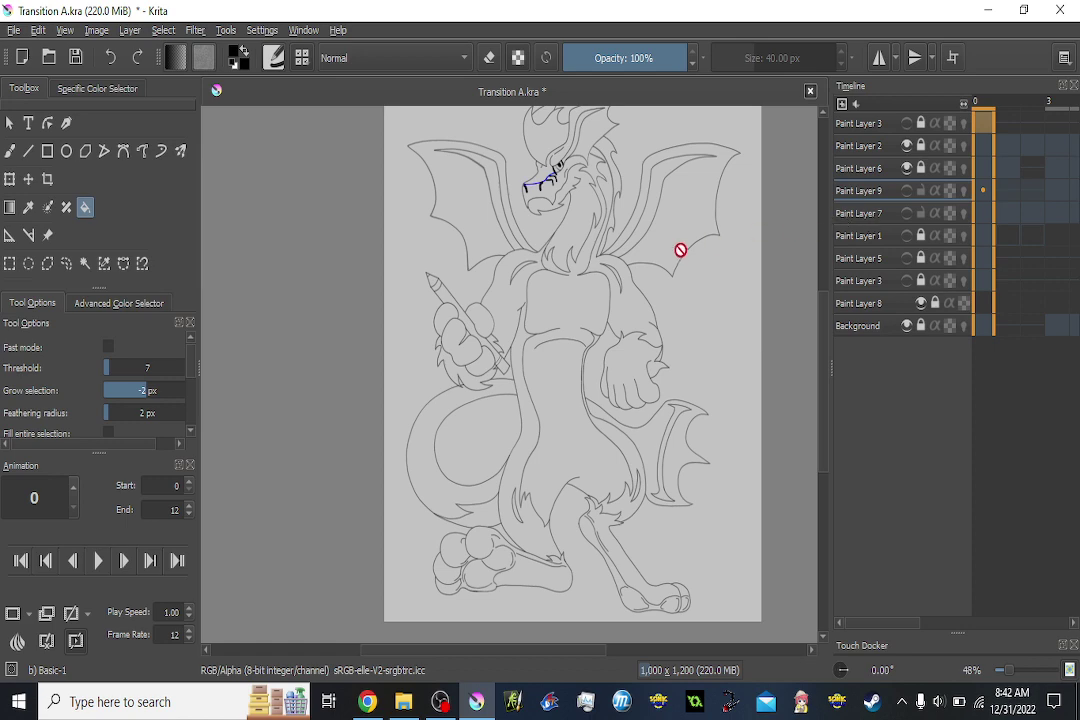
Show the active Paint Layer 9 and set the fill to grow selection -1 px and feathering radius 1 px.
{"action": "left_click_drag", "start_coordinate": [674, 286], "coordinate": [650, 283]}
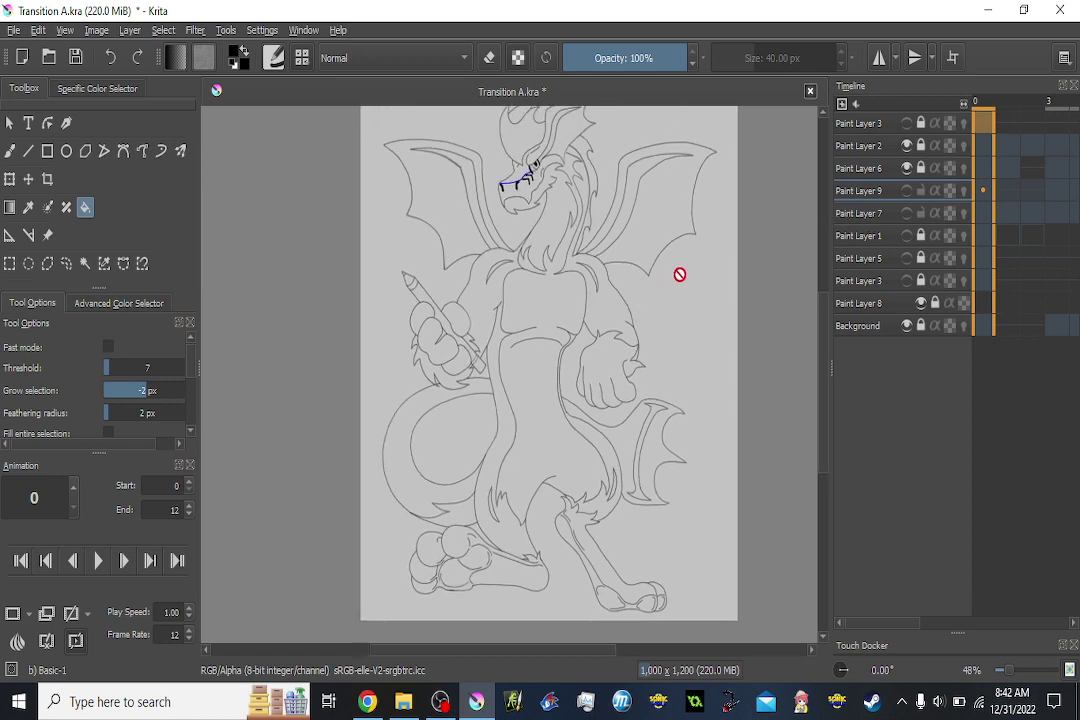
{"action": "left_click", "coordinate": [907, 190]}
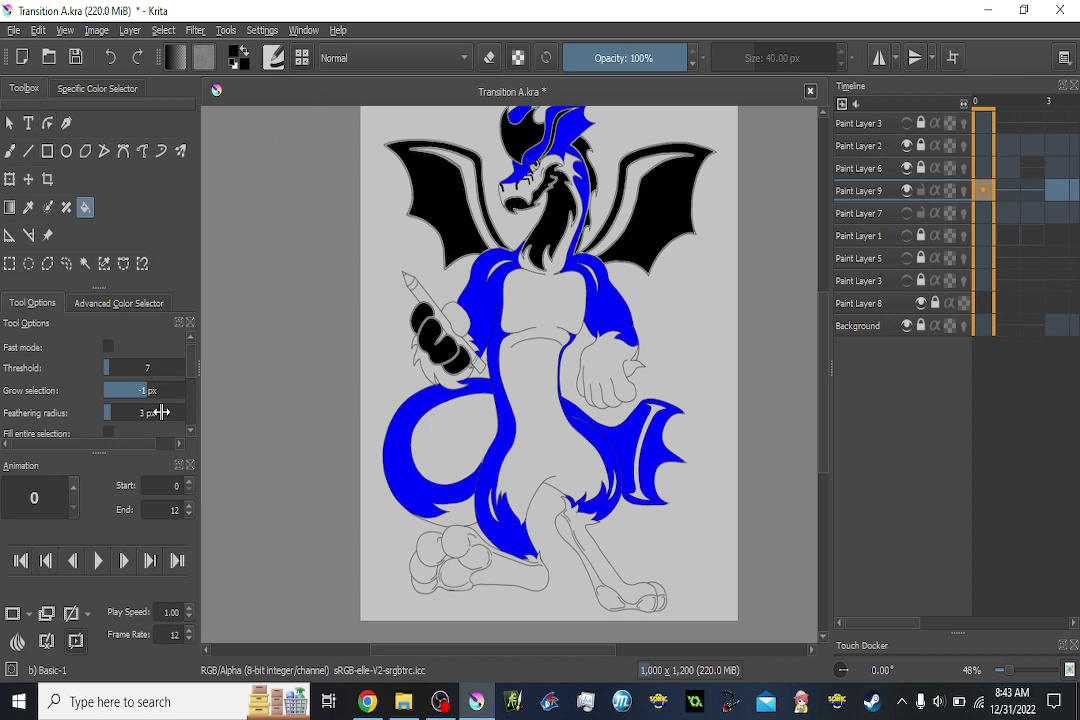
{"action": "scroll", "coordinate": [537, 575], "scroll_direction": "down", "scroll_amount": 2}
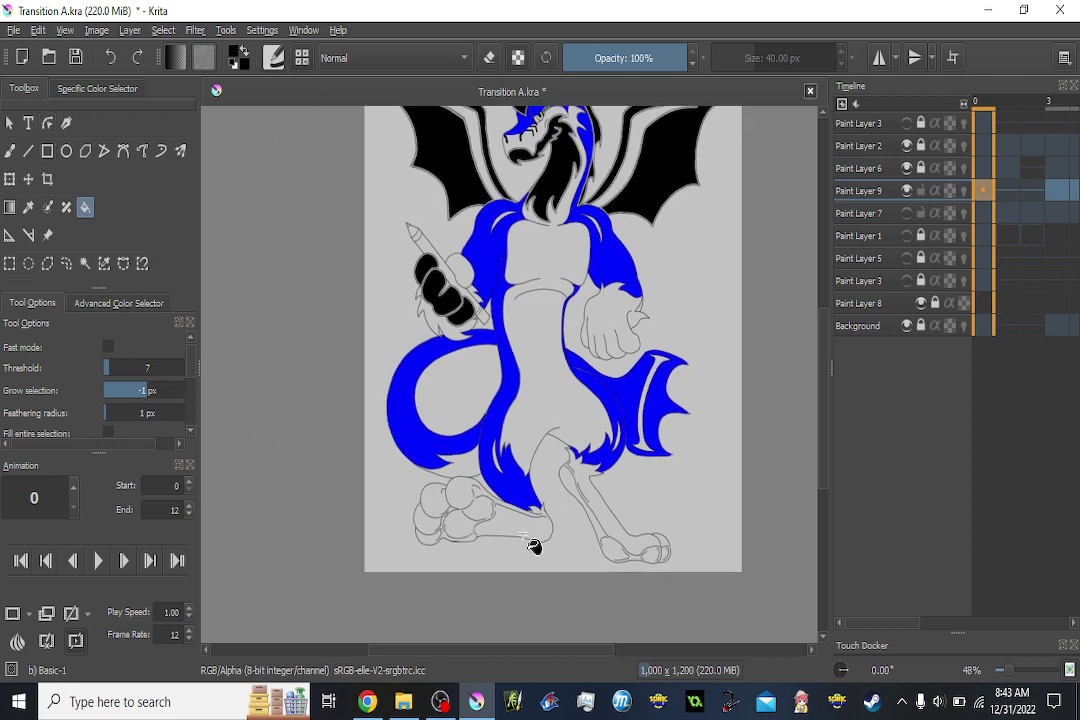
Fill the dragon's kneeling foot with its paw pads and the front lower leg with black in frame 0.
{"action": "scroll", "coordinate": [536, 547], "scroll_direction": "down", "scroll_amount": 1, "text": "ctrl"}
{"action": "scroll", "coordinate": [524, 528], "scroll_direction": "up", "scroll_amount": 1, "text": "ctrl"}
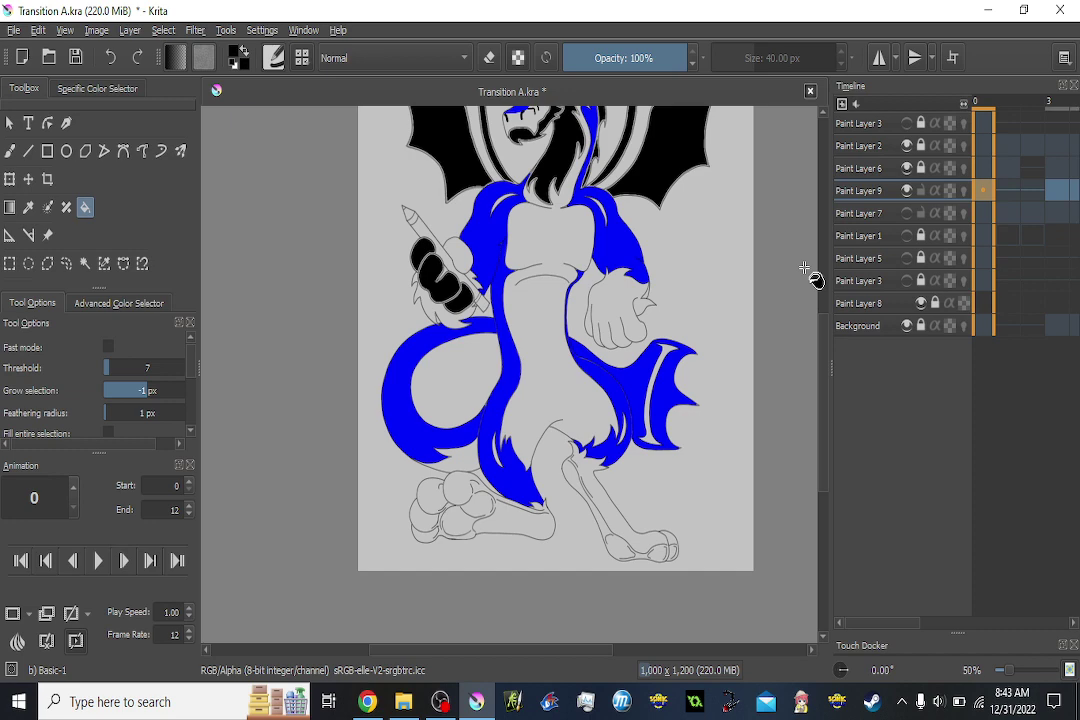
{"action": "scroll", "coordinate": [528, 569], "scroll_direction": "up", "scroll_amount": 8, "text": "ctrl"}
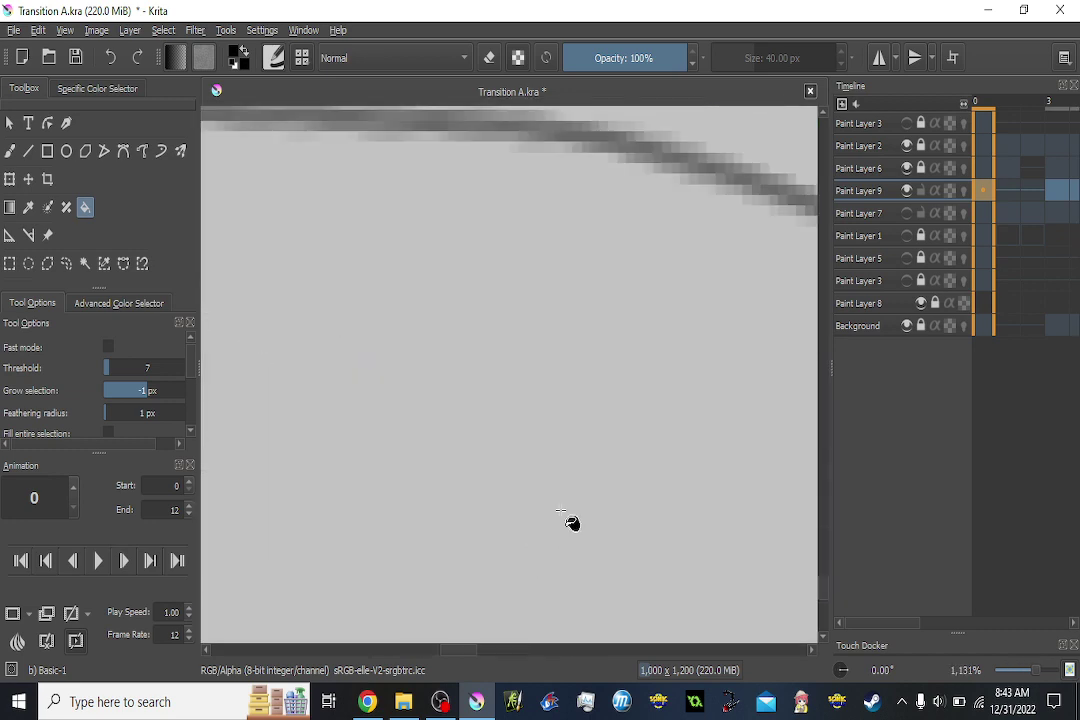
{"action": "scroll", "coordinate": [592, 507], "scroll_direction": "down", "scroll_amount": 8, "text": "ctrl"}
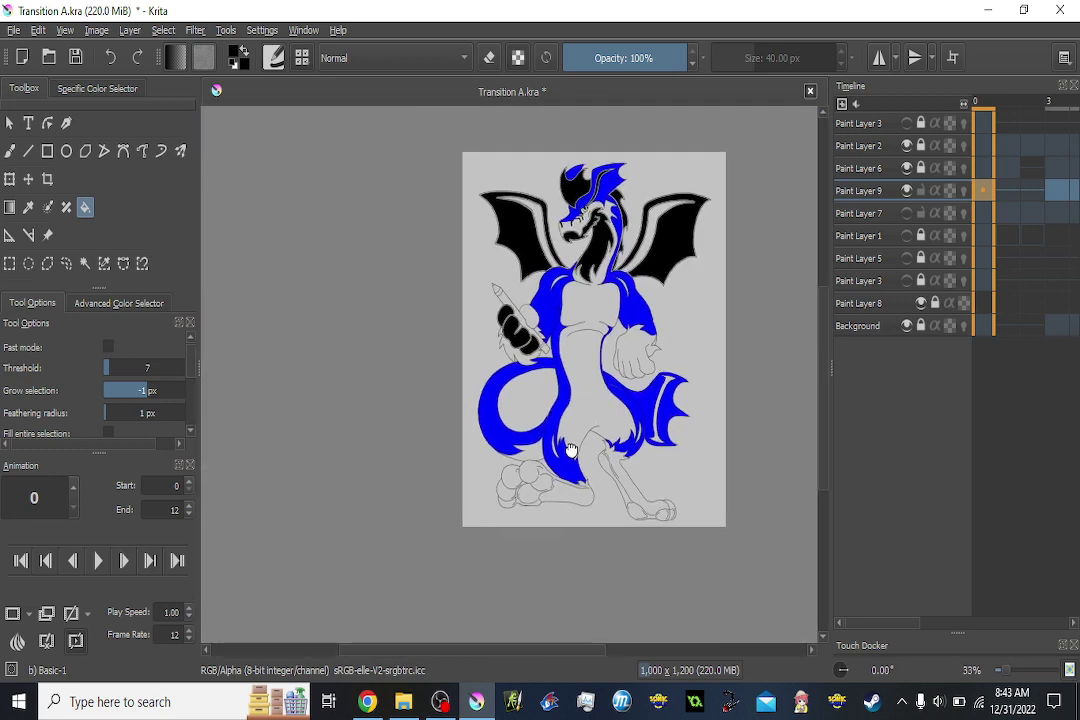
{"action": "left_click_drag", "start_coordinate": [605, 449], "coordinate": [613, 411]}
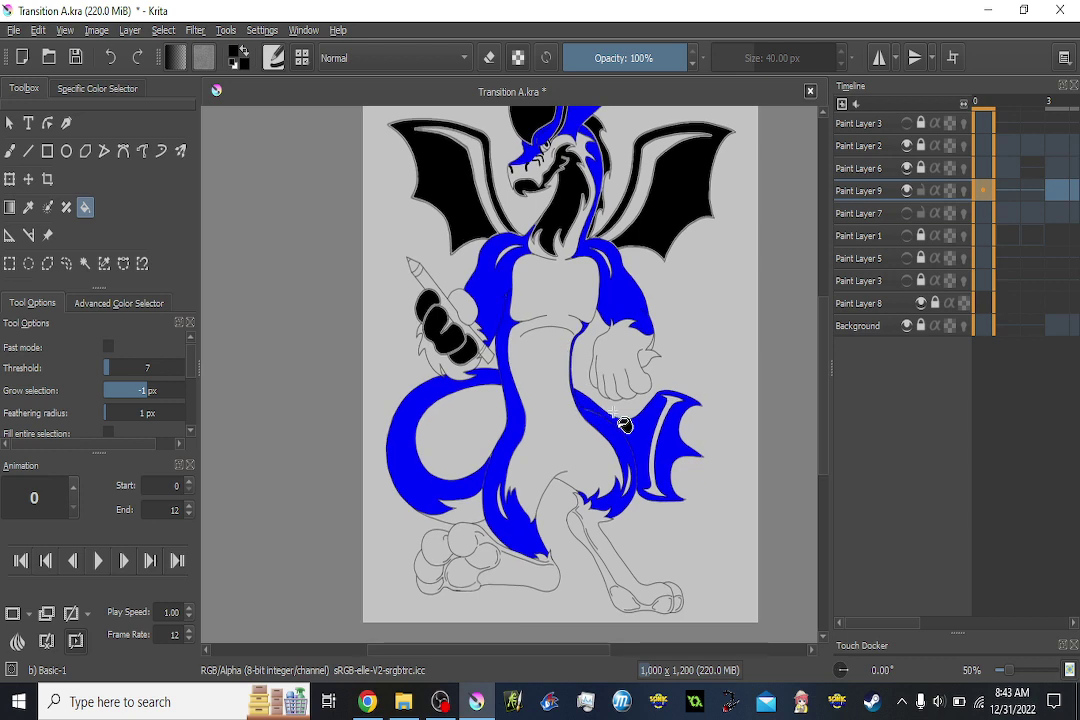
{"action": "left_click", "coordinate": [507, 572]}
{"action": "left_click", "coordinate": [592, 525]}
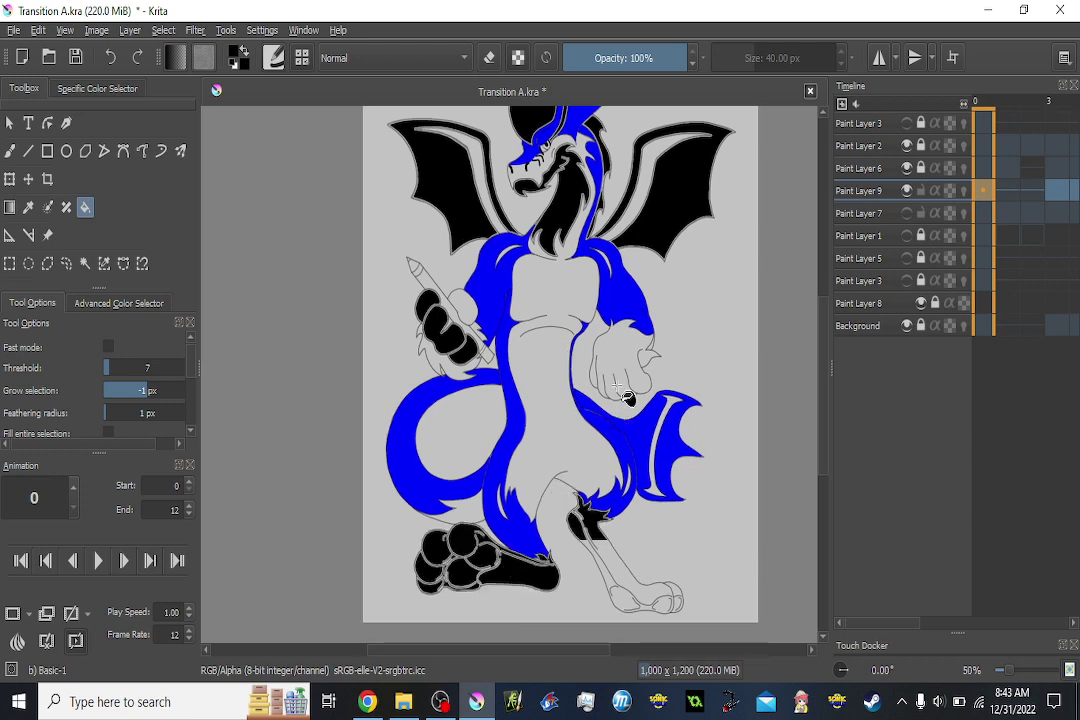
Fill the dragon's open hand and the remaining parts of the pencil-holding hand with black in frame 0.
{"action": "left_click", "coordinate": [622, 350]}
{"action": "left_click", "coordinate": [463, 300]}
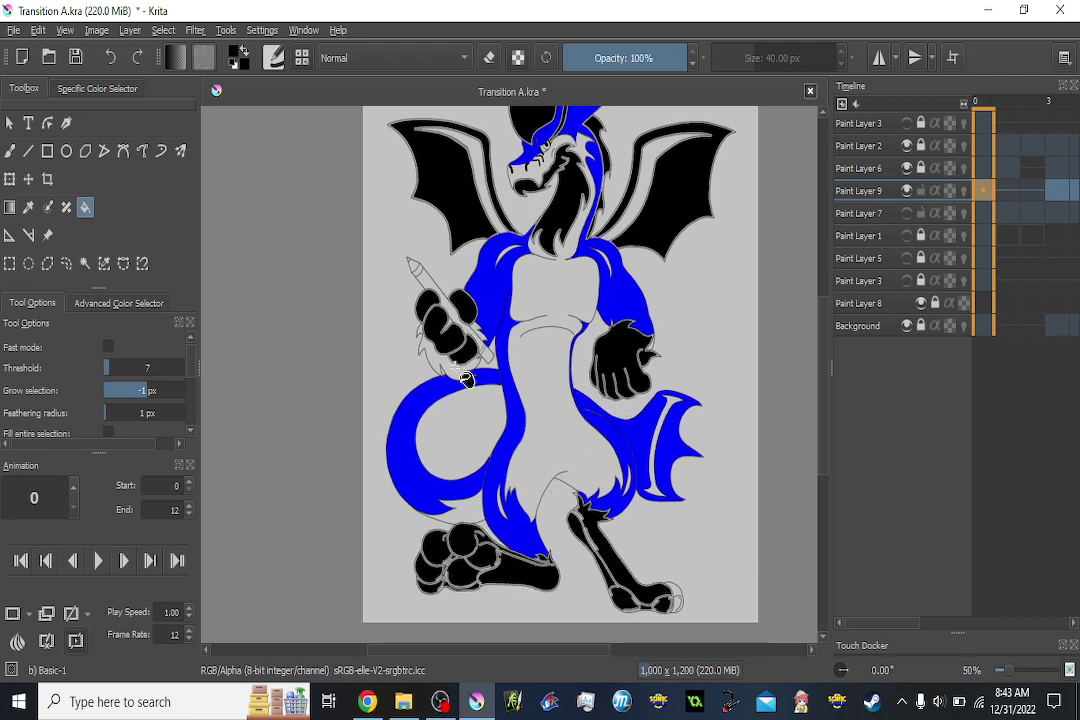
{"action": "scroll", "coordinate": [460, 330], "scroll_direction": "up", "scroll_amount": 1}
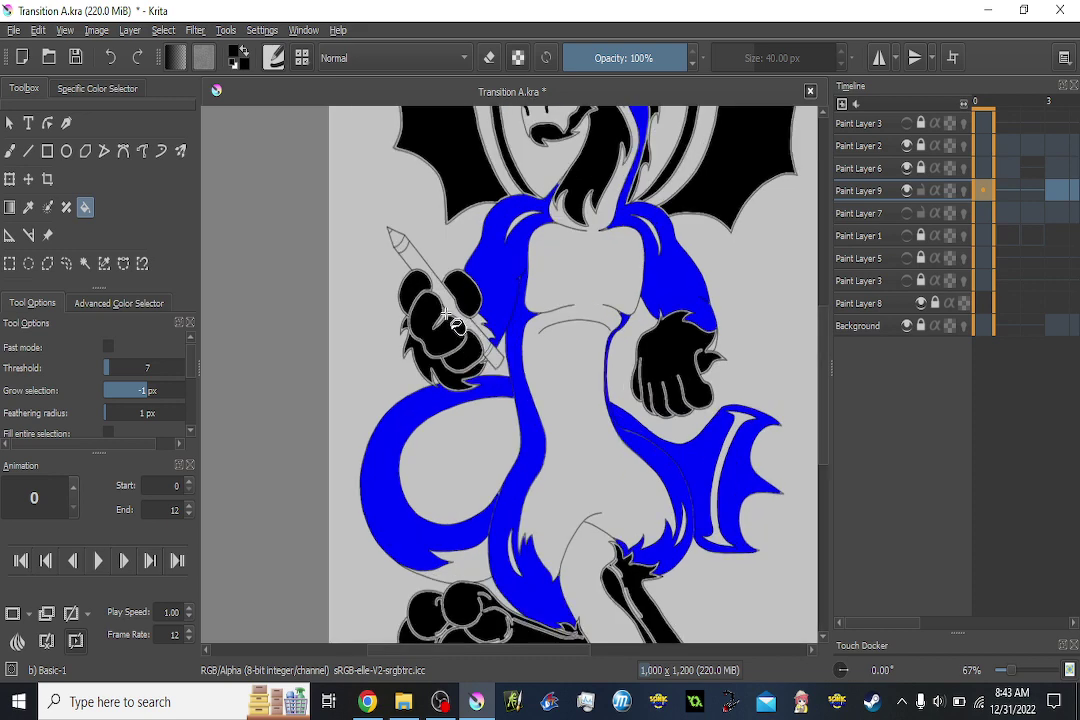
{"action": "scroll", "coordinate": [700, 330], "scroll_direction": "down", "scroll_amount": 1}
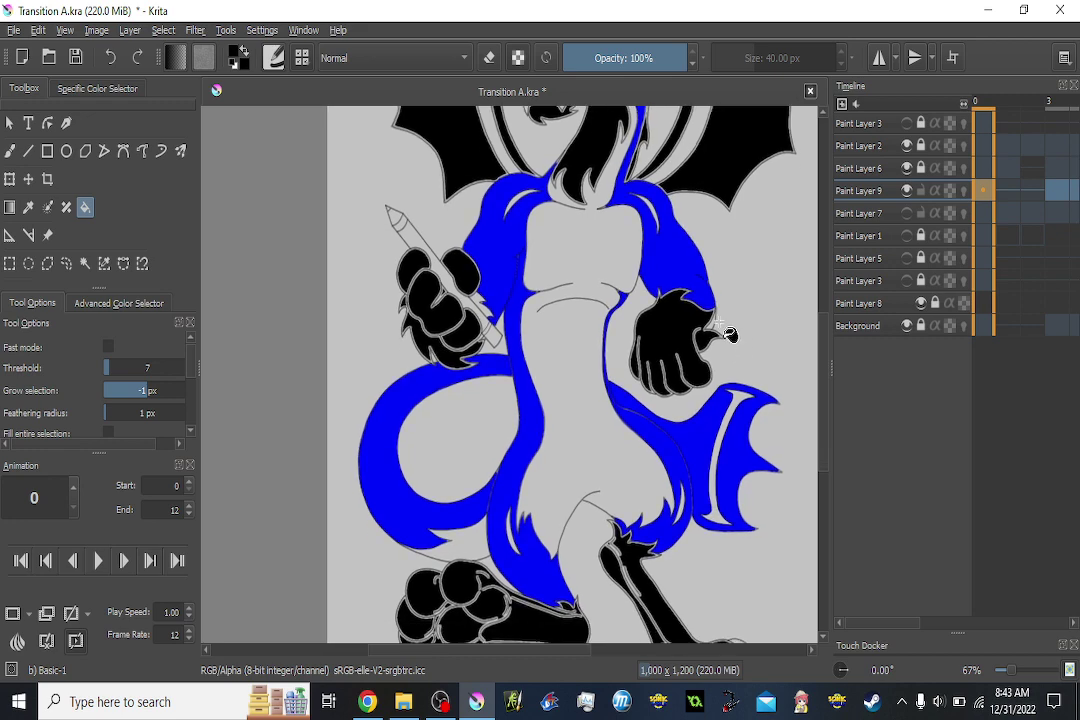
{"action": "scroll", "coordinate": [672, 342], "scroll_direction": "down", "scroll_amount": 1}
{"action": "left_click_drag", "start_coordinate": [662, 366], "coordinate": [629, 387]}
{"action": "scroll", "coordinate": [697, 608], "scroll_direction": "up", "scroll_amount": 1}
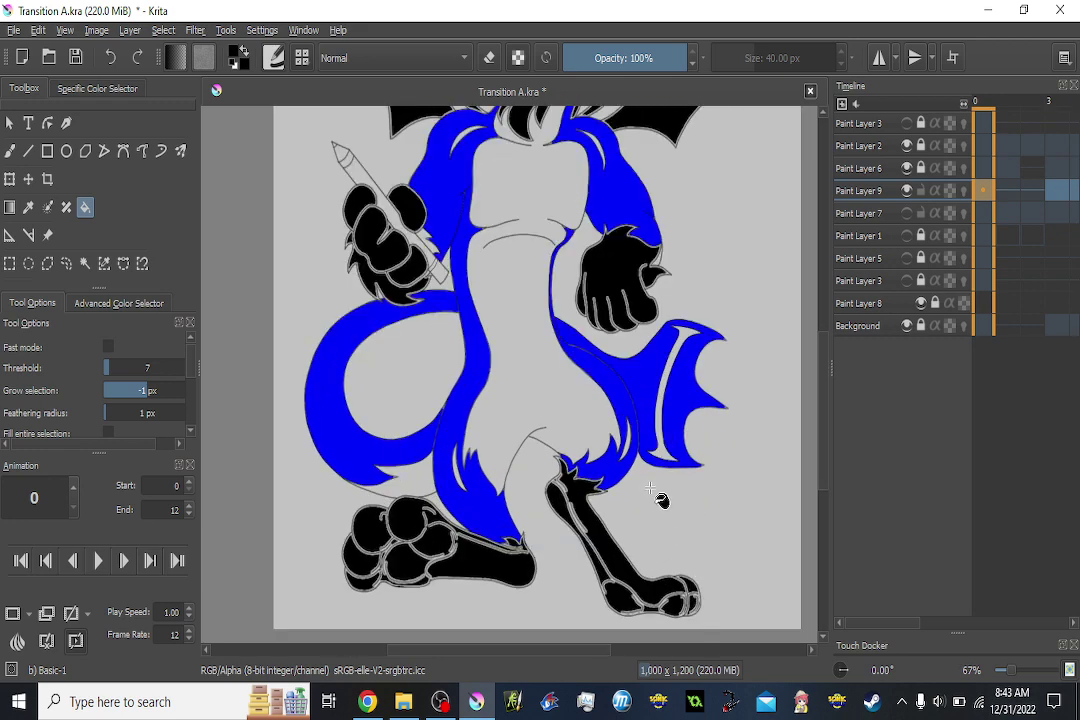
Advance to frame 3 and fill the dragon's open hand with black.
{"action": "key", "text": "Right"}
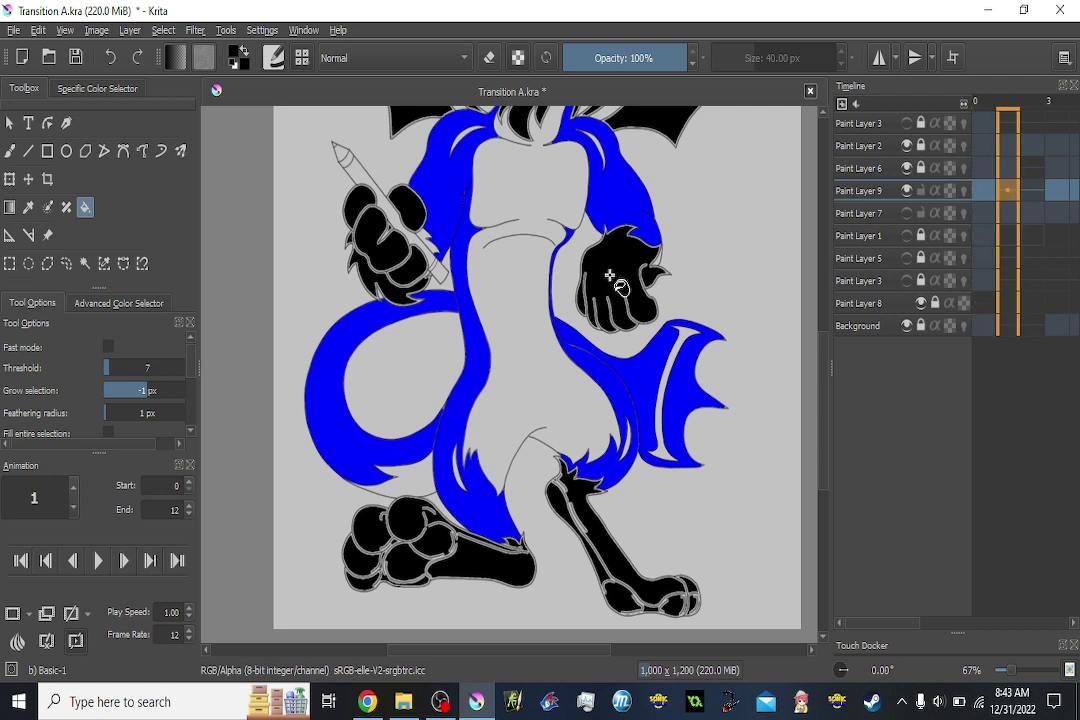
{"action": "key", "text": "Right"}
{"action": "key", "text": "Right"}
{"action": "left_click", "coordinate": [615, 282]}
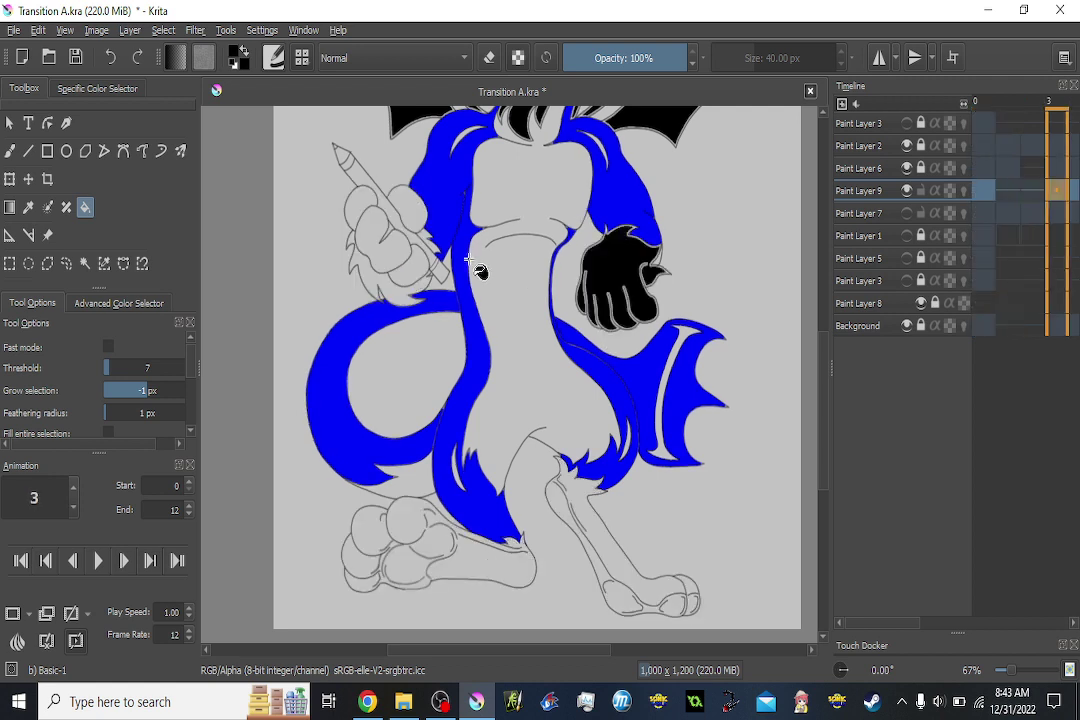
Fill the fingers, palm and fur tufts of the pencil-holding hand with black in frame 3, comparing with frame 2.
{"action": "left_click", "coordinate": [410, 211]}
{"action": "left_click", "coordinate": [360, 216]}
{"action": "left_click", "coordinate": [368, 242]}
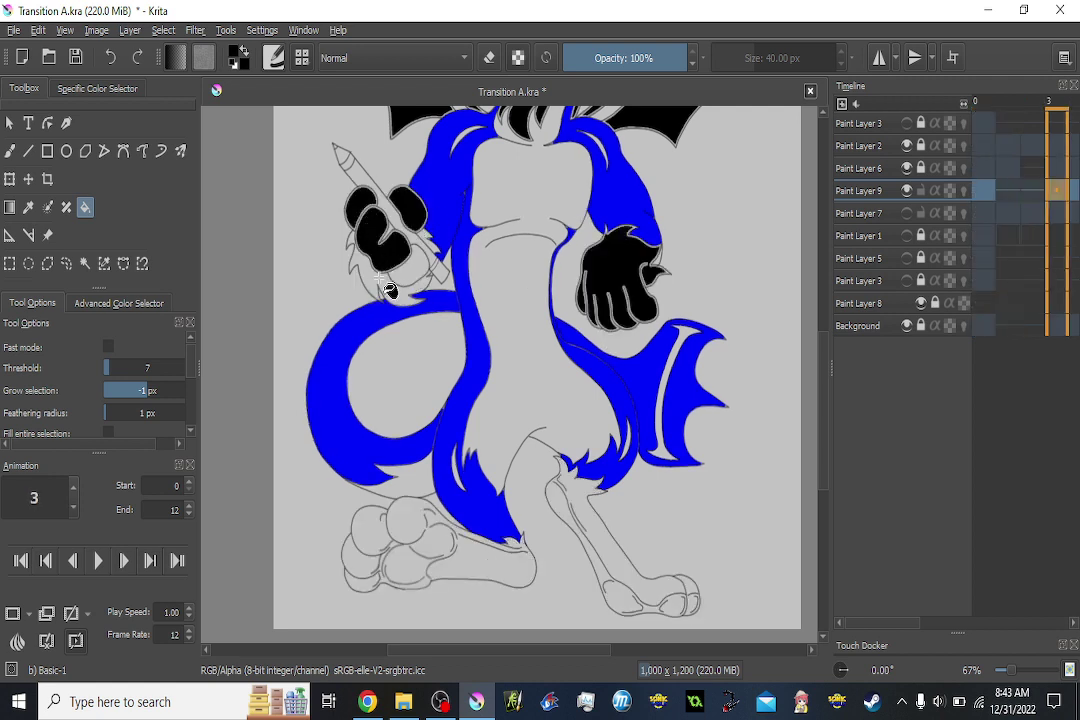
{"action": "left_click", "coordinate": [386, 238]}
{"action": "left_click", "coordinate": [405, 265]}
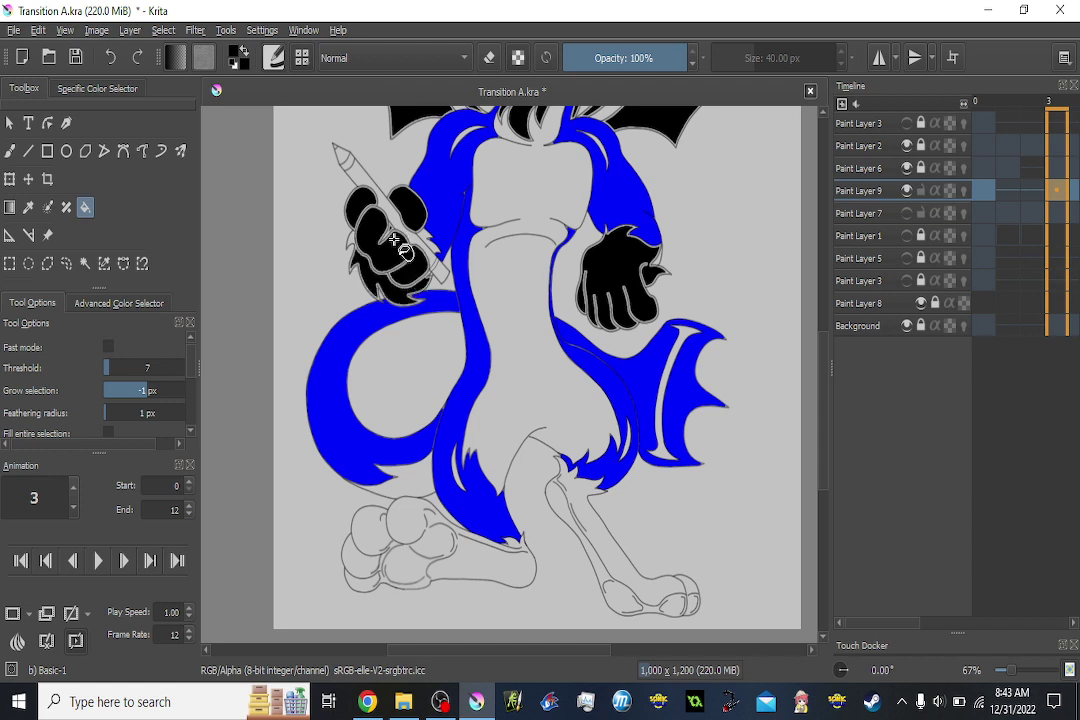
{"action": "left_click", "coordinate": [395, 243]}
{"action": "key", "text": "Left"}
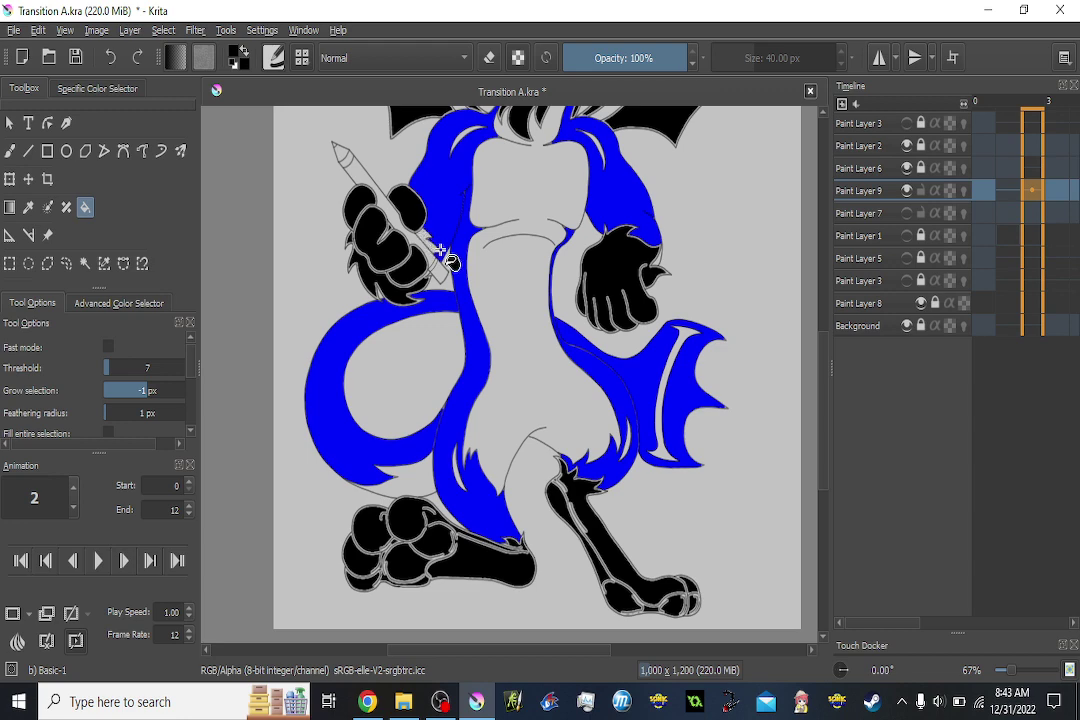
{"action": "key", "text": "Right"}
{"action": "key", "text": "Left"}
{"action": "key", "text": "Right"}
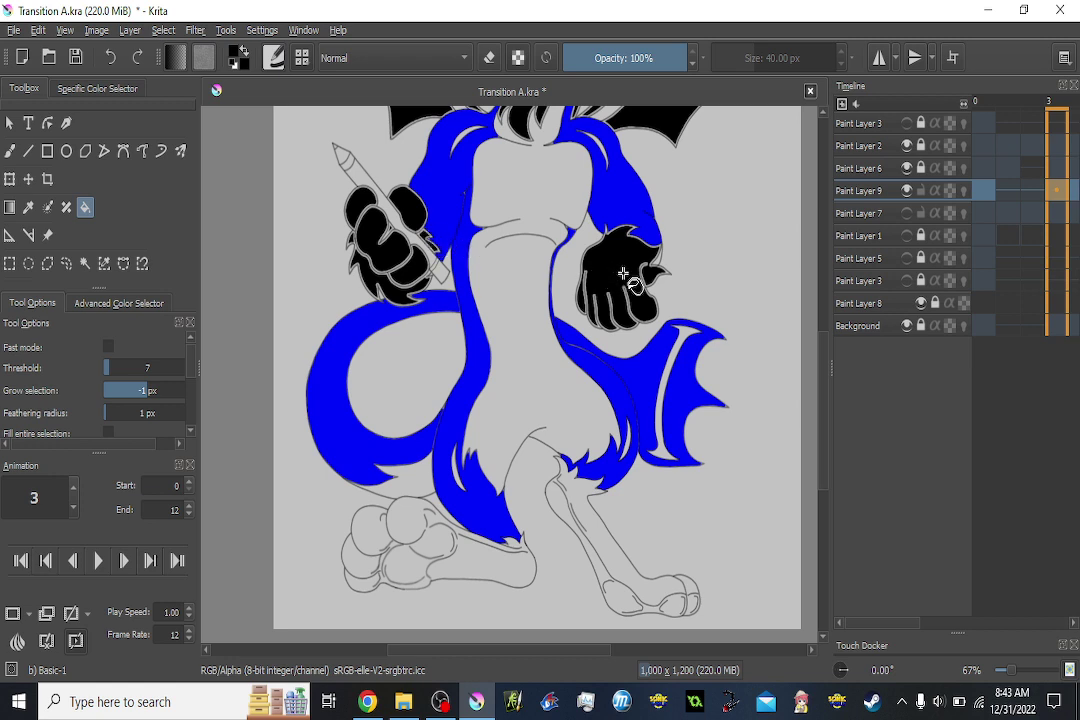
Fill the kneeling foot, its paw pads and the front lower leg with black in frame 3.
{"action": "left_click", "coordinate": [496, 566]}
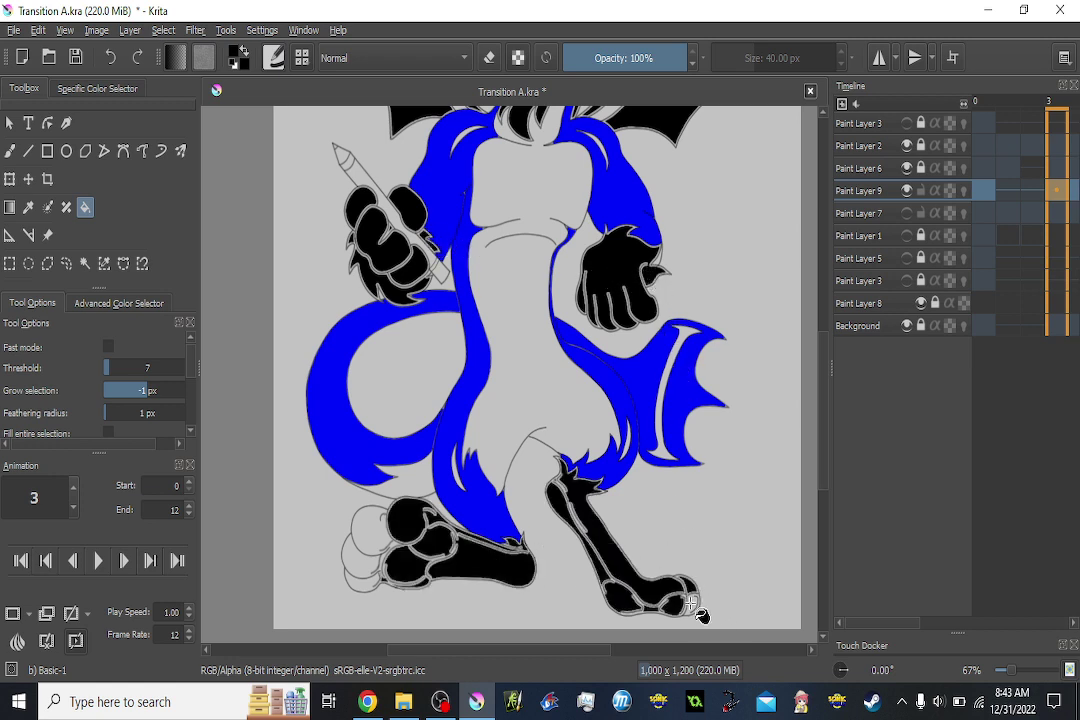
{"action": "left_click", "coordinate": [376, 538]}
{"action": "left_click", "coordinate": [370, 562]}
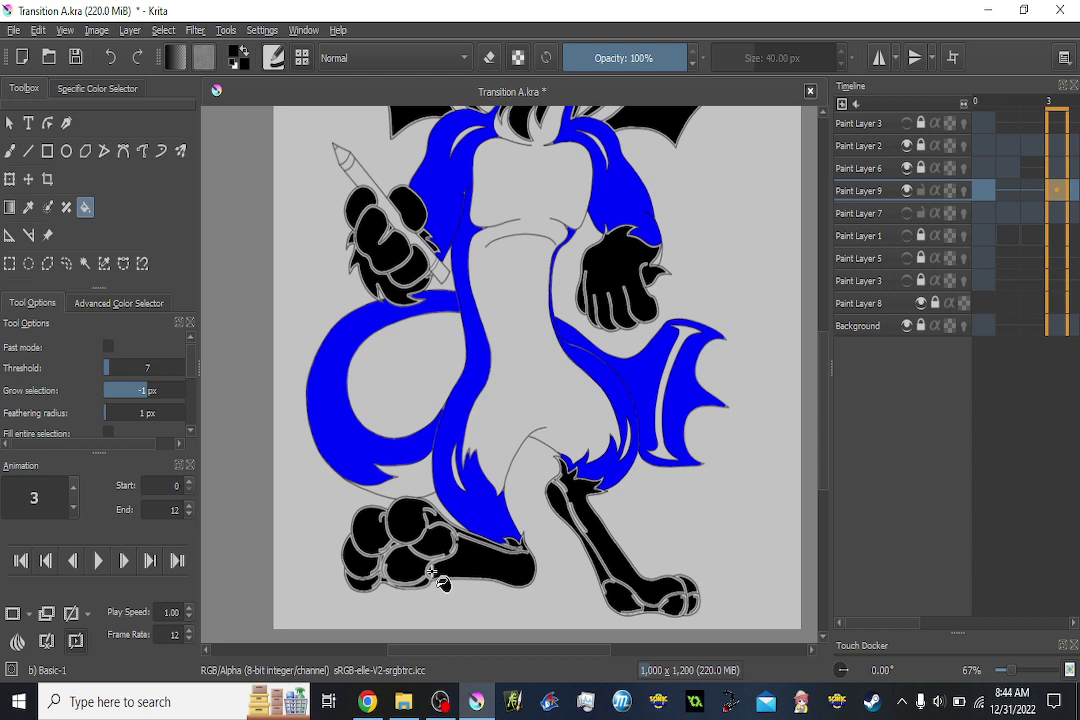
{"action": "key", "text": "Left"}
{"action": "key", "text": "Right"}
Advance to frame 4 and fill both the pencil-holding hand and the open hand with black.
{"action": "key", "text": "Right"}
{"action": "left_click", "coordinate": [392, 255]}
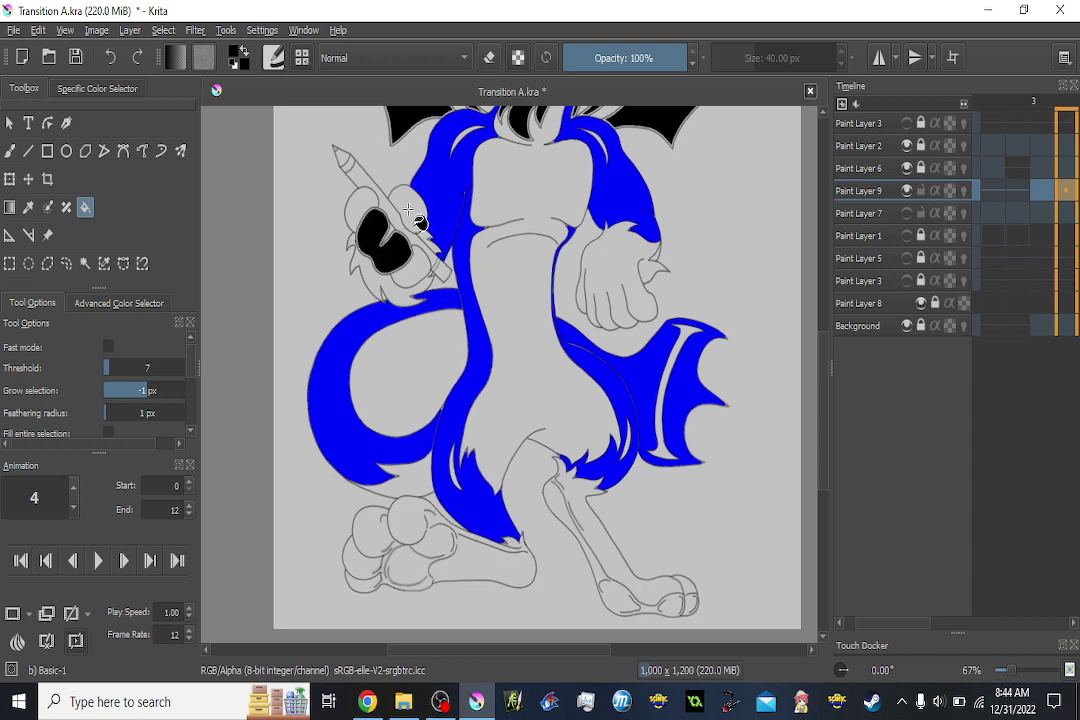
{"action": "left_click", "coordinate": [408, 212]}
{"action": "left_click", "coordinate": [362, 212]}
{"action": "left_click", "coordinate": [412, 238]}
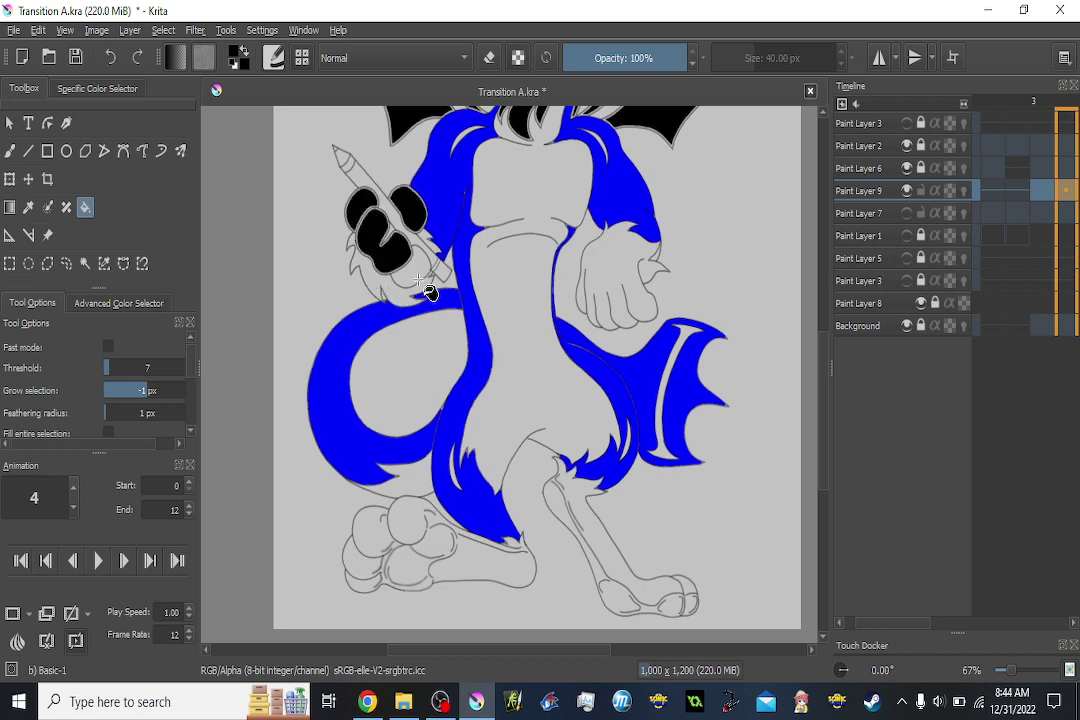
{"action": "left_click", "coordinate": [423, 286]}
{"action": "left_click", "coordinate": [409, 266]}
{"action": "left_click", "coordinate": [630, 316]}
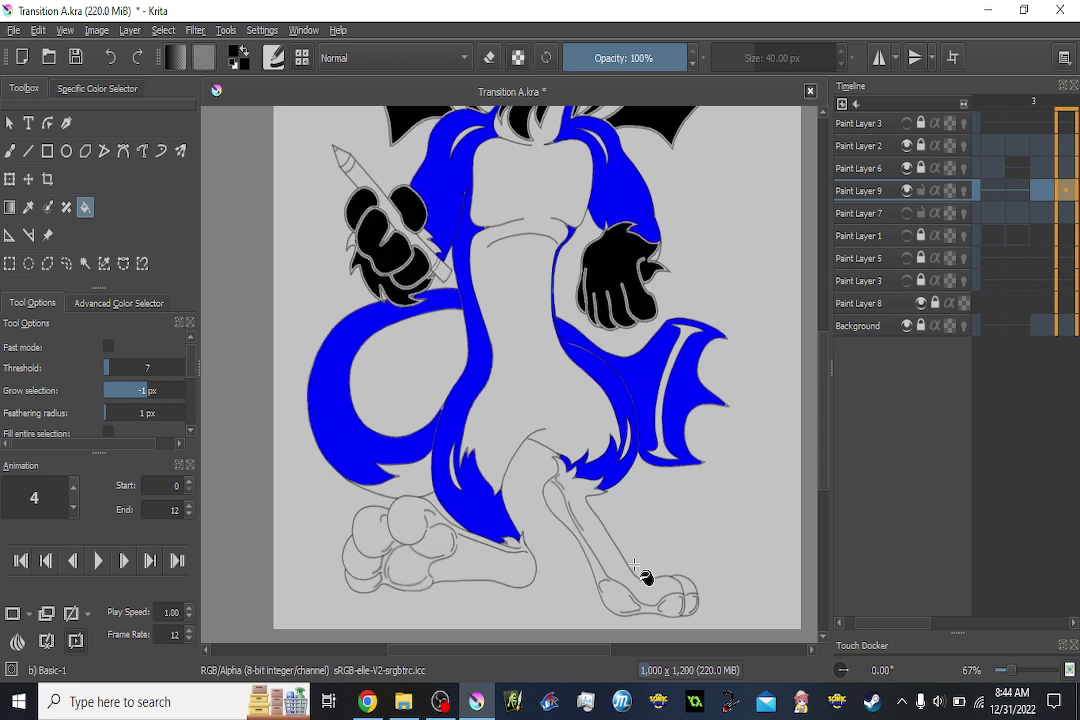
Fill the front lower leg and the kneeling foot with all its paw pads with black in frame 4.
{"action": "left_click", "coordinate": [617, 575]}
{"action": "left_click", "coordinate": [494, 565]}
{"action": "left_click", "coordinate": [420, 530]}
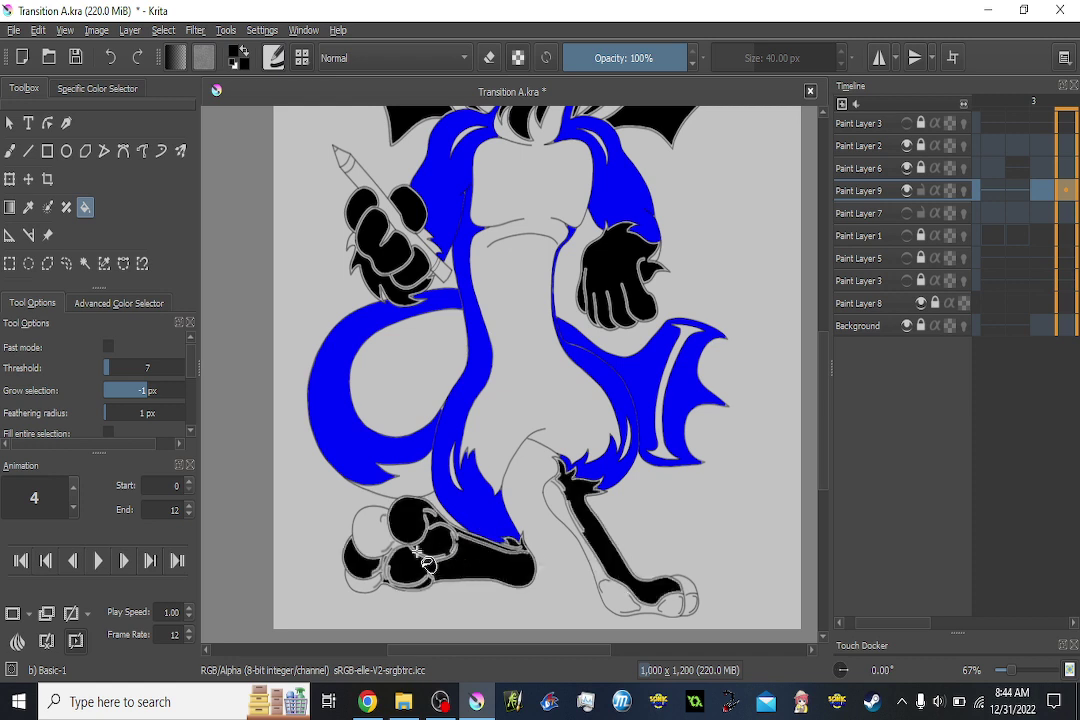
{"action": "left_click", "coordinate": [365, 555]}
{"action": "left_click", "coordinate": [378, 528]}
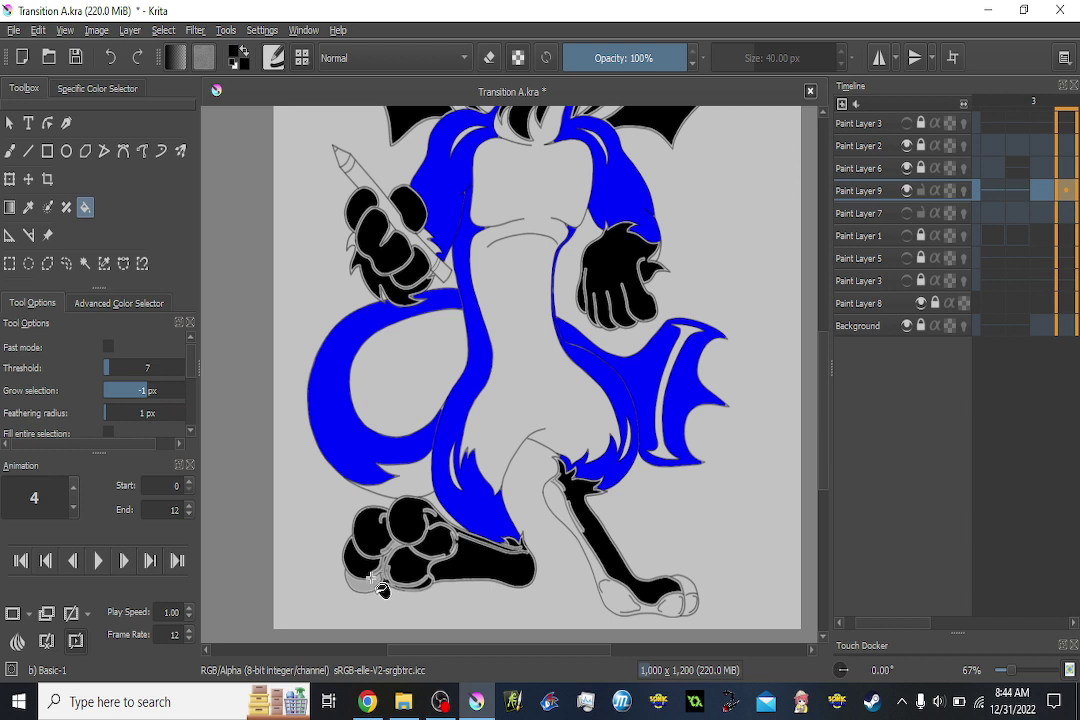
{"action": "left_click", "coordinate": [366, 586]}
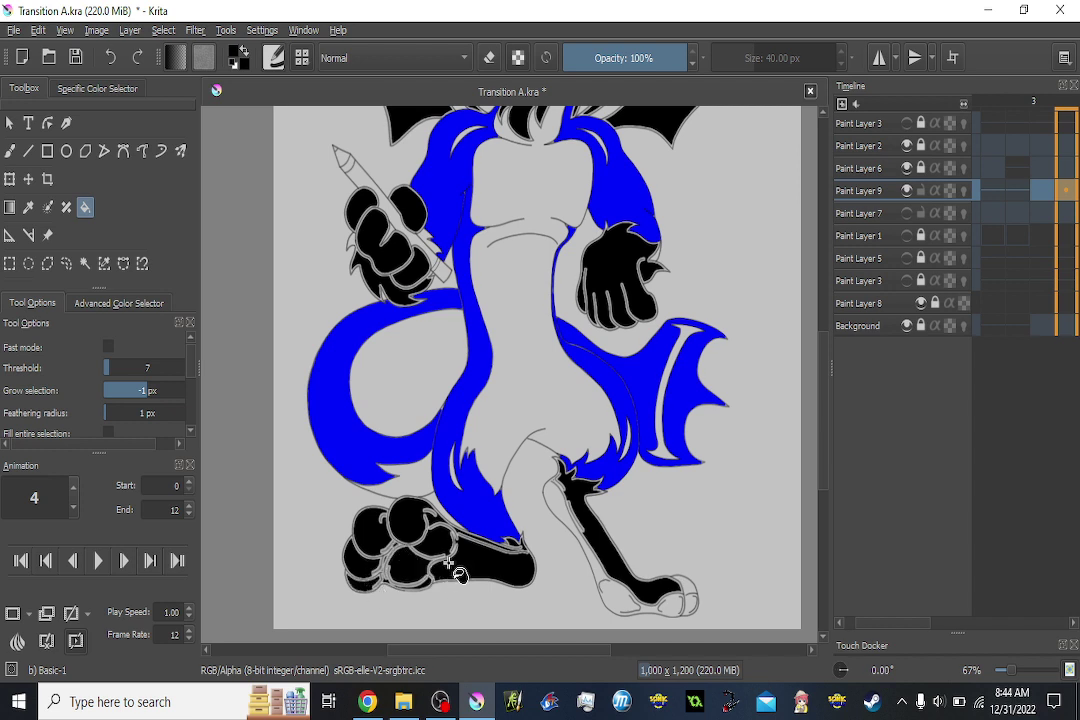
{"action": "key", "text": "period"}
{"action": "key", "text": "comma"}
{"action": "left_click", "coordinate": [609, 588]}
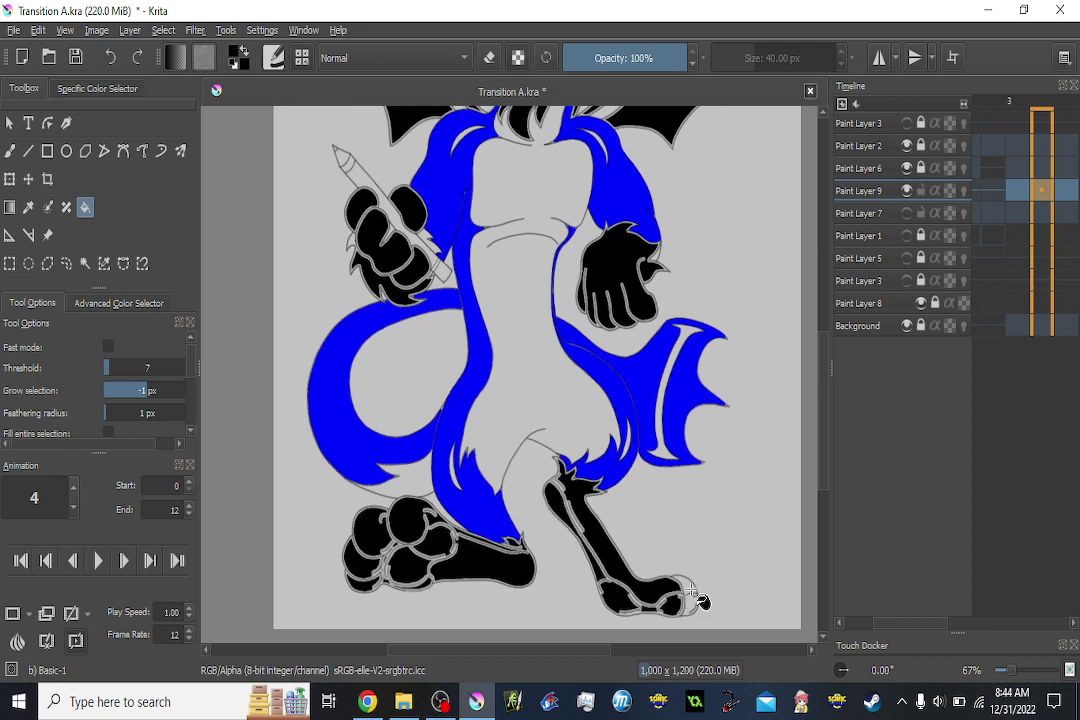
Advance to frame 5 and fill the front lower leg, its toes and the open hand with black.
{"action": "key", "text": "period"}
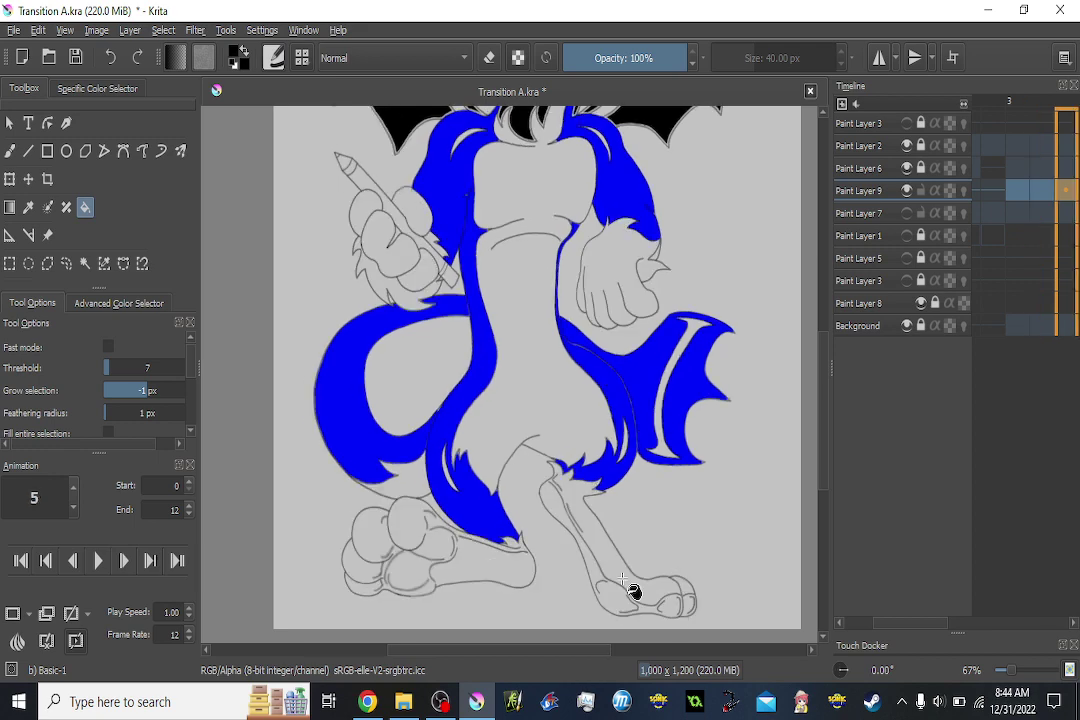
{"action": "left_click", "coordinate": [617, 578]}
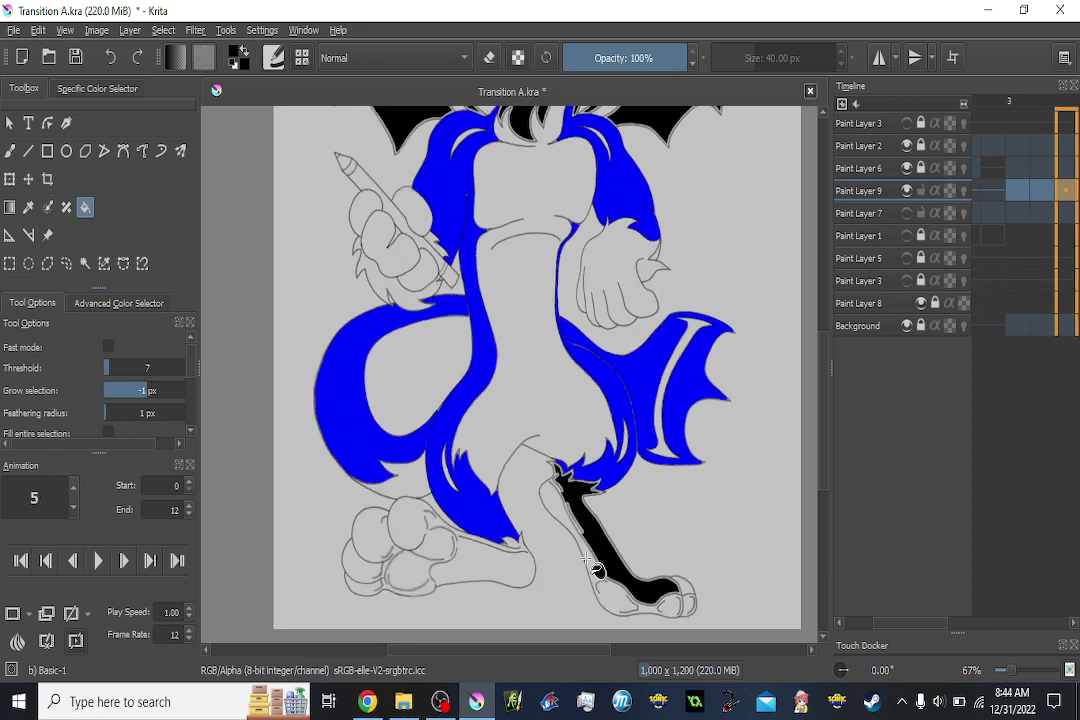
{"action": "left_click", "coordinate": [679, 587]}
{"action": "left_click", "coordinate": [685, 603]}
{"action": "left_click", "coordinate": [630, 308]}
Fill the fingers and fur of the pencil-holding hand with black in frame 5, comparing with frame 4.
{"action": "left_click", "coordinate": [400, 222]}
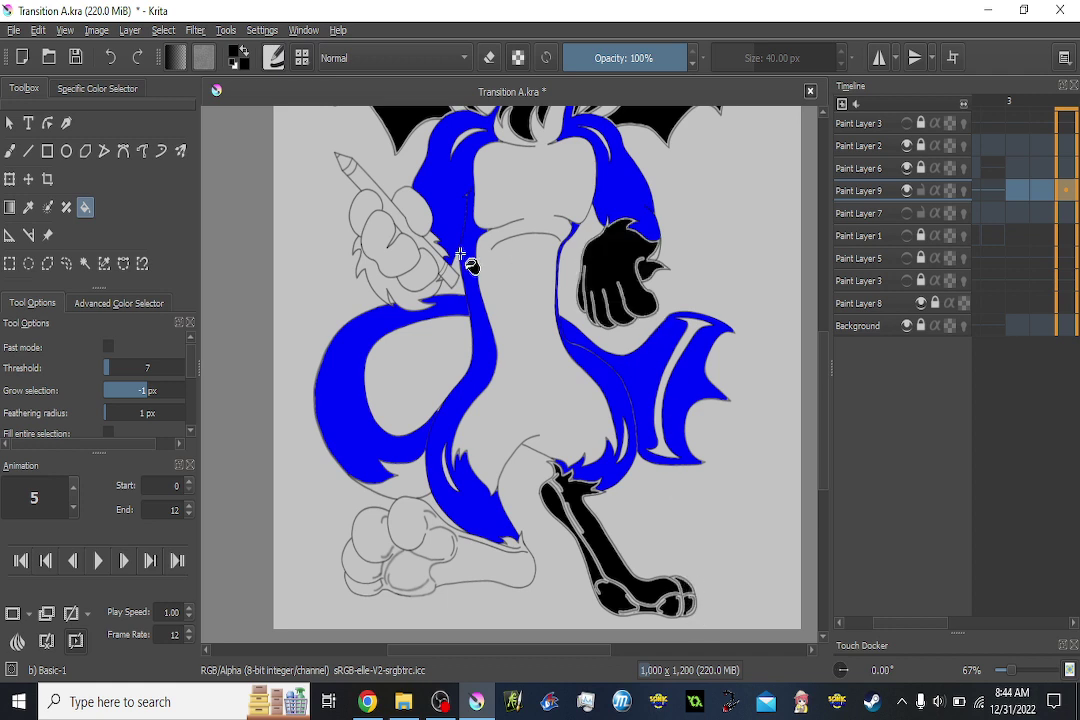
{"action": "left_click", "coordinate": [402, 298]}
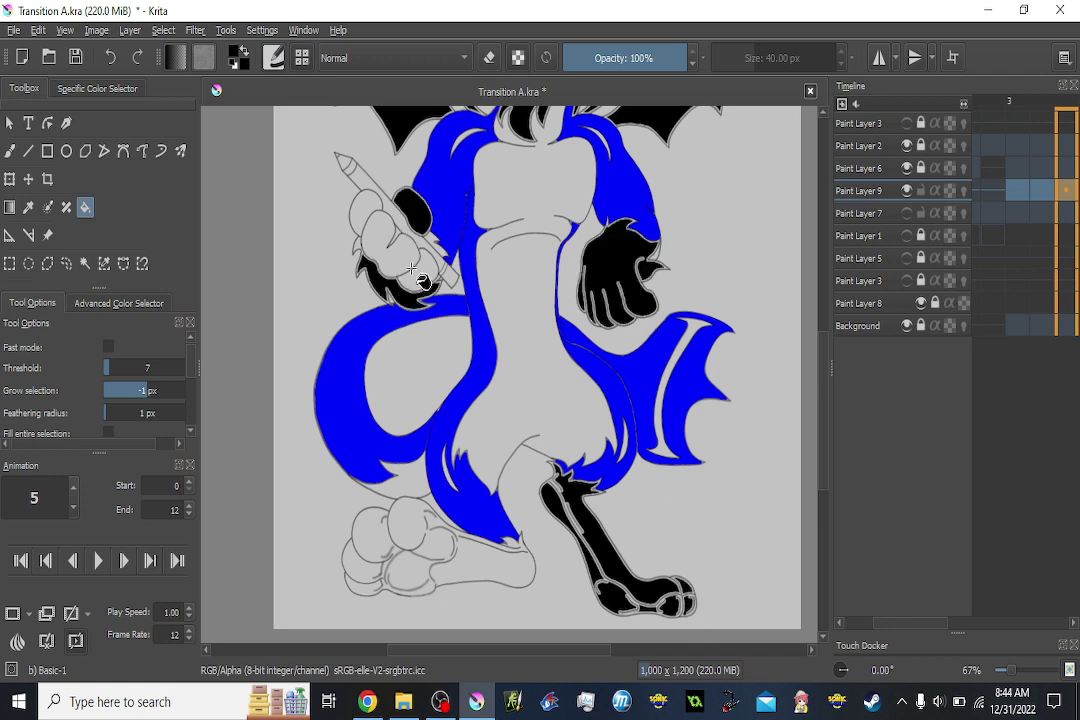
{"action": "left_click", "coordinate": [407, 264]}
{"action": "left_click", "coordinate": [367, 208]}
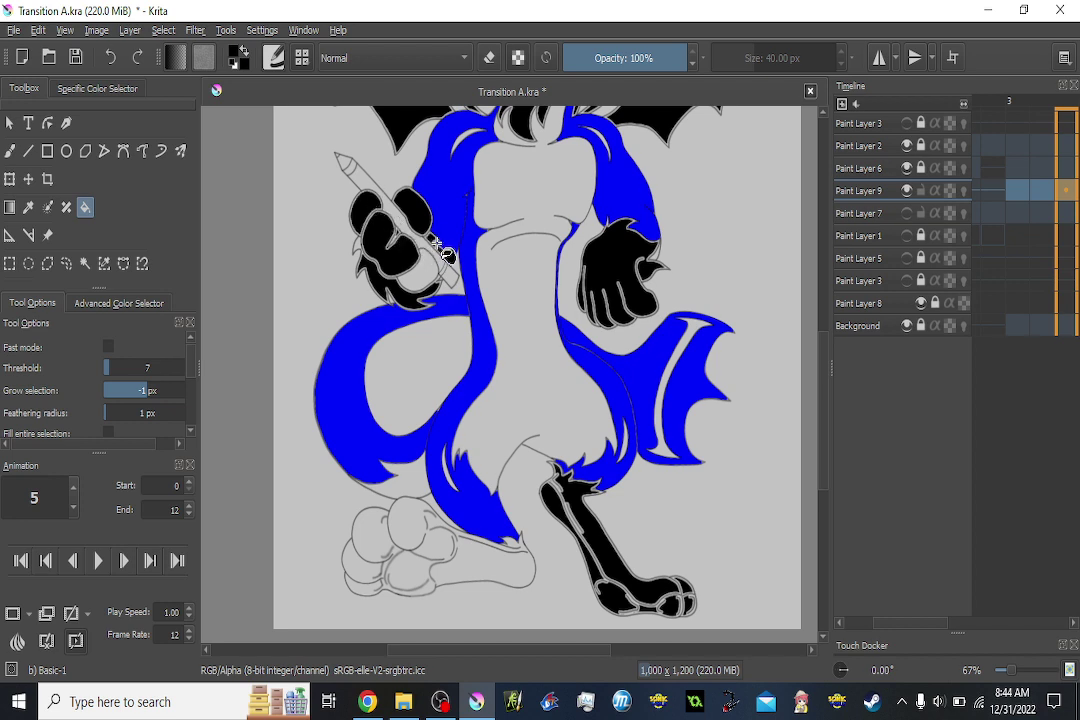
{"action": "key", "text": "Left"}
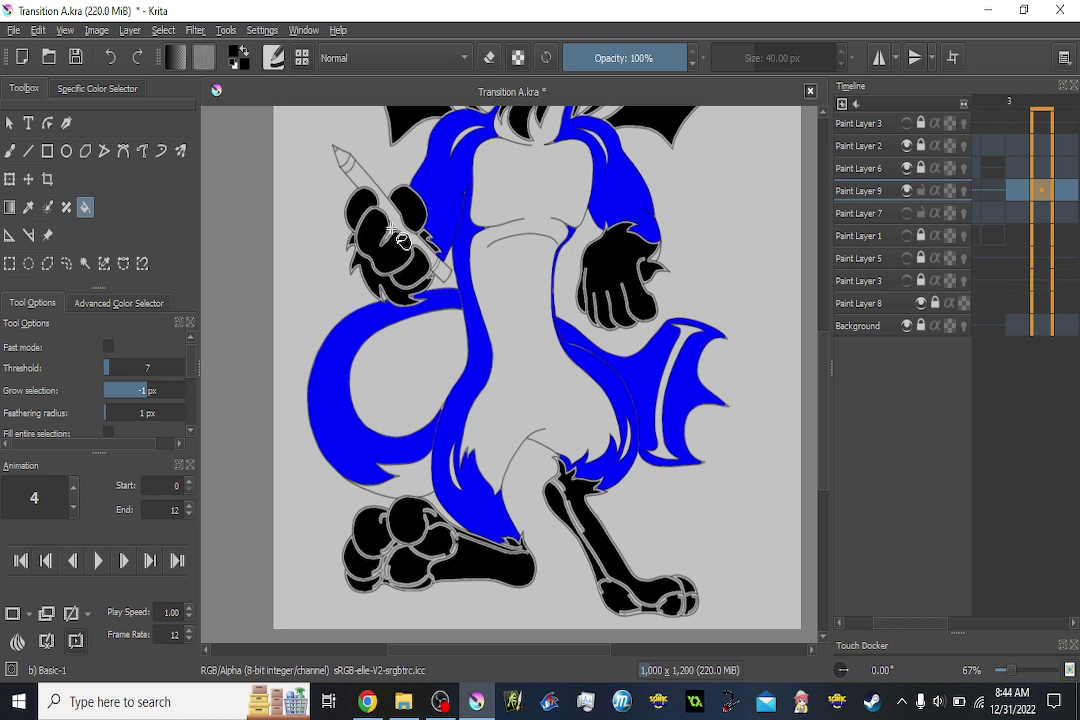
{"action": "key", "text": "Right"}
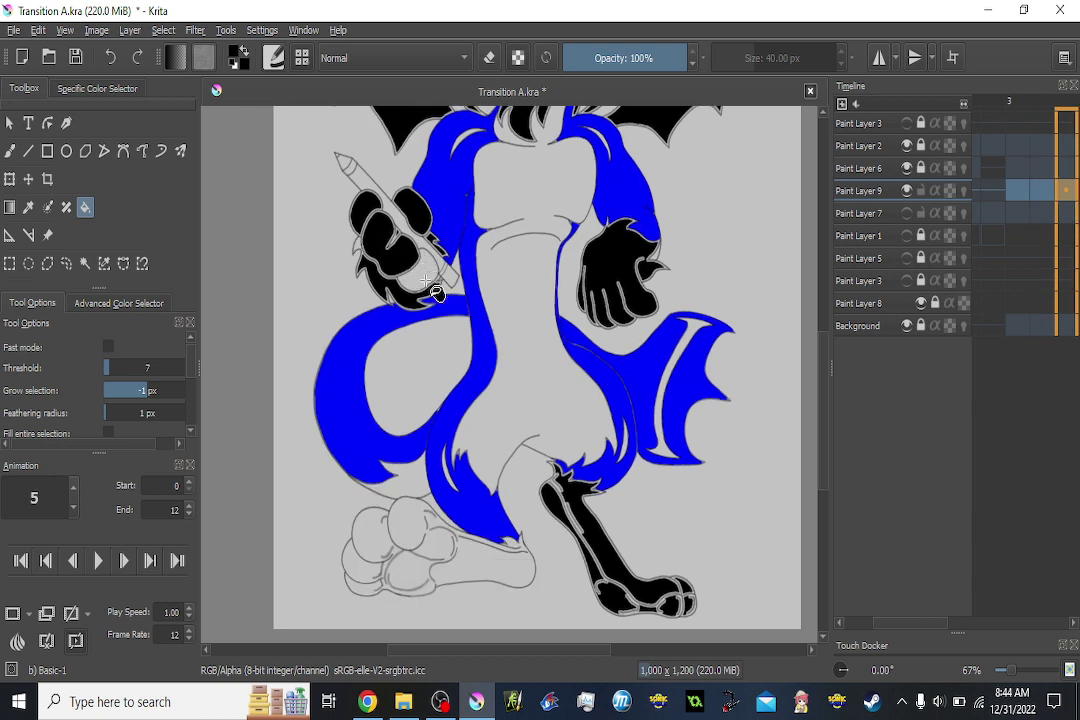
Fill the kneeling foot and its toes and paw pads with black in frame 5.
{"action": "left_click", "coordinate": [470, 568]}
{"action": "left_click", "coordinate": [377, 530]}
{"action": "left_click", "coordinate": [364, 569]}
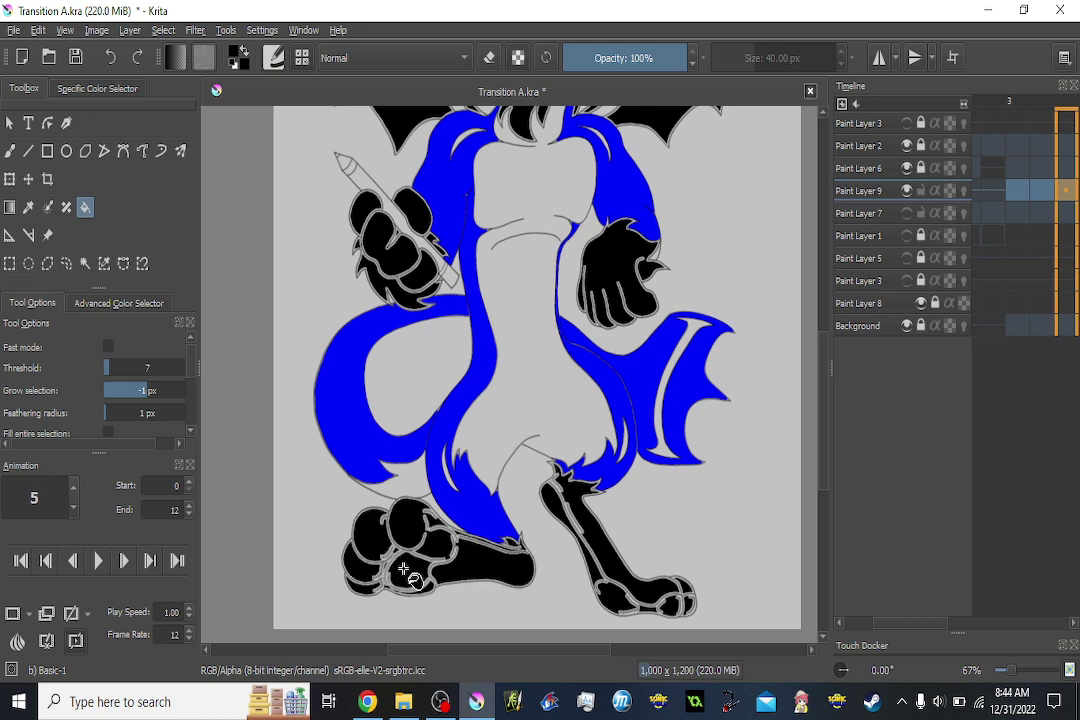
Advance to frame 6 and fill the right-hand lower leg and the base of its foot with black.
{"action": "key", "text": "Right"}
{"action": "key", "text": "Left"}
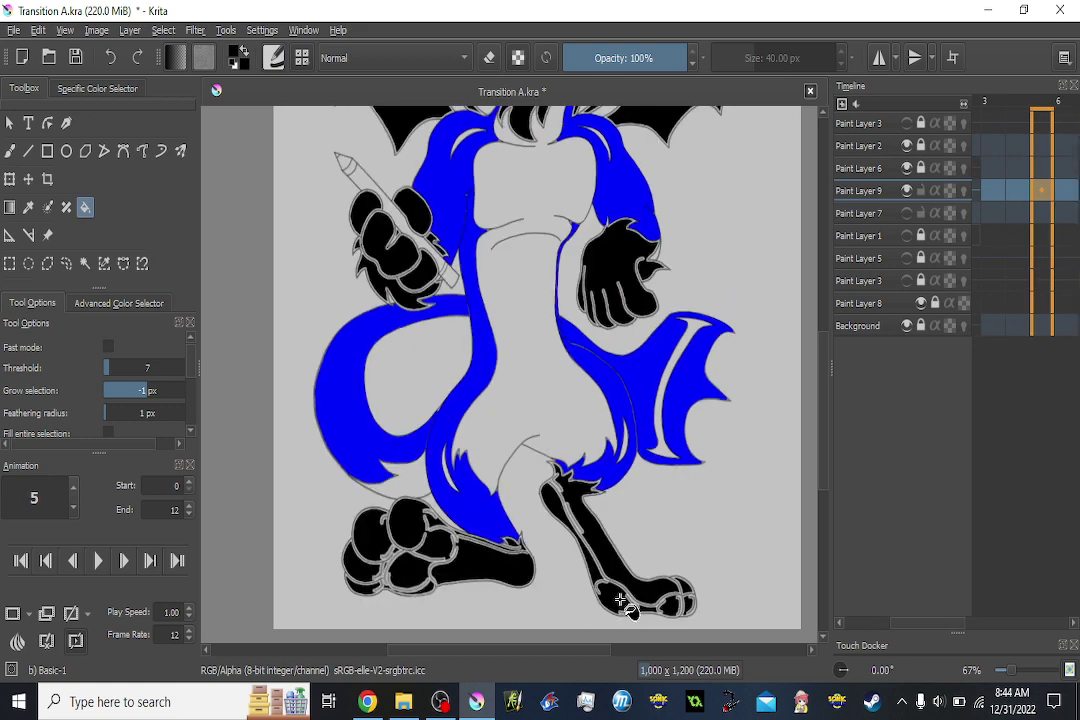
{"action": "key", "text": "Right"}
{"action": "left_click", "coordinate": [570, 566]}
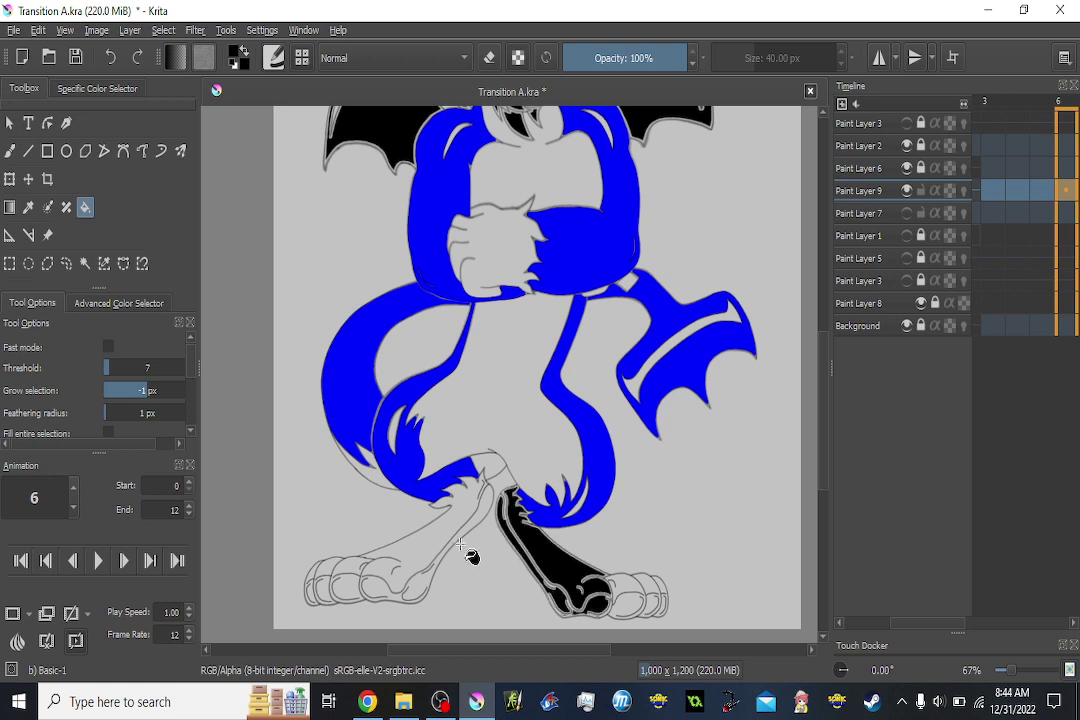
Fill the left-hand lower leg, its fur, foot and toes with black in frame 6.
{"action": "left_click_drag", "start_coordinate": [469, 471], "coordinate": [470, 493]}
{"action": "left_click", "coordinate": [469, 543]}
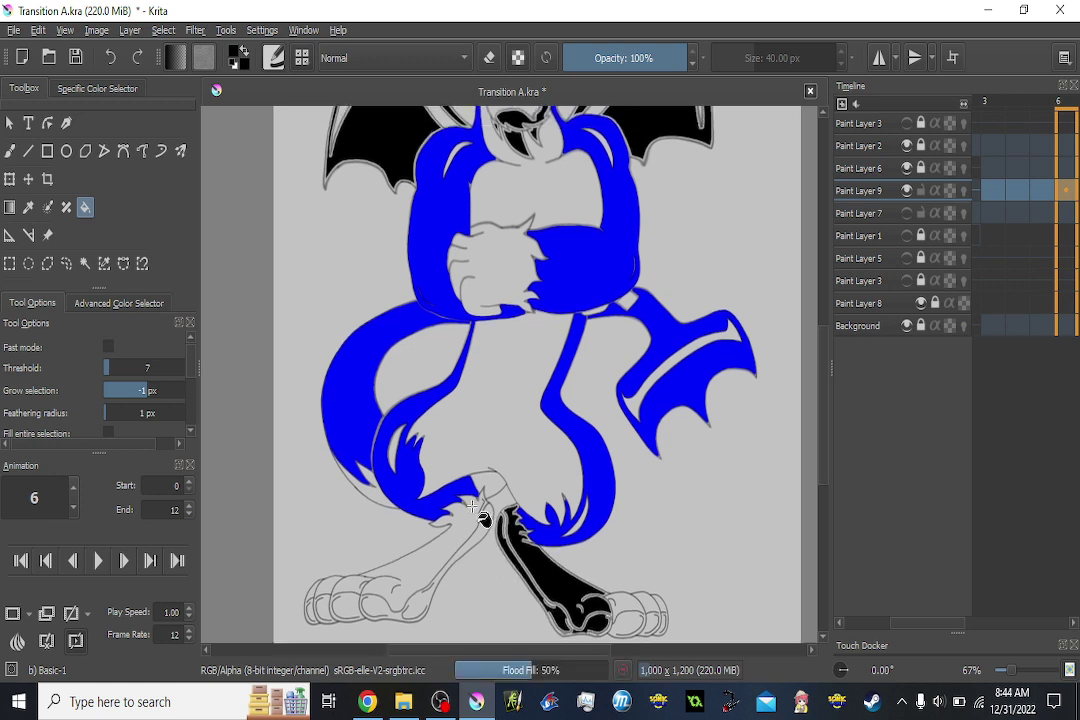
{"action": "key", "text": "ctrl+z"}
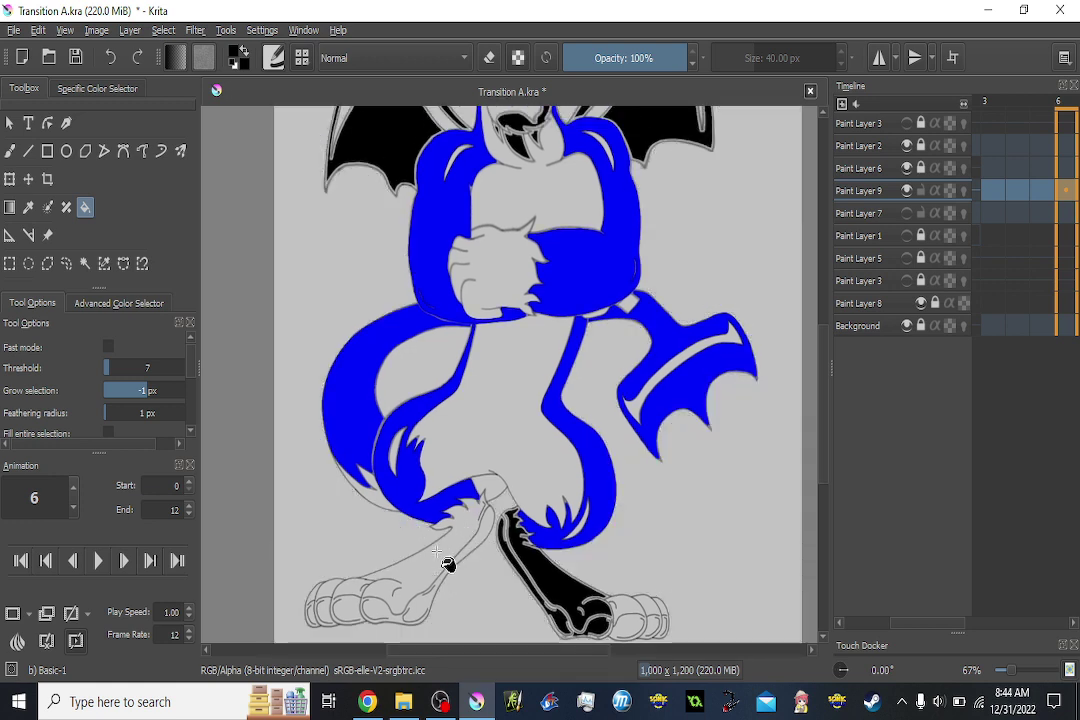
{"action": "left_click", "coordinate": [432, 558]}
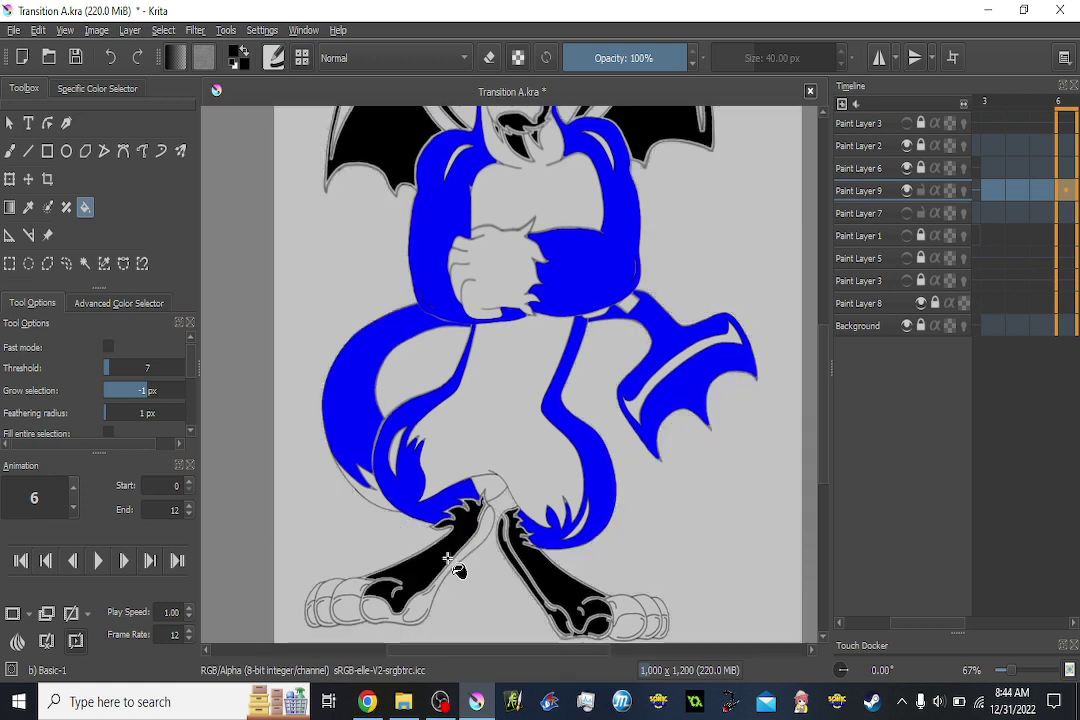
{"action": "left_click", "coordinate": [344, 608]}
{"action": "left_click", "coordinate": [326, 594]}
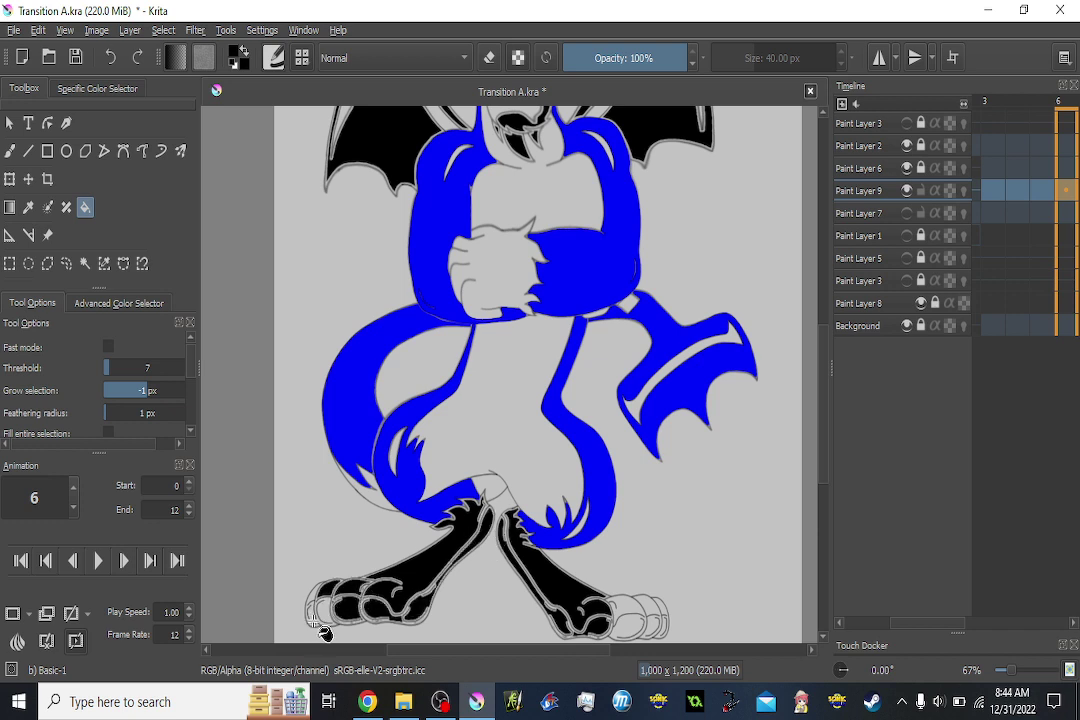
{"action": "left_click", "coordinate": [315, 615]}
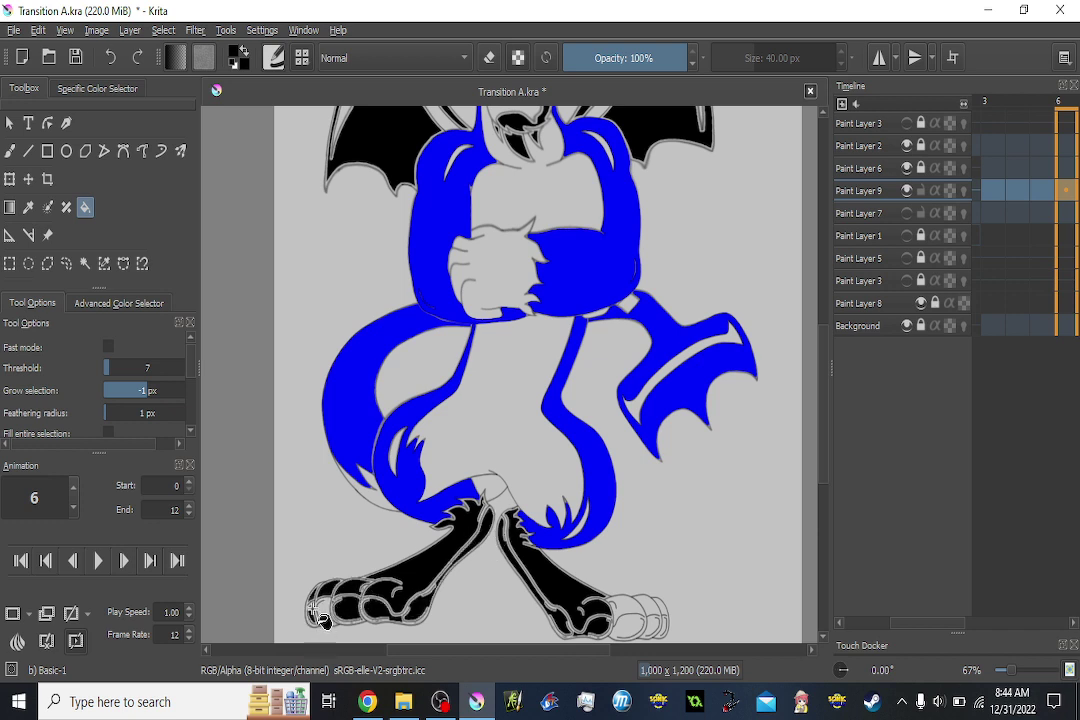
Fill the right-hand foot's toes and the hand of the crossed arms with black in frame 6.
{"action": "left_click", "coordinate": [630, 623]}
{"action": "left_click", "coordinate": [625, 604]}
{"action": "left_click", "coordinate": [649, 610]}
{"action": "left_click", "coordinate": [652, 627]}
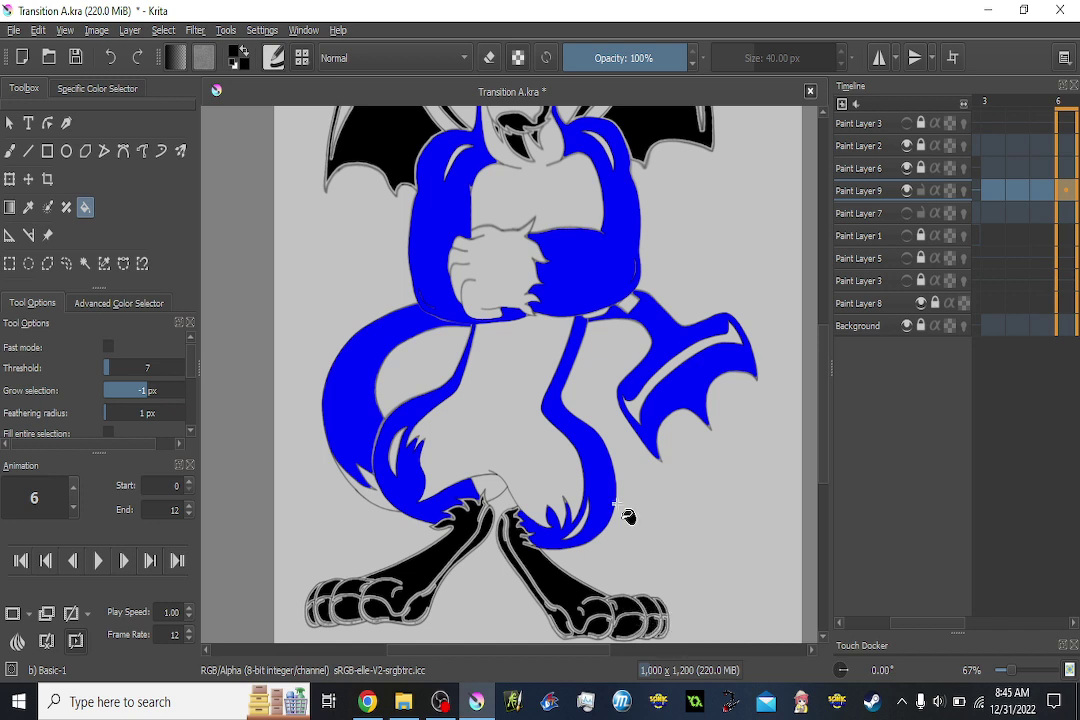
{"action": "left_click", "coordinate": [503, 287]}
{"action": "scroll", "coordinate": [570, 330], "scroll_direction": "up", "scroll_amount": 2}
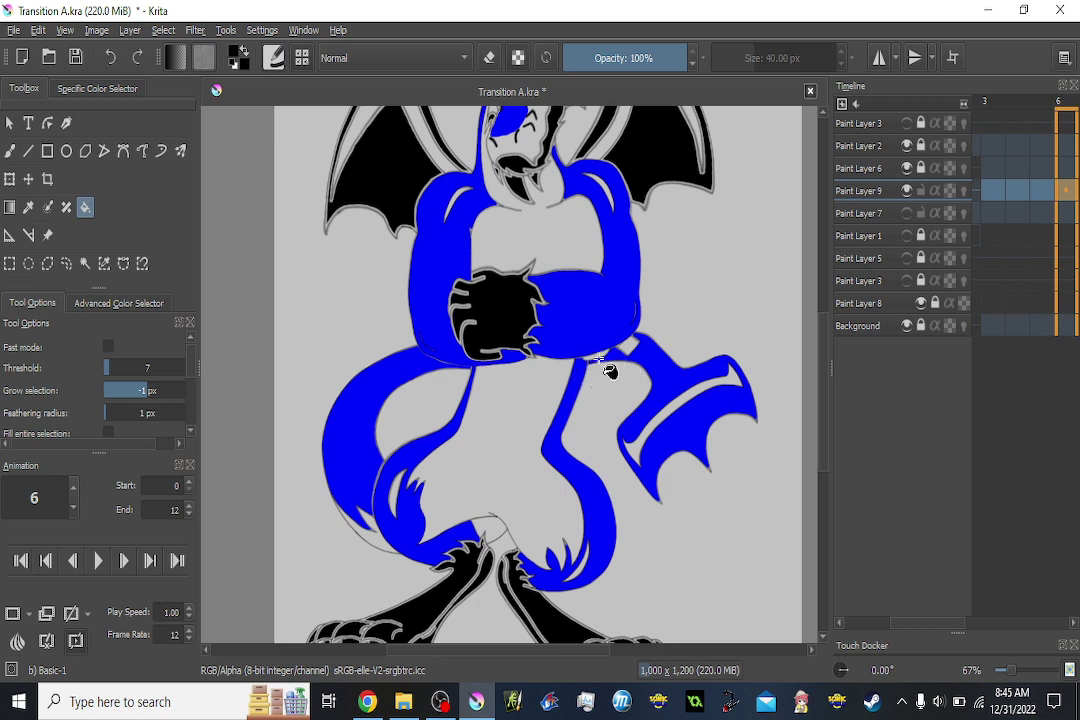
Advance to frame 7 and fill the hand of the crossed arms and both lower legs with black.
{"action": "key", "text": "Right"}
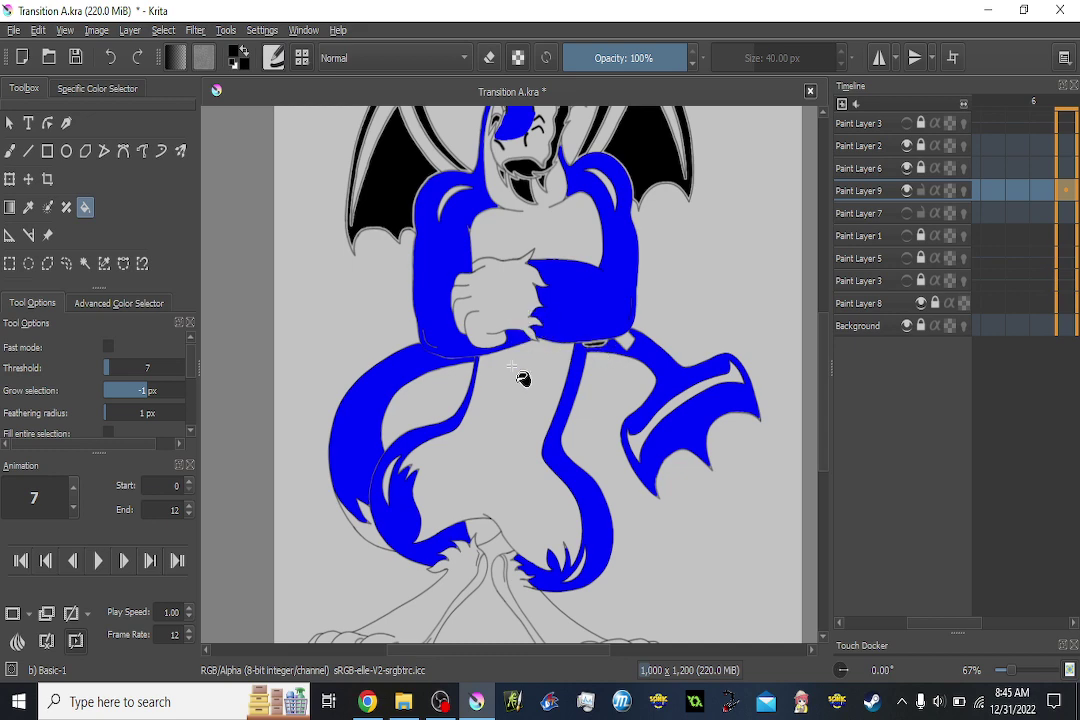
{"action": "left_click", "coordinate": [498, 292]}
{"action": "scroll", "coordinate": [500, 410], "scroll_direction": "down", "scroll_amount": 1}
{"action": "left_click", "coordinate": [437, 582]}
{"action": "scroll", "coordinate": [446, 545], "scroll_direction": "down", "scroll_amount": 3}
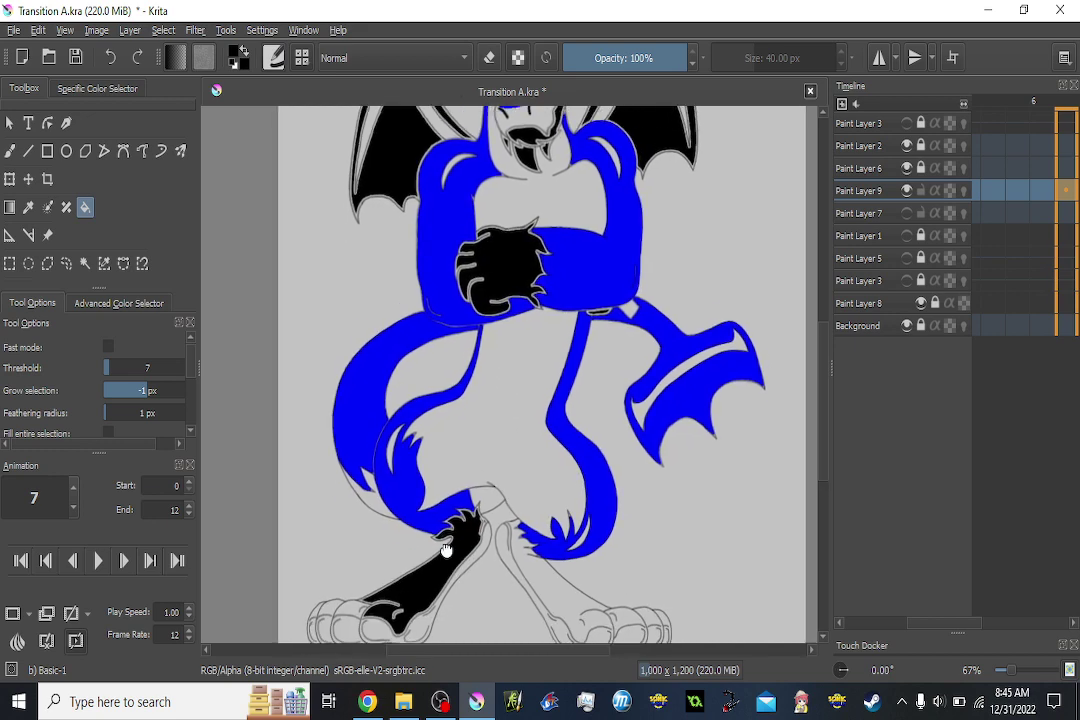
{"action": "left_click", "coordinate": [525, 548]}
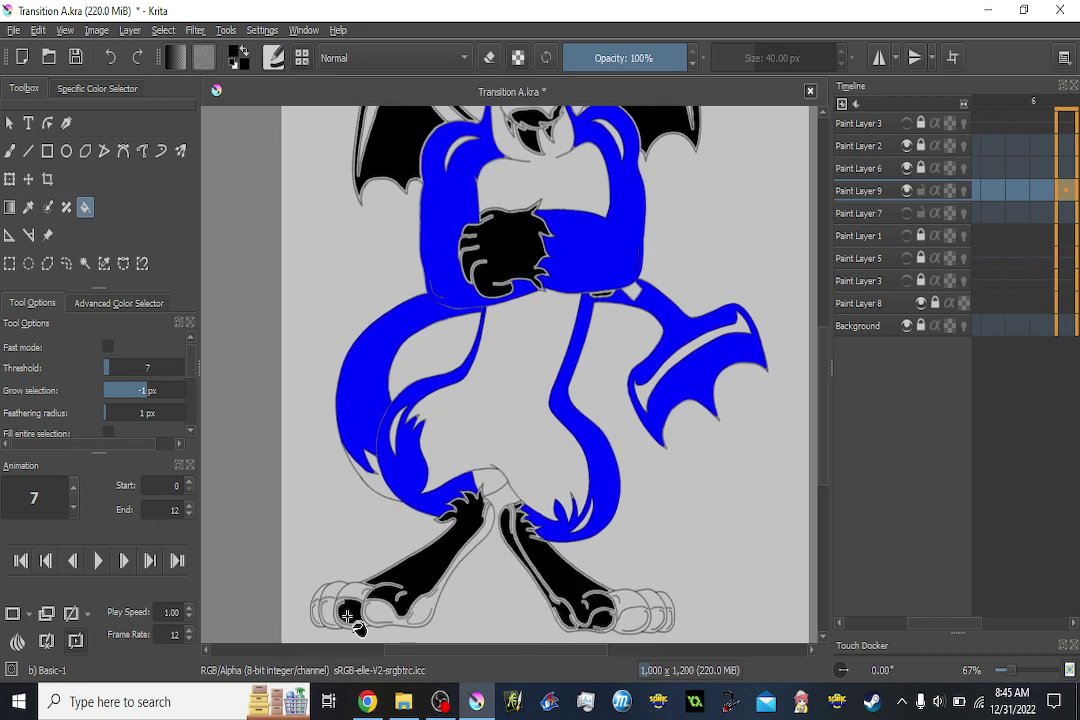
Fill the remaining toes and foot areas of both feet with black in frame 7.
{"action": "left_click", "coordinate": [321, 612]}
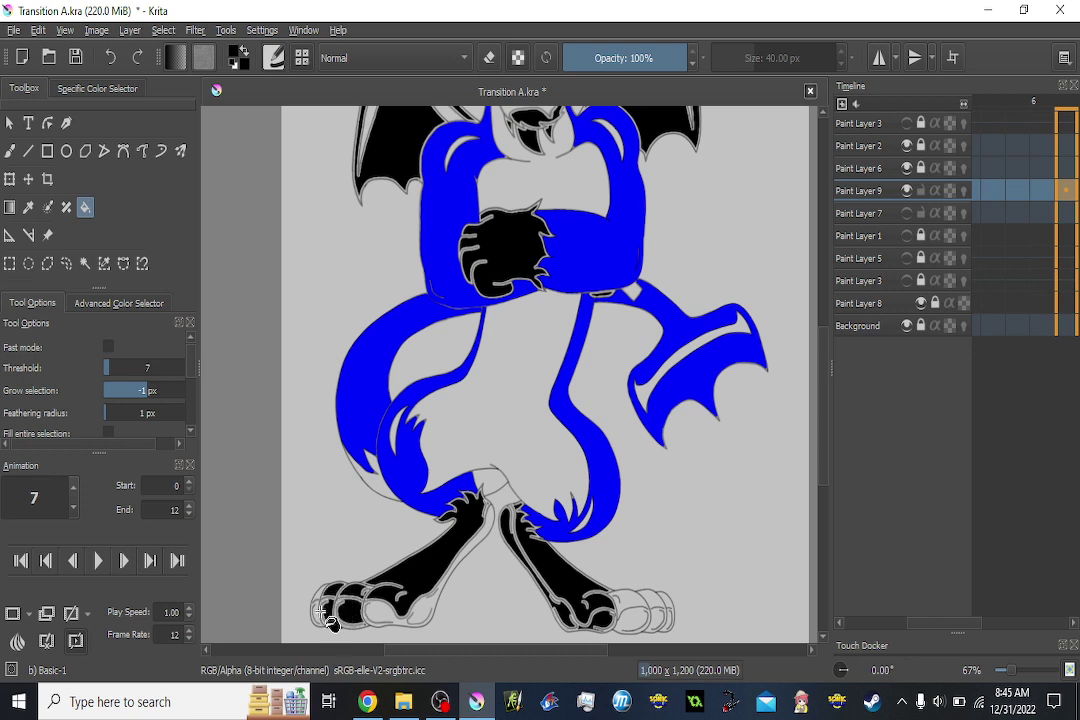
{"action": "left_click", "coordinate": [380, 610]}
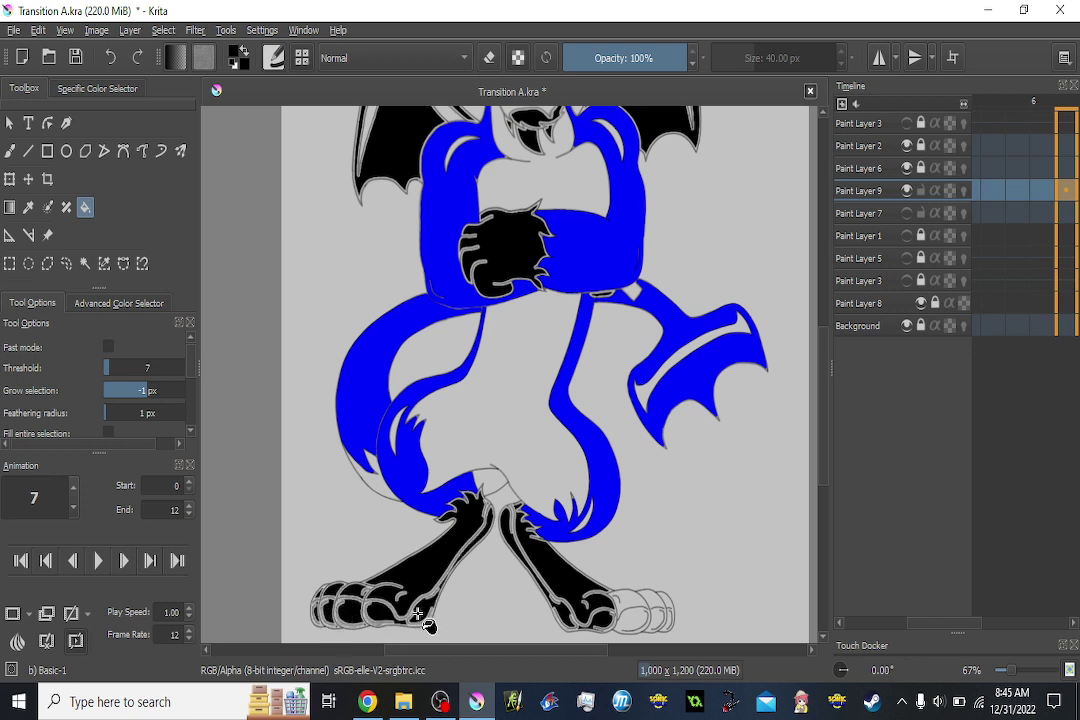
{"action": "left_click", "coordinate": [598, 590]}
{"action": "left_click", "coordinate": [638, 614]}
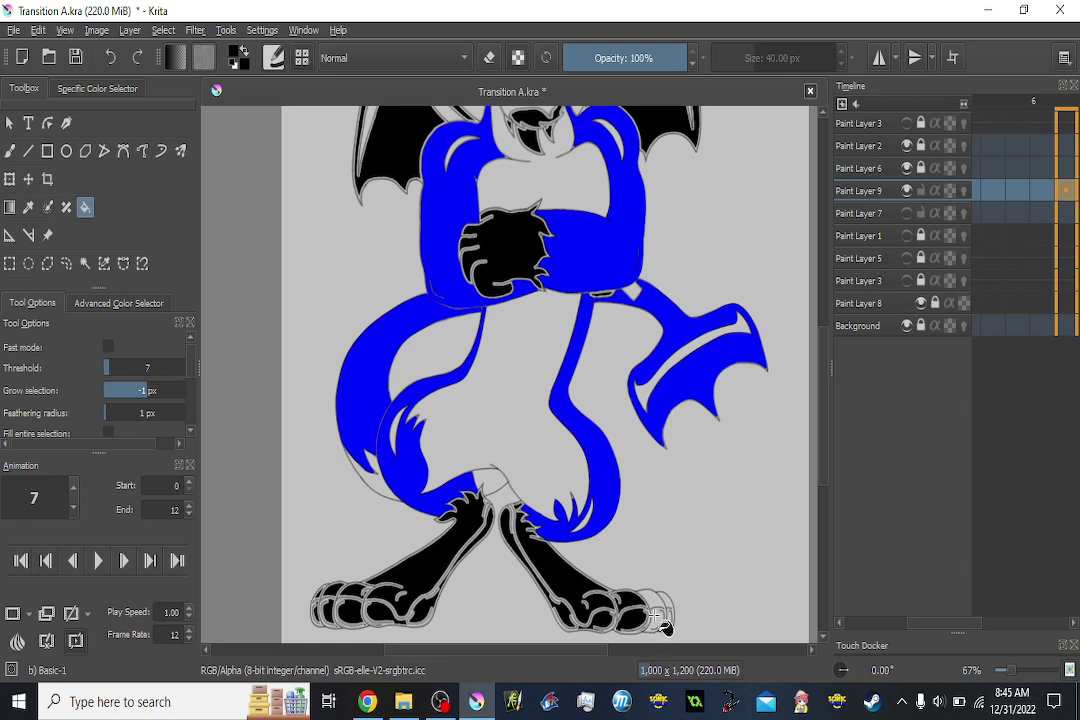
{"action": "left_click", "coordinate": [657, 607]}
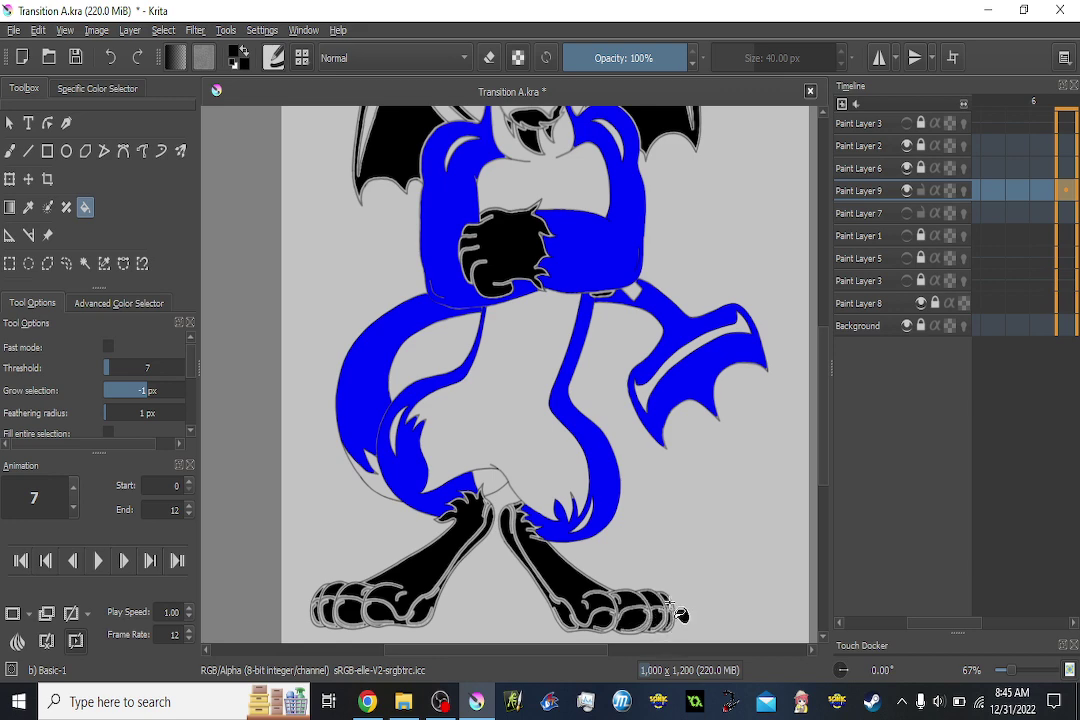
{"action": "left_click_drag", "start_coordinate": [650, 467], "coordinate": [658, 496]}
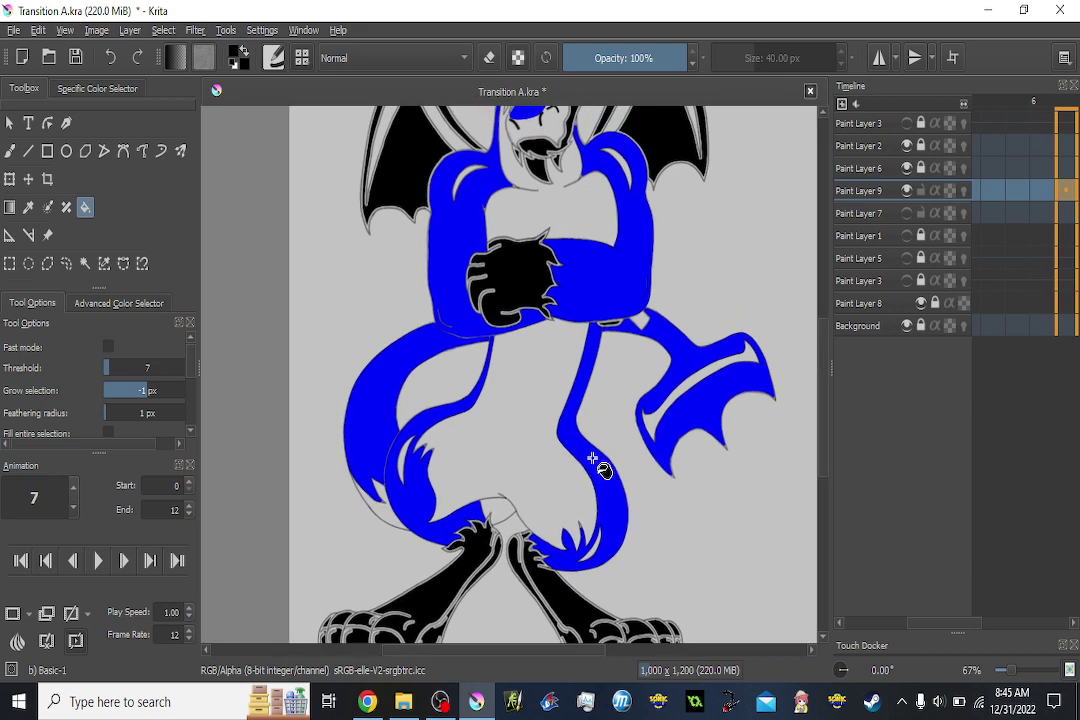
Advance to frame 8 and fill the hand of the crossed arms with black, including the small part below the elbow.
{"action": "key", "text": "period"}
{"action": "left_click", "coordinate": [525, 292]}
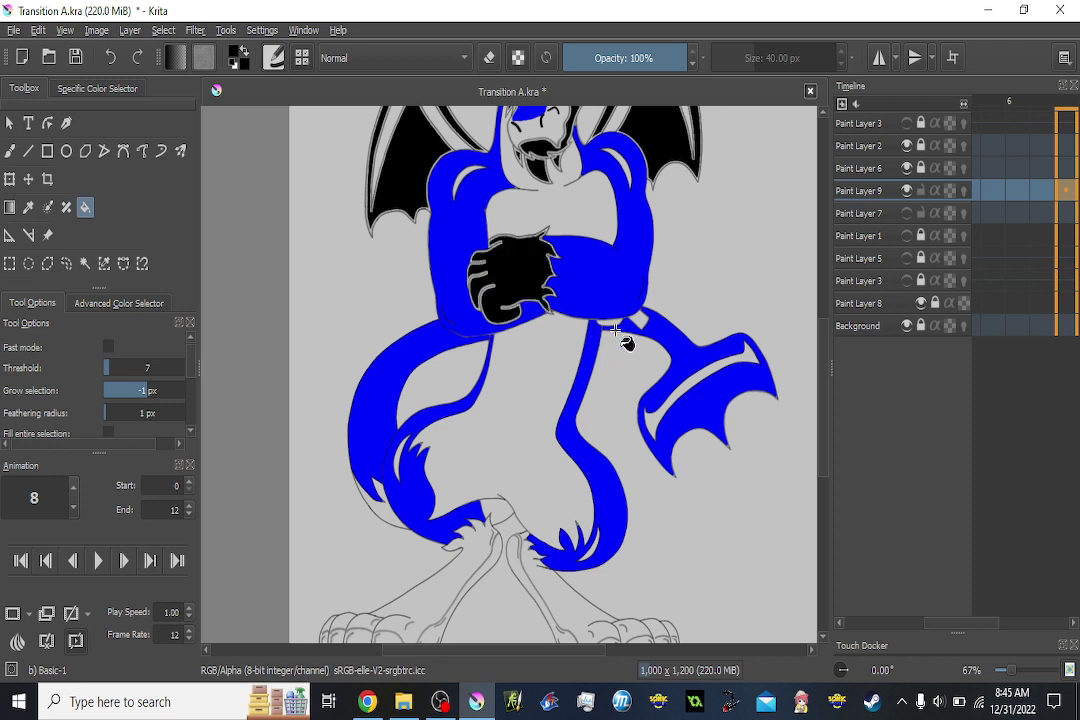
{"action": "scroll", "coordinate": [579, 409], "scroll_direction": "down", "scroll_amount": 2}
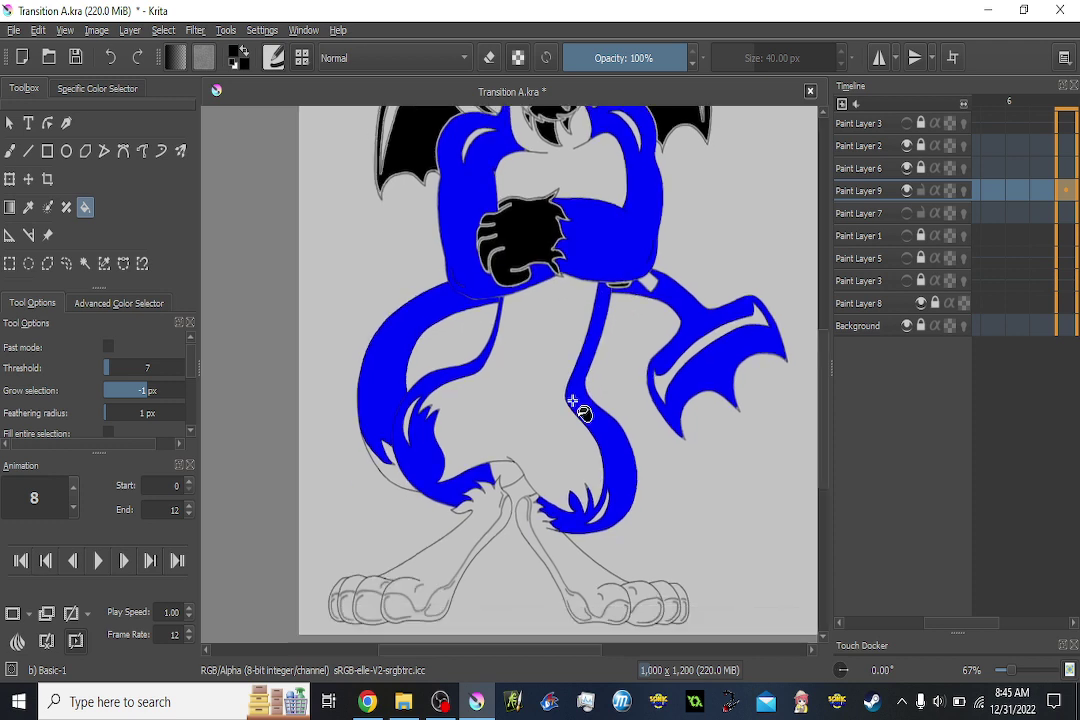
Fill the left-hand lower leg, foot and toes with black in frame 8.
{"action": "left_click", "coordinate": [443, 555]}
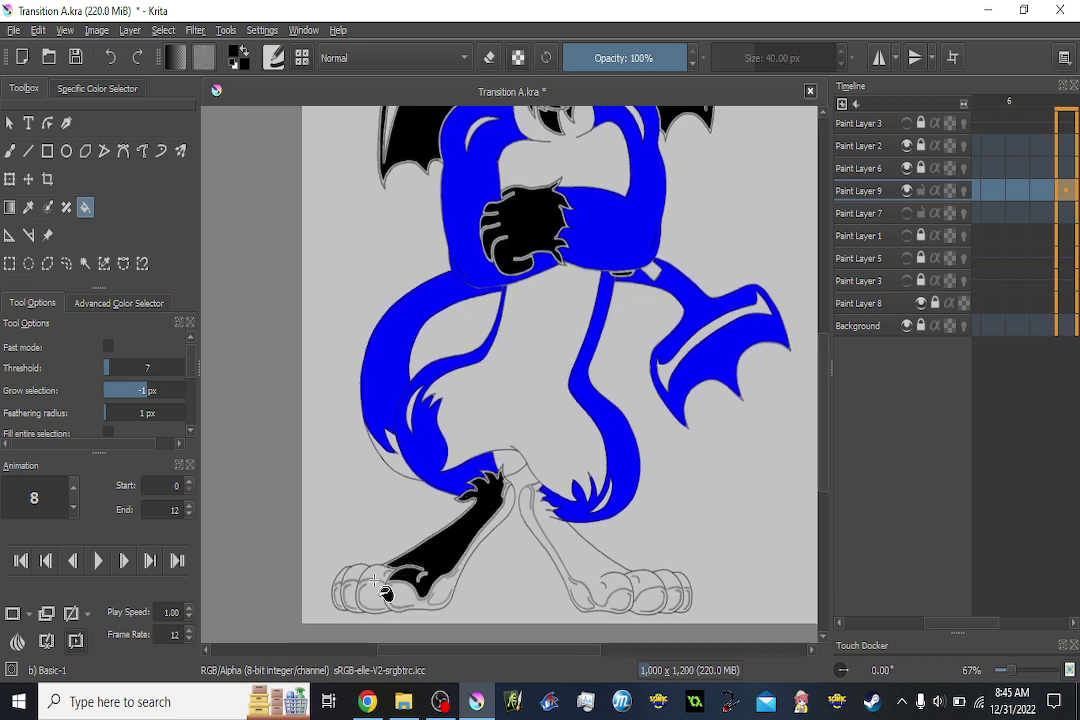
{"action": "left_click", "coordinate": [379, 573]}
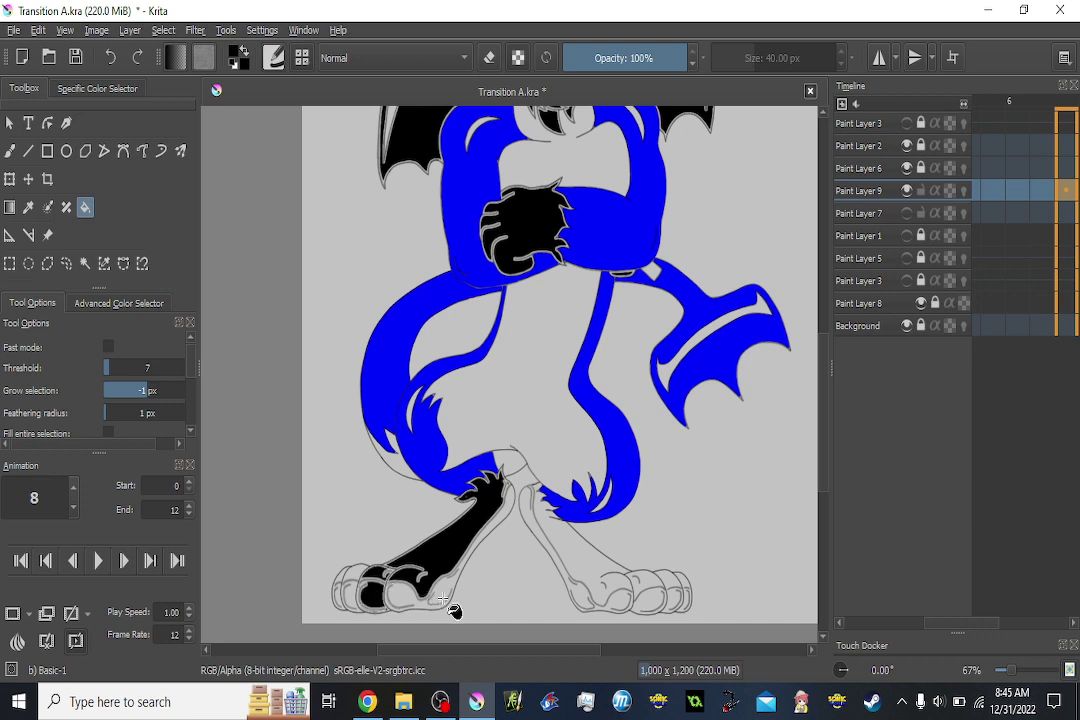
{"action": "left_click", "coordinate": [364, 596]}
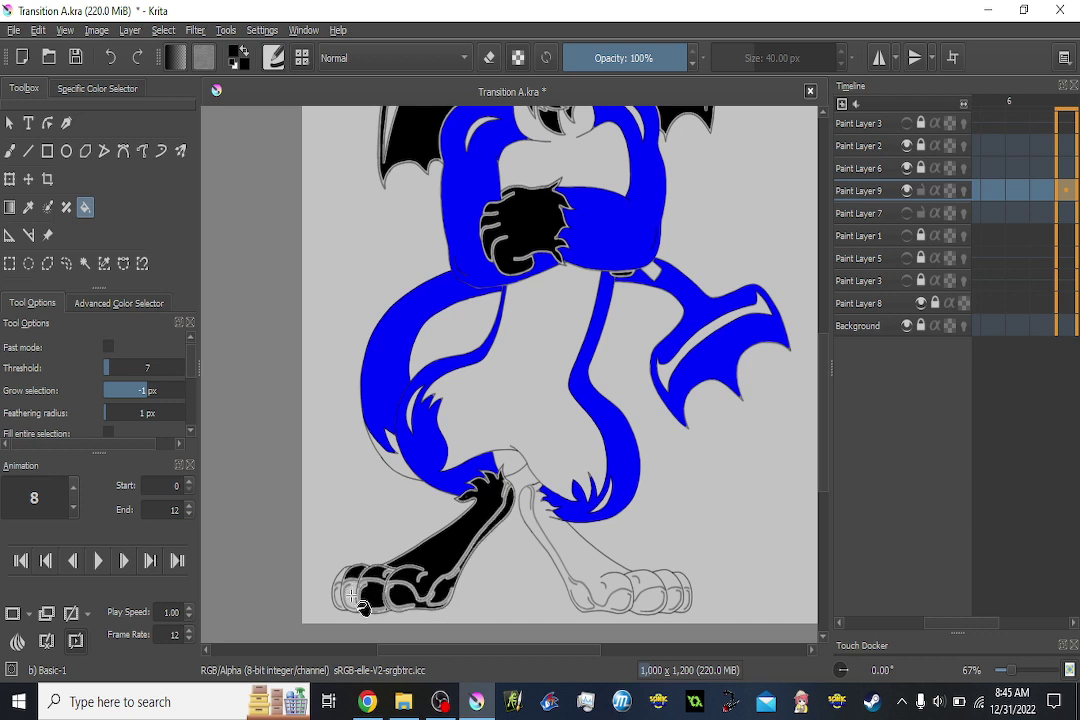
{"action": "left_click", "coordinate": [336, 591]}
{"action": "left_click", "coordinate": [340, 591]}
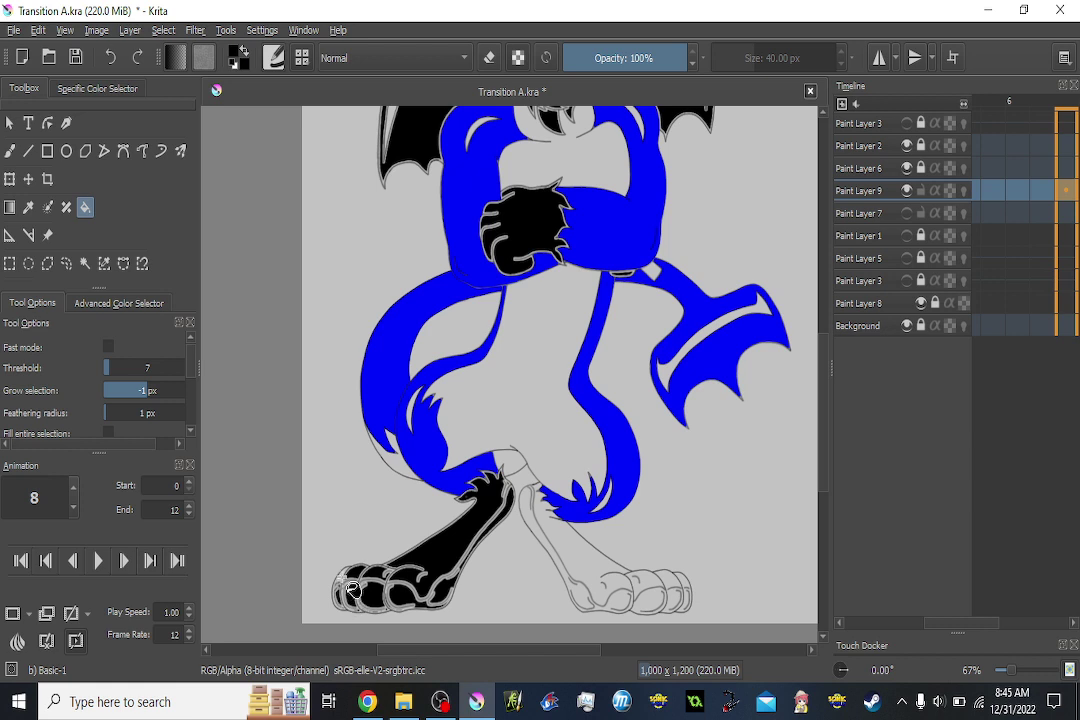
Fill the right-hand lower leg, foot and toes with black in frame 8.
{"action": "left_click", "coordinate": [607, 552]}
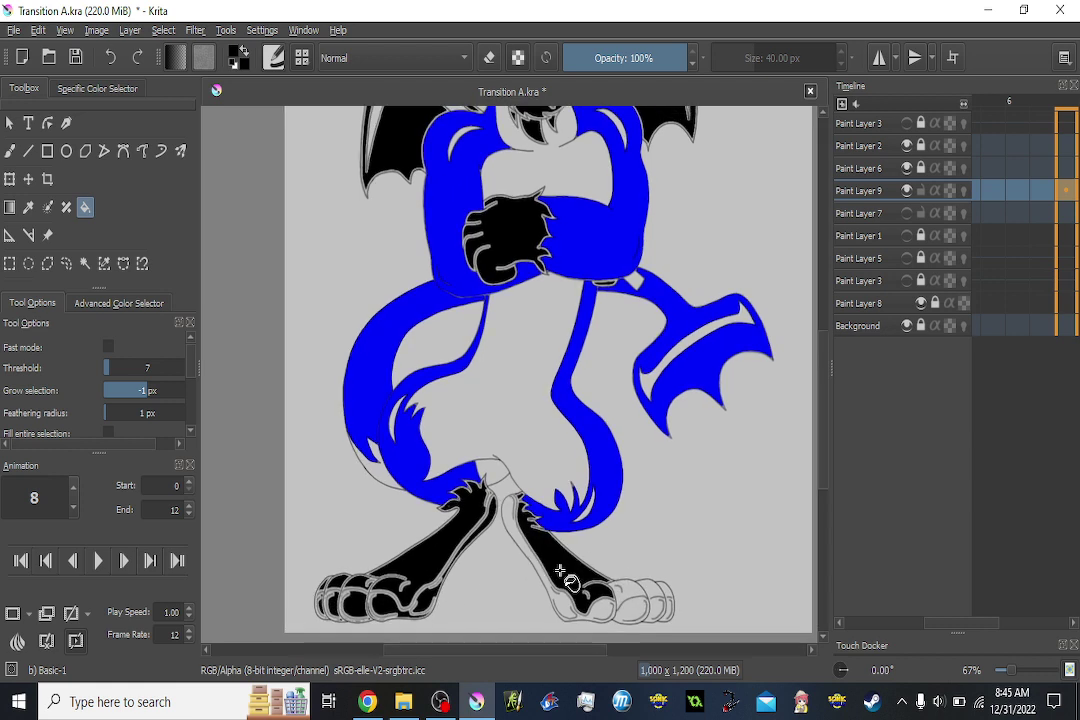
{"action": "left_click", "coordinate": [633, 594]}
{"action": "left_click", "coordinate": [656, 600]}
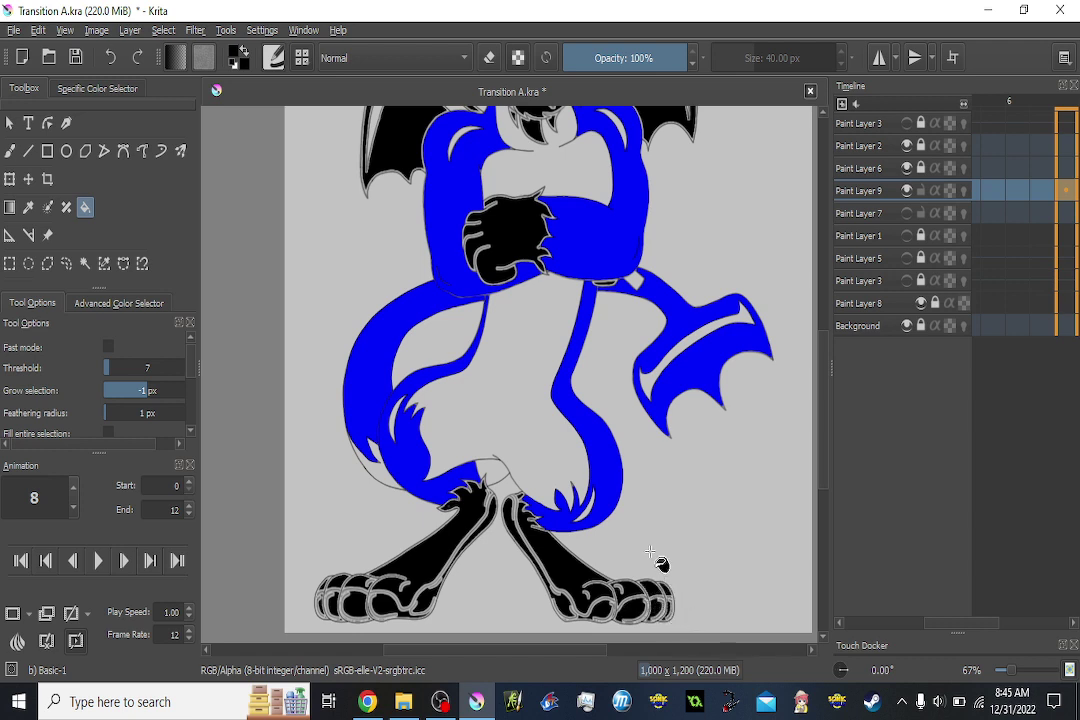
Advance to frame 9 and fill the hand and the right-hand lower leg, foot and toes with black.
{"action": "key", "text": "Right"}
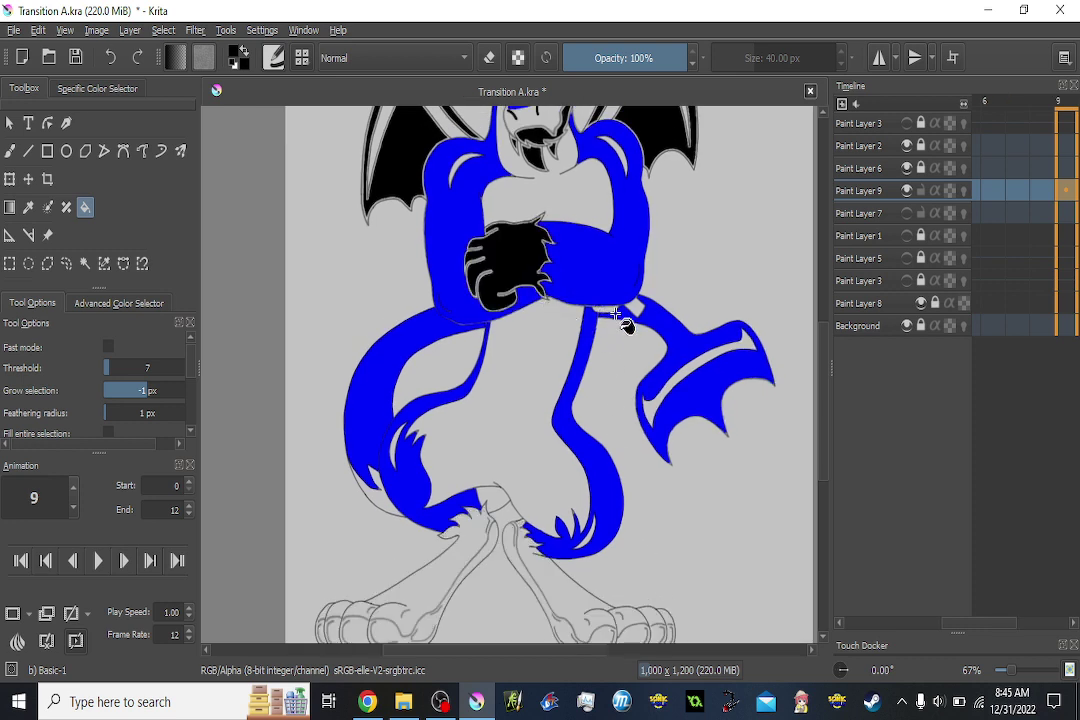
{"action": "scroll", "coordinate": [579, 591], "scroll_direction": "down", "scroll_amount": 1}
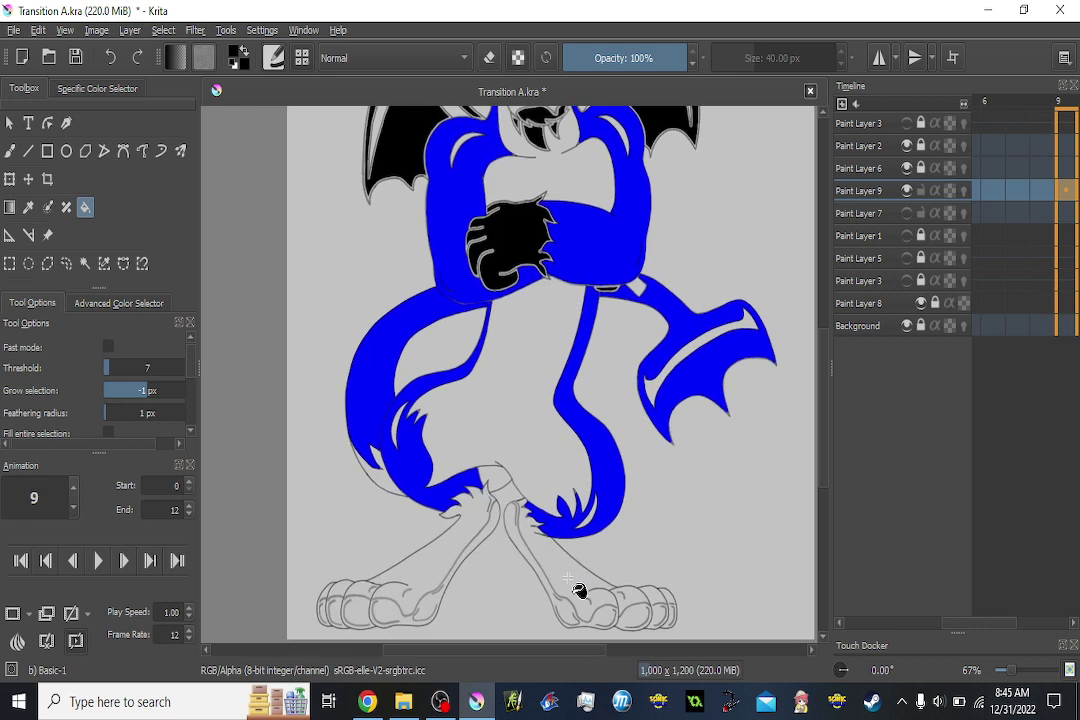
{"action": "left_click", "coordinate": [567, 612]}
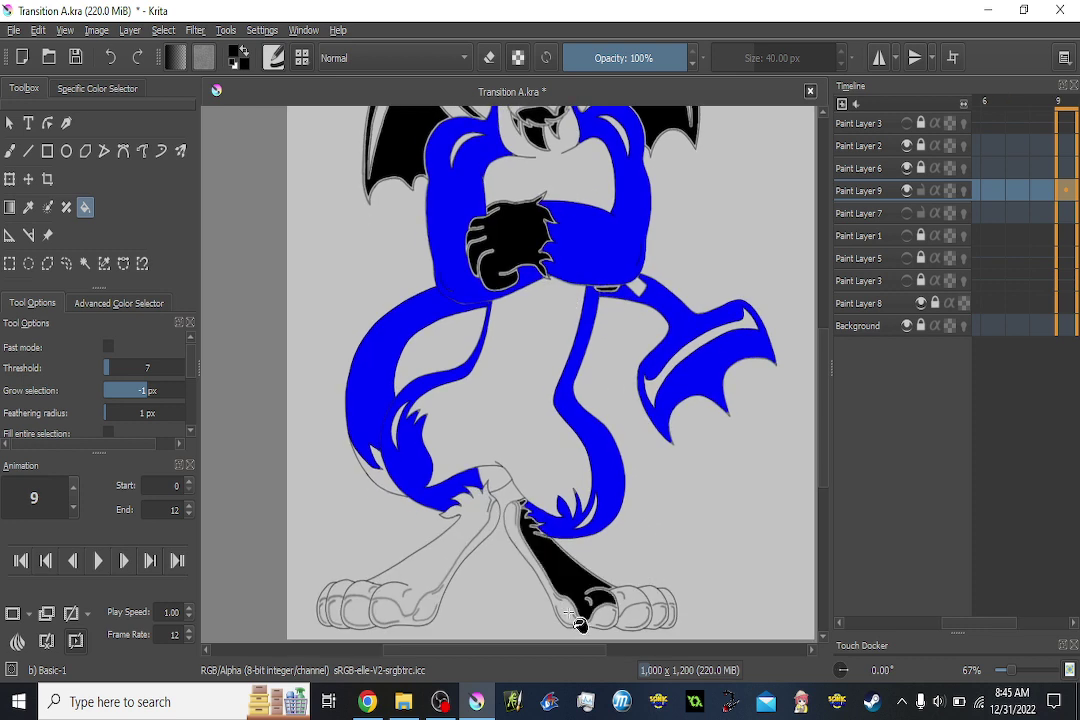
{"action": "left_click", "coordinate": [662, 608]}
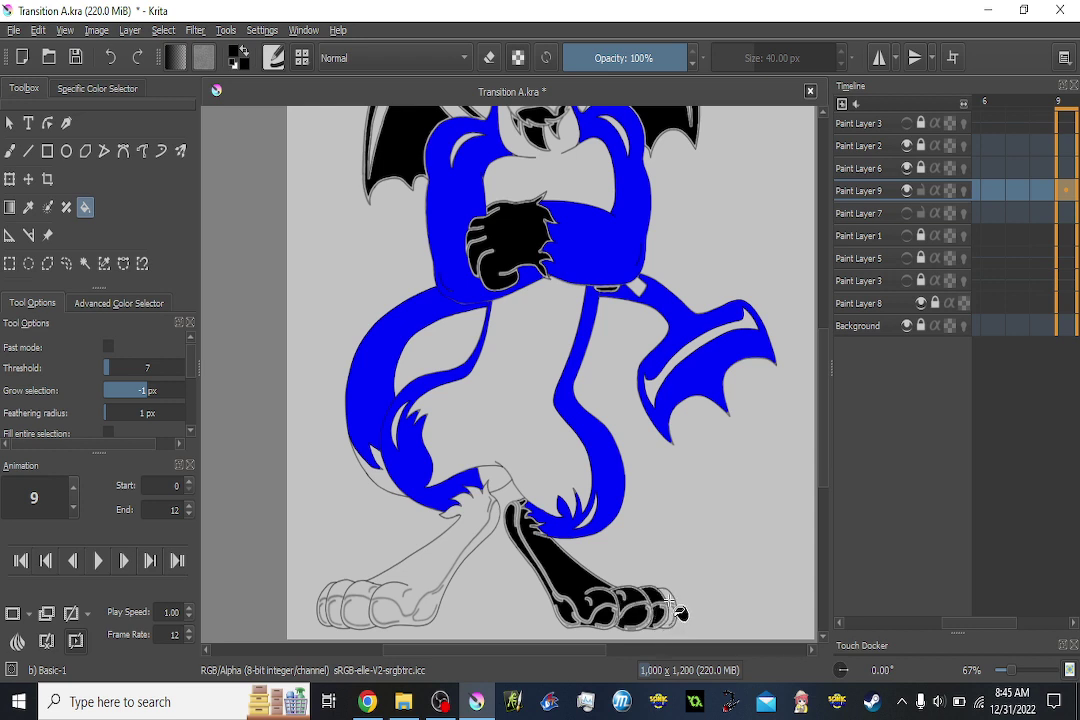
Fill the left-hand lower leg, foot and toes with black in frame 9.
{"action": "left_click", "coordinate": [370, 610]}
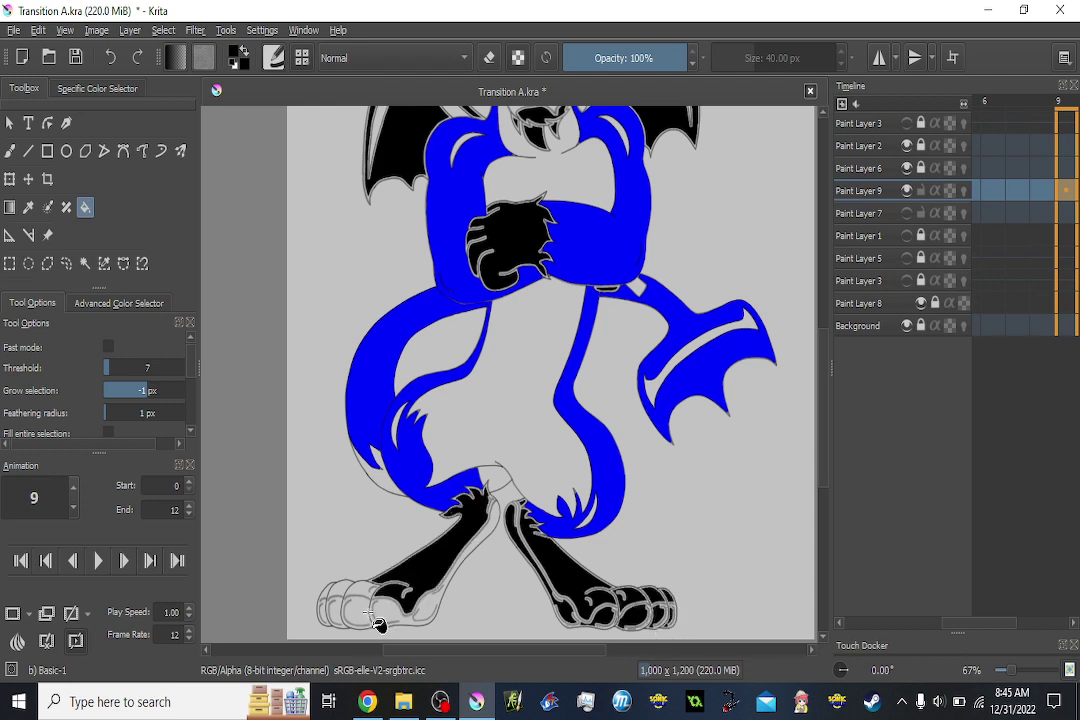
{"action": "left_click", "coordinate": [336, 605]}
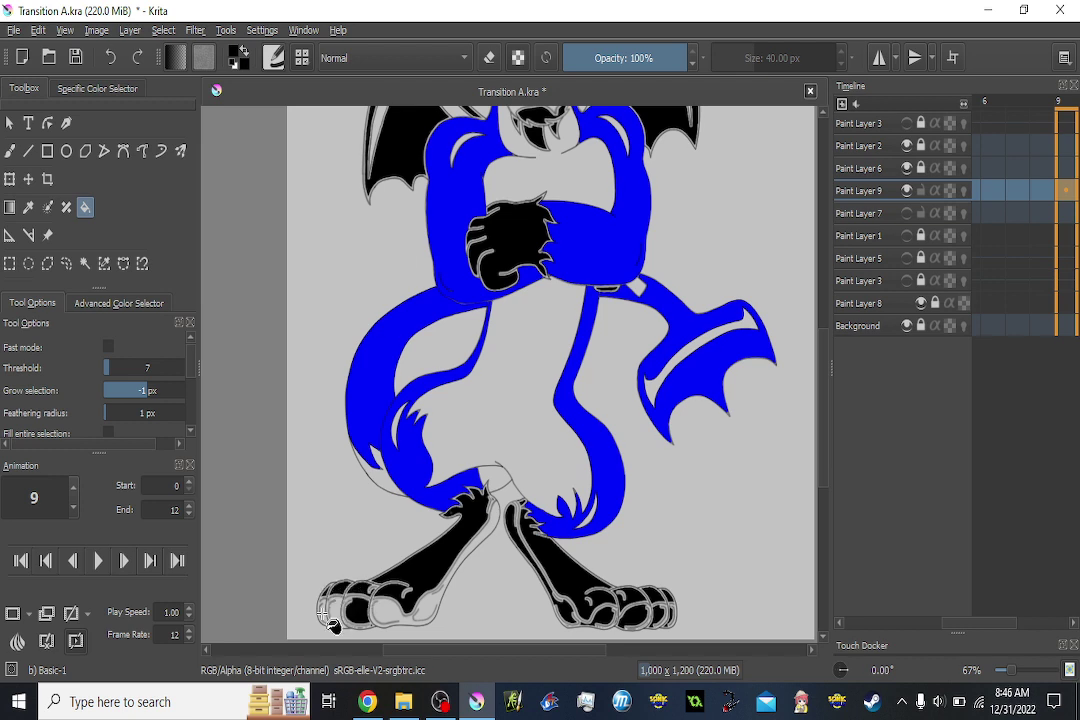
{"action": "left_click", "coordinate": [428, 612]}
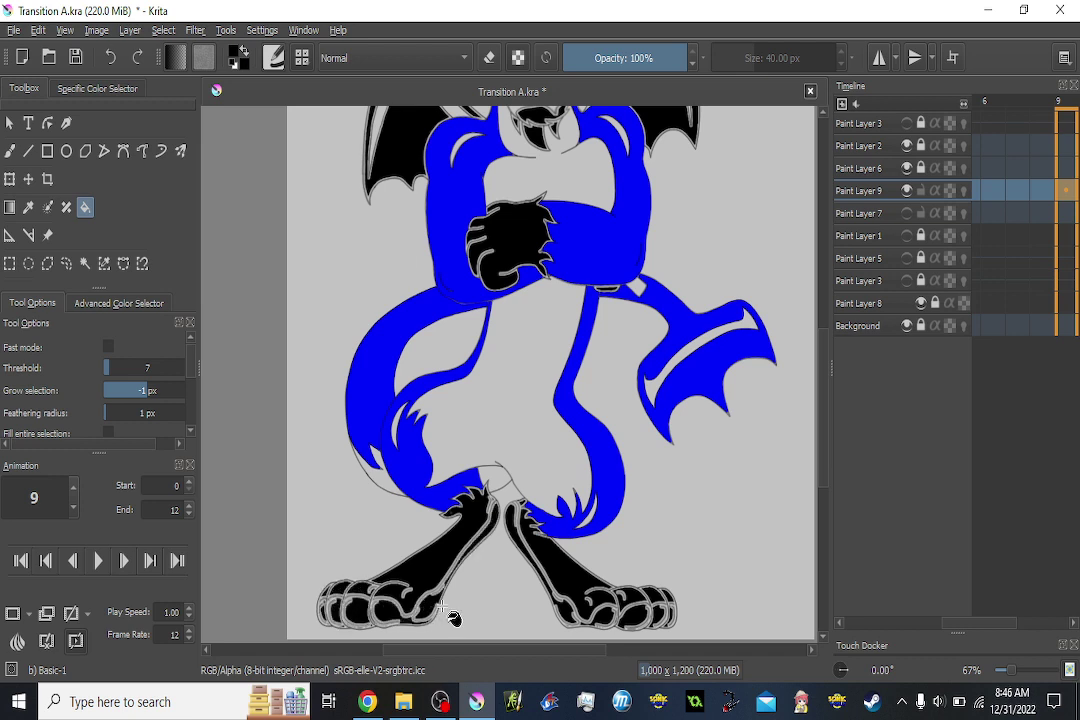
Return to frame 0, fill the narrow curved bar in the tail fin with black, and continue to frame 1.
{"action": "key", "text": "period"}
{"action": "key", "text": "comma"}
{"action": "key", "text": "comma"}
{"action": "key", "text": "comma"}
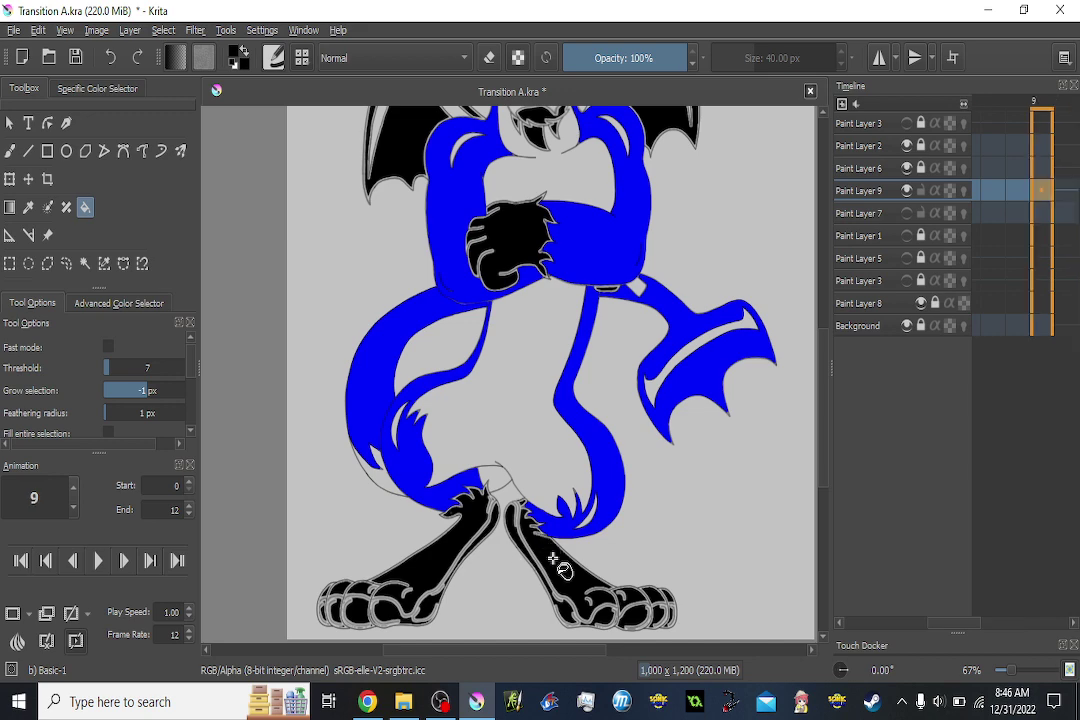
{"action": "key", "text": "comma"}
{"action": "key", "text": "comma"}
{"action": "key", "text": "comma"}
{"action": "key", "text": "comma"}
{"action": "key", "text": "comma"}
{"action": "key", "text": "comma"}
{"action": "key", "text": "comma"}
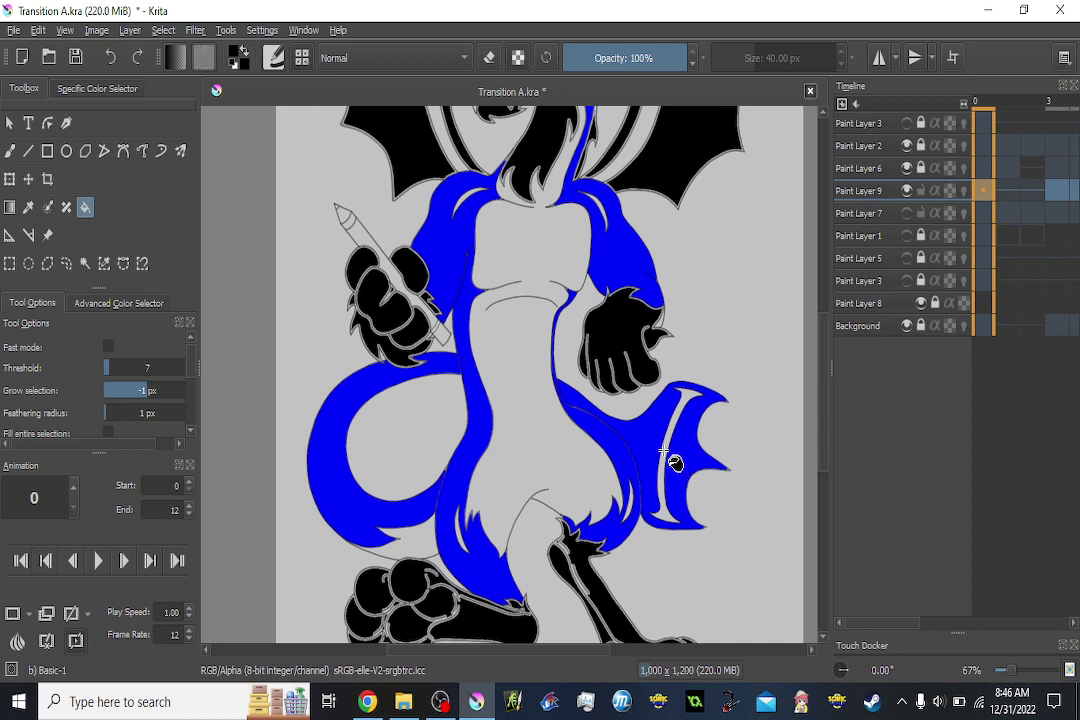
{"action": "left_click", "coordinate": [666, 455]}
{"action": "key", "text": "period"}
{"action": "scroll", "coordinate": [666, 455], "scroll_direction": "up", "scroll_amount": 2}
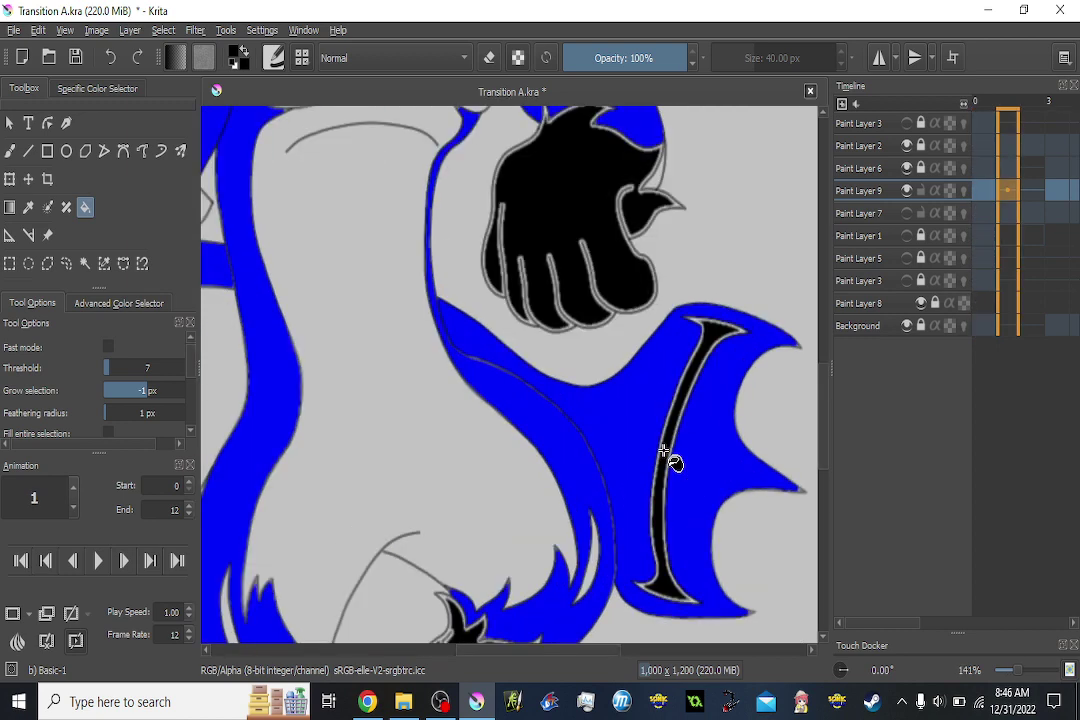
Fill the curved bar in the tail fin with black in frames 3, 4, 5 and 6.
{"action": "key", "text": "period"}
{"action": "key", "text": "comma"}
{"action": "key", "text": "period"}
{"action": "key", "text": "period"}
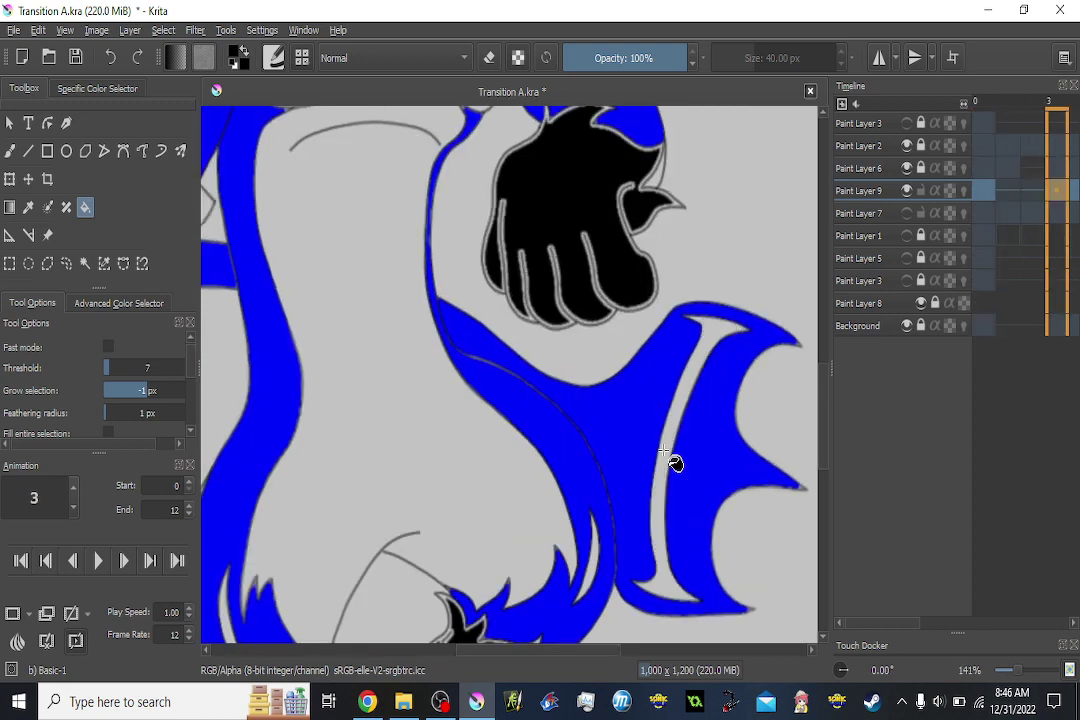
{"action": "left_click", "coordinate": [666, 455]}
{"action": "key", "text": "period"}
{"action": "left_click", "coordinate": [666, 455]}
{"action": "key", "text": "period"}
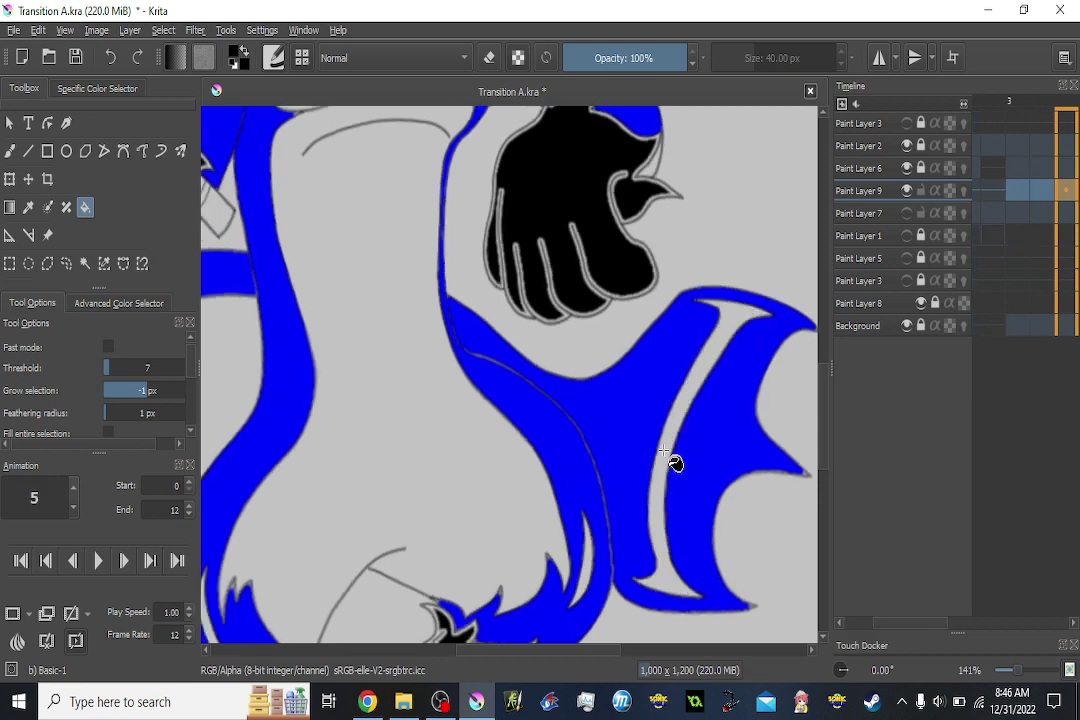
{"action": "left_click", "coordinate": [668, 456]}
{"action": "key", "text": "period"}
{"action": "left_click", "coordinate": [670, 372]}
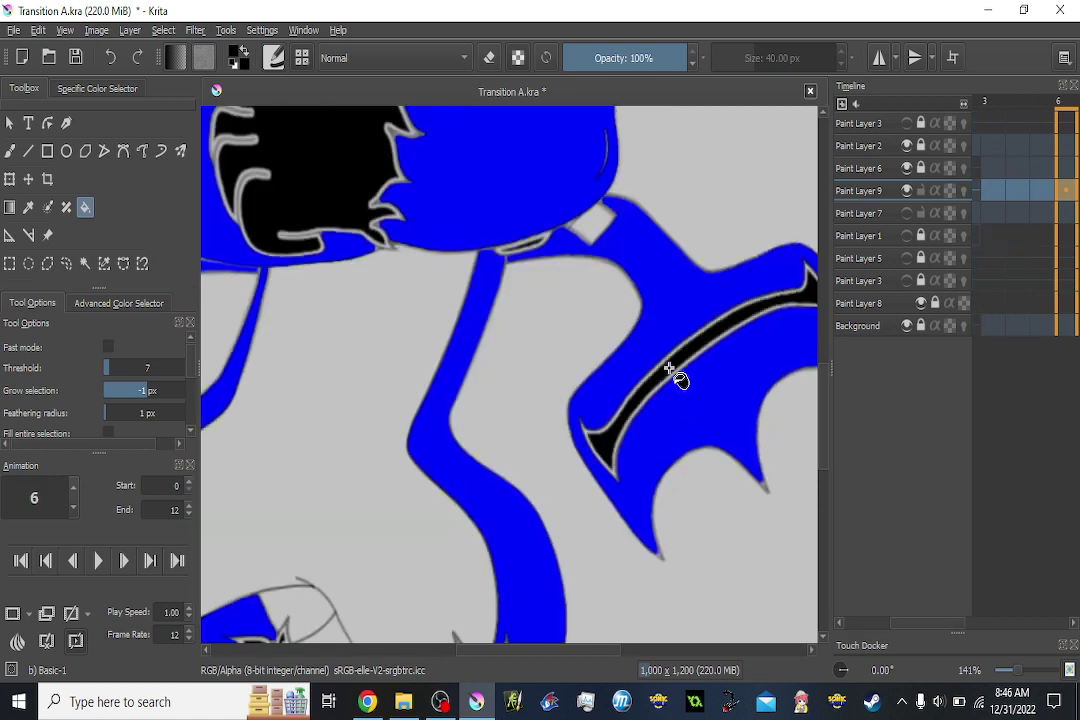
Fill the tail fin bar with black in frames 7, 8 and 9.
{"action": "key", "text": "period"}
{"action": "left_click", "coordinate": [674, 362]}
{"action": "key", "text": "period"}
{"action": "left_click", "coordinate": [677, 357]}
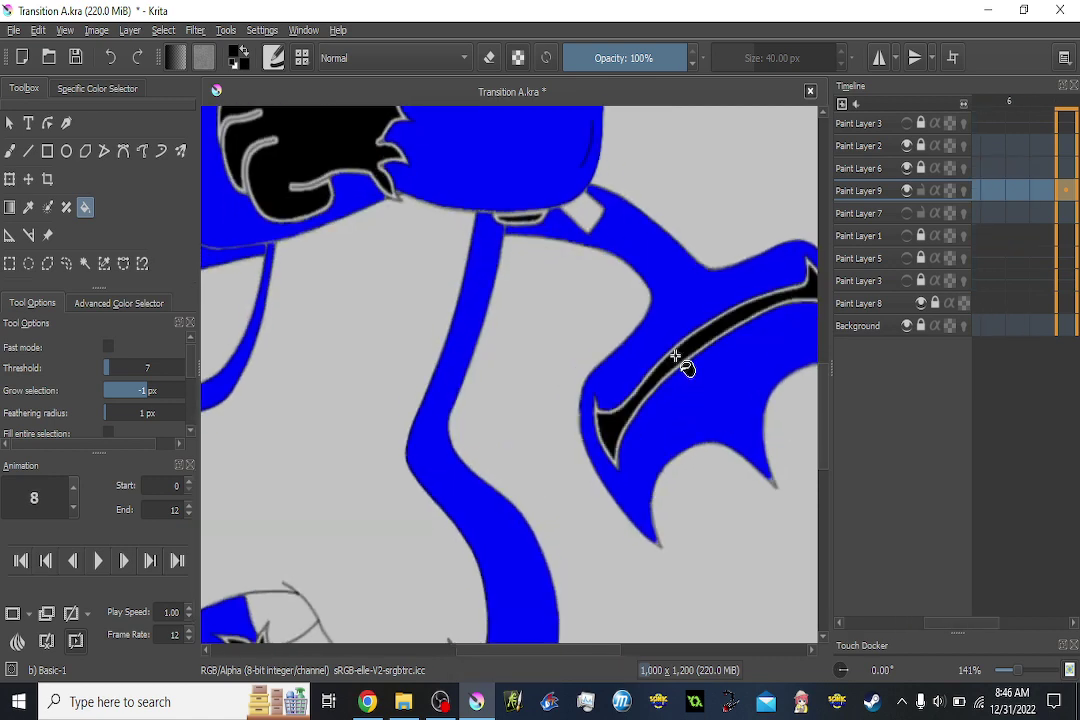
{"action": "key", "text": "period"}
{"action": "left_click", "coordinate": [680, 357]}
{"action": "key", "text": "period"}
{"action": "key", "text": "comma"}
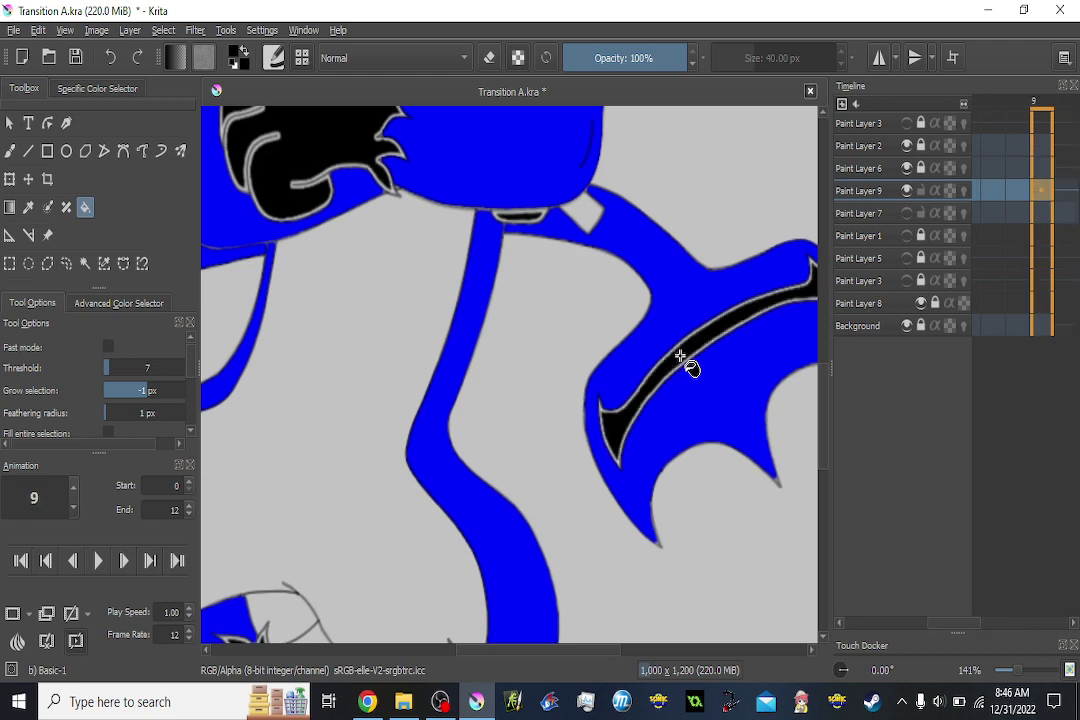
Set the fill's grow selection to 1 px and fill both pupils of the dragon's eyes with black in frame 9.
{"action": "scroll", "coordinate": [682, 366], "scroll_direction": "down", "scroll_amount": 4}
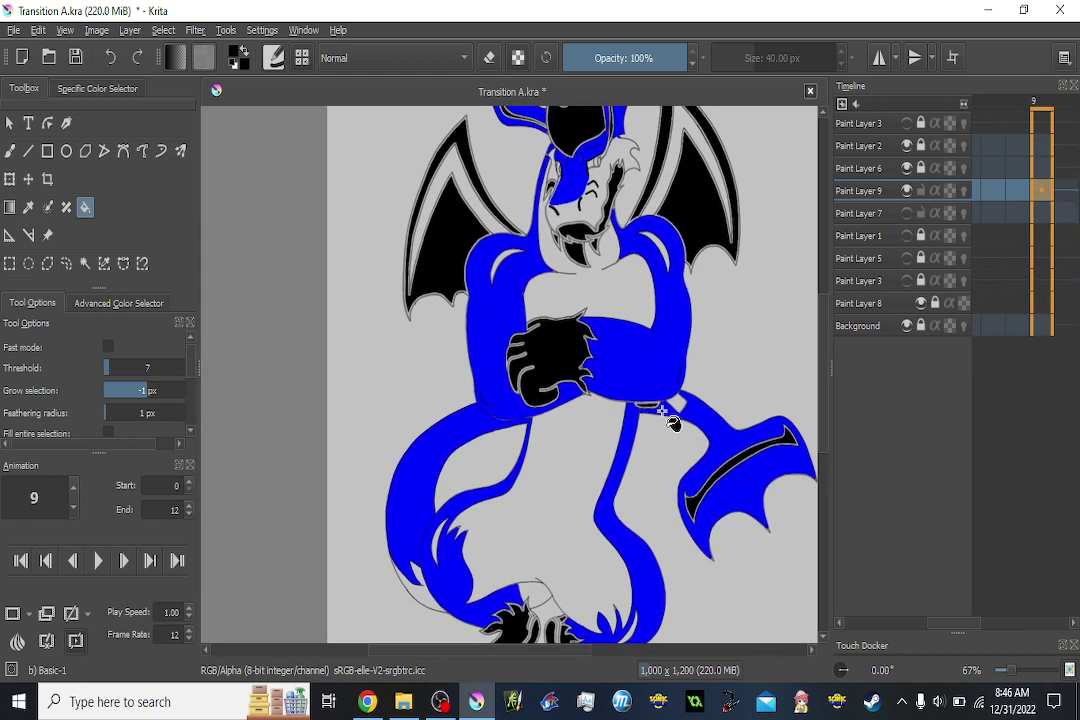
{"action": "left_click_drag", "start_coordinate": [666, 370], "coordinate": [666, 430]}
{"action": "scroll", "coordinate": [605, 191], "scroll_direction": "up", "scroll_amount": 1}
{"action": "scroll", "coordinate": [606, 193], "scroll_direction": "up", "scroll_amount": 3}
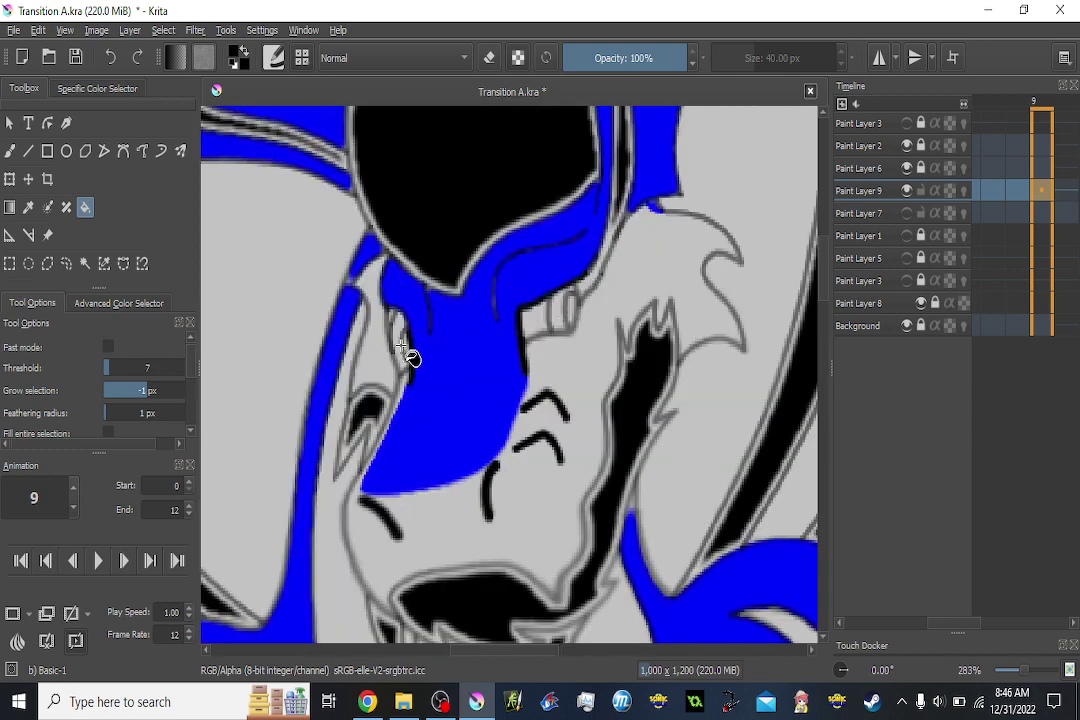
{"action": "left_click_drag", "start_coordinate": [590, 320], "coordinate": [600, 300]}
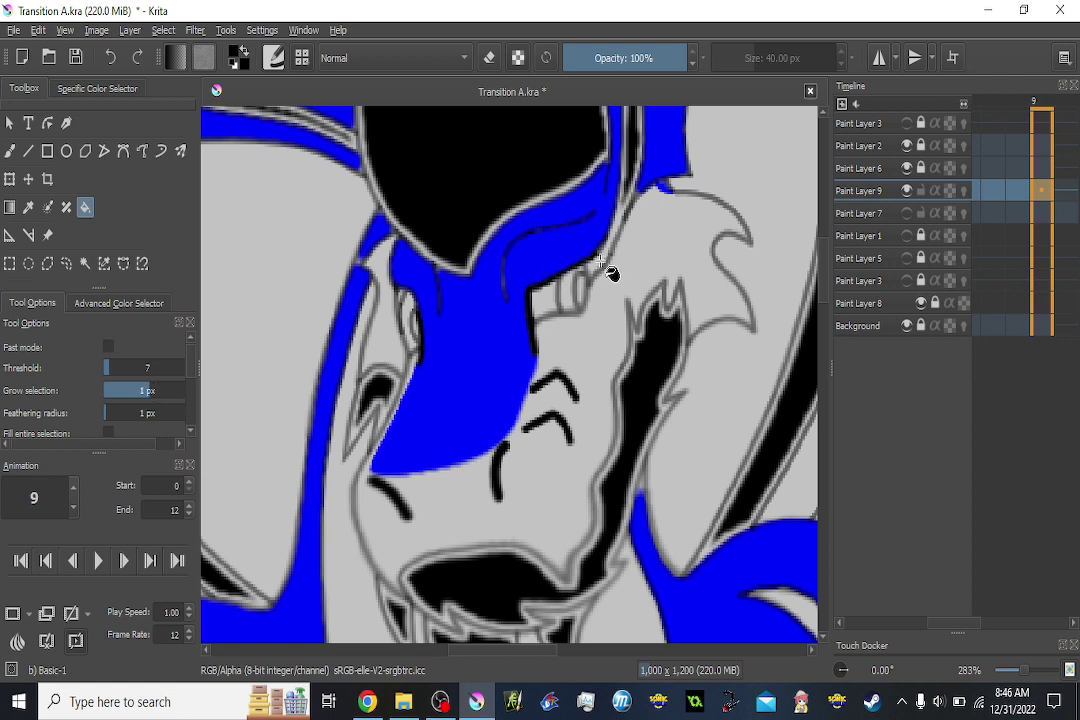
{"action": "left_click", "coordinate": [414, 325]}
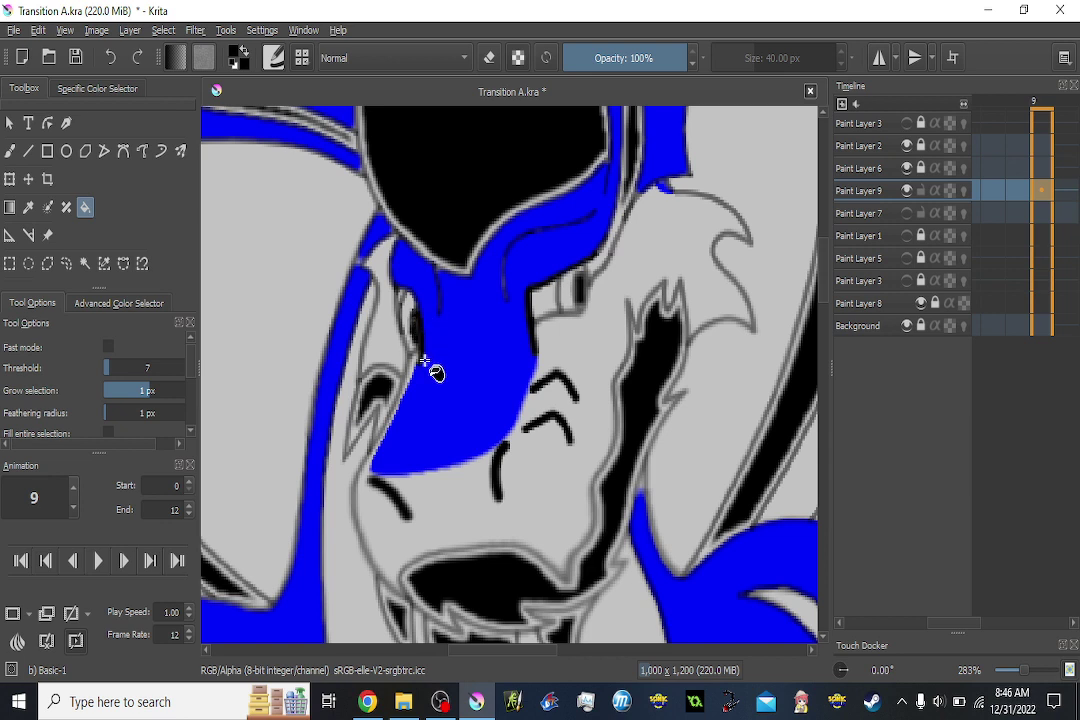
Touch up the edges of both pupils in frame 9 with a black brush of 2.01 px.
{"action": "left_click", "coordinate": [8, 152]}
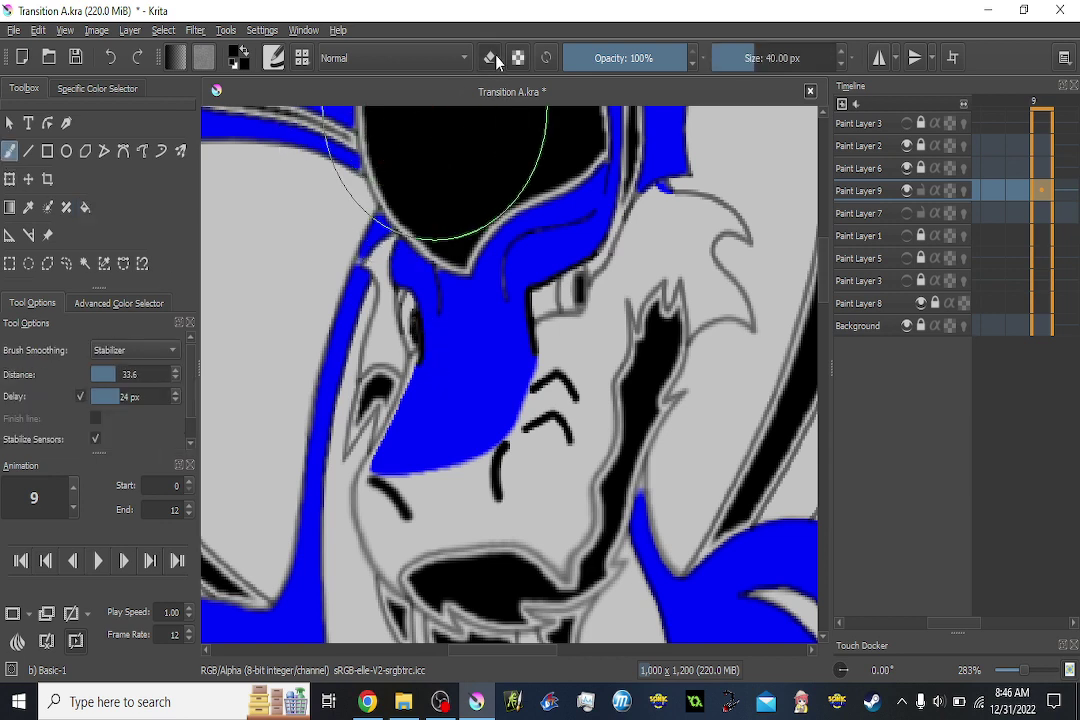
{"action": "left_click_drag", "start_coordinate": [735, 57], "coordinate": [712, 64]}
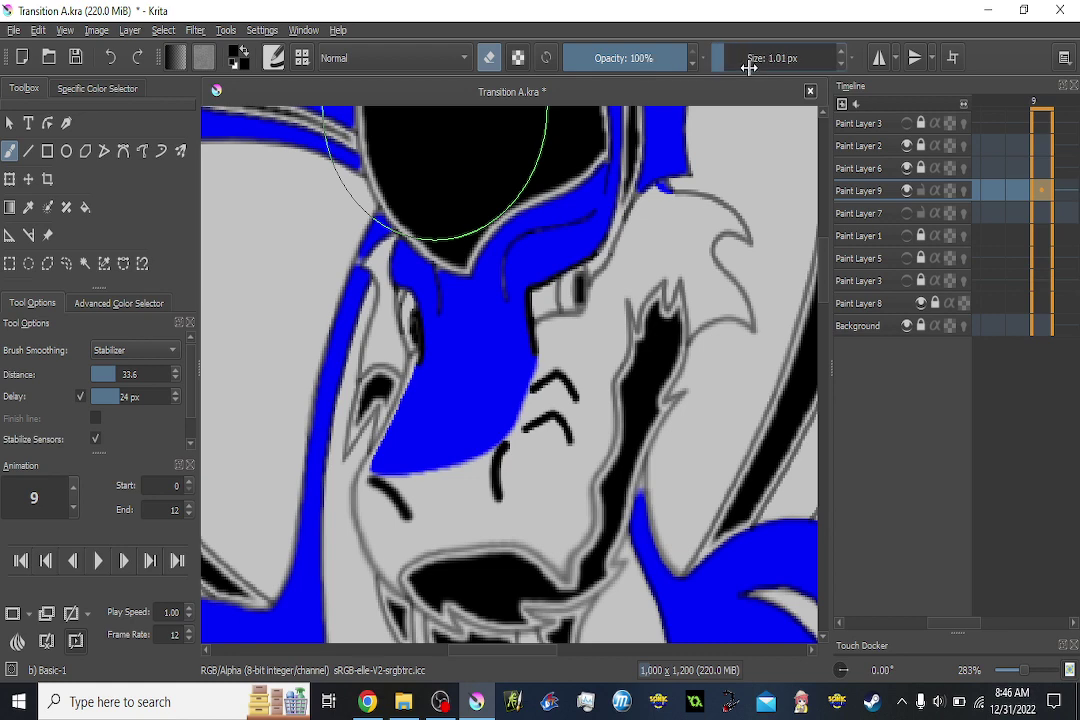
{"action": "scroll", "coordinate": [749, 67], "scroll_direction": "up", "scroll_amount": 1}
{"action": "scroll", "coordinate": [426, 348], "scroll_direction": "up", "scroll_amount": 1}
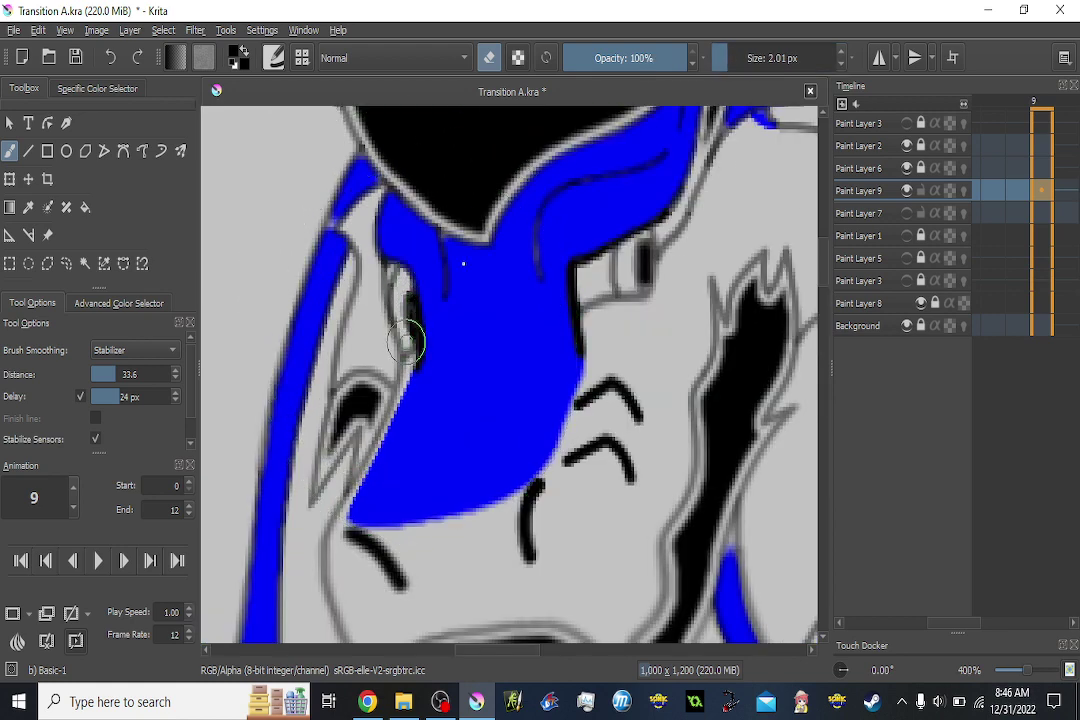
{"action": "key", "text": "e"}
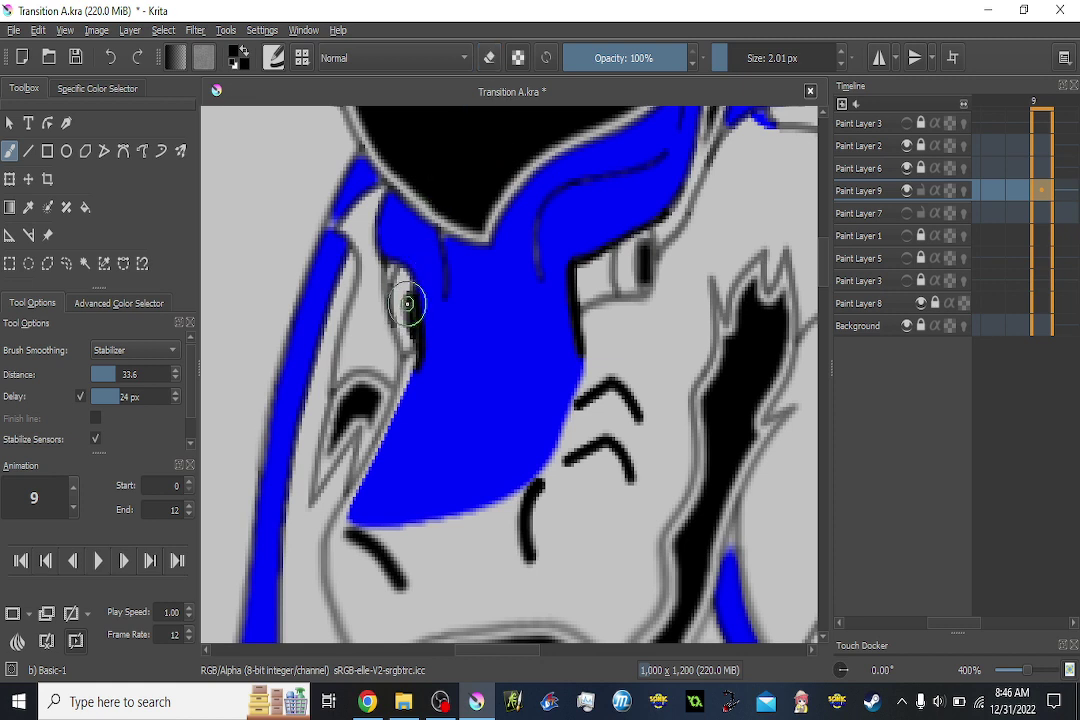
{"action": "left_click_drag", "start_coordinate": [410, 302], "coordinate": [417, 338]}
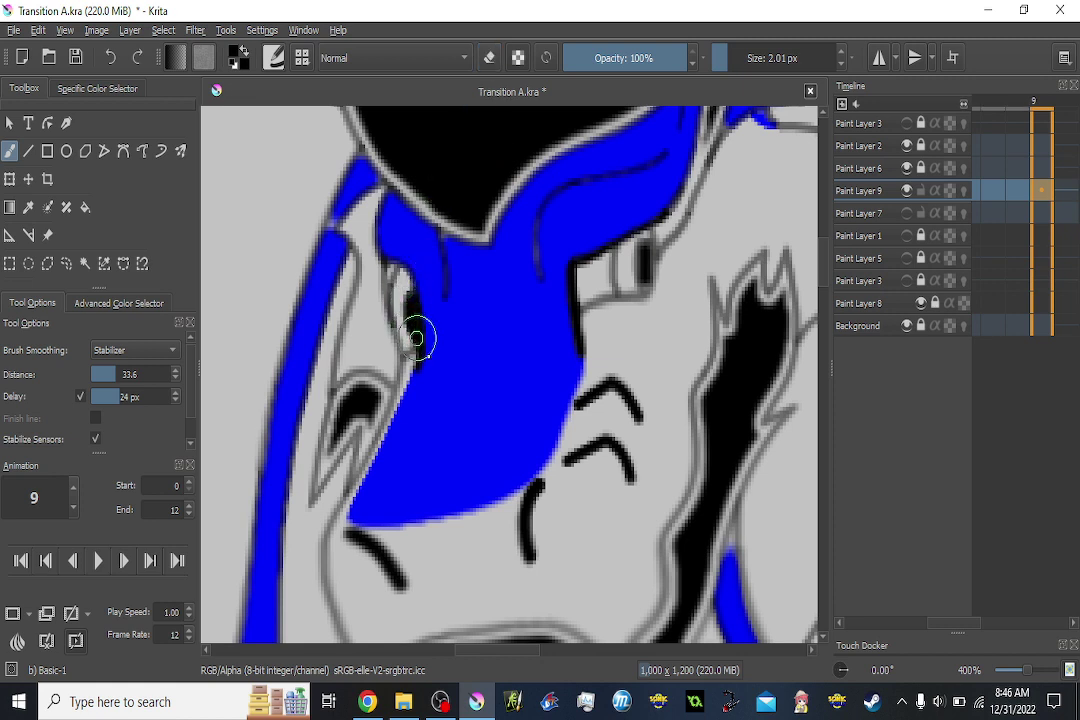
{"action": "left_click_drag", "start_coordinate": [645, 286], "coordinate": [643, 258]}
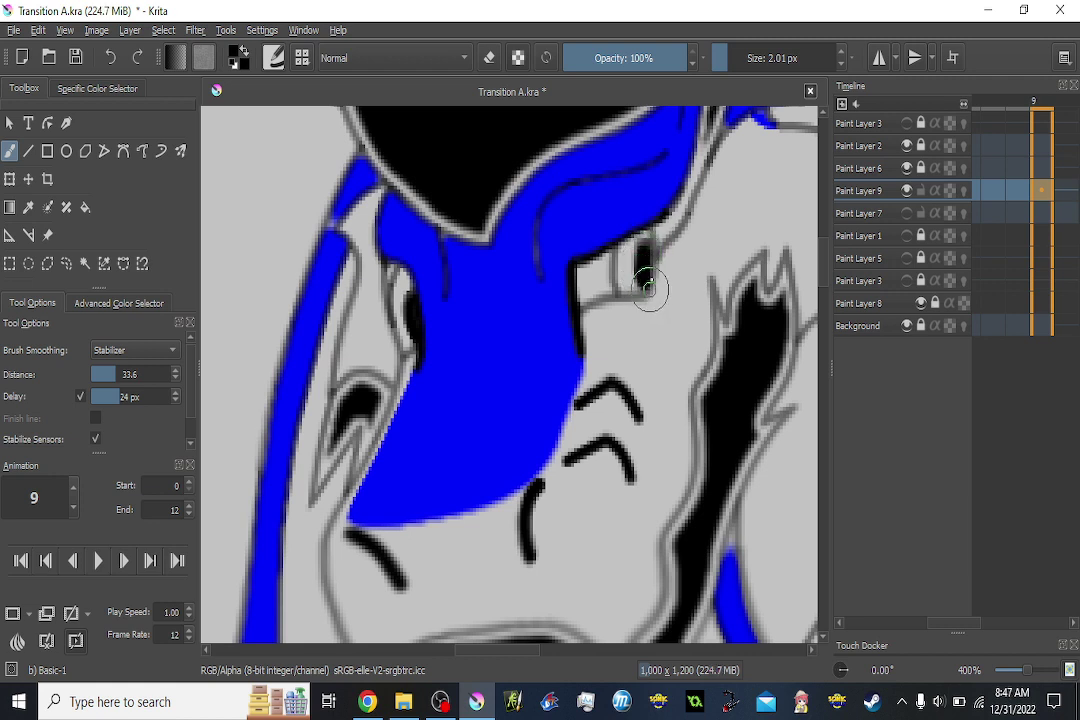
Go back to frame 8, fill both pupils with black and touch up their edges with the brush.
{"action": "key", "text": "Left"}
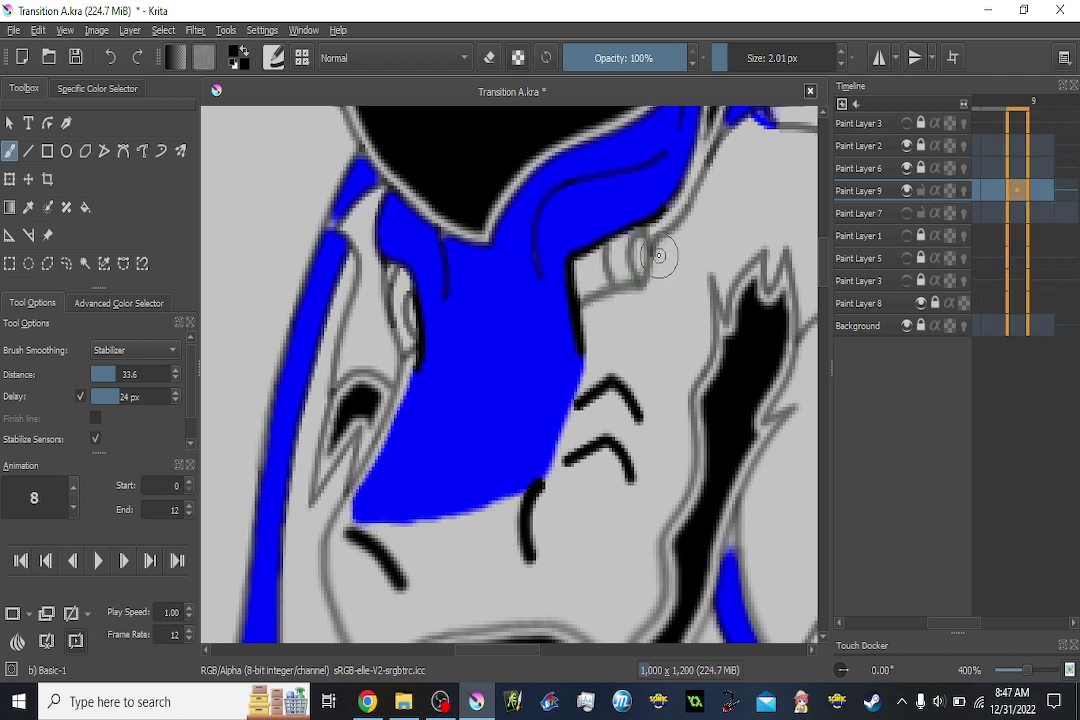
{"action": "left_click", "coordinate": [87, 208]}
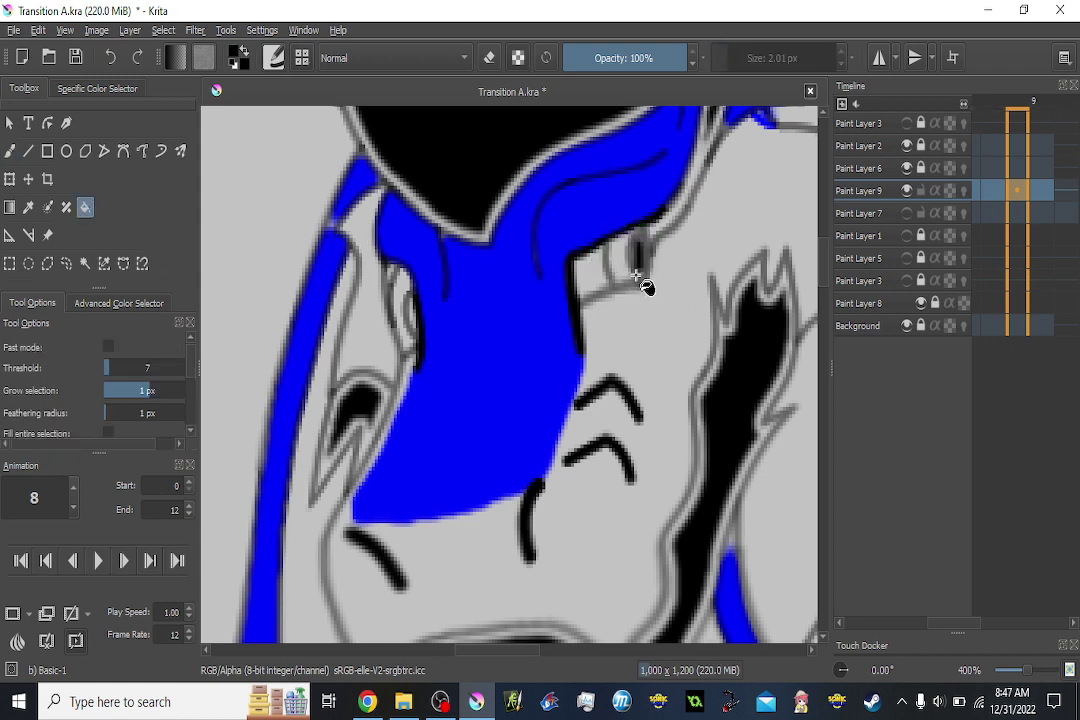
{"action": "left_click", "coordinate": [640, 265]}
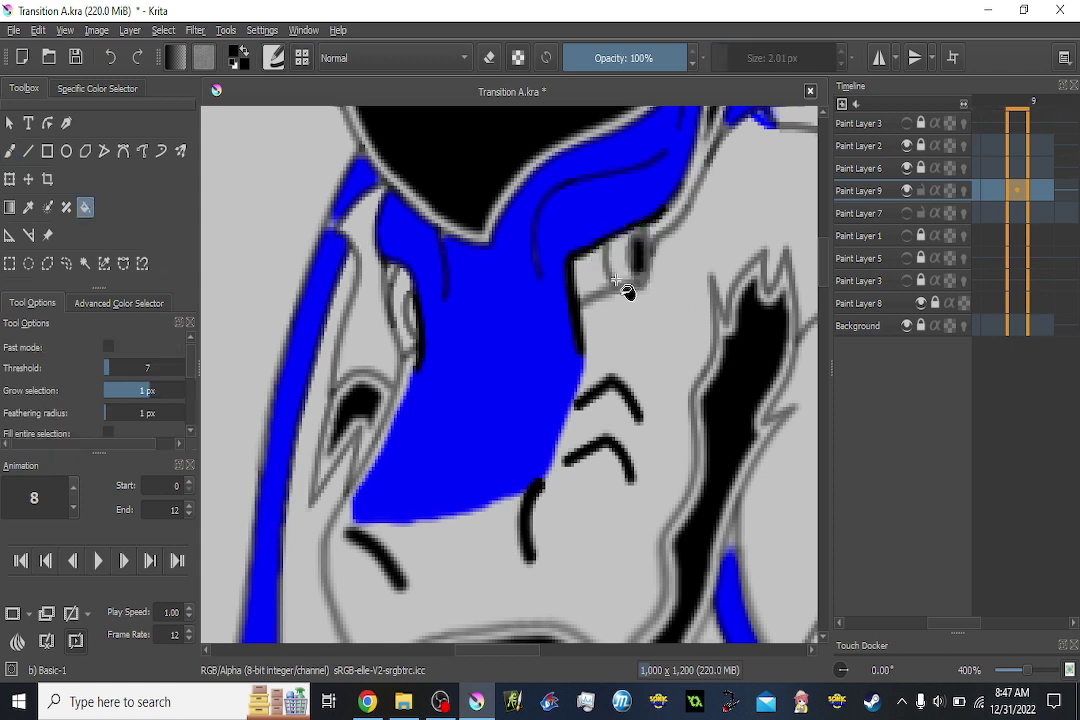
{"action": "left_click", "coordinate": [413, 318]}
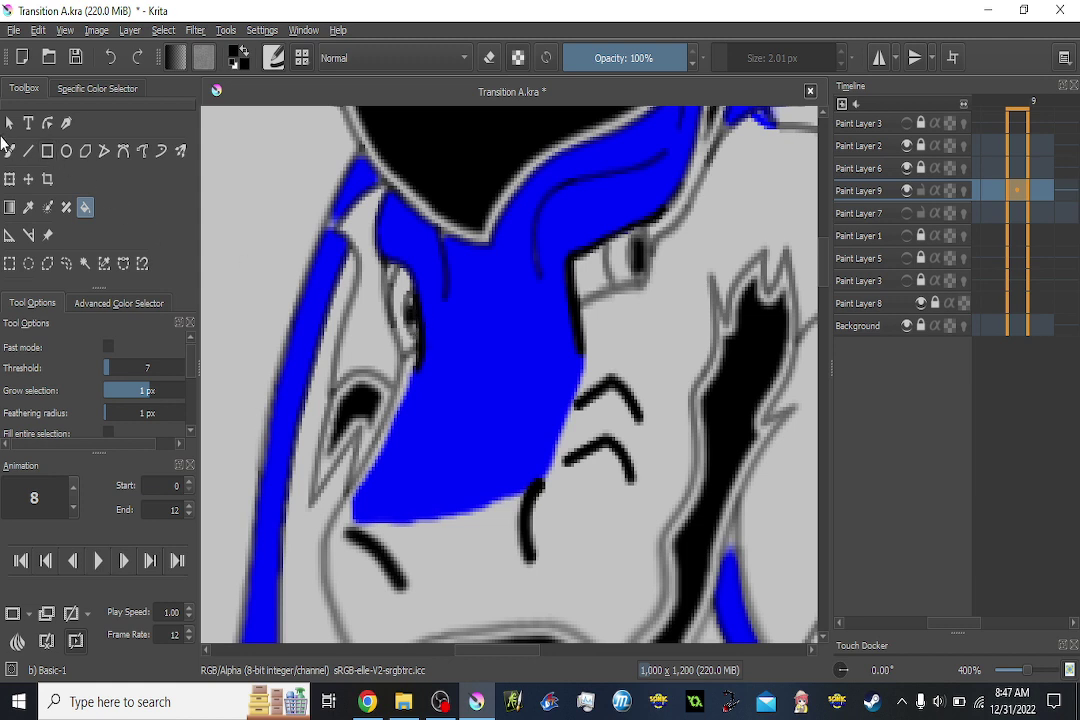
{"action": "left_click", "coordinate": [9, 150]}
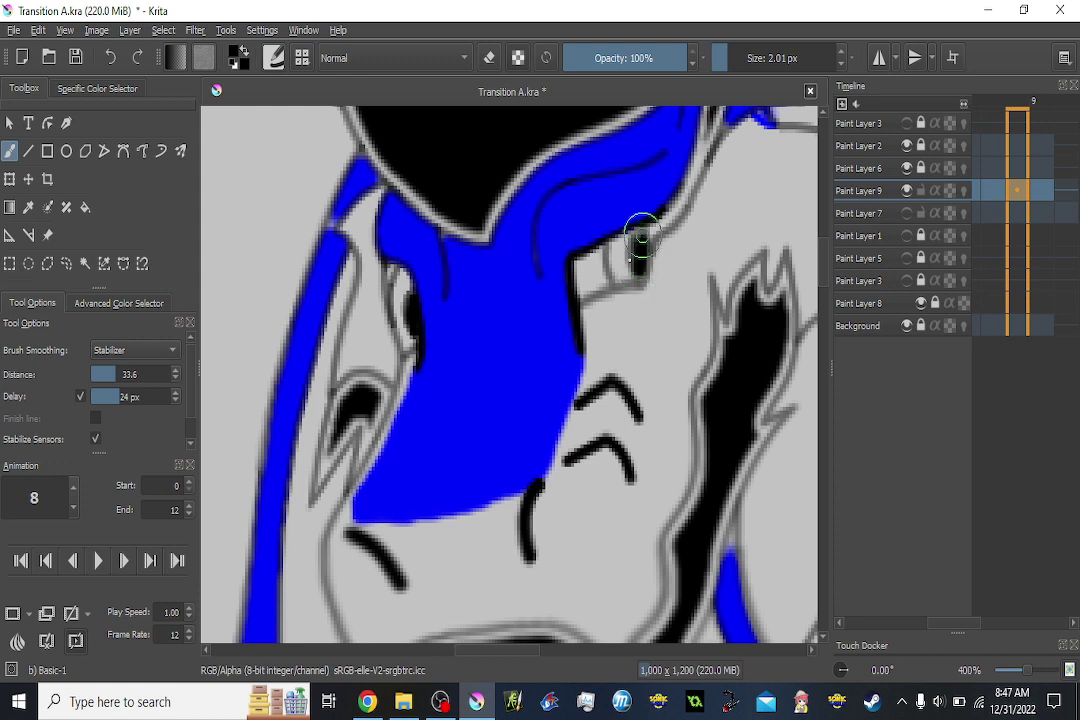
{"action": "left_click_drag", "start_coordinate": [629, 260], "coordinate": [640, 275]}
Go back to frame 7 and colour both pupils black with the fill and the brush.
{"action": "key", "text": "Left"}
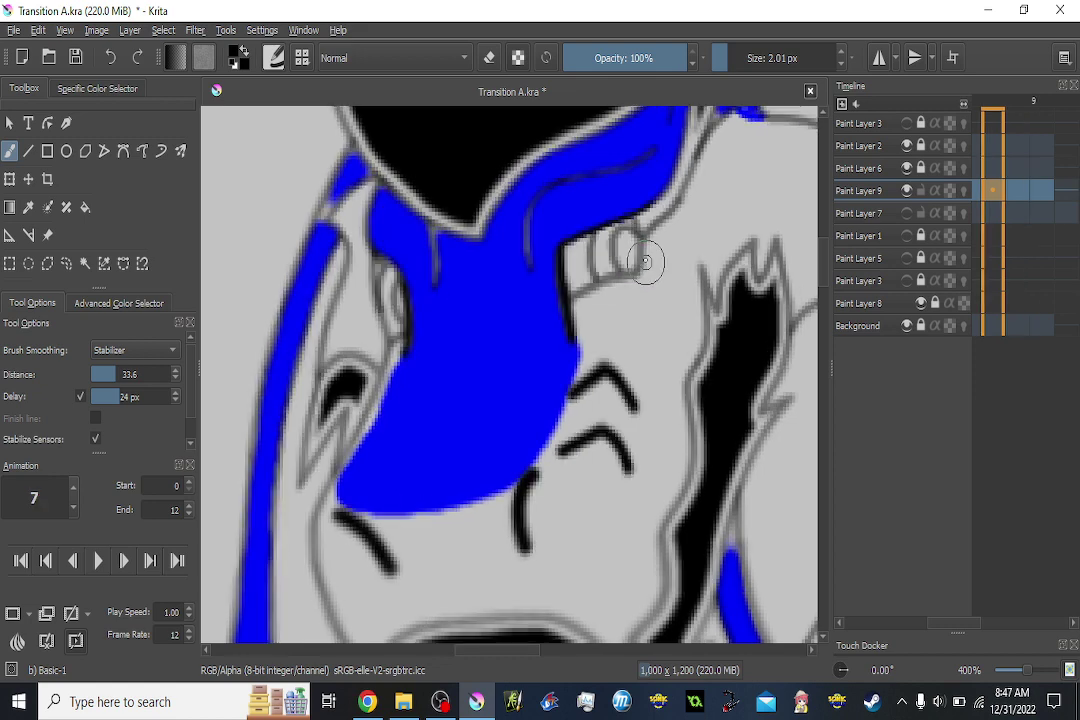
{"action": "left_click", "coordinate": [85, 208]}
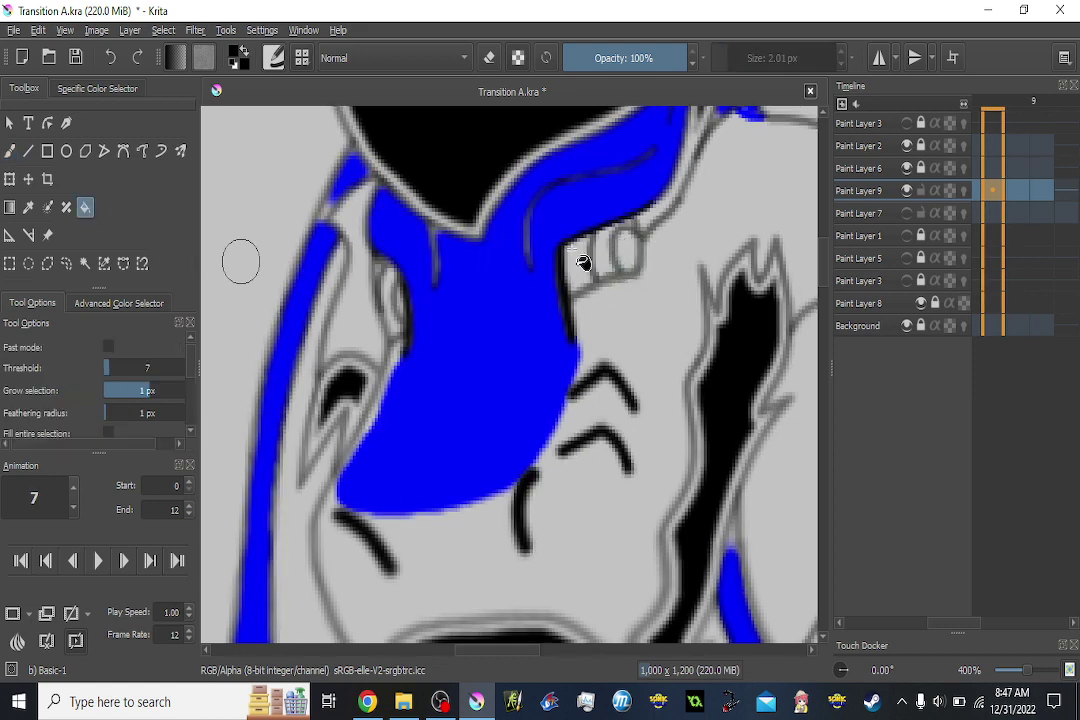
{"action": "left_click", "coordinate": [630, 250]}
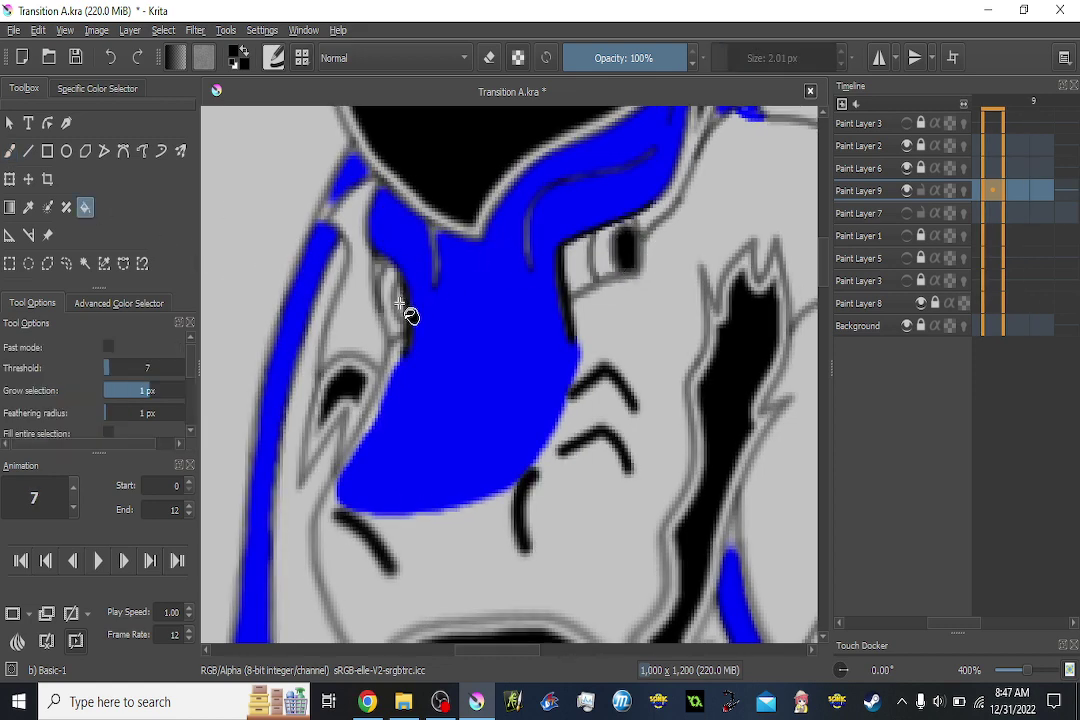
{"action": "key", "text": "b"}
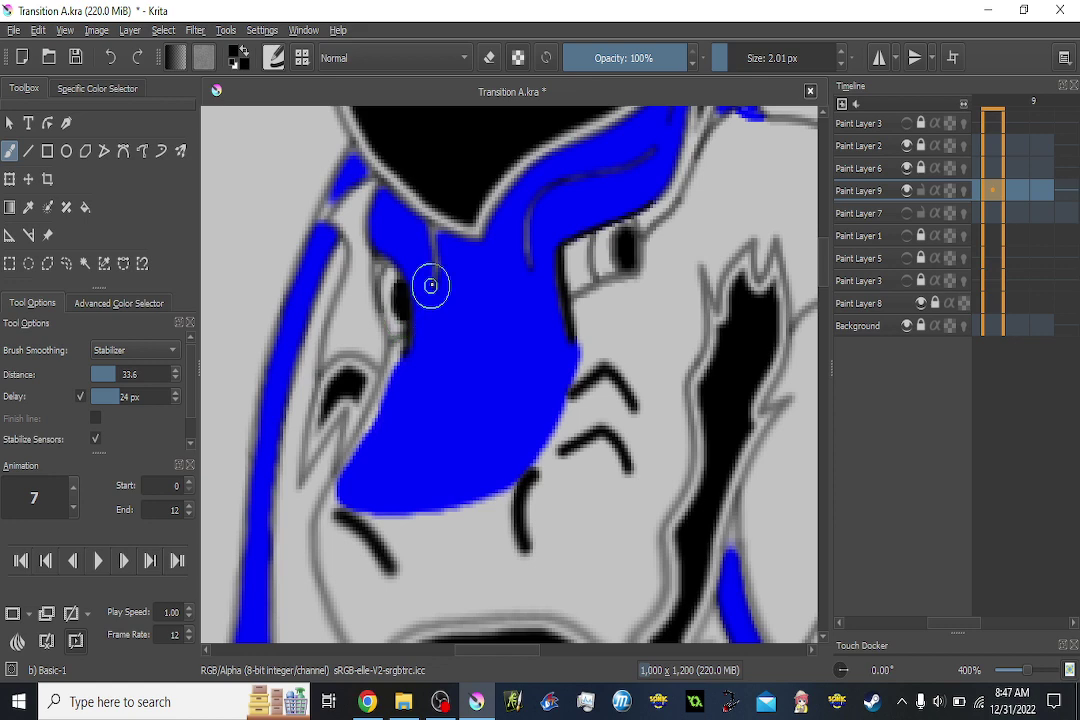
Go back to frame 6, fill the right-hand pupil with black and paint the left-hand pupil with the brush.
{"action": "key", "text": "Left"}
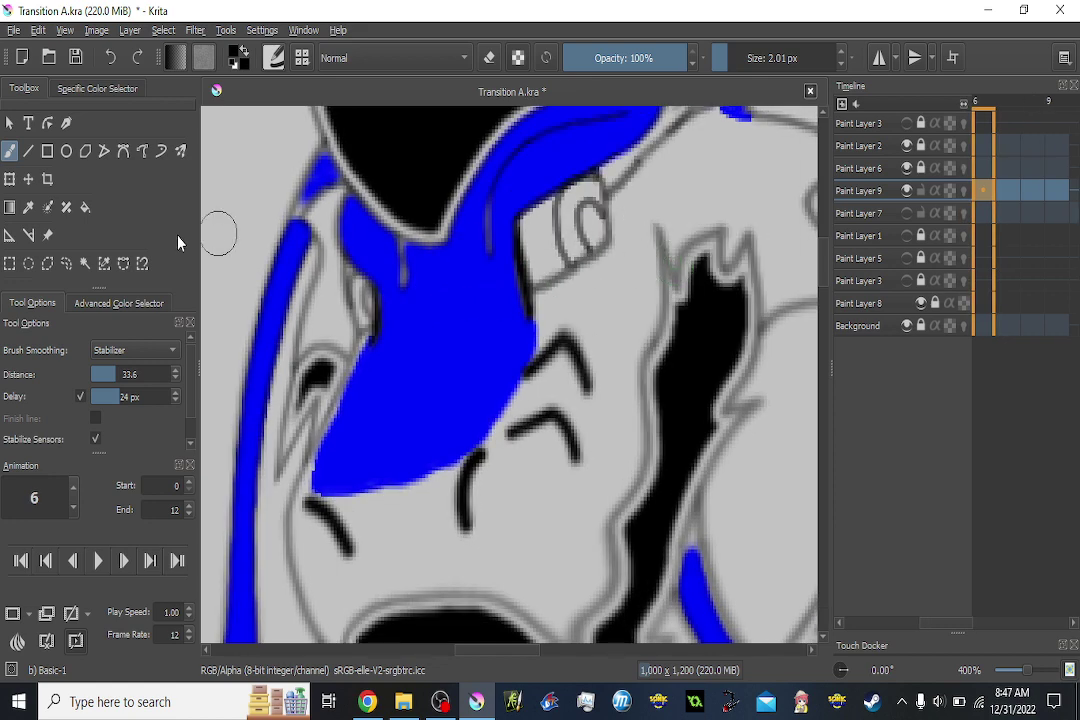
{"action": "left_click", "coordinate": [86, 208]}
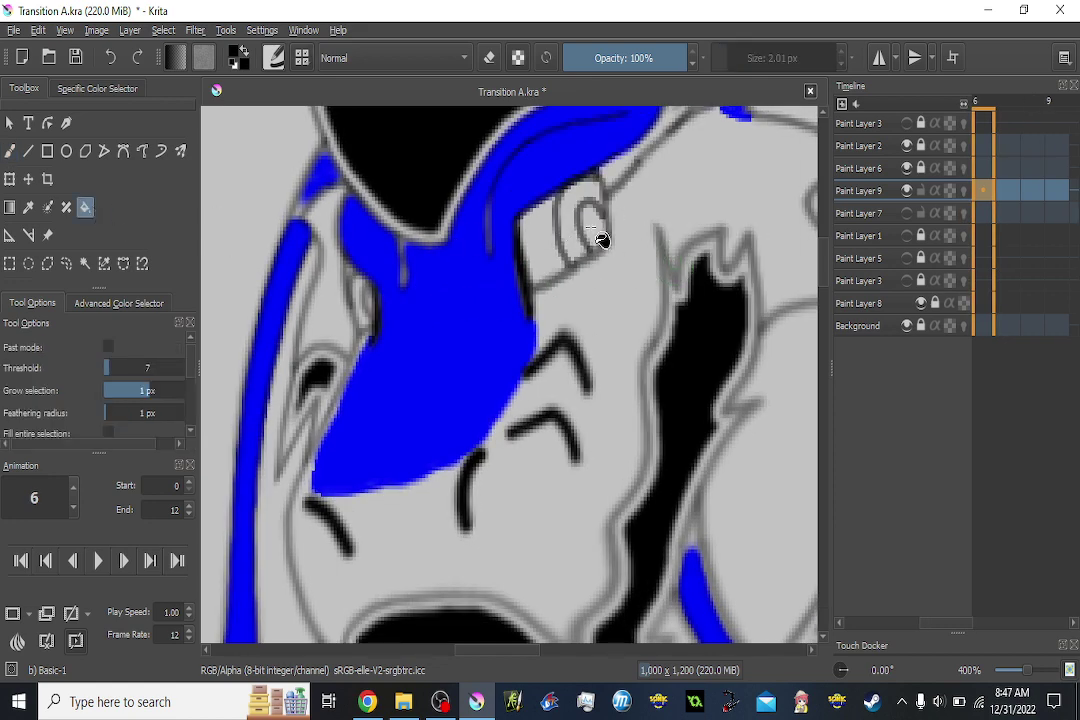
{"action": "left_click", "coordinate": [591, 229]}
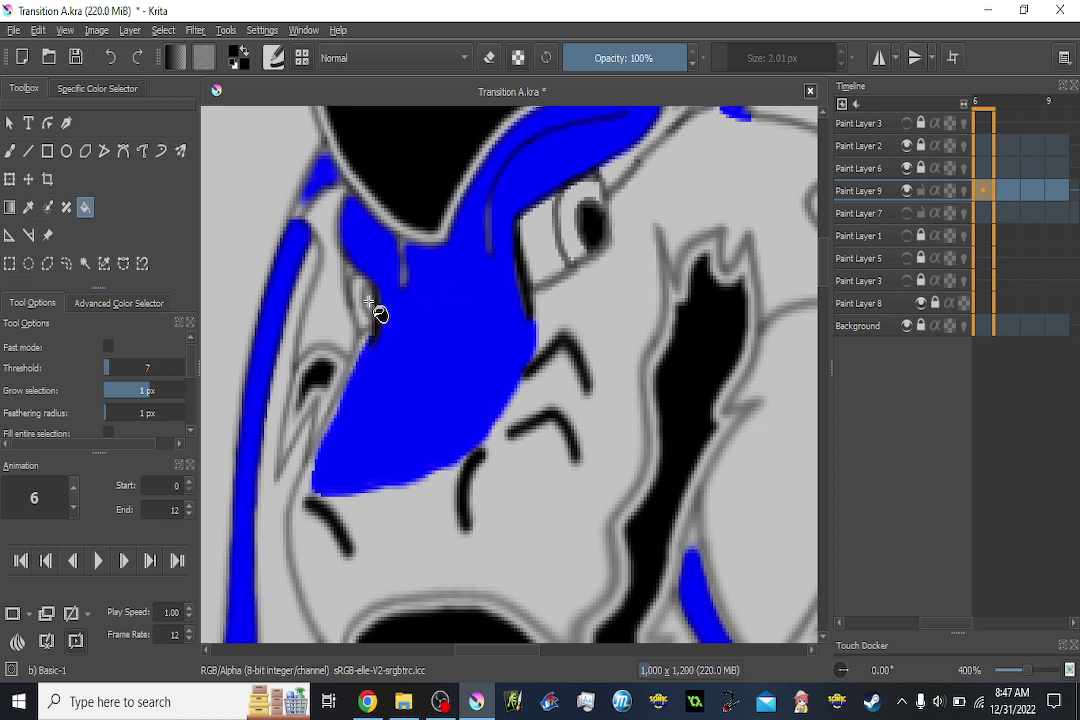
{"action": "left_click", "coordinate": [9, 151]}
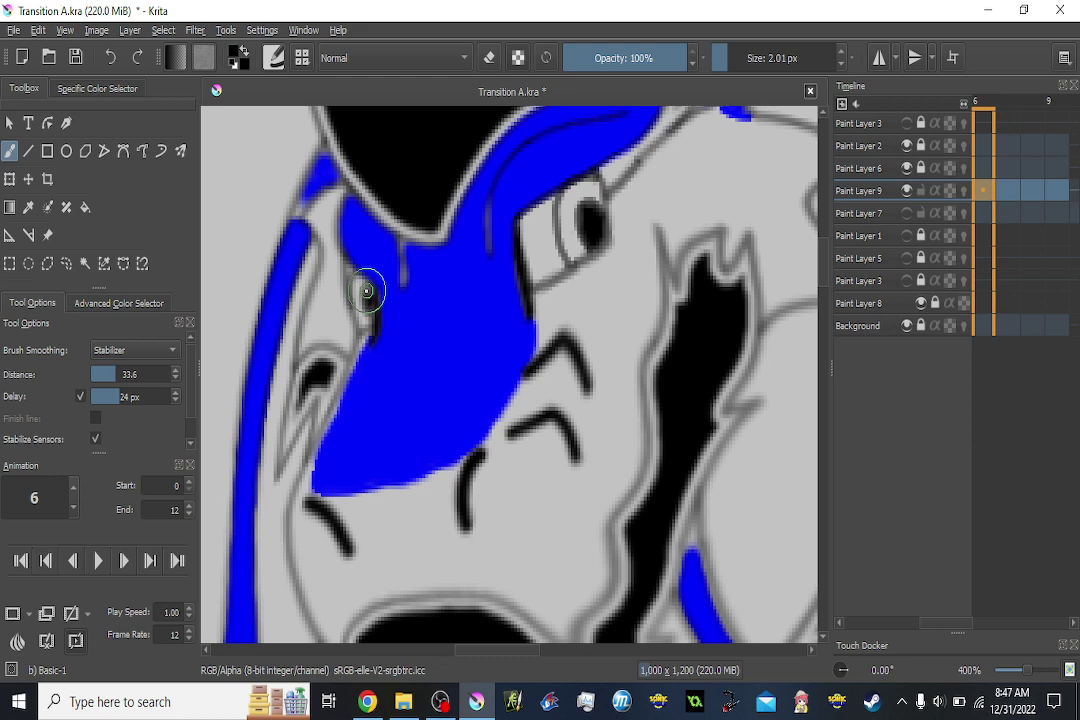
{"action": "mouse_move", "coordinate": [367, 290]}
{"action": "left_mouse_down"}
{"action": "mouse_move", "coordinate": [380, 330]}
{"action": "mouse_move", "coordinate": [517, 272]}
{"action": "mouse_move", "coordinate": [479, 290]}
{"action": "mouse_move", "coordinate": [466, 372]}
{"action": "mouse_move", "coordinate": [475, 405]}
{"action": "left_mouse_up"}
Step through the other frames to check the pupils and the colouring of the dragon's head.
{"action": "key", "text": "Left"}
{"action": "left_click_drag", "start_coordinate": [430, 254], "coordinate": [475, 355]}
{"action": "key", "text": "Left"}
{"action": "key", "text": "Left"}
{"action": "key", "text": "Left"}
{"action": "key", "text": "Left"}
{"action": "key", "text": "Left"}
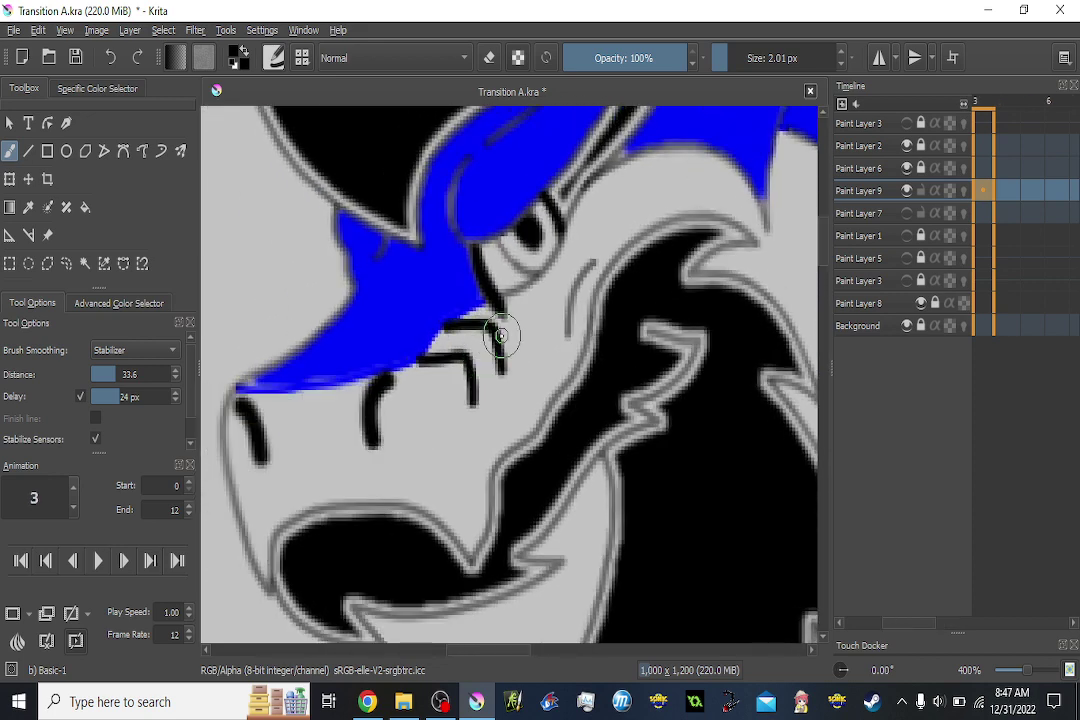
{"action": "key", "text": "1"}
{"action": "key", "text": "Right"}
{"action": "key", "text": "Right"}
{"action": "key", "text": "Right"}
{"action": "key", "text": "Right"}
{"action": "key", "text": "Right"}
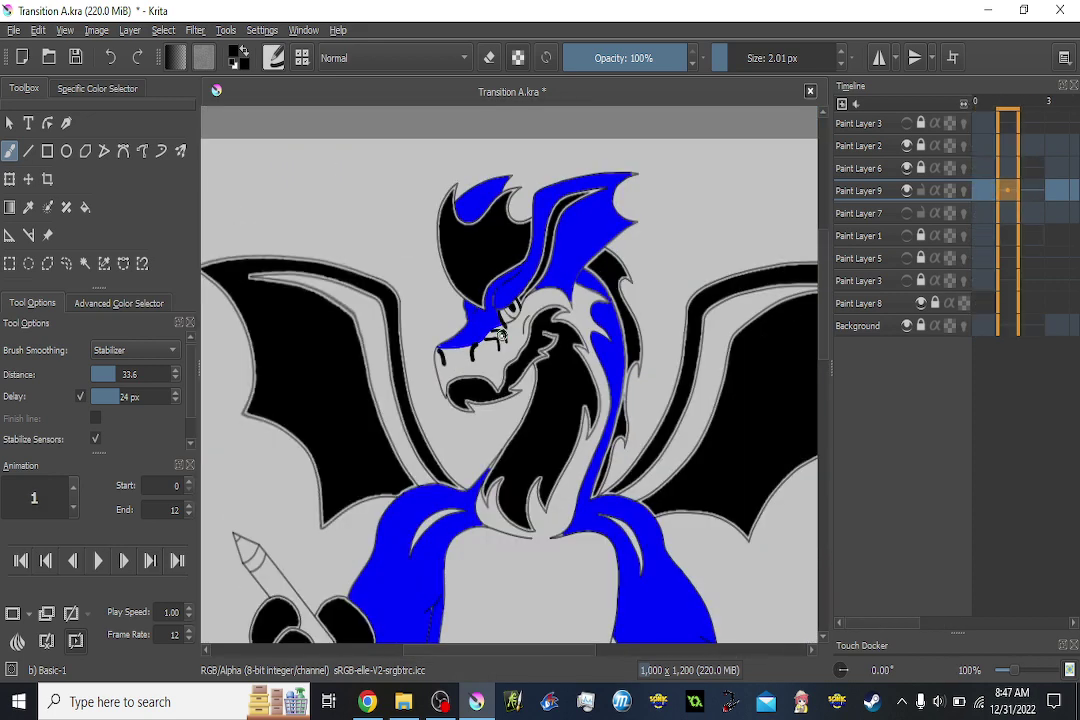
{"action": "key", "text": "Right"}
{"action": "key", "text": "Right"}
{"action": "key", "text": "Right"}
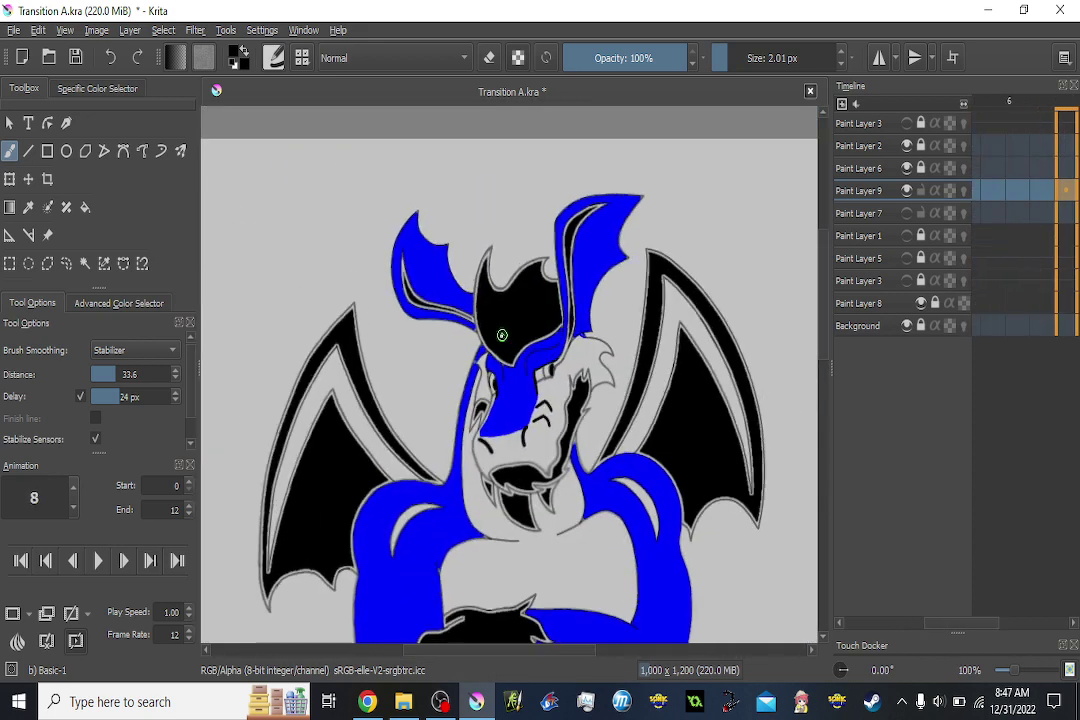
Step back and forth through the frames to check the colouring of the dragon's whole body and tail.
{"action": "key", "text": "Left"}
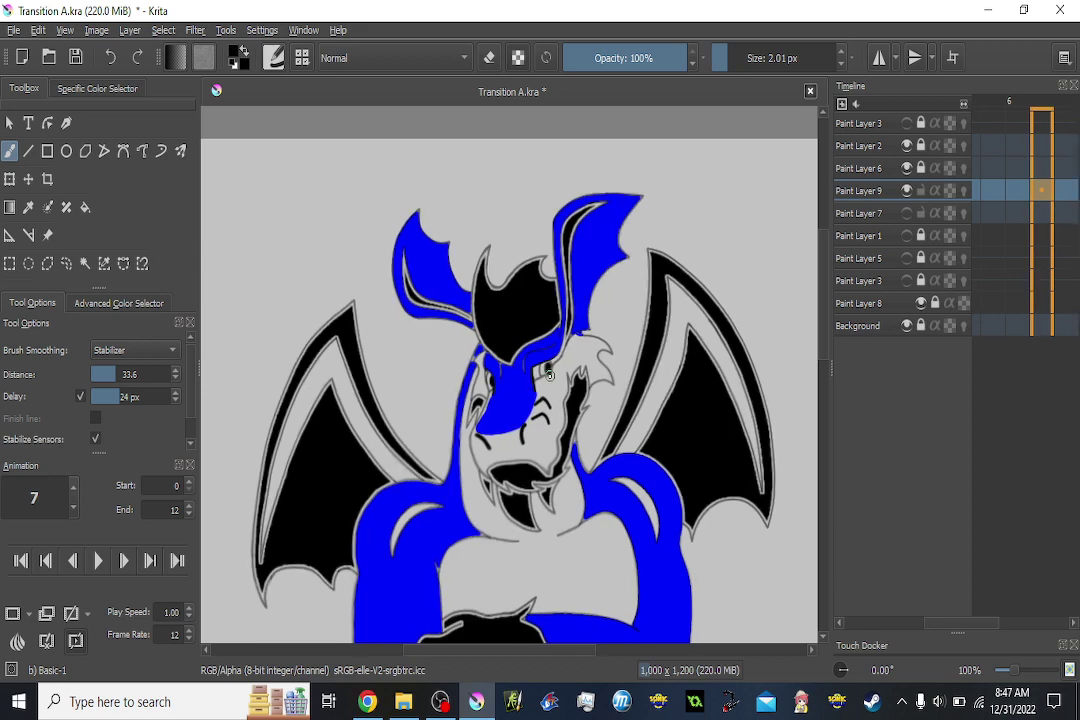
{"action": "left_click_drag", "start_coordinate": [548, 374], "coordinate": [564, 239]}
{"action": "left_click_drag", "start_coordinate": [514, 380], "coordinate": [531, 279]}
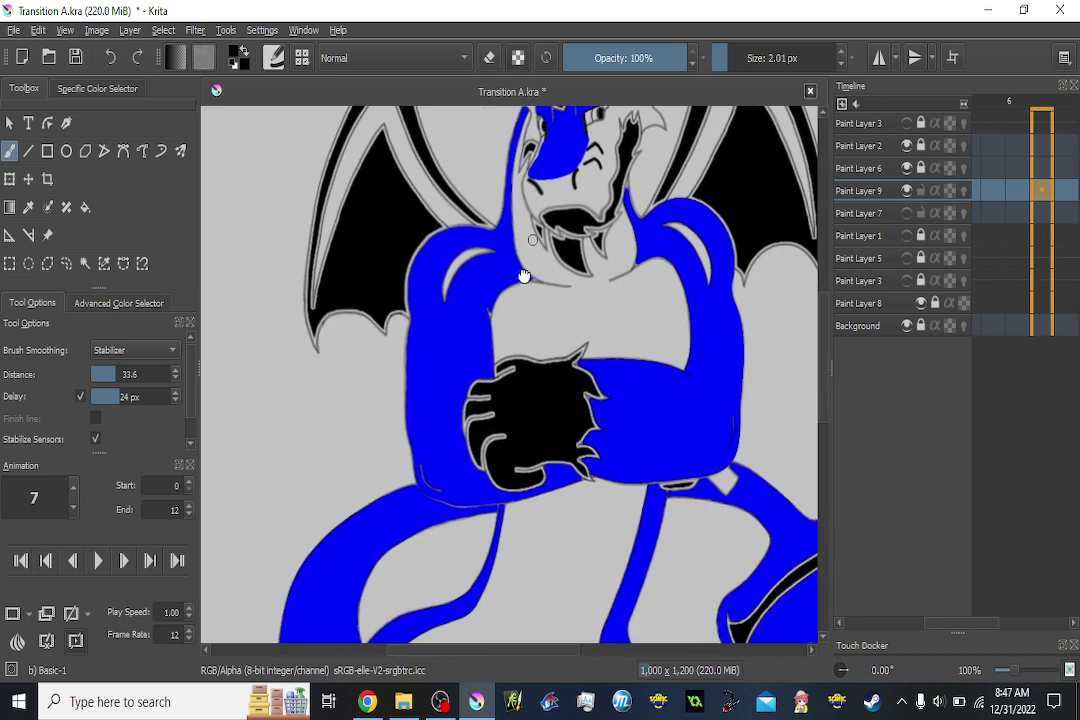
{"action": "left_click_drag", "start_coordinate": [500, 329], "coordinate": [528, 269]}
{"action": "key", "text": "Right"}
{"action": "key", "text": "Right"}
{"action": "key", "text": "Right"}
{"action": "key", "text": "Right"}
{"action": "key", "text": "Right"}
{"action": "key", "text": "Right"}
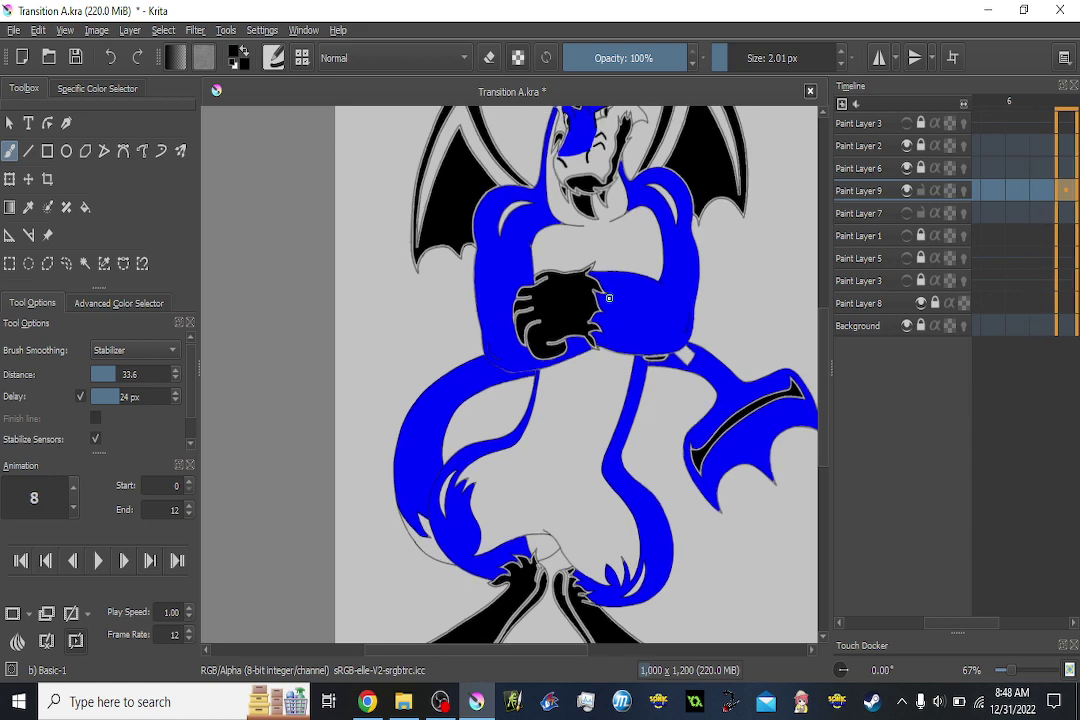
{"action": "key", "text": "Left"}
{"action": "key", "text": "Left"}
{"action": "key", "text": "Left"}
{"action": "key", "text": "Left"}
{"action": "key", "text": "Left"}
{"action": "key", "text": "Left"}
{"action": "key", "text": "Left"}
{"action": "key", "text": "Left"}
{"action": "key", "text": "Left"}
{"action": "key", "text": "Left"}
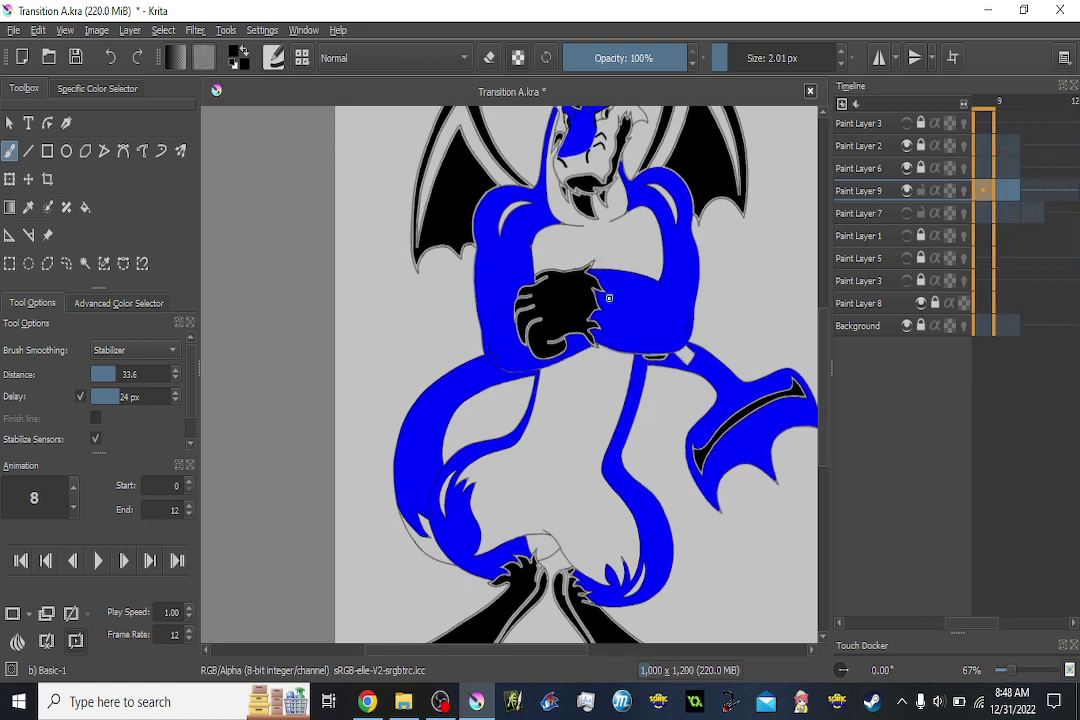
Sample the dragon's blue and fill the gap beside the right-hand wrist on frames 3 and 2.
{"action": "scroll", "coordinate": [724, 330], "scroll_direction": "up", "scroll_amount": 5}
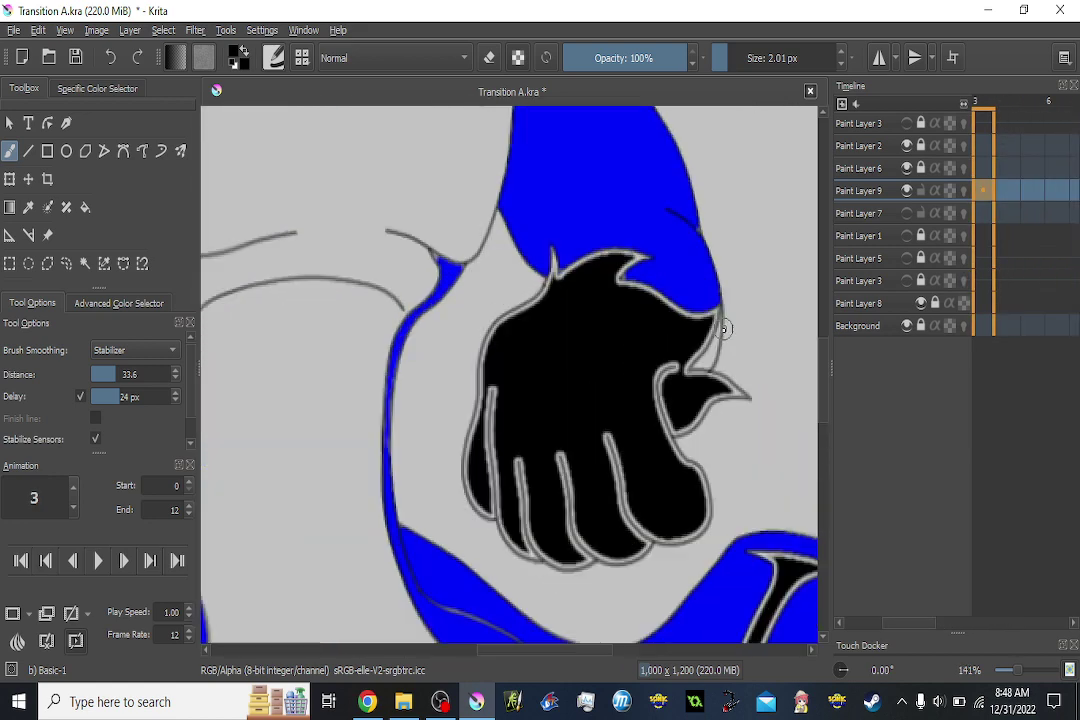
{"action": "left_click", "coordinate": [668, 254], "text": "ctrl"}
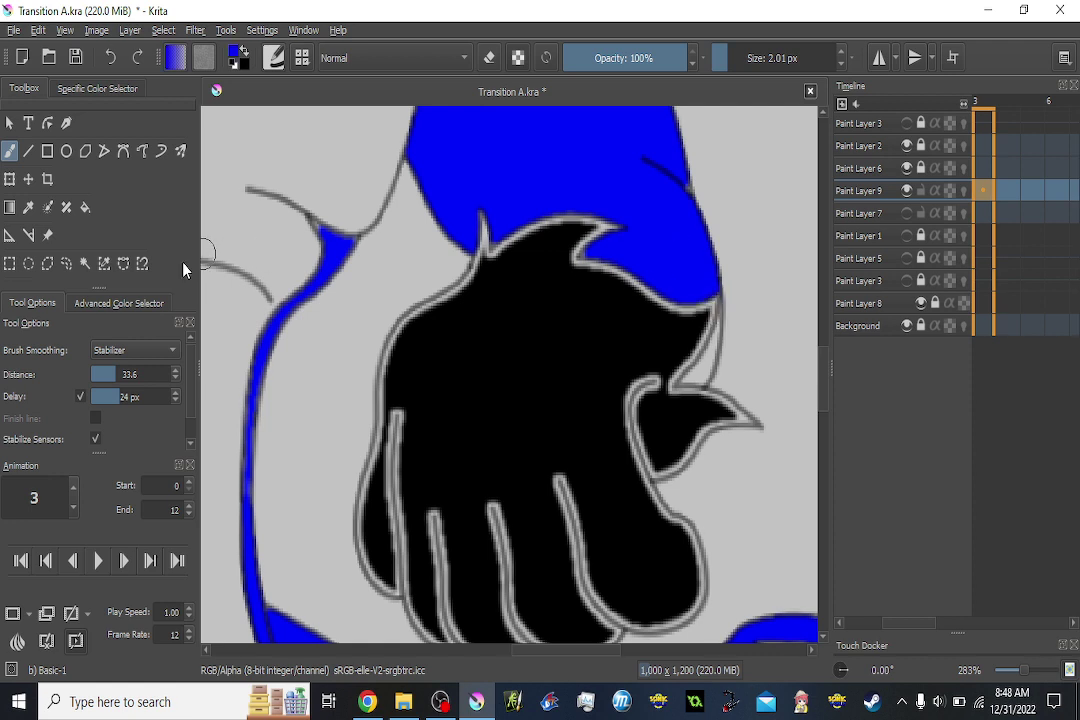
{"action": "left_click", "coordinate": [84, 209]}
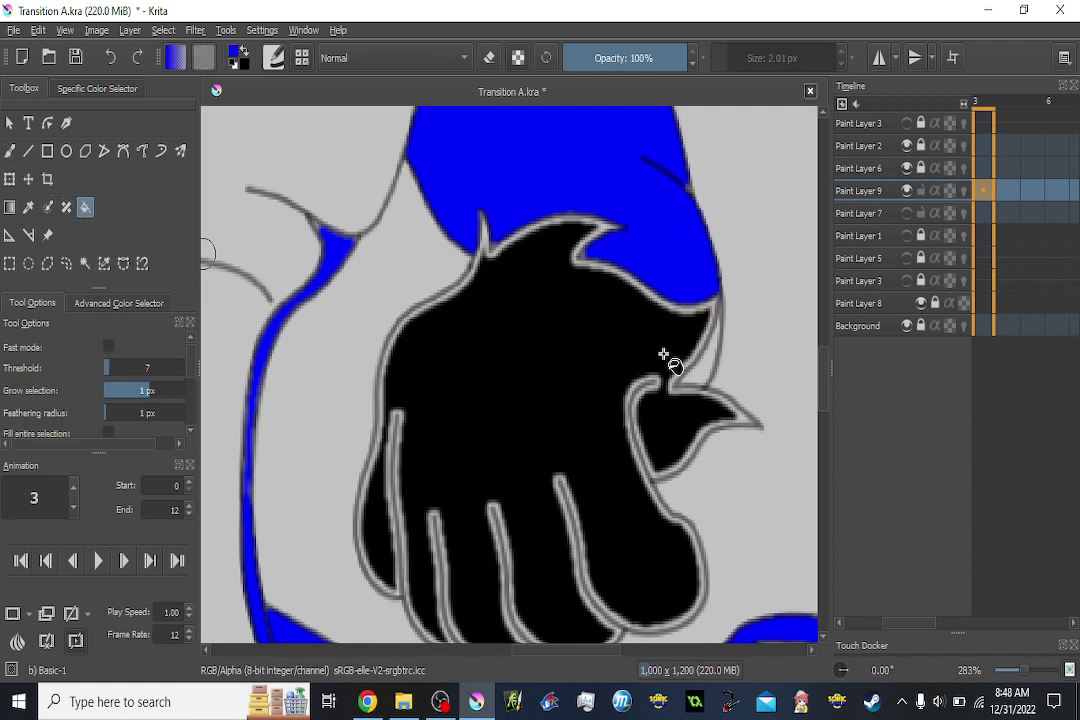
{"action": "left_click", "coordinate": [700, 370]}
{"action": "key", "text": "Left"}
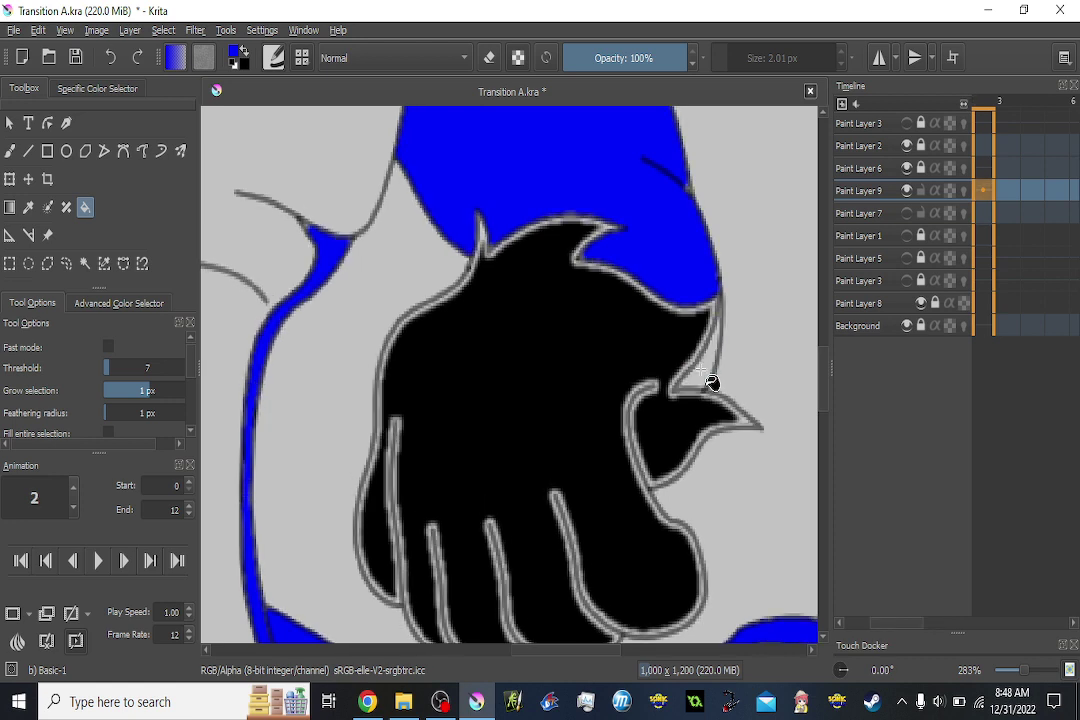
{"action": "left_click", "coordinate": [701, 371]}
{"action": "key", "text": "Left"}
{"action": "key", "text": "Left"}
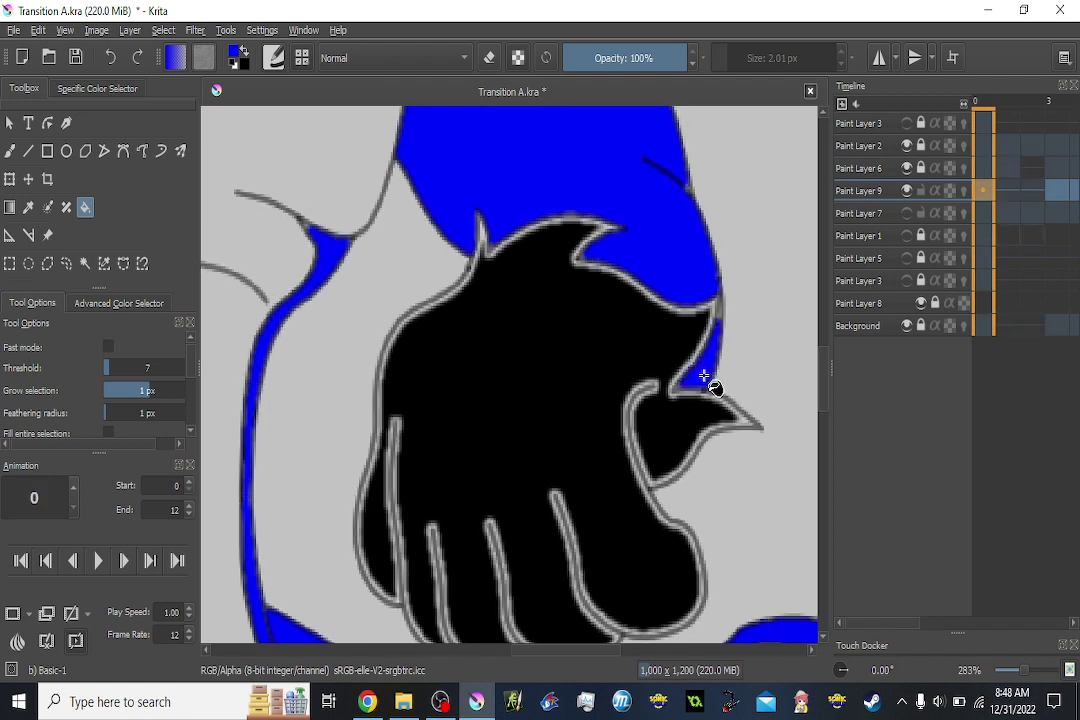
Fill the same gap beside the right-hand wrist with blue on frames 4 and 5.
{"action": "key", "text": "Right"}
{"action": "key", "text": "Right"}
{"action": "key", "text": "Right"}
{"action": "key", "text": "Right"}
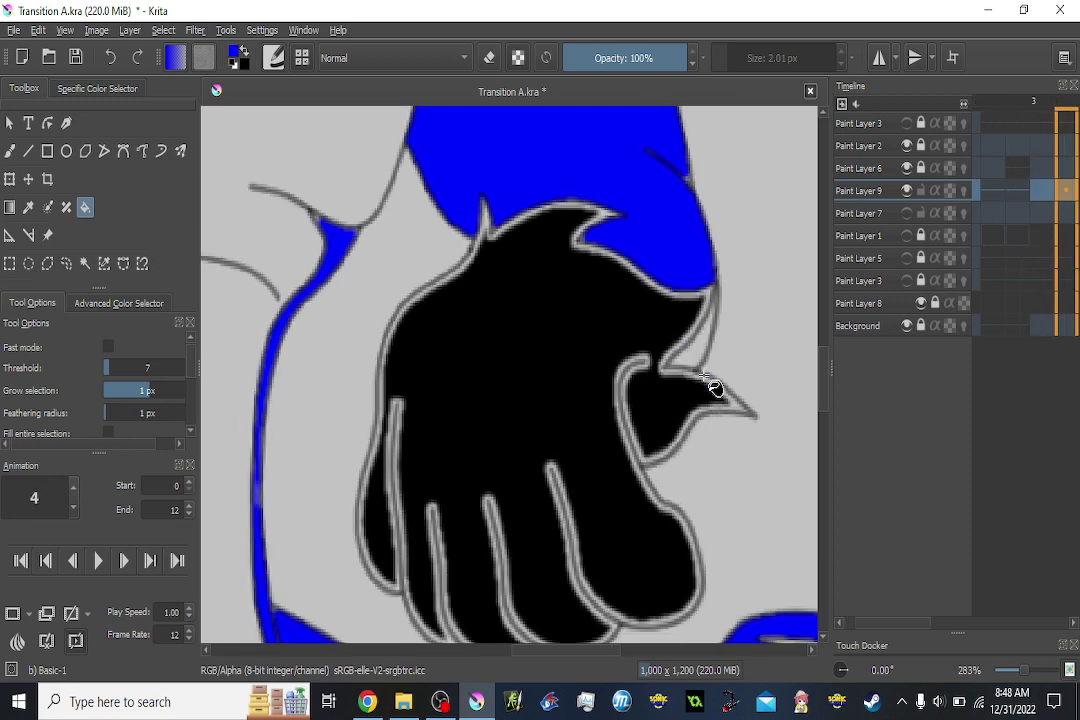
{"action": "left_click", "coordinate": [706, 358]}
{"action": "key", "text": "Right"}
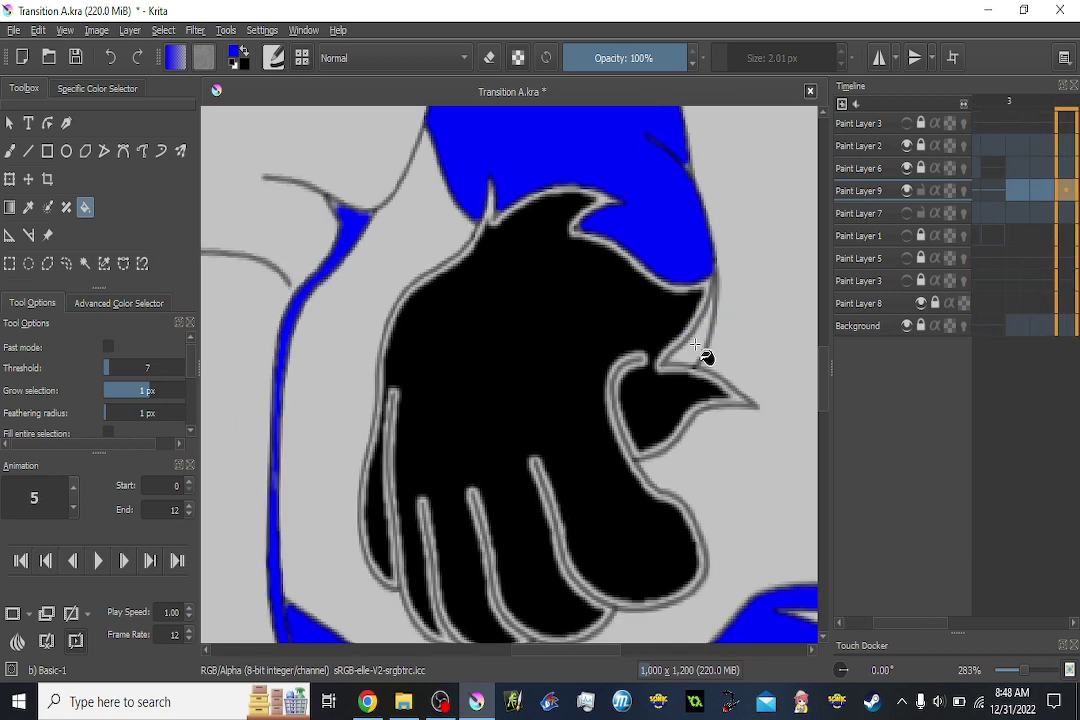
{"action": "key", "text": "Right"}
Step forward and back through frames 6 to 11 to check the blue colouring of the arms and body.
{"action": "key", "text": "1"}
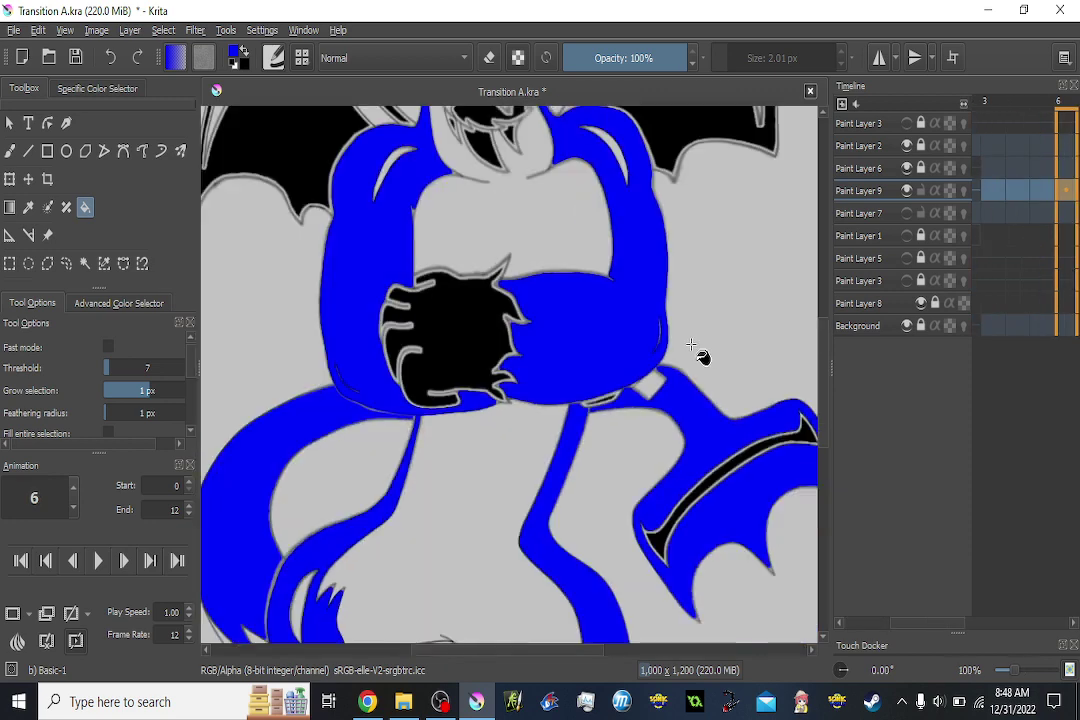
{"action": "key", "text": "Right"}
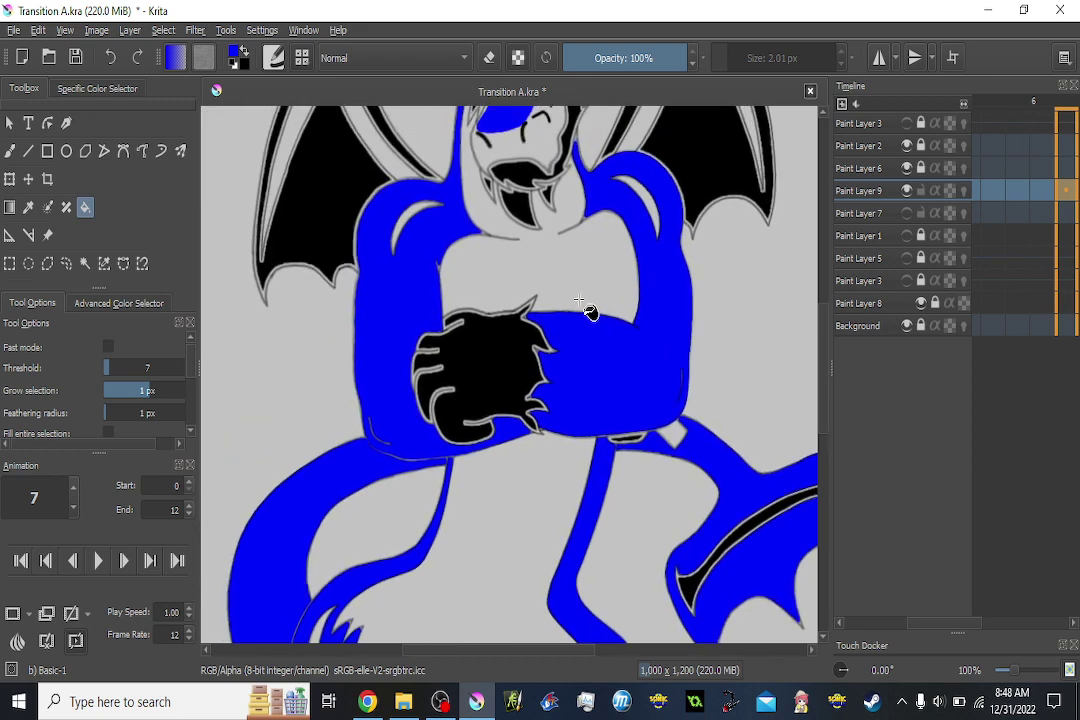
{"action": "key", "text": "Right"}
{"action": "key", "text": "Right"}
{"action": "key", "text": "Right"}
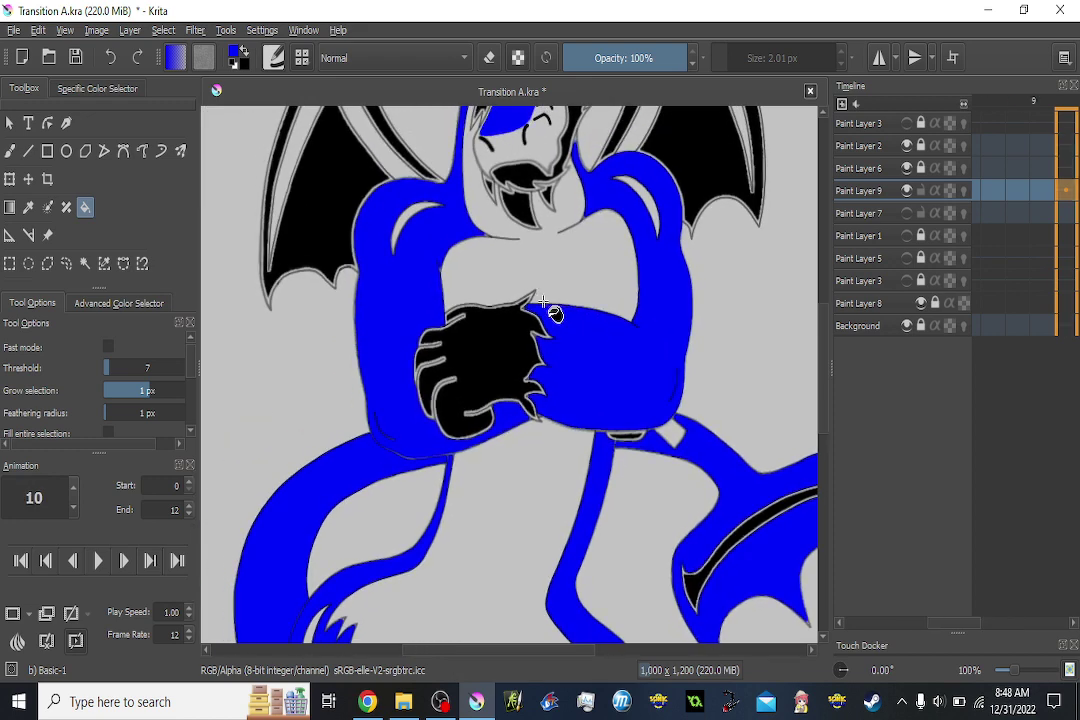
{"action": "key", "text": "Right"}
{"action": "key", "text": "Left"}
{"action": "key", "text": "Left"}
{"action": "key", "text": "Left"}
{"action": "key", "text": "Left"}
{"action": "key", "text": "Left"}
{"action": "key", "text": "Left"}
{"action": "key", "text": "Left"}
{"action": "key", "text": "Left"}
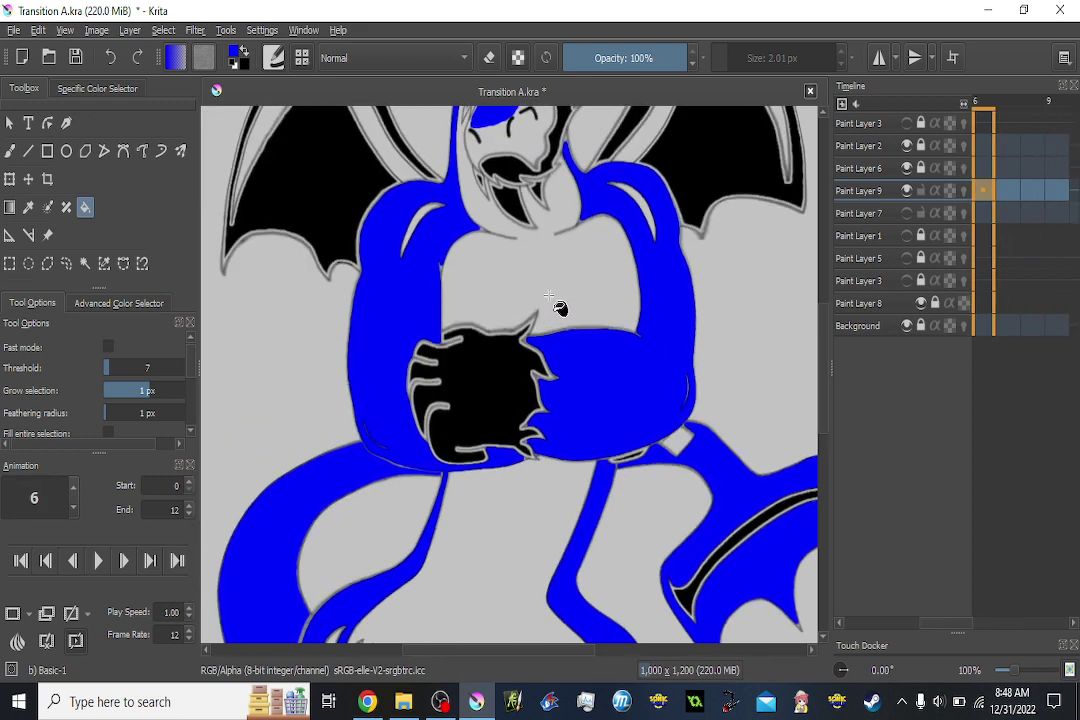
Make black the foreground colour, go back to frame 0 and set the fill's Grow selection to -1 px and Feathering radius to 1 px.
{"action": "left_click", "coordinate": [244, 51]}
{"action": "scroll", "coordinate": [500, 295], "scroll_direction": "up", "scroll_amount": 4}
{"action": "key", "text": "Left"}
{"action": "key", "text": "Left"}
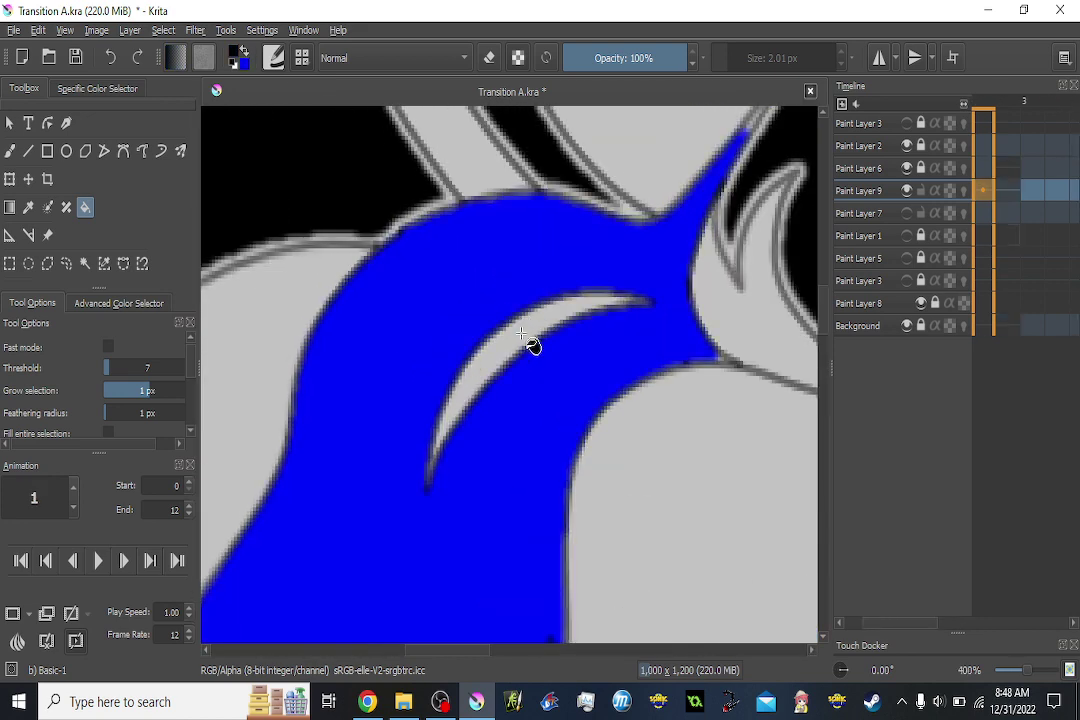
{"action": "key", "text": "Left"}
{"action": "scroll", "coordinate": [531, 345], "scroll_direction": "down", "scroll_amount": 1}
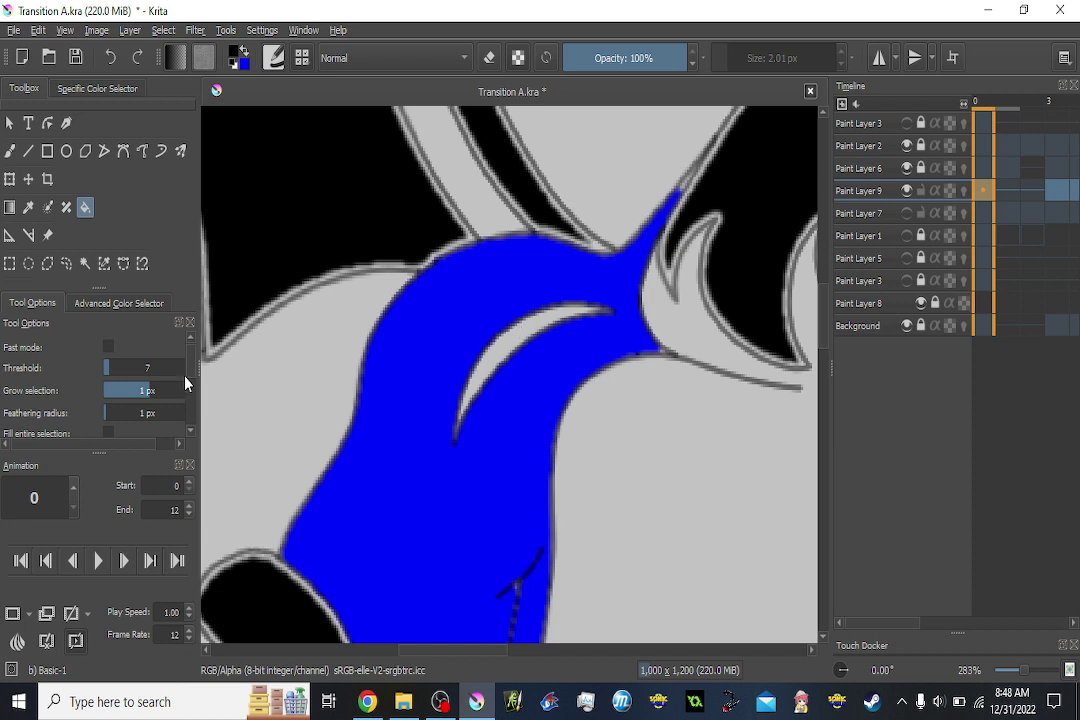
{"action": "scroll", "coordinate": [160, 388], "scroll_direction": "down", "scroll_amount": 2}
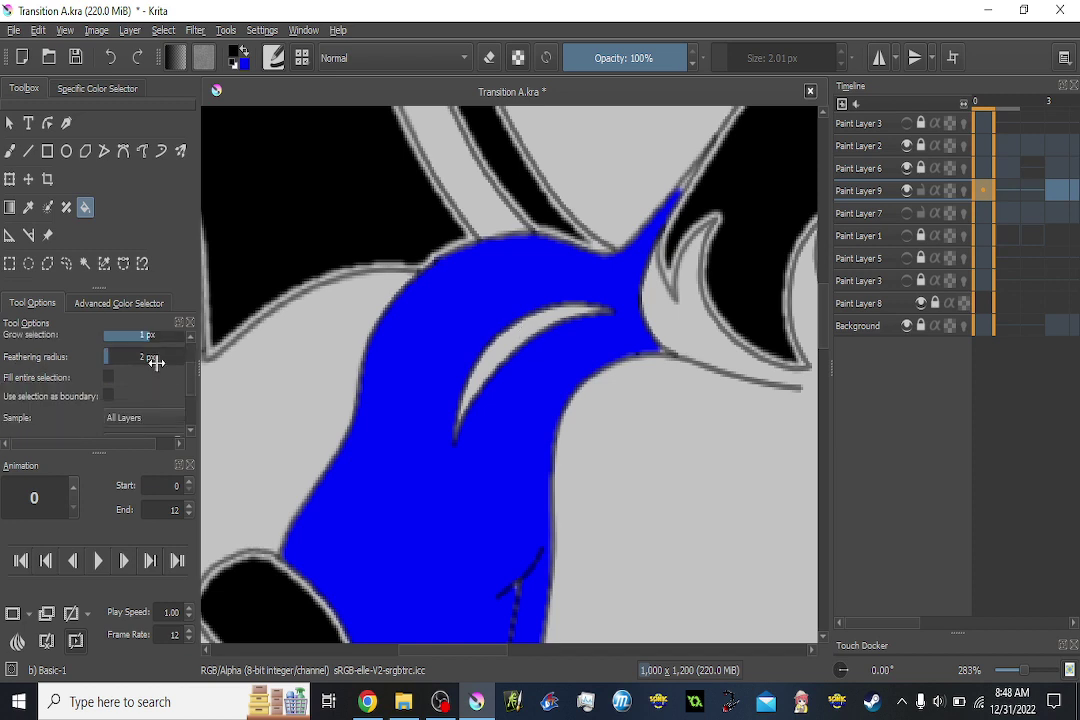
{"action": "scroll", "coordinate": [155, 381], "scroll_direction": "up", "scroll_amount": 2}
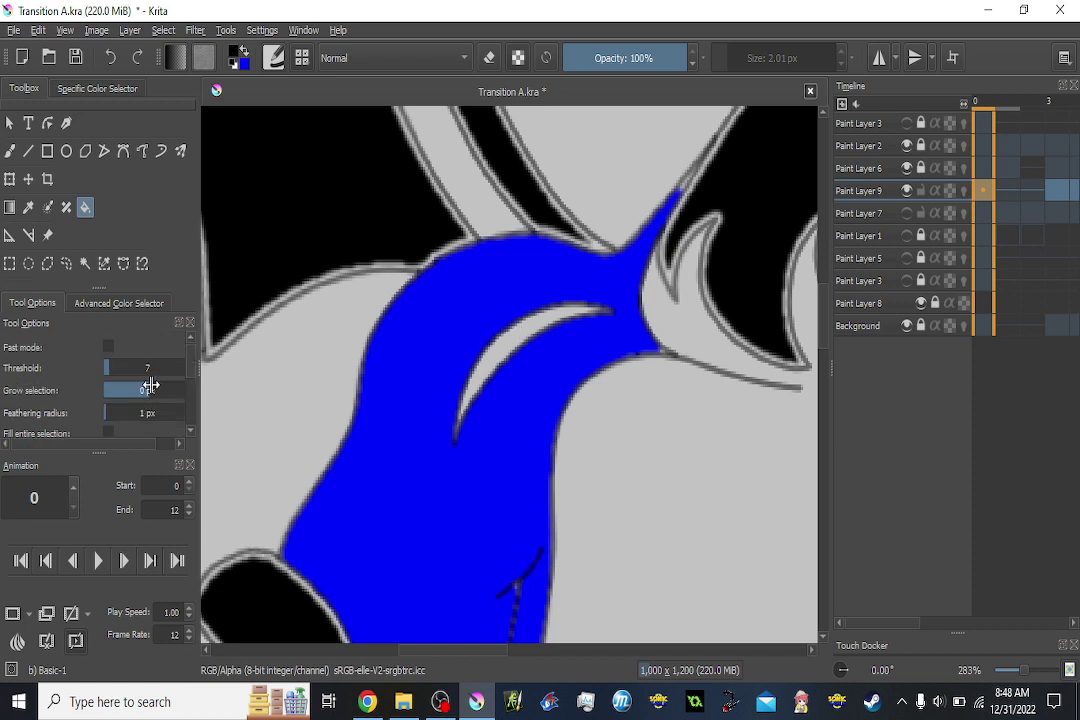
Fill the crescent mark on the left-hand shoulder with black on frames 0, 3, 4 and 5.
{"action": "left_click", "coordinate": [500, 353]}
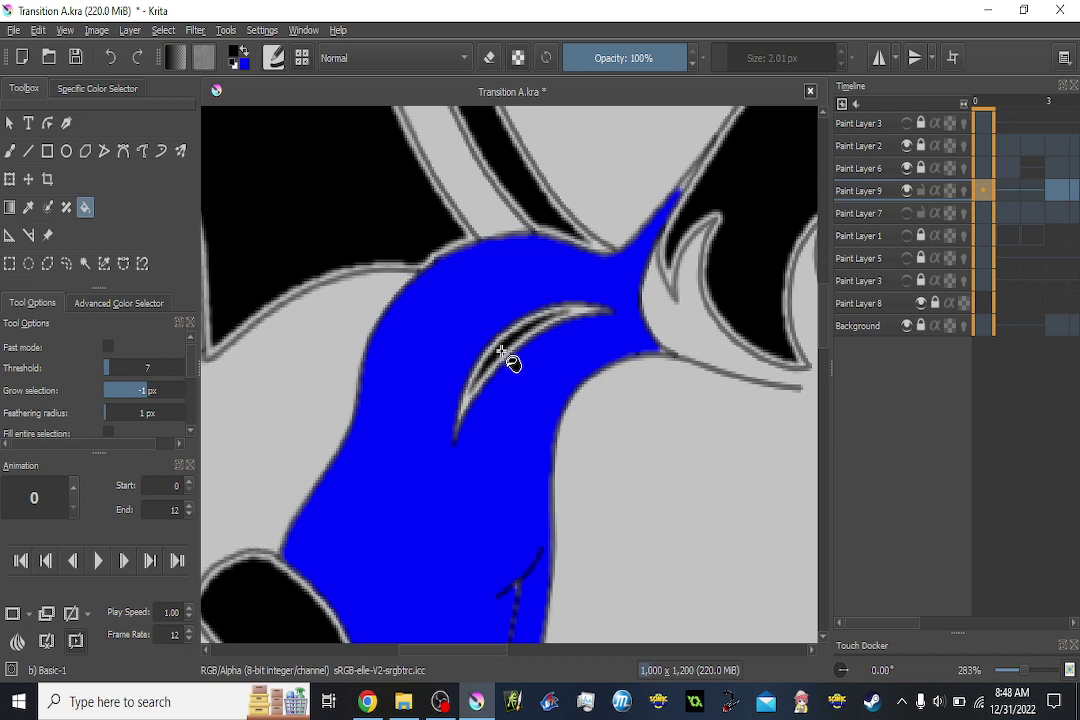
{"action": "key", "text": "Right"}
{"action": "key", "text": "Right"}
{"action": "key", "text": "Right"}
{"action": "left_click", "coordinate": [507, 352]}
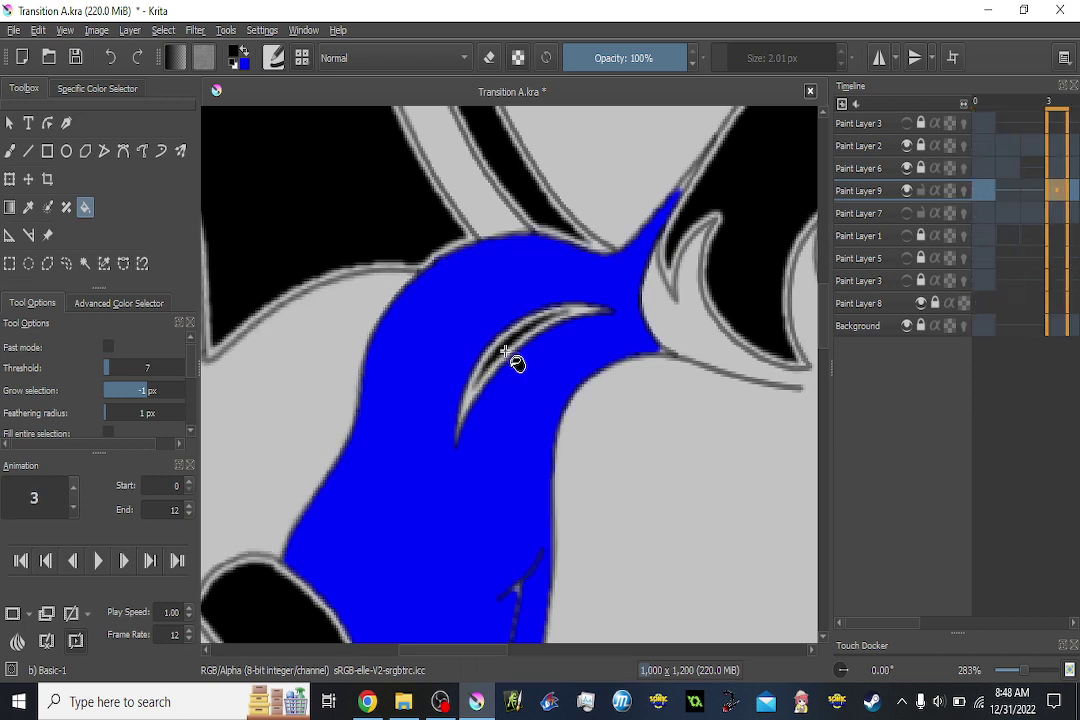
{"action": "key", "text": "Right"}
{"action": "left_click", "coordinate": [506, 352]}
{"action": "key", "text": "Right"}
{"action": "left_click", "coordinate": [506, 352]}
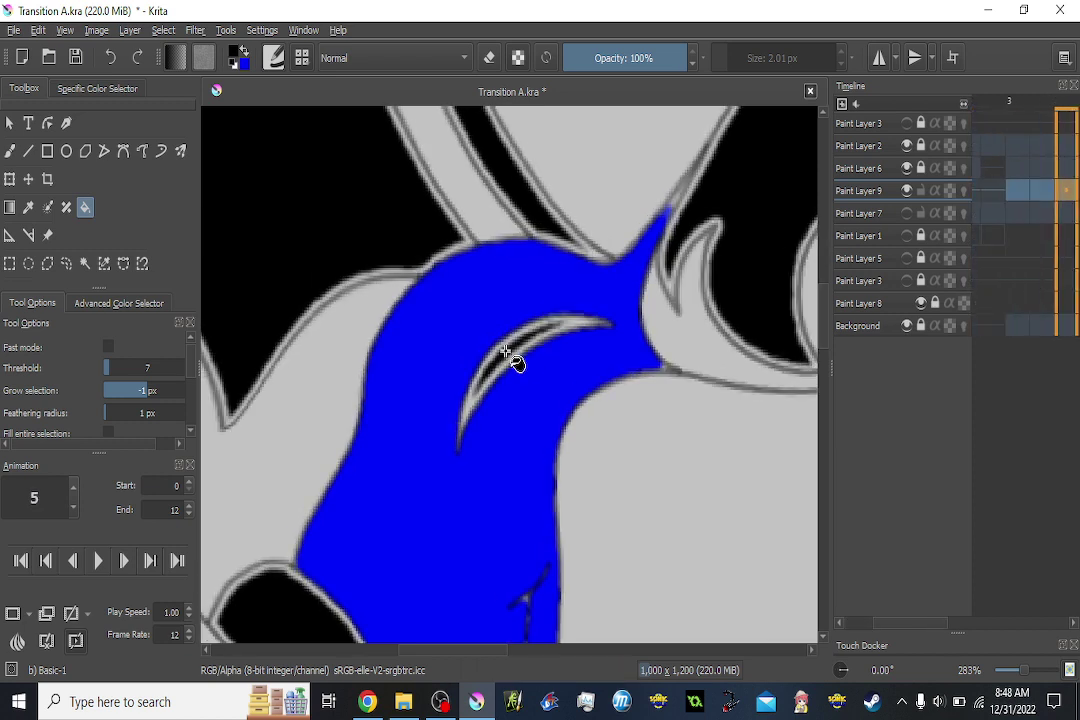
Fill the left-hand shoulder's crescent mark with black on frames 6 to 9.
{"action": "key", "text": "Right"}
{"action": "scroll", "coordinate": [515, 363], "scroll_direction": "down", "scroll_amount": 2}
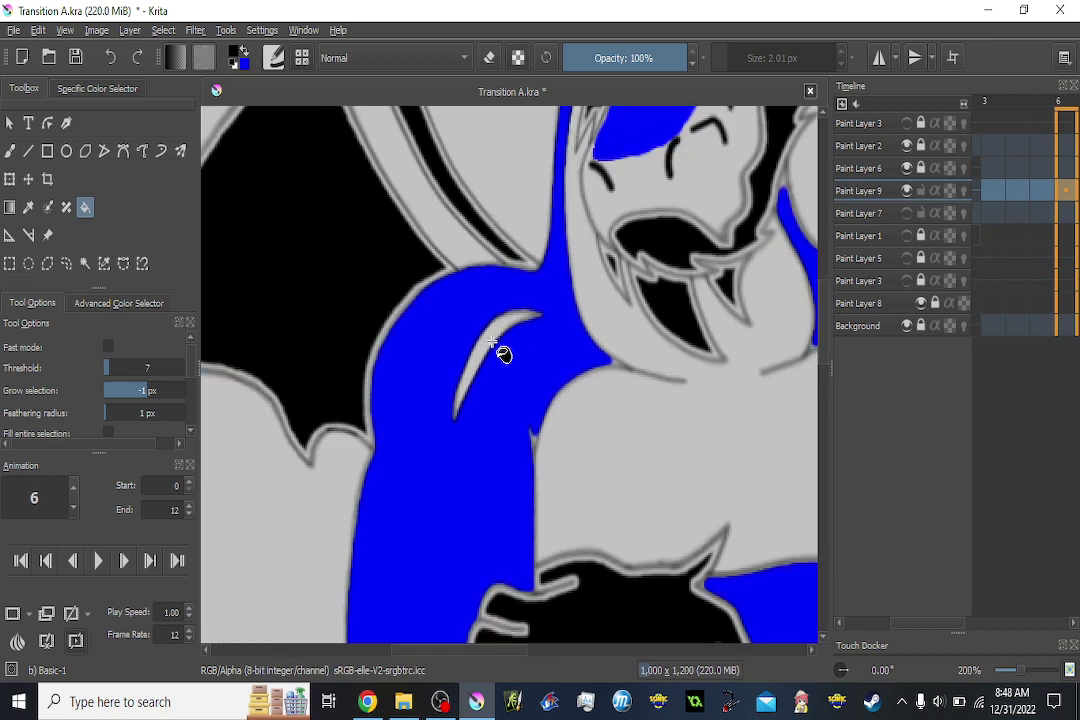
{"action": "left_click", "coordinate": [498, 345]}
{"action": "key", "text": "Right"}
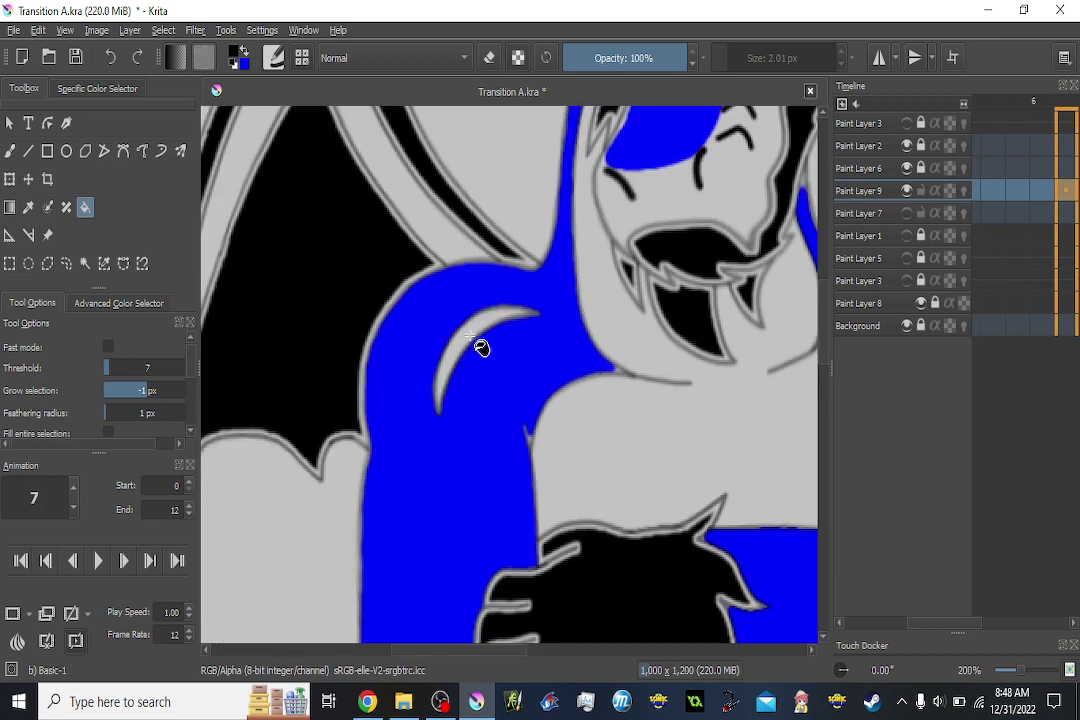
{"action": "key", "text": "Right"}
{"action": "key", "text": "Right"}
{"action": "left_click", "coordinate": [467, 334]}
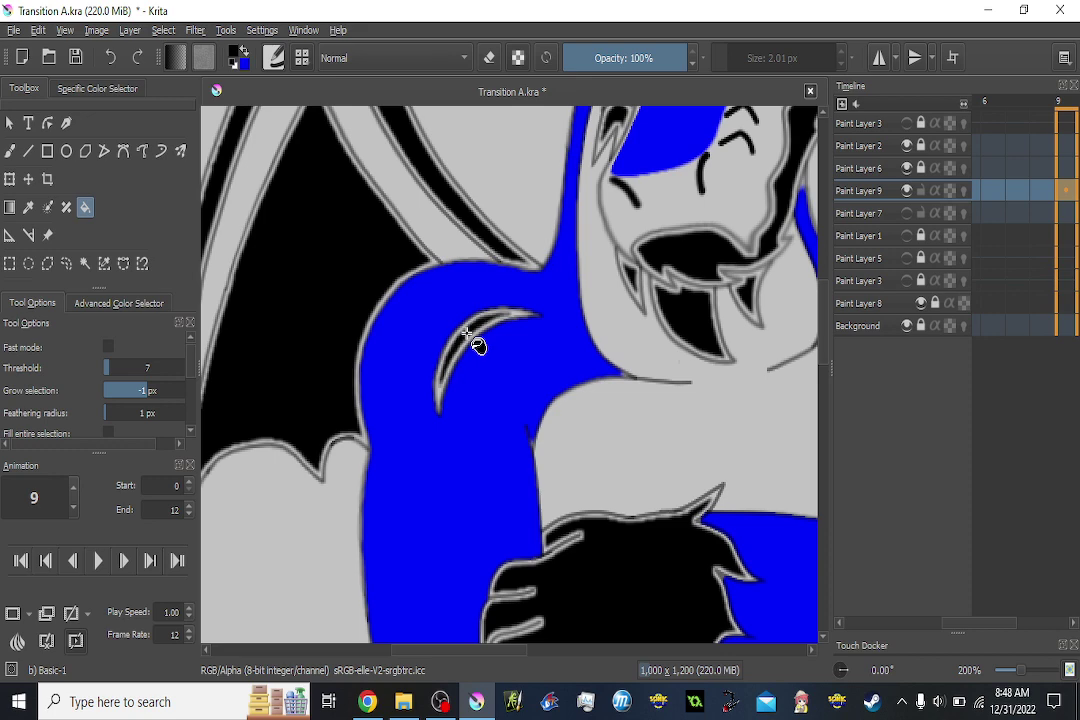
Fill the crescent mark on the right-hand shoulder with black, working back from frame 9 to frame 6.
{"action": "left_click_drag", "start_coordinate": [525, 324], "coordinate": [283, 279]}
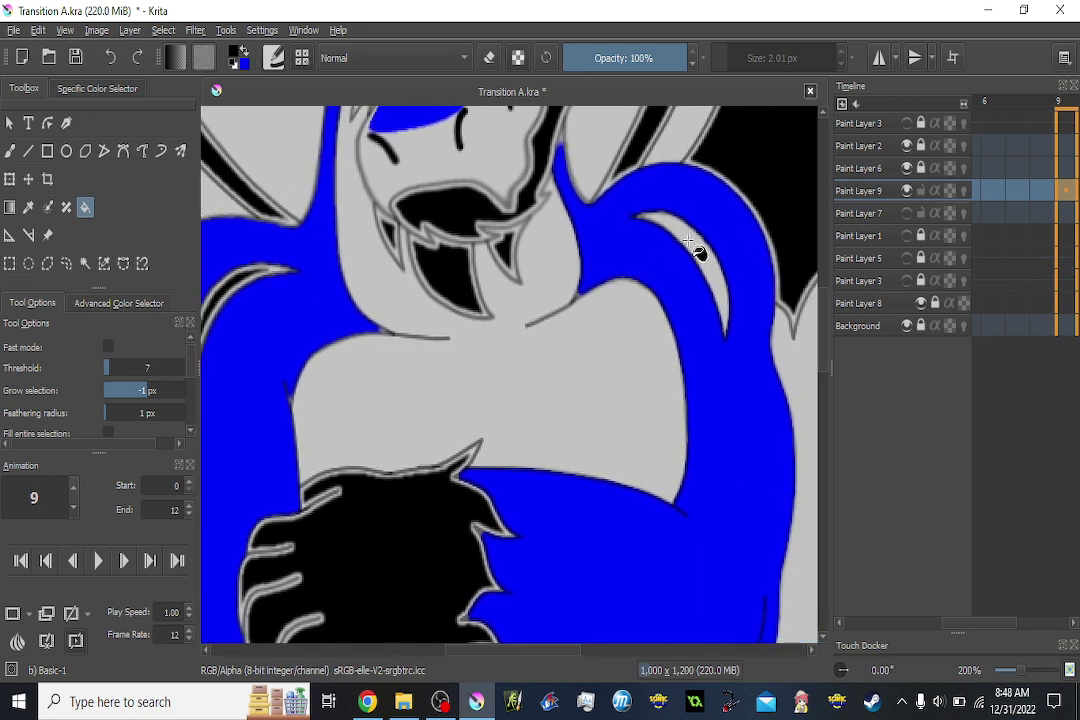
{"action": "key", "text": "Left"}
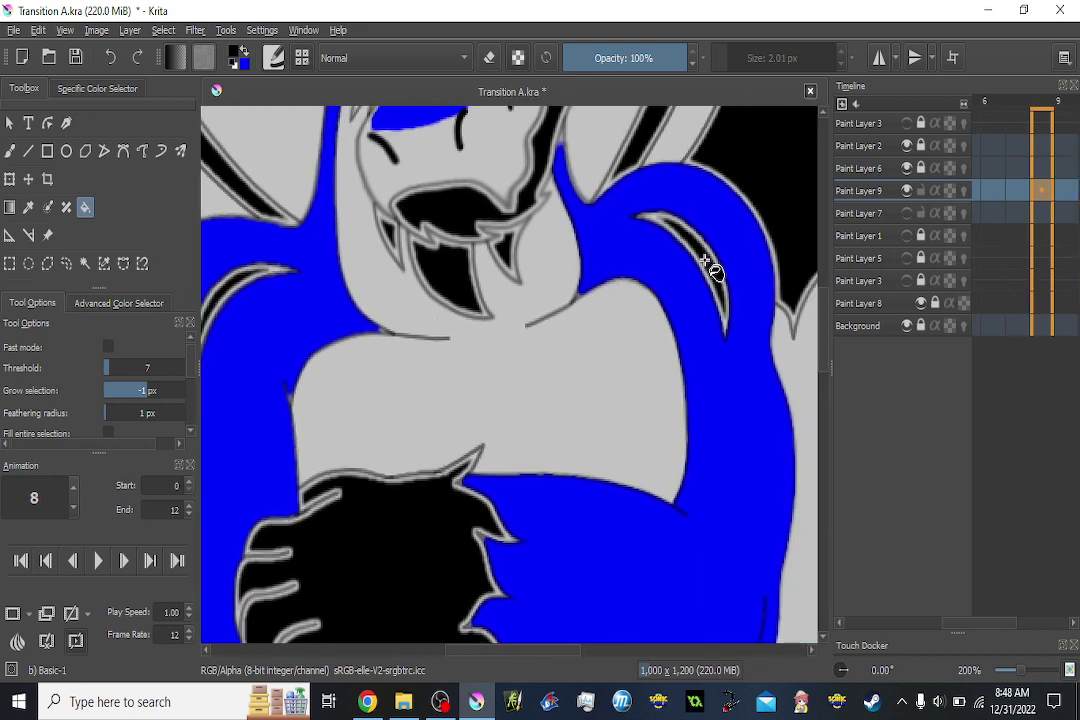
{"action": "key", "text": "Left"}
{"action": "left_click", "coordinate": [705, 259]}
{"action": "key", "text": "Left"}
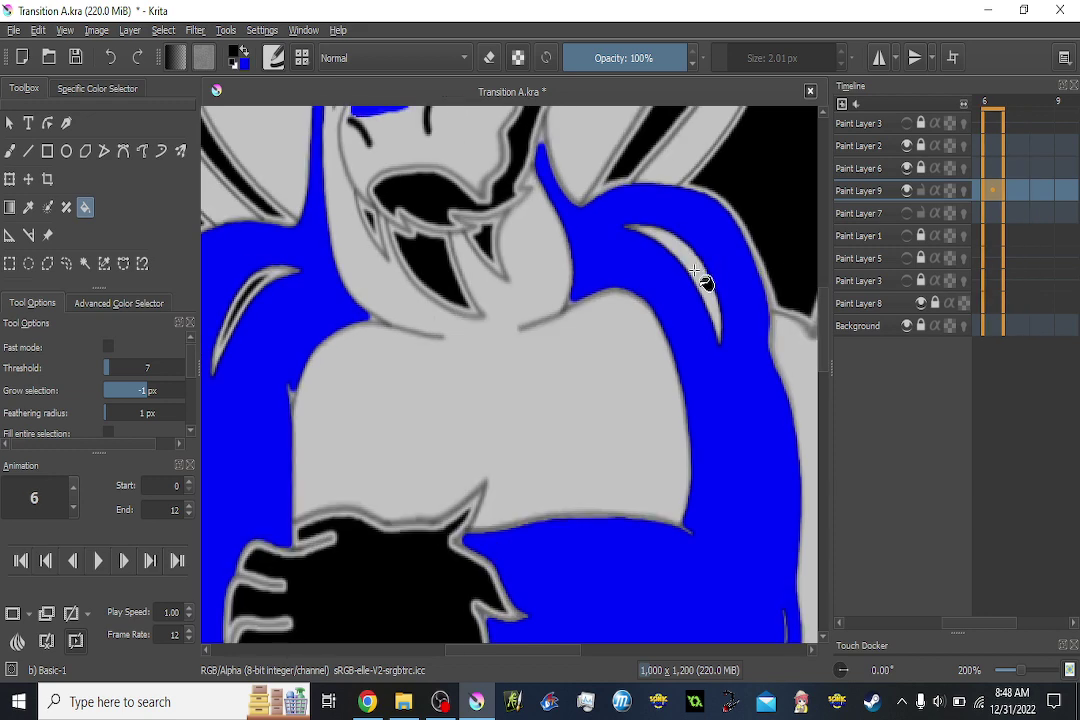
{"action": "left_click", "coordinate": [695, 271]}
Fill the right-hand shoulder's crescent mark with black on frames 5, 4, 3 and the drawing held from frame 0.
{"action": "key", "text": "Left"}
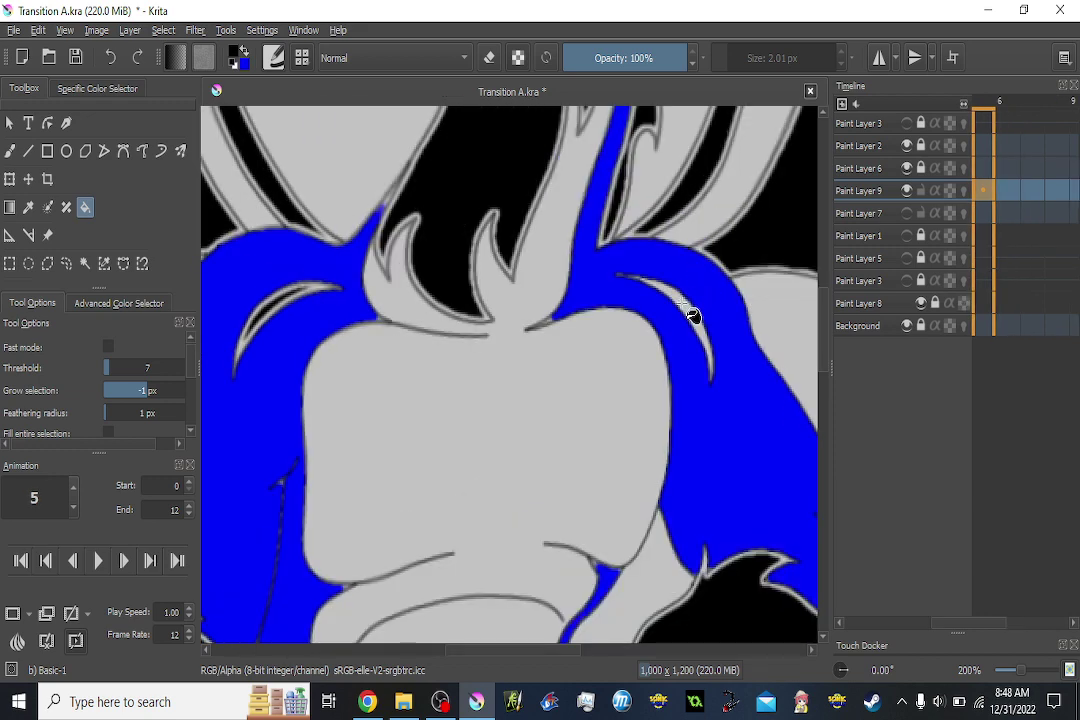
{"action": "key", "text": "Left"}
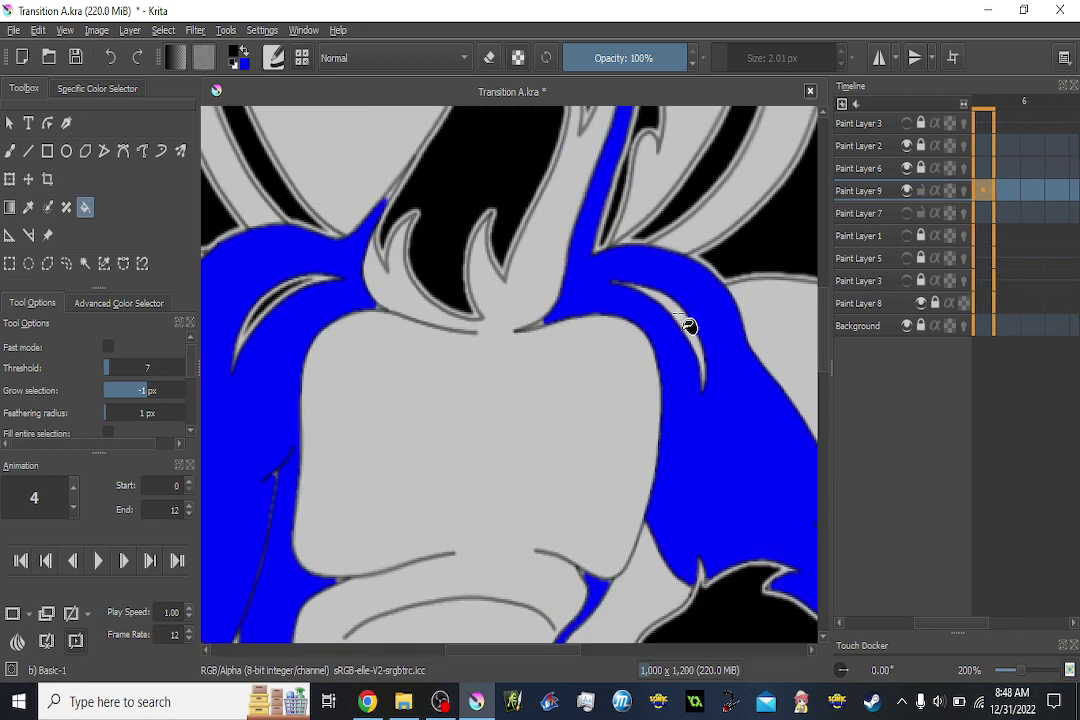
{"action": "key", "text": "Left"}
{"action": "key", "text": "Left"}
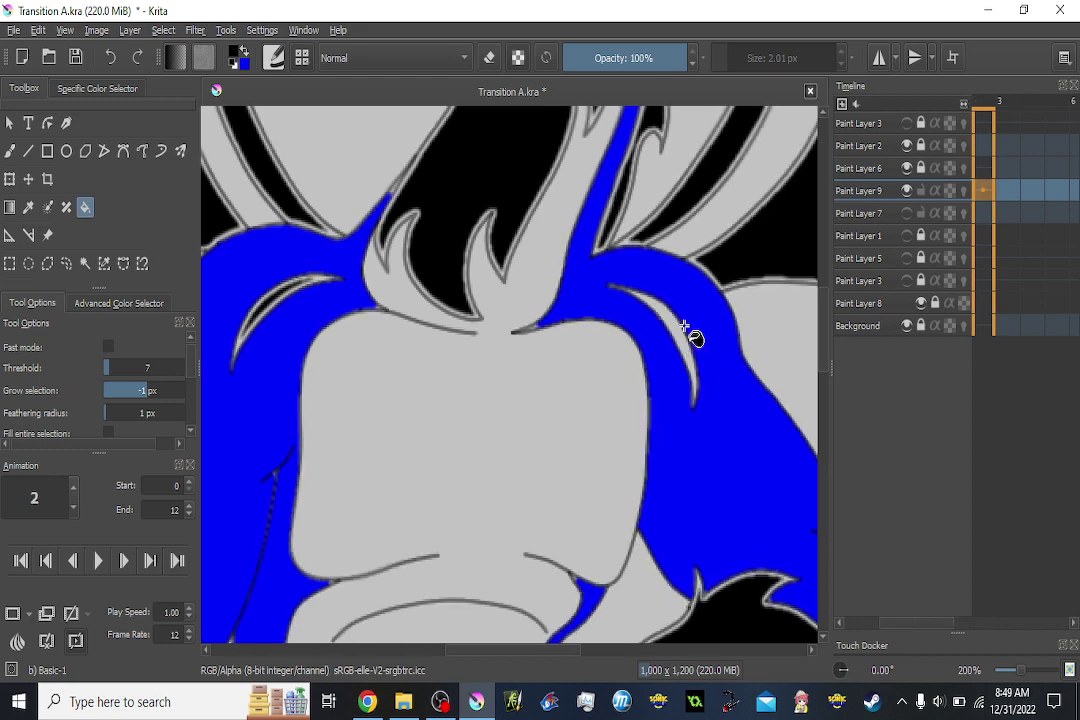
{"action": "key", "text": "Left"}
{"action": "key", "text": "Left"}
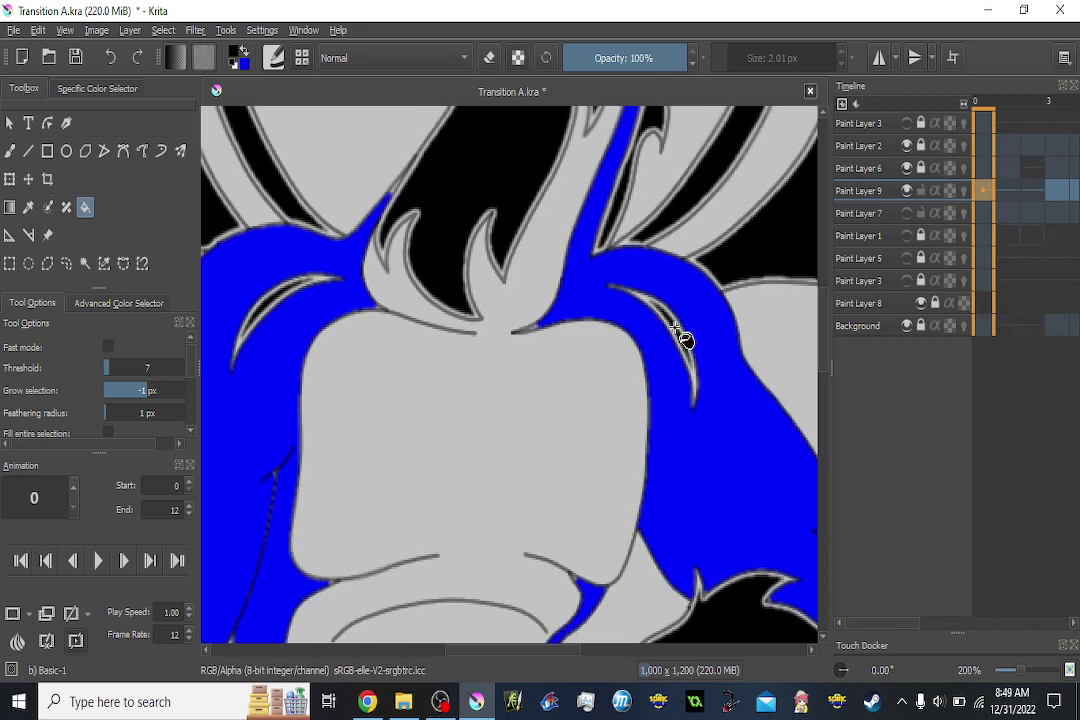
Fill the crescent mark on the left-hand thigh with black on frame 0.
{"action": "scroll", "coordinate": [676, 292], "scroll_direction": "down", "scroll_amount": 1}
{"action": "scroll", "coordinate": [676, 292], "scroll_direction": "down", "scroll_amount": 1}
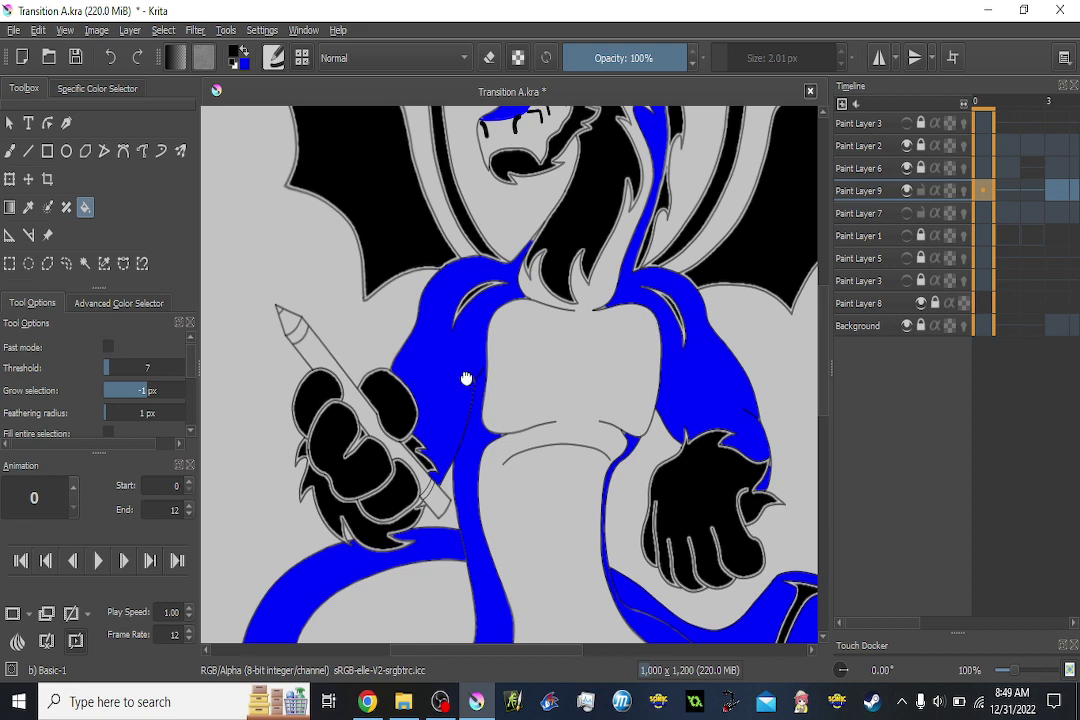
{"action": "scroll", "coordinate": [466, 378], "scroll_direction": "down", "scroll_amount": 2}
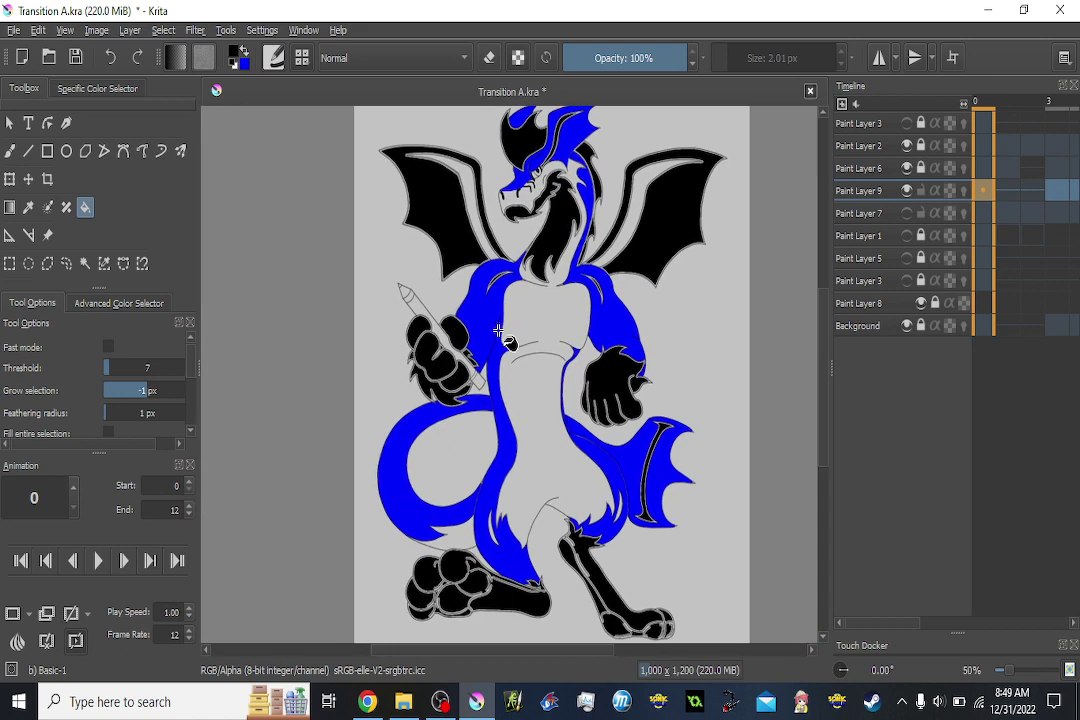
{"action": "scroll", "coordinate": [499, 555], "scroll_direction": "up", "scroll_amount": 3}
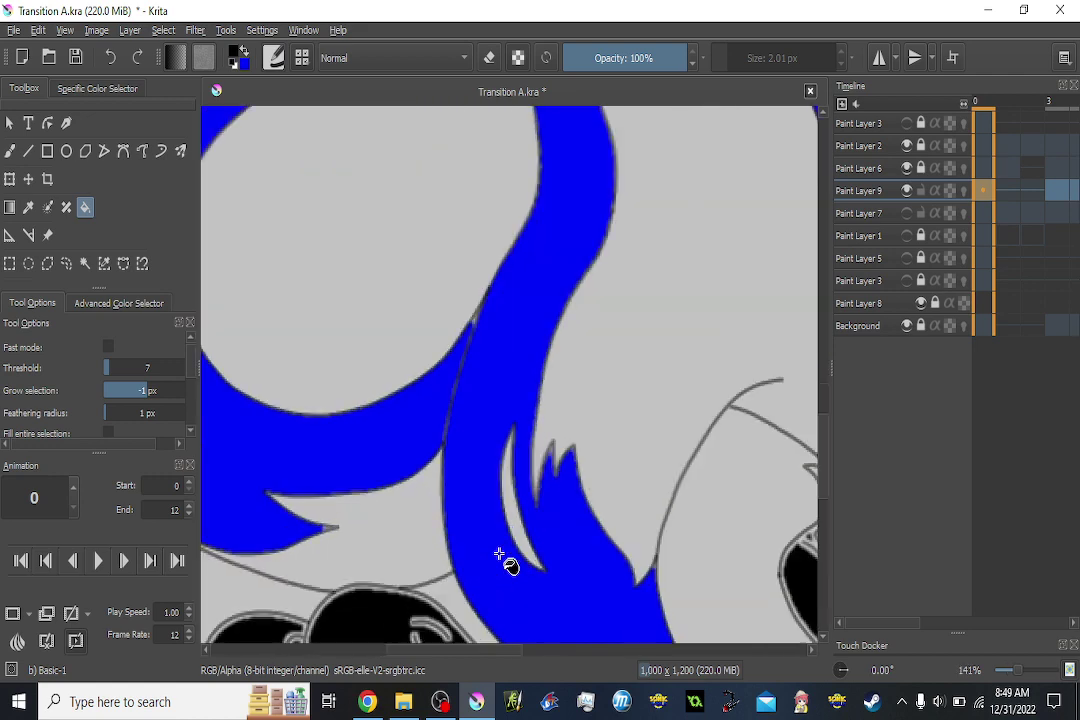
{"action": "scroll", "coordinate": [511, 510], "scroll_direction": "up", "scroll_amount": 1}
{"action": "key", "text": "period"}
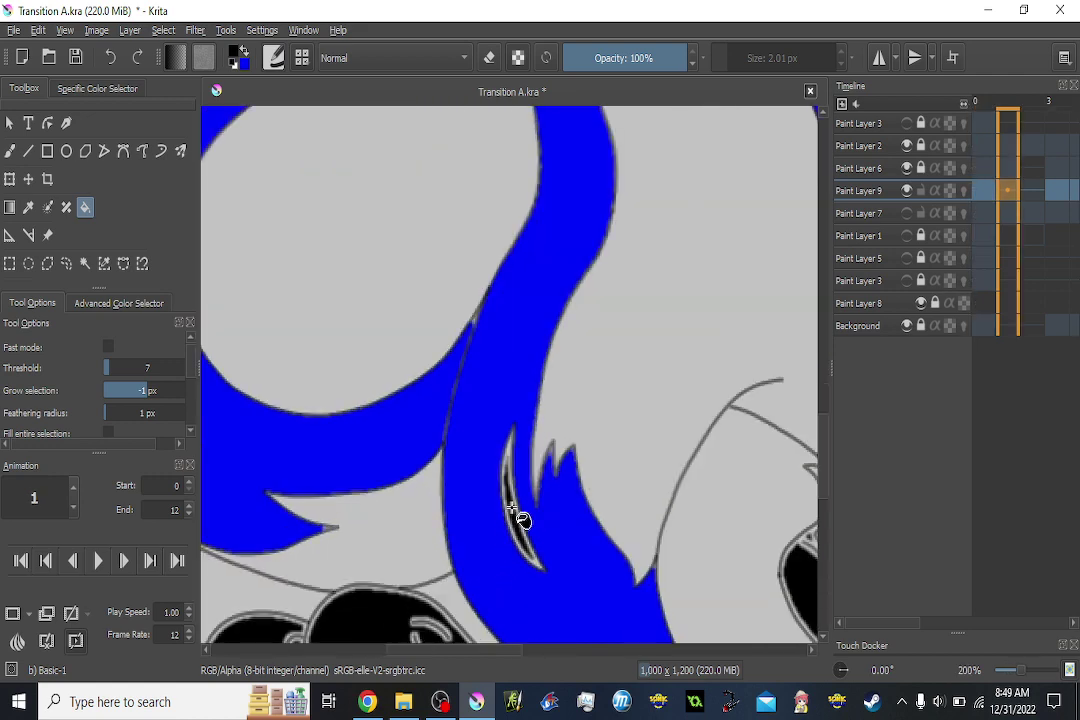
Continue filling the left-hand thigh's crescent mark with black on frames 3 to 6.
{"action": "key", "text": "period"}
{"action": "key", "text": "period"}
{"action": "key", "text": "period"}
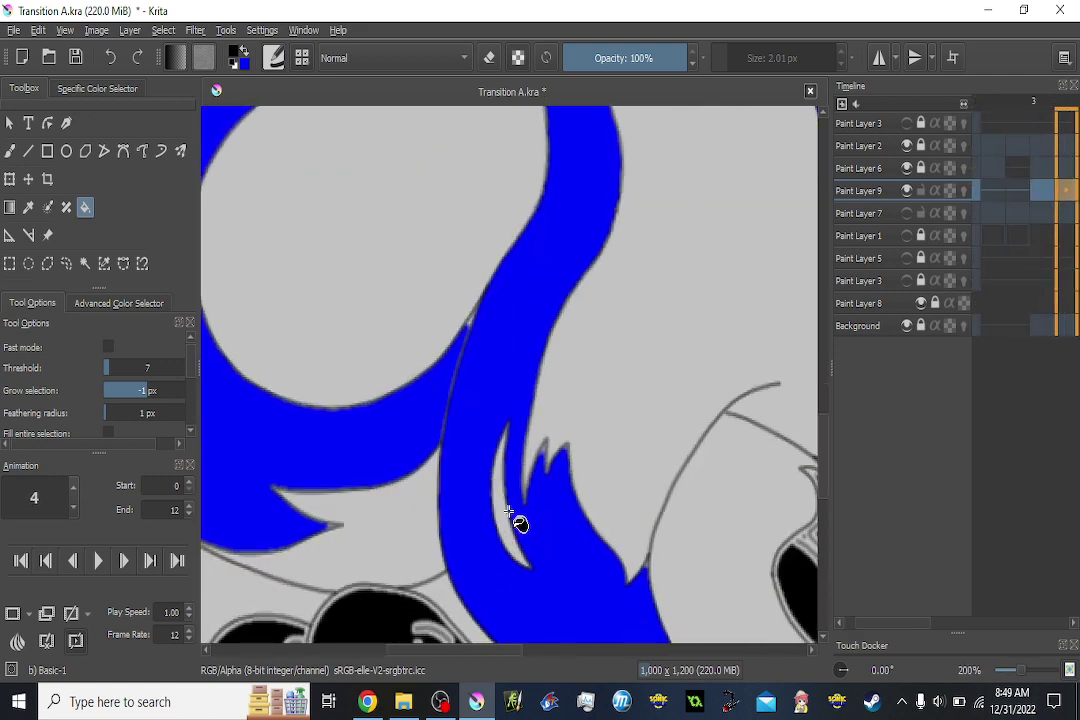
{"action": "key", "text": "period"}
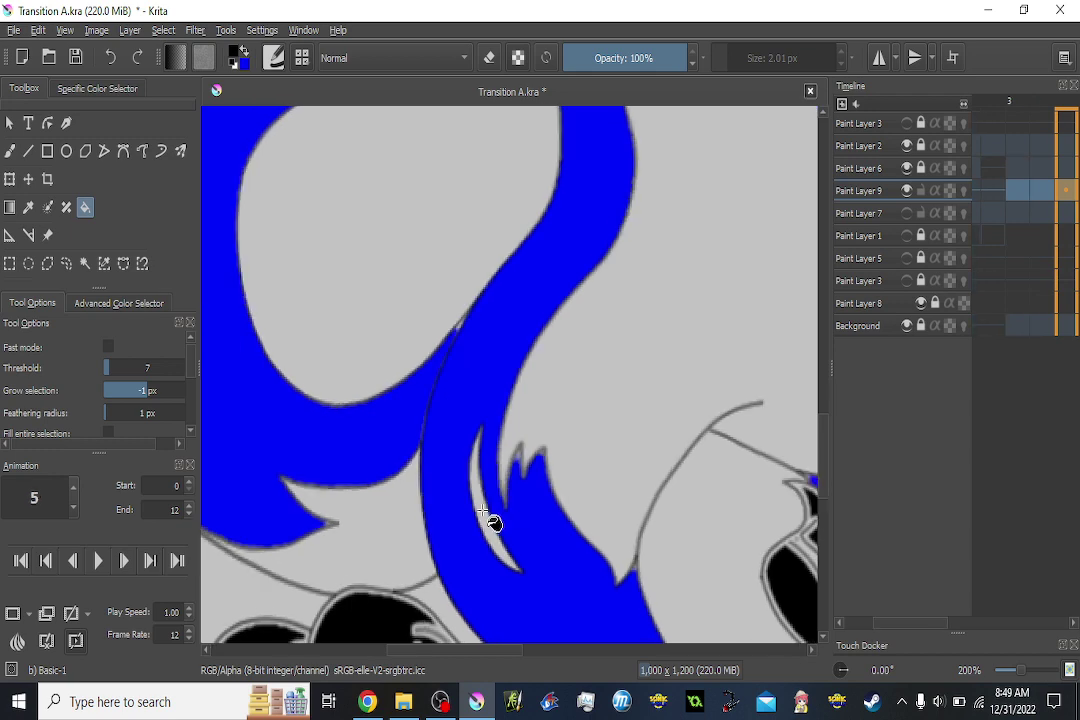
{"action": "key", "text": "period"}
{"action": "left_click", "coordinate": [318, 395]}
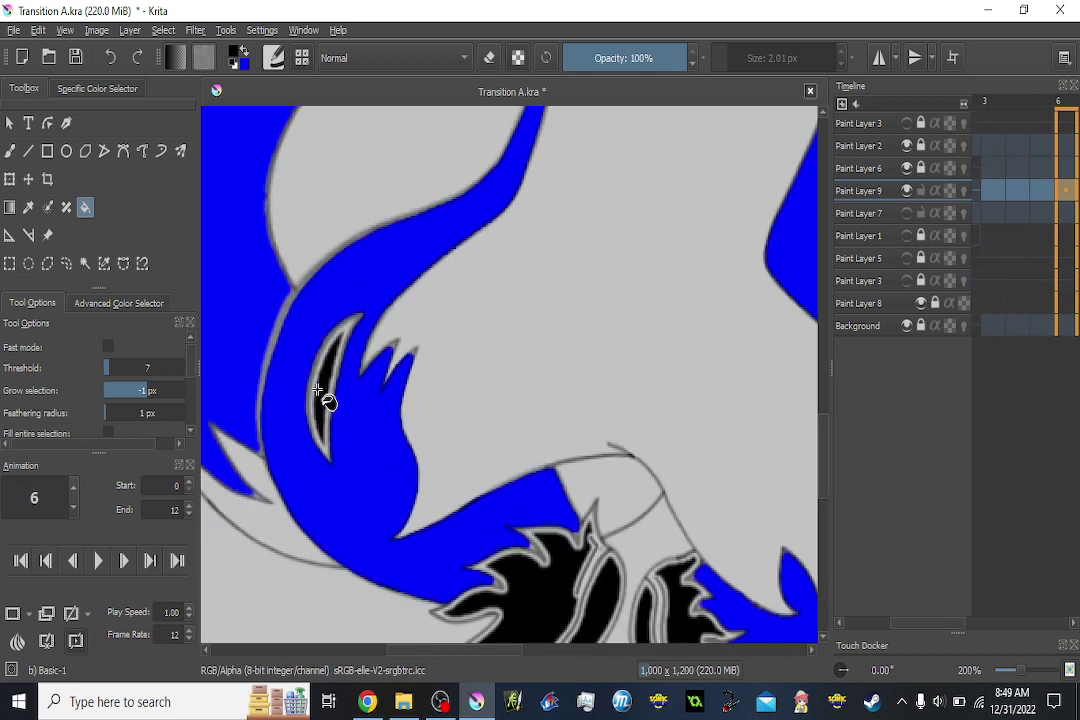
Fill the left-hand thigh's crescent mark with black on frames 7, 8 and 9.
{"action": "key", "text": "period"}
{"action": "left_click", "coordinate": [301, 345]}
{"action": "key", "text": "period"}
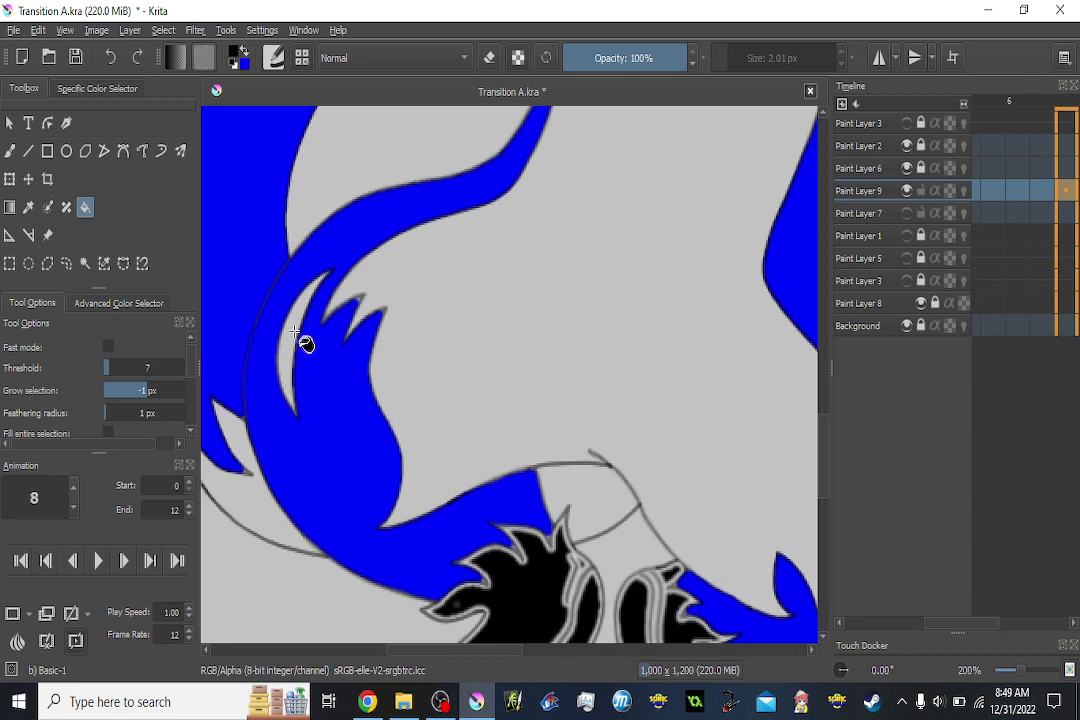
{"action": "left_click", "coordinate": [295, 342]}
{"action": "key", "text": "period"}
{"action": "left_click", "coordinate": [291, 339]}
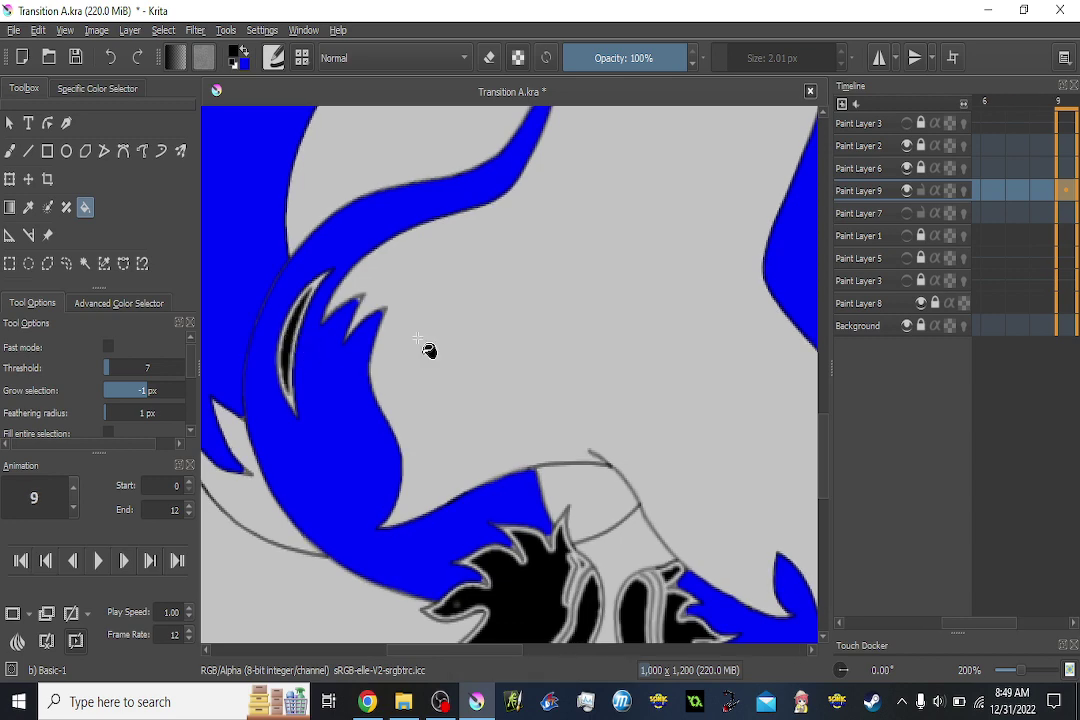
Fill the crescent mark on the right-hand thigh with black, working back from frame 9 to frame 6.
{"action": "left_click_drag", "start_coordinate": [625, 358], "coordinate": [458, 323]}
{"action": "left_click_drag", "start_coordinate": [598, 305], "coordinate": [521, 176]}
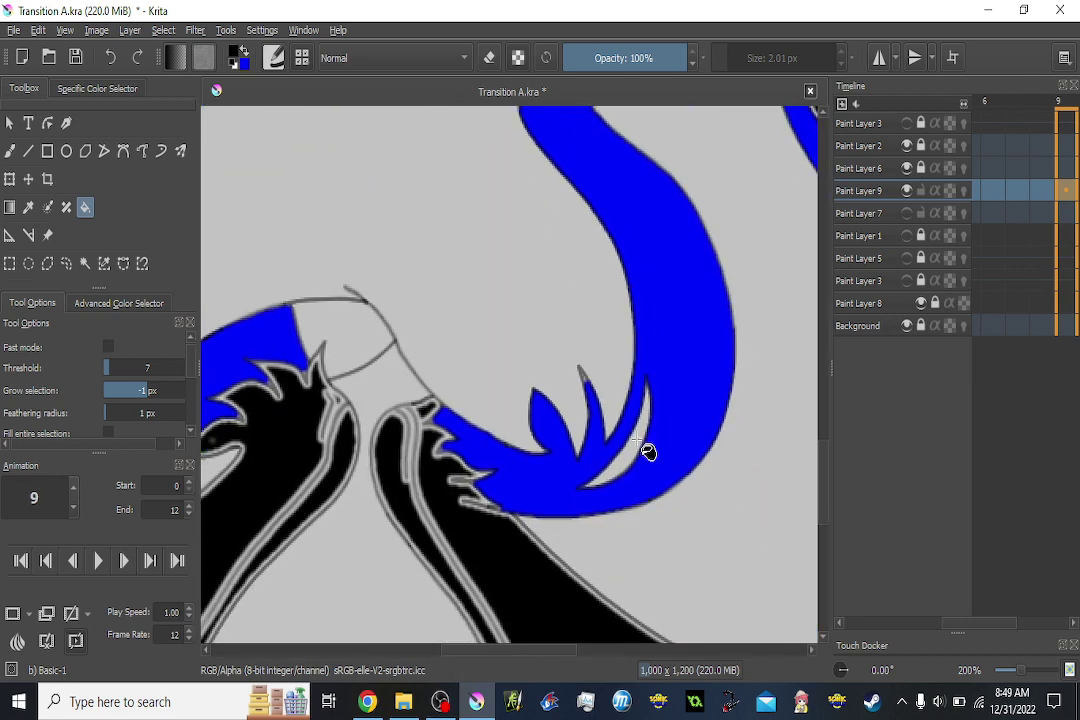
{"action": "left_click", "coordinate": [635, 441]}
{"action": "key", "text": "comma"}
{"action": "left_click", "coordinate": [636, 445]}
{"action": "key", "text": "comma"}
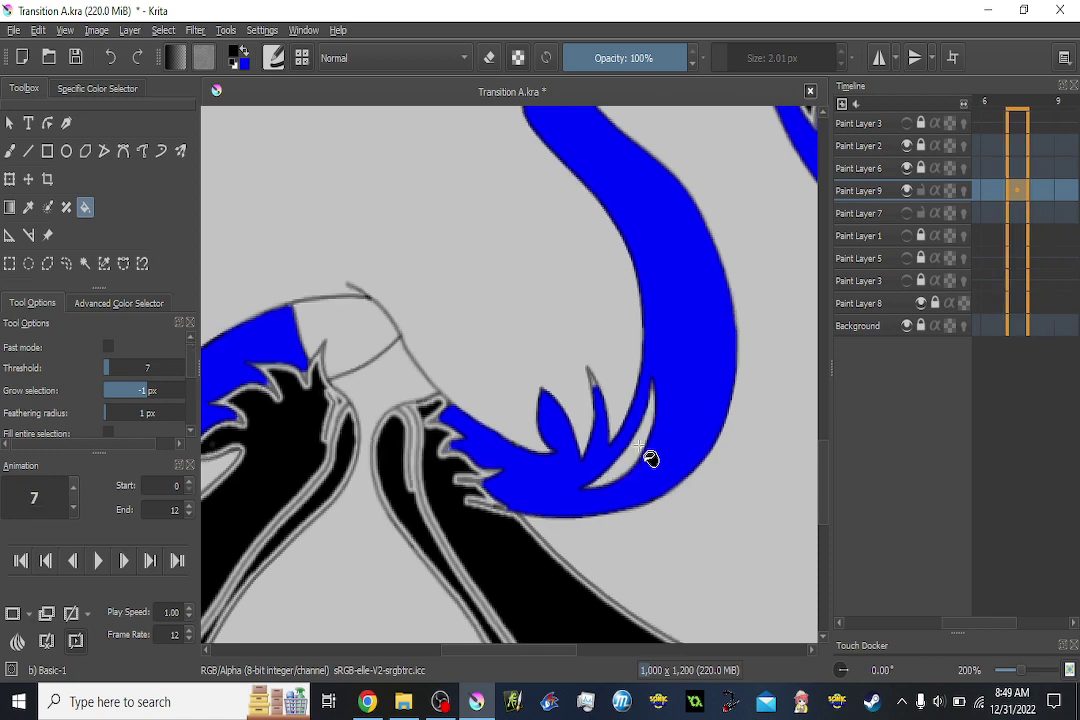
{"action": "left_click", "coordinate": [637, 446]}
{"action": "key", "text": "comma"}
{"action": "left_click", "coordinate": [650, 438]}
Fill the right-hand thigh's crescent mark with black on frames 5, 4, 3 and the drawing held from frame 0.
{"action": "key", "text": "comma"}
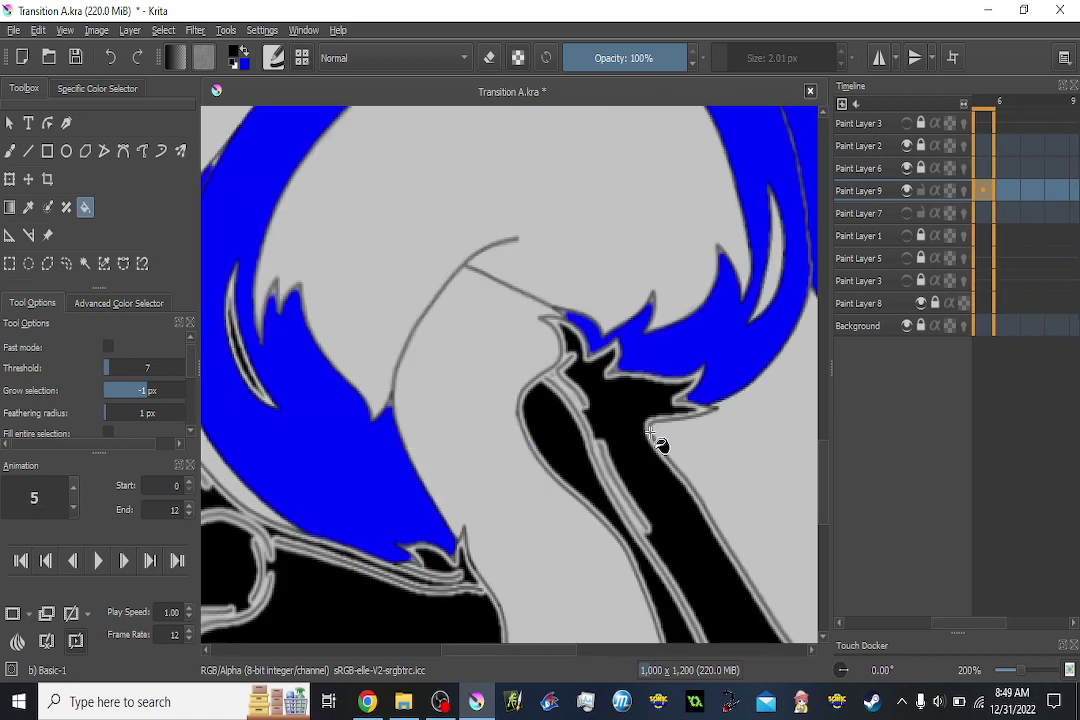
{"action": "left_click", "coordinate": [777, 261]}
{"action": "key", "text": "comma"}
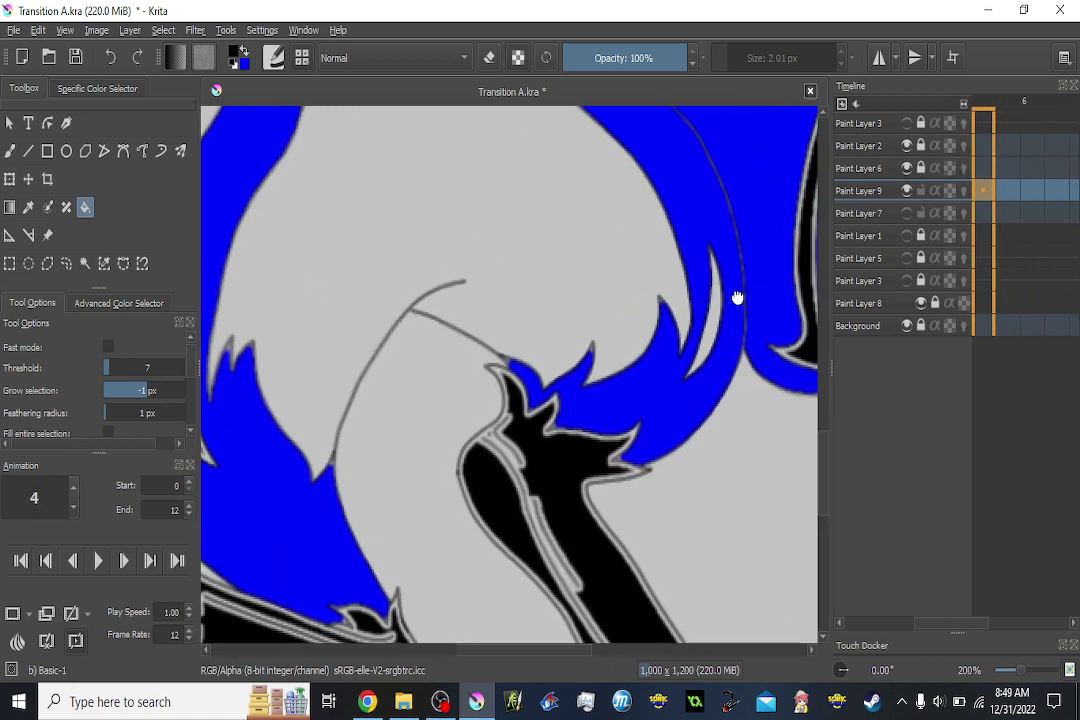
{"action": "left_click", "coordinate": [708, 326]}
{"action": "key", "text": "comma"}
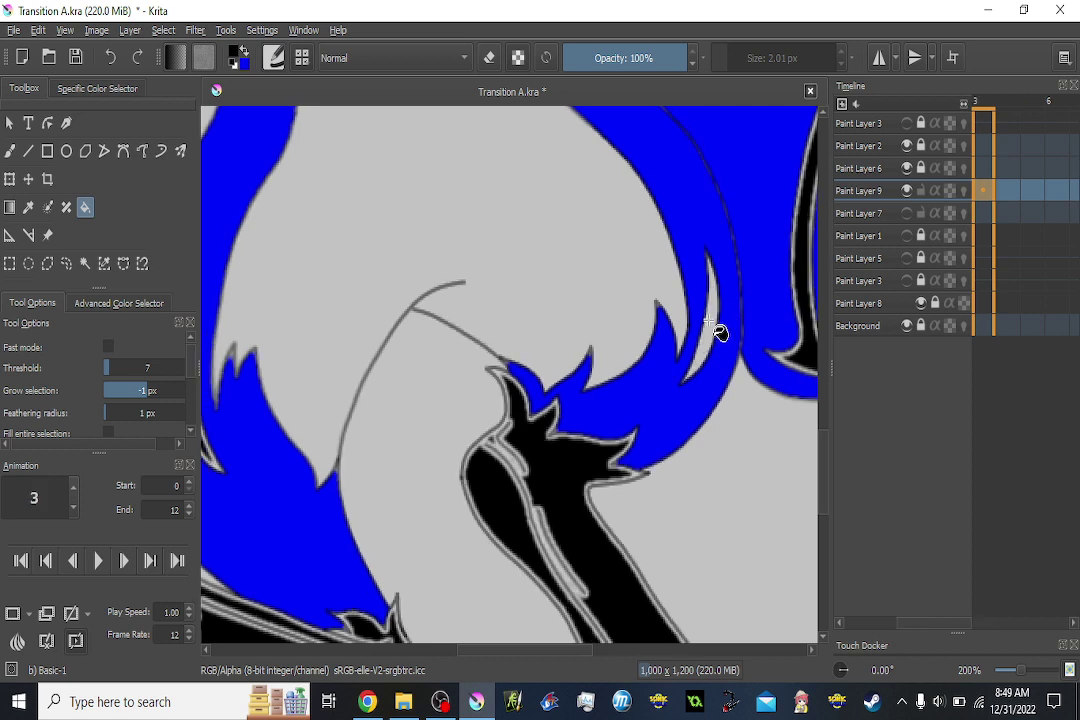
{"action": "left_click", "coordinate": [708, 323]}
{"action": "key", "text": "comma"}
{"action": "left_click", "coordinate": [709, 324]}
{"action": "key", "text": "comma"}
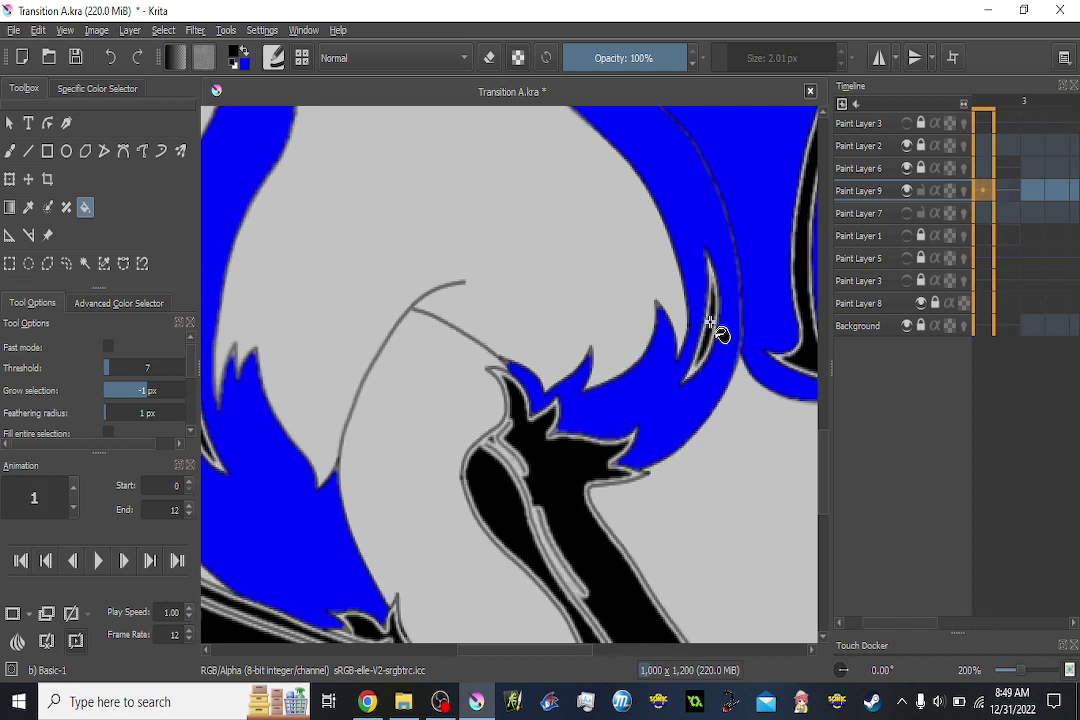
{"action": "key", "text": "comma"}
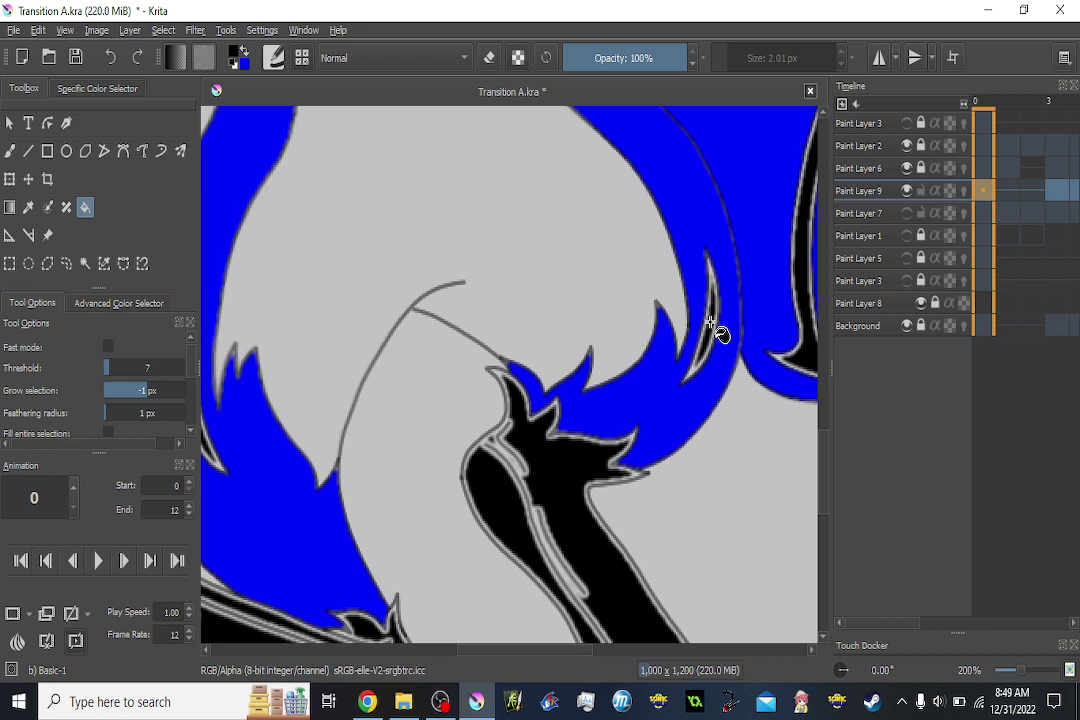
Compare the body, arms and tail across frames 0 to 8 to check for markings still missing colour.
{"action": "key", "text": "Right"}
{"action": "key", "text": "Right"}
{"action": "key", "text": "Right"}
{"action": "scroll", "coordinate": [710, 322], "scroll_direction": "down", "scroll_amount": 2}
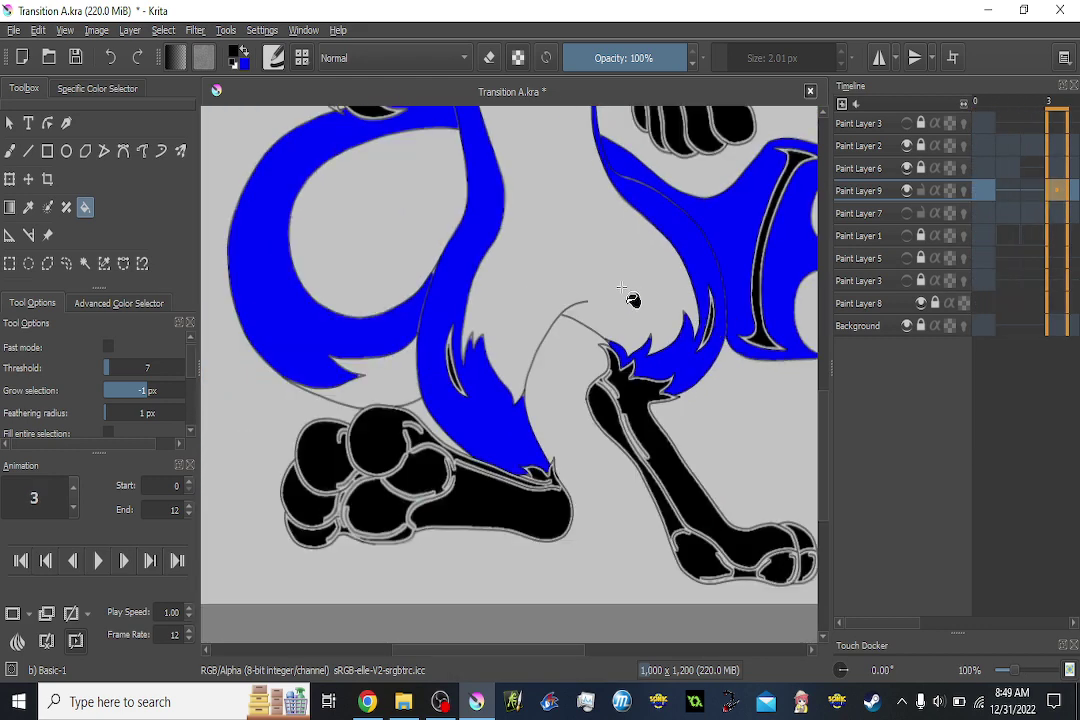
{"action": "mouse_move", "coordinate": [565, 292]}
{"action": "left_mouse_down"}
{"action": "mouse_move", "coordinate": [590, 394]}
{"action": "mouse_move", "coordinate": [576, 345]}
{"action": "mouse_move", "coordinate": [642, 433]}
{"action": "left_mouse_up"}
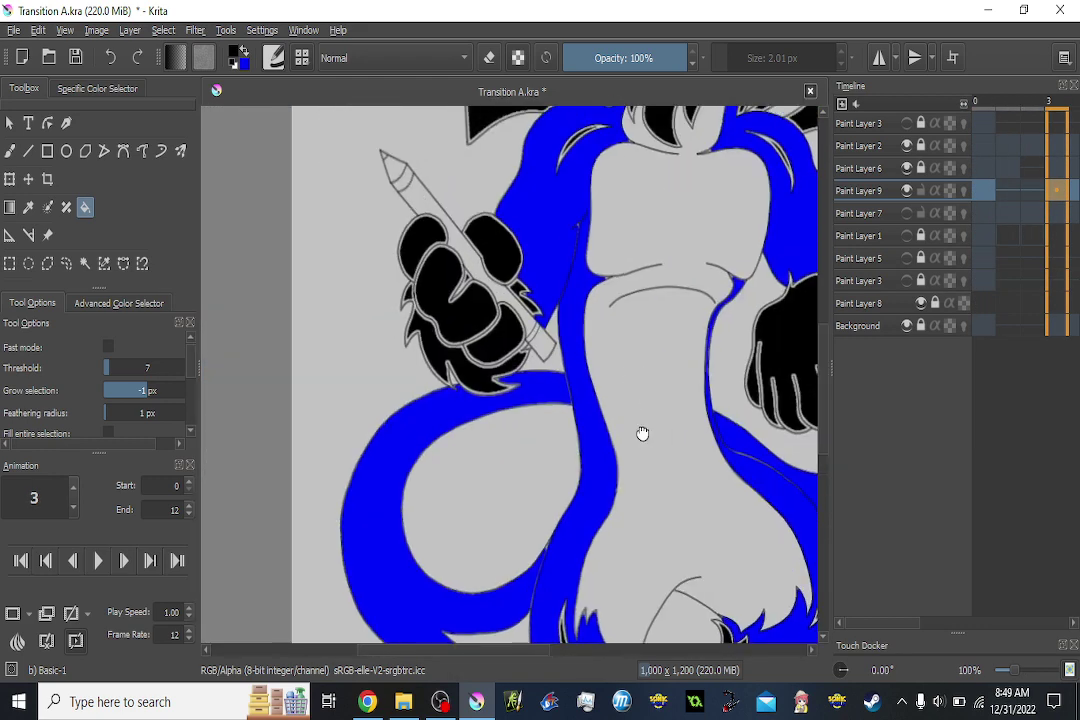
{"action": "left_click_drag", "start_coordinate": [581, 353], "coordinate": [547, 430]}
{"action": "key", "text": "Left"}
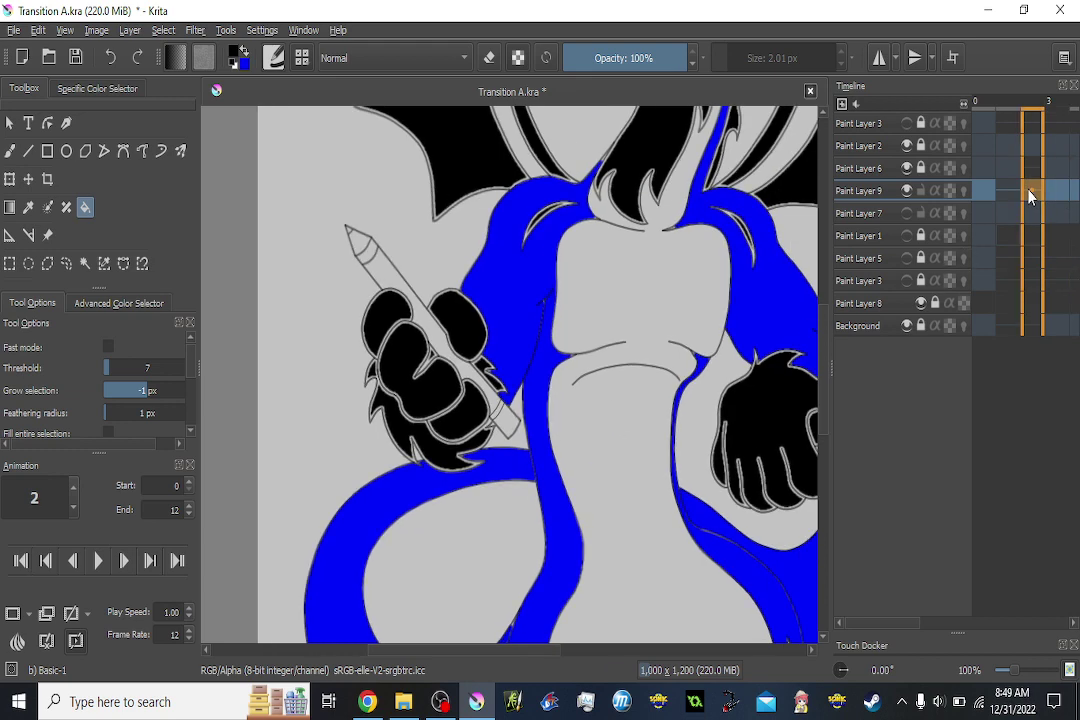
{"action": "key", "text": "Left"}
{"action": "key", "text": "Left"}
{"action": "key", "text": "Right"}
{"action": "key", "text": "Right"}
{"action": "key", "text": "Right"}
{"action": "key", "text": "Right"}
{"action": "key", "text": "Right"}
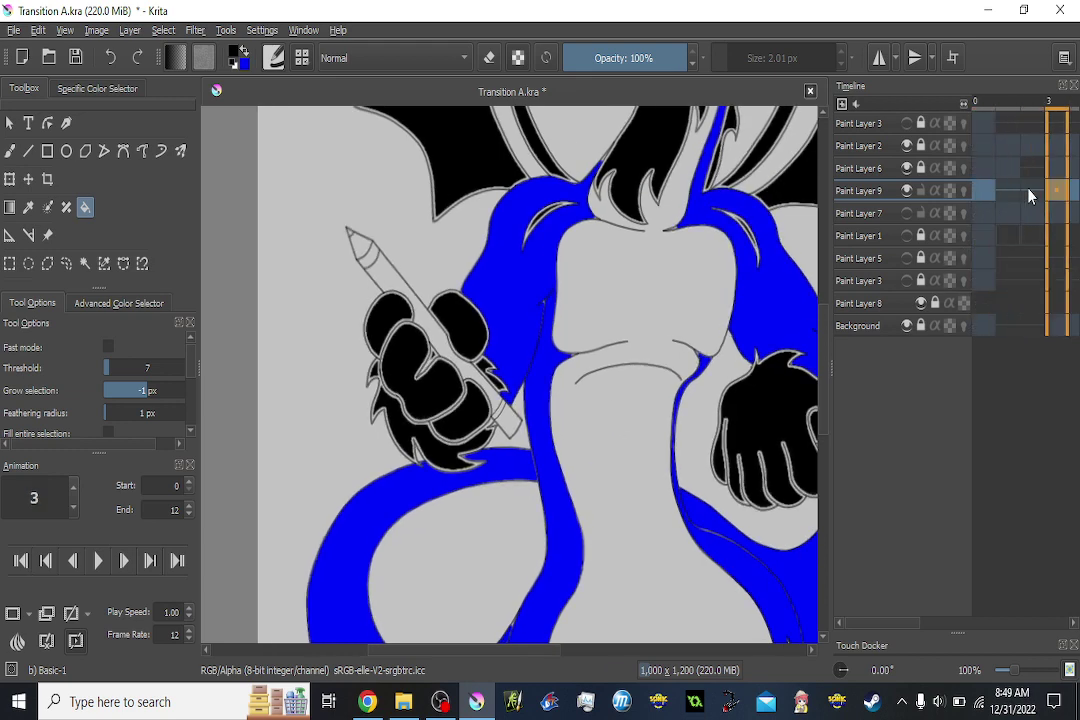
{"action": "key", "text": "Right"}
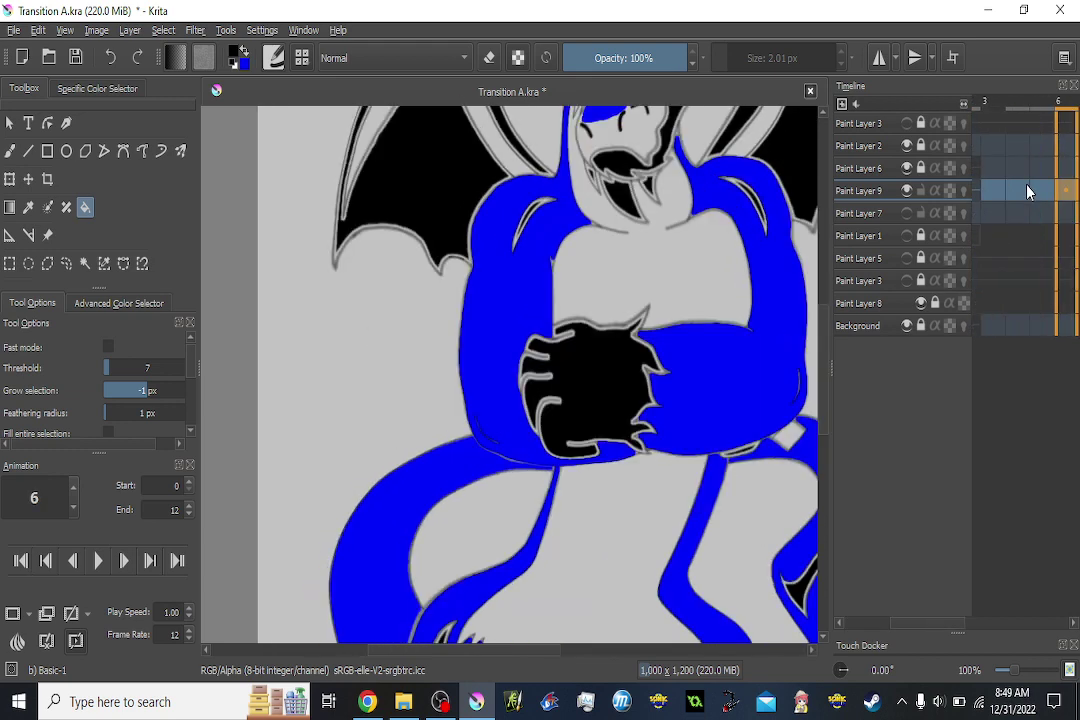
{"action": "key", "text": "Left"}
{"action": "key", "text": "Left"}
{"action": "key", "text": "Left"}
{"action": "key", "text": "Left"}
{"action": "key", "text": "Left"}
{"action": "key", "text": "Left"}
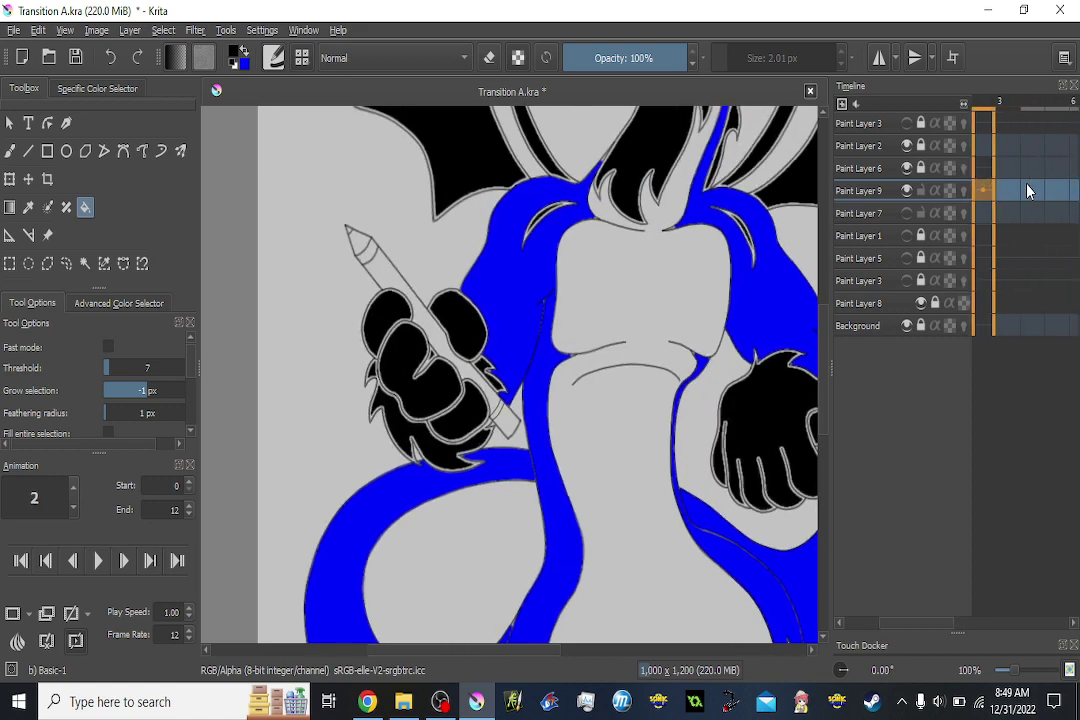
{"action": "left_click_drag", "start_coordinate": [600, 265], "coordinate": [579, 261]}
{"action": "left_click_drag", "start_coordinate": [758, 262], "coordinate": [738, 250]}
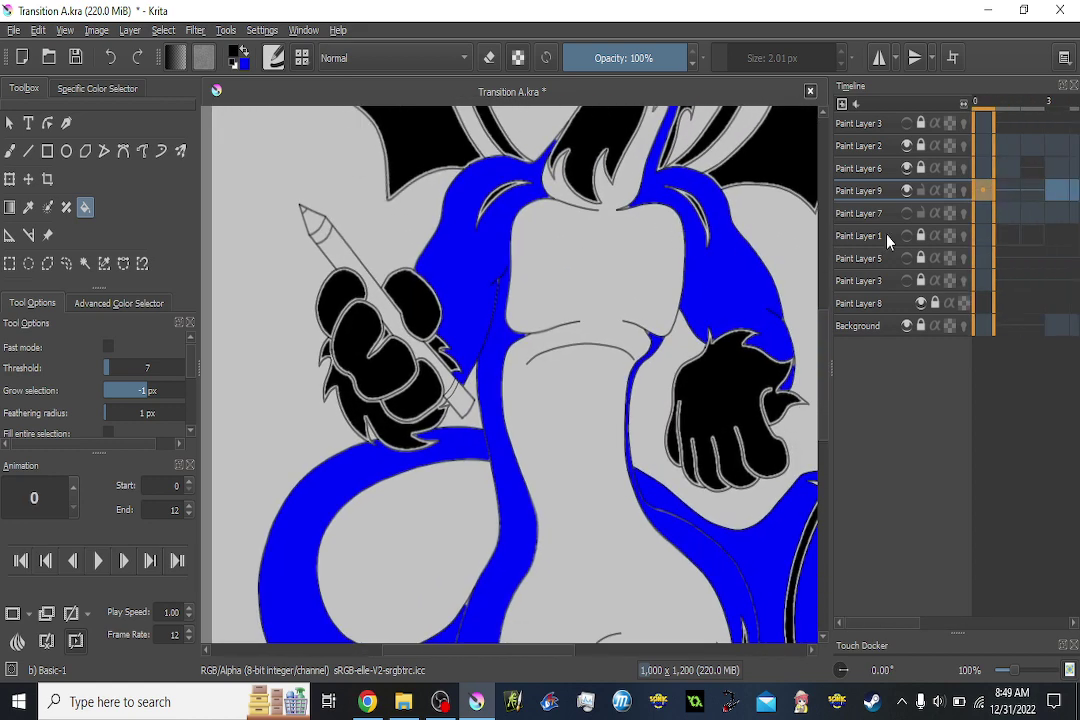
{"action": "key", "text": "Right"}
{"action": "key", "text": "Right"}
{"action": "key", "text": "Right"}
{"action": "key", "text": "Right"}
{"action": "key", "text": "Right"}
{"action": "key", "text": "Right"}
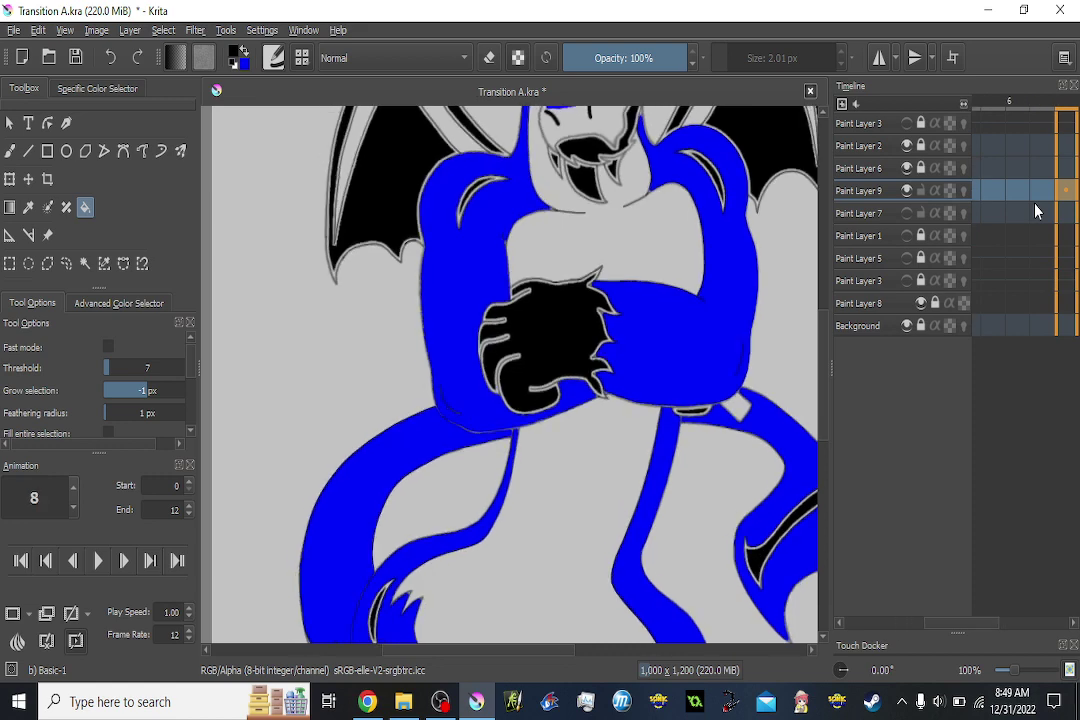
{"action": "key", "text": "Left"}
{"action": "key", "text": "Left"}
{"action": "key", "text": "Left"}
{"action": "key", "text": "Left"}
{"action": "key", "text": "Left"}
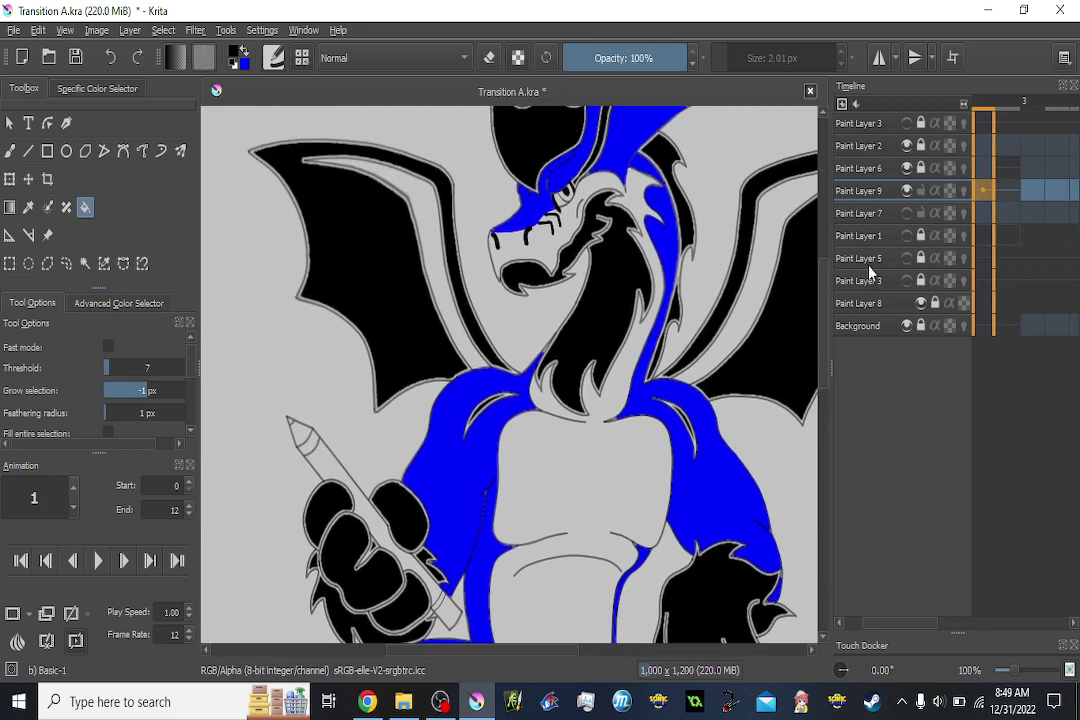
Flip through frames 1 to 11 and back to frame 0, checking the fills on the head, wings and shoulders.
{"action": "key", "text": "Right"}
{"action": "key", "text": "Right"}
{"action": "key", "text": "Right"}
{"action": "key", "text": "Right"}
{"action": "key", "text": "Right"}
{"action": "key", "text": "Right"}
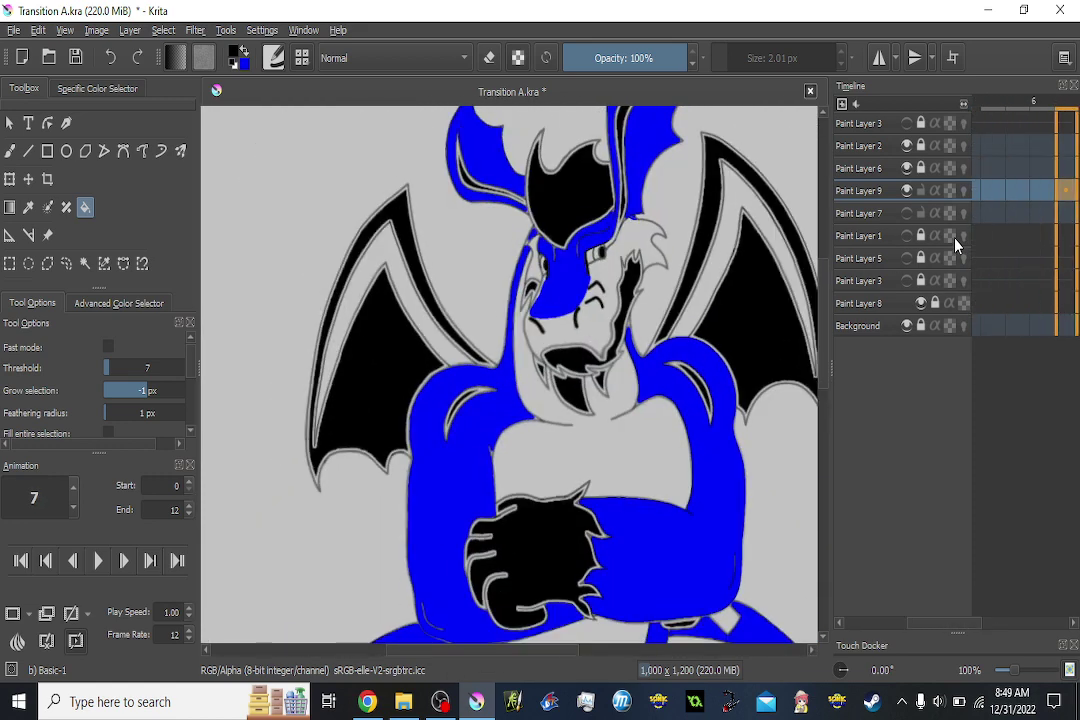
{"action": "key", "text": "Right"}
{"action": "key", "text": "Right"}
{"action": "key", "text": "Right"}
{"action": "key", "text": "Right"}
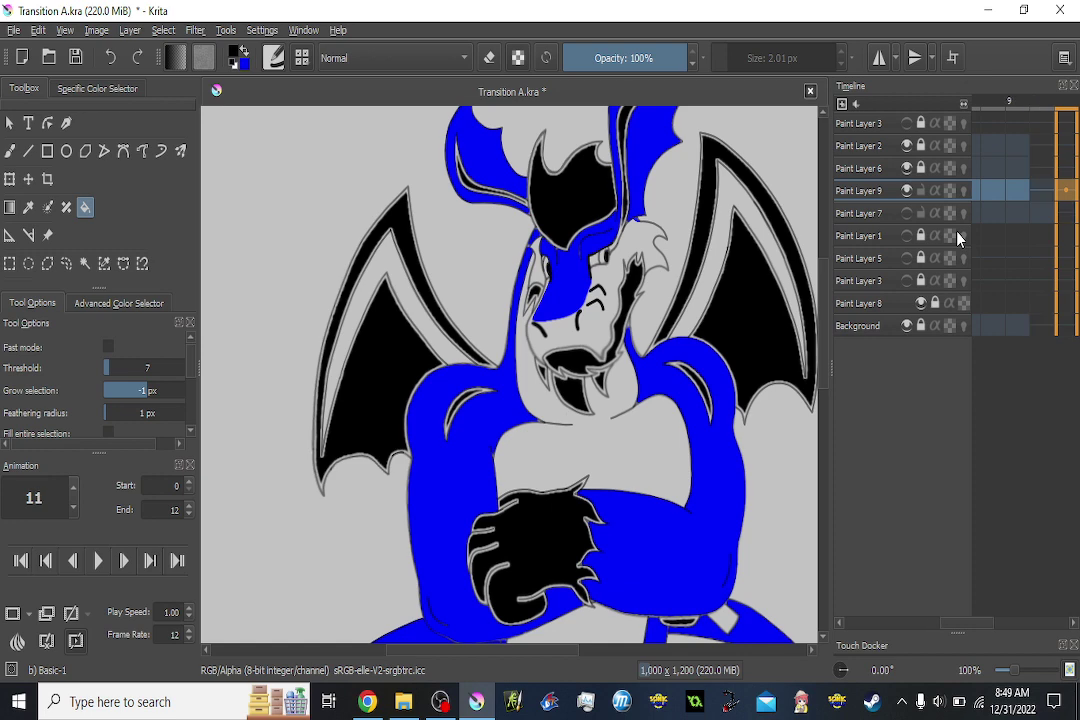
{"action": "key", "text": "Left"}
{"action": "key", "text": "Left"}
{"action": "key", "text": "Left"}
{"action": "key", "text": "Left"}
{"action": "key", "text": "Left"}
{"action": "key", "text": "Left"}
{"action": "key", "text": "Left"}
{"action": "key", "text": "Left"}
{"action": "key", "text": "Left"}
{"action": "key", "text": "Left"}
{"action": "key", "text": "Left"}
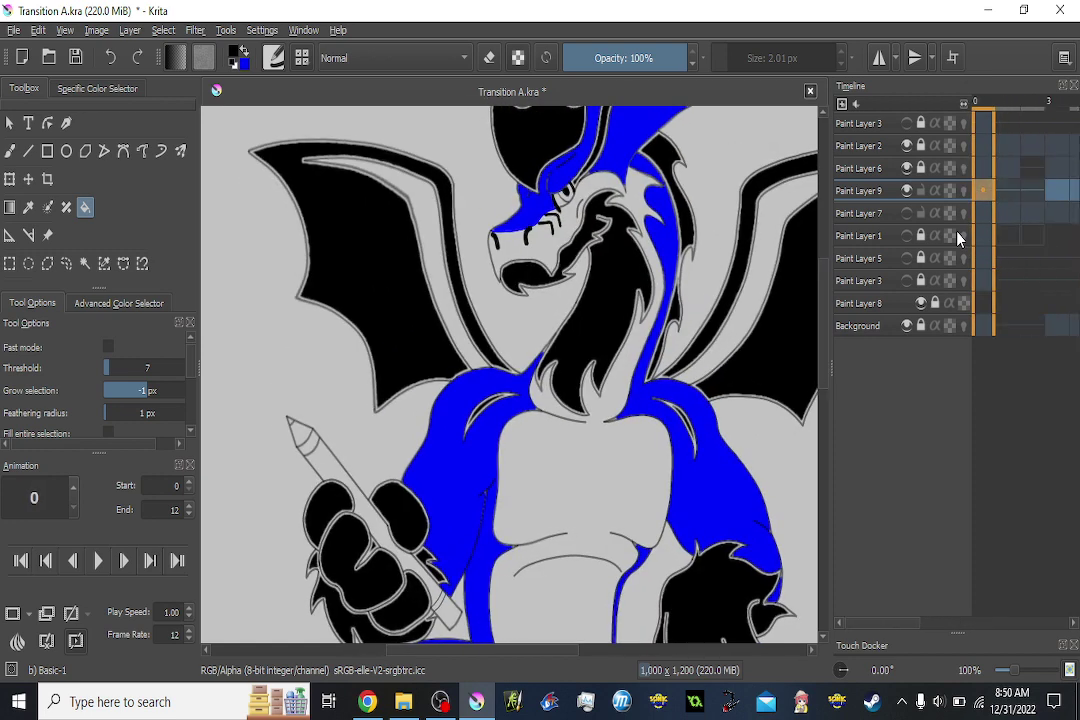
Show Paint Layer 7 on frame 0, sample the orange of the pencil's body, and hide that layer again.
{"action": "left_click_drag", "start_coordinate": [558, 328], "coordinate": [616, 220]}
{"action": "left_click_drag", "start_coordinate": [554, 297], "coordinate": [556, 267]}
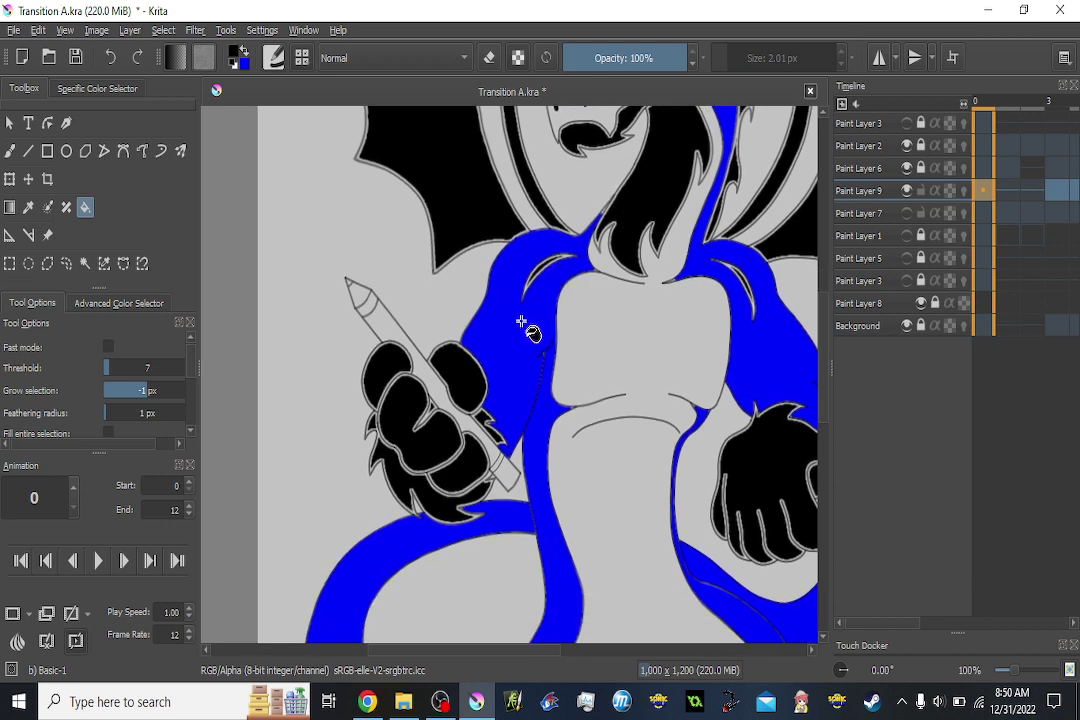
{"action": "left_click_drag", "start_coordinate": [521, 321], "coordinate": [547, 284]}
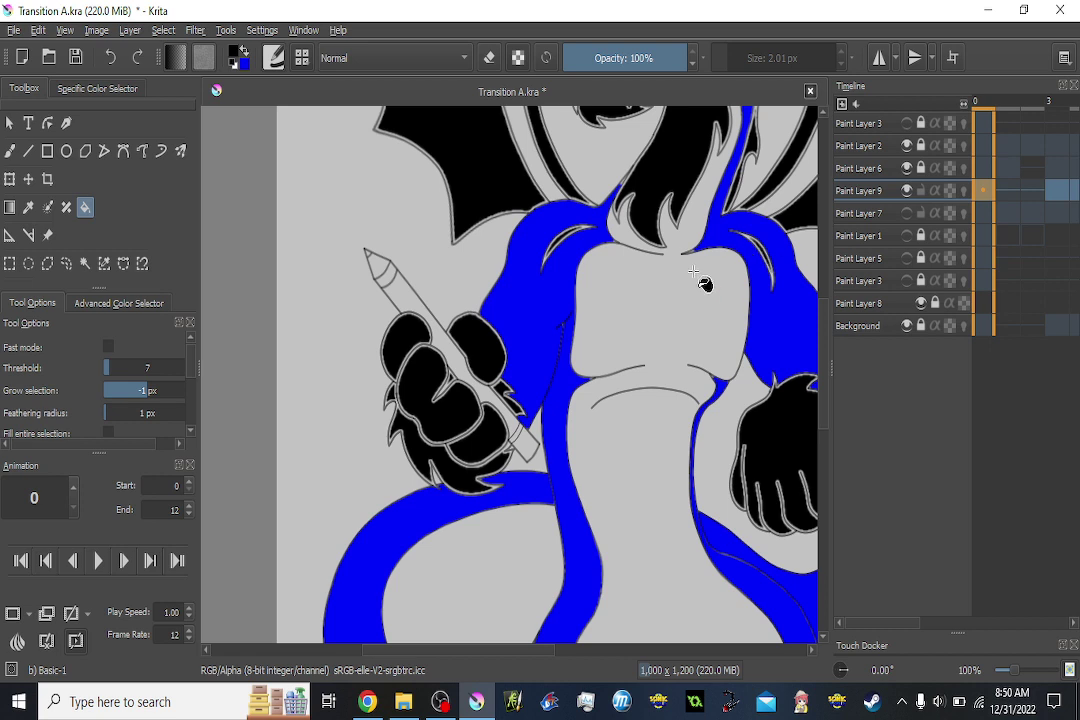
{"action": "left_click", "coordinate": [907, 214]}
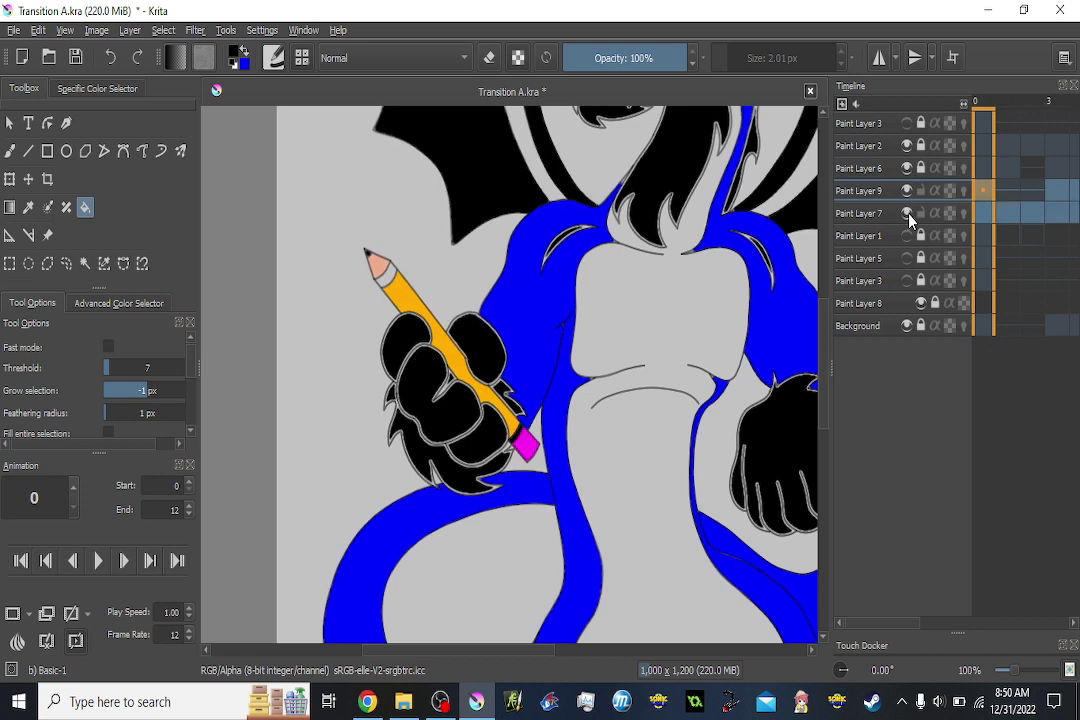
{"action": "left_click", "coordinate": [408, 299], "text": "ctrl"}
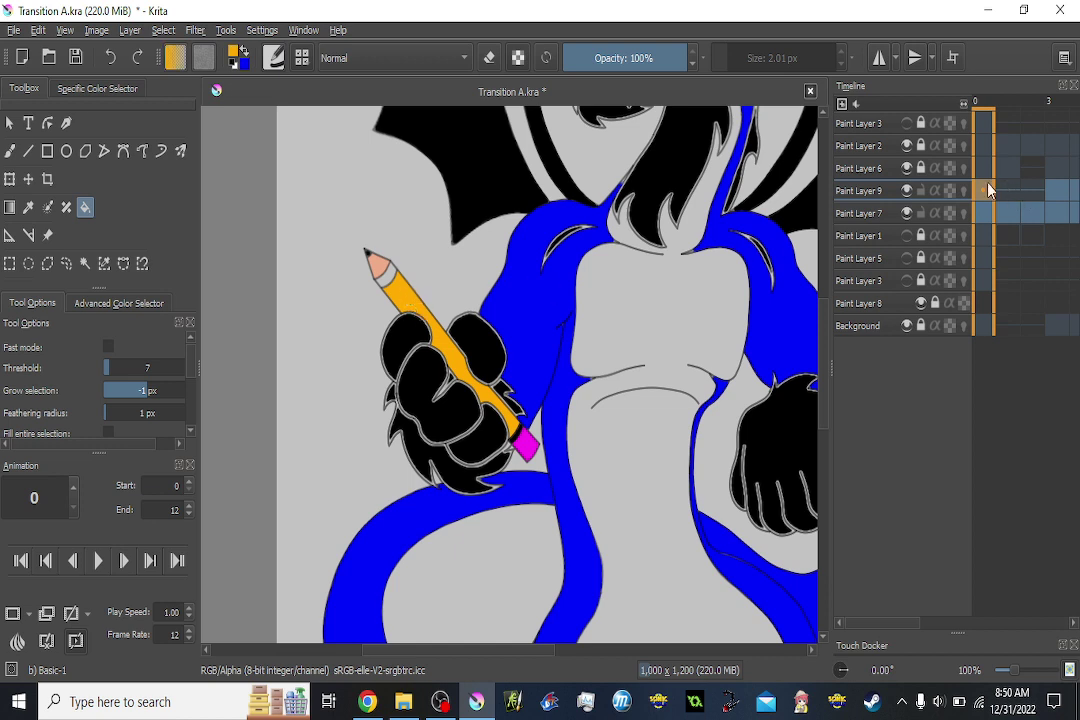
{"action": "left_click", "coordinate": [907, 213]}
{"action": "left_click", "coordinate": [907, 190]}
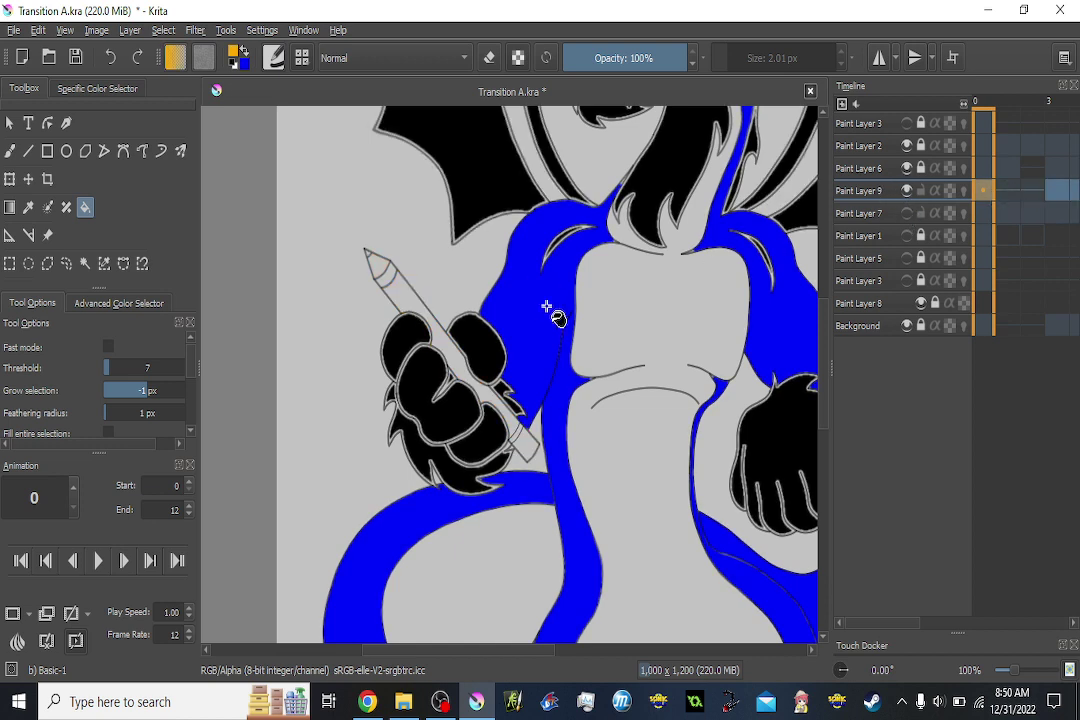
Set the fill's grow selection to 1 px and fill the pencil's body with orange on frame 0.
{"action": "scroll", "coordinate": [440, 345], "scroll_direction": "up", "scroll_amount": 1}
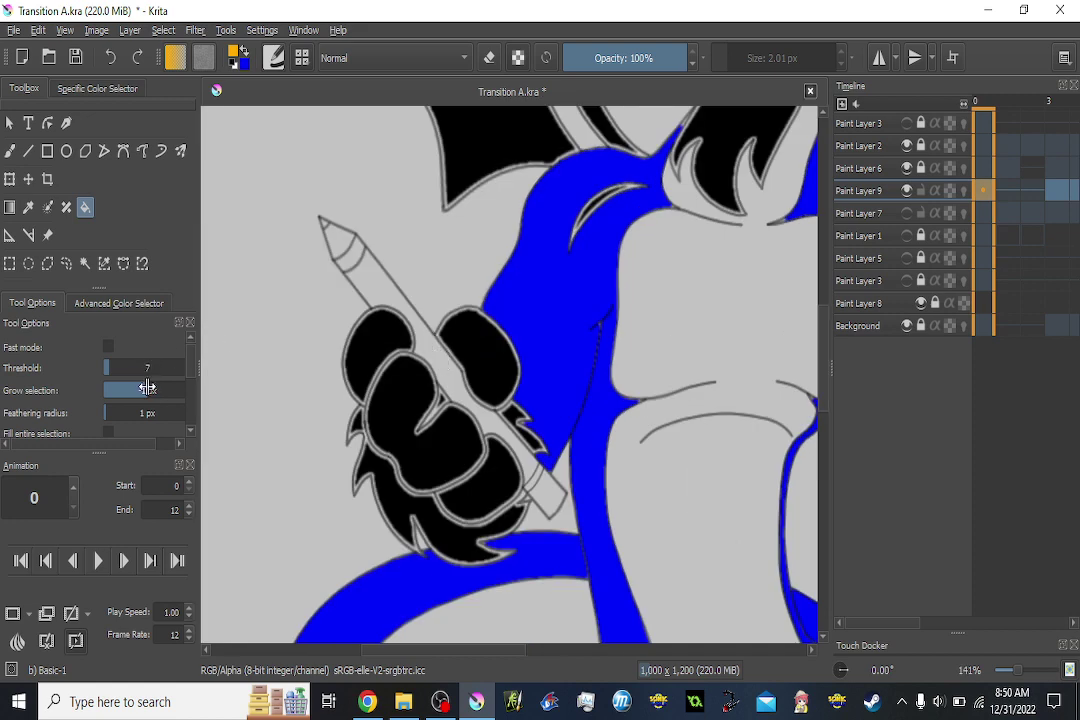
{"action": "left_click", "coordinate": [430, 347]}
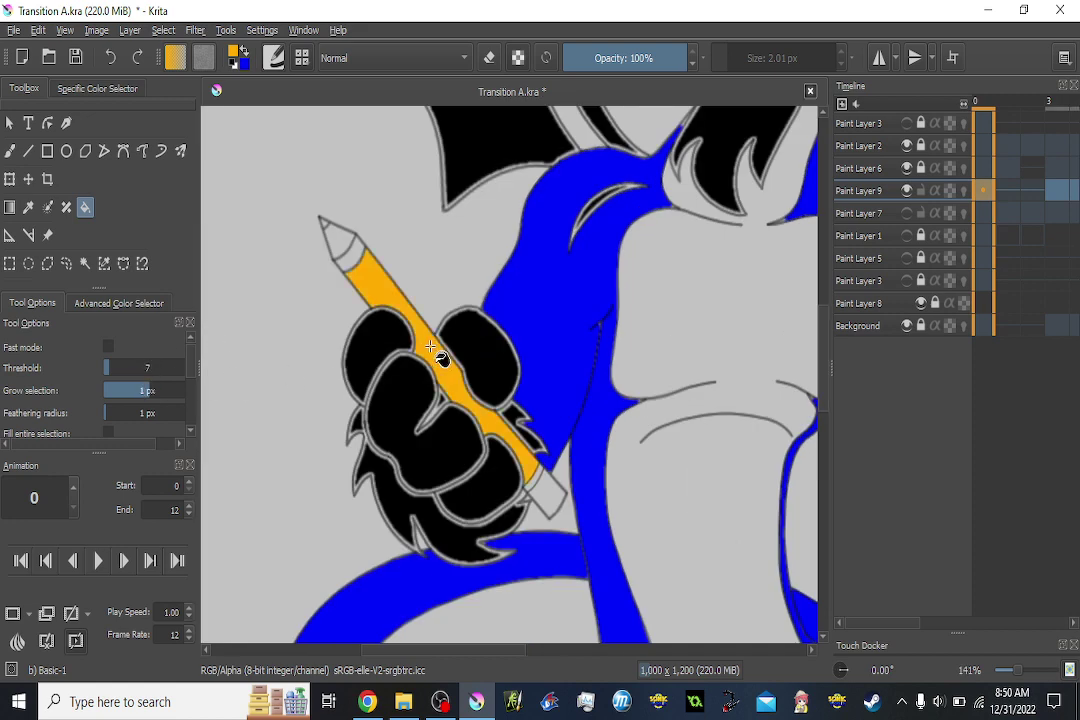
{"action": "key", "text": "Right"}
{"action": "key", "text": "Right"}
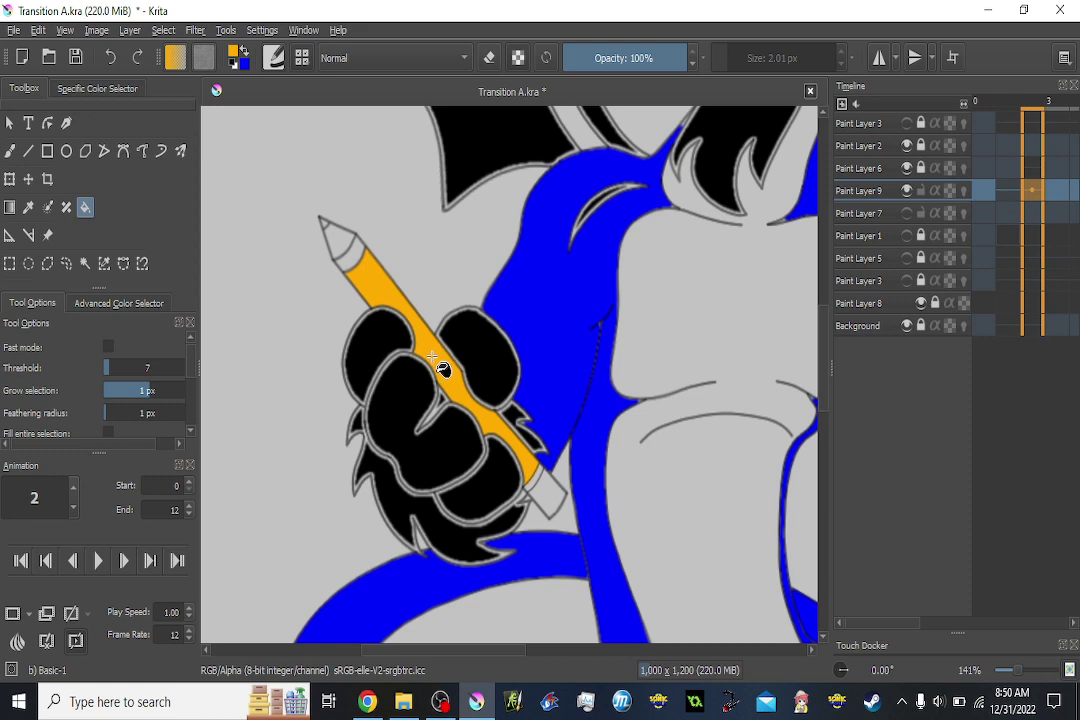
Fill the pencil's body with orange on frames 3, 4 and 5.
{"action": "key", "text": "Right"}
{"action": "left_click", "coordinate": [442, 369]}
{"action": "key", "text": "Right"}
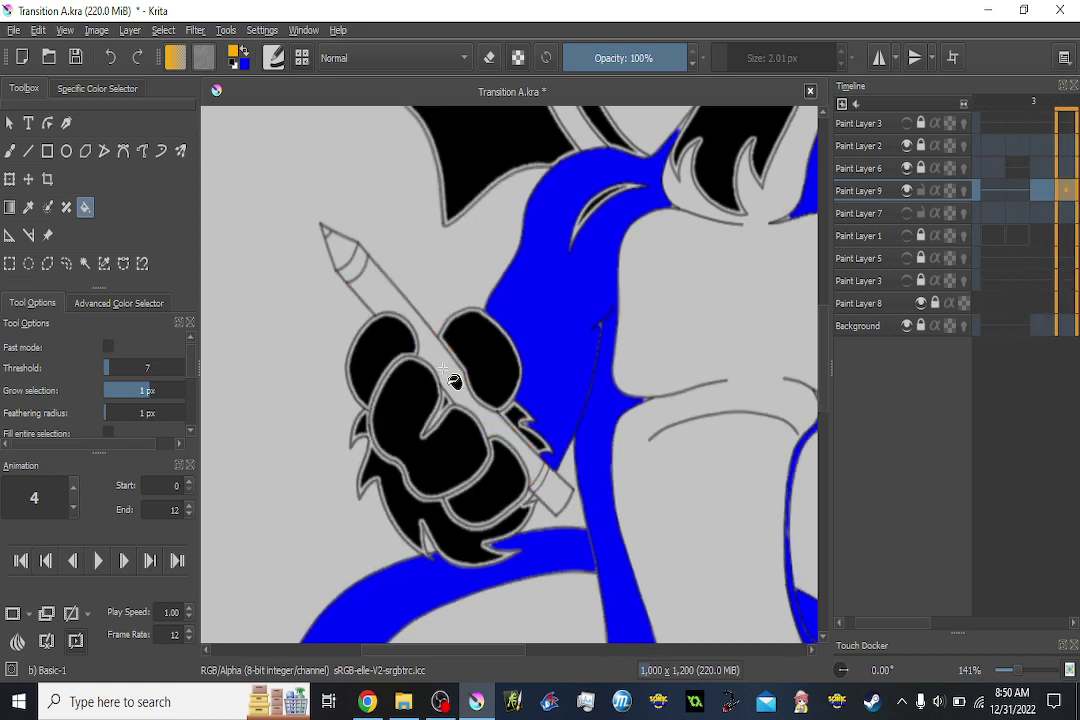
{"action": "left_click", "coordinate": [449, 377]}
{"action": "key", "text": "Right"}
{"action": "left_click", "coordinate": [453, 366]}
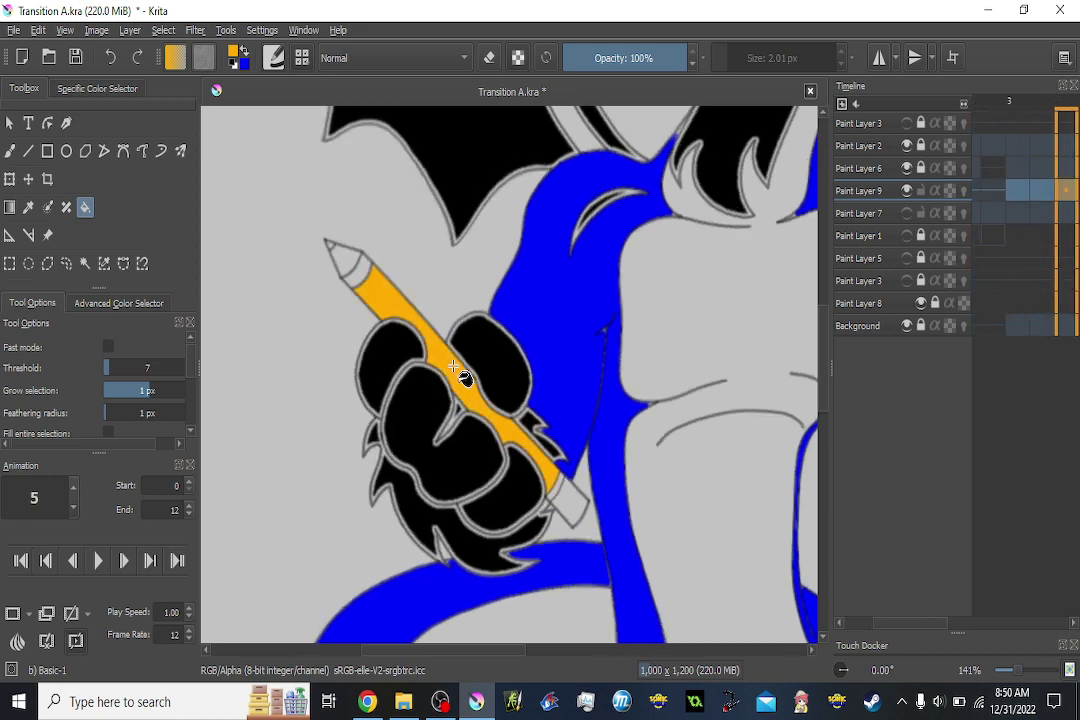
Examine the pencil end beside the crossed arms from frame 6 onward for parts that need colour.
{"action": "key", "text": "Right"}
{"action": "left_click_drag", "start_coordinate": [600, 416], "coordinate": [374, 275]}
{"action": "left_click_drag", "start_coordinate": [532, 304], "coordinate": [478, 282]}
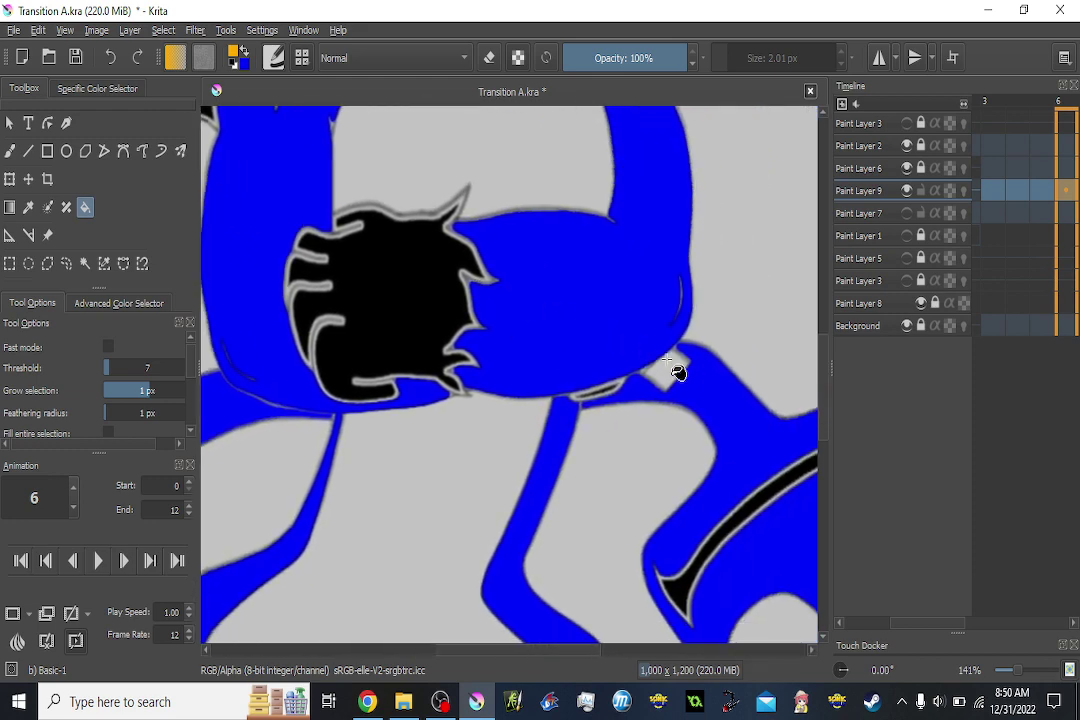
{"action": "key", "text": "Right"}
{"action": "key", "text": "Right"}
{"action": "key", "text": "Right"}
{"action": "key", "text": "Right"}
{"action": "key", "text": "Right"}
{"action": "key", "text": "Left"}
{"action": "key", "text": "Left"}
{"action": "key", "text": "Left"}
{"action": "key", "text": "Left"}
{"action": "key", "text": "Left"}
{"action": "key", "text": "Left"}
{"action": "key", "text": "Left"}
{"action": "key", "text": "Left"}
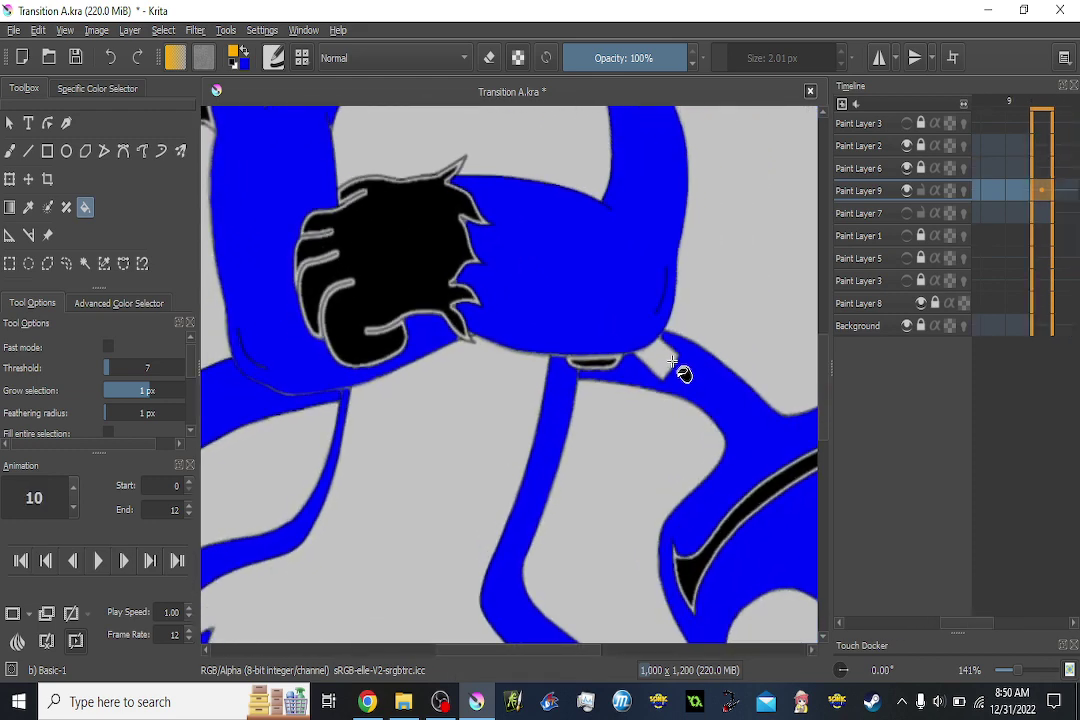
Show Paint Layer 7 on frame 0, sample the salmon of the pencil's sharpened wood, and hide that layer again.
{"action": "key", "text": "Left"}
{"action": "key", "text": "Left"}
{"action": "key", "text": "Left"}
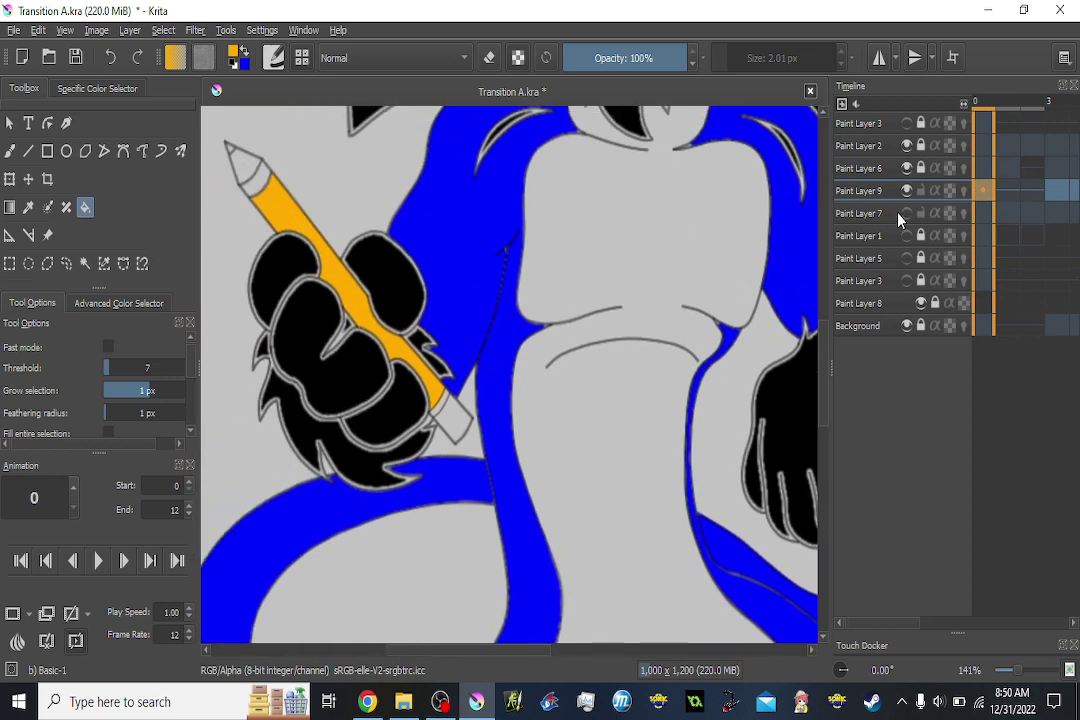
{"action": "left_click", "coordinate": [906, 213]}
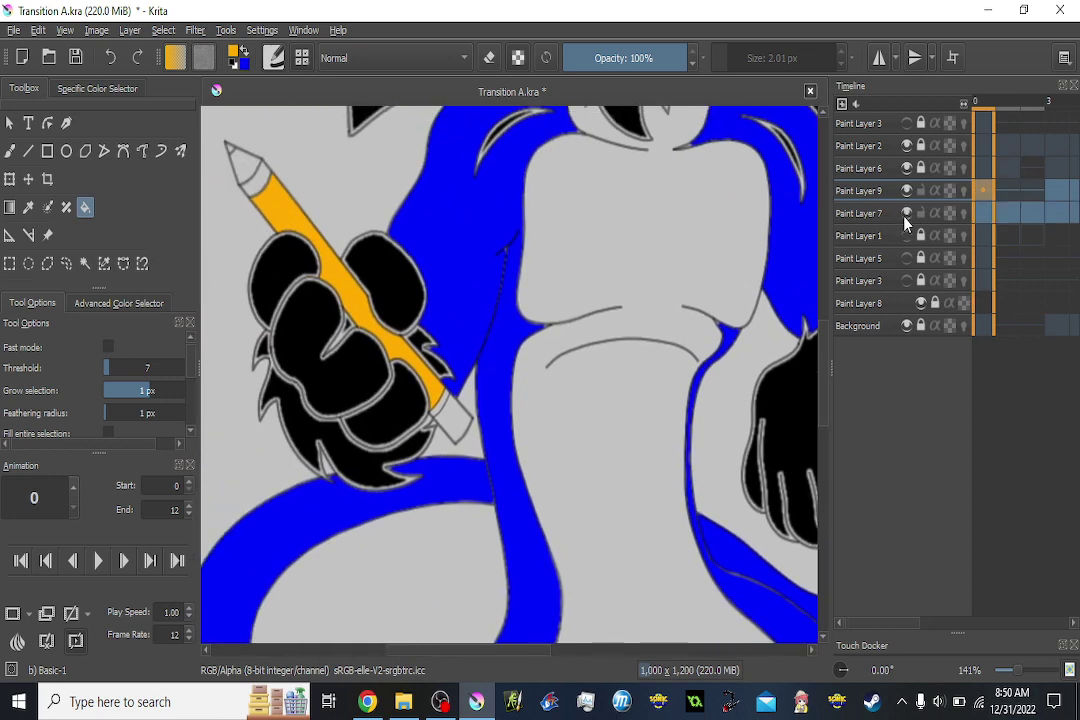
{"action": "left_click", "coordinate": [240, 158], "text": "ctrl"}
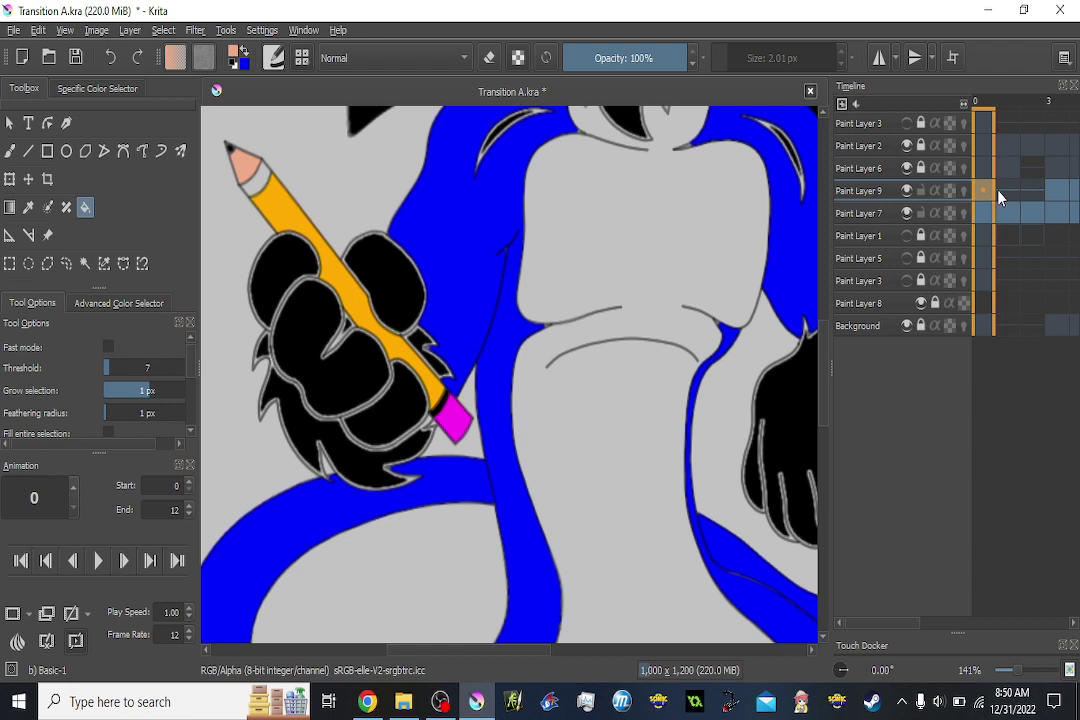
{"action": "key", "text": "Right"}
{"action": "key", "text": "Right"}
{"action": "key", "text": "Right"}
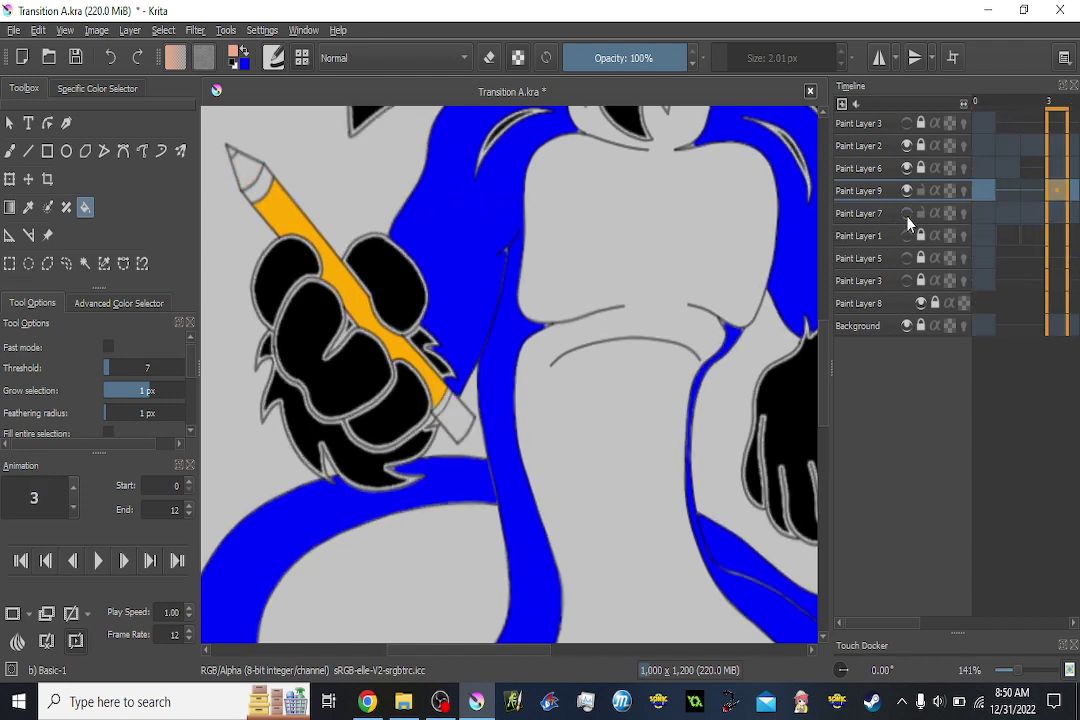
{"action": "key", "text": "Left"}
{"action": "key", "text": "Left"}
{"action": "key", "text": "Left"}
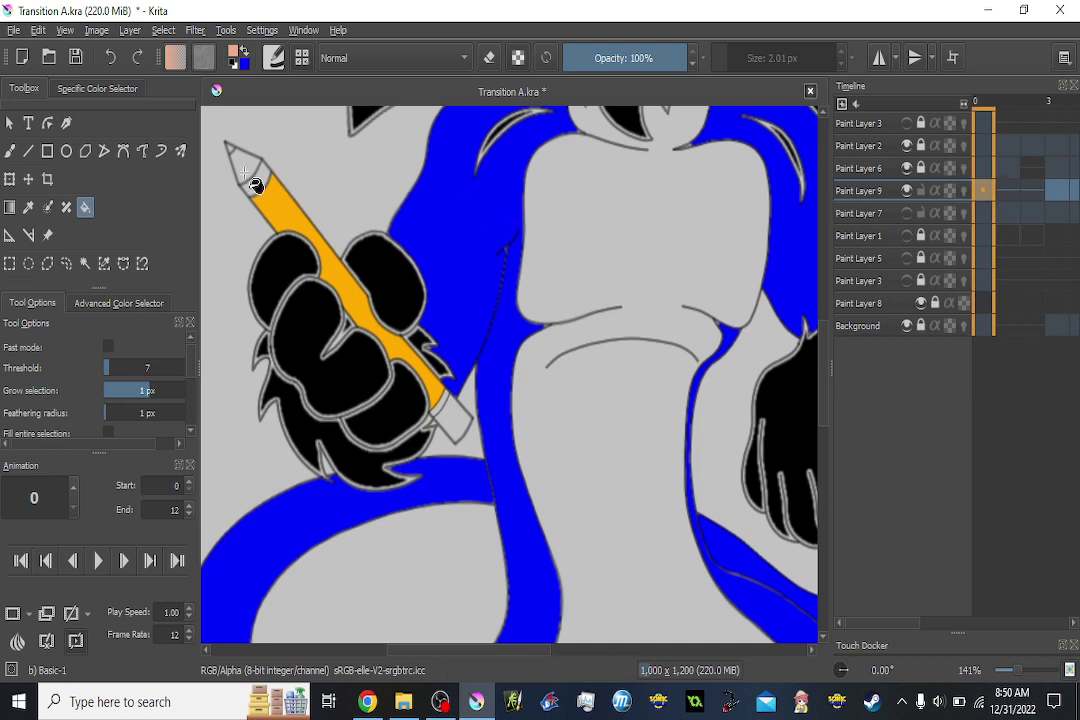
Fill the pencil's sharpened wood with salmon on frames 0, 3, 4 and 5.
{"action": "key", "text": "Right"}
{"action": "key", "text": "Right"}
{"action": "key", "text": "Right"}
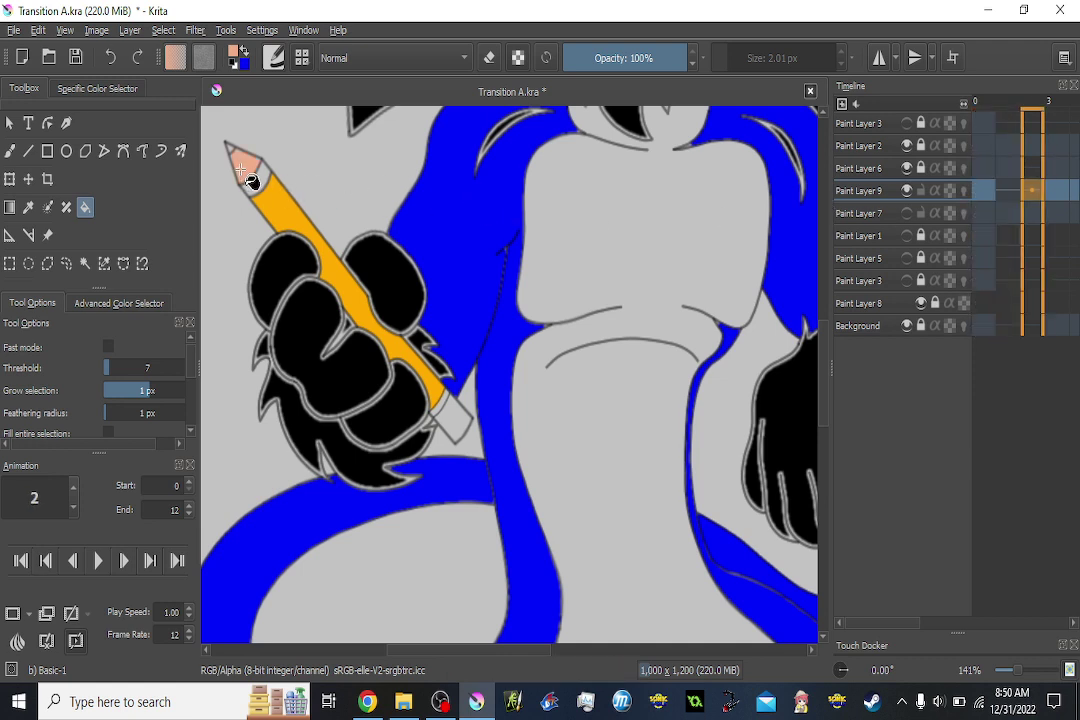
{"action": "key", "text": "Right"}
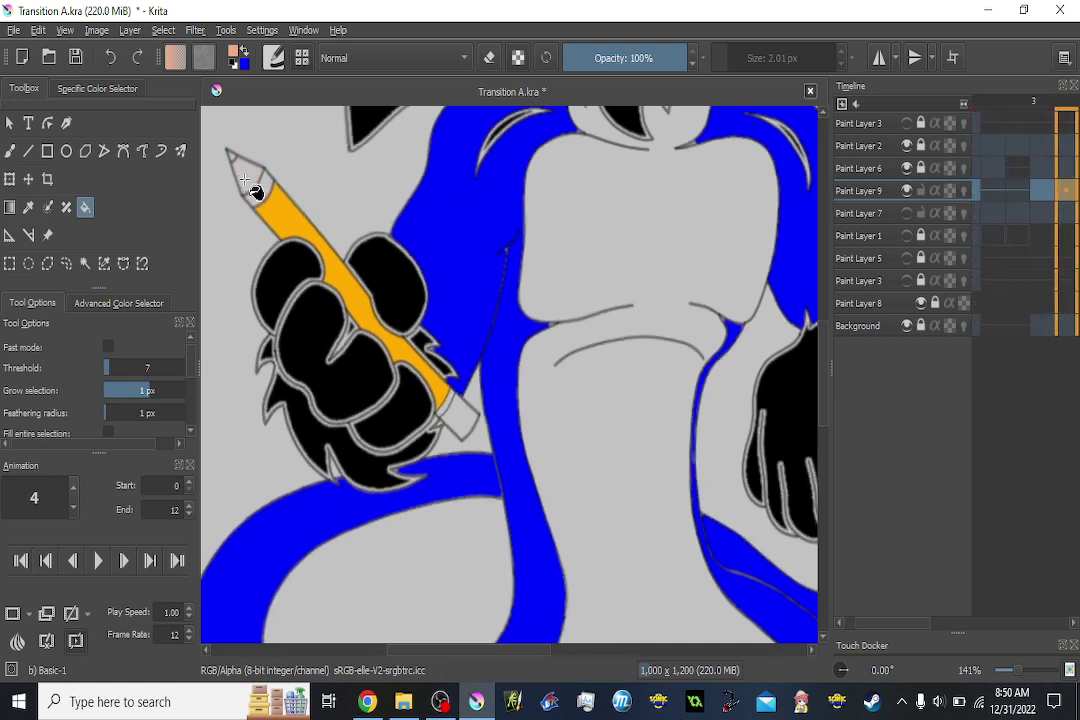
{"action": "key", "text": "Right"}
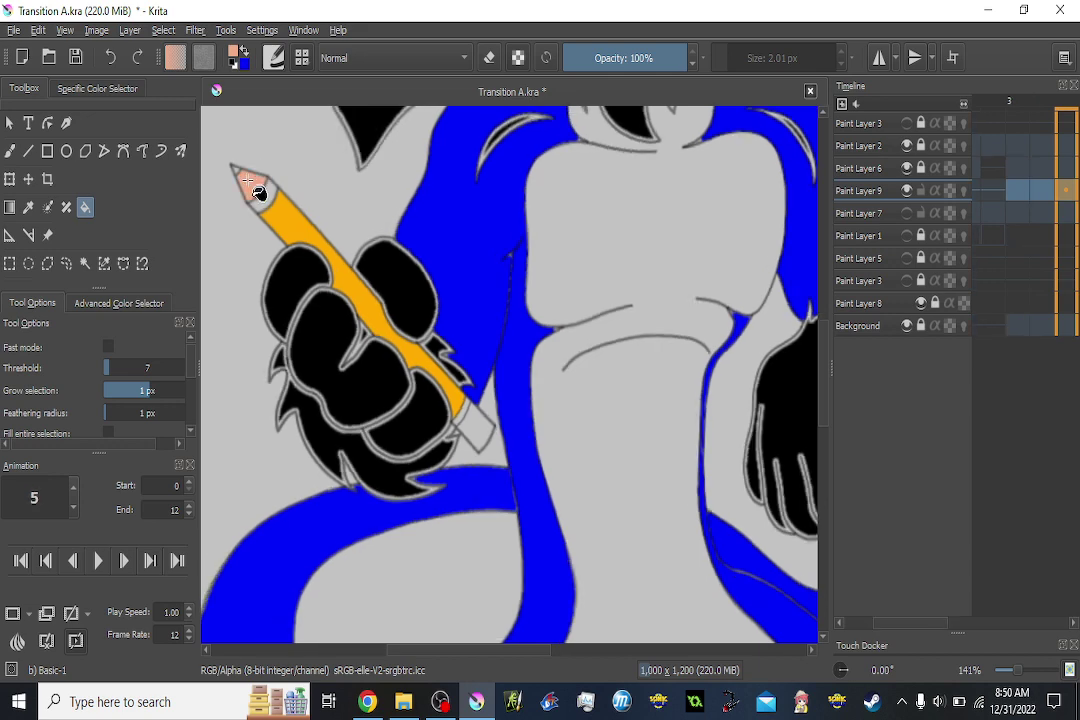
Look through the frames from 6 onward for further pencil parts that need the salmon colour.
{"action": "key", "text": "Right"}
{"action": "key", "text": "Right"}
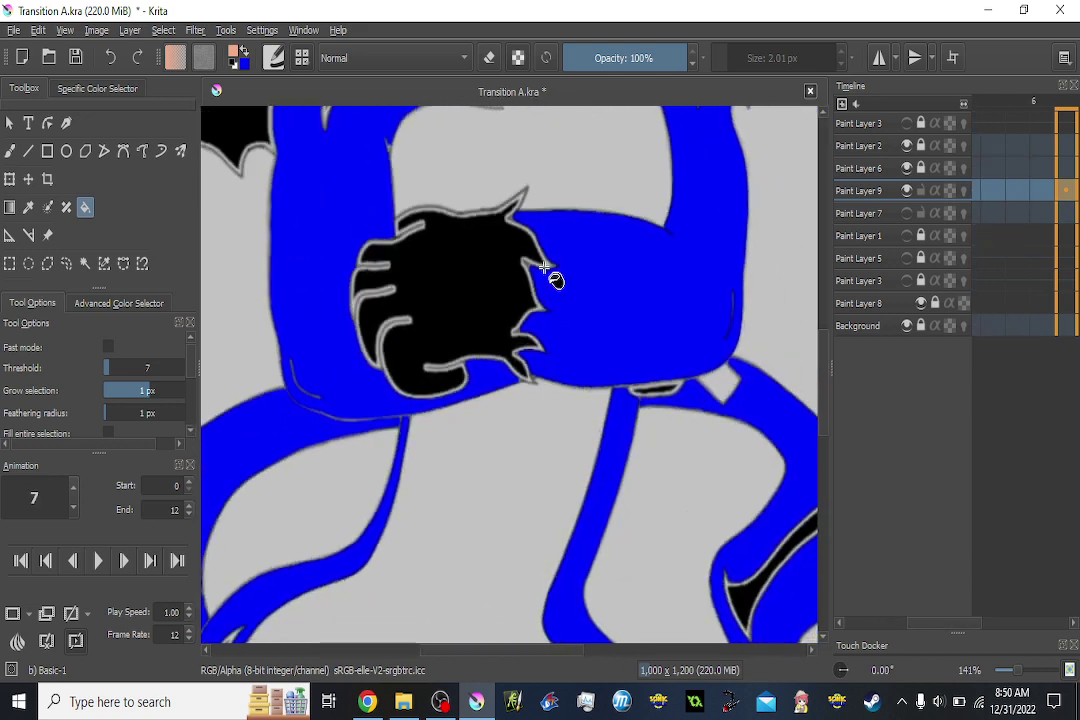
{"action": "key", "text": "Right"}
{"action": "key", "text": "Right"}
{"action": "key", "text": "Right"}
{"action": "key", "text": "Left"}
{"action": "key", "text": "Left"}
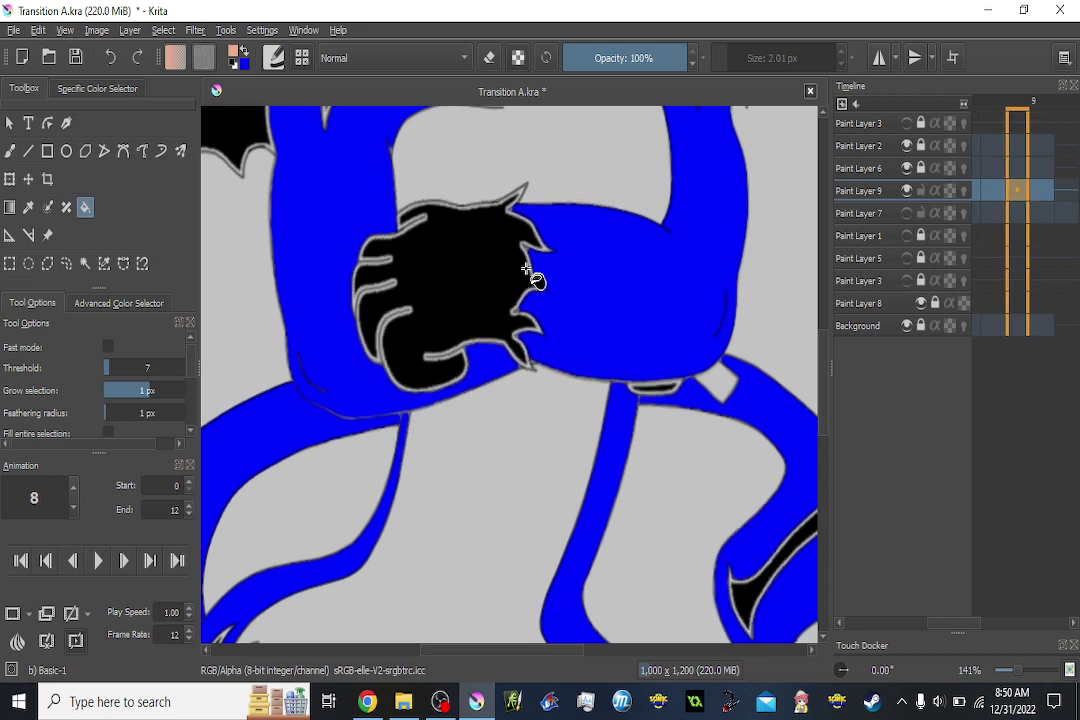
{"action": "key", "text": "Left"}
{"action": "key", "text": "Left"}
{"action": "key", "text": "Left"}
{"action": "key", "text": "Left"}
{"action": "key", "text": "Left"}
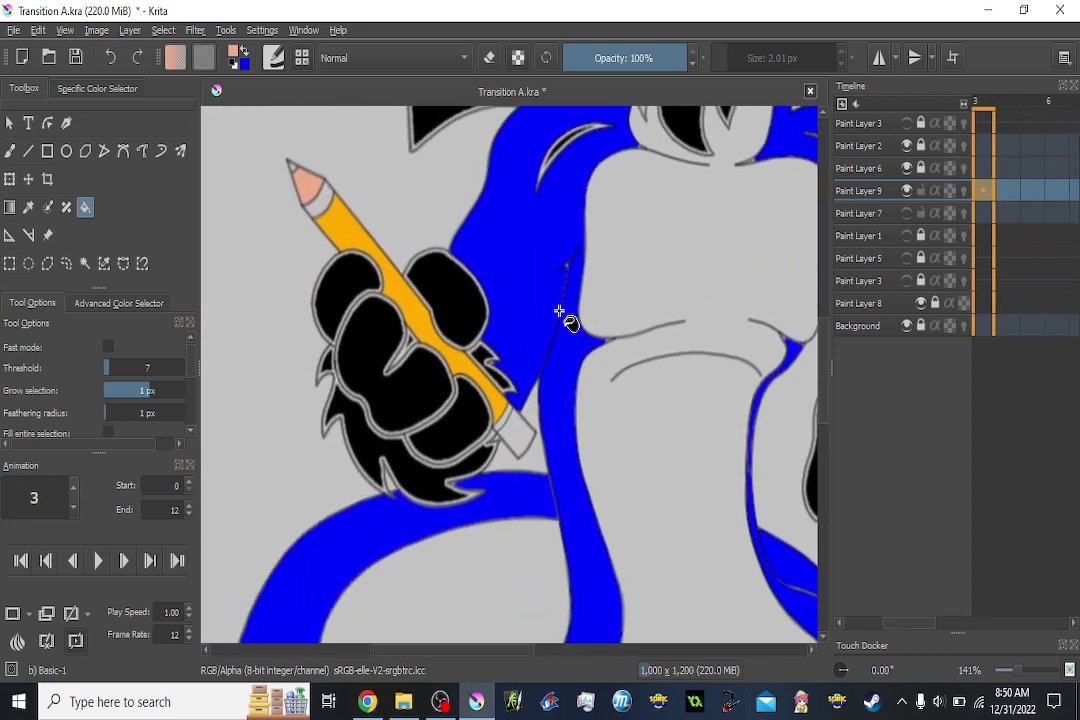
Show Paint Layer 7 on frame 0, sample the magenta of the pencil's eraser, and hide that layer again.
{"action": "key", "text": "Left"}
{"action": "key", "text": "Left"}
{"action": "key", "text": "Left"}
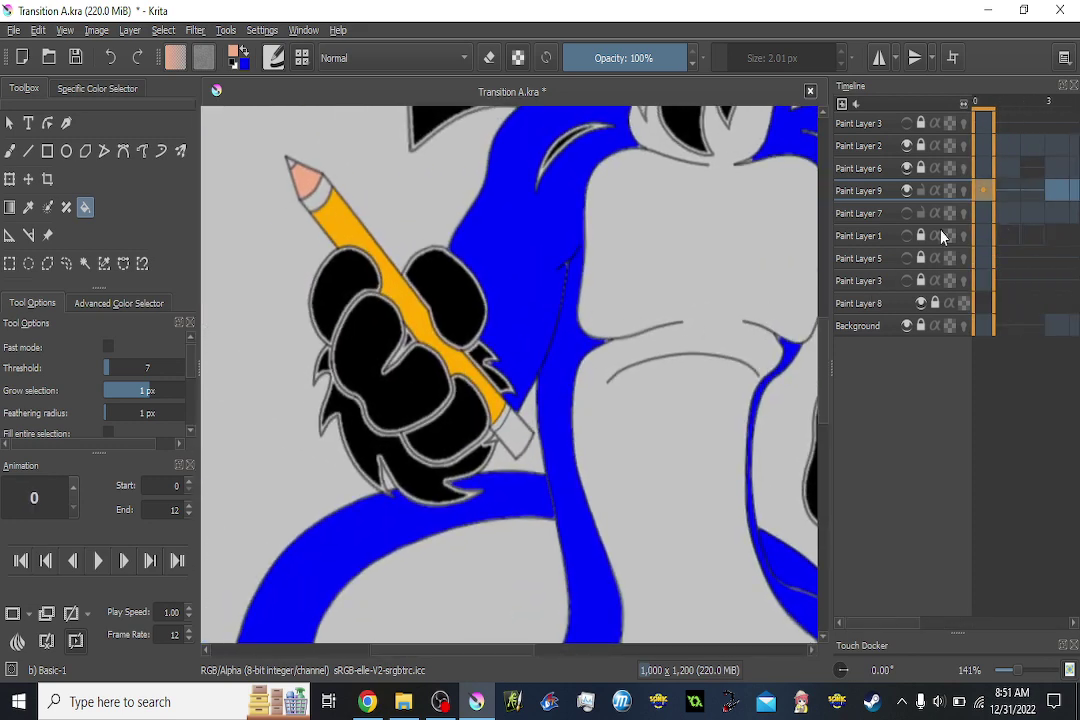
{"action": "key", "text": "Right"}
{"action": "key", "text": "Right"}
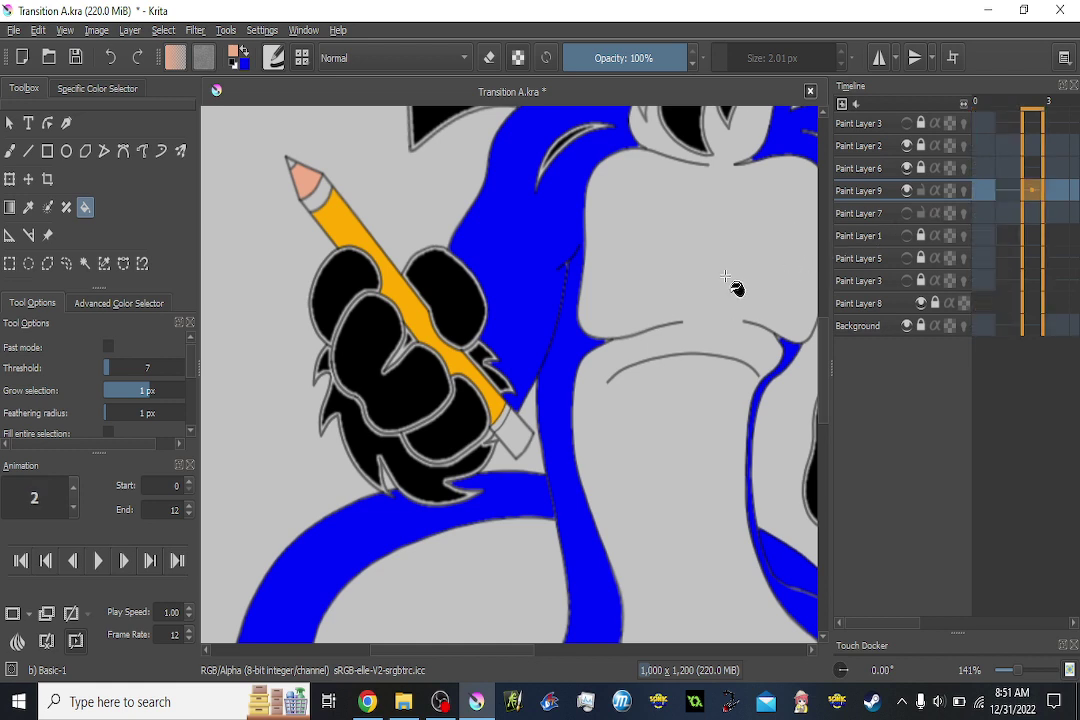
{"action": "key", "text": "Left"}
{"action": "key", "text": "Left"}
{"action": "left_click", "coordinate": [513, 433]}
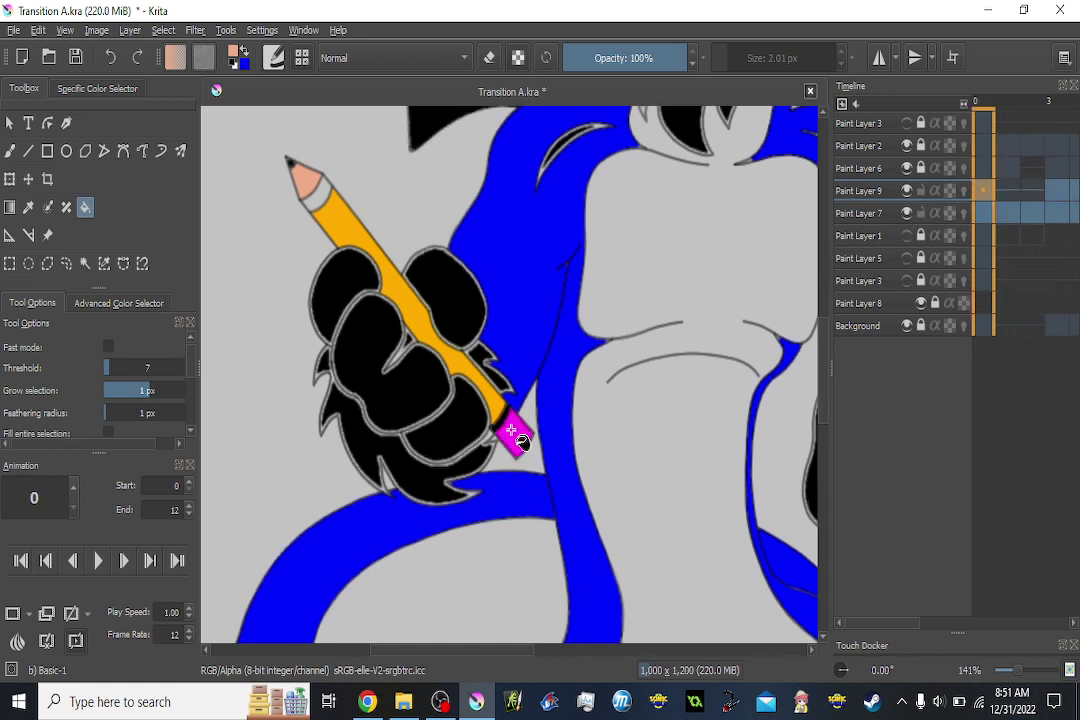
{"action": "left_click", "coordinate": [533, 433], "text": "ctrl"}
{"action": "key", "text": "Right"}
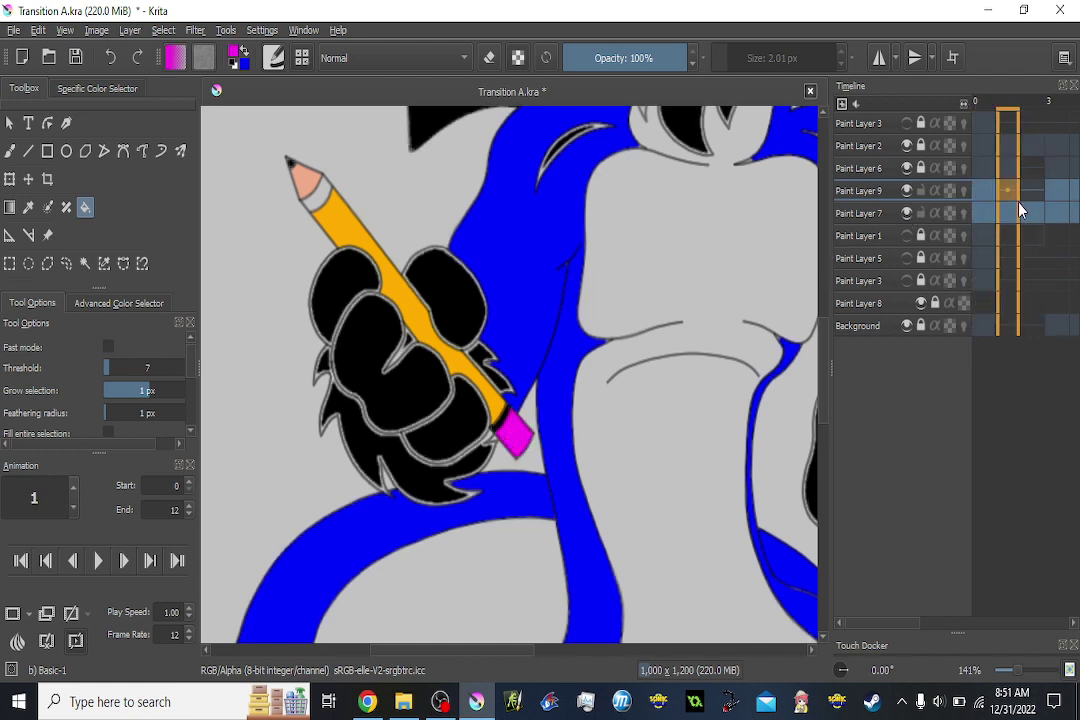
{"action": "key", "text": "Left"}
{"action": "left_click", "coordinate": [907, 213]}
{"action": "key", "text": "ctrl+z"}
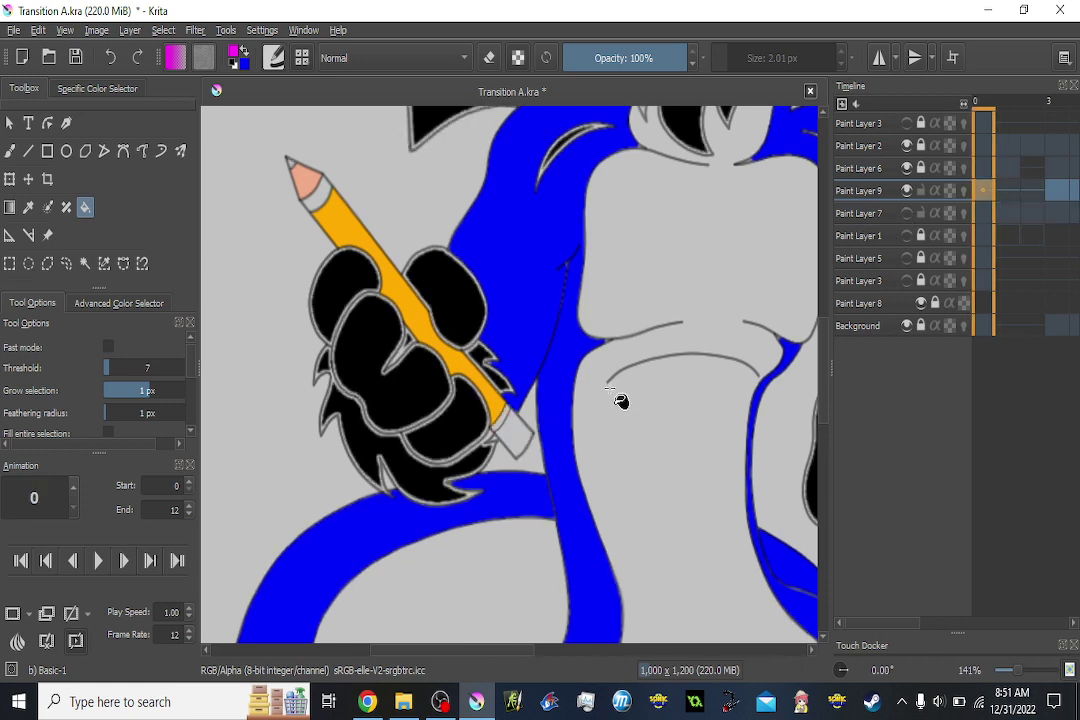
Fill the pencil's eraser with magenta on frames 0, 3, 4 and 5.
{"action": "left_click", "coordinate": [511, 432]}
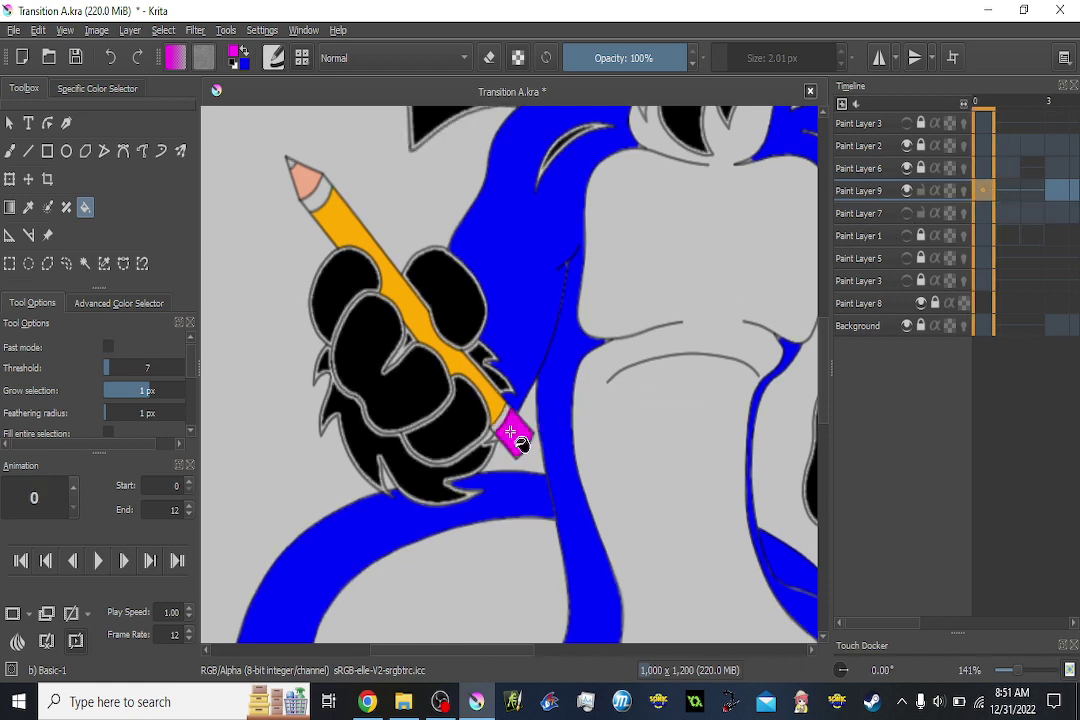
{"action": "key", "text": "Right"}
{"action": "key", "text": "Right"}
{"action": "key", "text": "Right"}
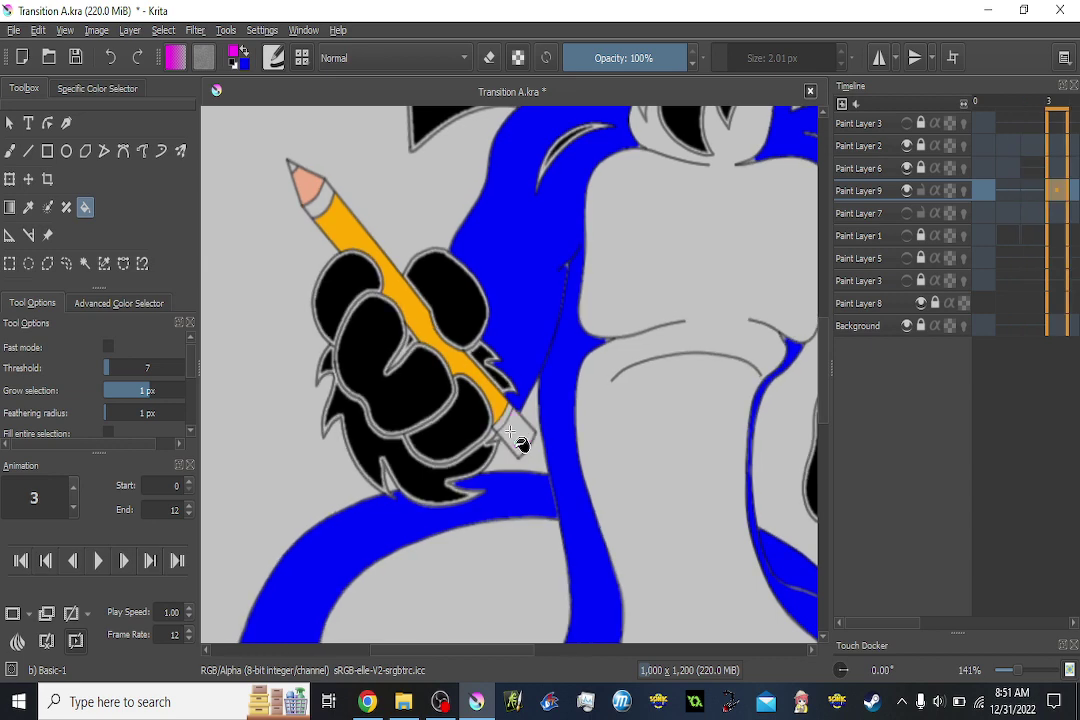
{"action": "key", "text": "Right"}
{"action": "key", "text": "Right"}
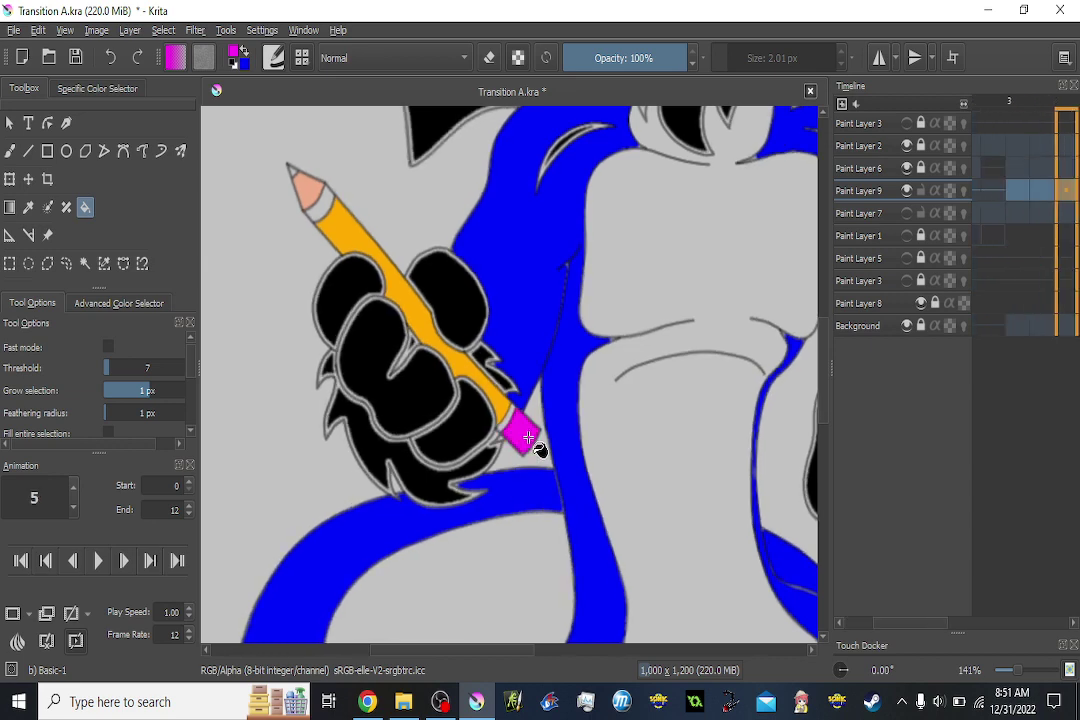
Fill the eraser end sticking out beside the crossed arms with magenta on frames 6 to 10.
{"action": "key", "text": "Right"}
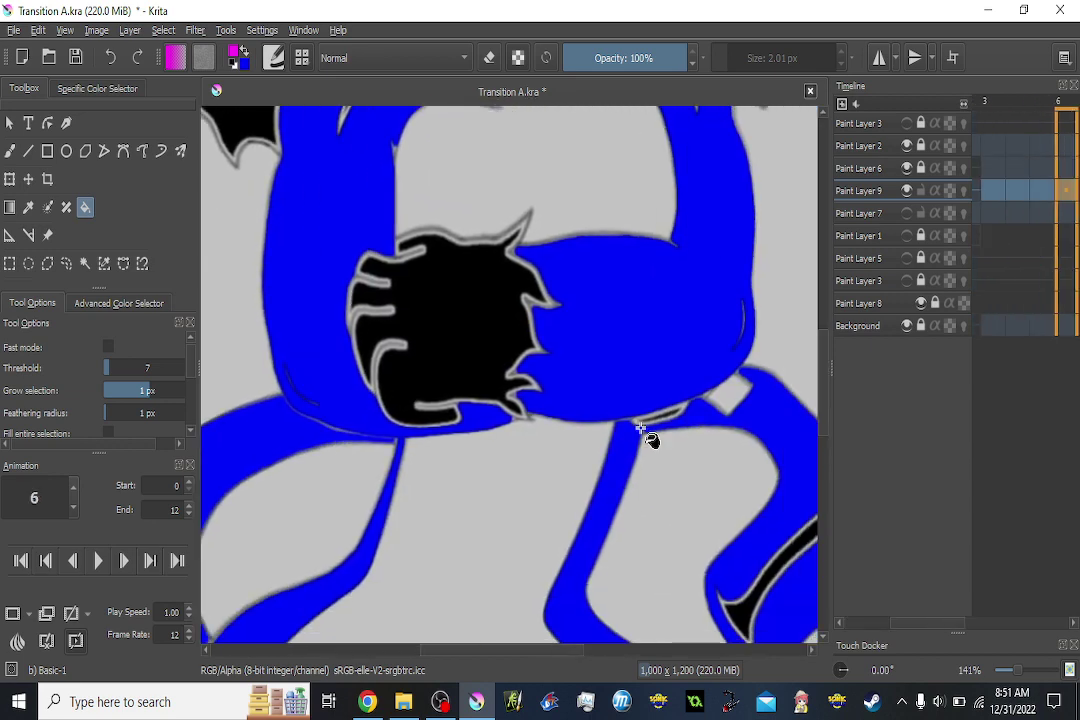
{"action": "key", "text": "Right"}
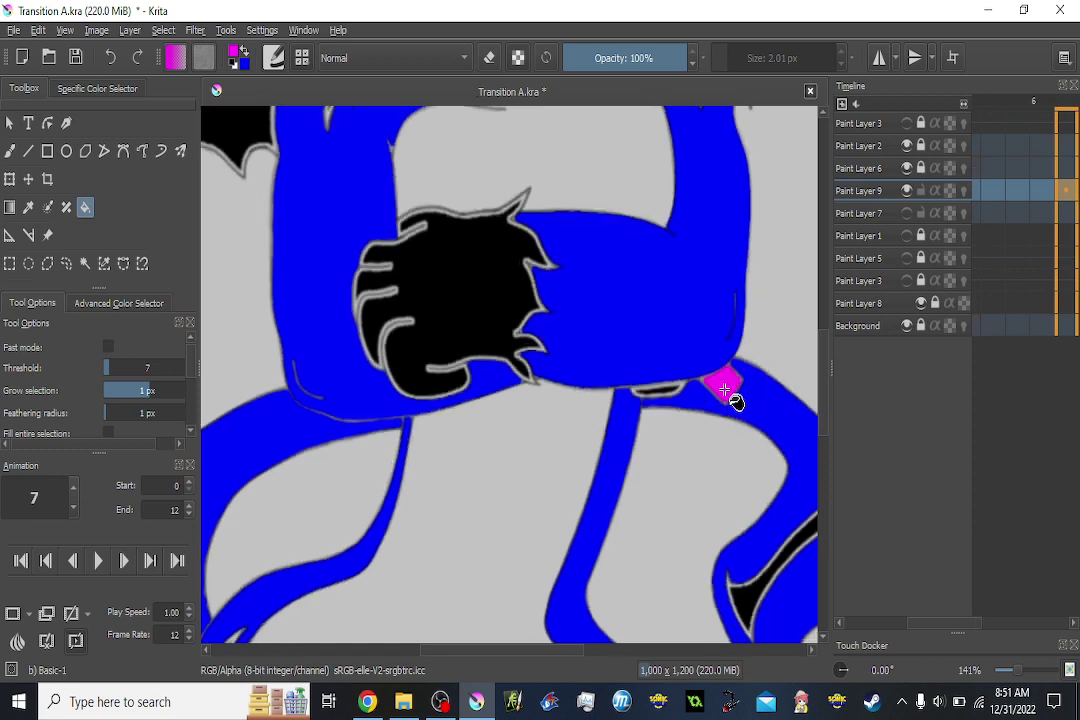
{"action": "key", "text": "Right"}
{"action": "key", "text": "Right"}
{"action": "left_click", "coordinate": [716, 384]}
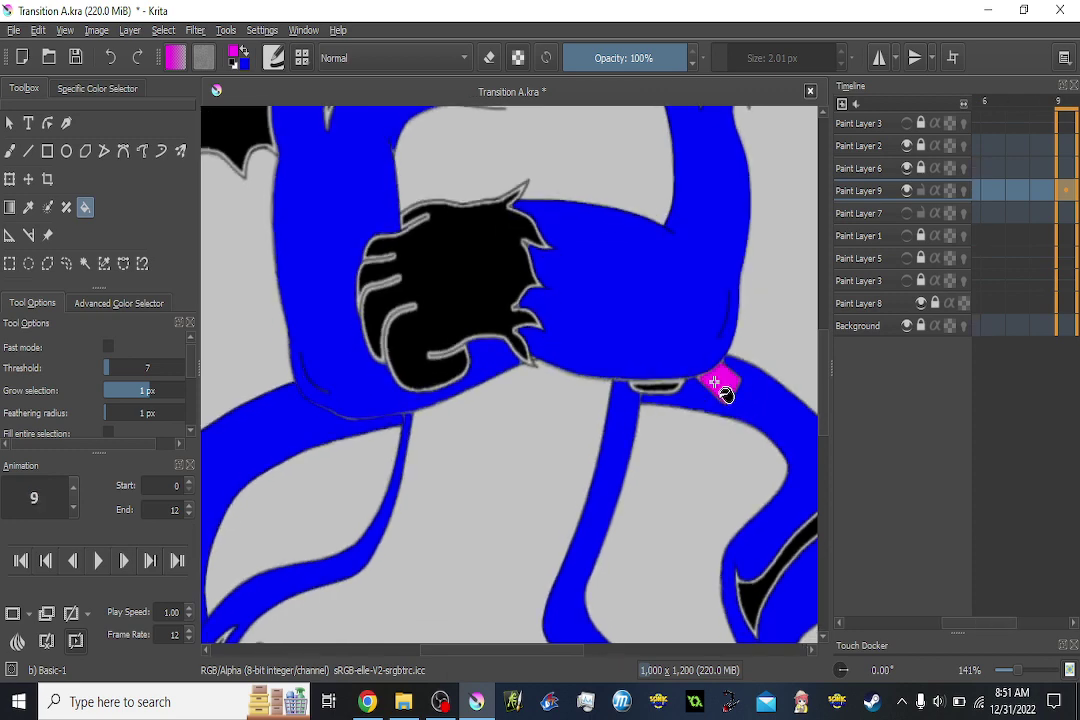
{"action": "key", "text": "Right"}
{"action": "key", "text": "Left"}
{"action": "key", "text": "Left"}
{"action": "left_click", "coordinate": [720, 384]}
Reset the foreground colour to black and fill the narrow band next to the pencil's eraser on frame 0.
{"action": "key", "text": "Left"}
{"action": "key", "text": "Left"}
{"action": "key", "text": "Left"}
{"action": "key", "text": "Left"}
{"action": "key", "text": "Left"}
{"action": "key", "text": "Left"}
{"action": "key", "text": "Left"}
{"action": "key", "text": "Left"}
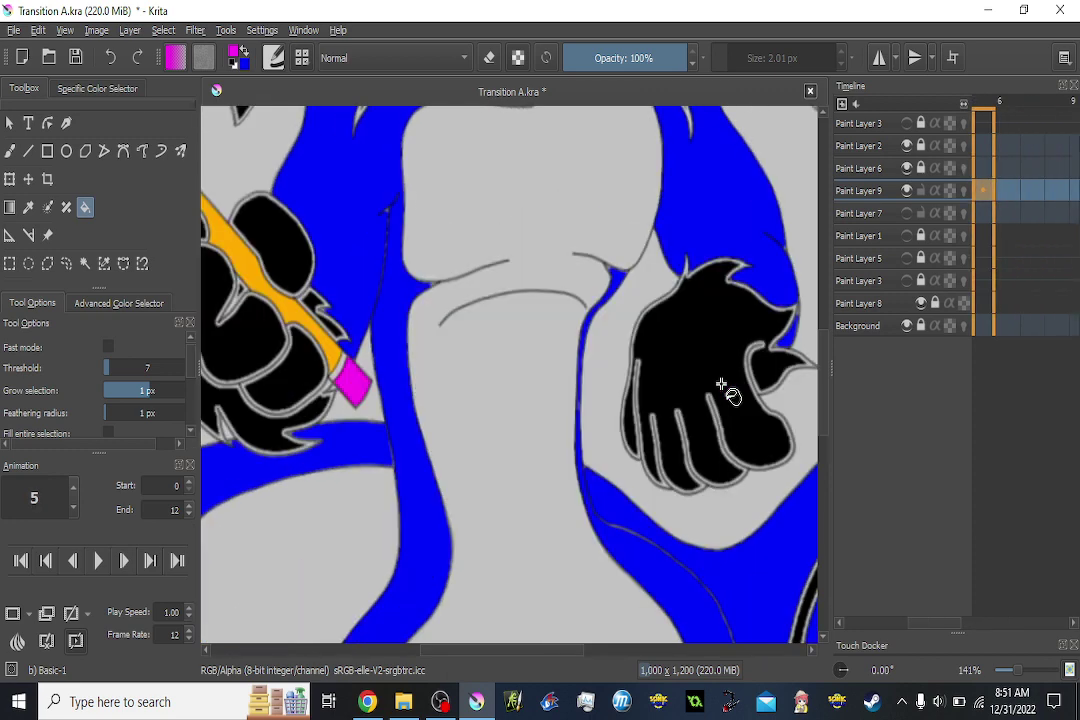
{"action": "left_click", "coordinate": [230, 62]}
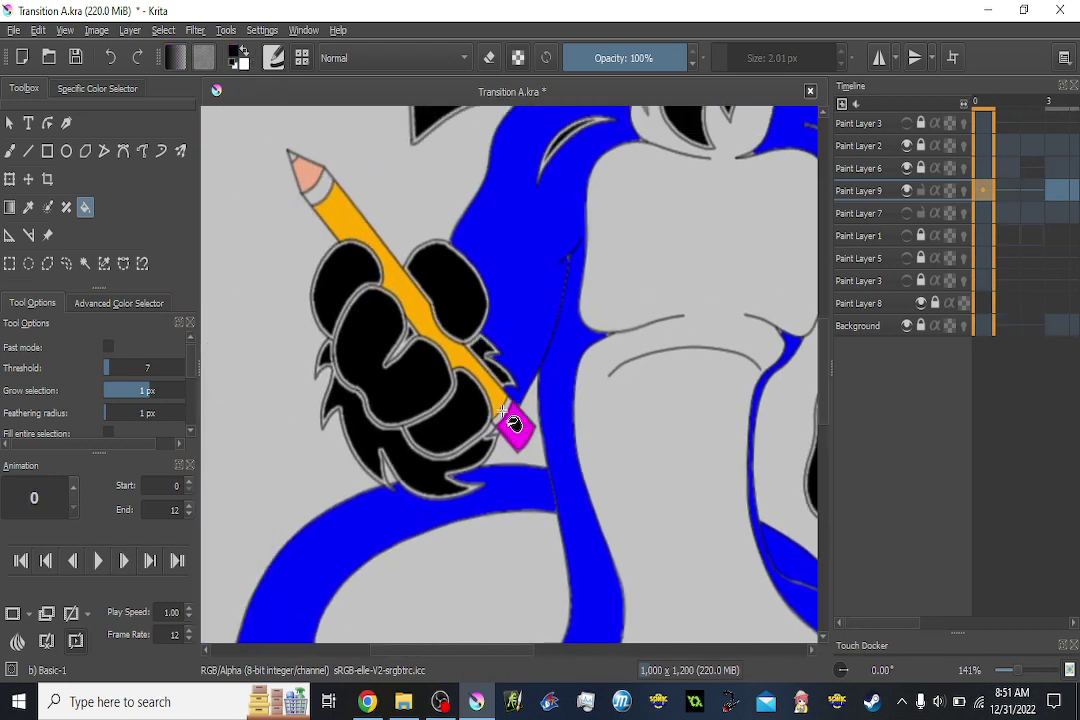
{"action": "key", "text": "Right"}
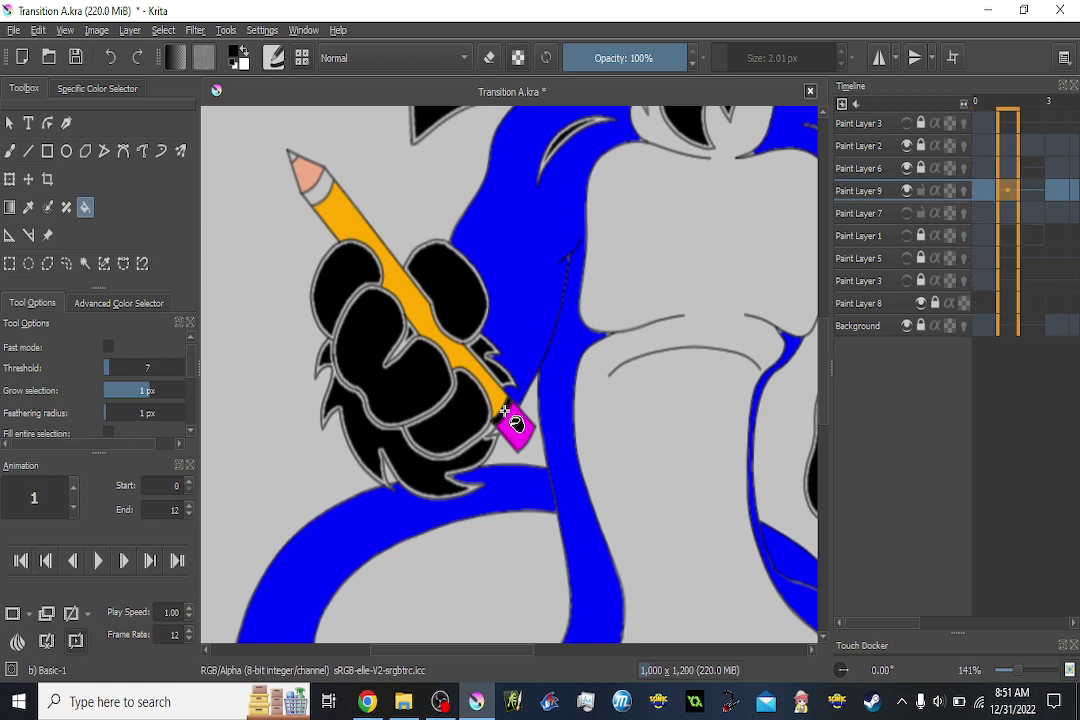
Fill the band next to the pencil's eraser with black on frames 3, 4 and 5.
{"action": "key", "text": "Right"}
{"action": "key", "text": "Right"}
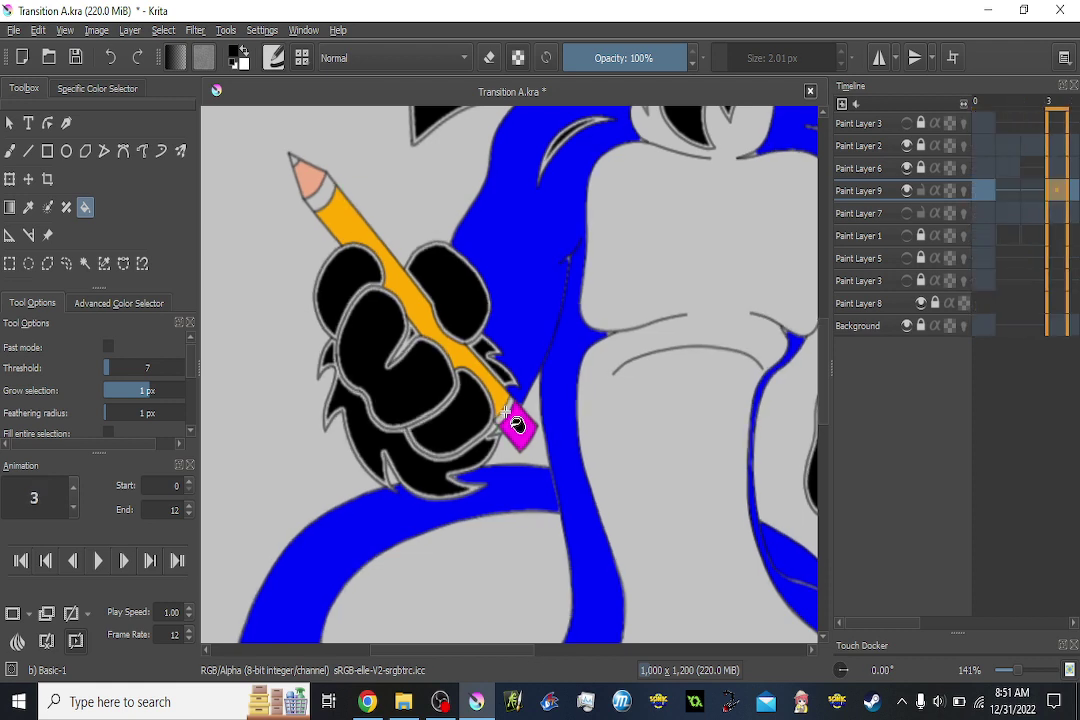
{"action": "key", "text": "Right"}
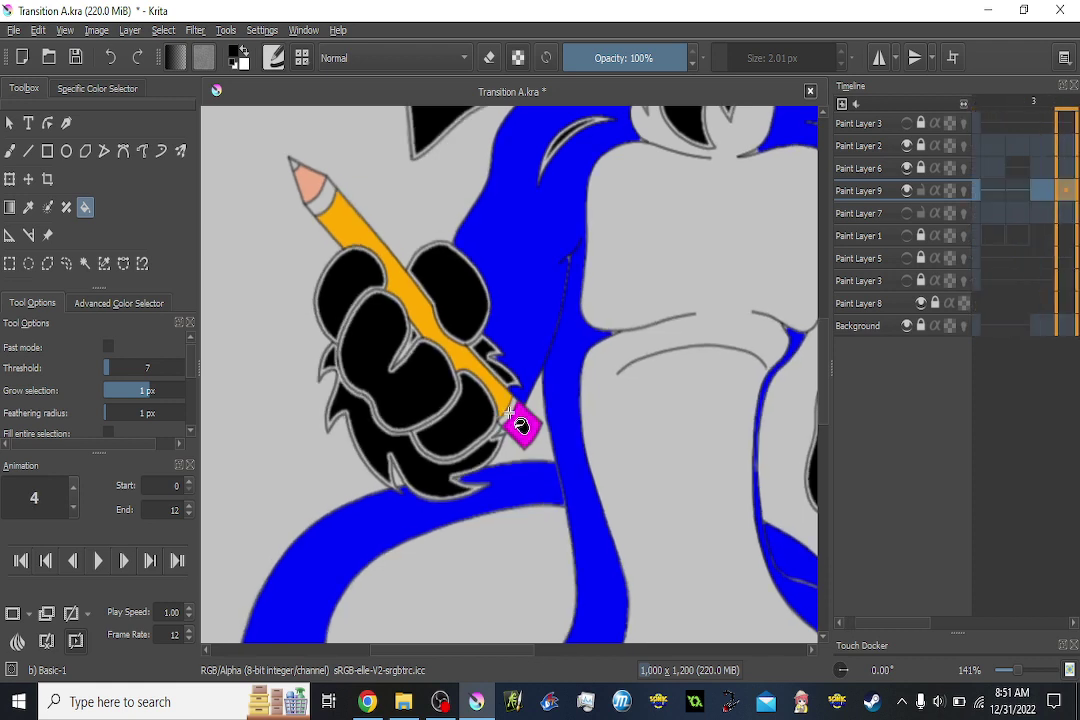
{"action": "key", "text": "Right"}
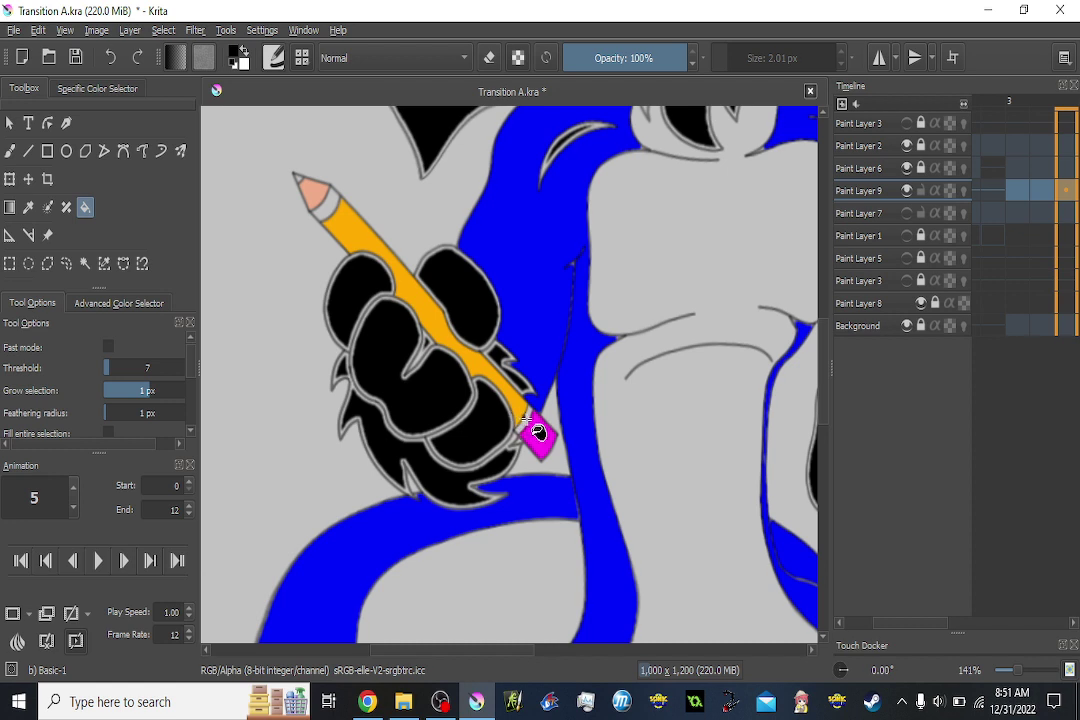
Examine the eraser end beside the crossed arms up close on frames 6 to 10 for a band that needs black.
{"action": "key", "text": "Right"}
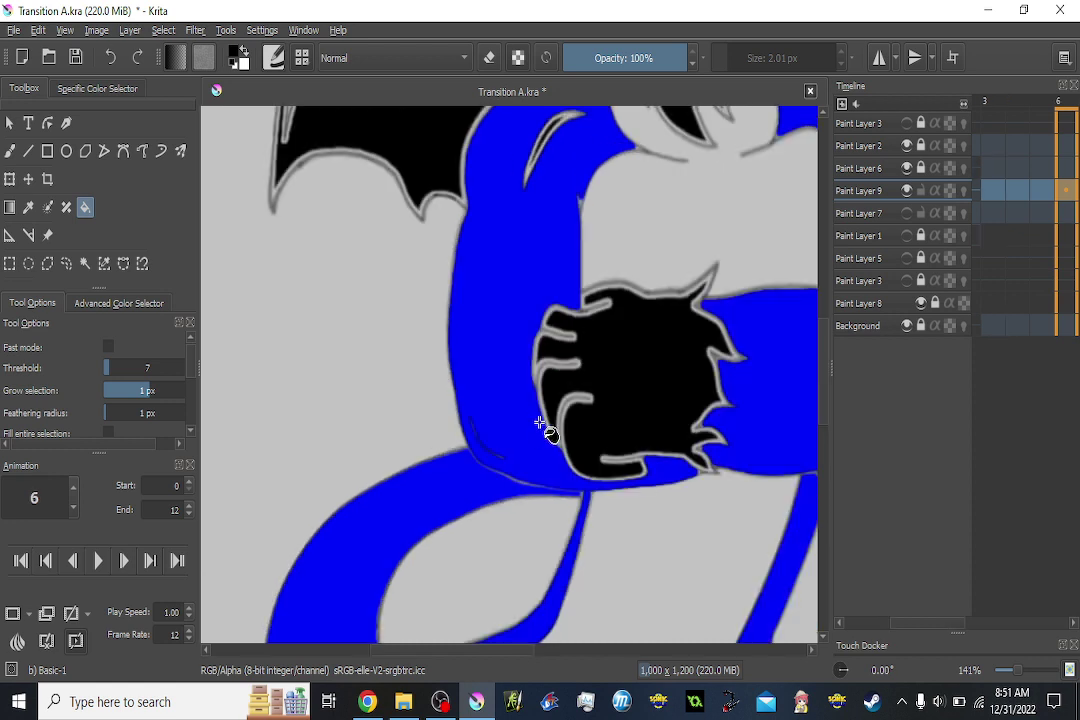
{"action": "left_click_drag", "start_coordinate": [521, 390], "coordinate": [363, 329]}
{"action": "scroll", "coordinate": [746, 394], "scroll_direction": "up", "scroll_amount": 2}
{"action": "scroll", "coordinate": [718, 398], "scroll_direction": "up", "scroll_amount": 2}
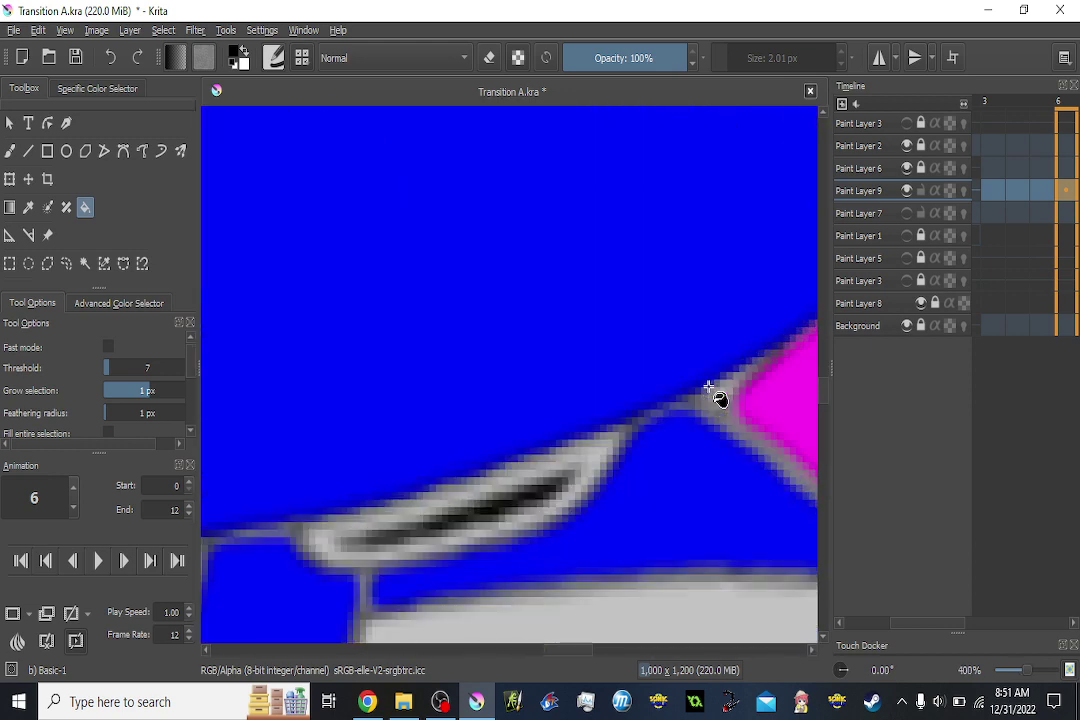
{"action": "scroll", "coordinate": [730, 400], "scroll_direction": "up", "scroll_amount": 2}
{"action": "key", "text": "Right"}
{"action": "left_click_drag", "start_coordinate": [688, 382], "coordinate": [412, 371]}
{"action": "key", "text": "Right"}
{"action": "key", "text": "Right"}
{"action": "key", "text": "Right"}
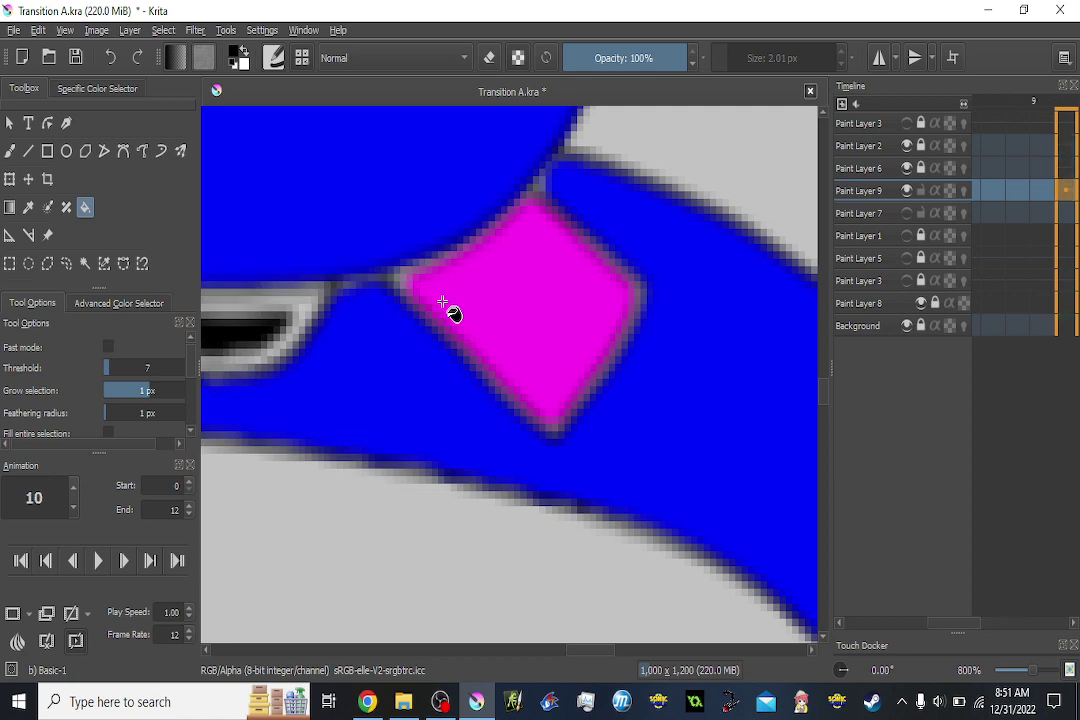
{"action": "key", "text": "Left"}
{"action": "key", "text": "Left"}
{"action": "key", "text": "Right"}
{"action": "key", "text": "Right"}
{"action": "key", "text": "Right"}
{"action": "key", "text": "Left"}
{"action": "key", "text": "Left"}
{"action": "key", "text": "Left"}
{"action": "key", "text": "Left"}
{"action": "key", "text": "Left"}
{"action": "key", "text": "Left"}
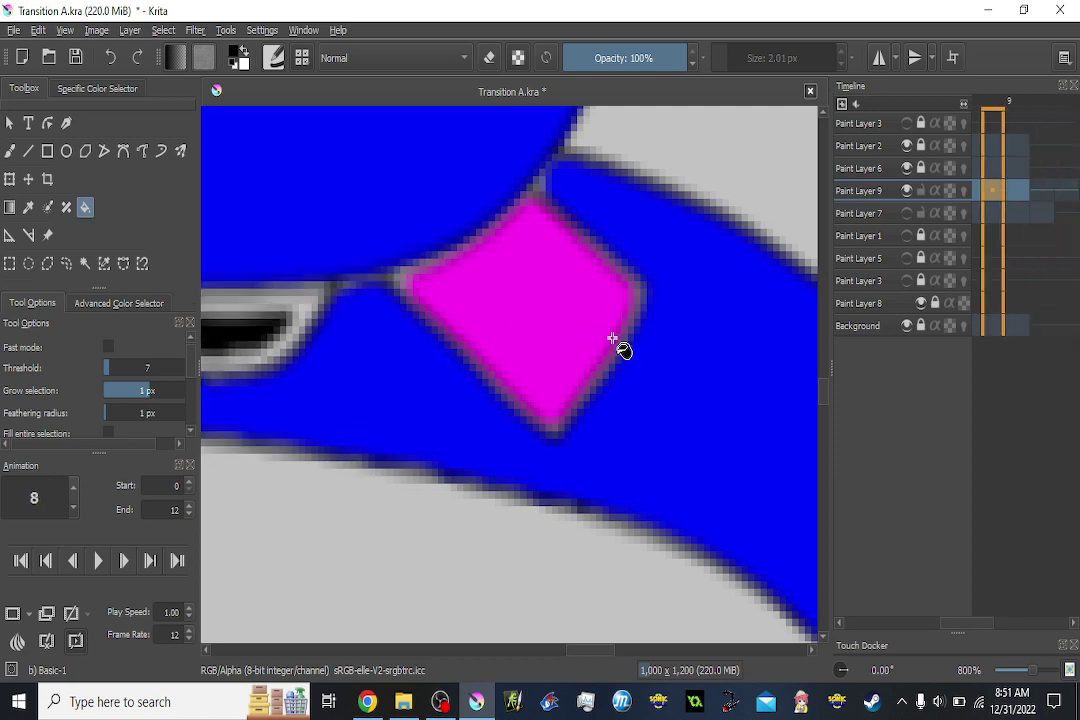
Go back to the pencil's tip on frame 0 and briefly show Paint Layer 7 to check the tip's colour.
{"action": "scroll", "coordinate": [658, 350], "scroll_direction": "down", "scroll_amount": 4}
{"action": "scroll", "coordinate": [660, 390], "scroll_direction": "down", "scroll_amount": 4}
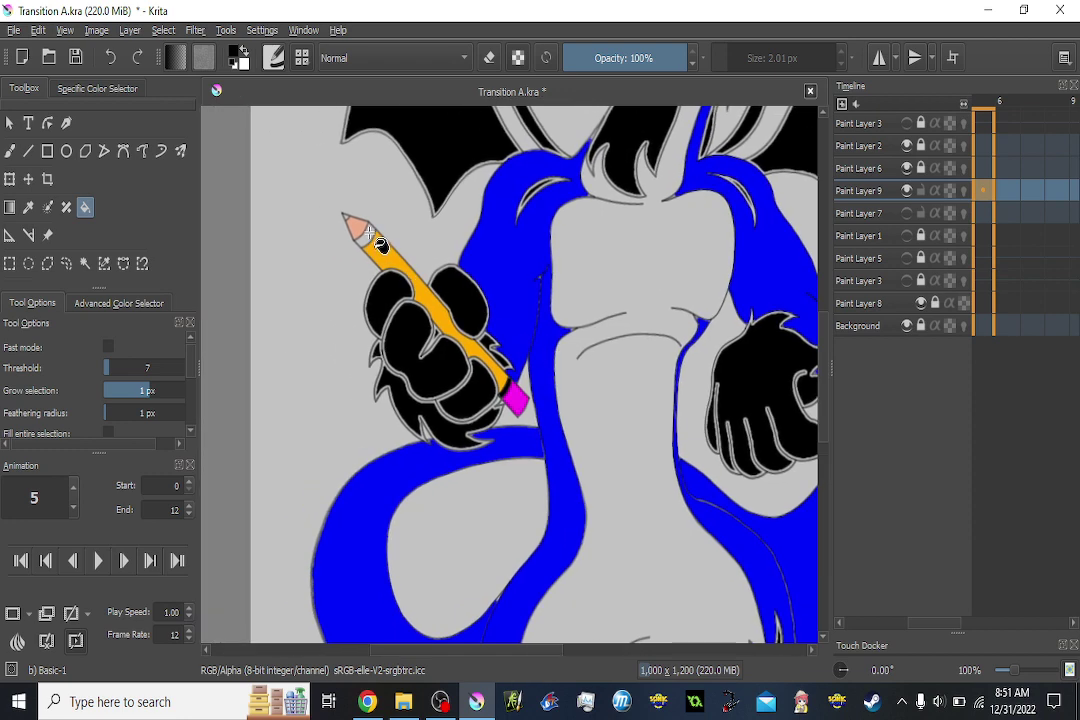
{"action": "scroll", "coordinate": [345, 222], "scroll_direction": "up", "scroll_amount": 4}
{"action": "key", "text": "Left"}
{"action": "key", "text": "Left"}
{"action": "key", "text": "Left"}
{"action": "key", "text": "Left"}
{"action": "key", "text": "Left"}
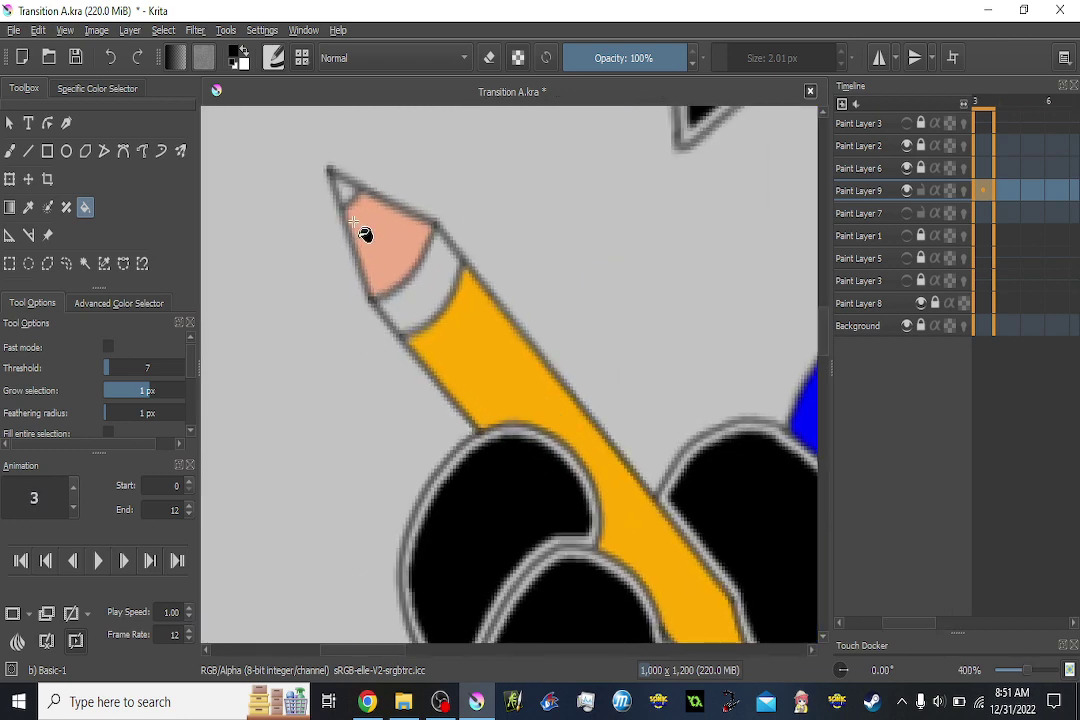
{"action": "left_click", "coordinate": [906, 214]}
{"action": "left_click", "coordinate": [906, 215]}
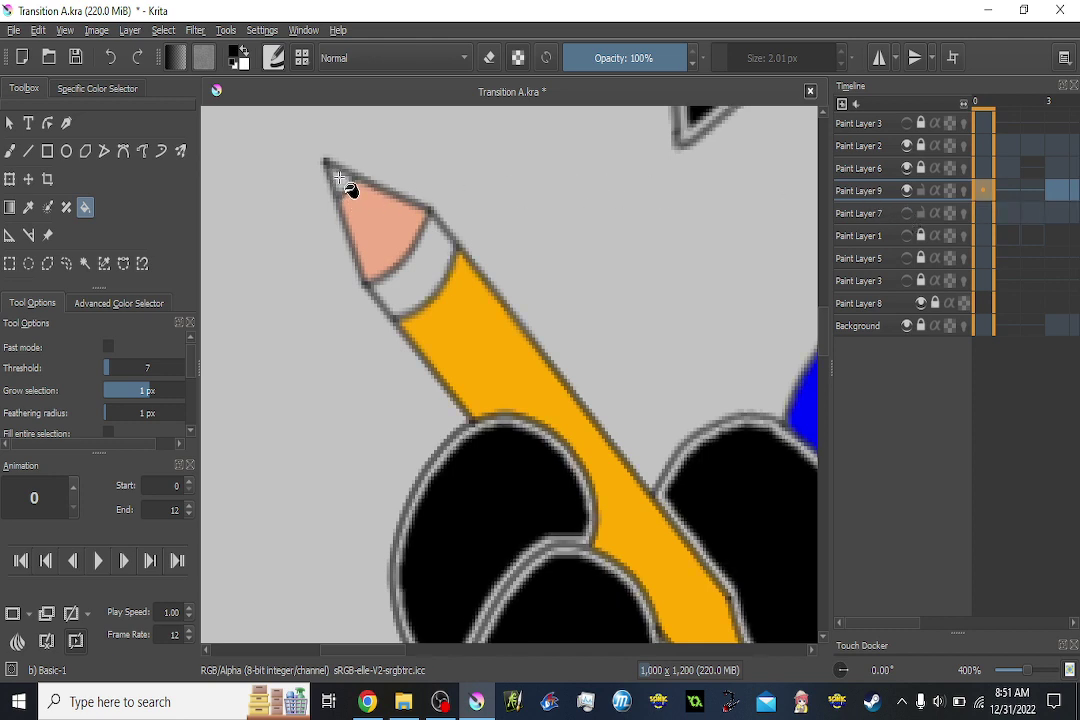
Fill the pencil's tip with black on frames 0, 3, 4 and 5.
{"action": "key", "text": "Right"}
{"action": "key", "text": "Right"}
{"action": "key", "text": "Right"}
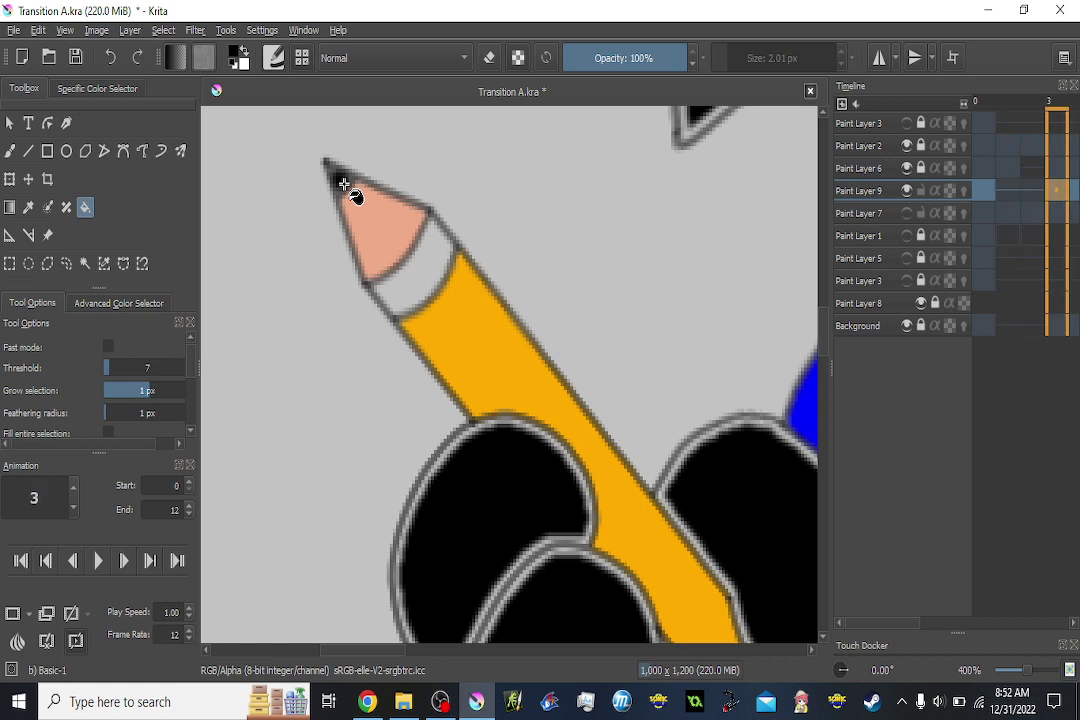
{"action": "key", "text": "Right"}
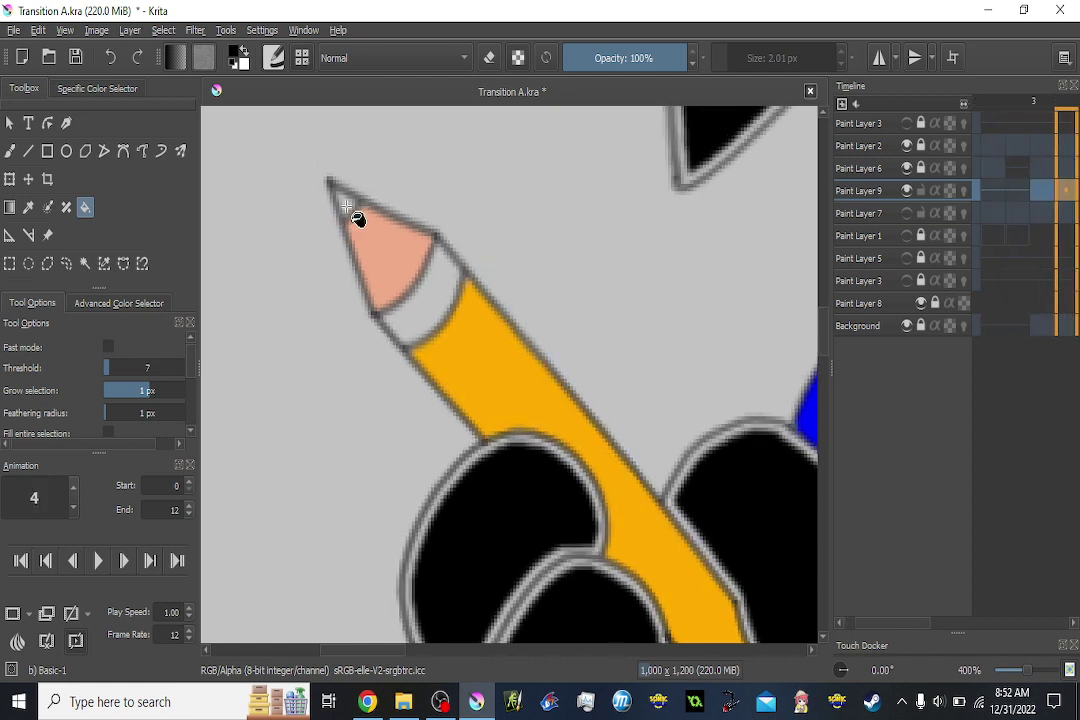
{"action": "key", "text": "Right"}
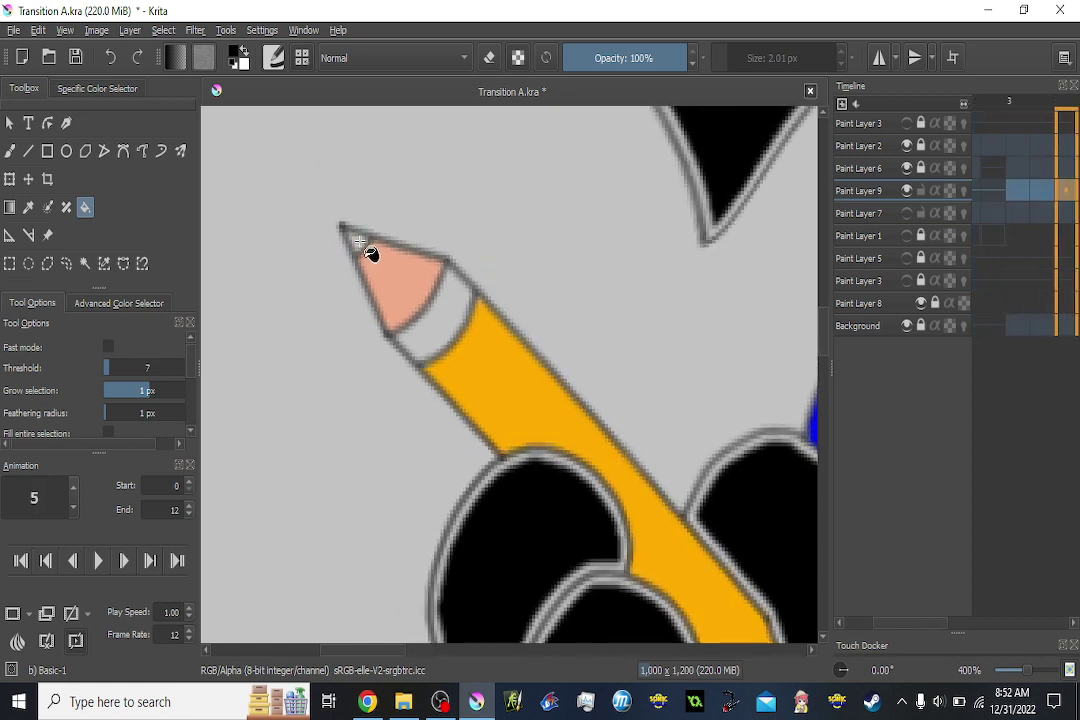
{"action": "key", "text": "Right"}
Review the figure's flat colours from frame 6 to frame 13, and check all frames back to frame 0.
{"action": "scroll", "coordinate": [402, 301], "scroll_direction": "down", "scroll_amount": 6}
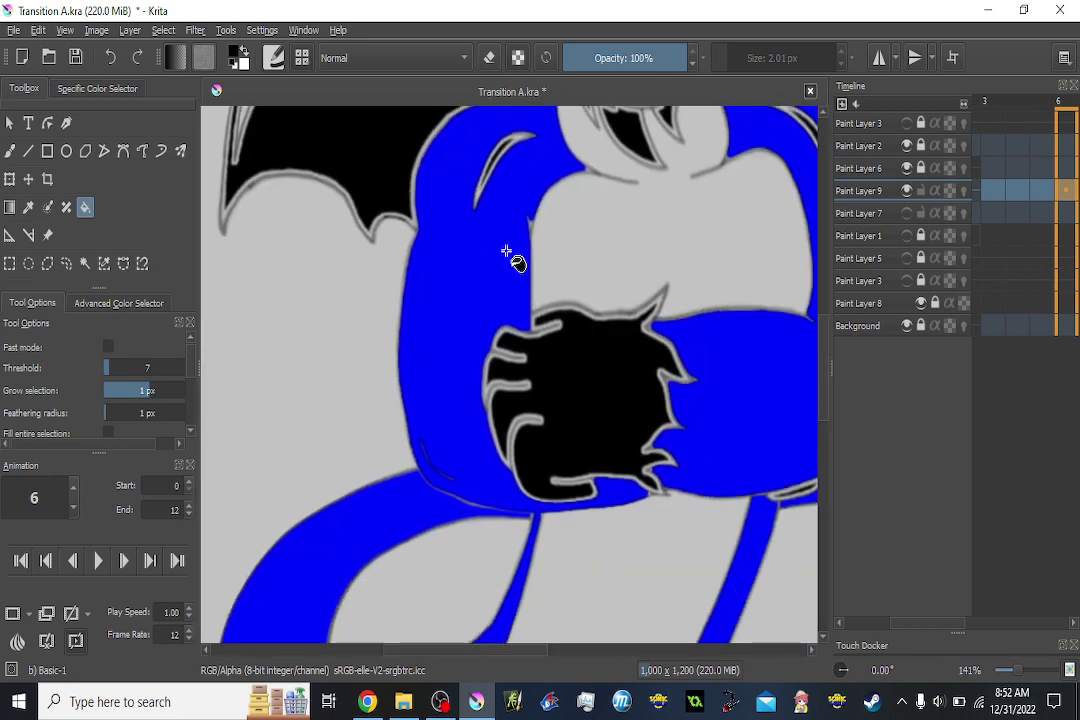
{"action": "key", "text": "Right"}
{"action": "key", "text": "Right"}
{"action": "key", "text": "Right"}
{"action": "key", "text": "Right"}
{"action": "key", "text": "Right"}
{"action": "key", "text": "Right"}
{"action": "key", "text": "Right"}
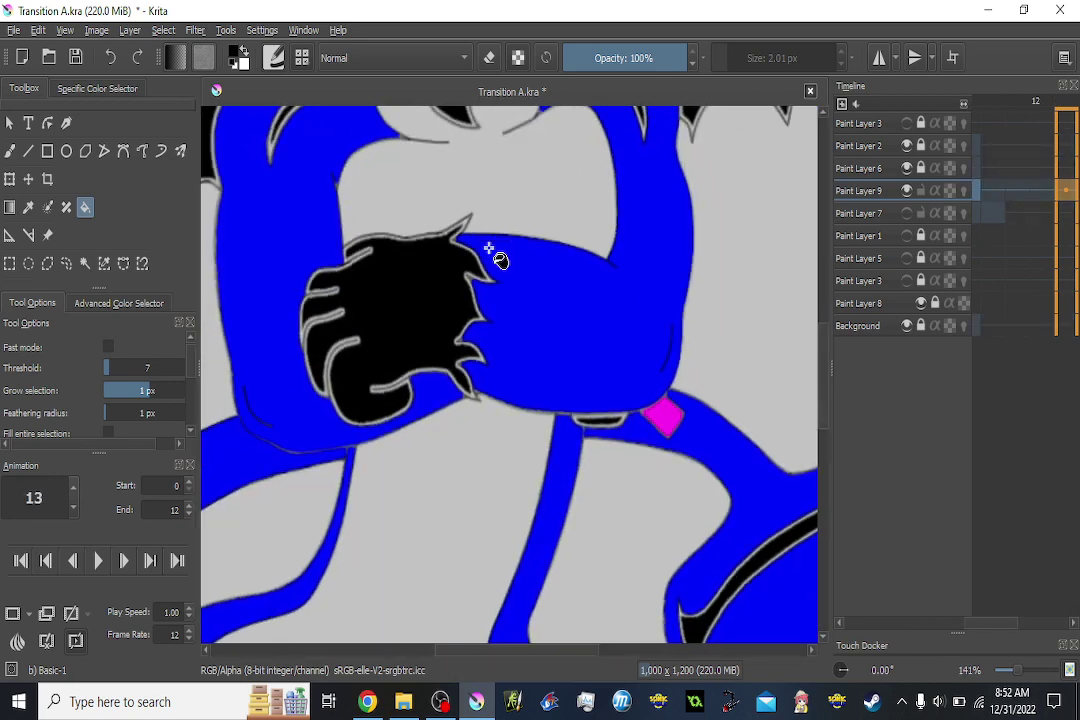
{"action": "key", "text": "Left"}
{"action": "scroll", "coordinate": [510, 268], "scroll_direction": "down", "scroll_amount": 4}
{"action": "key", "text": "Left"}
{"action": "key", "text": "Left"}
{"action": "key", "text": "Left"}
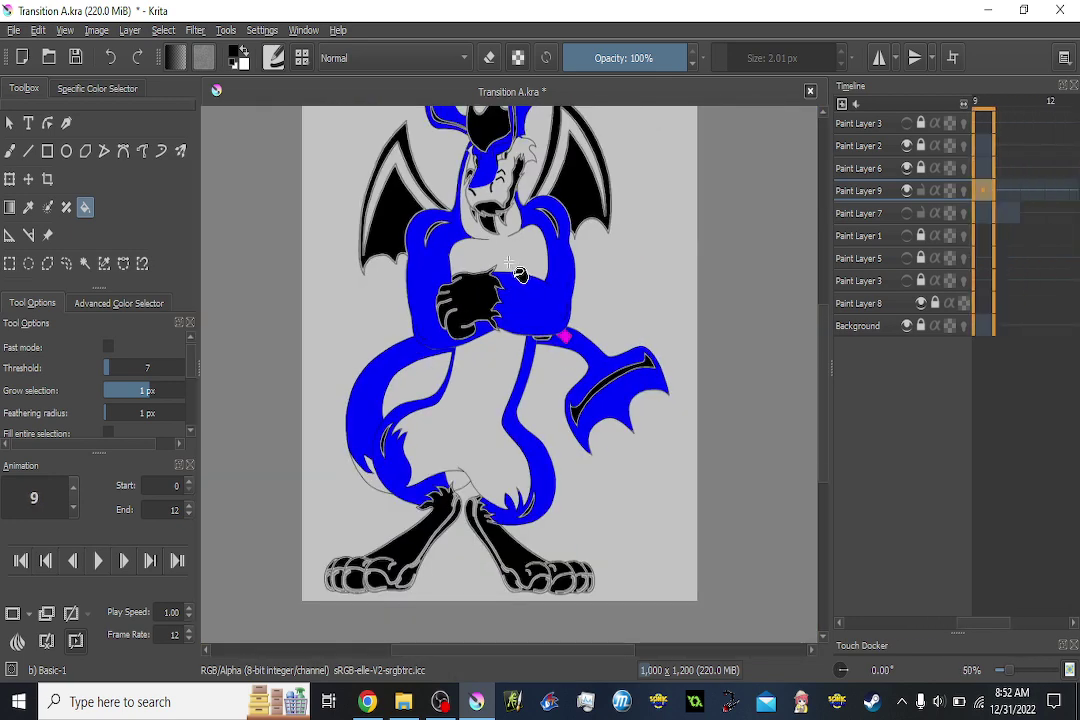
{"action": "key", "text": "Left"}
{"action": "key", "text": "Left"}
{"action": "key", "text": "Left"}
{"action": "key", "text": "Left"}
{"action": "key", "text": "Left"}
{"action": "key", "text": "Left"}
{"action": "key", "text": "Left"}
{"action": "key", "text": "Left"}
{"action": "key", "text": "Left"}
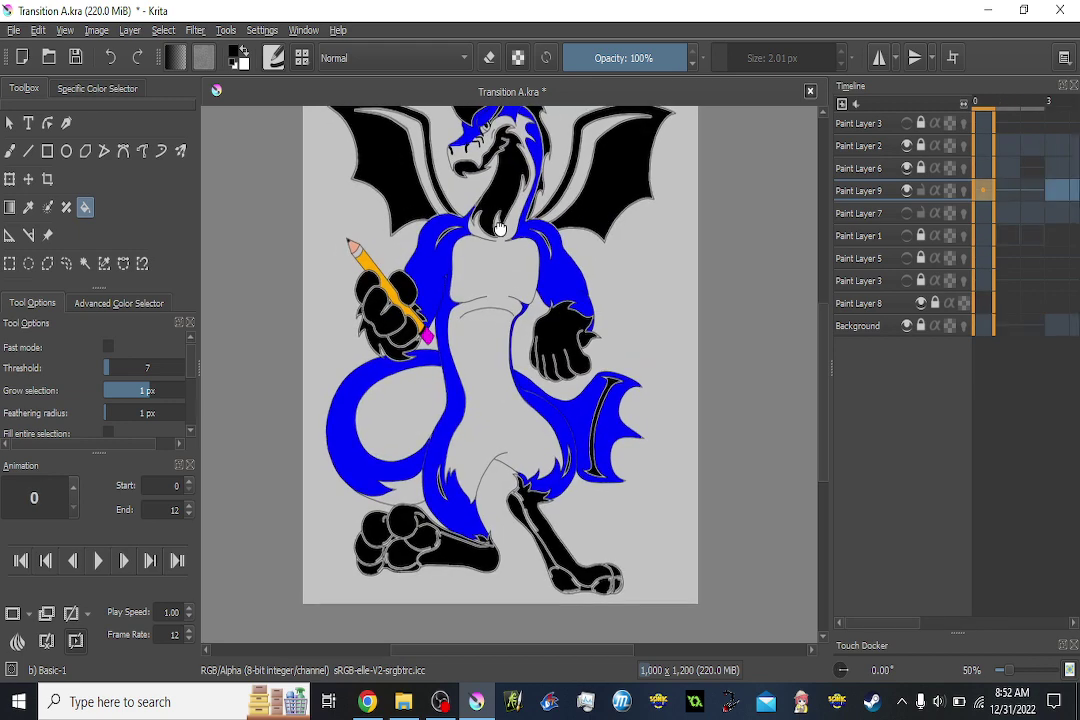
Sample the eye's orange from temporarily shown Paint Layer 7 and fill the iris with it on frame 0 of Paint Layer 9.
{"action": "scroll", "coordinate": [500, 228], "scroll_direction": "up", "scroll_amount": 4}
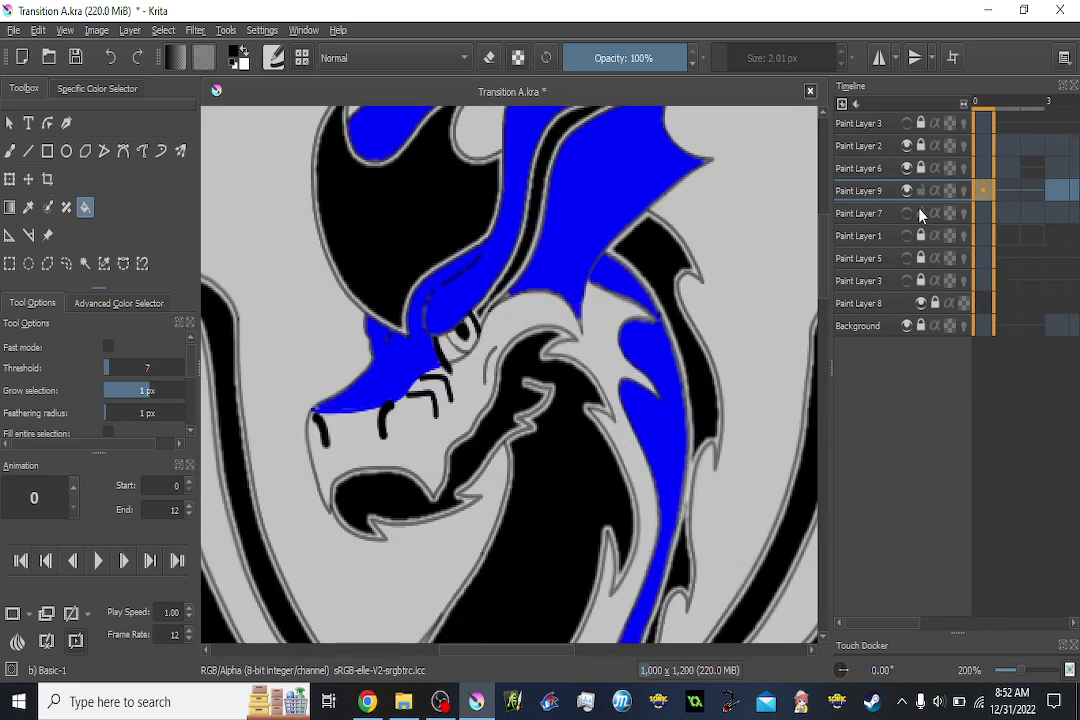
{"action": "left_click", "coordinate": [906, 214]}
{"action": "scroll", "coordinate": [470, 355], "scroll_direction": "up", "scroll_amount": 3}
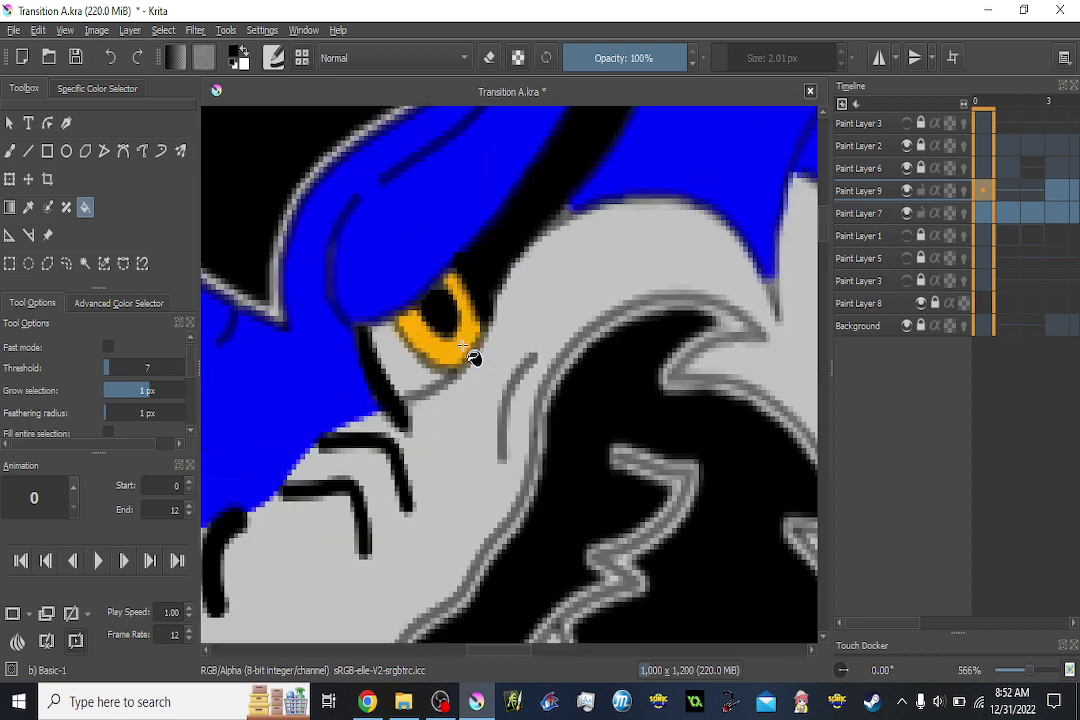
{"action": "left_click", "coordinate": [457, 347], "text": "ctrl"}
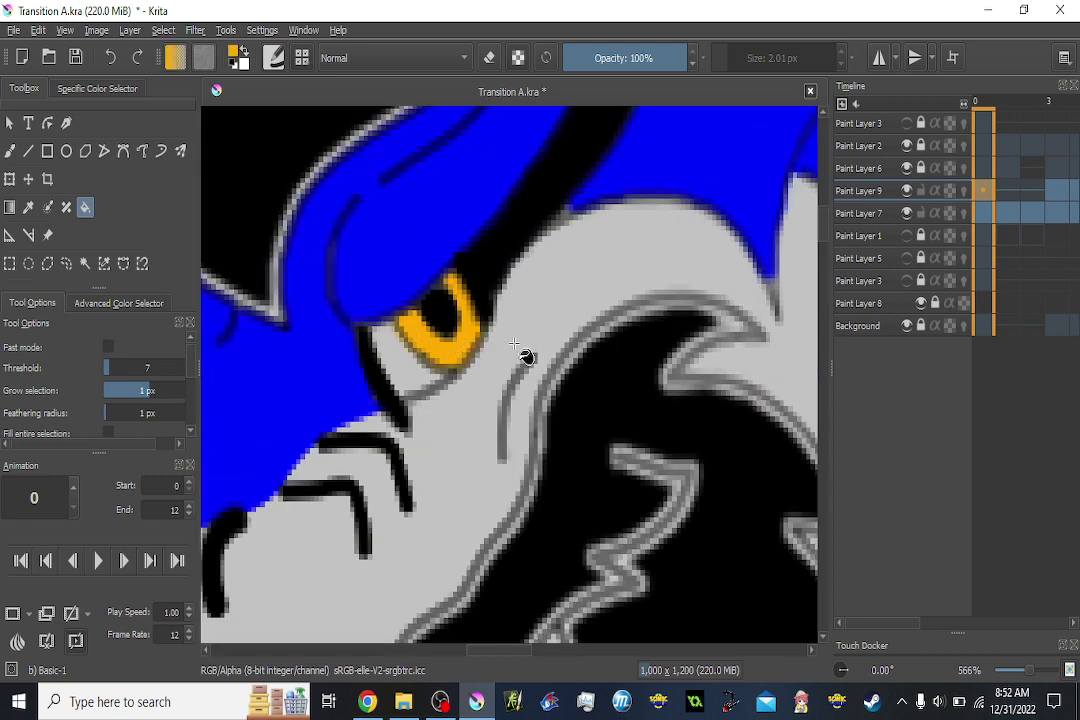
{"action": "left_click", "coordinate": [906, 214]}
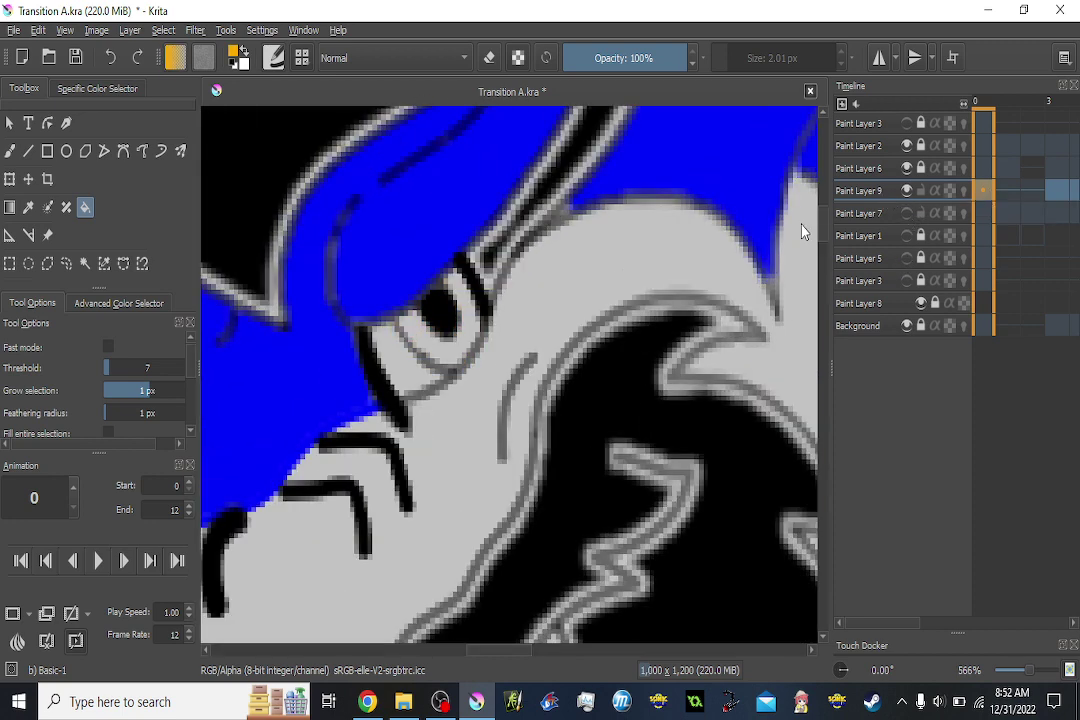
{"action": "left_click", "coordinate": [458, 366]}
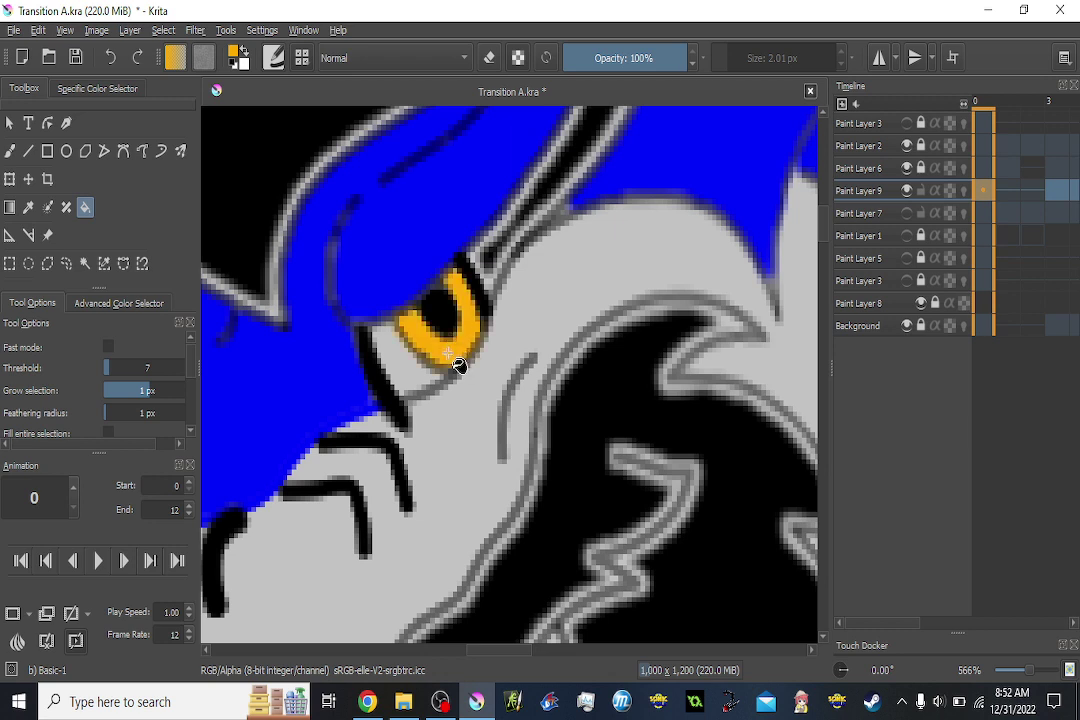
Fill the dragon's iris with the same orange on frames 3, 4 and 5.
{"action": "key", "text": "period"}
{"action": "key", "text": "period"}
{"action": "key", "text": "period"}
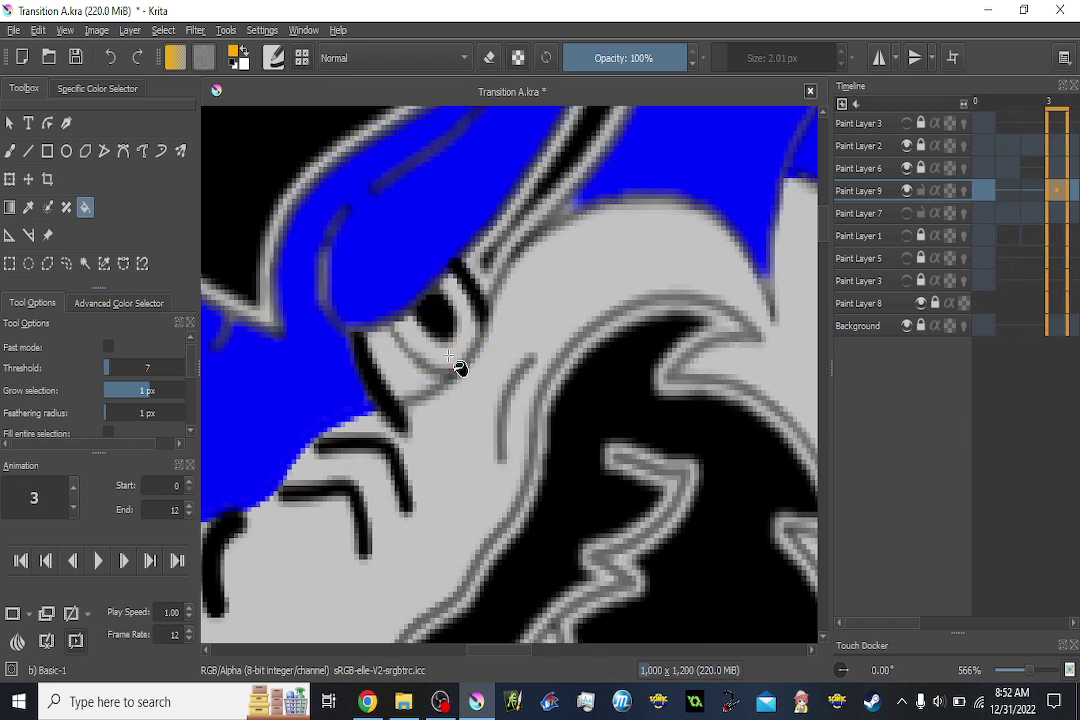
{"action": "left_click", "coordinate": [458, 366]}
{"action": "key", "text": "period"}
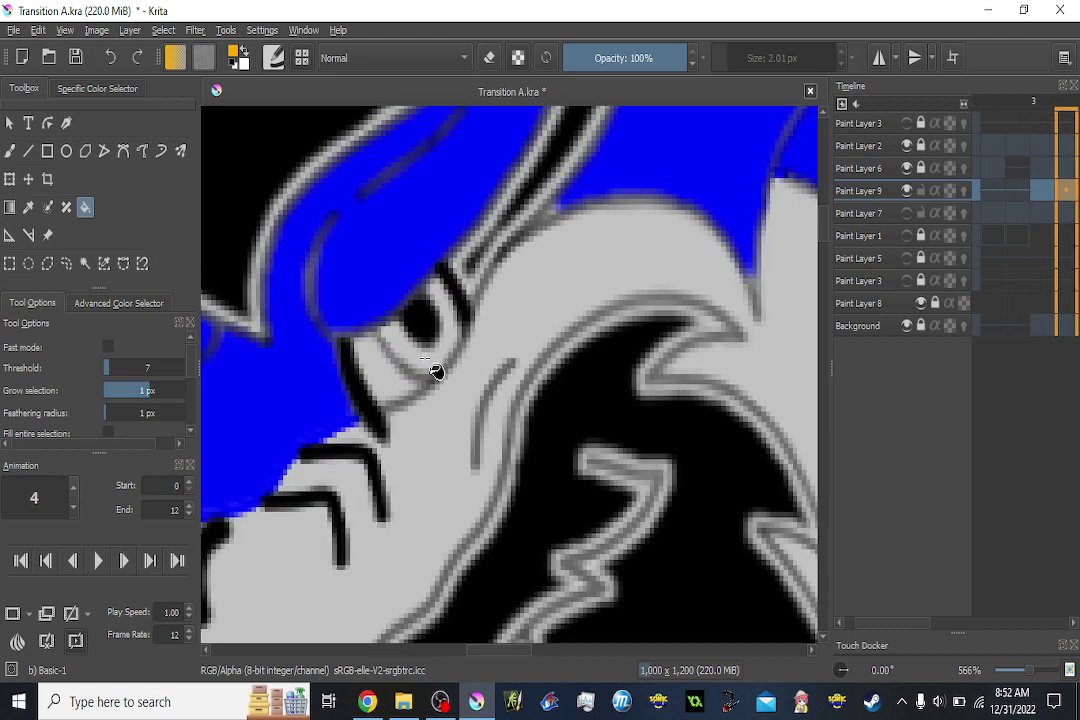
{"action": "left_click", "coordinate": [436, 372]}
{"action": "key", "text": "period"}
{"action": "left_click", "coordinate": [386, 398]}
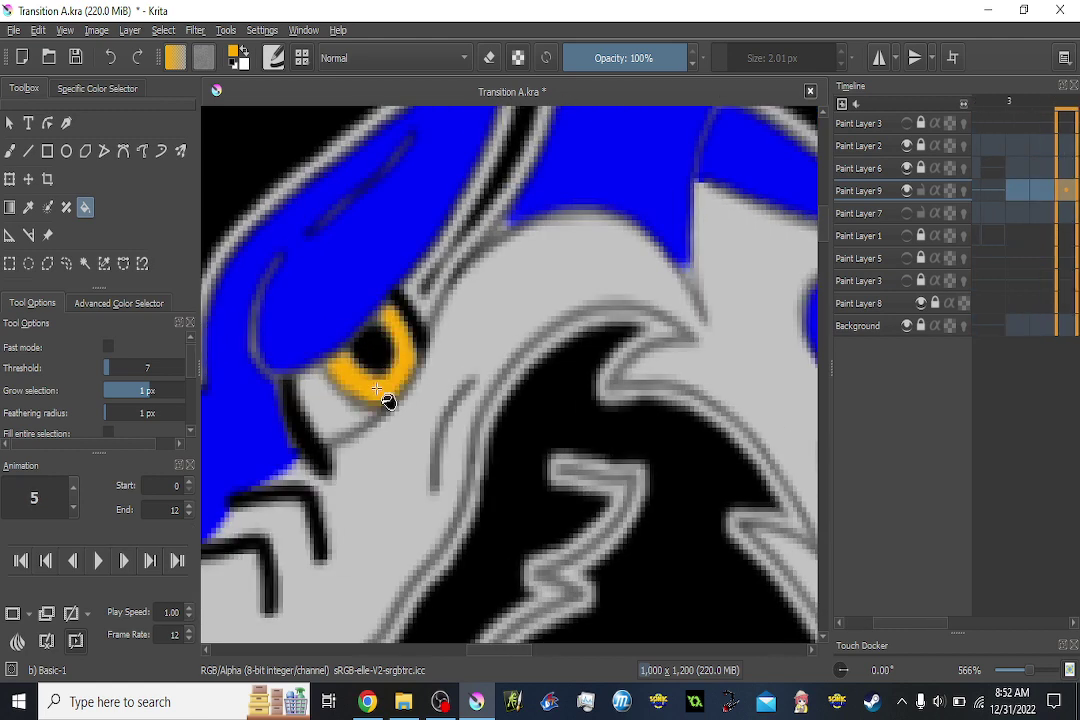
Fill the irises of both eyes with orange on frames 6 and 7.
{"action": "key", "text": "period"}
{"action": "scroll", "coordinate": [579, 390], "scroll_direction": "down", "scroll_amount": 3}
{"action": "left_click", "coordinate": [578, 460]}
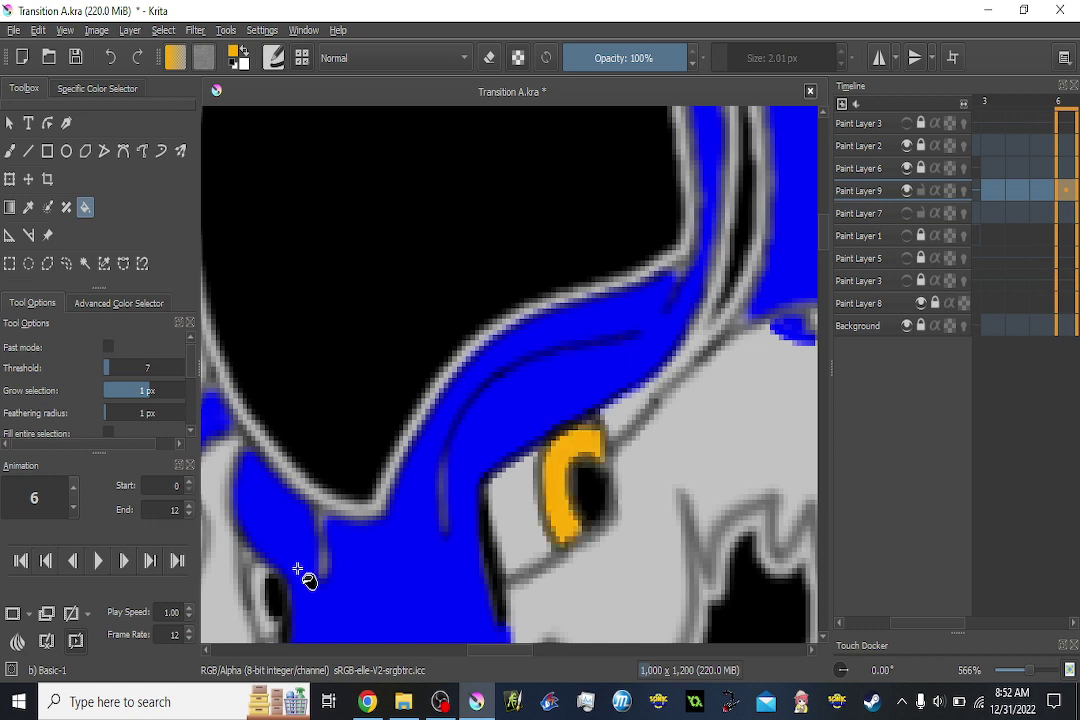
{"action": "left_click", "coordinate": [258, 580]}
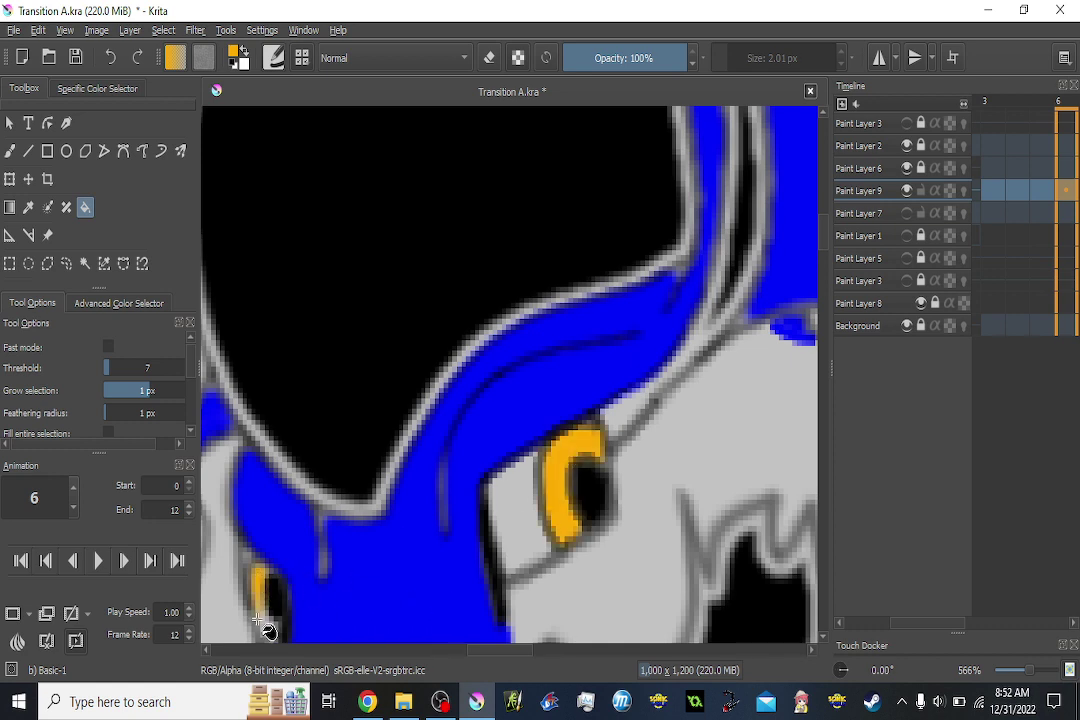
{"action": "key", "text": "period"}
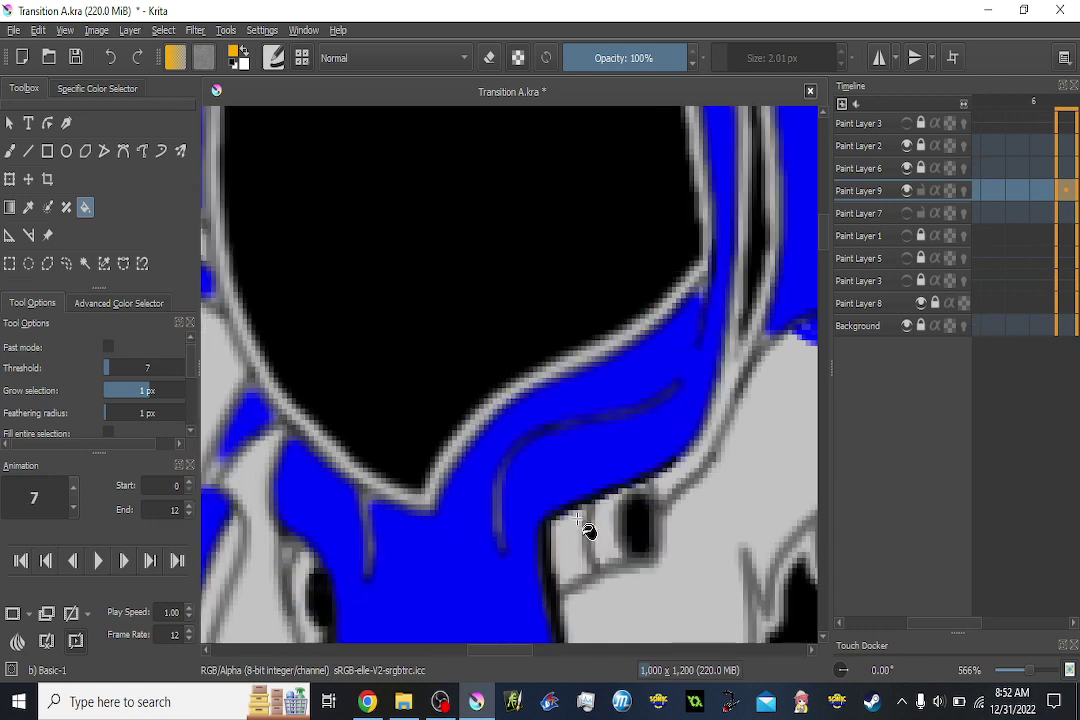
{"action": "scroll", "coordinate": [600, 520], "scroll_direction": "down", "scroll_amount": 1}
{"action": "left_click", "coordinate": [607, 497]}
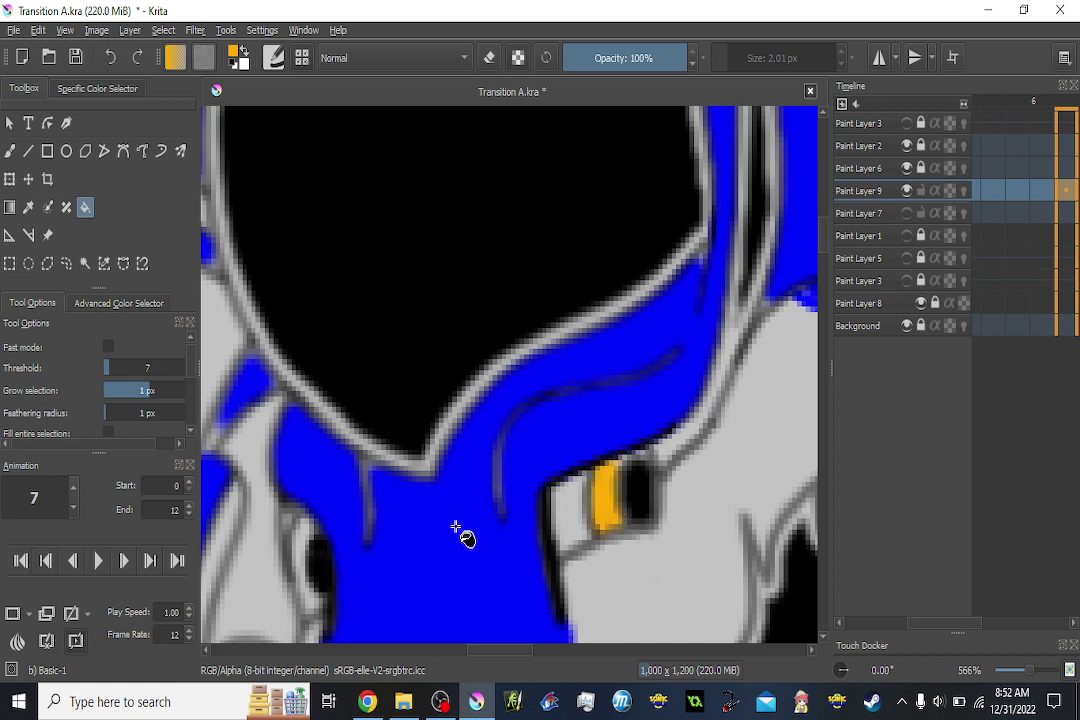
{"action": "left_click", "coordinate": [302, 543]}
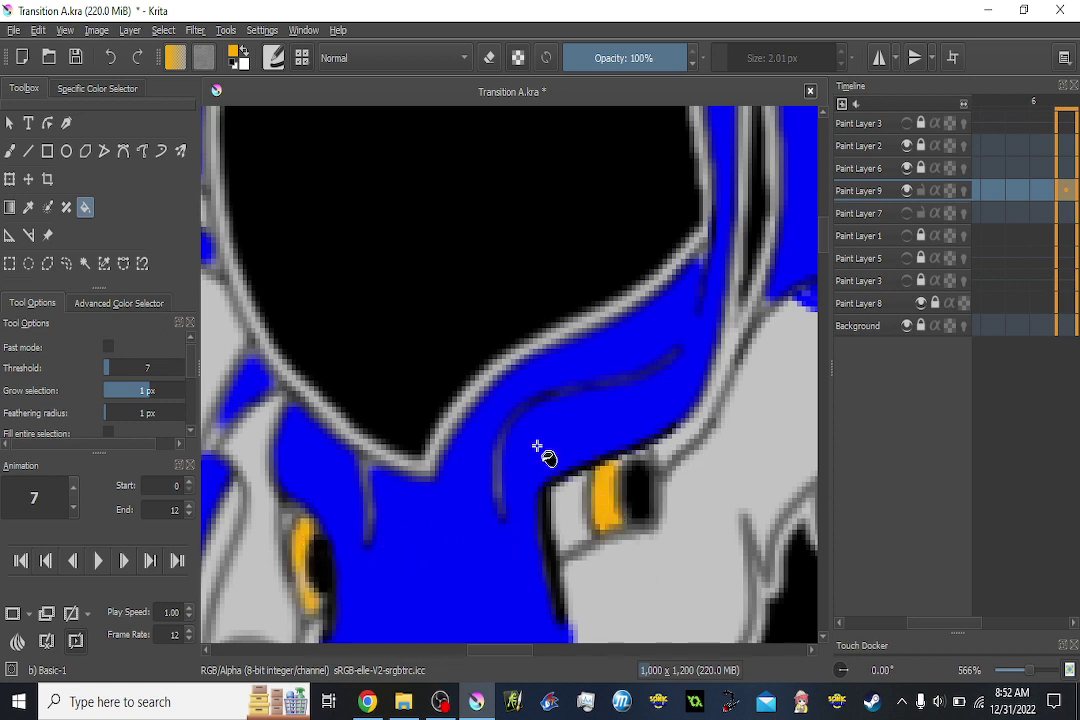
Fill the irises of both eyes with orange on frames 8 and 9.
{"action": "key", "text": "period"}
{"action": "left_click", "coordinate": [633, 504]}
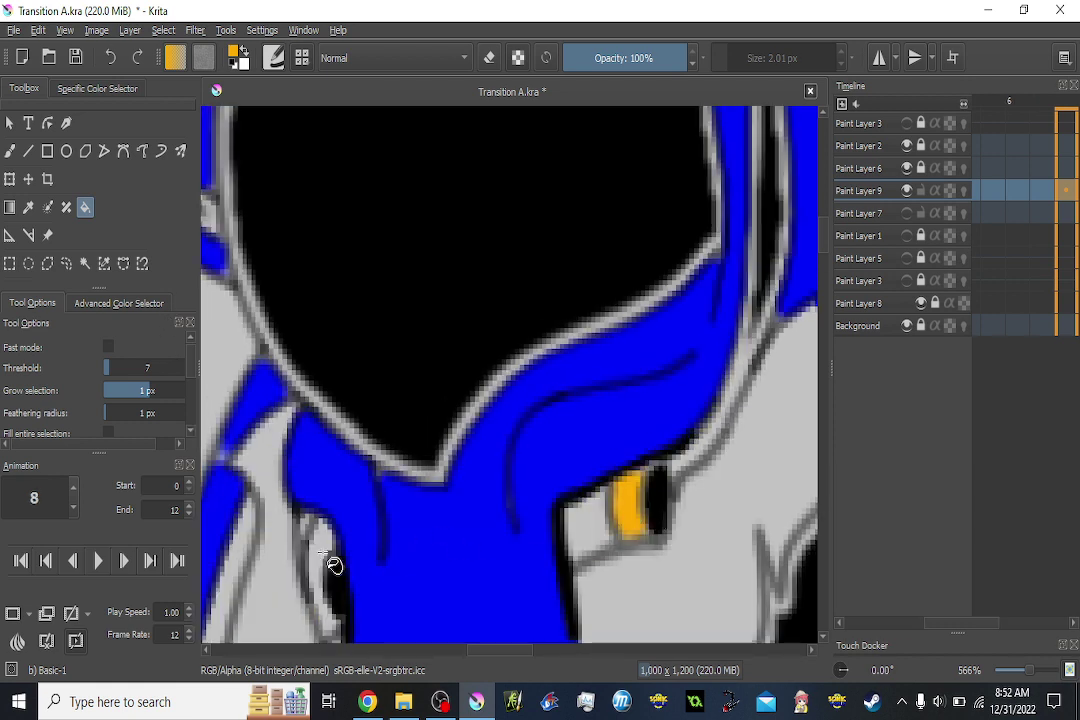
{"action": "left_click", "coordinate": [330, 565]}
{"action": "key", "text": "period"}
{"action": "left_click", "coordinate": [640, 522]}
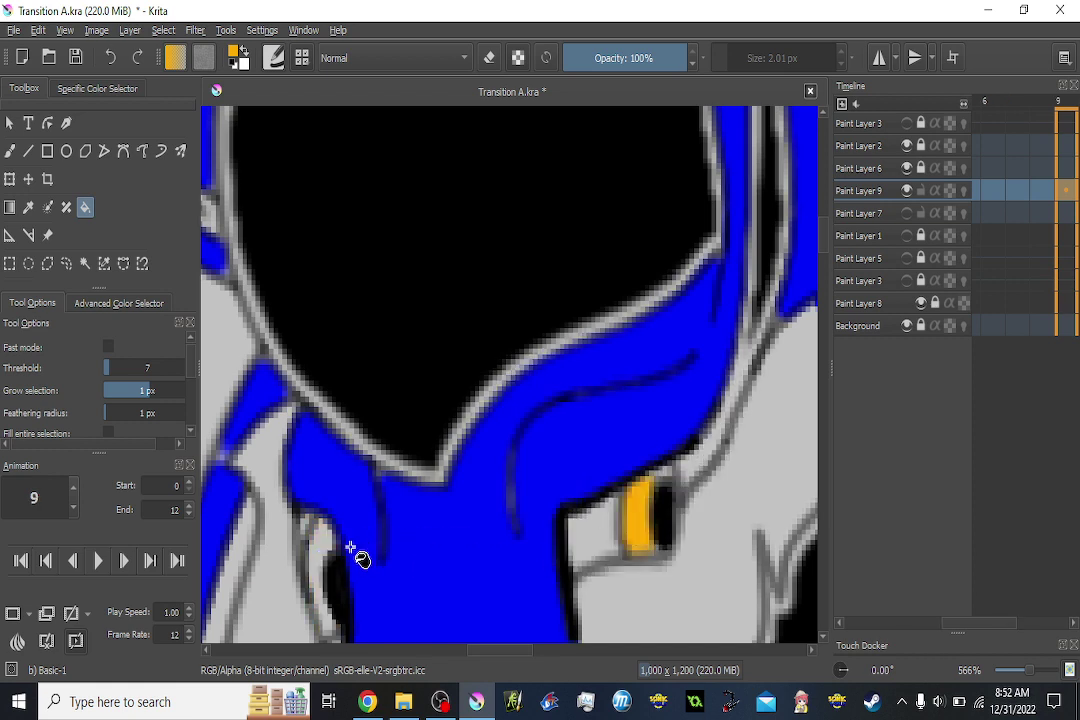
{"action": "left_click", "coordinate": [338, 547]}
{"action": "key", "text": "period"}
{"action": "left_click", "coordinate": [641, 532]}
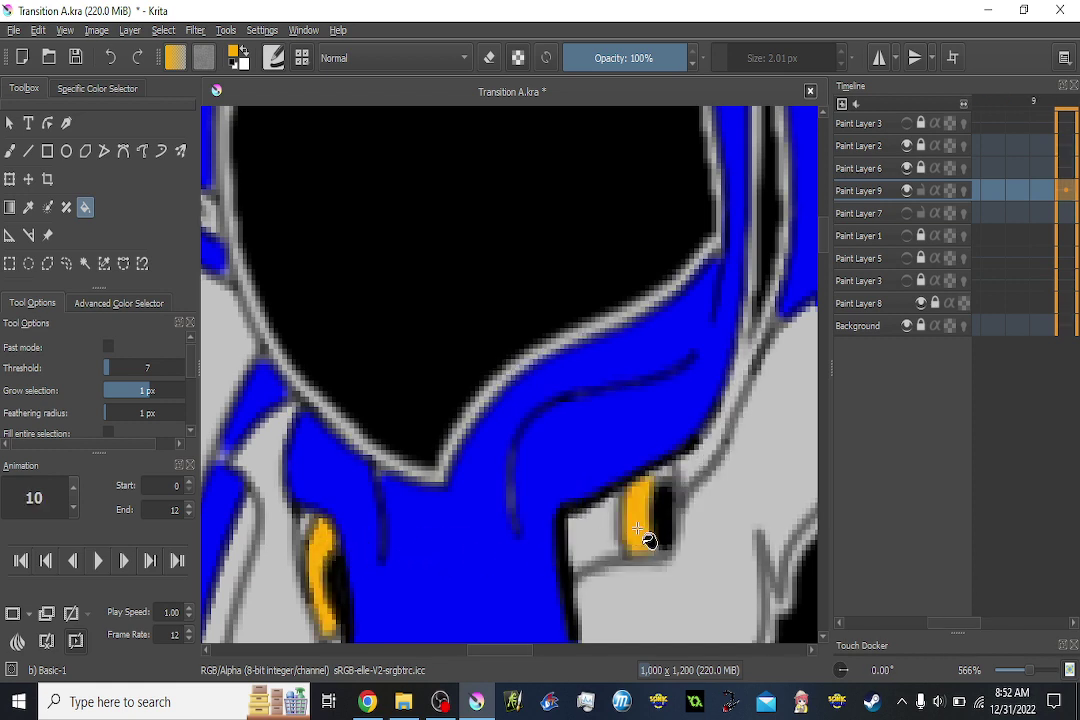
Paint the unfilled gaps around the pupils orange with the 1.01 px freehand brush on frames 9, 8 and 7.
{"action": "left_click", "coordinate": [10, 150]}
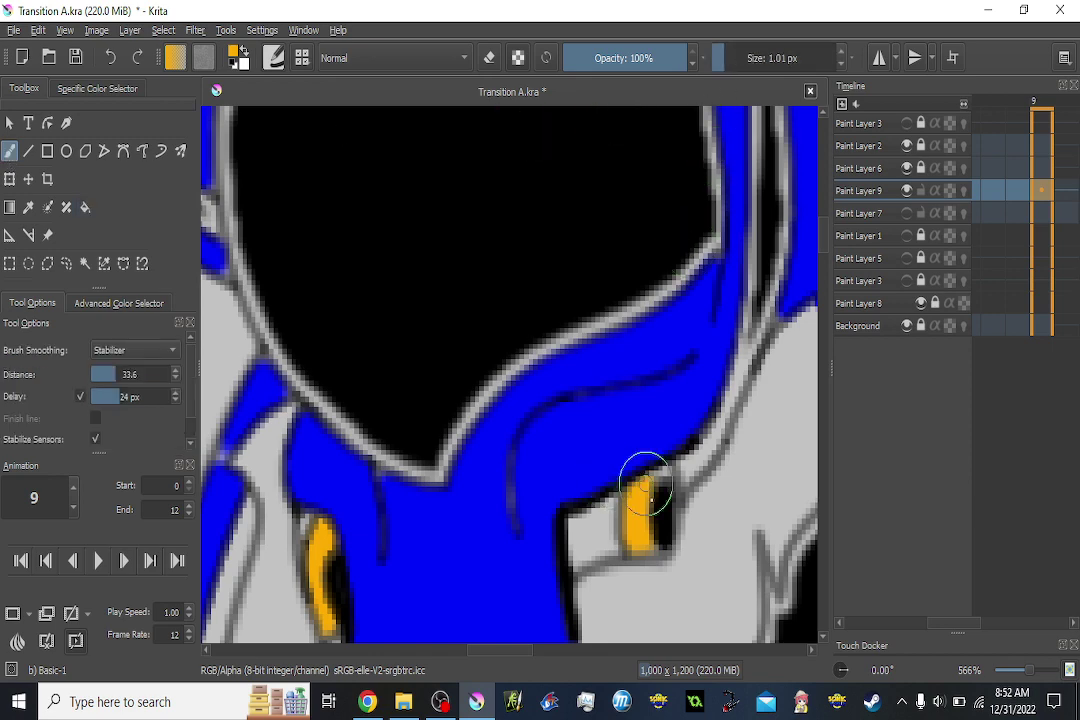
{"action": "scroll", "coordinate": [675, 455], "scroll_direction": "up", "scroll_amount": 2}
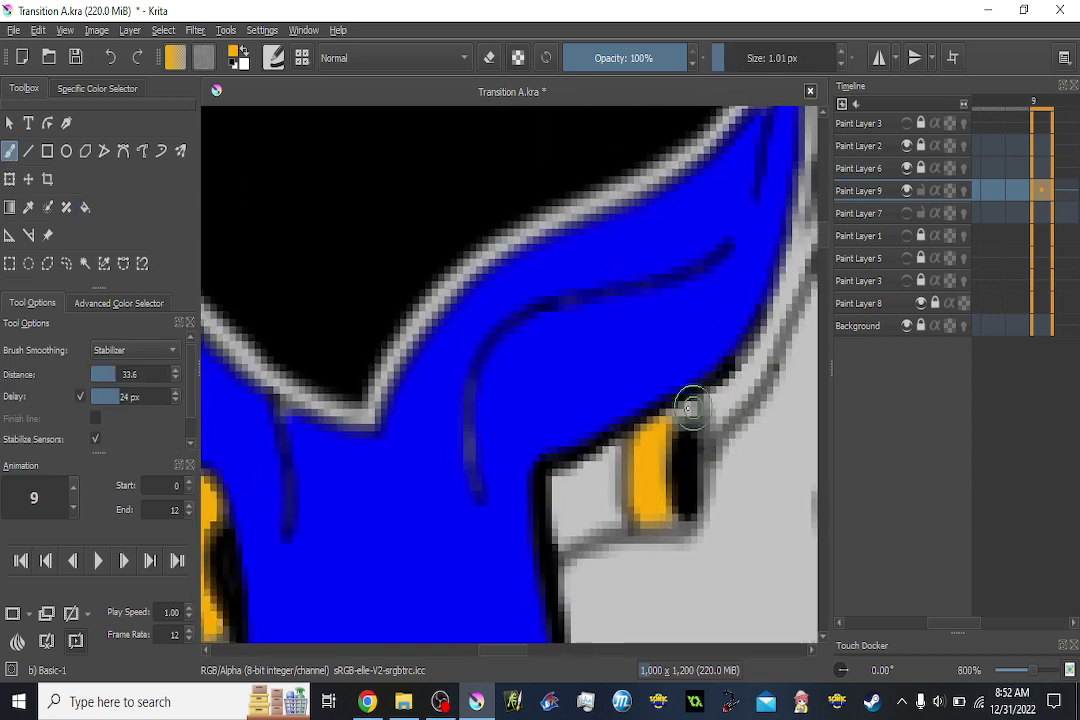
{"action": "left_click_drag", "start_coordinate": [692, 405], "coordinate": [660, 428]}
{"action": "left_click_drag", "start_coordinate": [450, 553], "coordinate": [558, 470]}
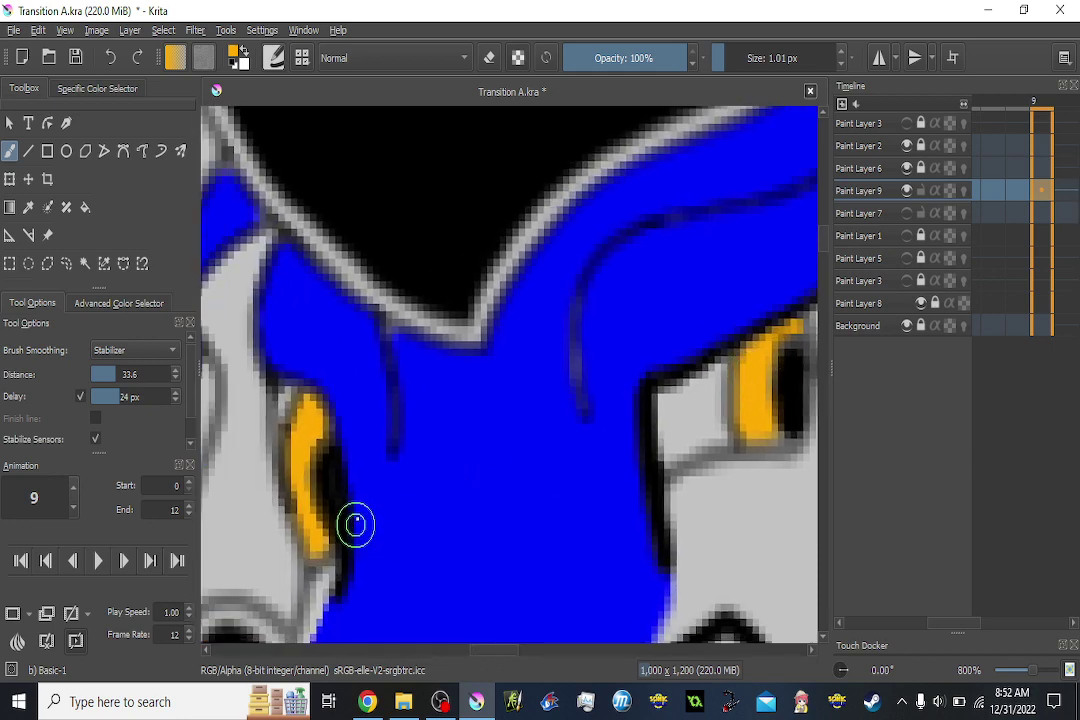
{"action": "key", "text": "Left"}
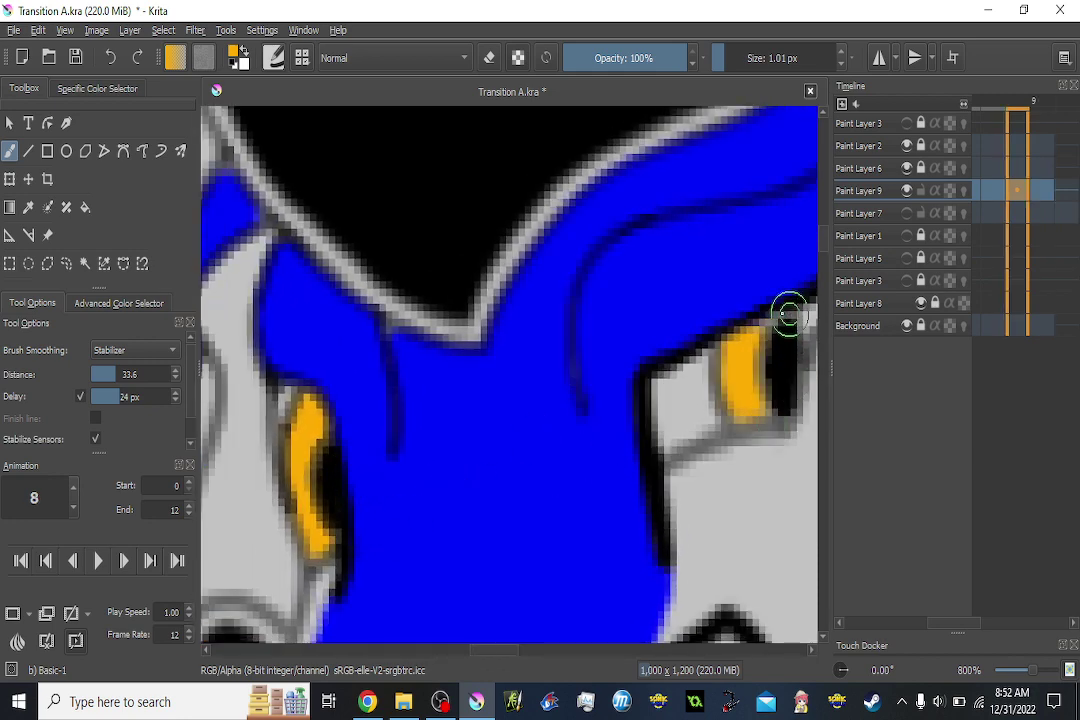
{"action": "key", "text": "Left"}
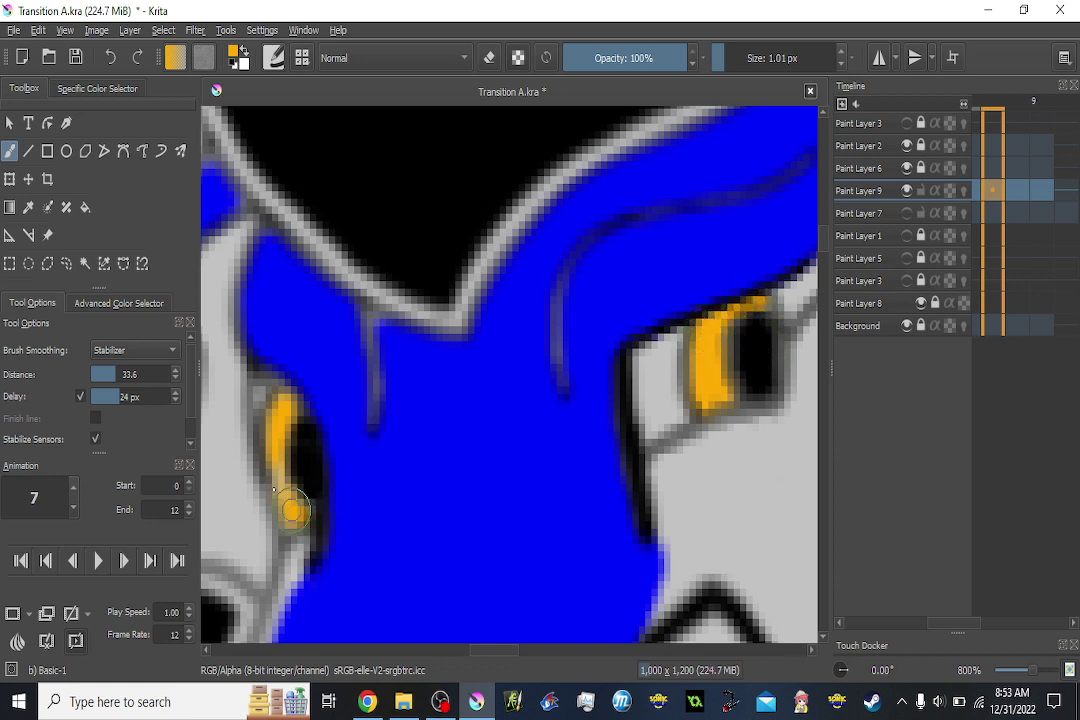
Touch up the orange in the far eye's iris with the brush on frame 6.
{"action": "key", "text": "Left"}
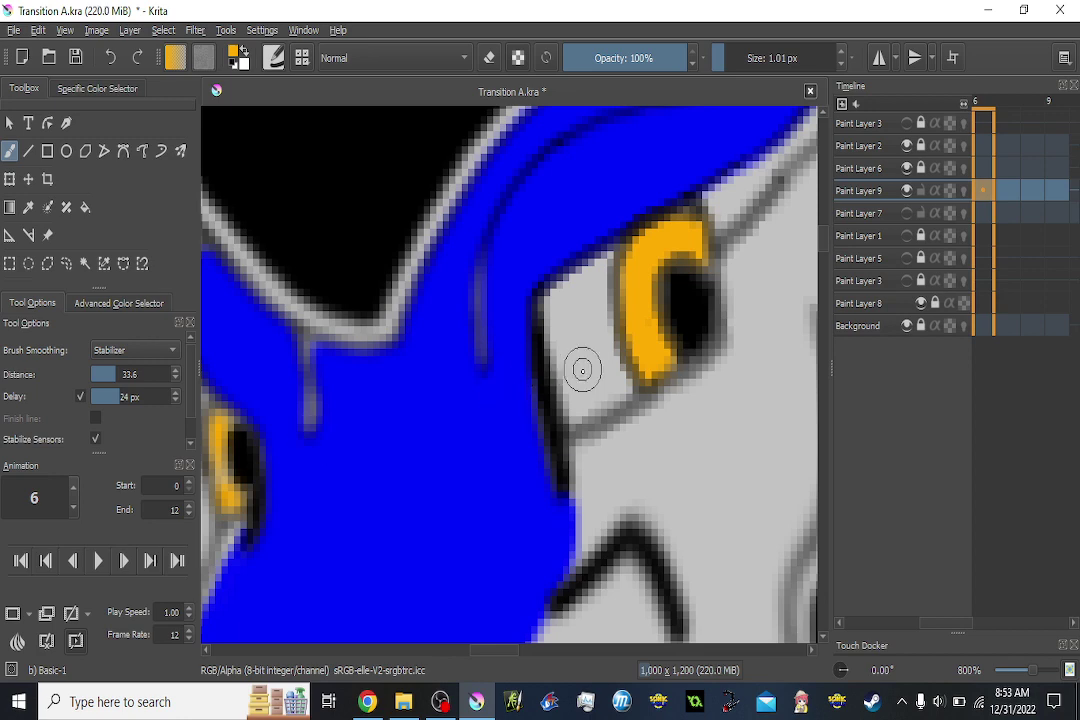
{"action": "left_click_drag", "start_coordinate": [581, 369], "coordinate": [655, 372]}
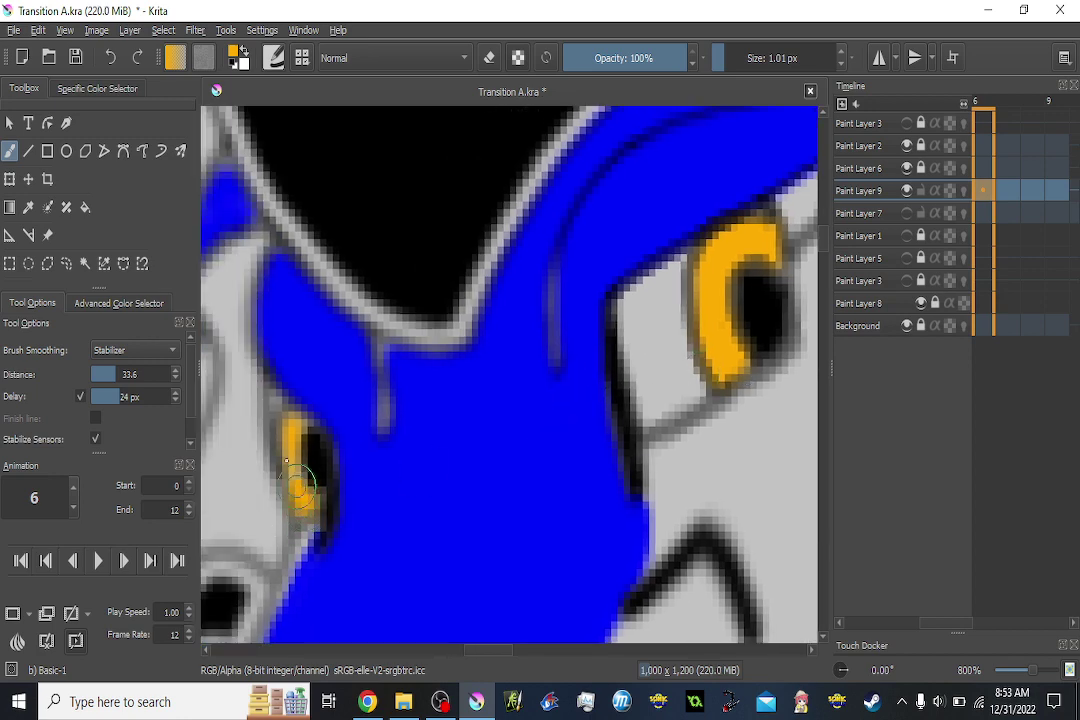
{"action": "key", "text": "Left"}
{"action": "key", "text": "Right"}
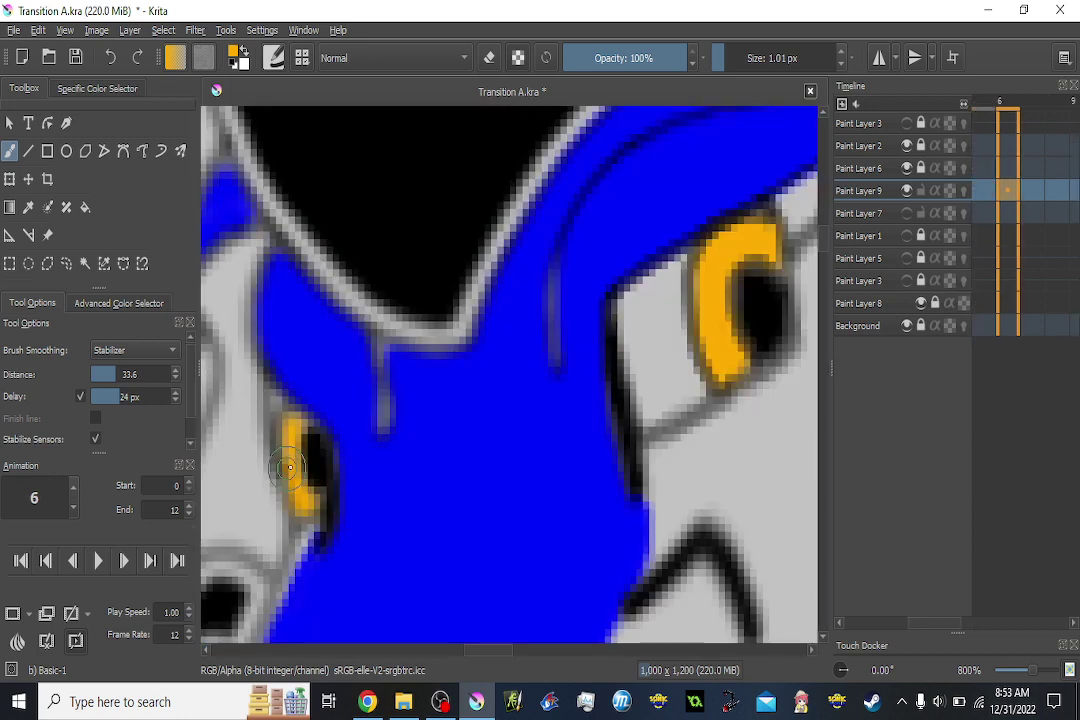
Check the eye colour from frame 5 back to frame 2 and examine the whole figure.
{"action": "key", "text": "Left"}
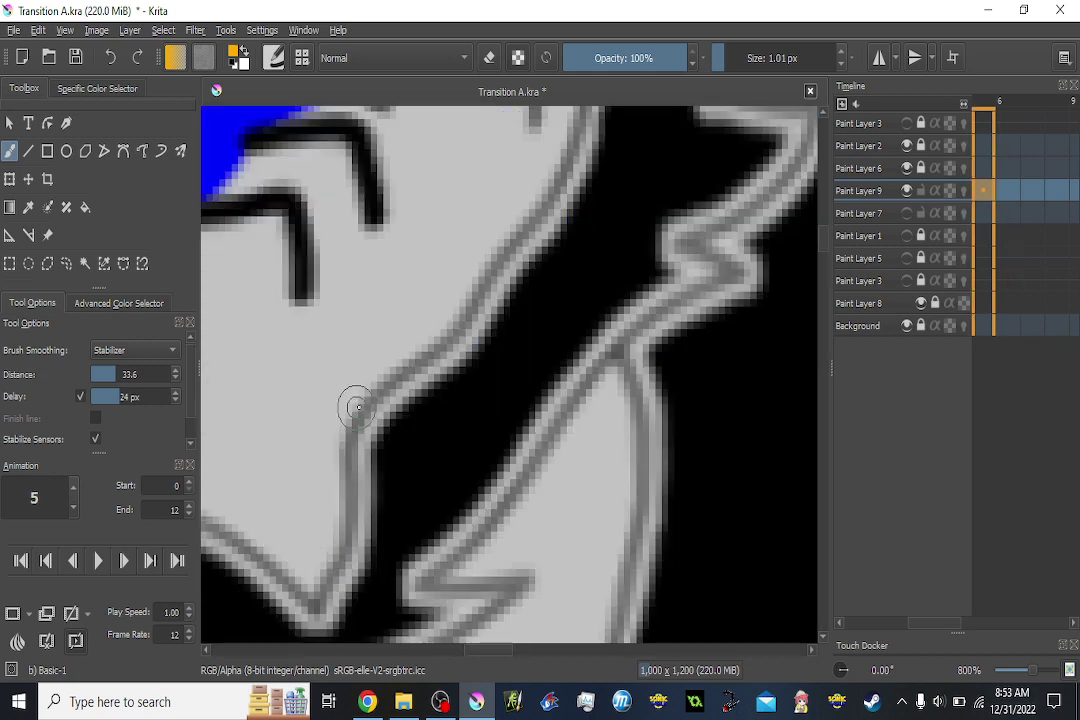
{"action": "scroll", "coordinate": [393, 410], "scroll_direction": "down", "scroll_amount": 3}
{"action": "key", "text": "Left"}
{"action": "key", "text": "Left"}
{"action": "key", "text": "Left"}
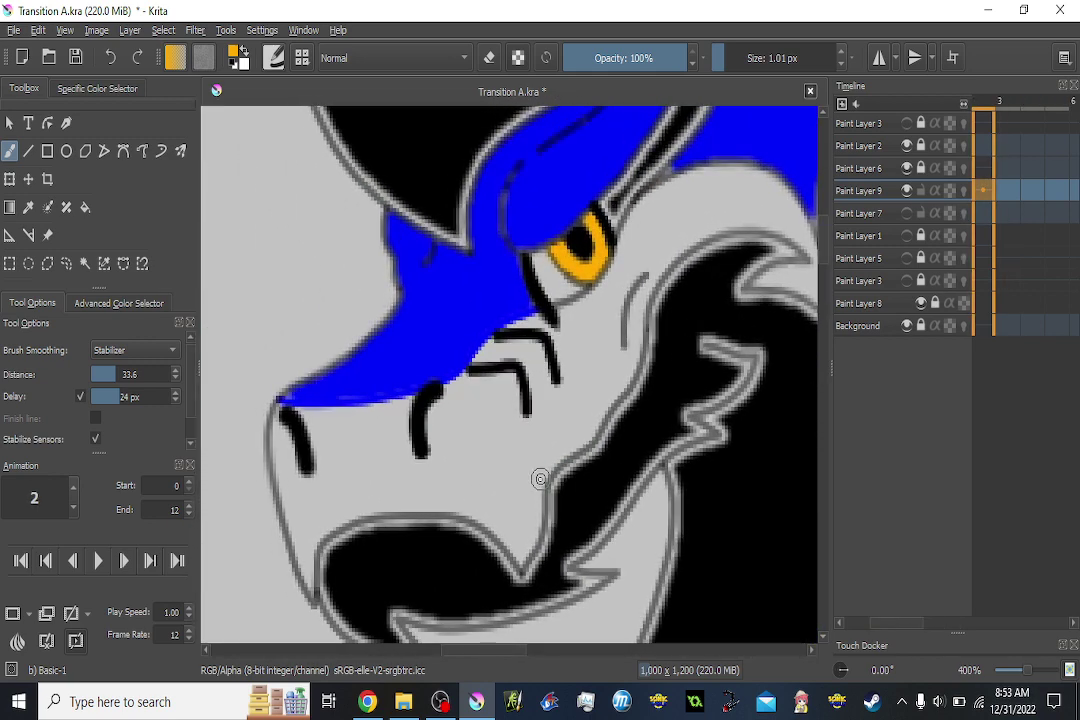
{"action": "scroll", "coordinate": [539, 480], "scroll_direction": "down", "scroll_amount": 4}
{"action": "left_click_drag", "start_coordinate": [537, 491], "coordinate": [556, 436]}
{"action": "scroll", "coordinate": [556, 436], "scroll_direction": "down", "scroll_amount": 2}
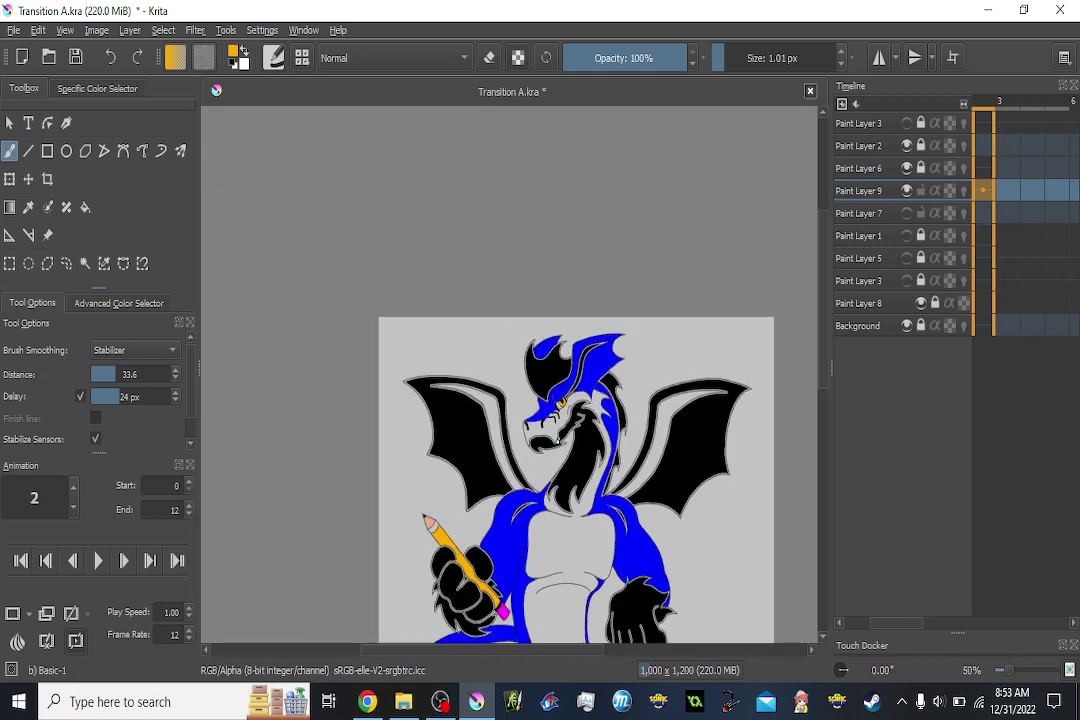
{"action": "left_click_drag", "start_coordinate": [552, 497], "coordinate": [557, 329]}
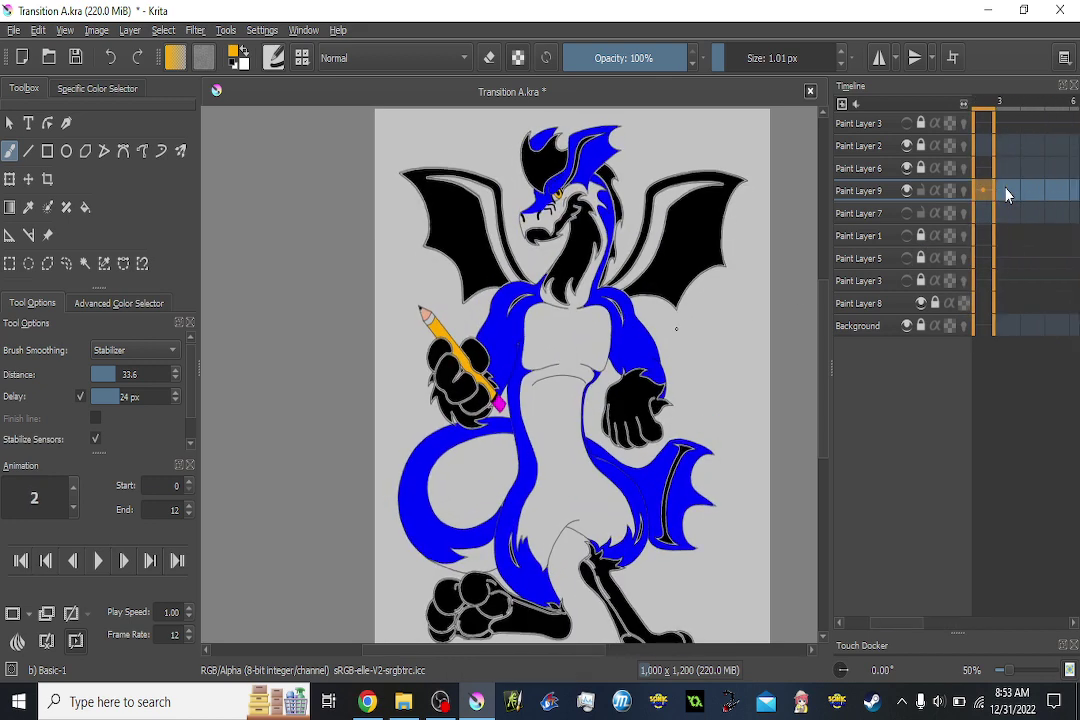
Return to frame 0 of the Transition A animation and save the document.
{"action": "scroll", "coordinate": [1005, 195], "scroll_direction": "up", "scroll_amount": 6}
{"action": "scroll", "coordinate": [1005, 195], "scroll_direction": "down", "scroll_amount": 6}
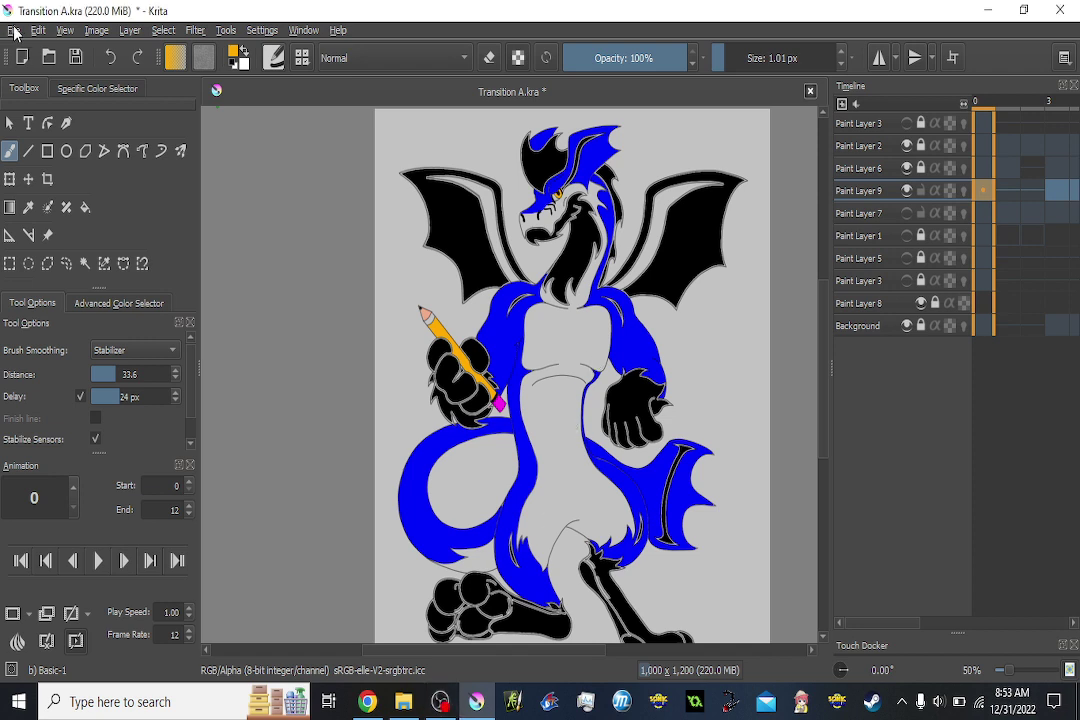
{"action": "key", "text": "ctrl+s"}
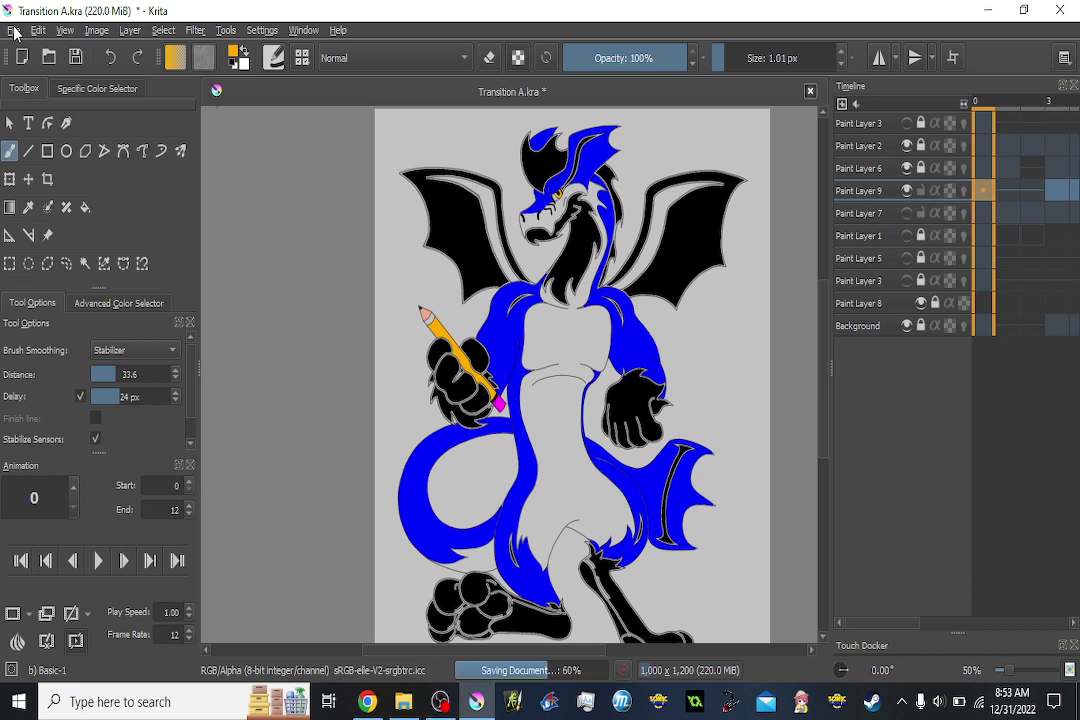
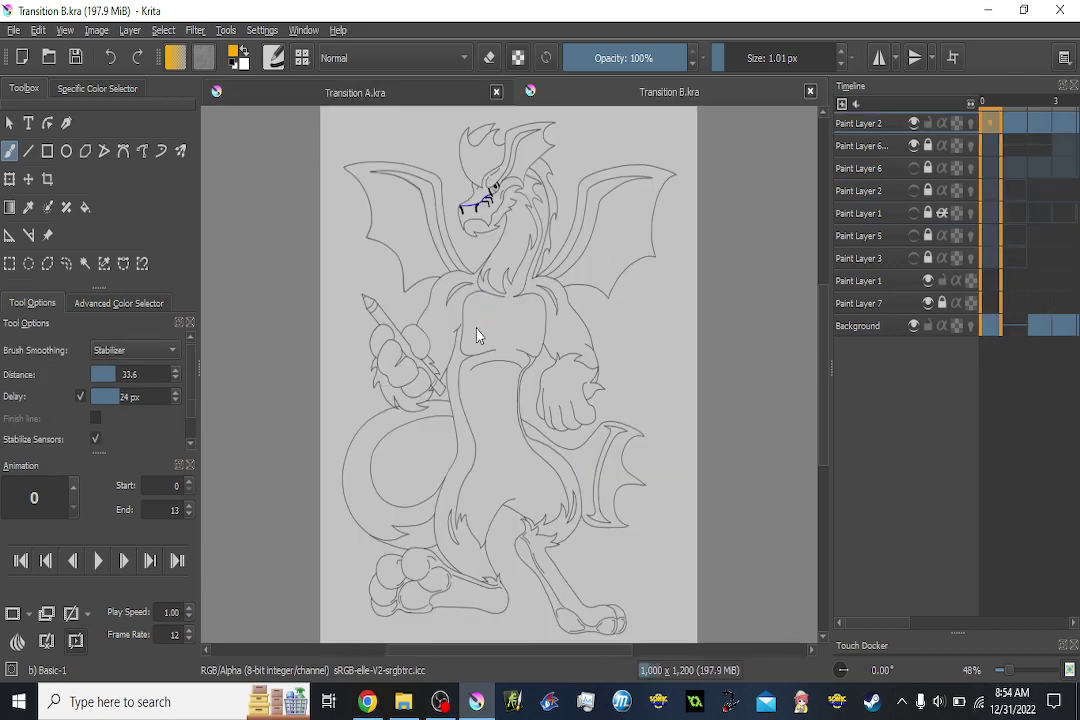
Examine the dragon's line art on the first frames of Transition B, ending on frame 0.
{"action": "scroll", "coordinate": [477, 332], "scroll_direction": "up", "scroll_amount": 2}
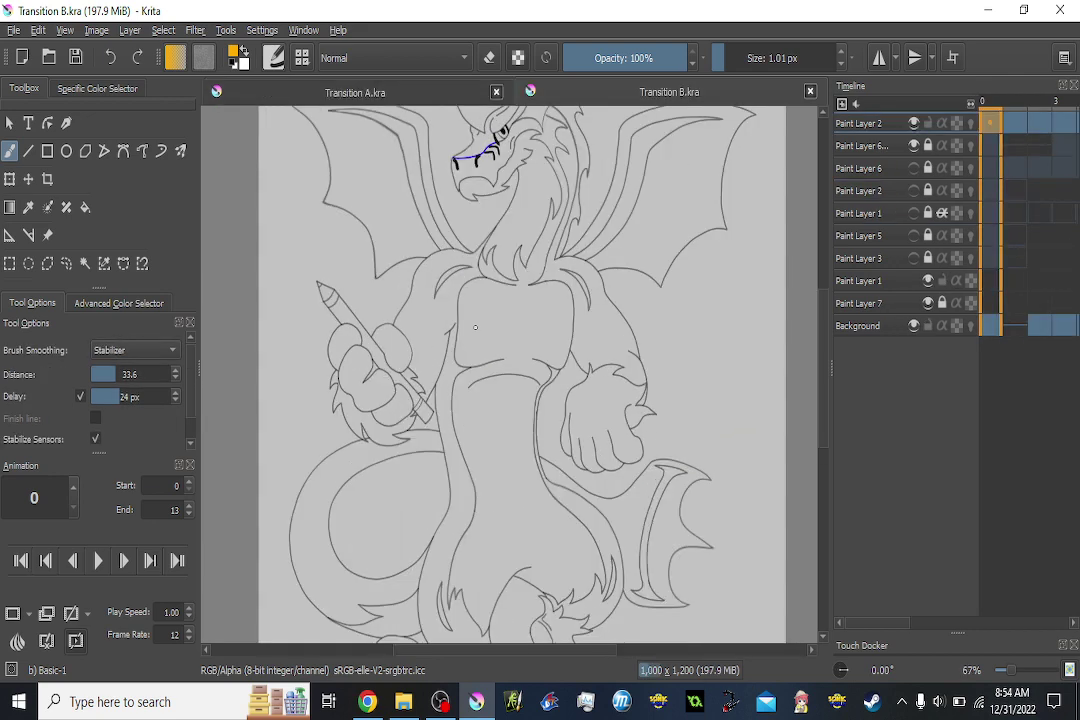
{"action": "scroll", "coordinate": [487, 270], "scroll_direction": "up", "scroll_amount": 3}
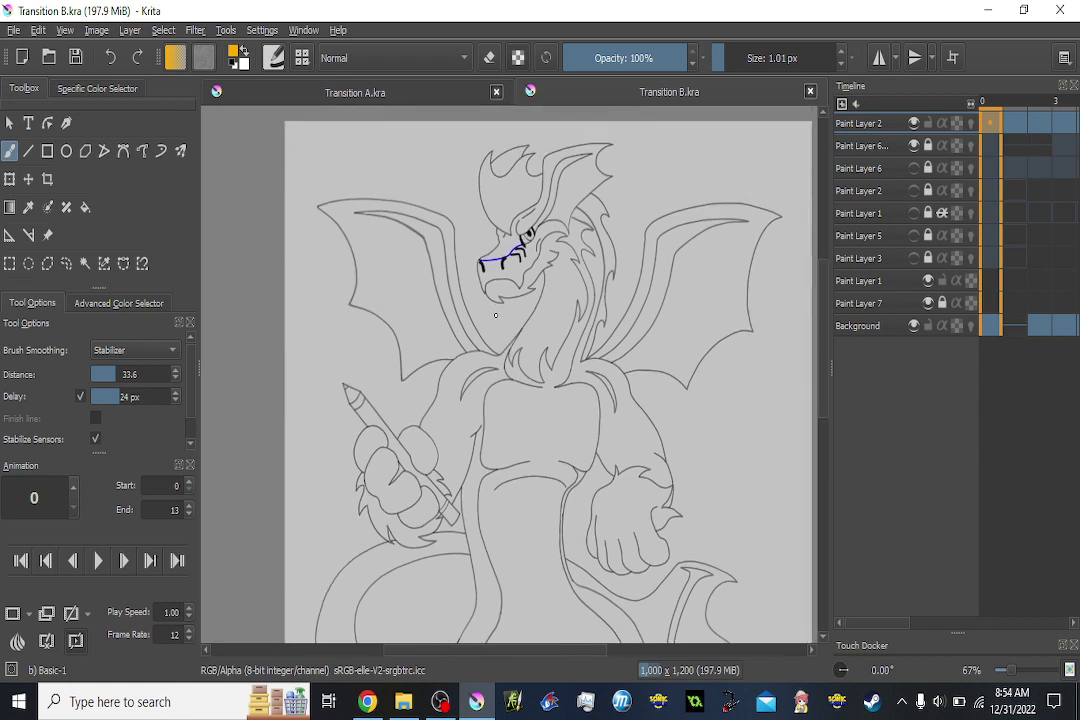
{"action": "key", "text": "Right"}
{"action": "key", "text": "Right"}
{"action": "key", "text": "Right"}
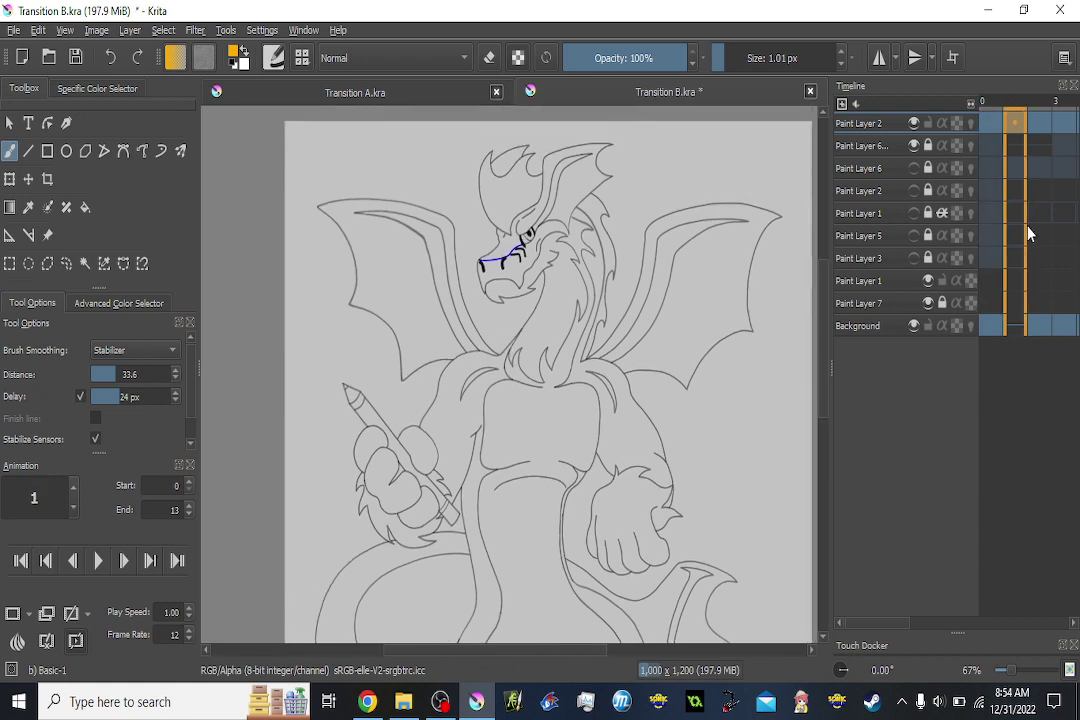
{"action": "key", "text": "Left"}
{"action": "key", "text": "Left"}
{"action": "key", "text": "Left"}
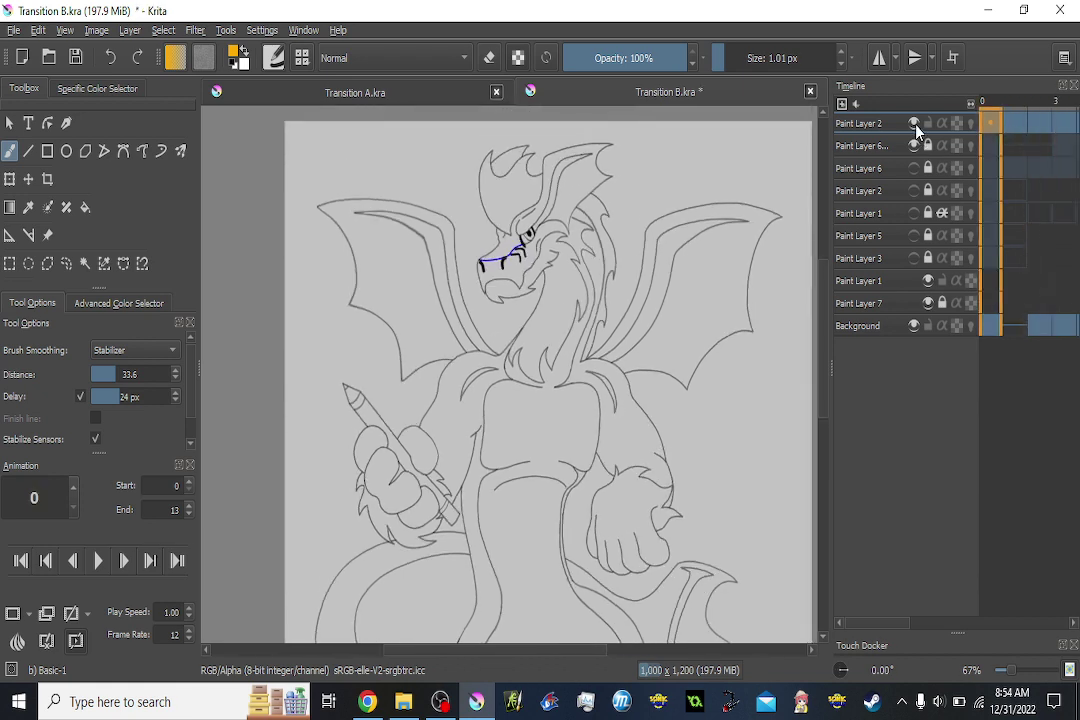
Show the coloured Paint Layer 6 and unlock the truncated-name Paint Layer 6... above it, leaving its alpha inheritance off.
{"action": "left_click", "coordinate": [916, 170]}
{"action": "left_click", "coordinate": [917, 171]}
{"action": "left_click", "coordinate": [918, 172]}
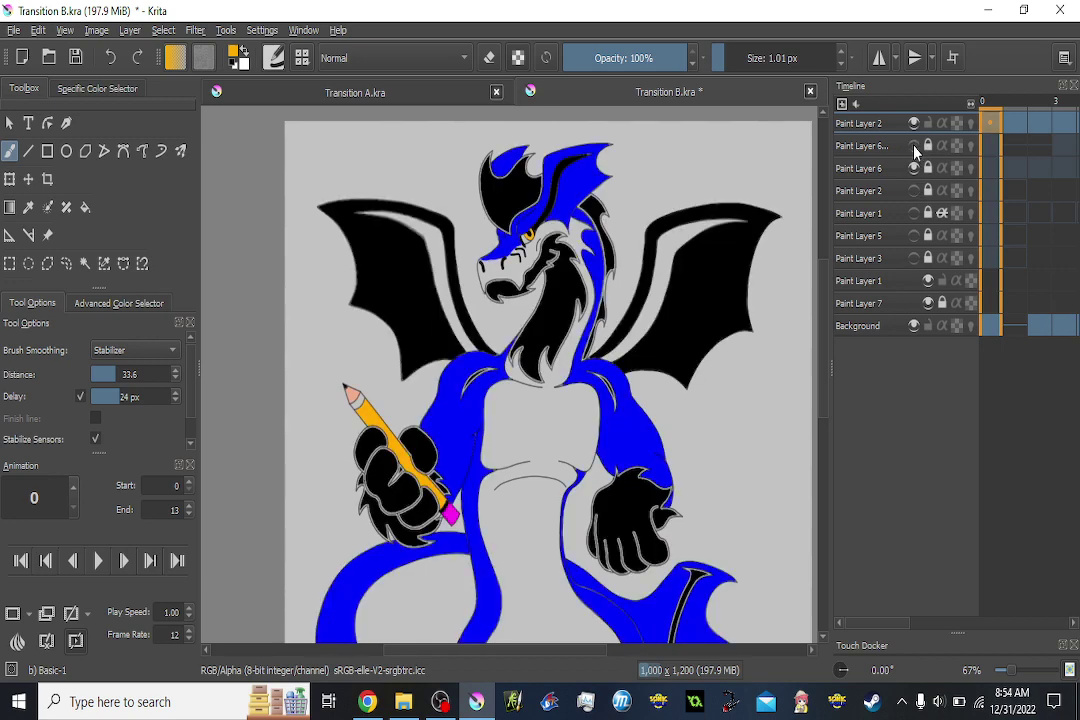
{"action": "left_click", "coordinate": [914, 146]}
{"action": "left_click", "coordinate": [939, 145]}
{"action": "left_click", "coordinate": [935, 145]}
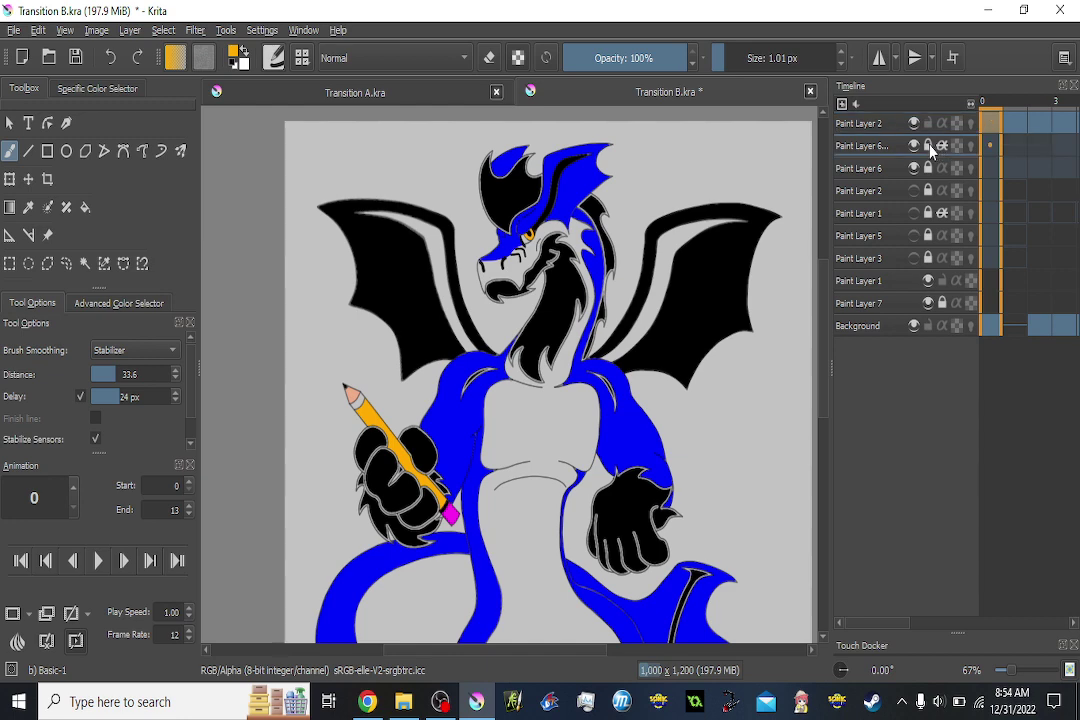
{"action": "left_click", "coordinate": [929, 146]}
{"action": "left_click", "coordinate": [940, 147]}
{"action": "scroll", "coordinate": [640, 254], "scroll_direction": "down", "scroll_amount": 1}
{"action": "left_click_drag", "start_coordinate": [648, 254], "coordinate": [642, 176]}
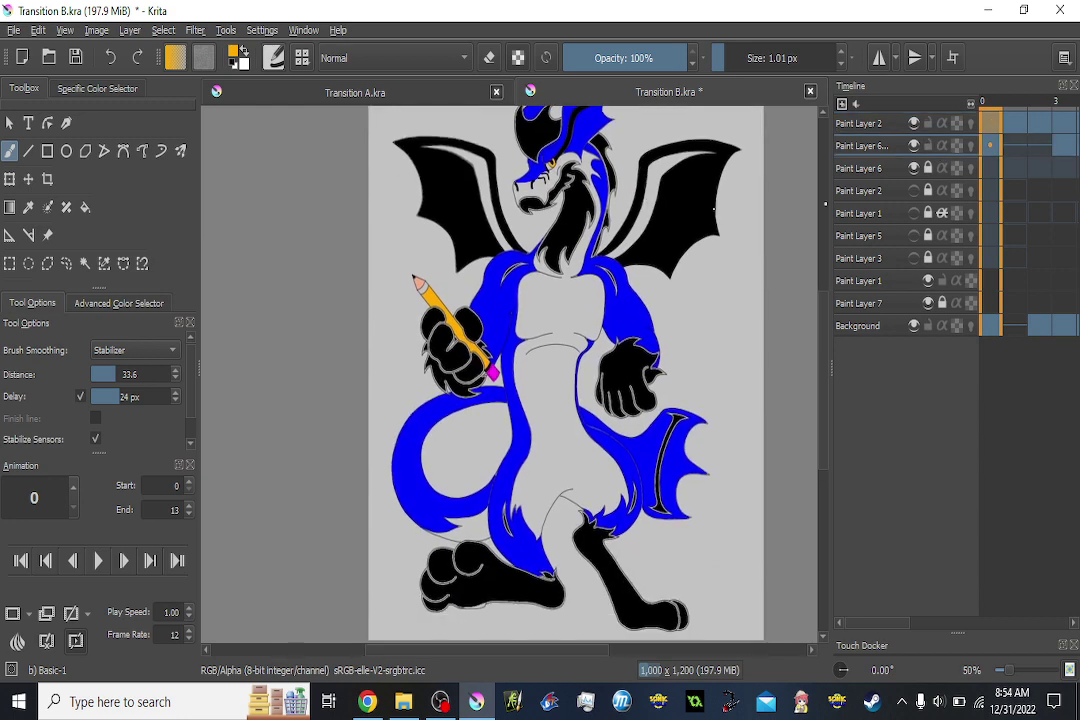
Hide the coloured Paint Layer 6, compare the two layers above it by toggling them, and lock the topmost Paint Layer 2.
{"action": "left_click", "coordinate": [915, 147]}
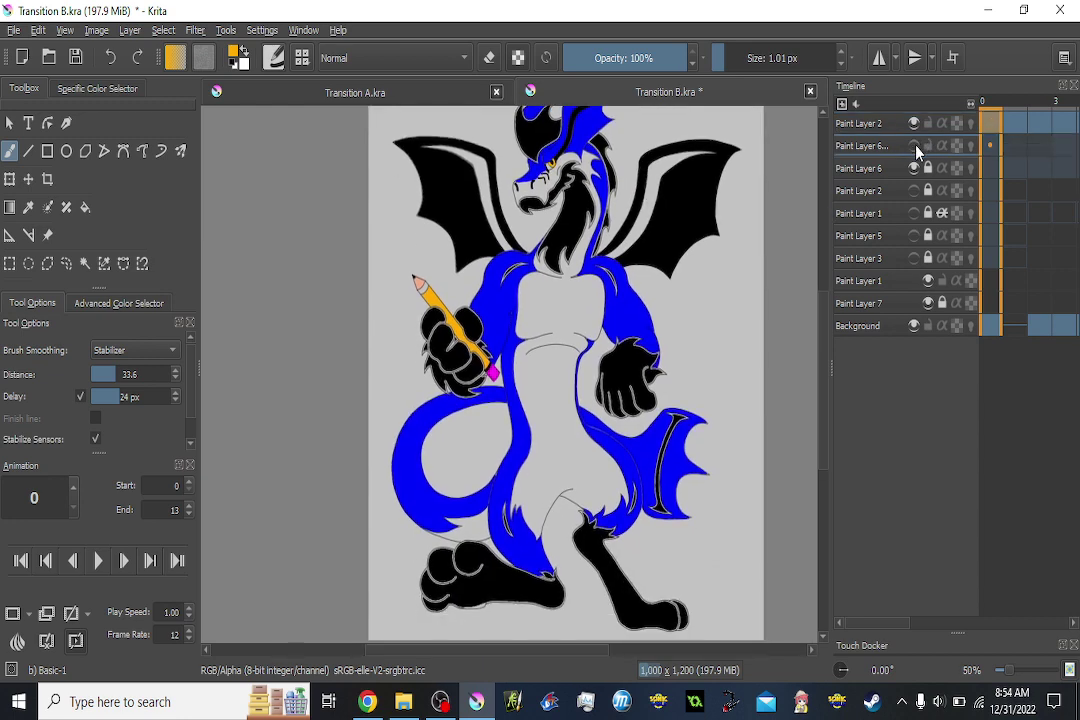
{"action": "left_click", "coordinate": [912, 171]}
{"action": "left_click", "coordinate": [915, 147]}
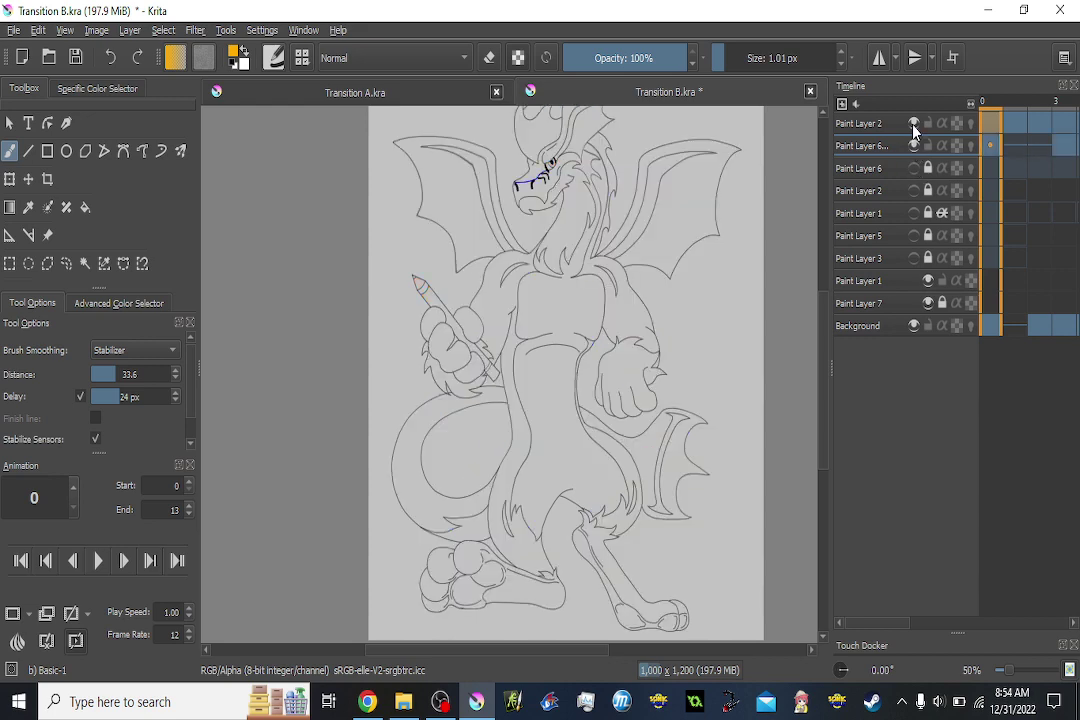
{"action": "left_click", "coordinate": [913, 123]}
{"action": "left_click", "coordinate": [913, 123]}
{"action": "left_click", "coordinate": [914, 147]}
{"action": "left_click", "coordinate": [913, 147]}
{"action": "left_click", "coordinate": [913, 168]}
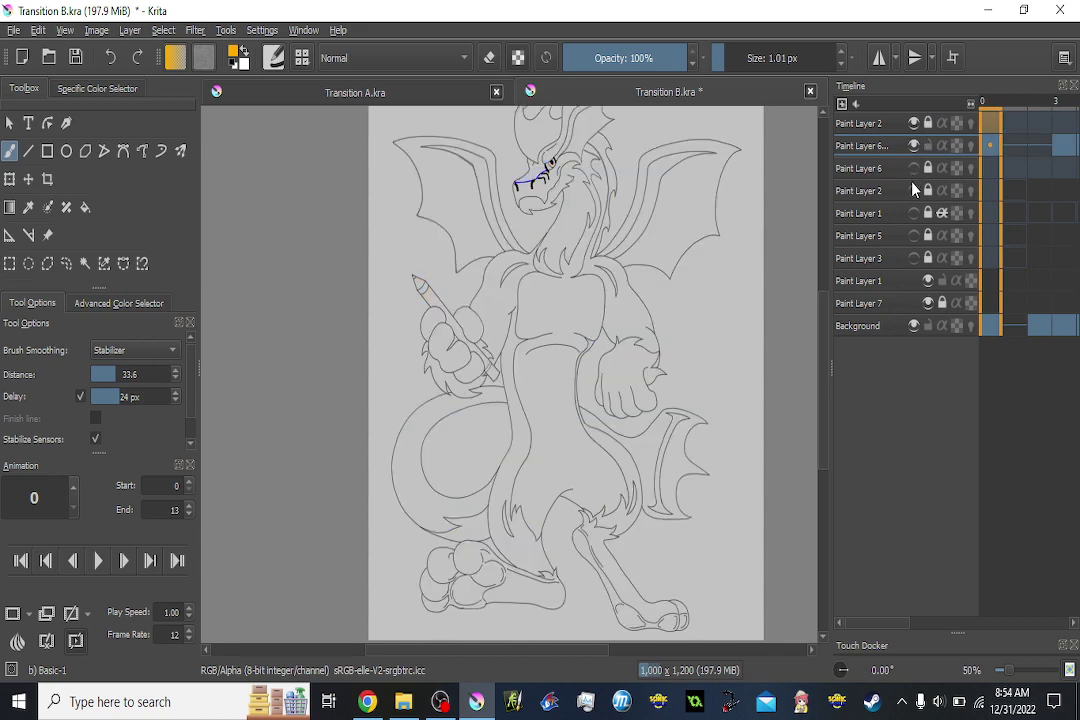
Check the lower Paint Layer 2 on frames 0 to 2, unlock it and delete it.
{"action": "left_click", "coordinate": [913, 190]}
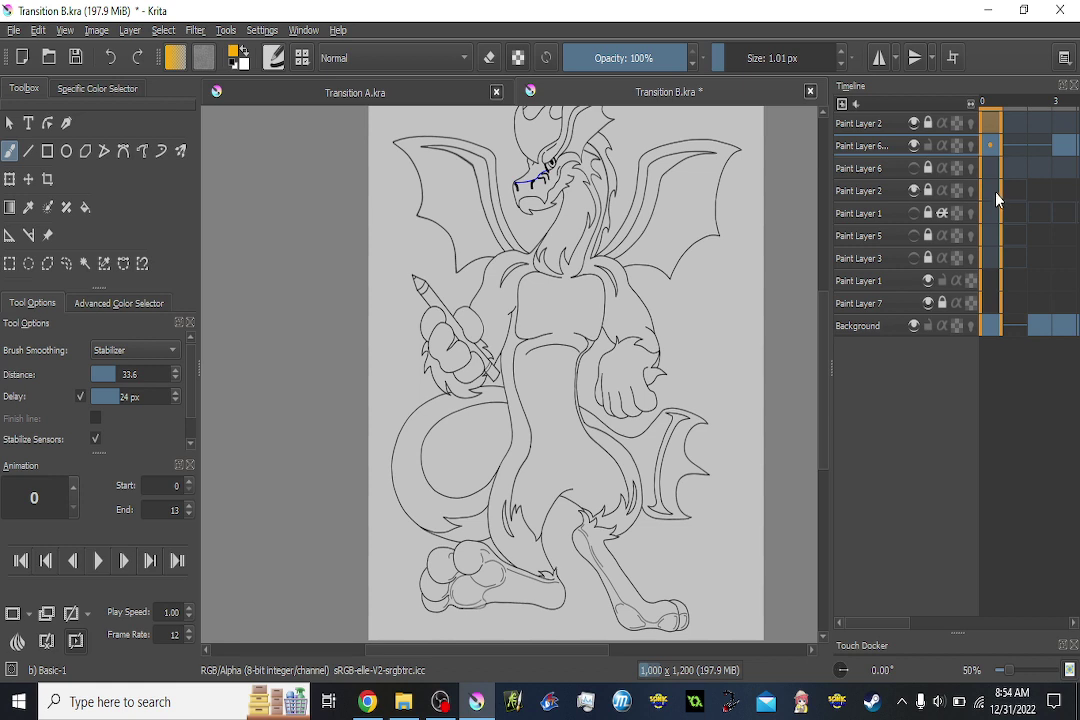
{"action": "left_click", "coordinate": [1023, 193]}
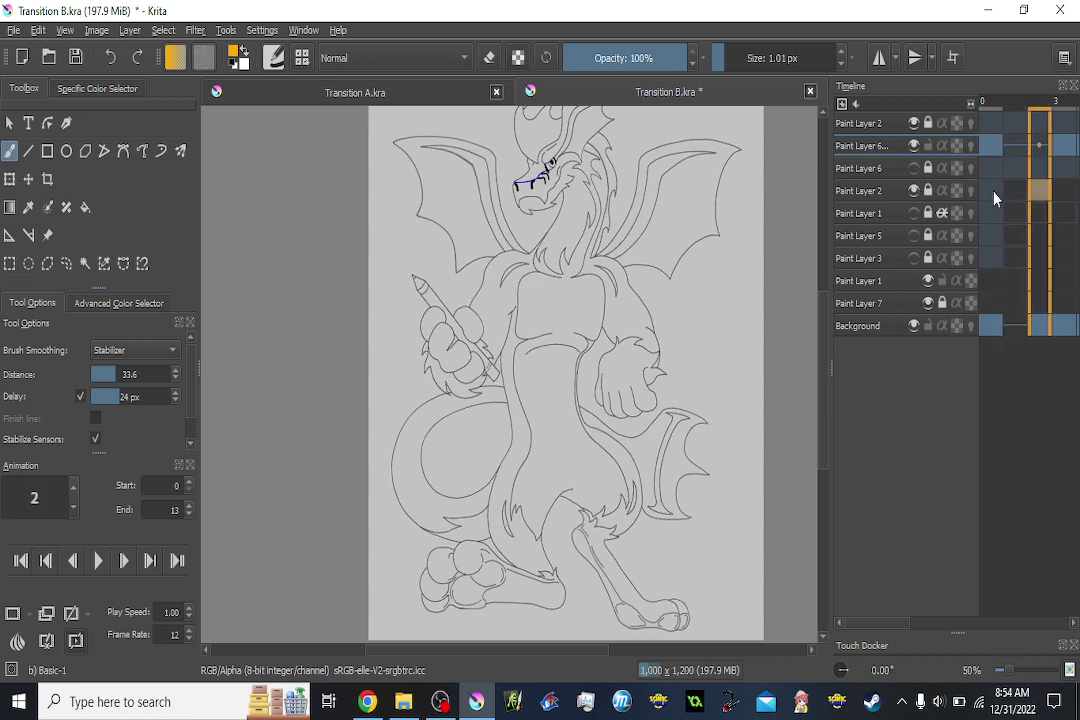
{"action": "left_click", "coordinate": [1015, 190]}
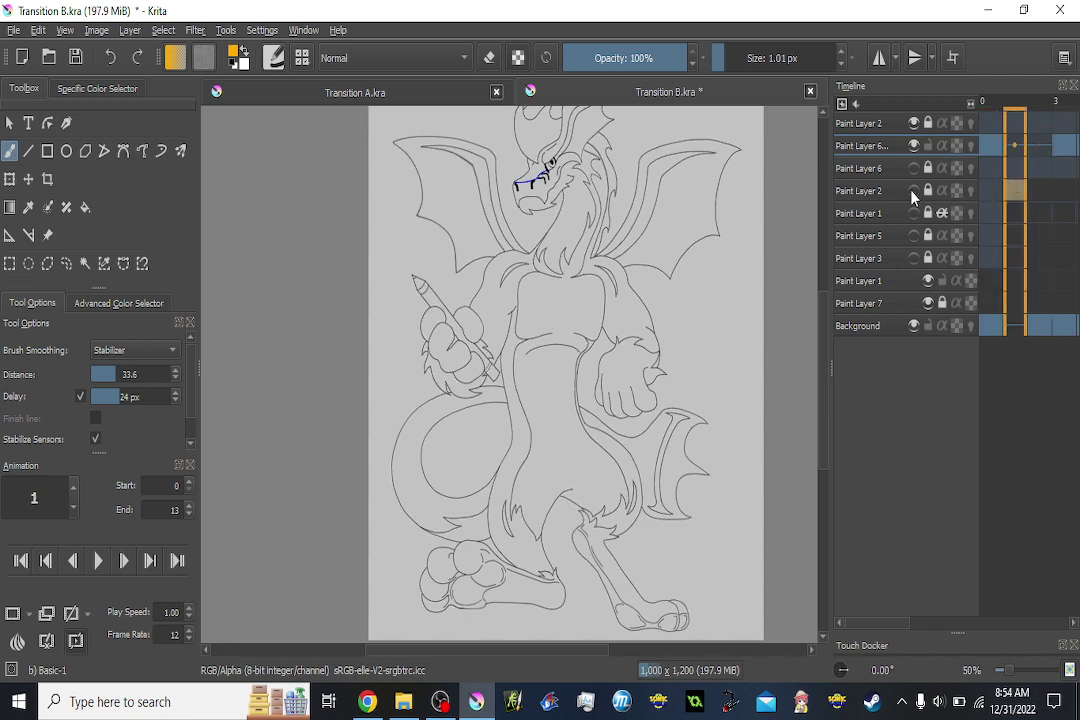
{"action": "left_click", "coordinate": [914, 190]}
{"action": "left_click", "coordinate": [990, 190]}
{"action": "left_click", "coordinate": [914, 191]}
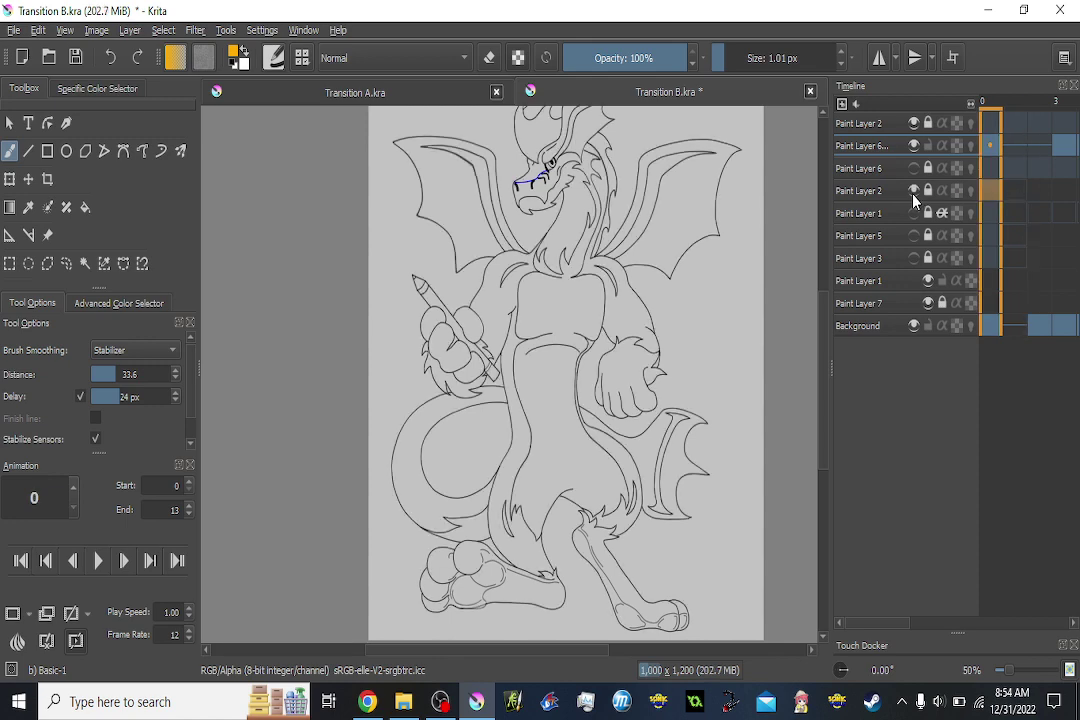
{"action": "left_click", "coordinate": [990, 190]}
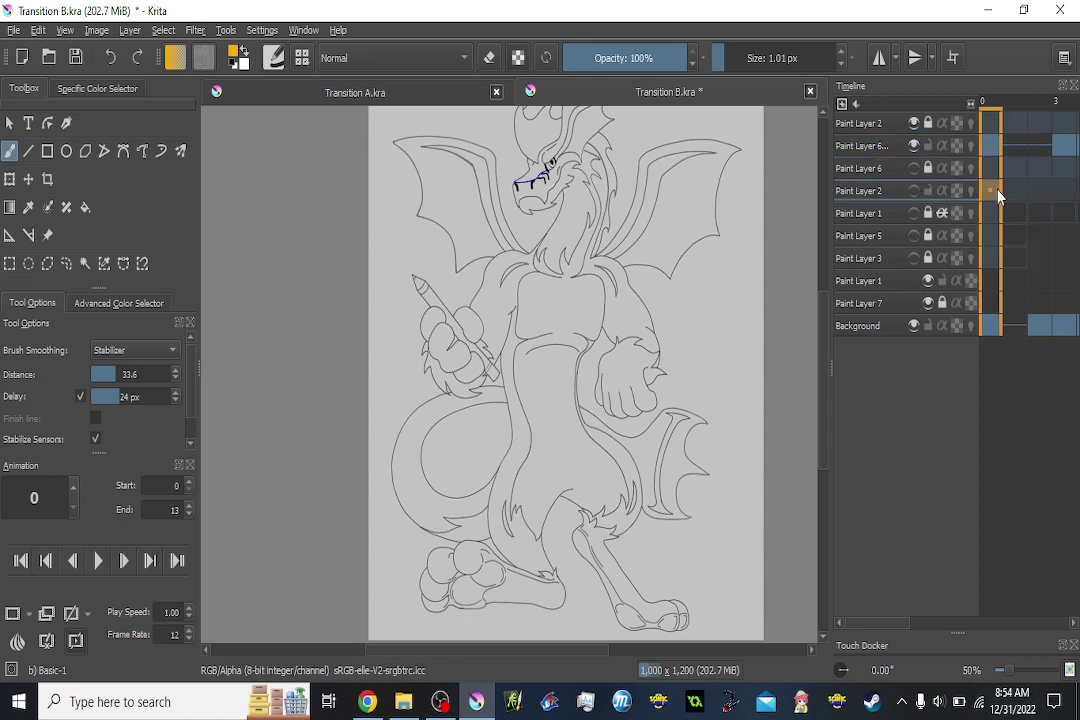
{"action": "left_click", "coordinate": [934, 238]}
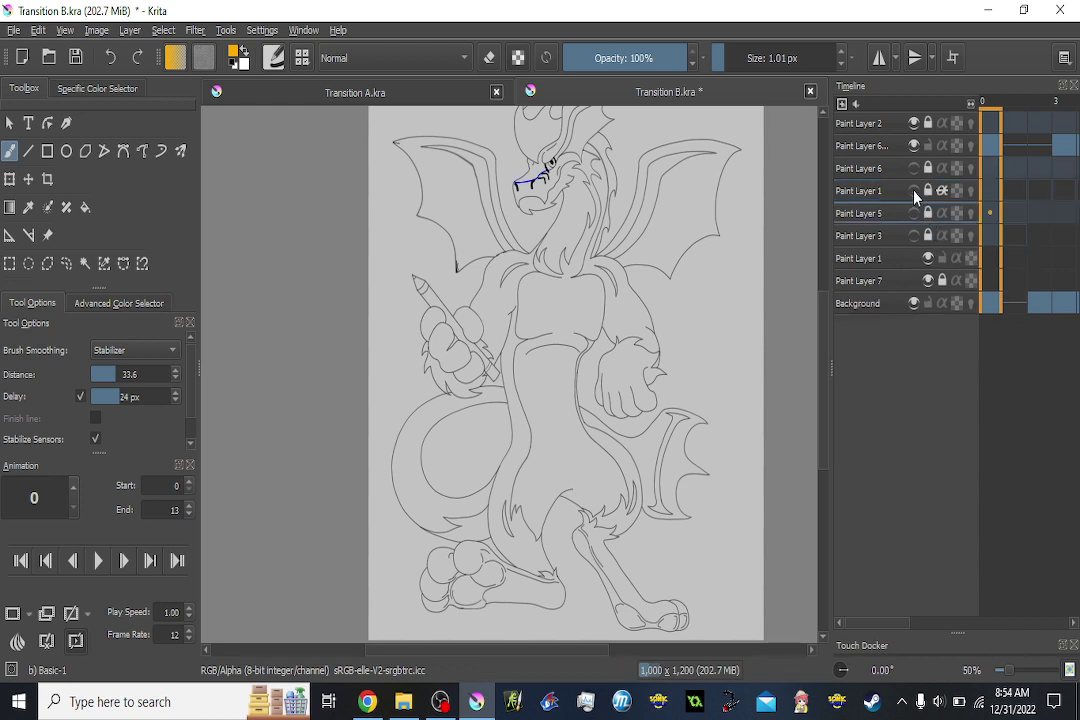
Unlock and show the upper Paint Layer 1, turn off its alpha inheritance, check its frames and delete the layer.
{"action": "left_click", "coordinate": [914, 191]}
{"action": "left_click", "coordinate": [930, 195]}
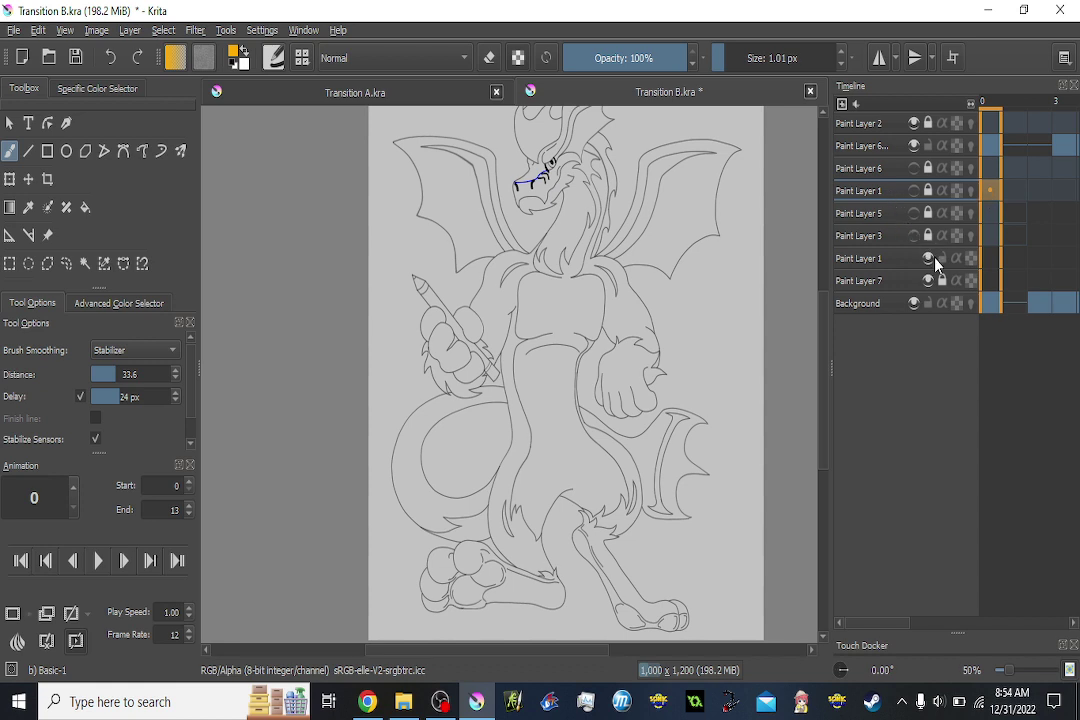
{"action": "left_click", "coordinate": [914, 191]}
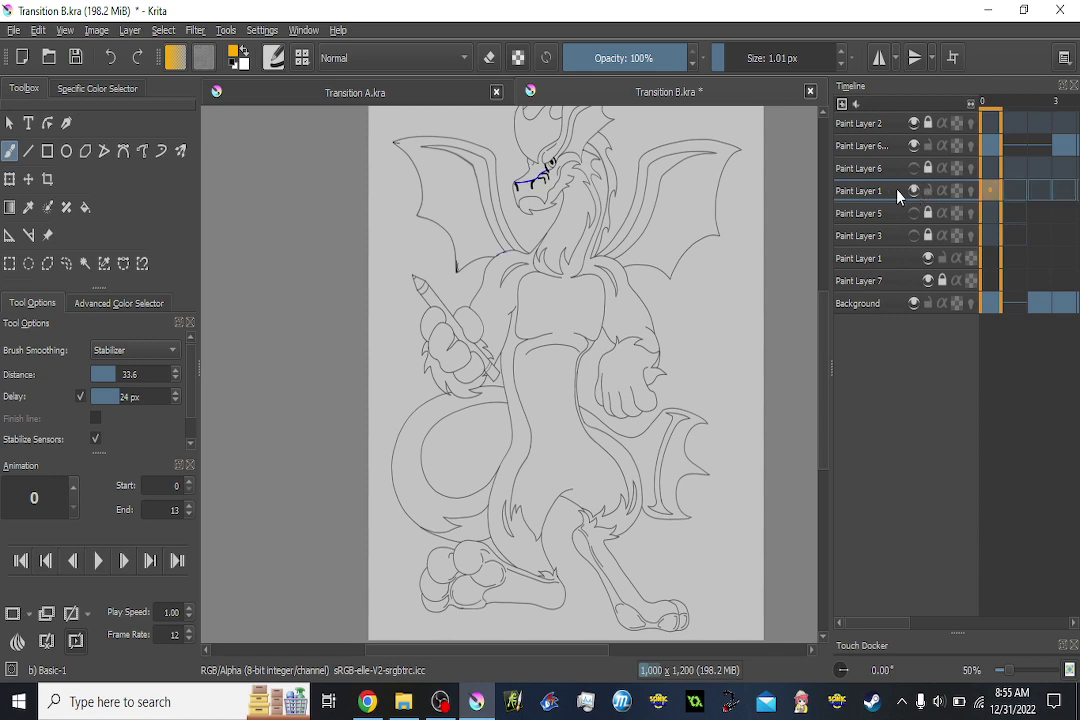
{"action": "scroll", "coordinate": [1009, 193], "scroll_direction": "up", "scroll_amount": 4}
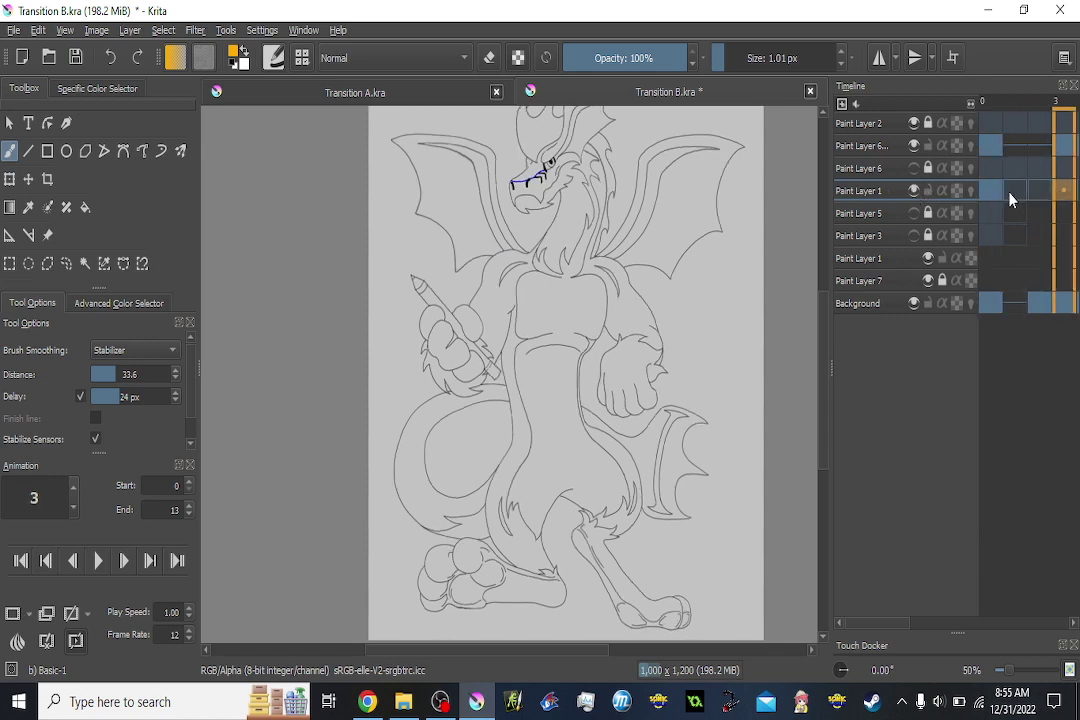
{"action": "scroll", "coordinate": [1009, 193], "scroll_direction": "down", "scroll_amount": 4}
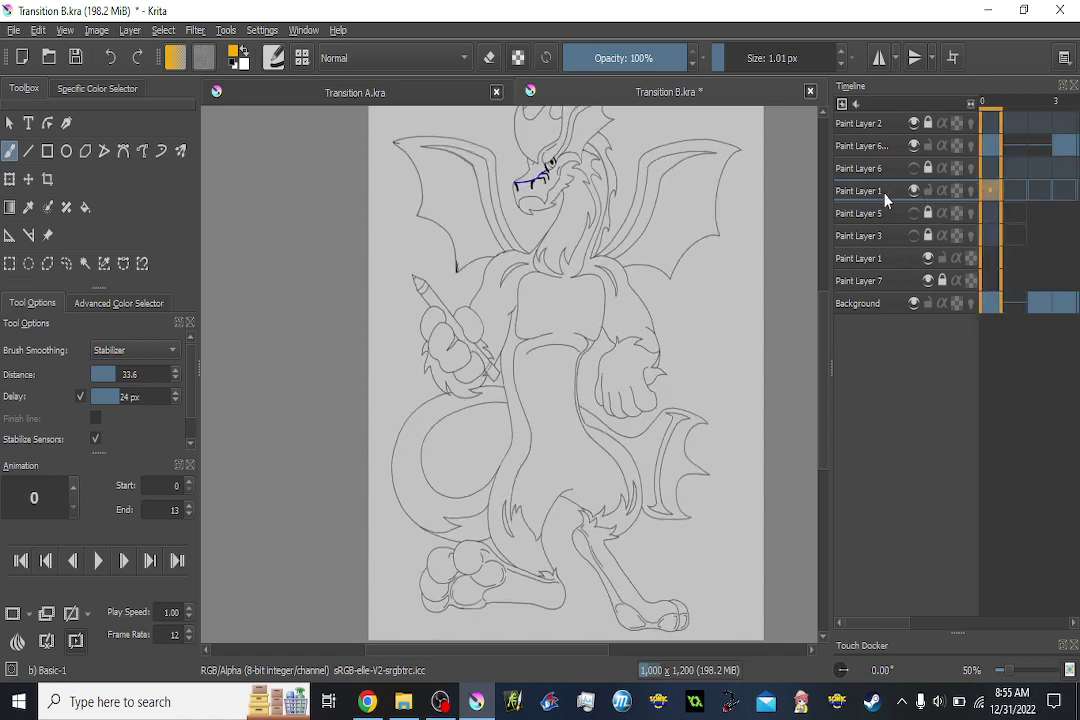
{"action": "key", "text": "shift+Delete"}
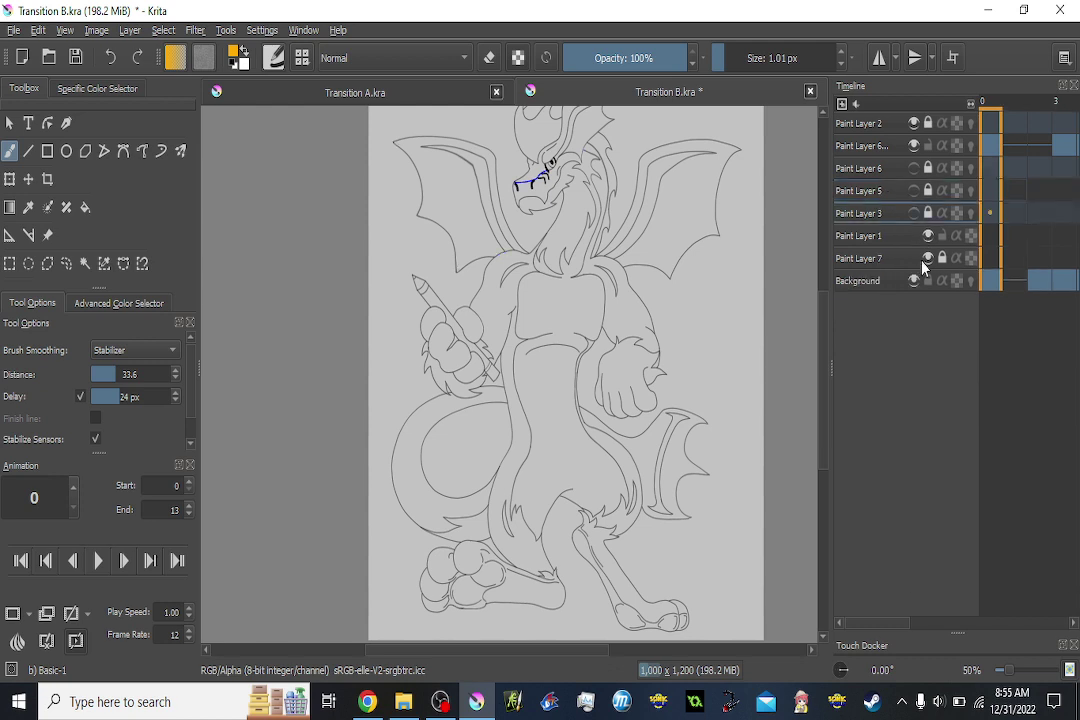
Check the contents of Paint Layer 5 and Paint Layer 3 by showing each one briefly and hiding it again.
{"action": "left_click", "coordinate": [916, 188]}
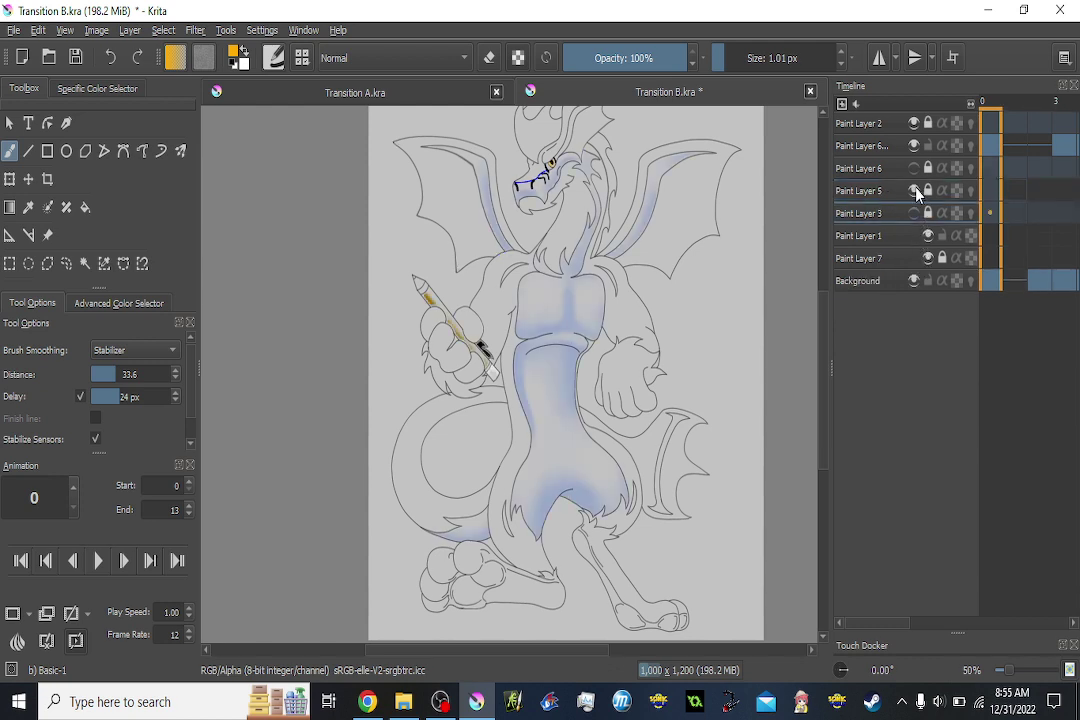
{"action": "left_click", "coordinate": [915, 192]}
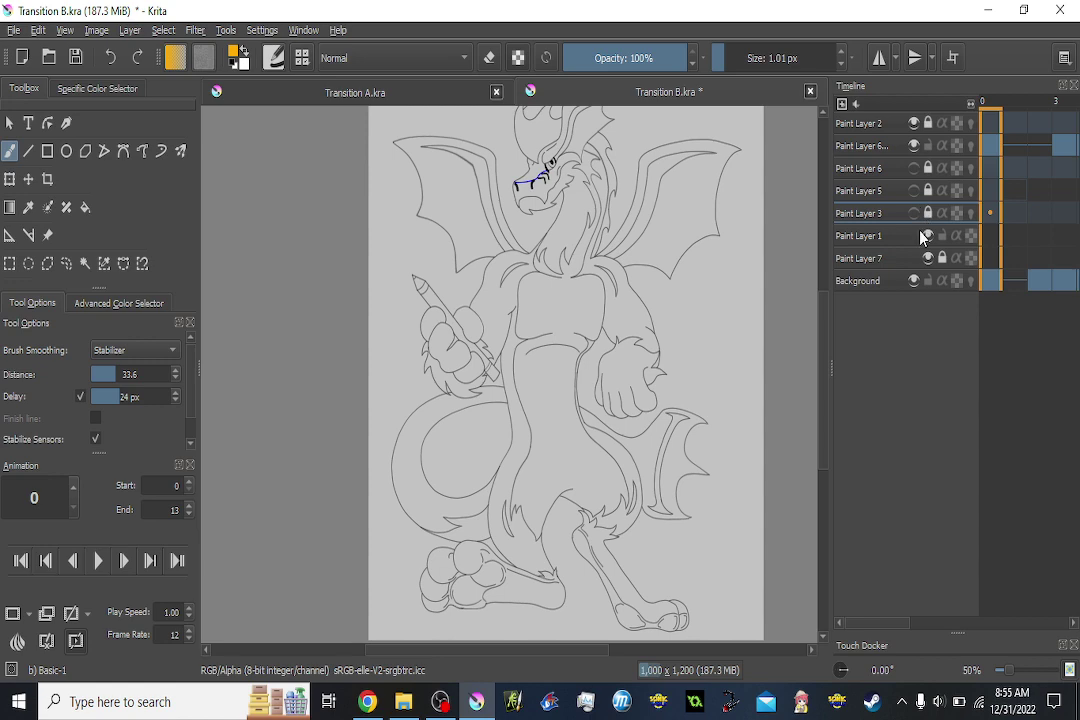
{"action": "left_click", "coordinate": [914, 215]}
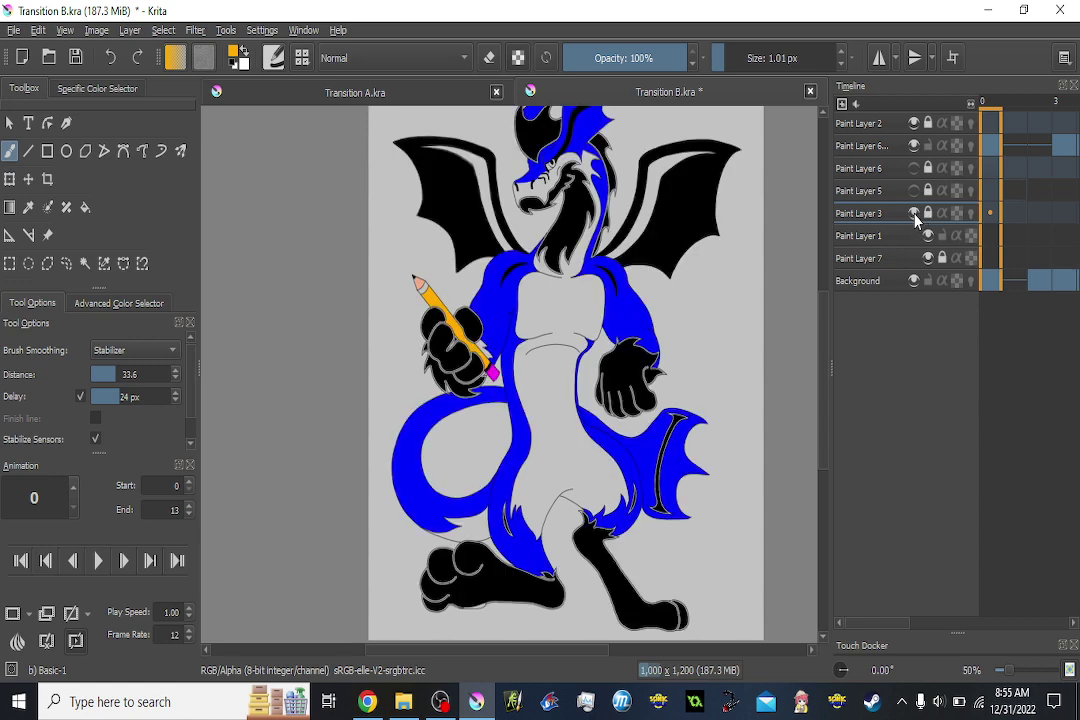
{"action": "left_click", "coordinate": [1013, 229]}
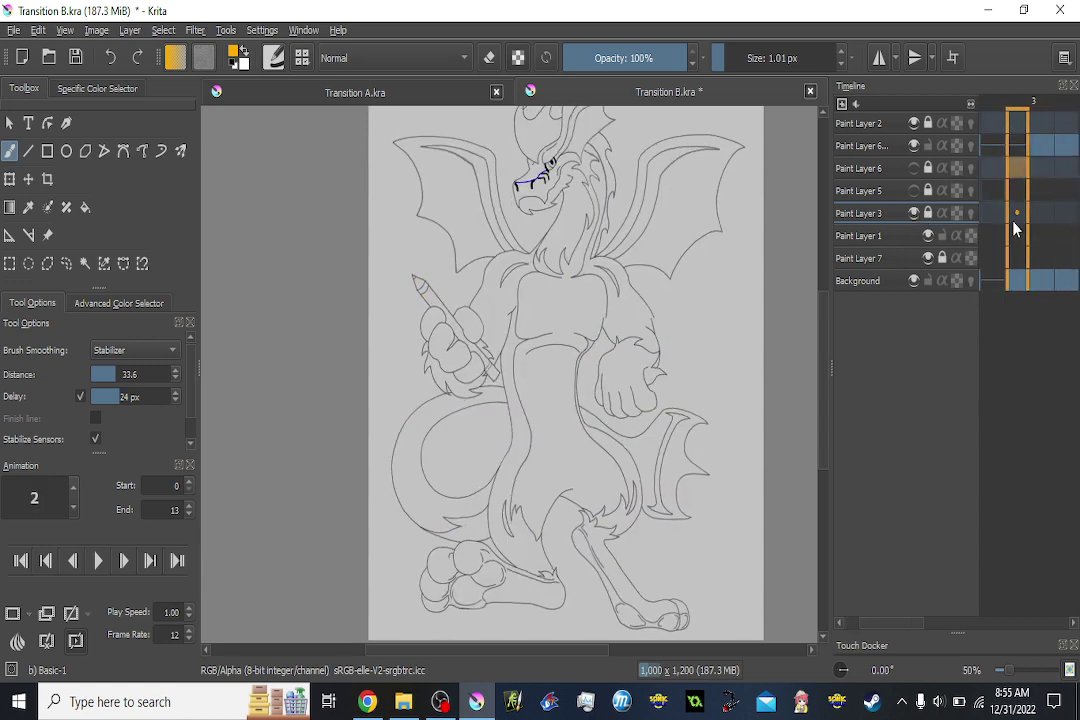
{"action": "key", "text": "Left"}
{"action": "key", "text": "Left"}
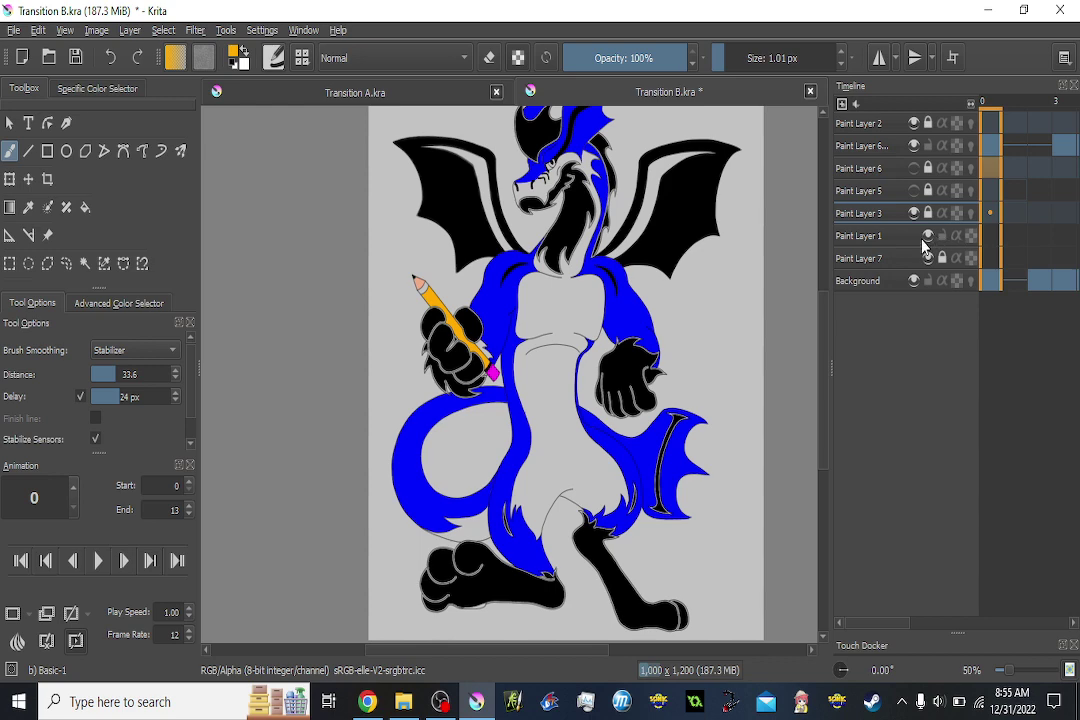
{"action": "left_click", "coordinate": [914, 213]}
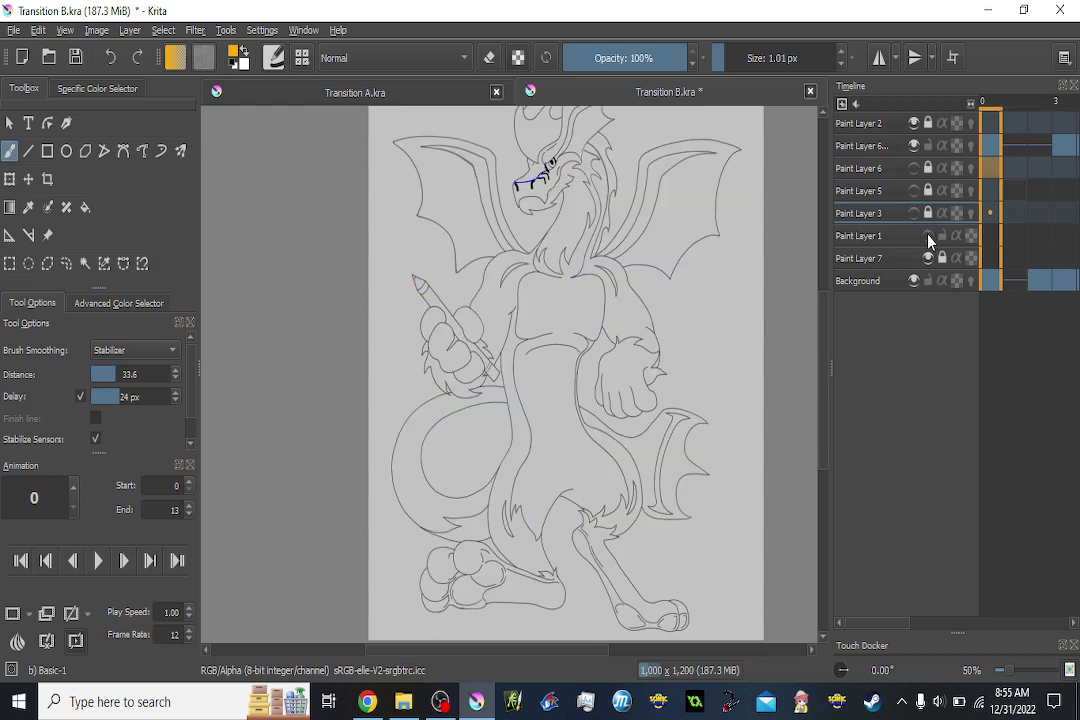
Delete the remaining Paint Layer 1 above Paint Layer 7, keeping Paint Layer 7 visible.
{"action": "left_click", "coordinate": [991, 237]}
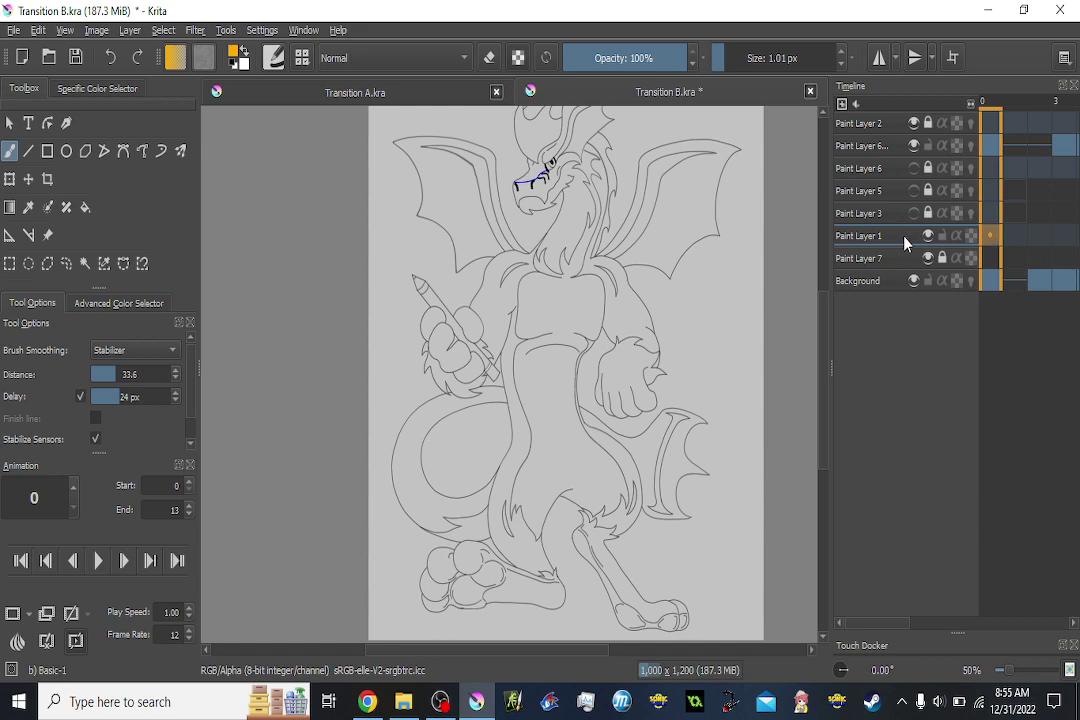
{"action": "key", "text": "shift+Delete"}
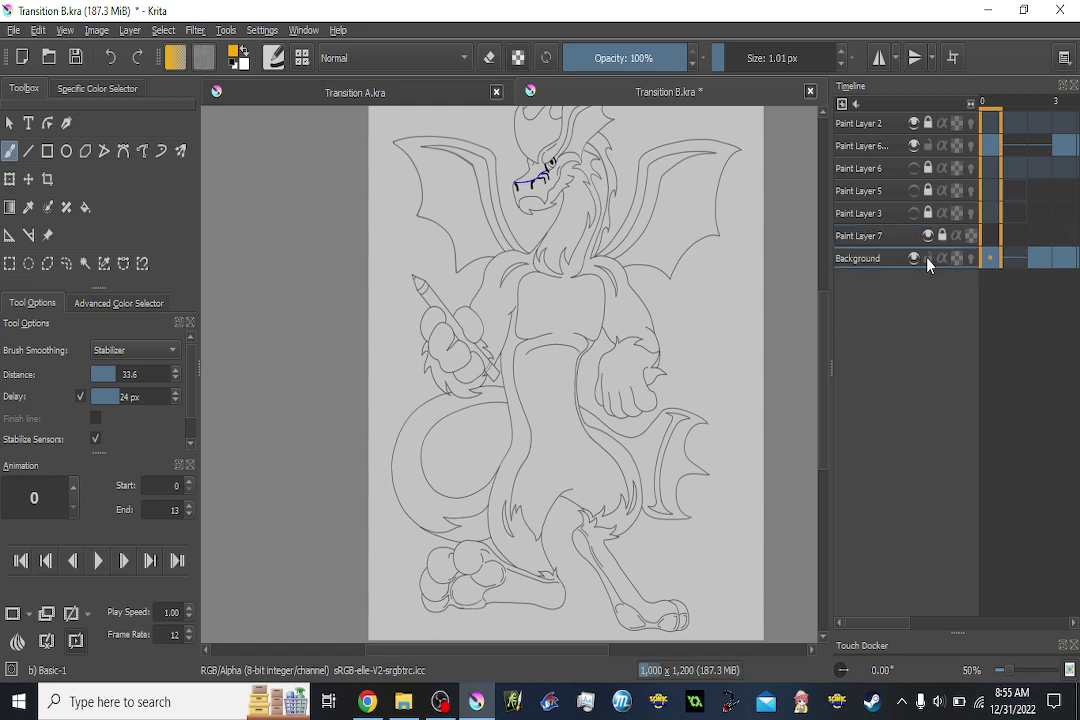
{"action": "left_click", "coordinate": [930, 236]}
Select the unlocked Paint Layer 6... and show the colours of the locked Paint Layer 6 below it.
{"action": "left_click", "coordinate": [892, 150]}
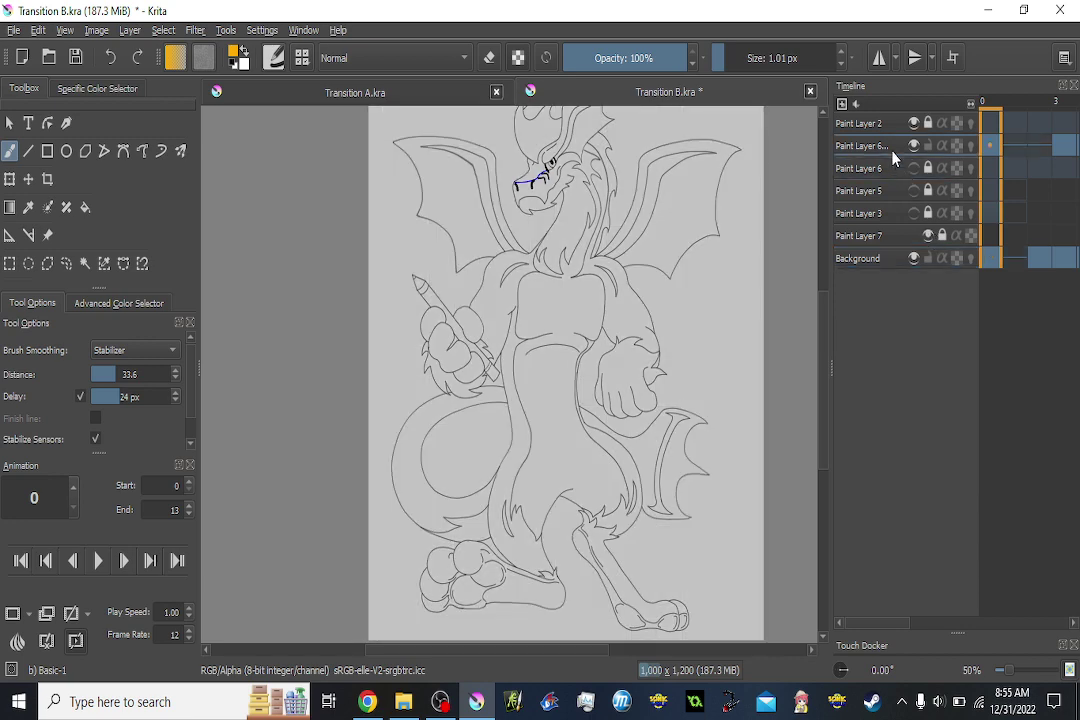
{"action": "left_click", "coordinate": [914, 147]}
{"action": "left_click", "coordinate": [914, 147]}
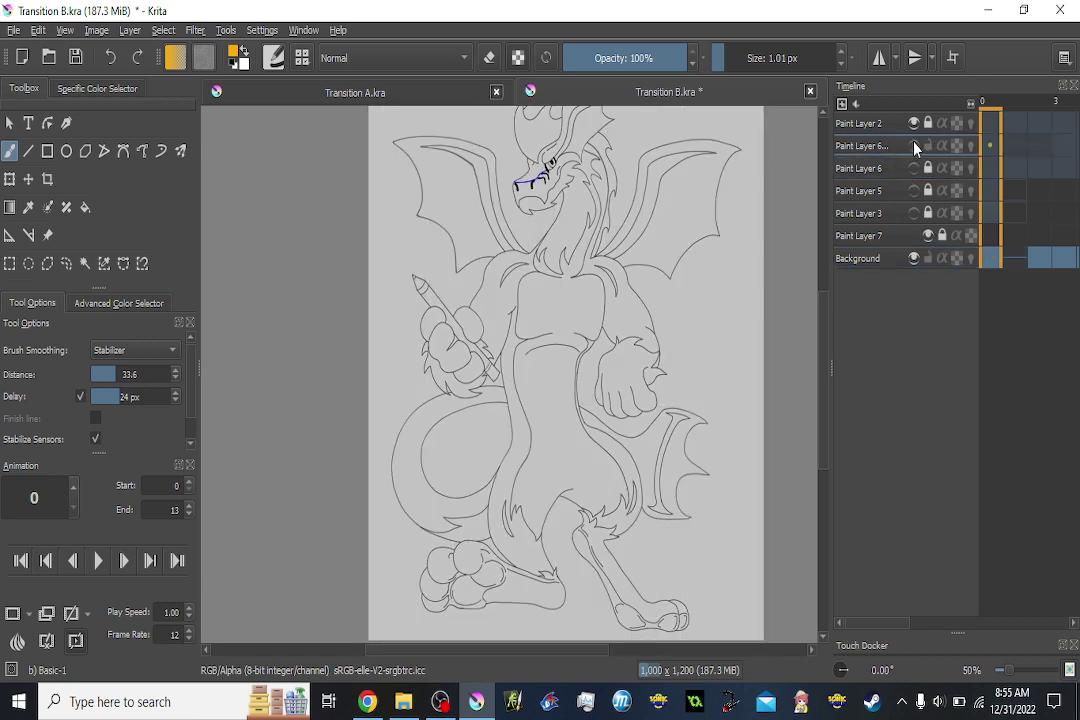
{"action": "left_click", "coordinate": [913, 169]}
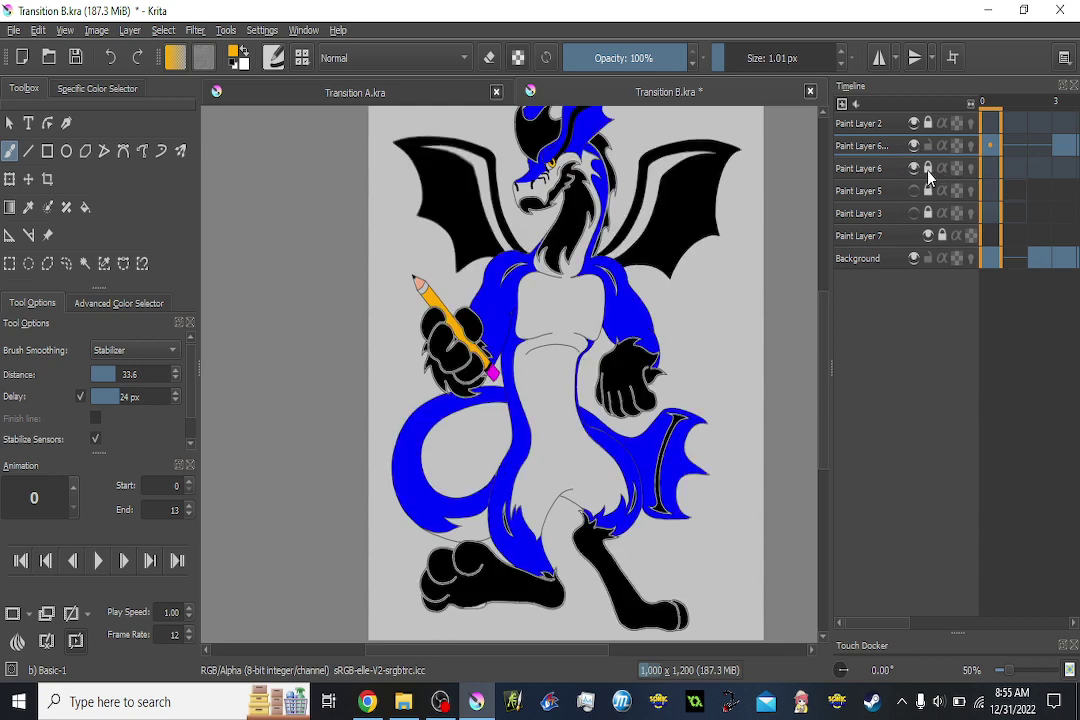
Unlock Paint Layer 6, check its frames, add a new paint layer directly above it and select the new layer's frame 0.
{"action": "left_click", "coordinate": [928, 170]}
{"action": "left_click", "coordinate": [899, 170]}
{"action": "key", "text": "Right"}
{"action": "key", "text": "Right"}
{"action": "key", "text": "Right"}
{"action": "key", "text": "Right"}
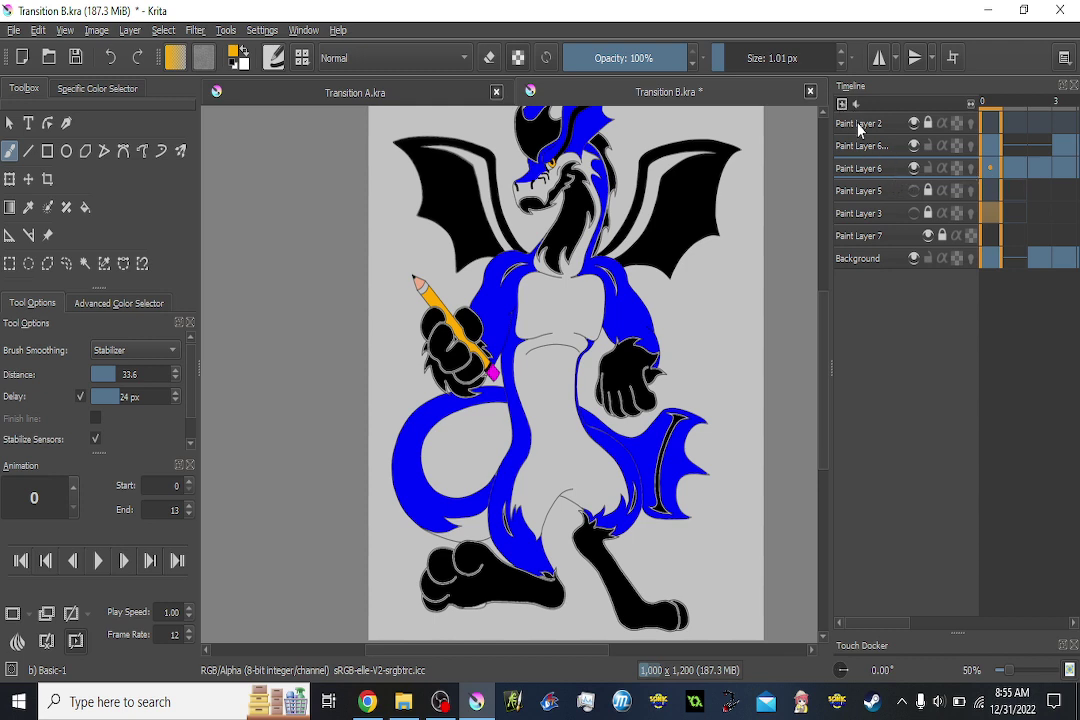
{"action": "key", "text": "Insert"}
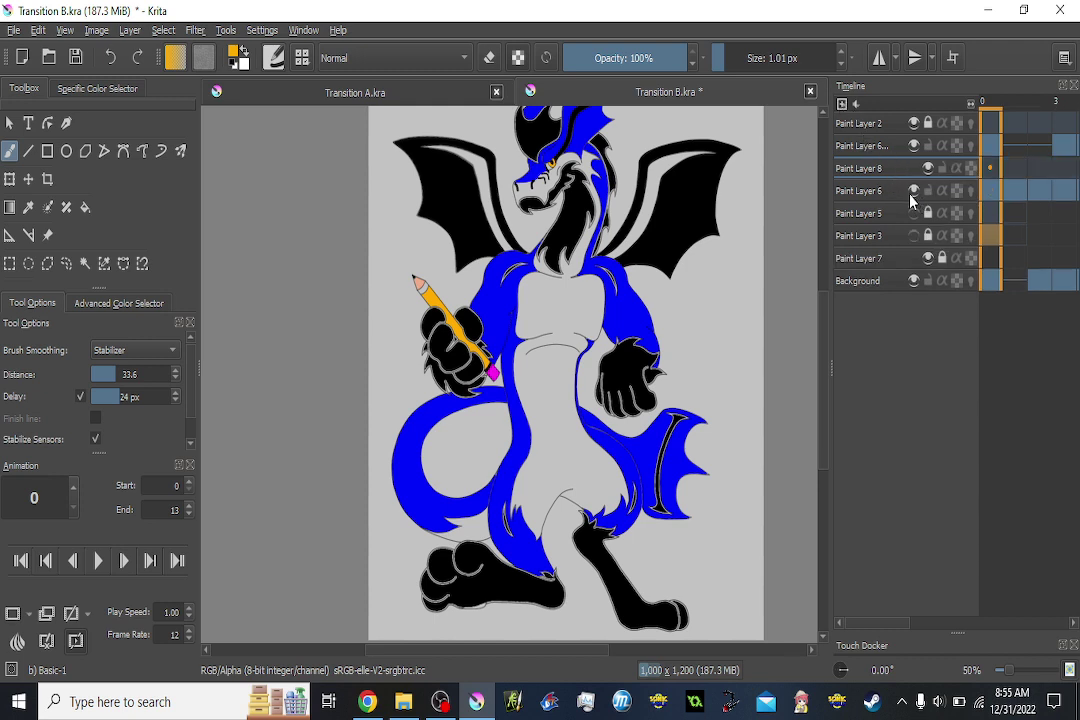
{"action": "left_click", "coordinate": [995, 172]}
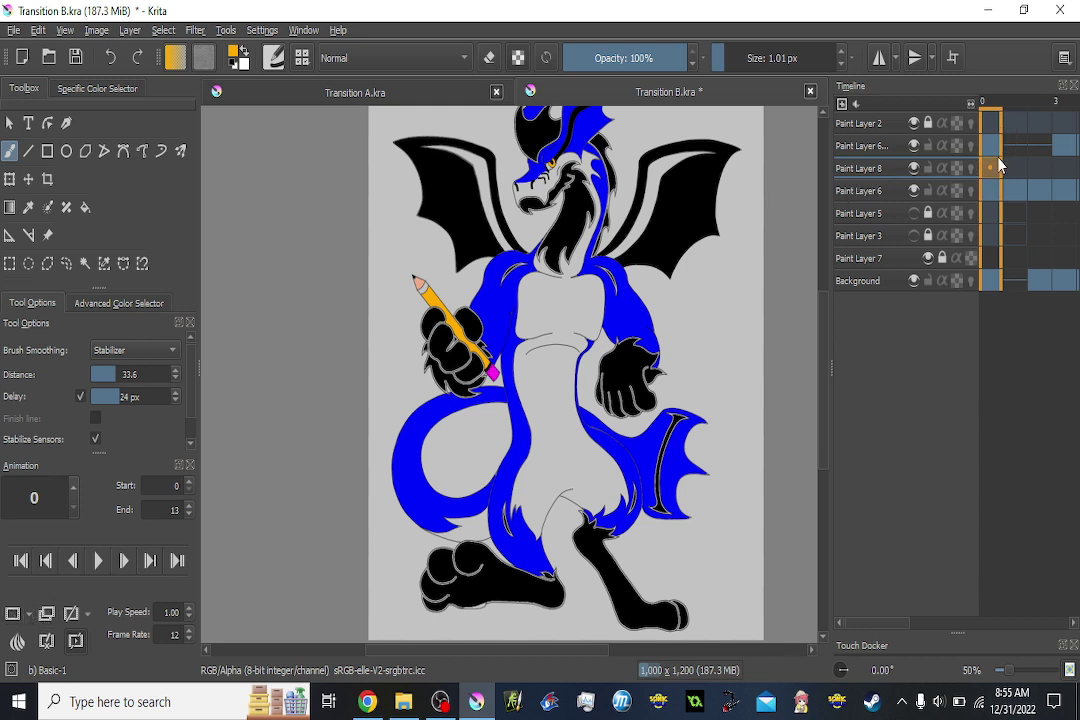
Sample the body's blue from the upper arm as the foreground colour and hide Paint Layer 6.
{"action": "scroll", "coordinate": [575, 257], "scroll_direction": "up", "scroll_amount": 1}
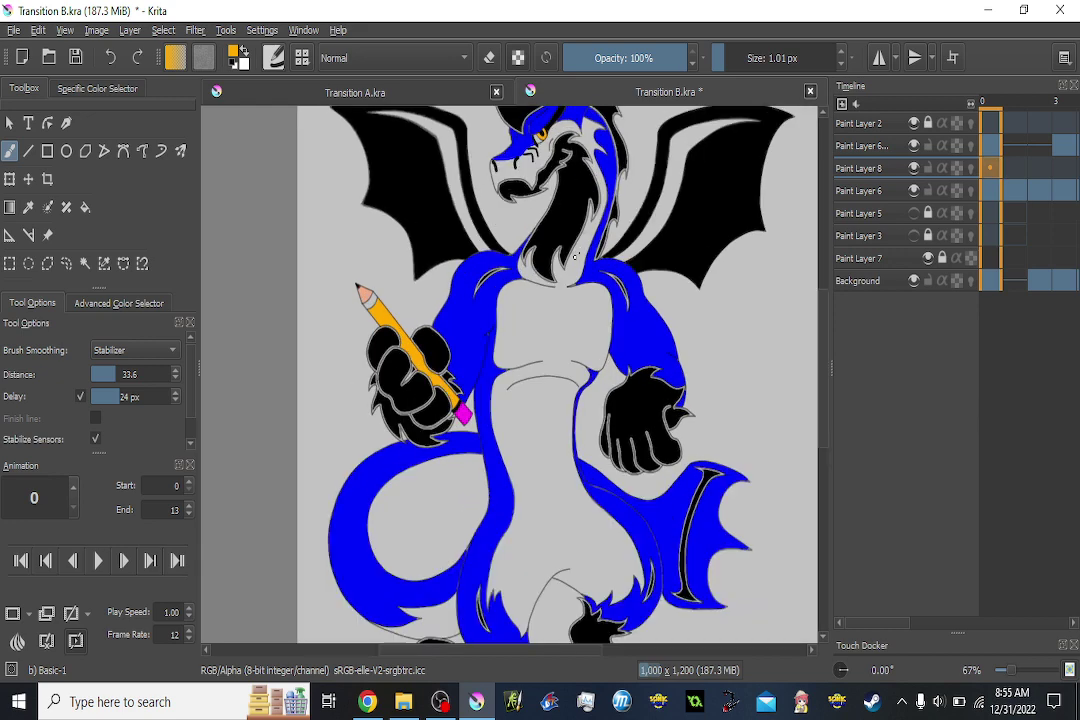
{"action": "scroll", "coordinate": [494, 290], "scroll_direction": "up", "scroll_amount": 2}
{"action": "left_click", "coordinate": [470, 321], "text": "ctrl"}
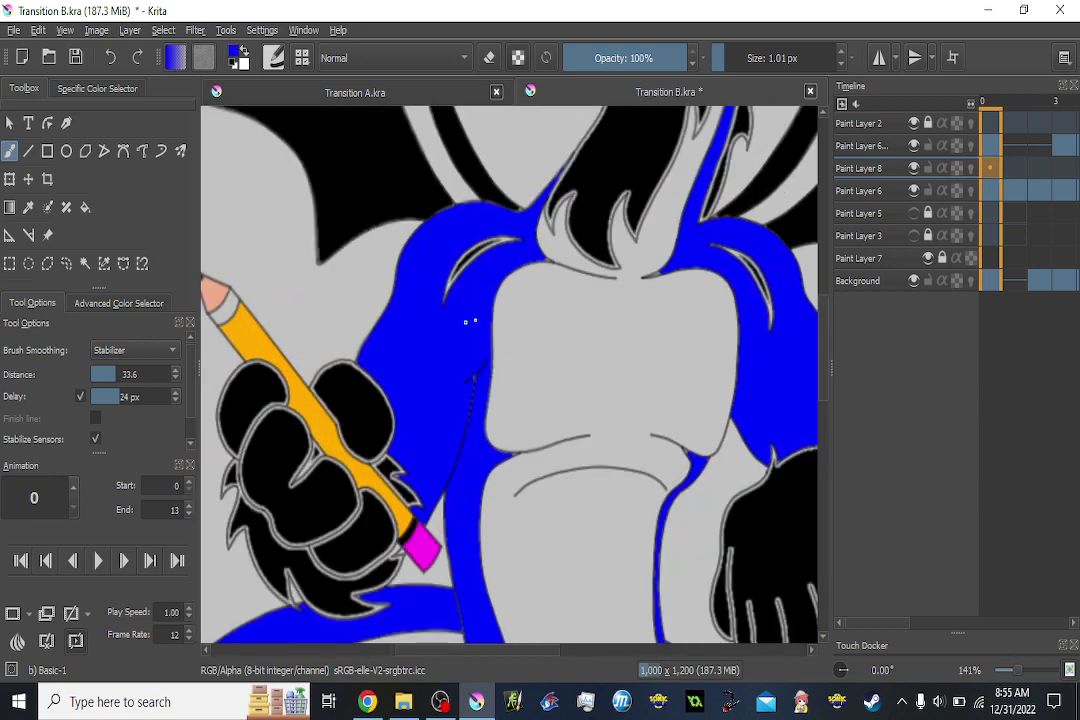
{"action": "left_click", "coordinate": [911, 190]}
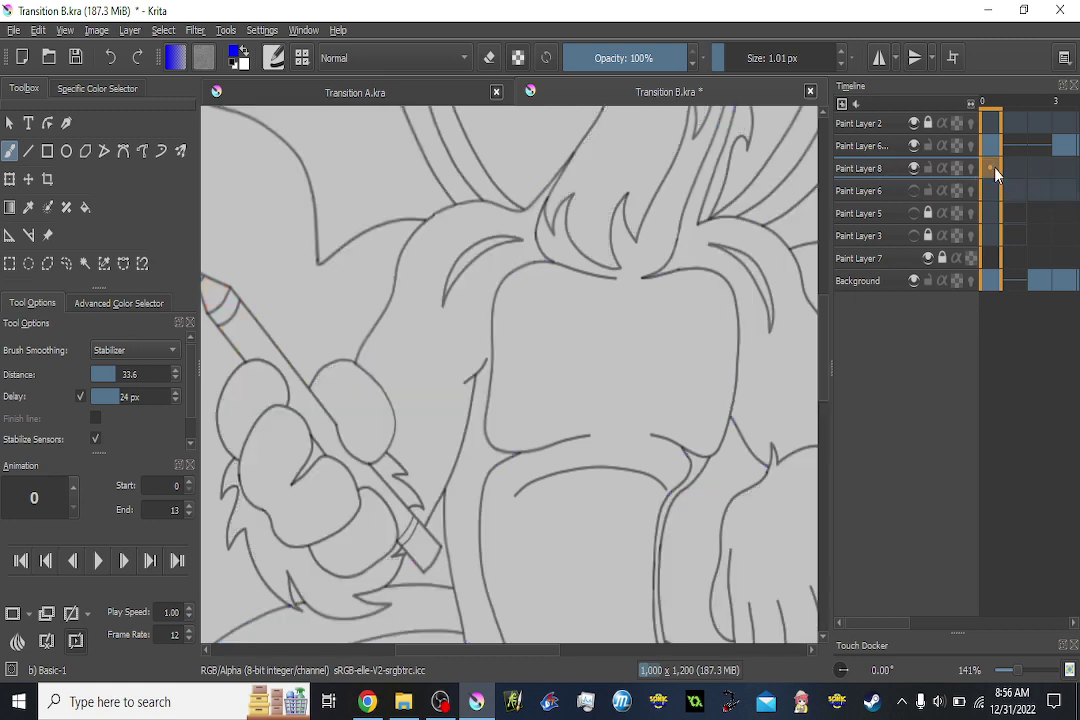
Fill both arms and the pencil-side strip of the body with blue on frame 0 of Paint Layer 8.
{"action": "left_click", "coordinate": [85, 207]}
{"action": "left_click_drag", "start_coordinate": [444, 426], "coordinate": [417, 330]}
{"action": "left_click", "coordinate": [426, 316]}
{"action": "left_click_drag", "start_coordinate": [559, 374], "coordinate": [458, 325]}
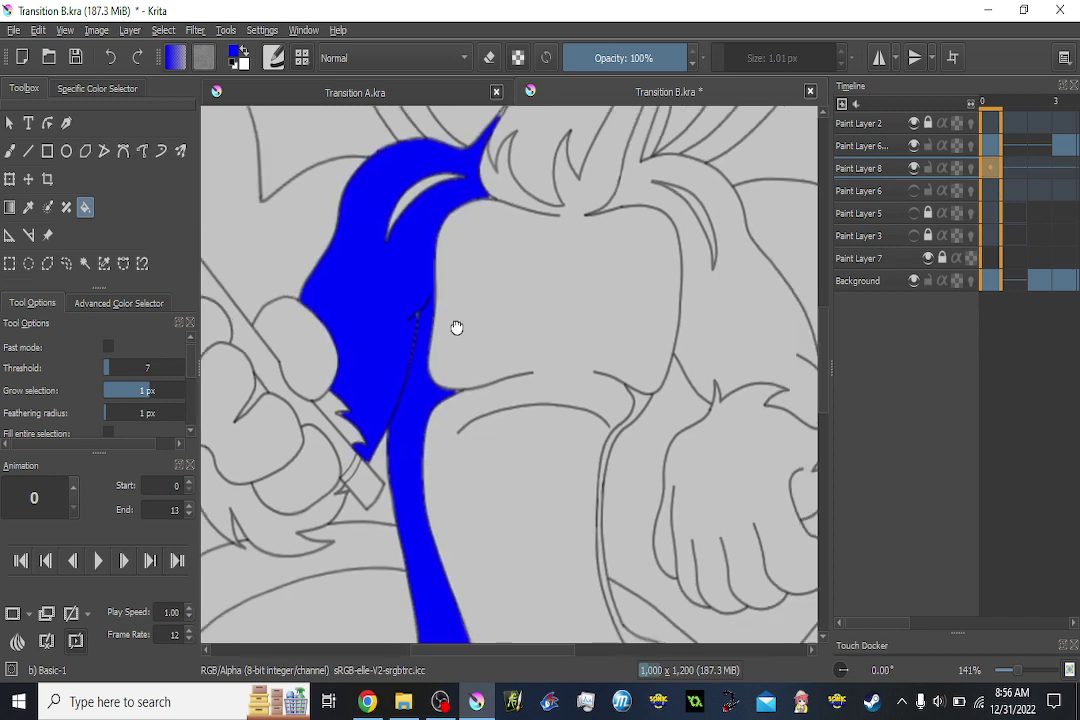
{"action": "left_click", "coordinate": [666, 332]}
{"action": "scroll", "coordinate": [655, 340], "scroll_direction": "down", "scroll_amount": 2}
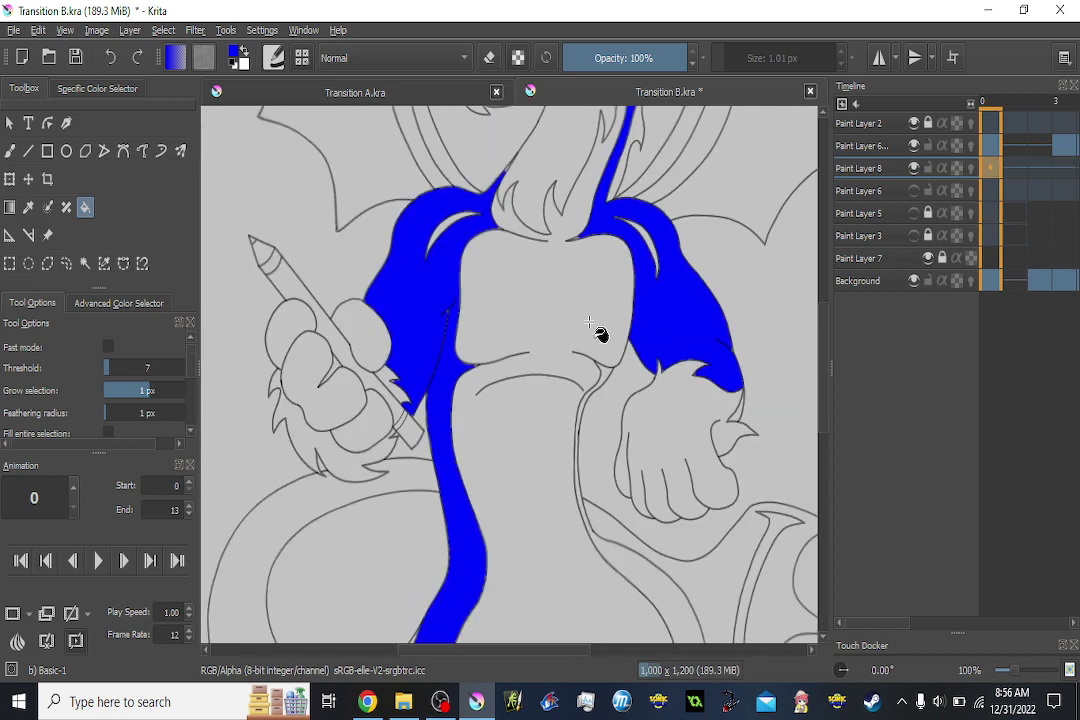
Step back and forth through frames 1 to 3 to compare the held blue fill with the line art.
{"action": "scroll", "coordinate": [491, 300], "scroll_direction": "up", "scroll_amount": 1}
{"action": "key", "text": "period"}
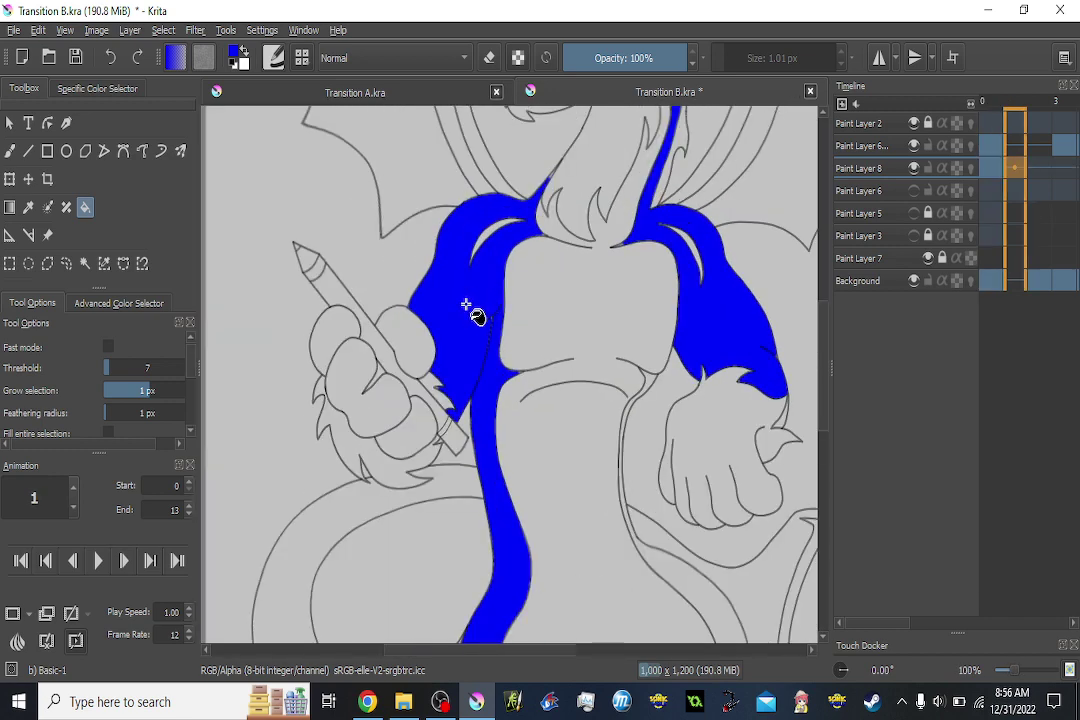
{"action": "key", "text": "period"}
{"action": "key", "text": "period"}
{"action": "key", "text": "comma"}
{"action": "key", "text": "comma"}
{"action": "key", "text": "period"}
{"action": "key", "text": "period"}
{"action": "scroll", "coordinate": [467, 304], "scroll_direction": "down", "scroll_amount": 2}
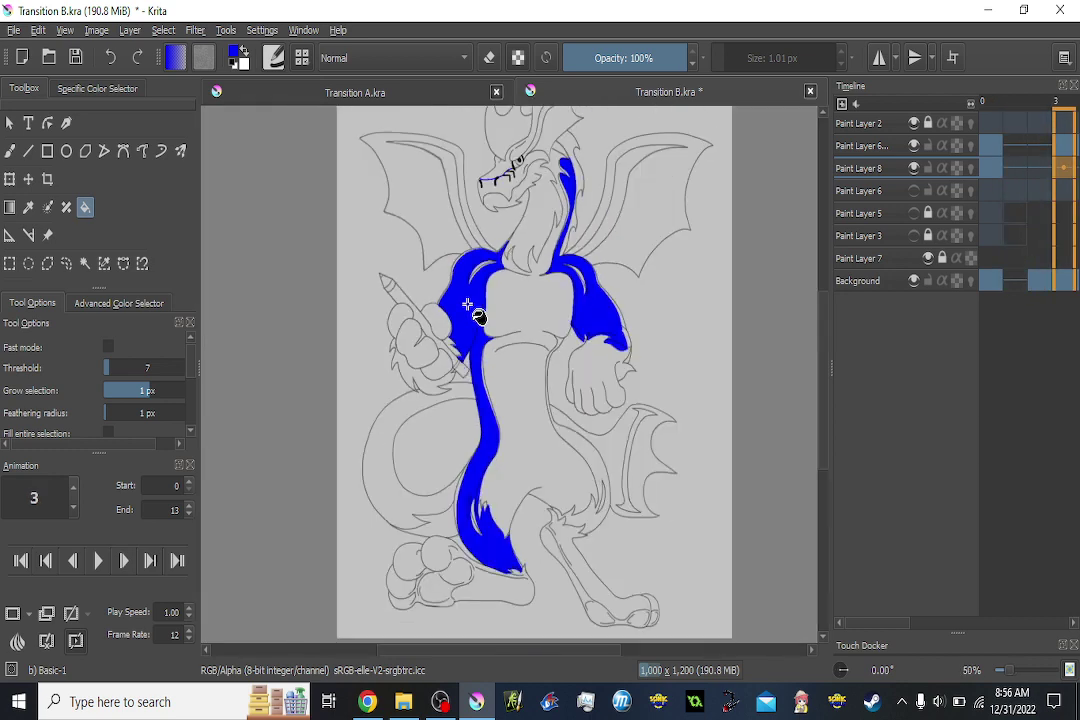
{"action": "key", "text": "comma"}
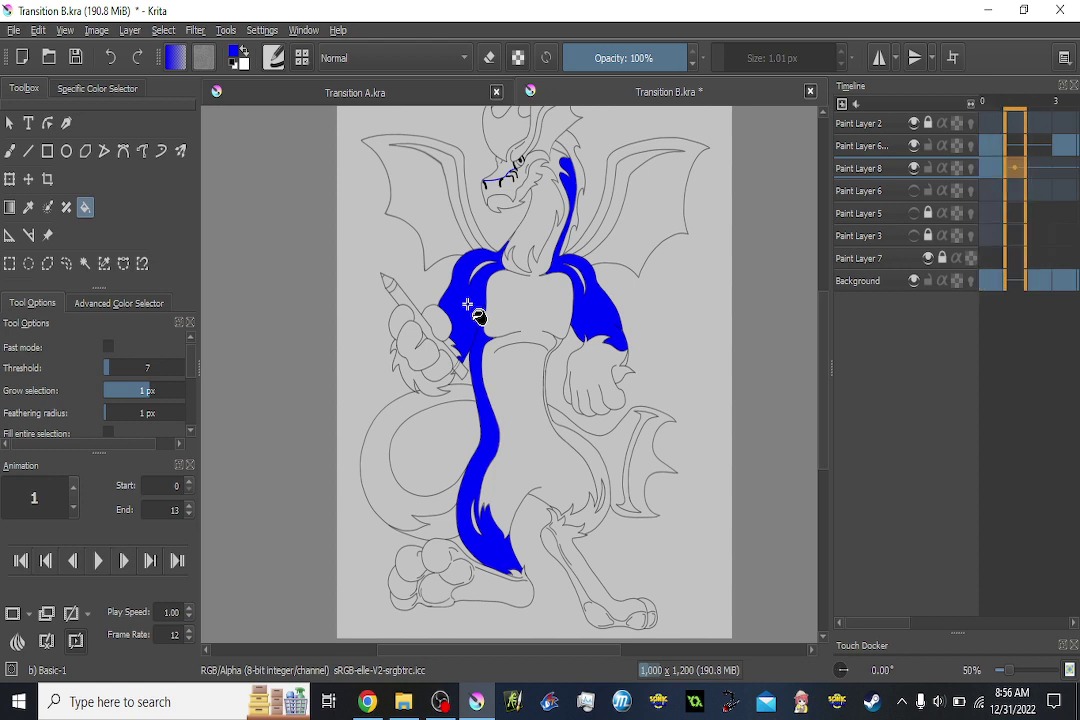
{"action": "key", "text": "Right"}
{"action": "key", "text": "Left"}
{"action": "key", "text": "Right"}
{"action": "key", "text": "Left"}
{"action": "key", "text": "Right"}
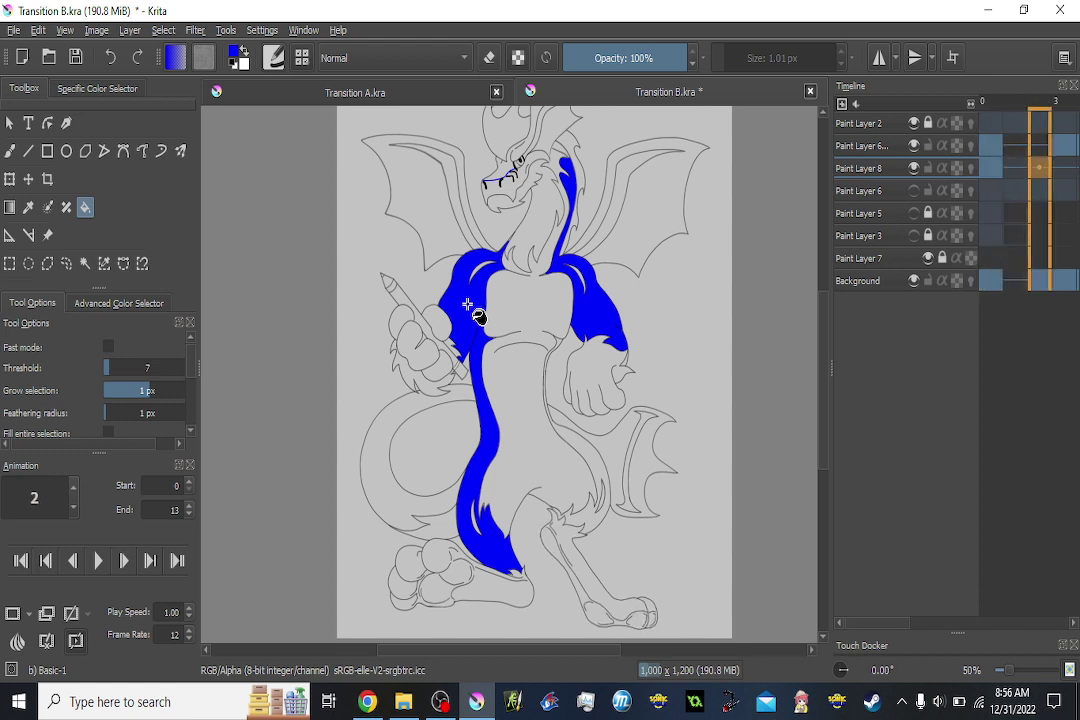
Examine the lower body and torso closely, comparing frames 0 and 2 against the blue fill.
{"action": "scroll", "coordinate": [467, 304], "scroll_direction": "up", "scroll_amount": 1}
{"action": "left_click_drag", "start_coordinate": [469, 306], "coordinate": [465, 138]}
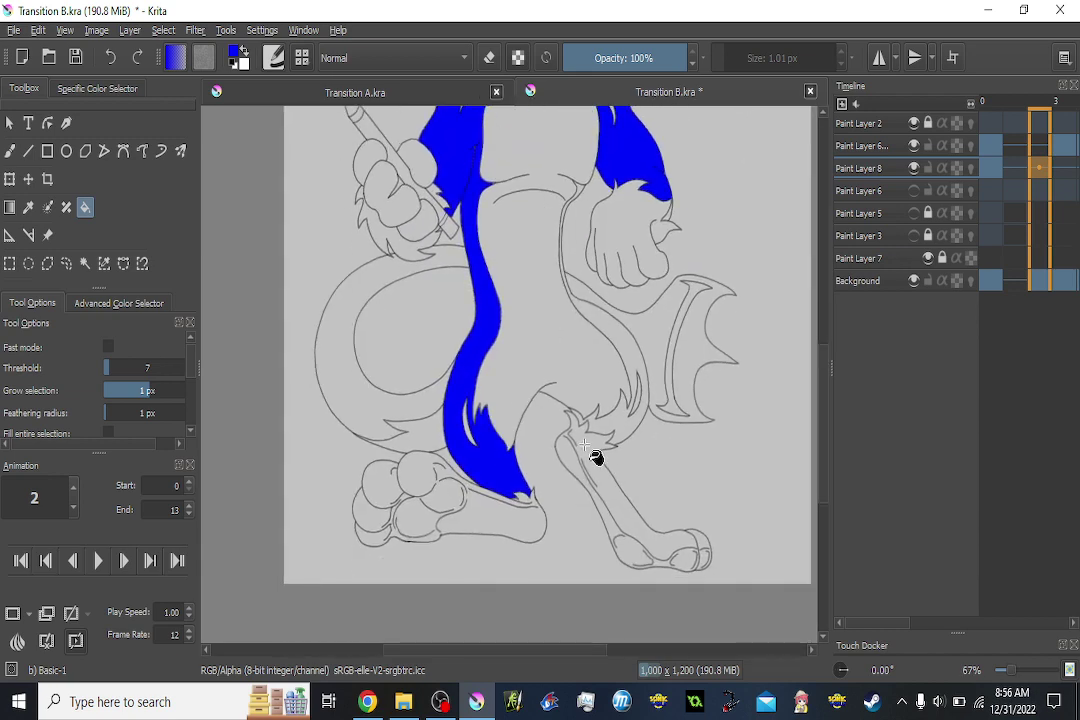
{"action": "scroll", "coordinate": [587, 449], "scroll_direction": "up", "scroll_amount": 1}
{"action": "key", "text": "Left"}
{"action": "key", "text": "Left"}
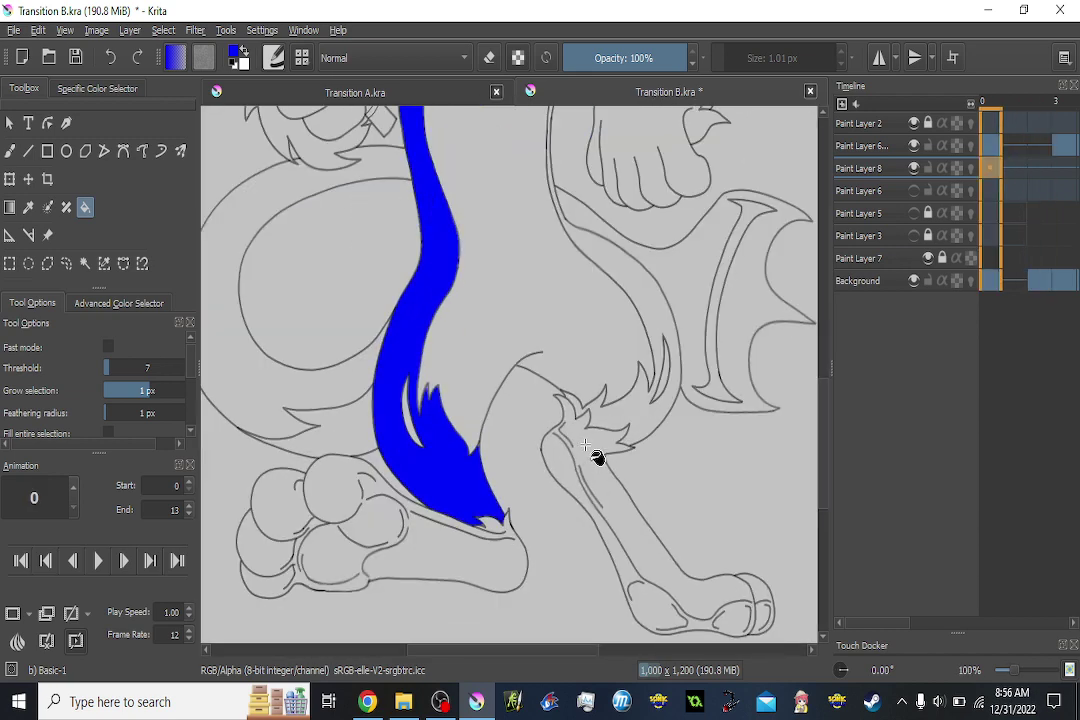
{"action": "key", "text": "Right"}
{"action": "key", "text": "Right"}
{"action": "scroll", "coordinate": [578, 338], "scroll_direction": "up", "scroll_amount": 6}
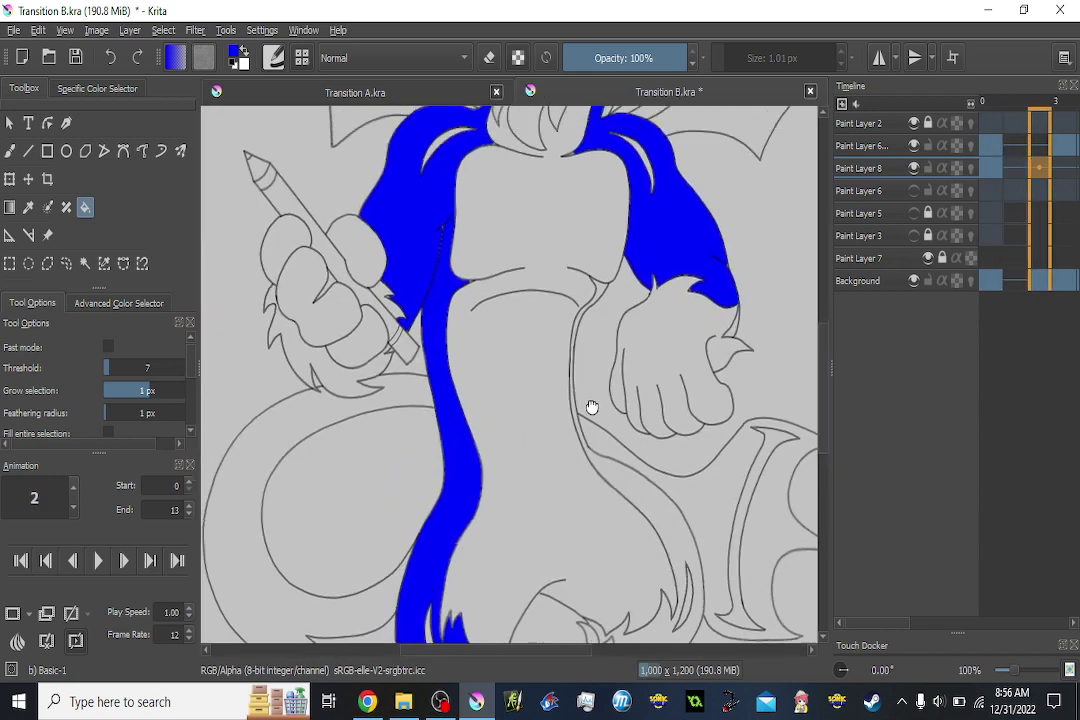
{"action": "scroll", "coordinate": [639, 402], "scroll_direction": "up", "scroll_amount": 1}
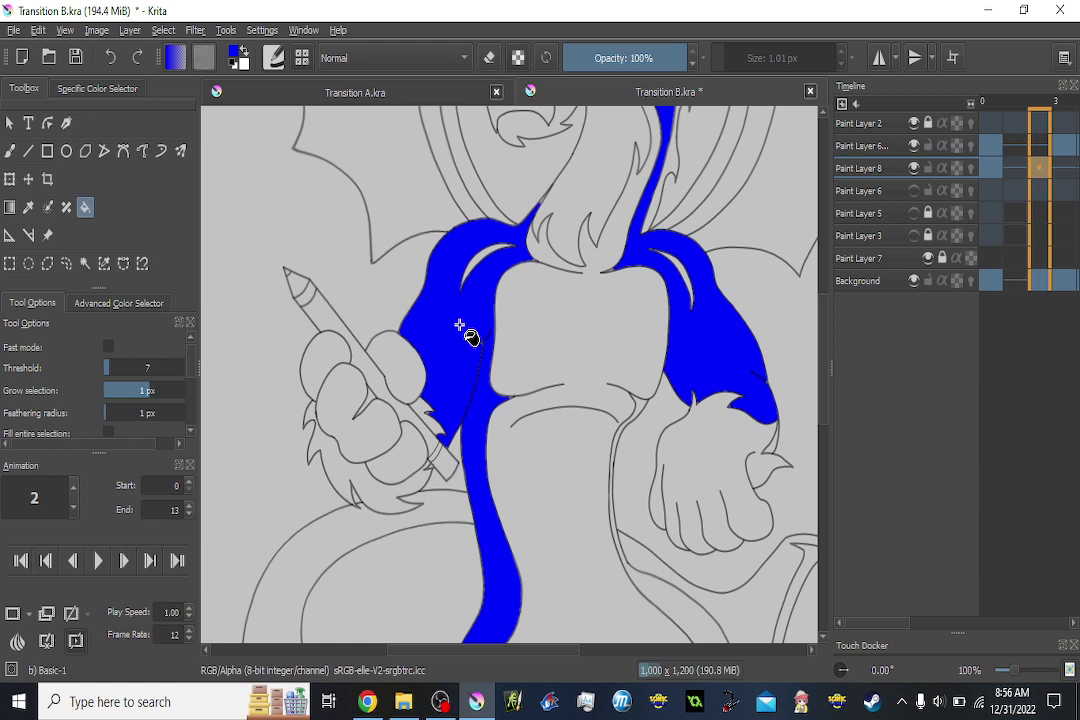
Add a blank keyframe at frame 3 of Paint Layer 8 and fill the pencil arm and adjoining body side blue.
{"action": "key", "text": "Left"}
{"action": "key", "text": "Right"}
{"action": "key", "text": "Right"}
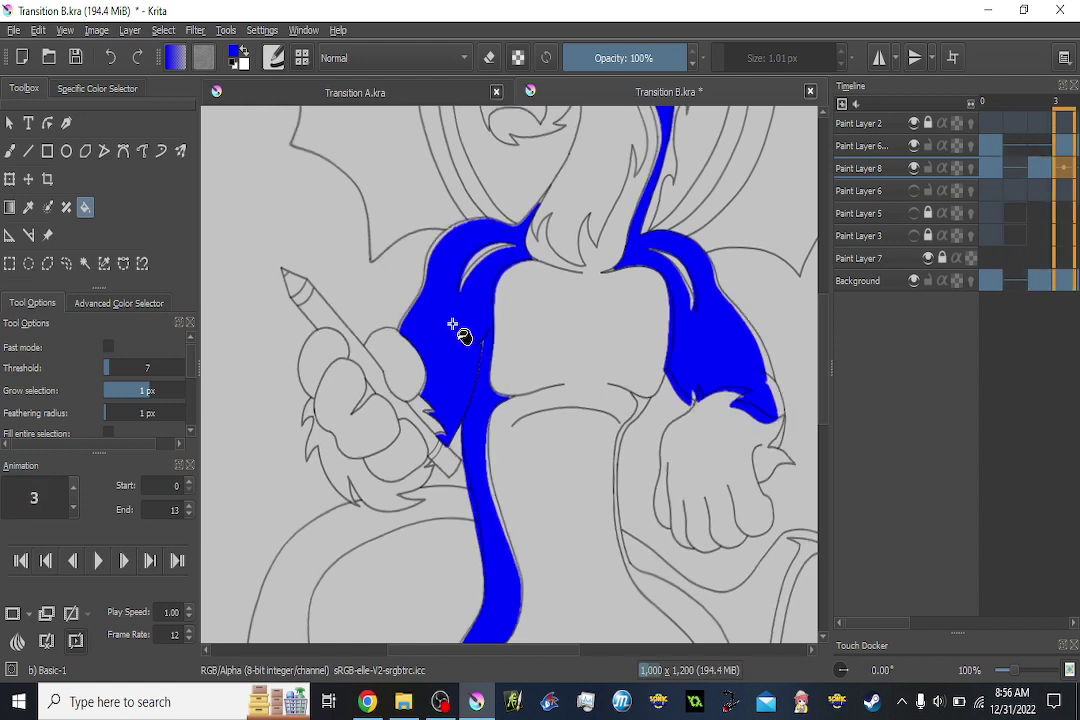
{"action": "left_click", "coordinate": [16, 617]}
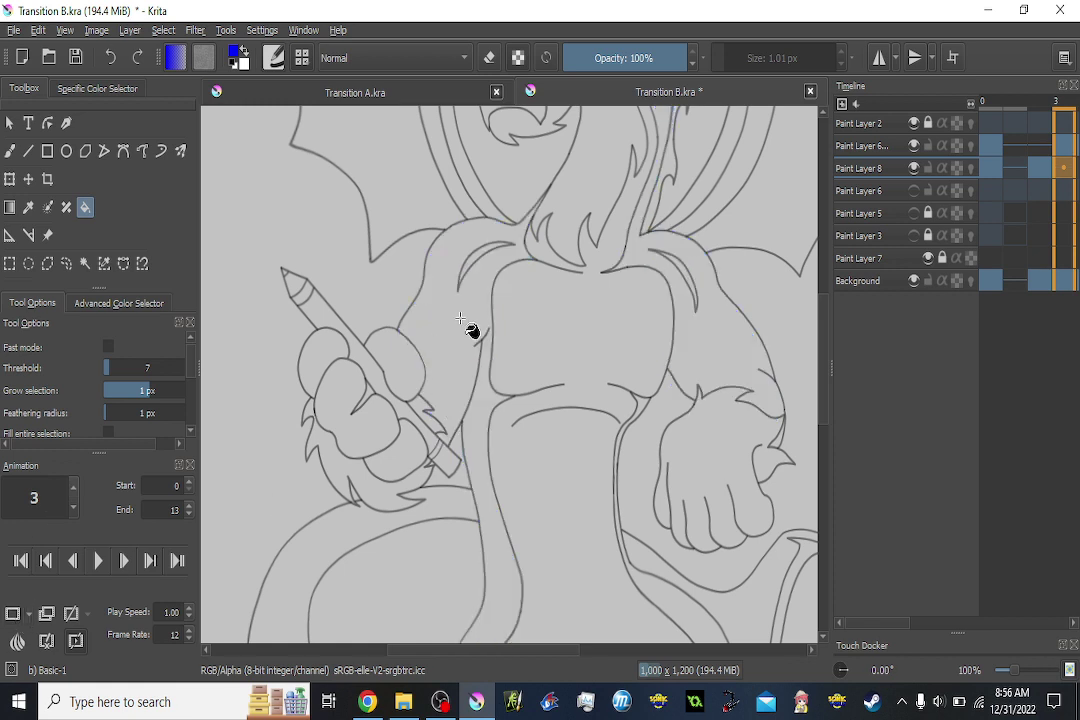
{"action": "left_click", "coordinate": [463, 330]}
Add blank keyframes at frames 4 and 5 and fill the pencil arm and adjoining body side blue on each.
{"action": "key", "text": "period"}
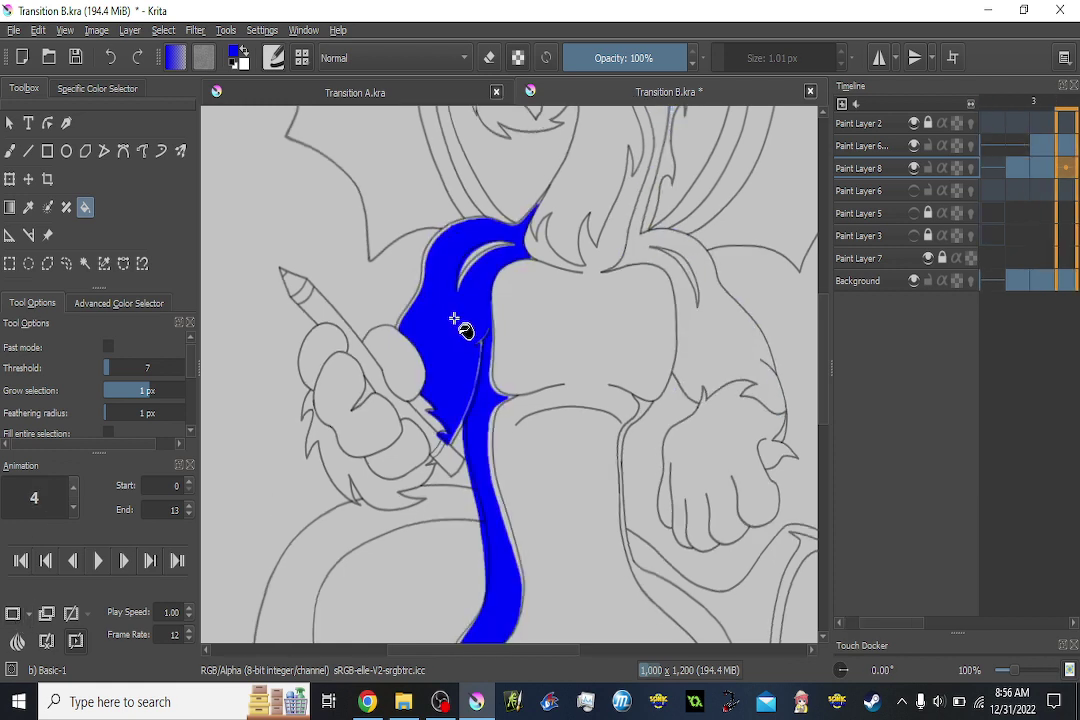
{"action": "left_click", "coordinate": [14, 619]}
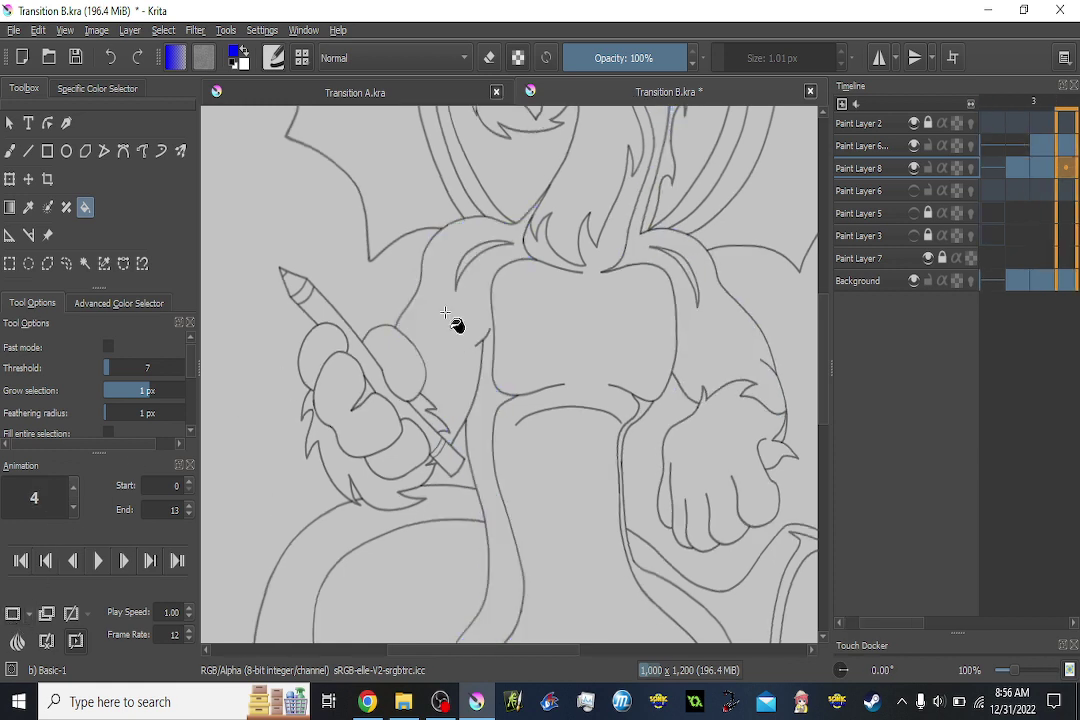
{"action": "left_click", "coordinate": [357, 430]}
{"action": "key", "text": "period"}
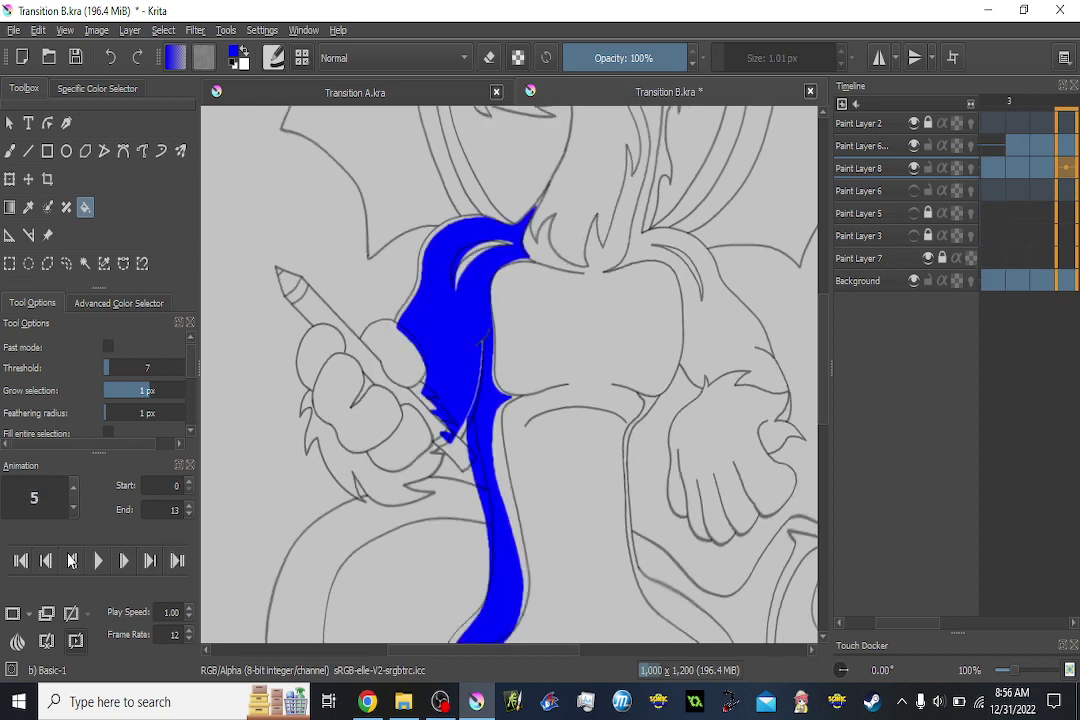
{"action": "left_click", "coordinate": [12, 619]}
{"action": "left_click", "coordinate": [443, 357]}
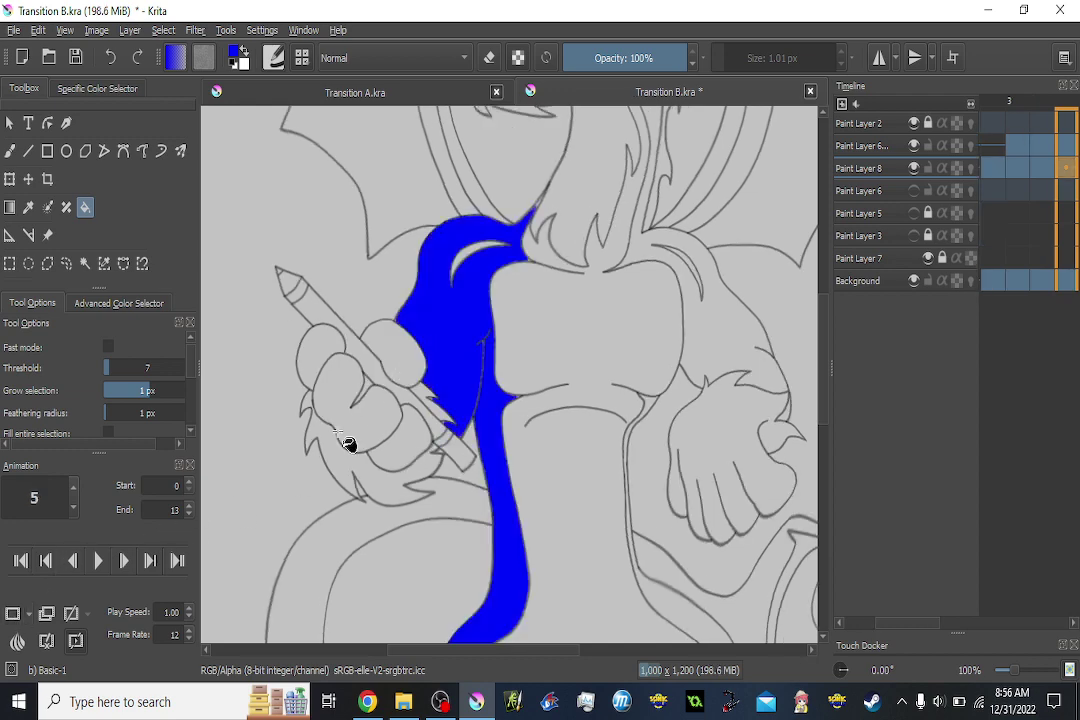
Add blank keyframes at frames 6 and 7 and fill the pencil arm and the body strip below it blue on both.
{"action": "left_click", "coordinate": [124, 562]}
{"action": "left_click", "coordinate": [11, 615]}
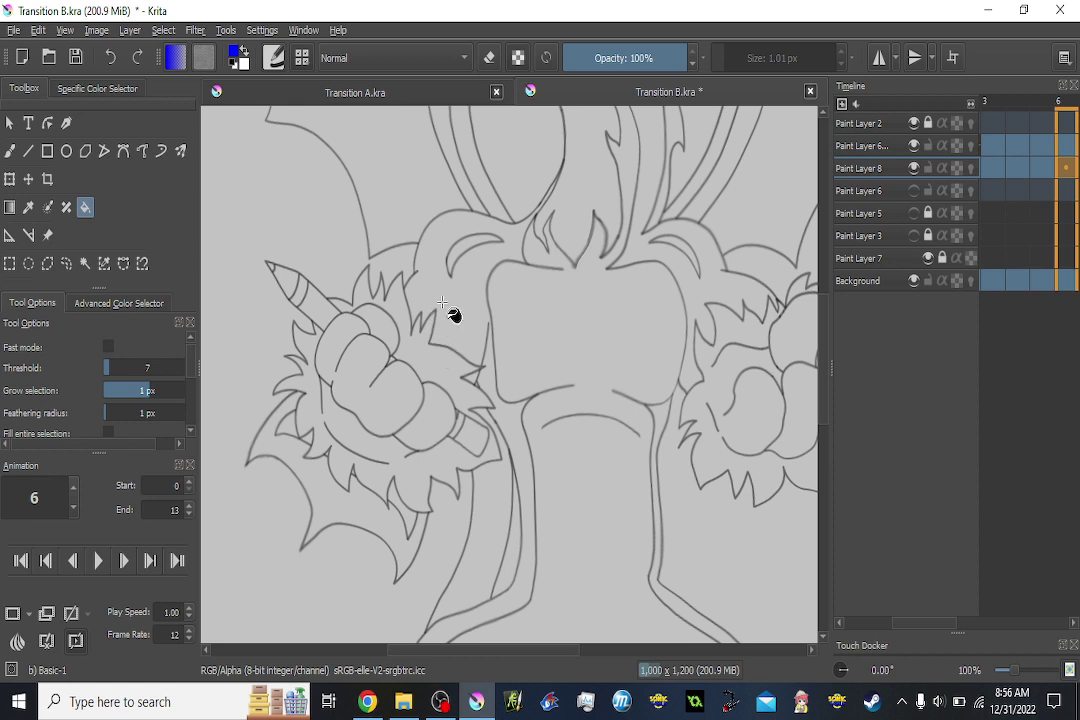
{"action": "left_click", "coordinate": [450, 313]}
{"action": "key", "text": "period"}
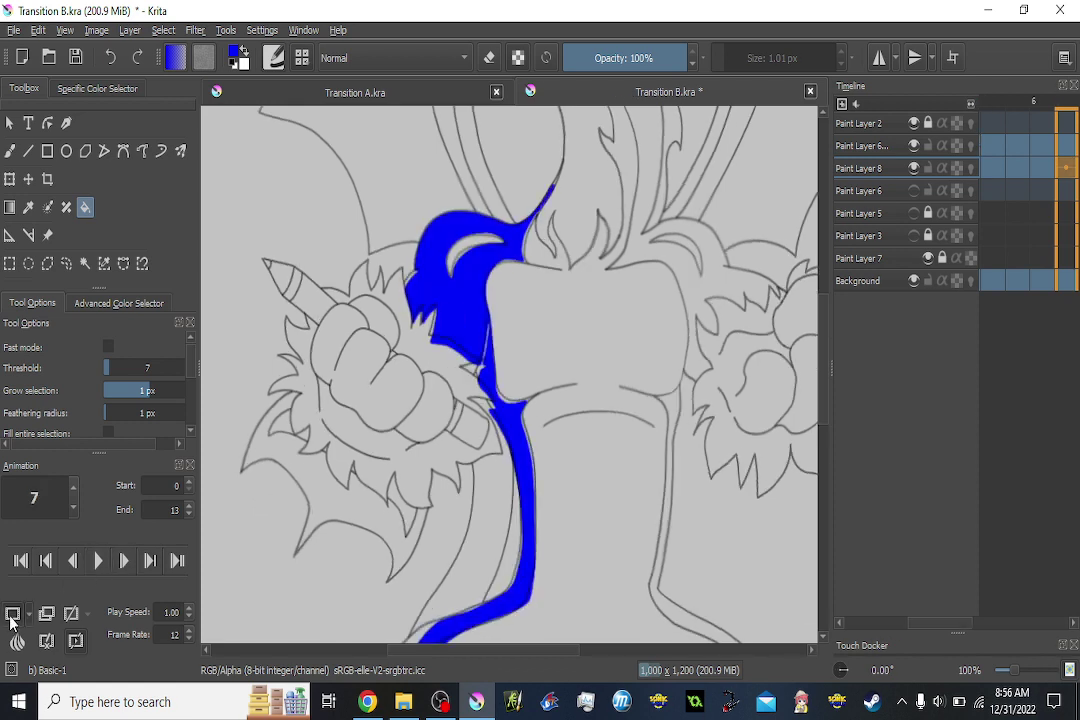
{"action": "left_click", "coordinate": [12, 615]}
{"action": "left_click", "coordinate": [457, 289]}
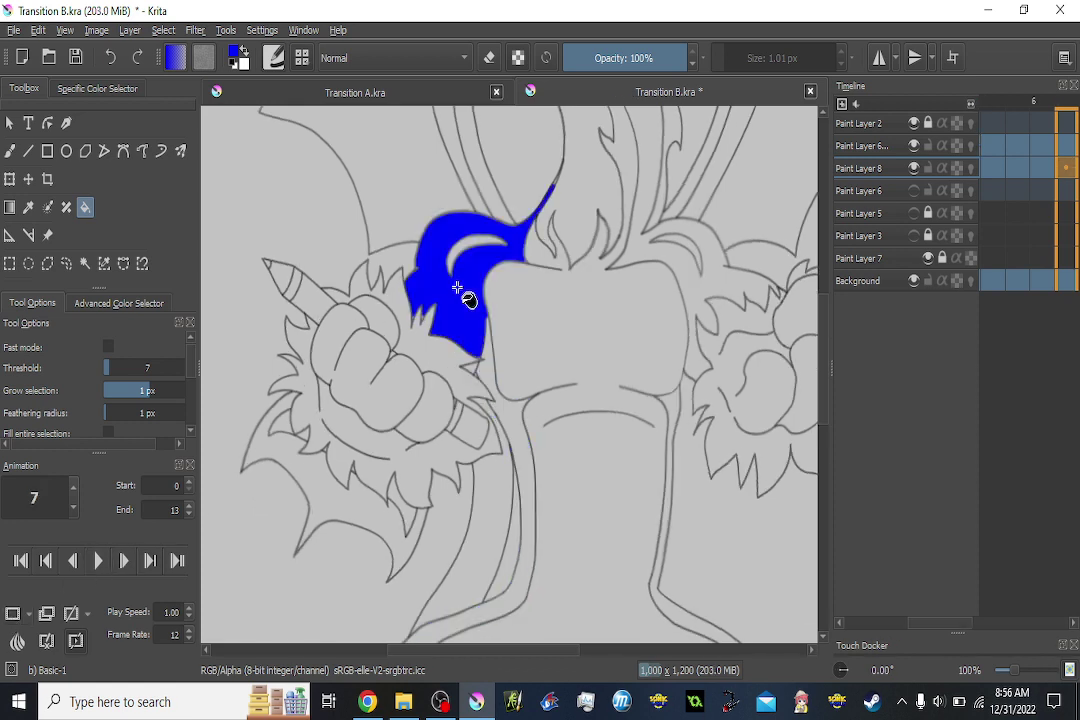
{"action": "left_click", "coordinate": [490, 368]}
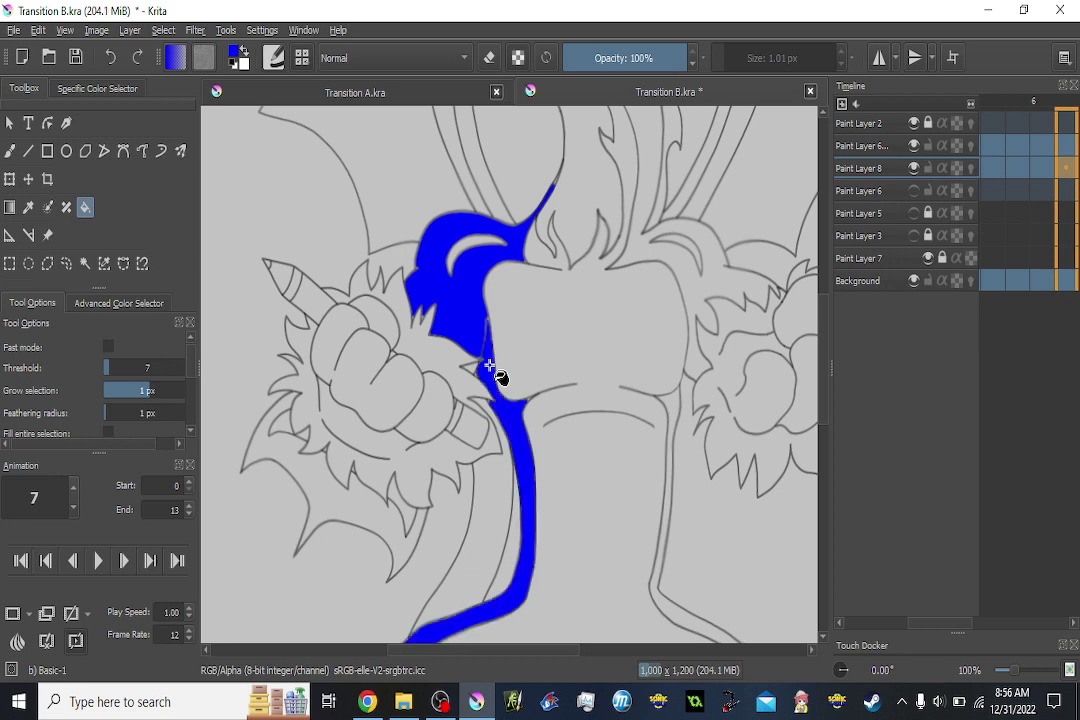
Step through the frames after frame 7 to check whether the held blue fill still matches the line art.
{"action": "key", "text": "period"}
{"action": "key", "text": "period"}
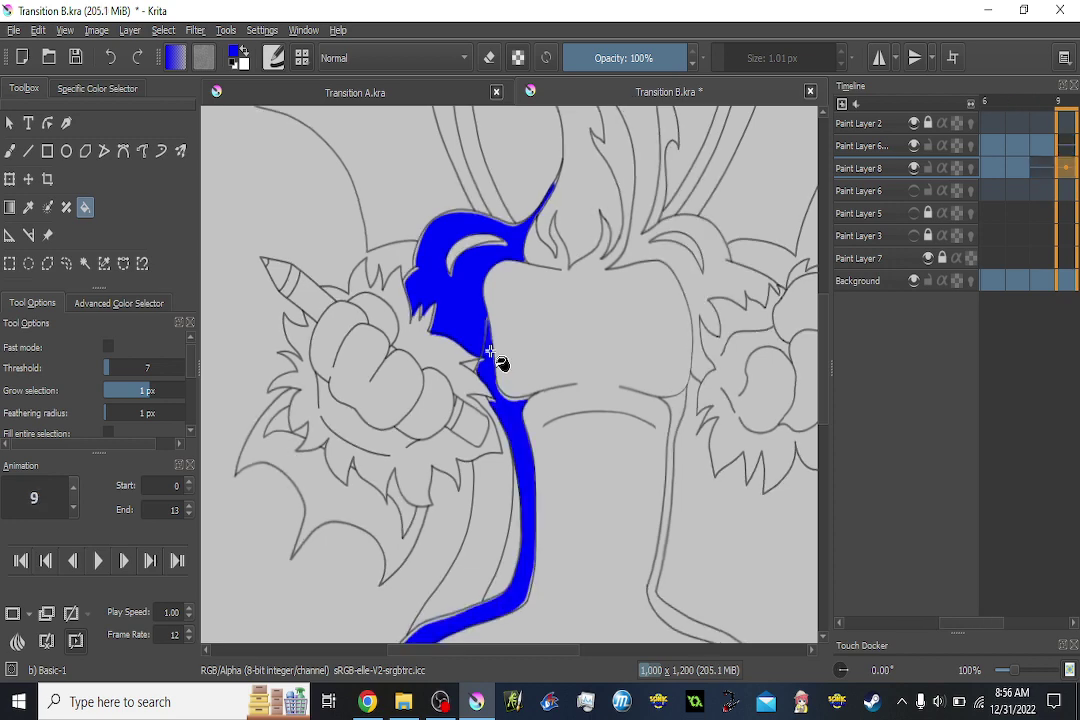
{"action": "key", "text": "period"}
{"action": "key", "text": "period"}
{"action": "key", "text": "comma"}
{"action": "key", "text": "comma"}
{"action": "key", "text": "comma"}
Review the whole figure across the animation frames to check the blue fills.
{"action": "scroll", "coordinate": [748, 336], "scroll_direction": "down", "scroll_amount": 1}
{"action": "scroll", "coordinate": [748, 336], "scroll_direction": "down", "scroll_amount": 2}
{"action": "key", "text": "comma"}
{"action": "key", "text": "comma"}
{"action": "key", "text": "comma"}
{"action": "key", "text": "comma"}
{"action": "key", "text": "comma"}
{"action": "key", "text": "comma"}
{"action": "key", "text": "comma"}
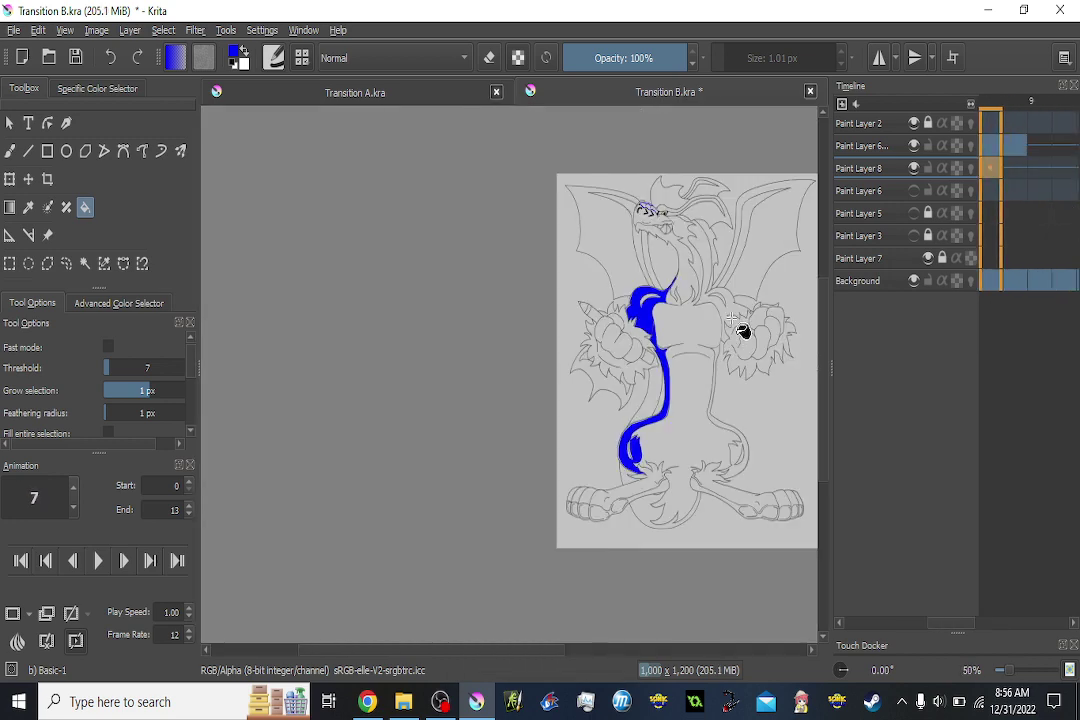
{"action": "key", "text": "period"}
{"action": "key", "text": "period"}
{"action": "key", "text": "period"}
{"action": "key", "text": "period"}
{"action": "key", "text": "period"}
{"action": "key", "text": "period"}
{"action": "key", "text": "period"}
{"action": "key", "text": "period"}
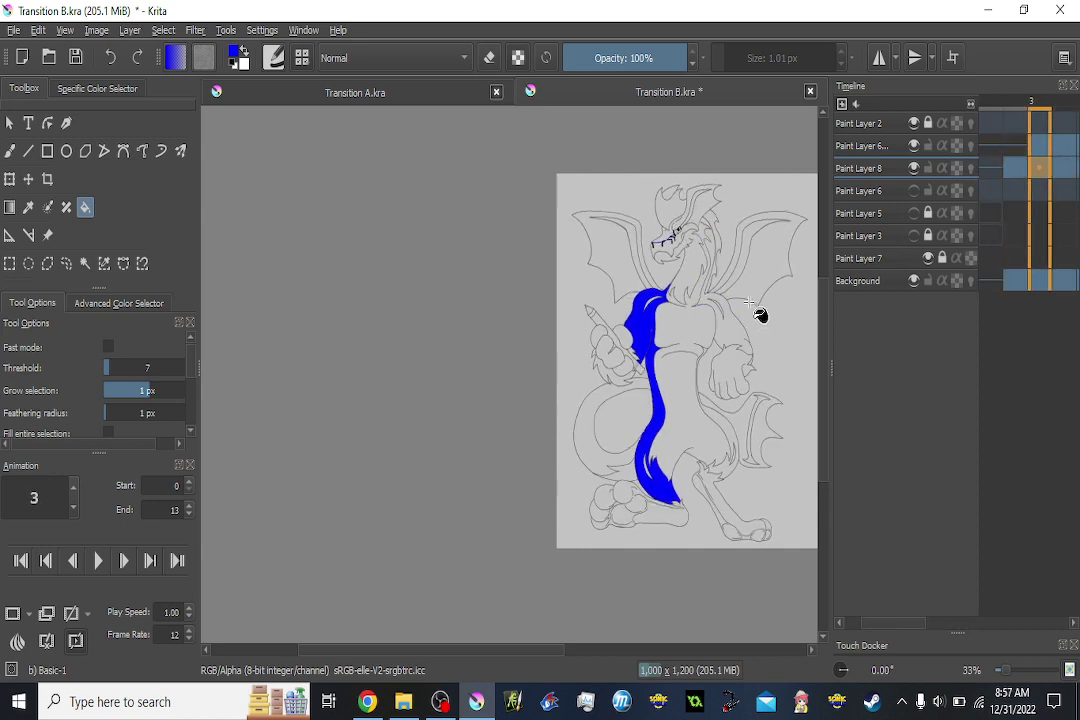
Flip repeatedly between frames 3 and 9 to examine how the blue arm and body side move from pose to pose.
{"action": "scroll", "coordinate": [760, 315], "scroll_direction": "up", "scroll_amount": 2}
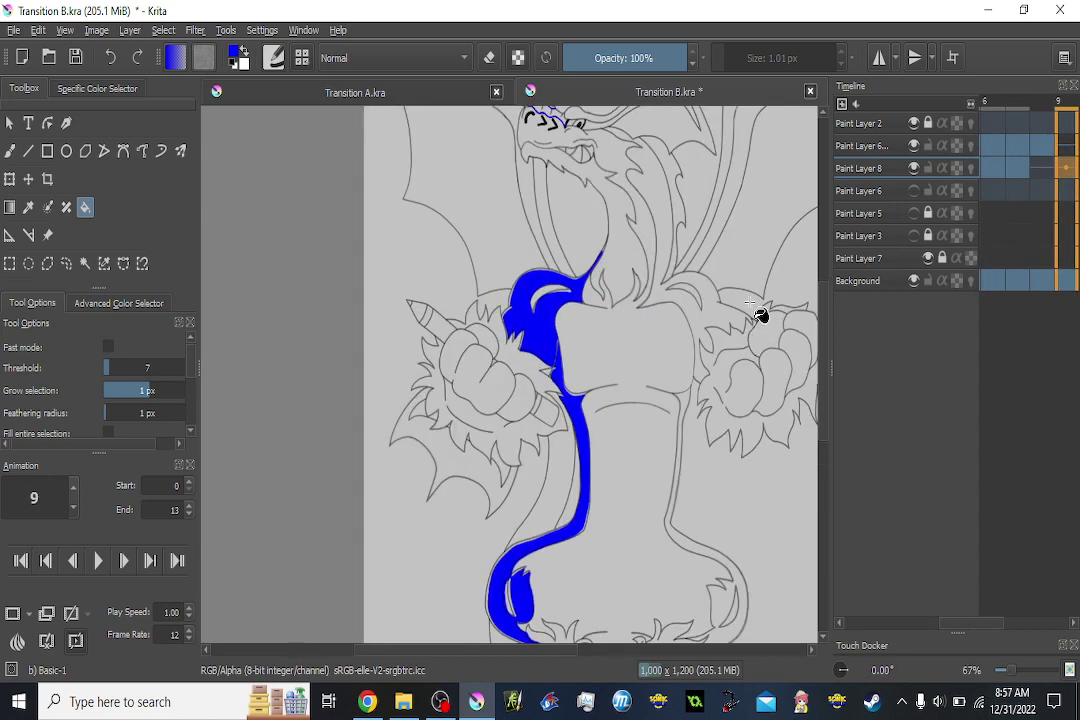
{"action": "key", "text": "comma"}
{"action": "key", "text": "comma"}
{"action": "key", "text": "comma"}
{"action": "key", "text": "comma"}
{"action": "key", "text": "comma"}
{"action": "key", "text": "comma"}
{"action": "key", "text": "comma"}
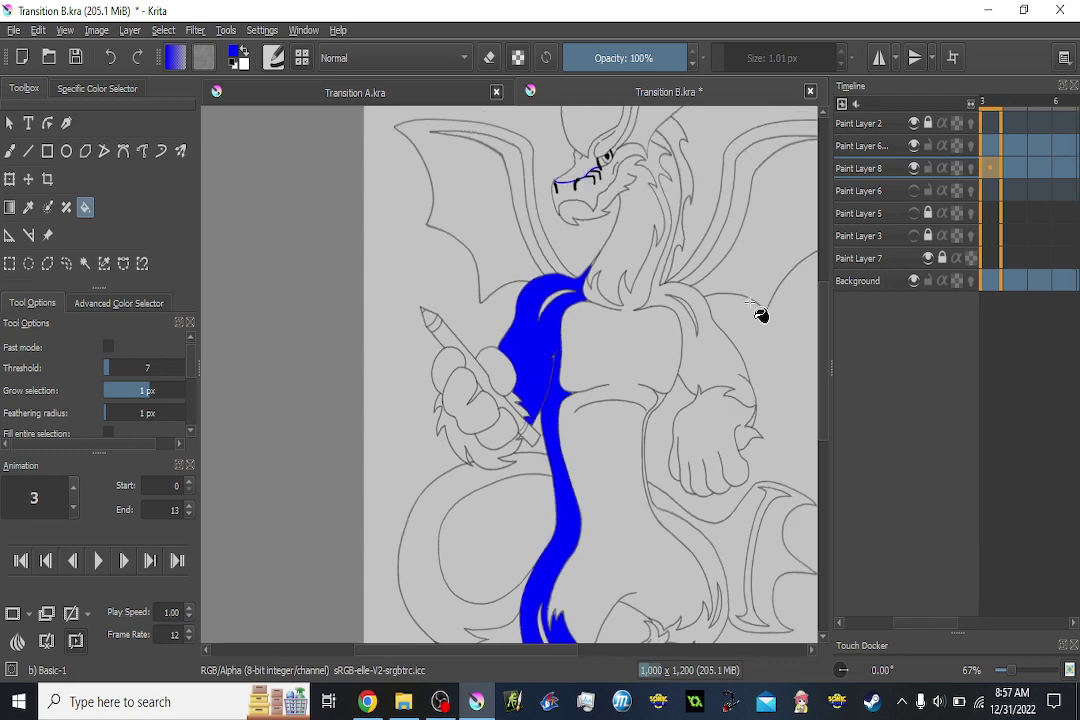
{"action": "key", "text": "period"}
{"action": "key", "text": "period"}
{"action": "key", "text": "period"}
{"action": "key", "text": "period"}
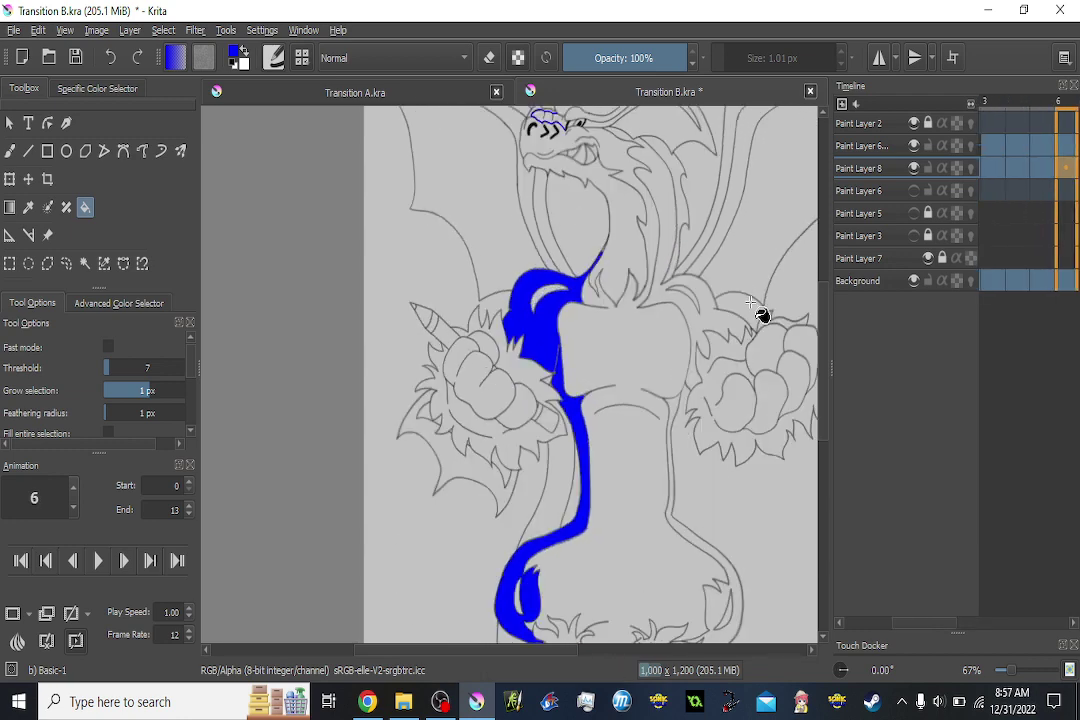
{"action": "key", "text": "comma"}
{"action": "key", "text": "comma"}
{"action": "key", "text": "period"}
{"action": "key", "text": "period"}
{"action": "key", "text": "period"}
{"action": "key", "text": "period"}
{"action": "key", "text": "period"}
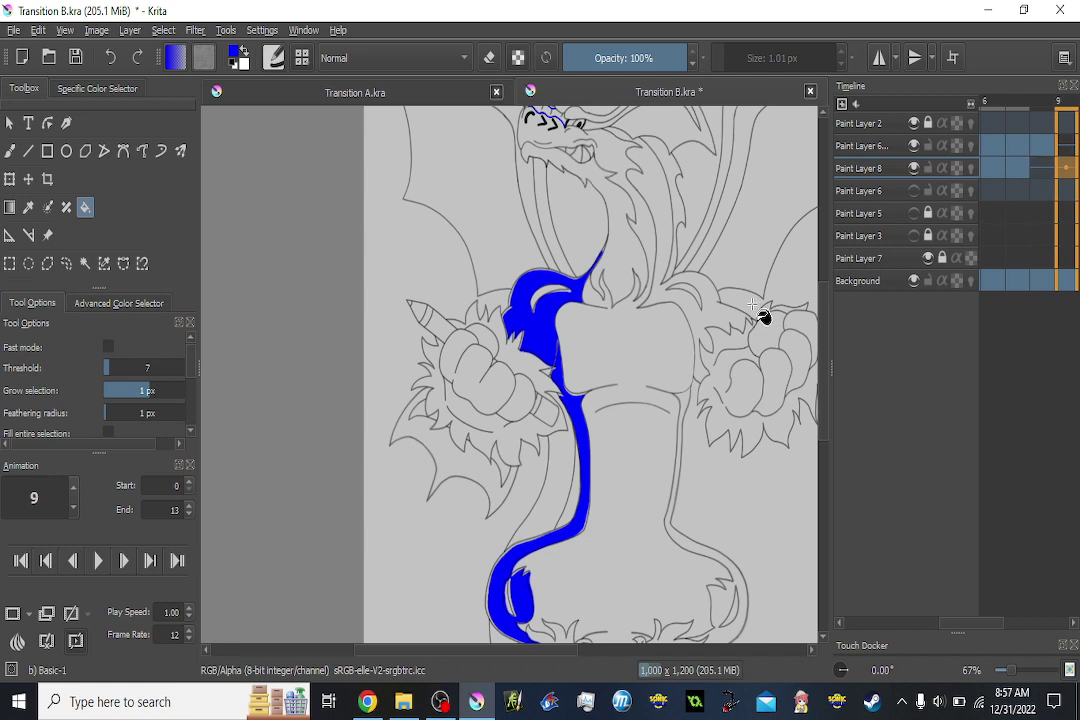
{"action": "key", "text": "comma"}
{"action": "key", "text": "comma"}
{"action": "key", "text": "comma"}
{"action": "key", "text": "comma"}
{"action": "key", "text": "comma"}
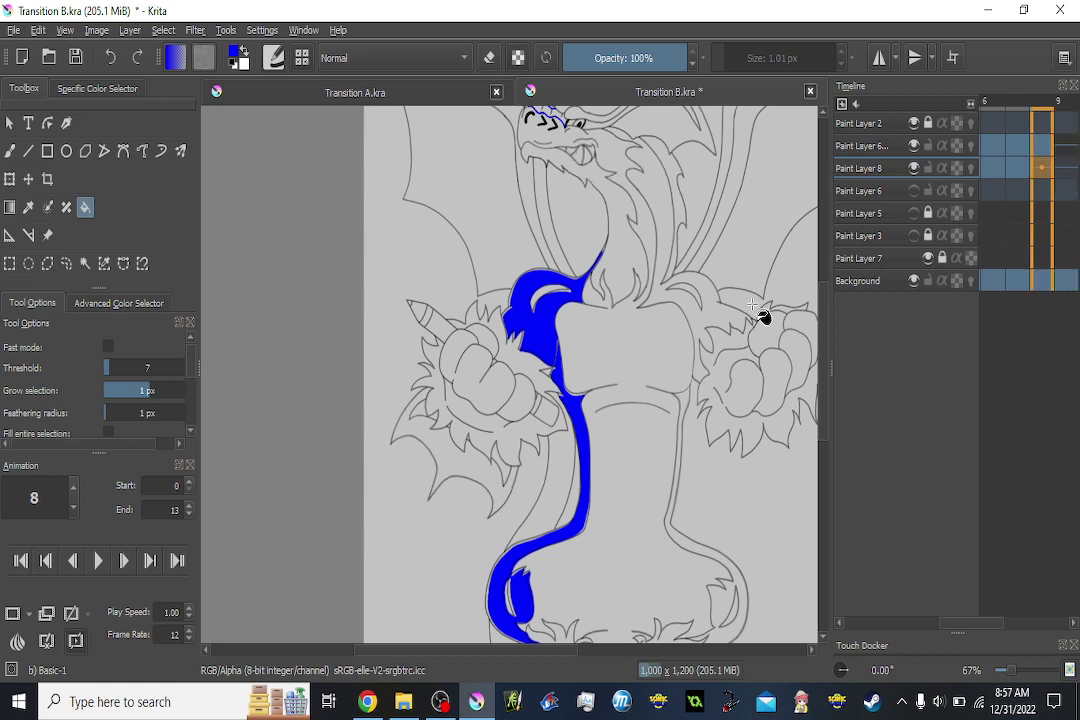
{"action": "key", "text": "comma"}
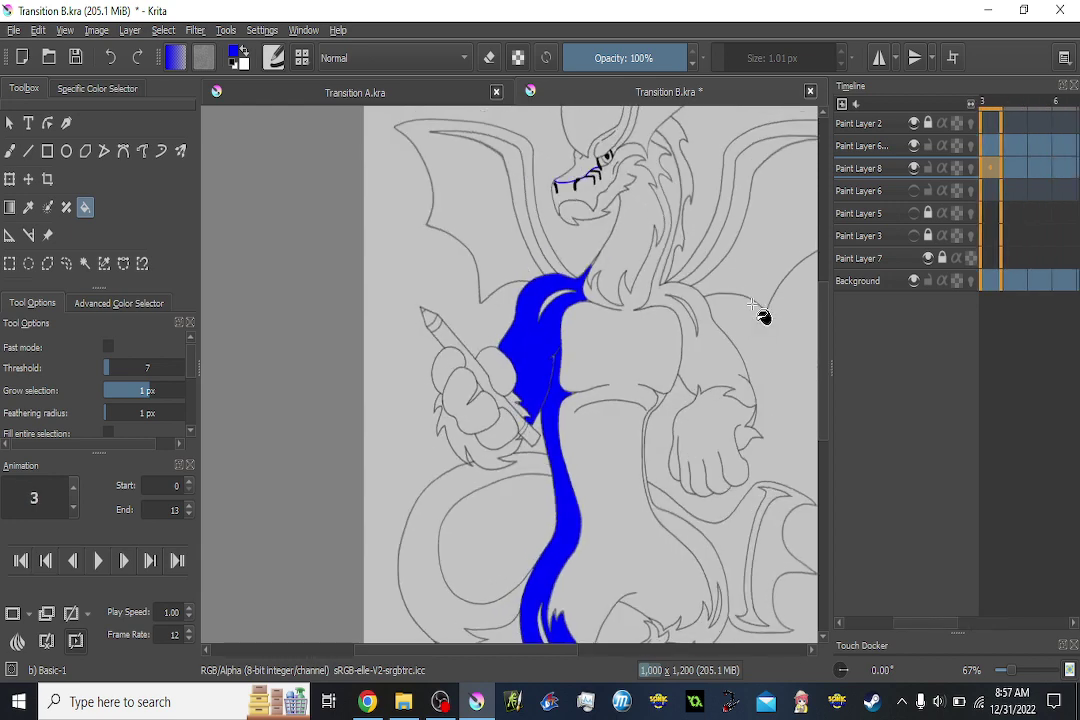
Toggle the visibility of the upper paint layers to identify the line art, then unlock and select Paint Layer 2 at frame 3.
{"action": "left_click", "coordinate": [918, 142]}
{"action": "left_click", "coordinate": [918, 142]}
{"action": "left_click", "coordinate": [918, 124]}
{"action": "left_click", "coordinate": [918, 124]}
{"action": "left_click", "coordinate": [986, 131]}
Step through the frames after frame 3 to compare the body line art and blue fill from pose to pose.
{"action": "key", "text": "period"}
{"action": "key", "text": "period"}
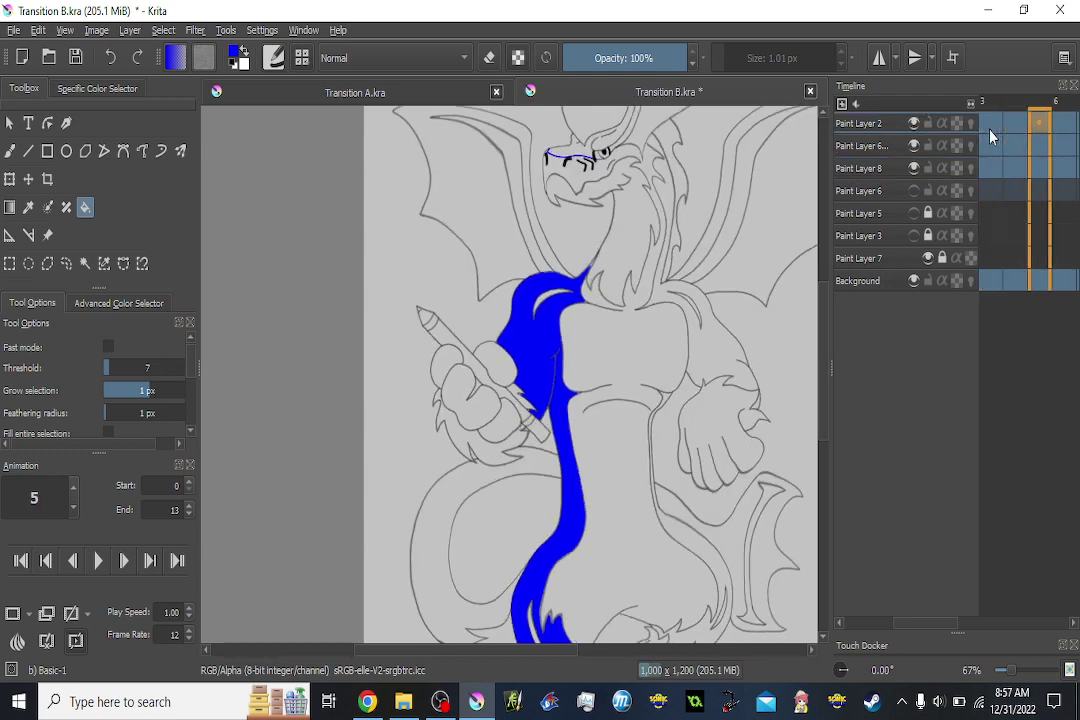
{"action": "key", "text": "period"}
{"action": "key", "text": "period"}
{"action": "key", "text": "period"}
{"action": "key", "text": "period"}
{"action": "key", "text": "period"}
{"action": "key", "text": "period"}
{"action": "key", "text": "period"}
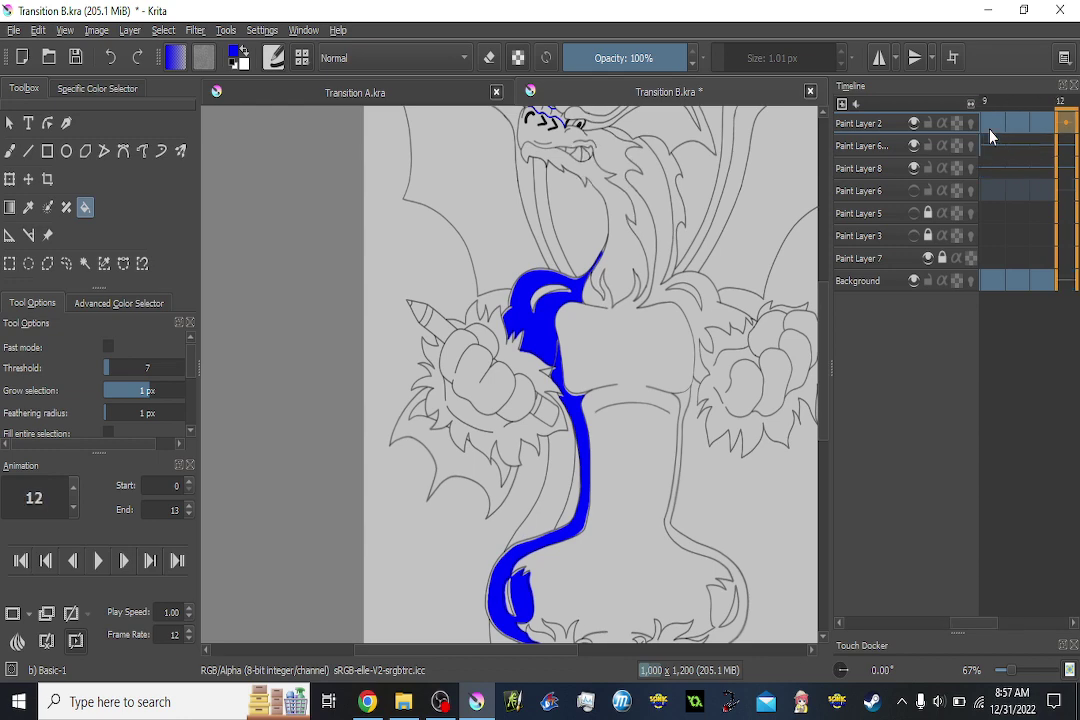
{"action": "key", "text": "period"}
{"action": "key", "text": "comma"}
{"action": "key", "text": "comma"}
Activate the Transform tool in Liquify mode on Paint Layer 2.
{"action": "scroll", "coordinate": [705, 355], "scroll_direction": "up", "scroll_amount": 1}
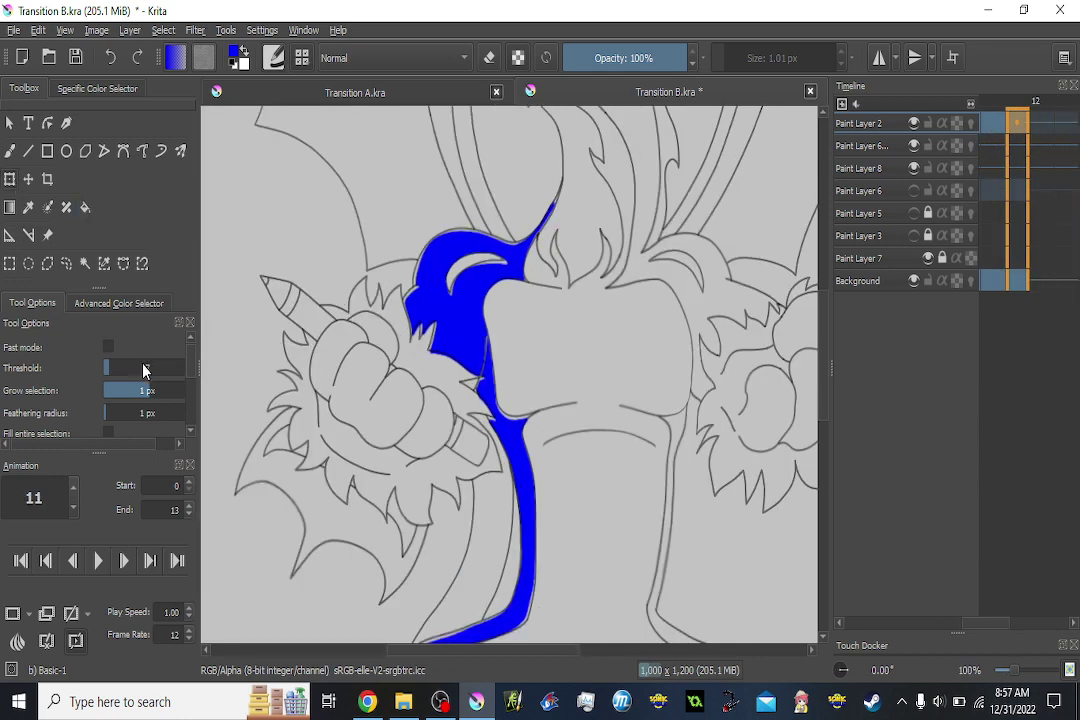
{"action": "key", "text": "ctrl+t"}
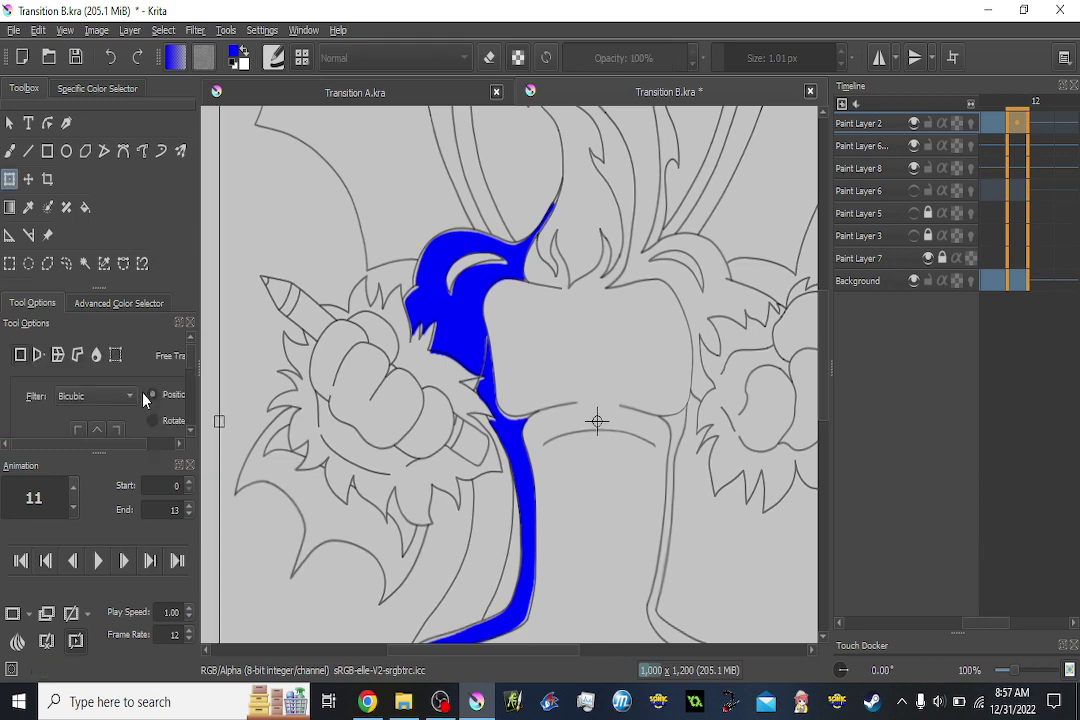
{"action": "left_click", "coordinate": [96, 355]}
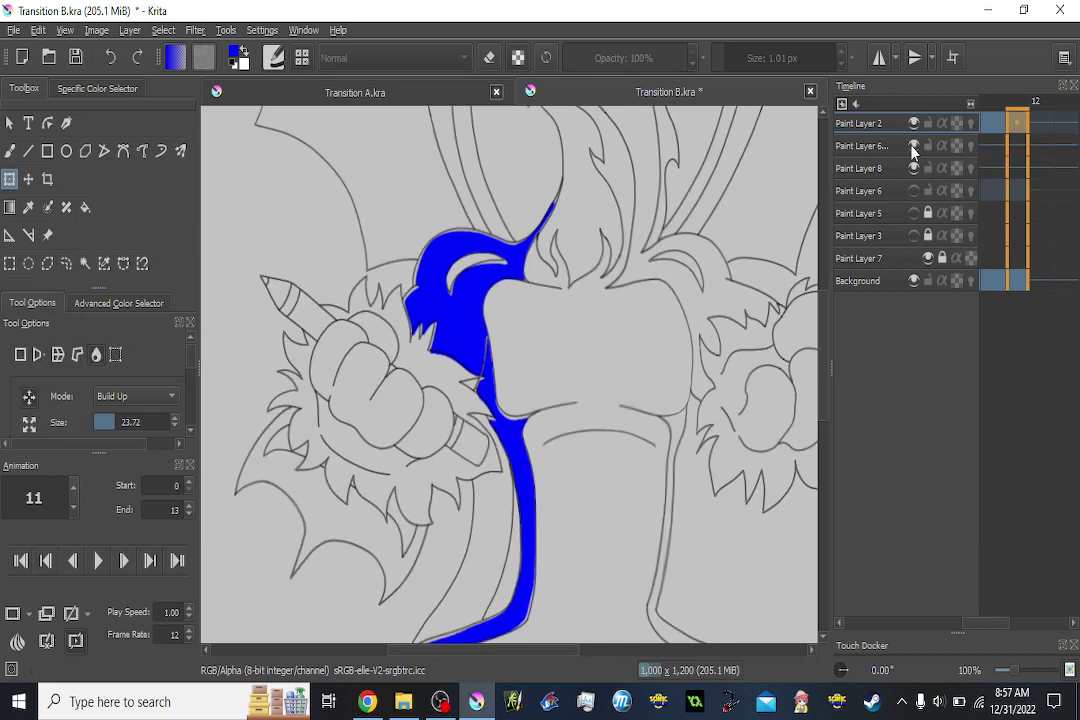
Hide the blue fill on Paint Layer 8 and turn on onion skins for Paint Layer 2.
{"action": "left_click", "coordinate": [914, 169]}
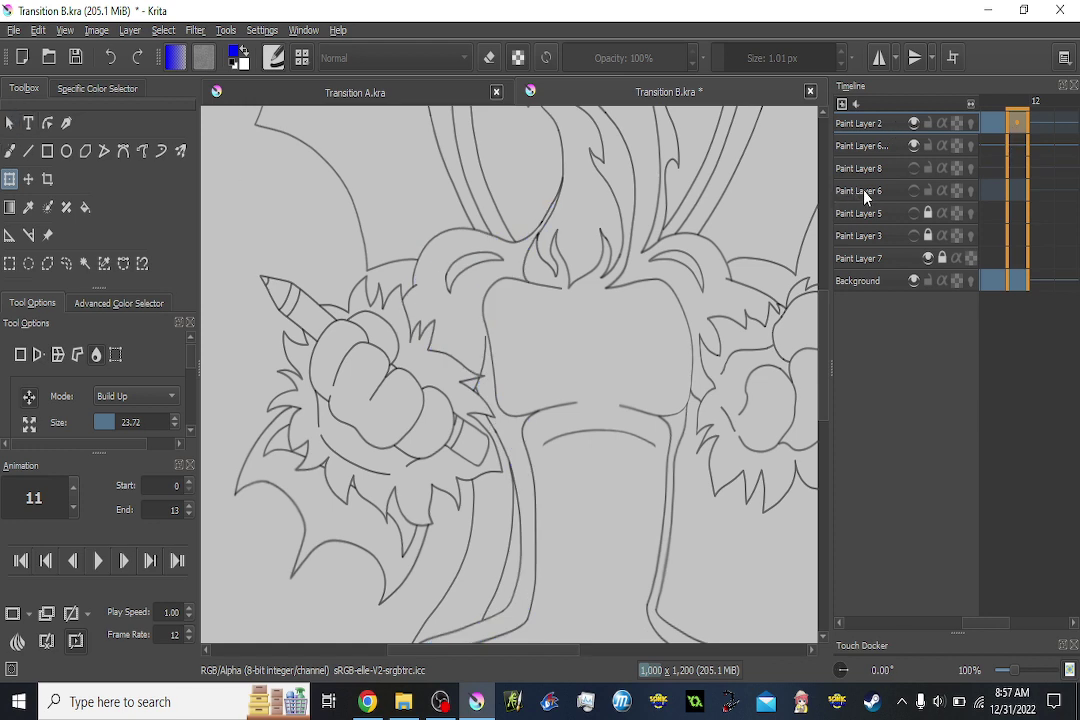
{"action": "left_click", "coordinate": [971, 124]}
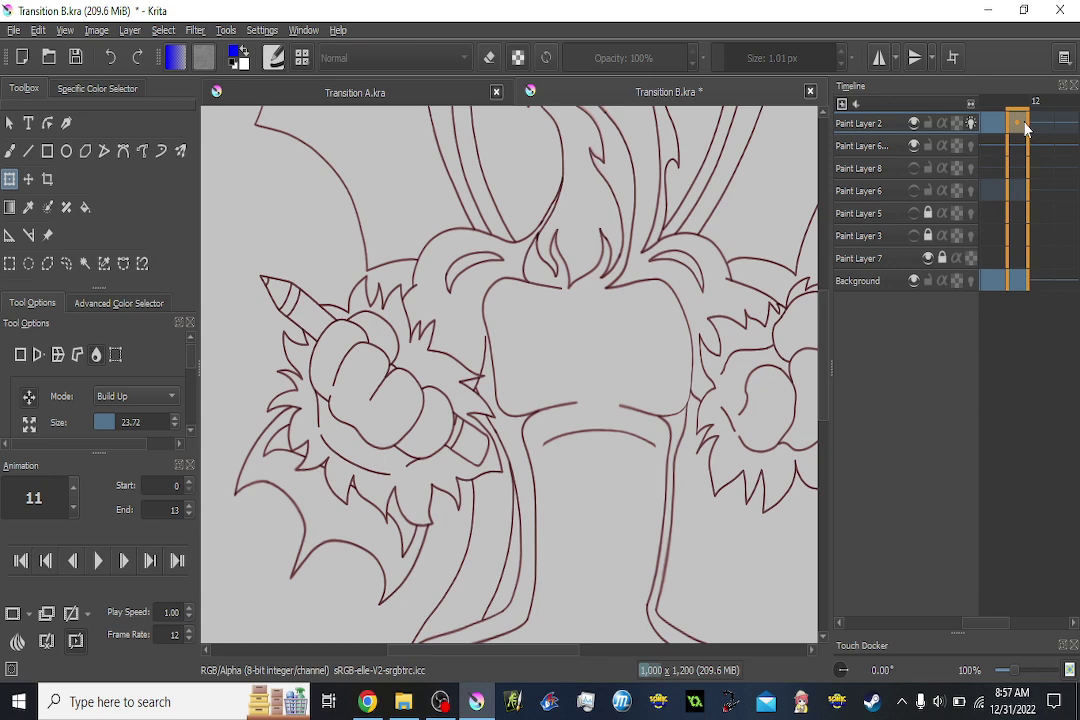
{"action": "left_click_drag", "start_coordinate": [1025, 127], "coordinate": [995, 127]}
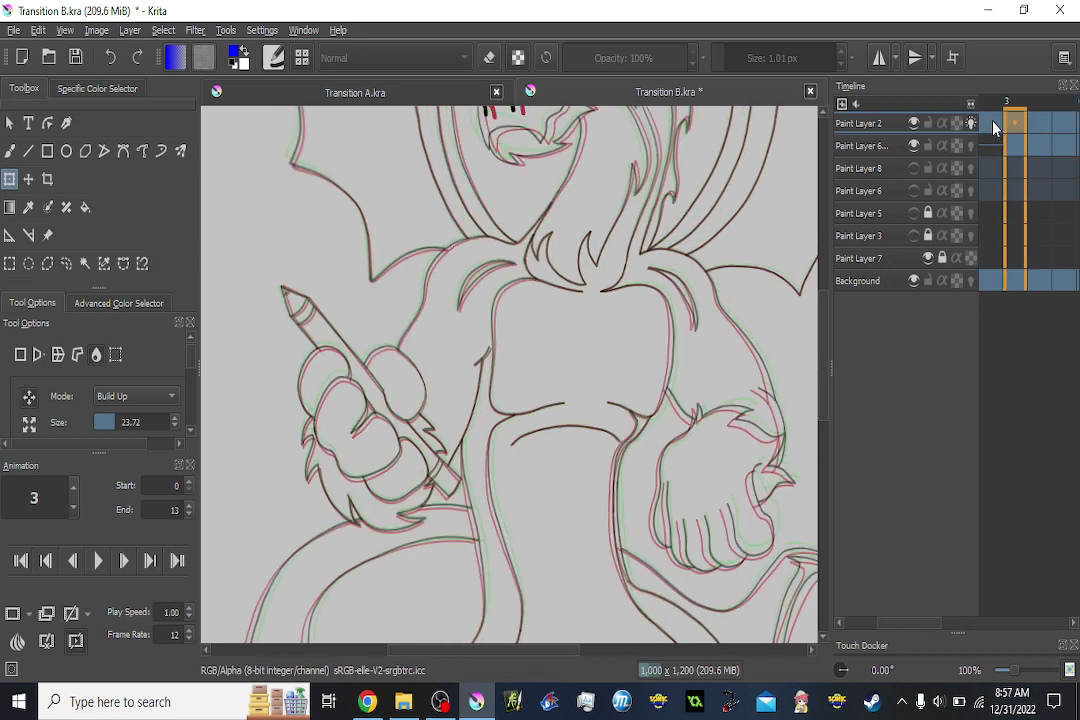
{"action": "key", "text": "Right"}
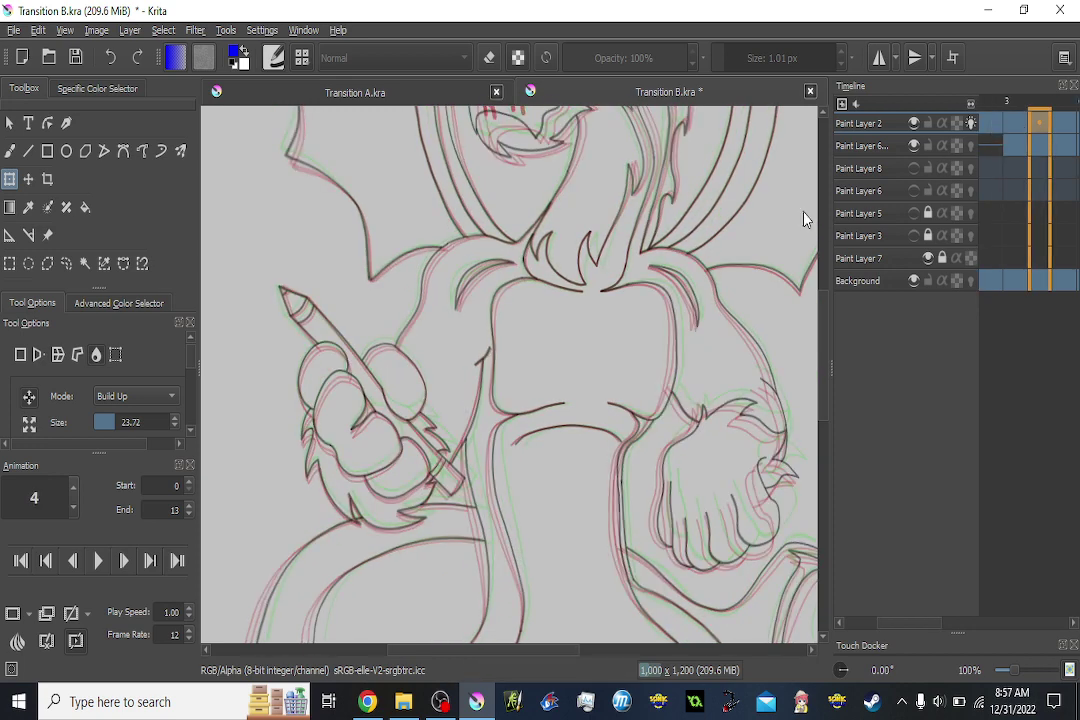
Set the Liquify brush size to 81.66 and push the chest's right outline on frame 5 inward toward the previous frame's lines.
{"action": "left_click_drag", "start_coordinate": [122, 423], "coordinate": [127, 424]}
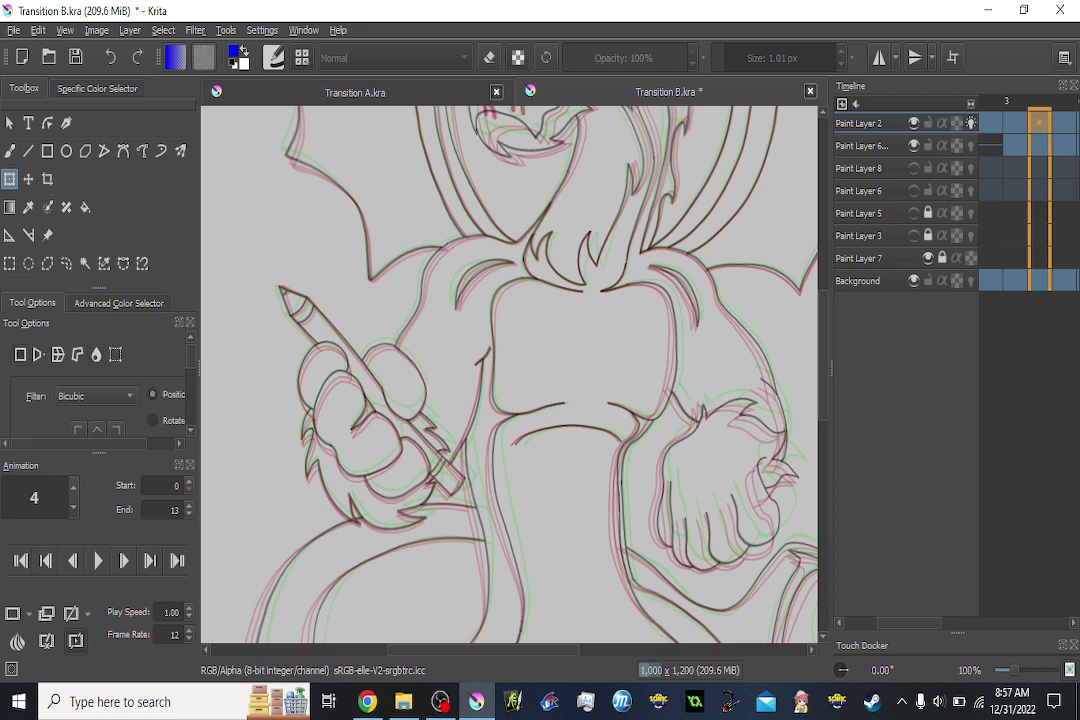
{"action": "scroll", "coordinate": [685, 390], "scroll_direction": "up", "scroll_amount": 2}
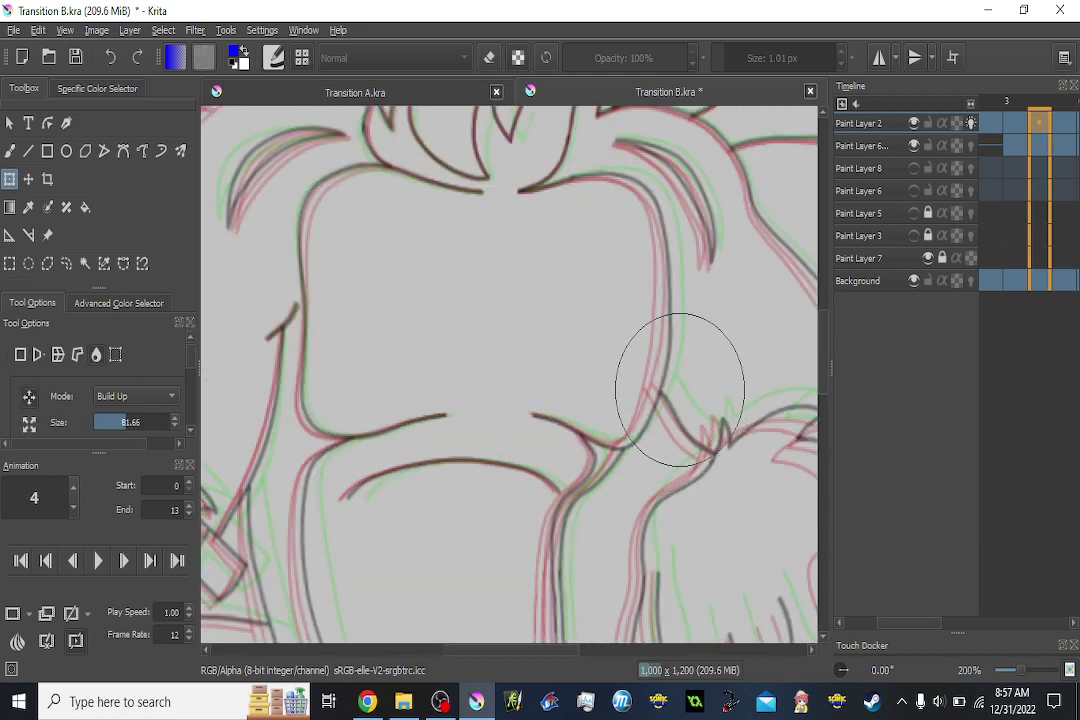
{"action": "key", "text": "period"}
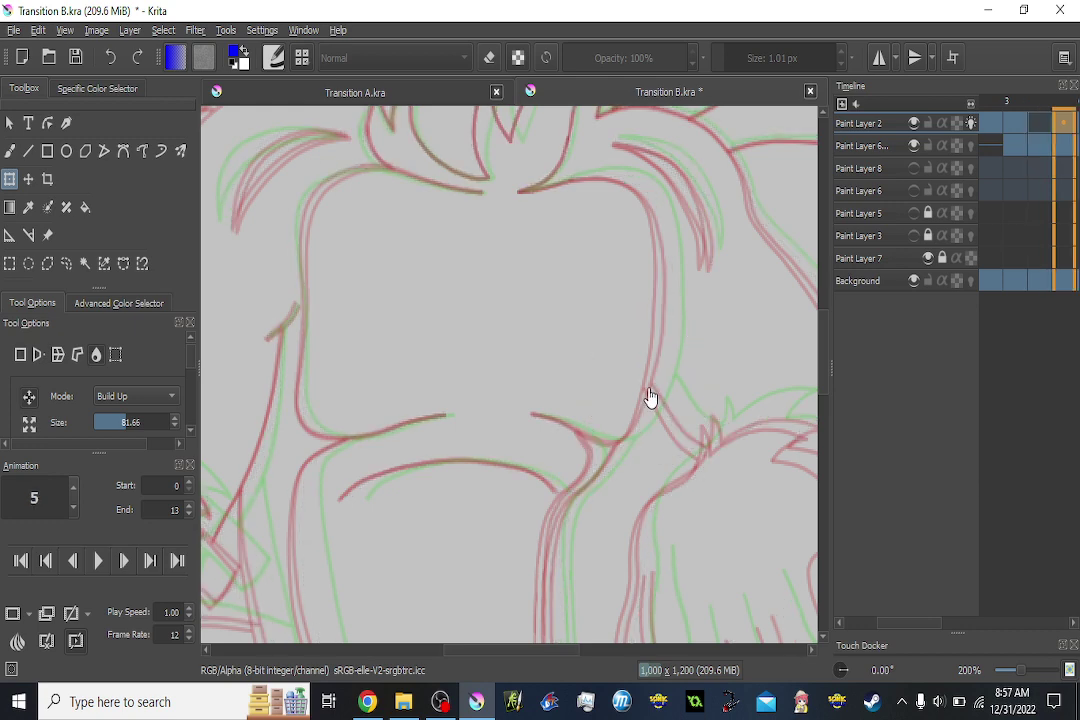
{"action": "left_click", "coordinate": [679, 362]}
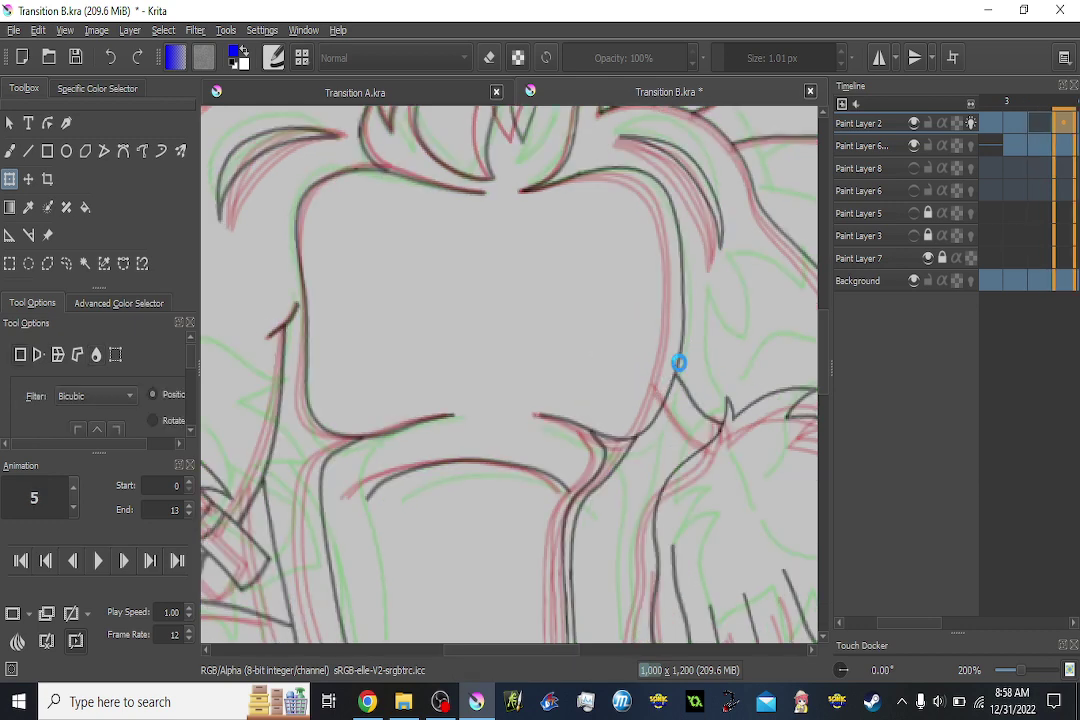
{"action": "left_click_drag", "start_coordinate": [686, 373], "coordinate": [627, 385]}
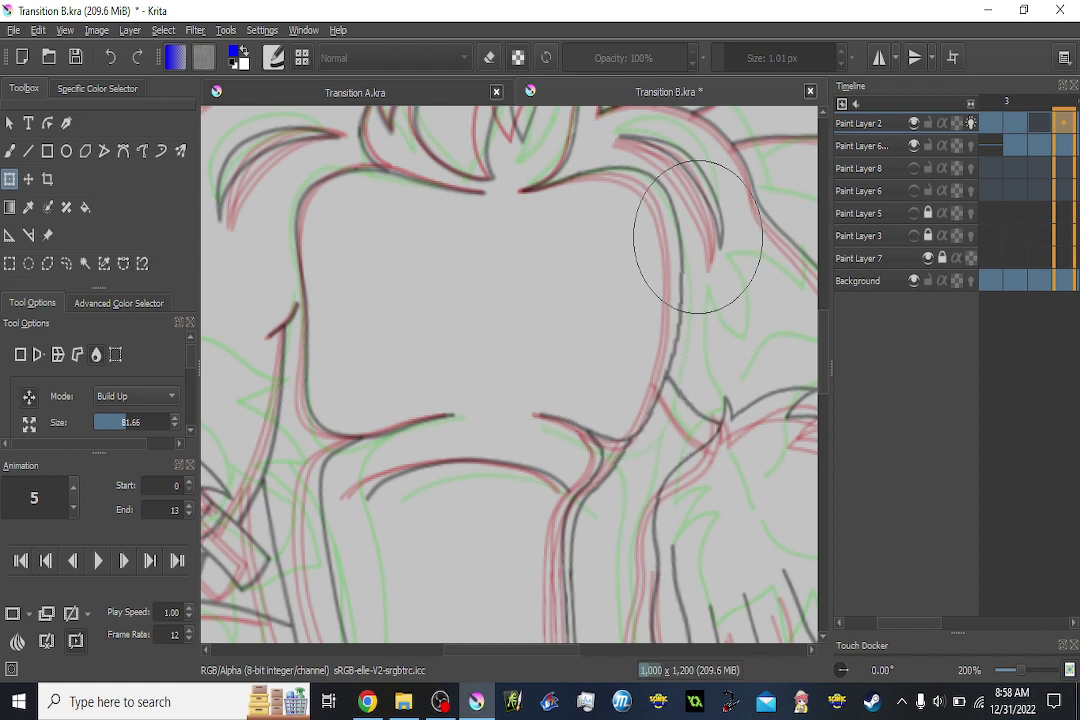
{"action": "left_click_drag", "start_coordinate": [681, 238], "coordinate": [686, 262]}
{"action": "mouse_move", "coordinate": [671, 214]}
{"action": "left_mouse_down"}
{"action": "mouse_move", "coordinate": [654, 205]}
{"action": "mouse_move", "coordinate": [620, 223]}
{"action": "left_mouse_up"}
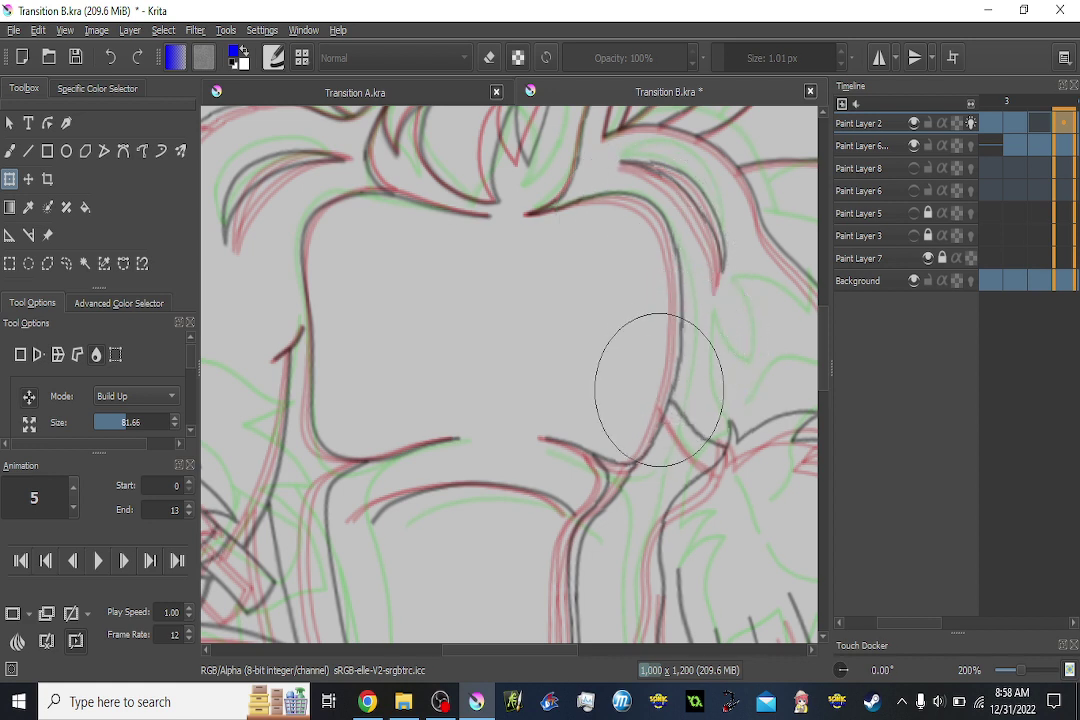
{"action": "left_click_drag", "start_coordinate": [659, 390], "coordinate": [658, 408]}
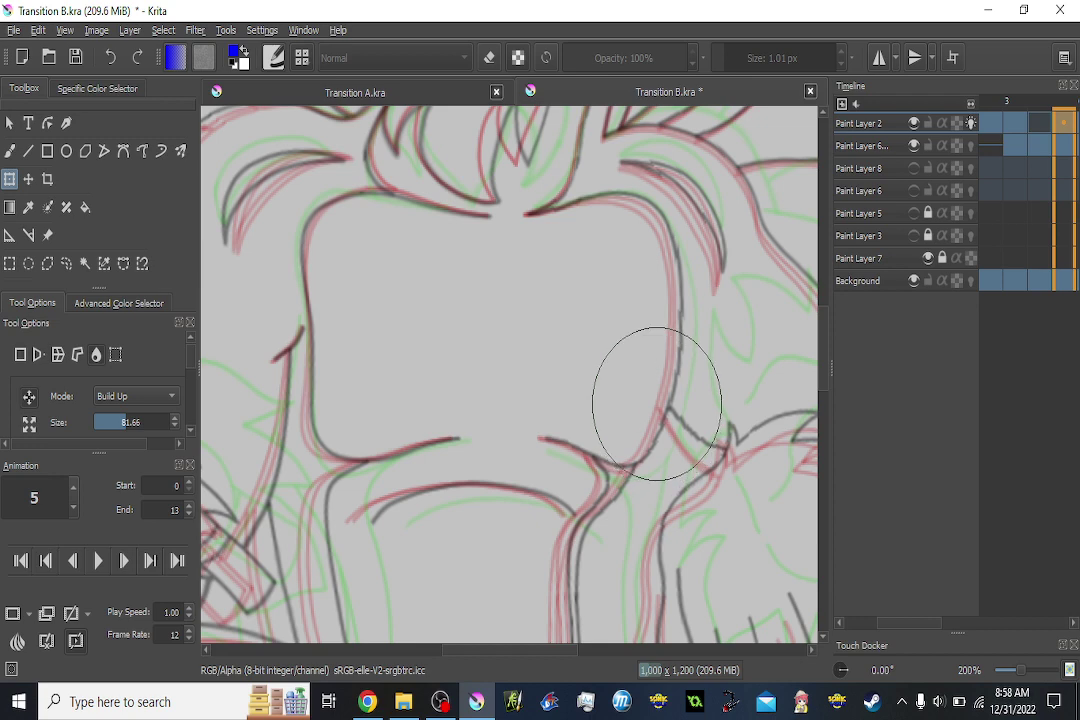
Liquify the chest's right outline and the armpit lines on frame 6 inward to follow the onion-skinned poses.
{"action": "key", "text": "Right"}
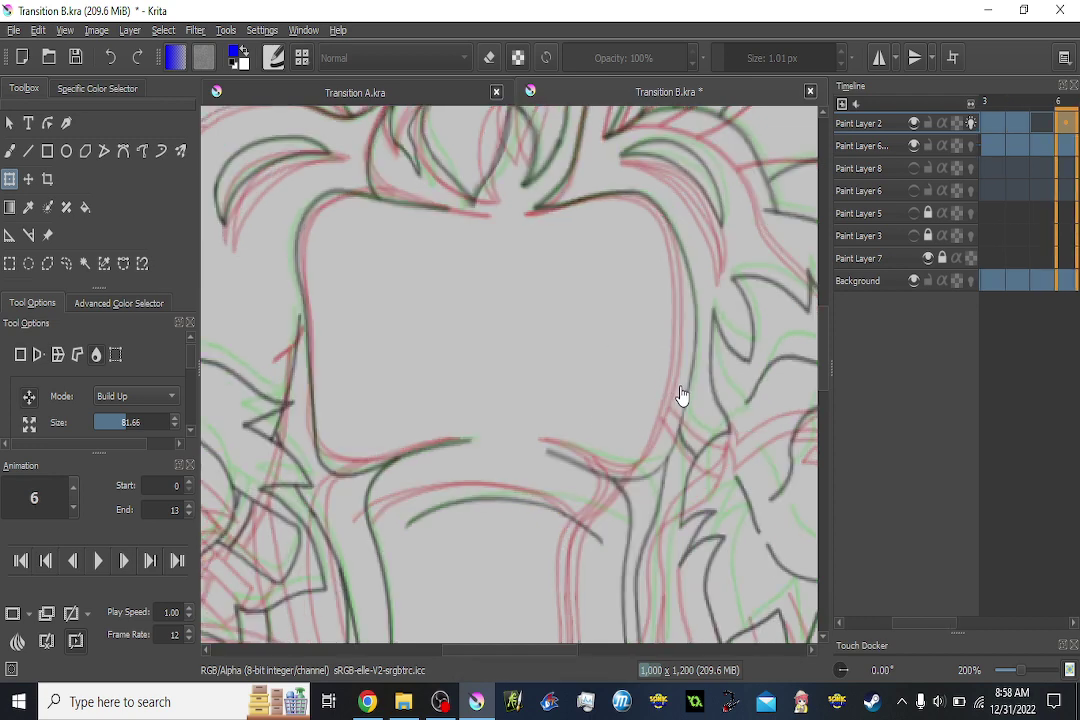
{"action": "left_click", "coordinate": [683, 408]}
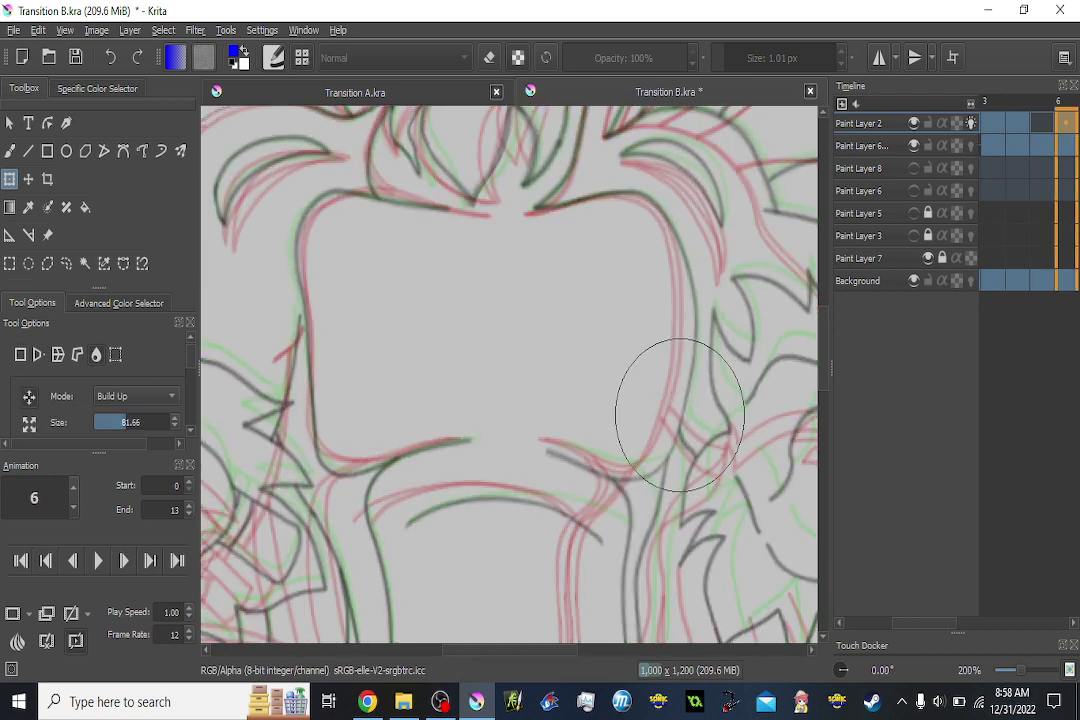
{"action": "scroll", "coordinate": [650, 410], "scroll_direction": "down", "scroll_amount": 2}
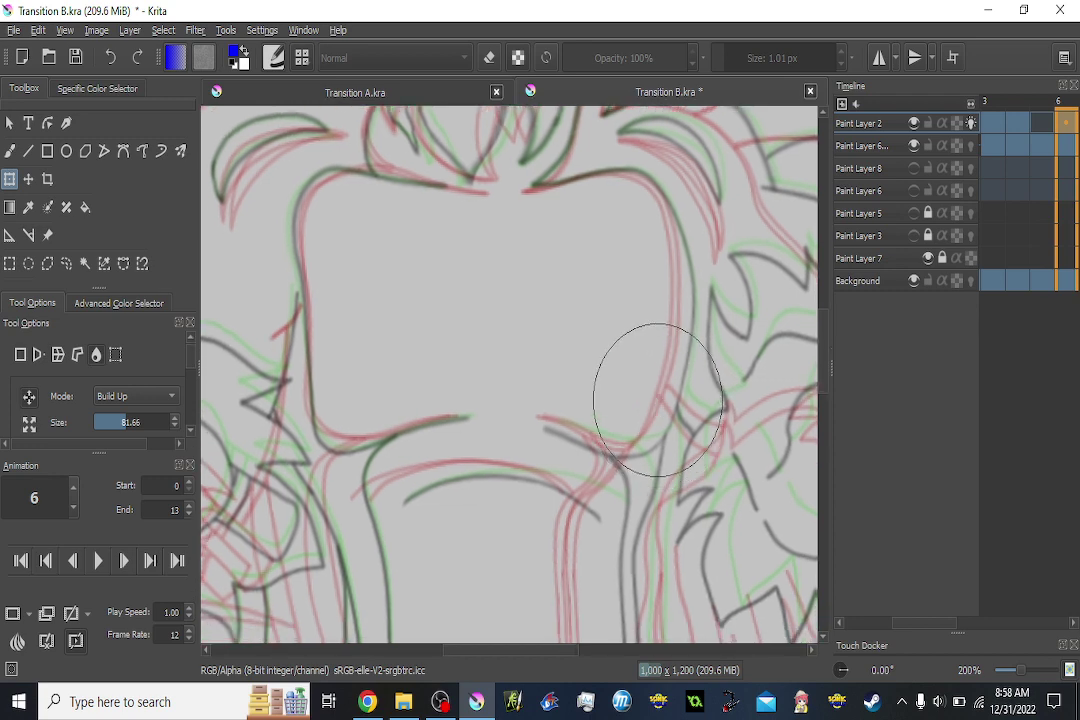
{"action": "scroll", "coordinate": [657, 399], "scroll_direction": "up", "scroll_amount": 2}
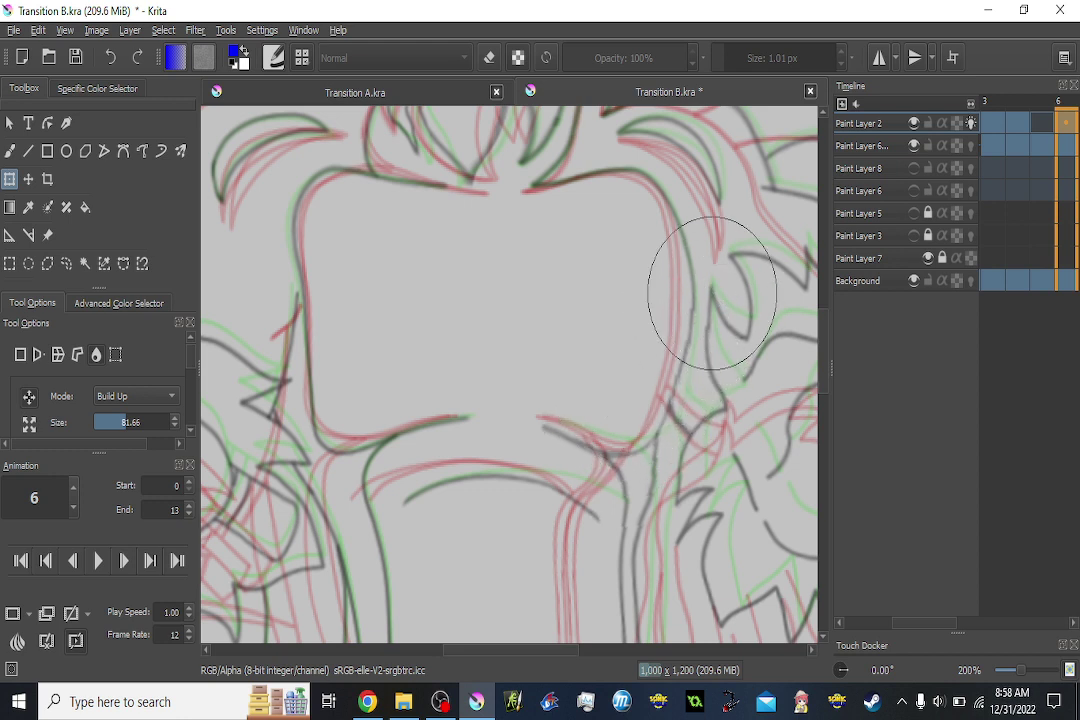
{"action": "left_click_drag", "start_coordinate": [712, 293], "coordinate": [663, 279]}
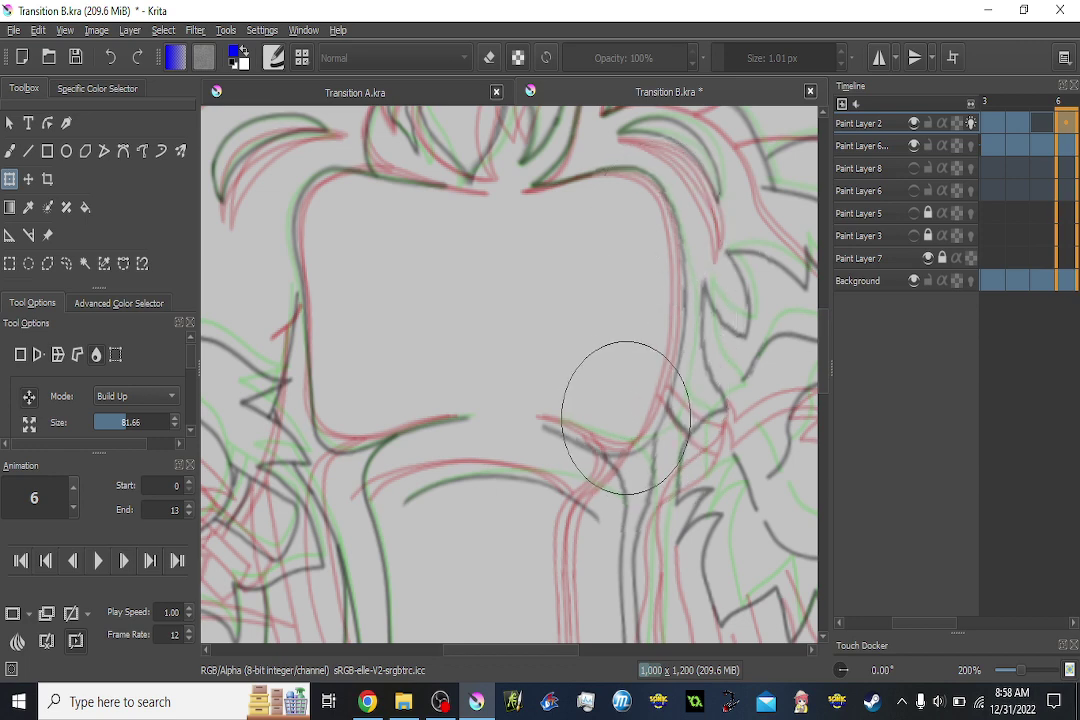
{"action": "scroll", "coordinate": [628, 390], "scroll_direction": "down", "scroll_amount": 1}
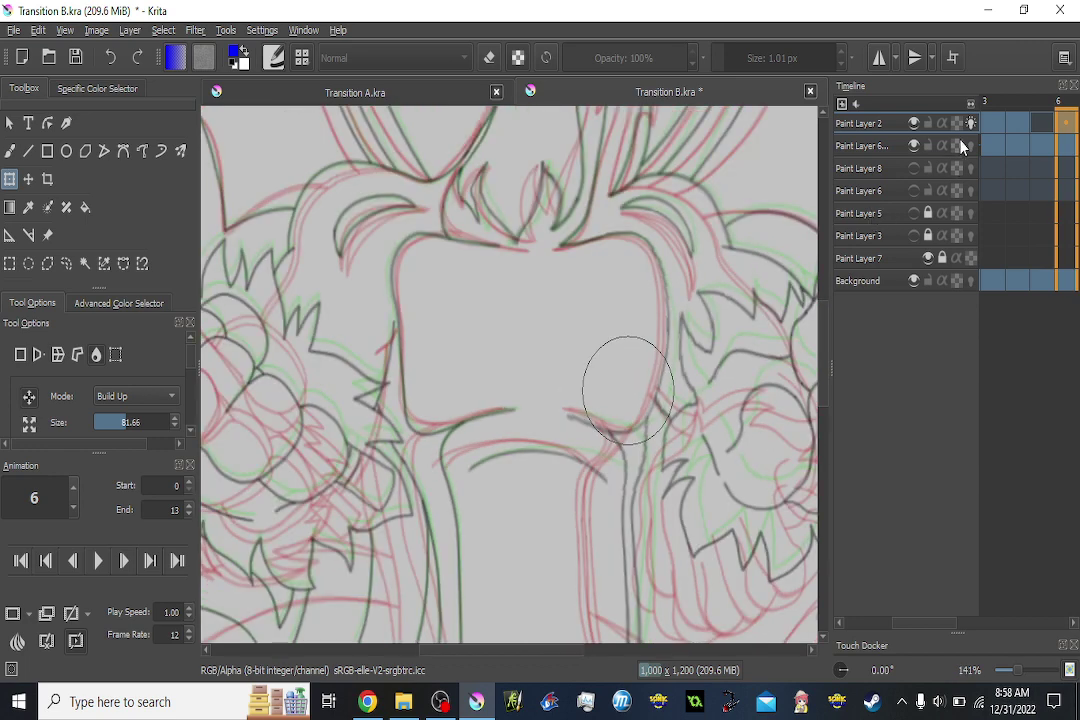
Turn off onion skins for Paint Layer 2 and check the reshaped torso on frame 6.
{"action": "left_click", "coordinate": [971, 122]}
{"action": "scroll", "coordinate": [580, 257], "scroll_direction": "down", "scroll_amount": 2}
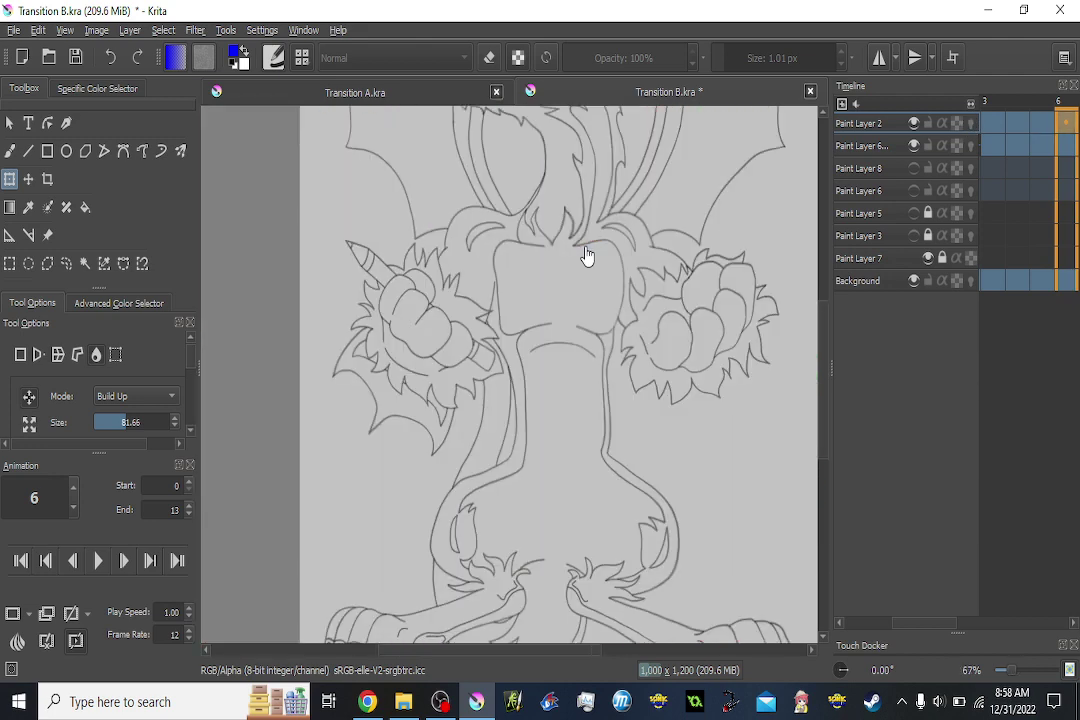
{"action": "scroll", "coordinate": [587, 257], "scroll_direction": "down", "scroll_amount": 1}
{"action": "scroll", "coordinate": [593, 246], "scroll_direction": "up", "scroll_amount": 1}
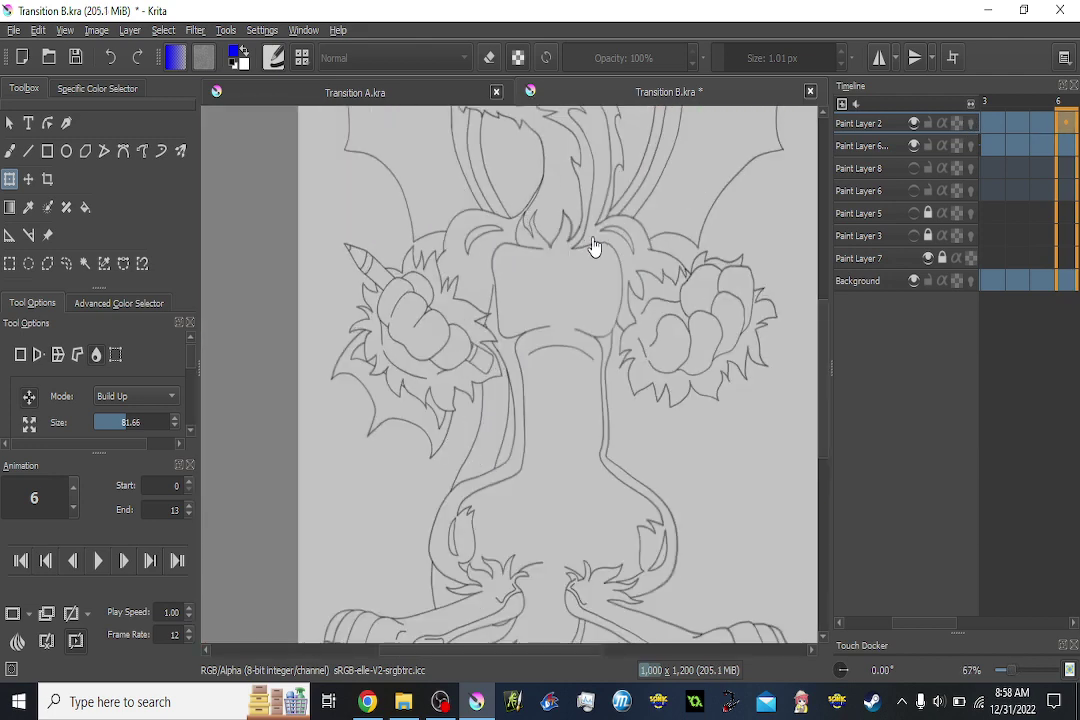
Flip between frames 5 and 6 to compare the character's chest and arm line art.
{"action": "key", "text": "Right"}
{"action": "key", "text": "Left"}
{"action": "key", "text": "Left"}
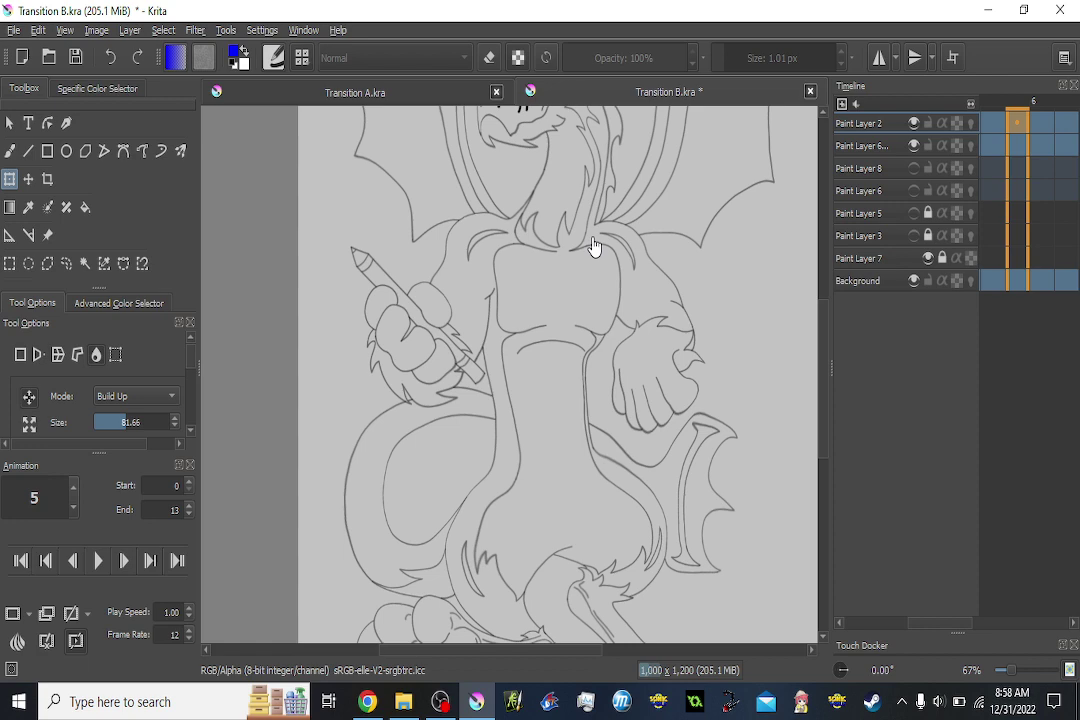
{"action": "key", "text": "space"}
{"action": "key", "text": "space"}
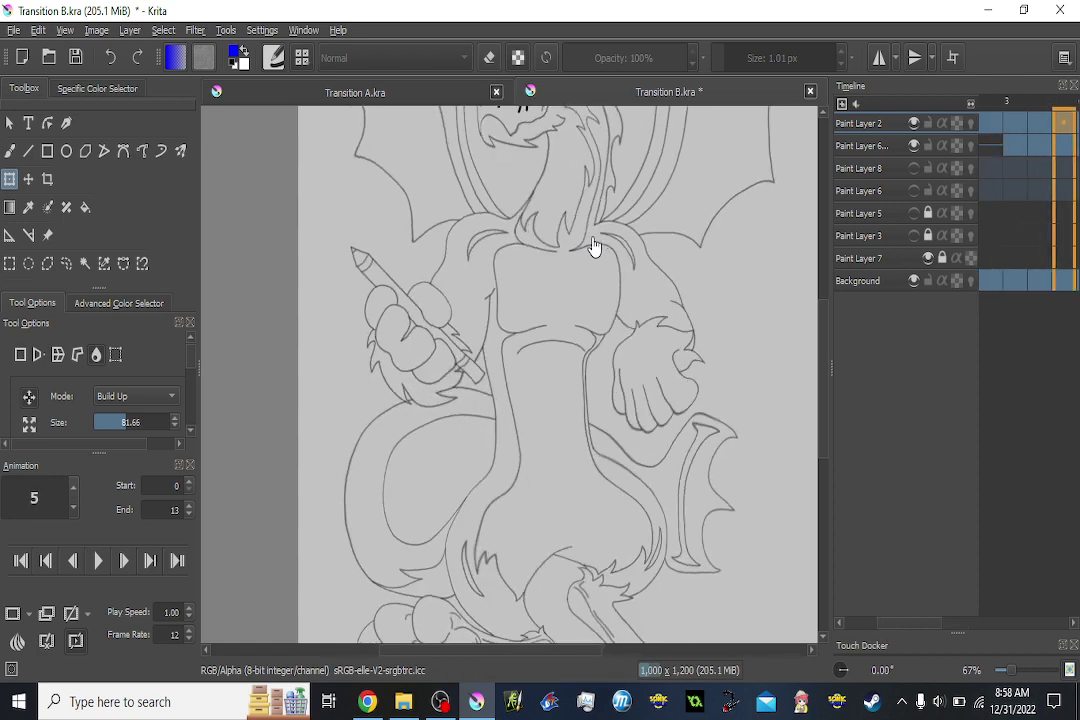
{"action": "key", "text": "Right"}
{"action": "key", "text": "Left"}
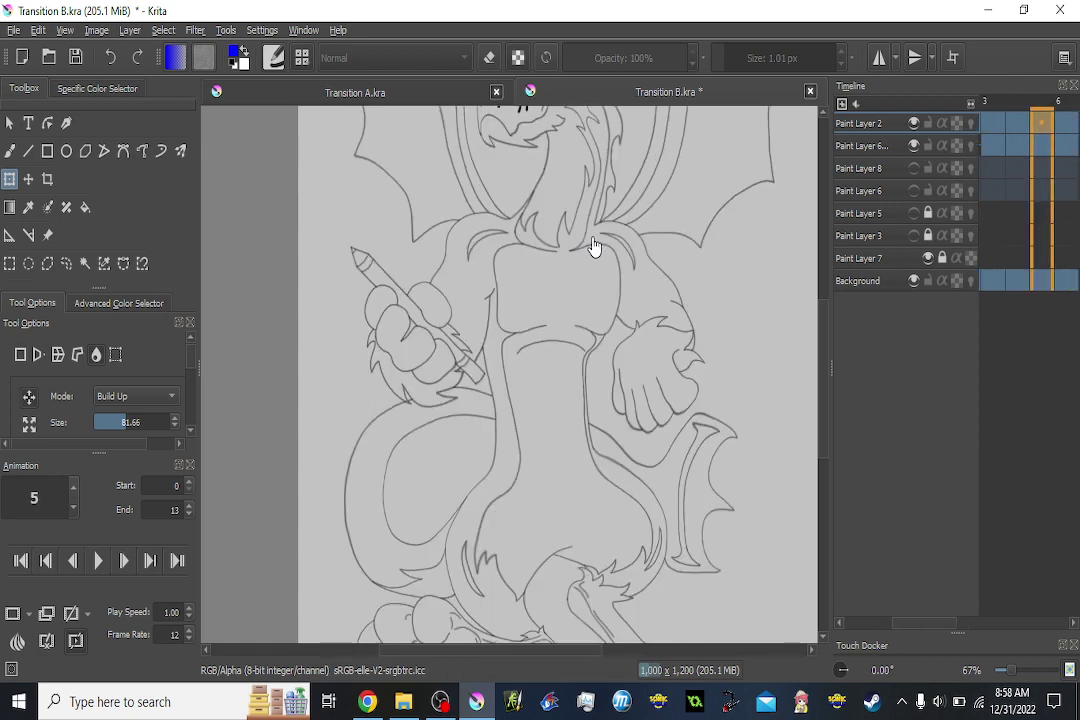
{"action": "key", "text": "Right"}
Enable onion skins on Paint Layer 2 and use Liquify to push frame 6's right chest outline inward.
{"action": "scroll", "coordinate": [640, 225], "scroll_direction": "up", "scroll_amount": 1}
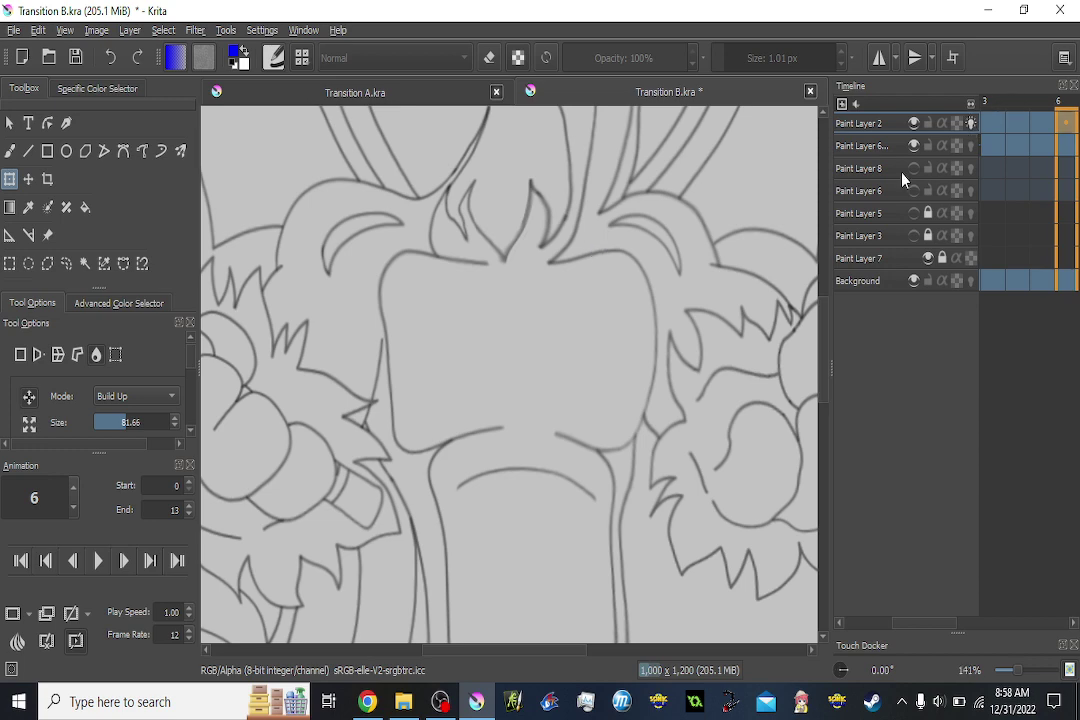
{"action": "left_click", "coordinate": [568, 300]}
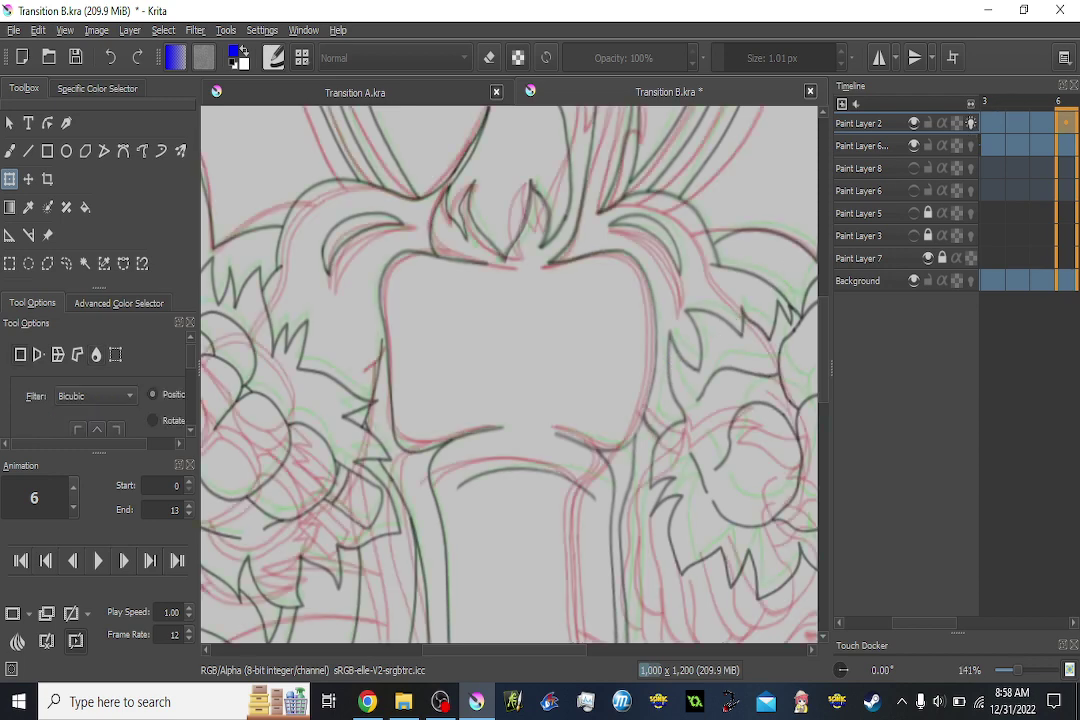
{"action": "key", "text": "b"}
{"action": "scroll", "coordinate": [640, 337], "scroll_direction": "up", "scroll_amount": 2}
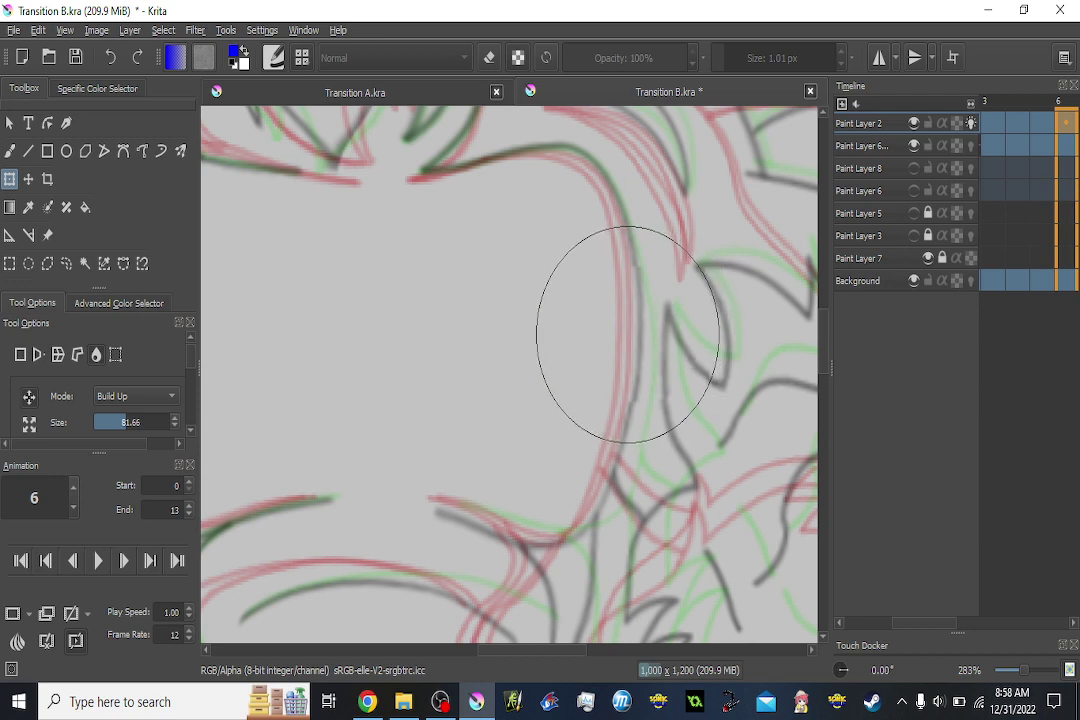
{"action": "key", "text": "Right"}
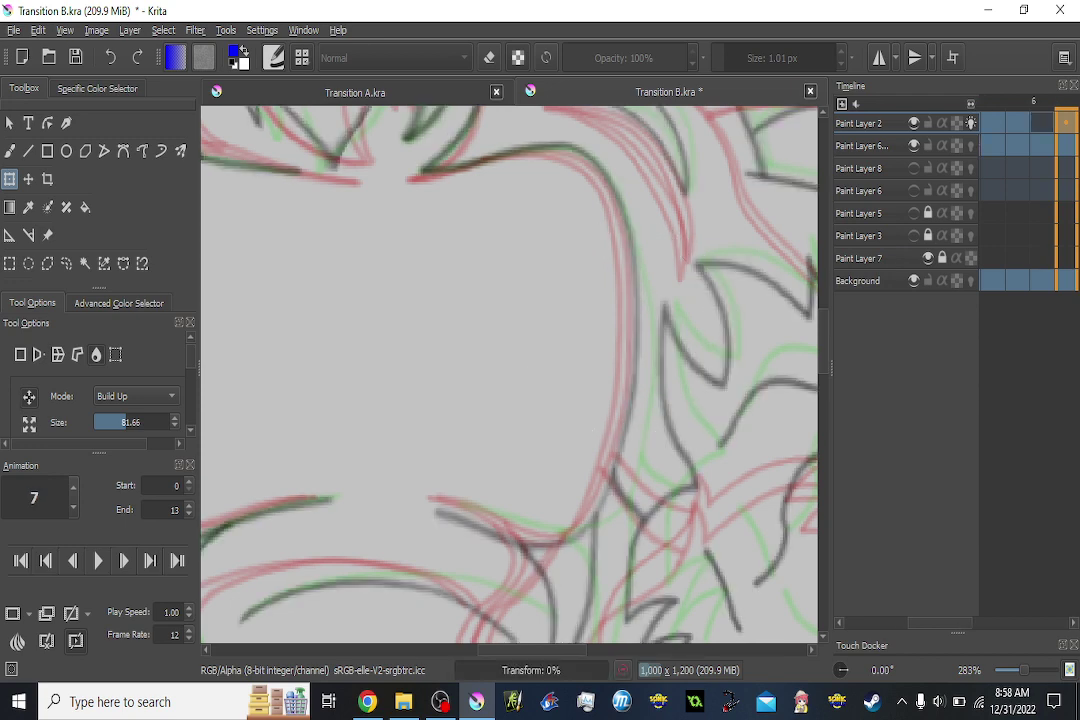
Liquify the right chest and torso outline on frame 7 inward, reducing the brush size to 40.68.
{"action": "scroll", "coordinate": [622, 360], "scroll_direction": "down", "scroll_amount": 1}
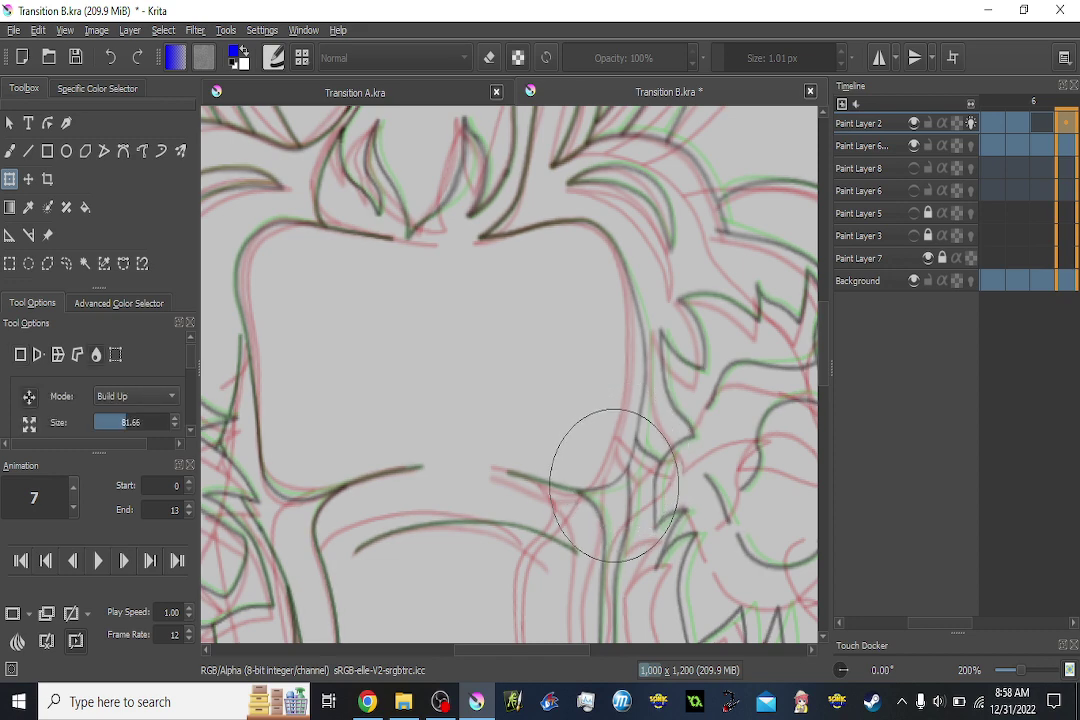
{"action": "left_click_drag", "start_coordinate": [614, 486], "coordinate": [622, 364]}
{"action": "key", "text": "Left"}
{"action": "key", "text": "Right"}
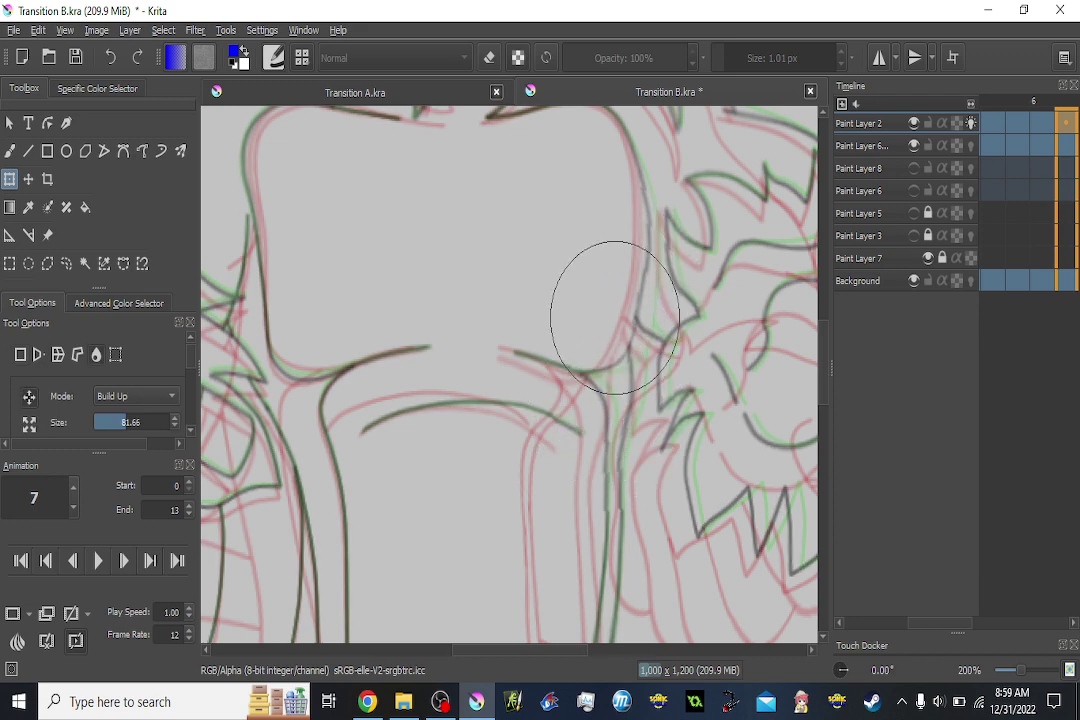
{"action": "scroll", "coordinate": [578, 313], "scroll_direction": "up", "scroll_amount": 2}
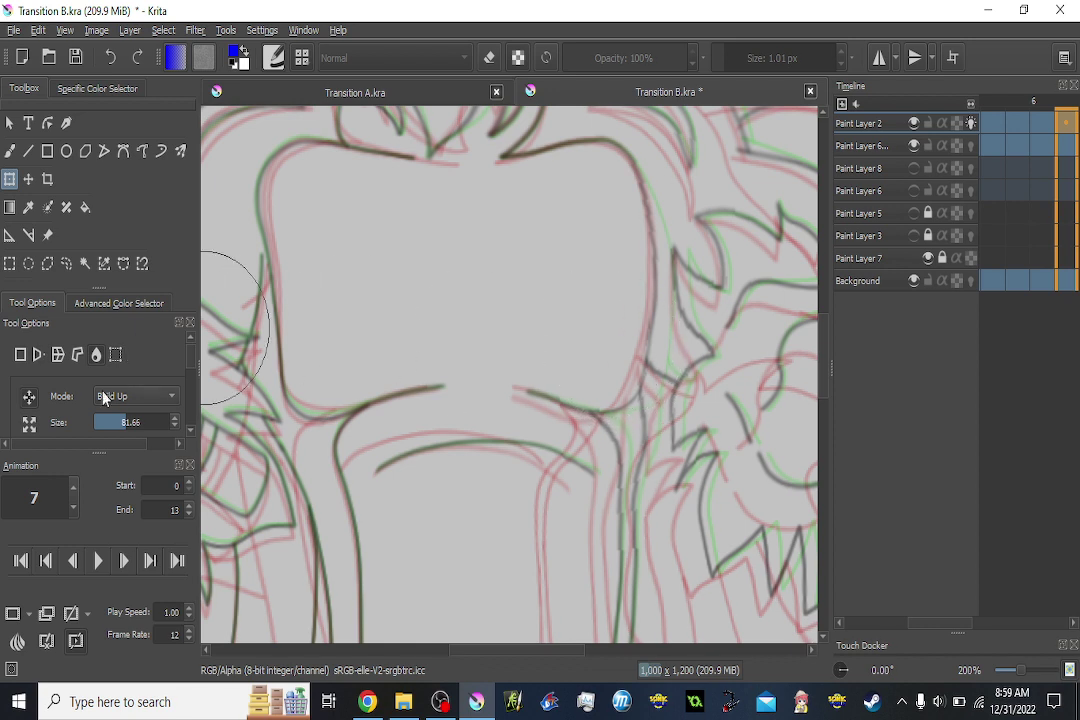
{"action": "left_click", "coordinate": [117, 418]}
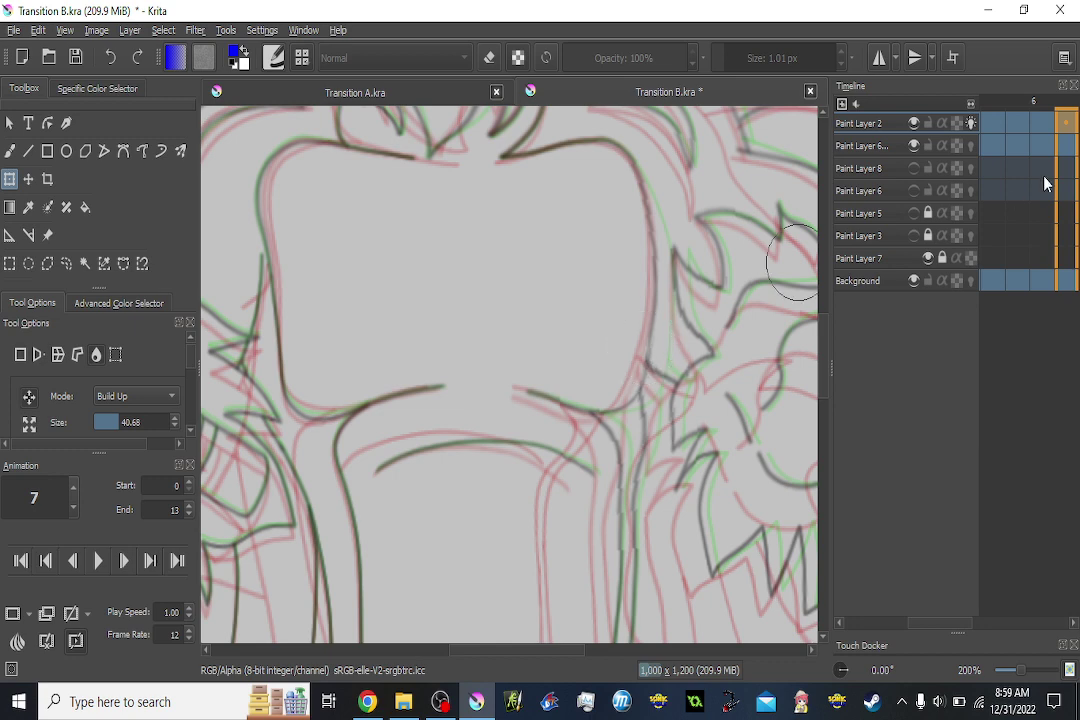
Start a Liquify transform on frame 8's right chest outline and set the brush size to 48.04.
{"action": "key", "text": "period"}
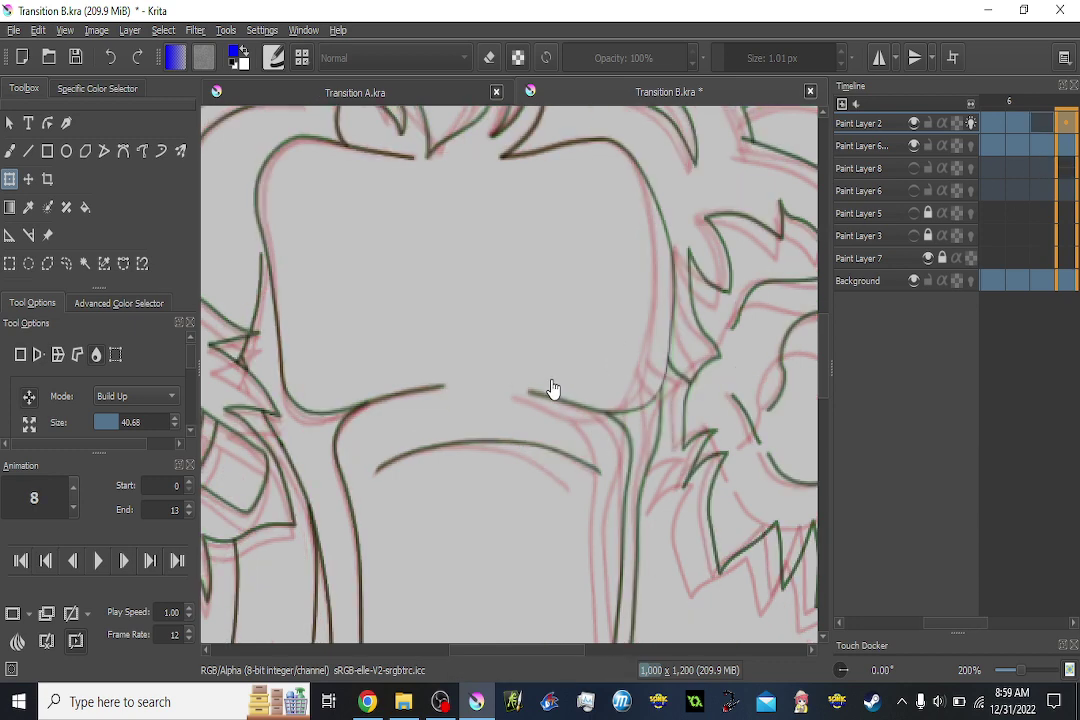
{"action": "left_click", "coordinate": [665, 323]}
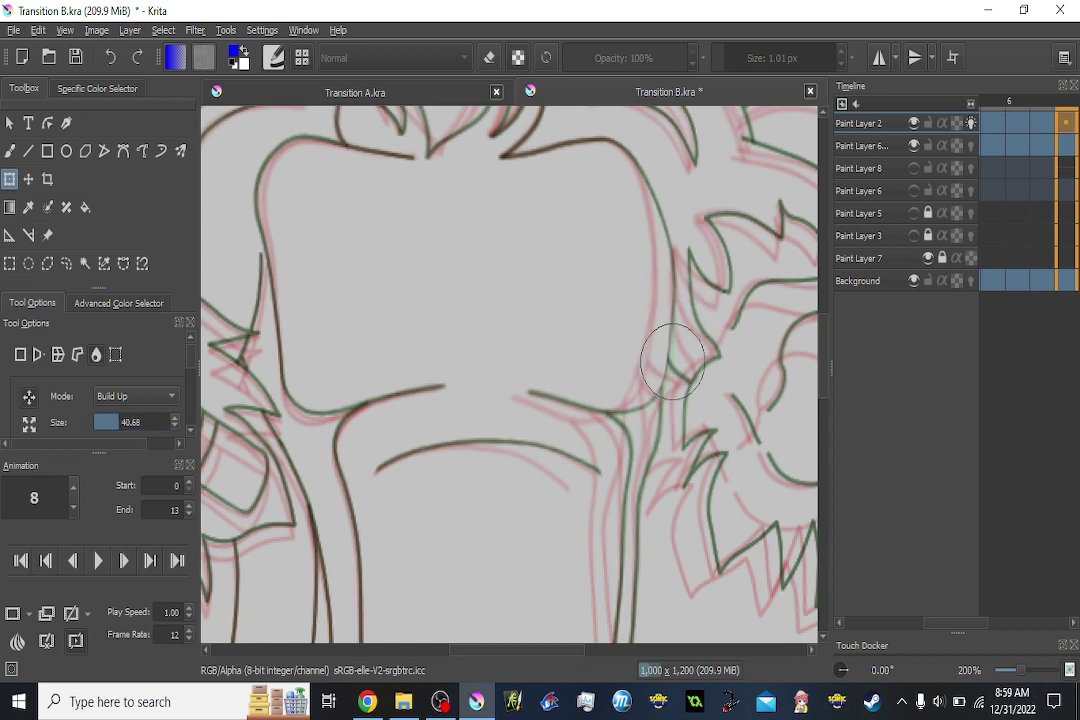
{"action": "left_click_drag", "start_coordinate": [118, 427], "coordinate": [123, 427]}
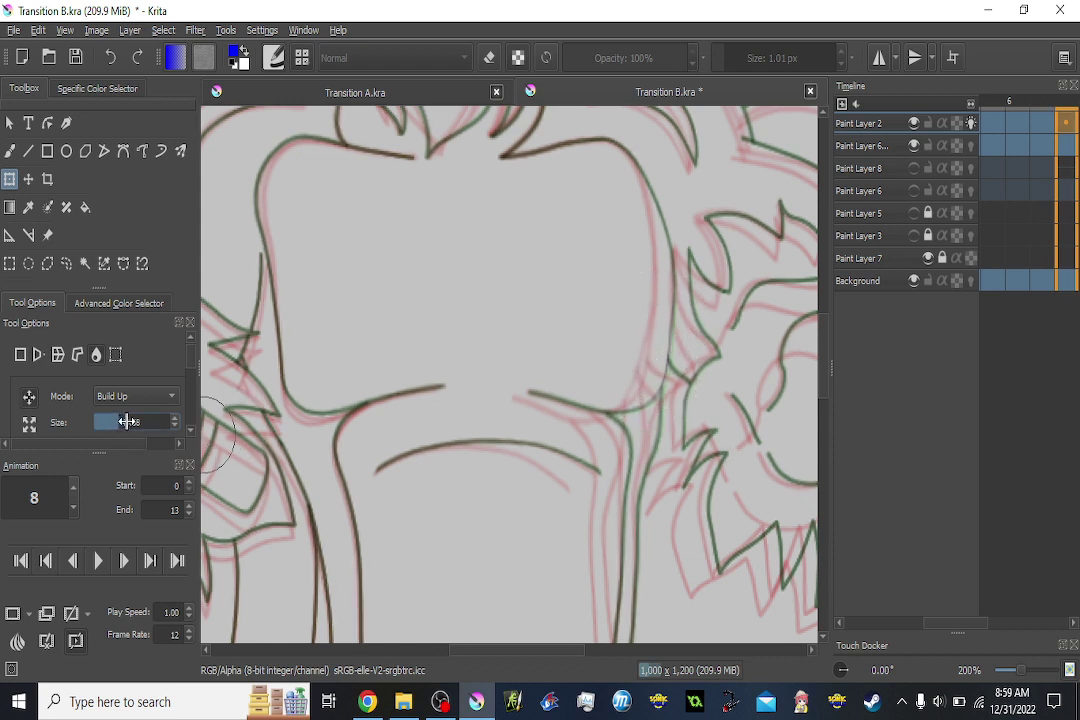
Compare the chest outline on frames 7 and 8 using the onion skins.
{"action": "key", "text": "Left"}
{"action": "key", "text": "Left"}
{"action": "left_click", "coordinate": [1047, 124]}
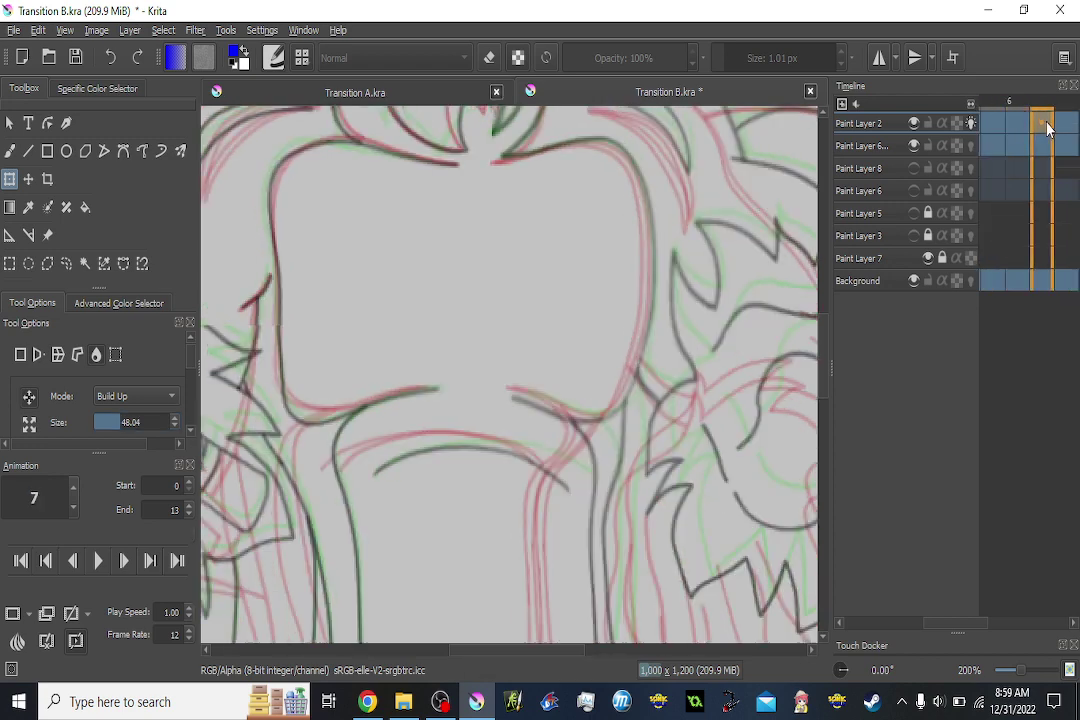
{"action": "left_click", "coordinate": [1062, 124]}
{"action": "scroll", "coordinate": [661, 234], "scroll_direction": "down", "scroll_amount": 2}
{"action": "scroll", "coordinate": [665, 230], "scroll_direction": "down", "scroll_amount": 1}
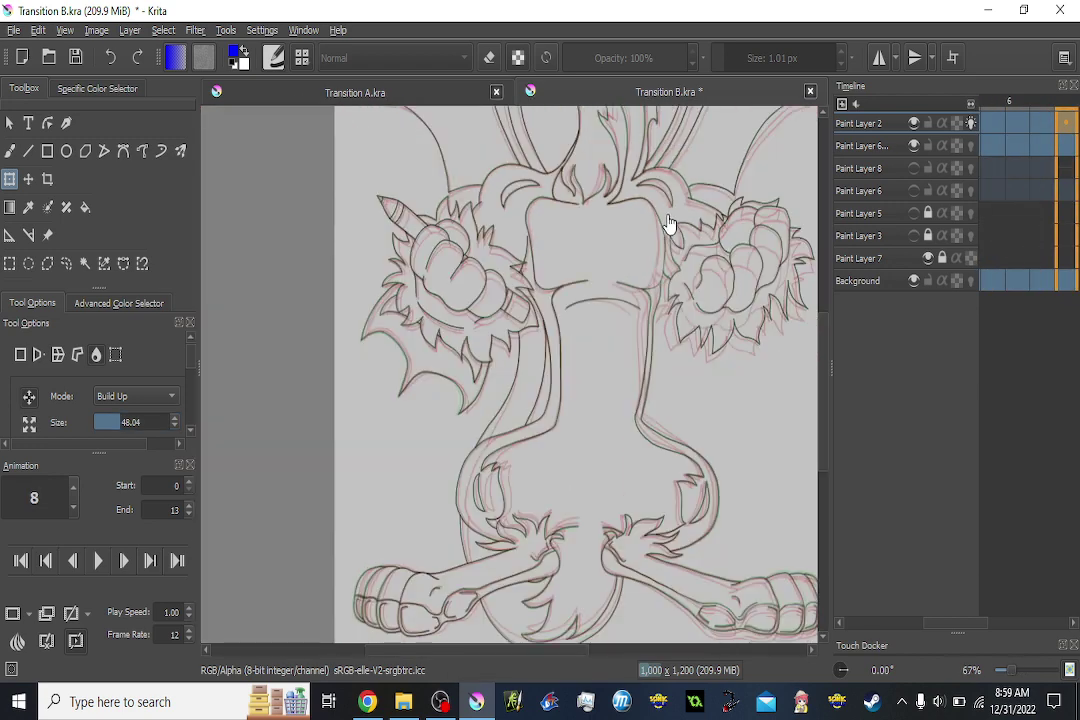
{"action": "left_click_drag", "start_coordinate": [671, 200], "coordinate": [662, 232]}
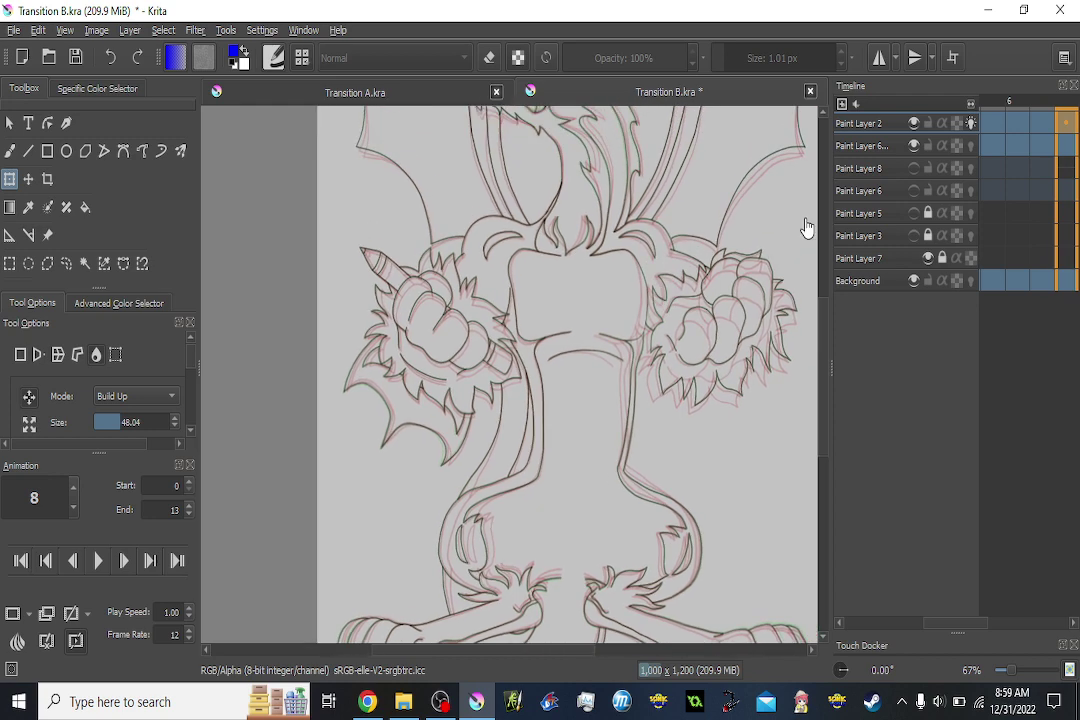
{"action": "key", "text": "Left"}
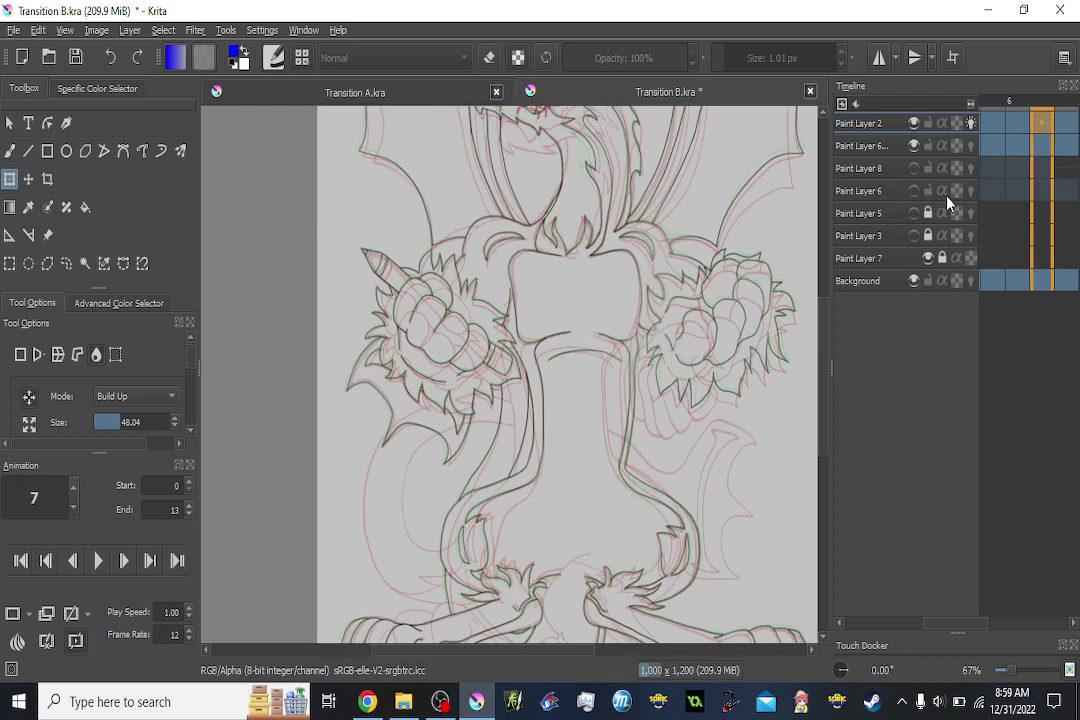
{"action": "key", "text": "Right"}
{"action": "scroll", "coordinate": [638, 312], "scroll_direction": "up", "scroll_amount": 1}
{"action": "scroll", "coordinate": [638, 312], "scroll_direction": "up", "scroll_amount": 2}
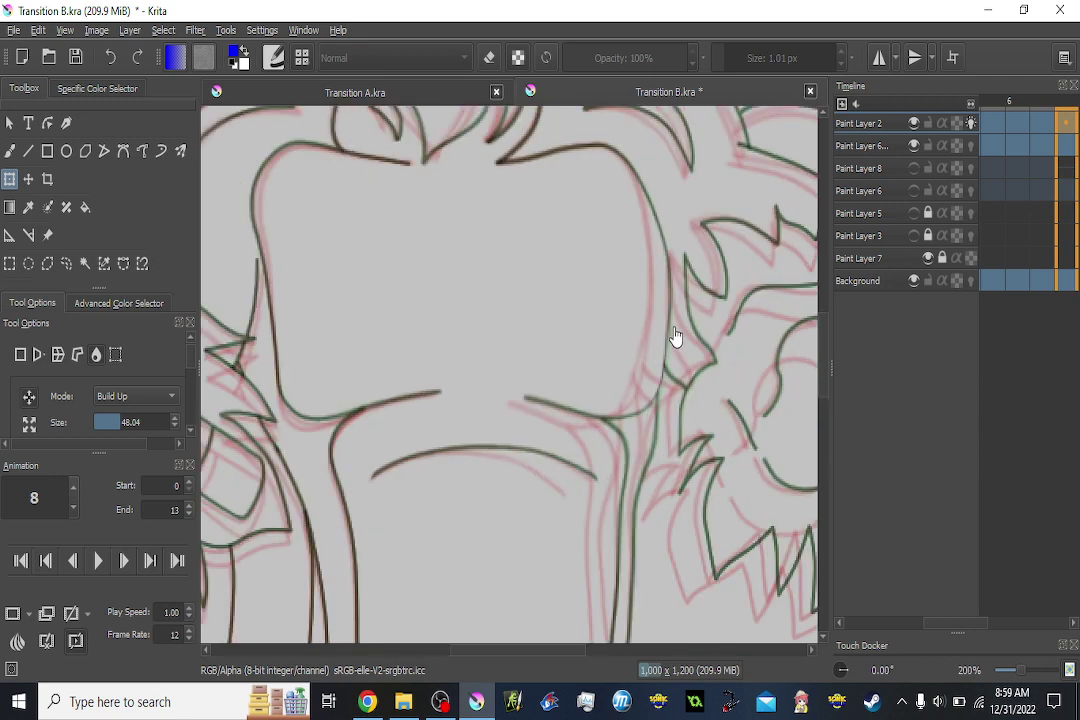
{"action": "key", "text": "Left"}
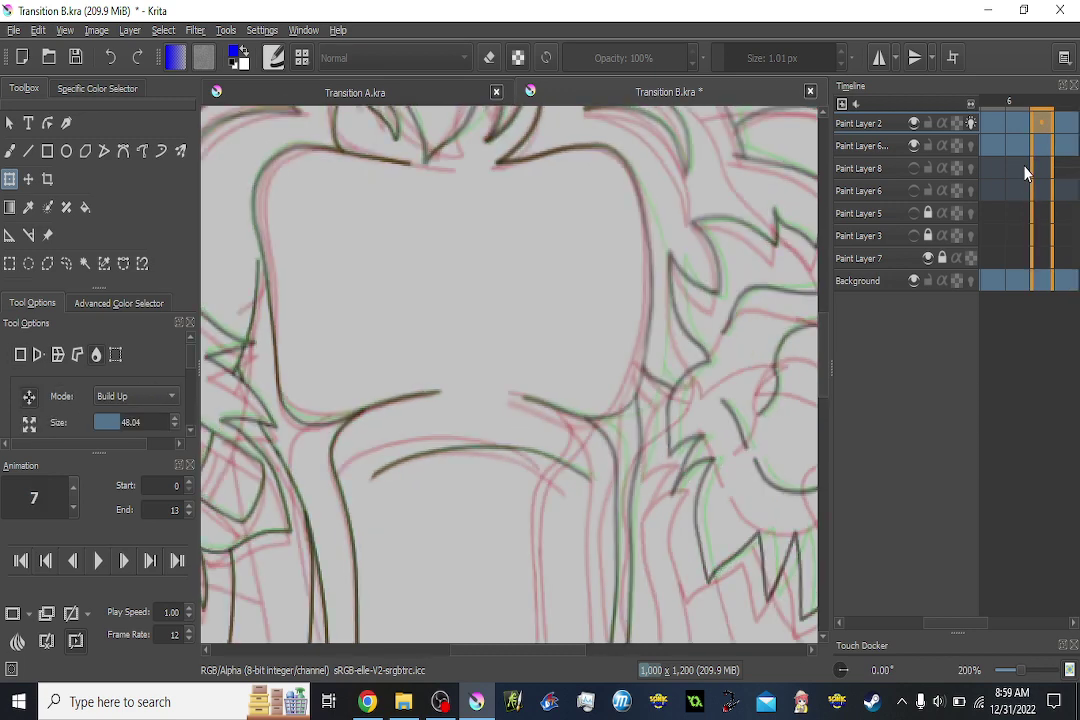
Set the Liquify brush size to 52.08 and push frame 8's right chest and torso outline inward.
{"action": "key", "text": "Right"}
{"action": "left_click", "coordinate": [657, 375]}
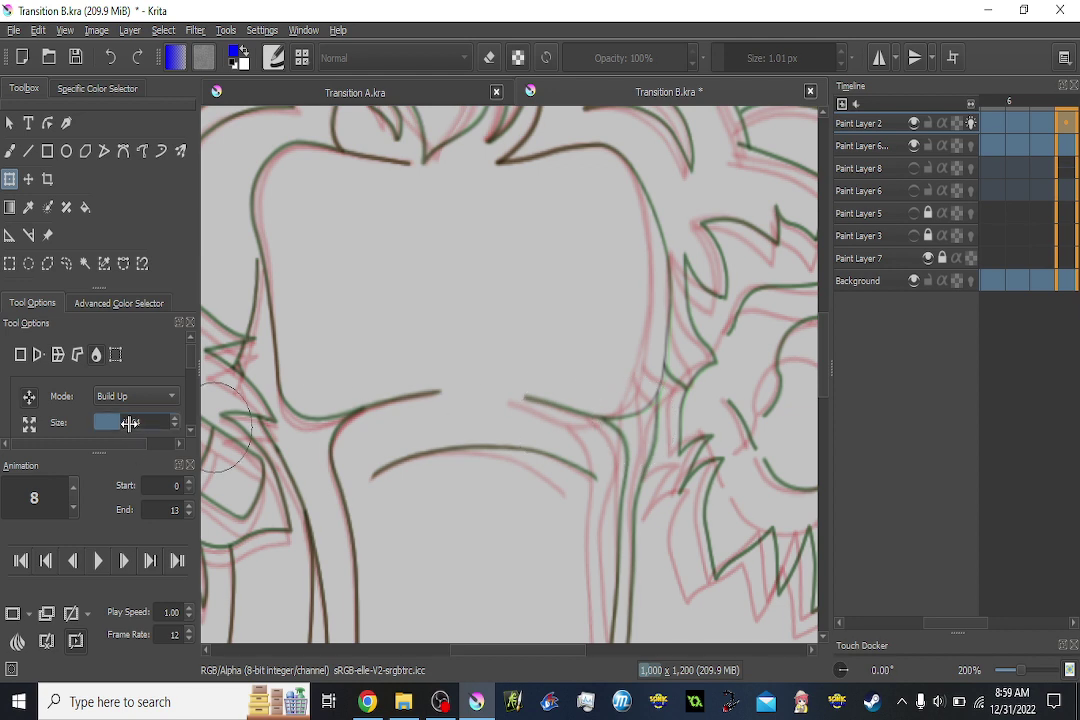
{"action": "left_click", "coordinate": [129, 423]}
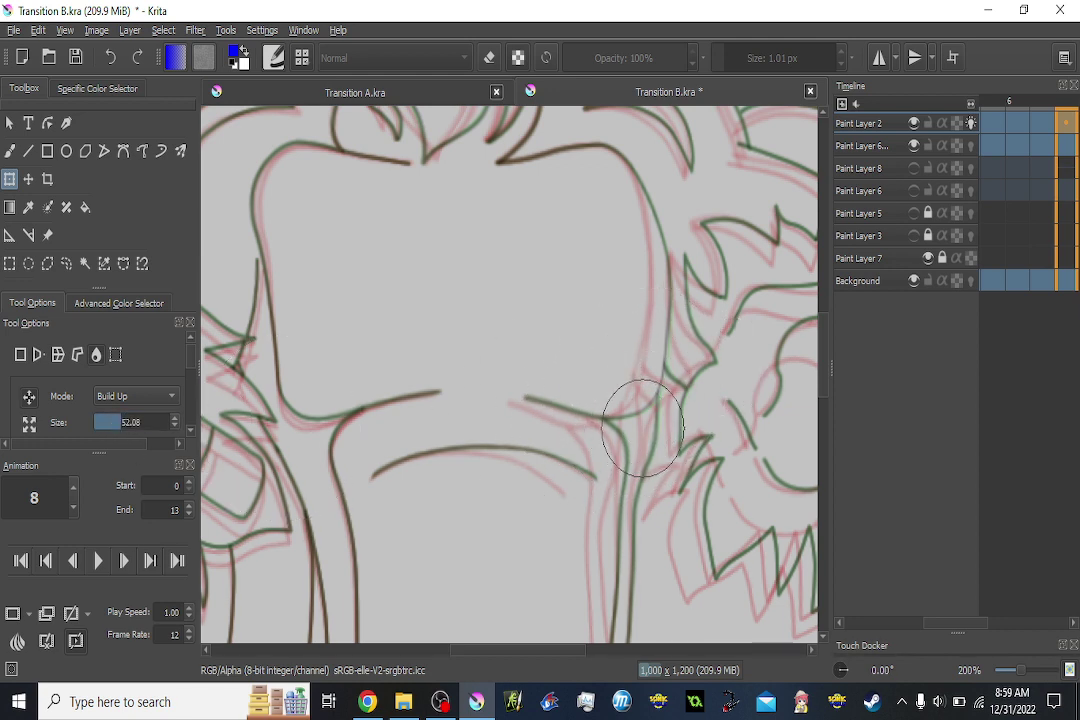
{"action": "mouse_move", "coordinate": [642, 428]}
{"action": "left_mouse_down"}
{"action": "mouse_move", "coordinate": [605, 418]}
{"action": "mouse_move", "coordinate": [665, 343]}
{"action": "mouse_move", "coordinate": [627, 359]}
{"action": "mouse_move", "coordinate": [605, 354]}
{"action": "mouse_move", "coordinate": [649, 394]}
{"action": "mouse_move", "coordinate": [612, 383]}
{"action": "mouse_move", "coordinate": [683, 269]}
{"action": "mouse_move", "coordinate": [631, 253]}
{"action": "mouse_move", "coordinate": [666, 268]}
{"action": "mouse_move", "coordinate": [673, 318]}
{"action": "mouse_move", "coordinate": [653, 310]}
{"action": "mouse_move", "coordinate": [687, 285]}
{"action": "mouse_move", "coordinate": [643, 285]}
{"action": "mouse_move", "coordinate": [665, 284]}
{"action": "mouse_move", "coordinate": [646, 376]}
{"action": "left_mouse_up"}
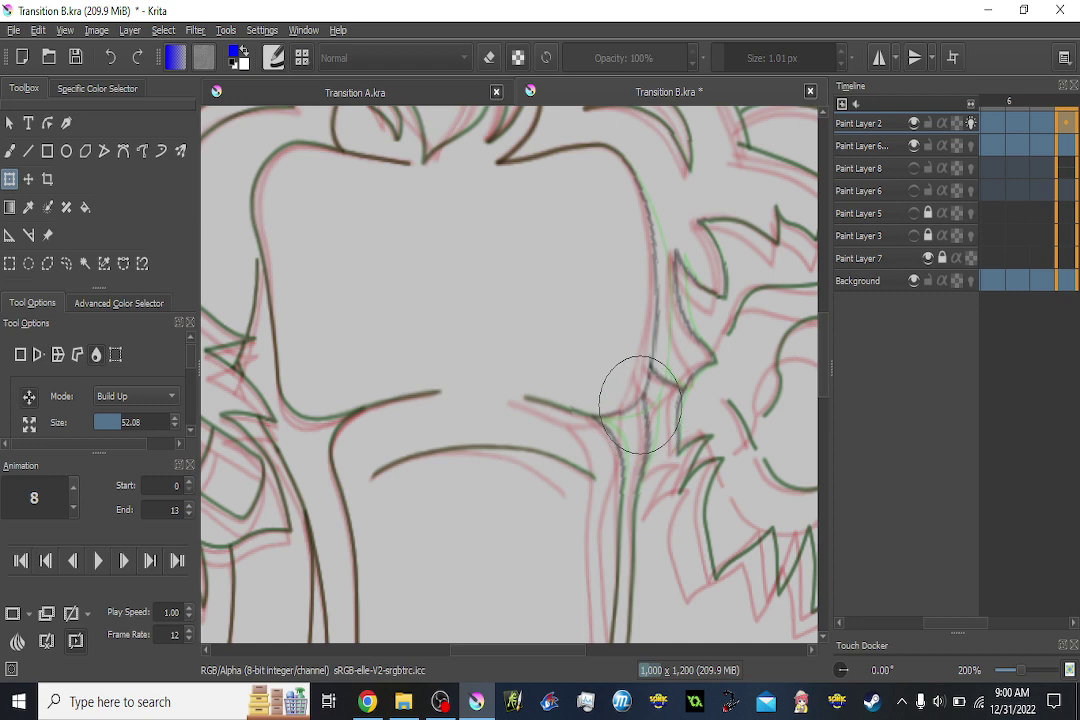
{"action": "key", "text": "Right"}
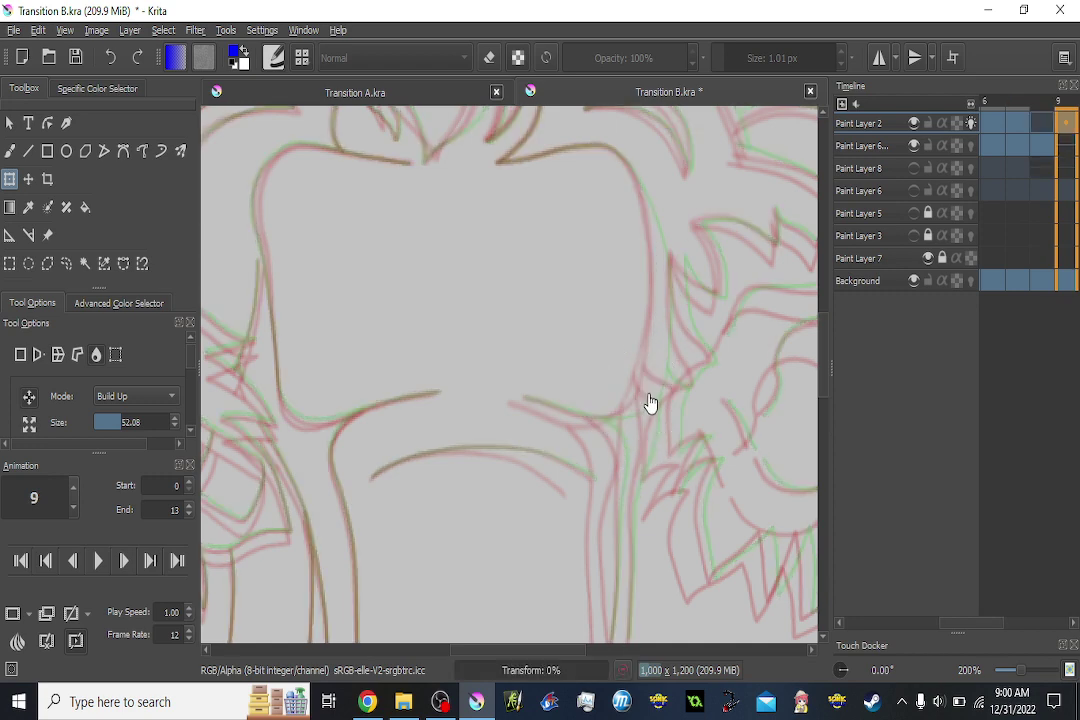
Liquify frame 9's right chest and torso outline slightly inward, using frame 8's onion skin as the guide.
{"action": "key", "text": "Left"}
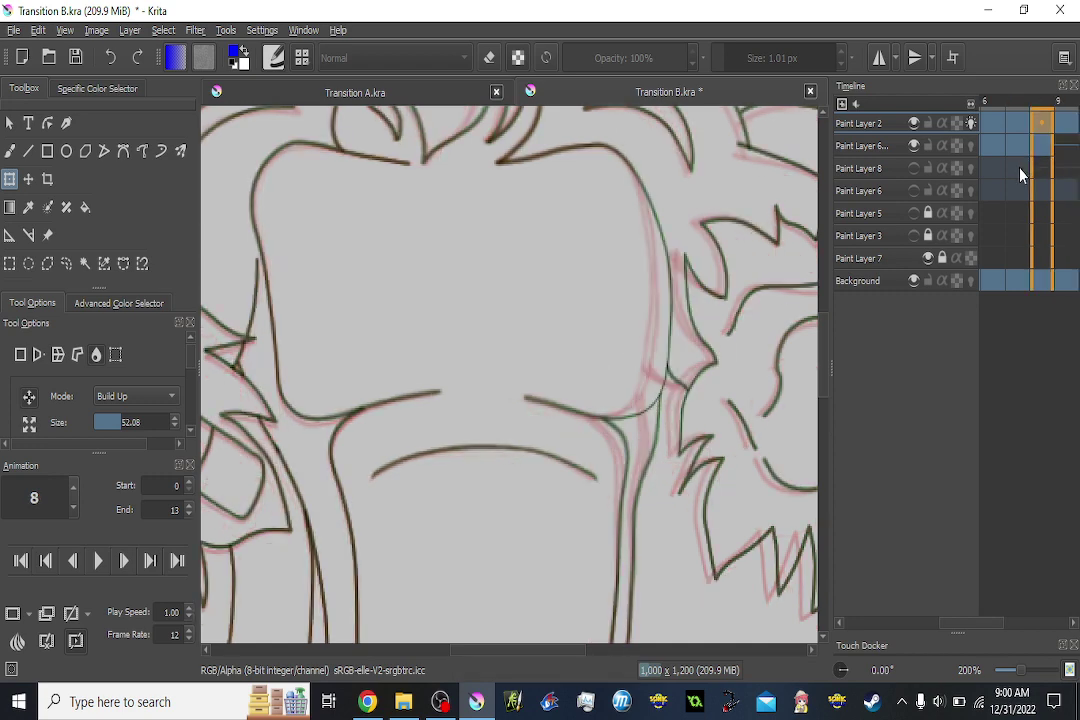
{"action": "key", "text": "Right"}
{"action": "key", "text": "Left"}
{"action": "key", "text": "Right"}
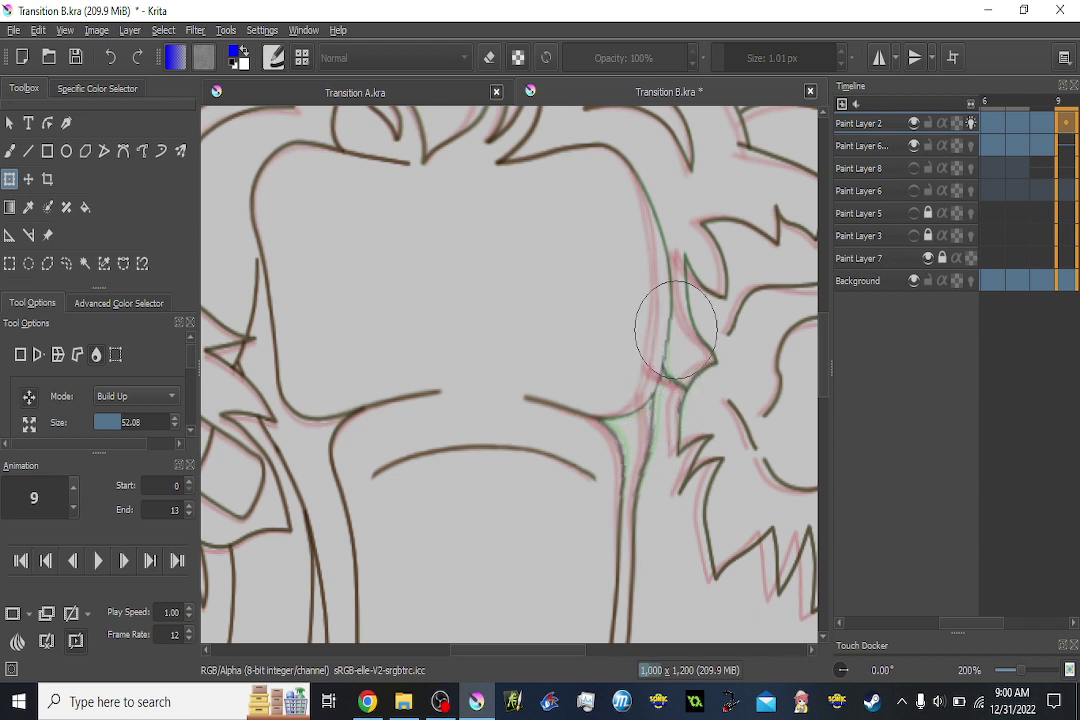
{"action": "left_click_drag", "start_coordinate": [676, 330], "coordinate": [646, 337]}
{"action": "left_click_drag", "start_coordinate": [662, 390], "coordinate": [632, 369]}
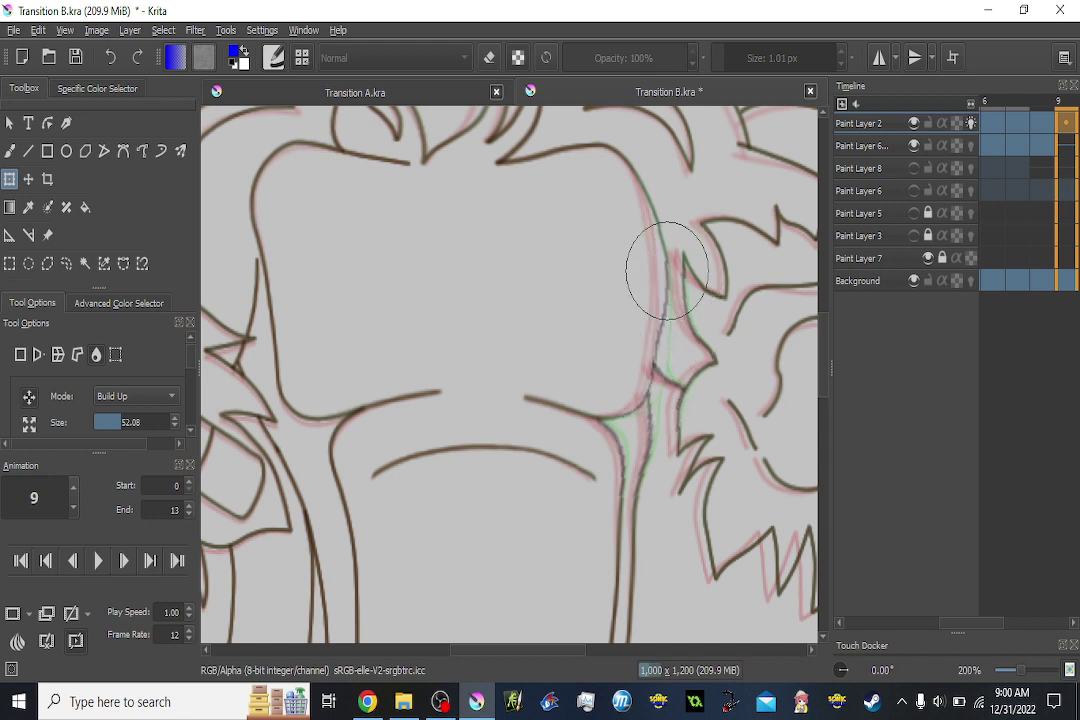
{"action": "left_click_drag", "start_coordinate": [677, 276], "coordinate": [668, 282]}
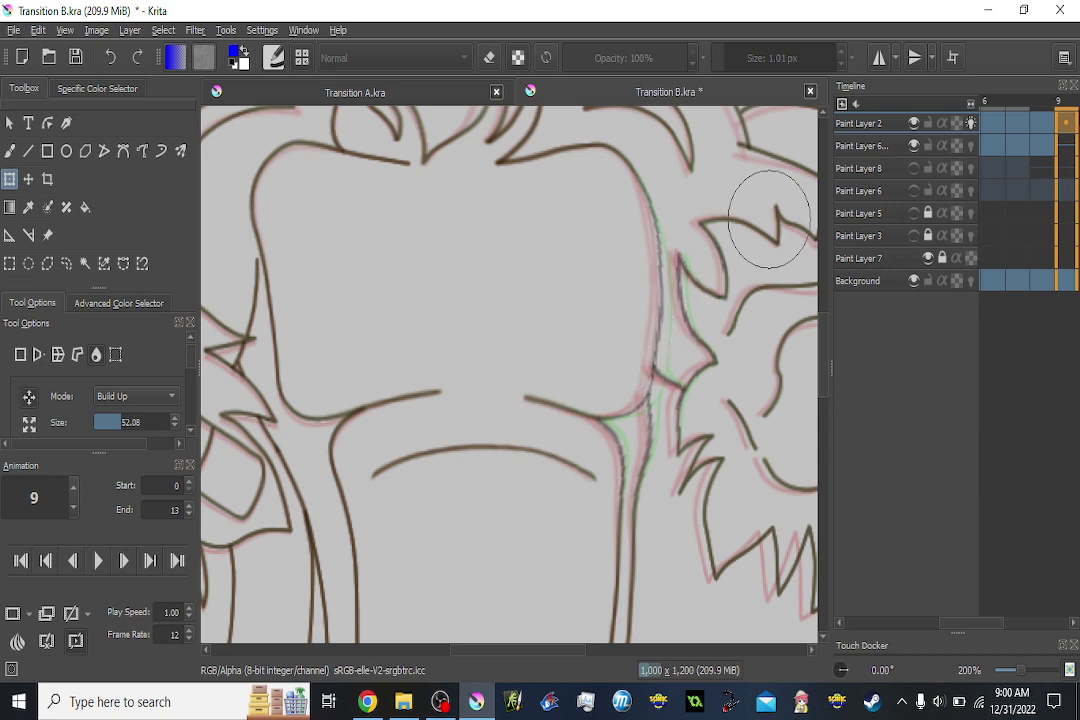
Step forward to frame 12 and back to frame 8 to check the chest outline's in-betweens.
{"action": "key", "text": "period"}
{"action": "key", "text": "period"}
{"action": "key", "text": "period"}
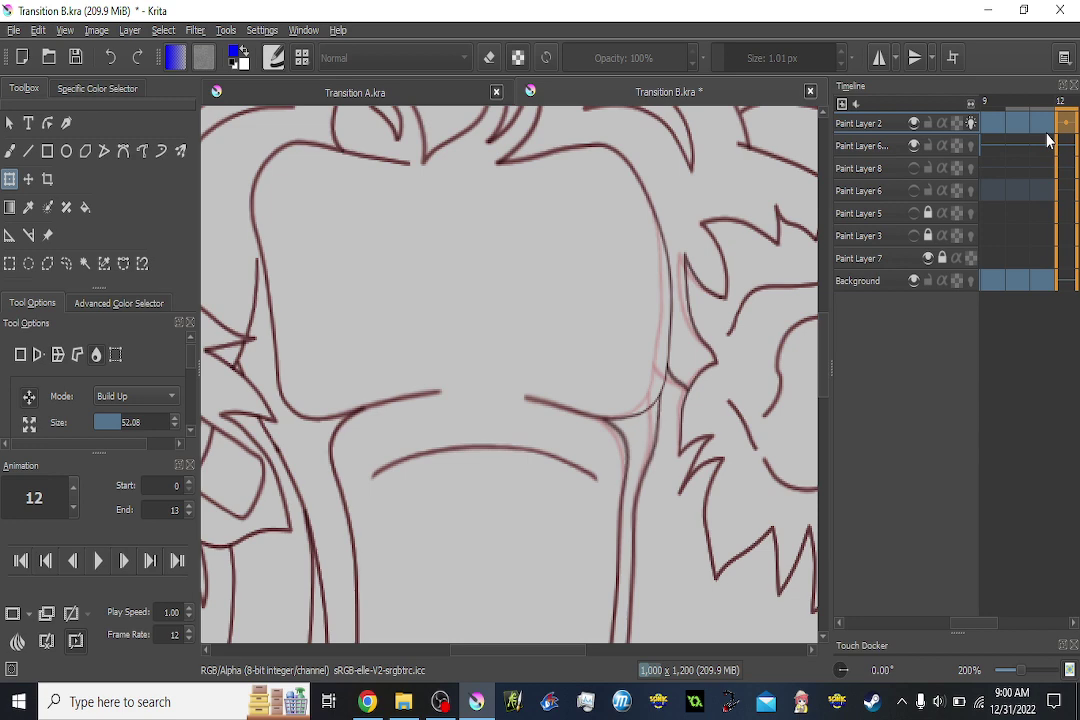
{"action": "key", "text": "comma"}
{"action": "key", "text": "comma"}
{"action": "key", "text": "comma"}
{"action": "key", "text": "comma"}
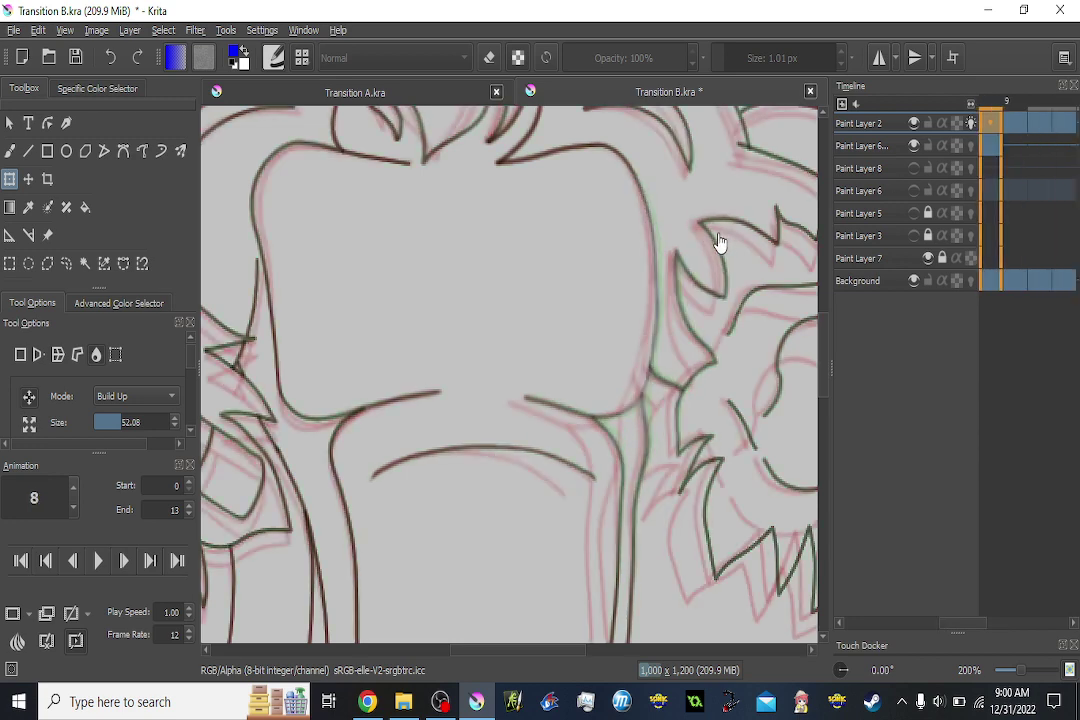
Turn off the onion skins on Paint Layer 2.
{"action": "key", "text": "1"}
{"action": "left_click", "coordinate": [974, 122]}
{"action": "key", "text": "ctrl+minus"}
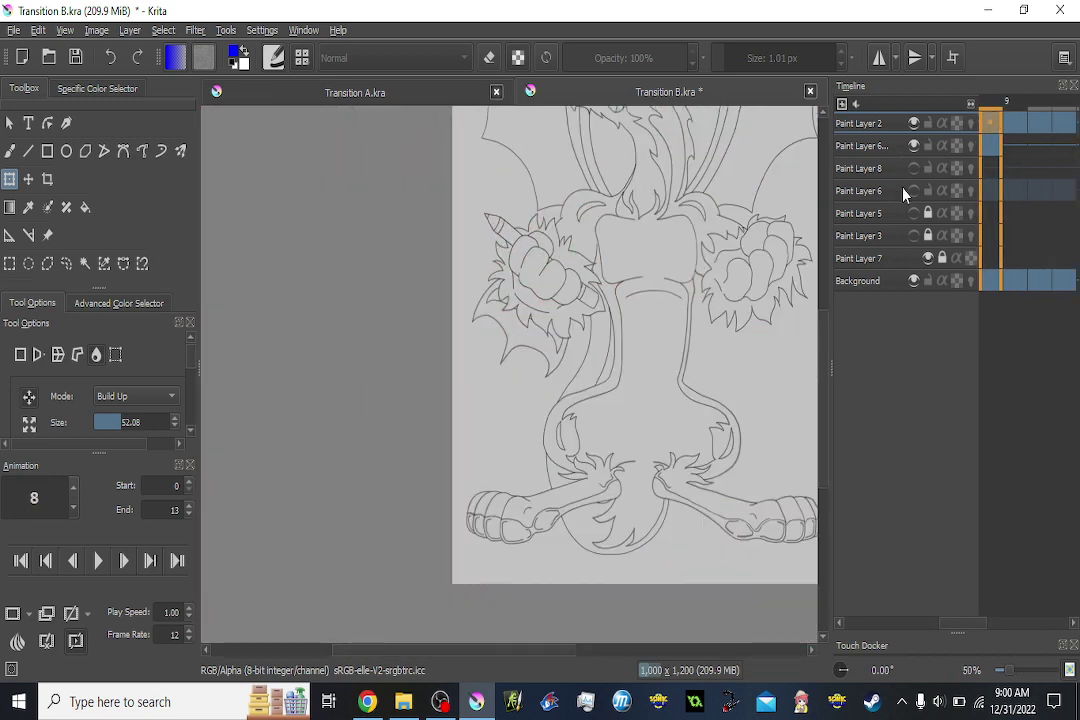
Step back and forth through the frames to review the whole character's chest and torso motion.
{"action": "key", "text": "period"}
{"action": "key", "text": "period"}
{"action": "key", "text": "period"}
{"action": "key", "text": "period"}
{"action": "key", "text": "period"}
{"action": "key", "text": "comma"}
{"action": "key", "text": "comma"}
{"action": "key", "text": "comma"}
{"action": "key", "text": "comma"}
{"action": "key", "text": "comma"}
{"action": "key", "text": "comma"}
{"action": "key", "text": "comma"}
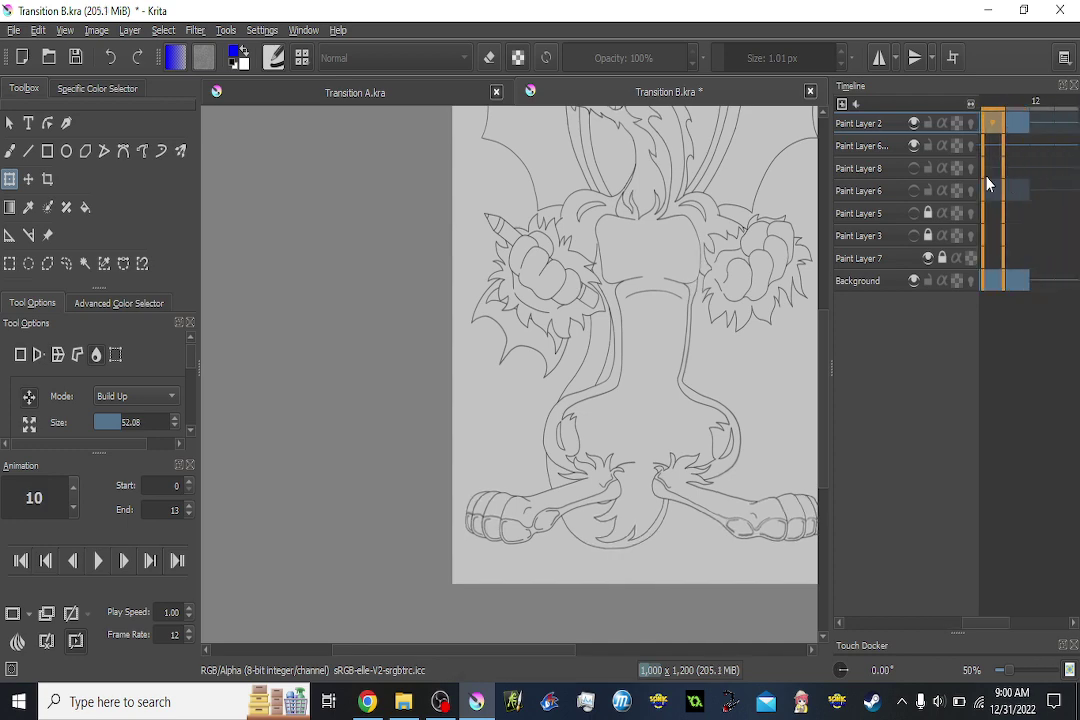
{"action": "key", "text": "period"}
{"action": "key", "text": "period"}
{"action": "key", "text": "period"}
{"action": "key", "text": "period"}
{"action": "key", "text": "period"}
{"action": "key", "text": "period"}
{"action": "key", "text": "period"}
{"action": "key", "text": "period"}
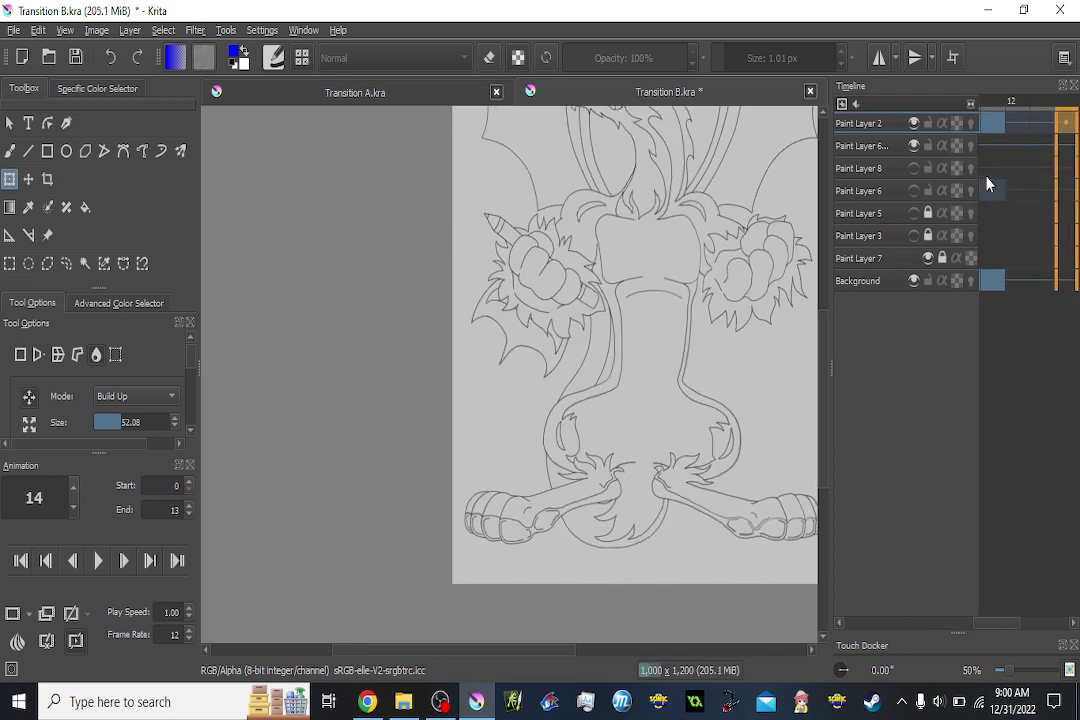
{"action": "key", "text": "comma"}
{"action": "key", "text": "comma"}
{"action": "key", "text": "comma"}
{"action": "key", "text": "comma"}
{"action": "left_click_drag", "start_coordinate": [719, 289], "coordinate": [667, 348]}
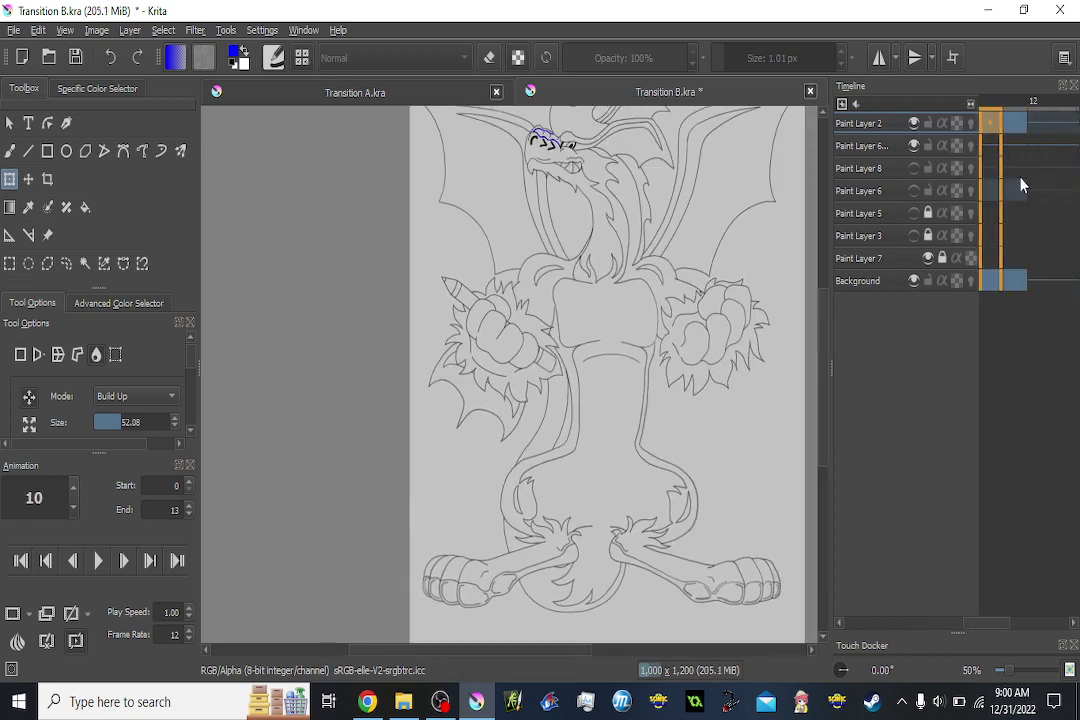
{"action": "key", "text": "comma"}
{"action": "key", "text": "comma"}
{"action": "key", "text": "comma"}
{"action": "key", "text": "comma"}
{"action": "key", "text": "comma"}
{"action": "key", "text": "period"}
{"action": "key", "text": "period"}
{"action": "key", "text": "period"}
{"action": "key", "text": "period"}
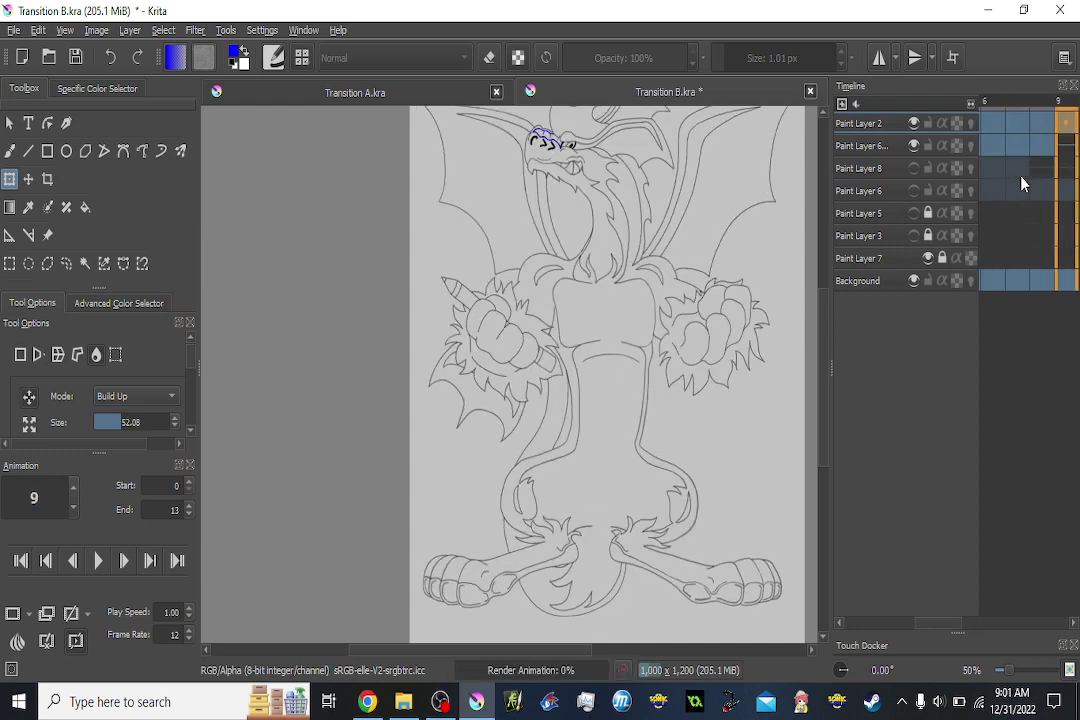
Step back to the early frames and forward to frame 11 to compare the whole figure's pose changes.
{"action": "key", "text": "comma"}
{"action": "key", "text": "comma"}
{"action": "key", "text": "comma"}
{"action": "key", "text": "comma"}
{"action": "key", "text": "comma"}
{"action": "key", "text": "comma"}
{"action": "key", "text": "comma"}
{"action": "key", "text": "period"}
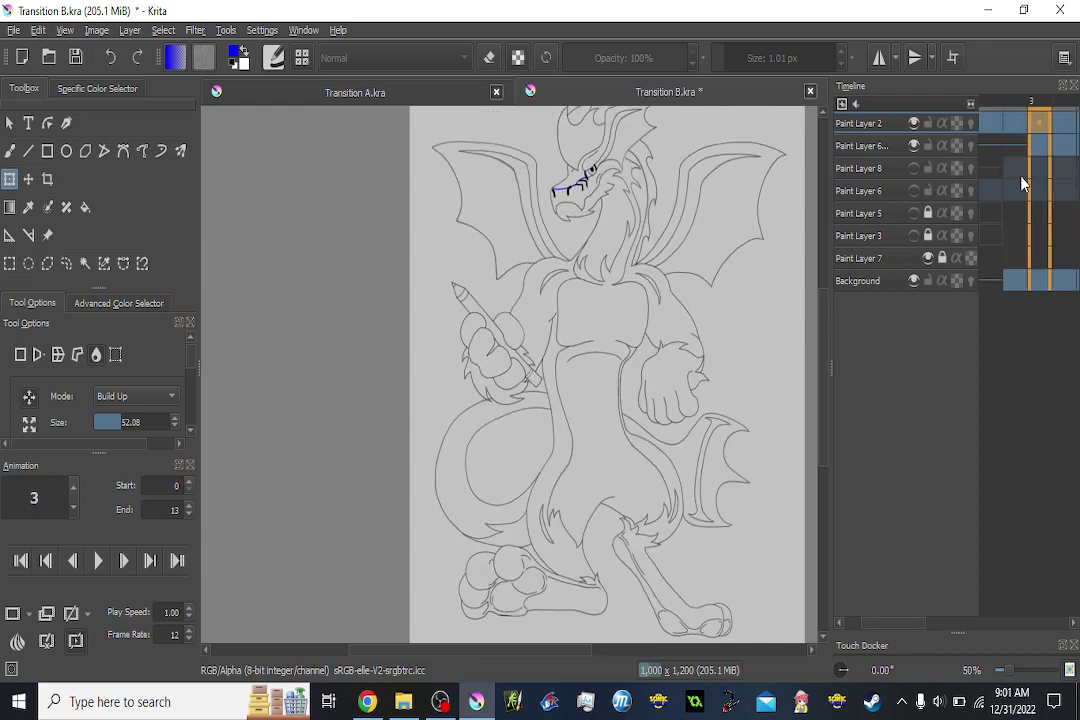
{"action": "key", "text": "period"}
{"action": "key", "text": "period"}
{"action": "key", "text": "period"}
{"action": "key", "text": "period"}
{"action": "key", "text": "period"}
{"action": "key", "text": "period"}
{"action": "key", "text": "period"}
{"action": "key", "text": "period"}
{"action": "key", "text": "comma"}
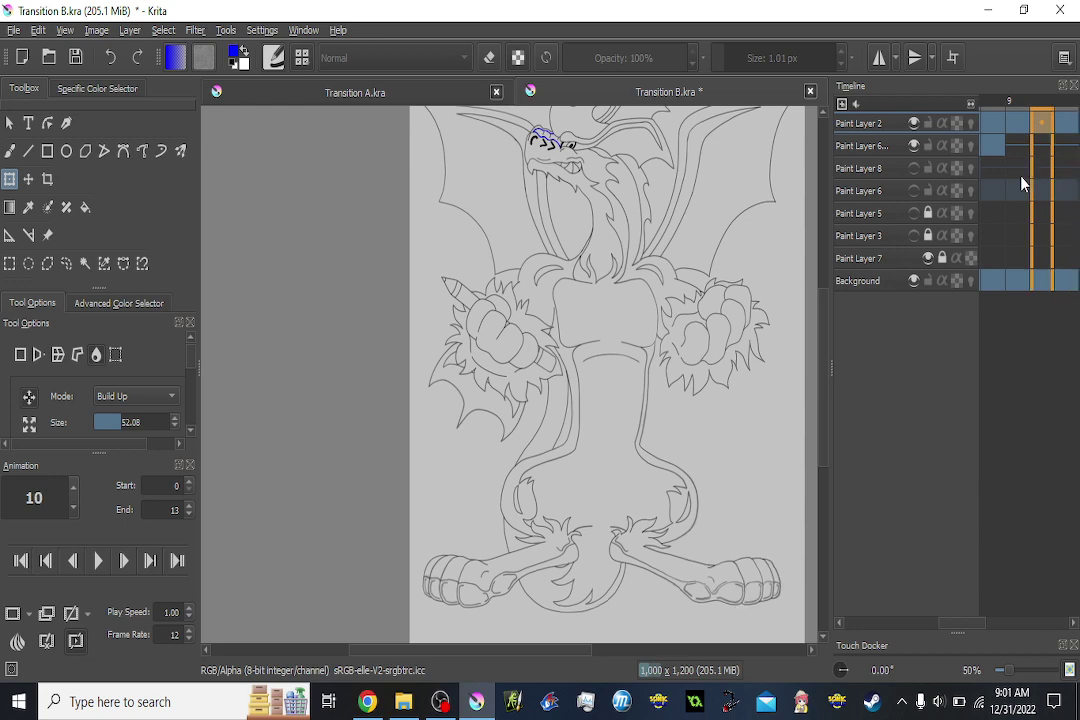
{"action": "key", "text": "comma"}
Examine a close-up of the chest and torso outline across frames 5 to 11 for uneven in-betweens.
{"action": "scroll", "coordinate": [682, 313], "scroll_direction": "up", "scroll_amount": 2}
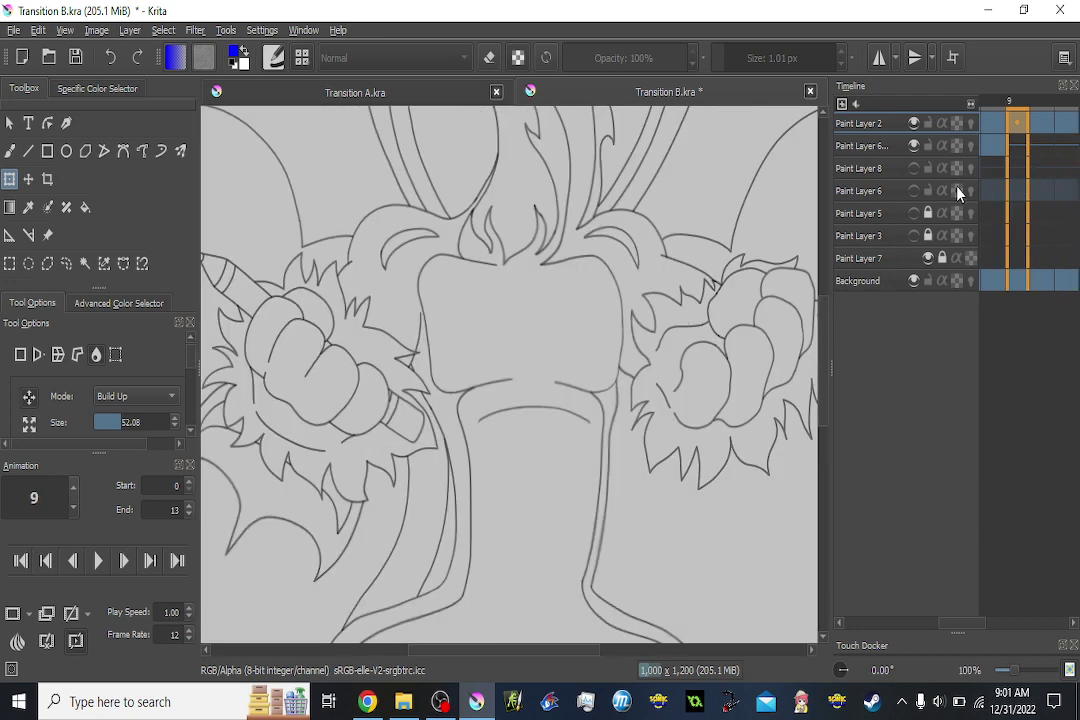
{"action": "key", "text": "comma"}
{"action": "key", "text": "comma"}
{"action": "key", "text": "comma"}
{"action": "key", "text": "comma"}
{"action": "key", "text": "period"}
{"action": "key", "text": "period"}
{"action": "key", "text": "period"}
{"action": "key", "text": "period"}
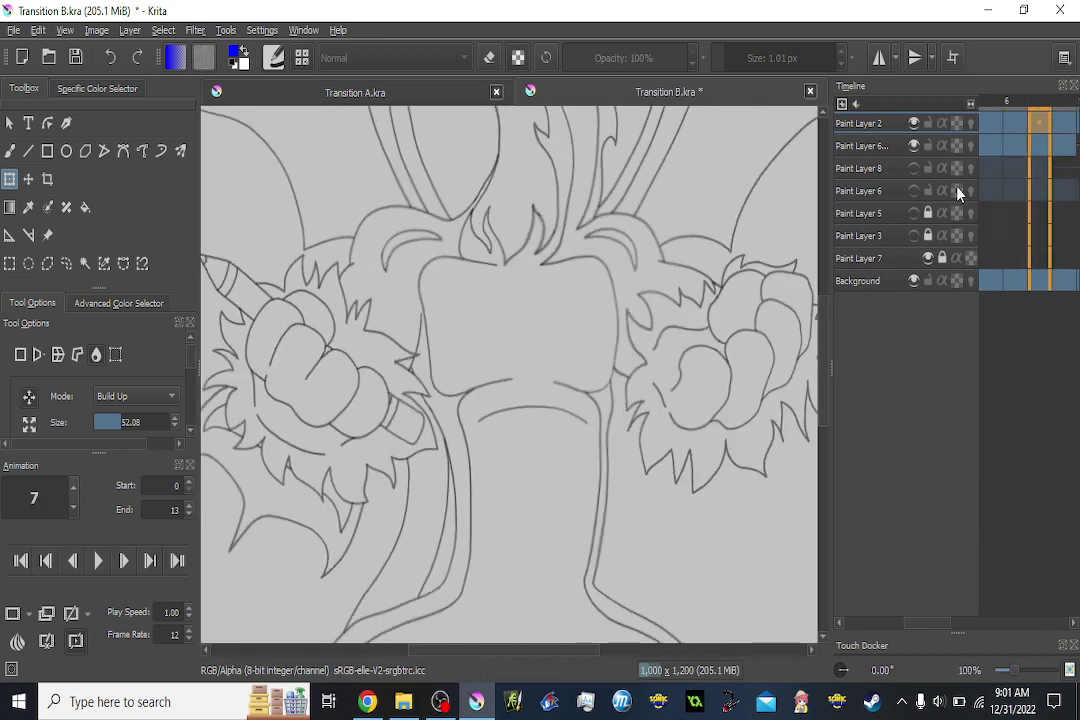
{"action": "key", "text": "period"}
{"action": "key", "text": "period"}
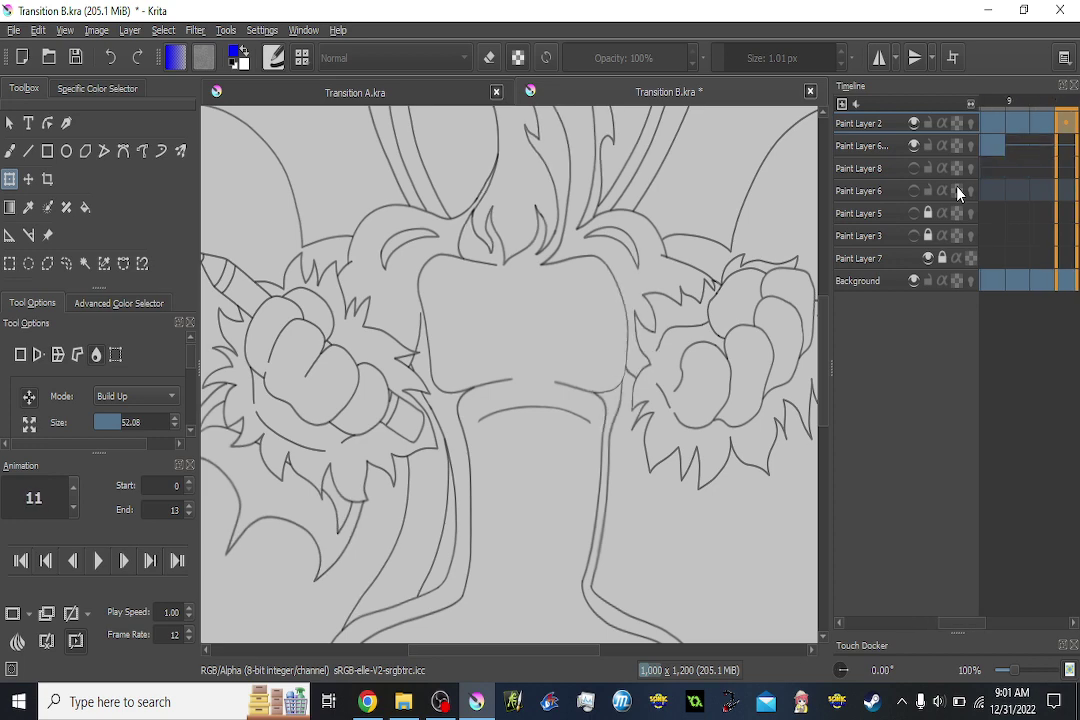
{"action": "key", "text": "comma"}
{"action": "key", "text": "comma"}
{"action": "scroll", "coordinate": [624, 340], "scroll_direction": "up", "scroll_amount": 1}
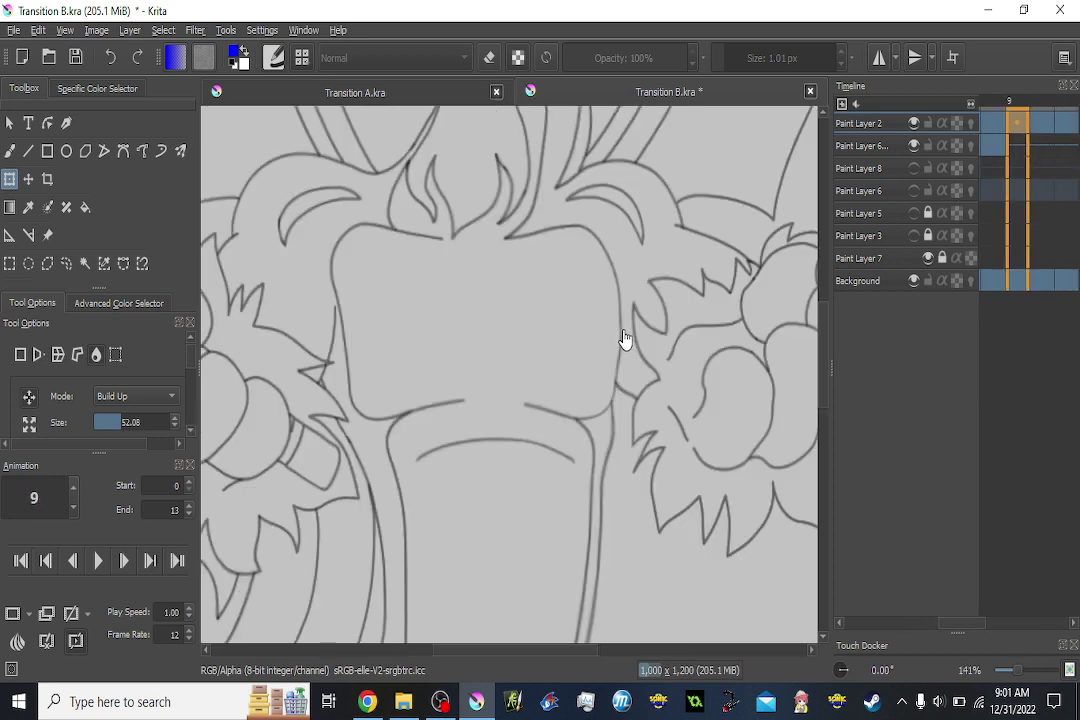
Turn on Paint Layer 2's onion skins and liquify frame 10's right chest and torso outline inward toward frame 9's lines.
{"action": "key", "text": "period"}
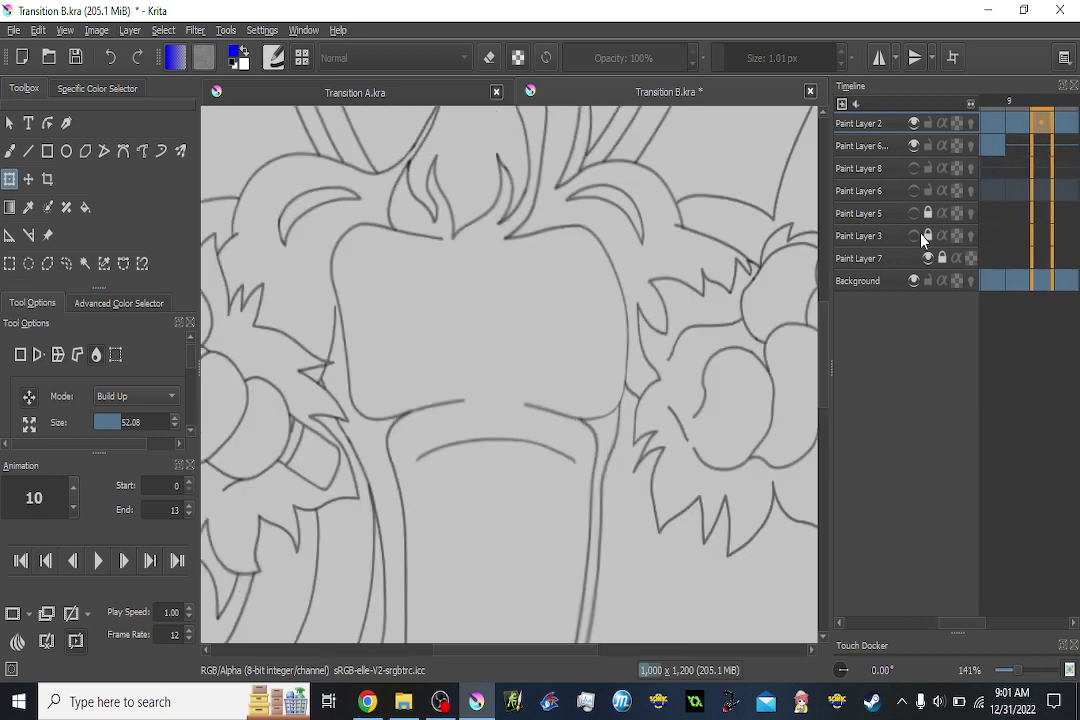
{"action": "left_click", "coordinate": [972, 123]}
{"action": "scroll", "coordinate": [622, 381], "scroll_direction": "up", "scroll_amount": 1}
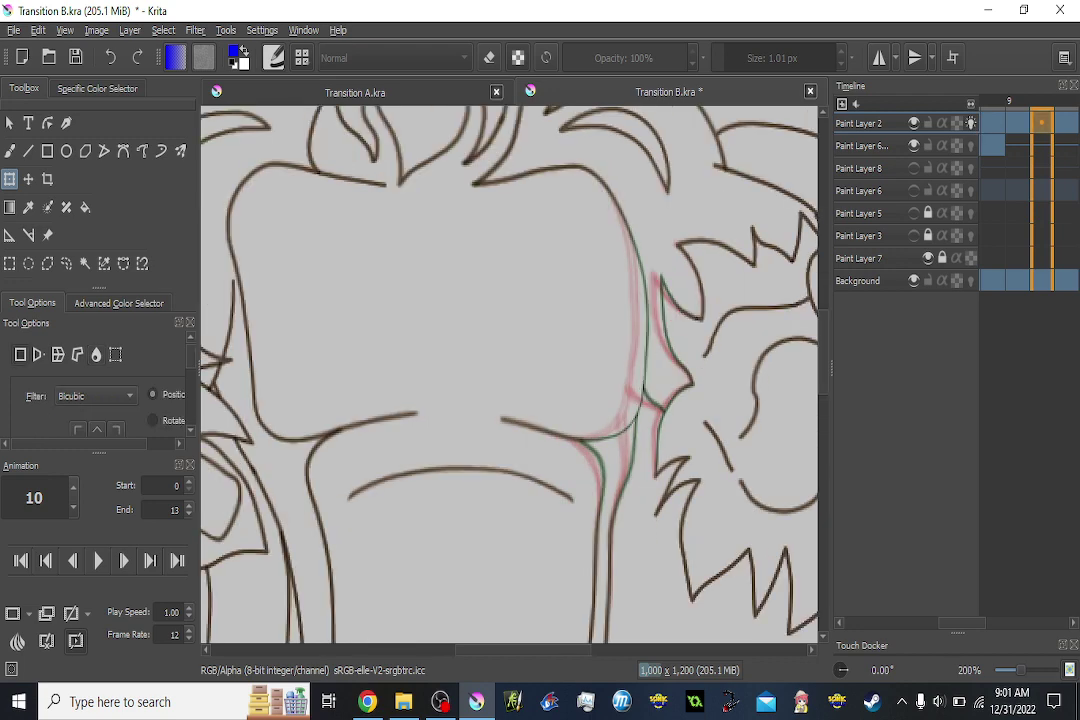
{"action": "left_click", "coordinate": [96, 354]}
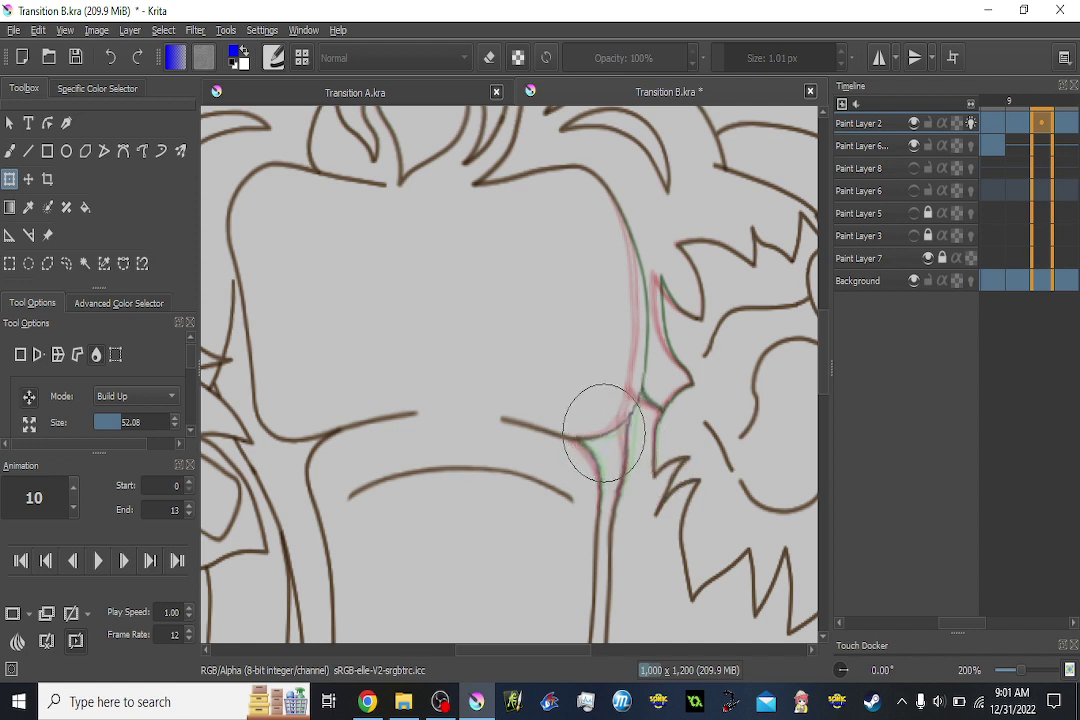
{"action": "mouse_move", "coordinate": [658, 378]}
{"action": "left_mouse_down"}
{"action": "mouse_move", "coordinate": [617, 385]}
{"action": "mouse_move", "coordinate": [665, 286]}
{"action": "mouse_move", "coordinate": [660, 302]}
{"action": "mouse_move", "coordinate": [619, 298]}
{"action": "mouse_move", "coordinate": [626, 250]}
{"action": "mouse_move", "coordinate": [626, 328]}
{"action": "mouse_move", "coordinate": [658, 298]}
{"action": "left_mouse_up"}
Compare frames 10 to 12, and liquify frame 11's right chest and torso outline slightly inward toward frame 10's lines.
{"action": "key", "text": "."}
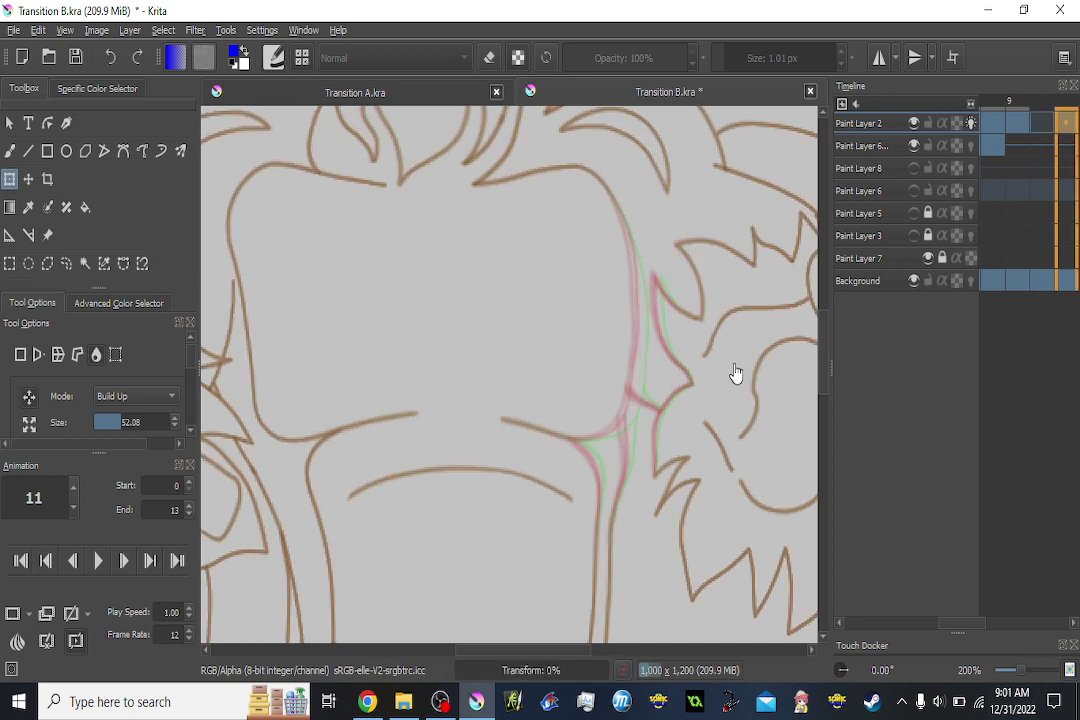
{"action": "key", "text": "."}
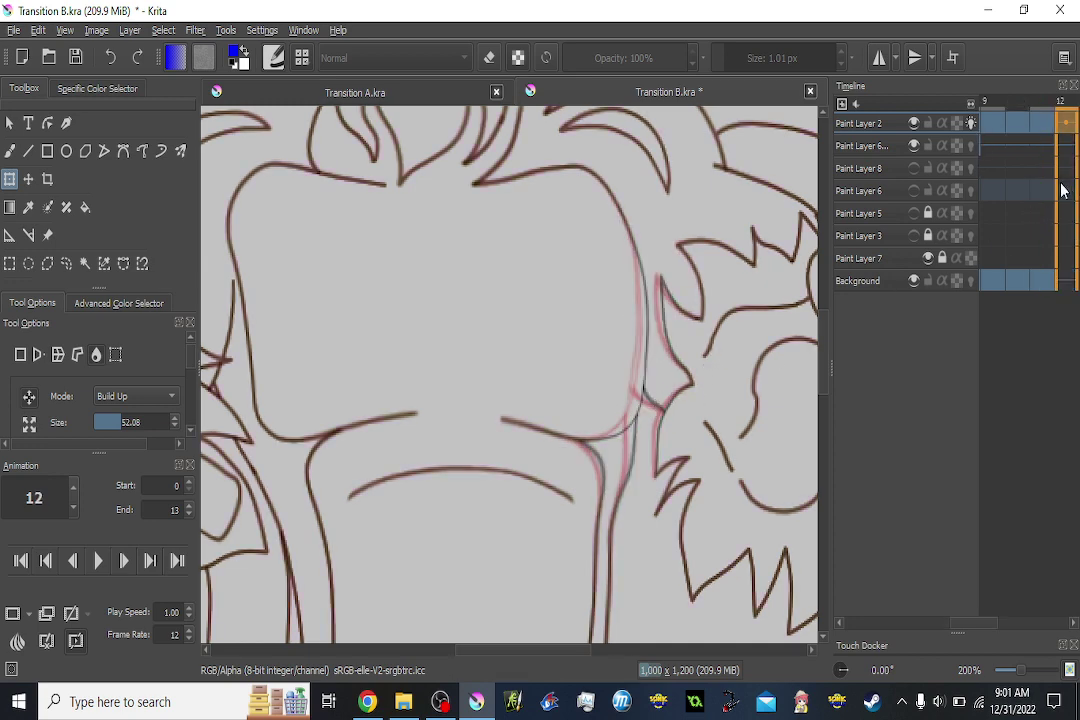
{"action": "key", "text": "comma"}
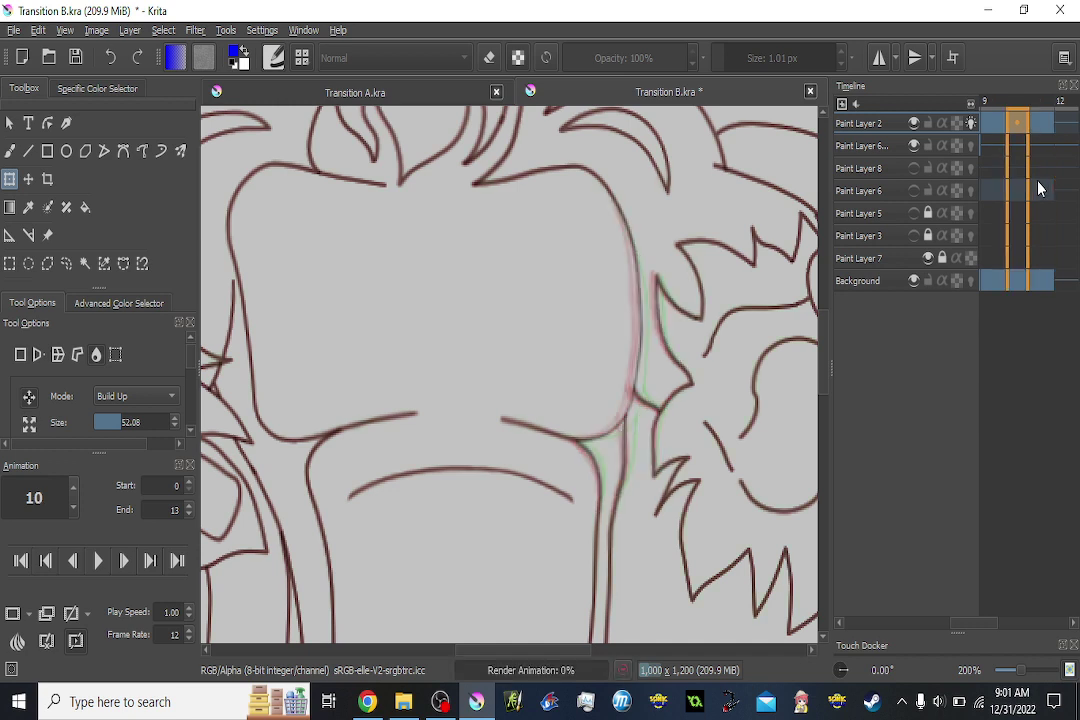
{"action": "key", "text": "period"}
{"action": "key", "text": "ctrl+t"}
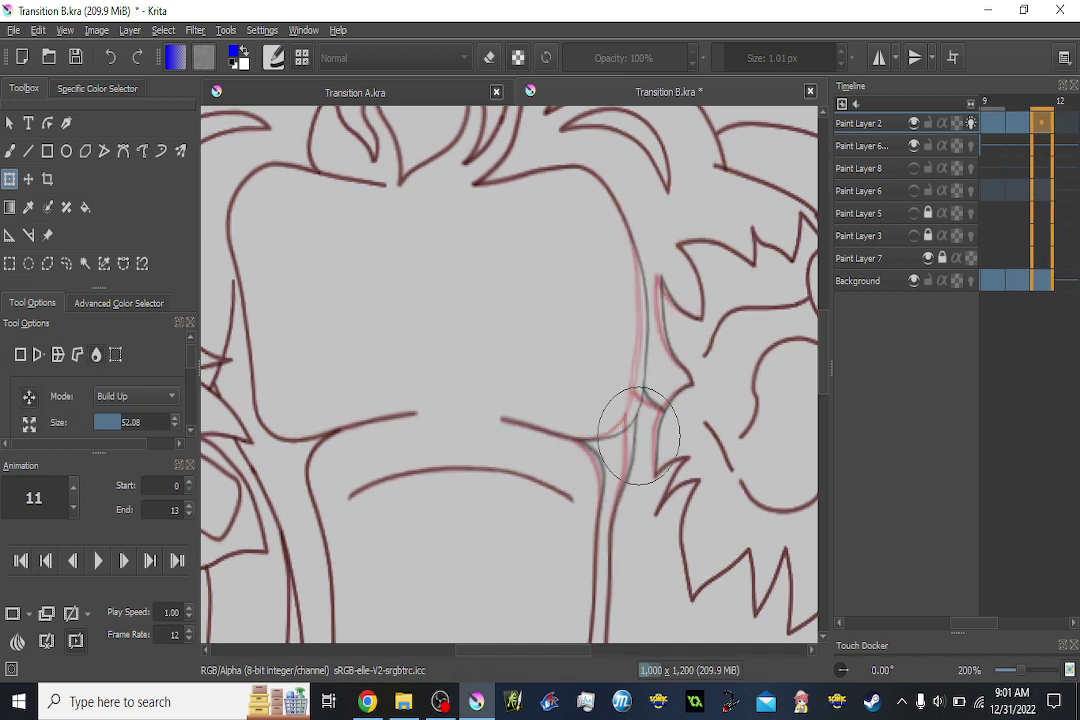
{"action": "mouse_move", "coordinate": [644, 446]}
{"action": "left_mouse_down"}
{"action": "mouse_move", "coordinate": [603, 442]}
{"action": "mouse_move", "coordinate": [673, 355]}
{"action": "mouse_move", "coordinate": [608, 446]}
{"action": "mouse_move", "coordinate": [618, 449]}
{"action": "mouse_move", "coordinate": [639, 373]}
{"action": "mouse_move", "coordinate": [609, 370]}
{"action": "mouse_move", "coordinate": [635, 347]}
{"action": "mouse_move", "coordinate": [655, 283]}
{"action": "left_mouse_up"}
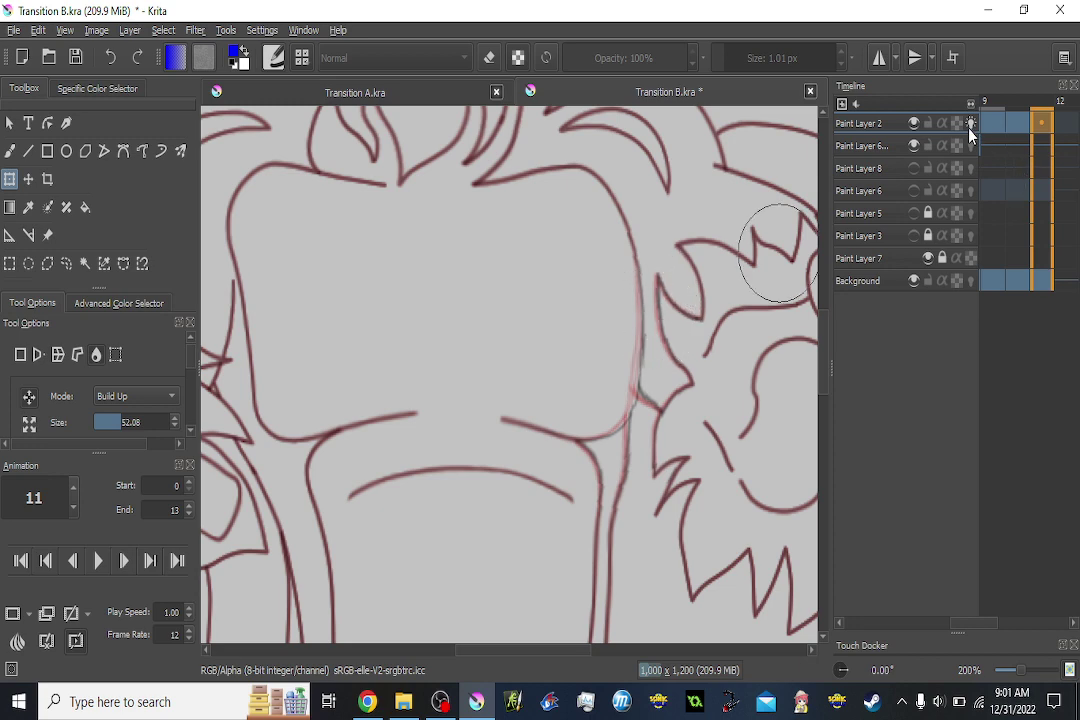
Turn off the onion skins on Paint Layer 2 and check the adjusted chest outline across the neighbouring frames.
{"action": "left_click", "coordinate": [1009, 130]}
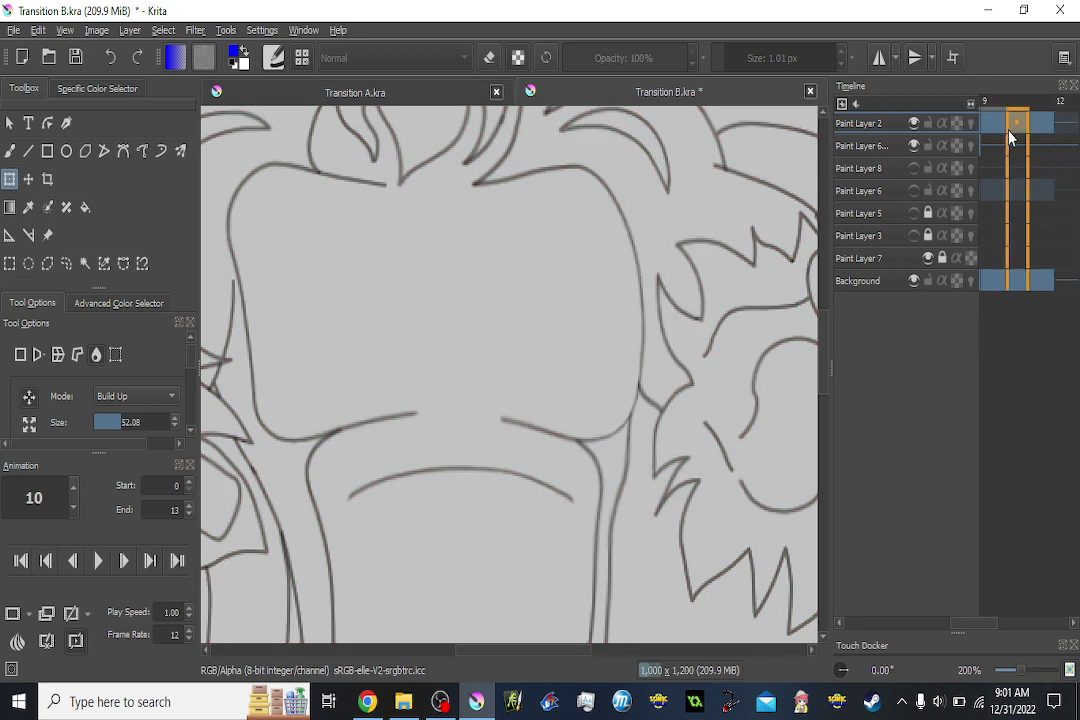
{"action": "scroll", "coordinate": [1009, 130], "scroll_direction": "down", "scroll_amount": 8}
{"action": "scroll", "coordinate": [1009, 130], "scroll_direction": "up", "scroll_amount": 4}
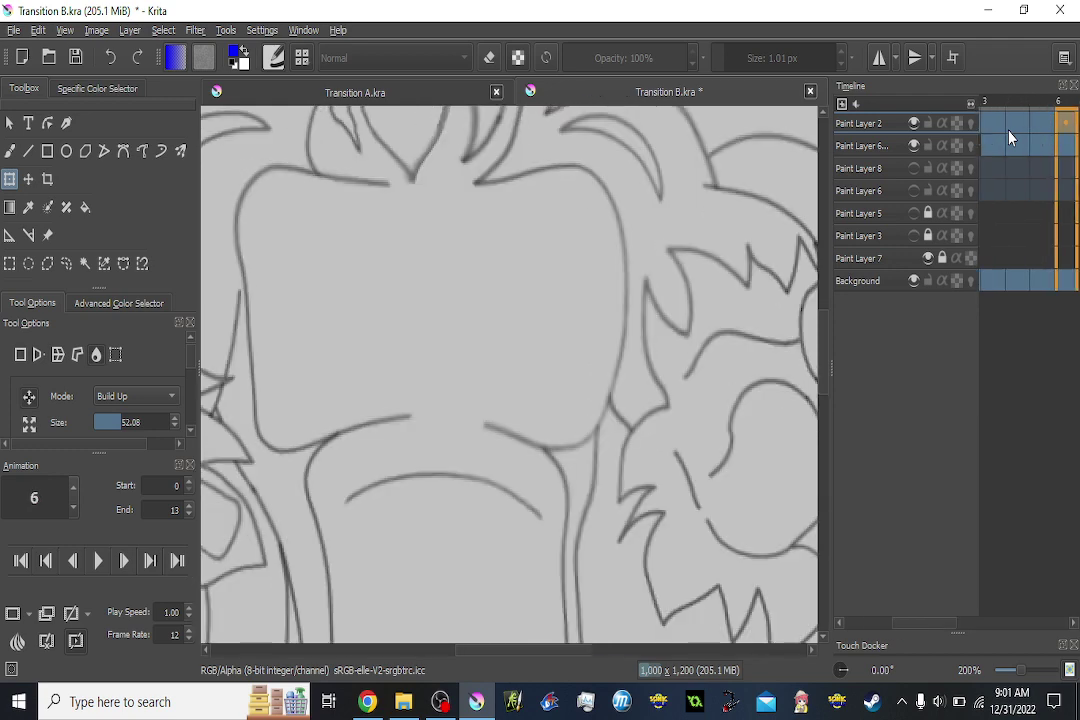
{"action": "scroll", "coordinate": [1009, 131], "scroll_direction": "up", "scroll_amount": 5}
{"action": "scroll", "coordinate": [504, 347], "scroll_direction": "down", "scroll_amount": 6}
{"action": "scroll", "coordinate": [500, 305], "scroll_direction": "up", "scroll_amount": 1}
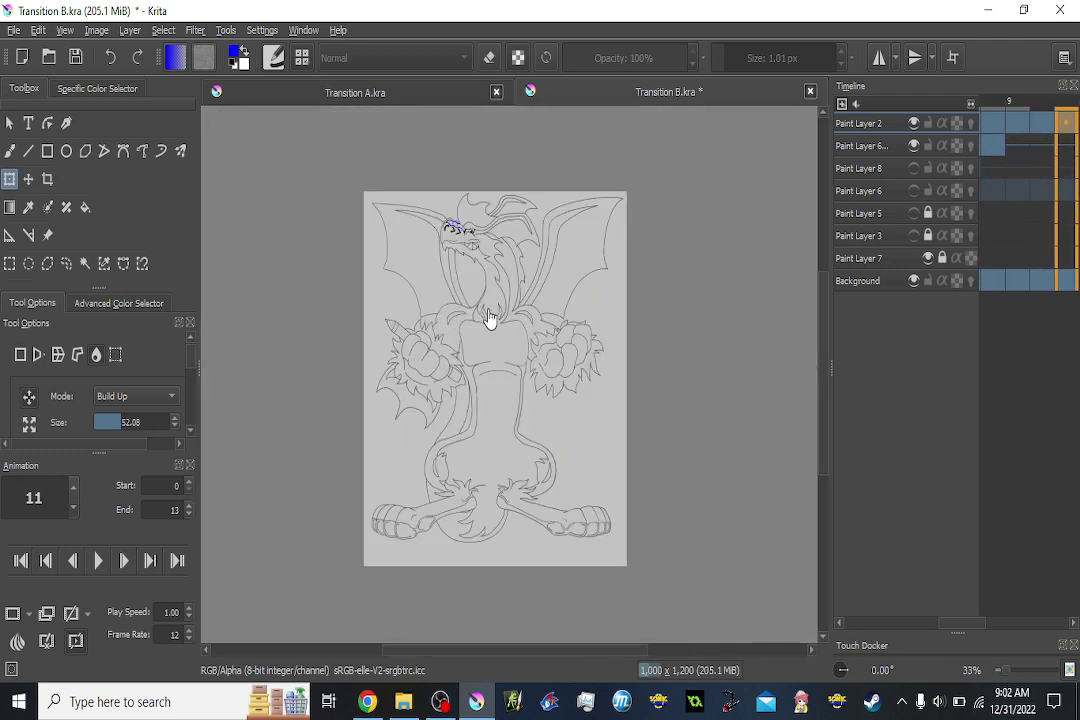
Scrub repeatedly between the first and last frames to review the full transition with the adjusted chest.
{"action": "scroll", "coordinate": [928, 222], "scroll_direction": "up", "scroll_amount": 9}
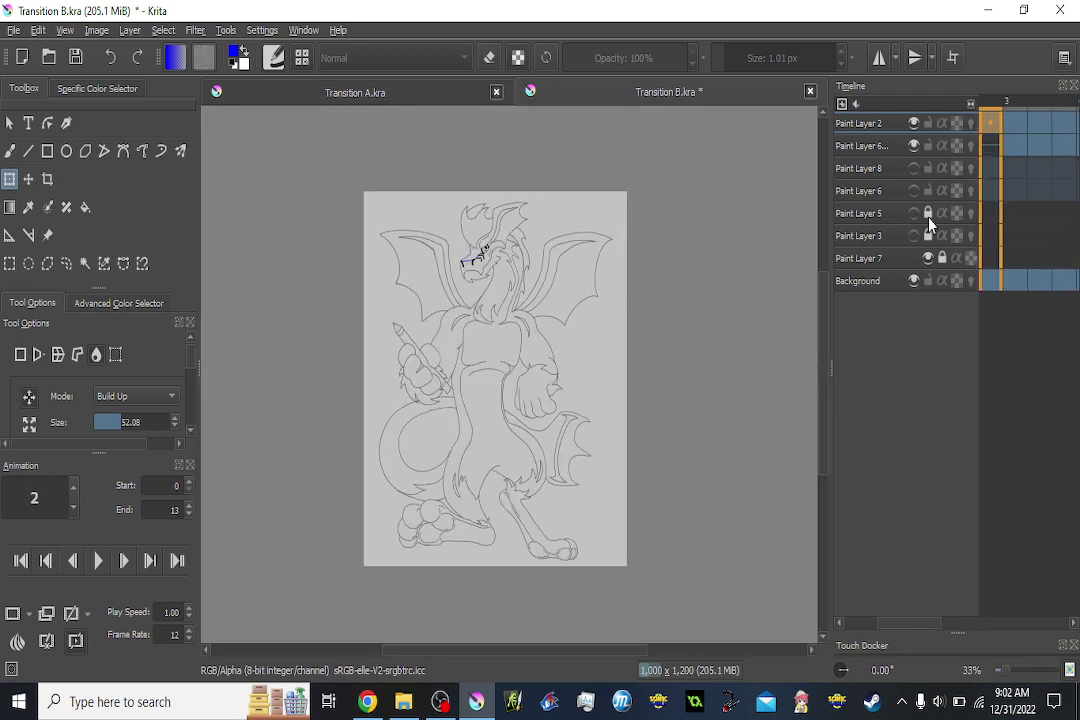
{"action": "scroll", "coordinate": [928, 222], "scroll_direction": "down", "scroll_amount": 1}
{"action": "scroll", "coordinate": [928, 222], "scroll_direction": "down", "scroll_amount": 8}
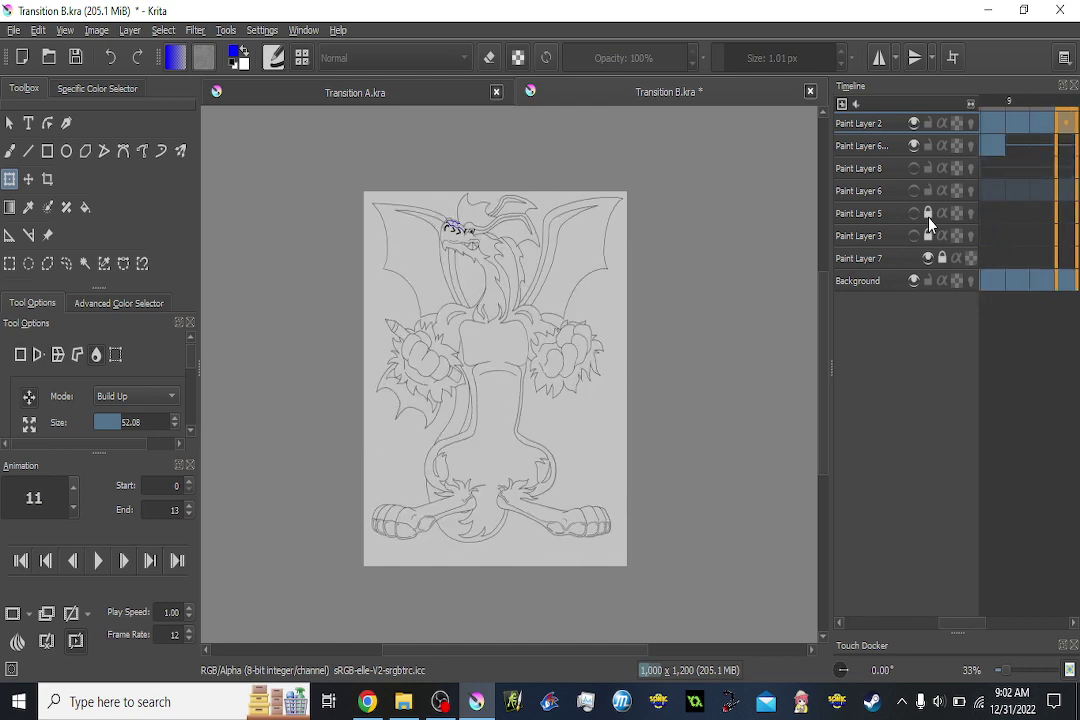
{"action": "scroll", "coordinate": [411, 374], "scroll_direction": "up", "scroll_amount": 1}
{"action": "scroll", "coordinate": [975, 183], "scroll_direction": "up", "scroll_amount": 9}
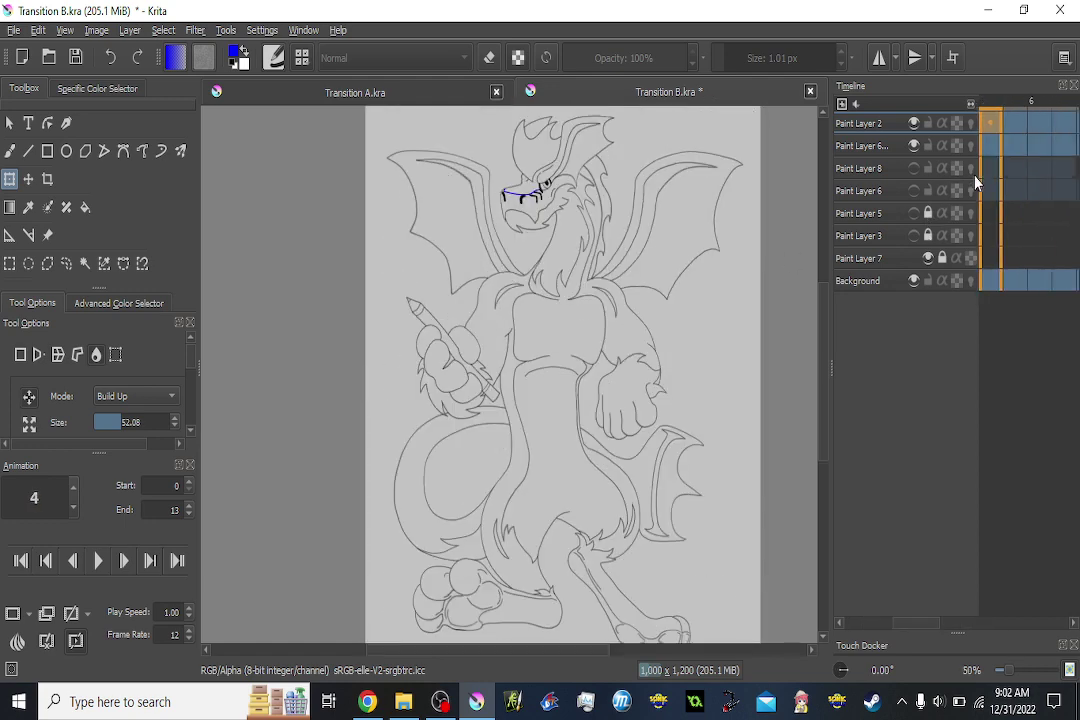
{"action": "scroll", "coordinate": [975, 183], "scroll_direction": "down", "scroll_amount": 3}
{"action": "scroll", "coordinate": [975, 183], "scroll_direction": "down", "scroll_amount": 8}
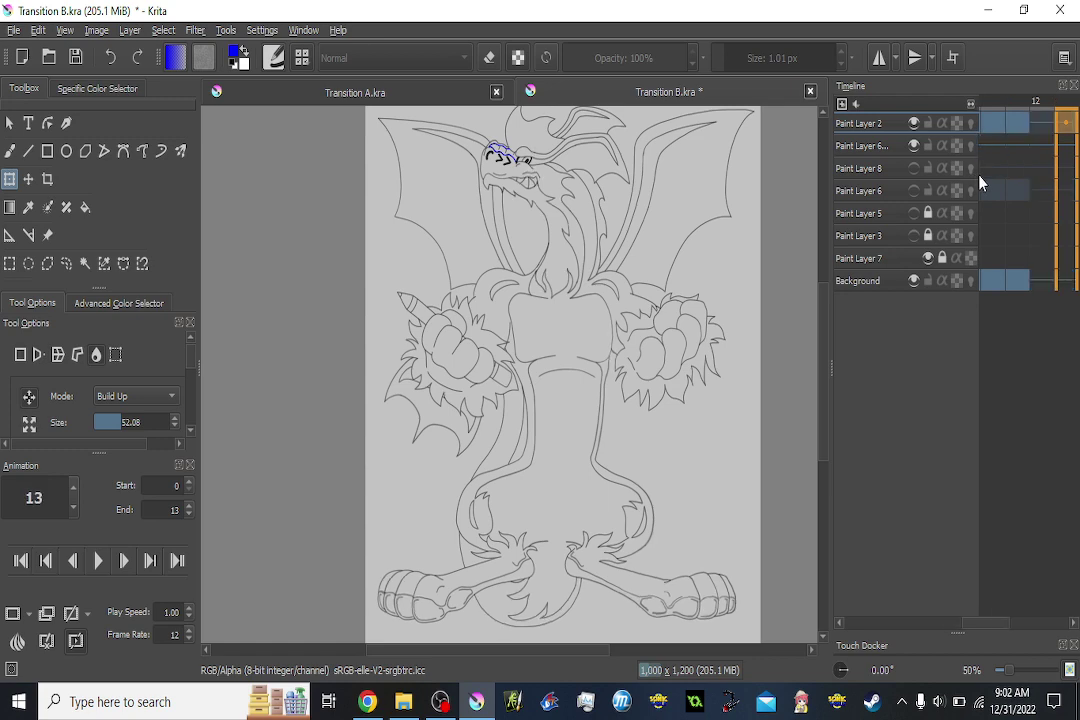
{"action": "scroll", "coordinate": [978, 183], "scroll_direction": "up", "scroll_amount": 5}
{"action": "scroll", "coordinate": [979, 184], "scroll_direction": "up", "scroll_amount": 7}
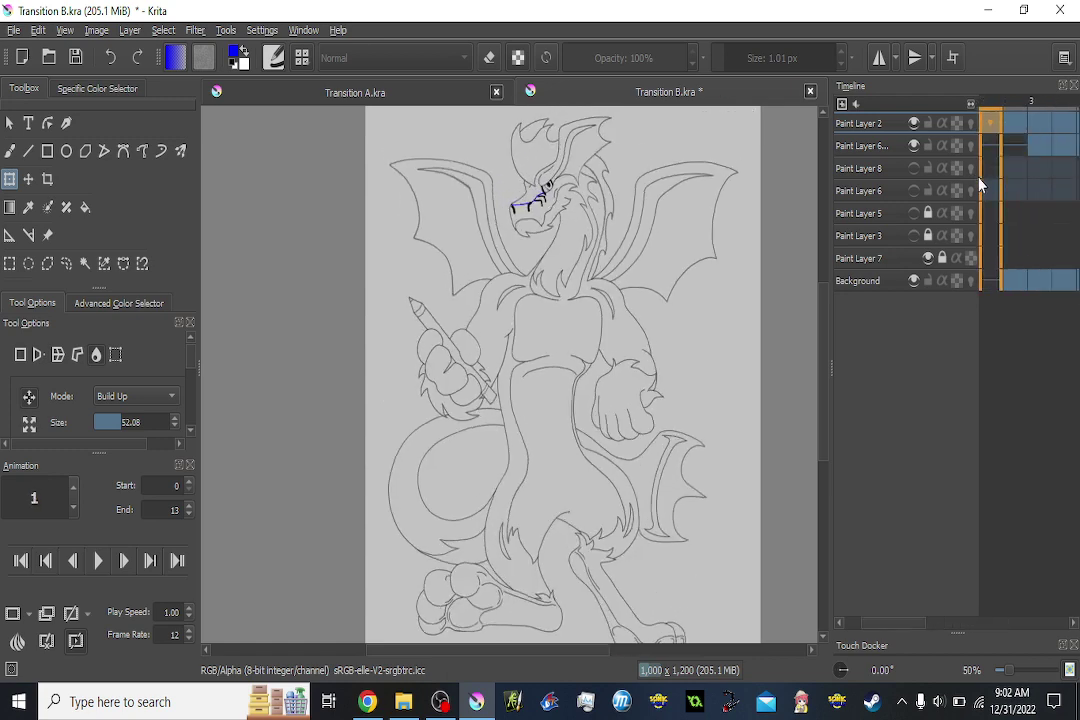
{"action": "scroll", "coordinate": [979, 184], "scroll_direction": "down", "scroll_amount": 2}
{"action": "scroll", "coordinate": [979, 184], "scroll_direction": "down", "scroll_amount": 7}
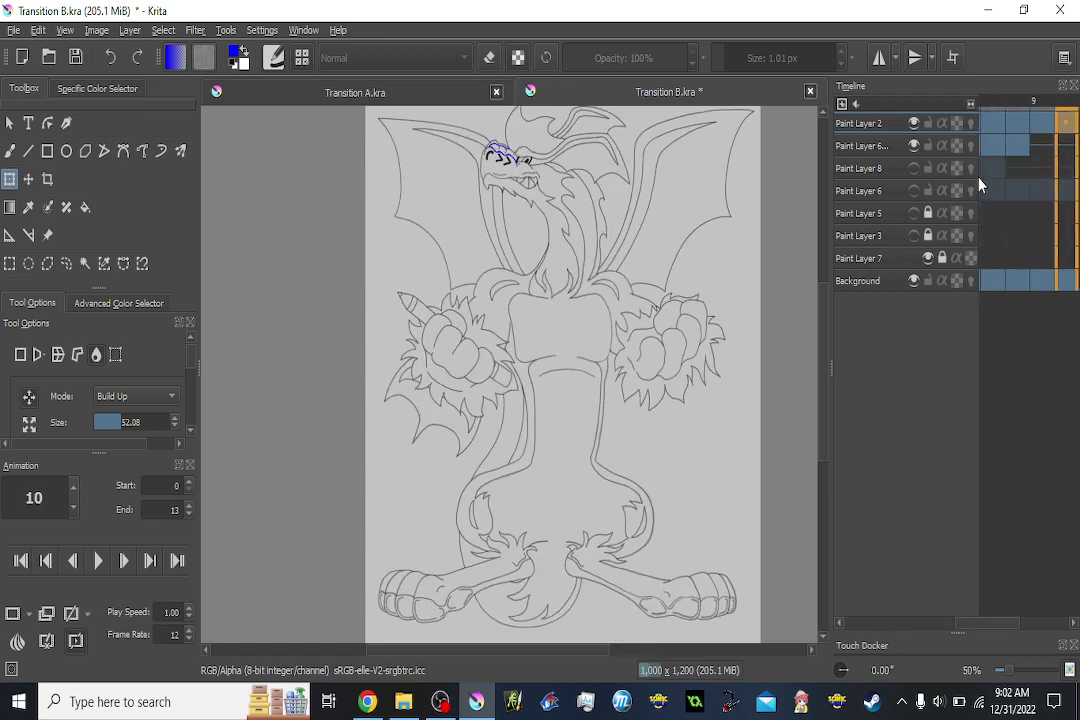
{"action": "scroll", "coordinate": [979, 184], "scroll_direction": "down", "scroll_amount": 1}
{"action": "scroll", "coordinate": [979, 184], "scroll_direction": "up", "scroll_amount": 2}
{"action": "scroll", "coordinate": [979, 184], "scroll_direction": "down", "scroll_amount": 4}
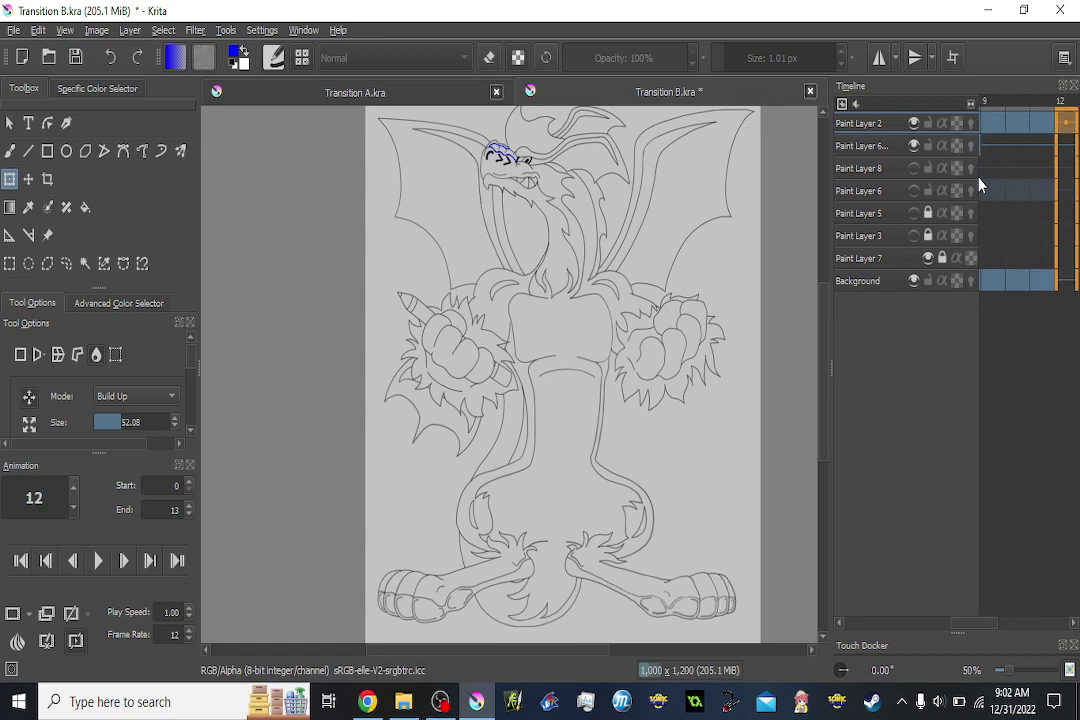
{"action": "scroll", "coordinate": [979, 184], "scroll_direction": "up", "scroll_amount": 13}
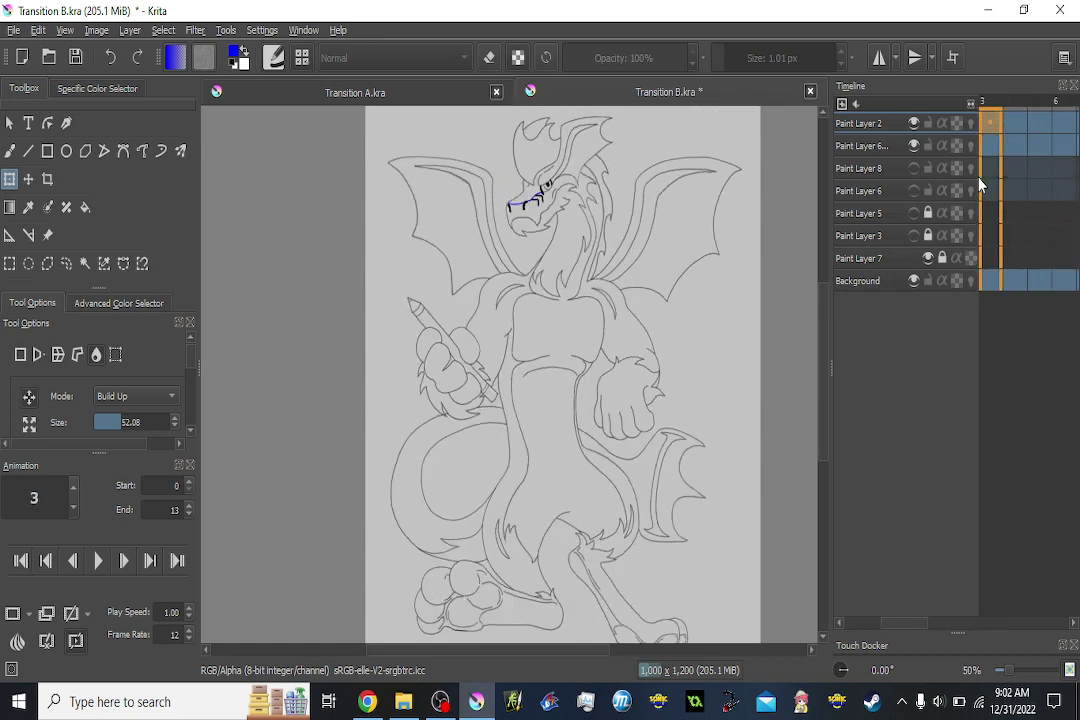
Select the Freehand Brush and inspect the head's line art from frame 0, stopping on frame 5.
{"action": "scroll", "coordinate": [560, 165], "scroll_direction": "up", "scroll_amount": 3}
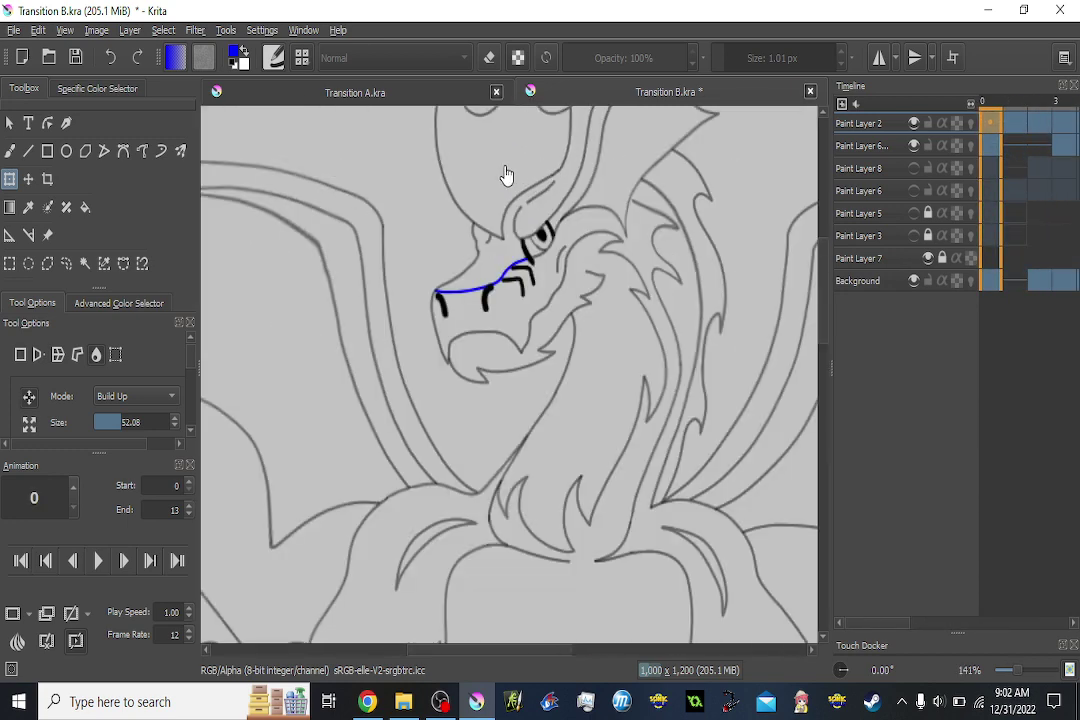
{"action": "scroll", "coordinate": [487, 200], "scroll_direction": "up", "scroll_amount": 1}
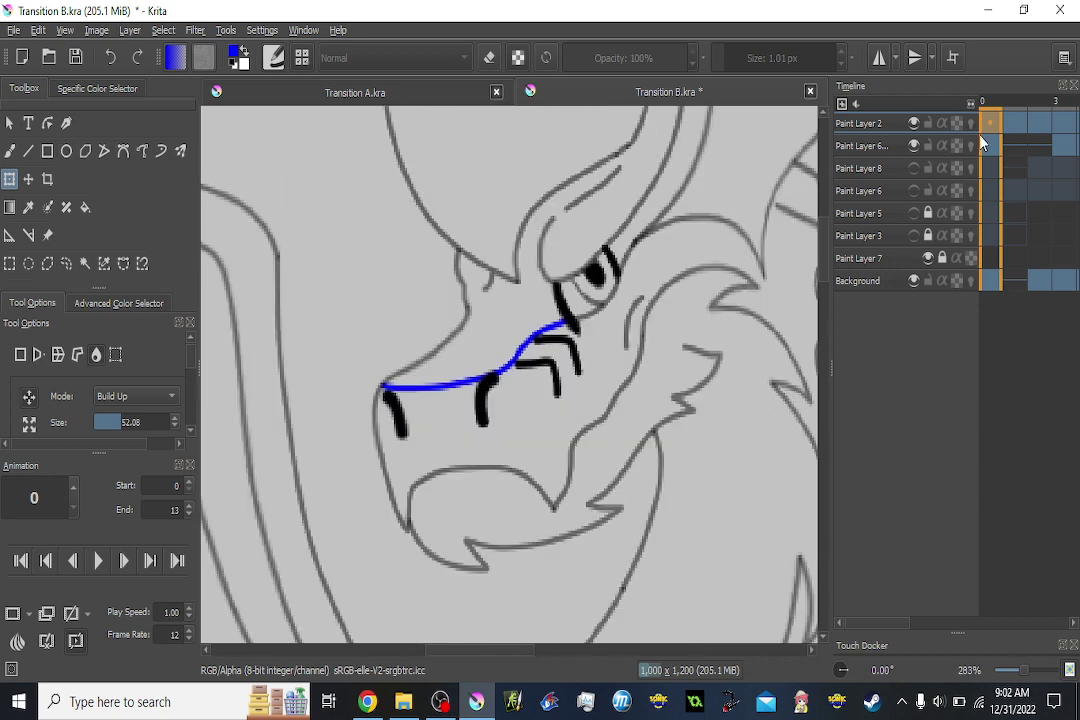
{"action": "left_click", "coordinate": [8, 152]}
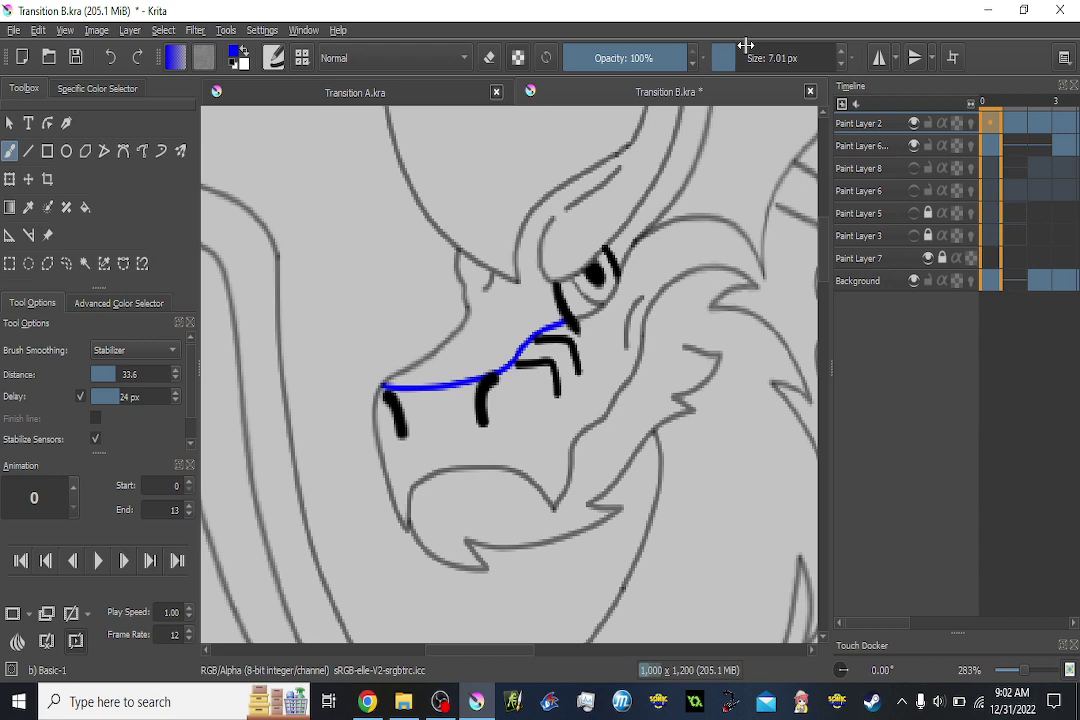
{"action": "key", "text": "period"}
{"action": "key", "text": "period"}
{"action": "key", "text": "period"}
{"action": "key", "text": "period"}
{"action": "key", "text": "period"}
{"action": "key", "text": "period"}
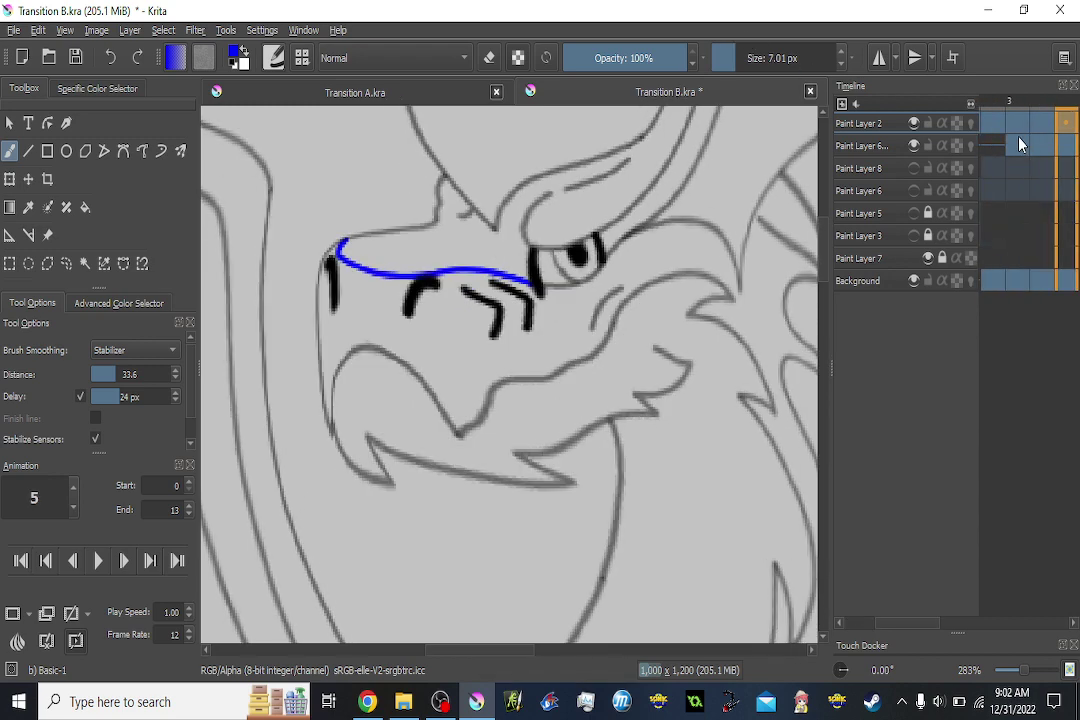
{"action": "key", "text": "comma"}
Erase frame 5's pupil, upper eyelid and most of the thick eye lines on Paint Layer 2.
{"action": "scroll", "coordinate": [563, 212], "scroll_direction": "up", "scroll_amount": 1}
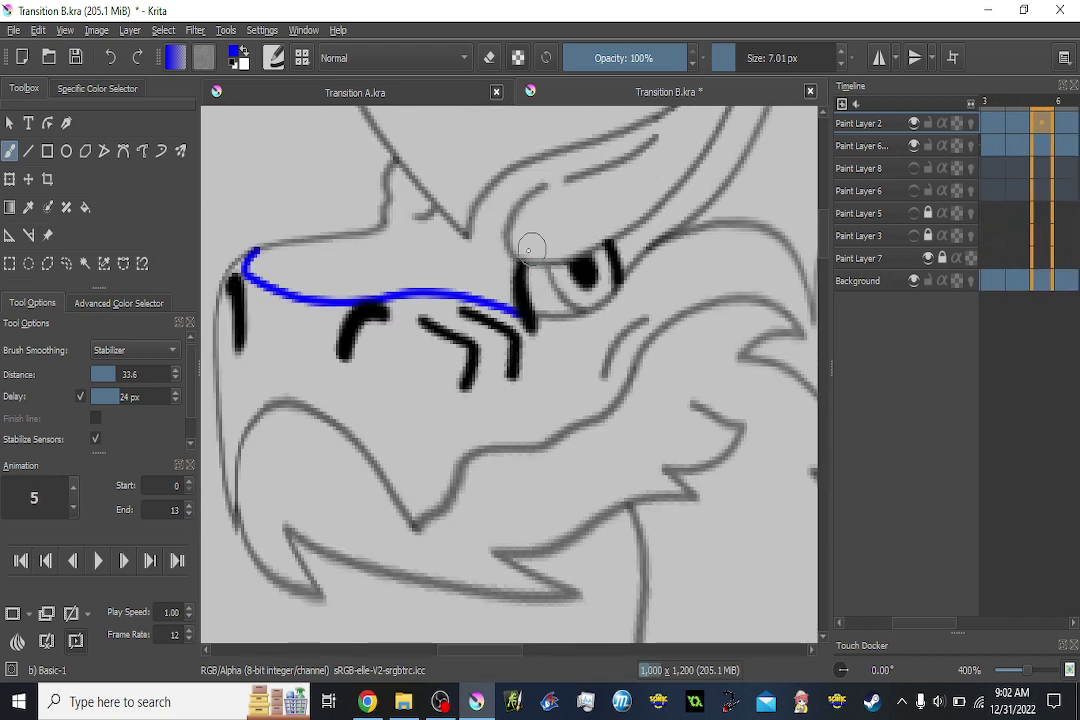
{"action": "scroll", "coordinate": [512, 242], "scroll_direction": "up", "scroll_amount": 1}
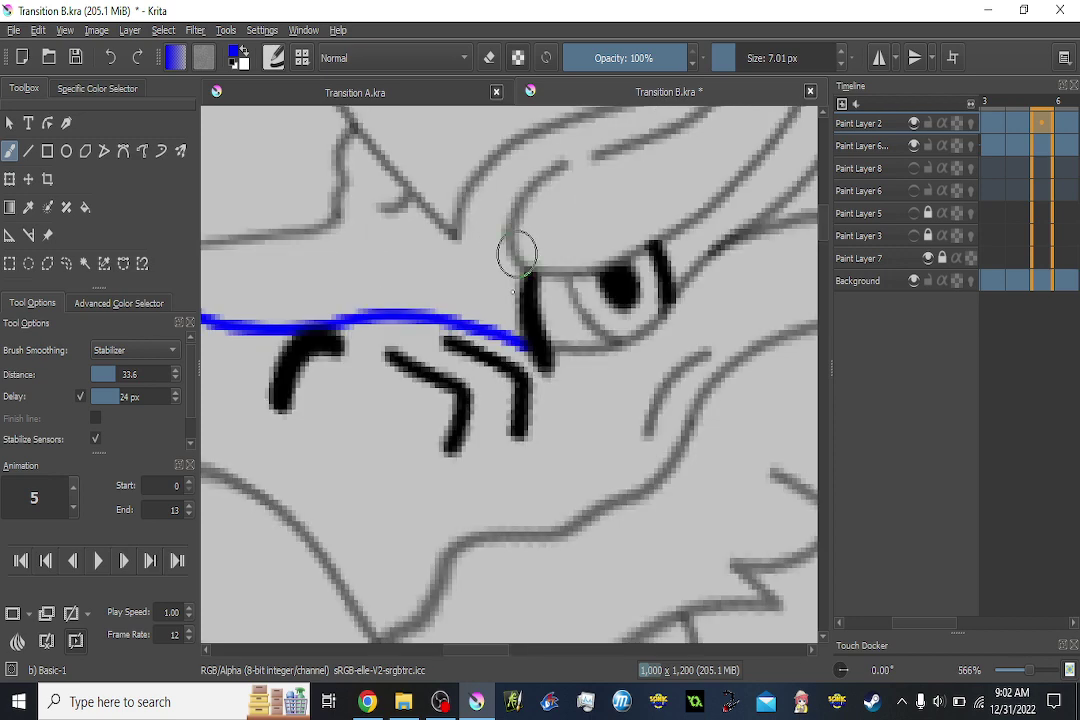
{"action": "left_click_drag", "start_coordinate": [517, 255], "coordinate": [515, 310]}
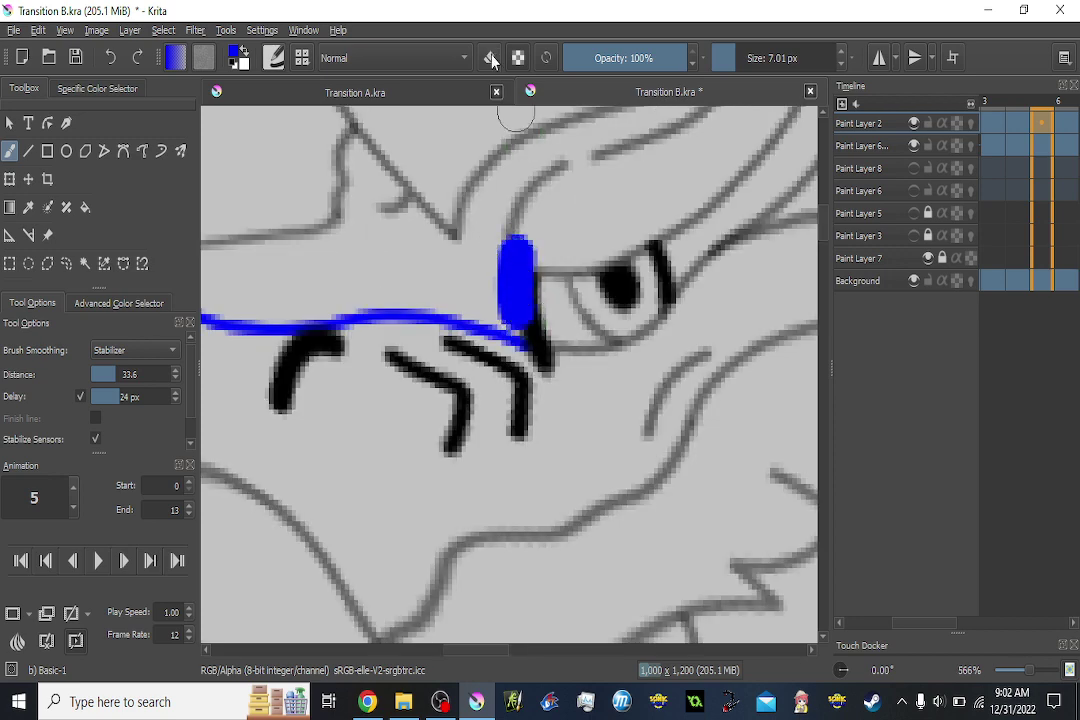
{"action": "key", "text": "ctrl+z"}
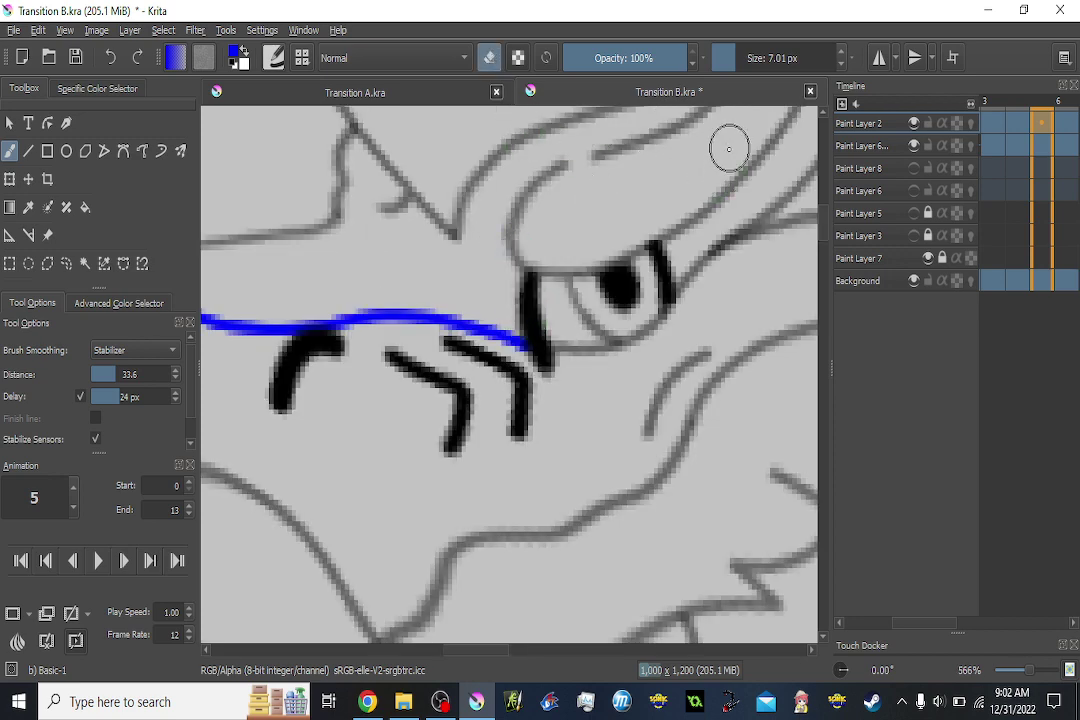
{"action": "mouse_move", "coordinate": [646, 270]}
{"action": "left_mouse_down"}
{"action": "mouse_move", "coordinate": [548, 318]}
{"action": "mouse_move", "coordinate": [518, 253]}
{"action": "mouse_move", "coordinate": [542, 162]}
{"action": "mouse_move", "coordinate": [567, 181]}
{"action": "mouse_move", "coordinate": [600, 262]}
{"action": "mouse_move", "coordinate": [653, 234]}
{"action": "mouse_move", "coordinate": [552, 294]}
{"action": "mouse_move", "coordinate": [538, 265]}
{"action": "mouse_move", "coordinate": [596, 303]}
{"action": "mouse_move", "coordinate": [656, 215]}
{"action": "left_mouse_up"}
Set the brush to 1.01 px size and 51% opacity, and switch off eraser mode for painting.
{"action": "left_click_drag", "start_coordinate": [733, 57], "coordinate": [712, 57]}
{"action": "left_click", "coordinate": [626, 57]}
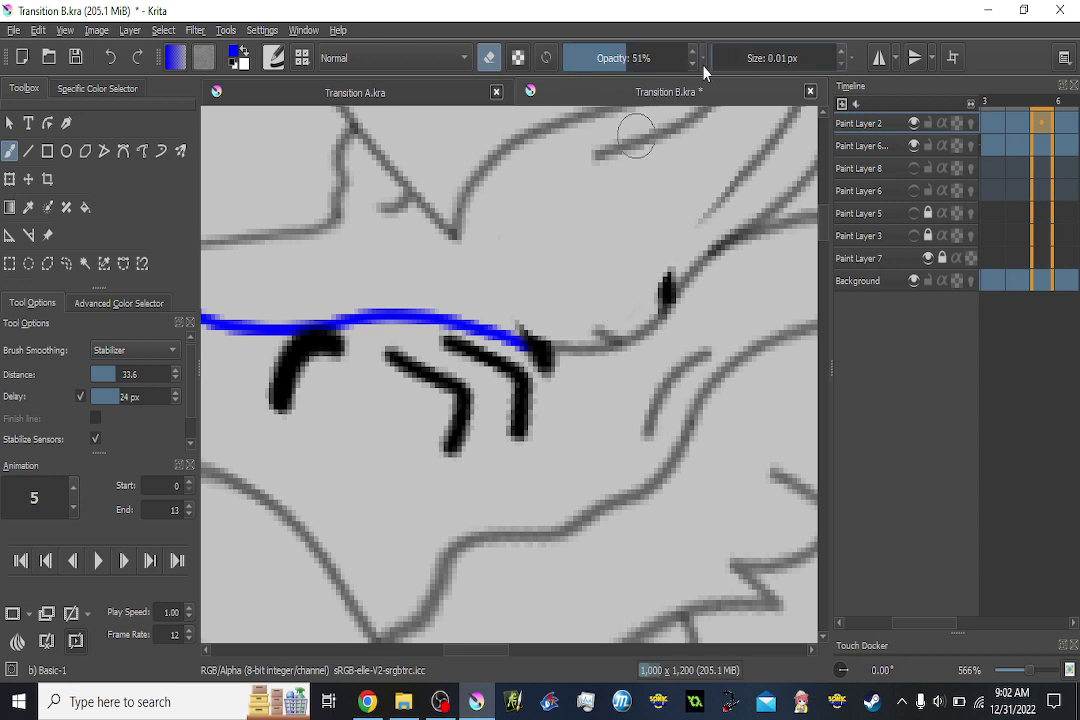
{"action": "left_click", "coordinate": [500, 65]}
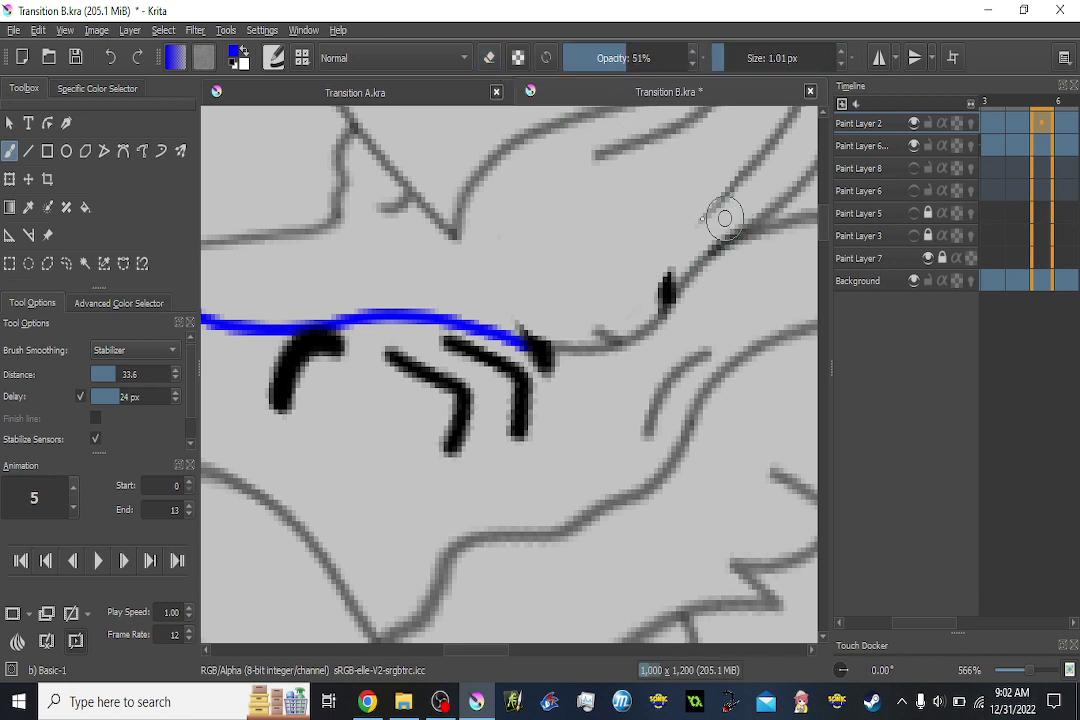
Paint frame 5's lowered upper eyelid and the curved brow ridge in black on Paint Layer 2.
{"action": "left_click_drag", "start_coordinate": [713, 209], "coordinate": [672, 254]}
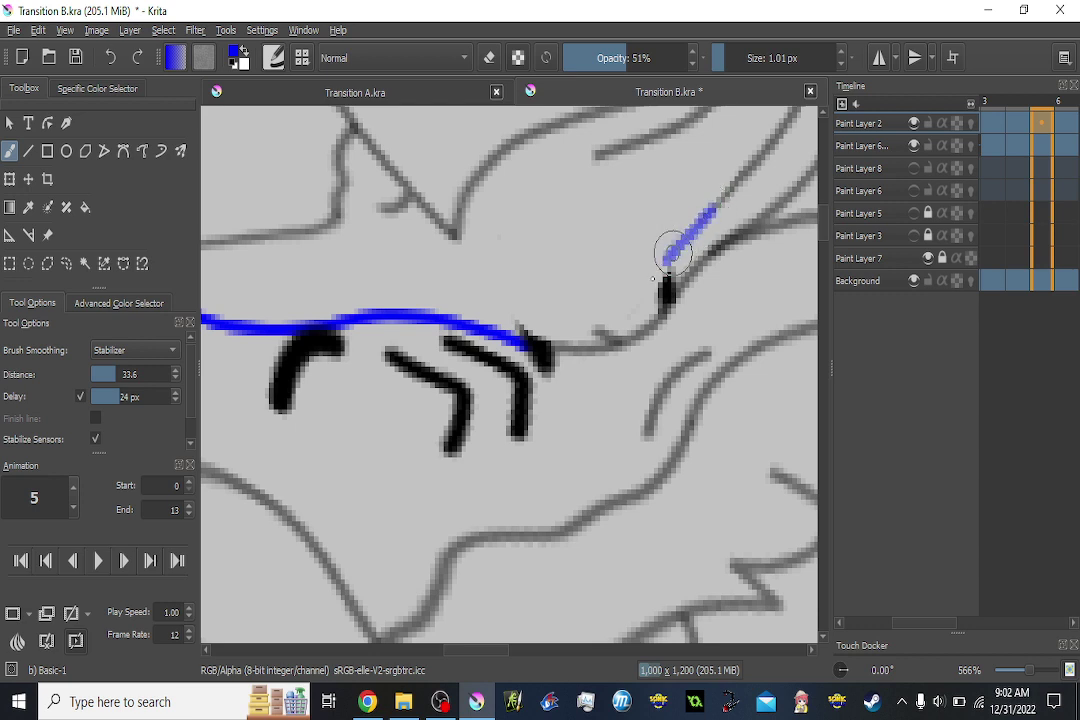
{"action": "key", "text": "ctrl+z"}
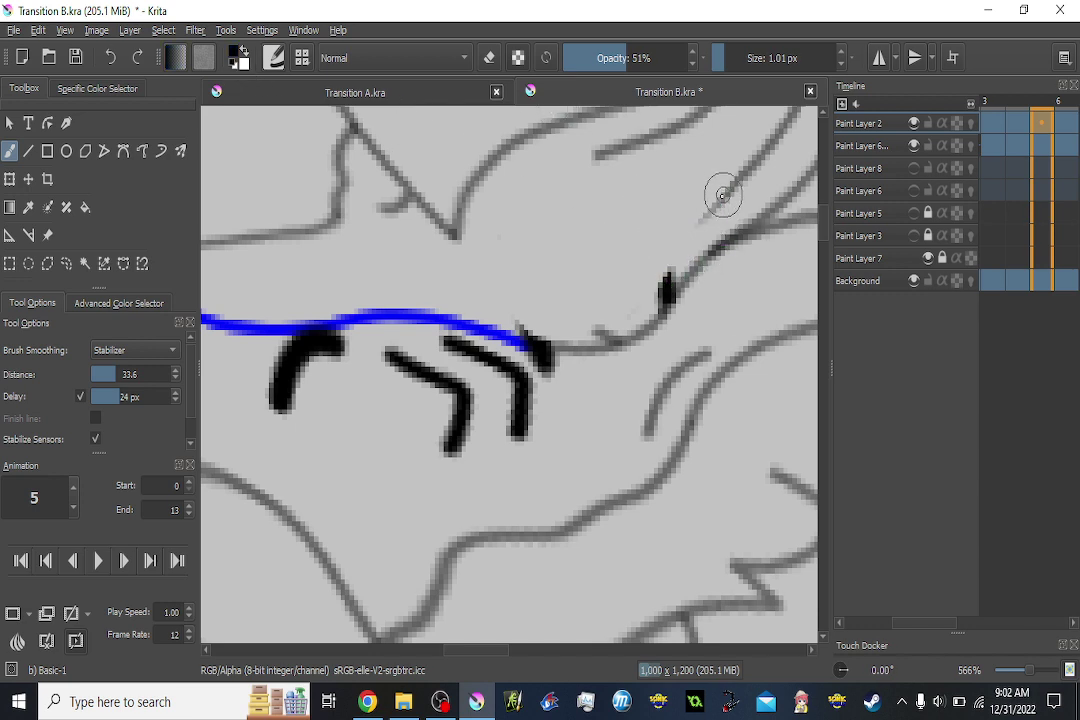
{"action": "left_click_drag", "start_coordinate": [697, 228], "coordinate": [664, 278]}
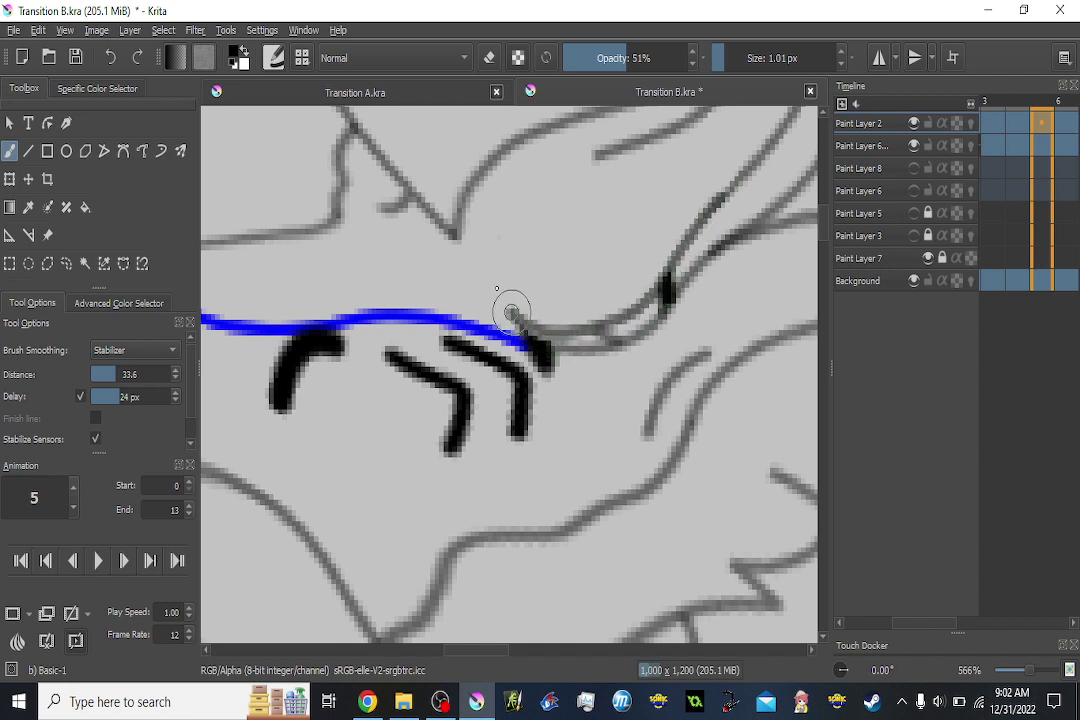
{"action": "left_click_drag", "start_coordinate": [534, 213], "coordinate": [575, 186]}
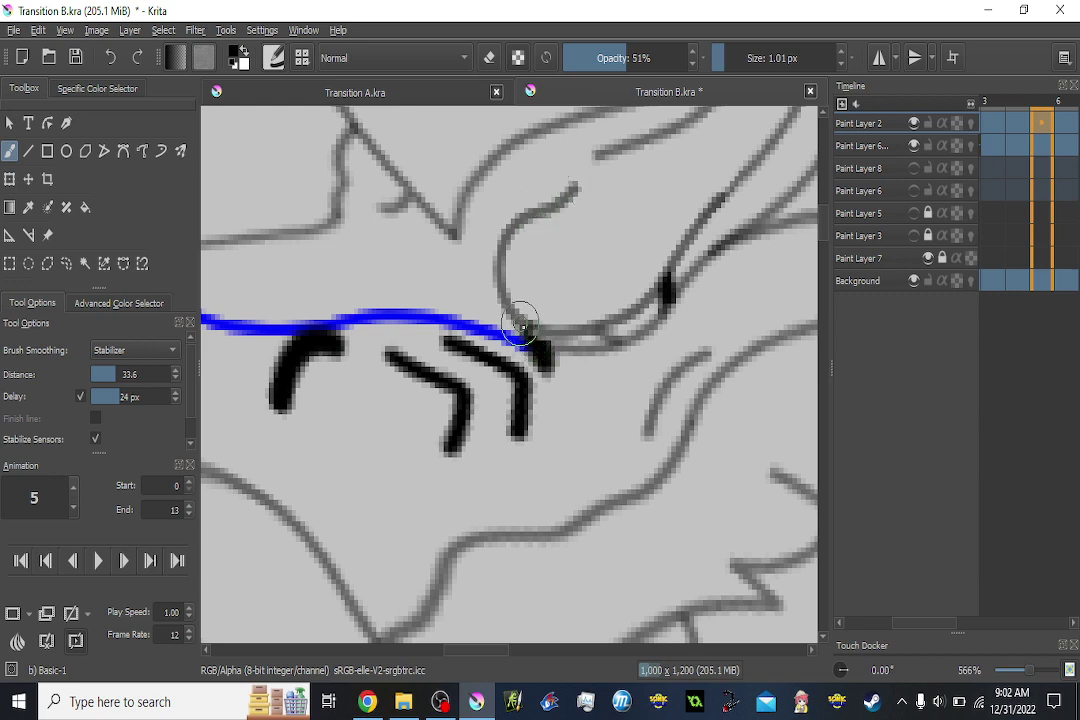
{"action": "scroll", "coordinate": [540, 335], "scroll_direction": "down", "scroll_amount": 5}
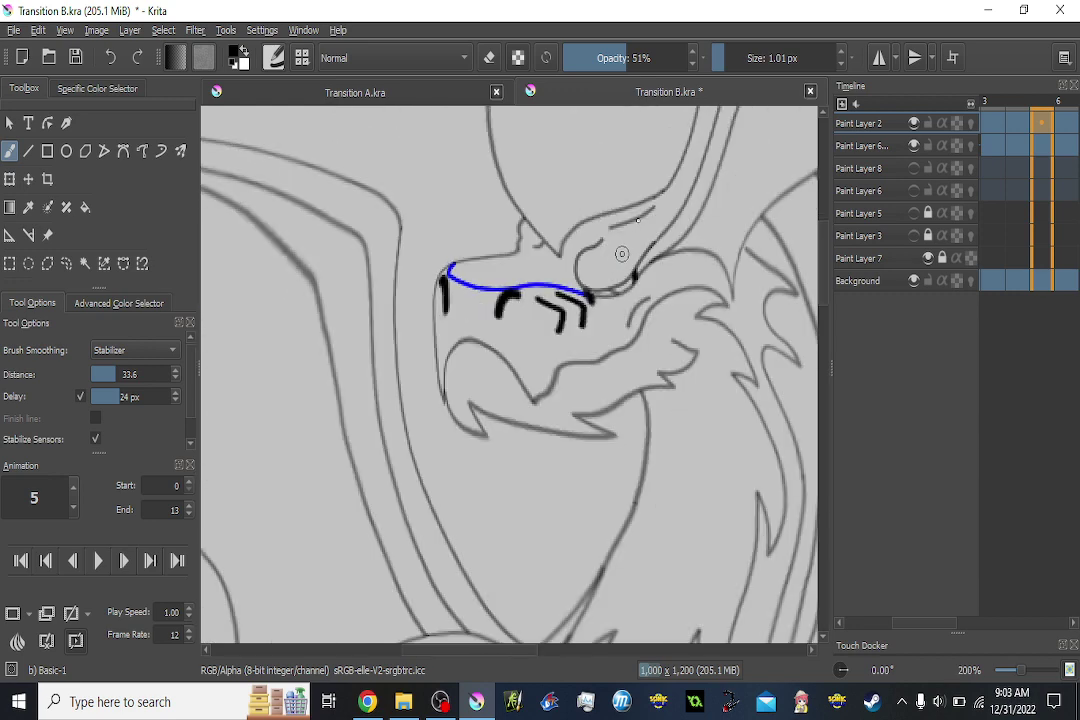
Turn on onion skins for Paint Layer 2 and compare the eye on frames 4 and 5, ending on frame 4.
{"action": "key", "text": "Left"}
{"action": "scroll", "coordinate": [639, 219], "scroll_direction": "up", "scroll_amount": 3}
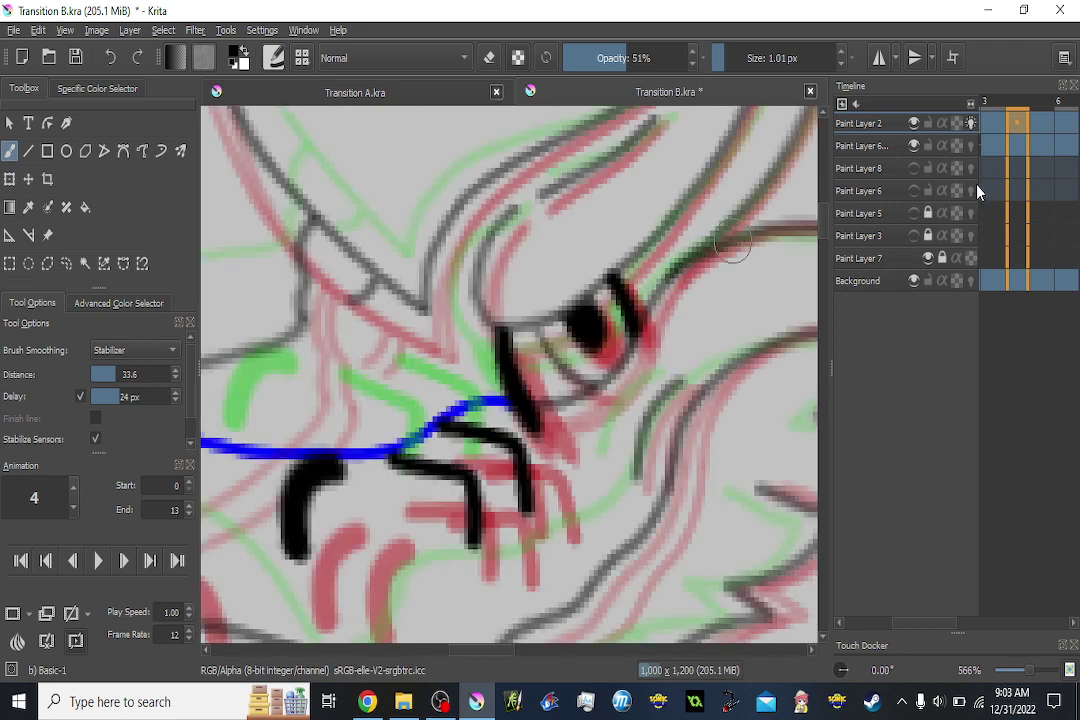
{"action": "left_click", "coordinate": [969, 126]}
{"action": "key", "text": "Right"}
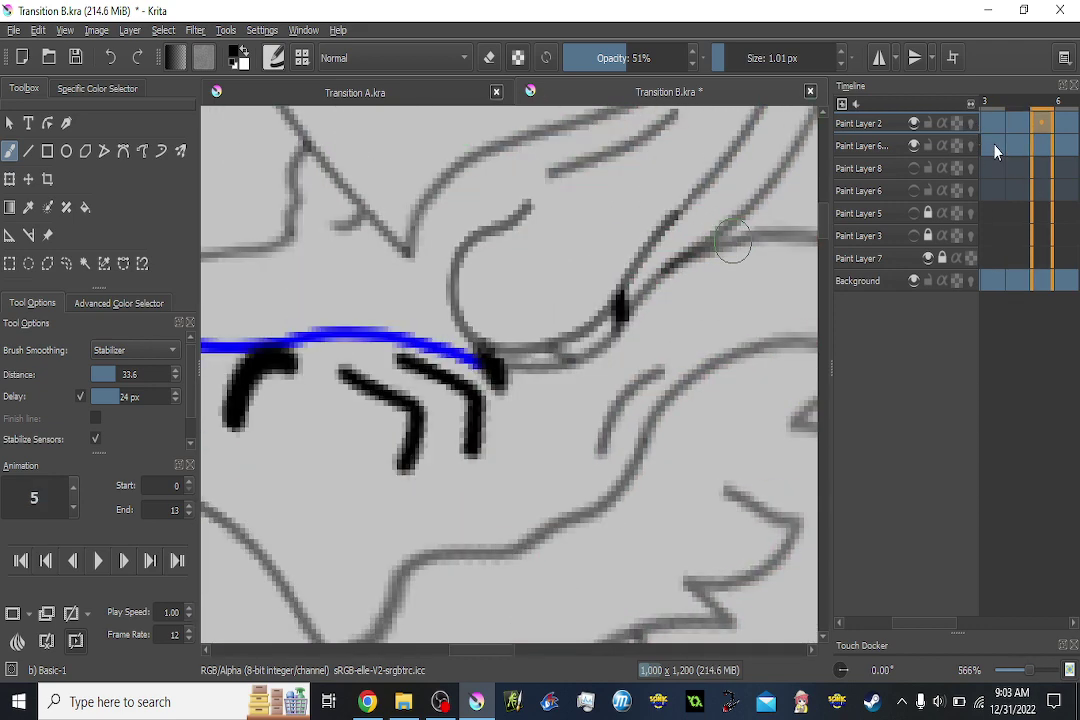
{"action": "key", "text": "Left"}
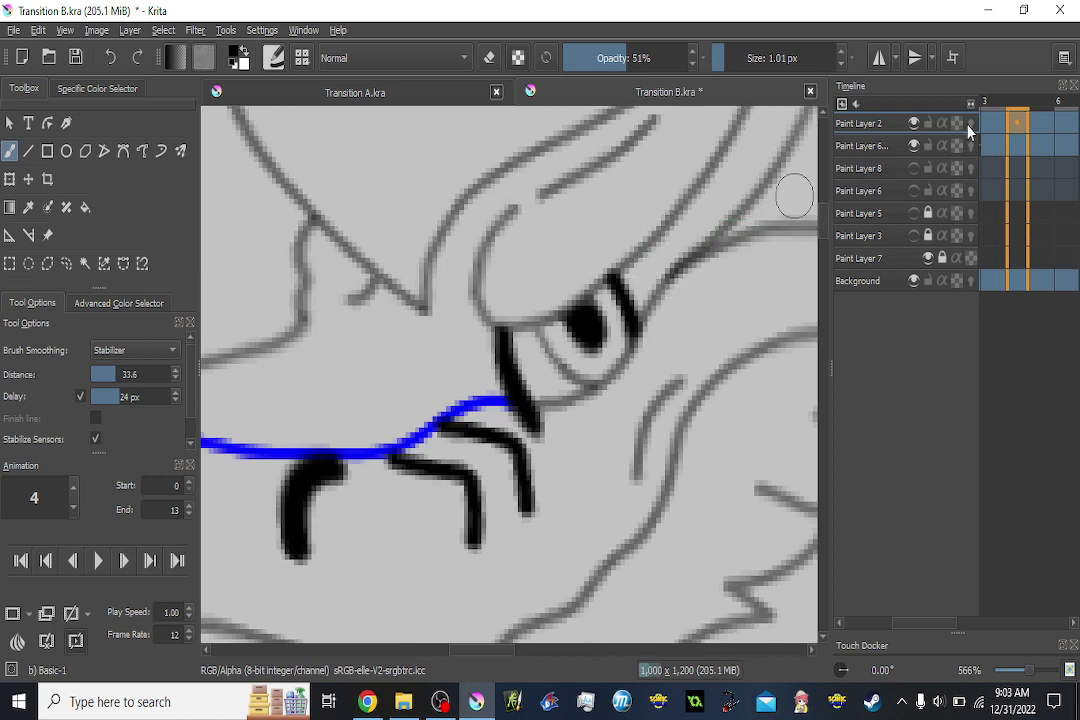
{"action": "left_click", "coordinate": [970, 124]}
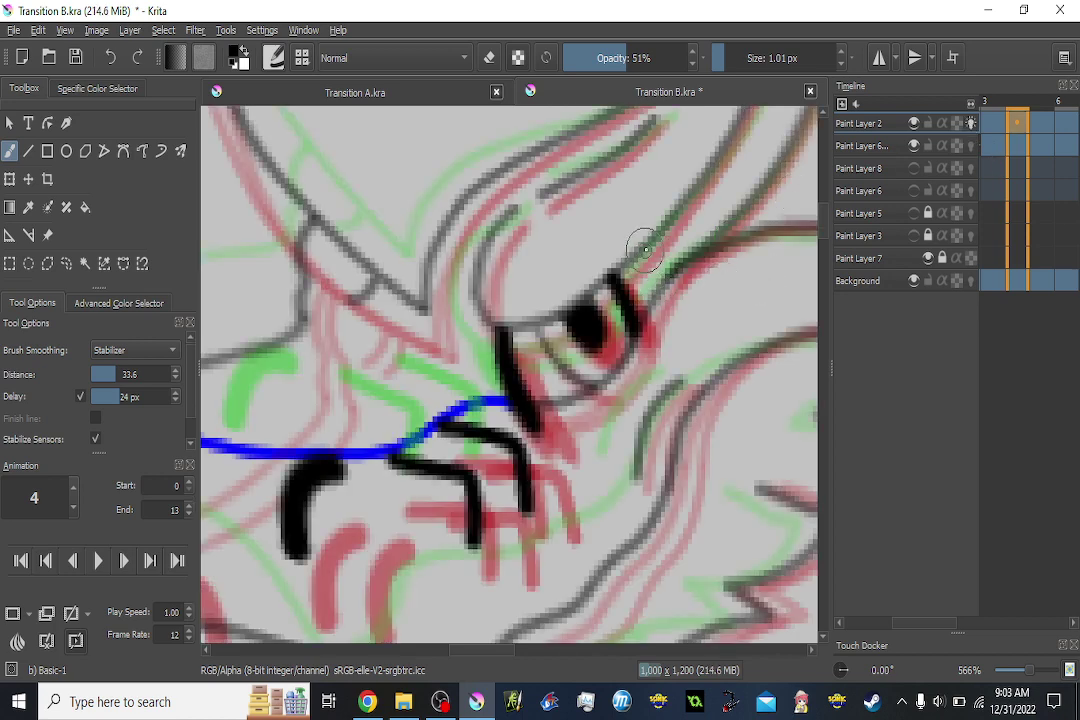
Repaint frame 4's upper eyelid, curved brow ridge and the crease above it, guided by the onion skins.
{"action": "mouse_move", "coordinate": [628, 278]}
{"action": "left_mouse_down"}
{"action": "mouse_move", "coordinate": [552, 358]}
{"action": "mouse_move", "coordinate": [503, 352]}
{"action": "mouse_move", "coordinate": [475, 315]}
{"action": "mouse_move", "coordinate": [513, 225]}
{"action": "left_mouse_up"}
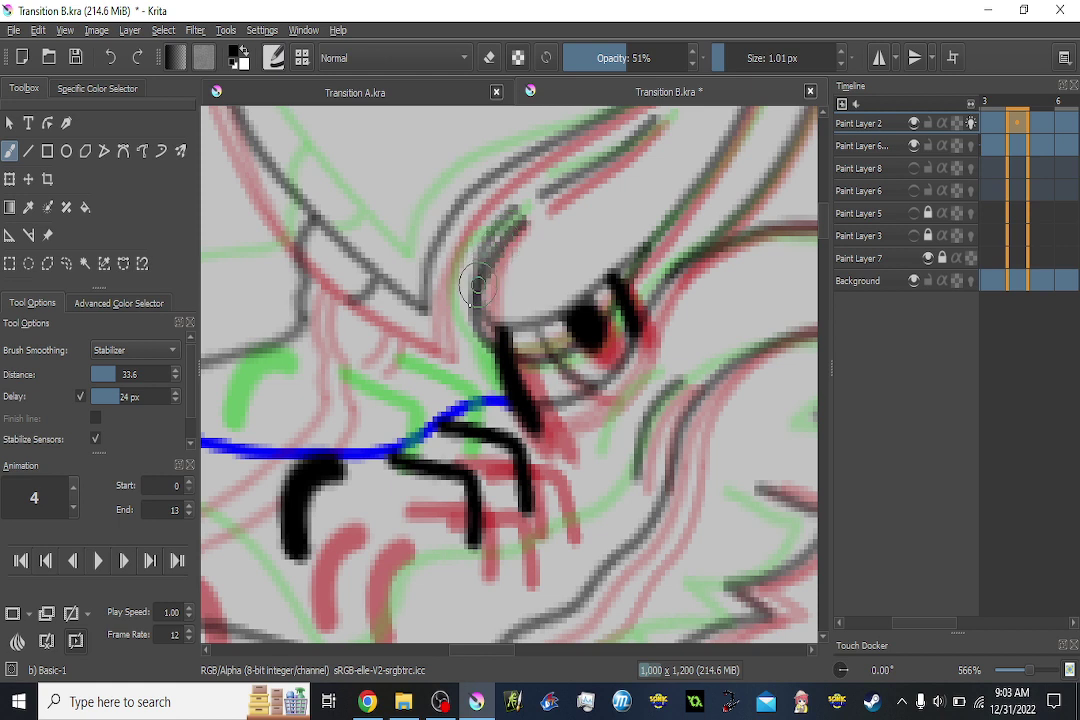
{"action": "left_click_drag", "start_coordinate": [546, 202], "coordinate": [652, 122]}
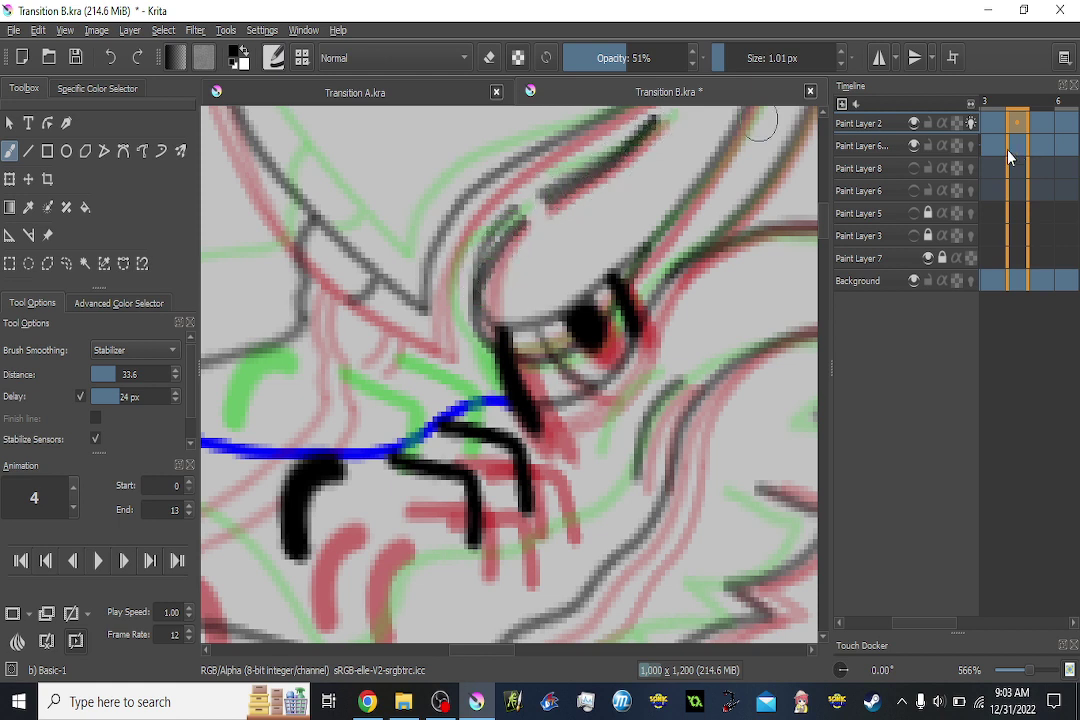
{"action": "left_click", "coordinate": [971, 123]}
Trace over frame 3's upper eyelid and brow ridge curve with a single stroke.
{"action": "key", "text": "Left"}
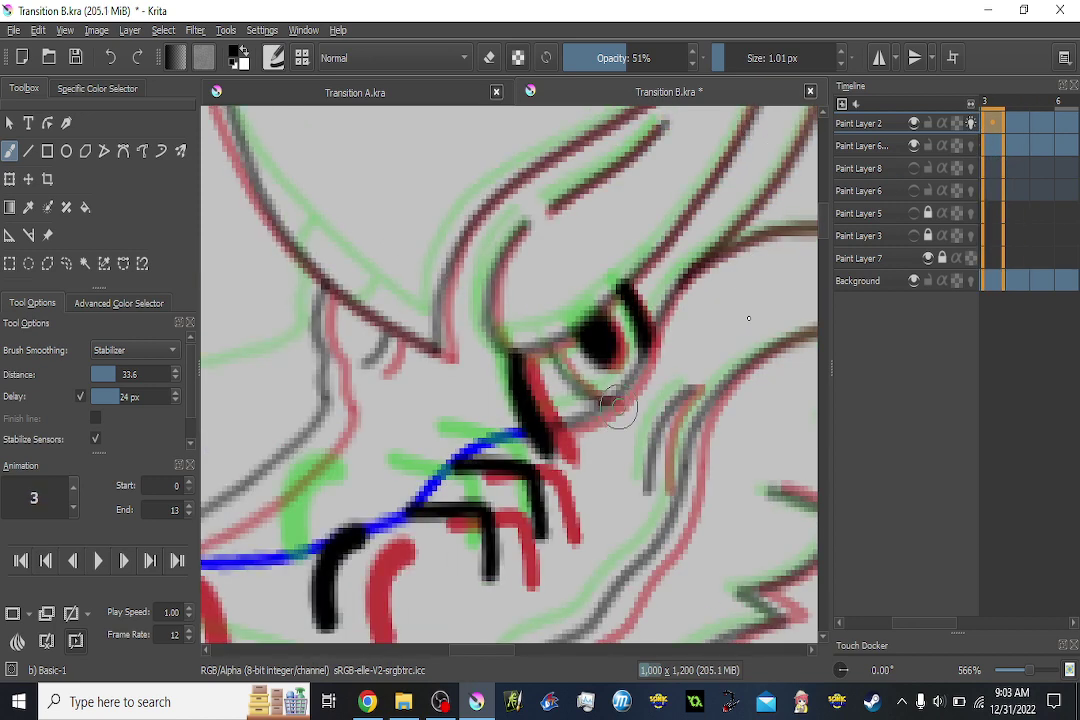
{"action": "key", "text": "Right"}
{"action": "key", "text": "Left"}
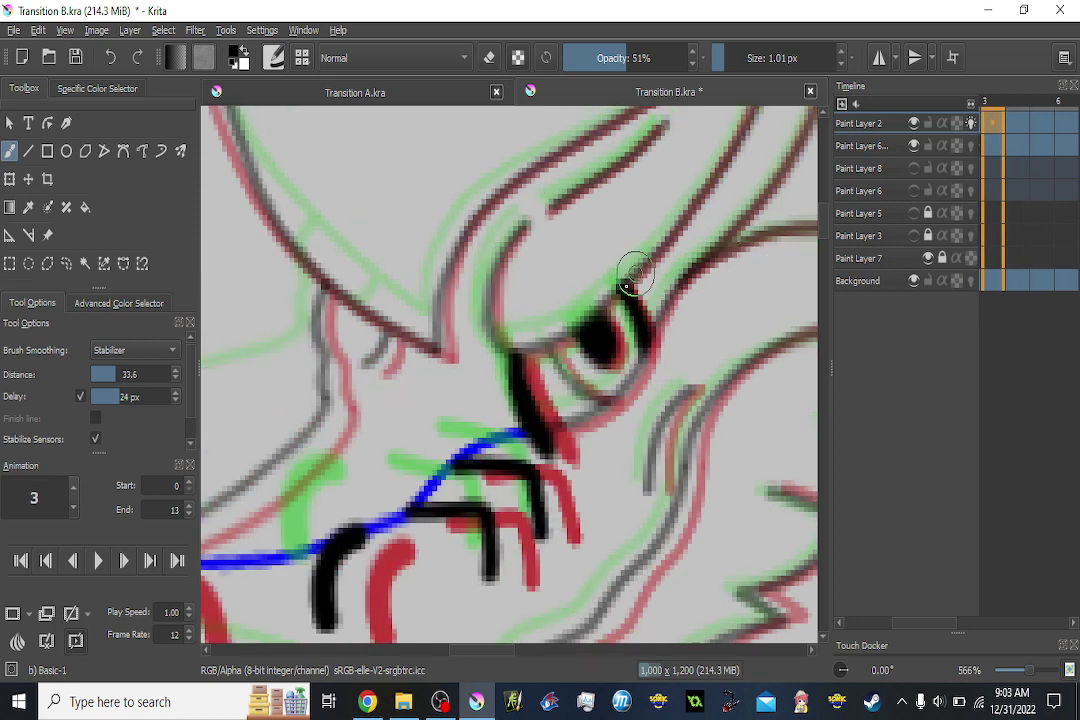
{"action": "mouse_move", "coordinate": [626, 286]}
{"action": "left_mouse_down"}
{"action": "mouse_move", "coordinate": [522, 368]}
{"action": "mouse_move", "coordinate": [498, 287]}
{"action": "mouse_move", "coordinate": [518, 230]}
{"action": "left_mouse_up"}
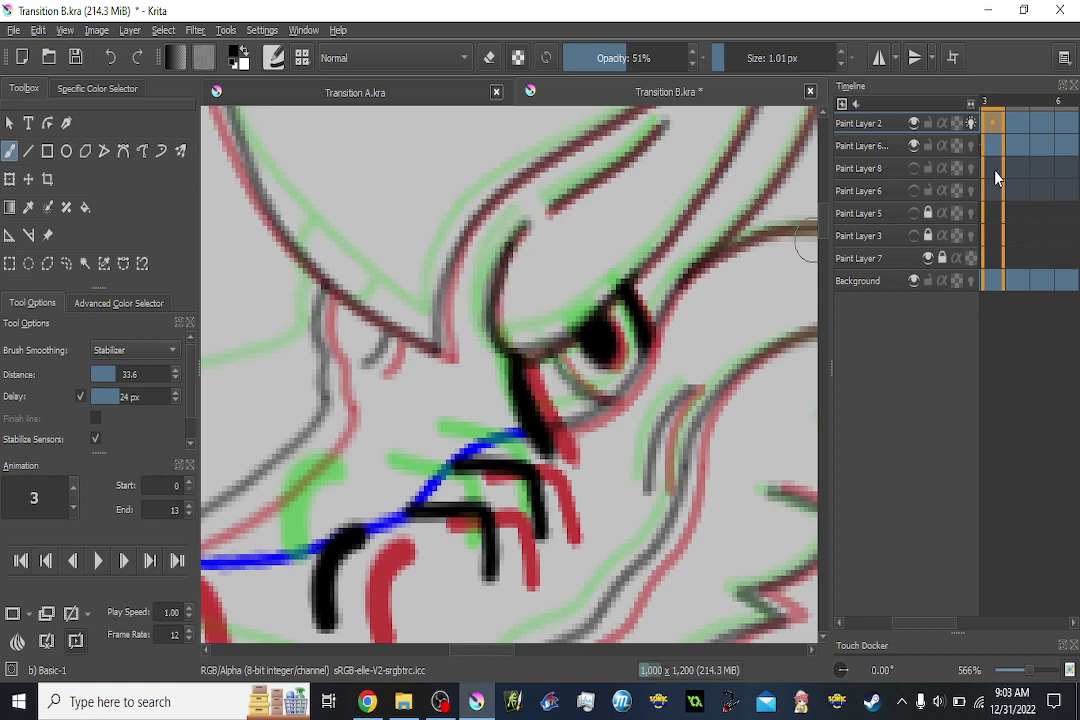
Step back and forth between frames 1 and 6 with onion skins on to compare the eye and brow lines.
{"action": "key", "text": "Left"}
{"action": "key", "text": "Left"}
{"action": "key", "text": "Right"}
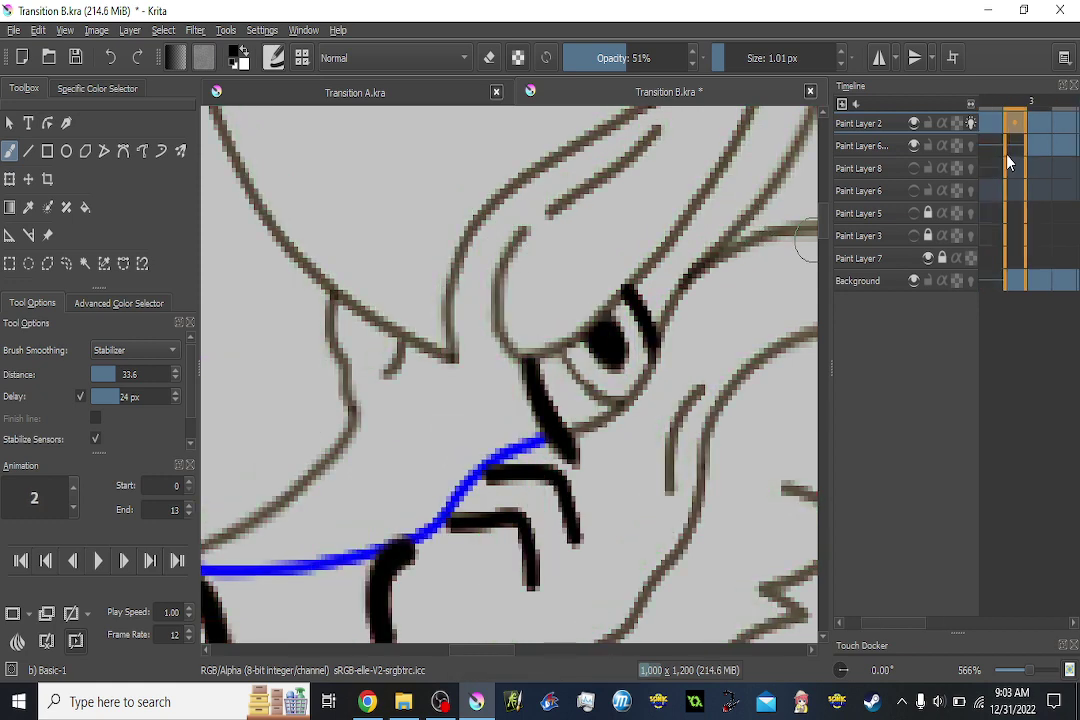
{"action": "key", "text": "Right"}
{"action": "key", "text": "Right"}
{"action": "key", "text": "Right"}
{"action": "key", "text": "Right"}
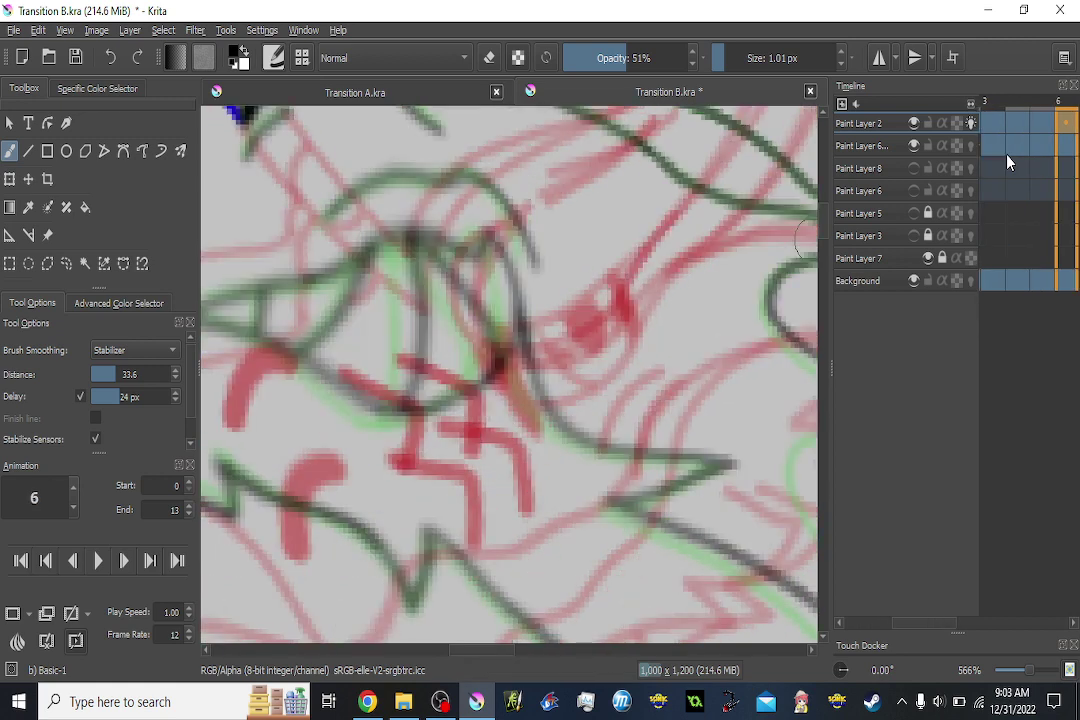
{"action": "key", "text": "Left"}
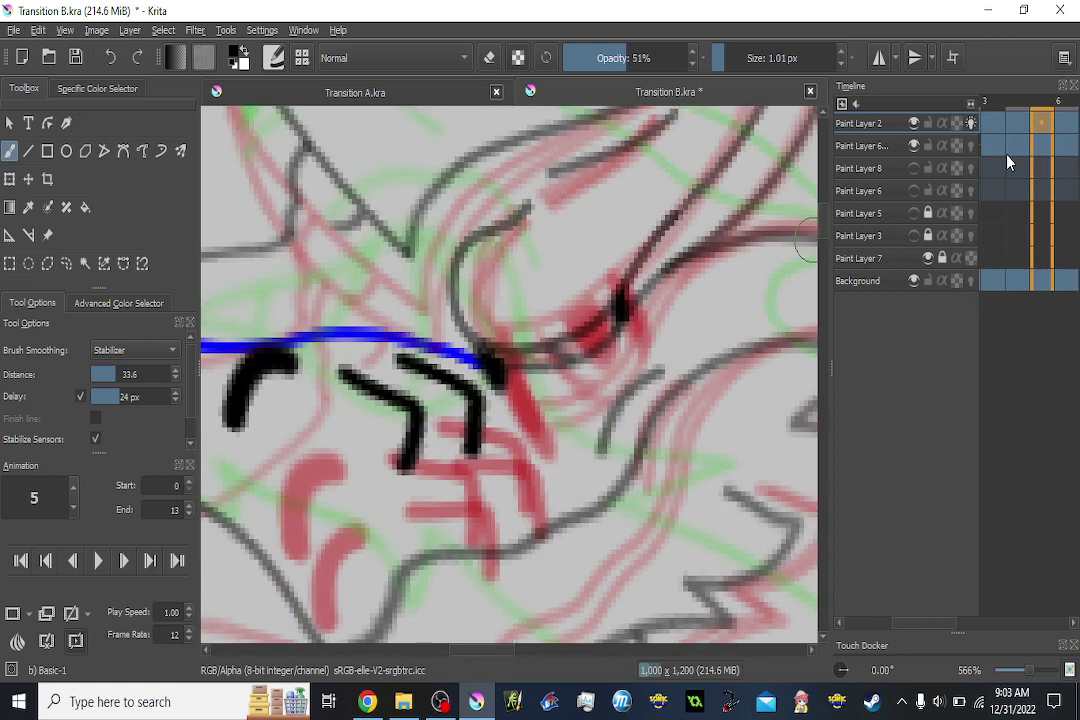
{"action": "key", "text": "Left"}
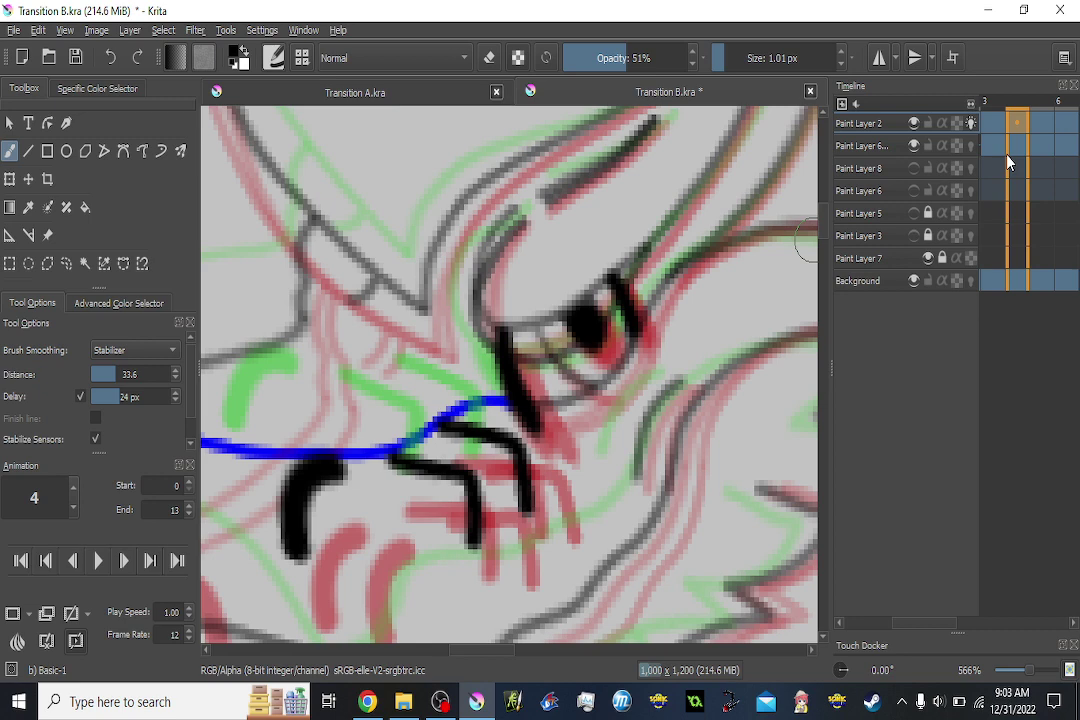
{"action": "key", "text": "Left"}
{"action": "key", "text": "Right"}
{"action": "key", "text": "Left"}
{"action": "key", "text": "Left"}
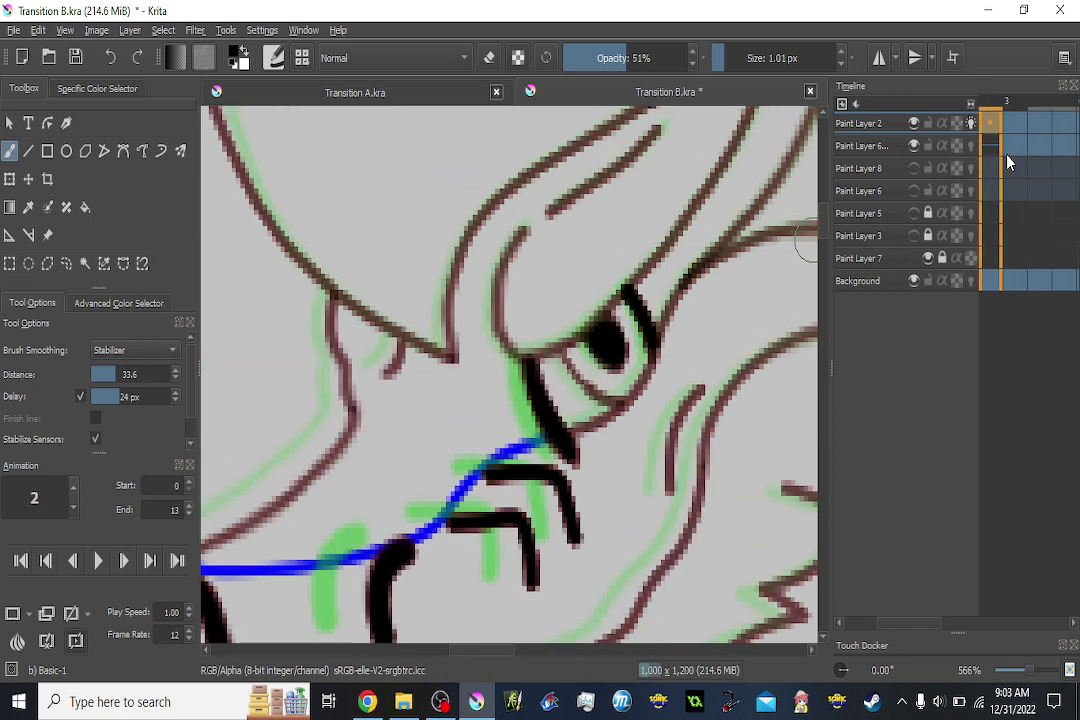
{"action": "key", "text": "Right"}
{"action": "key", "text": "Right"}
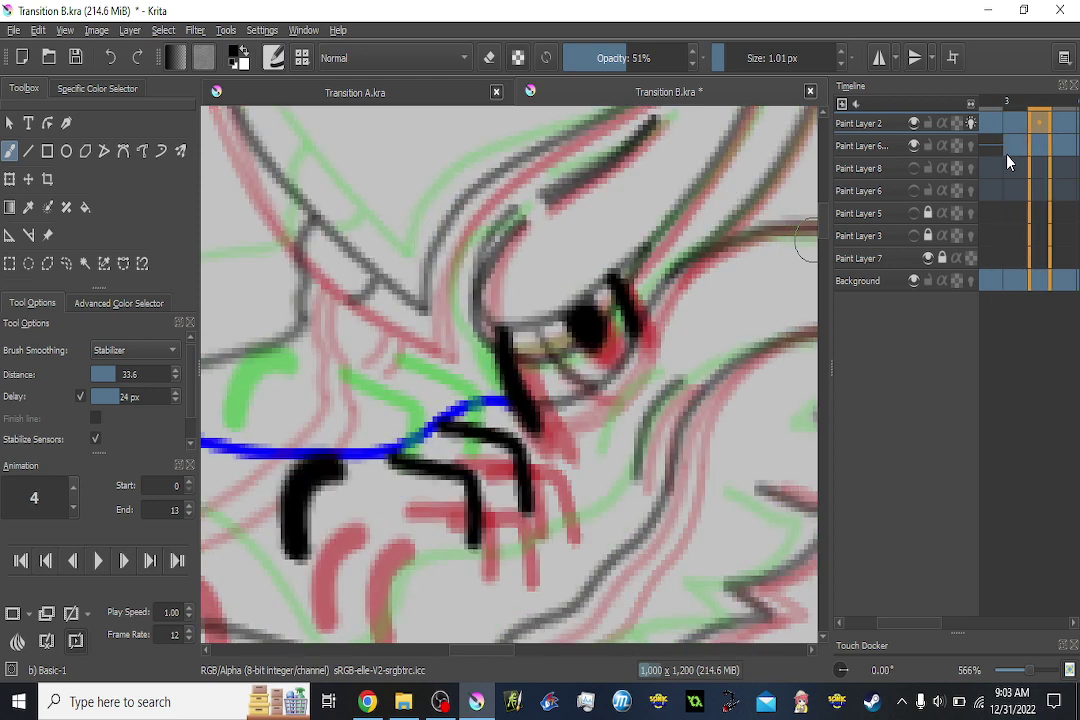
{"action": "key", "text": "Left"}
{"action": "key", "text": "Right"}
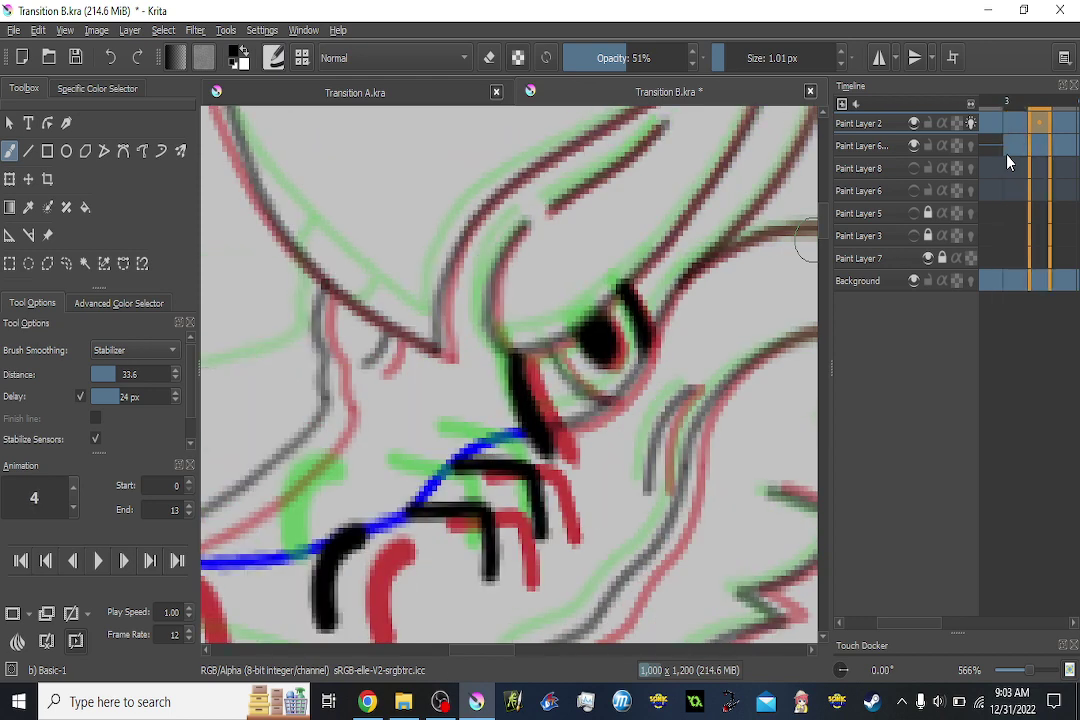
{"action": "key", "text": "Right"}
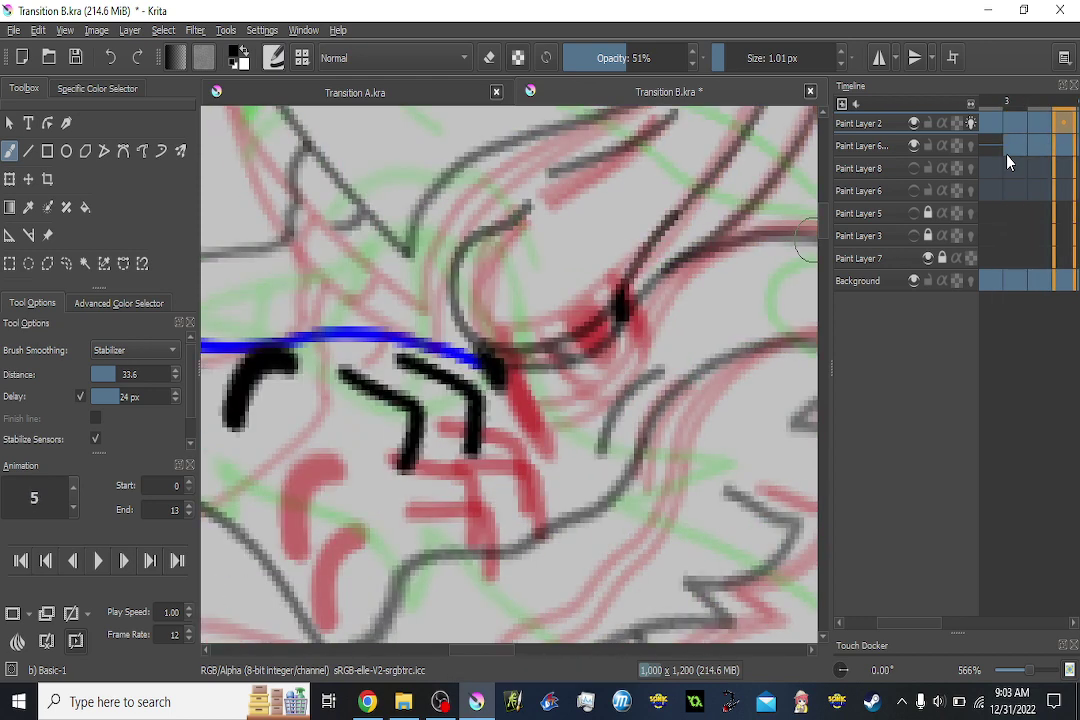
Try to paint a raised arch for the upper eyelid on frame 6.
{"action": "key", "text": "Right"}
{"action": "scroll", "coordinate": [643, 213], "scroll_direction": "down", "scroll_amount": 3}
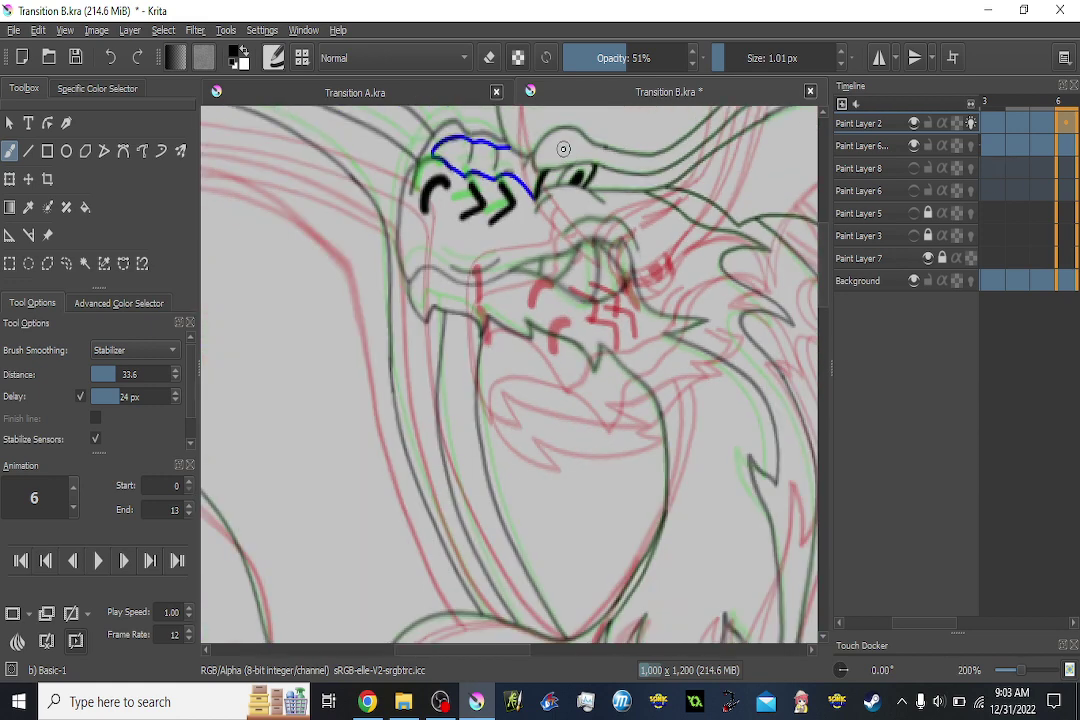
{"action": "scroll", "coordinate": [563, 148], "scroll_direction": "up", "scroll_amount": 4}
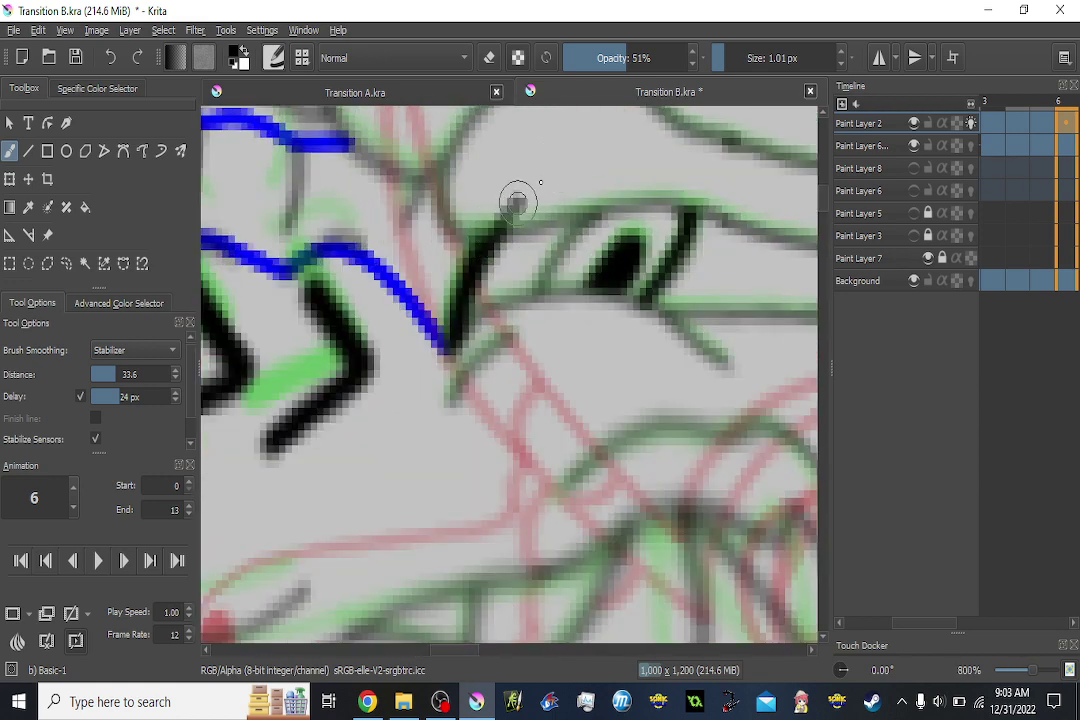
{"action": "mouse_move", "coordinate": [517, 203]}
{"action": "left_mouse_down"}
{"action": "mouse_move", "coordinate": [542, 183]}
{"action": "mouse_move", "coordinate": [598, 183]}
{"action": "mouse_move", "coordinate": [660, 207]}
{"action": "left_mouse_up"}
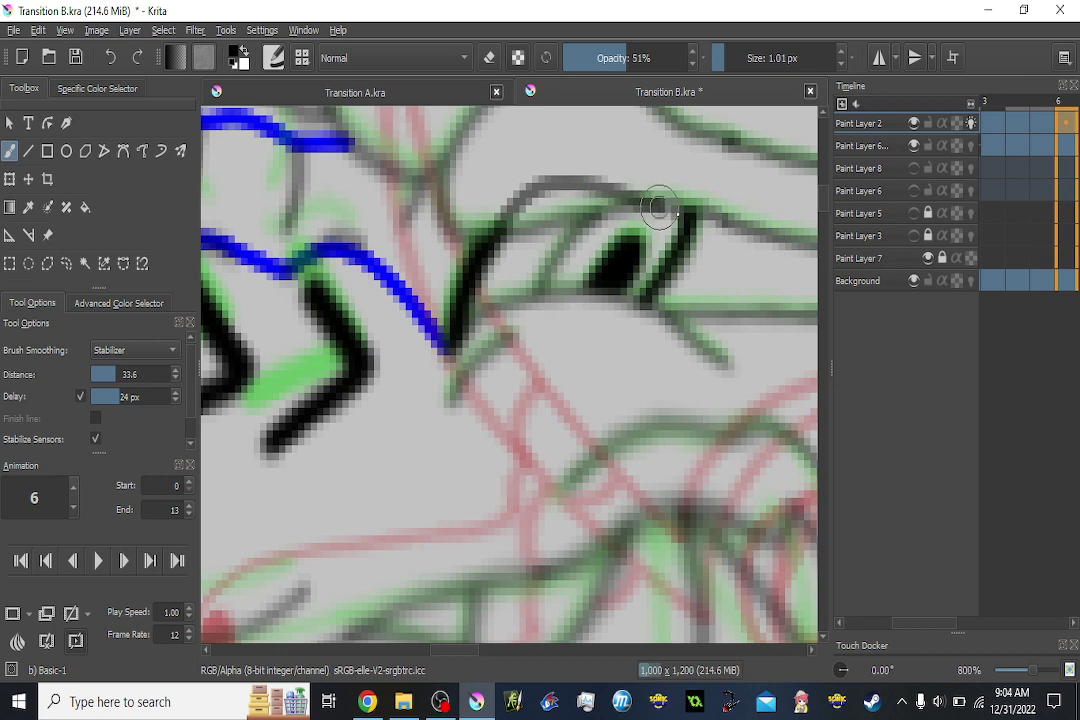
{"action": "scroll", "coordinate": [688, 210], "scroll_direction": "down", "scroll_amount": 2}
{"action": "scroll", "coordinate": [698, 192], "scroll_direction": "up", "scroll_amount": 1}
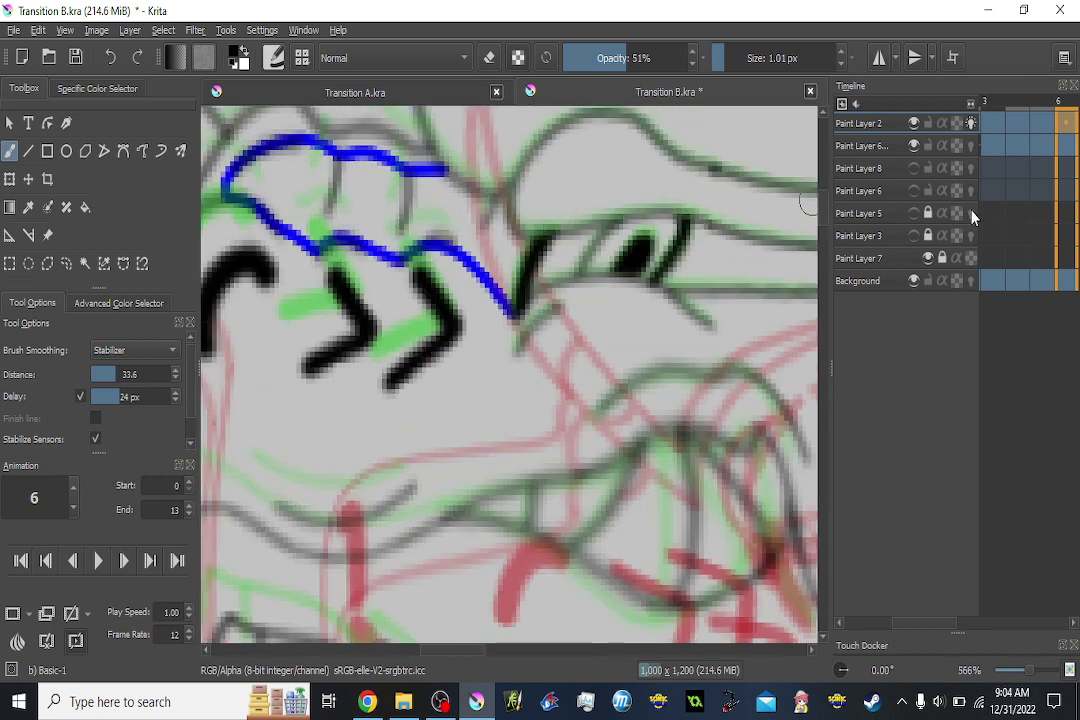
Repaint frame 5's brow crease slightly lower and erase the old crease with a 4.01 px eraser at 100% opacity.
{"action": "key", "text": "Left"}
{"action": "left_click_drag", "start_coordinate": [585, 460], "coordinate": [464, 356]}
{"action": "mouse_move", "coordinate": [749, 413]}
{"action": "left_mouse_down"}
{"action": "mouse_move", "coordinate": [668, 398]}
{"action": "mouse_move", "coordinate": [663, 382]}
{"action": "left_mouse_up"}
{"action": "key", "text": "Left"}
{"action": "key", "text": "Right"}
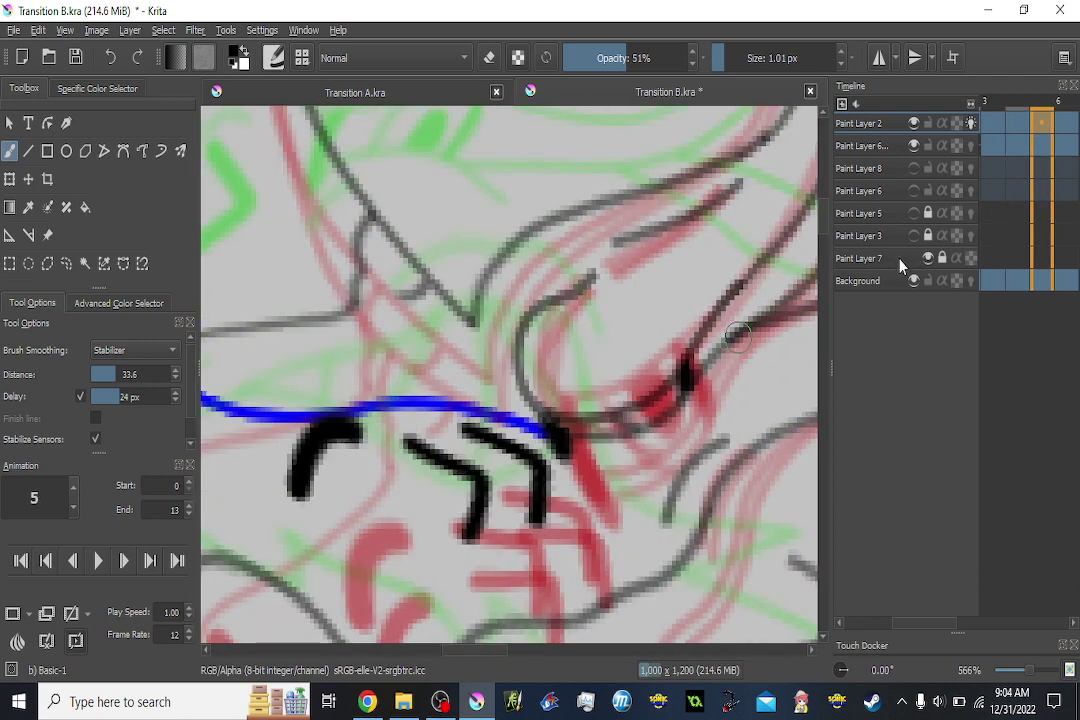
{"action": "key", "text": "Left"}
{"action": "key", "text": "Right"}
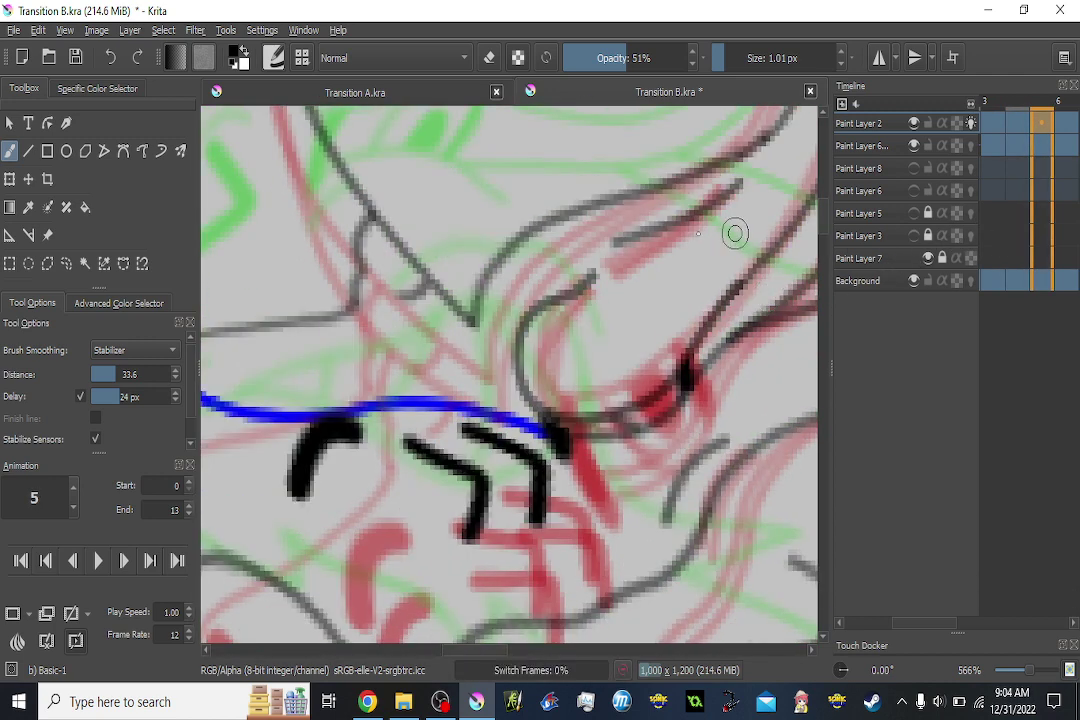
{"action": "scroll", "coordinate": [600, 255], "scroll_direction": "up", "scroll_amount": 1}
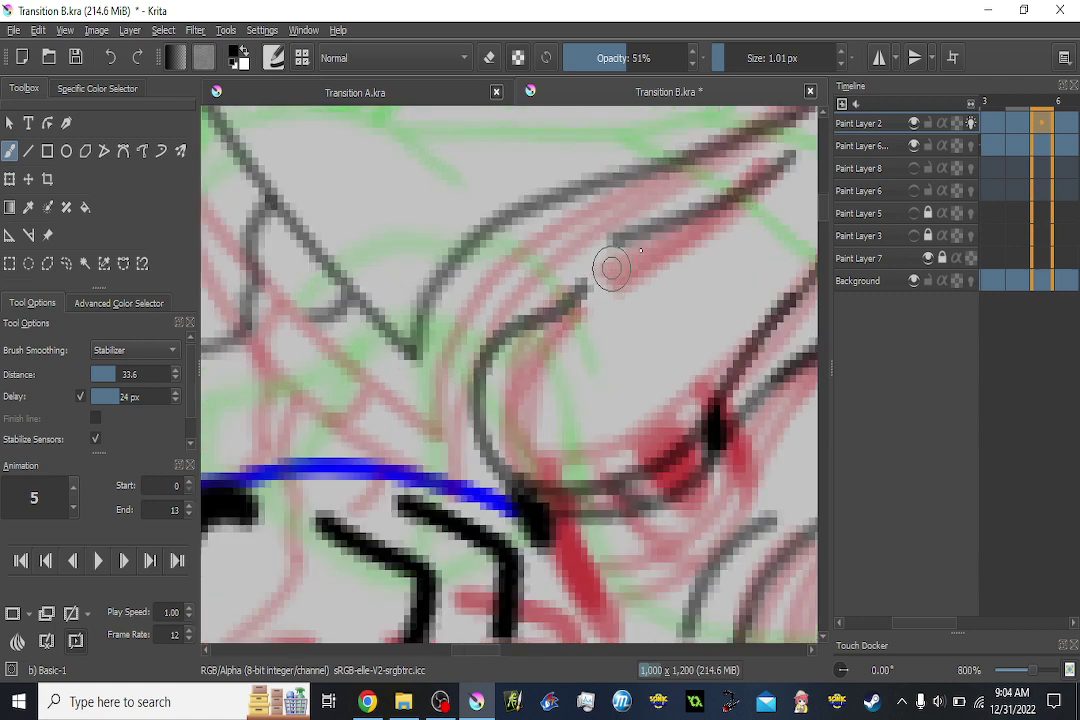
{"action": "left_click_drag", "start_coordinate": [612, 268], "coordinate": [768, 196]}
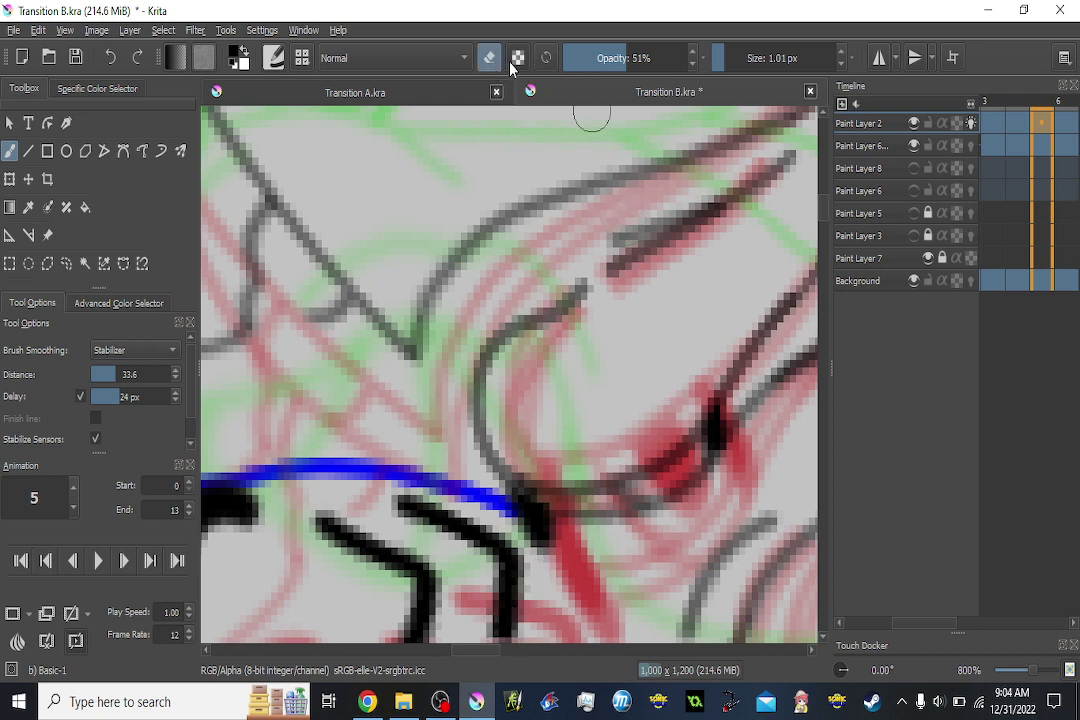
{"action": "left_click_drag", "start_coordinate": [625, 57], "coordinate": [754, 53]}
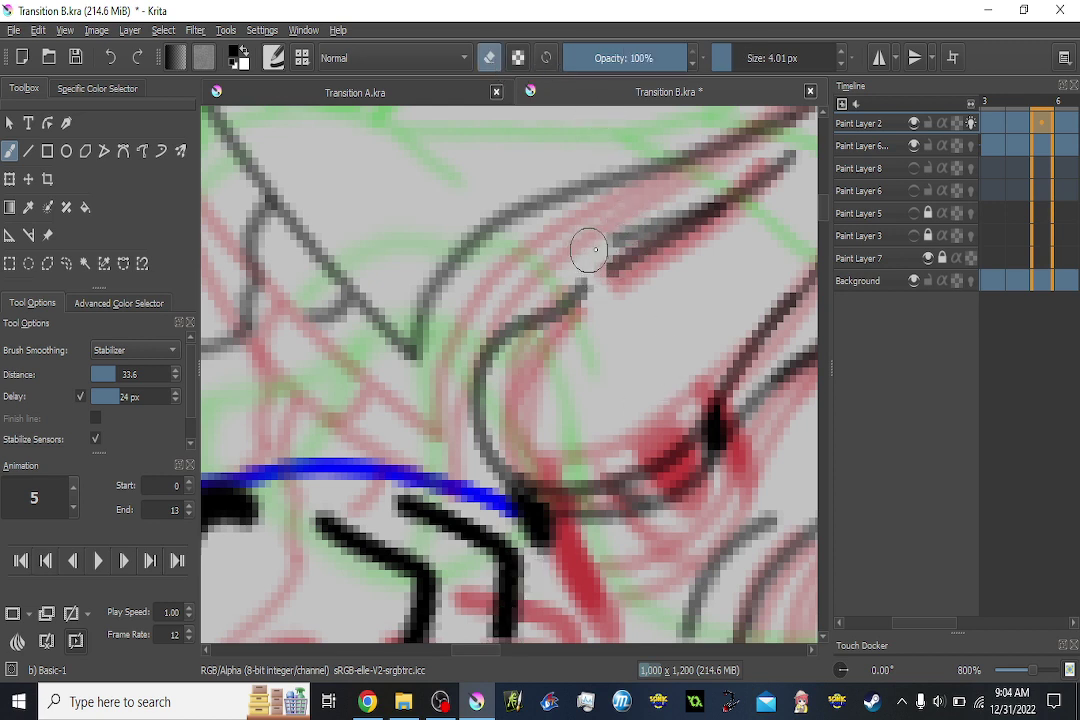
{"action": "left_click_drag", "start_coordinate": [589, 249], "coordinate": [686, 193]}
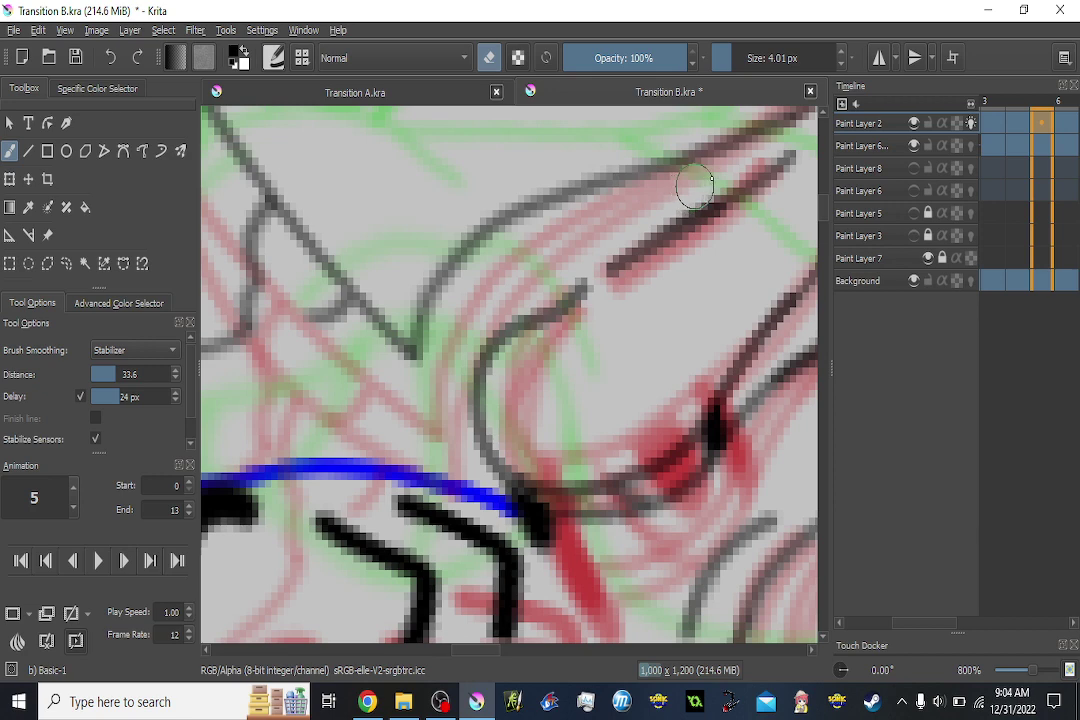
Turn off Paint Layer 2's onion skins and erase frame 4's doubled brow and eyelid lines with a 2.01 px eraser.
{"action": "key", "text": "Left"}
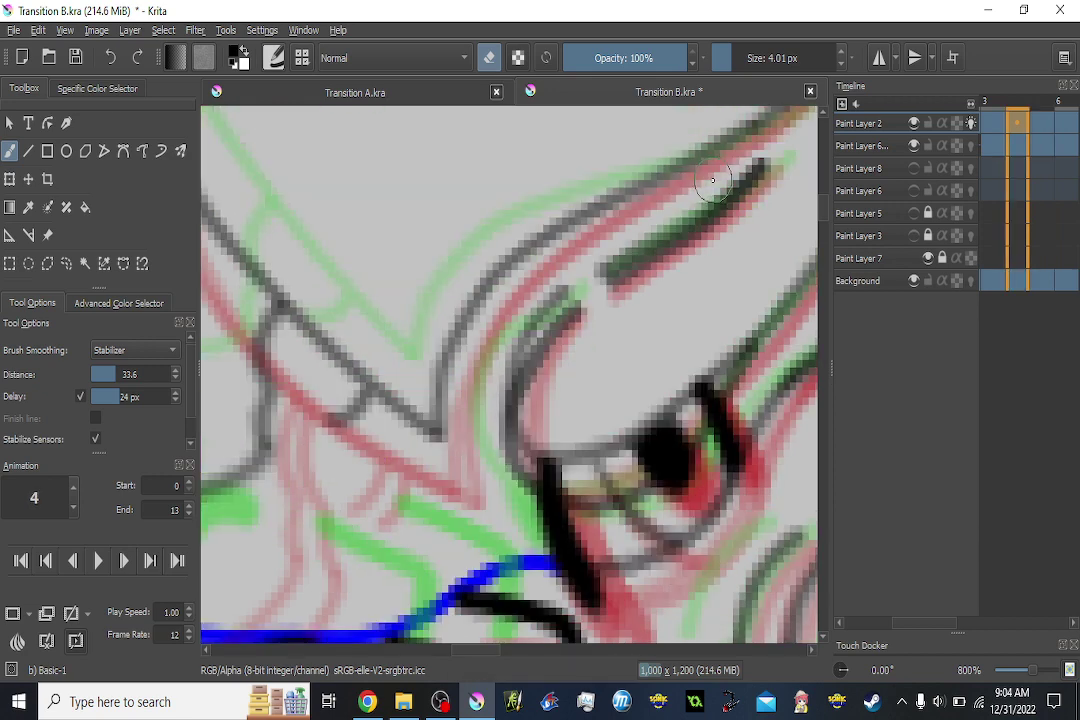
{"action": "left_click", "coordinate": [971, 125]}
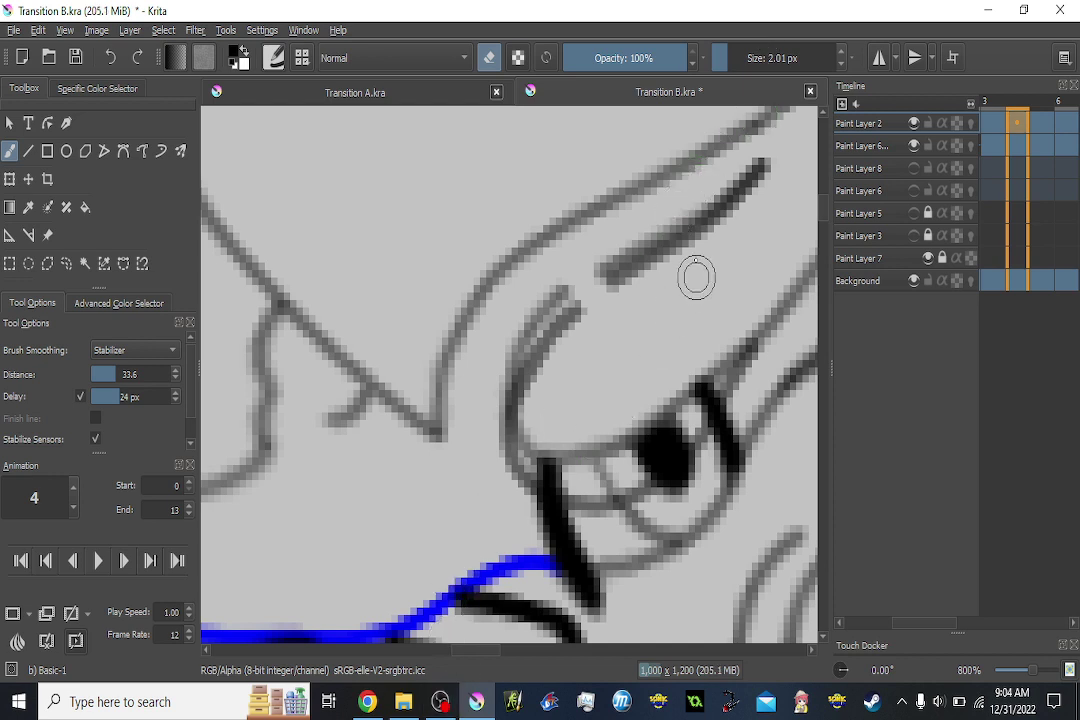
{"action": "mouse_move", "coordinate": [701, 195]}
{"action": "left_mouse_down"}
{"action": "mouse_move", "coordinate": [562, 293]}
{"action": "mouse_move", "coordinate": [534, 328]}
{"action": "mouse_move", "coordinate": [553, 307]}
{"action": "mouse_move", "coordinate": [542, 315]}
{"action": "mouse_move", "coordinate": [504, 368]}
{"action": "mouse_move", "coordinate": [480, 433]}
{"action": "mouse_move", "coordinate": [507, 345]}
{"action": "mouse_move", "coordinate": [577, 271]}
{"action": "left_mouse_up"}
{"action": "mouse_move", "coordinate": [573, 346]}
{"action": "left_mouse_down"}
{"action": "mouse_move", "coordinate": [493, 316]}
{"action": "mouse_move", "coordinate": [451, 381]}
{"action": "mouse_move", "coordinate": [458, 438]}
{"action": "mouse_move", "coordinate": [489, 448]}
{"action": "mouse_move", "coordinate": [579, 433]}
{"action": "mouse_move", "coordinate": [635, 365]}
{"action": "mouse_move", "coordinate": [694, 250]}
{"action": "mouse_move", "coordinate": [553, 413]}
{"action": "mouse_move", "coordinate": [463, 426]}
{"action": "mouse_move", "coordinate": [517, 438]}
{"action": "mouse_move", "coordinate": [575, 405]}
{"action": "mouse_move", "coordinate": [640, 330]}
{"action": "mouse_move", "coordinate": [523, 418]}
{"action": "mouse_move", "coordinate": [615, 354]}
{"action": "mouse_move", "coordinate": [598, 390]}
{"action": "mouse_move", "coordinate": [543, 433]}
{"action": "mouse_move", "coordinate": [559, 433]}
{"action": "mouse_move", "coordinate": [519, 455]}
{"action": "mouse_move", "coordinate": [559, 436]}
{"action": "mouse_move", "coordinate": [557, 422]}
{"action": "left_mouse_up"}
{"action": "scroll", "coordinate": [681, 313], "scroll_direction": "down", "scroll_amount": 5}
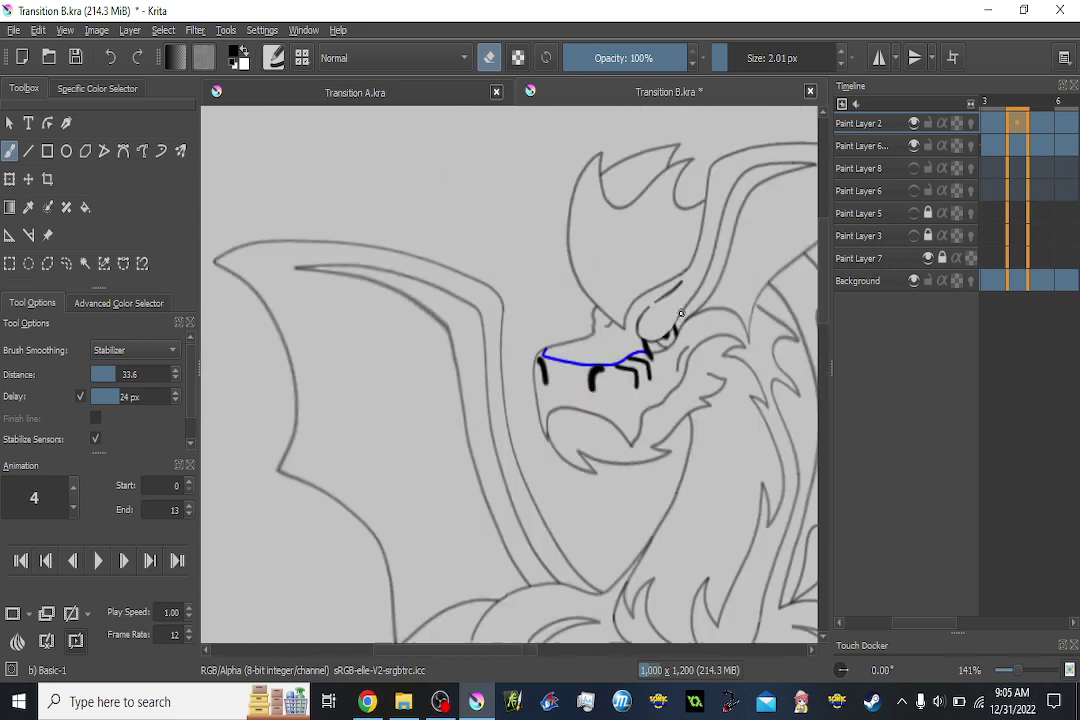
Step back and forth between frames 3 and 8 to compare the dragon's eye and brow lines.
{"action": "key", "text": "Left"}
{"action": "key", "text": "Right"}
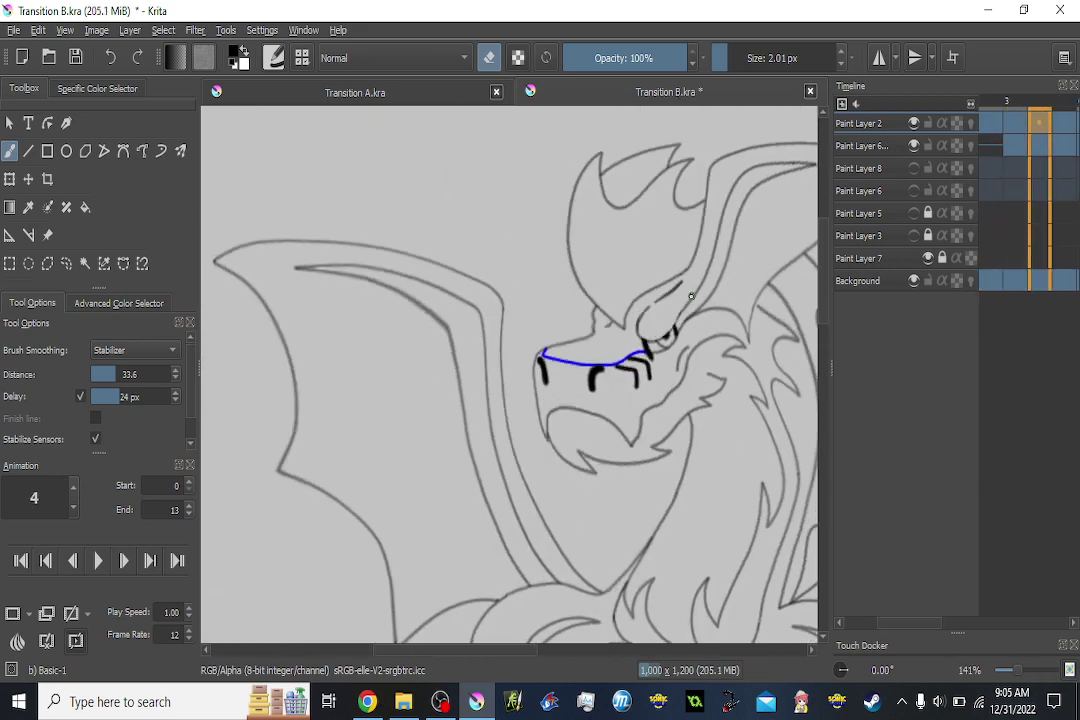
{"action": "key", "text": "Right"}
{"action": "key", "text": "Right"}
{"action": "key", "text": "Right"}
{"action": "key", "text": "Right"}
{"action": "key", "text": "Right"}
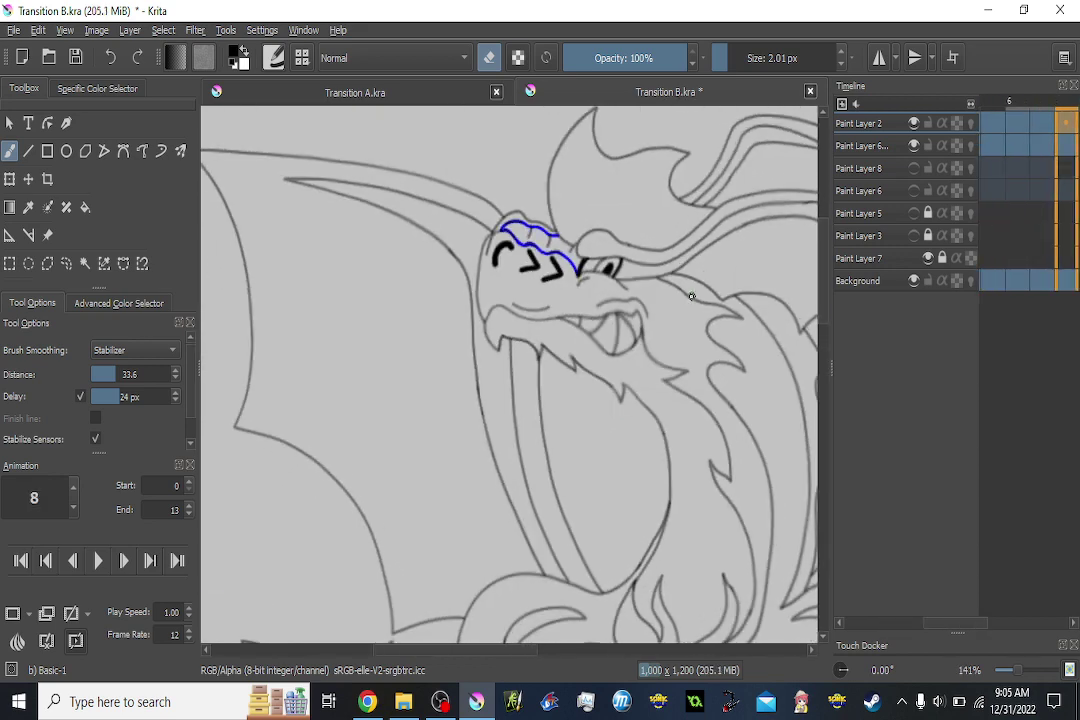
{"action": "key", "text": "Left"}
{"action": "key", "text": "Left"}
{"action": "key", "text": "Left"}
{"action": "key", "text": "Left"}
{"action": "key", "text": "Left"}
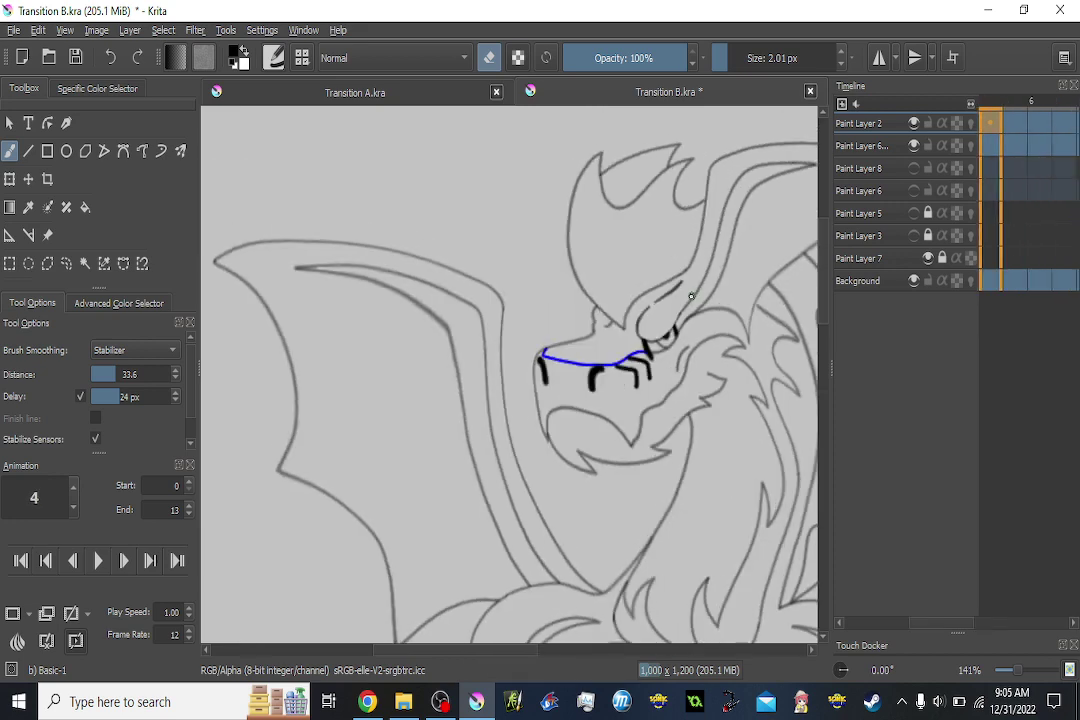
Paint a raised arch for the upper eyelid on frame 6 with a 1.01 px brush at 48% opacity.
{"action": "key", "text": "Right"}
{"action": "key", "text": "Right"}
{"action": "scroll", "coordinate": [667, 300], "scroll_direction": "up", "scroll_amount": 4}
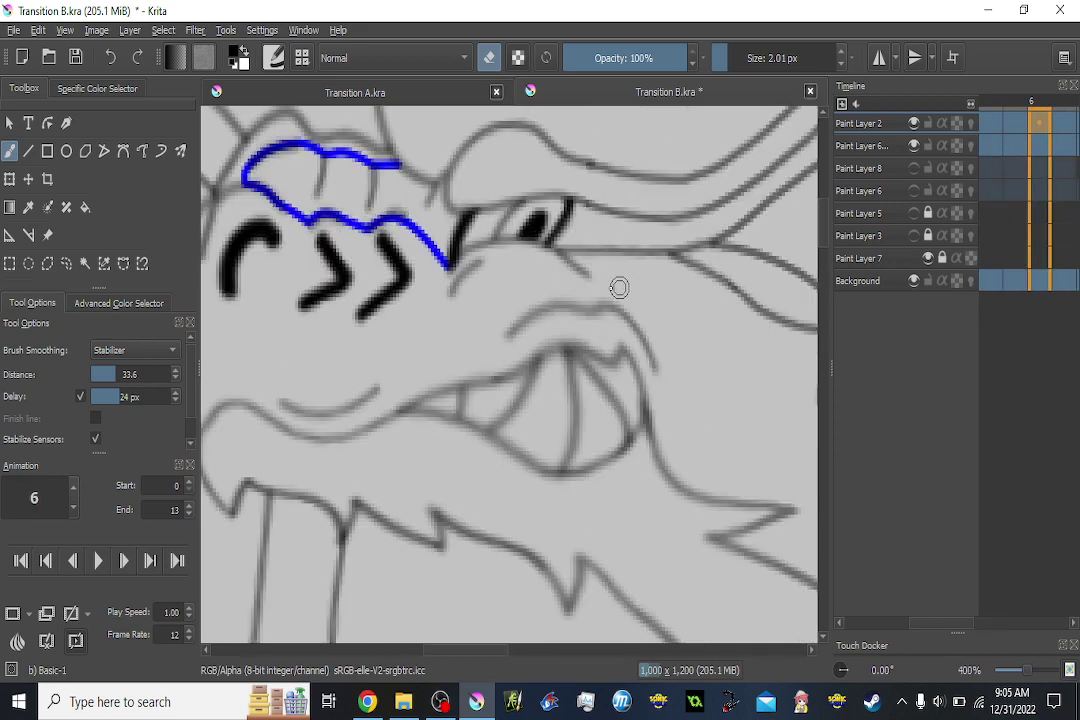
{"action": "left_click_drag", "start_coordinate": [553, 290], "coordinate": [607, 383]}
{"action": "key", "text": "Left"}
{"action": "key", "text": "Left"}
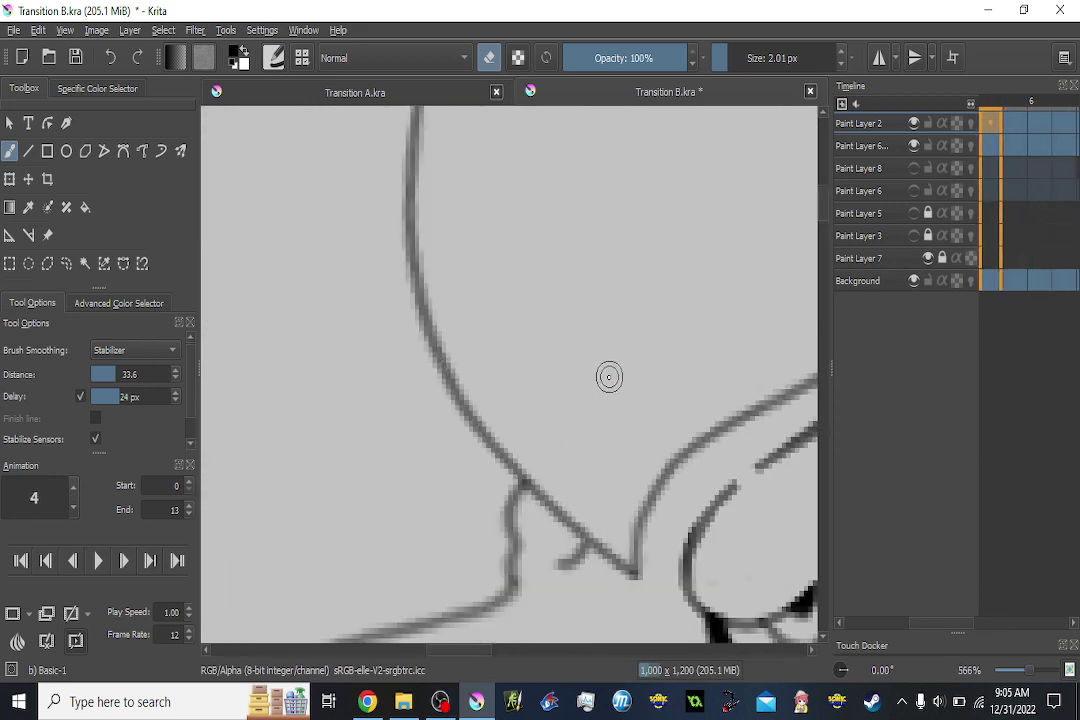
{"action": "key", "text": "Right"}
{"action": "key", "text": "Right"}
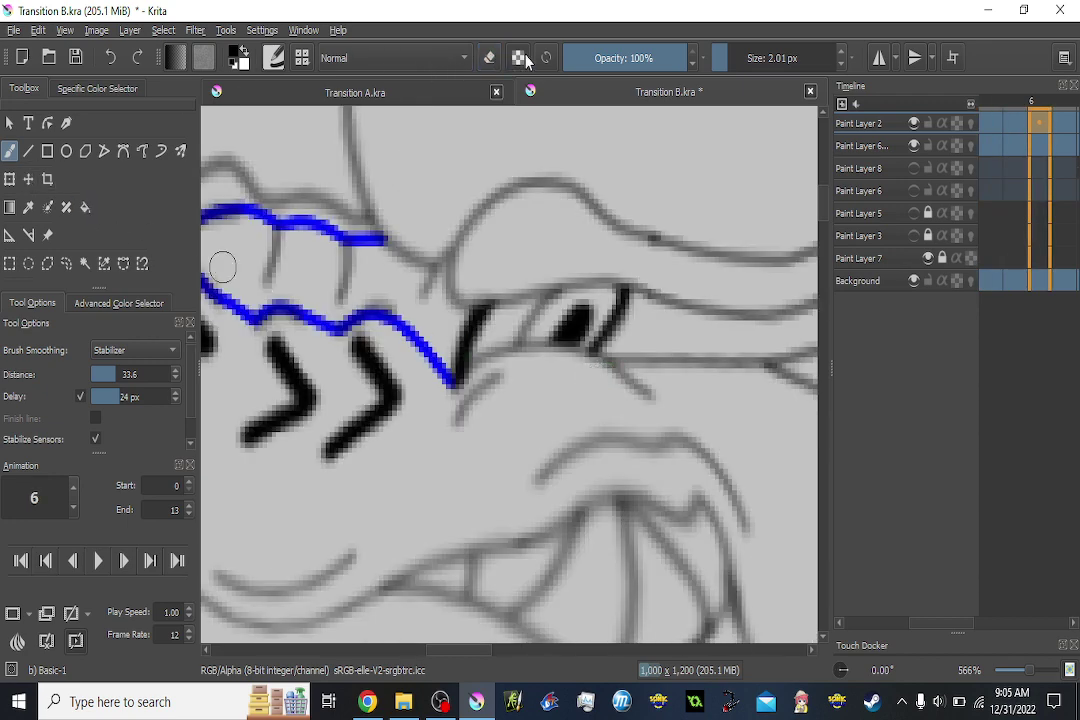
{"action": "left_click", "coordinate": [623, 62]}
{"action": "left_click", "coordinate": [714, 61]}
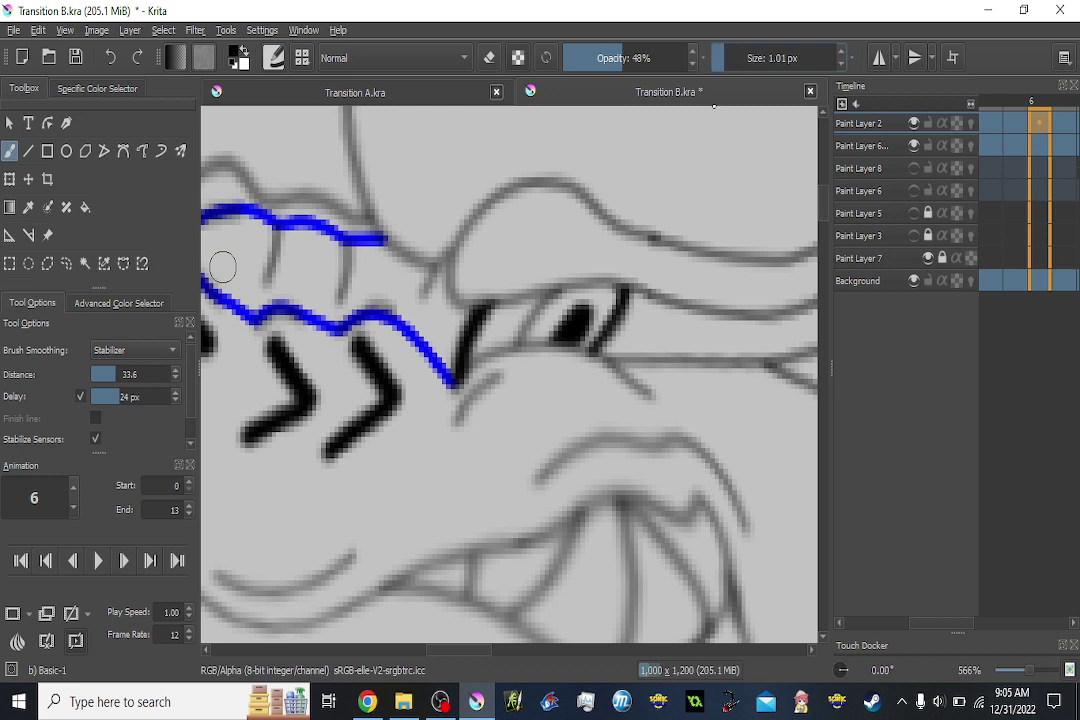
{"action": "scroll", "coordinate": [591, 260], "scroll_direction": "up", "scroll_amount": 1}
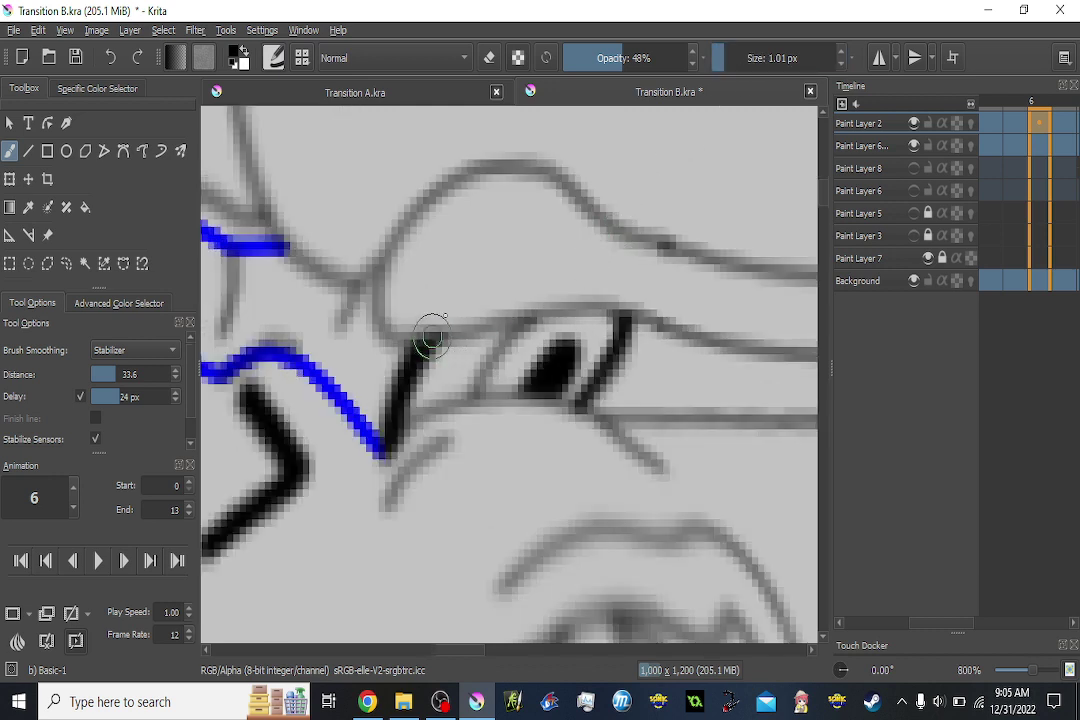
{"action": "mouse_move", "coordinate": [445, 316]}
{"action": "left_mouse_down"}
{"action": "mouse_move", "coordinate": [505, 291]}
{"action": "mouse_move", "coordinate": [571, 284]}
{"action": "mouse_move", "coordinate": [620, 309]}
{"action": "mouse_move", "coordinate": [574, 332]}
{"action": "left_mouse_up"}
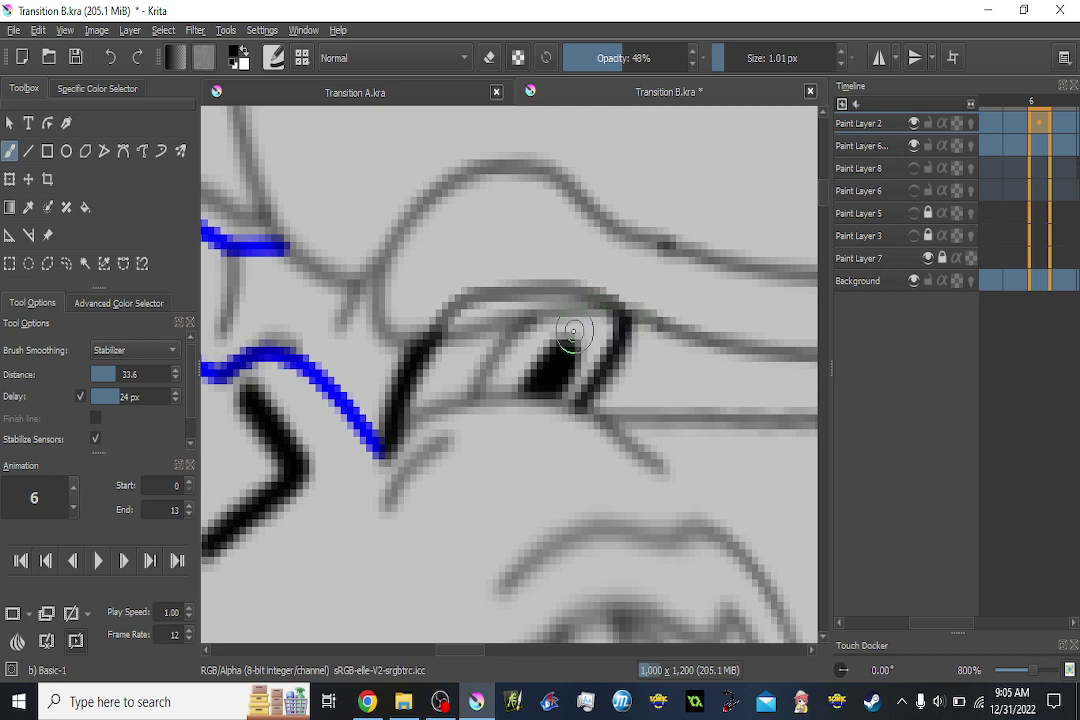
Paint a higher arch over the existing brow ridge outline on frame 6, joining it to the line behind the eye.
{"action": "scroll", "coordinate": [548, 313], "scroll_direction": "down", "scroll_amount": 1}
{"action": "scroll", "coordinate": [478, 310], "scroll_direction": "up", "scroll_amount": 1}
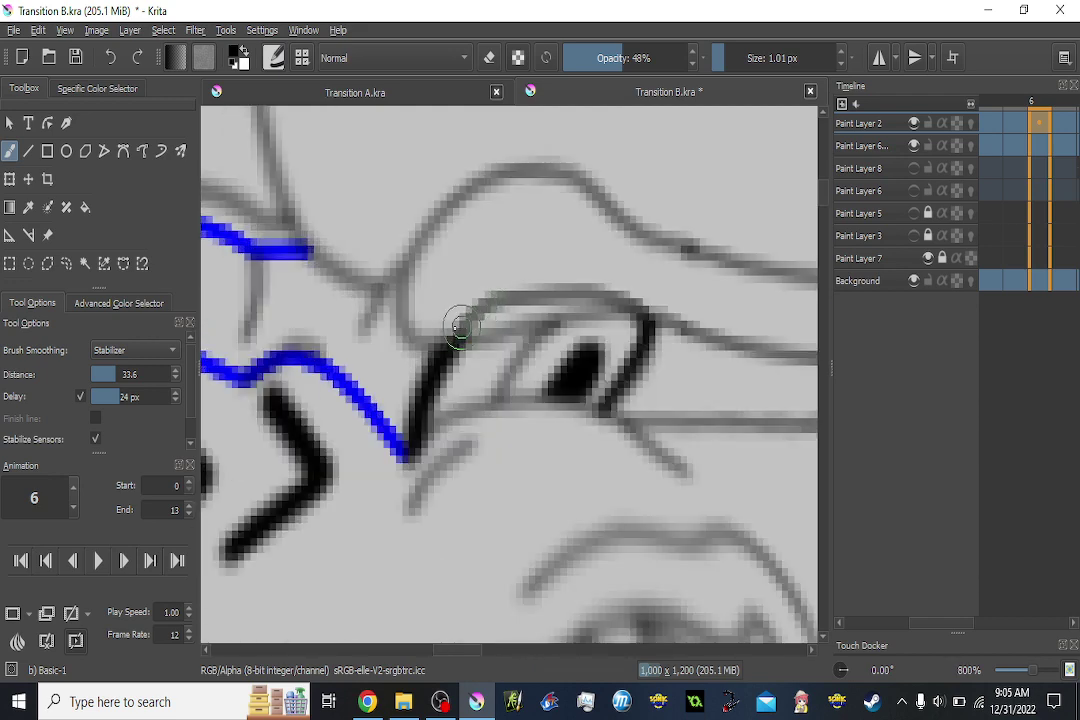
{"action": "mouse_move", "coordinate": [460, 327]}
{"action": "left_mouse_down"}
{"action": "mouse_move", "coordinate": [396, 316]}
{"action": "mouse_move", "coordinate": [396, 283]}
{"action": "left_mouse_up"}
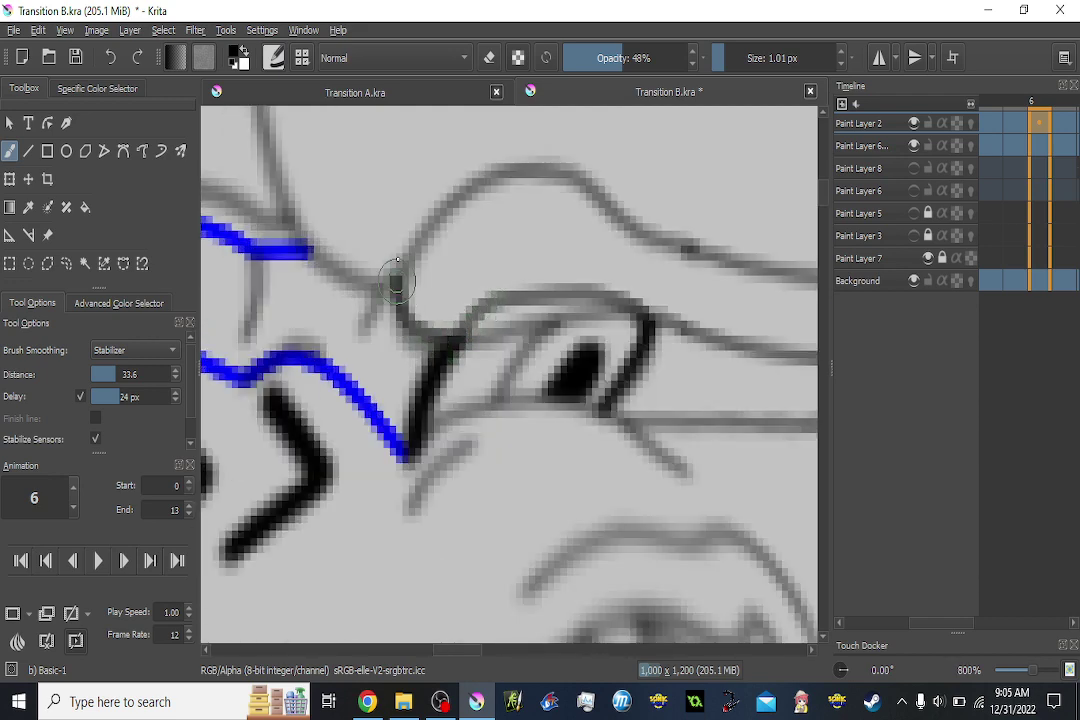
{"action": "key", "text": "ctrl+z"}
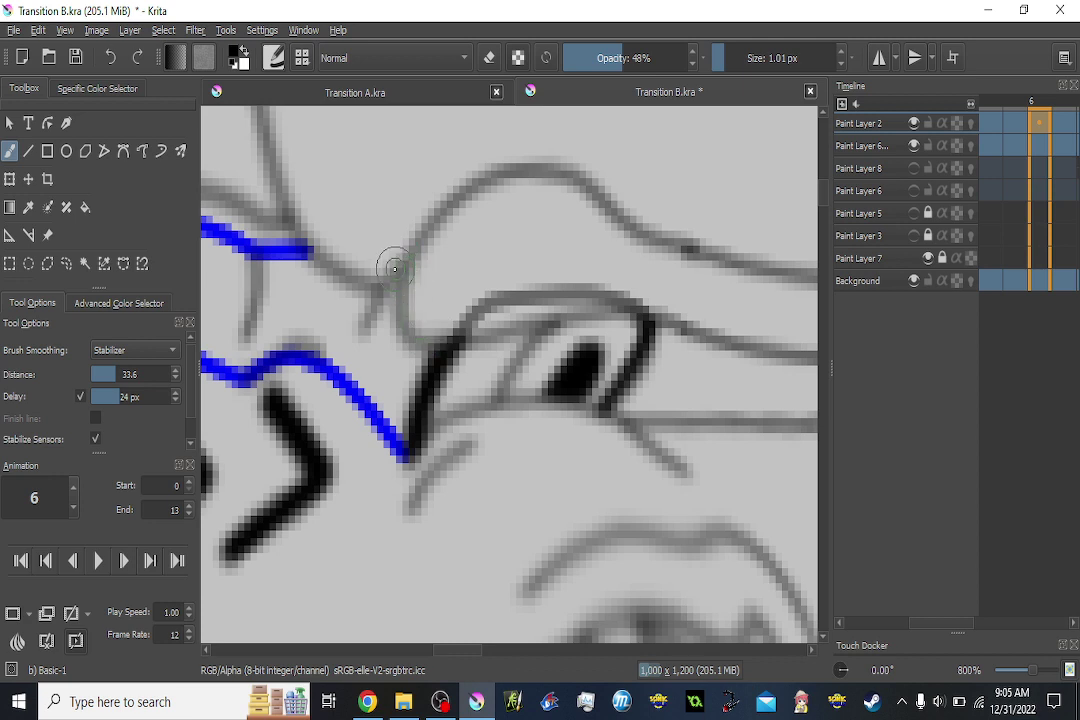
{"action": "mouse_move", "coordinate": [408, 233]}
{"action": "left_mouse_down"}
{"action": "mouse_move", "coordinate": [428, 210]}
{"action": "mouse_move", "coordinate": [394, 284]}
{"action": "mouse_move", "coordinate": [469, 169]}
{"action": "mouse_move", "coordinate": [506, 145]}
{"action": "mouse_move", "coordinate": [564, 144]}
{"action": "mouse_move", "coordinate": [632, 176]}
{"action": "mouse_move", "coordinate": [720, 272]}
{"action": "left_mouse_up"}
{"action": "scroll", "coordinate": [723, 277], "scroll_direction": "down", "scroll_amount": 3}
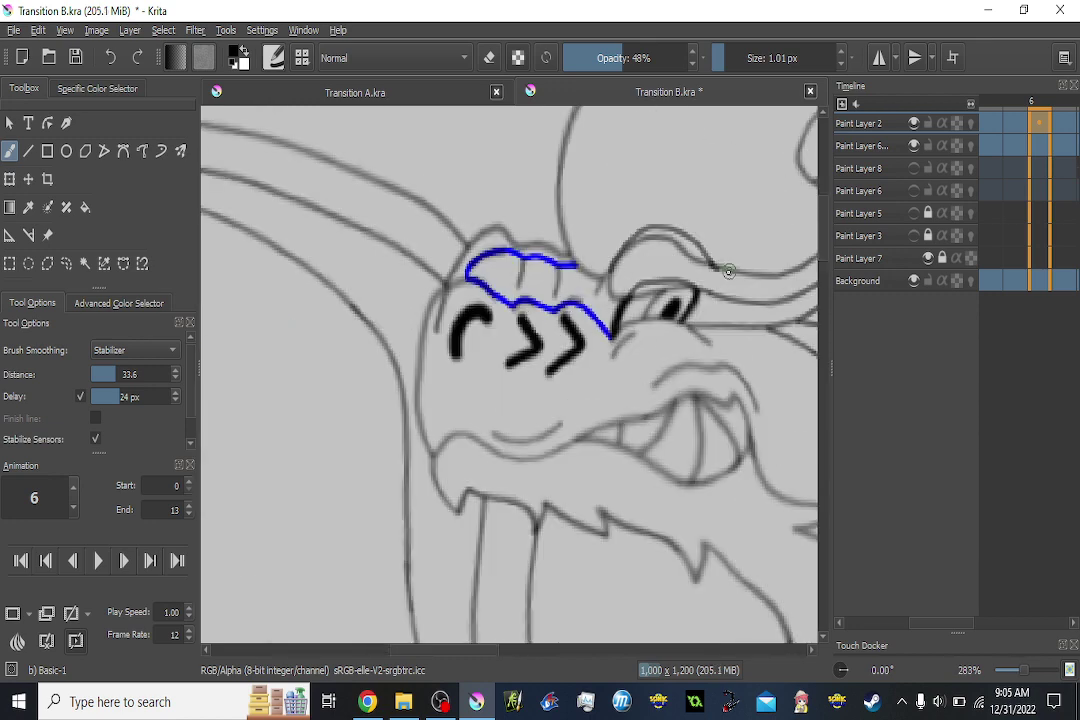
Turn on Paint Layer 2's onion skins and paint raised upper eyelid and brow arches on frame 7.
{"action": "scroll", "coordinate": [729, 271], "scroll_direction": "up", "scroll_amount": 4}
{"action": "key", "text": "."}
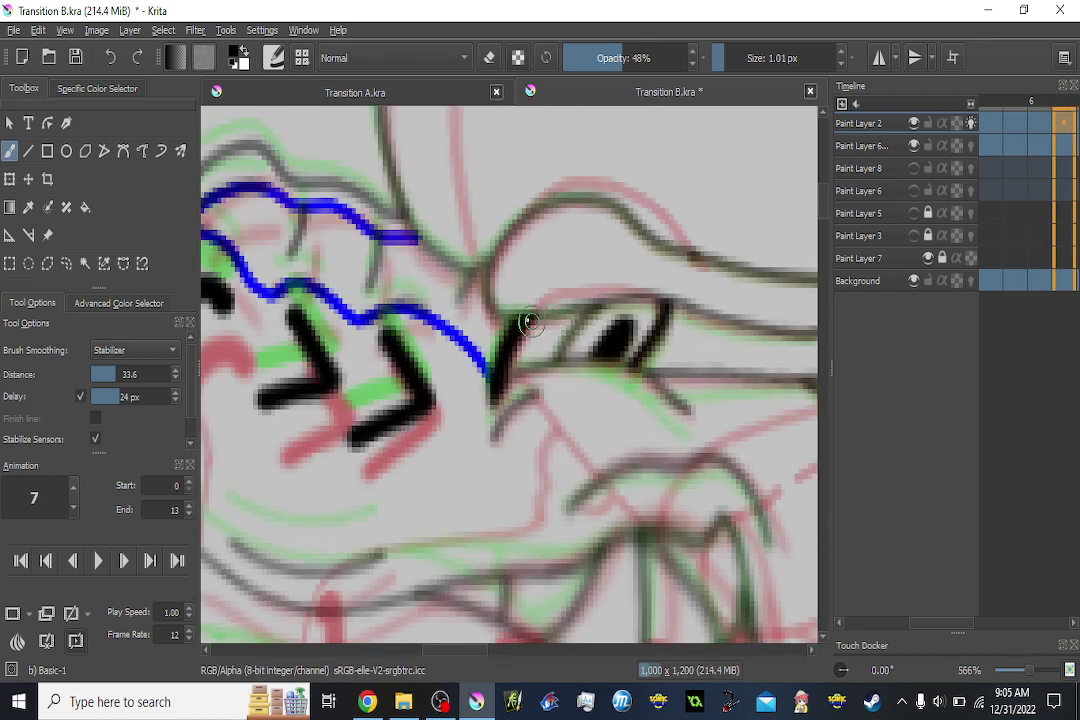
{"action": "mouse_move", "coordinate": [525, 318]}
{"action": "left_mouse_down"}
{"action": "mouse_move", "coordinate": [535, 292]}
{"action": "mouse_move", "coordinate": [562, 285]}
{"action": "mouse_move", "coordinate": [687, 306]}
{"action": "left_mouse_up"}
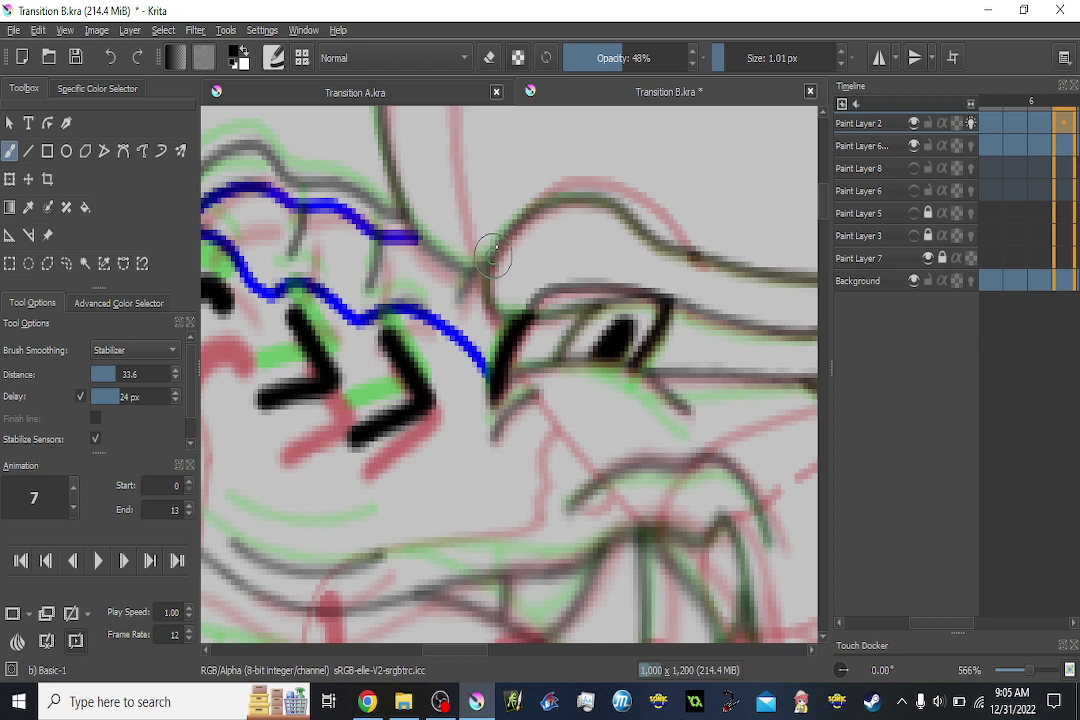
{"action": "left_click_drag", "start_coordinate": [494, 255], "coordinate": [520, 210]}
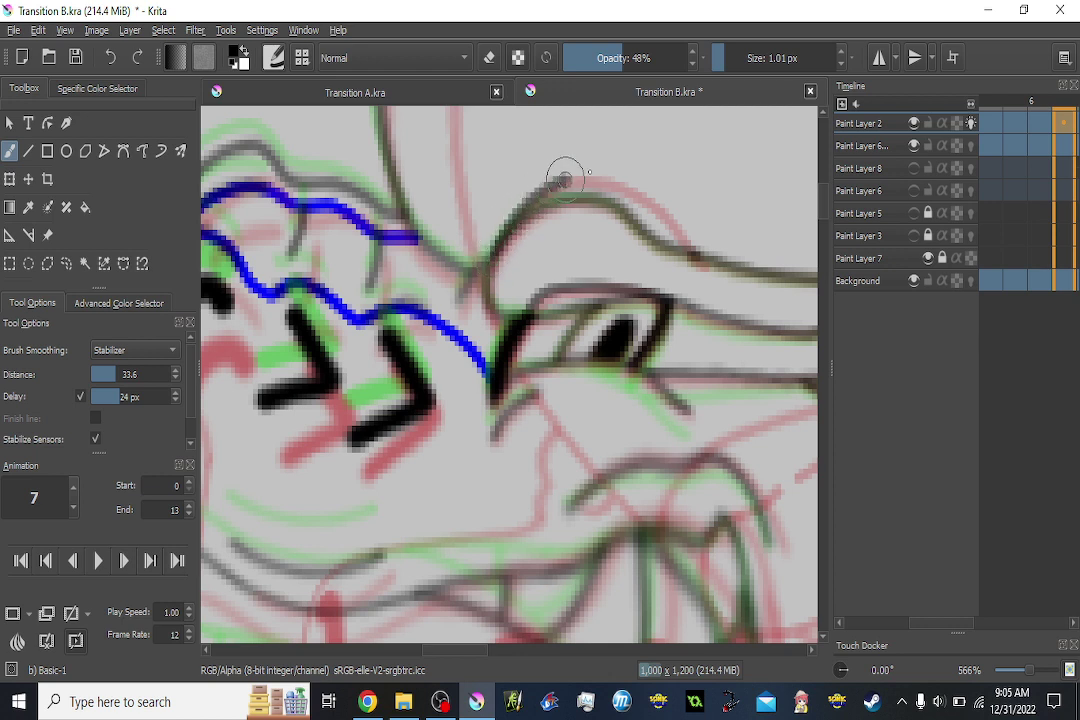
{"action": "mouse_move", "coordinate": [564, 178]}
{"action": "left_mouse_down"}
{"action": "mouse_move", "coordinate": [642, 192]}
{"action": "mouse_move", "coordinate": [723, 279]}
{"action": "left_mouse_up"}
Paint the upper eyelid and brow arches on frame 8 slightly lower than those on frame 7.
{"action": "key", "text": "period"}
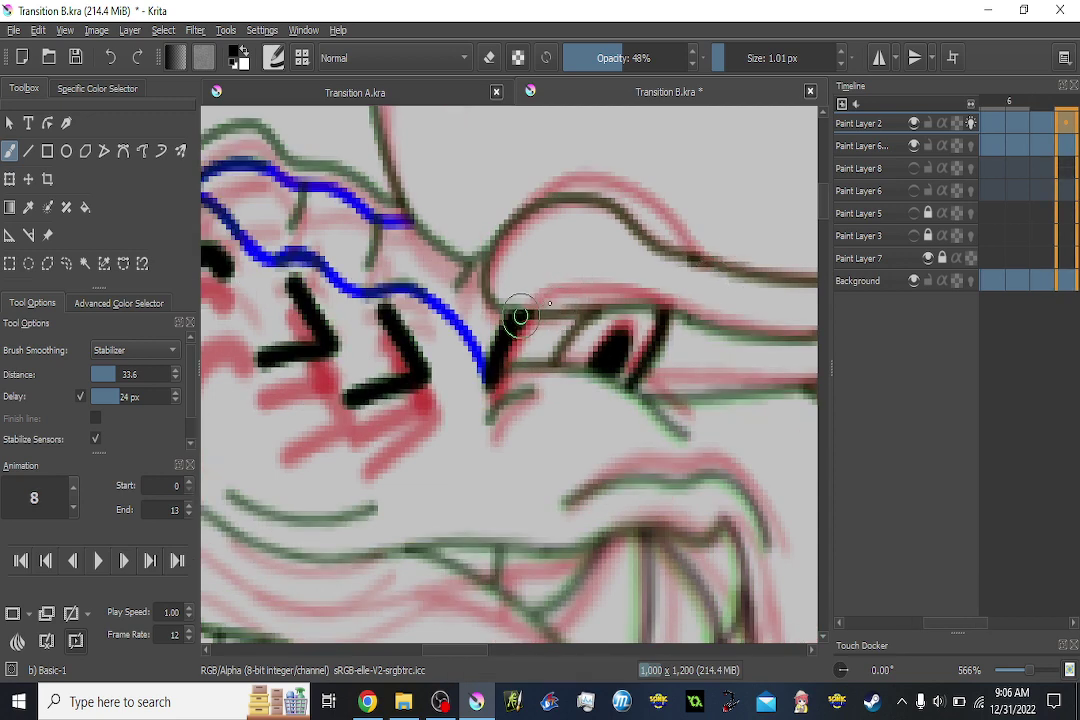
{"action": "mouse_move", "coordinate": [520, 316]}
{"action": "left_mouse_down"}
{"action": "mouse_move", "coordinate": [571, 292]}
{"action": "mouse_move", "coordinate": [631, 289]}
{"action": "mouse_move", "coordinate": [661, 306]}
{"action": "left_mouse_up"}
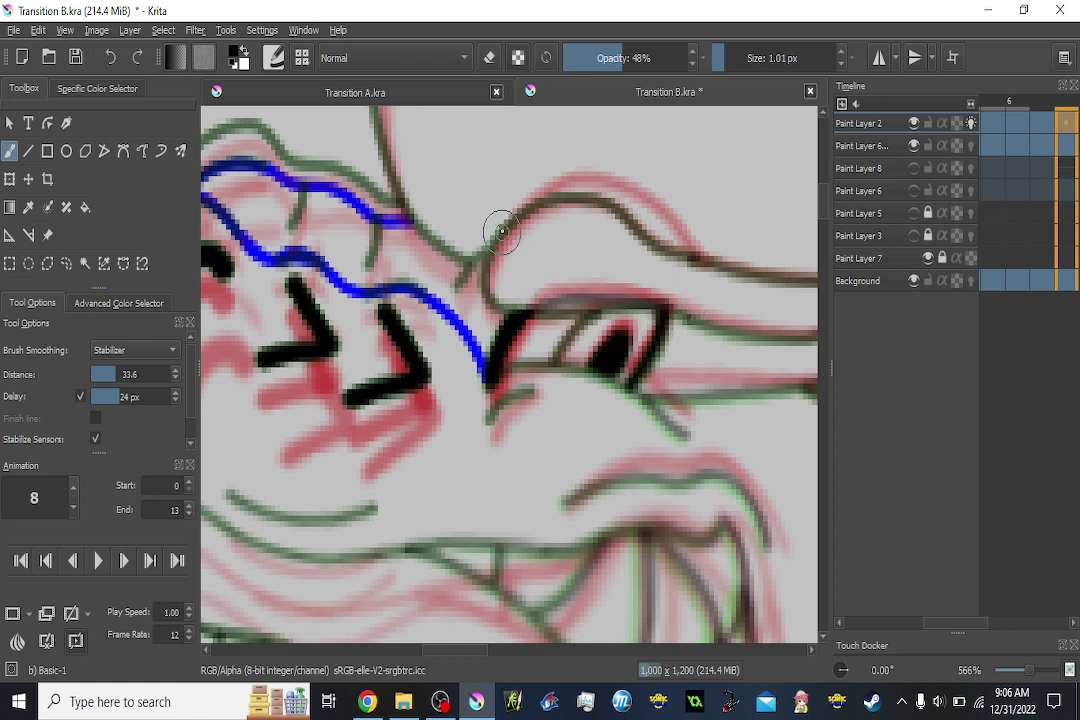
{"action": "mouse_move", "coordinate": [508, 222]}
{"action": "left_mouse_down"}
{"action": "mouse_move", "coordinate": [535, 198]}
{"action": "mouse_move", "coordinate": [583, 183]}
{"action": "mouse_move", "coordinate": [615, 193]}
{"action": "mouse_move", "coordinate": [674, 241]}
{"action": "left_mouse_up"}
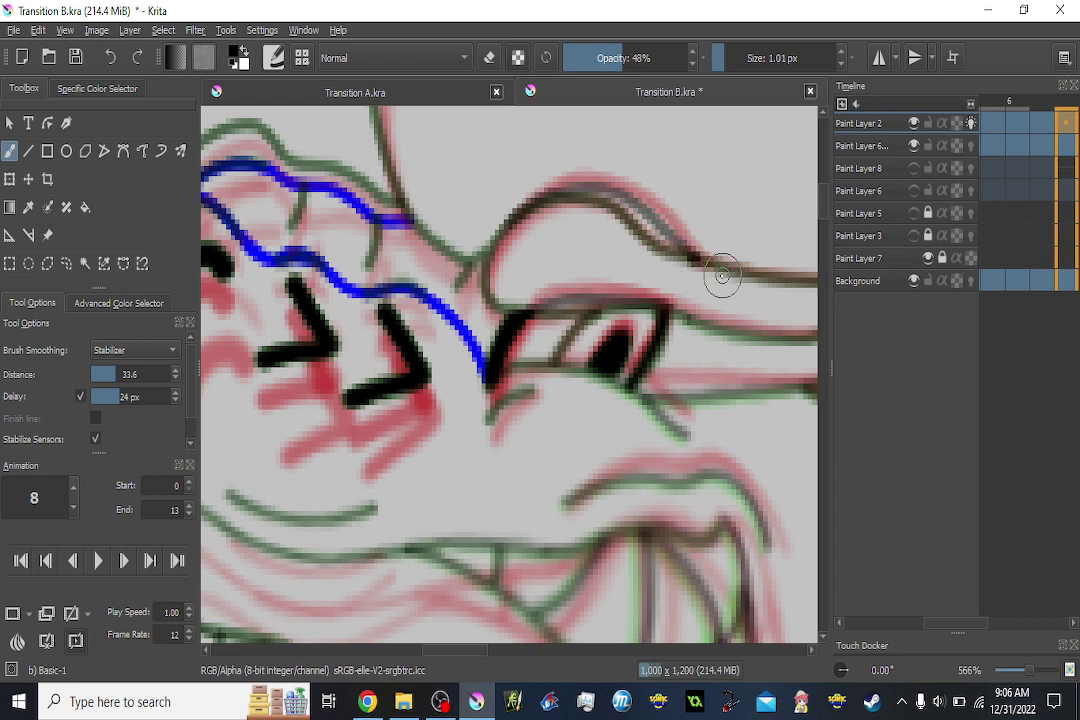
{"action": "key", "text": "Right"}
{"action": "key", "text": "Left"}
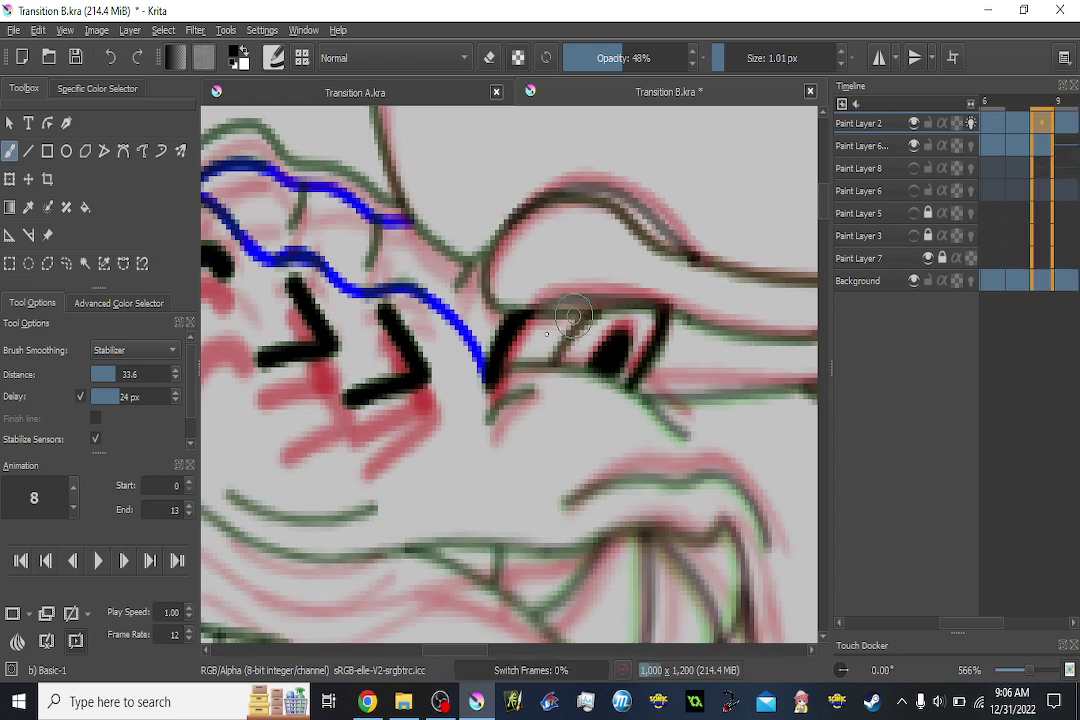
Paint a slightly raised upper eyelid and brow line on frame 9, just above the original lines.
{"action": "key", "text": "Right"}
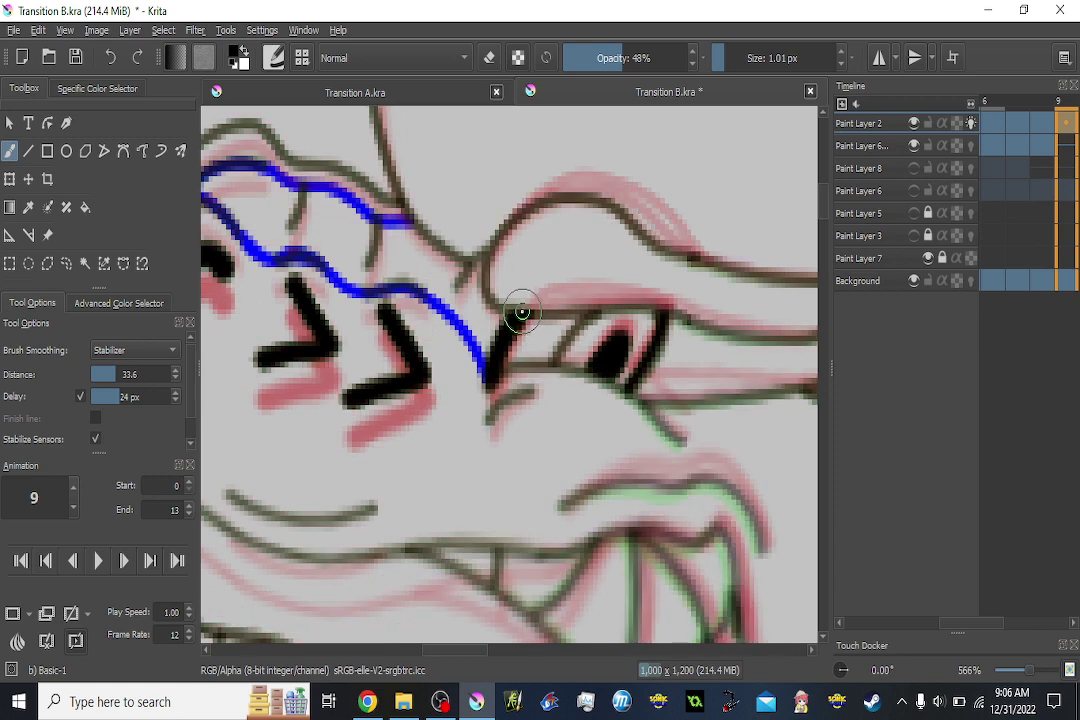
{"action": "left_click_drag", "start_coordinate": [522, 312], "coordinate": [572, 302]}
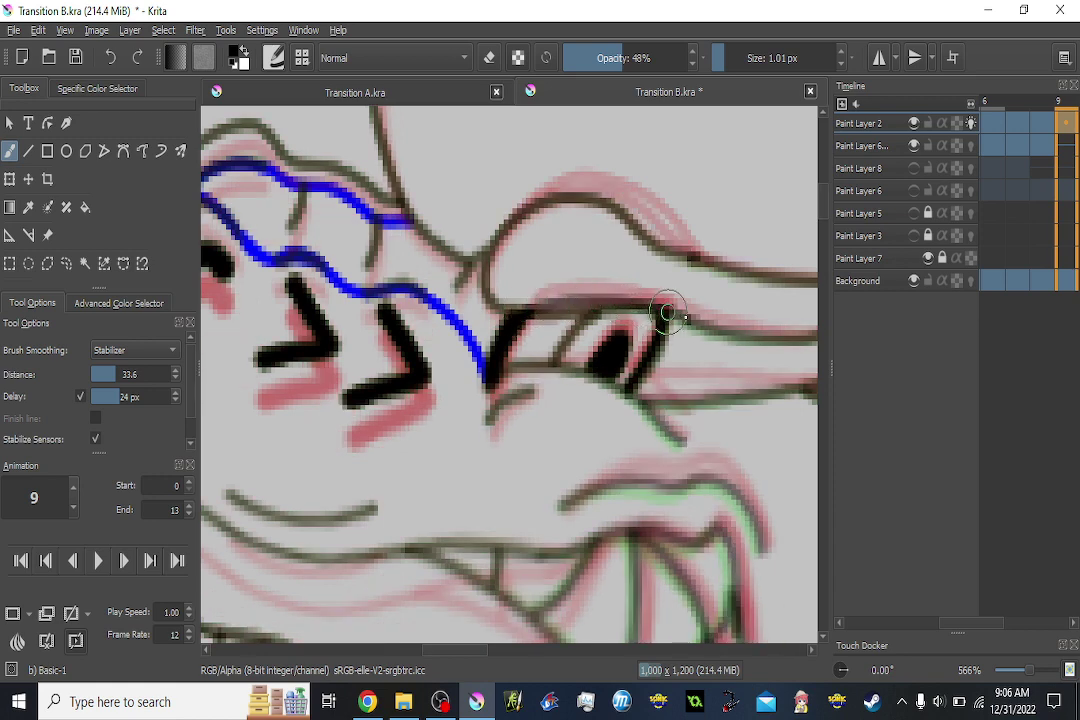
{"action": "key", "text": "Left"}
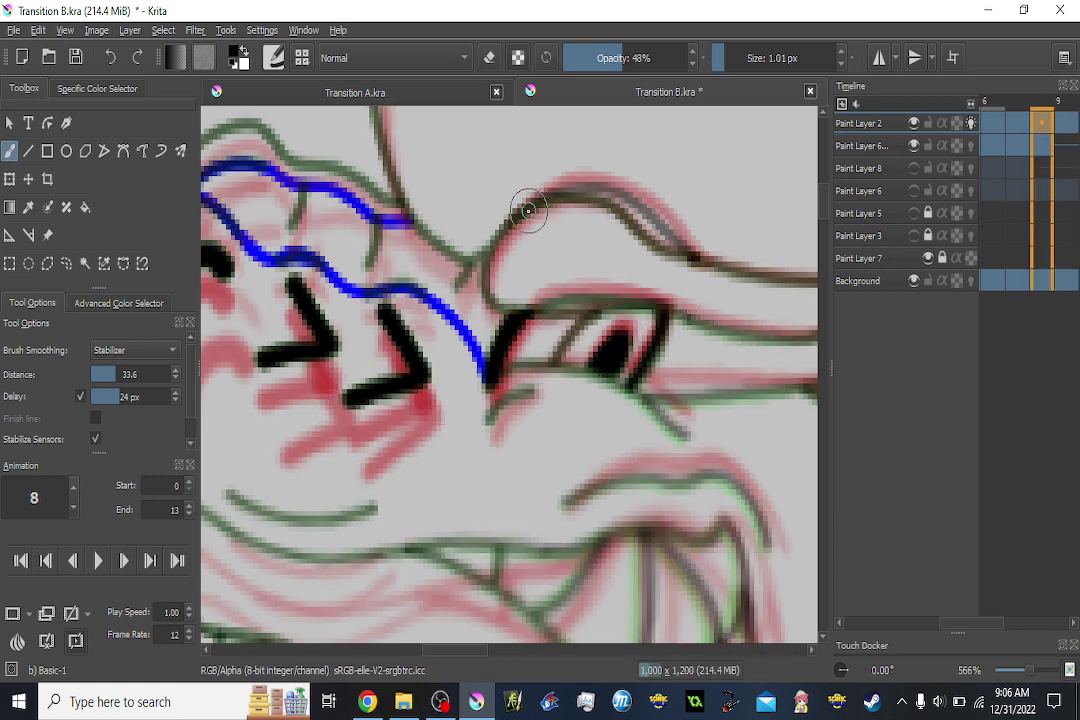
{"action": "key", "text": "Right"}
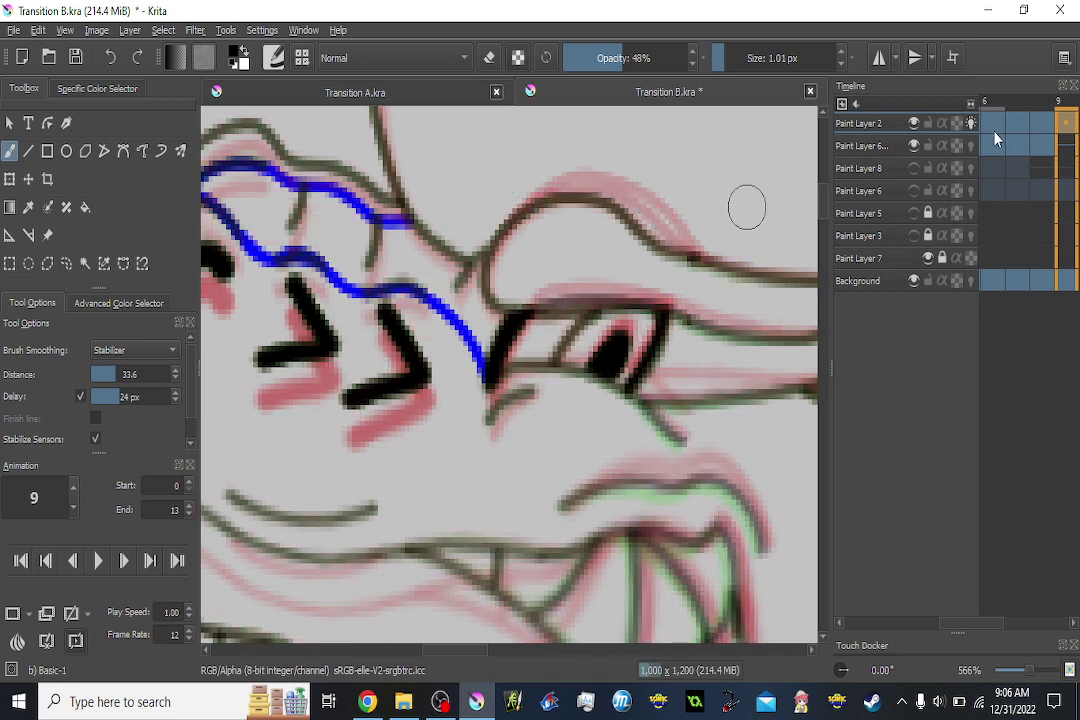
{"action": "left_click", "coordinate": [914, 125]}
{"action": "left_click", "coordinate": [914, 125]}
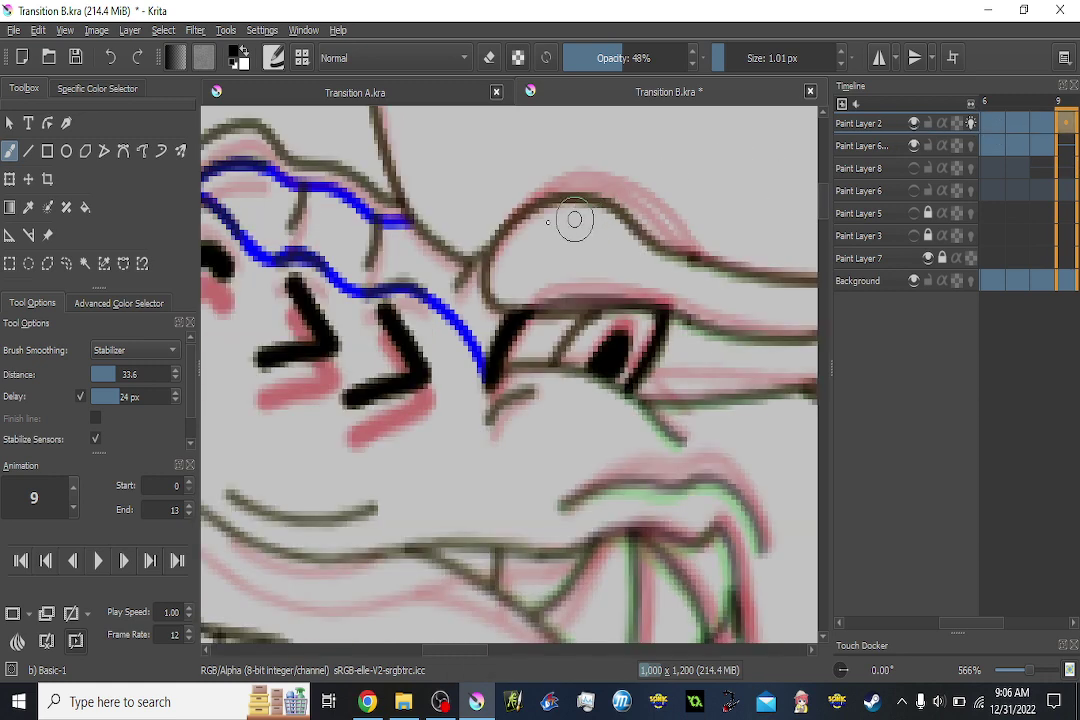
{"action": "mouse_move", "coordinate": [530, 205]}
{"action": "left_mouse_down"}
{"action": "mouse_move", "coordinate": [550, 188]}
{"action": "mouse_move", "coordinate": [612, 199]}
{"action": "left_mouse_up"}
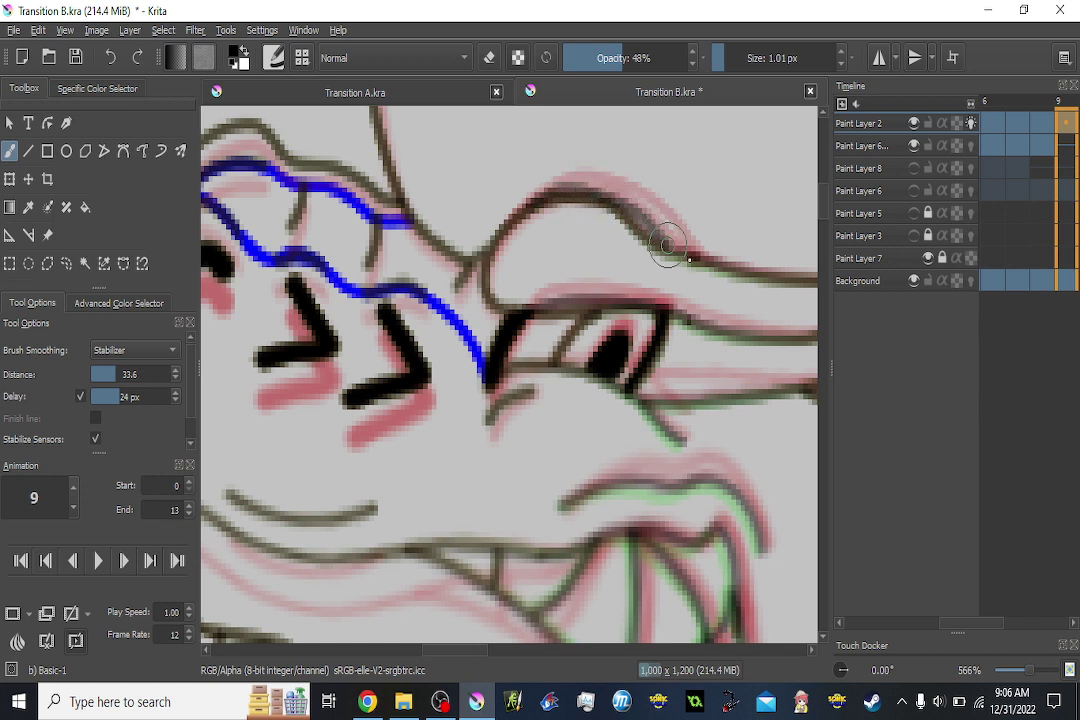
{"action": "key", "text": "ctrl+z"}
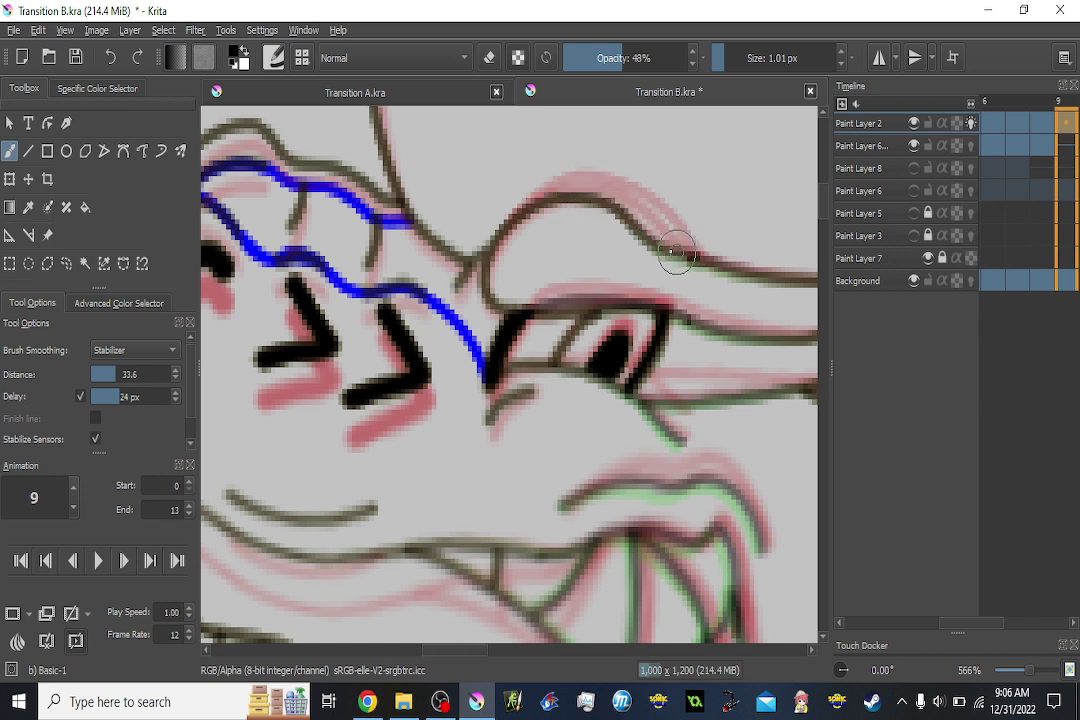
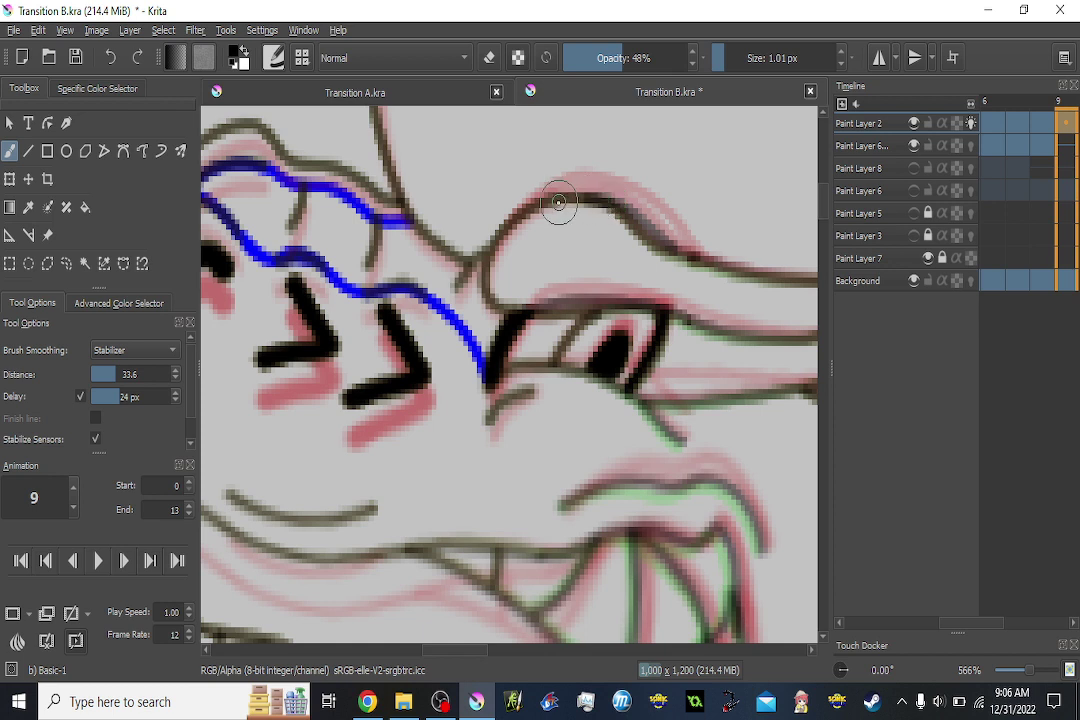
Turn off the onion skins and erase frame 9's old eyelid and brow edges with 1.01 px and 3.01 px erasers at 100% opacity.
{"action": "left_click", "coordinate": [686, 58]}
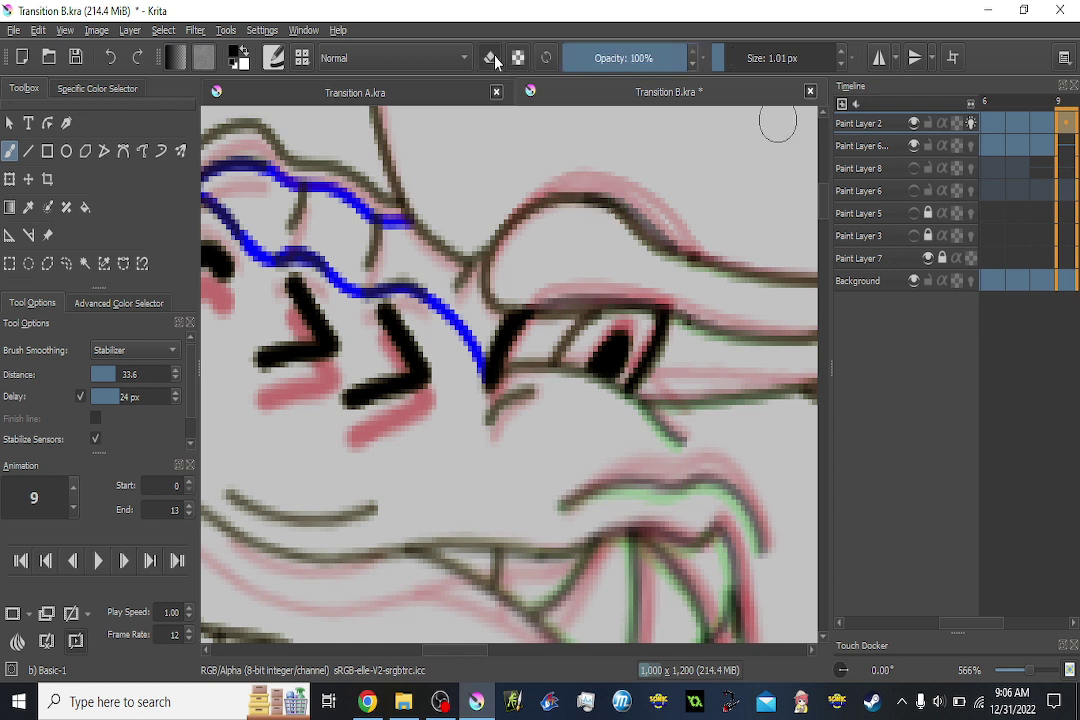
{"action": "scroll", "coordinate": [615, 220], "scroll_direction": "up", "scroll_amount": 1}
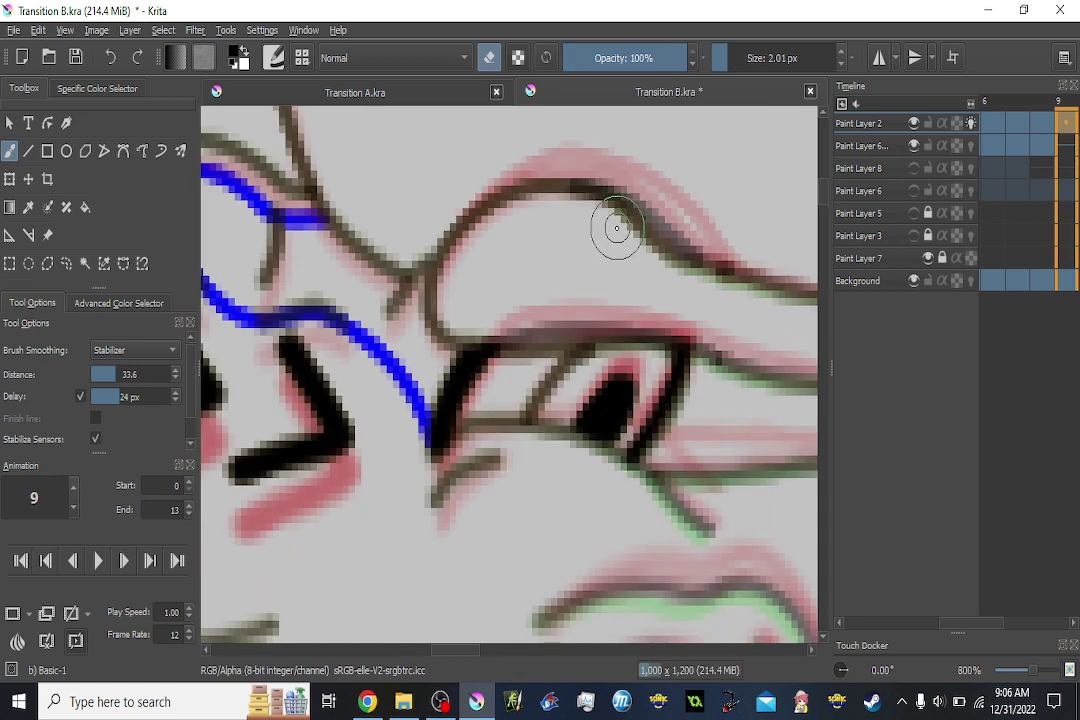
{"action": "left_click", "coordinate": [972, 122]}
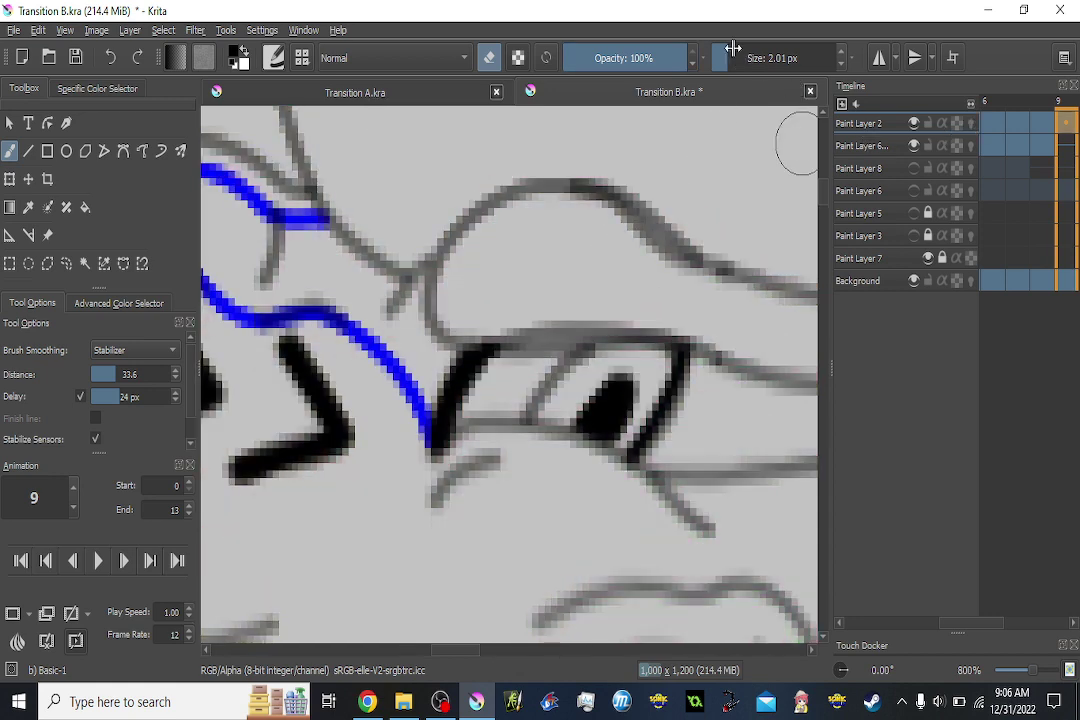
{"action": "key", "text": "bracketleft"}
{"action": "scroll", "coordinate": [552, 318], "scroll_direction": "up", "scroll_amount": 1}
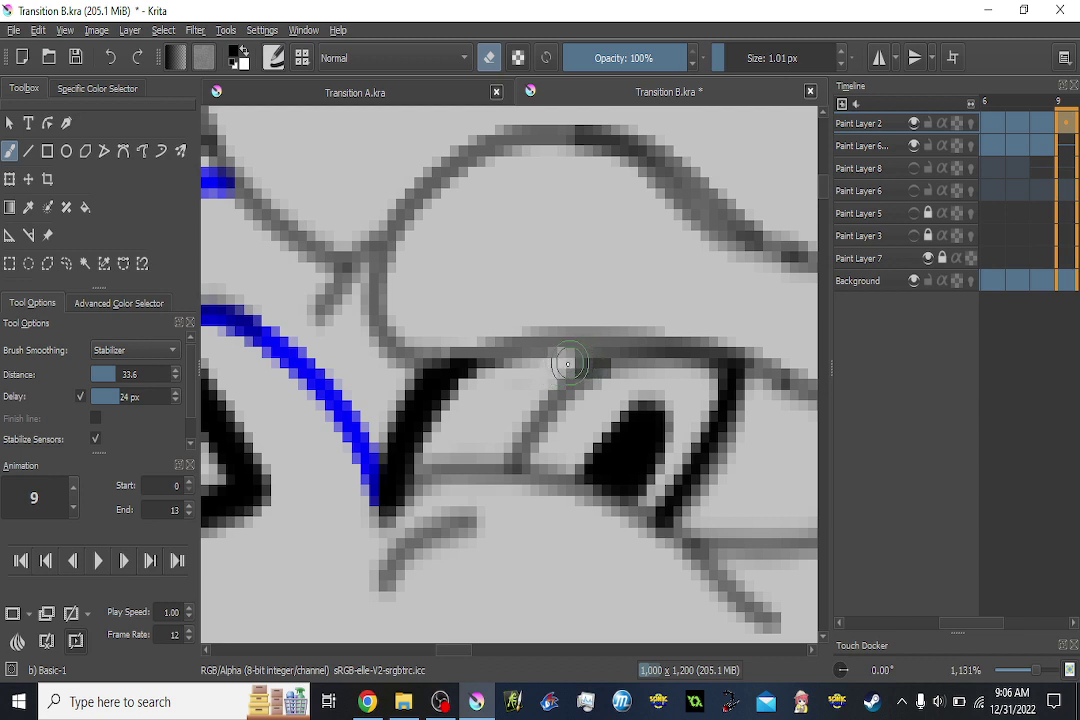
{"action": "left_click_drag", "start_coordinate": [504, 376], "coordinate": [489, 386]}
{"action": "left_click_drag", "start_coordinate": [640, 196], "coordinate": [602, 224]}
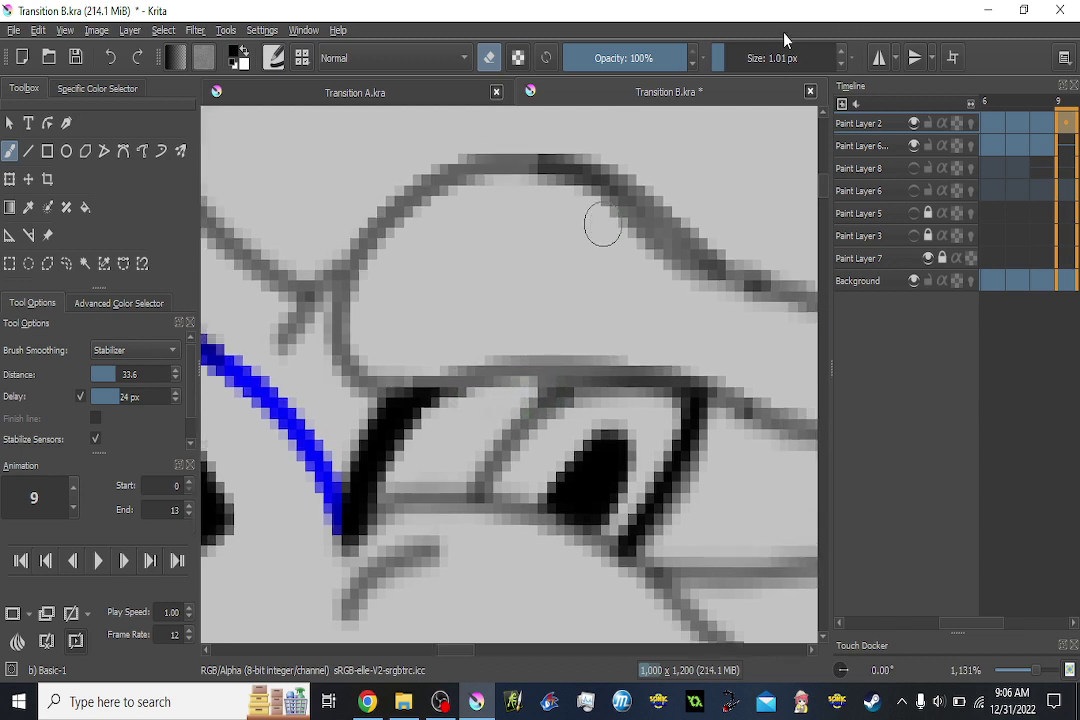
{"action": "scroll", "coordinate": [784, 40], "scroll_direction": "up", "scroll_amount": 2}
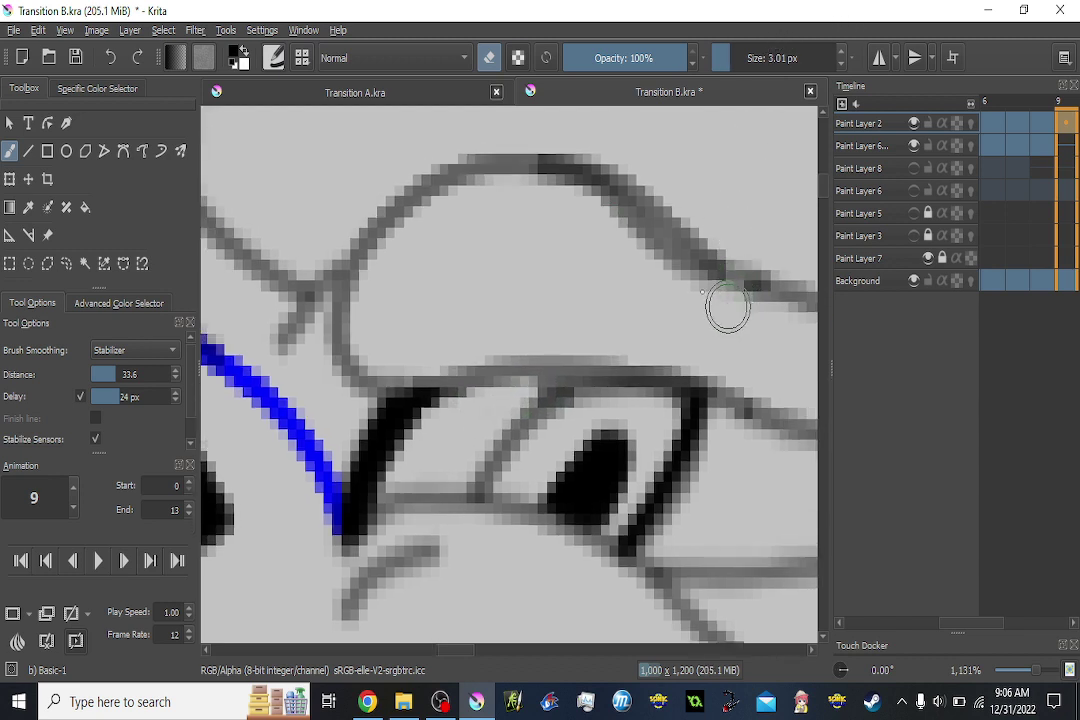
{"action": "mouse_move", "coordinate": [727, 308]}
{"action": "left_mouse_down"}
{"action": "mouse_move", "coordinate": [622, 224]}
{"action": "mouse_move", "coordinate": [554, 200]}
{"action": "left_mouse_up"}
{"action": "key", "text": "Left"}
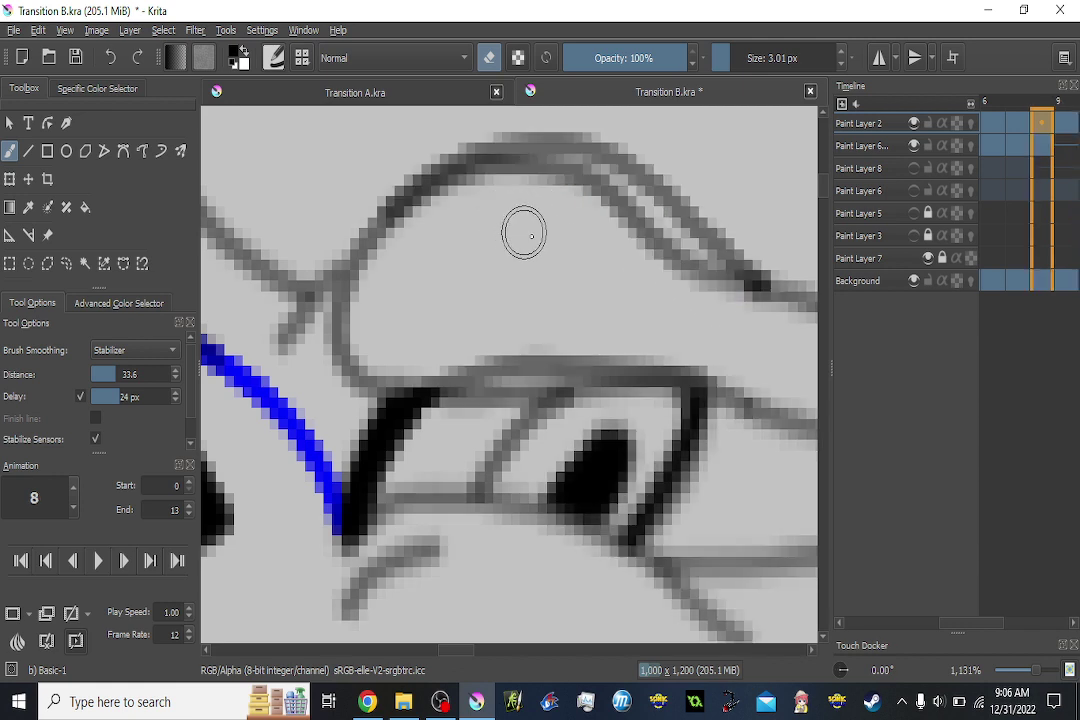
Erase frame 8's old brow arch and upper eyelid edge with 3.01, 2.01 and 1.01 px erasers at 100% opacity.
{"action": "mouse_move", "coordinate": [765, 315]}
{"action": "left_mouse_down"}
{"action": "mouse_move", "coordinate": [680, 255]}
{"action": "mouse_move", "coordinate": [611, 178]}
{"action": "mouse_move", "coordinate": [500, 150]}
{"action": "left_mouse_up"}
{"action": "left_click", "coordinate": [750, 302], "text": "ctrl"}
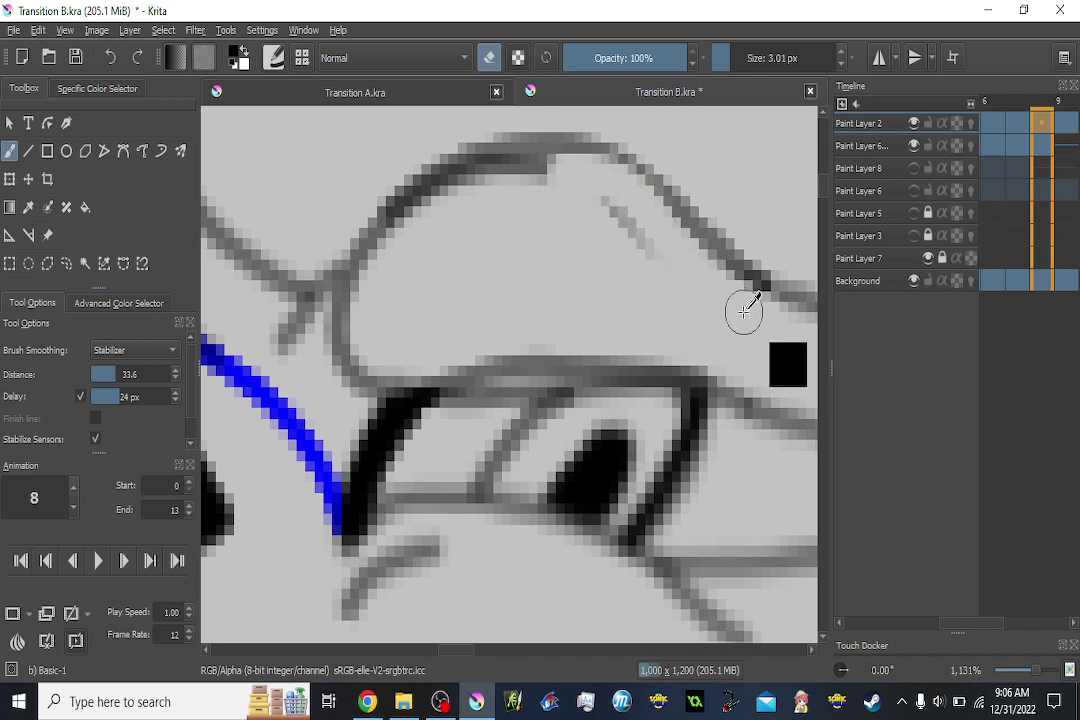
{"action": "key", "text": "ctrl+z"}
{"action": "mouse_move", "coordinate": [718, 298]}
{"action": "left_mouse_down"}
{"action": "mouse_move", "coordinate": [639, 211]}
{"action": "mouse_move", "coordinate": [584, 180]}
{"action": "mouse_move", "coordinate": [536, 177]}
{"action": "mouse_move", "coordinate": [452, 218]}
{"action": "mouse_move", "coordinate": [474, 249]}
{"action": "mouse_move", "coordinate": [638, 211]}
{"action": "mouse_move", "coordinate": [693, 279]}
{"action": "left_mouse_up"}
{"action": "left_click_drag", "start_coordinate": [610, 235], "coordinate": [525, 188]}
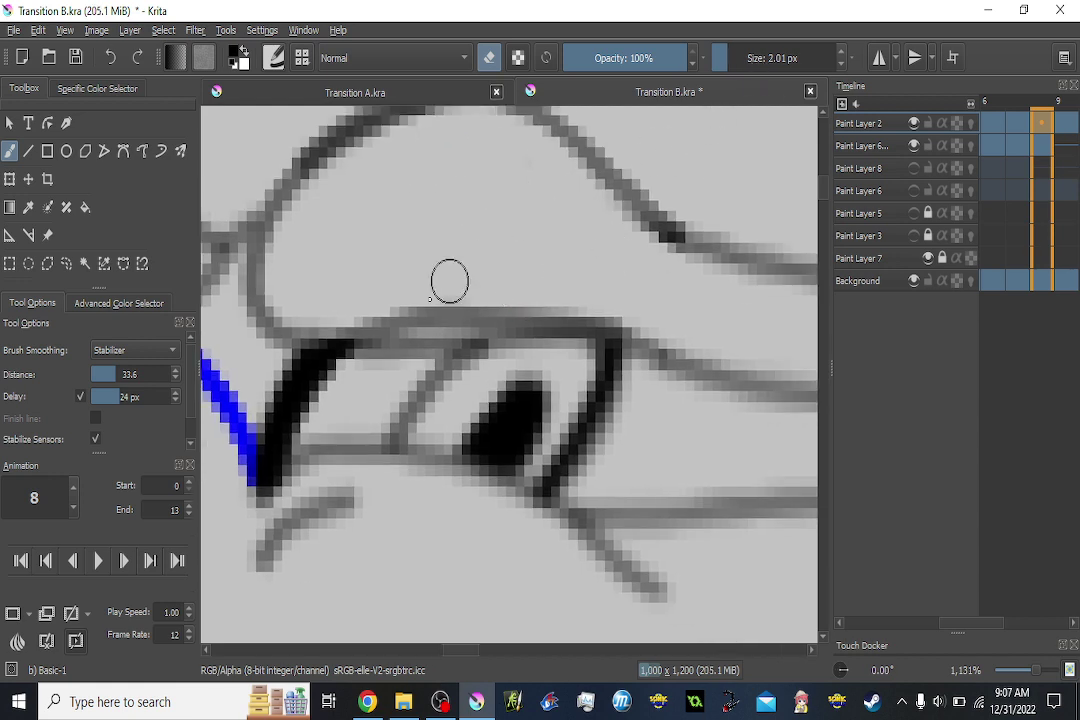
{"action": "left_click_drag", "start_coordinate": [362, 372], "coordinate": [424, 346]}
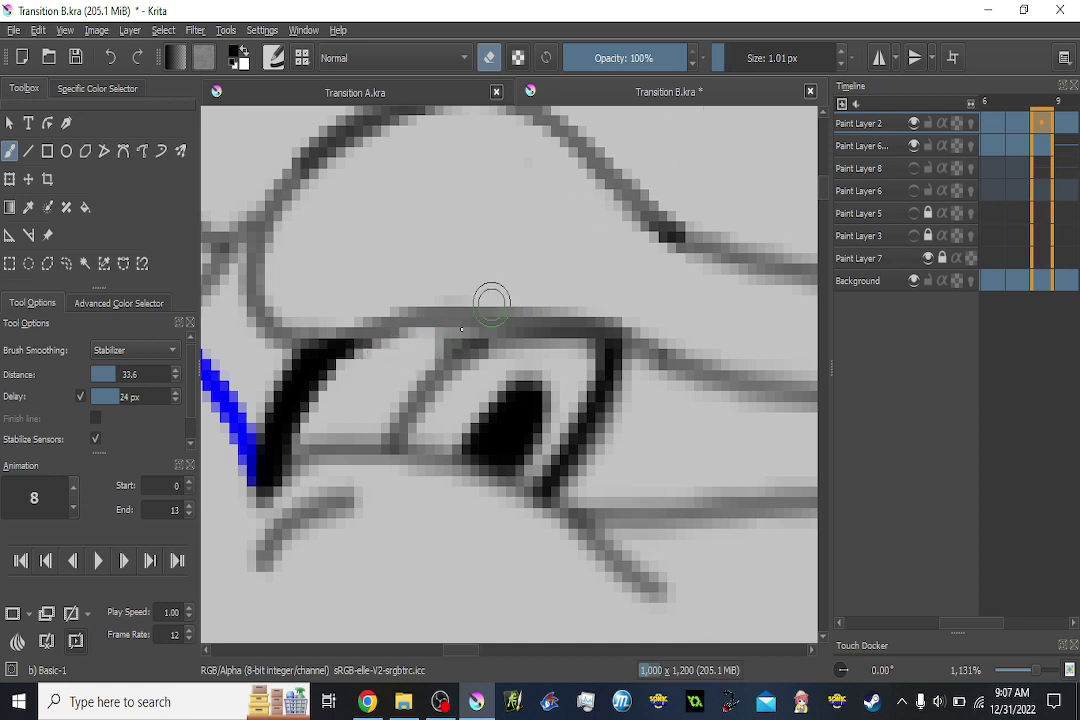
Erase the old upper eyelid line beneath frame 7's raised eyelid with a 1.01 px eraser.
{"action": "key", "text": "Left"}
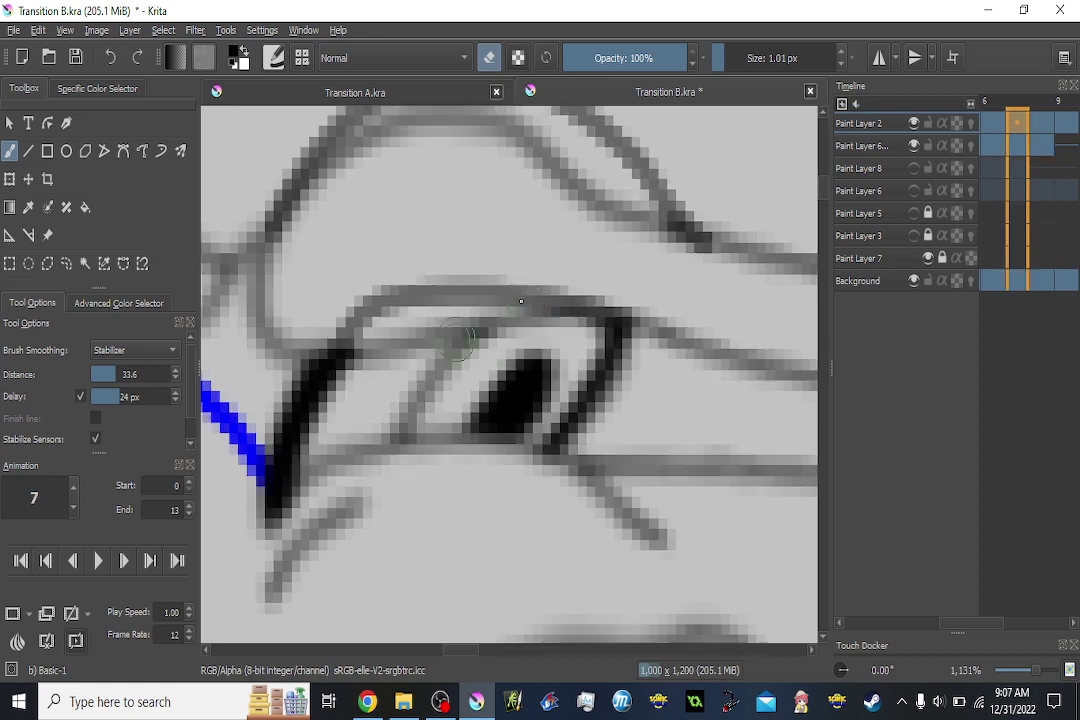
{"action": "left_click_drag", "start_coordinate": [607, 311], "coordinate": [662, 366]}
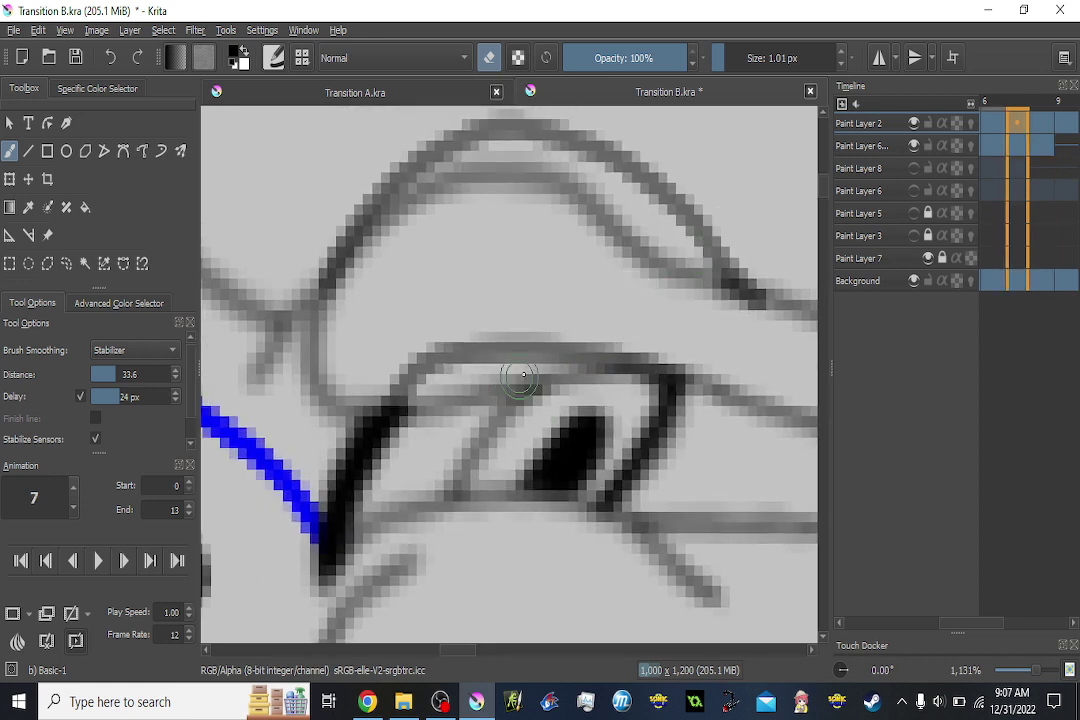
{"action": "mouse_move", "coordinate": [493, 383]}
{"action": "left_mouse_down"}
{"action": "mouse_move", "coordinate": [404, 434]}
{"action": "mouse_move", "coordinate": [425, 405]}
{"action": "mouse_move", "coordinate": [481, 382]}
{"action": "mouse_move", "coordinate": [435, 397]}
{"action": "mouse_move", "coordinate": [405, 427]}
{"action": "mouse_move", "coordinate": [444, 412]}
{"action": "left_mouse_up"}
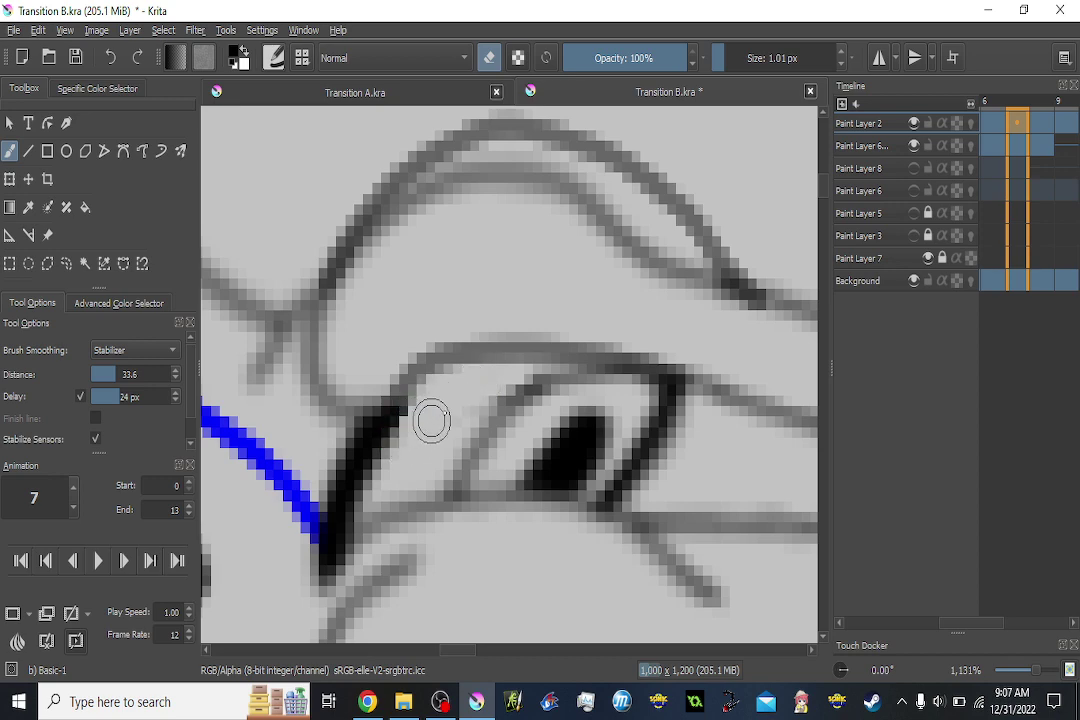
Step back and forth through frames 2 to 13 to examine how the eye and brow lines move.
{"action": "scroll", "coordinate": [620, 266], "scroll_direction": "down", "scroll_amount": 6}
{"action": "key", "text": "Left"}
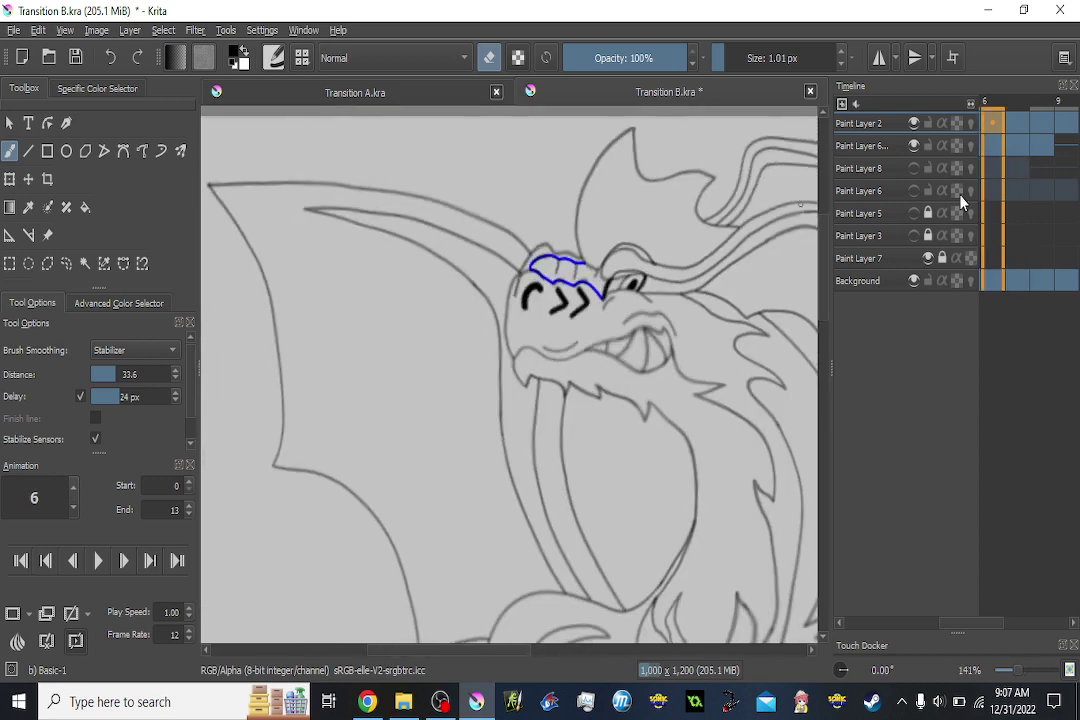
{"action": "key", "text": "Left"}
{"action": "key", "text": "Left"}
{"action": "key", "text": "Left"}
{"action": "key", "text": "Right"}
{"action": "key", "text": "Right"}
{"action": "key", "text": "Right"}
{"action": "key", "text": "Right"}
{"action": "key", "text": "Right"}
{"action": "key", "text": "Right"}
{"action": "key", "text": "Right"}
{"action": "key", "text": "Right"}
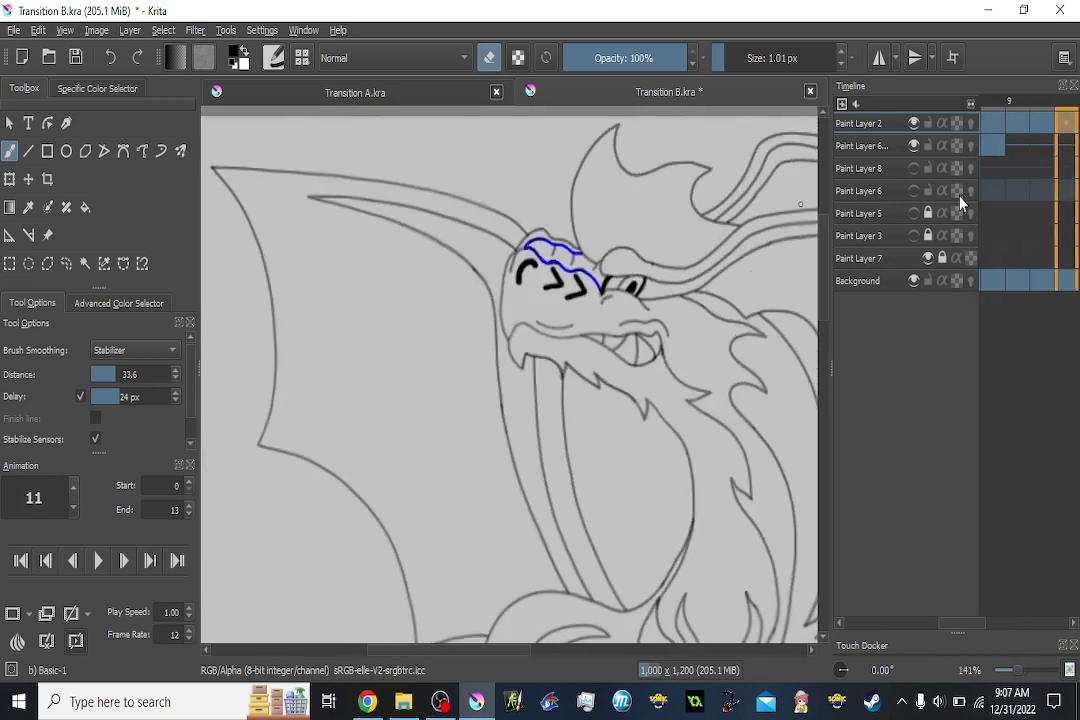
{"action": "key", "text": "Right"}
{"action": "key", "text": "Right"}
{"action": "key", "text": "Left"}
{"action": "key", "text": "Left"}
{"action": "key", "text": "Left"}
{"action": "key", "text": "Left"}
{"action": "key", "text": "Left"}
{"action": "key", "text": "Left"}
{"action": "key", "text": "Left"}
{"action": "key", "text": "Left"}
{"action": "key", "text": "Left"}
{"action": "key", "text": "Left"}
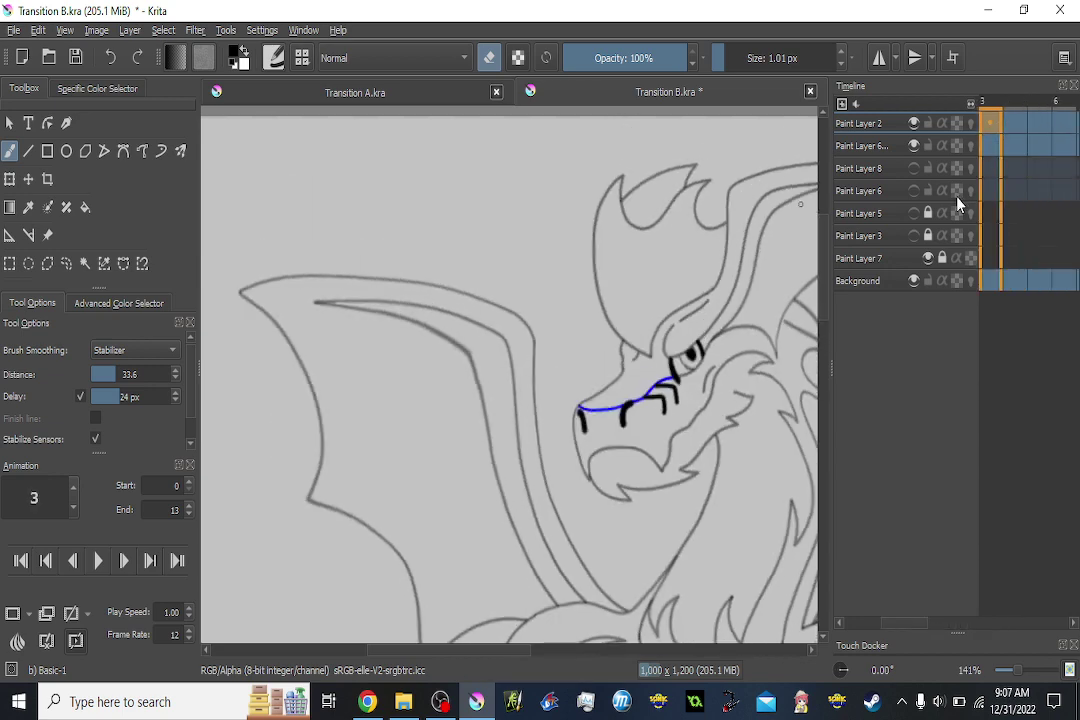
{"action": "key", "text": "Right"}
{"action": "key", "text": "Right"}
{"action": "key", "text": "Right"}
{"action": "key", "text": "Right"}
{"action": "key", "text": "Right"}
{"action": "key", "text": "Right"}
{"action": "key", "text": "Right"}
{"action": "key", "text": "Right"}
{"action": "key", "text": "Right"}
{"action": "key", "text": "Right"}
{"action": "key", "text": "Left"}
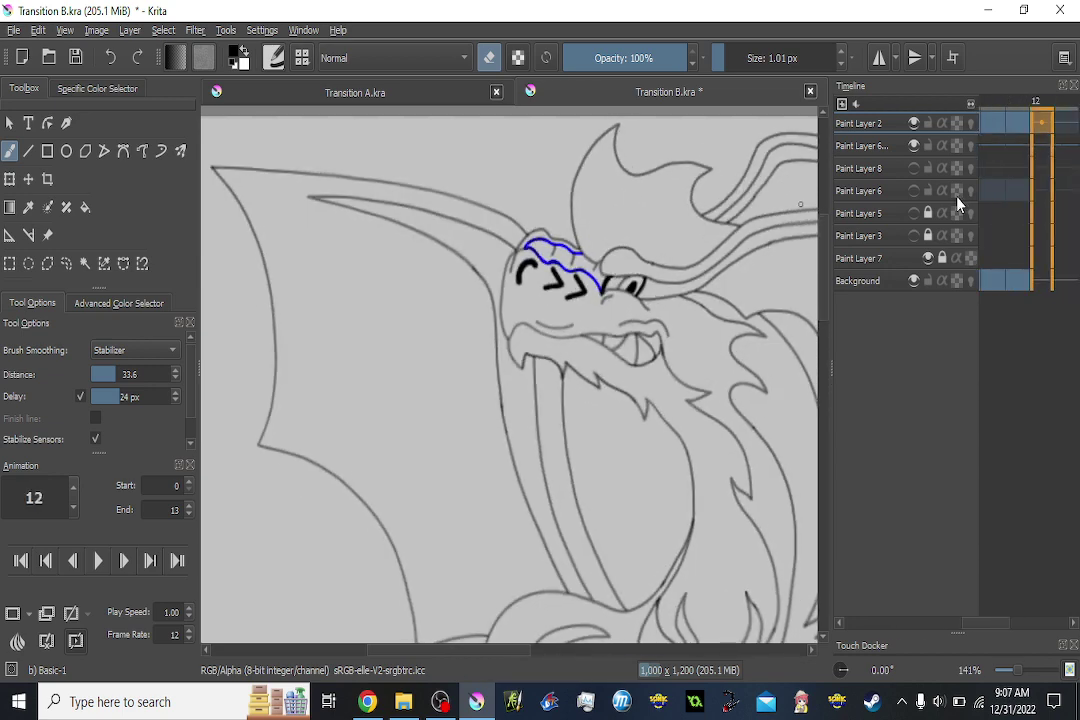
{"action": "key", "text": "Left"}
{"action": "key", "text": "Left"}
{"action": "key", "text": "Left"}
{"action": "key", "text": "Left"}
{"action": "key", "text": "Left"}
{"action": "key", "text": "Left"}
{"action": "key", "text": "Left"}
{"action": "key", "text": "Left"}
{"action": "key", "text": "Left"}
{"action": "key", "text": "Left"}
{"action": "key", "text": "Right"}
{"action": "key", "text": "Right"}
{"action": "key", "text": "Right"}
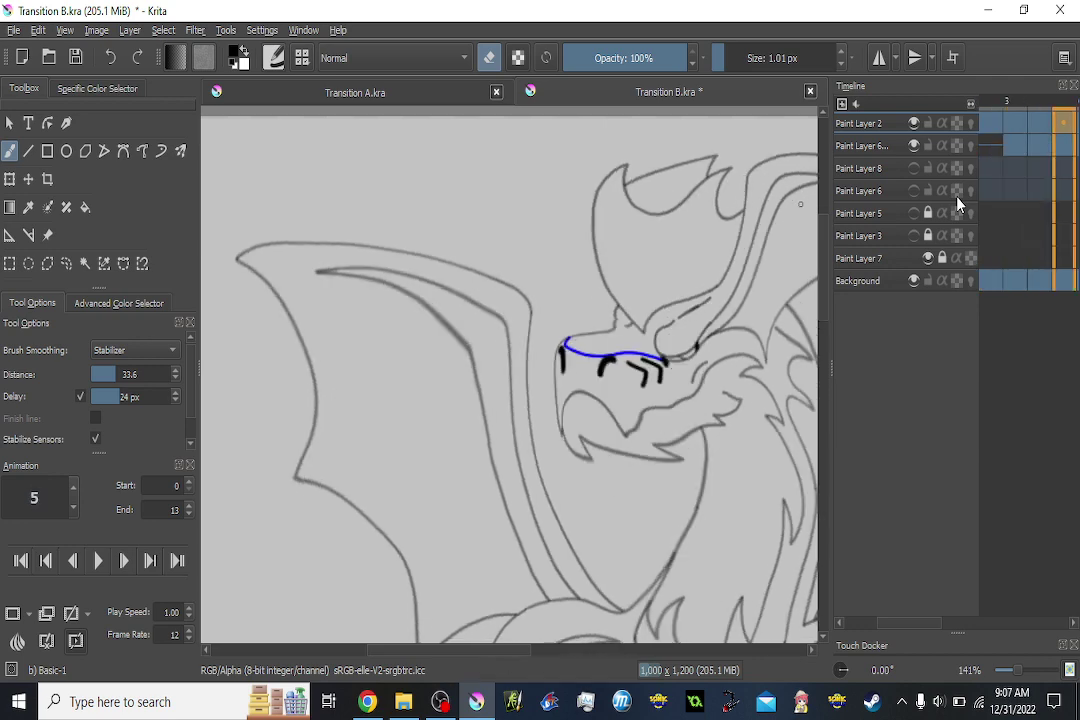
Erase frame 6's old eyelid line with a 1.01 px eraser and its old inner brow line with a 3.01 px eraser.
{"action": "key", "text": "Right"}
{"action": "scroll", "coordinate": [640, 265], "scroll_direction": "up", "scroll_amount": 6}
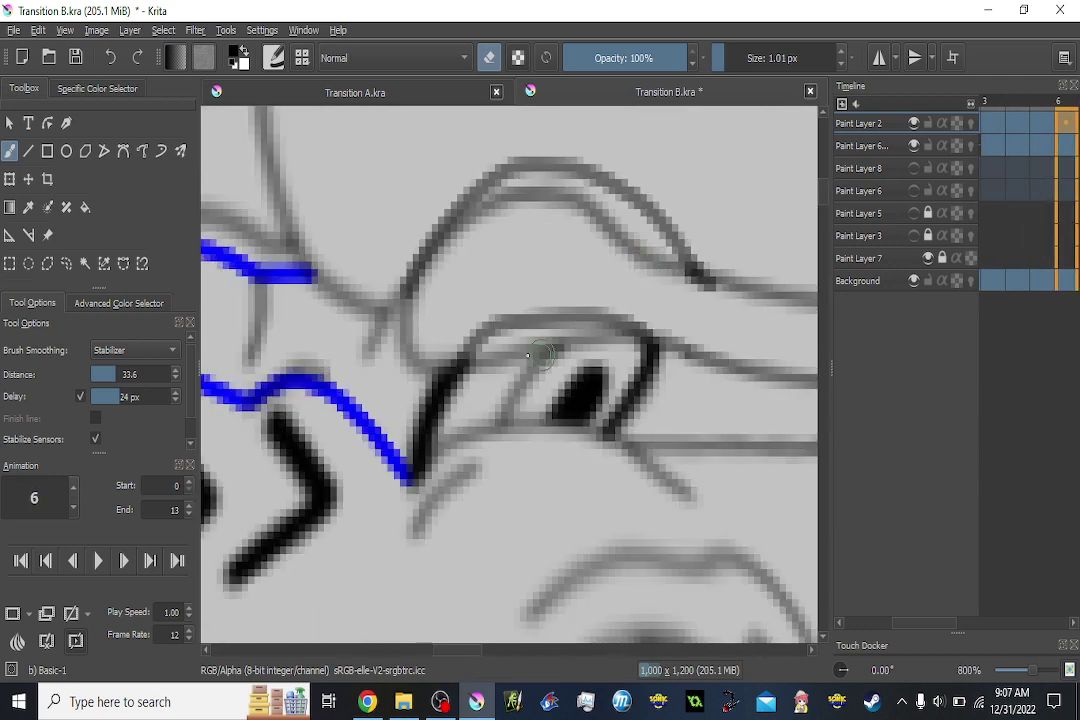
{"action": "mouse_move", "coordinate": [485, 355]}
{"action": "left_mouse_down"}
{"action": "mouse_move", "coordinate": [577, 323]}
{"action": "mouse_move", "coordinate": [475, 381]}
{"action": "mouse_move", "coordinate": [526, 338]}
{"action": "mouse_move", "coordinate": [485, 349]}
{"action": "mouse_move", "coordinate": [474, 417]}
{"action": "left_mouse_up"}
{"action": "mouse_move", "coordinate": [362, 357]}
{"action": "left_mouse_down"}
{"action": "mouse_move", "coordinate": [445, 241]}
{"action": "mouse_move", "coordinate": [528, 207]}
{"action": "left_mouse_up"}
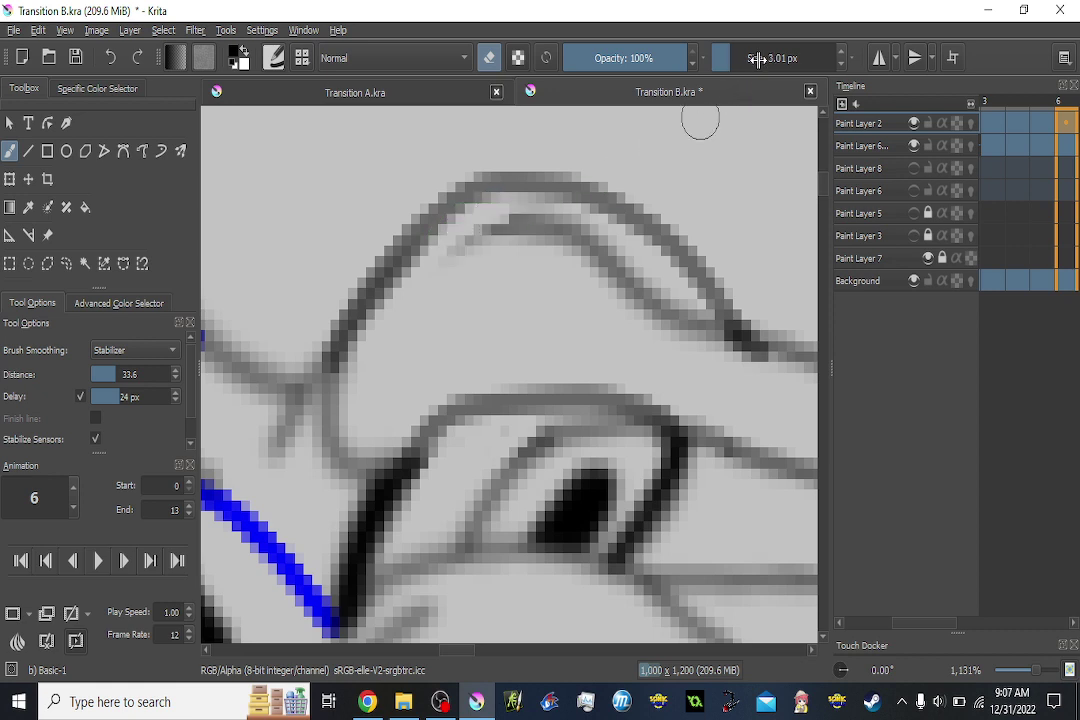
{"action": "mouse_move", "coordinate": [381, 342]}
{"action": "left_mouse_down"}
{"action": "mouse_move", "coordinate": [430, 271]}
{"action": "mouse_move", "coordinate": [521, 214]}
{"action": "mouse_move", "coordinate": [591, 234]}
{"action": "mouse_move", "coordinate": [682, 325]}
{"action": "left_mouse_up"}
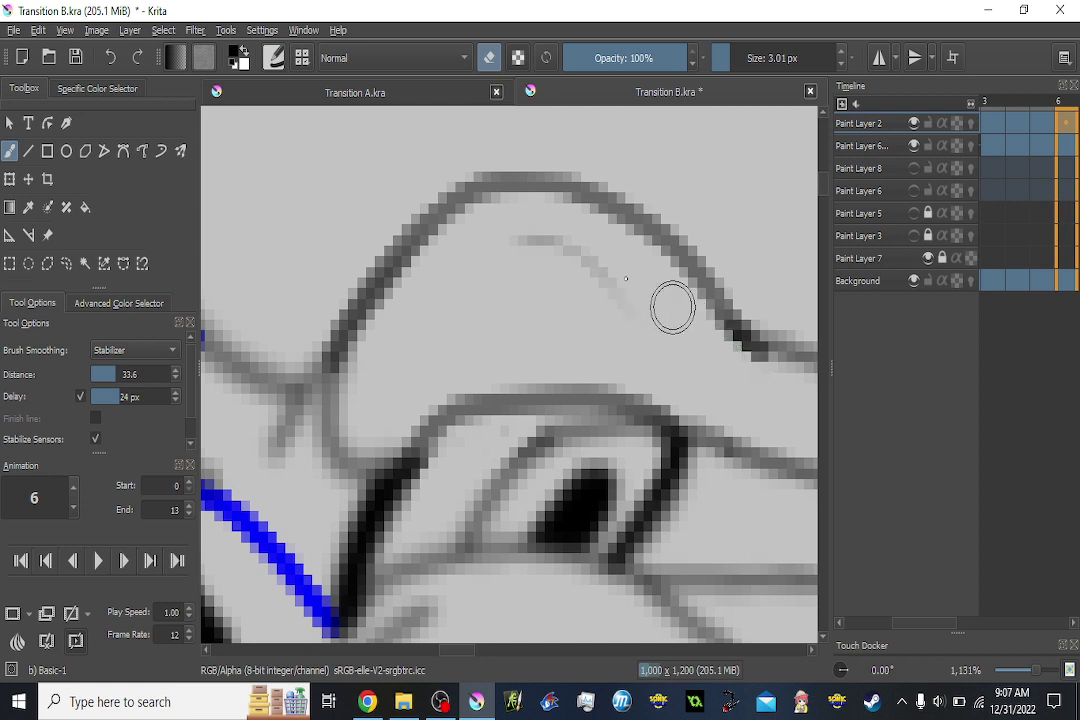
{"action": "left_click_drag", "start_coordinate": [626, 278], "coordinate": [523, 229]}
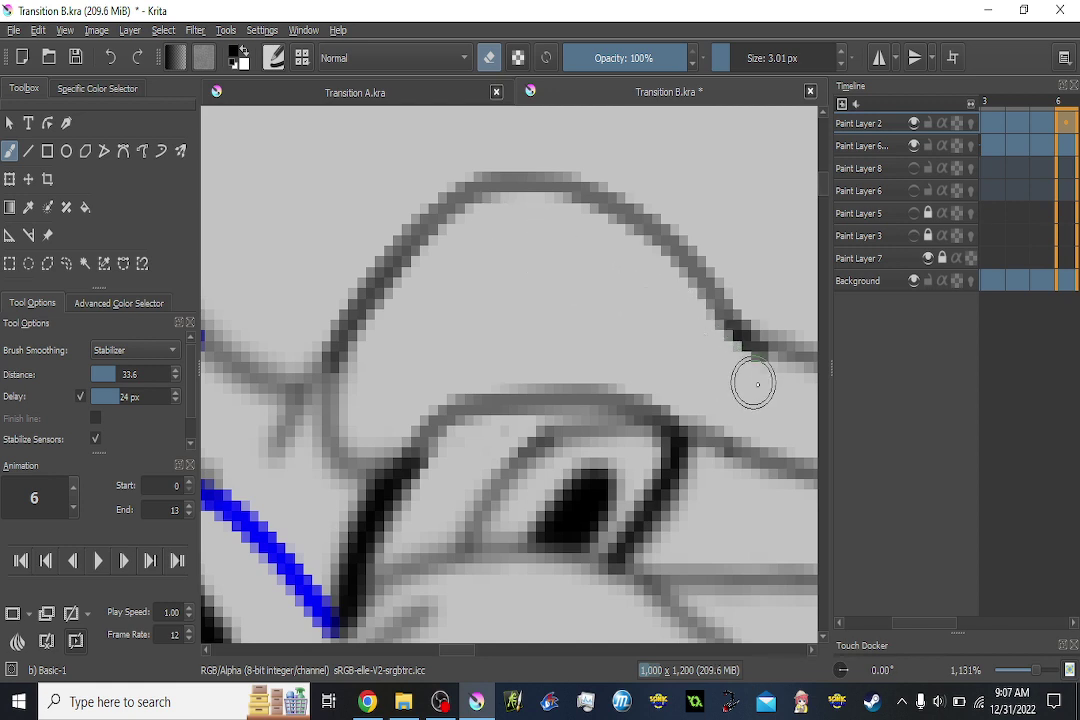
Step through frames 2 to 8 to check the cleaned eye and brow lines for leftover strokes.
{"action": "key", "text": "Left"}
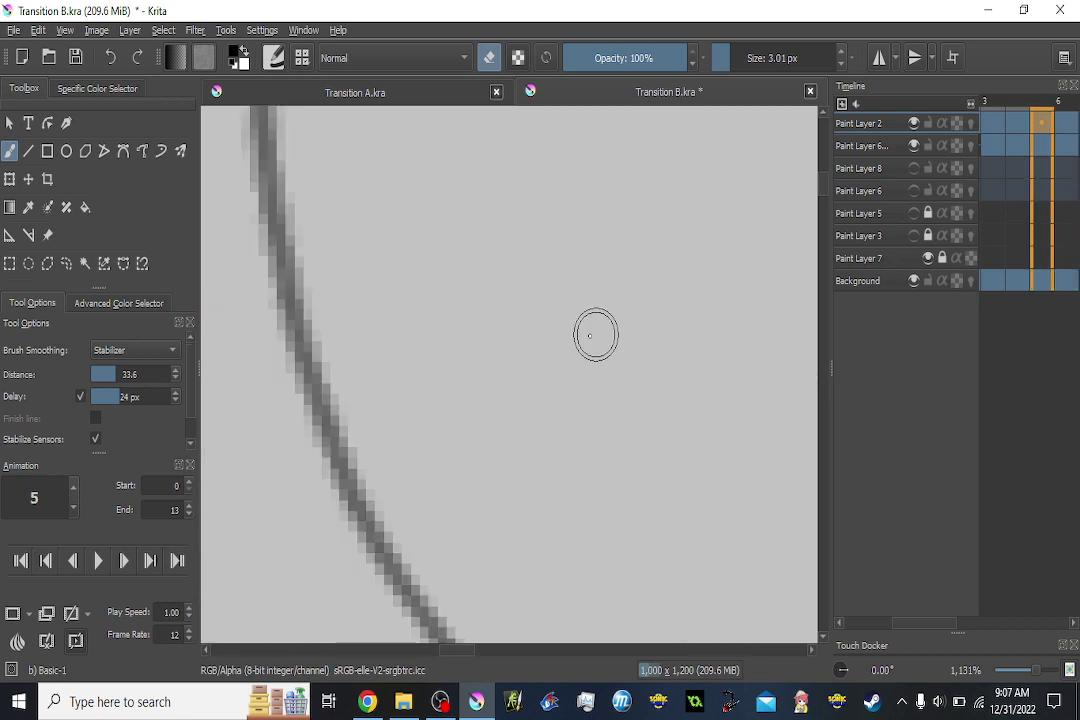
{"action": "scroll", "coordinate": [595, 335], "scroll_direction": "down", "scroll_amount": 8}
{"action": "key", "text": "Left"}
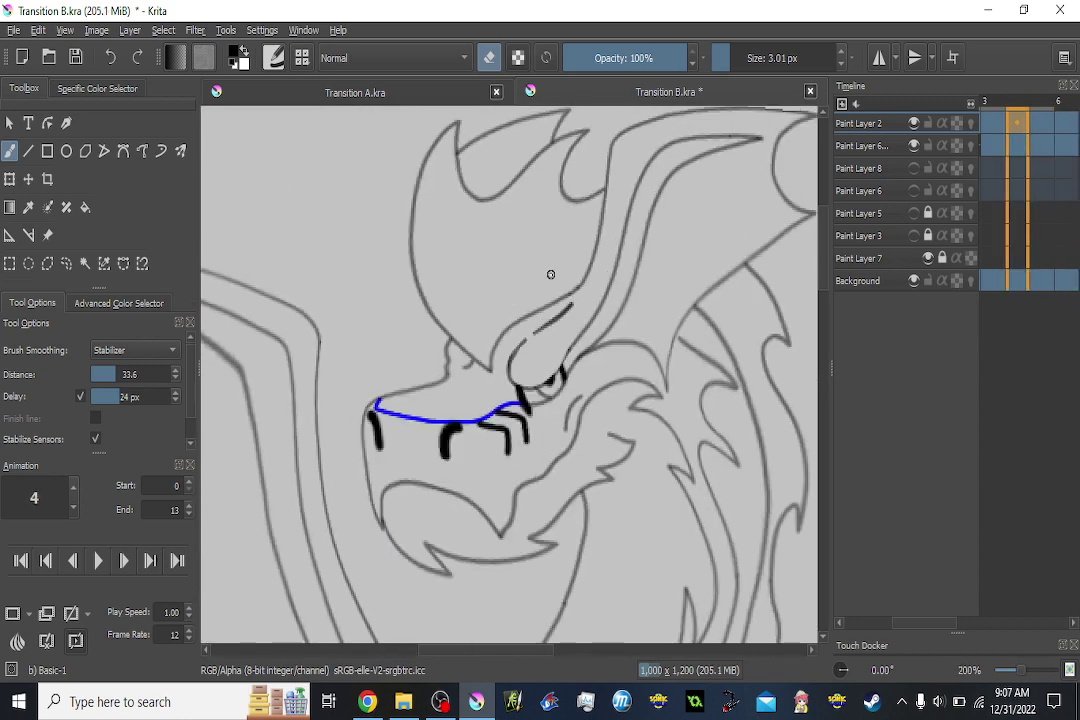
{"action": "key", "text": "Left"}
{"action": "key", "text": "Left"}
{"action": "key", "text": "Right"}
{"action": "key", "text": "Right"}
{"action": "key", "text": "Right"}
{"action": "key", "text": "Right"}
{"action": "key", "text": "Right"}
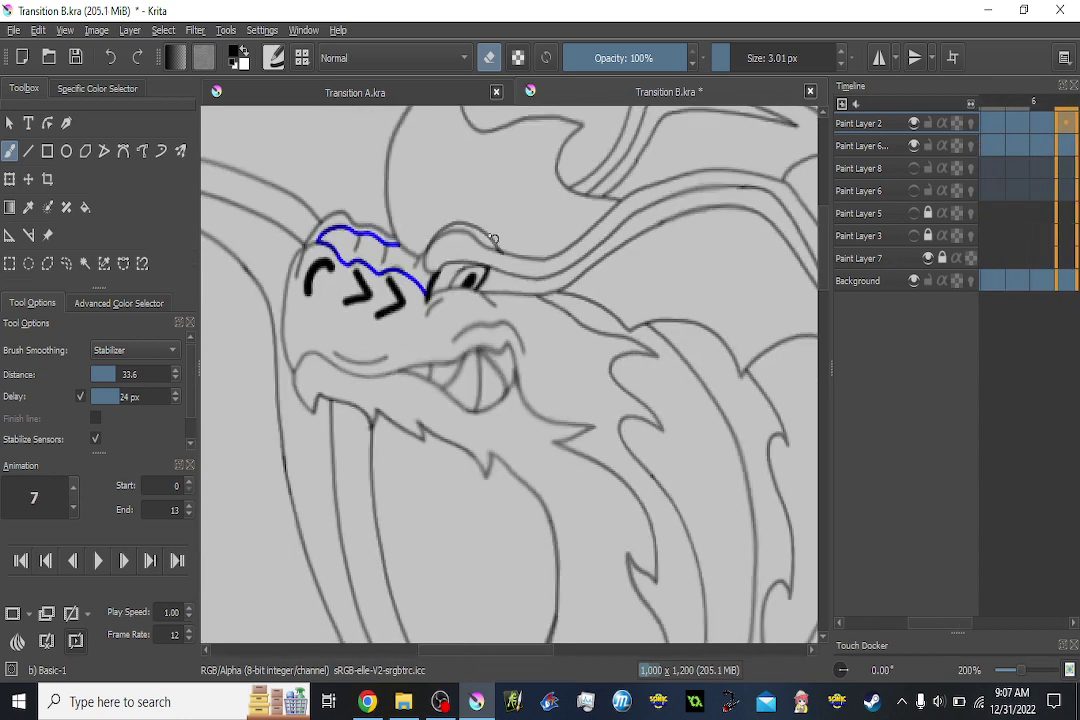
{"action": "key", "text": "Right"}
{"action": "key", "text": "Left"}
{"action": "key", "text": "Left"}
{"action": "key", "text": "Right"}
Erase the old inner brow line beneath frame 7's raised brow arch with a 3.01 px eraser.
{"action": "scroll", "coordinate": [437, 263], "scroll_direction": "up", "scroll_amount": 8}
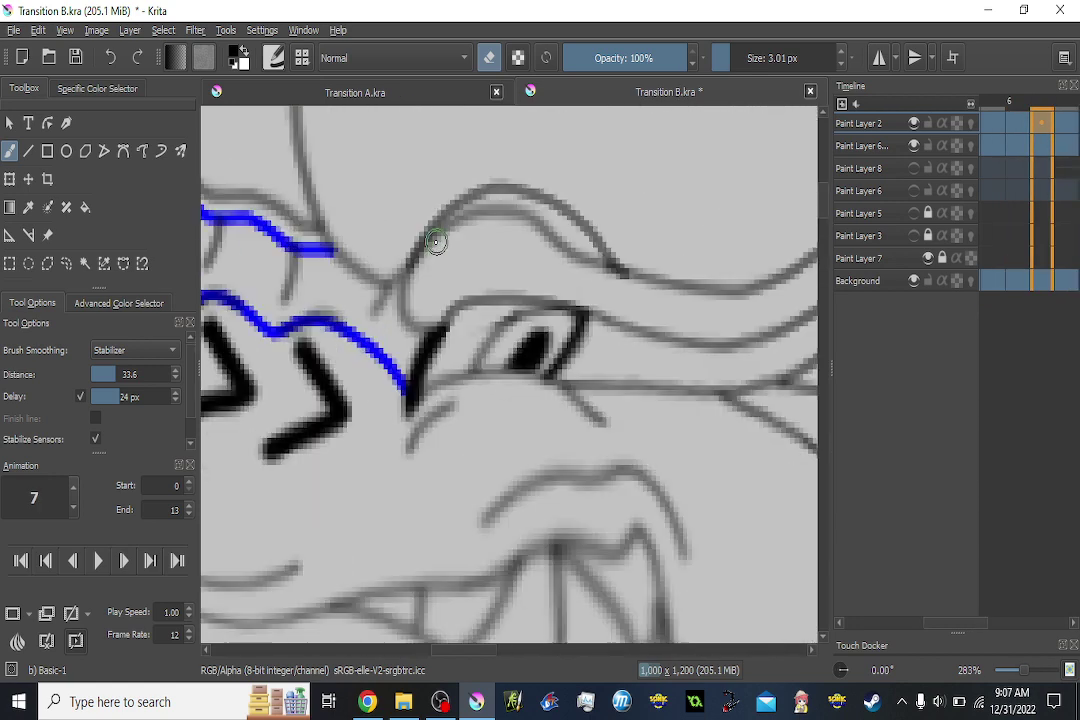
{"action": "mouse_move", "coordinate": [414, 292]}
{"action": "left_mouse_down"}
{"action": "mouse_move", "coordinate": [484, 197]}
{"action": "mouse_move", "coordinate": [548, 163]}
{"action": "mouse_move", "coordinate": [622, 187]}
{"action": "mouse_move", "coordinate": [779, 325]}
{"action": "mouse_move", "coordinate": [689, 243]}
{"action": "mouse_move", "coordinate": [567, 194]}
{"action": "mouse_move", "coordinate": [525, 192]}
{"action": "mouse_move", "coordinate": [447, 236]}
{"action": "mouse_move", "coordinate": [404, 286]}
{"action": "mouse_move", "coordinate": [399, 346]}
{"action": "left_mouse_up"}
{"action": "left_click_drag", "start_coordinate": [478, 264], "coordinate": [396, 284]}
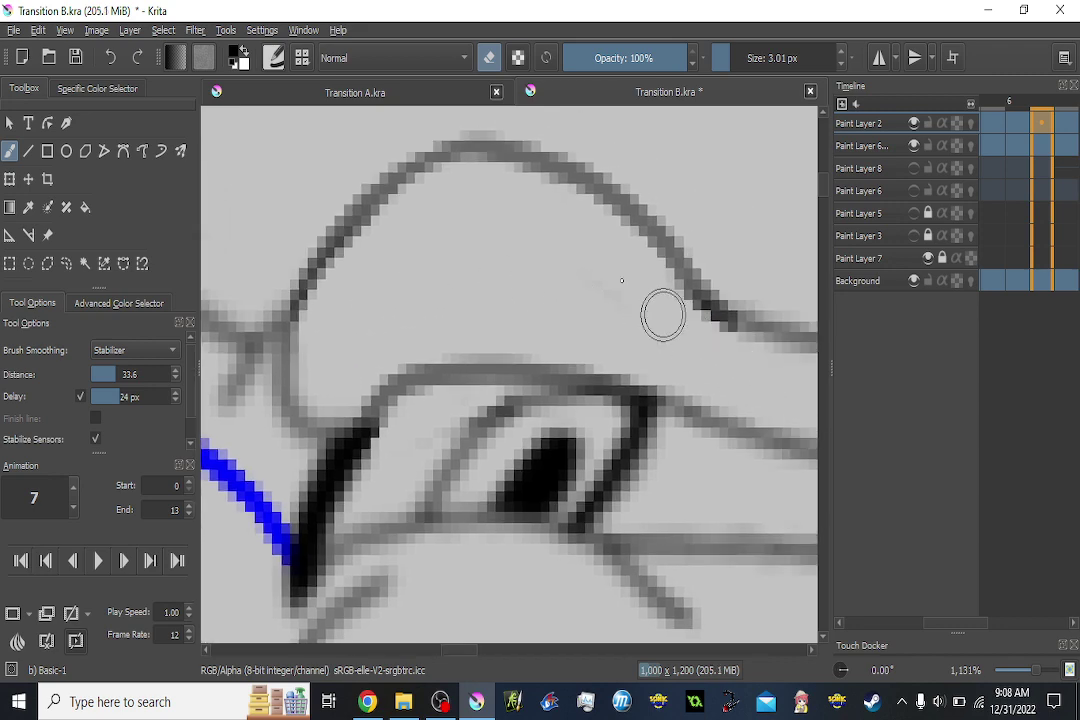
Step through frames 3 to 11, ending with the whole figure in view, to review the head's motion.
{"action": "scroll", "coordinate": [617, 277], "scroll_direction": "down", "scroll_amount": 3}
{"action": "key", "text": "Left"}
{"action": "key", "text": "Left"}
{"action": "scroll", "coordinate": [625, 273], "scroll_direction": "down", "scroll_amount": 3}
{"action": "key", "text": "Left"}
{"action": "key", "text": "Left"}
{"action": "key", "text": "Left"}
{"action": "key", "text": "Left"}
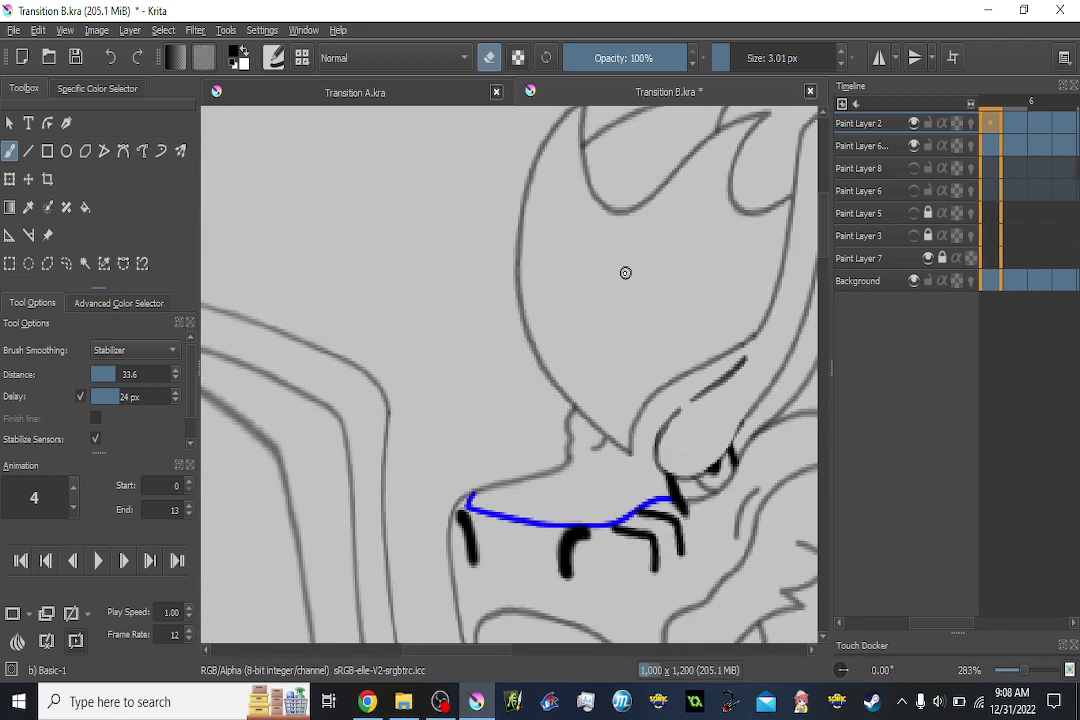
{"action": "key", "text": "Right"}
{"action": "key", "text": "Right"}
{"action": "key", "text": "Right"}
{"action": "key", "text": "Right"}
{"action": "key", "text": "Right"}
{"action": "key", "text": "Right"}
{"action": "key", "text": "Right"}
{"action": "key", "text": "Right"}
{"action": "key", "text": "Right"}
{"action": "key", "text": "Right"}
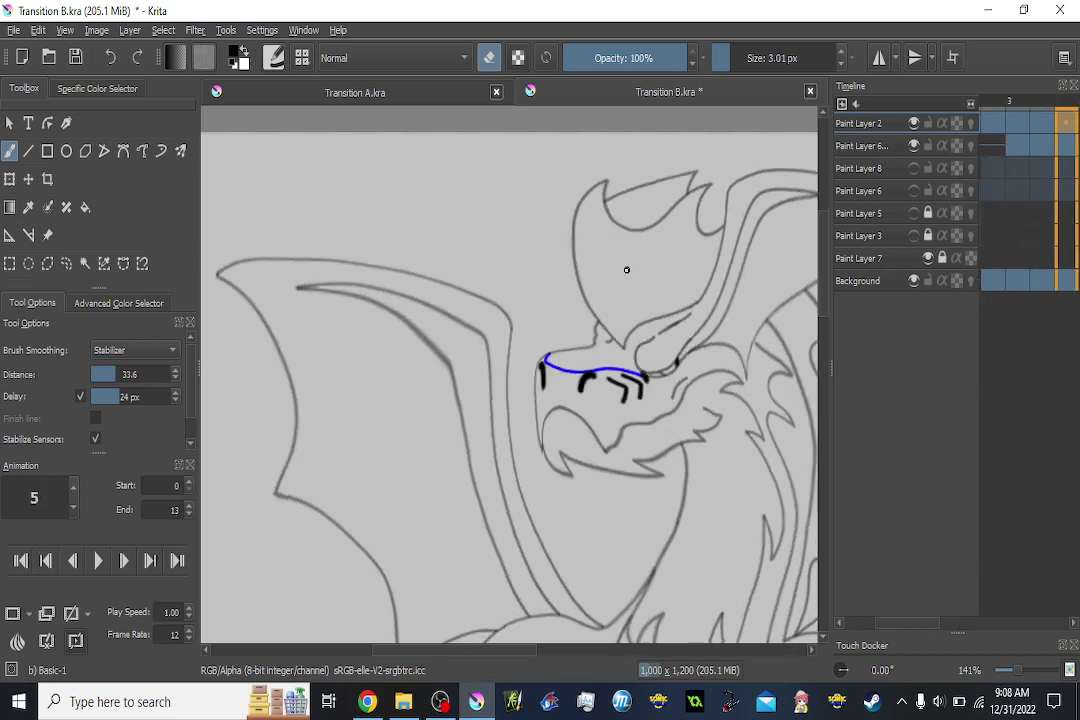
{"action": "scroll", "coordinate": [628, 270], "scroll_direction": "down", "scroll_amount": 1}
{"action": "scroll", "coordinate": [628, 270], "scroll_direction": "down", "scroll_amount": 2}
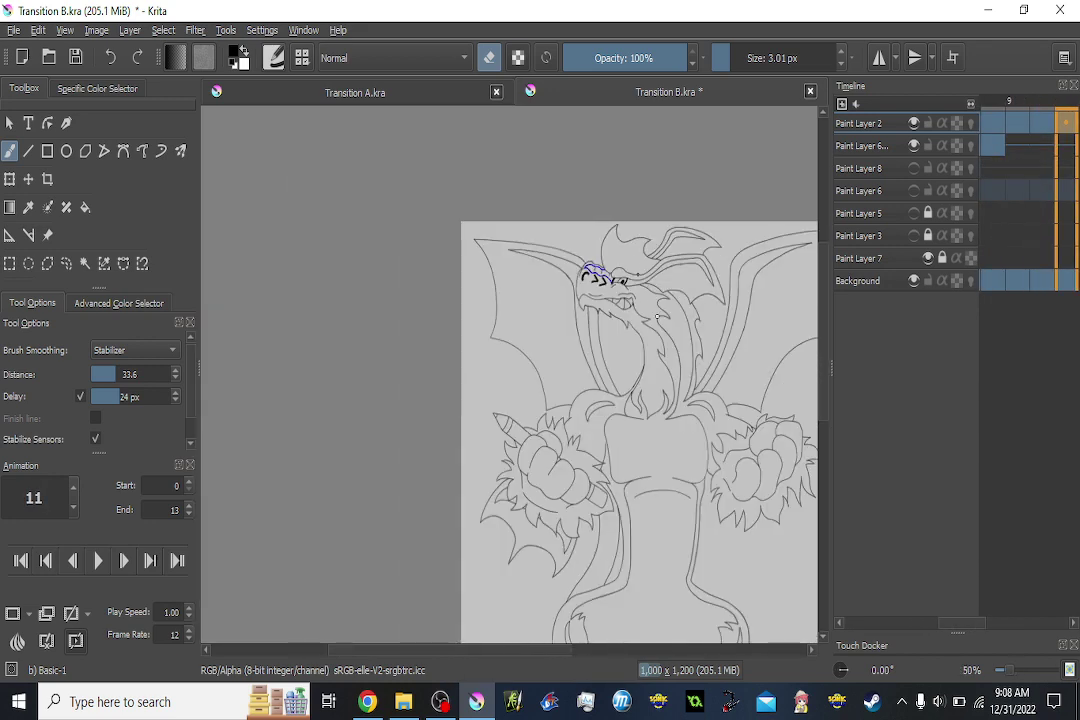
{"action": "key", "text": "Left"}
{"action": "key", "text": "Left"}
{"action": "key", "text": "Left"}
{"action": "key", "text": "Left"}
{"action": "key", "text": "Left"}
{"action": "key", "text": "Left"}
{"action": "key", "text": "Left"}
{"action": "key", "text": "Left"}
{"action": "key", "text": "Left"}
{"action": "key", "text": "Left"}
{"action": "key", "text": "Left"}
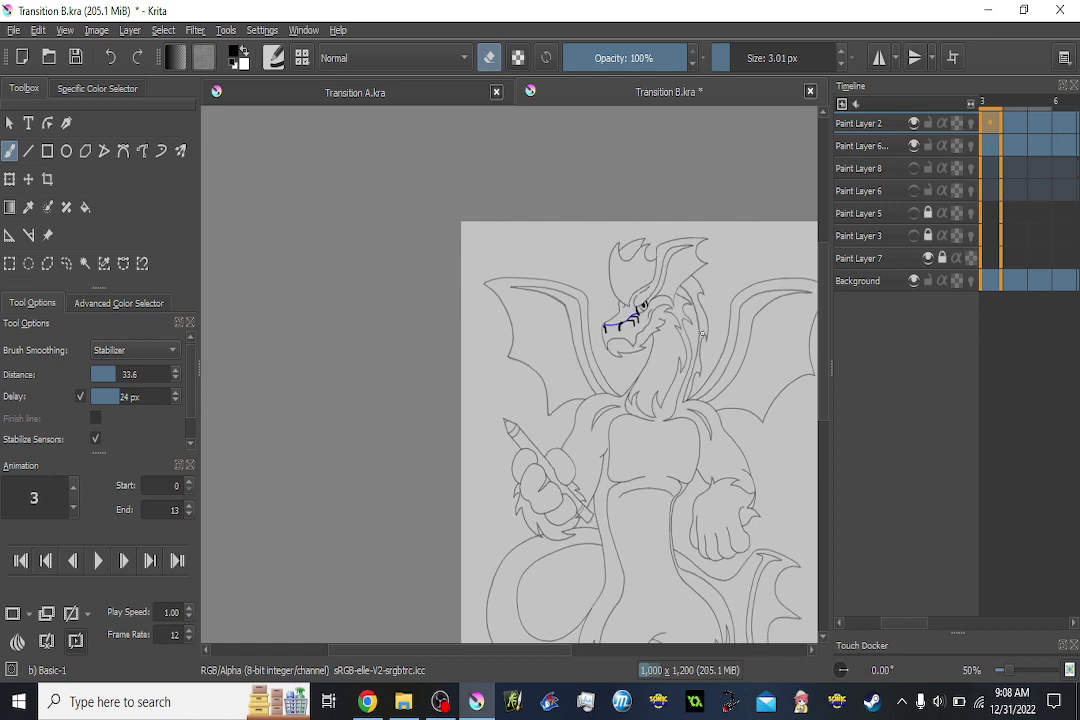
Go to frame 0, lock Paint Layer 2 and save the document.
{"action": "left_click_drag", "start_coordinate": [694, 332], "coordinate": [641, 234]}
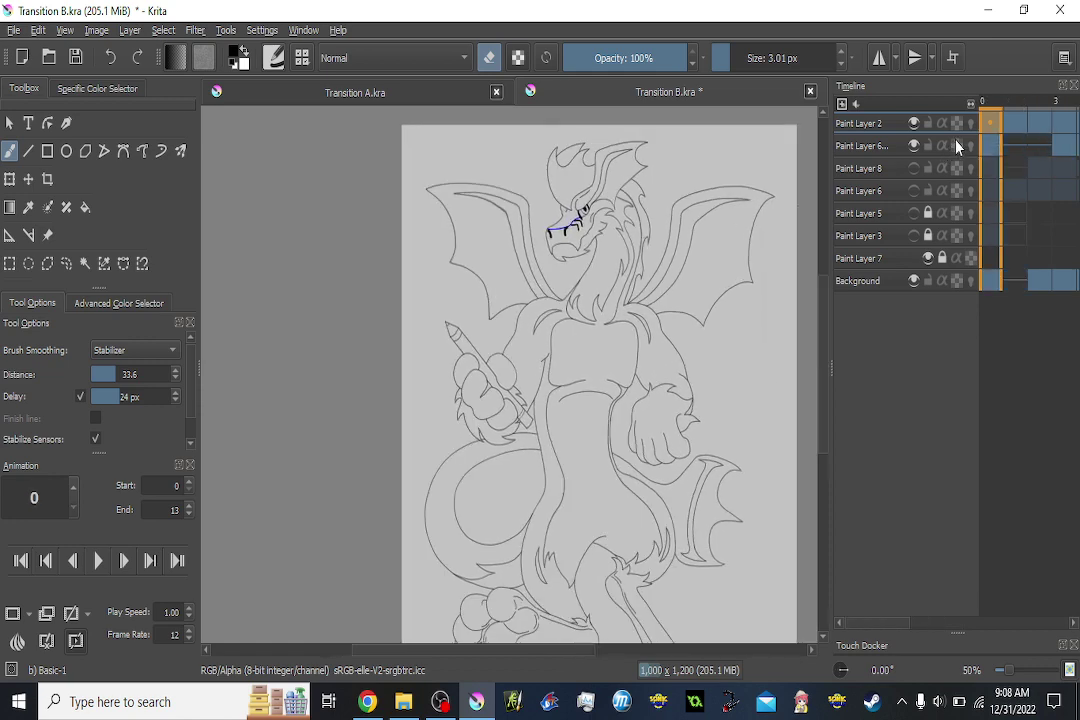
{"action": "left_click", "coordinate": [928, 124]}
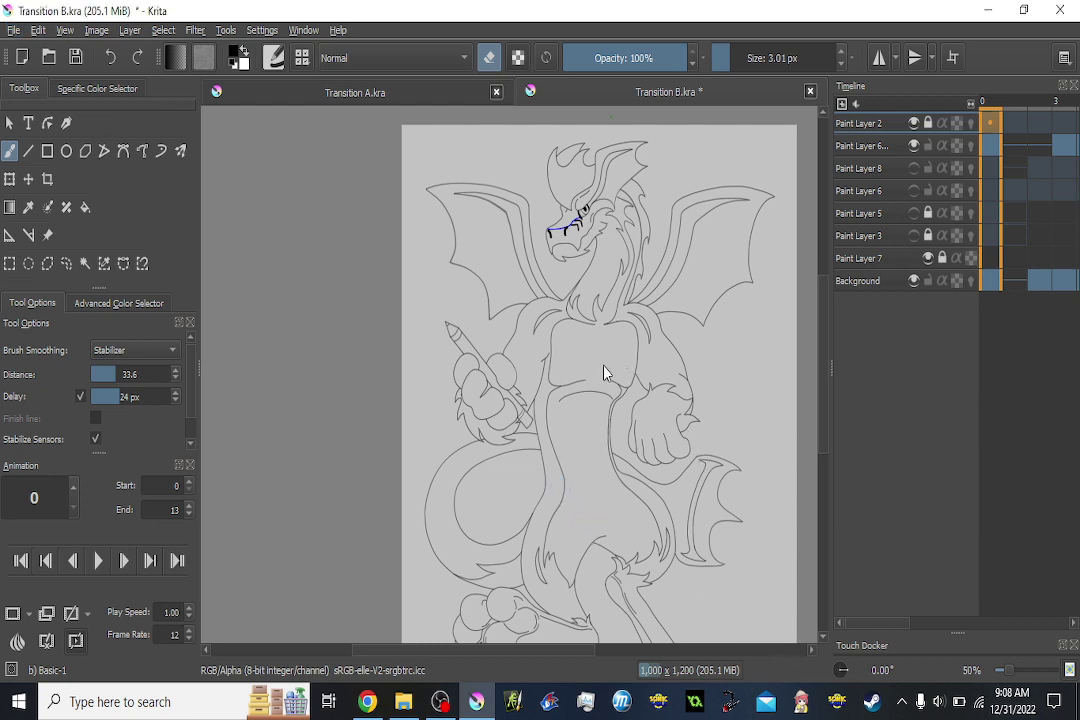
{"action": "scroll", "coordinate": [604, 366], "scroll_direction": "up", "scroll_amount": 1}
{"action": "key", "text": "ctrl+s"}
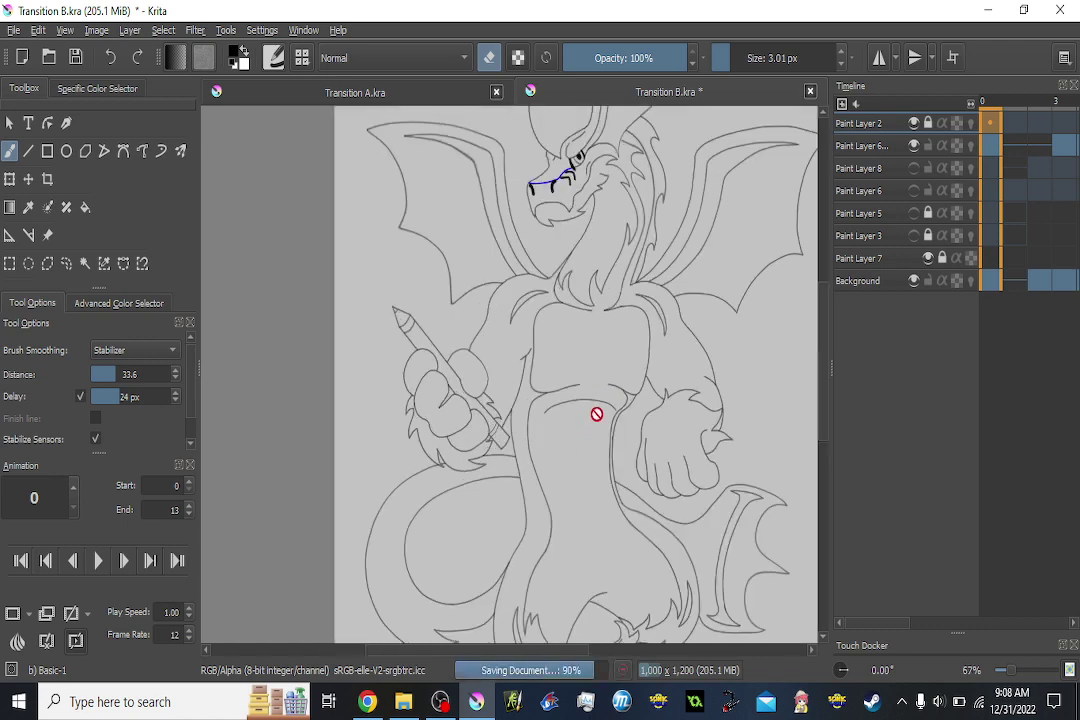
Lock the visible layer directly beneath Paint Layer 2, and show and activate Paint Layer 8.
{"action": "left_click_drag", "start_coordinate": [596, 415], "coordinate": [552, 353]}
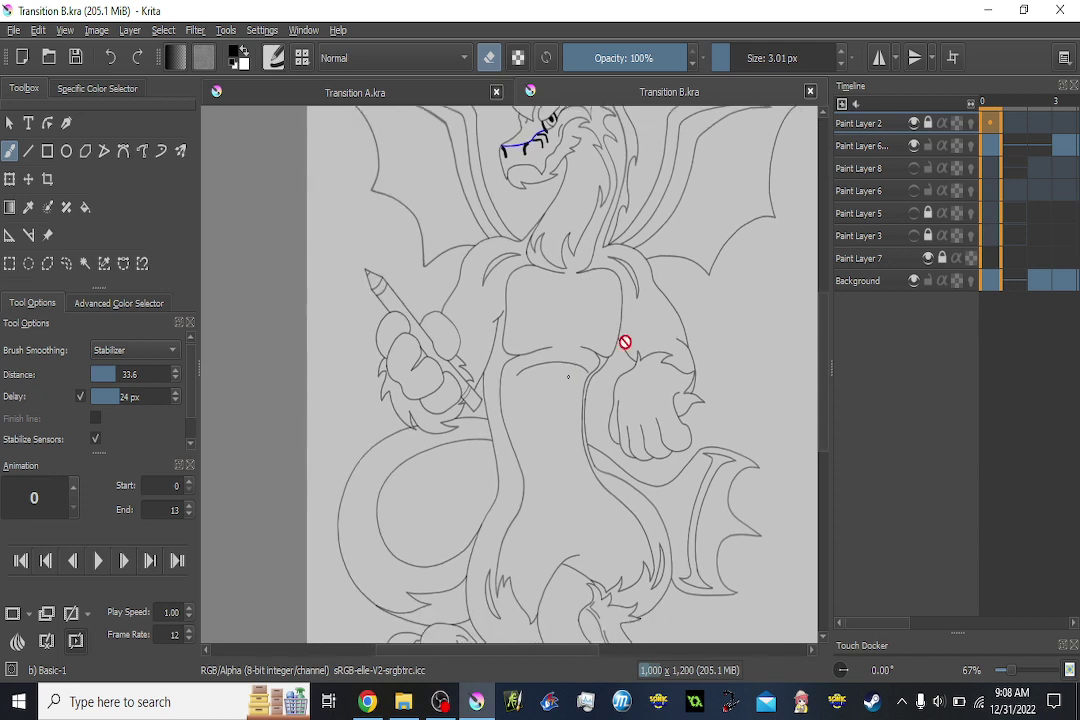
{"action": "left_click", "coordinate": [915, 151]}
{"action": "left_click", "coordinate": [915, 151]}
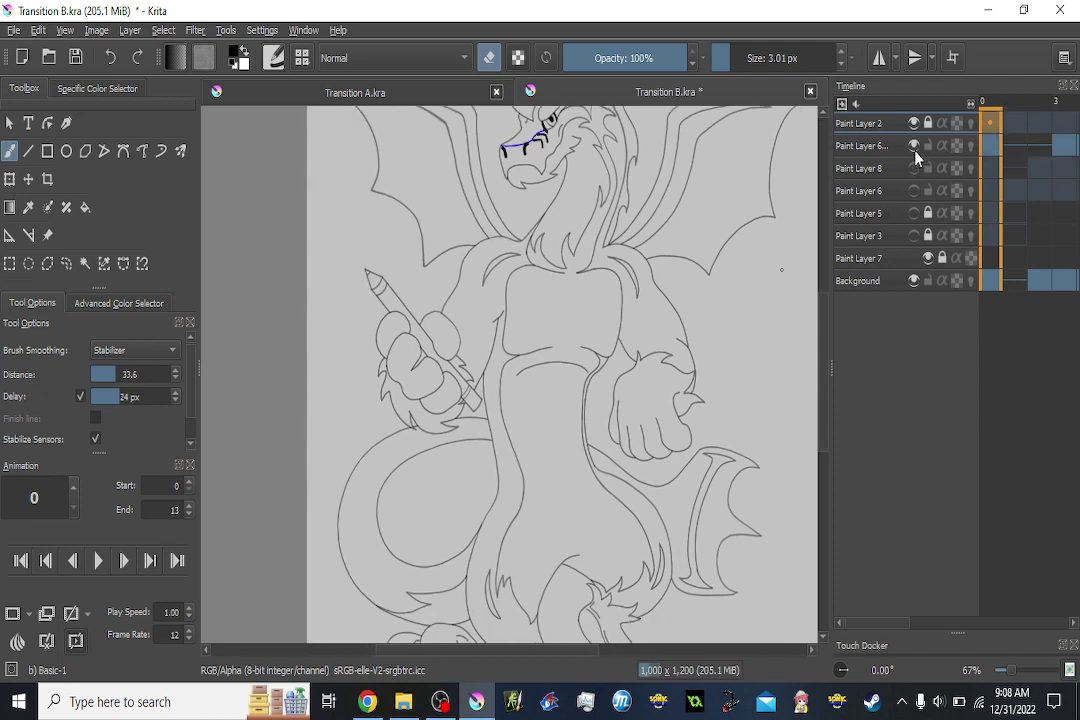
{"action": "left_click", "coordinate": [915, 151]}
{"action": "left_click", "coordinate": [915, 151]}
{"action": "key", "text": "ctrl+z"}
{"action": "left_click", "coordinate": [928, 146]}
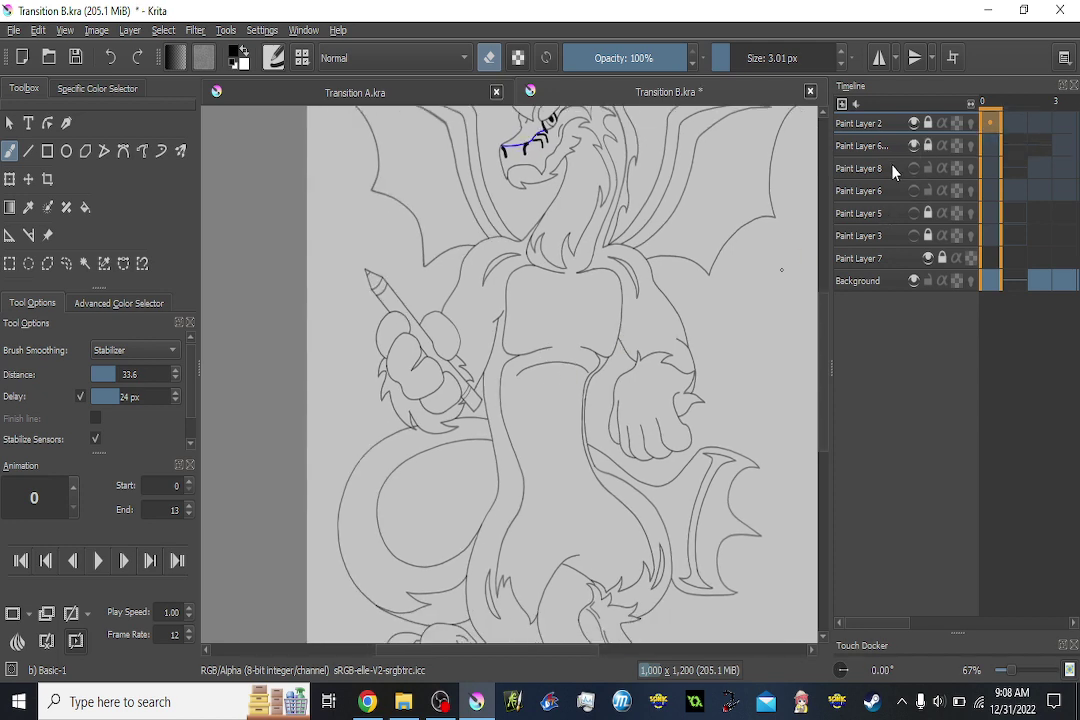
{"action": "left_click", "coordinate": [913, 170]}
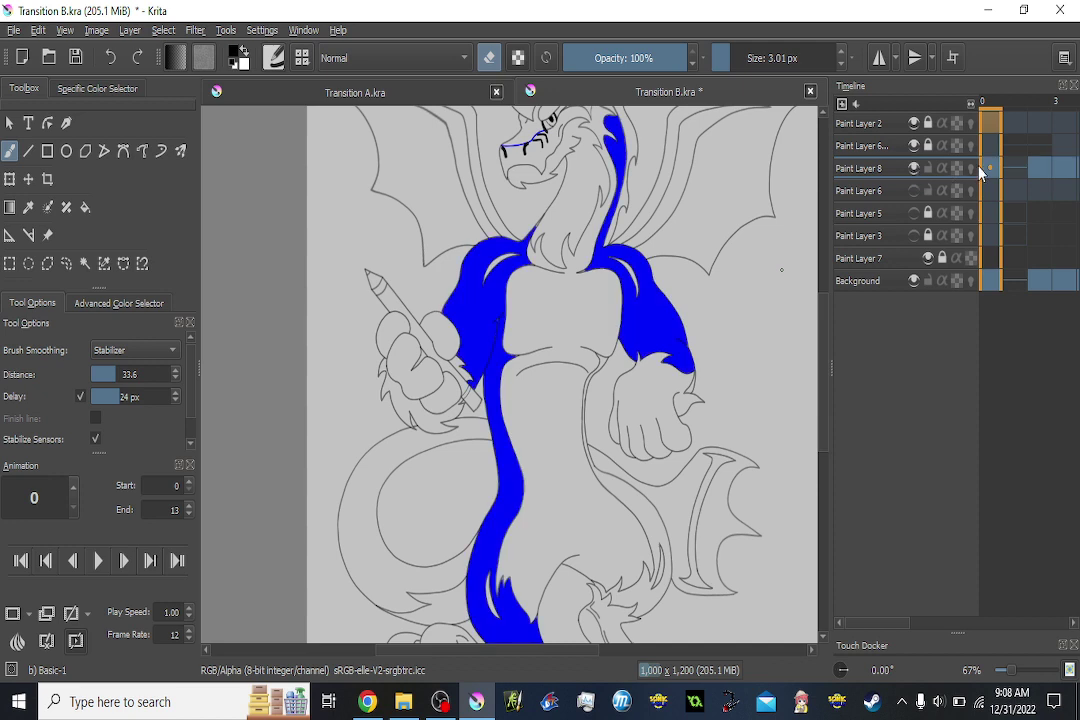
Step from frame 0 to frame 7 on Paint Layer 8 to examine the blue body fill.
{"action": "left_click_drag", "start_coordinate": [609, 216], "coordinate": [616, 289]}
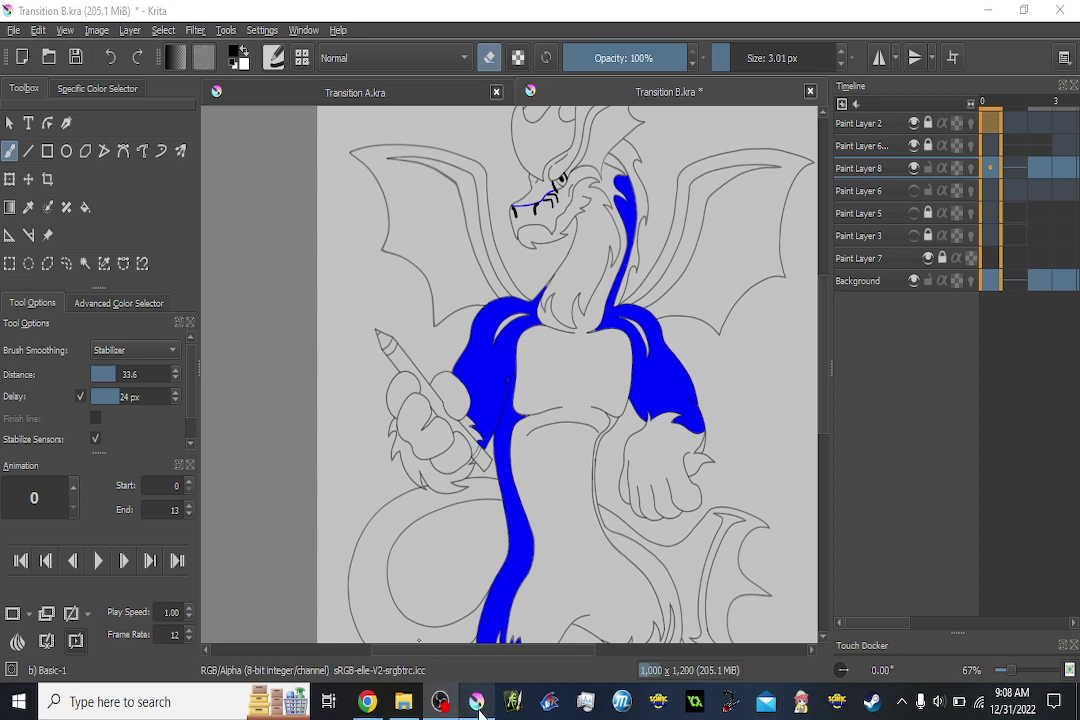
{"action": "scroll", "coordinate": [609, 240], "scroll_direction": "up", "scroll_amount": 1}
{"action": "left_click_drag", "start_coordinate": [610, 272], "coordinate": [610, 307]}
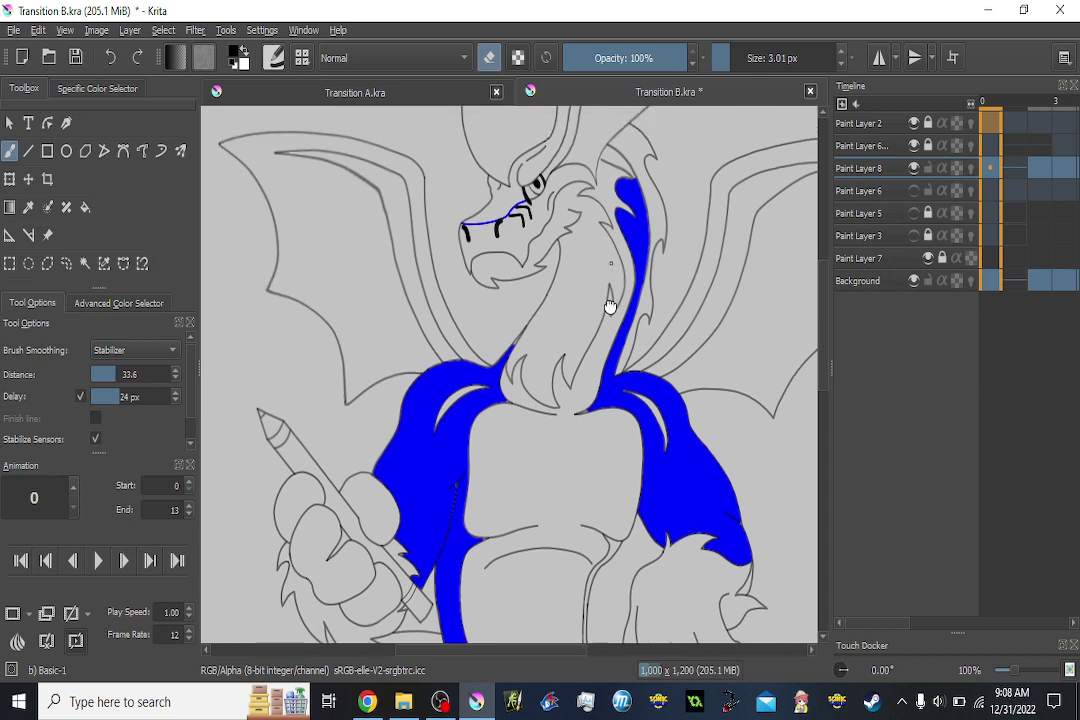
{"action": "scroll", "coordinate": [610, 307], "scroll_direction": "up", "scroll_amount": 3}
{"action": "left_click_drag", "start_coordinate": [541, 306], "coordinate": [556, 290]}
{"action": "scroll", "coordinate": [1033, 172], "scroll_direction": "up", "scroll_amount": 4}
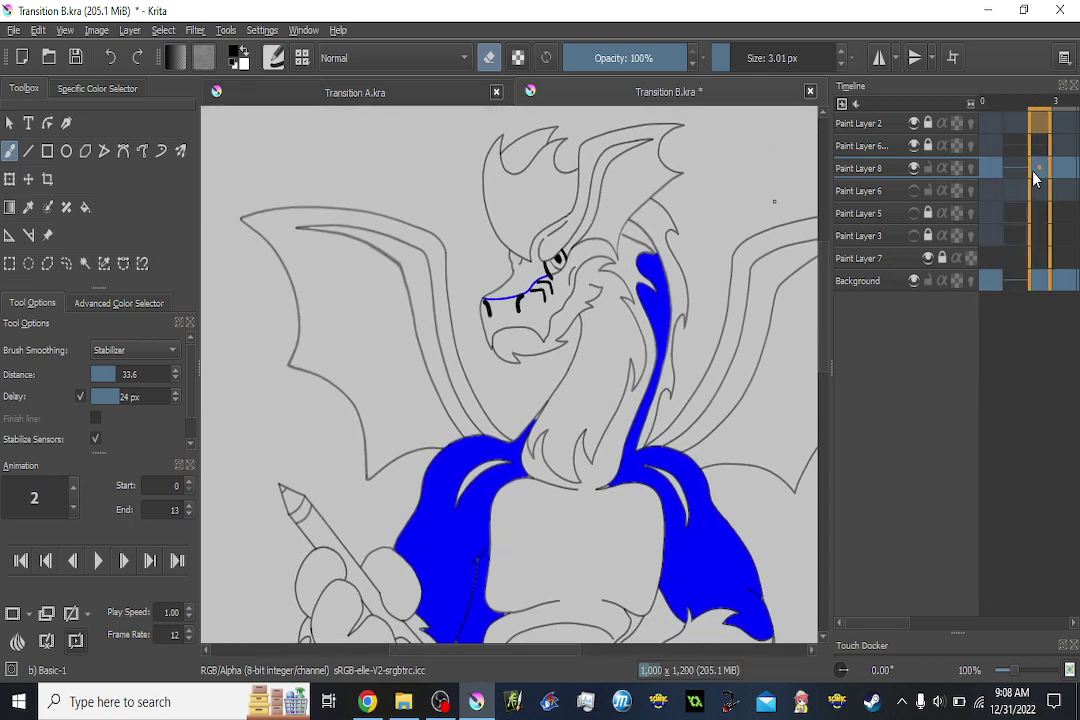
{"action": "key", "text": "Right"}
{"action": "key", "text": "Right"}
{"action": "key", "text": "Right"}
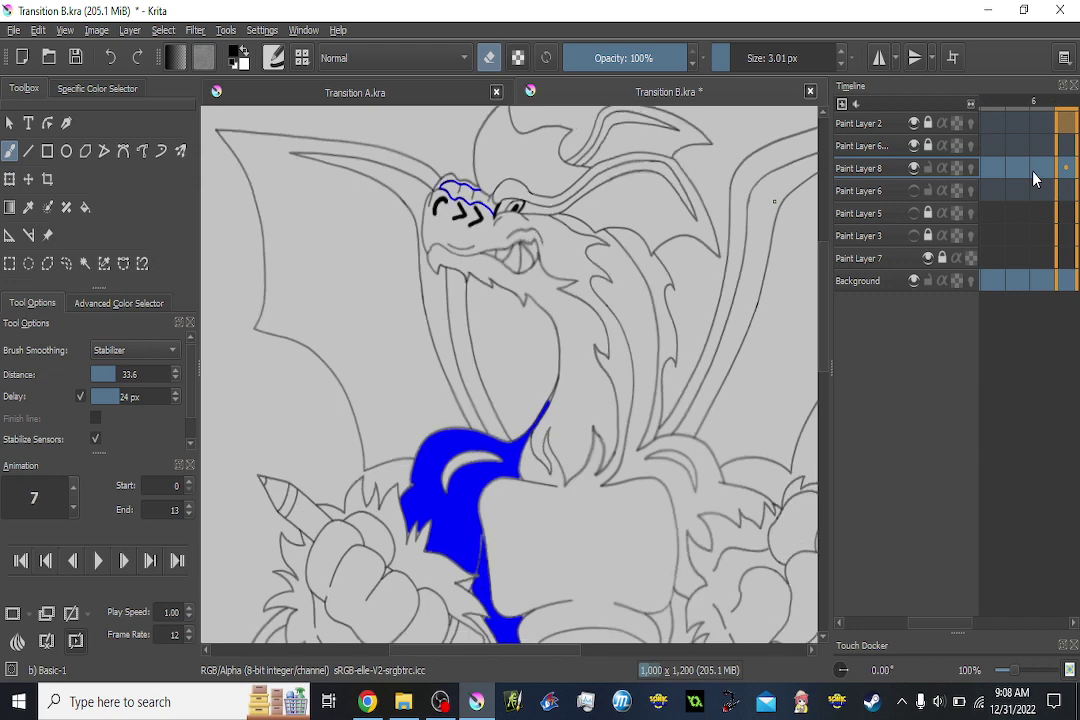
Go forward to frame 11 and back to frame 1 to examine the blue body fill across the frames.
{"action": "scroll", "coordinate": [1033, 172], "scroll_direction": "up", "scroll_amount": 4}
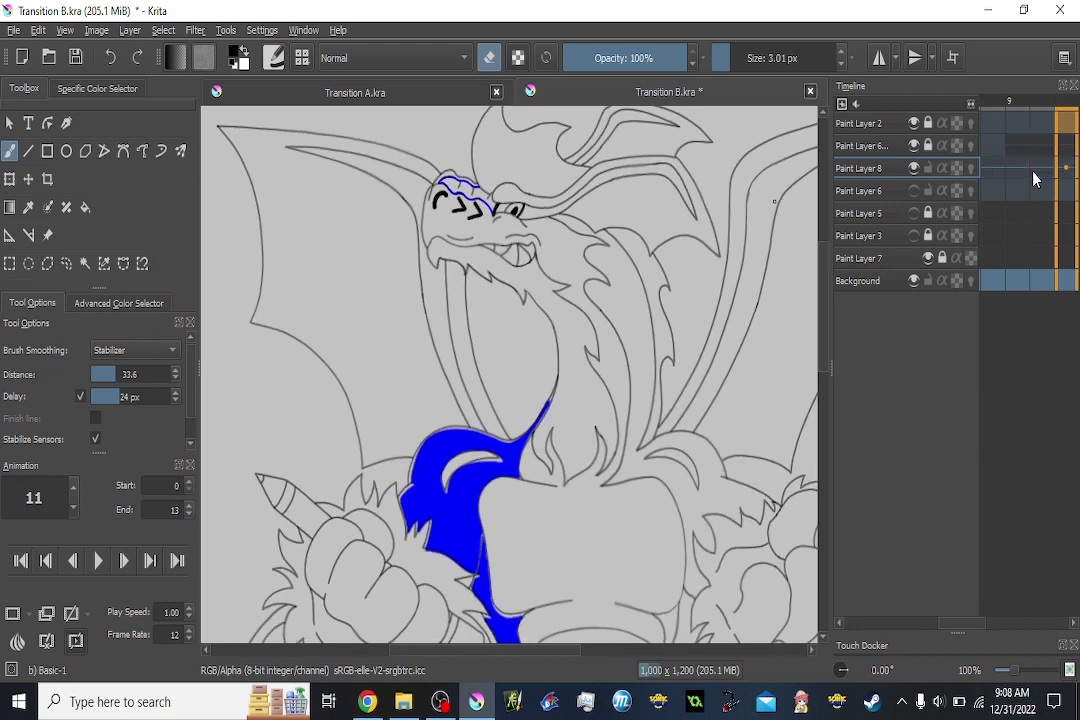
{"action": "scroll", "coordinate": [1033, 172], "scroll_direction": "down", "scroll_amount": 5}
{"action": "key", "text": "Left"}
{"action": "key", "text": "Left"}
{"action": "key", "text": "Left"}
{"action": "key", "text": "Left"}
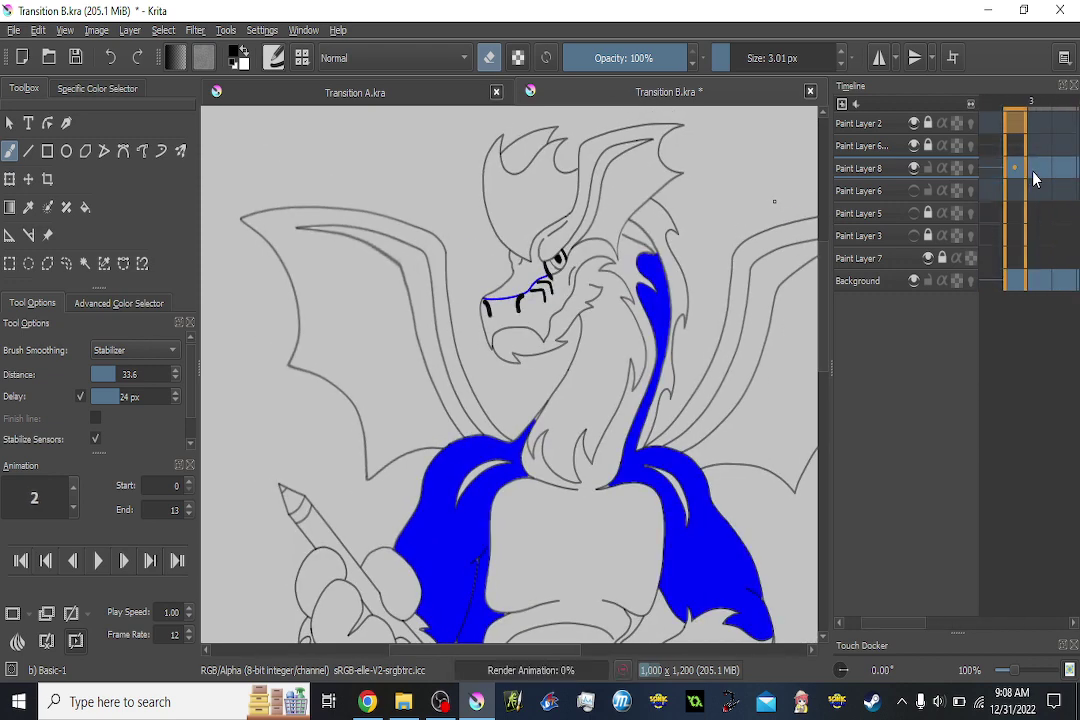
{"action": "key", "text": "Right"}
{"action": "key", "text": "Right"}
{"action": "key", "text": "Right"}
{"action": "key", "text": "Left"}
{"action": "key", "text": "Left"}
{"action": "key", "text": "Left"}
{"action": "key", "text": "Left"}
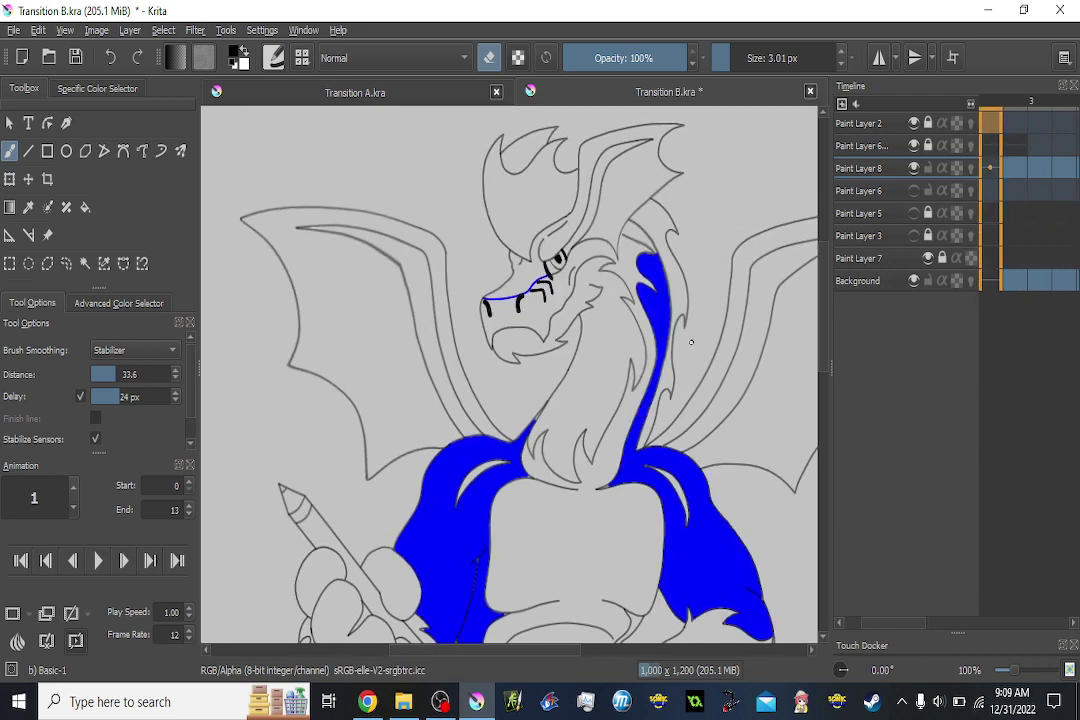
Activate the Fill tool and sample the body's blue as the foreground colour.
{"action": "left_click_drag", "start_coordinate": [692, 350], "coordinate": [675, 285]}
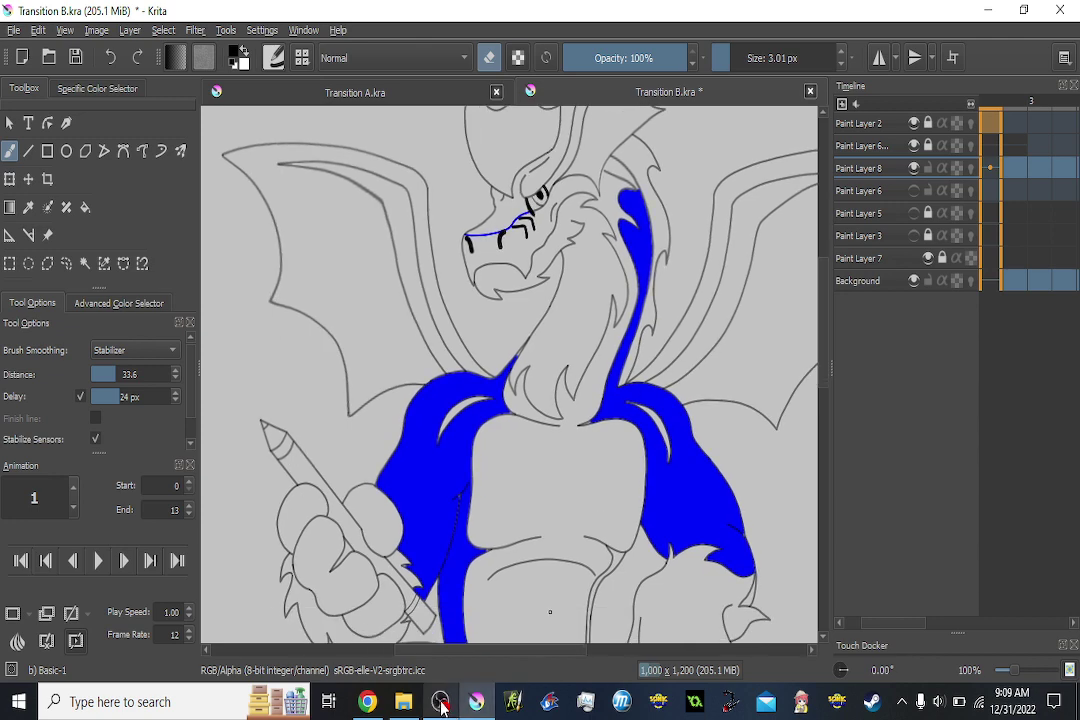
{"action": "left_click_drag", "start_coordinate": [683, 460], "coordinate": [712, 443]}
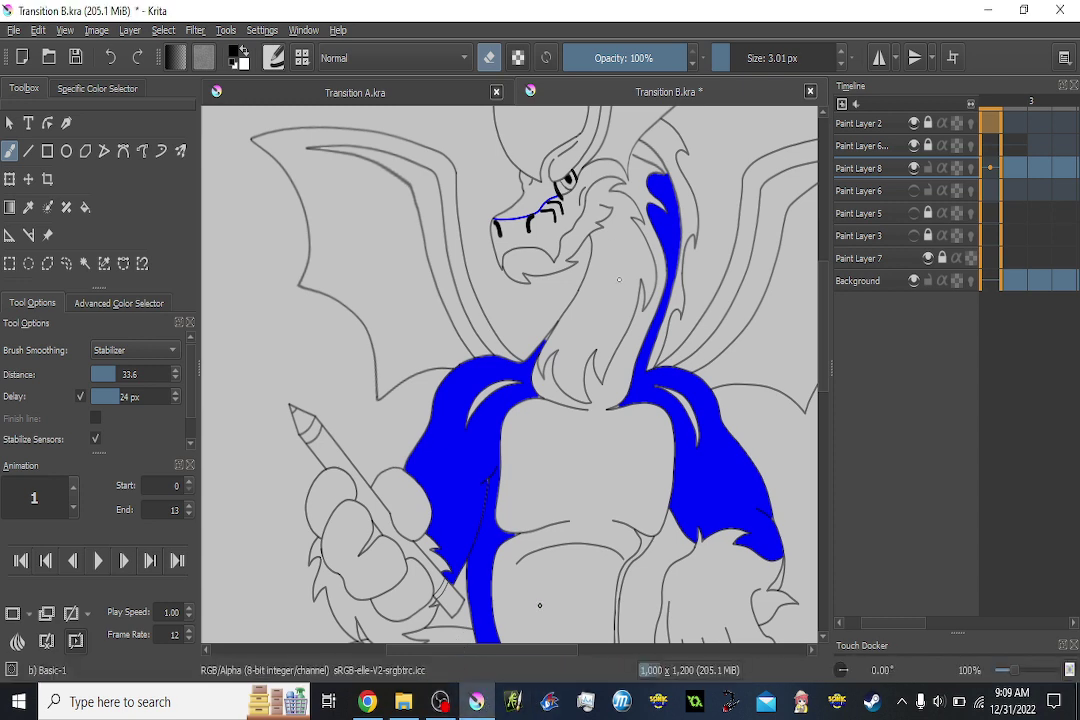
{"action": "left_click_drag", "start_coordinate": [599, 222], "coordinate": [637, 292]}
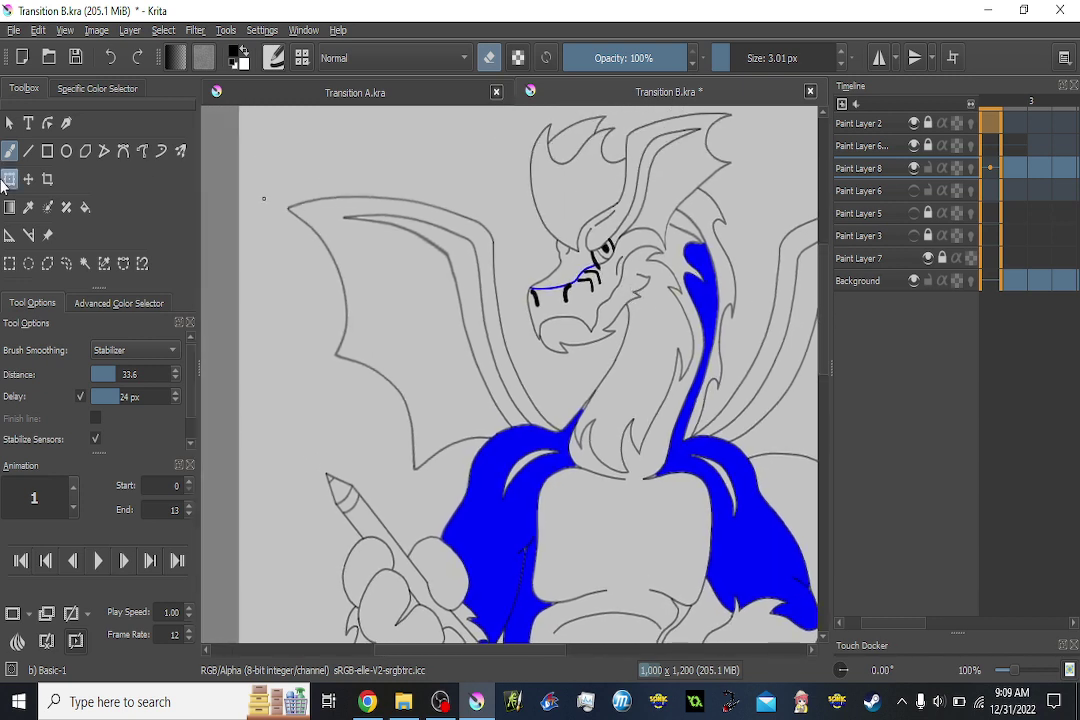
{"action": "left_click", "coordinate": [89, 215]}
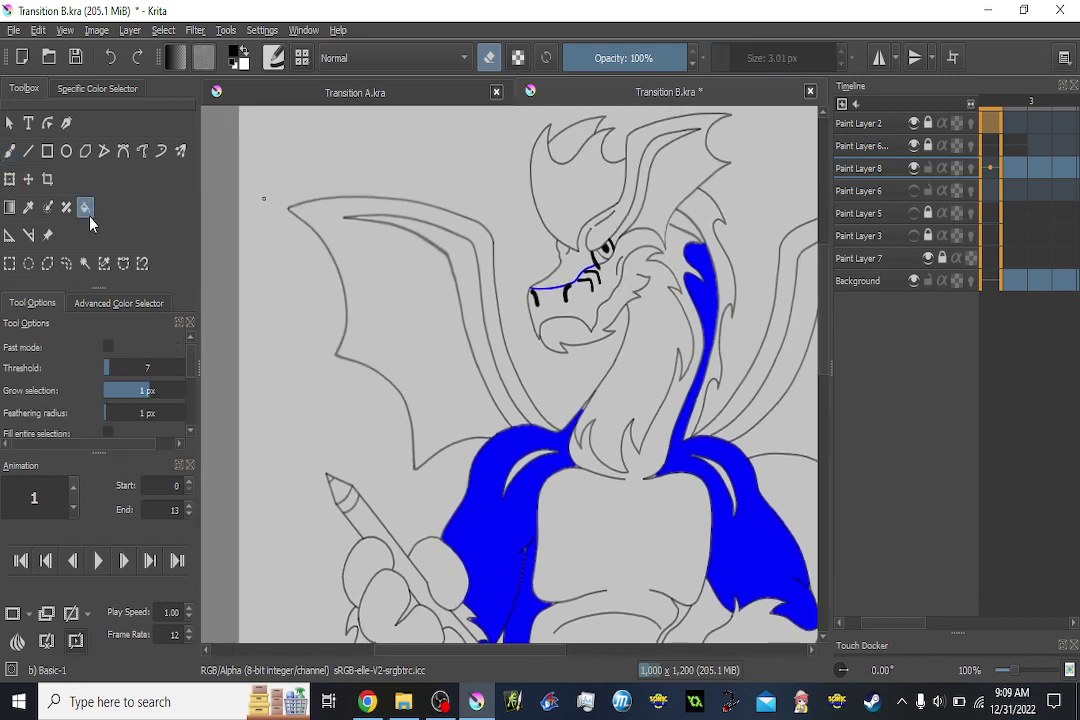
{"action": "left_click", "coordinate": [508, 445], "text": "ctrl"}
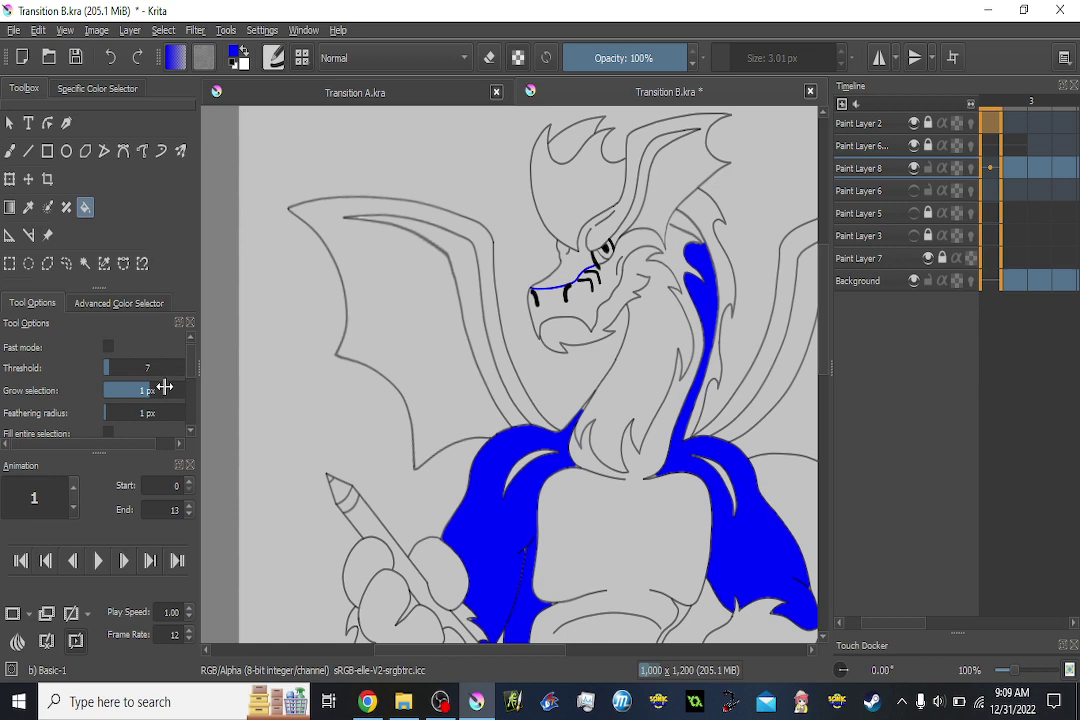
Compare the frames around frame 3, and fill the unfilled neck stripe, shoulder and arm beside the chest blue on frame 3.
{"action": "left_click_drag", "start_coordinate": [535, 391], "coordinate": [458, 267]}
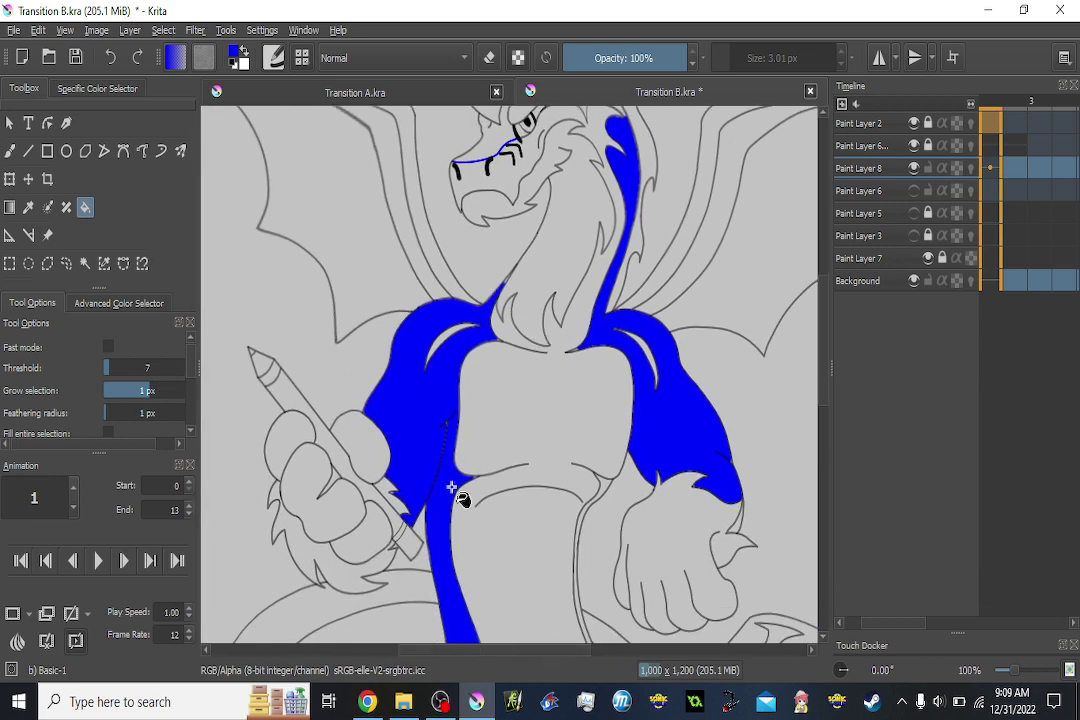
{"action": "left_click_drag", "start_coordinate": [477, 447], "coordinate": [465, 296]}
{"action": "left_click_drag", "start_coordinate": [532, 285], "coordinate": [533, 343]}
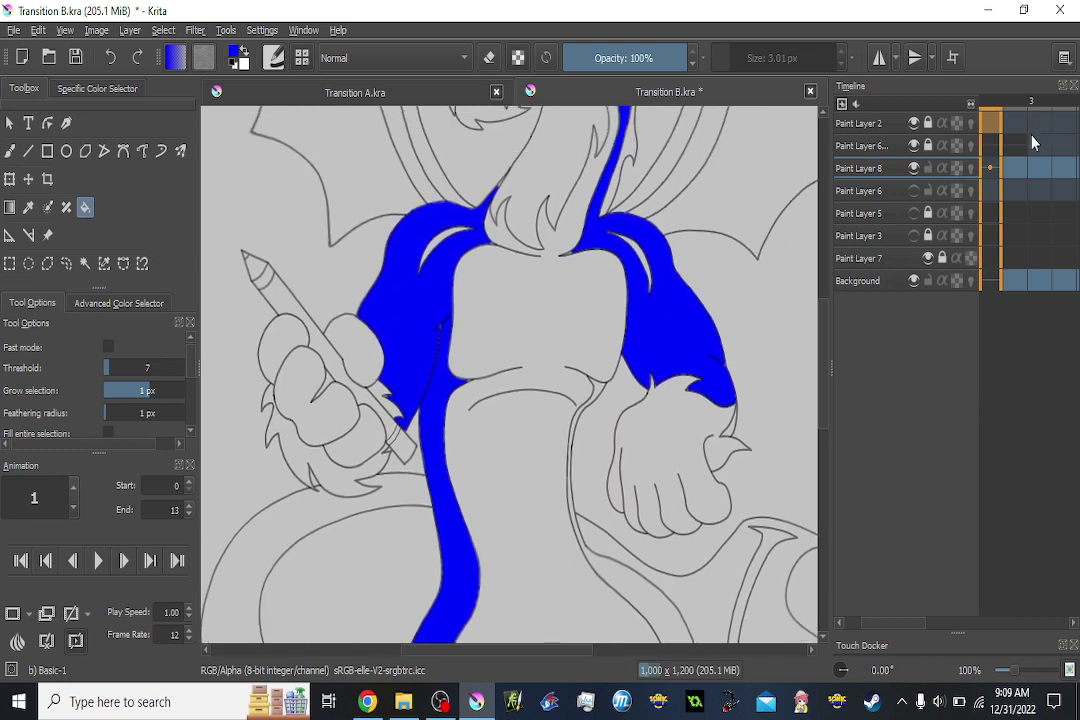
{"action": "left_click", "coordinate": [1017, 172]}
{"action": "key", "text": "Right"}
{"action": "key", "text": "Right"}
{"action": "key", "text": "Left"}
{"action": "key", "text": "Left"}
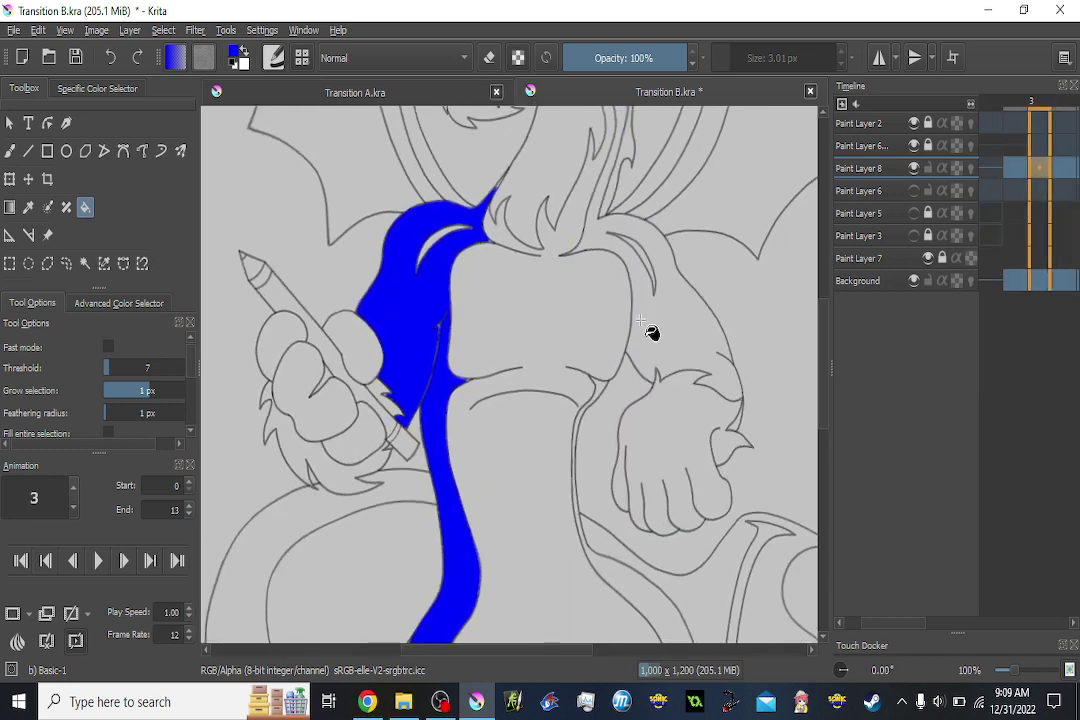
{"action": "key", "text": "Right"}
{"action": "scroll", "coordinate": [676, 350], "scroll_direction": "up", "scroll_amount": 2}
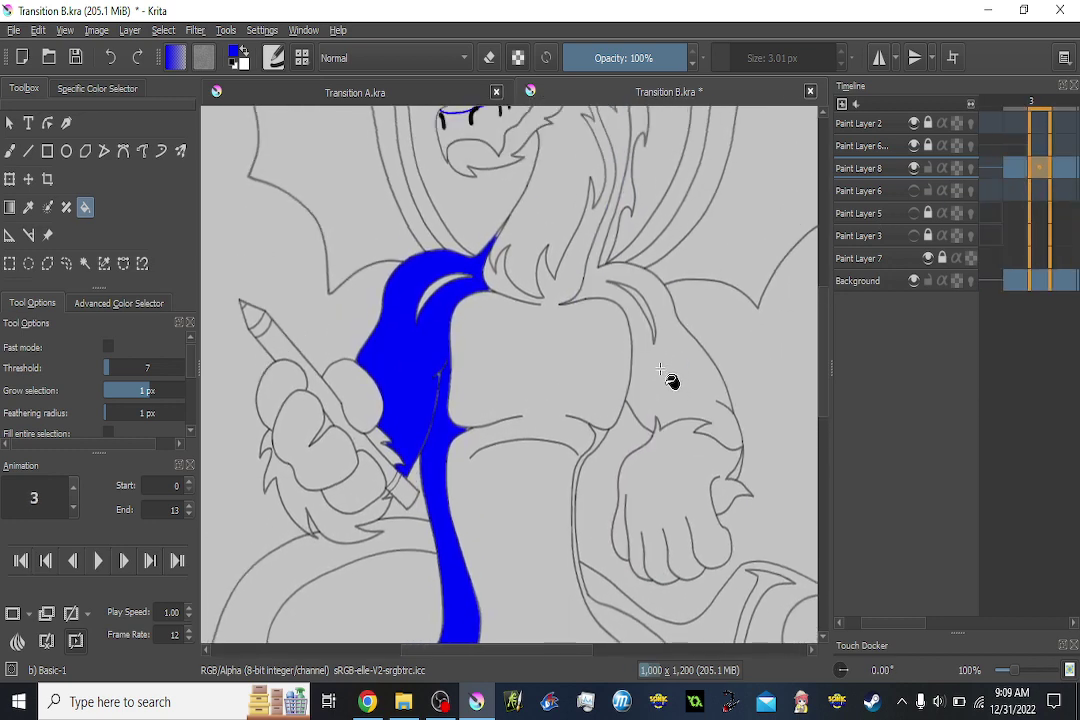
{"action": "left_click", "coordinate": [660, 371]}
Fill the same unfilled neck, shoulder and arm area blue on frames 4 and 5.
{"action": "key", "text": "Right"}
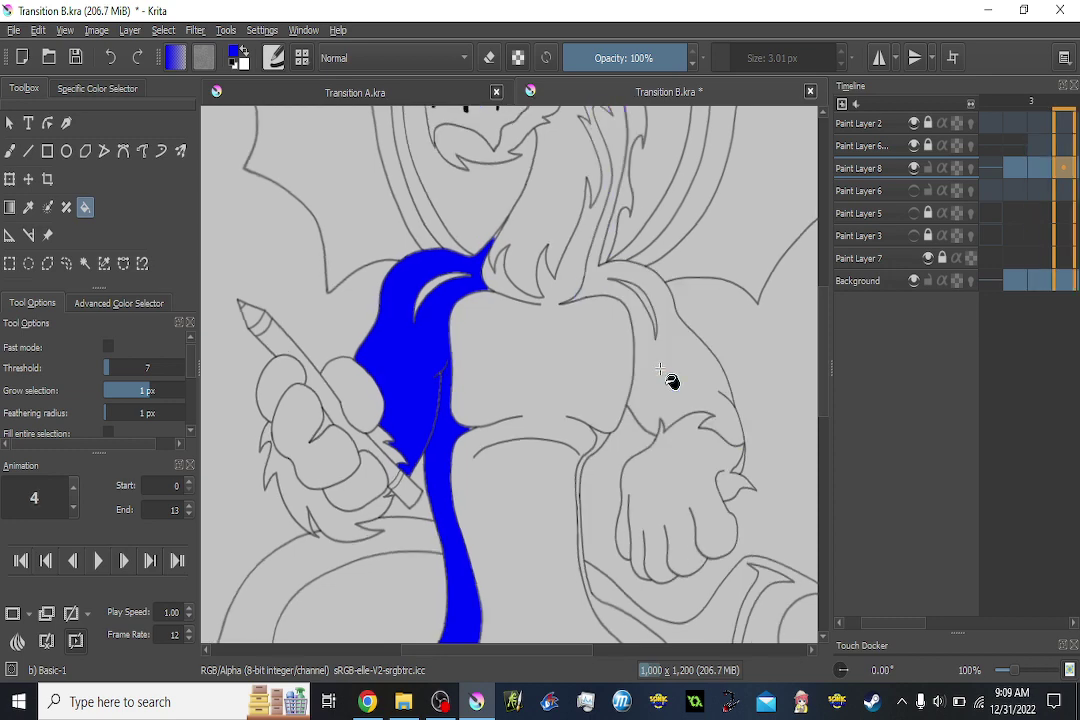
{"action": "left_click", "coordinate": [660, 371]}
{"action": "key", "text": "Right"}
{"action": "left_click", "coordinate": [664, 370]}
Fill the back of the neck and the connected shoulder area blue on frames 6, 7 and 8.
{"action": "key", "text": "Right"}
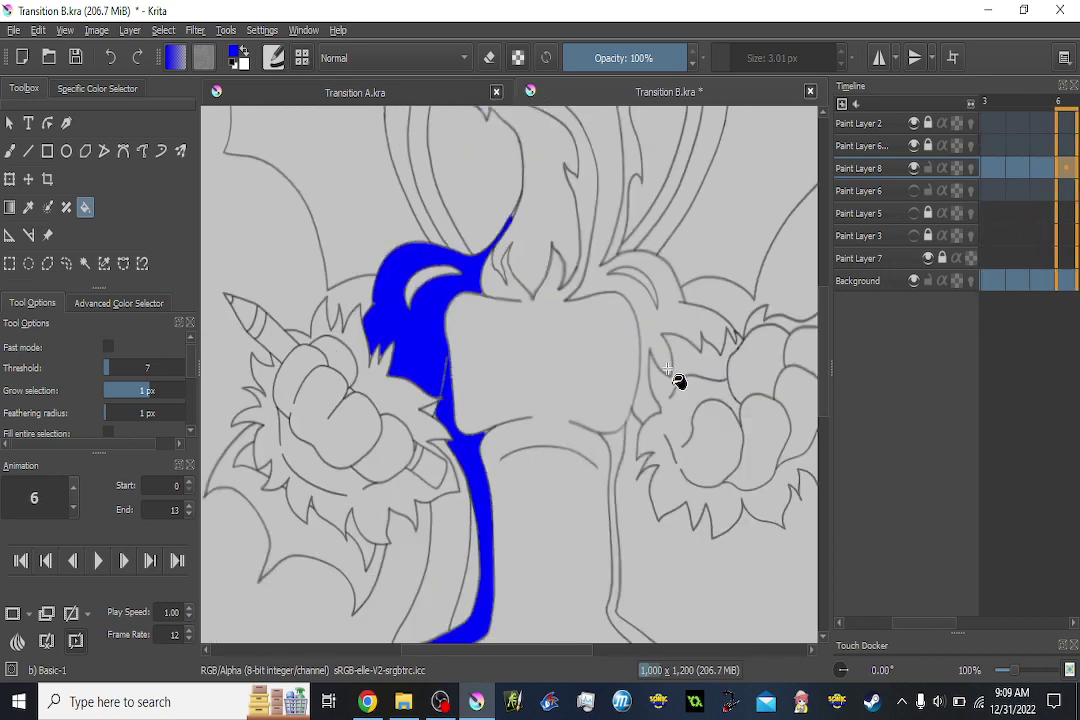
{"action": "left_click_drag", "start_coordinate": [631, 292], "coordinate": [665, 369]}
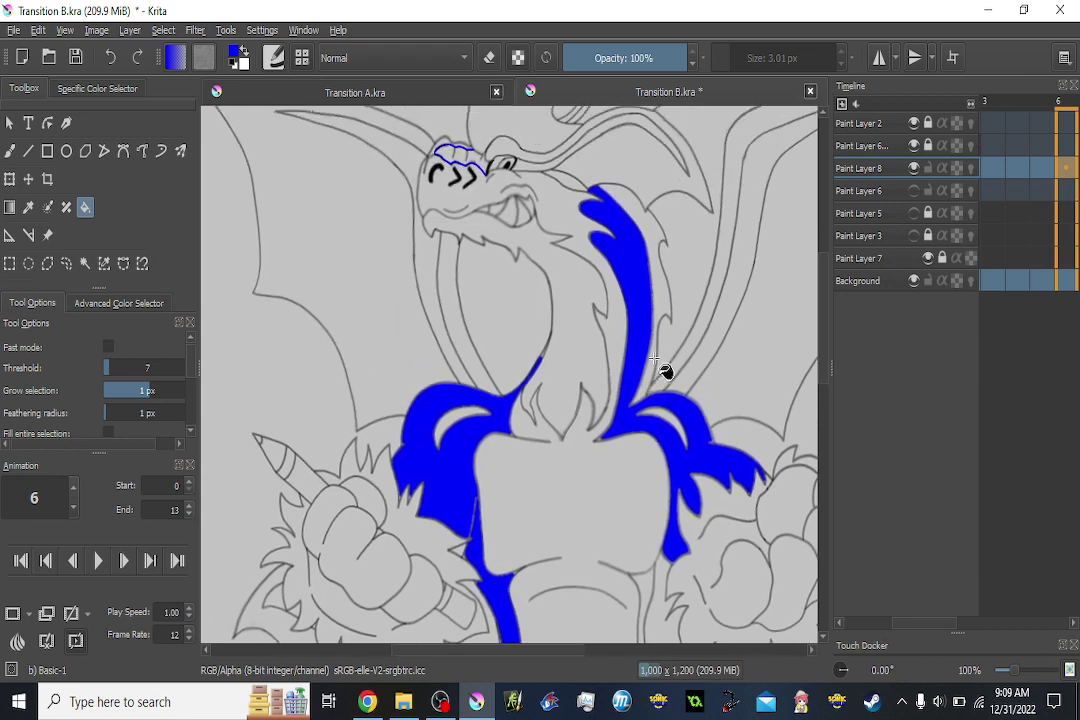
{"action": "key", "text": "Right"}
{"action": "left_click", "coordinate": [625, 266]}
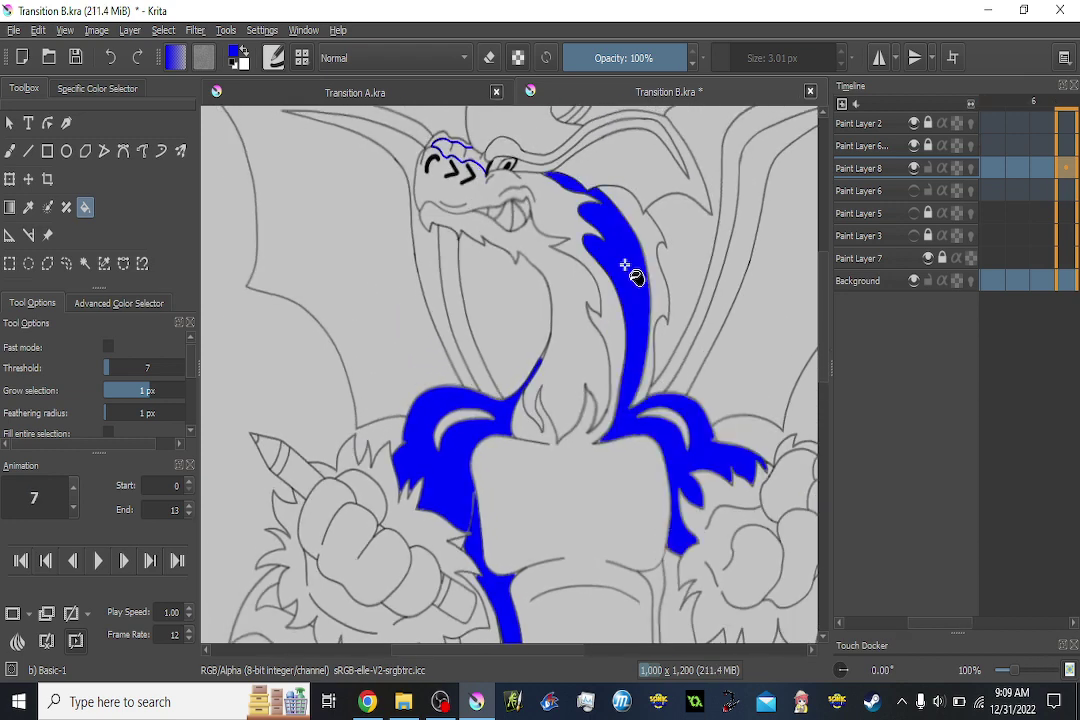
{"action": "key", "text": "Right"}
{"action": "left_click", "coordinate": [625, 266]}
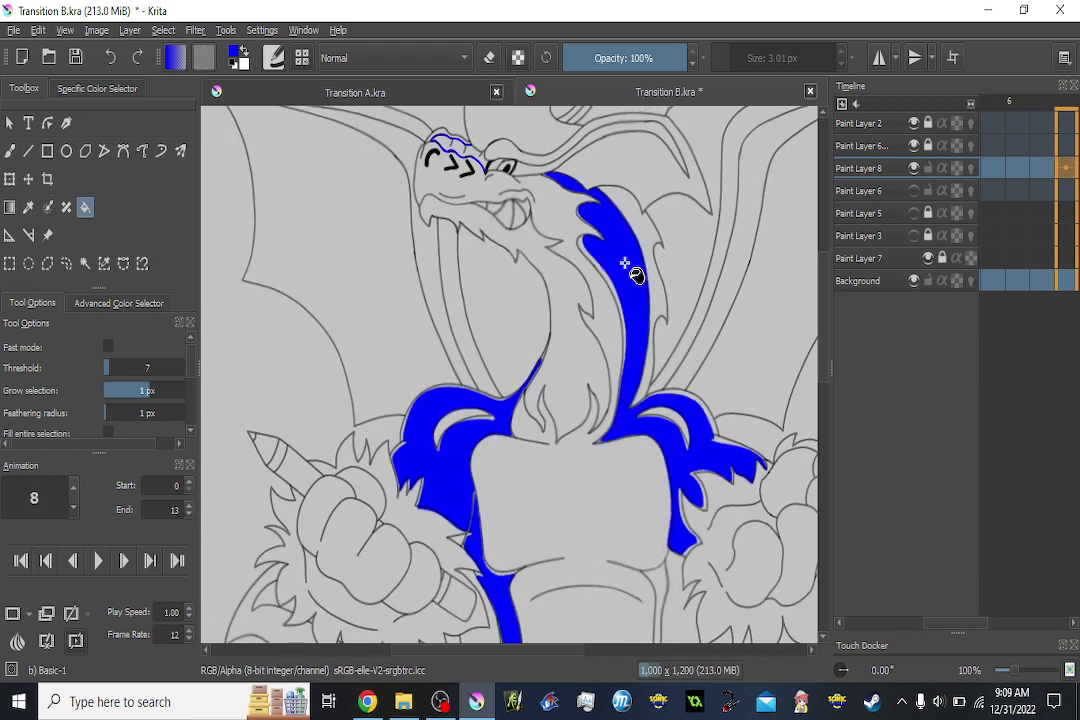
Add a blank frame at frame 8 on Paint Layer 8 and fill both body sides and the neck blue.
{"action": "key", "text": "Left"}
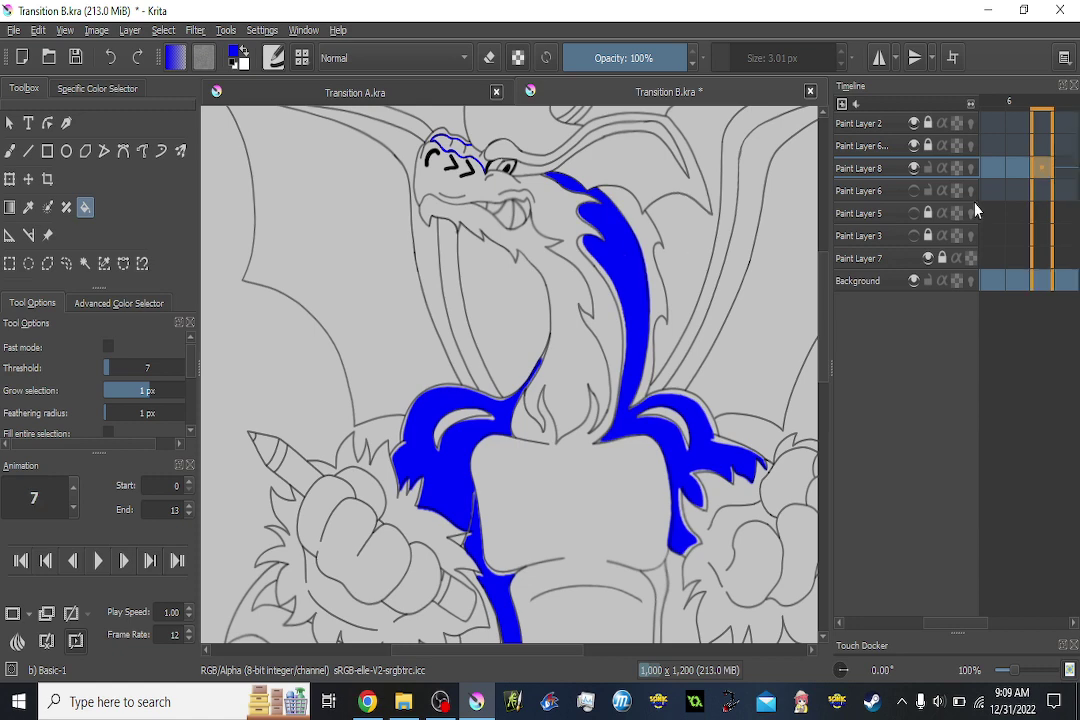
{"action": "key", "text": "Right"}
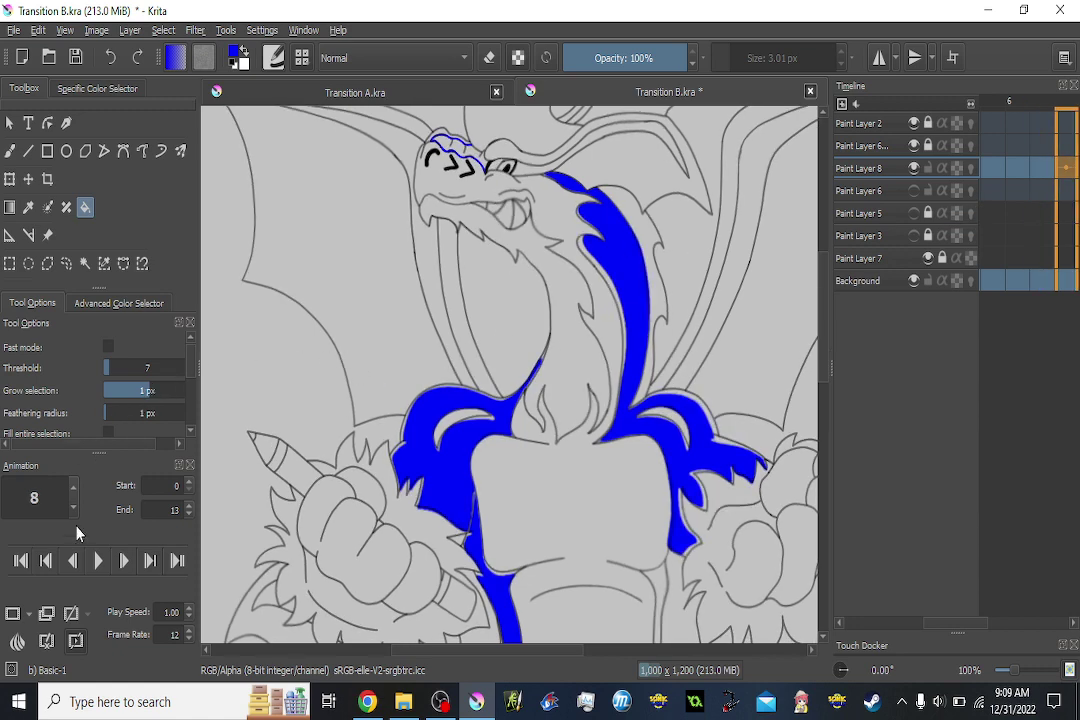
{"action": "key", "text": "ctrl+z"}
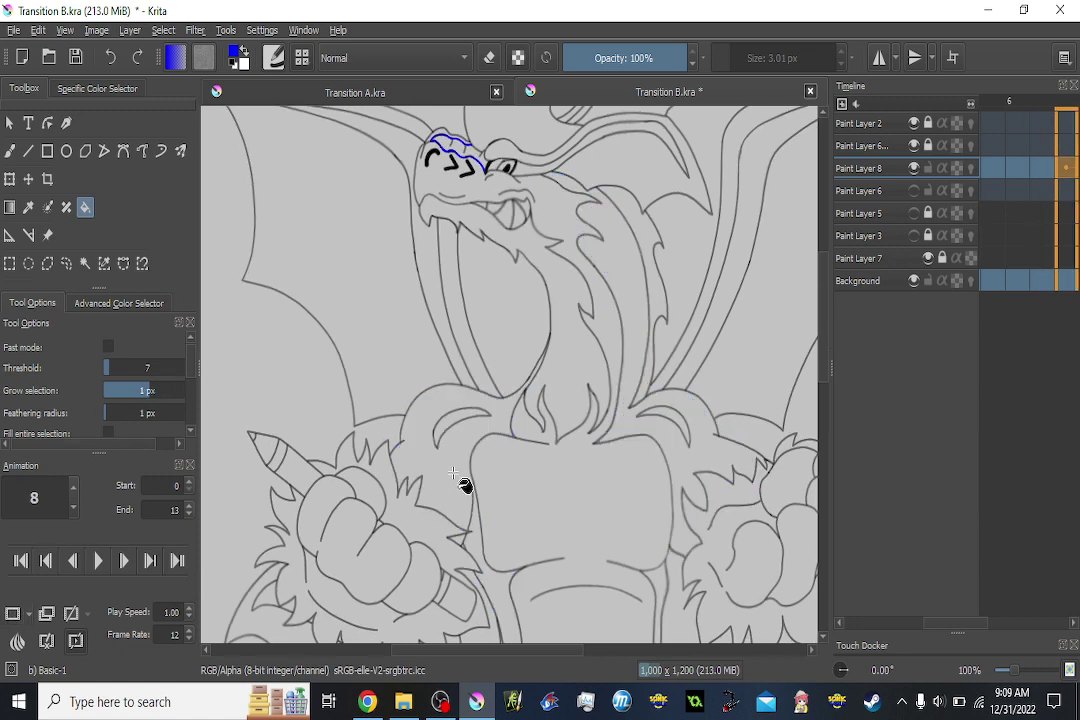
{"action": "key", "text": "ctrl+shift+z"}
{"action": "left_click", "coordinate": [629, 290]}
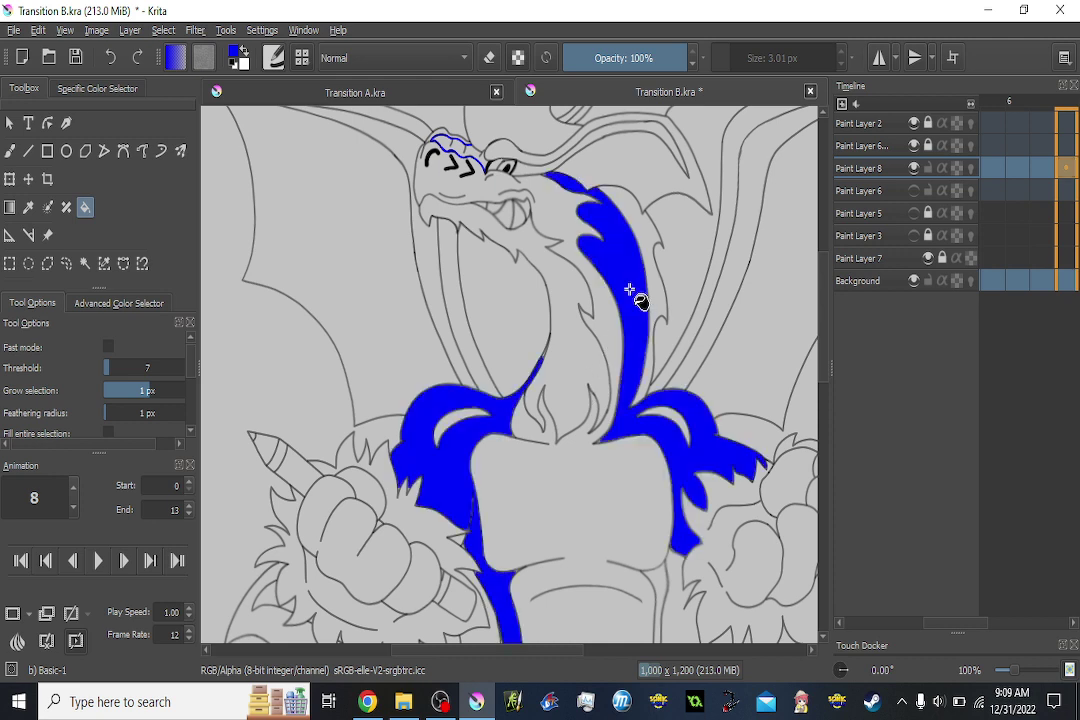
Add a blank frame at frame 9 on Paint Layer 8 and fill both body sides and the neck blue.
{"action": "key", "text": "Right"}
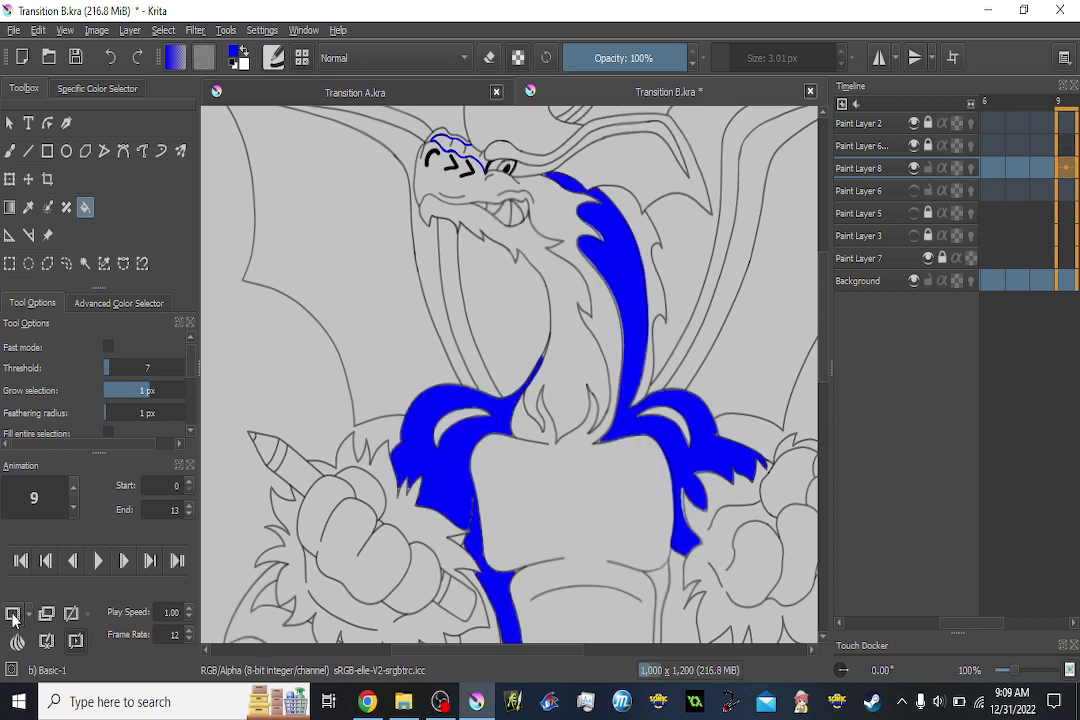
{"action": "left_click", "coordinate": [12, 617]}
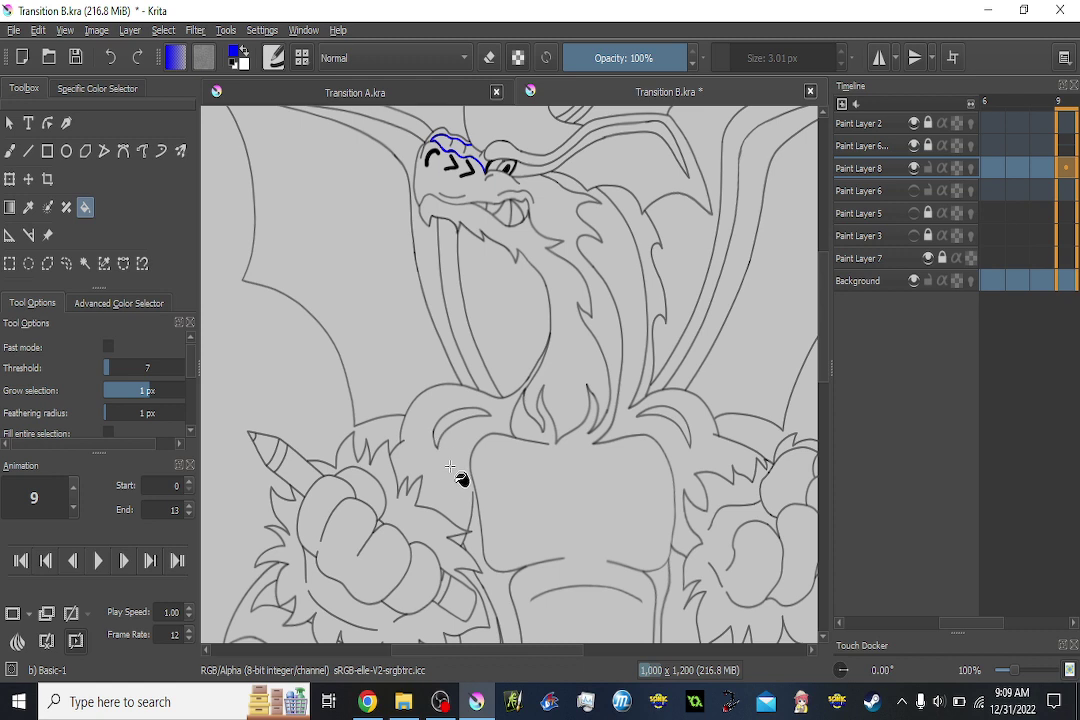
{"action": "key", "text": "Right"}
{"action": "key", "text": "Right"}
{"action": "key", "text": "Left"}
{"action": "key", "text": "Left"}
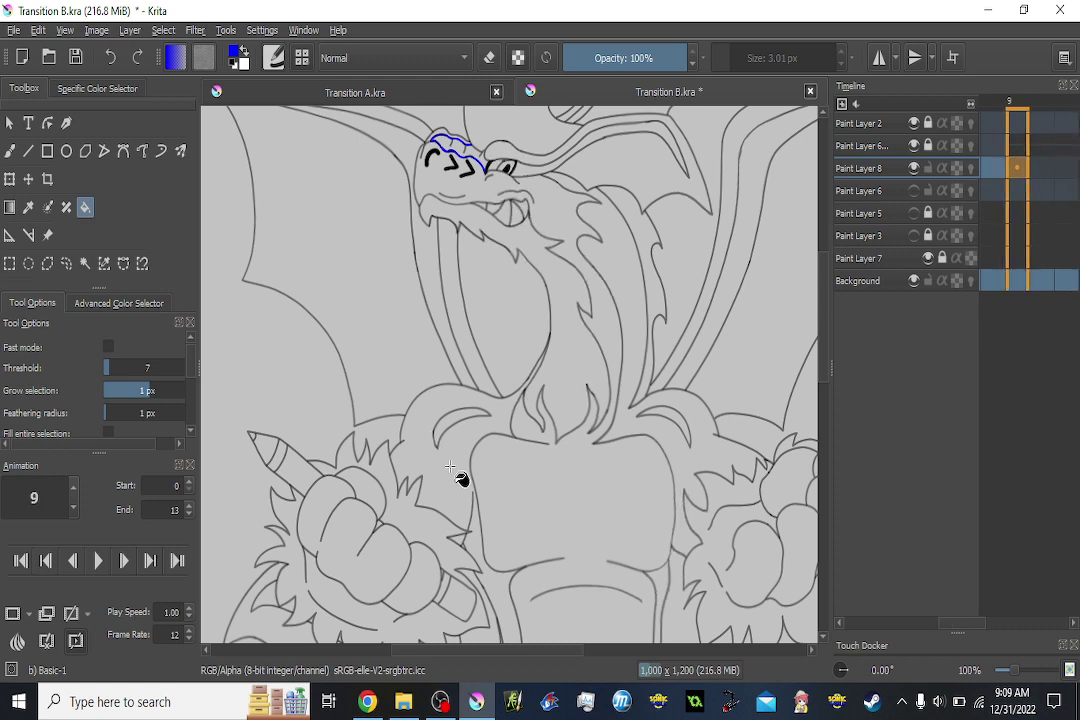
{"action": "key", "text": "Right"}
{"action": "key", "text": "Left"}
{"action": "left_click", "coordinate": [446, 470]}
{"action": "left_click", "coordinate": [627, 271]}
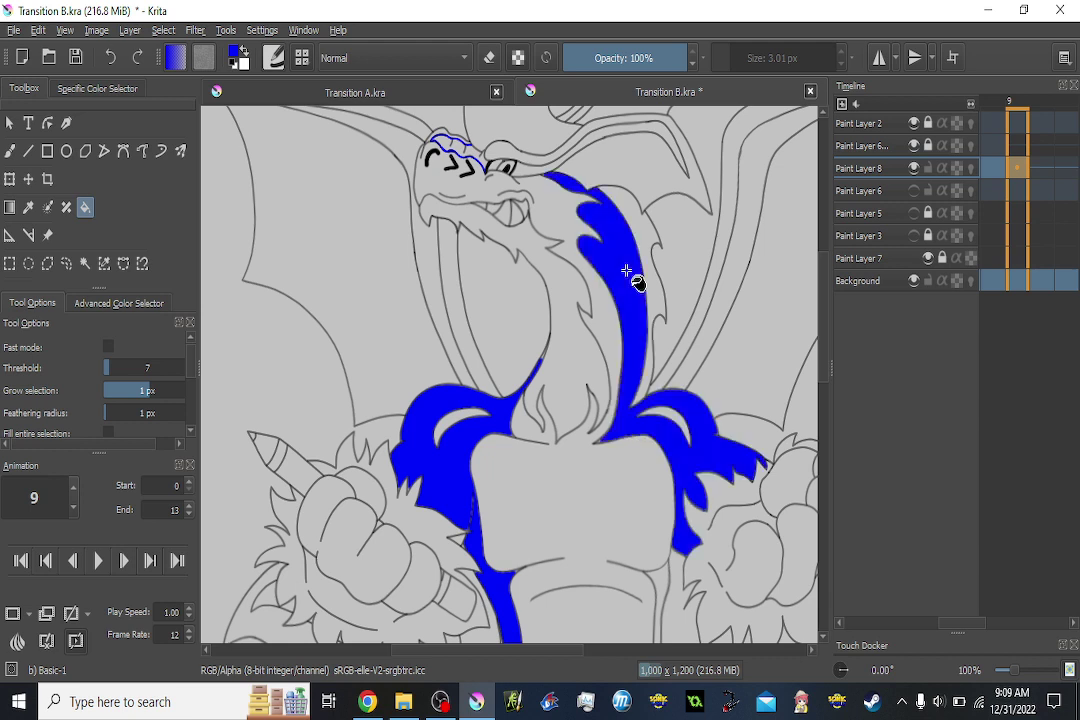
Add a blank frame at frame 10 on Paint Layer 8 and fill both body sides and the neck blue.
{"action": "key", "text": "Right"}
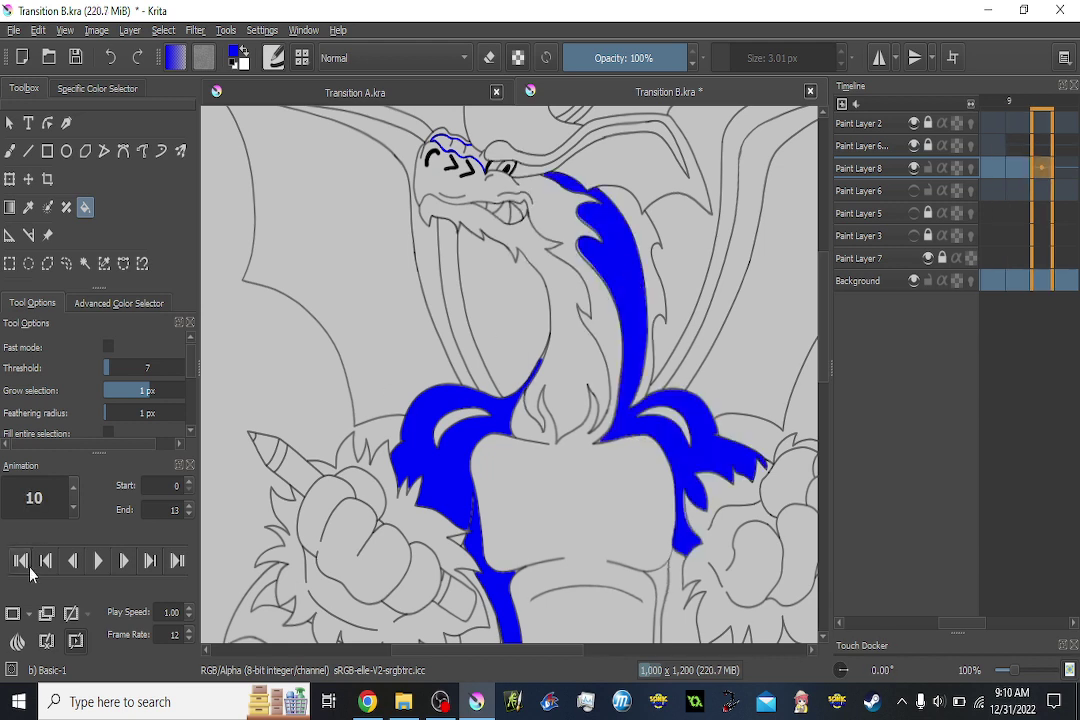
{"action": "left_click", "coordinate": [13, 617]}
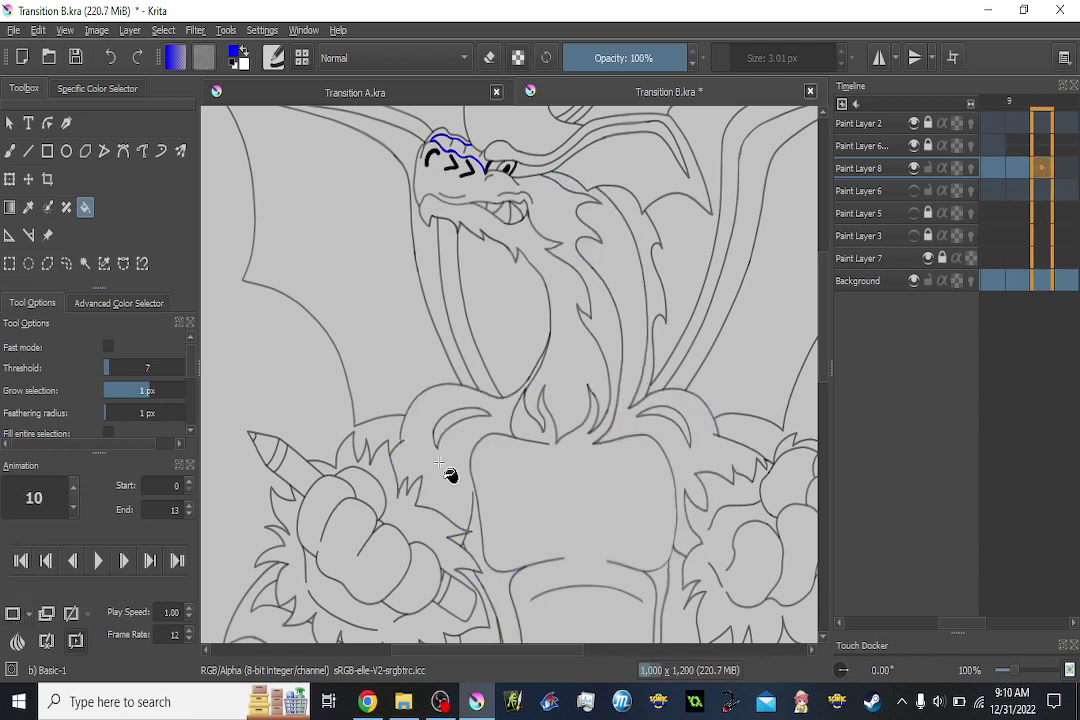
{"action": "left_click", "coordinate": [640, 300]}
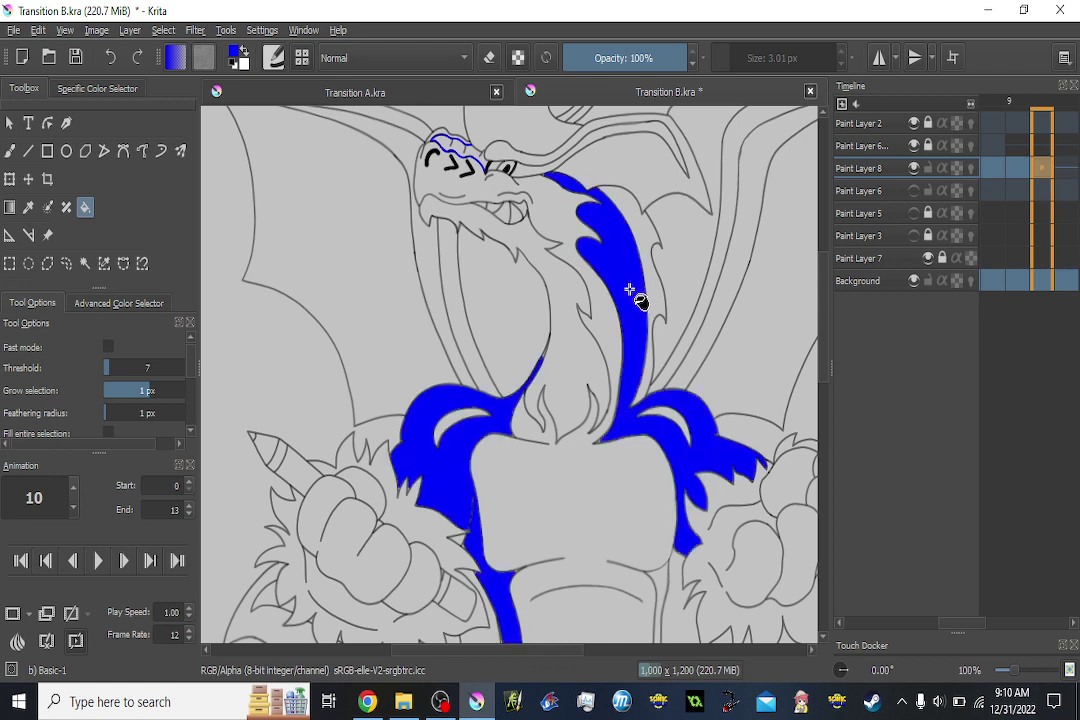
{"action": "left_click", "coordinate": [438, 708]}
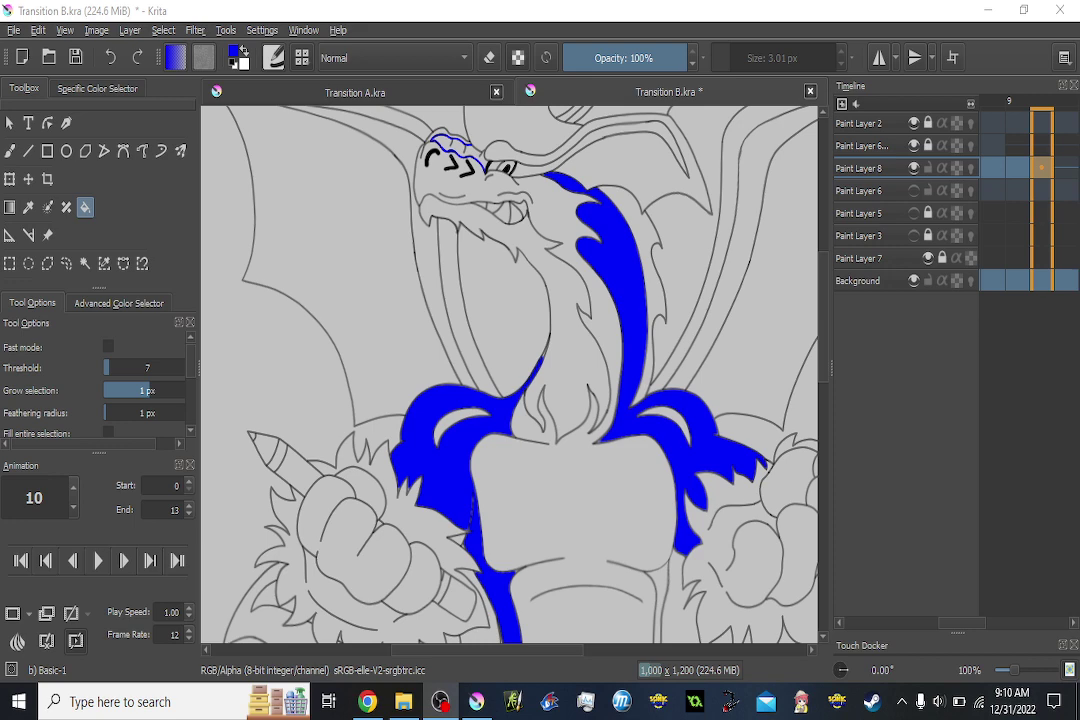
Step back and forth between frames 9 and 13 with the whole figure in view to compare the line art with the blue fill.
{"action": "mouse_move", "coordinate": [580, 441]}
{"action": "left_mouse_down"}
{"action": "mouse_move", "coordinate": [621, 445]}
{"action": "mouse_move", "coordinate": [625, 462]}
{"action": "left_mouse_up"}
{"action": "left_click", "coordinate": [1059, 171]}
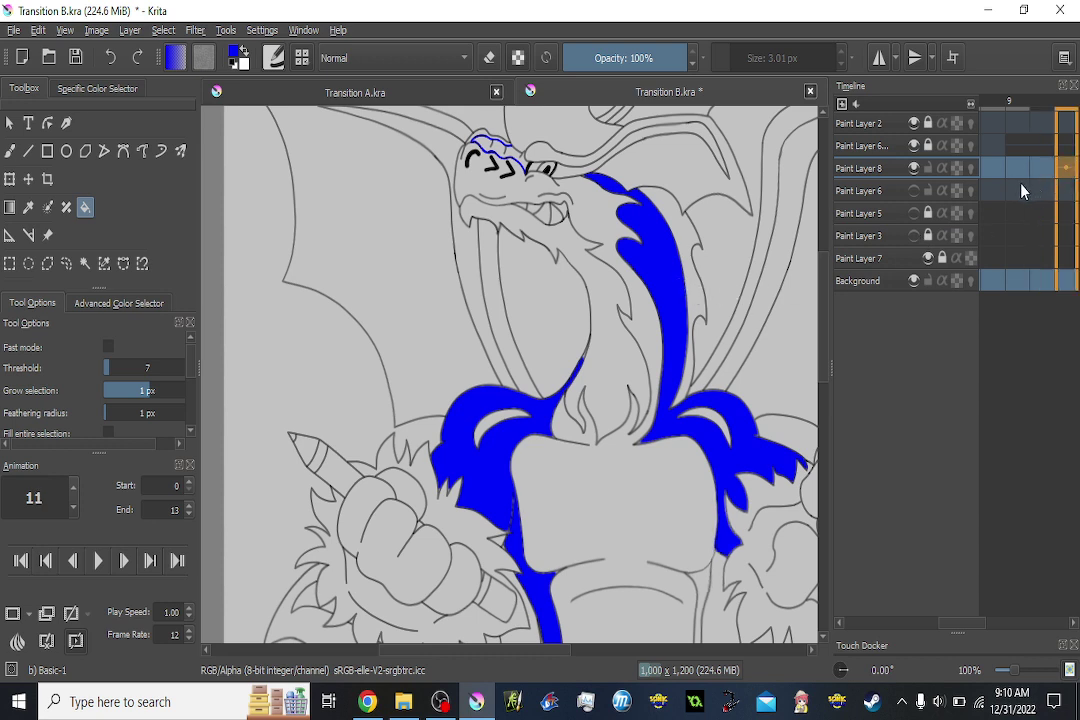
{"action": "key", "text": "Right"}
{"action": "key", "text": "Right"}
{"action": "key", "text": "Left"}
{"action": "key", "text": "Left"}
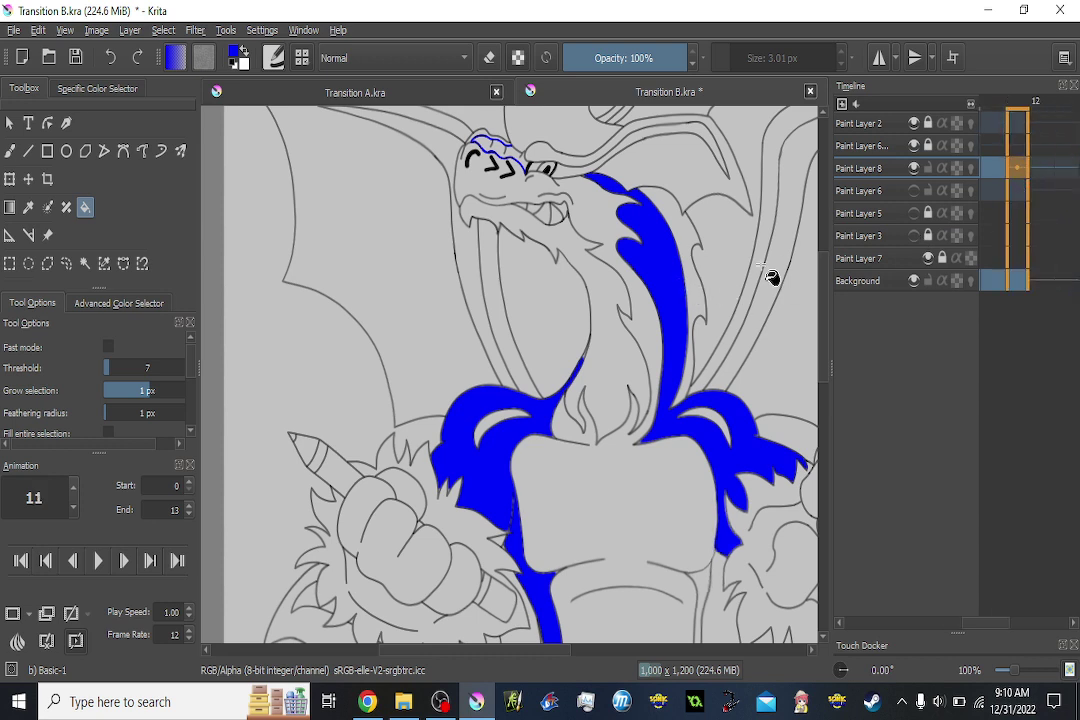
{"action": "scroll", "coordinate": [741, 269], "scroll_direction": "down", "scroll_amount": 2}
{"action": "left_click_drag", "start_coordinate": [788, 303], "coordinate": [738, 218]}
{"action": "key", "text": "Left"}
{"action": "key", "text": "Left"}
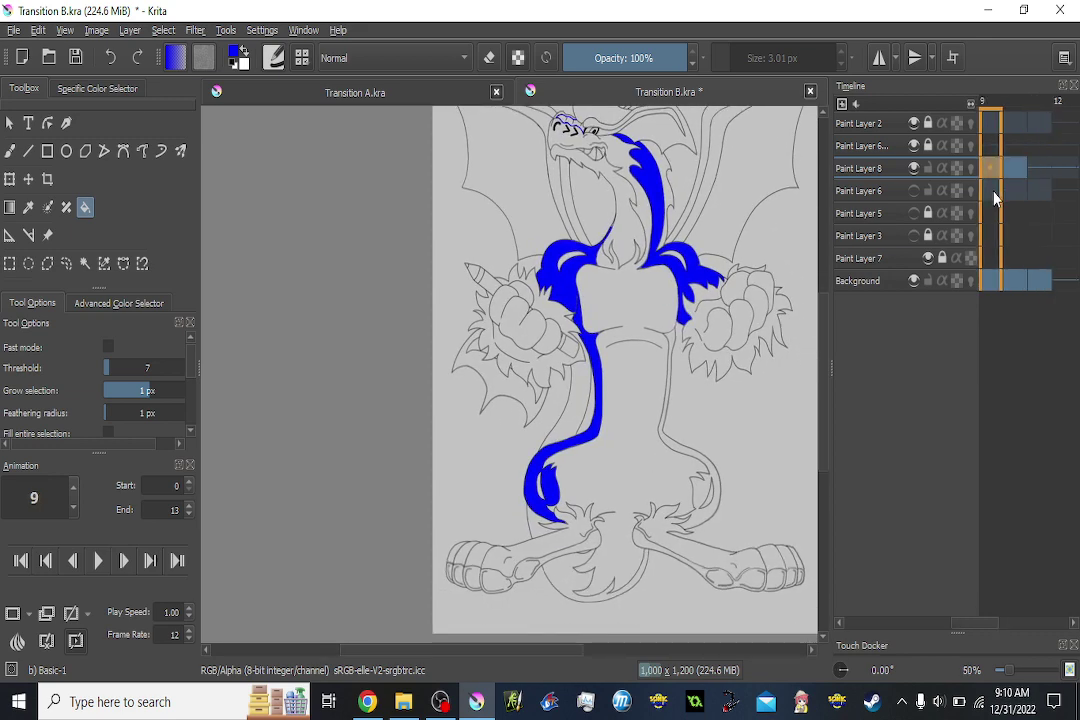
{"action": "key", "text": "Right"}
{"action": "key", "text": "Right"}
{"action": "key", "text": "Right"}
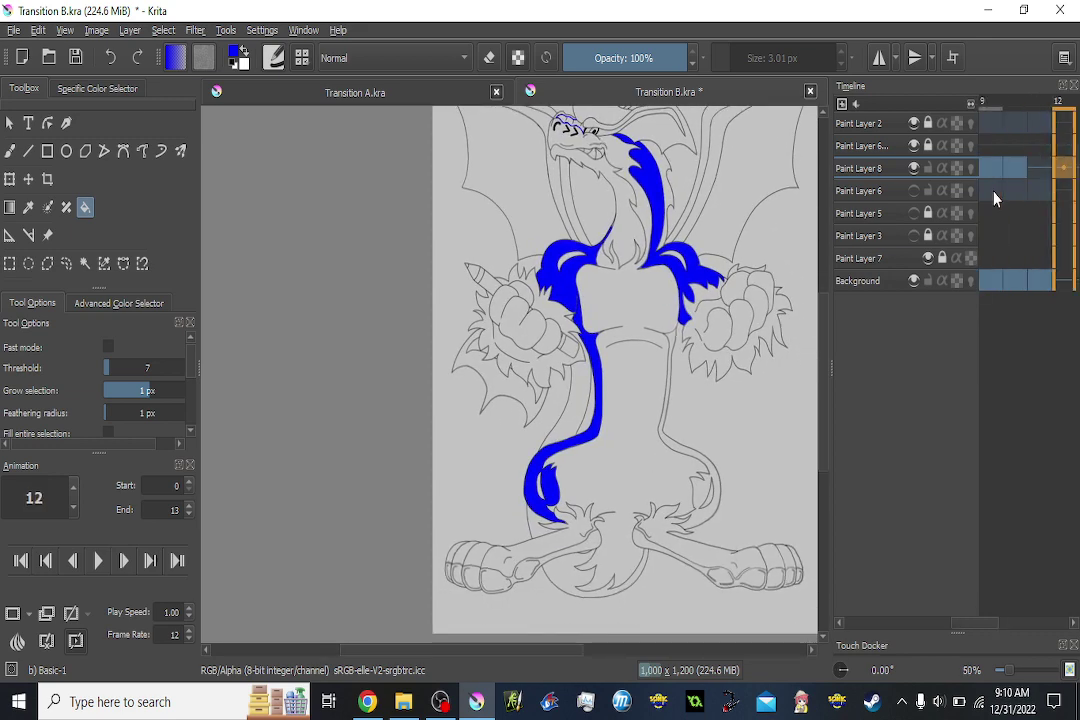
{"action": "key", "text": "Left"}
{"action": "key", "text": "Left"}
{"action": "key", "text": "Right"}
{"action": "key", "text": "Right"}
{"action": "key", "text": "Left"}
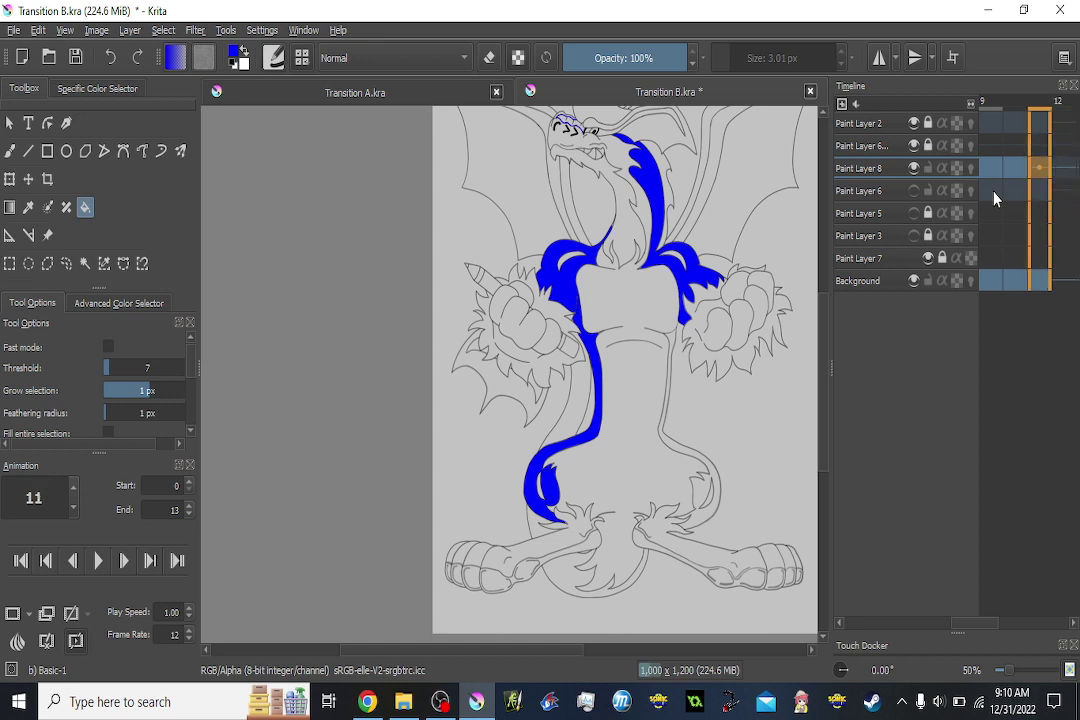
{"action": "key", "text": "Left"}
{"action": "key", "text": "Right"}
Add a blank frame at frame 11 on Paint Layer 8 and fill the neck, both shoulders and the left body side blue.
{"action": "left_click", "coordinate": [16, 617]}
{"action": "scroll", "coordinate": [636, 205], "scroll_direction": "up", "scroll_amount": 5}
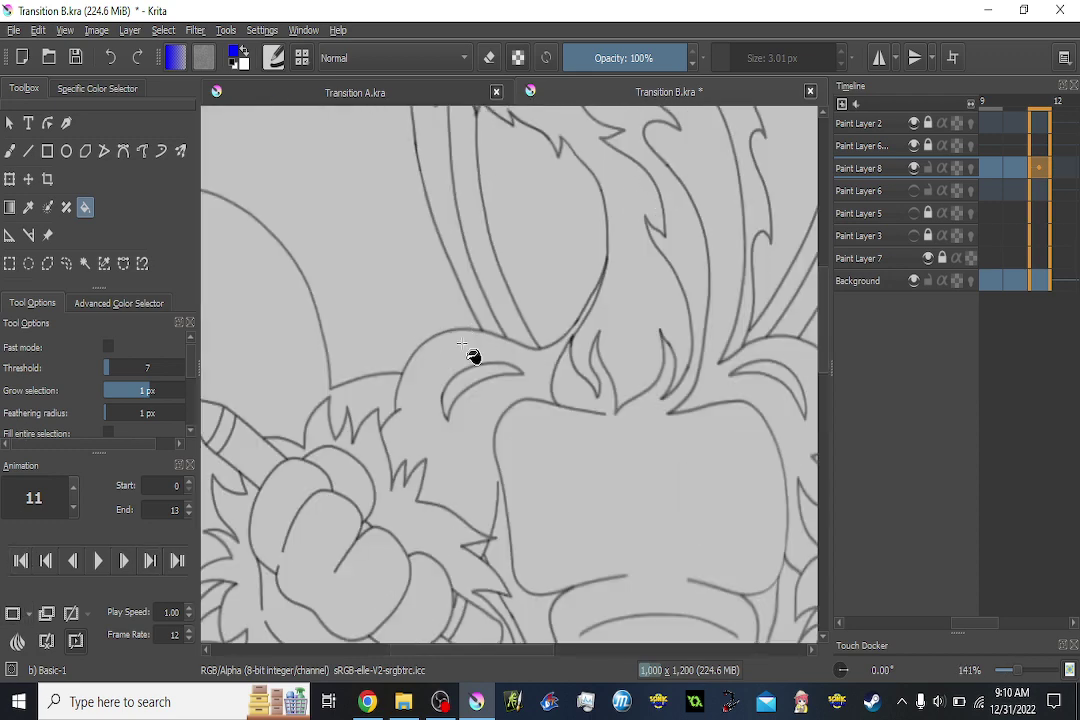
{"action": "scroll", "coordinate": [552, 415], "scroll_direction": "down", "scroll_amount": 5}
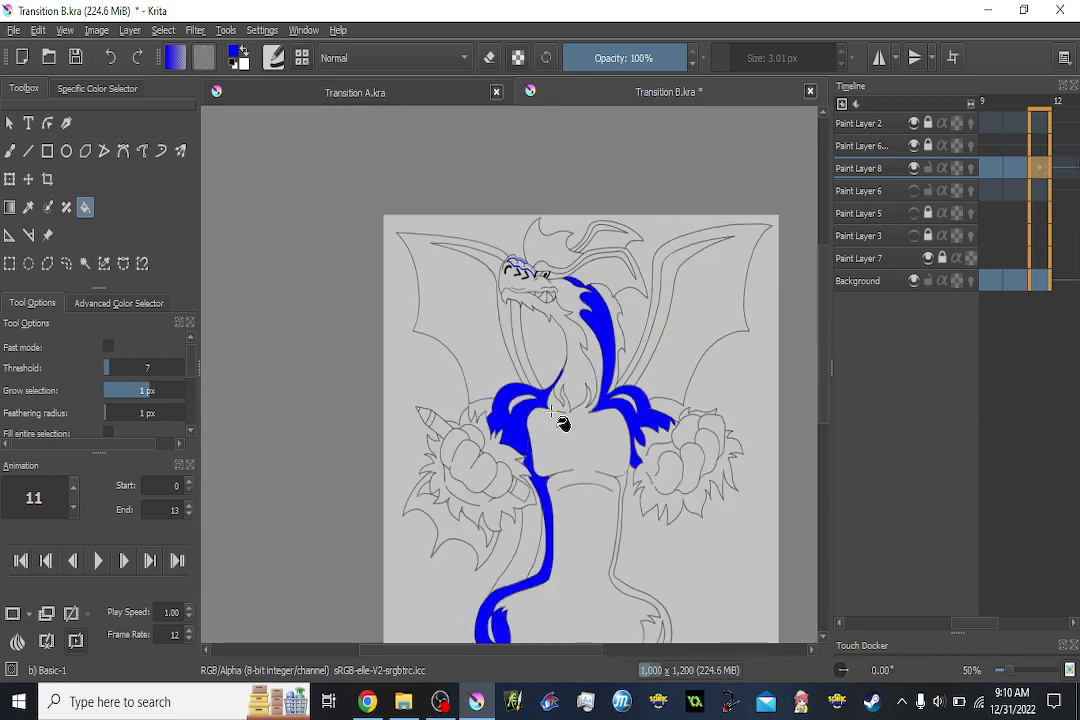
Fill the round tail section between the feet blue on frames 11, 10 and 9.
{"action": "scroll", "coordinate": [550, 632], "scroll_direction": "up", "scroll_amount": 5}
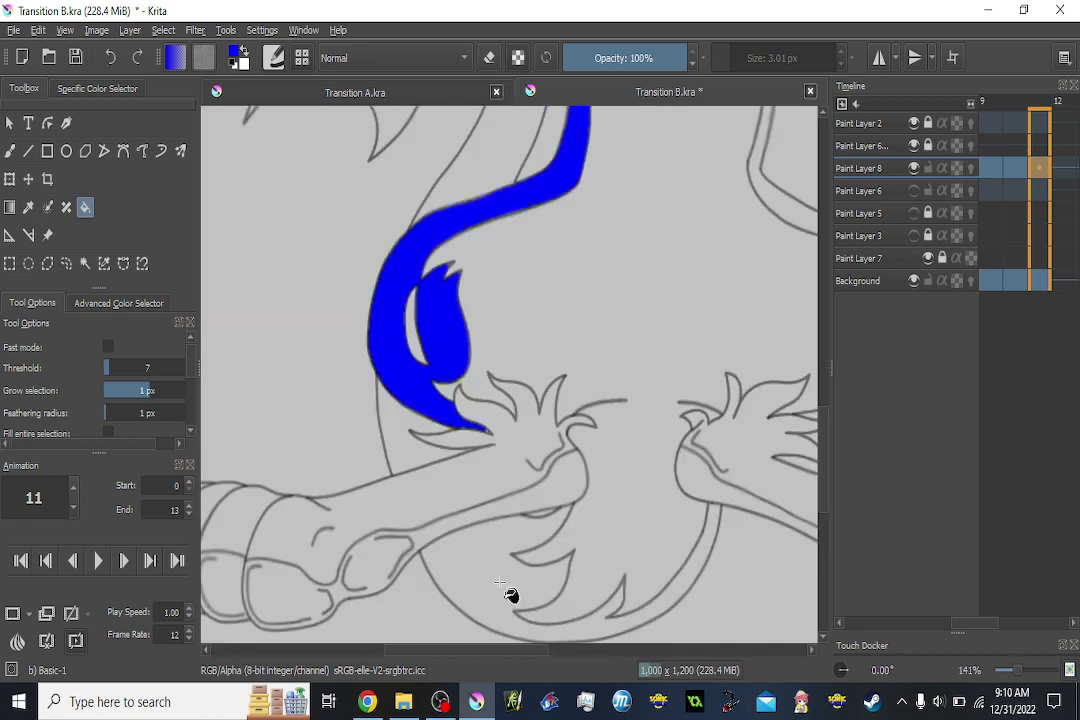
{"action": "left_click", "coordinate": [510, 595]}
{"action": "key", "text": "Left"}
{"action": "left_click", "coordinate": [501, 583]}
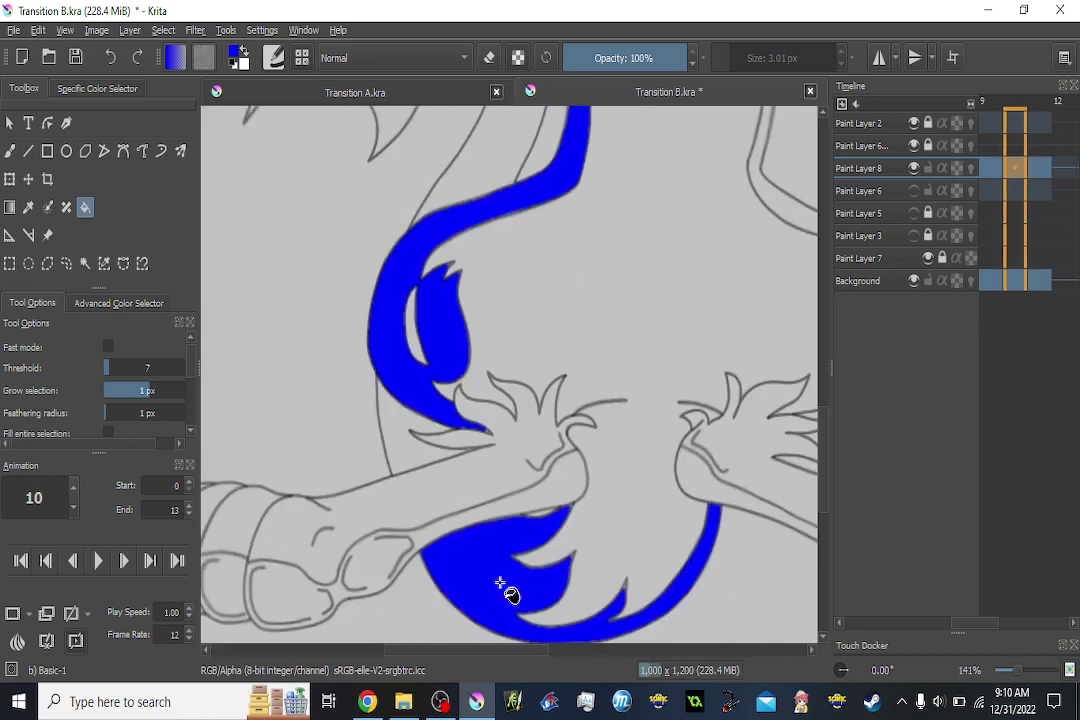
{"action": "key", "text": "Left"}
{"action": "left_click", "coordinate": [496, 583]}
Fill the round tail section between the feet blue on frames 8, 7 and 6.
{"action": "key", "text": "Left"}
{"action": "scroll", "coordinate": [497, 500], "scroll_direction": "down", "scroll_amount": 3}
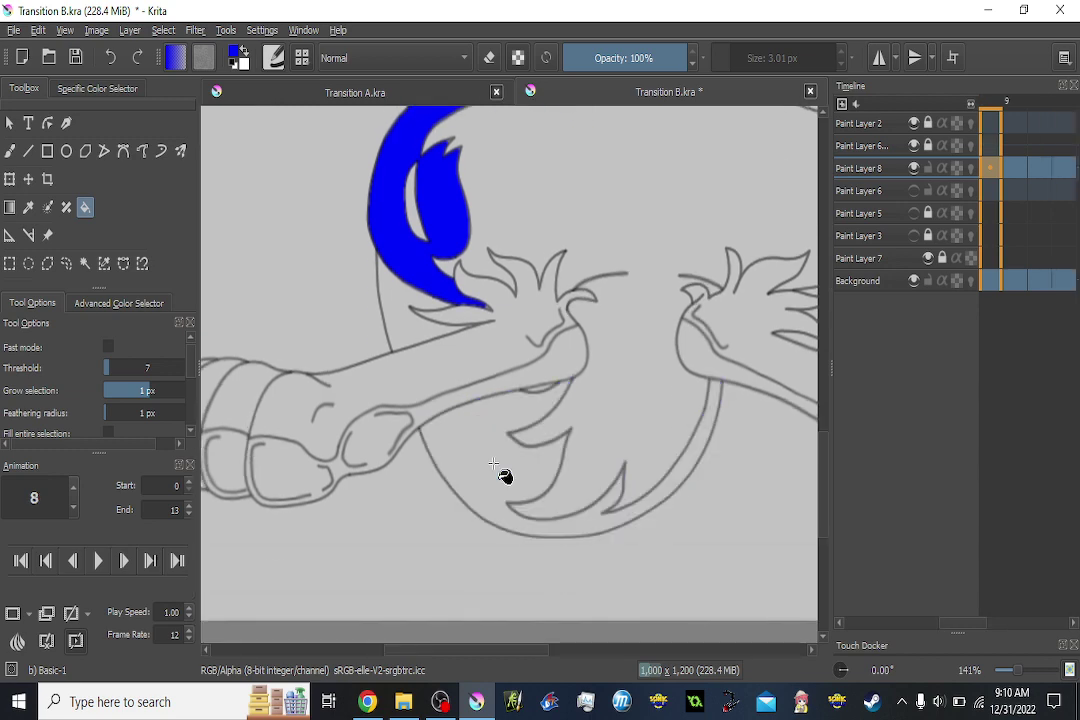
{"action": "left_click", "coordinate": [493, 464]}
{"action": "key", "text": "Left"}
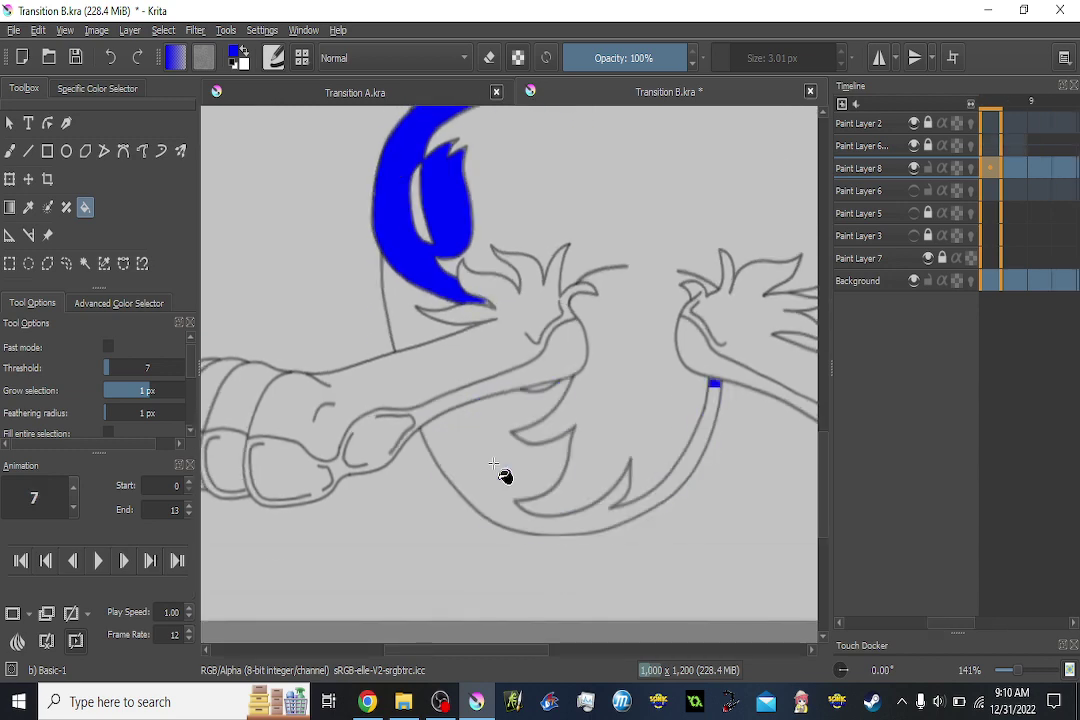
{"action": "left_click", "coordinate": [493, 464]}
{"action": "key", "text": "Left"}
{"action": "left_click", "coordinate": [493, 464]}
Fill the large tail loop beside the left body side blue on frames 5 and 4.
{"action": "key", "text": "Left"}
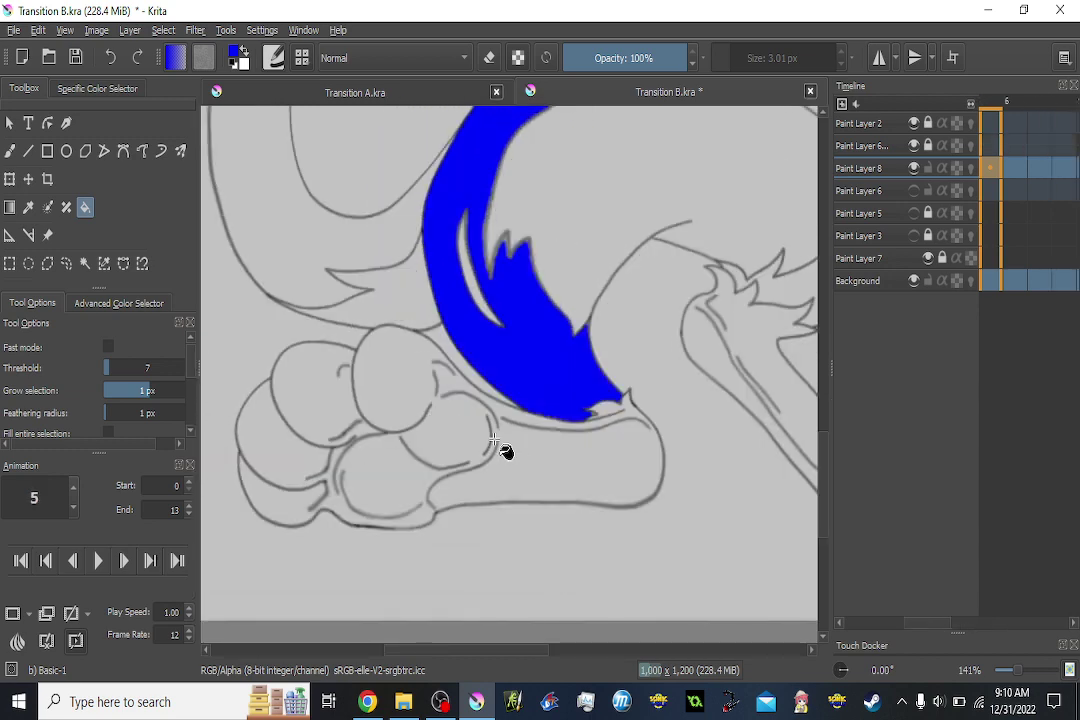
{"action": "left_click_drag", "start_coordinate": [511, 437], "coordinate": [583, 513]}
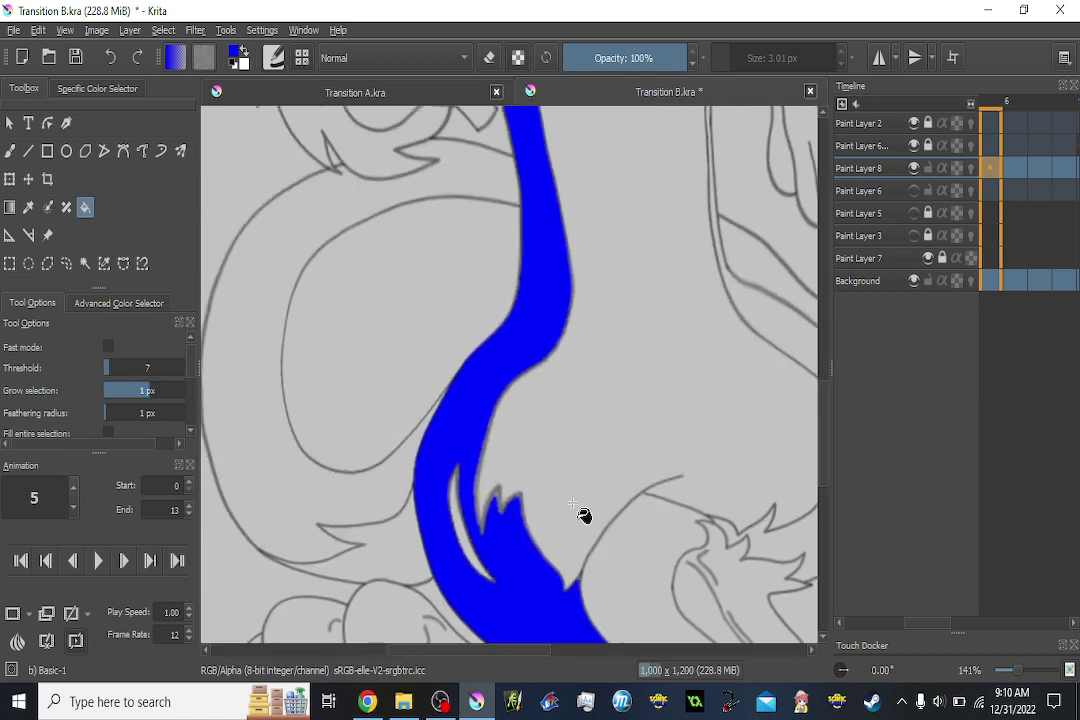
{"action": "left_click", "coordinate": [266, 431]}
{"action": "key", "text": "Left"}
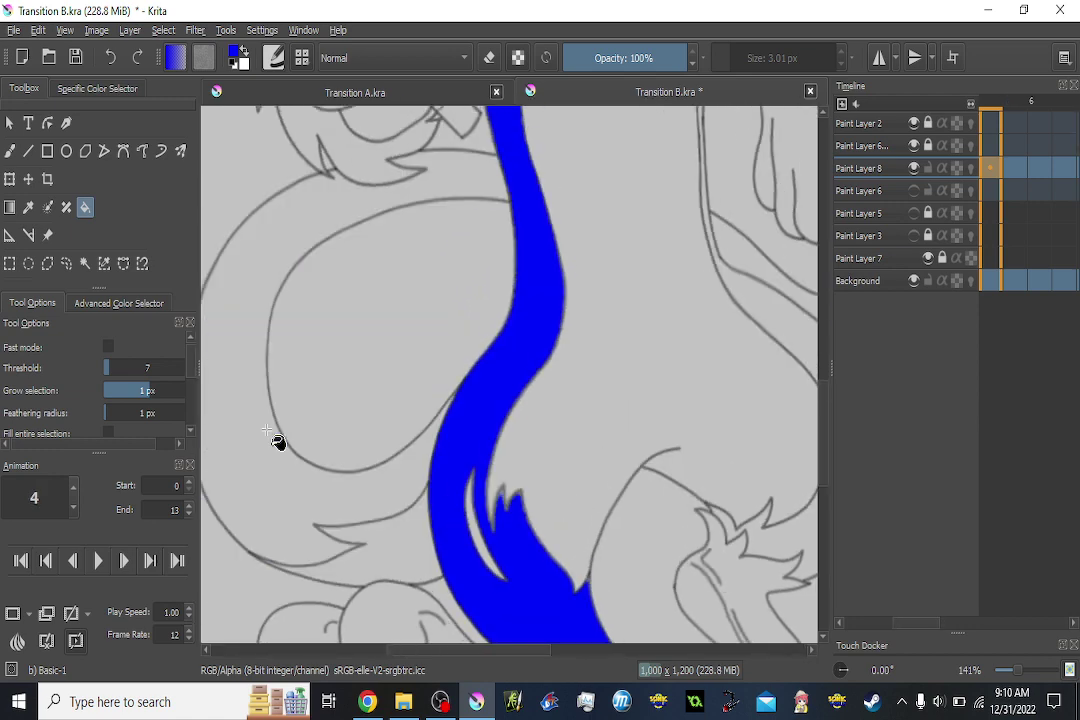
{"action": "left_click", "coordinate": [266, 431]}
Fill the large tail loop beside the left body side blue on frames 3, 2 and 1.
{"action": "key", "text": "Left"}
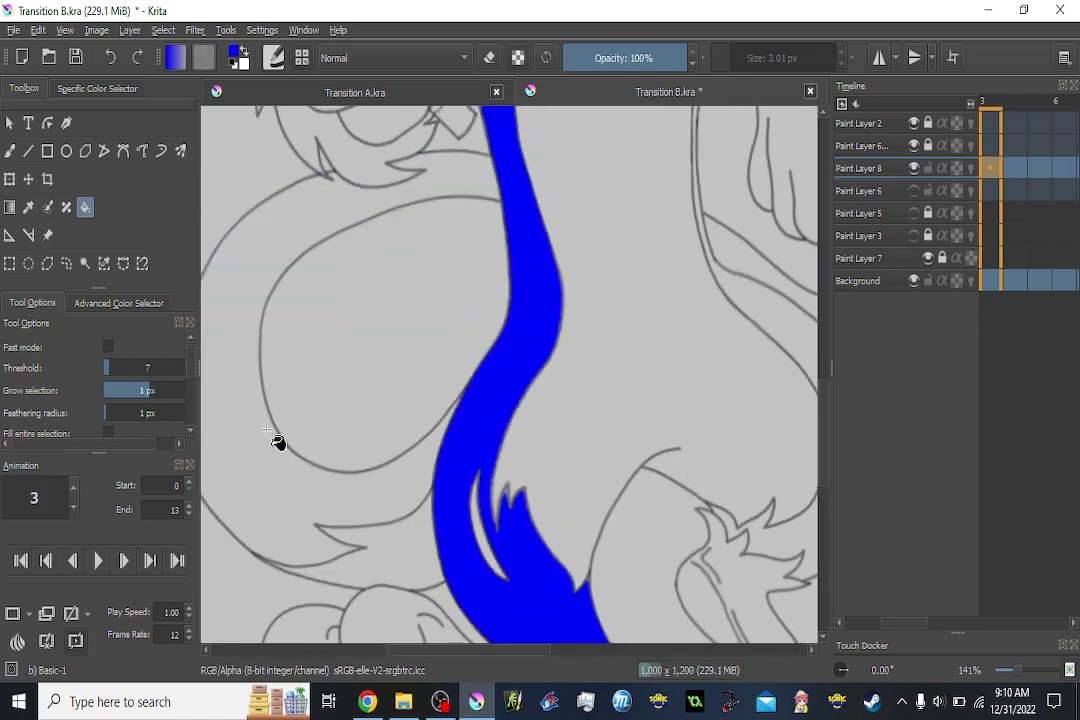
{"action": "left_click", "coordinate": [266, 431]}
{"action": "key", "text": "Left"}
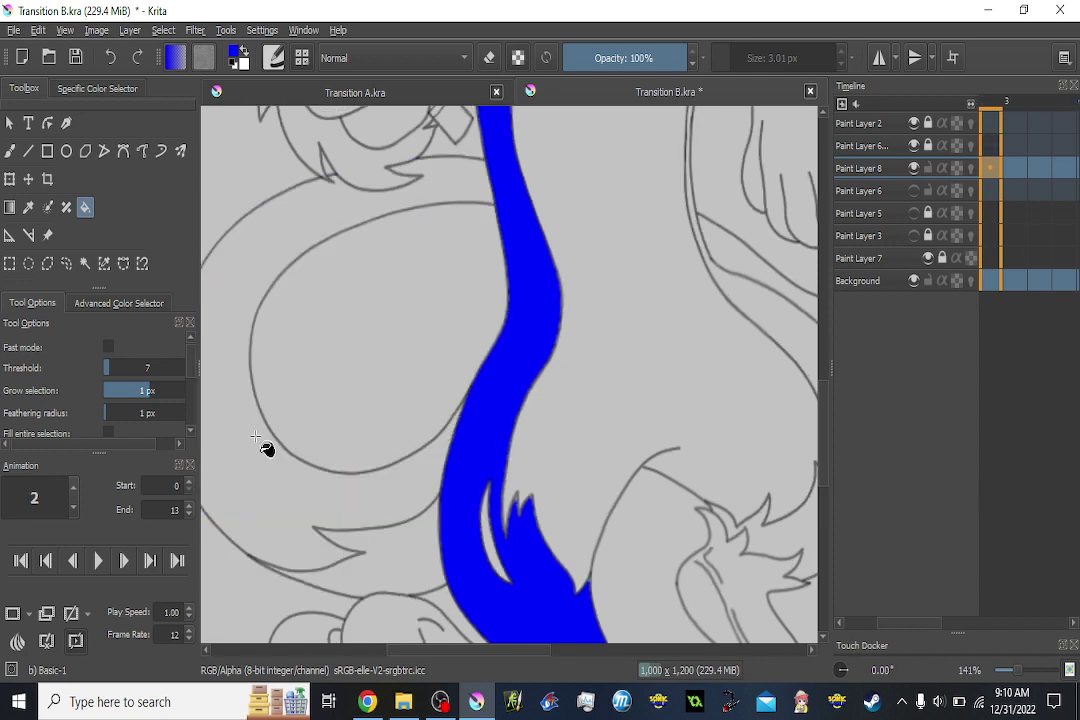
{"action": "left_click", "coordinate": [255, 443]}
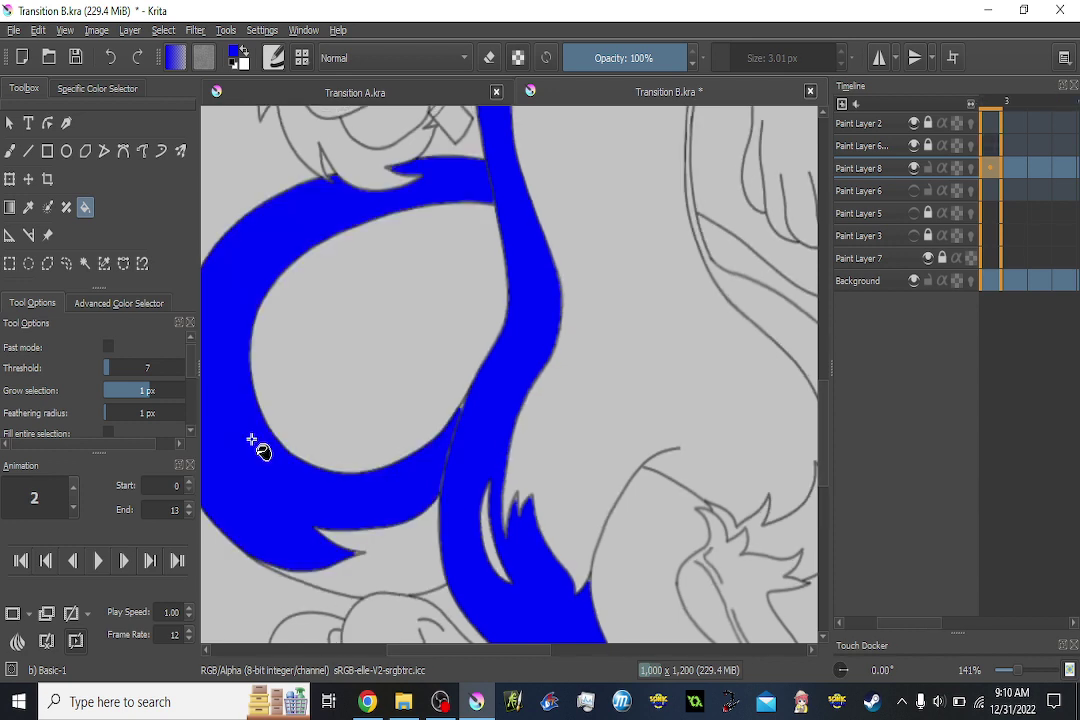
{"action": "key", "text": "Left"}
{"action": "left_click", "coordinate": [252, 441]}
Fill the finned tail end beside the right leg blue on frames 0 and 2.
{"action": "key", "text": "Left"}
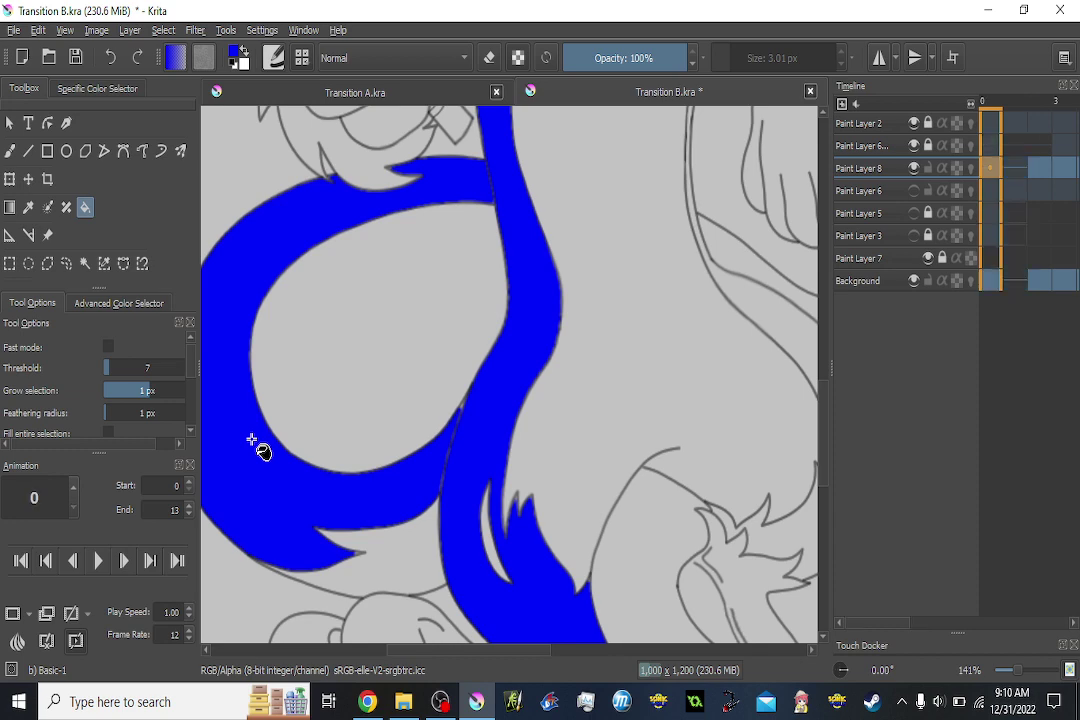
{"action": "scroll", "coordinate": [275, 306], "scroll_direction": "right", "scroll_amount": 5}
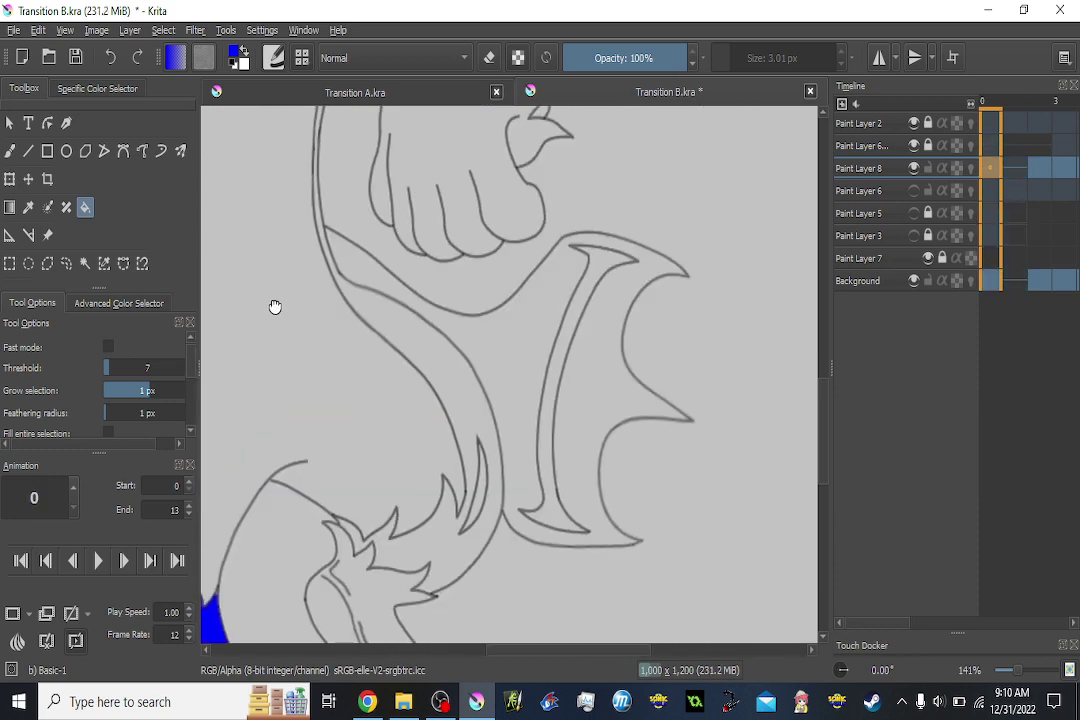
{"action": "left_click", "coordinate": [513, 325]}
{"action": "key", "text": "Right"}
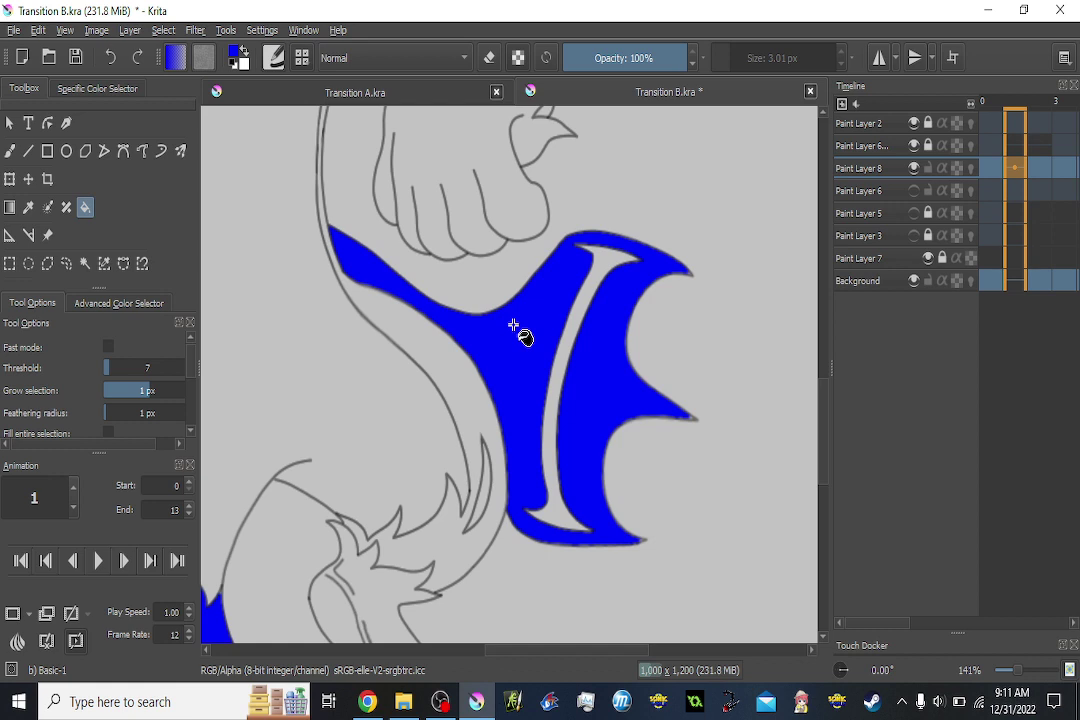
{"action": "key", "text": "Right"}
{"action": "left_click", "coordinate": [513, 325]}
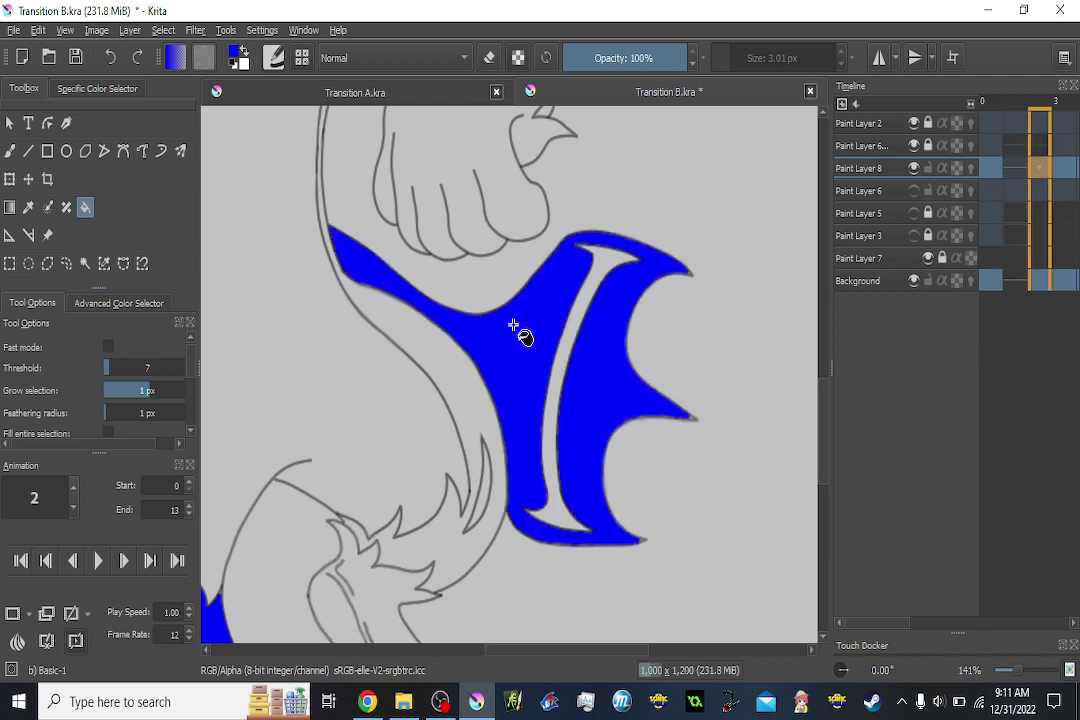
Fill the finned tail end beside the right leg blue on frames 3, 4 and 5.
{"action": "key", "text": "Right"}
{"action": "left_click", "coordinate": [513, 325]}
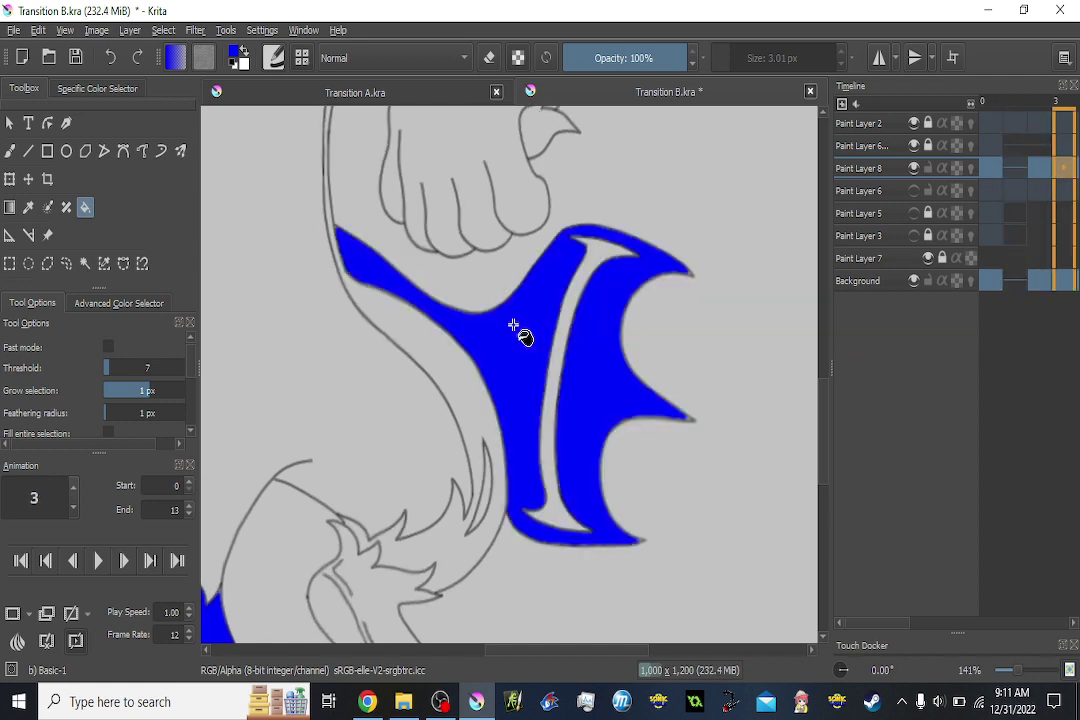
{"action": "key", "text": "Right"}
{"action": "left_click", "coordinate": [513, 325]}
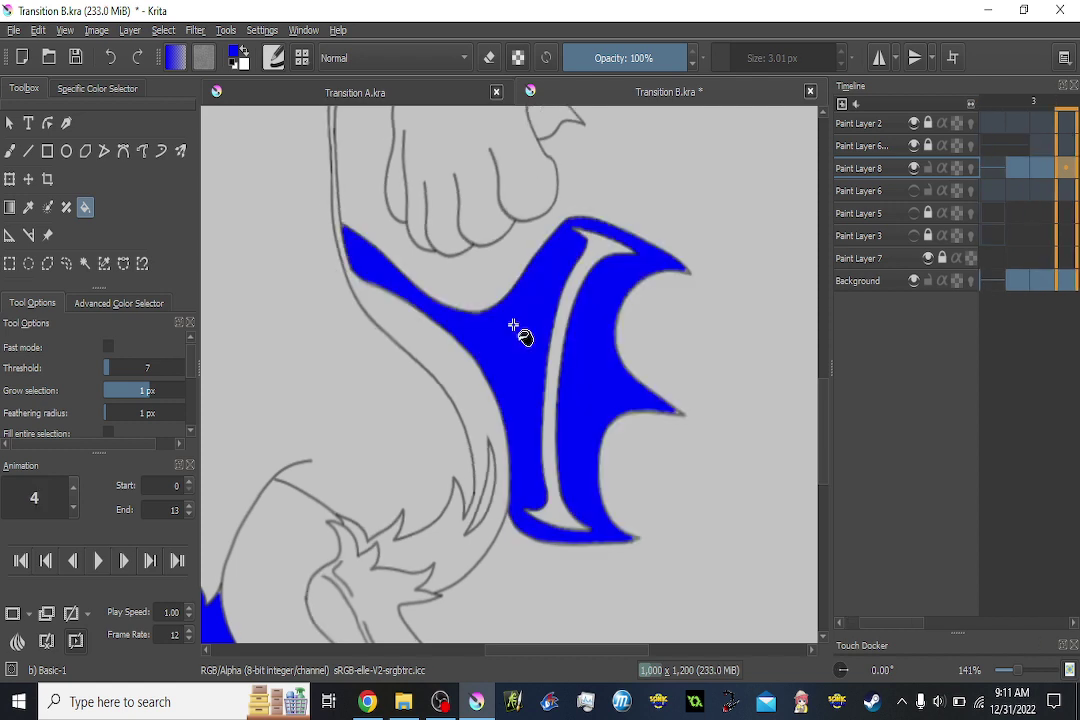
{"action": "key", "text": "Right"}
{"action": "left_click", "coordinate": [513, 325]}
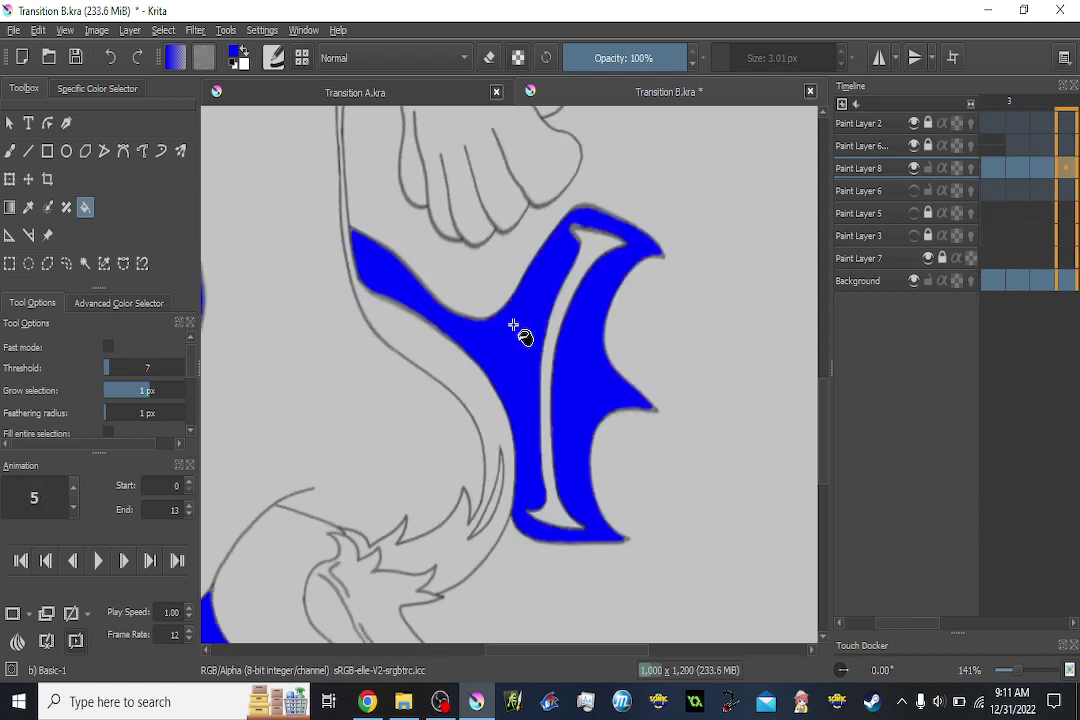
Fill the small tail piece between the left haunch and the foot blue on frames 6, 7, 8 and 9.
{"action": "key", "text": "Right"}
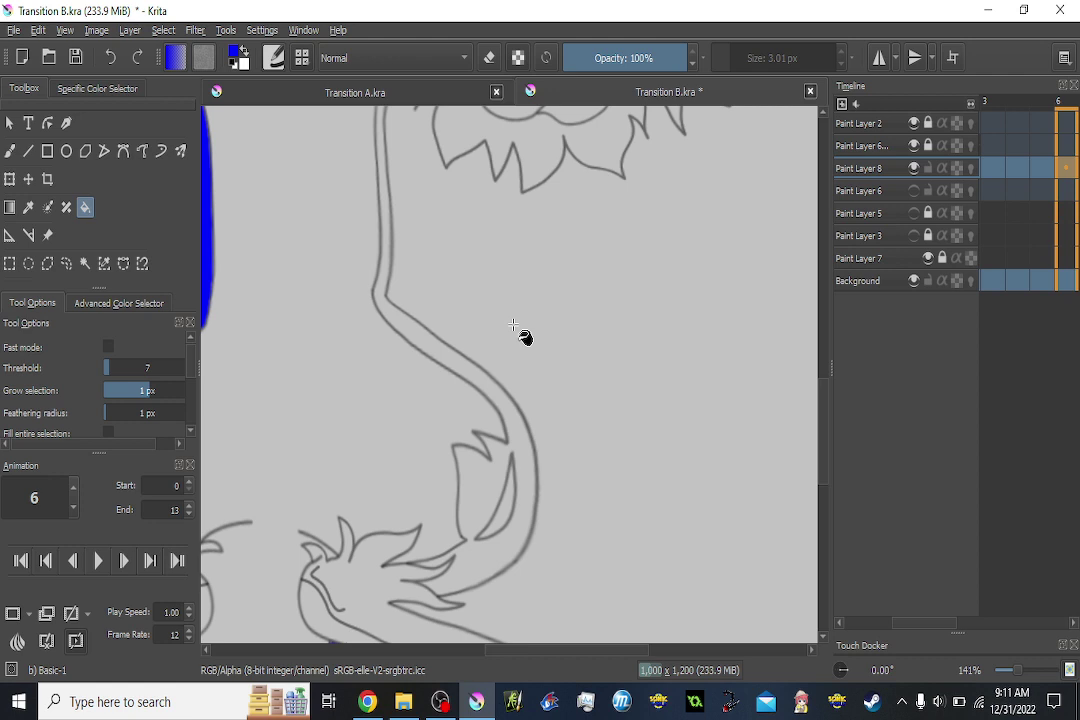
{"action": "left_click_drag", "start_coordinate": [484, 334], "coordinate": [668, 297]}
{"action": "left_click_drag", "start_coordinate": [492, 309], "coordinate": [691, 326]}
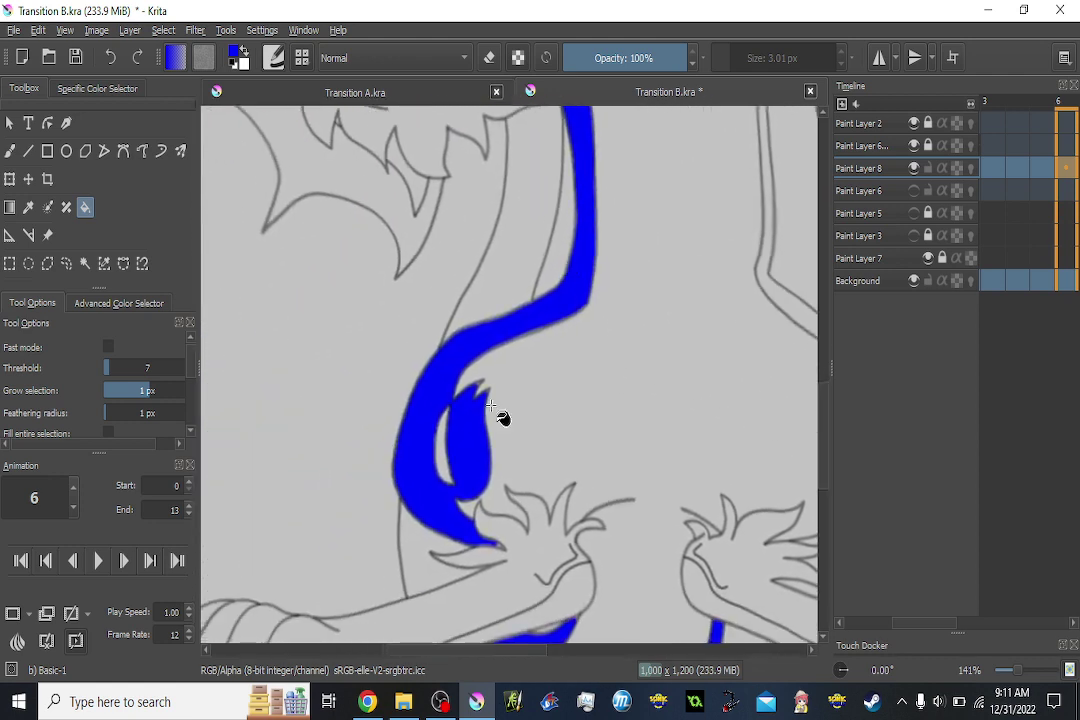
{"action": "left_click", "coordinate": [429, 553]}
{"action": "key", "text": "Right"}
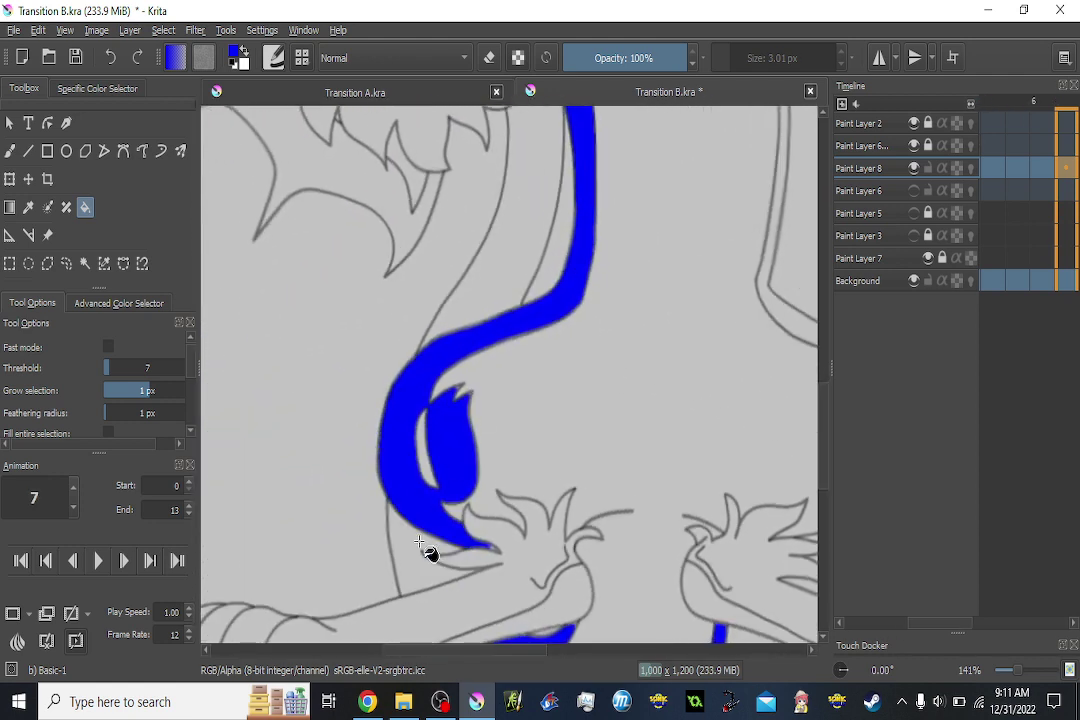
{"action": "left_click", "coordinate": [414, 548]}
{"action": "key", "text": "Right"}
{"action": "left_click", "coordinate": [407, 546]}
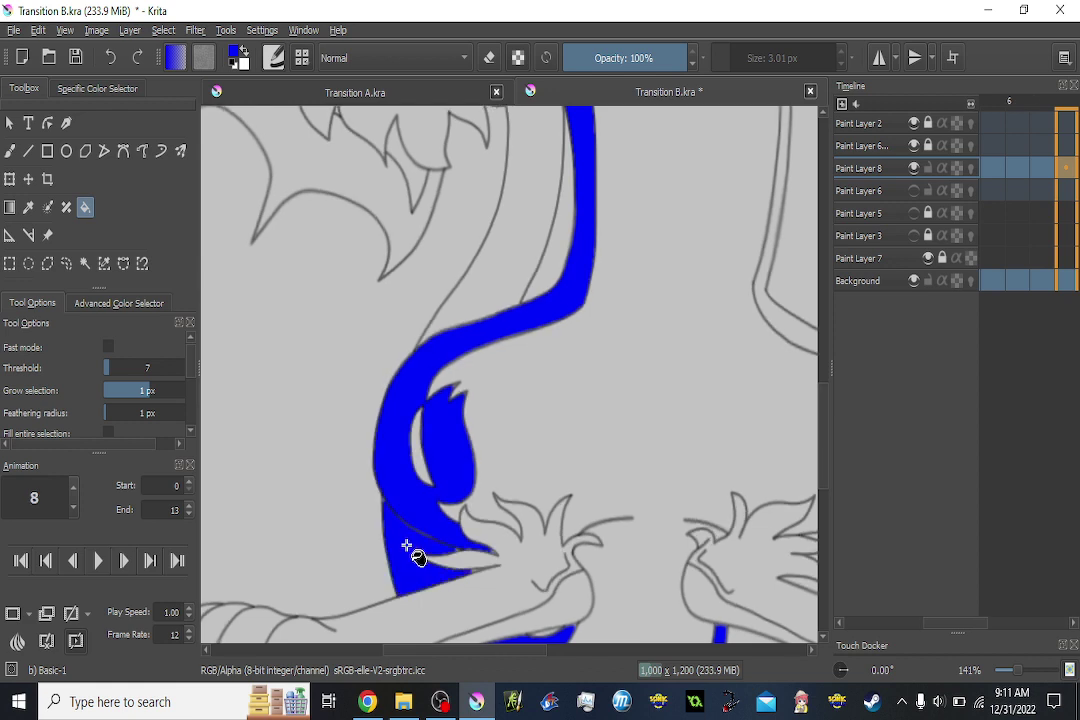
{"action": "key", "text": "Right"}
{"action": "left_click", "coordinate": [403, 565]}
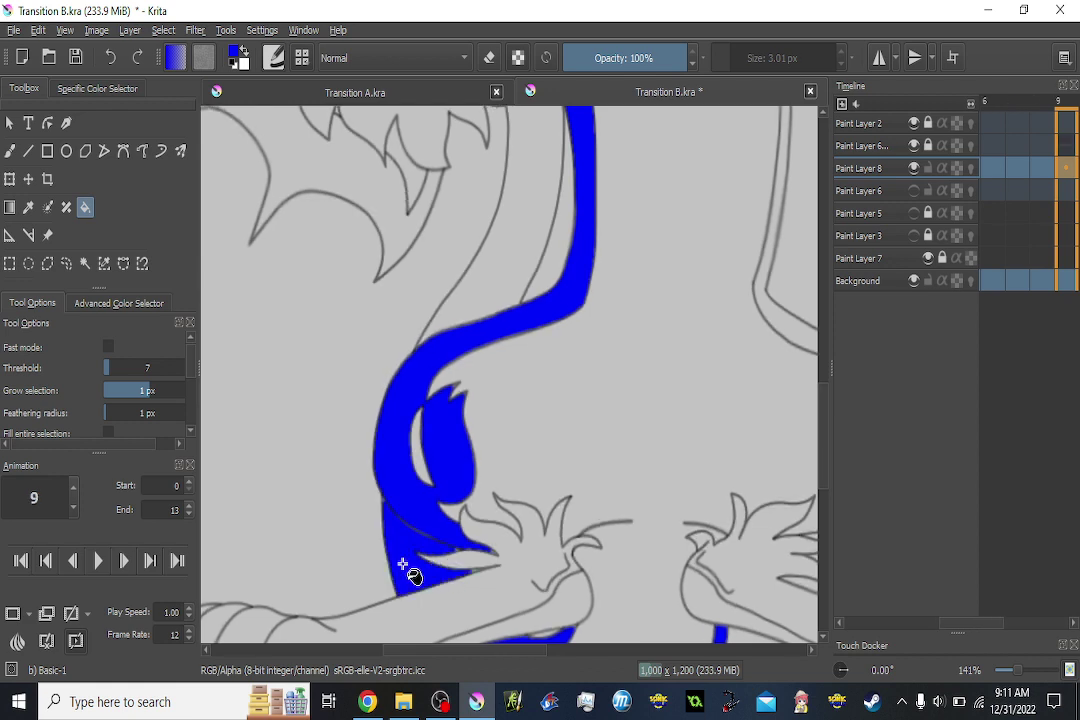
Fill the small tail piece between the left haunch and the foot blue on frames 11 and 10.
{"action": "key", "text": "Right"}
{"action": "key", "text": "Right"}
{"action": "key", "text": "Right"}
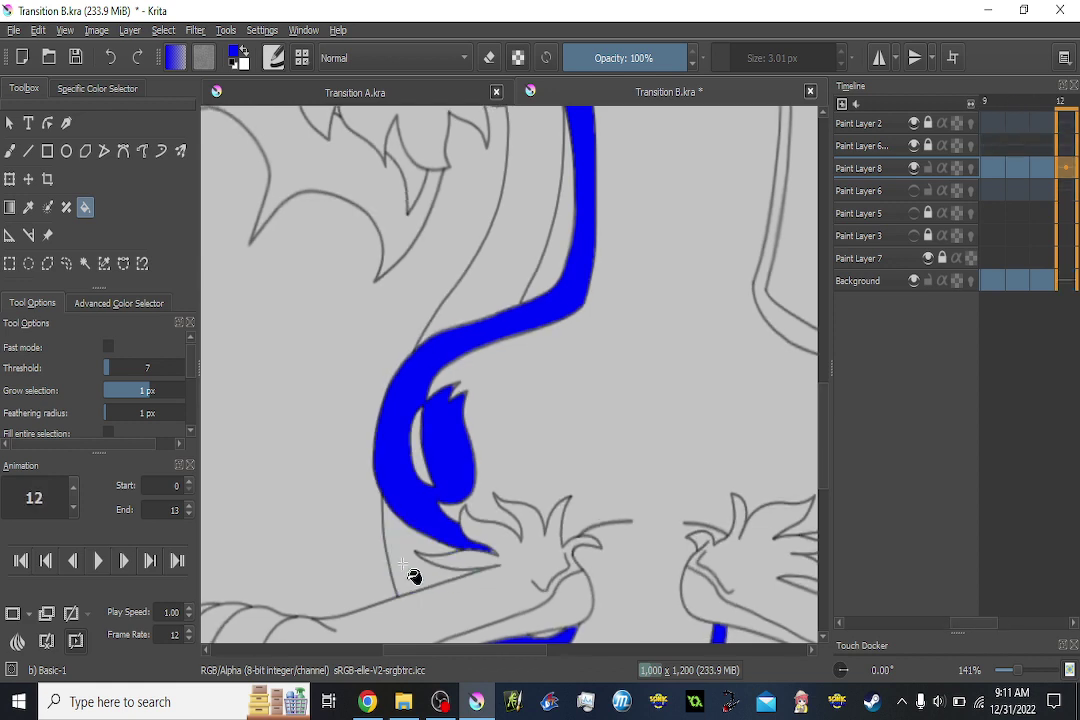
{"action": "key", "text": "Left"}
{"action": "left_click", "coordinate": [403, 565]}
{"action": "key", "text": "Left"}
{"action": "left_click", "coordinate": [403, 565]}
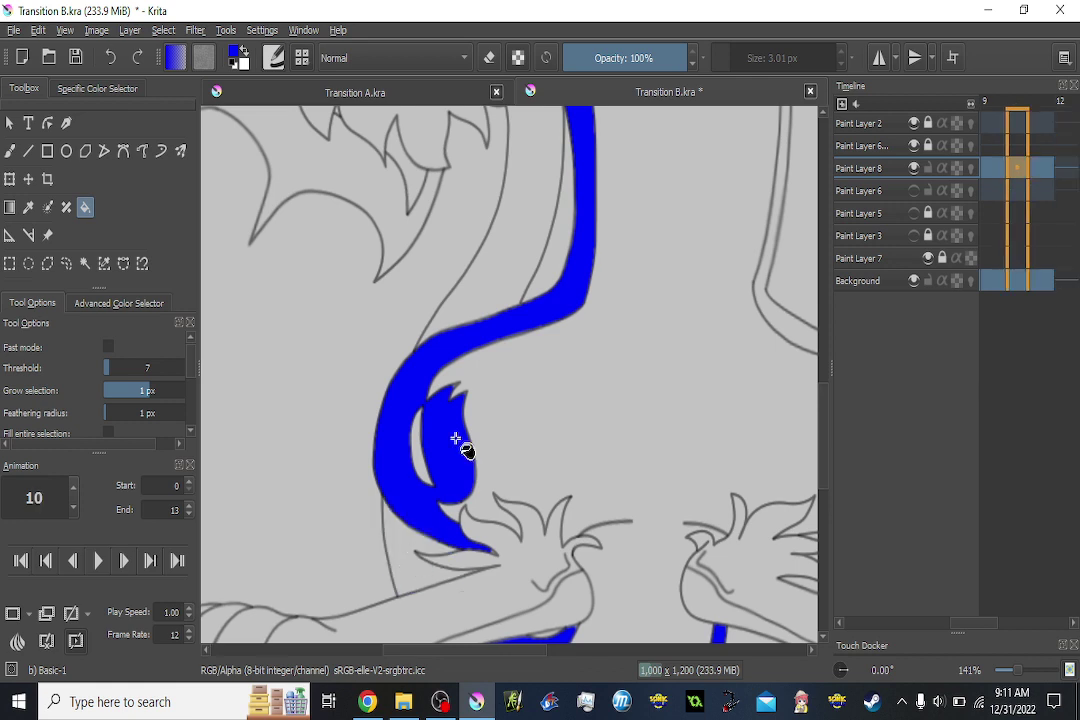
Fill the upper tail section between the left hand and the body side blue on frames 10 and 11.
{"action": "scroll", "coordinate": [492, 272], "scroll_direction": "up", "scroll_amount": 4}
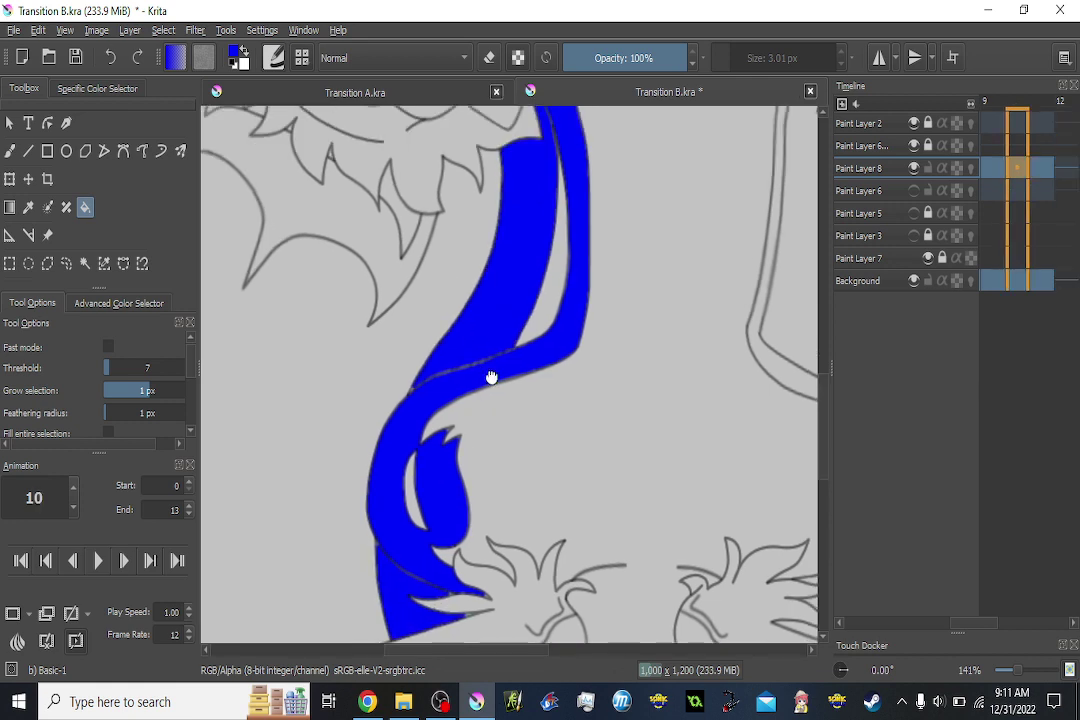
{"action": "key", "text": "Left"}
{"action": "key", "text": "Right"}
{"action": "key", "text": "Right"}
{"action": "key", "text": "Right"}
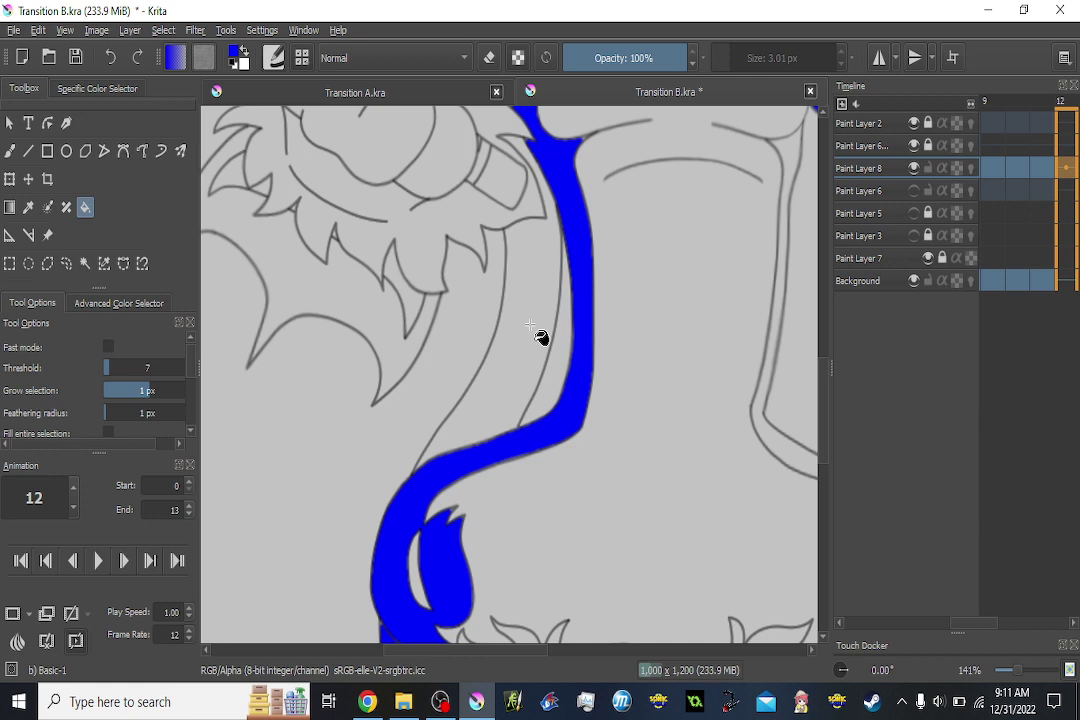
{"action": "key", "text": "Left"}
{"action": "left_click", "coordinate": [530, 325]}
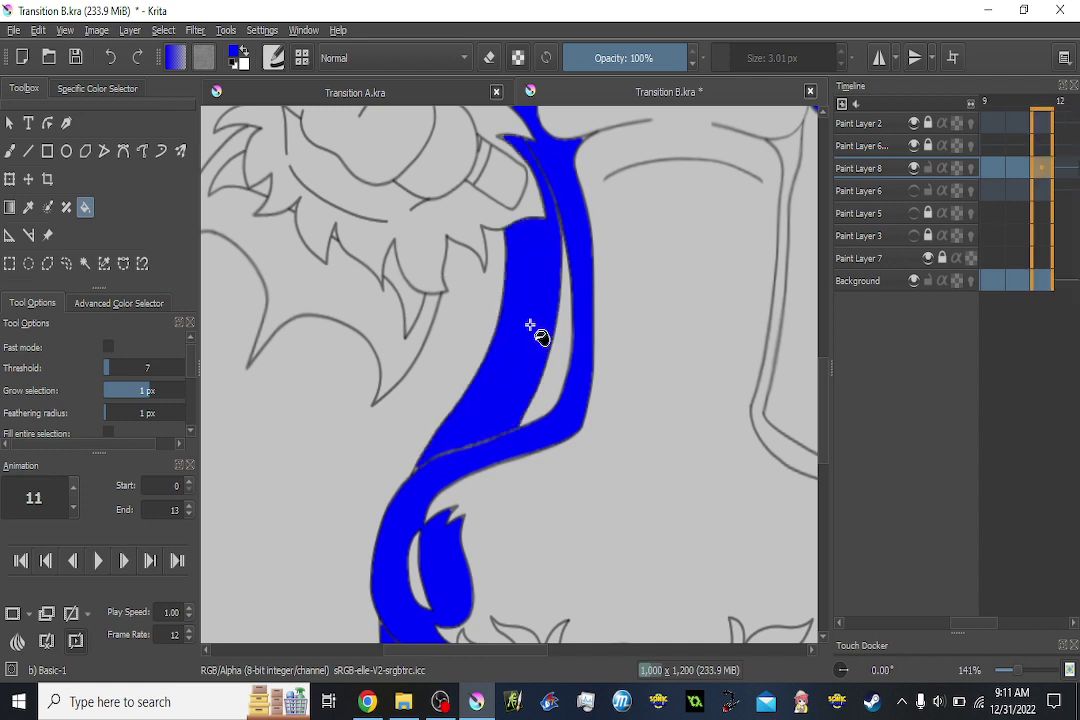
Fill the upper tail section between the left hand and the body side blue on frames 9, 8, 7 and 6.
{"action": "key", "text": "Left"}
{"action": "key", "text": "Left"}
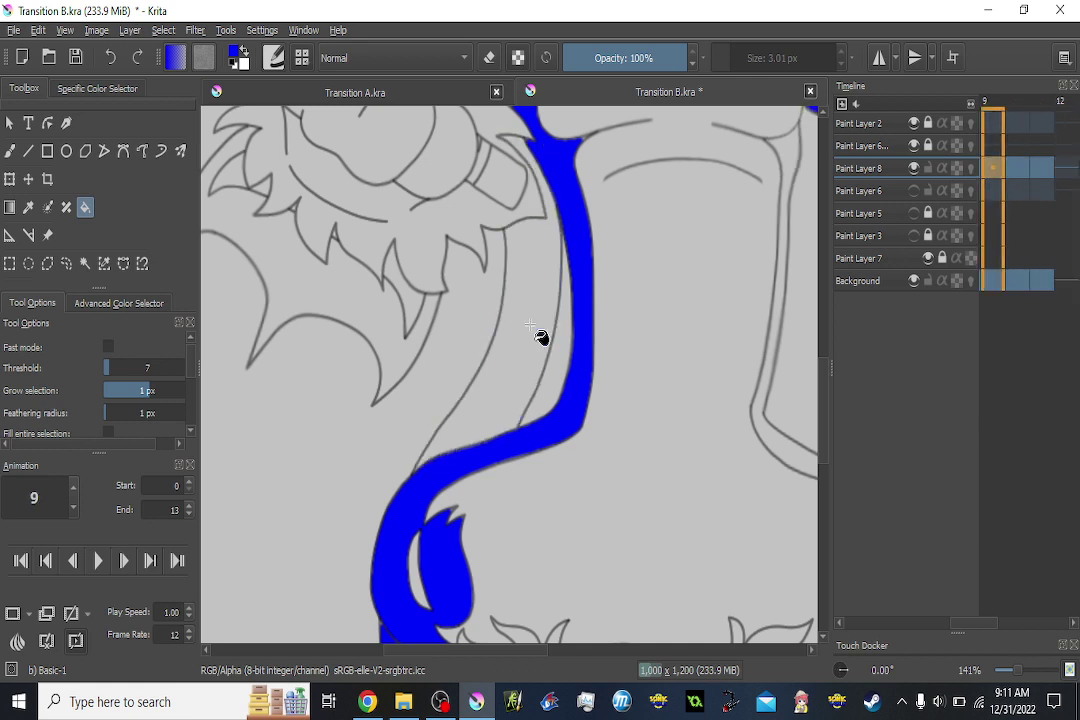
{"action": "left_click", "coordinate": [530, 325]}
{"action": "key", "text": "Left"}
{"action": "left_click", "coordinate": [530, 325]}
{"action": "key", "text": "Left"}
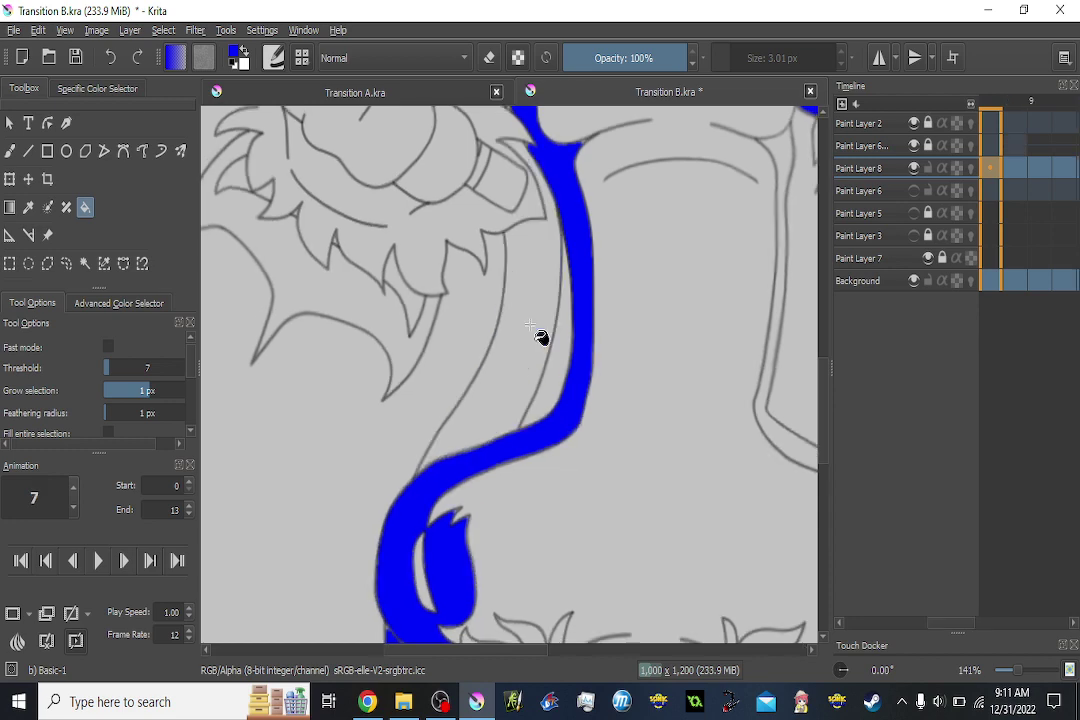
{"action": "left_click", "coordinate": [530, 325]}
{"action": "key", "text": "Left"}
{"action": "left_click", "coordinate": [530, 325]}
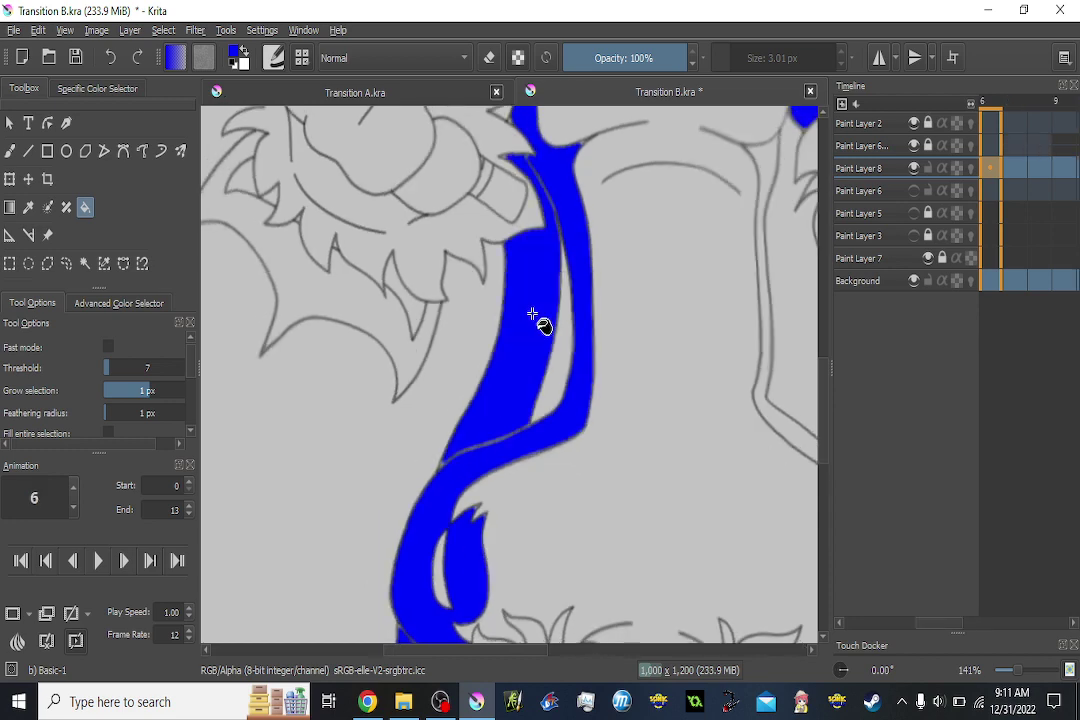
Fill the pointed tail fin beneath the left hand blue on frames 6, 7 and 8.
{"action": "key", "text": "Left"}
{"action": "left_click", "coordinate": [552, 375]}
{"action": "key", "text": "Right"}
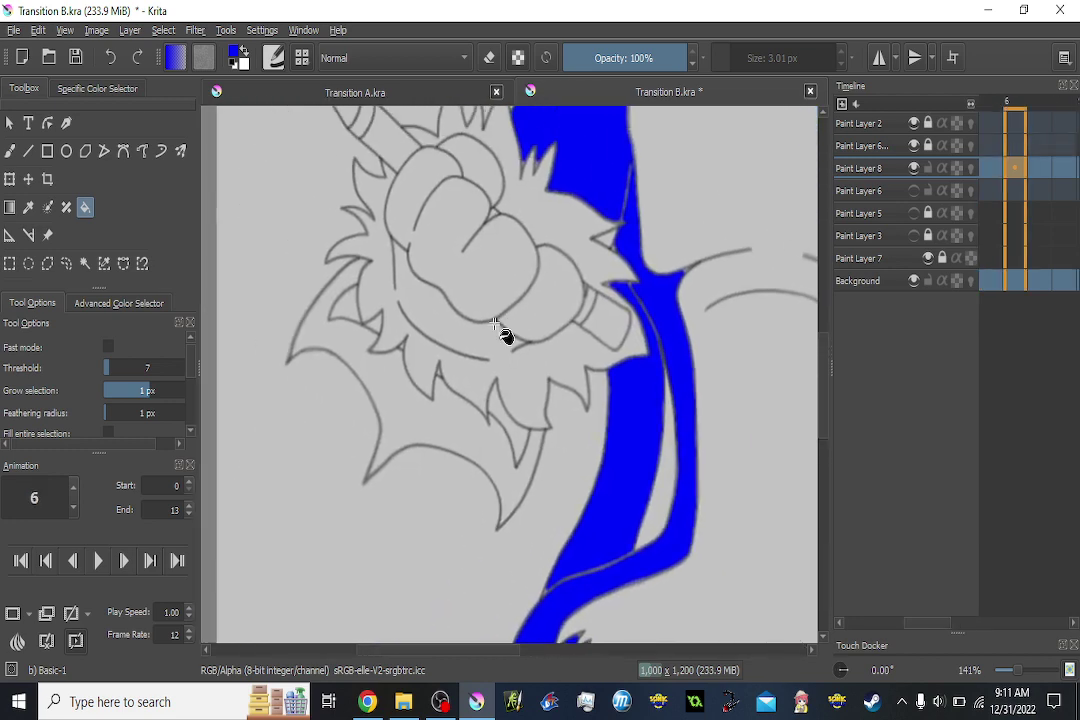
{"action": "left_click", "coordinate": [432, 423]}
{"action": "key", "text": "Right"}
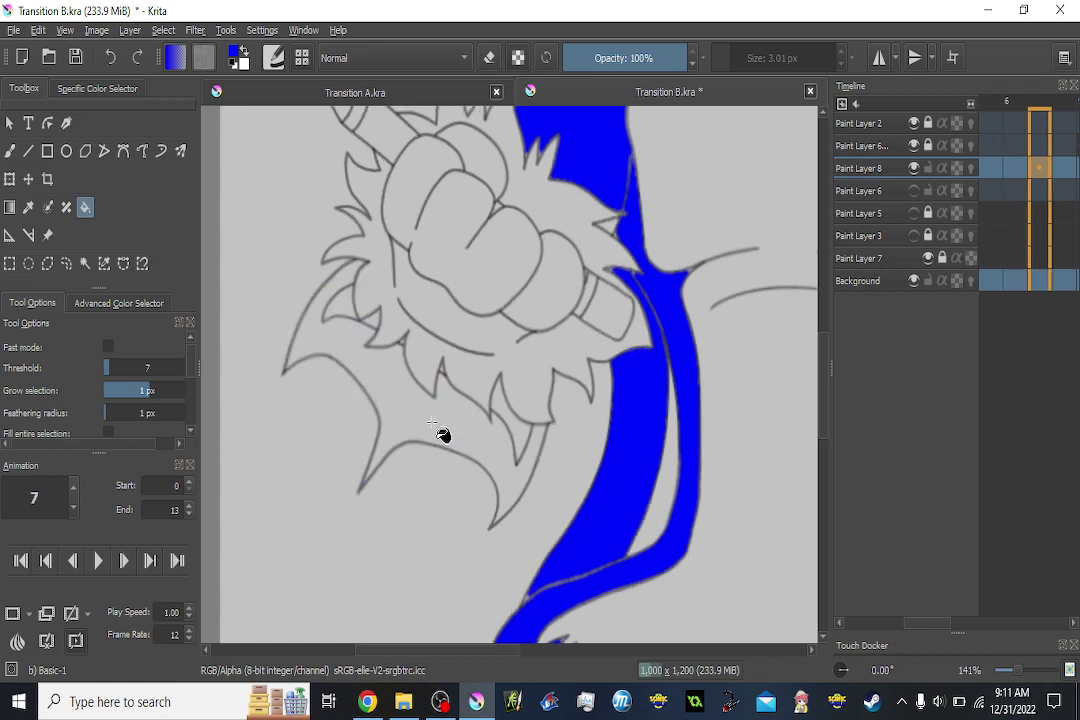
{"action": "left_click", "coordinate": [432, 423]}
{"action": "key", "text": "Right"}
{"action": "left_click", "coordinate": [432, 423]}
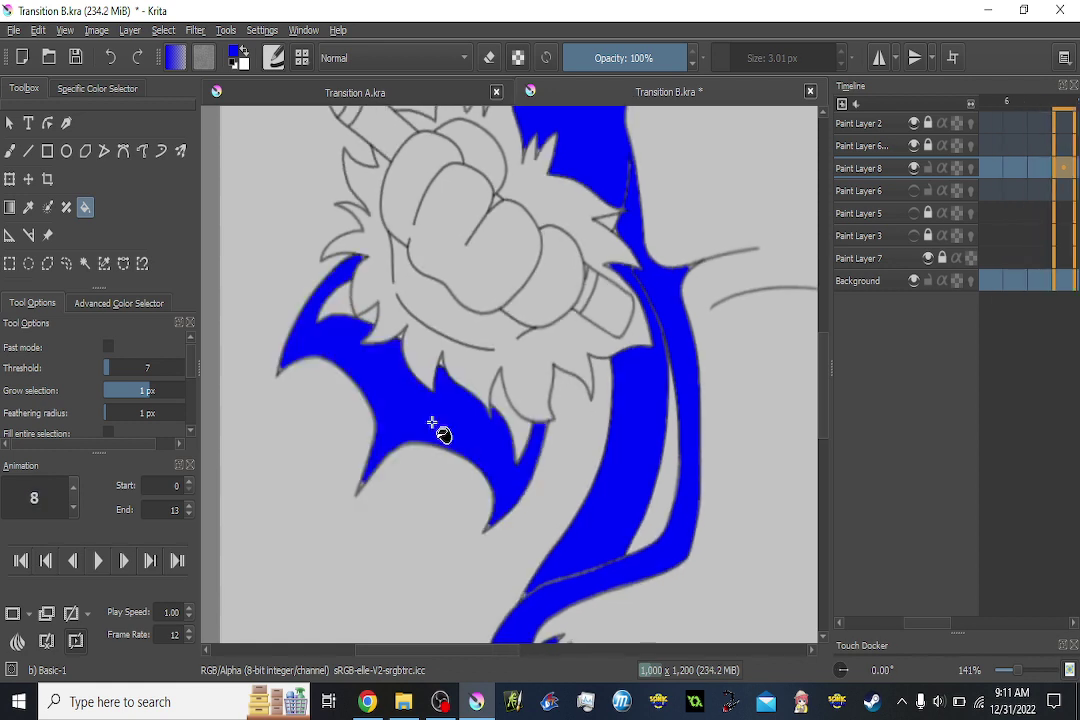
Fill the pointed tail fin beneath the left hand blue on frames 9, 10 and 11.
{"action": "key", "text": "Right"}
{"action": "left_click", "coordinate": [432, 423]}
{"action": "key", "text": "Right"}
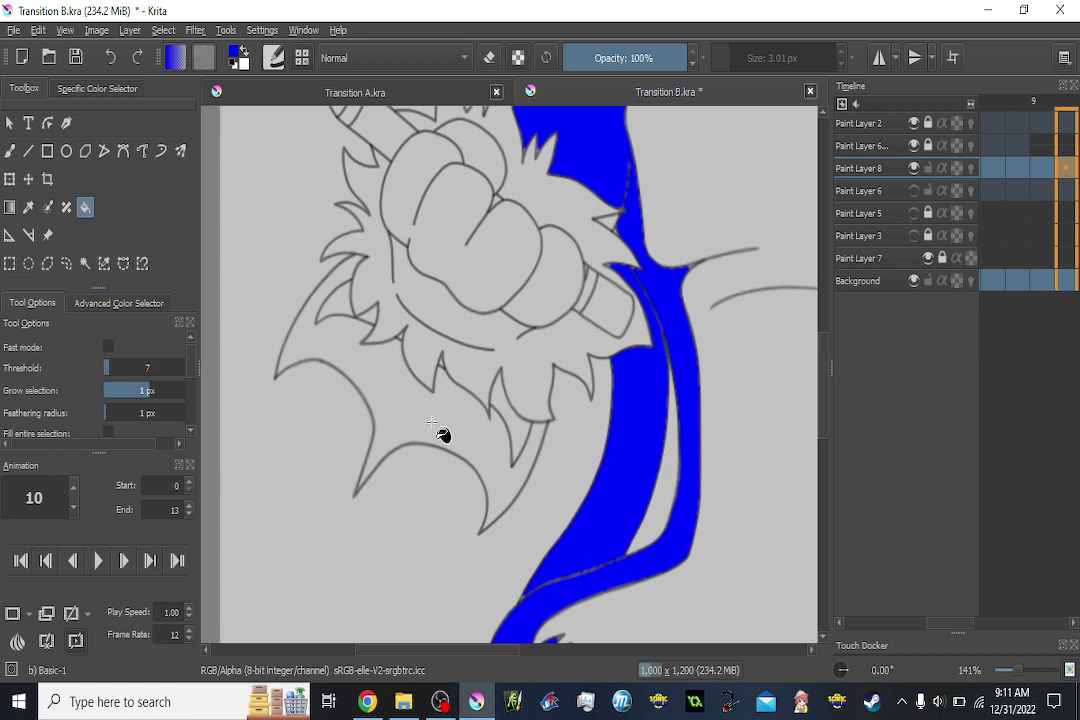
{"action": "left_click", "coordinate": [432, 423]}
{"action": "key", "text": "Right"}
{"action": "key", "text": "Right"}
{"action": "key", "text": "Left"}
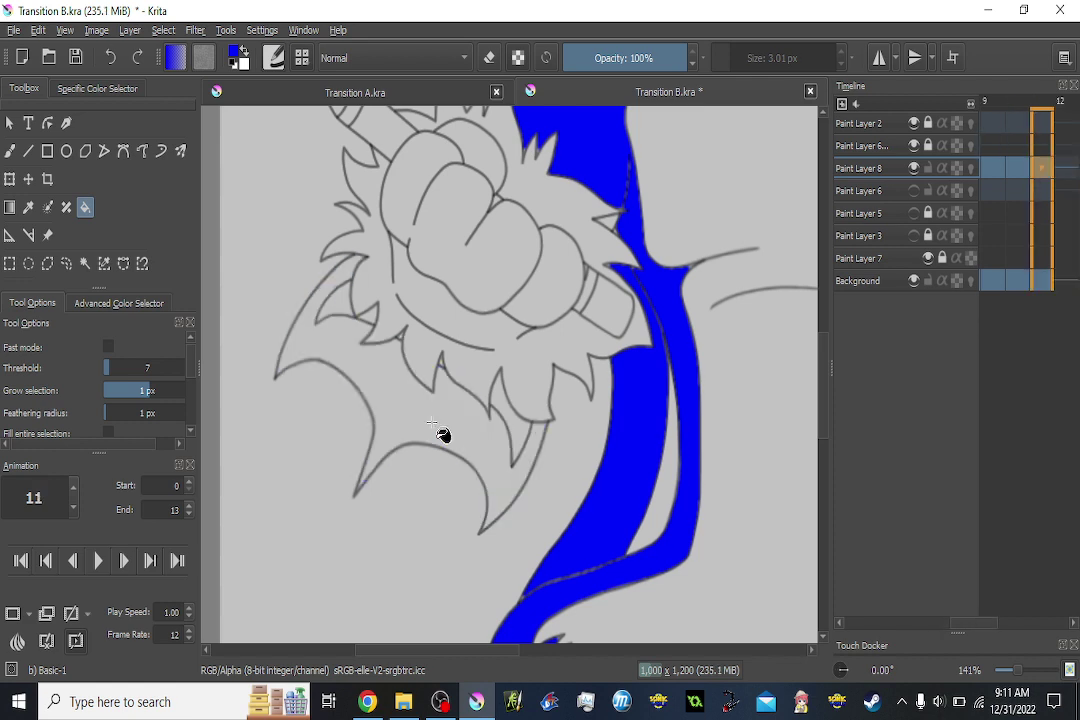
Review the blue fill on the dragon's body and tail across the animation frames, looking for areas still uncoloured.
{"action": "key", "text": "Left"}
{"action": "key", "text": "Left"}
{"action": "key", "text": "Left"}
{"action": "key", "text": "Left"}
{"action": "key", "text": "Left"}
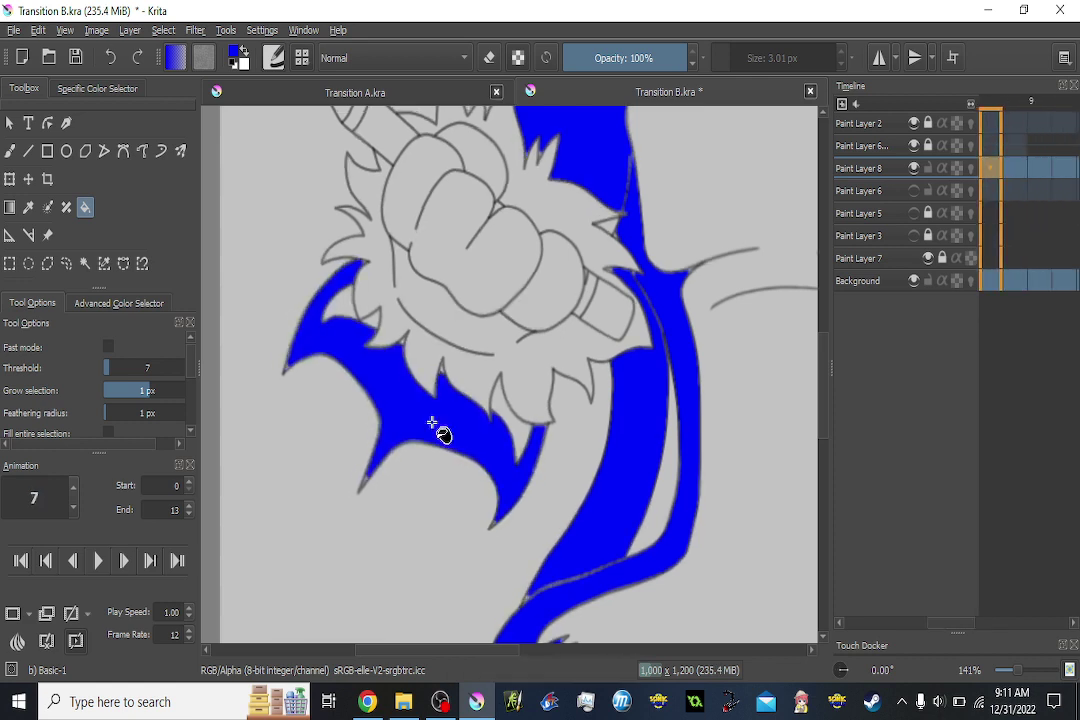
{"action": "key", "text": "Left"}
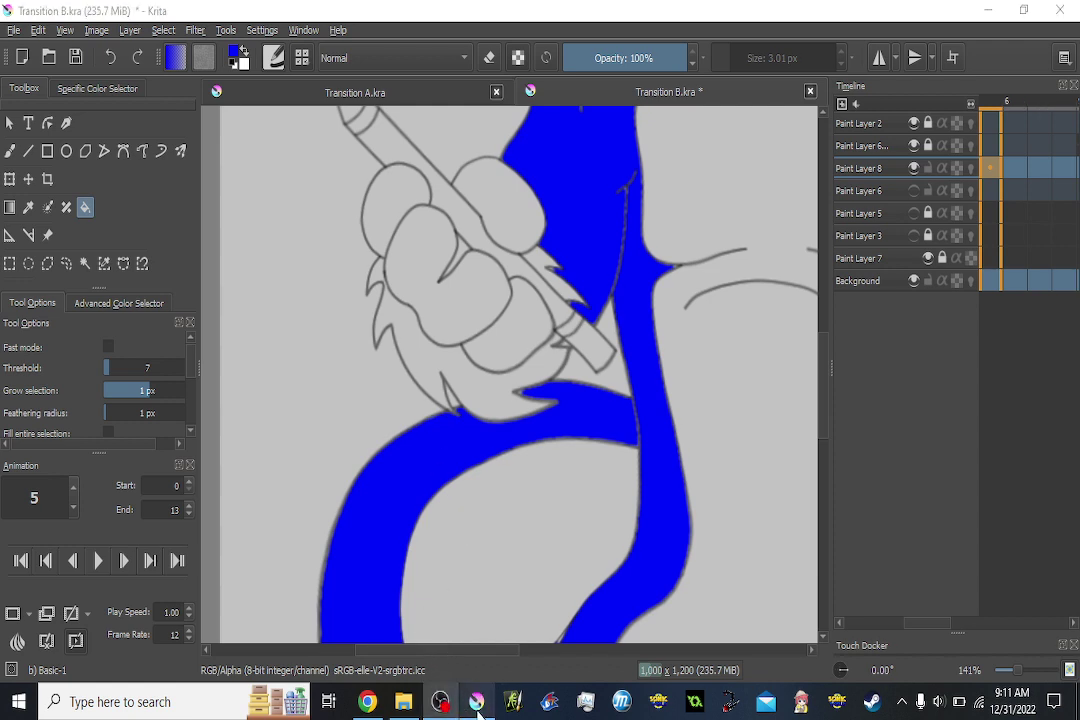
{"action": "left_click_drag", "start_coordinate": [514, 381], "coordinate": [243, 396]}
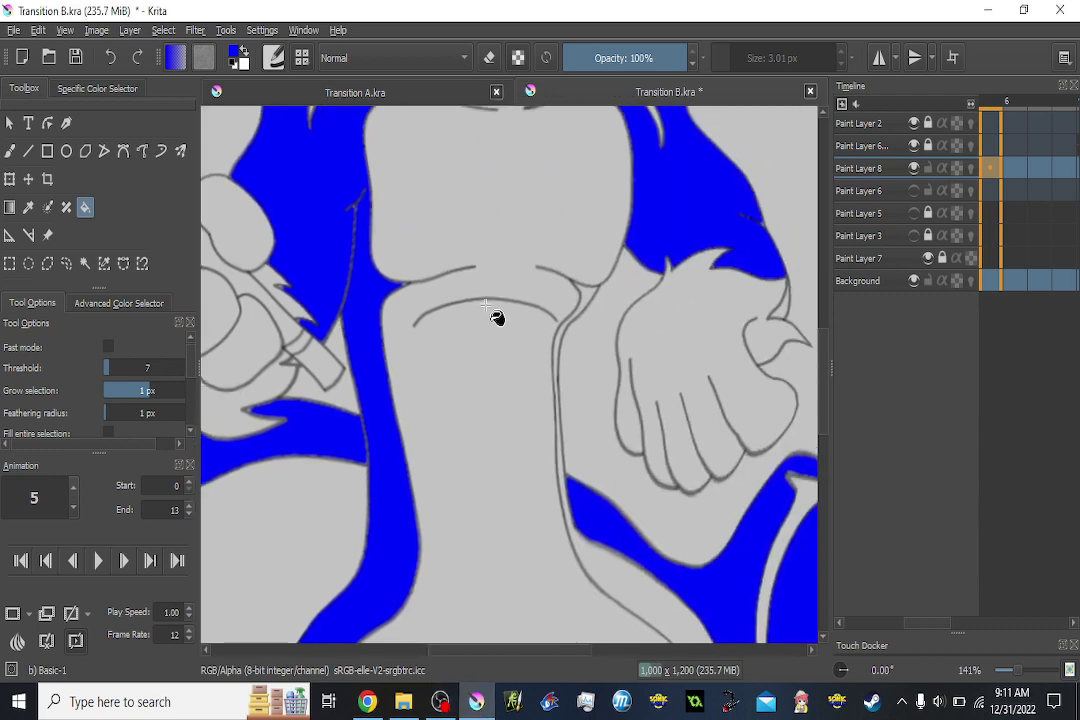
{"action": "scroll", "coordinate": [485, 304], "scroll_direction": "down", "scroll_amount": 1}
{"action": "scroll", "coordinate": [615, 312], "scroll_direction": "down", "scroll_amount": 3}
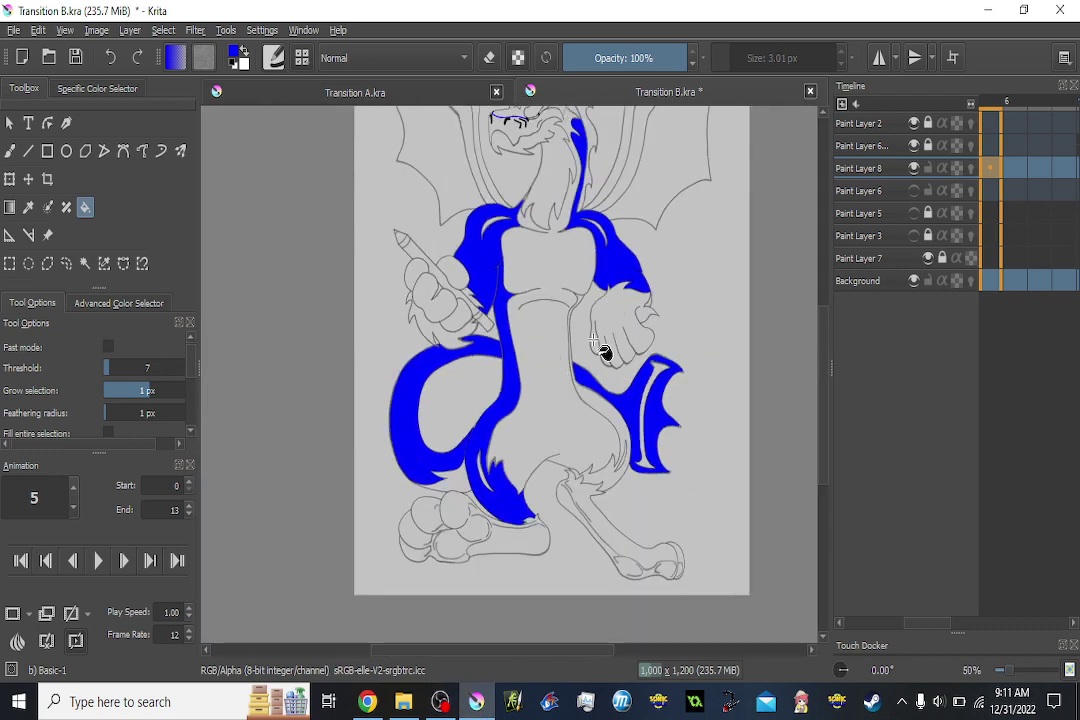
{"action": "key", "text": "Left"}
{"action": "key", "text": "Left"}
{"action": "key", "text": "Left"}
{"action": "key", "text": "Left"}
{"action": "key", "text": "Left"}
{"action": "key", "text": "Right"}
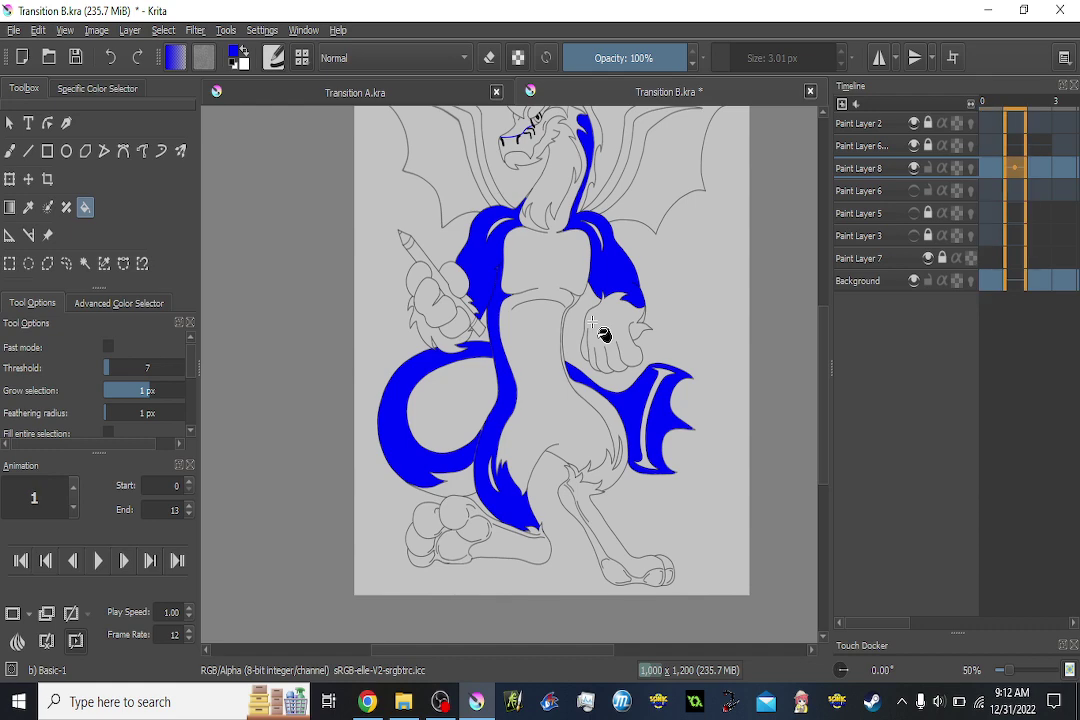
{"action": "key", "text": "Right"}
{"action": "key", "text": "Right"}
{"action": "key", "text": "Right"}
{"action": "key", "text": "Right"}
{"action": "key", "text": "Right"}
{"action": "key", "text": "Right"}
{"action": "key", "text": "Right"}
{"action": "key", "text": "Right"}
{"action": "key", "text": "Right"}
{"action": "key", "text": "Right"}
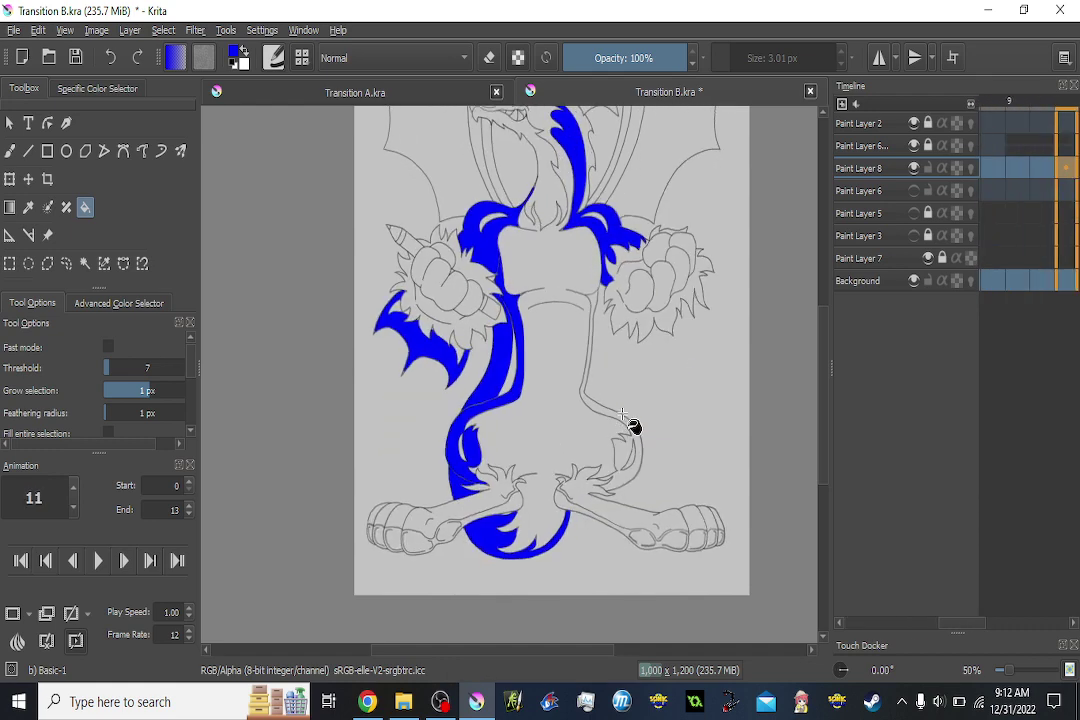
{"action": "key", "text": "Left"}
{"action": "key", "text": "Left"}
{"action": "key", "text": "Left"}
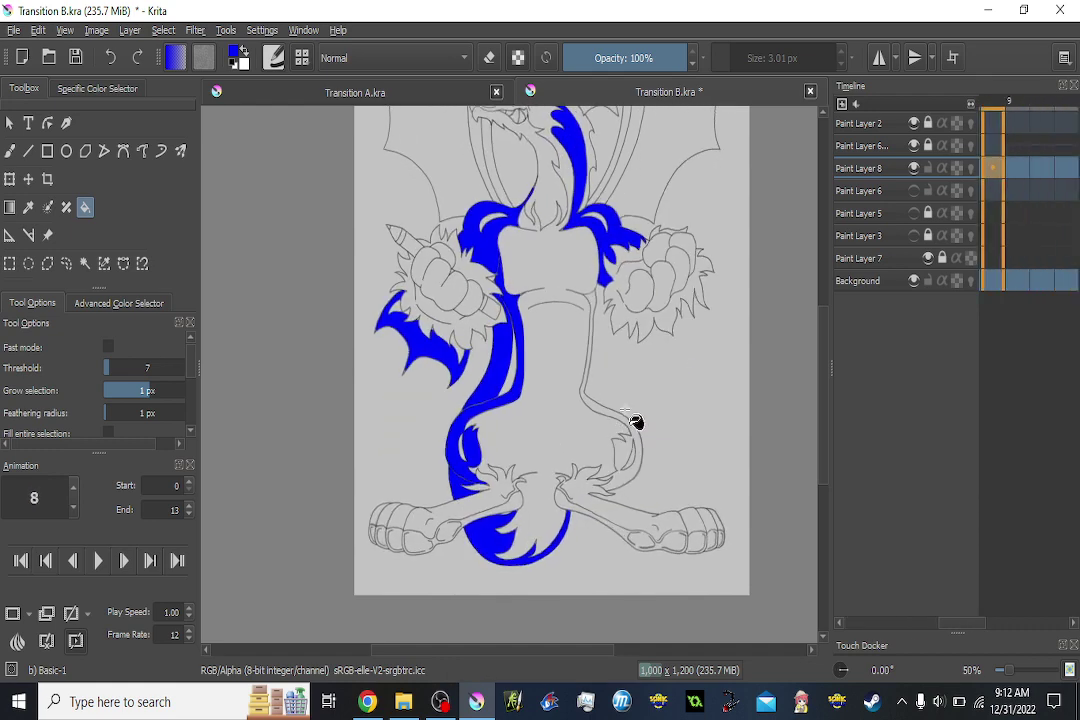
{"action": "key", "text": "Right"}
{"action": "key", "text": "Right"}
{"action": "key", "text": "Right"}
{"action": "key", "text": "Right"}
{"action": "key", "text": "Right"}
{"action": "key", "text": "Left"}
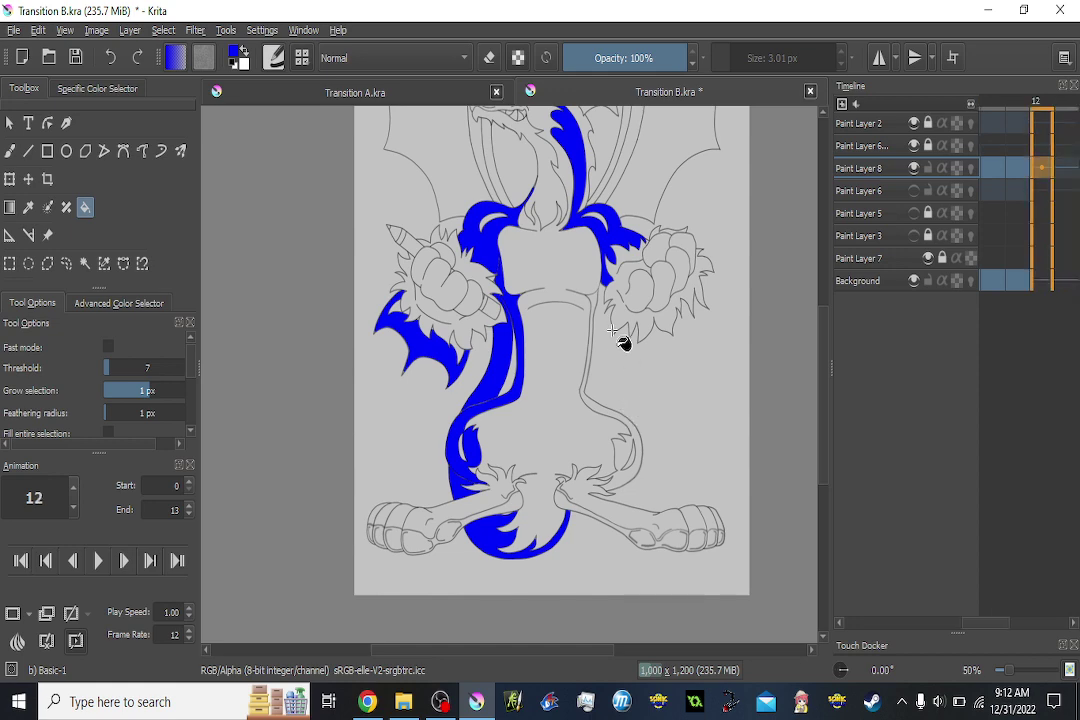
{"action": "left_click_drag", "start_coordinate": [618, 400], "coordinate": [620, 418]}
{"action": "key", "text": "Left"}
{"action": "key", "text": "Left"}
{"action": "key", "text": "Left"}
{"action": "key", "text": "Left"}
{"action": "key", "text": "Left"}
{"action": "key", "text": "Left"}
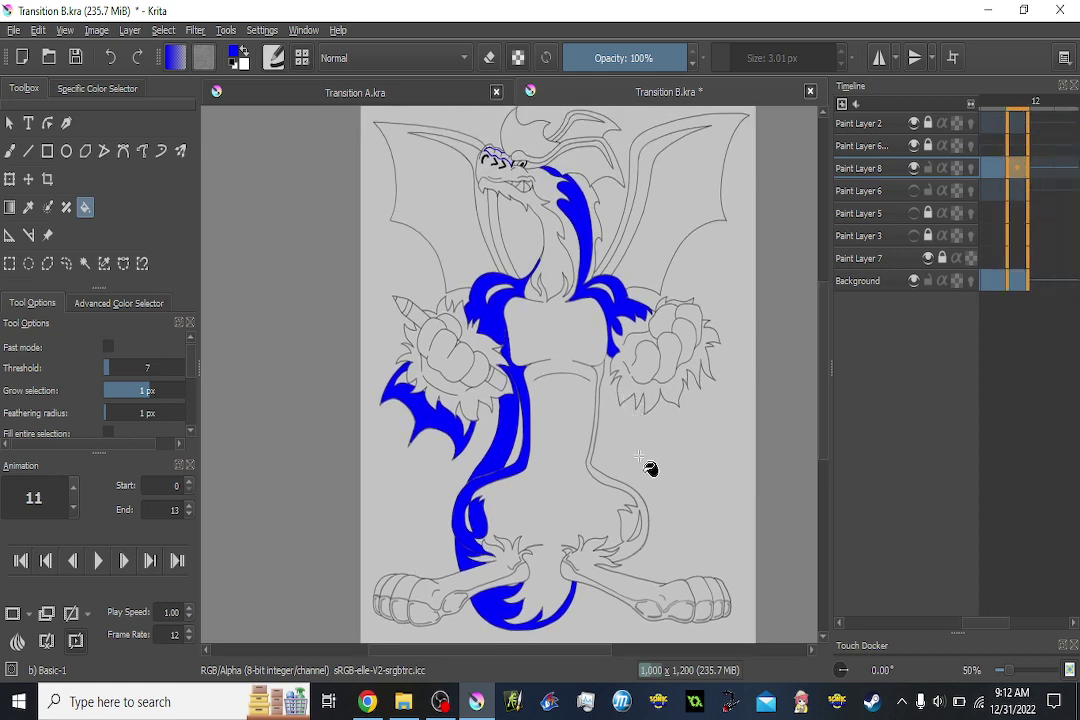
Fill the narrow right body side and haunch blue on frame 0.
{"action": "scroll", "coordinate": [644, 509], "scroll_direction": "up", "scroll_amount": 1}
{"action": "scroll", "coordinate": [644, 509], "scroll_direction": "up", "scroll_amount": 1}
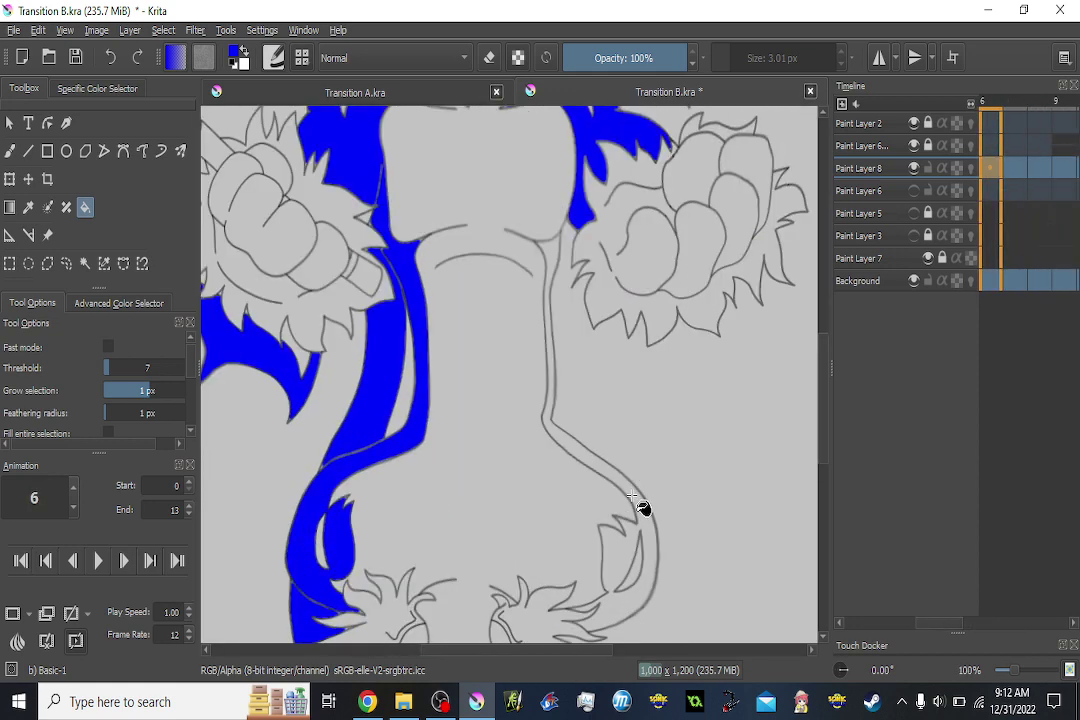
{"action": "key", "text": "Left"}
{"action": "key", "text": "Left"}
{"action": "key", "text": "Left"}
{"action": "key", "text": "Left"}
{"action": "key", "text": "Left"}
{"action": "key", "text": "Left"}
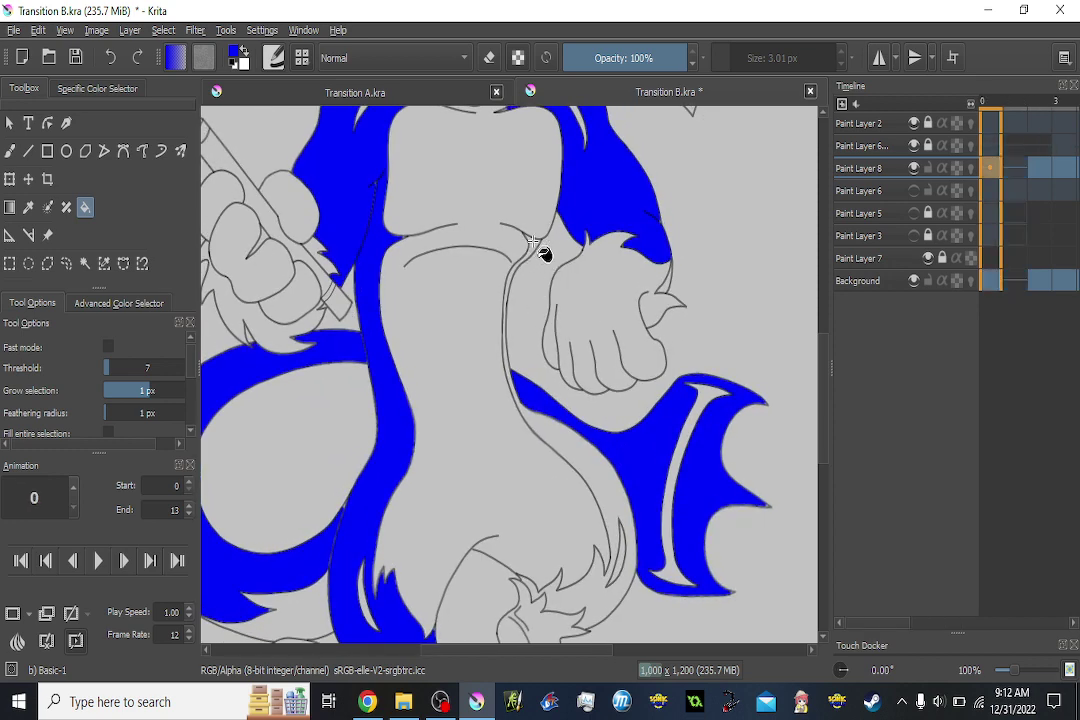
{"action": "scroll", "coordinate": [544, 256], "scroll_direction": "up", "scroll_amount": 1}
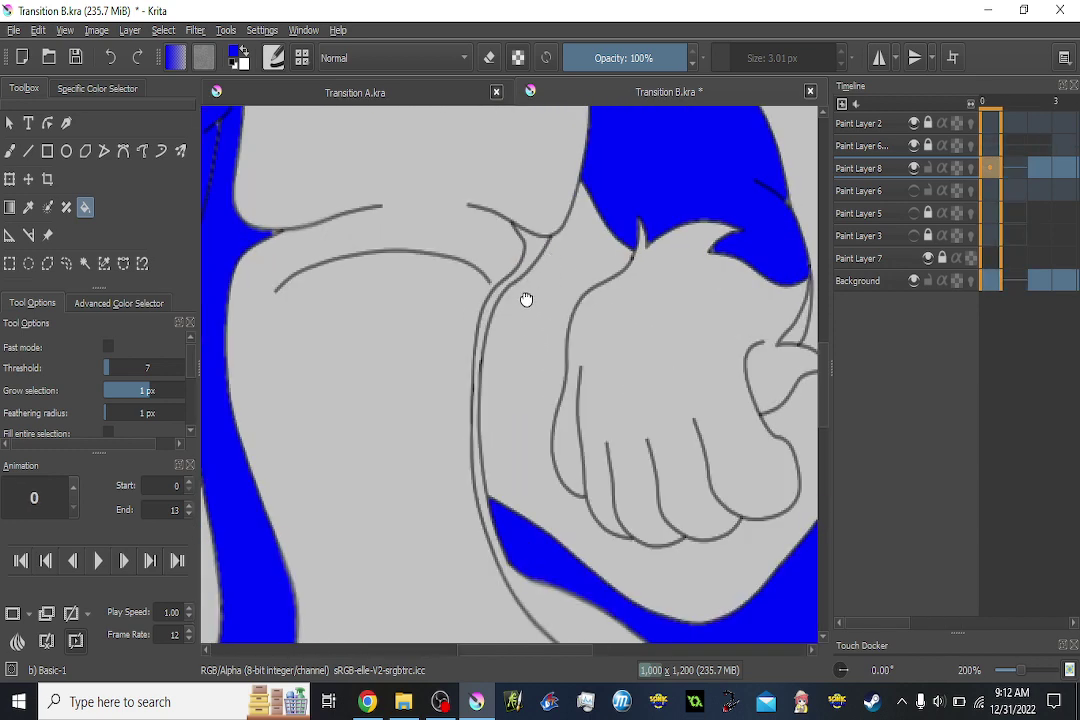
{"action": "scroll", "coordinate": [530, 305], "scroll_direction": "down", "scroll_amount": 3}
{"action": "scroll", "coordinate": [557, 321], "scroll_direction": "down", "scroll_amount": 1}
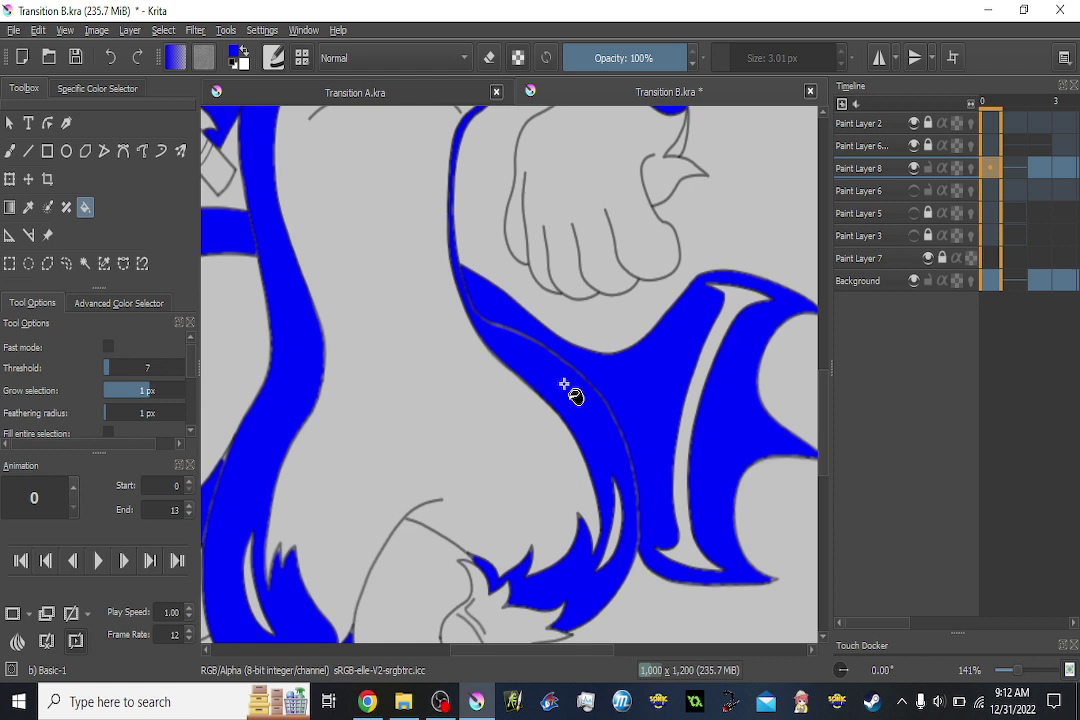
Fill the narrow right body side and haunch blue on frames 2, 3 and 4.
{"action": "key", "text": "Right"}
{"action": "key", "text": "Right"}
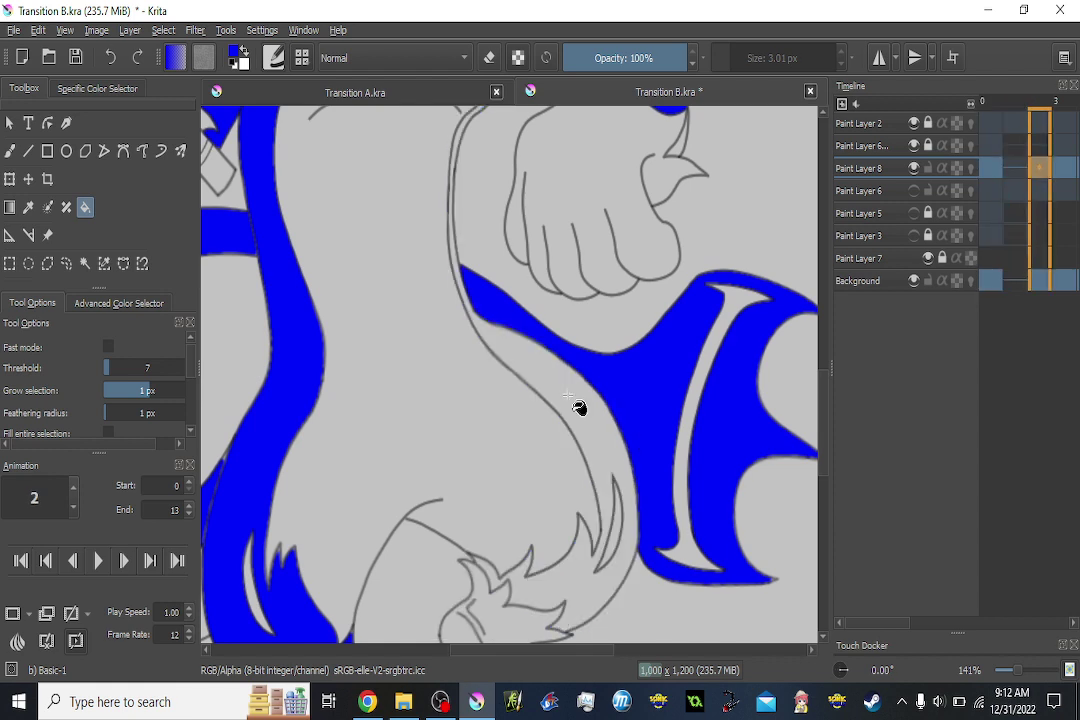
{"action": "left_click", "coordinate": [568, 395]}
{"action": "key", "text": "Left"}
{"action": "key", "text": "Left"}
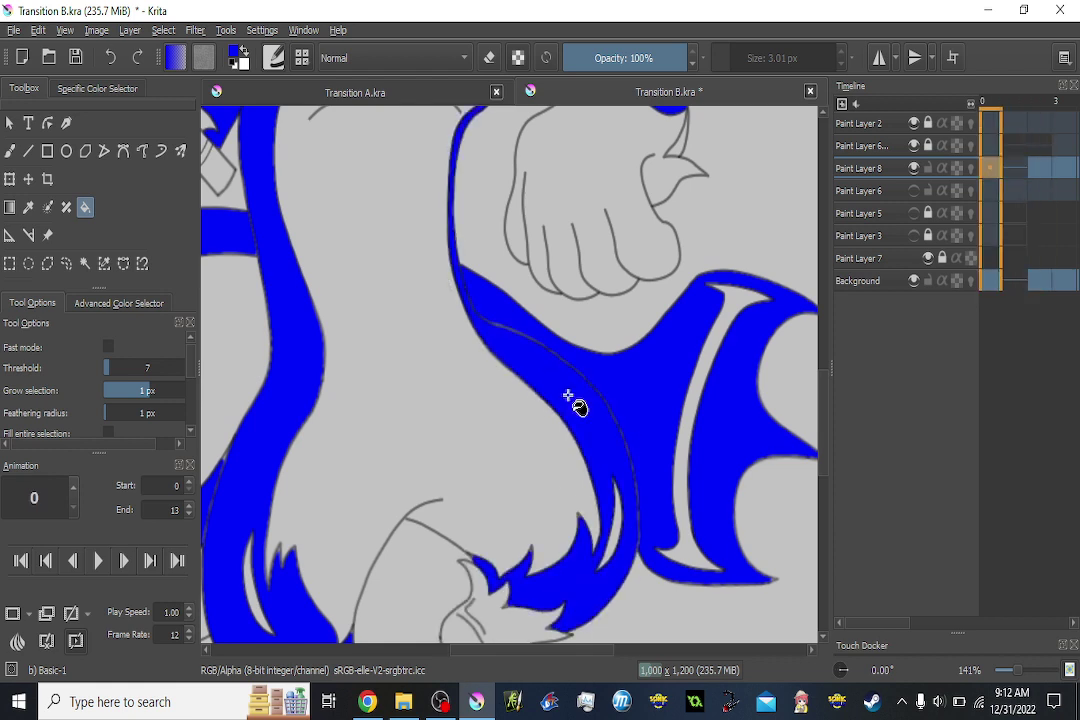
{"action": "key", "text": "Right"}
{"action": "key", "text": "Right"}
{"action": "key", "text": "Right"}
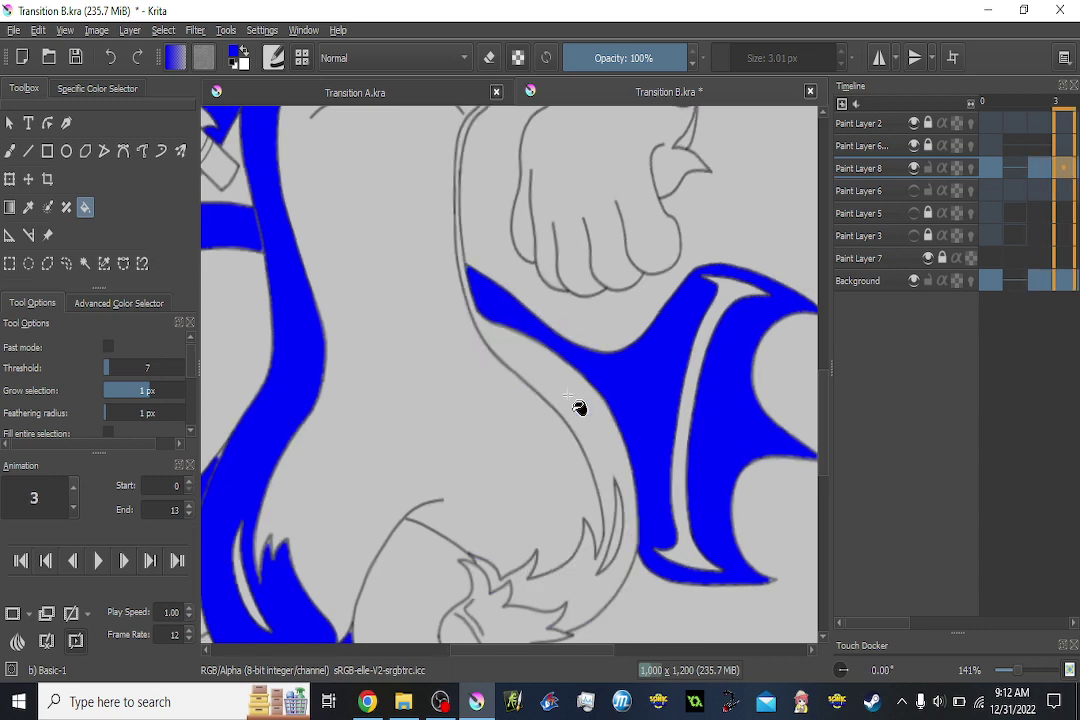
{"action": "left_click", "coordinate": [568, 395]}
{"action": "key", "text": "Right"}
{"action": "left_click", "coordinate": [568, 395]}
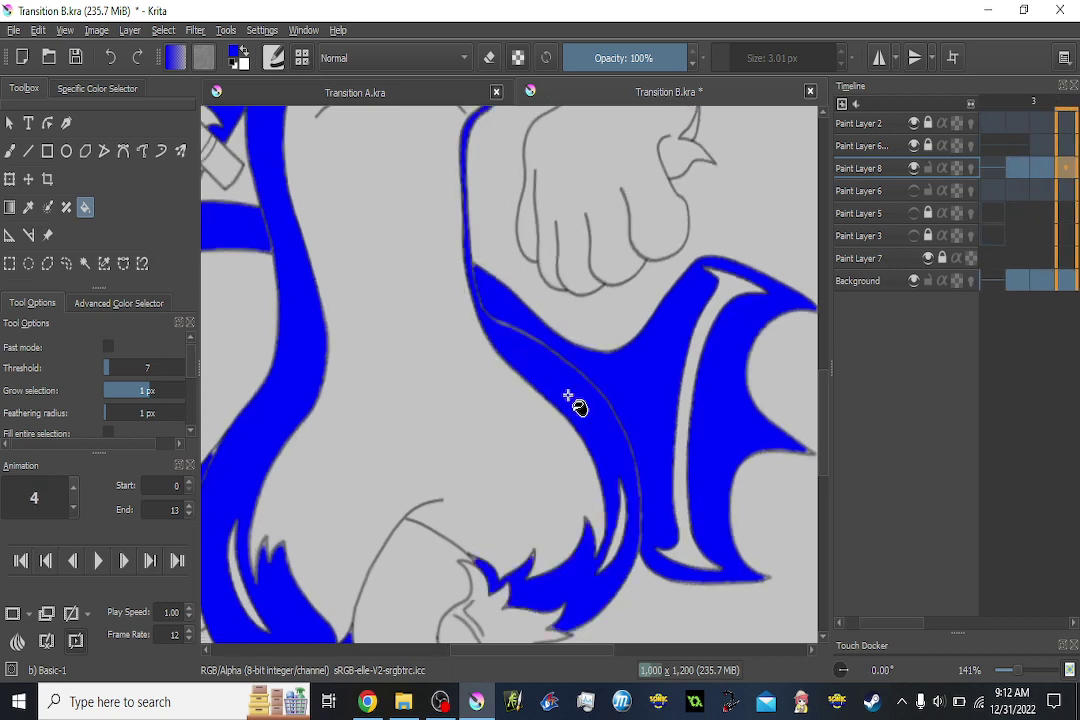
Fill the narrow right body side and haunch blue on frames 5, 6, 7 and 8.
{"action": "key", "text": "Right"}
{"action": "left_click", "coordinate": [568, 395]}
{"action": "key", "text": "Right"}
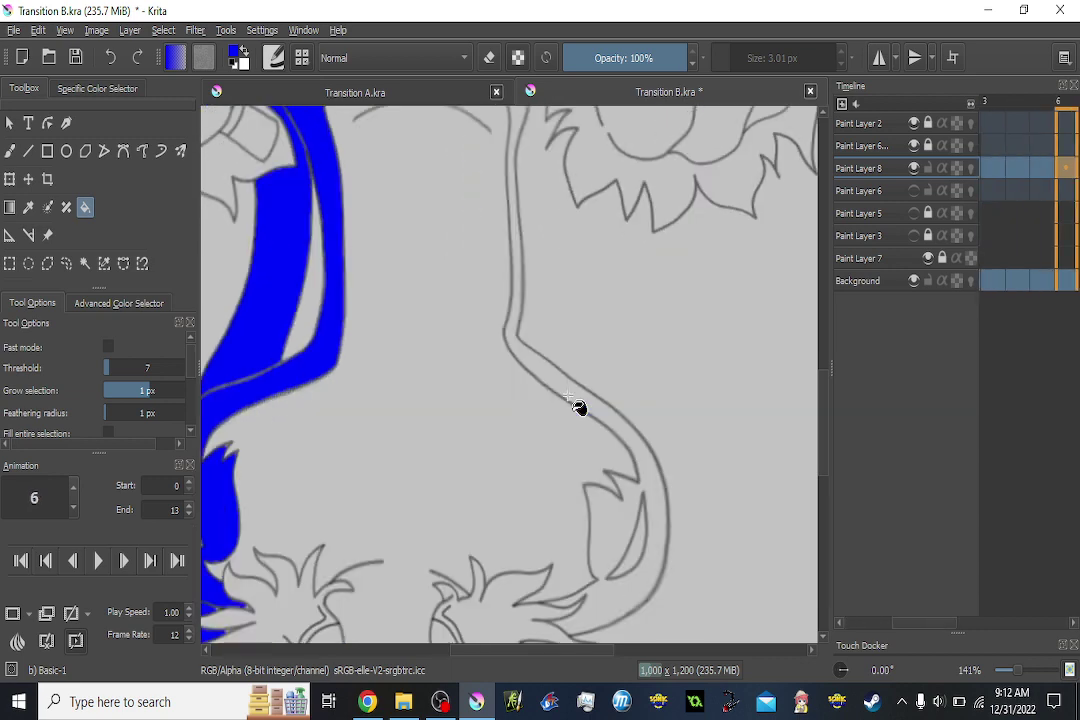
{"action": "left_click", "coordinate": [568, 395]}
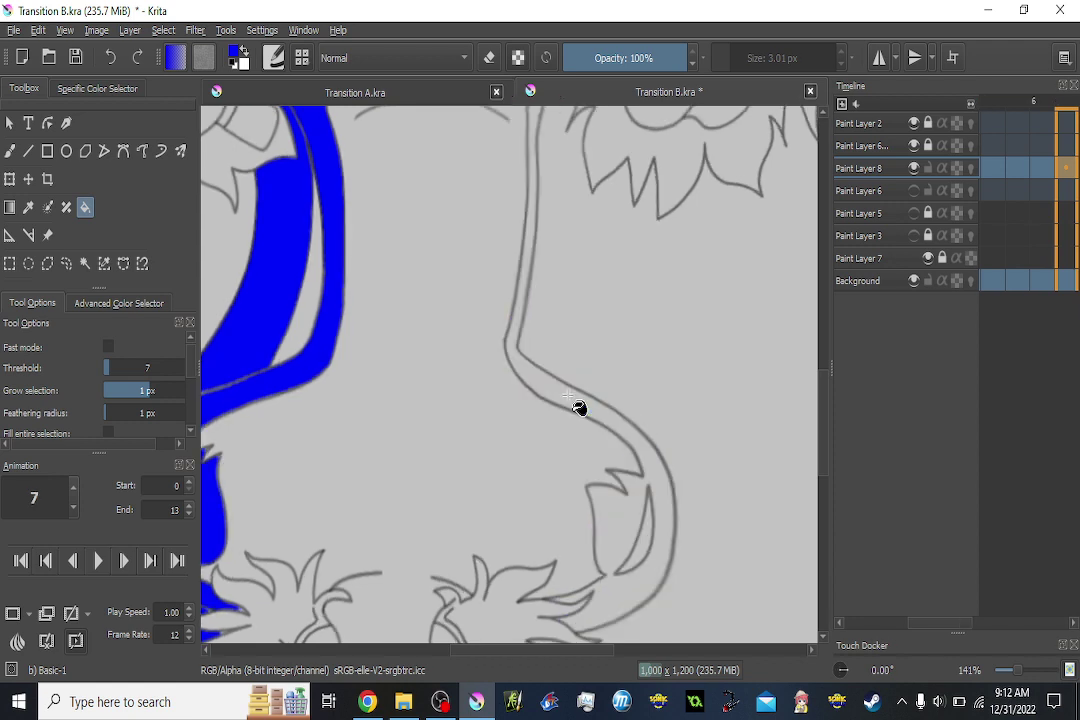
{"action": "left_click", "coordinate": [568, 395]}
{"action": "key", "text": "Right"}
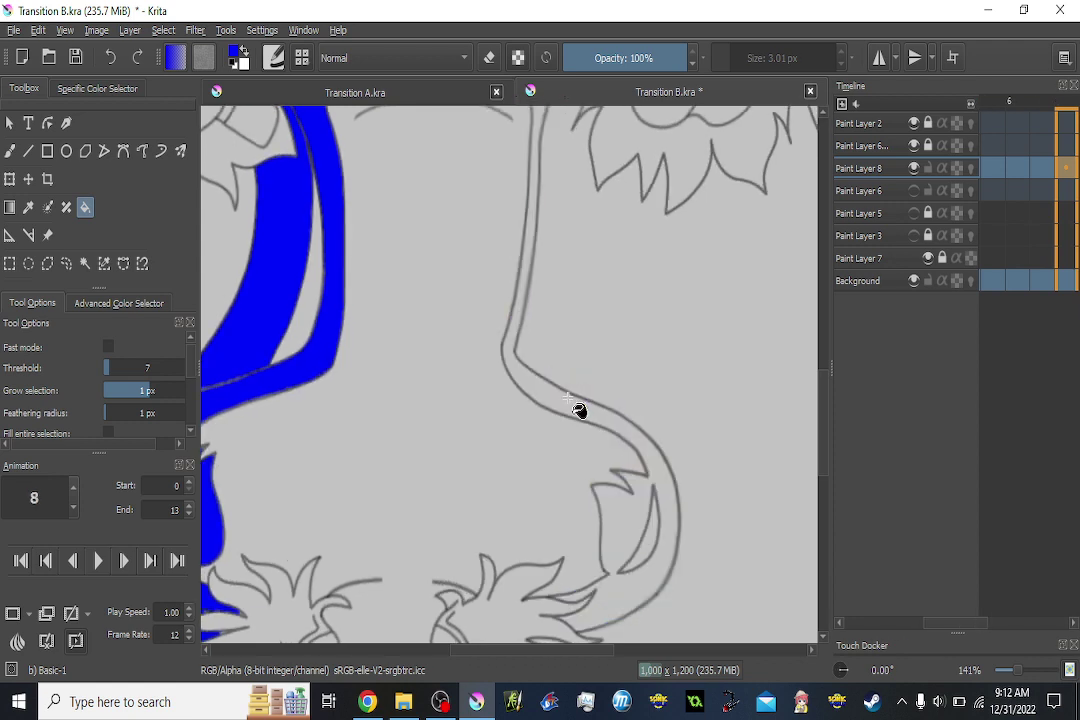
{"action": "left_click", "coordinate": [568, 397]}
{"action": "key", "text": "Right"}
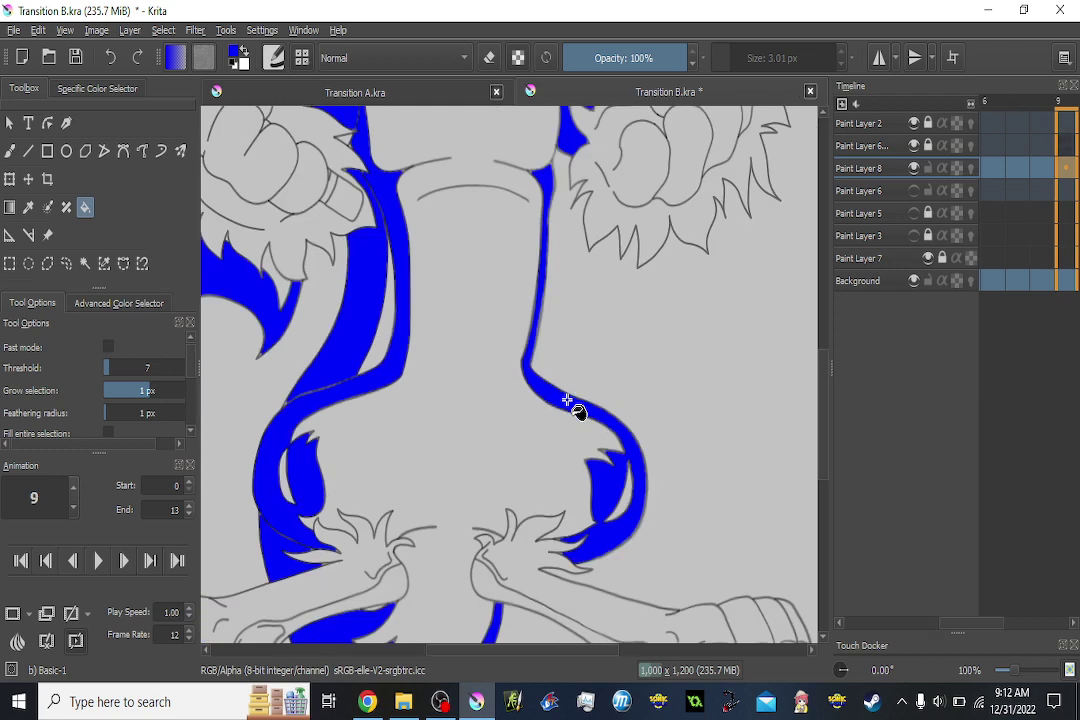
Fill the right body side and haunch blue on frames 9, 10 and 11.
{"action": "left_click", "coordinate": [564, 399]}
{"action": "key", "text": "Right"}
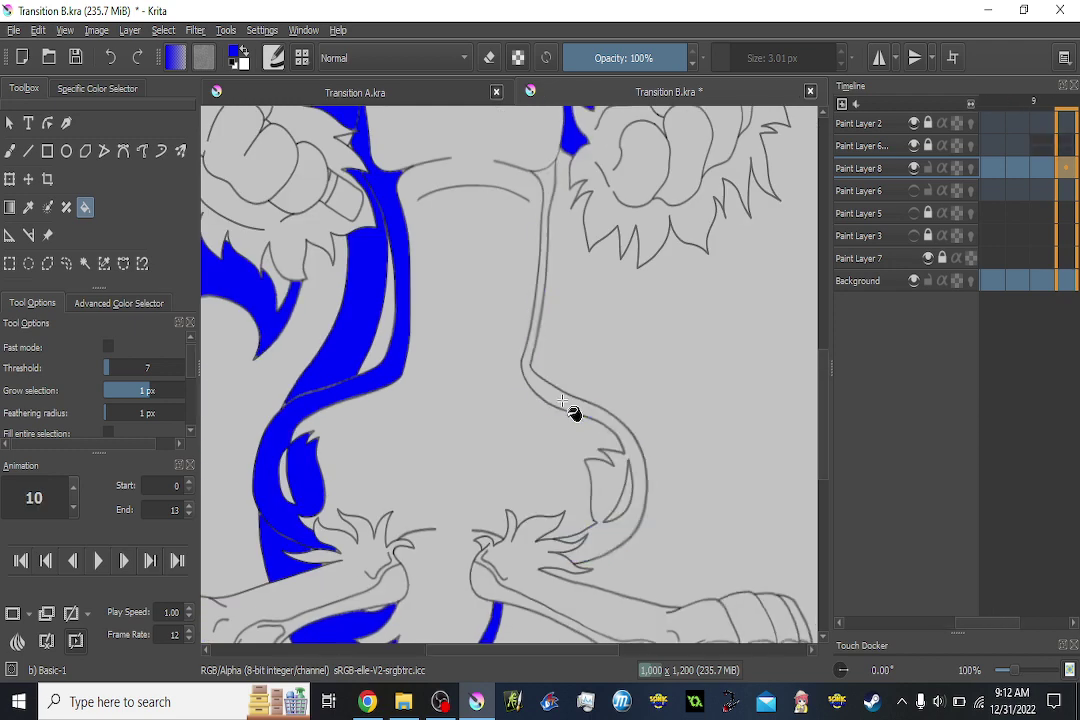
{"action": "left_click", "coordinate": [563, 401]}
{"action": "key", "text": "Right"}
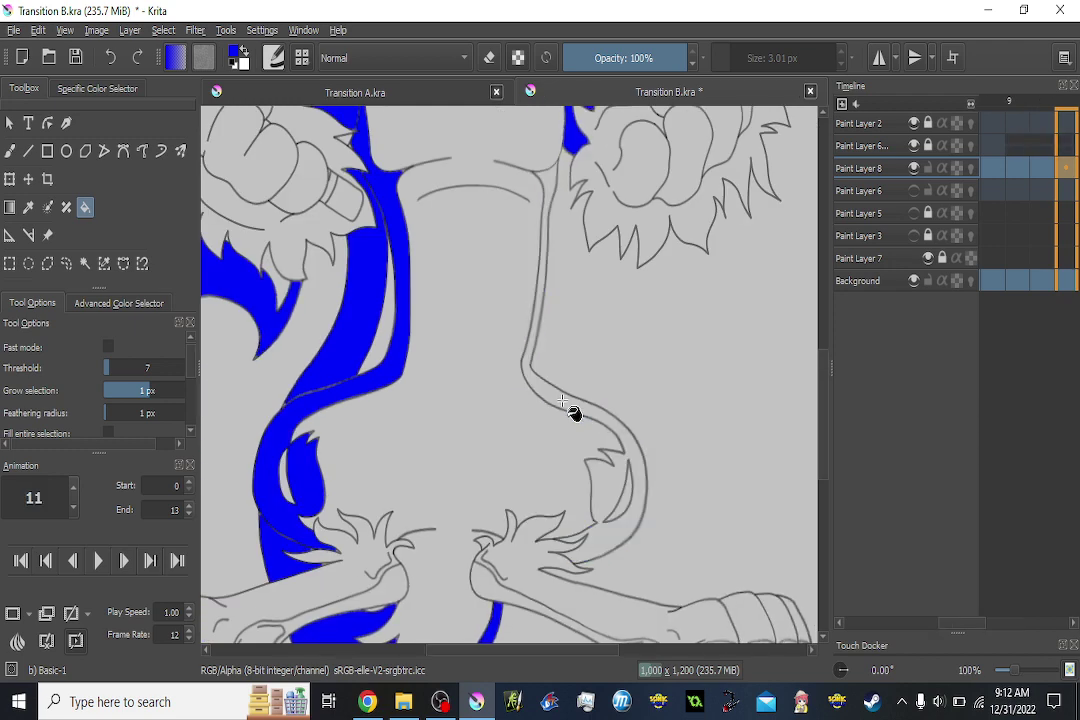
{"action": "left_click", "coordinate": [563, 401]}
{"action": "key", "text": "Right"}
{"action": "key", "text": "Left"}
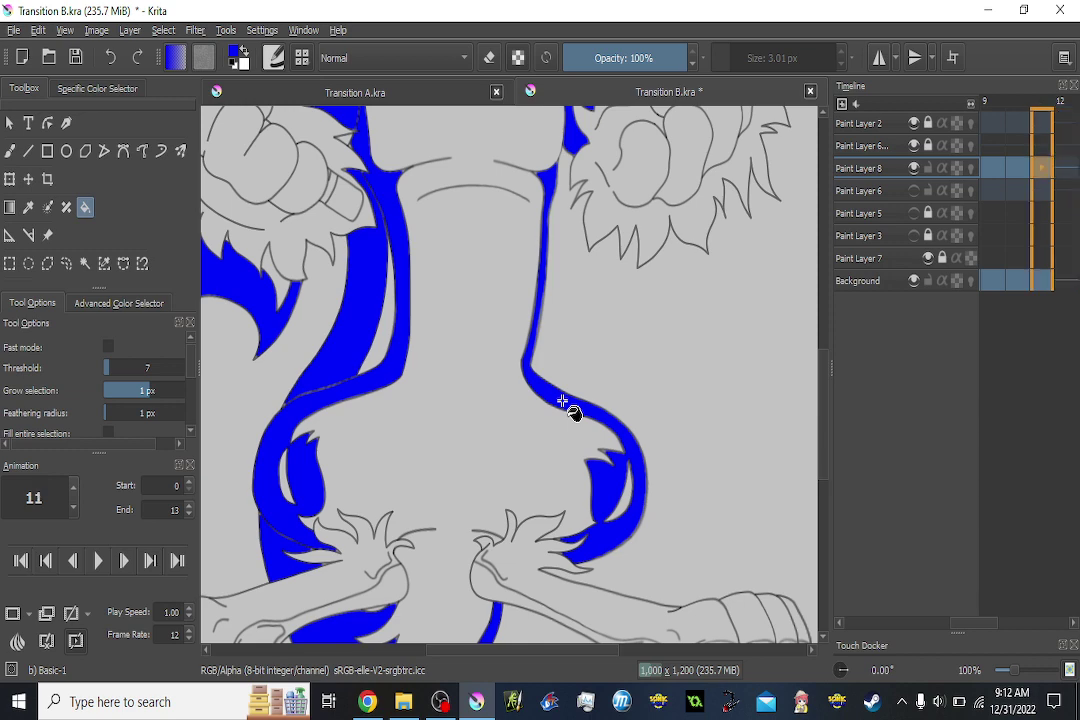
Fill the strip along the top of the dragon's snout blue on frames 11, 10 and 9.
{"action": "scroll", "coordinate": [575, 290], "scroll_direction": "up", "scroll_amount": 5}
{"action": "scroll", "coordinate": [645, 345], "scroll_direction": "up", "scroll_amount": 6}
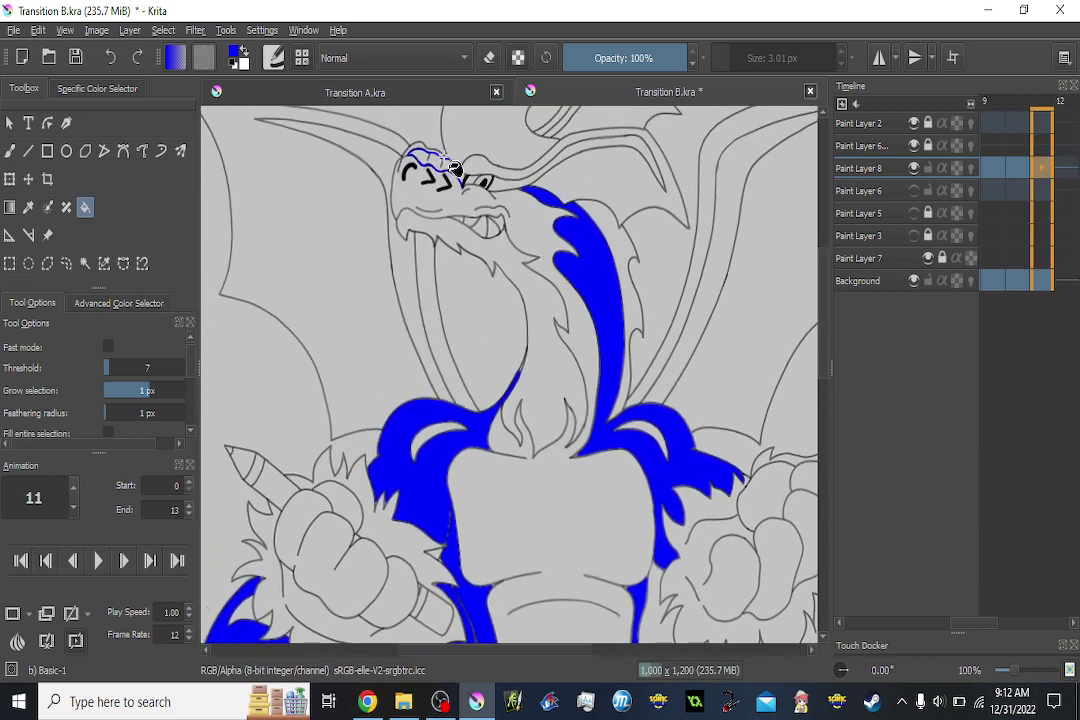
{"action": "scroll", "coordinate": [446, 169], "scroll_direction": "up", "scroll_amount": 3}
{"action": "left_click", "coordinate": [437, 182]}
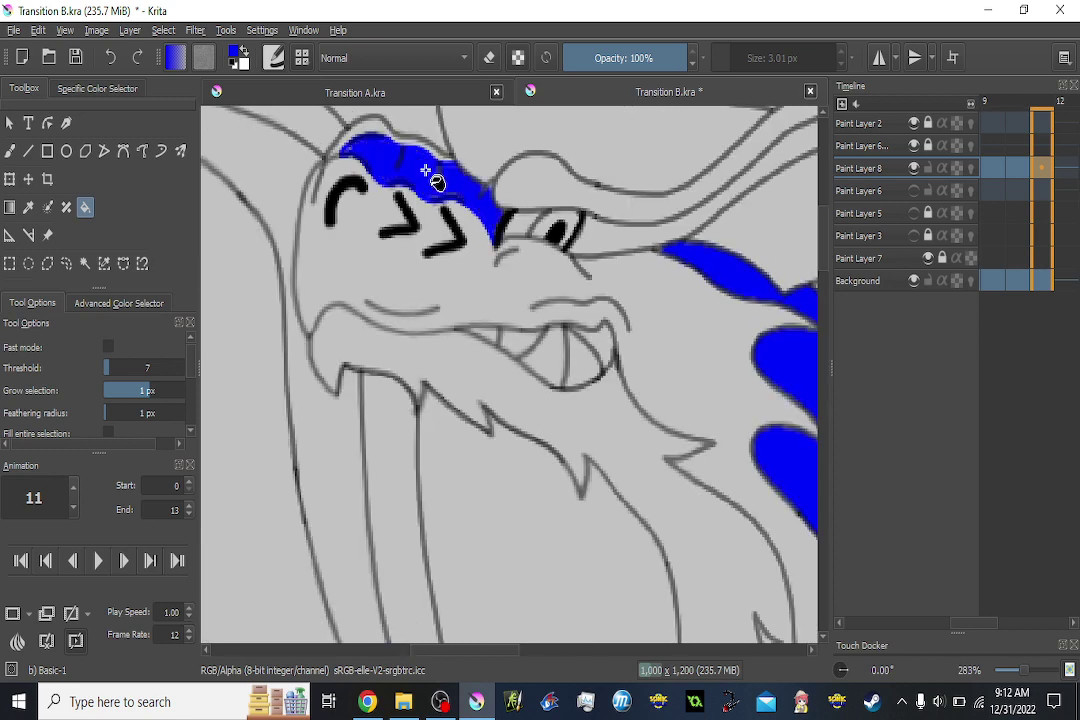
{"action": "key", "text": "Left"}
{"action": "left_click", "coordinate": [437, 182]}
{"action": "key", "text": "Right"}
{"action": "key", "text": "Left"}
{"action": "key", "text": "Left"}
{"action": "left_click", "coordinate": [437, 184]}
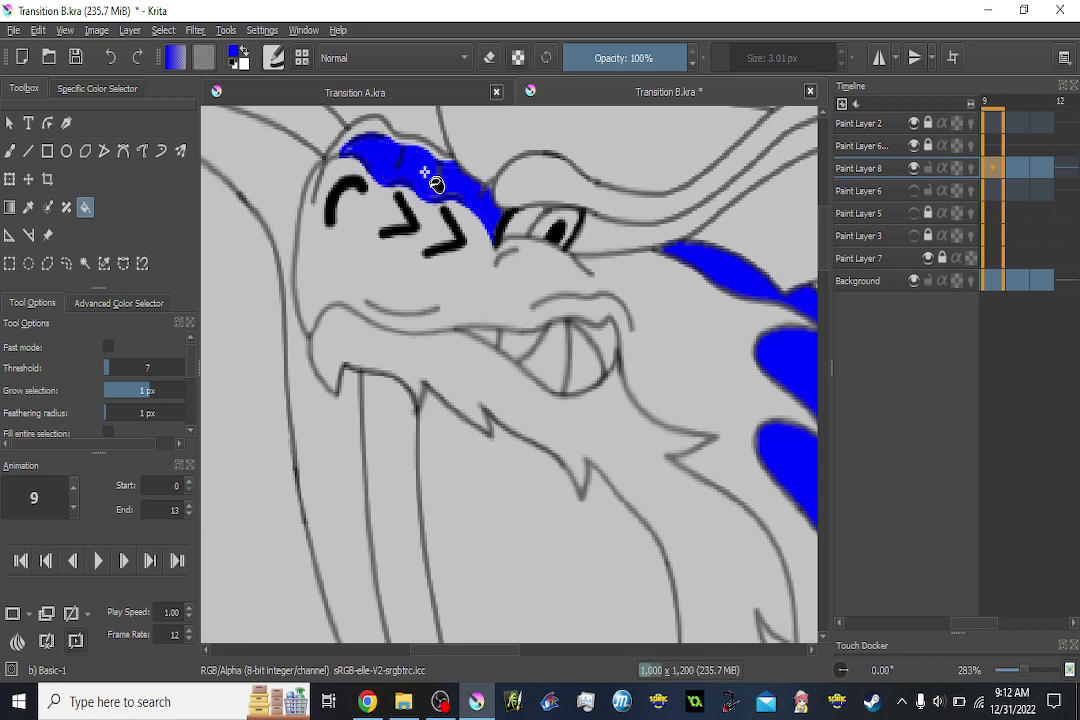
Fill the strip along the top of the snout blue on frames 8, 7 and 6.
{"action": "key", "text": "Left"}
{"action": "left_click", "coordinate": [437, 184]}
{"action": "key", "text": "Left"}
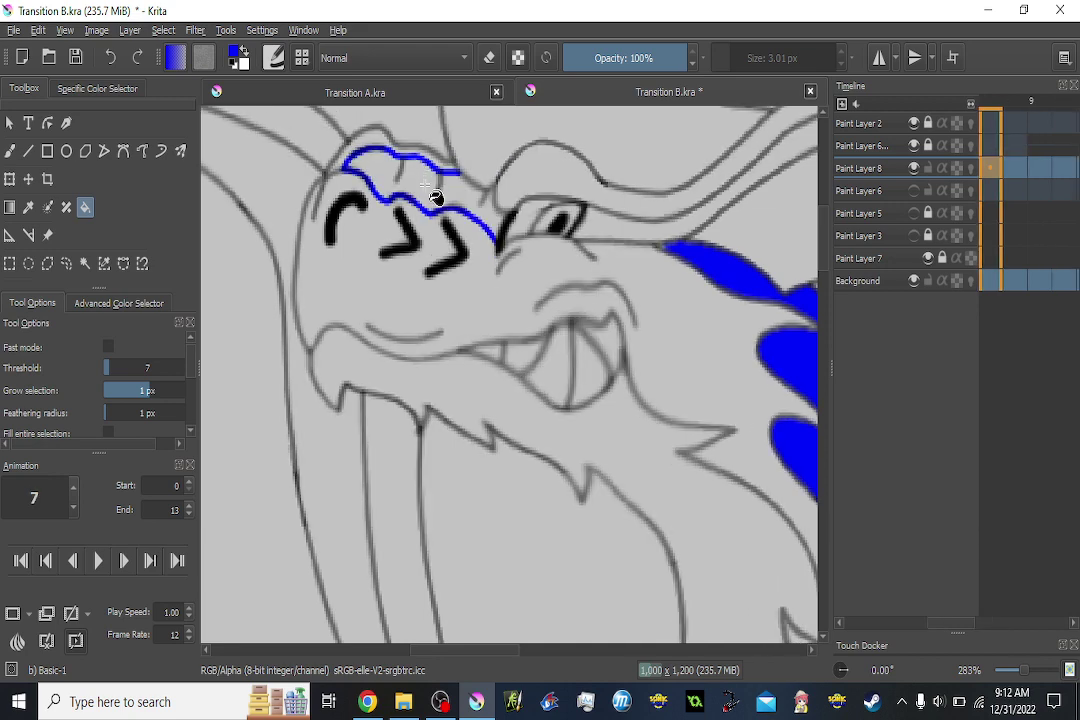
{"action": "left_click", "coordinate": [437, 190]}
{"action": "key", "text": "Left"}
{"action": "left_click", "coordinate": [437, 208]}
{"action": "key", "text": "Left"}
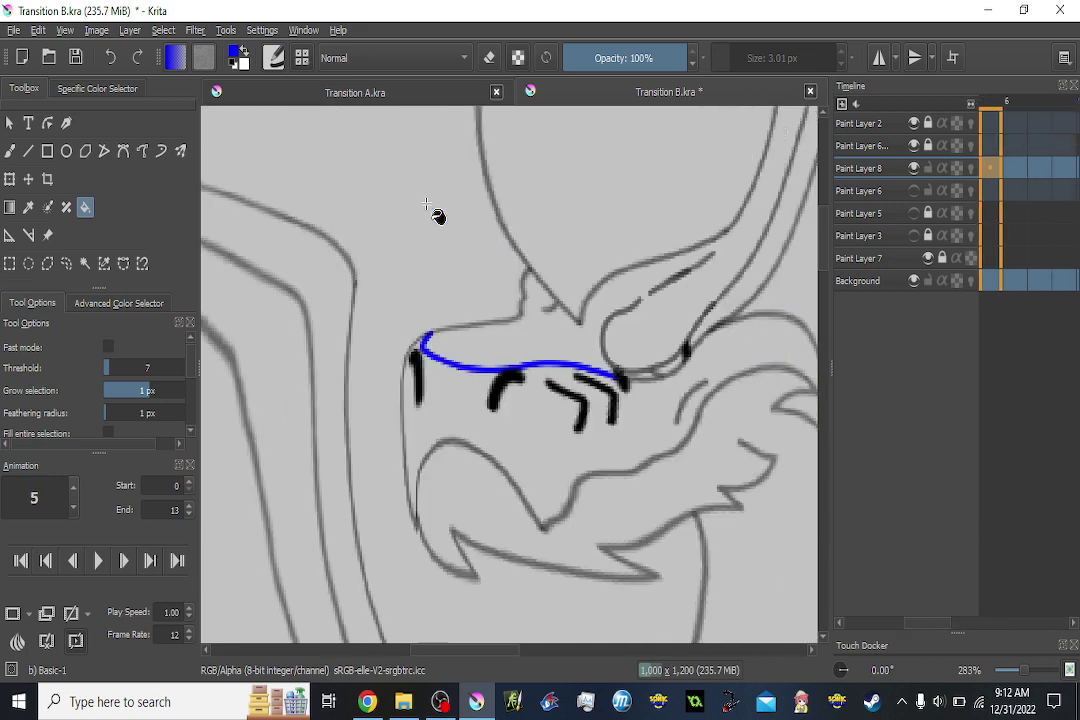
Fill the top of the snout, the brow and the ear fin blue on frame 5.
{"action": "left_click", "coordinate": [566, 350]}
{"action": "left_click_drag", "start_coordinate": [571, 342], "coordinate": [427, 382]}
{"action": "scroll", "coordinate": [425, 379], "scroll_direction": "down", "scroll_amount": 1}
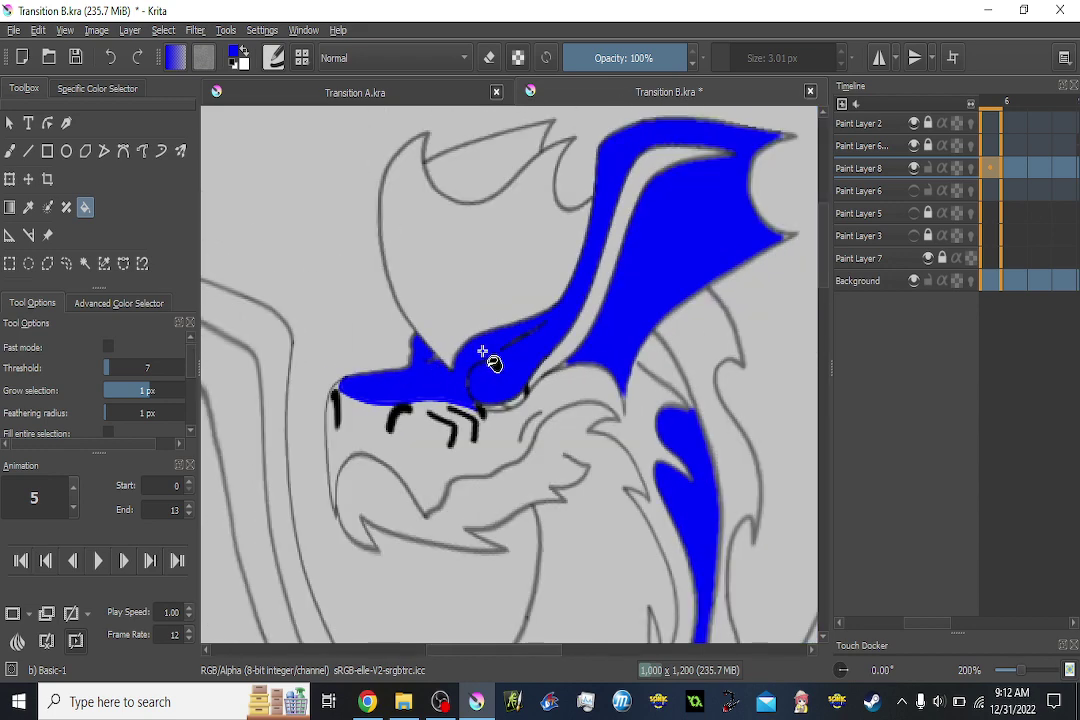
Fill the top of the snout, the brow and the ear fin blue on frame 0.
{"action": "key", "text": "Left"}
{"action": "key", "text": "Left"}
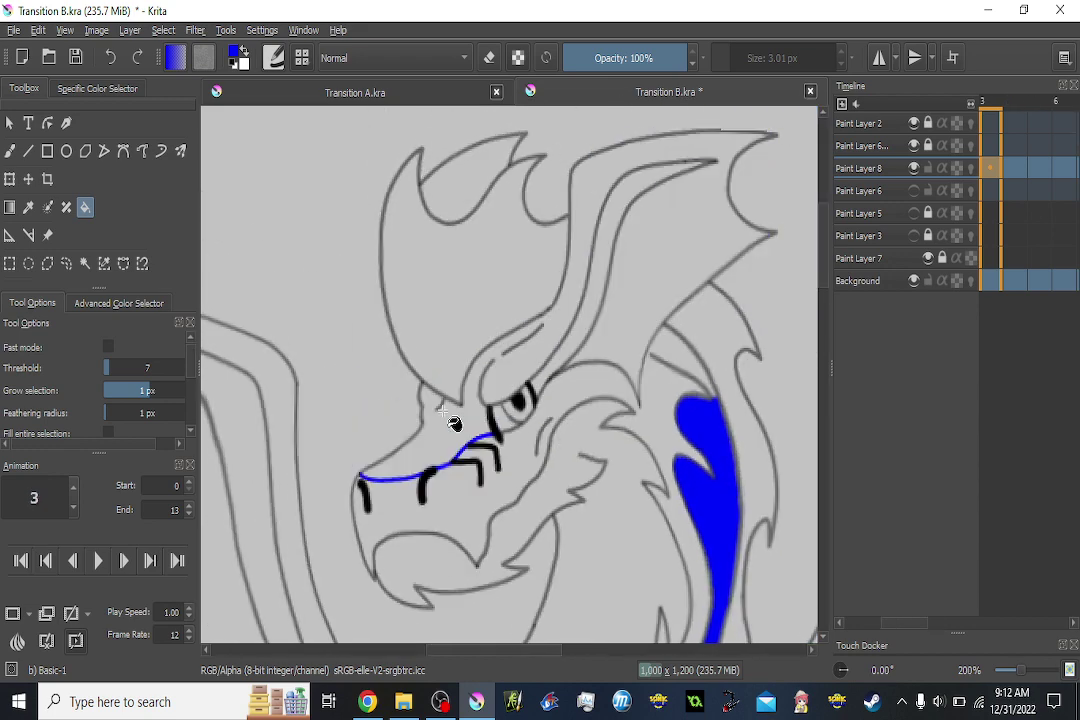
{"action": "key", "text": "Left"}
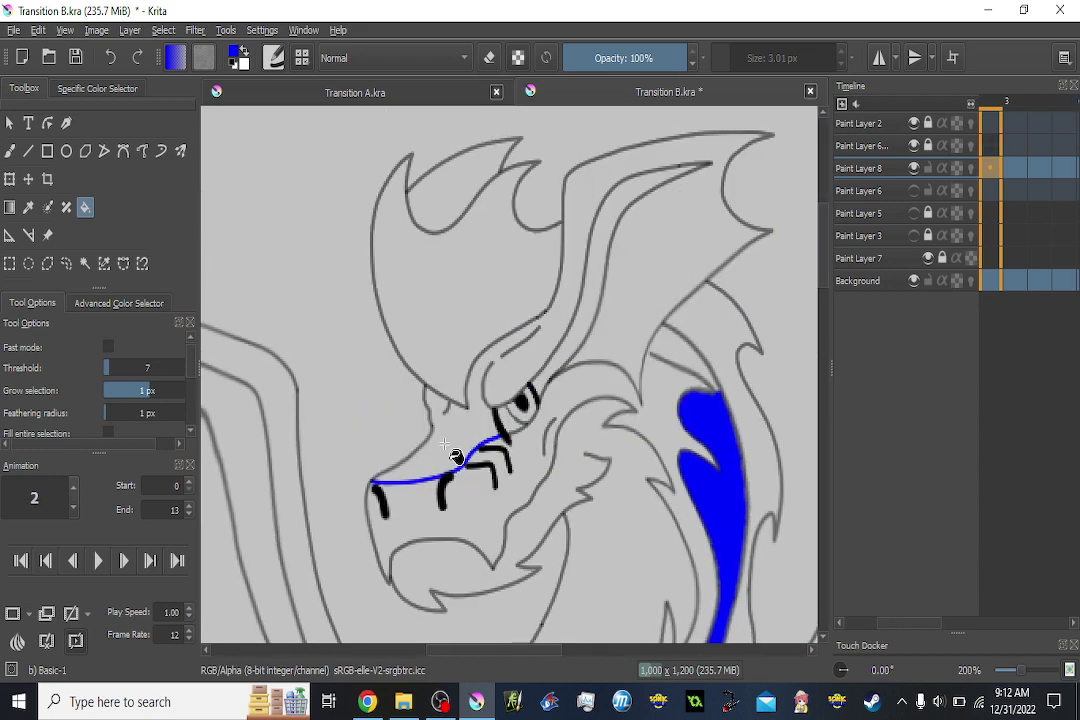
{"action": "key", "text": "Left"}
{"action": "key", "text": "Left"}
{"action": "left_click", "coordinate": [454, 454]}
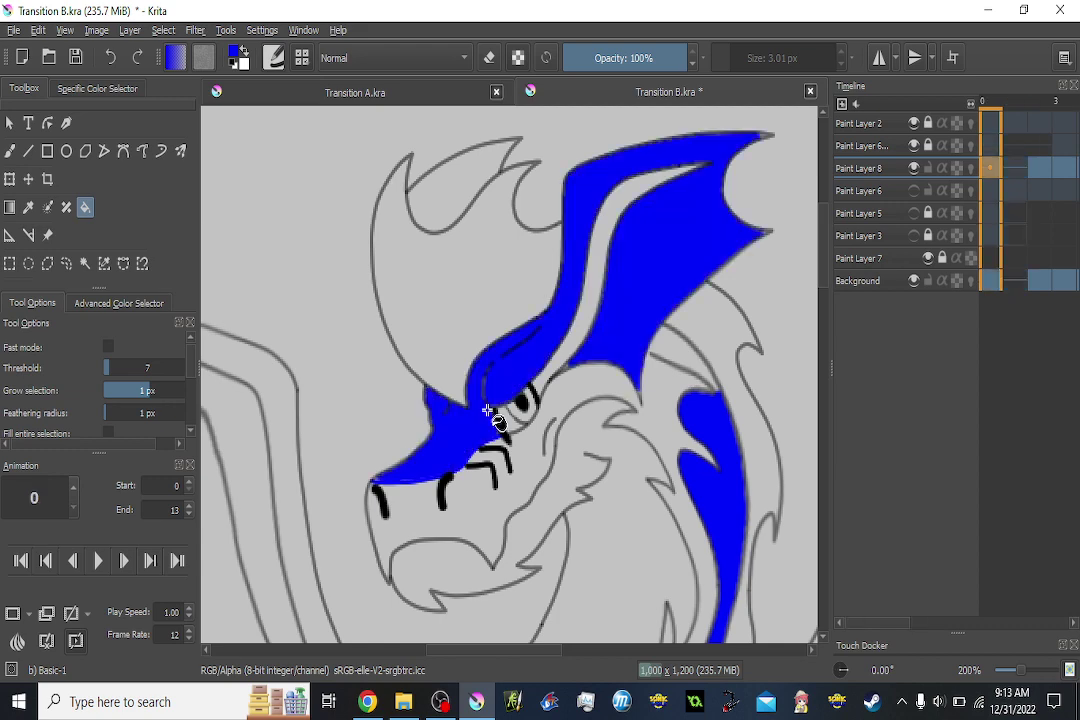
Fill the small neck patch behind the ear fin blue on frame 0.
{"action": "scroll", "coordinate": [646, 350], "scroll_direction": "down", "scroll_amount": 2}
{"action": "scroll", "coordinate": [646, 350], "scroll_direction": "right", "scroll_amount": 2}
{"action": "scroll", "coordinate": [643, 298], "scroll_direction": "up", "scroll_amount": 2}
{"action": "left_click", "coordinate": [591, 307]}
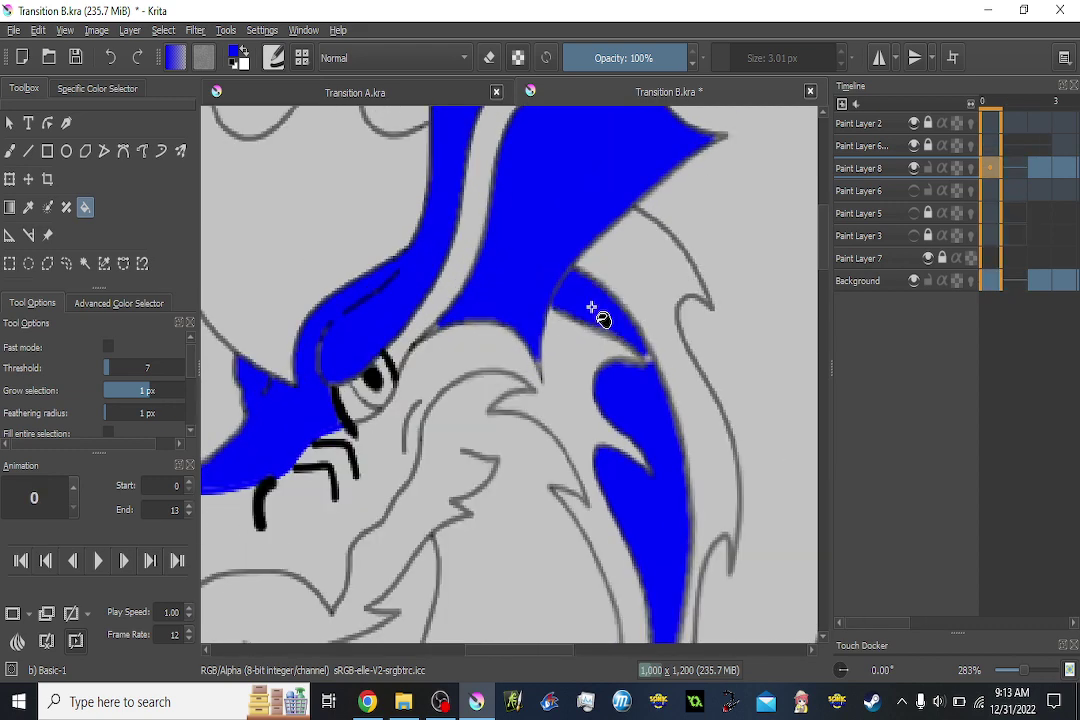
Fill the neck patch behind the ear fin blue on frames 2, 3, 4 and 5.
{"action": "key", "text": "Right"}
{"action": "key", "text": "Right"}
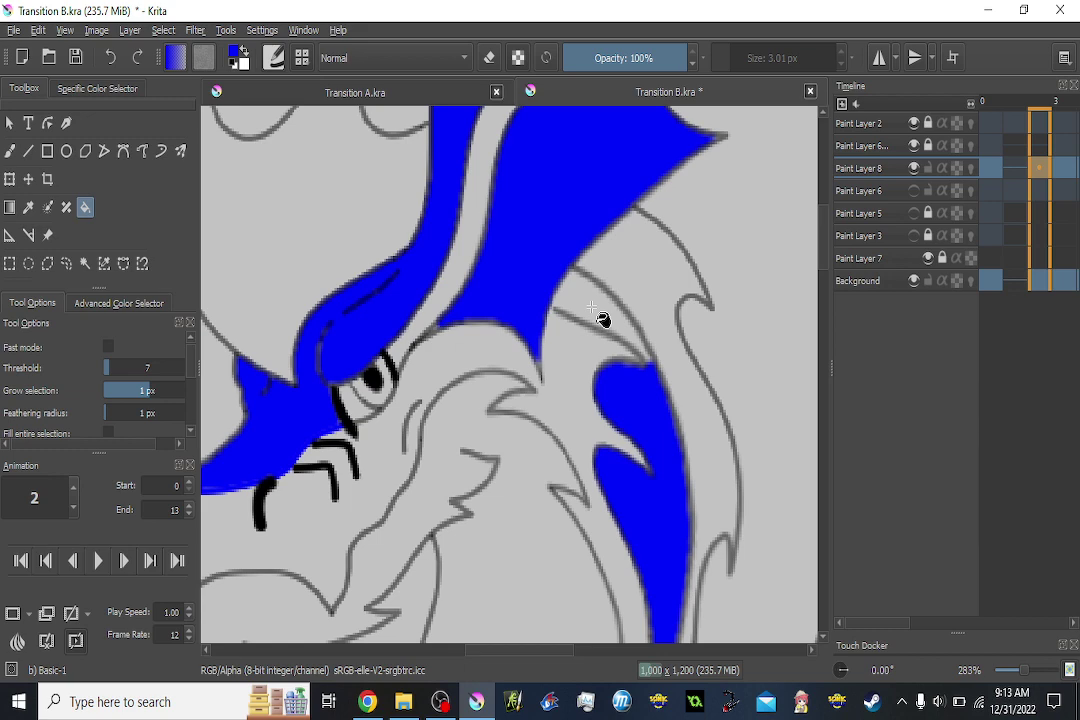
{"action": "key", "text": "Right"}
{"action": "key", "text": "Right"}
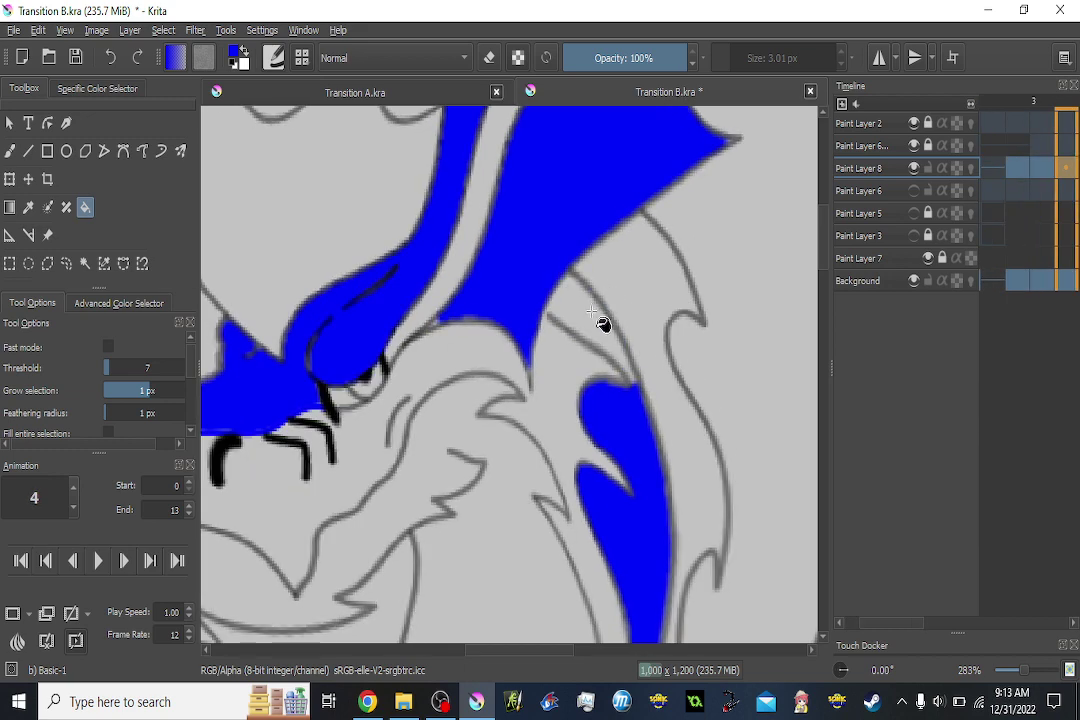
{"action": "left_click", "coordinate": [592, 313]}
{"action": "key", "text": "Right"}
{"action": "left_click", "coordinate": [573, 310]}
Fill the neck patch between the ear fin and the neck stripe blue on frames 6 through 11.
{"action": "key", "text": "Right"}
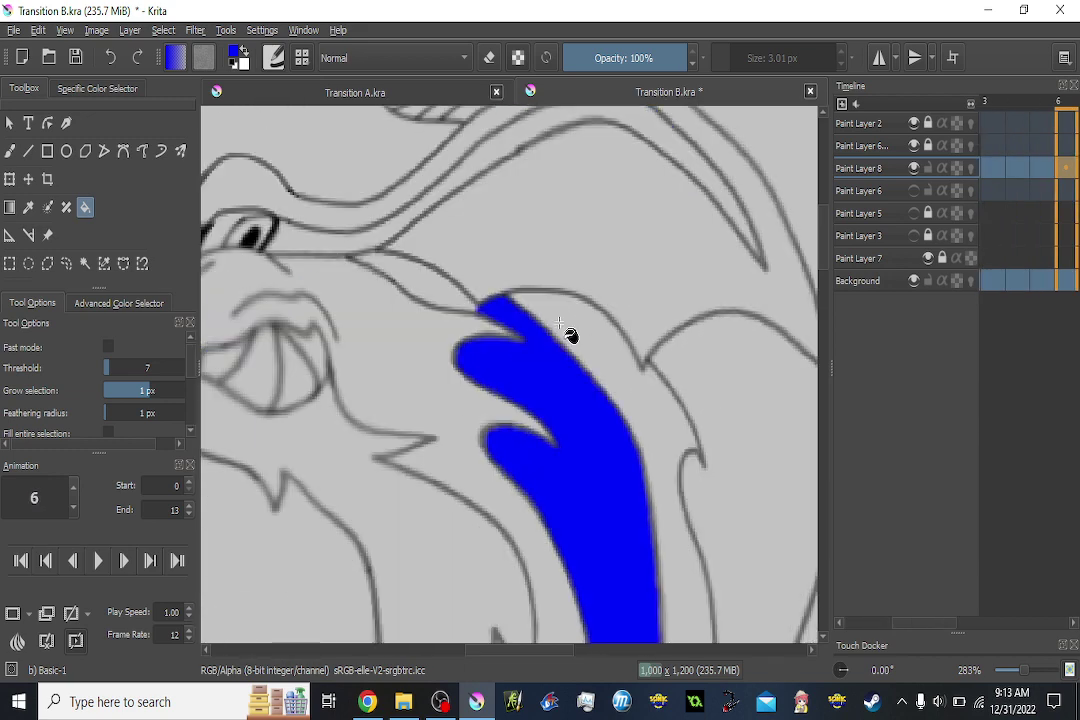
{"action": "left_click", "coordinate": [417, 280]}
{"action": "left_click_drag", "start_coordinate": [417, 280], "coordinate": [510, 278]}
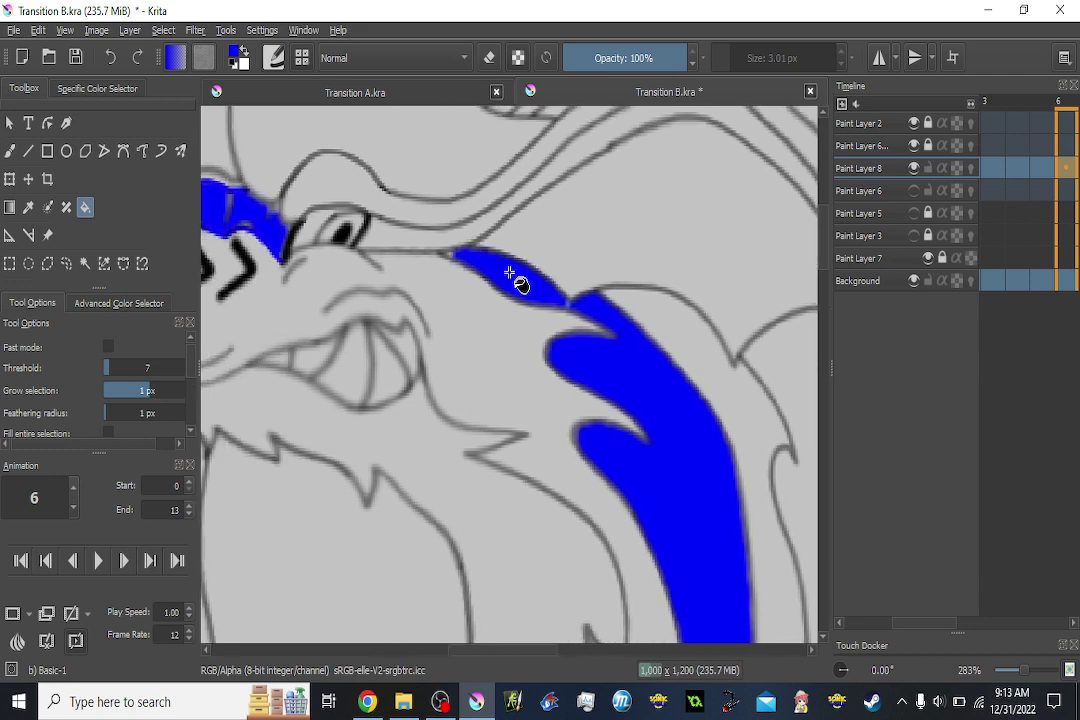
{"action": "key", "text": "Right"}
{"action": "key", "text": "Right"}
{"action": "key", "text": "Right"}
{"action": "key", "text": "Right"}
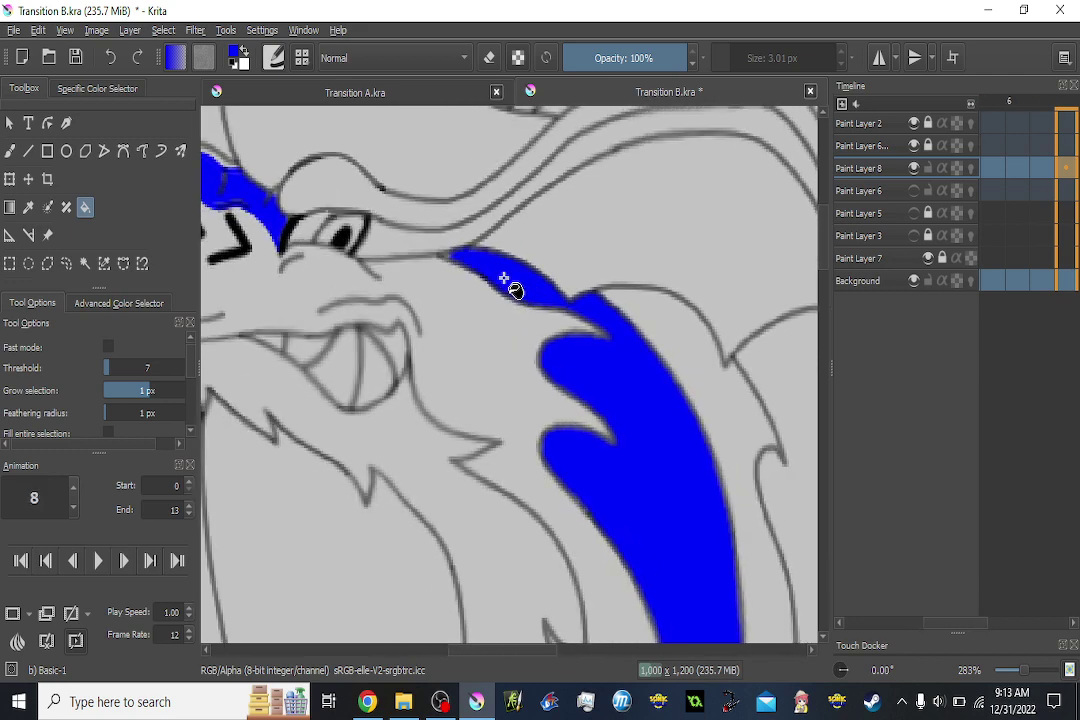
{"action": "key", "text": "1"}
{"action": "scroll", "coordinate": [566, 243], "scroll_direction": "down", "scroll_amount": 1}
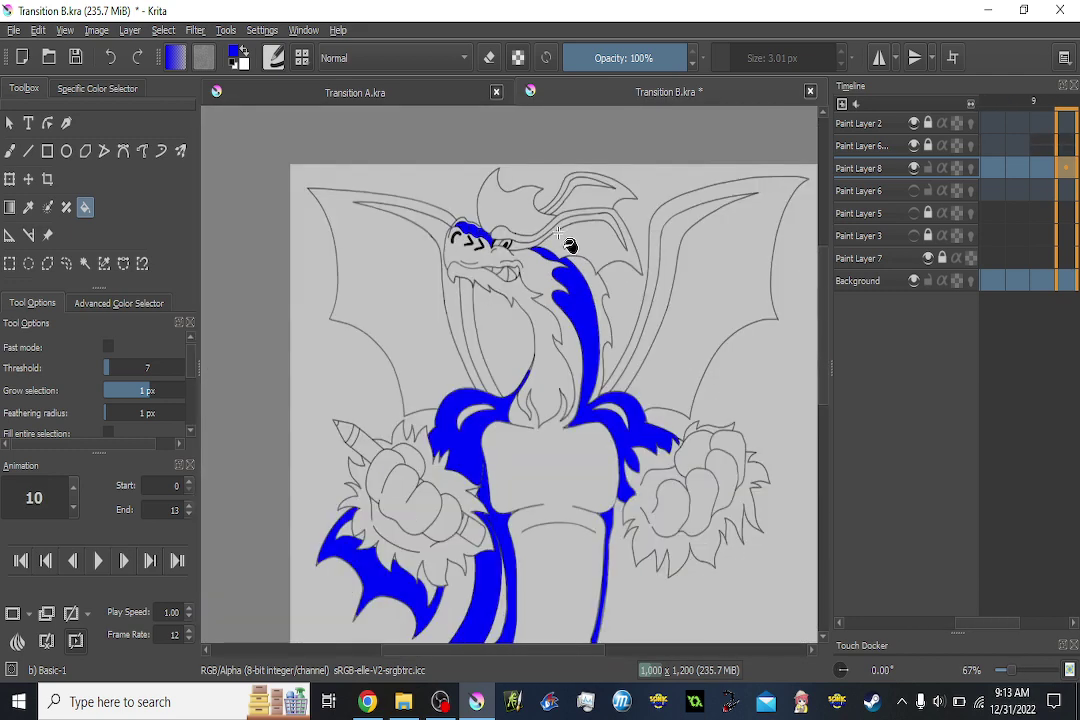
Switch the fill colour to black, set Grow selection to -1 px and fill the dragon's hair crest on frame 0.
{"action": "scroll", "coordinate": [511, 244], "scroll_direction": "up", "scroll_amount": 3}
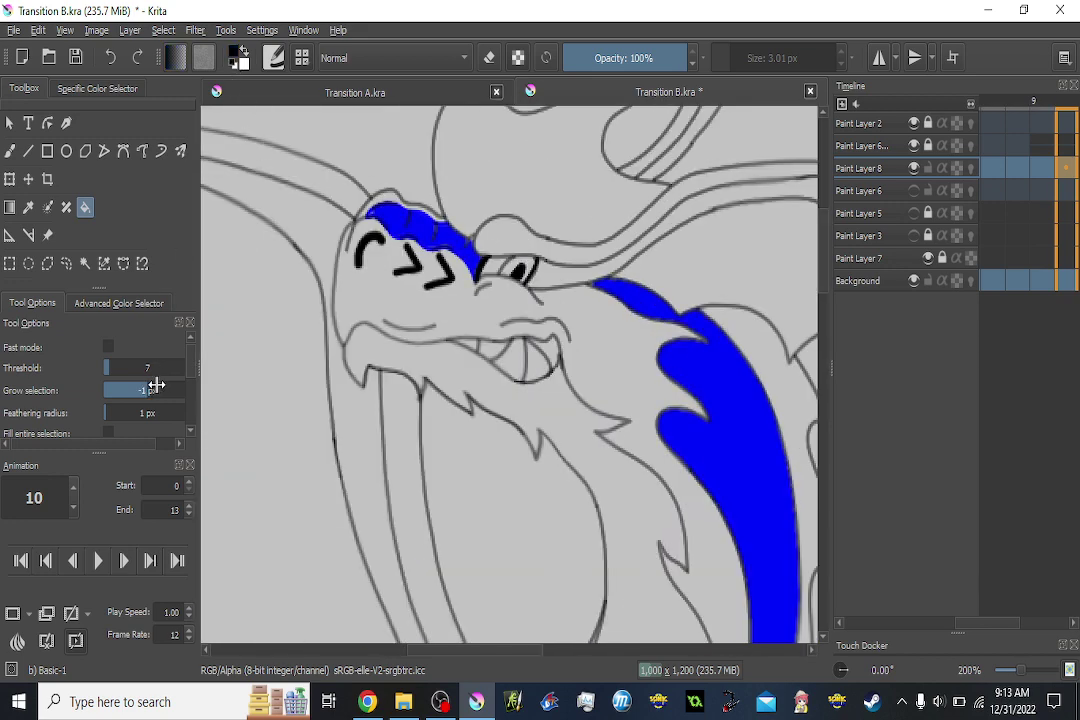
{"action": "key", "text": "Right"}
{"action": "key", "text": "Right"}
{"action": "key", "text": "Left"}
{"action": "key", "text": "Left"}
{"action": "key", "text": "Left"}
{"action": "key", "text": "Left"}
{"action": "key", "text": "Left"}
{"action": "key", "text": "Left"}
{"action": "key", "text": "Left"}
{"action": "key", "text": "Left"}
{"action": "key", "text": "Left"}
{"action": "key", "text": "Left"}
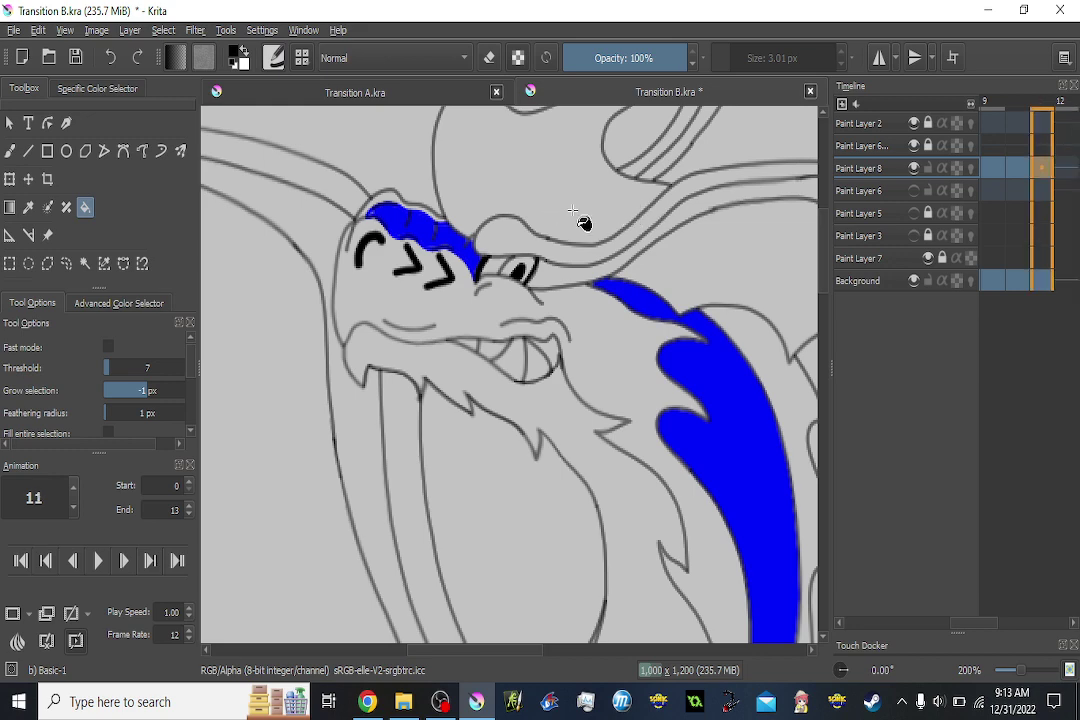
{"action": "key", "text": "Left"}
{"action": "key", "text": "Left"}
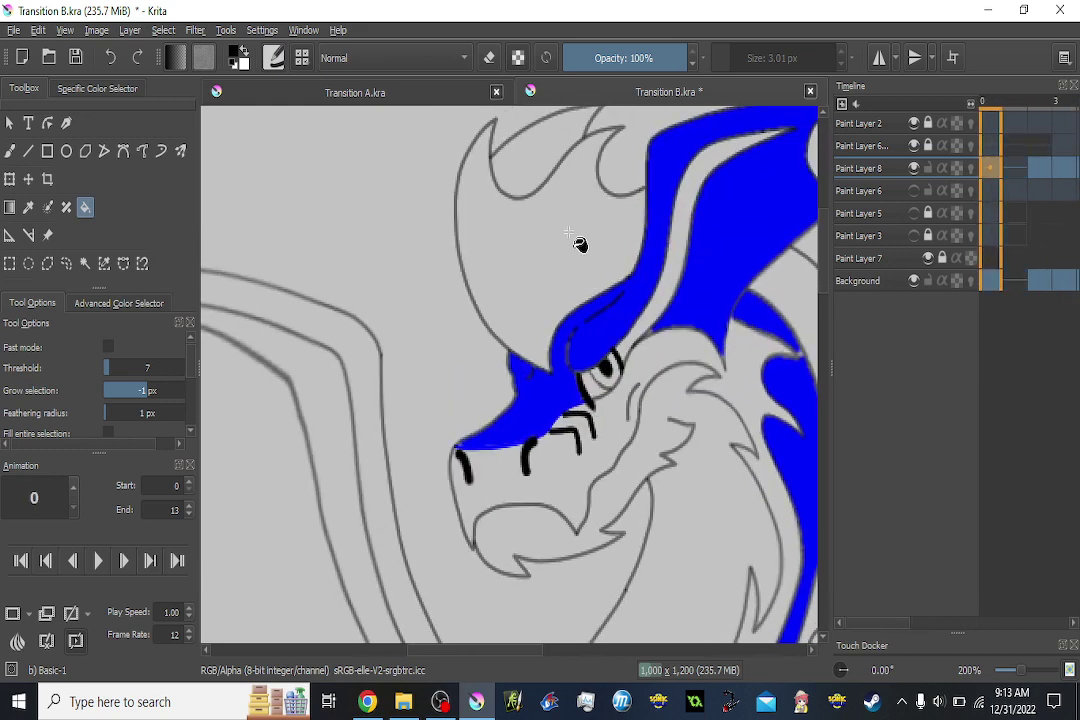
{"action": "left_click_drag", "start_coordinate": [597, 226], "coordinate": [522, 262]}
{"action": "left_click", "coordinate": [516, 290]}
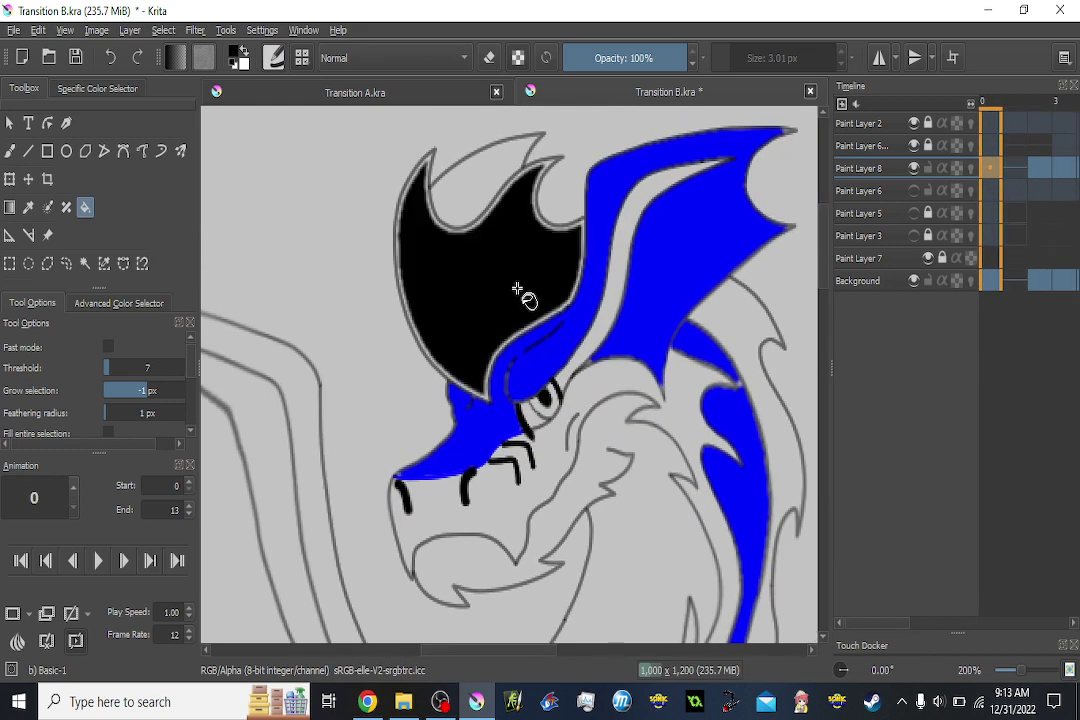
Fill the hair crest black on frames 2, 3, 4 and 5.
{"action": "key", "text": "Right"}
{"action": "key", "text": "Right"}
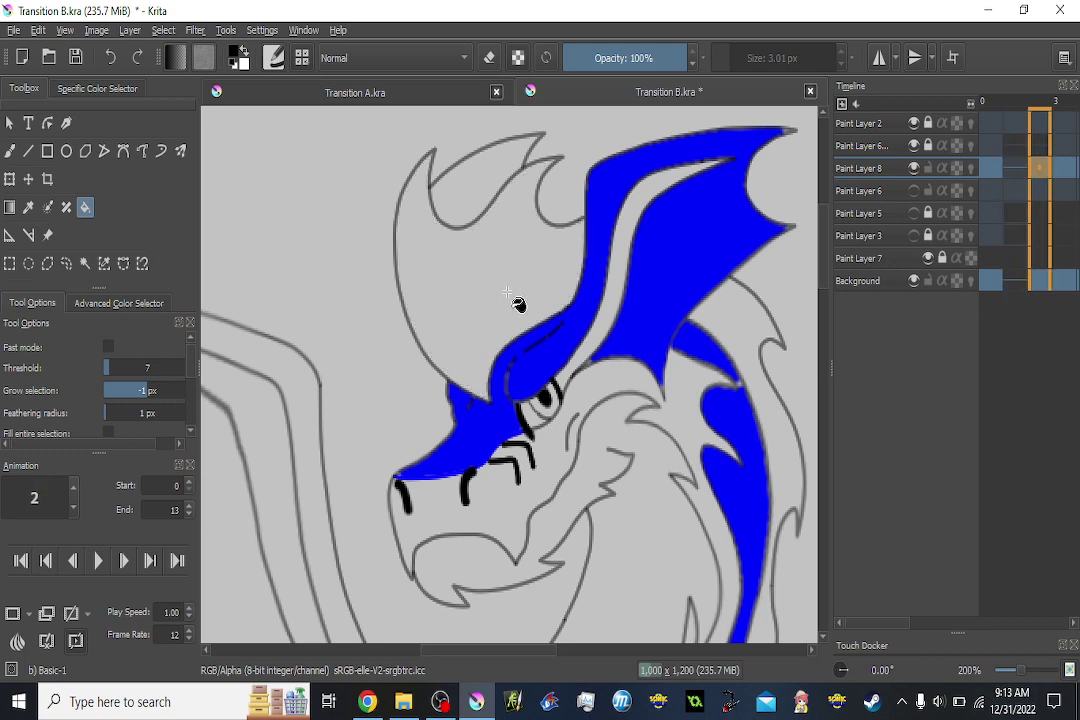
{"action": "left_click", "coordinate": [508, 293]}
{"action": "key", "text": "Right"}
{"action": "left_click", "coordinate": [508, 293]}
{"action": "key", "text": "Right"}
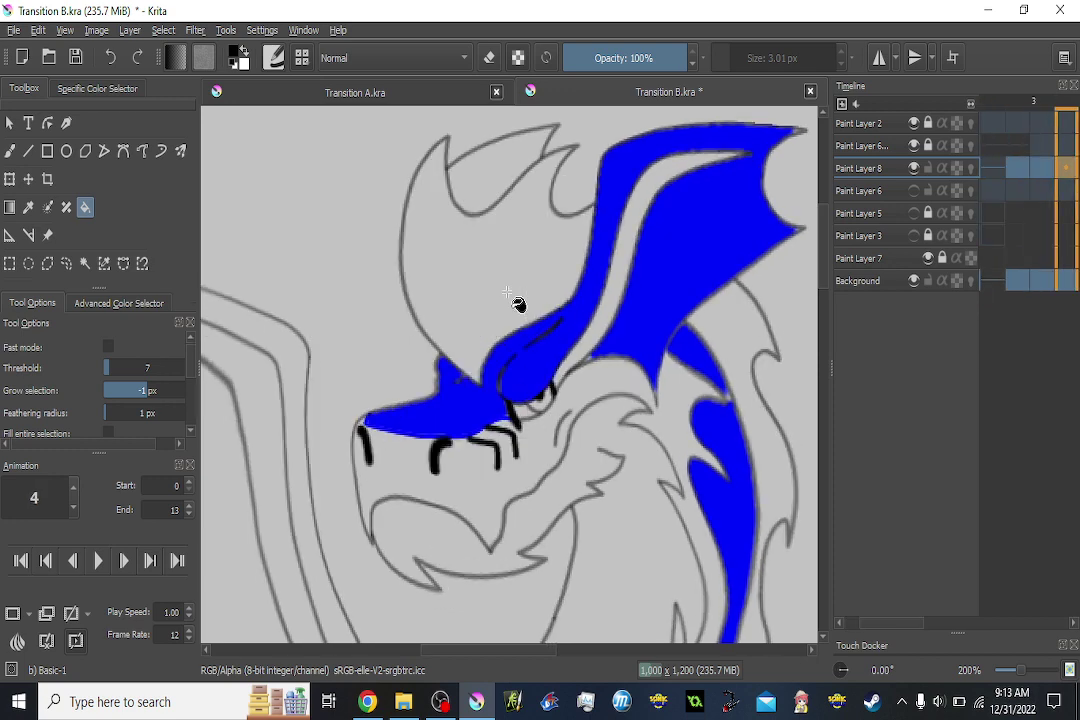
{"action": "left_click", "coordinate": [508, 293]}
{"action": "key", "text": "Right"}
{"action": "left_click", "coordinate": [508, 293]}
Fill the hair crest black on frames 6, 7, 8 and 9.
{"action": "key", "text": "Right"}
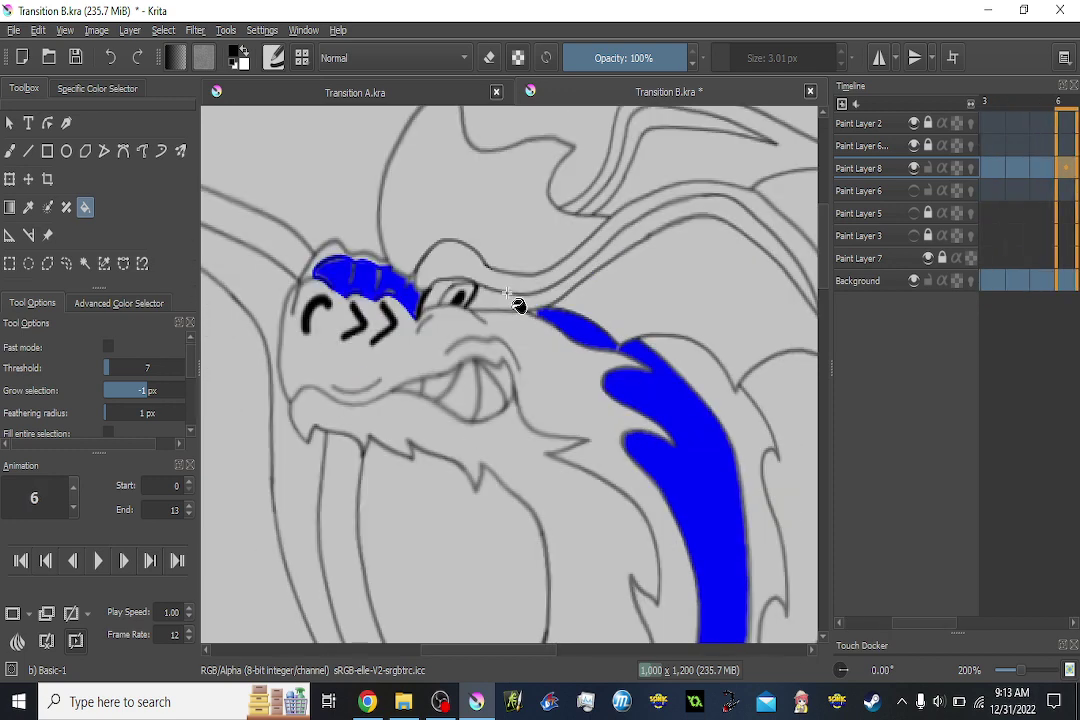
{"action": "left_click", "coordinate": [509, 265]}
{"action": "key", "text": "Right"}
{"action": "left_click", "coordinate": [480, 272]}
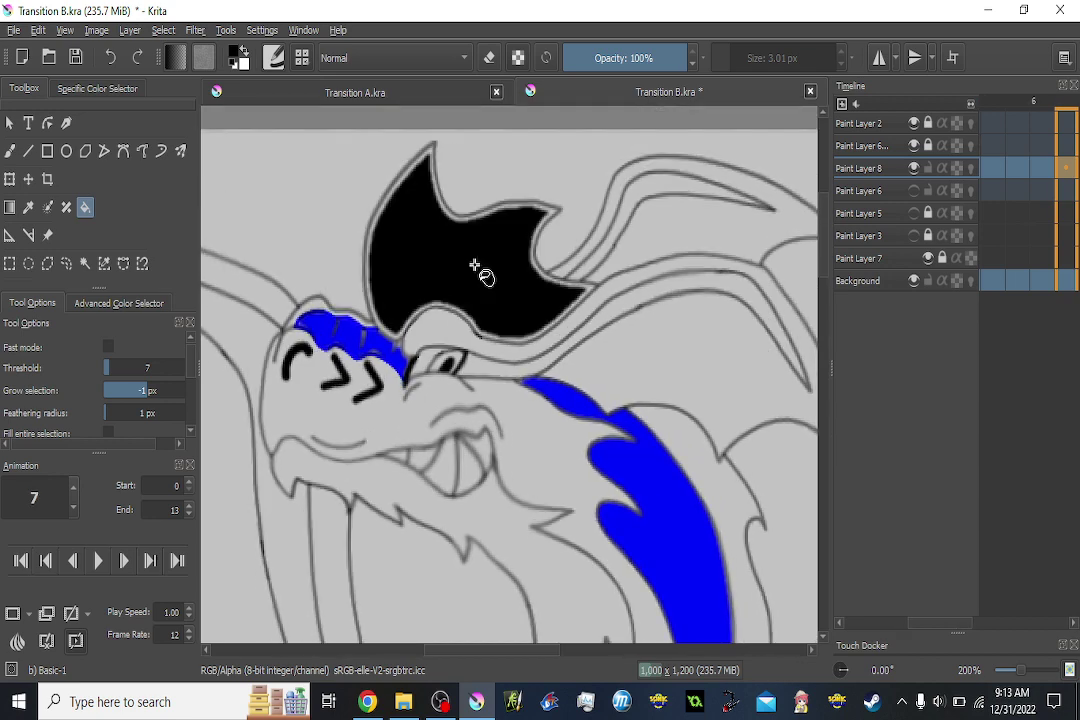
{"action": "key", "text": "Right"}
{"action": "left_click", "coordinate": [476, 266]}
{"action": "key", "text": "Right"}
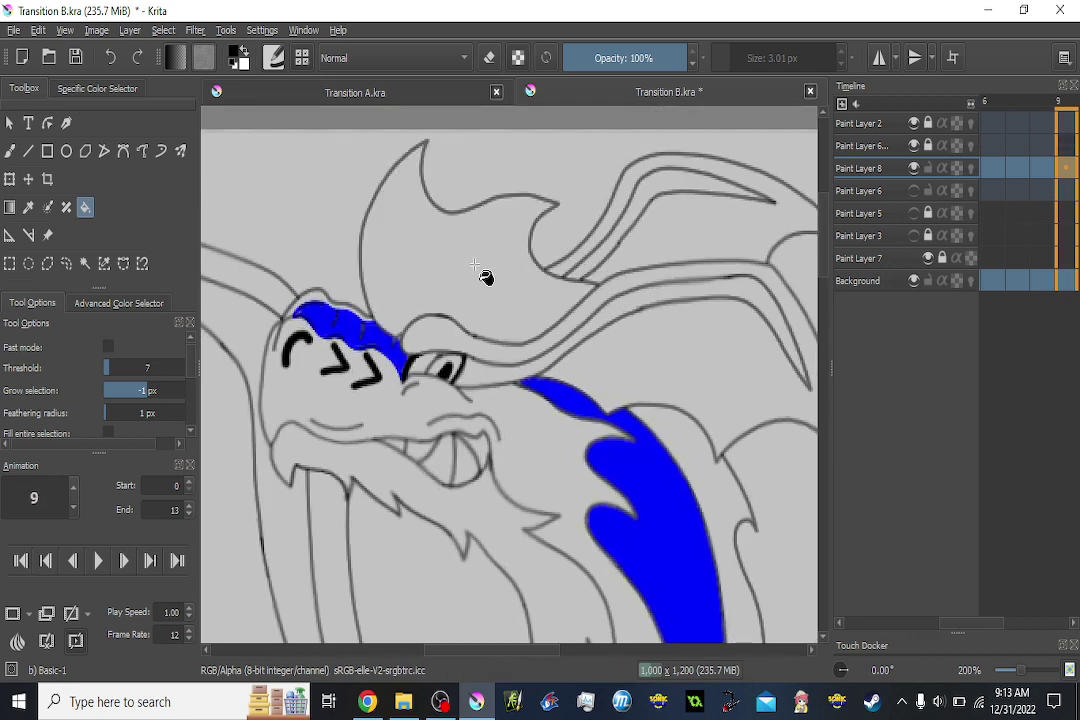
{"action": "left_click", "coordinate": [476, 266]}
Fill the hair crest black on frames 10 and 11.
{"action": "key", "text": "Right"}
{"action": "key", "text": "Right"}
{"action": "key", "text": "Left"}
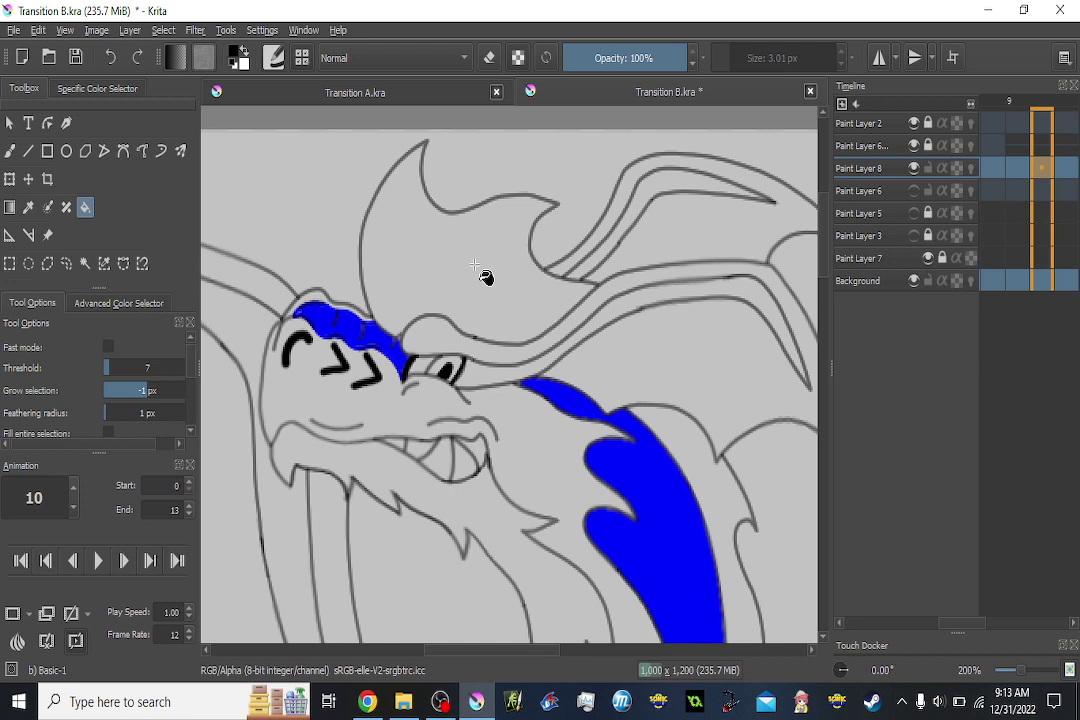
{"action": "left_click", "coordinate": [476, 266]}
{"action": "key", "text": "Right"}
{"action": "key", "text": "Right"}
{"action": "key", "text": "Left"}
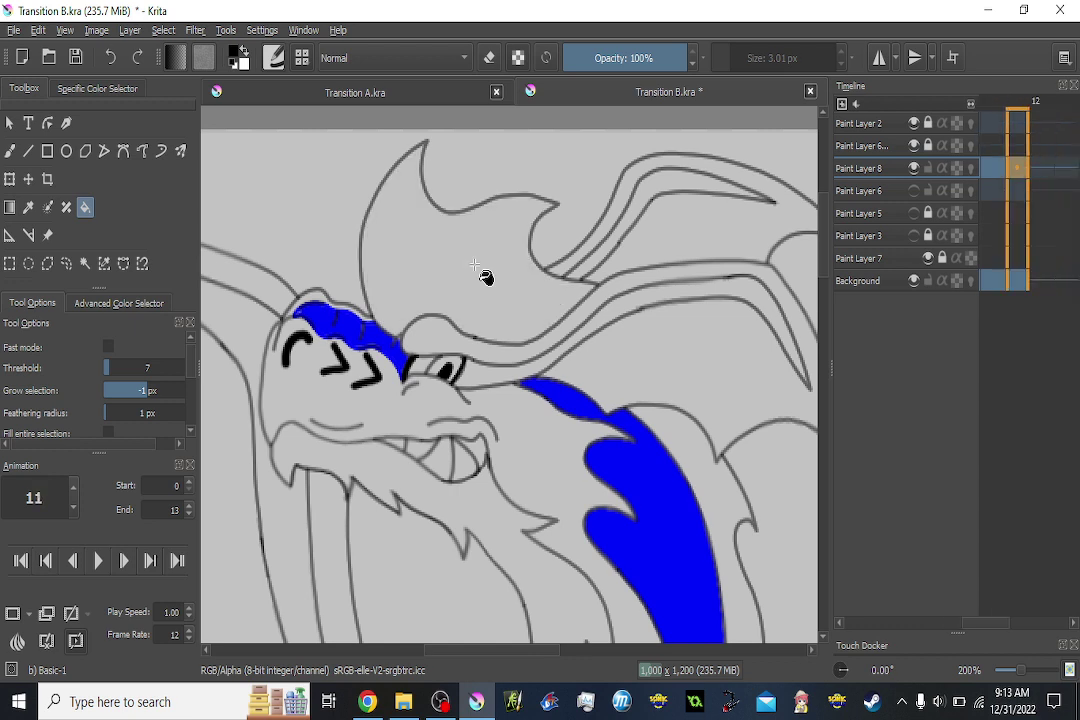
{"action": "left_click", "coordinate": [476, 266]}
Sample the body blue, set Grow selection to 1 px and fill the rear and front ear fins on frame 10.
{"action": "key", "text": "Left"}
{"action": "left_click", "coordinate": [652, 481], "text": "ctrl"}
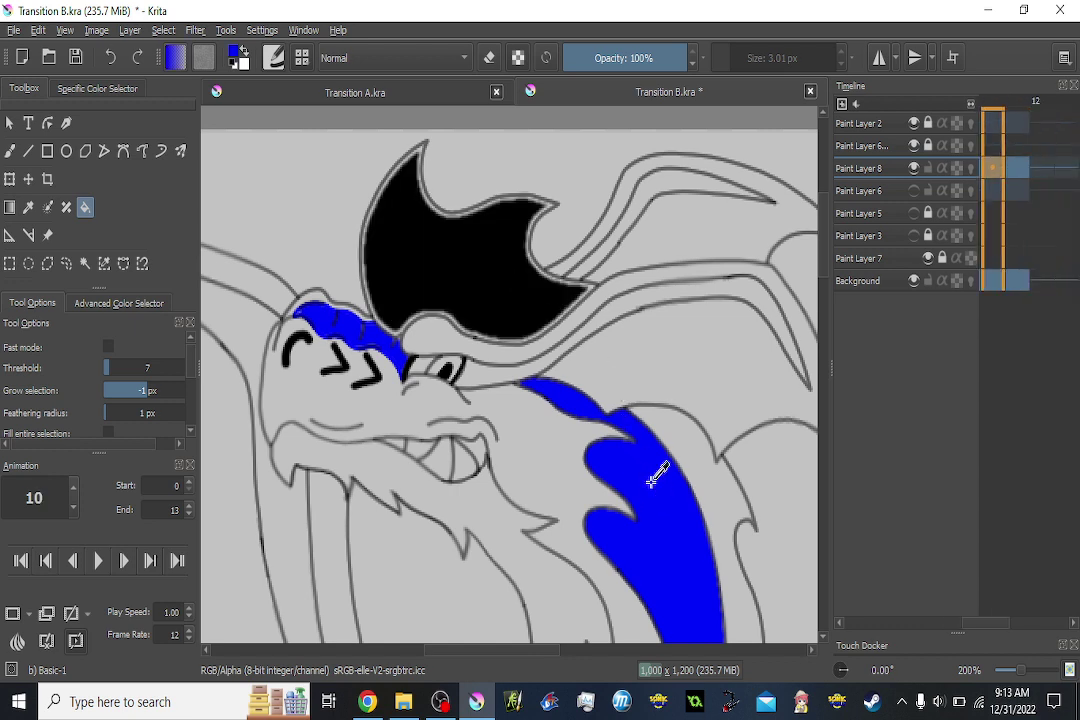
{"action": "left_click", "coordinate": [680, 234]}
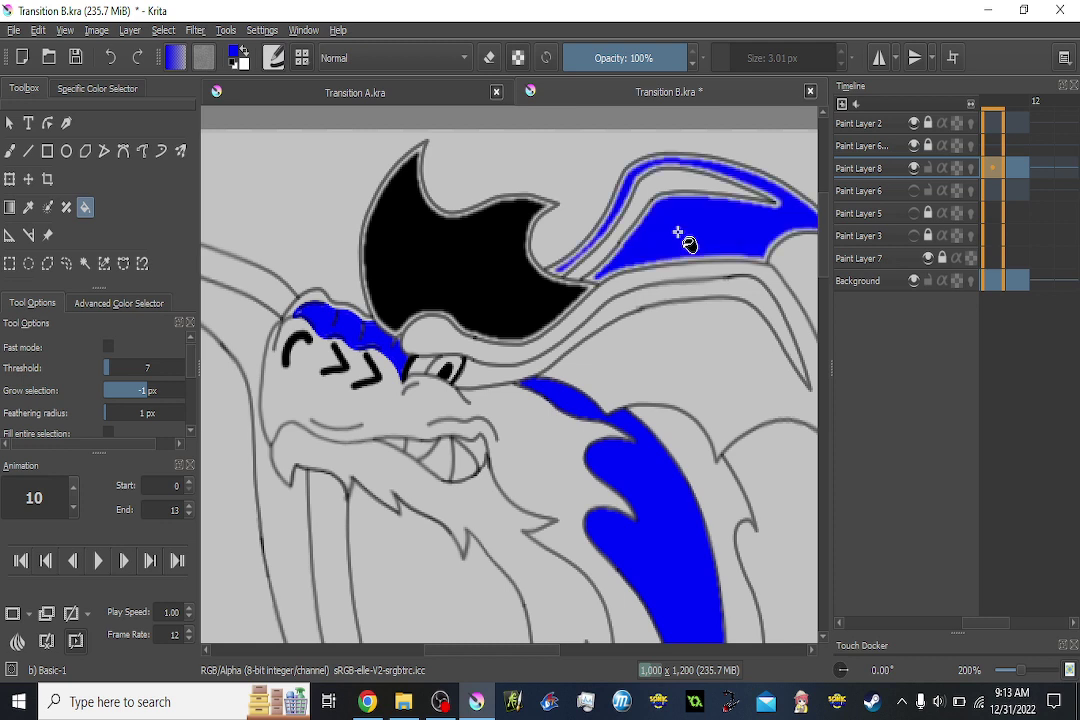
{"action": "key", "text": "ctrl+z"}
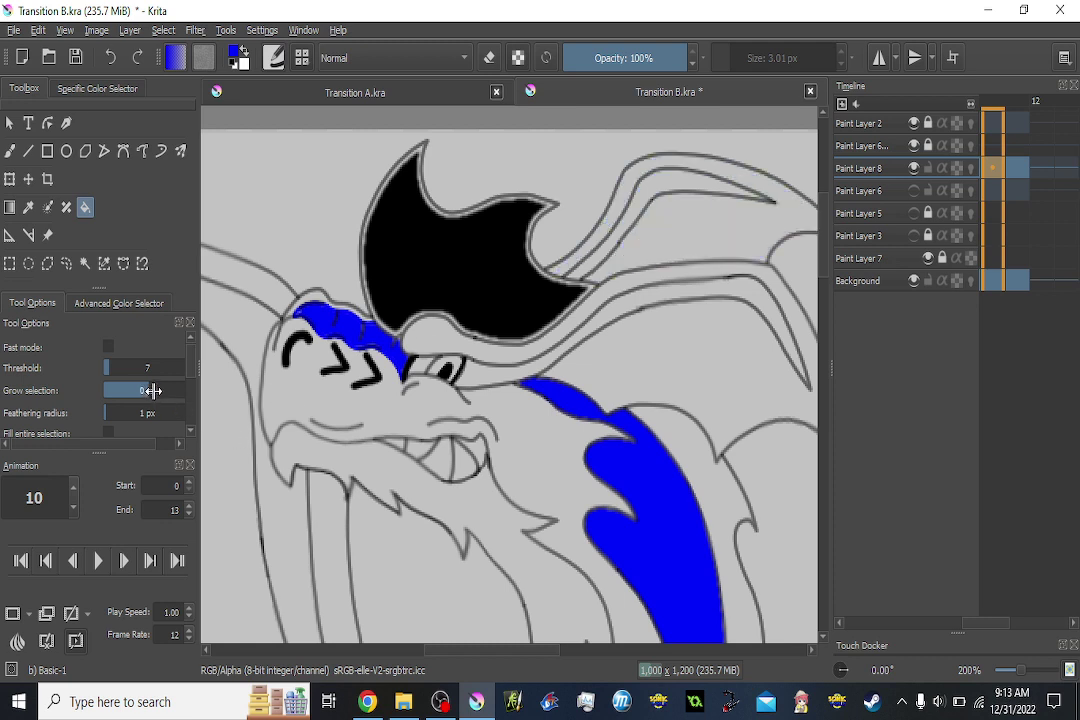
{"action": "left_click", "coordinate": [703, 228]}
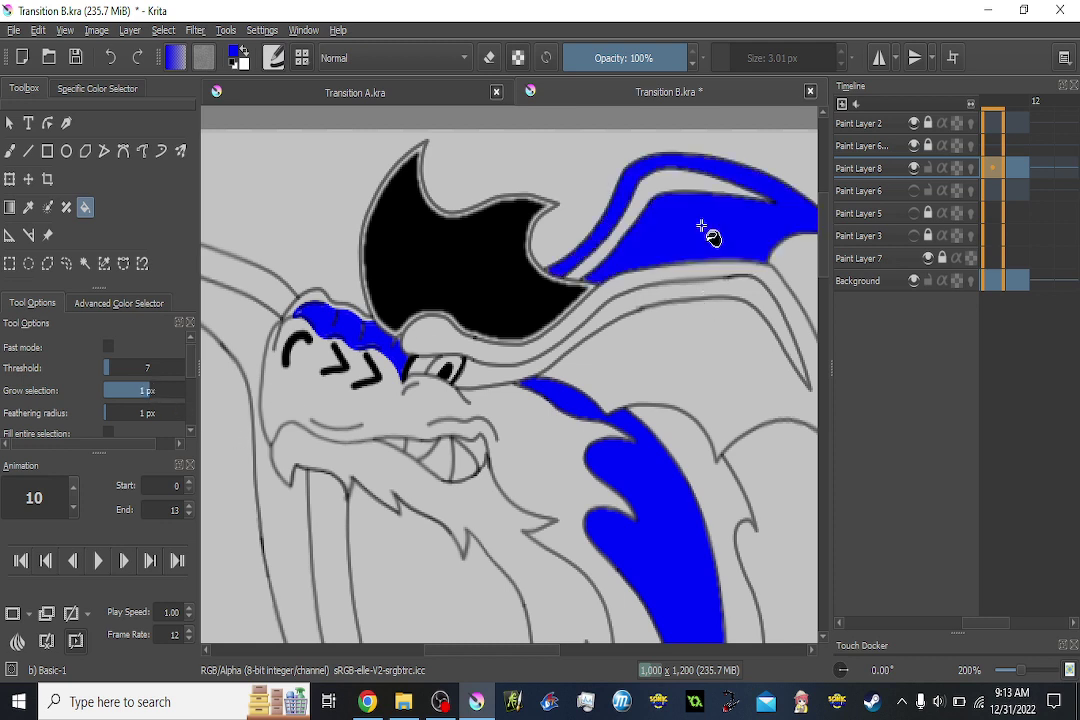
{"action": "left_click", "coordinate": [712, 360]}
Fill the rear and front ear fins blue on frames 9 and 8.
{"action": "key", "text": "Left"}
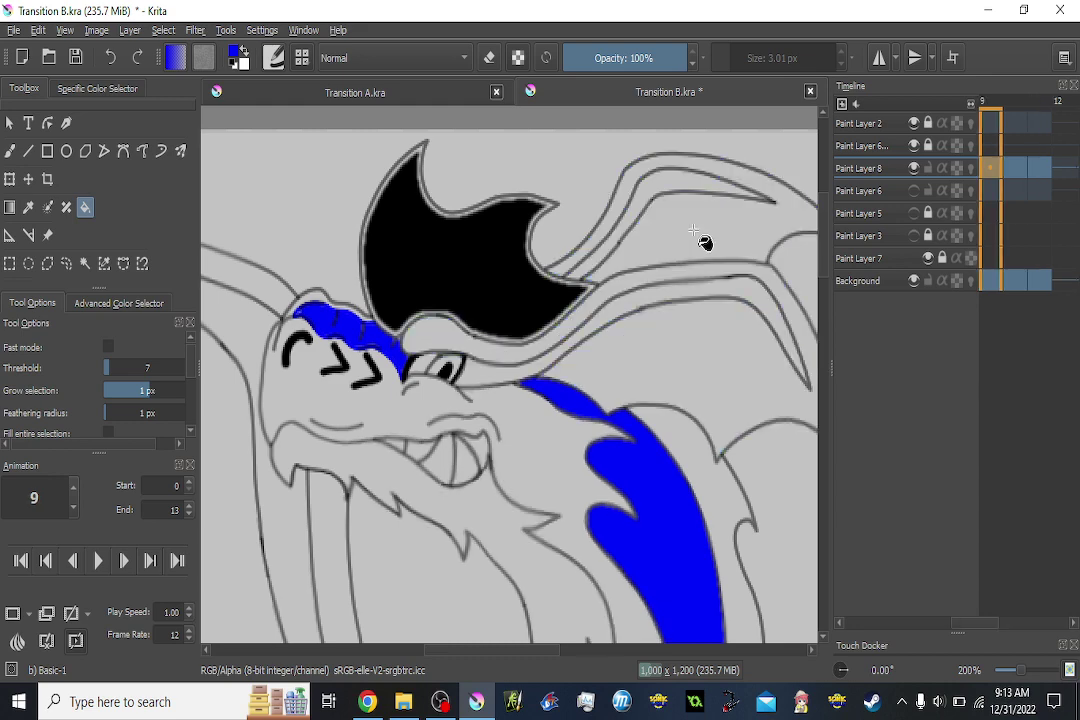
{"action": "left_click", "coordinate": [706, 241]}
{"action": "left_click", "coordinate": [708, 375]}
{"action": "key", "text": "Left"}
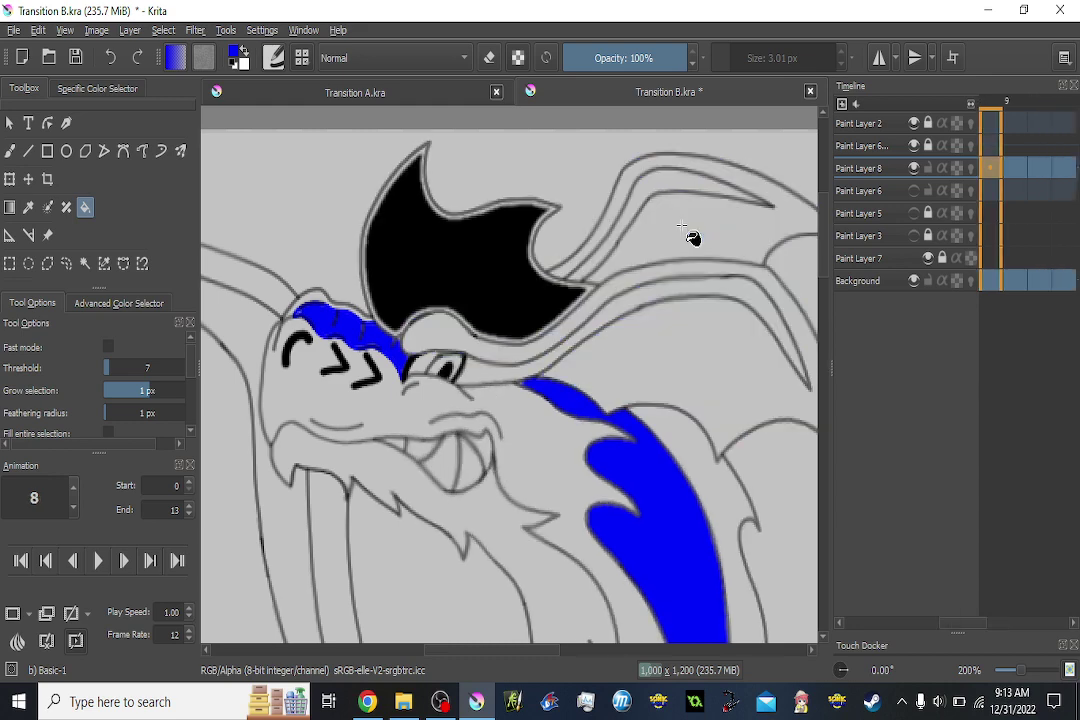
{"action": "left_click", "coordinate": [686, 234]}
{"action": "left_click", "coordinate": [692, 360]}
Fill the front and rear ear fins blue on frames 7 and 6.
{"action": "key", "text": "Left"}
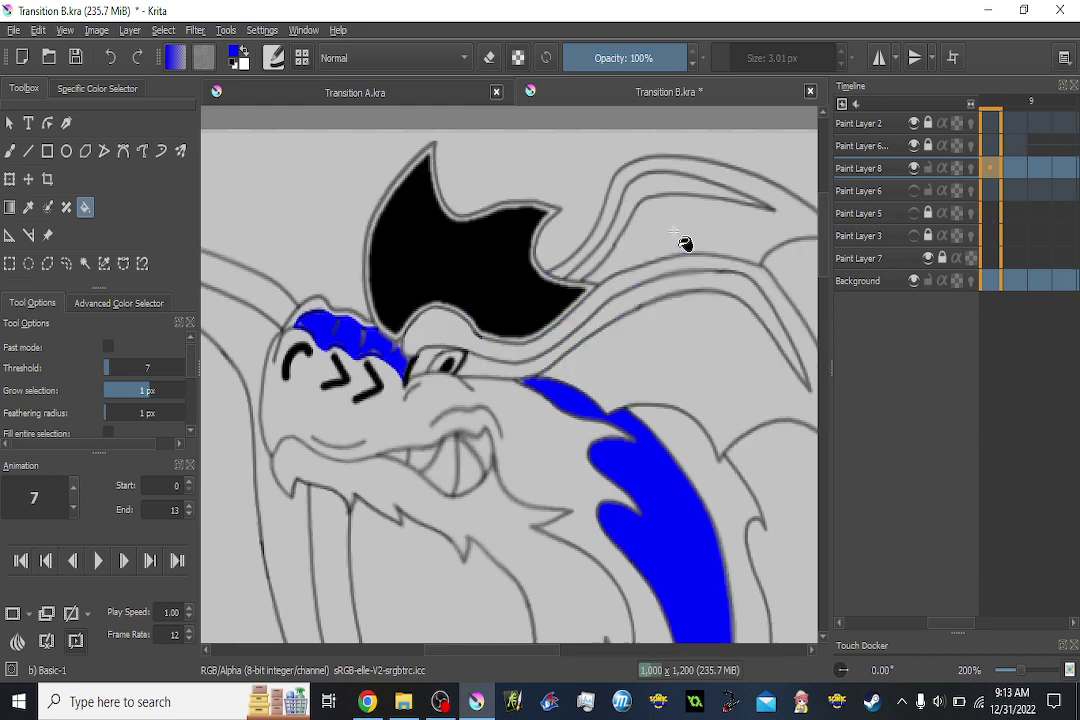
{"action": "left_click", "coordinate": [680, 318]}
{"action": "left_click", "coordinate": [675, 251]}
{"action": "key", "text": "Left"}
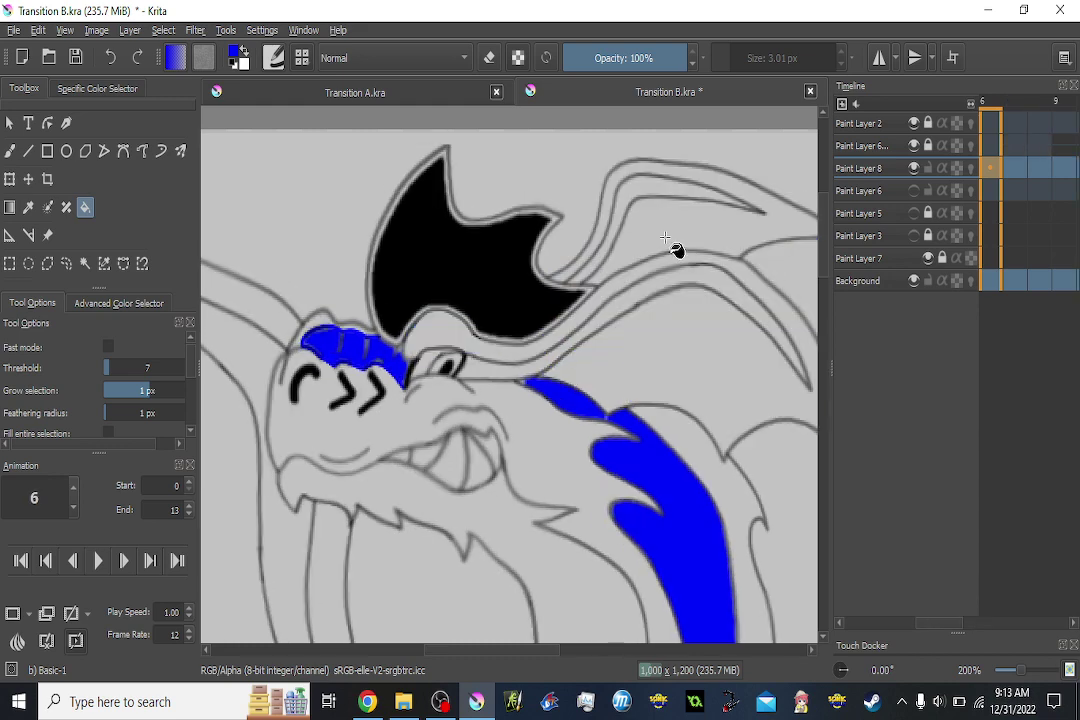
{"action": "left_click", "coordinate": [690, 344]}
{"action": "left_click", "coordinate": [675, 243]}
Fill the rear tuft behind the black hair crest blue on frame 5.
{"action": "key", "text": "Left"}
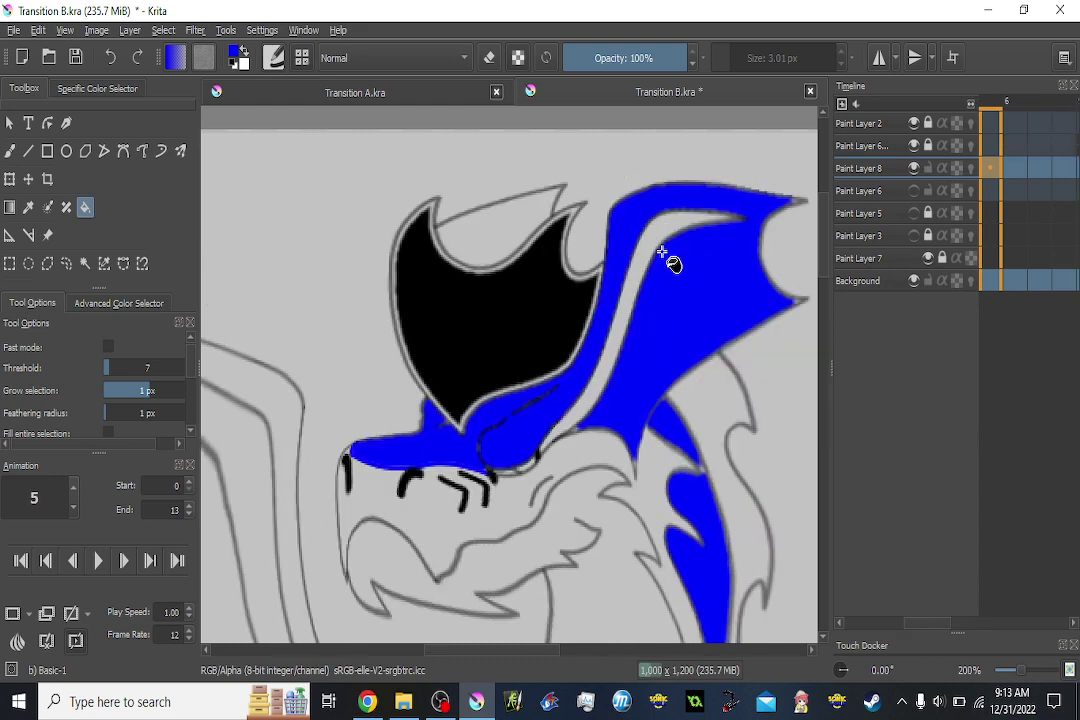
{"action": "left_click", "coordinate": [492, 238]}
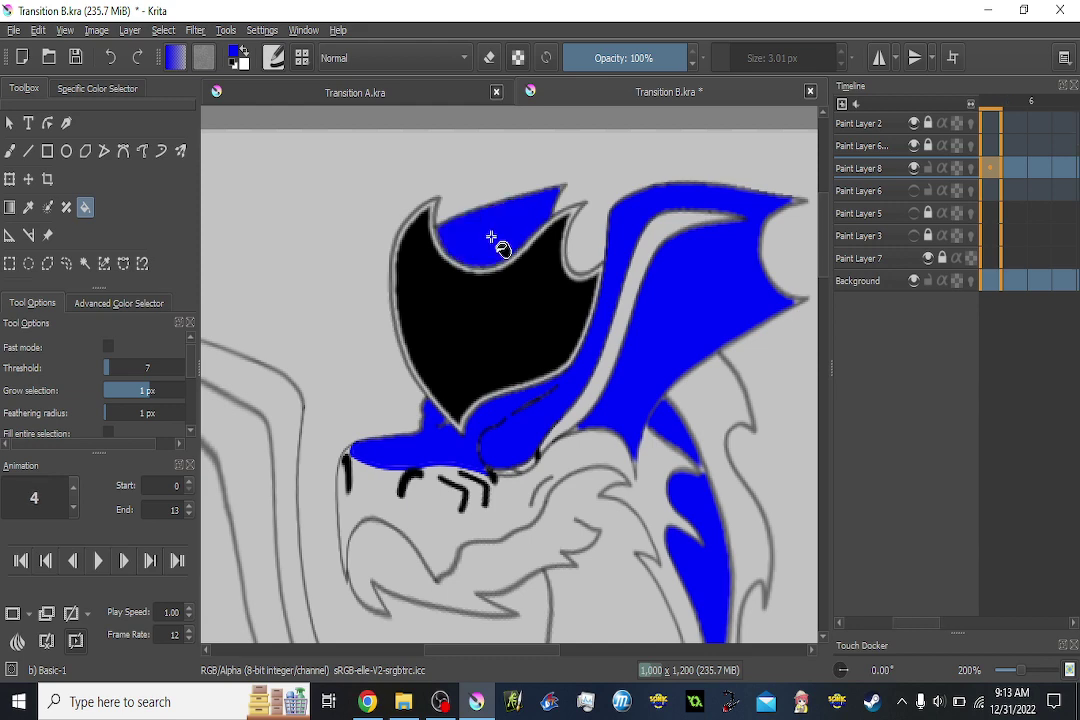
Step through frames 0 to 9 to check the head, ear fins and hair crest for unfilled areas.
{"action": "key", "text": "Right"}
{"action": "key", "text": "Right"}
{"action": "key", "text": "Right"}
{"action": "key", "text": "Right"}
{"action": "key", "text": "Right"}
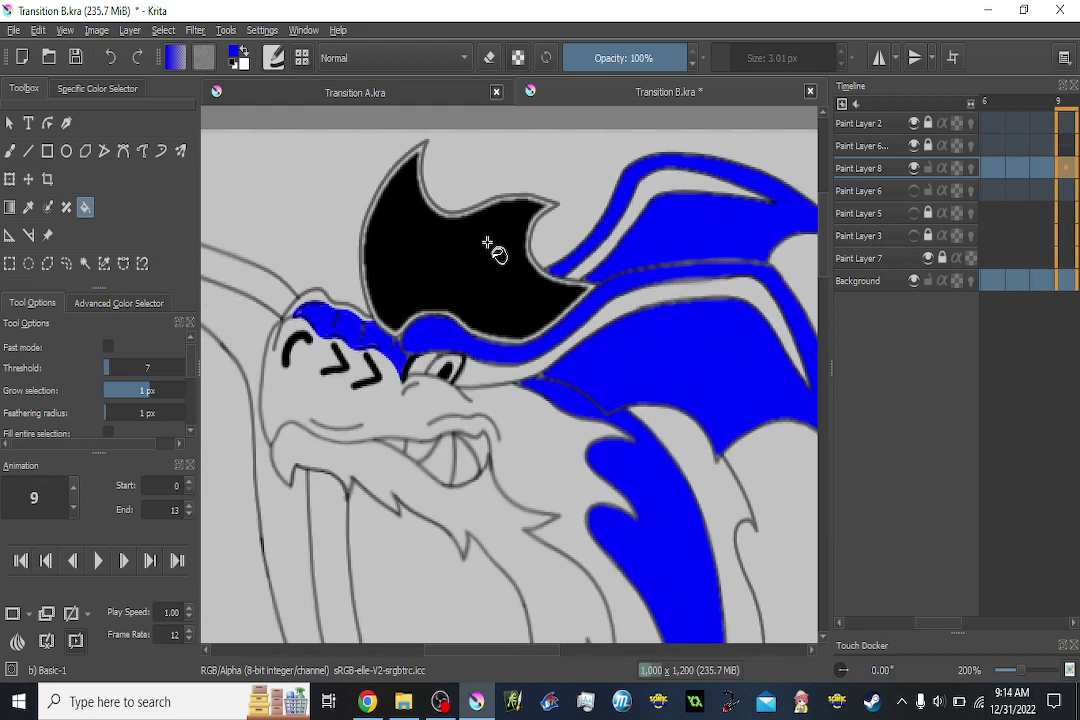
{"action": "key", "text": "Left"}
{"action": "key", "text": "Left"}
{"action": "key", "text": "Left"}
{"action": "key", "text": "Left"}
{"action": "key", "text": "Left"}
{"action": "key", "text": "Left"}
{"action": "key", "text": "Left"}
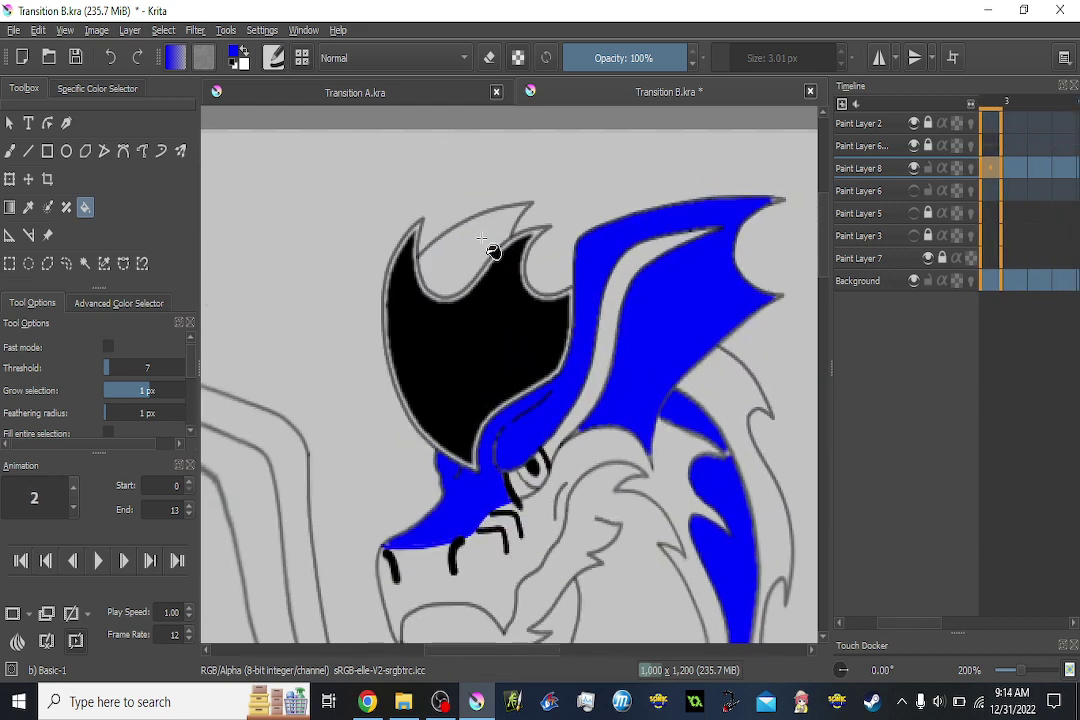
{"action": "key", "text": "Left"}
{"action": "key", "text": "Left"}
{"action": "key", "text": "Right"}
{"action": "key", "text": "Right"}
{"action": "key", "text": "Right"}
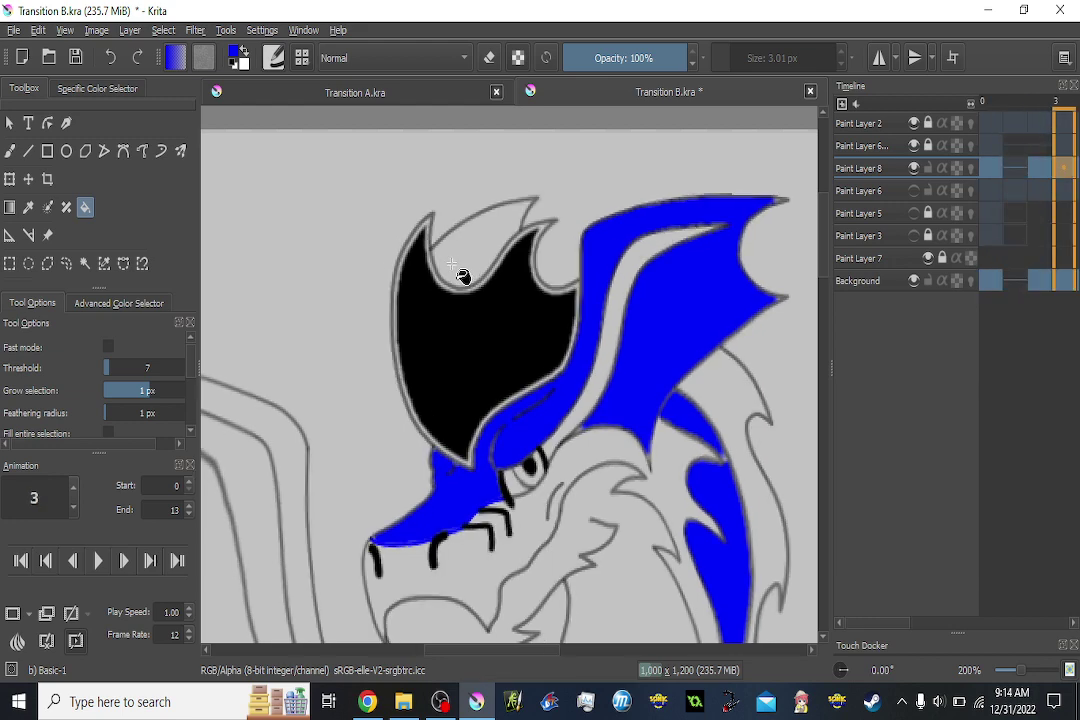
{"action": "key", "text": "Left"}
{"action": "key", "text": "Left"}
{"action": "key", "text": "Left"}
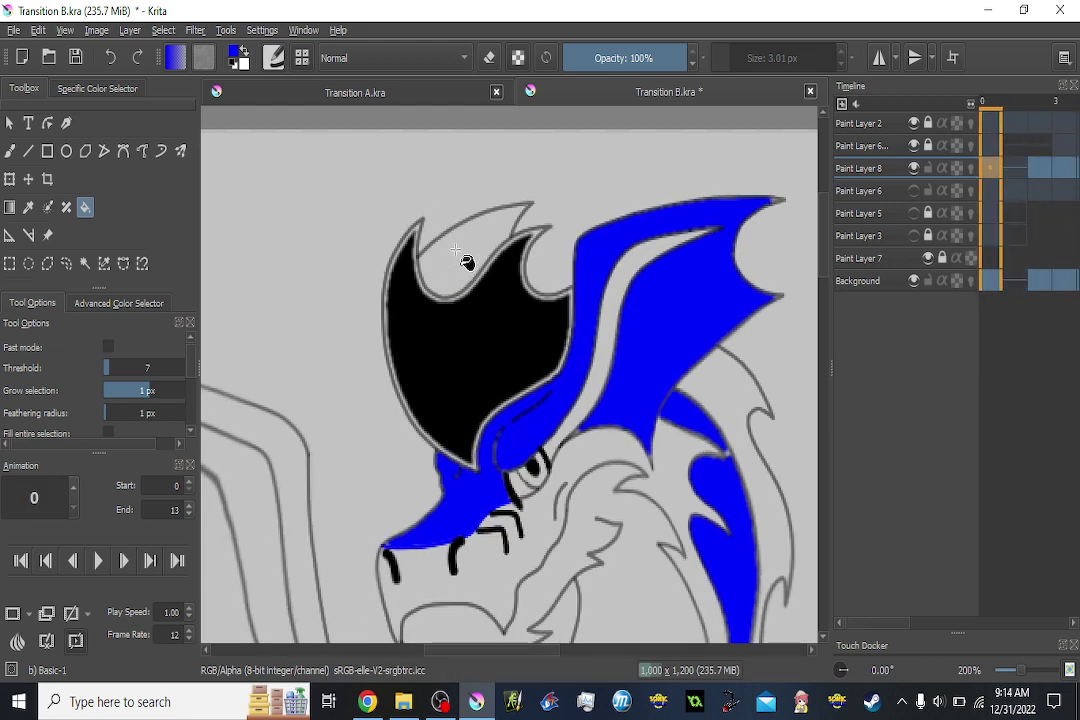
Fill the rear tuft behind the black hair crest blue on frames 2, 3 and 4.
{"action": "key", "text": "Right"}
{"action": "key", "text": "Right"}
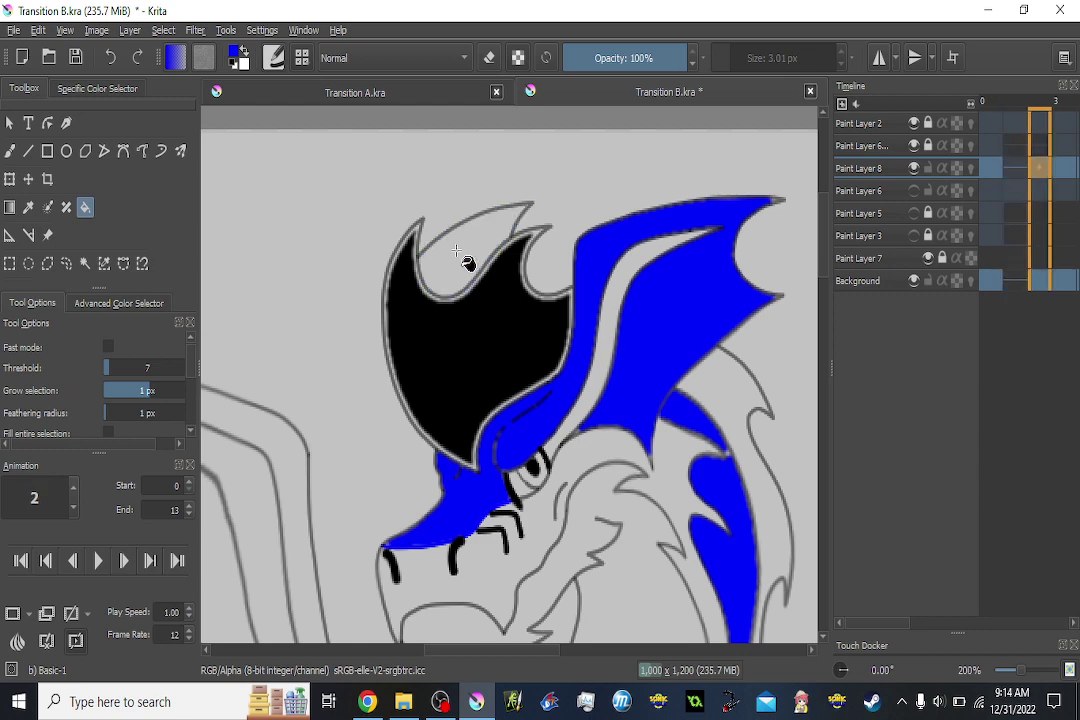
{"action": "key", "text": "Right"}
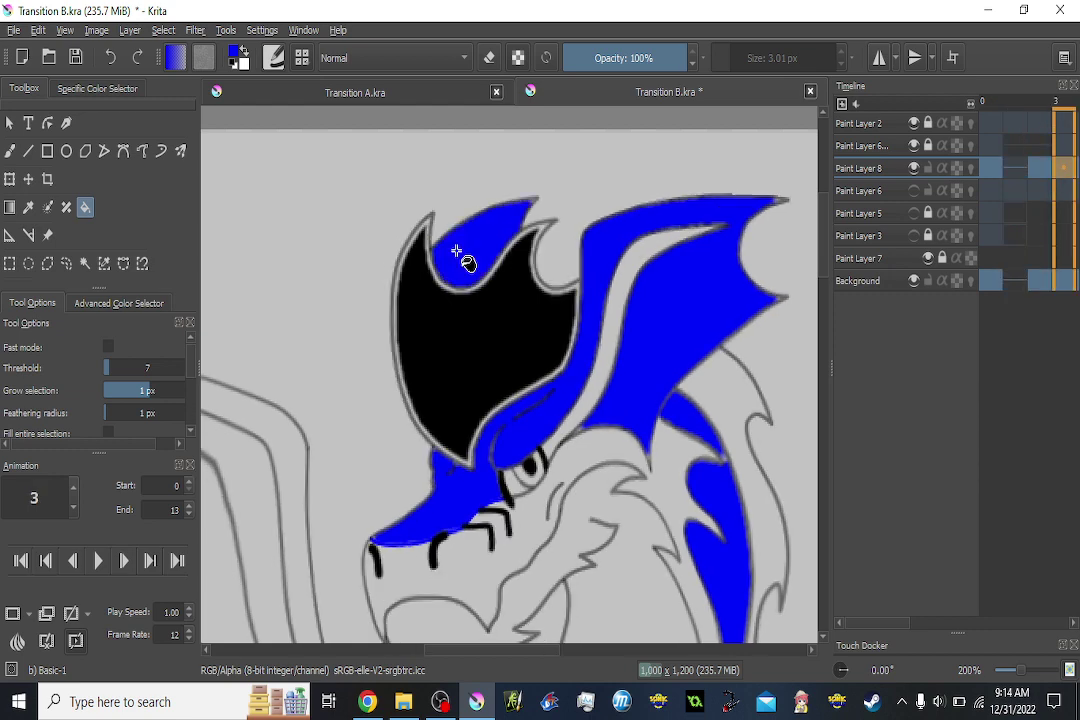
{"action": "key", "text": "Right"}
{"action": "key", "text": "Right"}
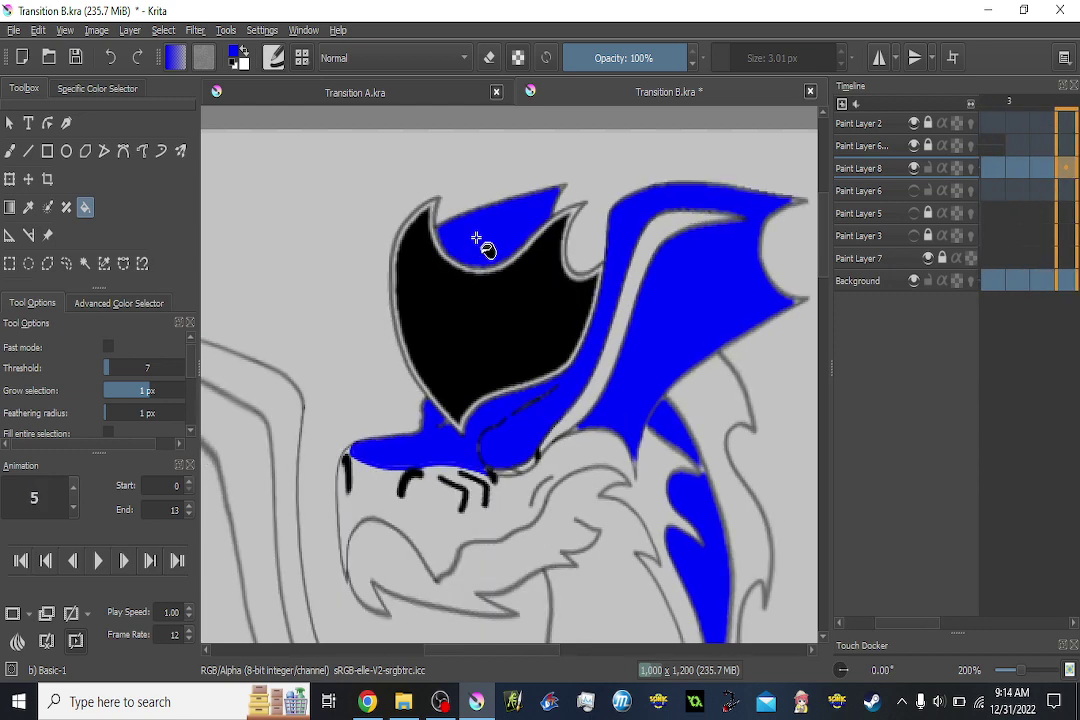
Step through frames 5 to 10 to check the ear fins, rear tuft and hair crest for unfilled areas.
{"action": "key", "text": "Right"}
{"action": "key", "text": "Right"}
{"action": "key", "text": "1"}
{"action": "key", "text": "Right"}
{"action": "key", "text": "Right"}
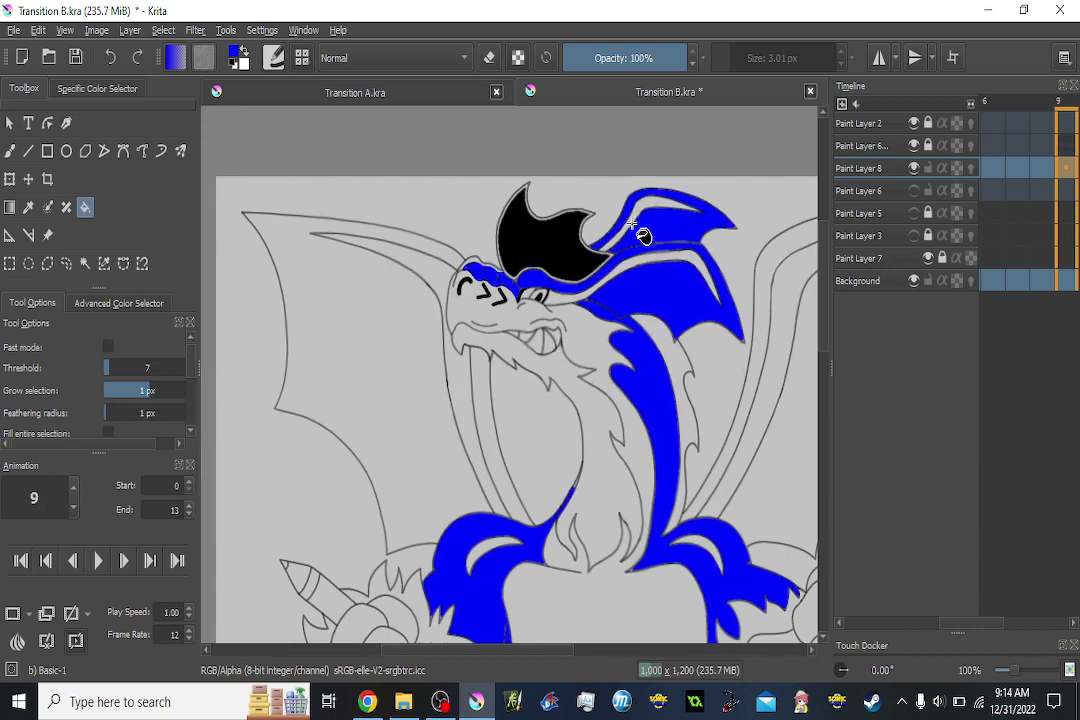
{"action": "key", "text": "Right"}
{"action": "key", "text": "Right"}
{"action": "key", "text": "Left"}
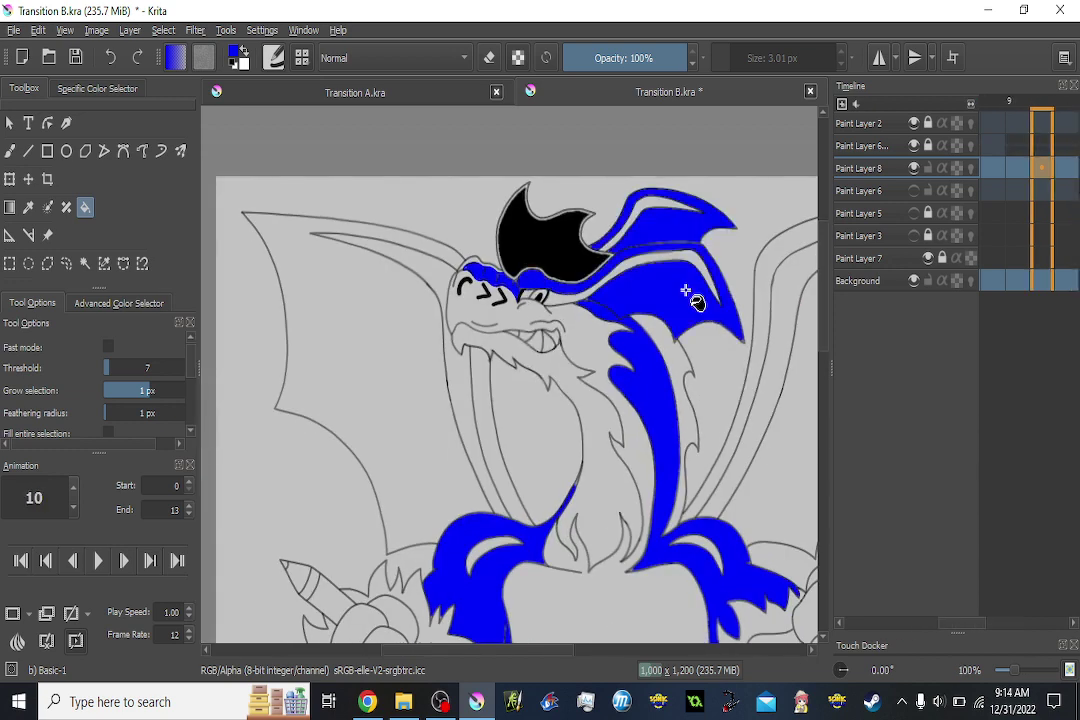
Fill the rear ear fin blue on frames 11 and 12.
{"action": "key", "text": "Right"}
{"action": "key", "text": "Right"}
{"action": "key", "text": "Left"}
{"action": "left_click", "coordinate": [683, 279]}
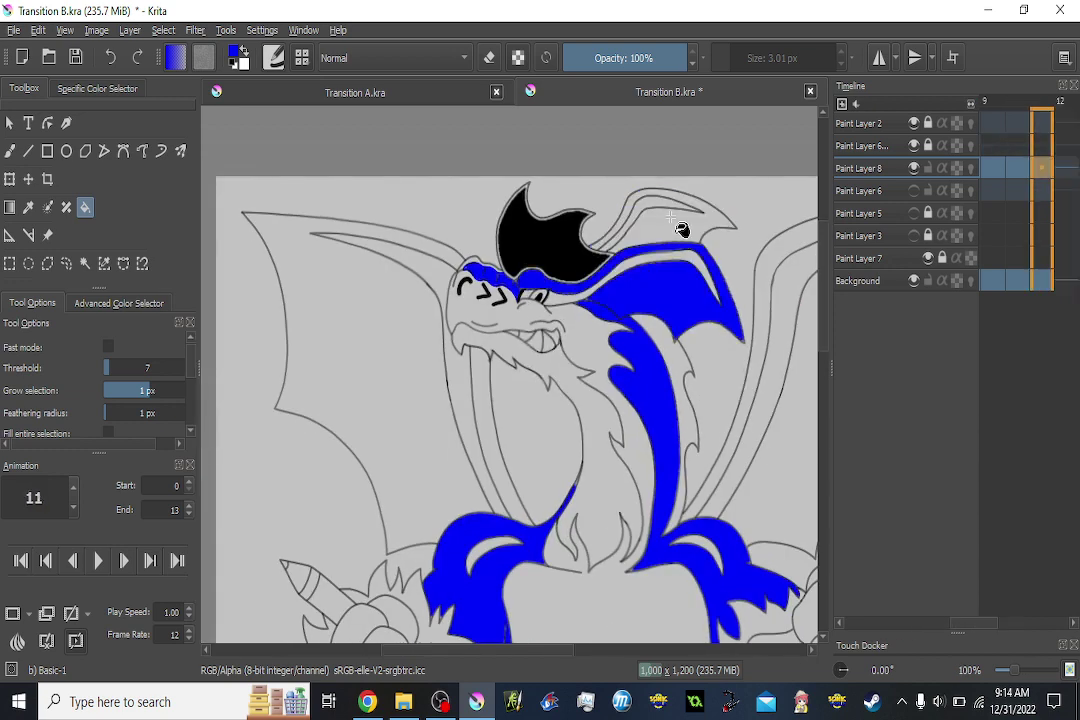
{"action": "key", "text": "Right"}
{"action": "left_click", "coordinate": [683, 232]}
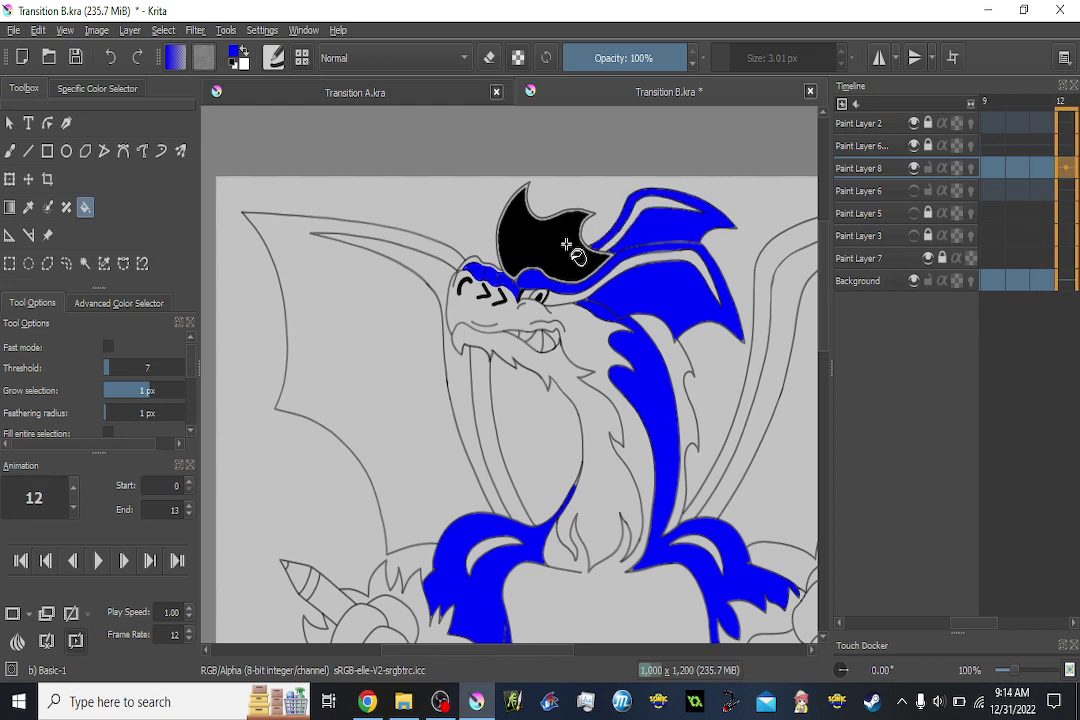
Sample black from the hair crest, set grow selection to -1 px, and fill the wing in front of the snout on frame 12.
{"action": "left_click_drag", "start_coordinate": [563, 247], "coordinate": [583, 222]}
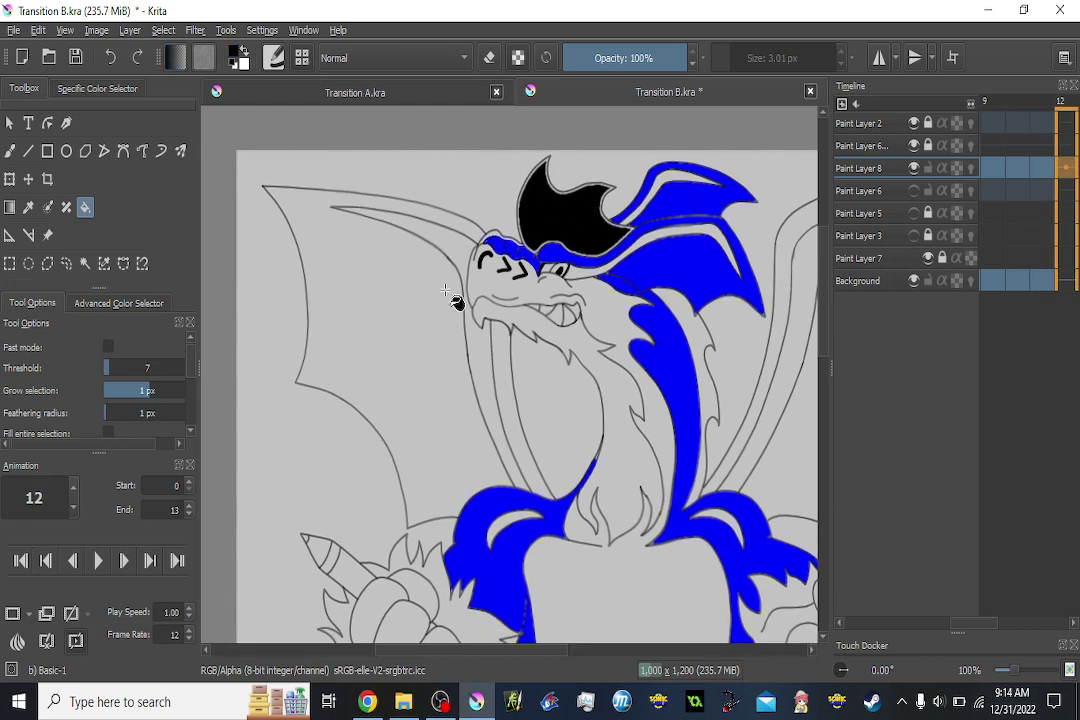
{"action": "scroll", "coordinate": [407, 318], "scroll_direction": "up", "scroll_amount": 1}
{"action": "left_click", "coordinate": [407, 318]}
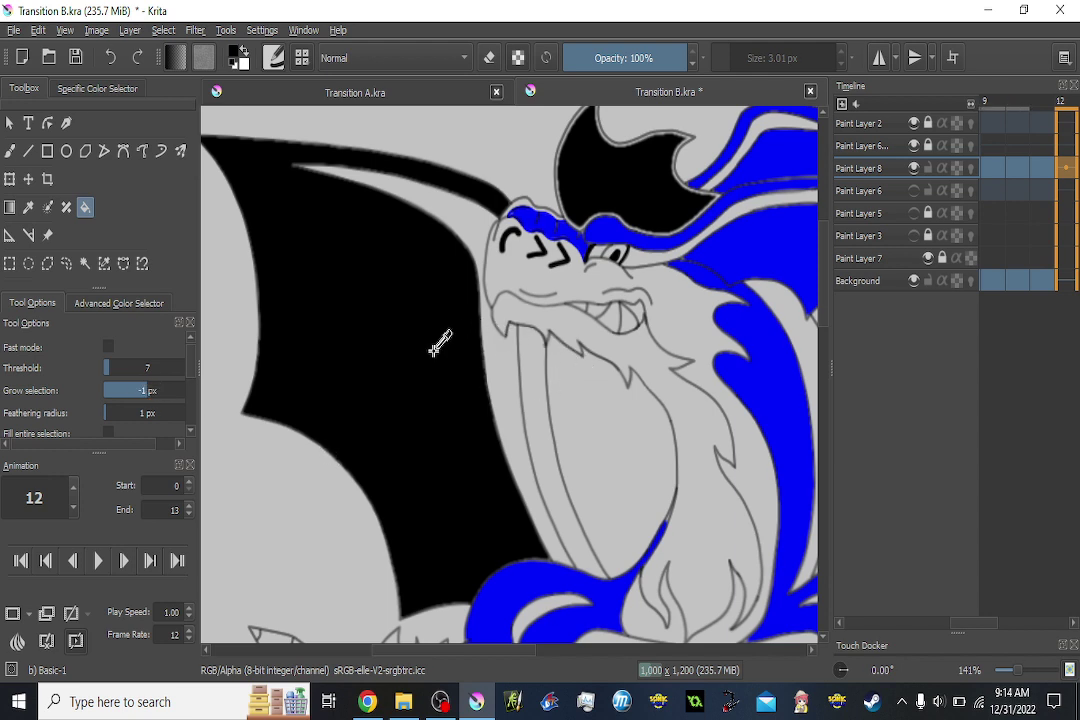
{"action": "key", "text": "ctrl+z"}
{"action": "key", "text": "ctrl+shift+z"}
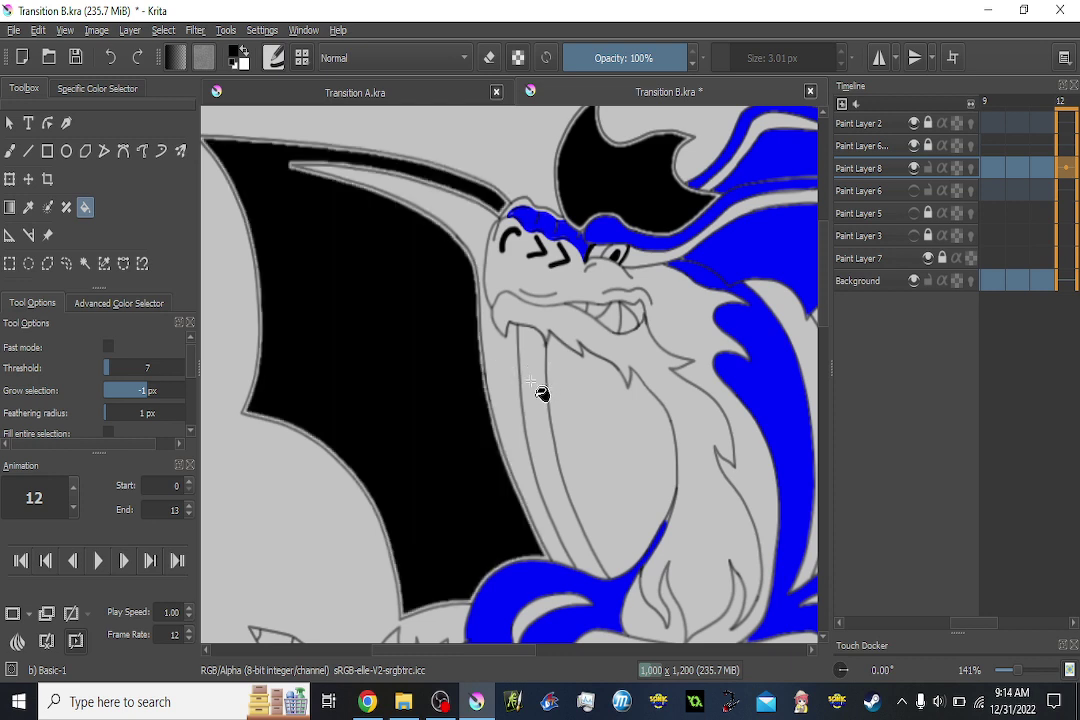
{"action": "left_click", "coordinate": [540, 368]}
Fill the wing in front of the snout, including its strip below the chin, black on frames 11, 10 and 9.
{"action": "key", "text": "Left"}
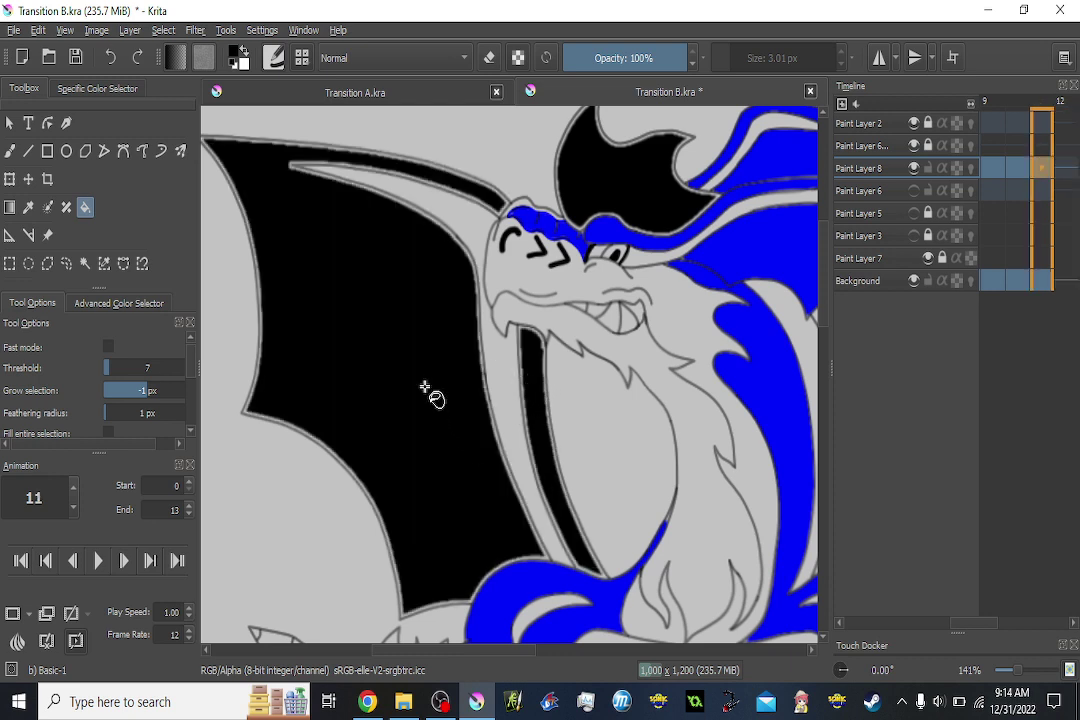
{"action": "key", "text": "Left"}
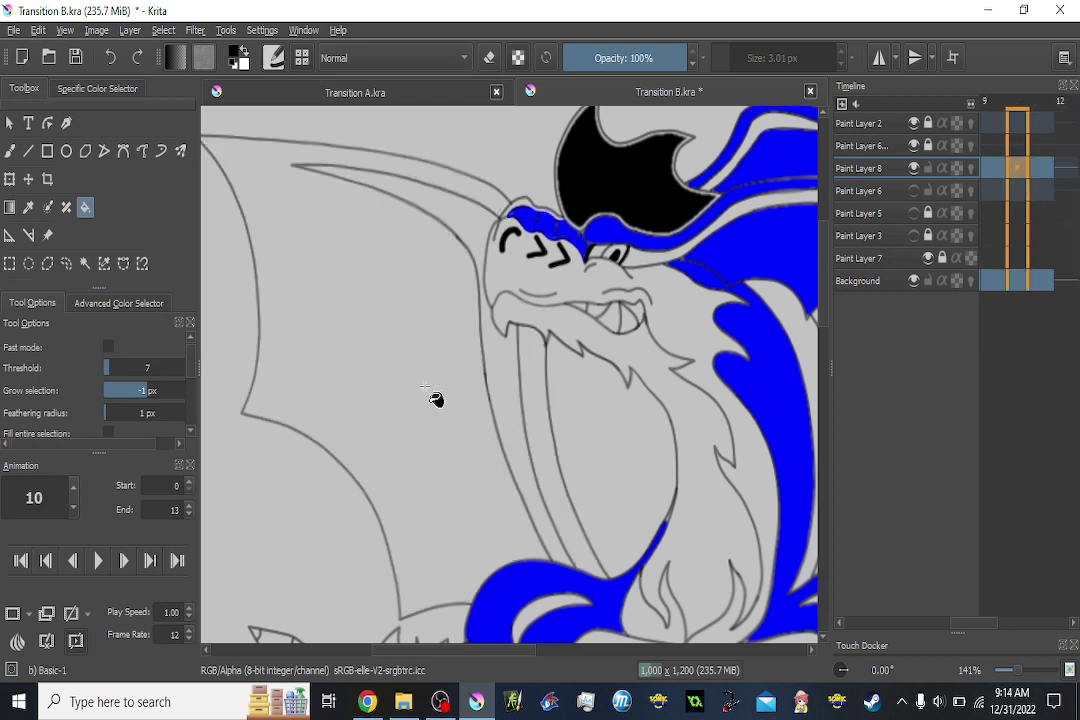
{"action": "left_click", "coordinate": [537, 387]}
{"action": "key", "text": "Left"}
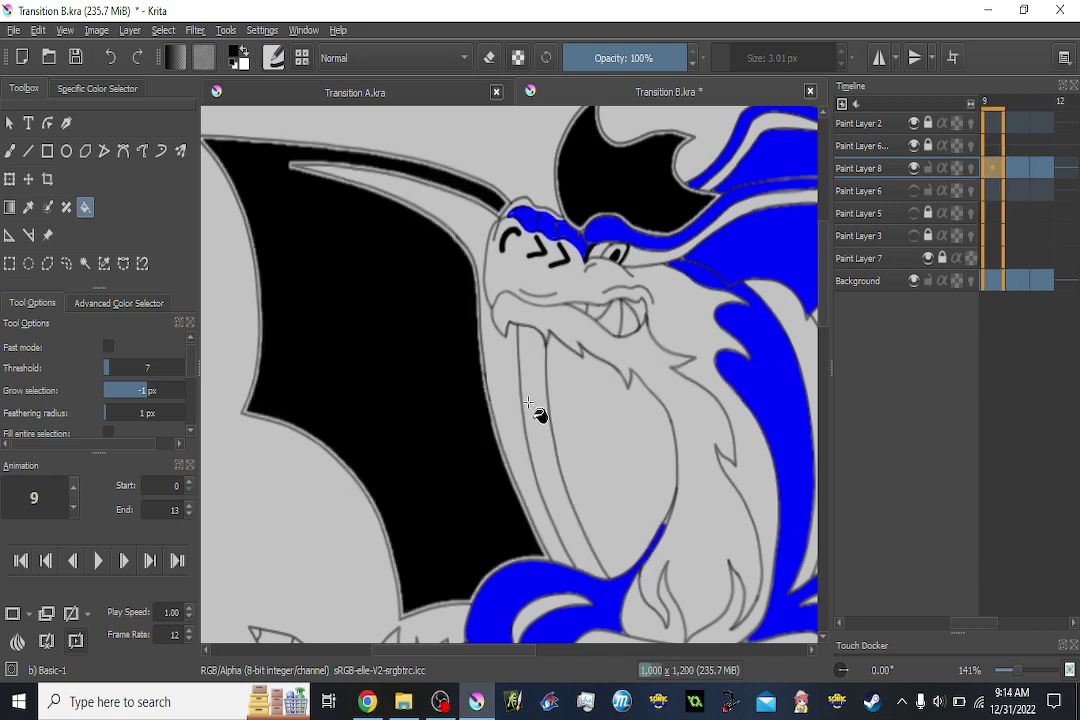
{"action": "left_click", "coordinate": [532, 400]}
Fill the wing in front of the snout and its strip below the chin black on frames 8, 7, 6 and 5.
{"action": "key", "text": "Left"}
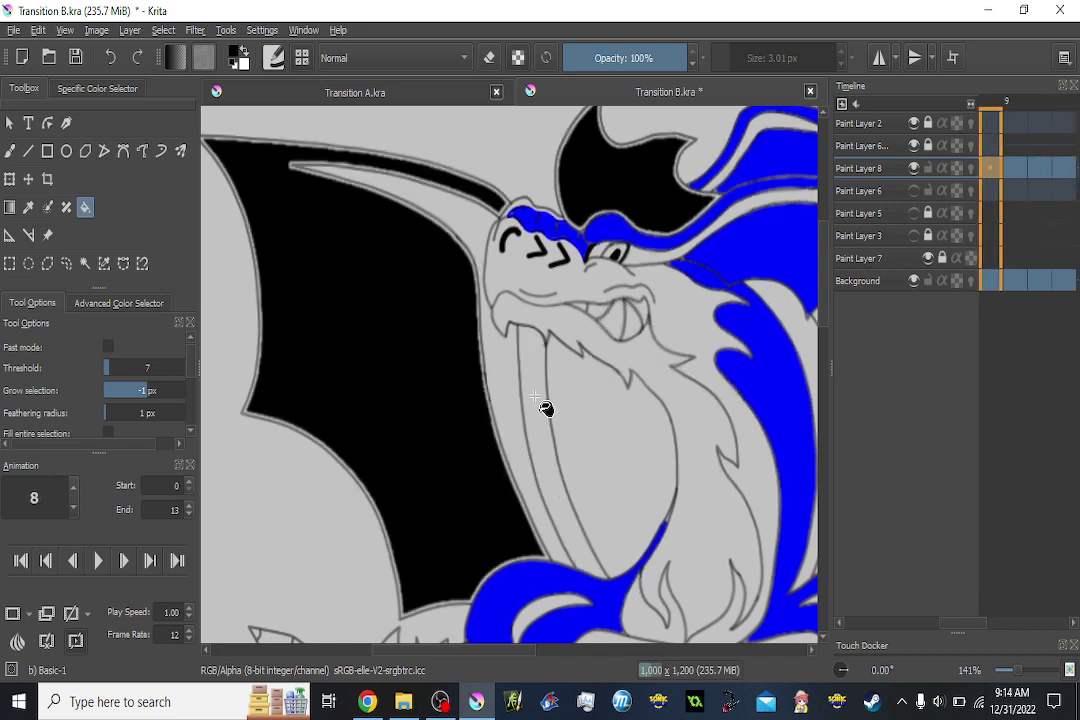
{"action": "left_click", "coordinate": [534, 399]}
{"action": "key", "text": "Left"}
{"action": "left_click", "coordinate": [528, 420]}
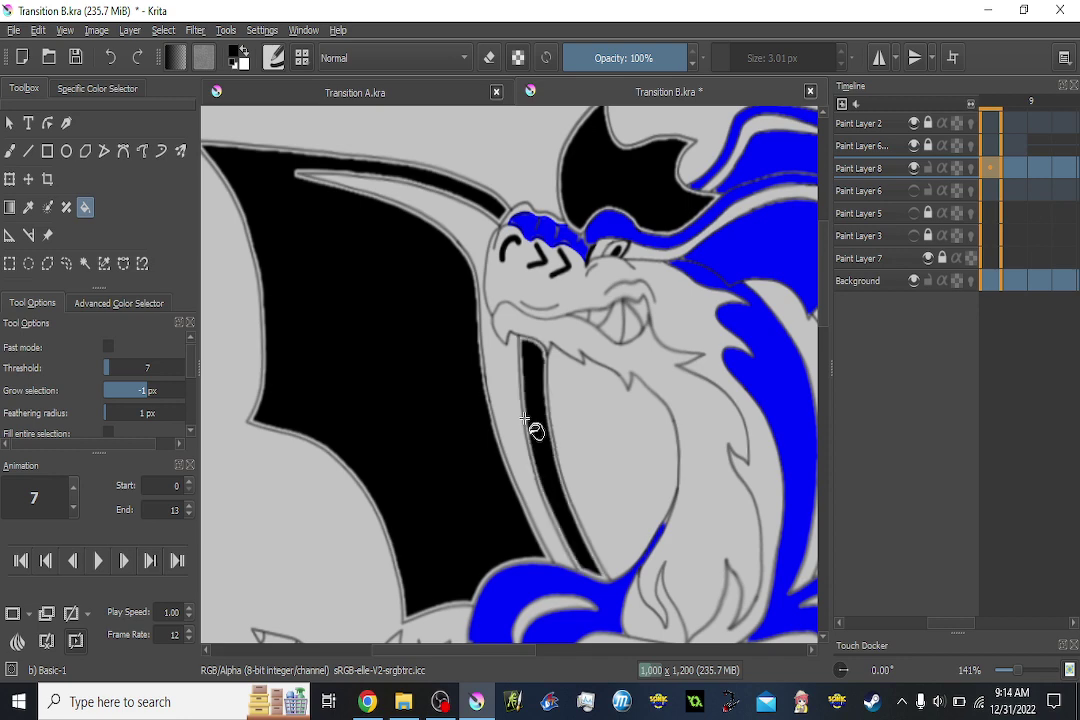
{"action": "key", "text": "Left"}
{"action": "left_click", "coordinate": [480, 430]}
{"action": "key", "text": "Left"}
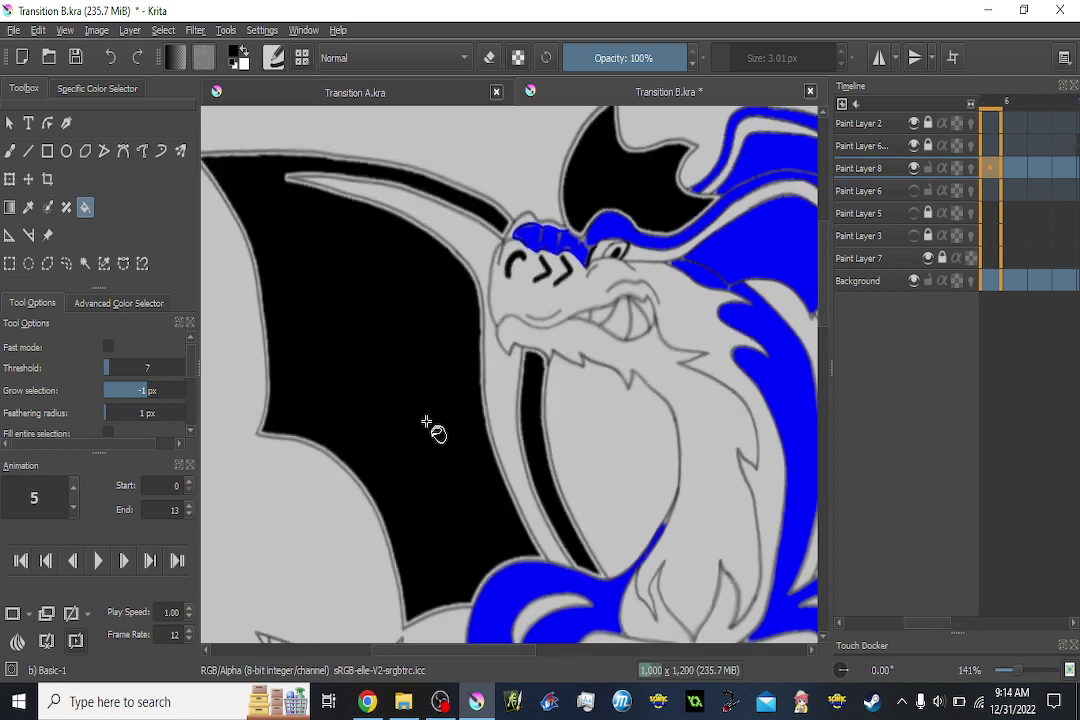
Fill the membrane and outer edge of the wing in front of the snout black on frames 4 down to 0.
{"action": "key", "text": "Left"}
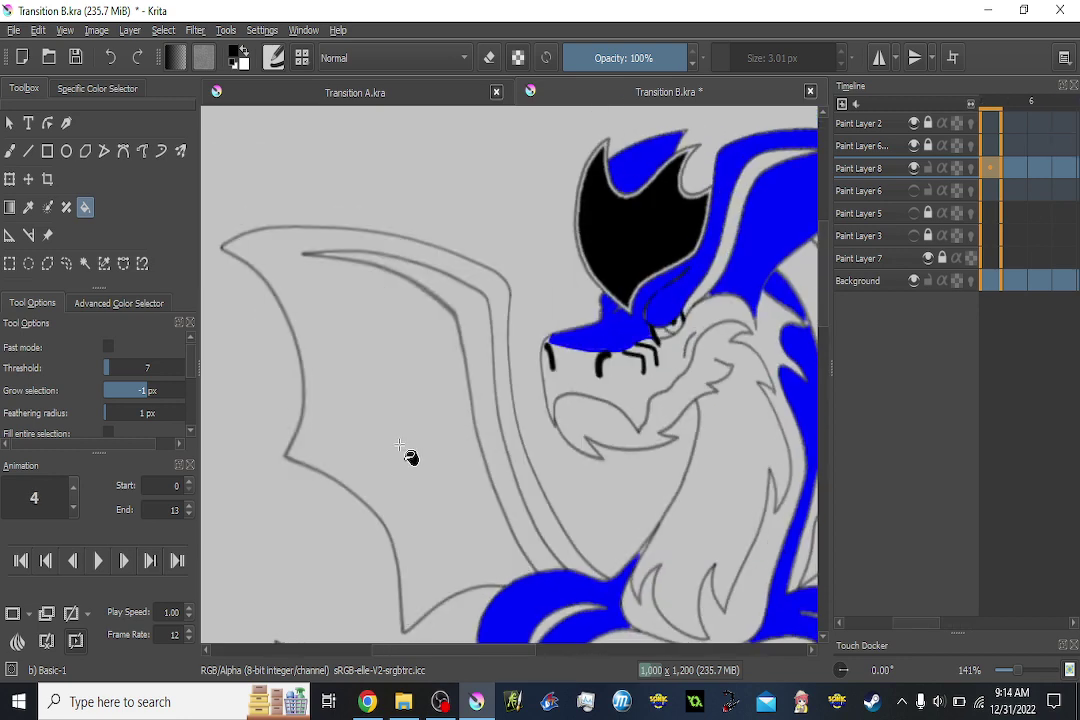
{"action": "key", "text": "Left"}
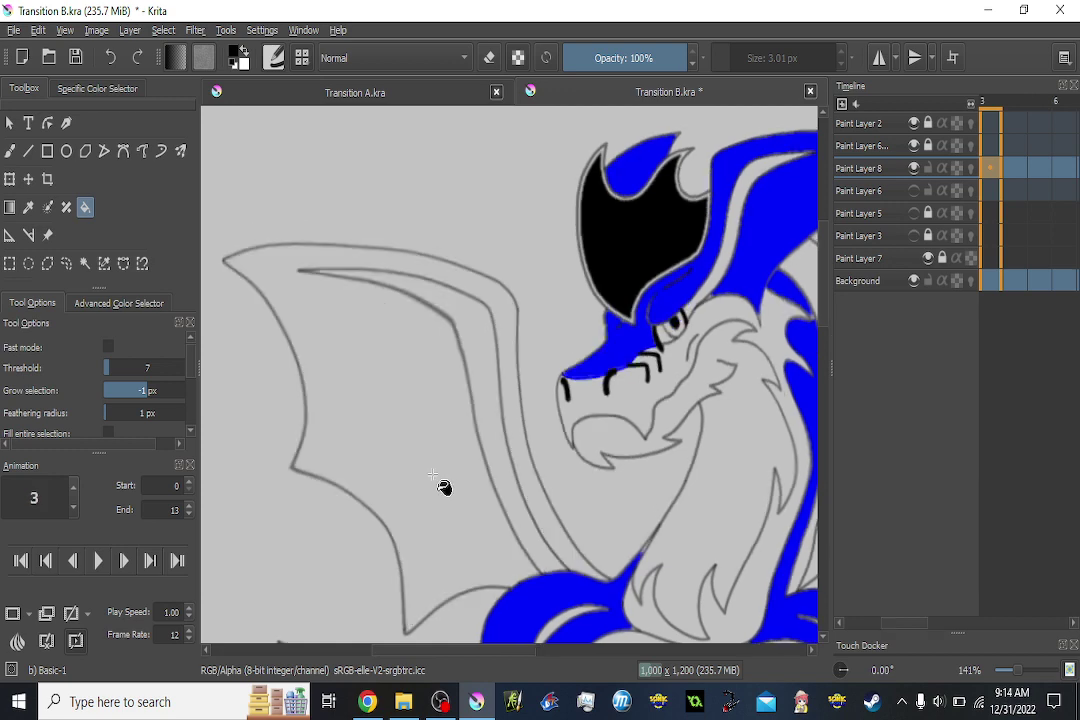
{"action": "key", "text": "Left"}
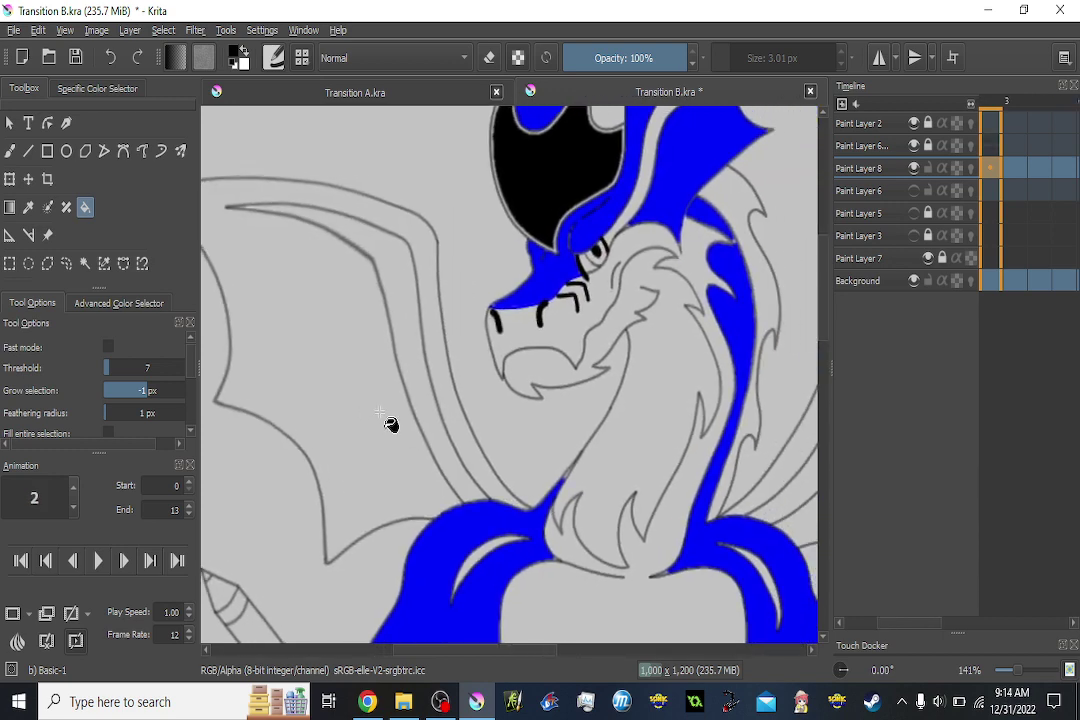
{"action": "key", "text": "Left"}
{"action": "key", "text": "Left"}
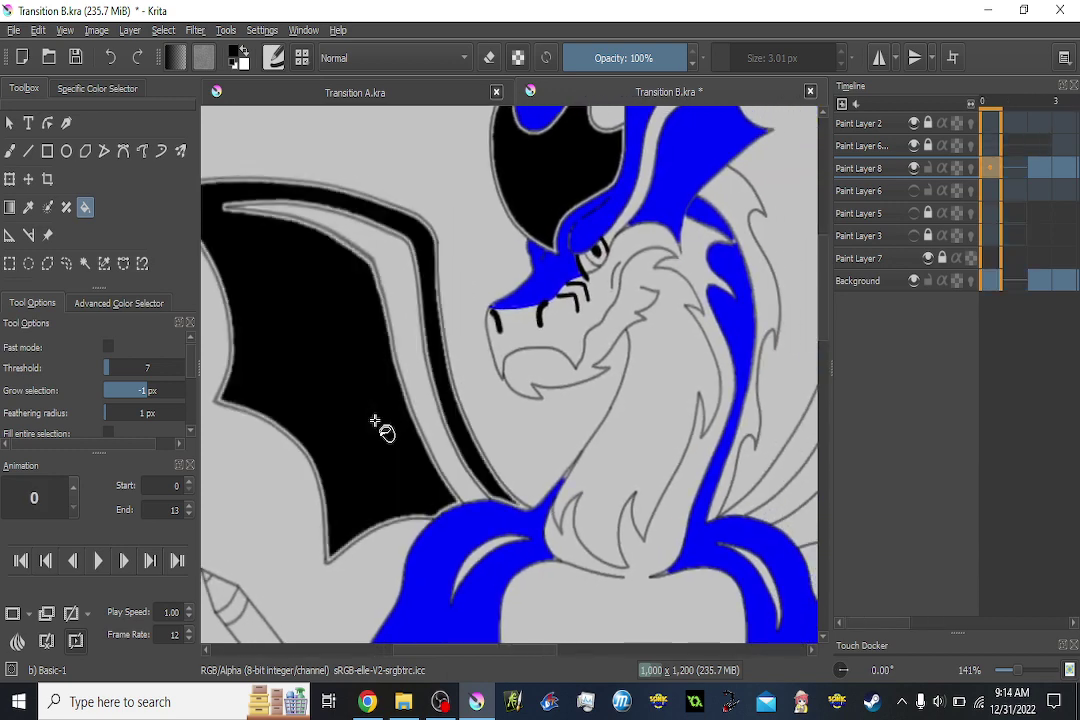
Fill the wing behind the neck black, membrane and outer edge, frame by frame from frame 0 through frame 7.
{"action": "left_click_drag", "start_coordinate": [652, 415], "coordinate": [502, 414]}
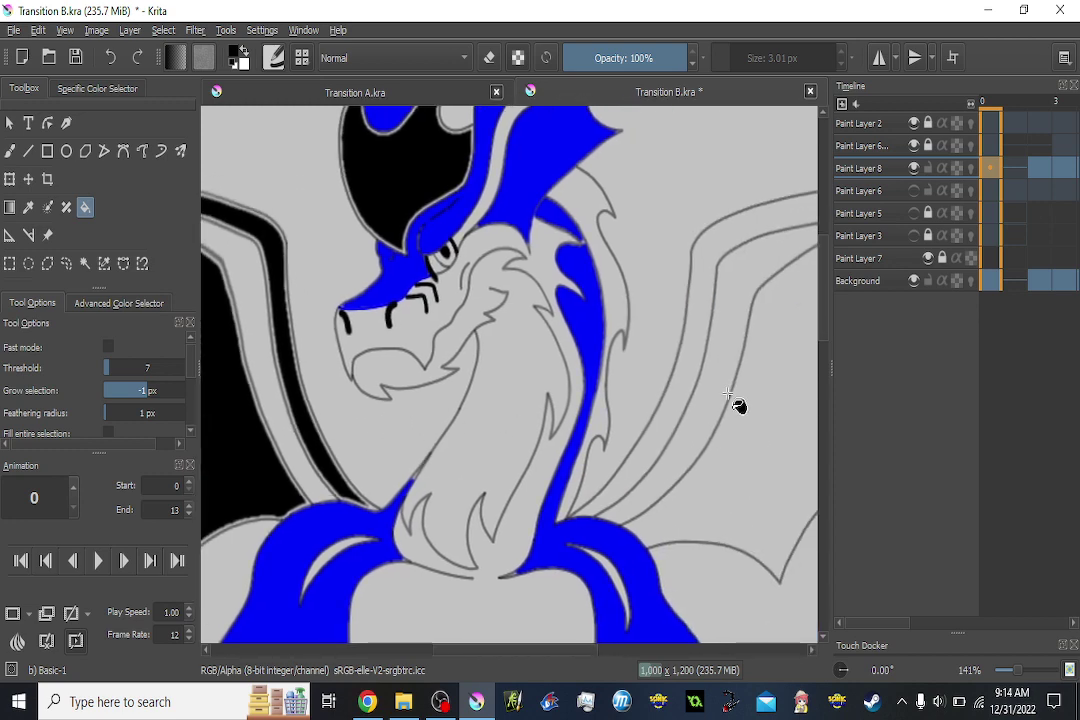
{"action": "key", "text": "Right"}
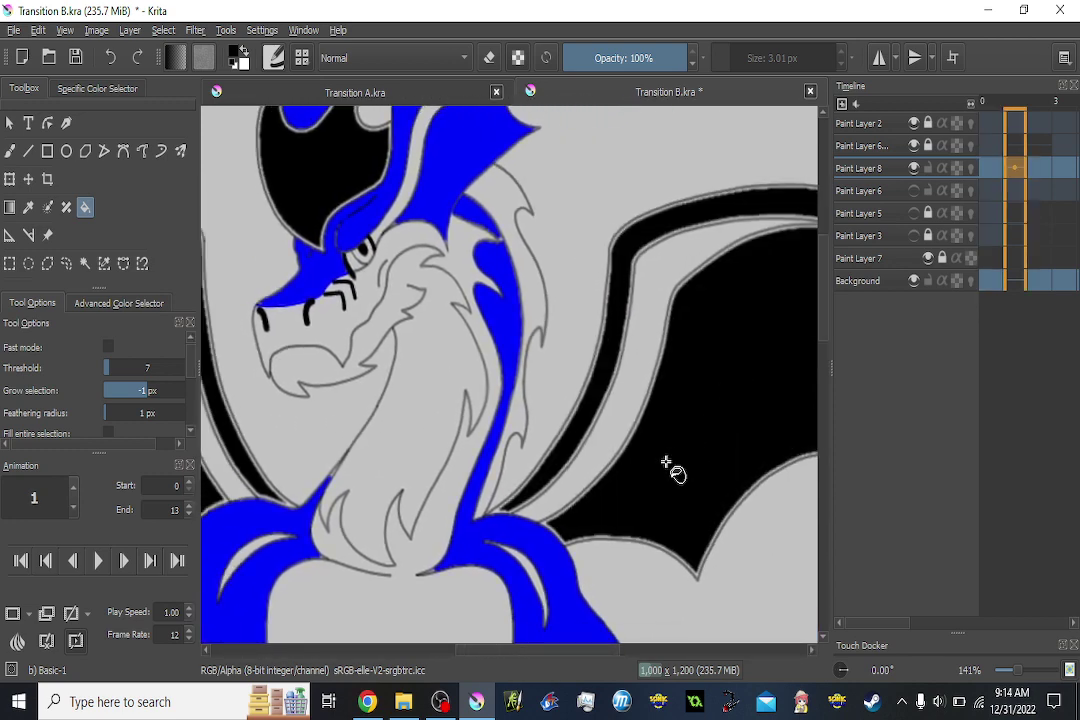
{"action": "key", "text": "Right"}
{"action": "key", "text": "Right"}
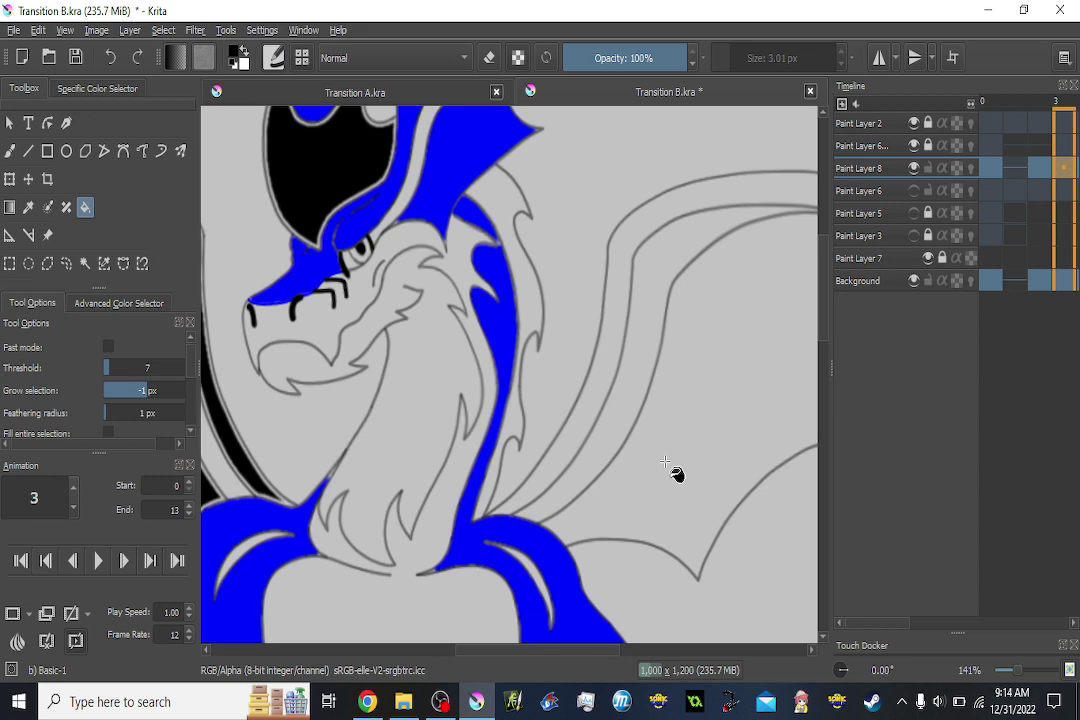
{"action": "key", "text": "Right"}
{"action": "key", "text": "Right"}
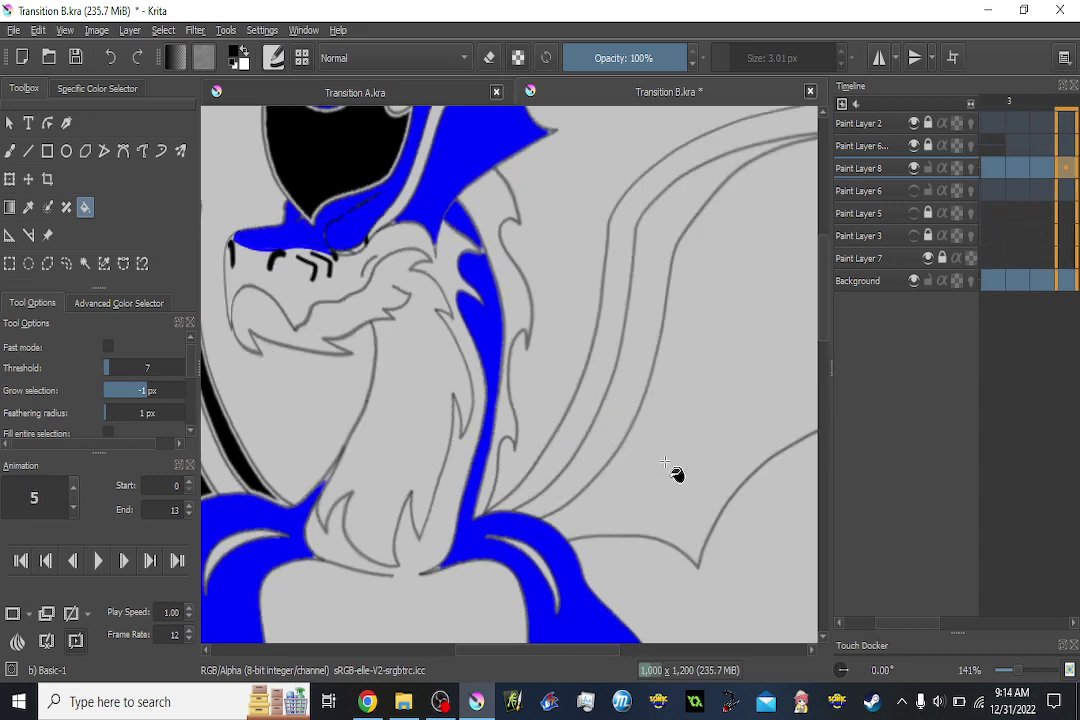
{"action": "key", "text": "Right"}
{"action": "key", "text": "Right"}
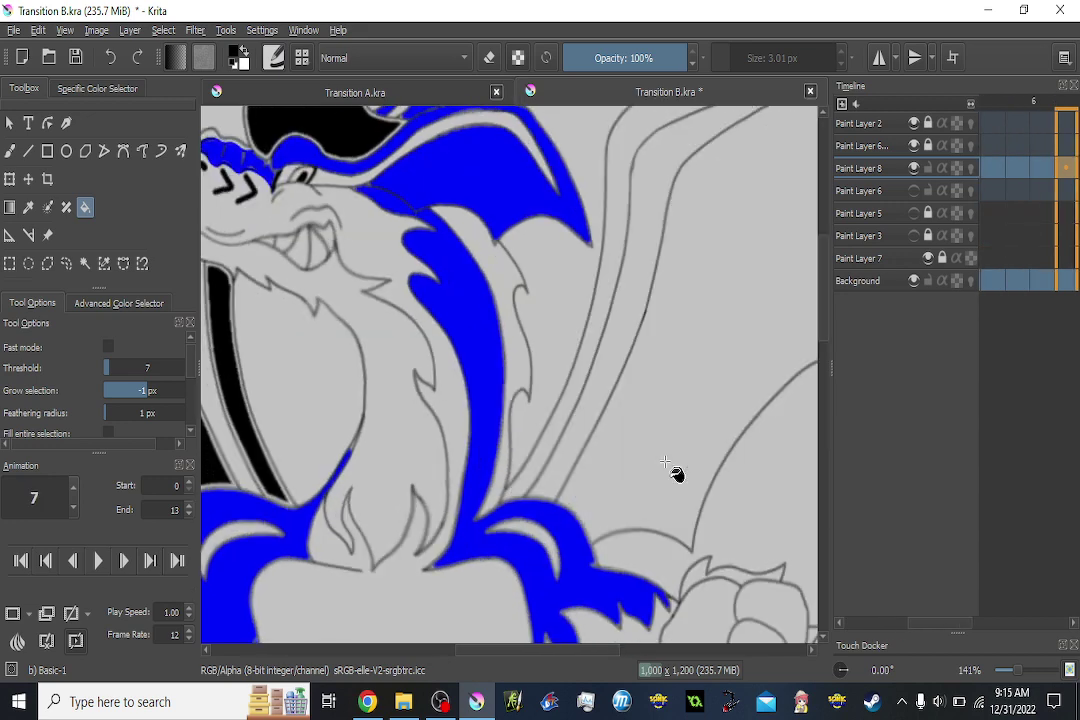
{"action": "key", "text": "Right"}
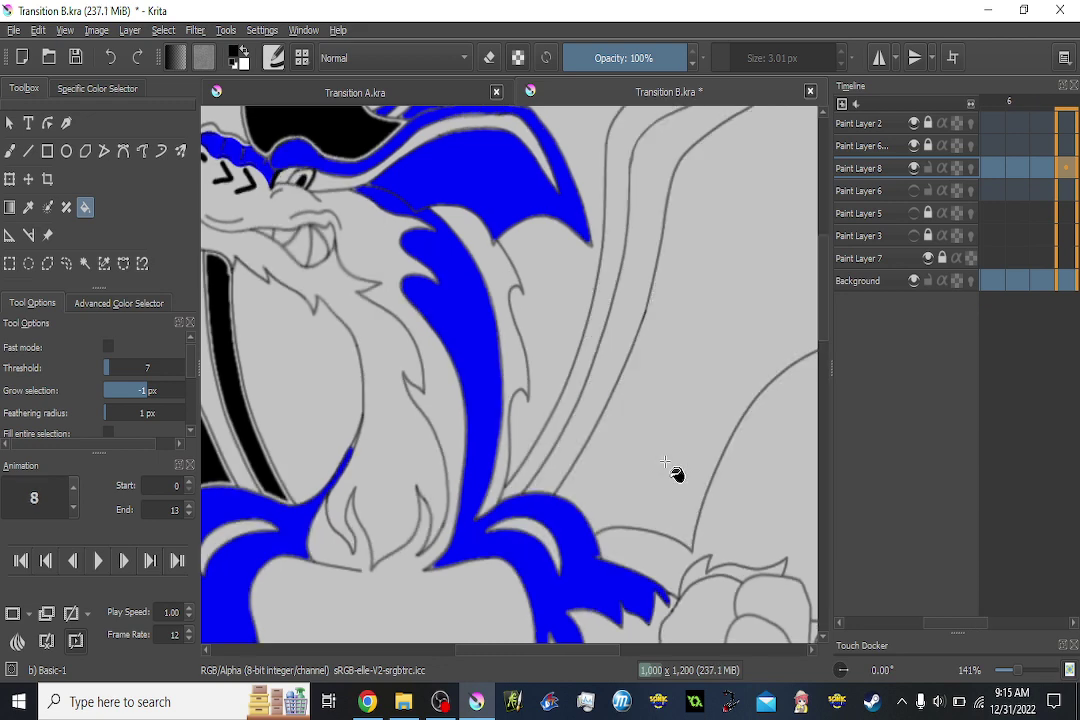
Fill the right wing's membrane and arm stripe black on Paint Layer 8 from frame 8 through frame 11.
{"action": "key", "text": "Right"}
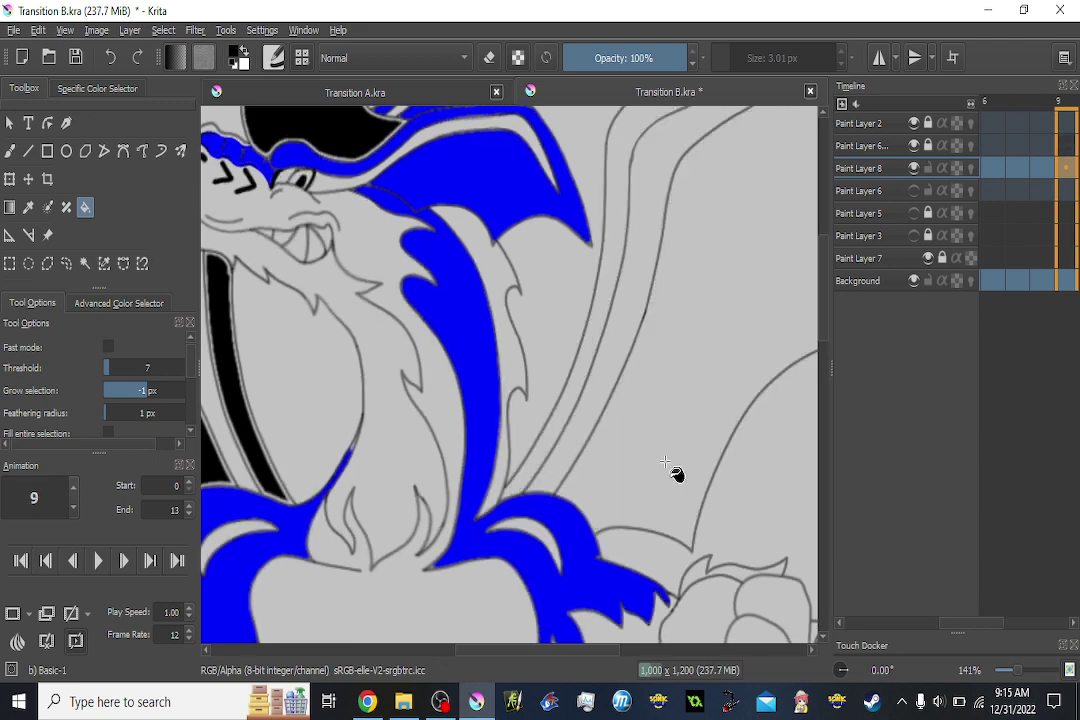
{"action": "key", "text": "Right"}
{"action": "key", "text": "Right"}
{"action": "key", "text": "Right"}
{"action": "key", "text": "Left"}
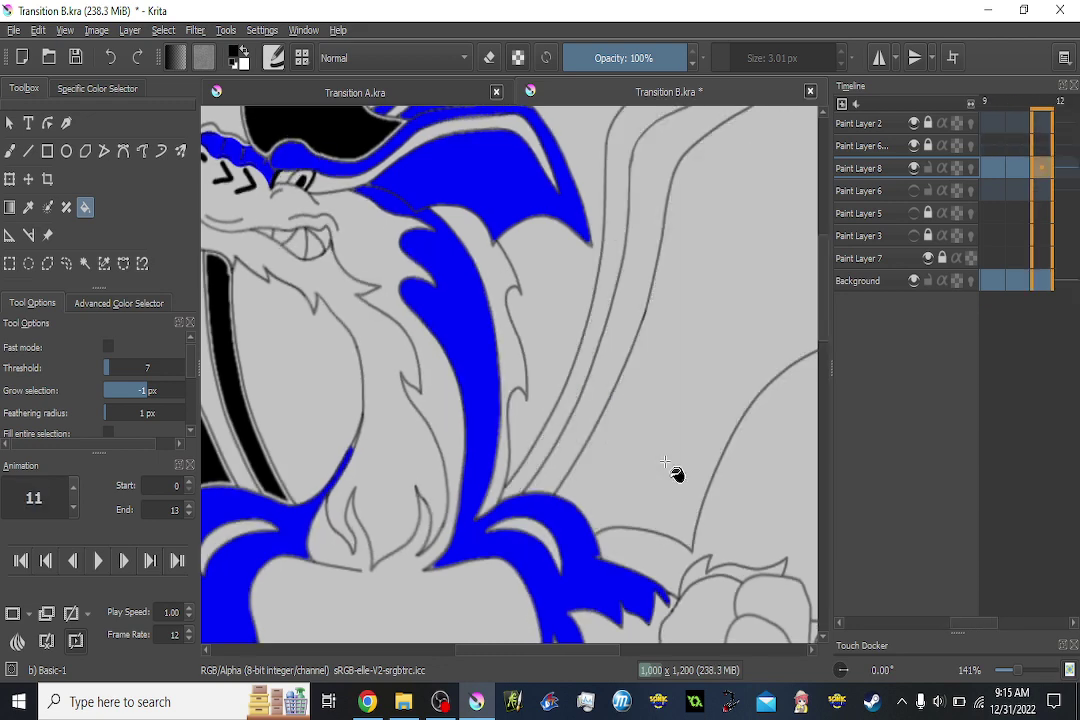
{"action": "left_click", "coordinate": [666, 463]}
{"action": "key", "text": "Left"}
{"action": "key", "text": "Left"}
{"action": "key", "text": "Left"}
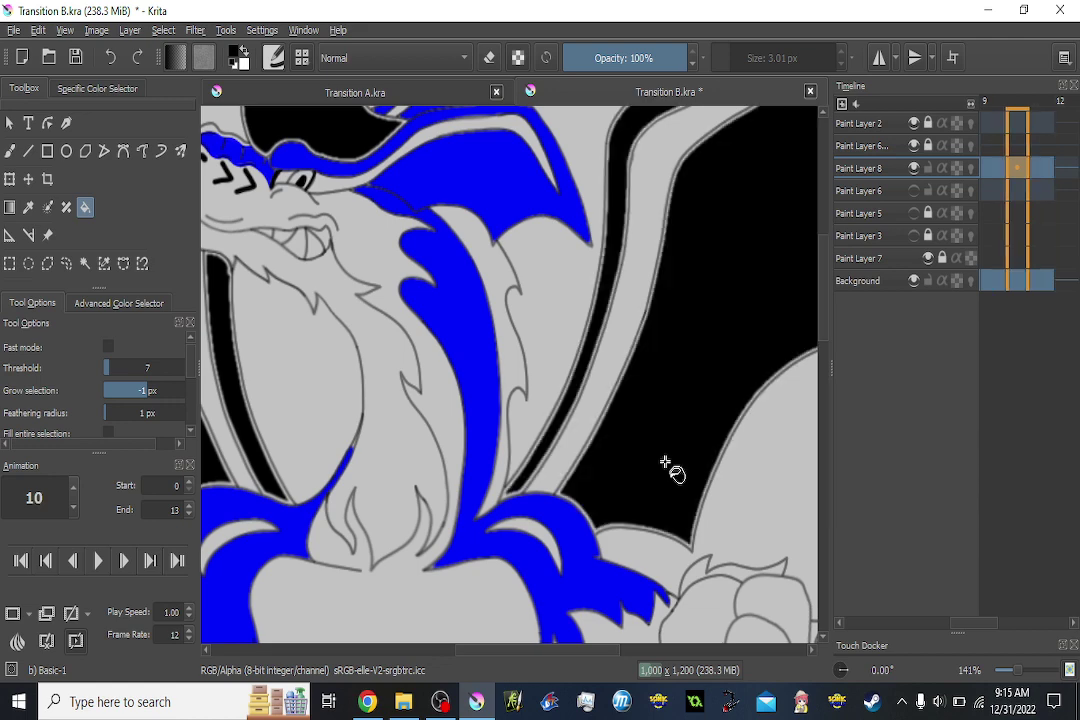
Fill the dragon's chin and throat fur black on Paint Layer 8 from frame 0 through frame 4.
{"action": "key", "text": "Left"}
{"action": "key", "text": "Left"}
{"action": "key", "text": "Left"}
{"action": "key", "text": "Left"}
{"action": "key", "text": "Left"}
{"action": "key", "text": "Left"}
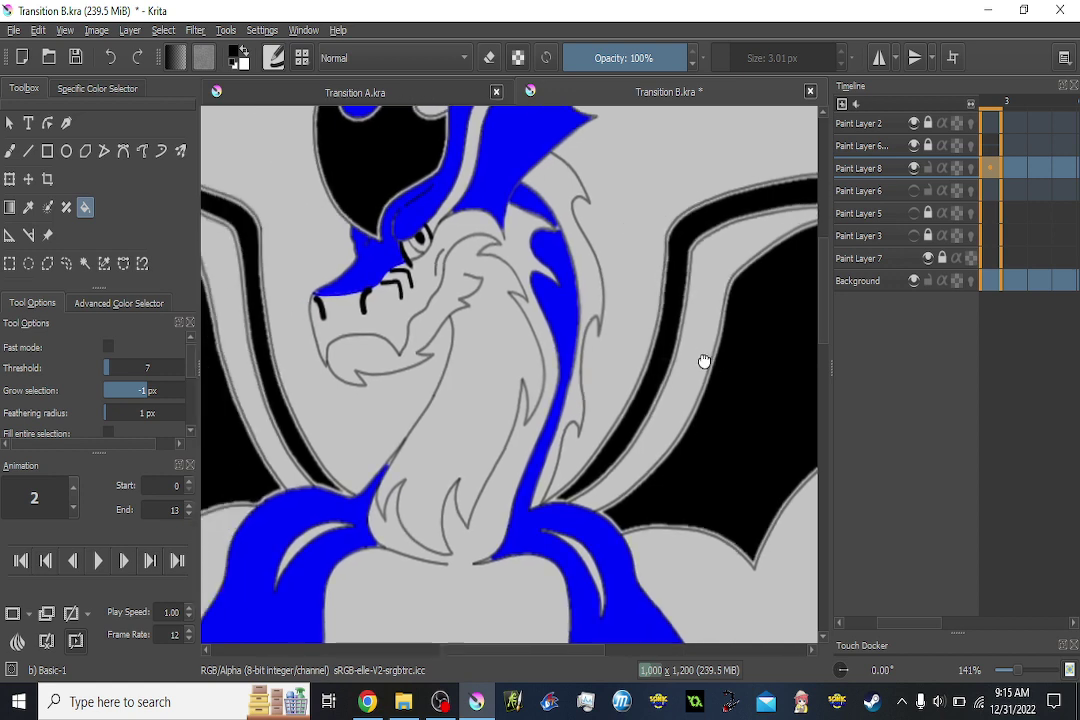
{"action": "key", "text": "Left"}
{"action": "key", "text": "Left"}
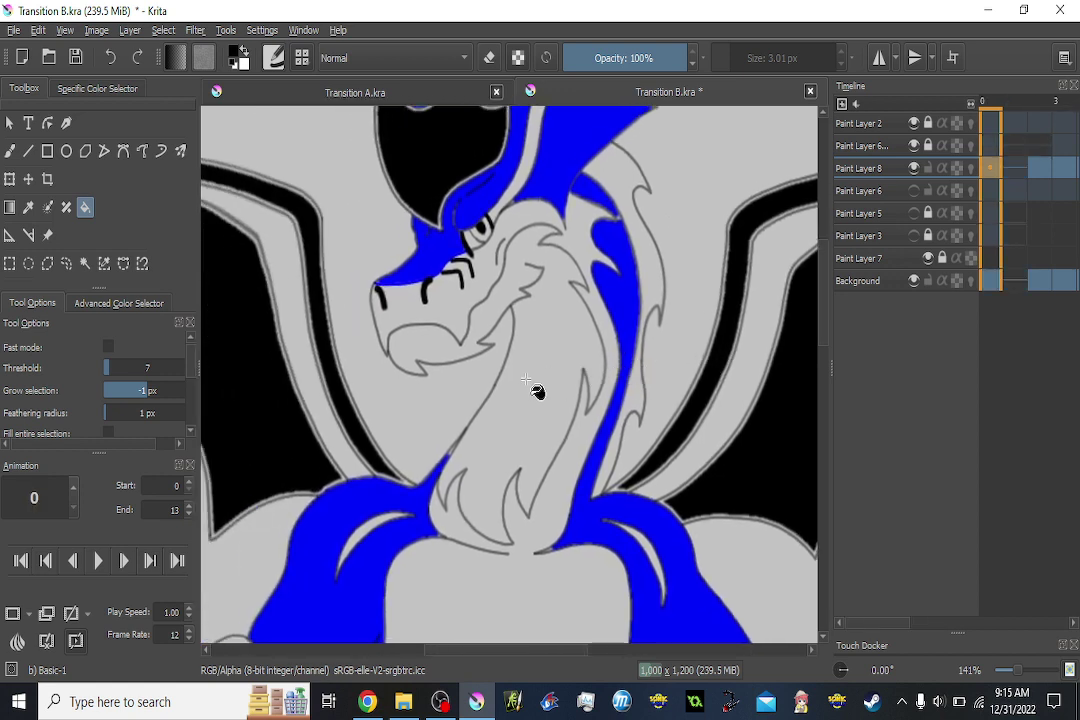
{"action": "key", "text": "Right"}
{"action": "key", "text": "Right"}
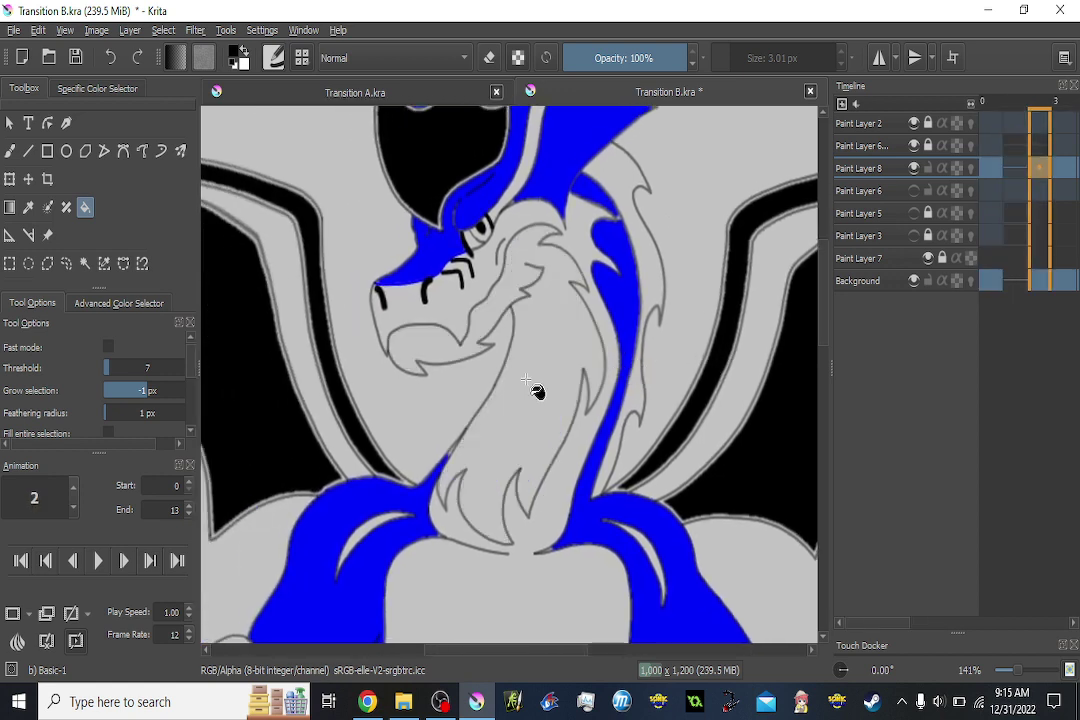
{"action": "key", "text": "Right"}
{"action": "key", "text": "Right"}
{"action": "key", "text": "Right"}
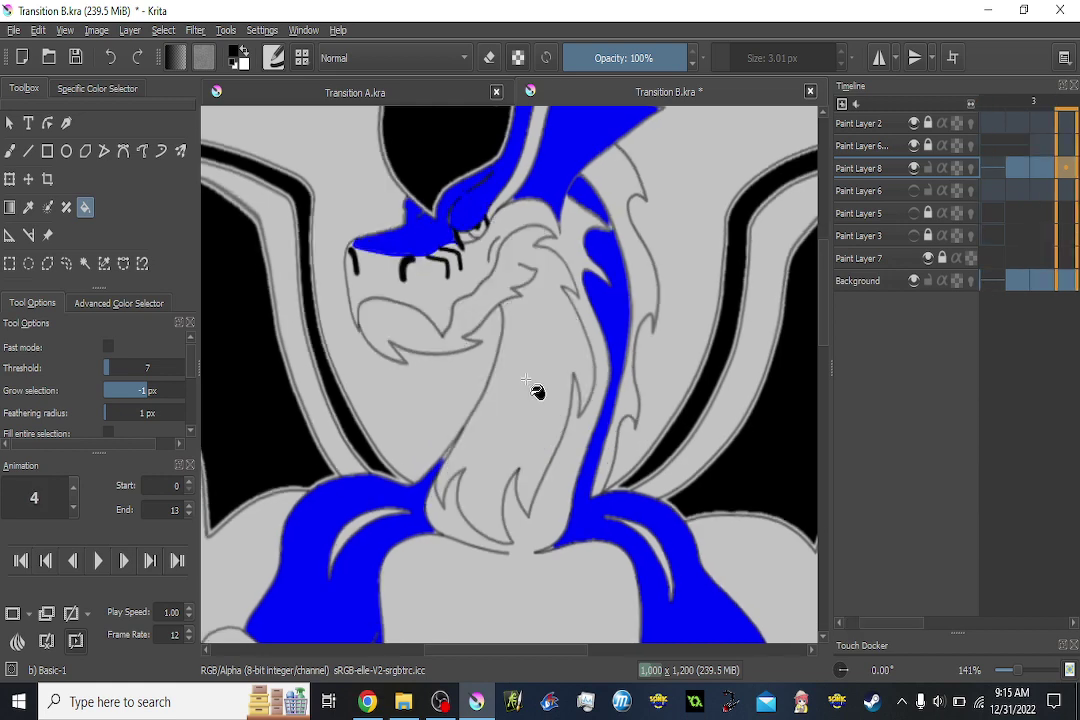
Fill the dragon's chin and throat fur black on the remaining frames, from frame 5 through frame 12.
{"action": "key", "text": "Right"}
{"action": "key", "text": "Right"}
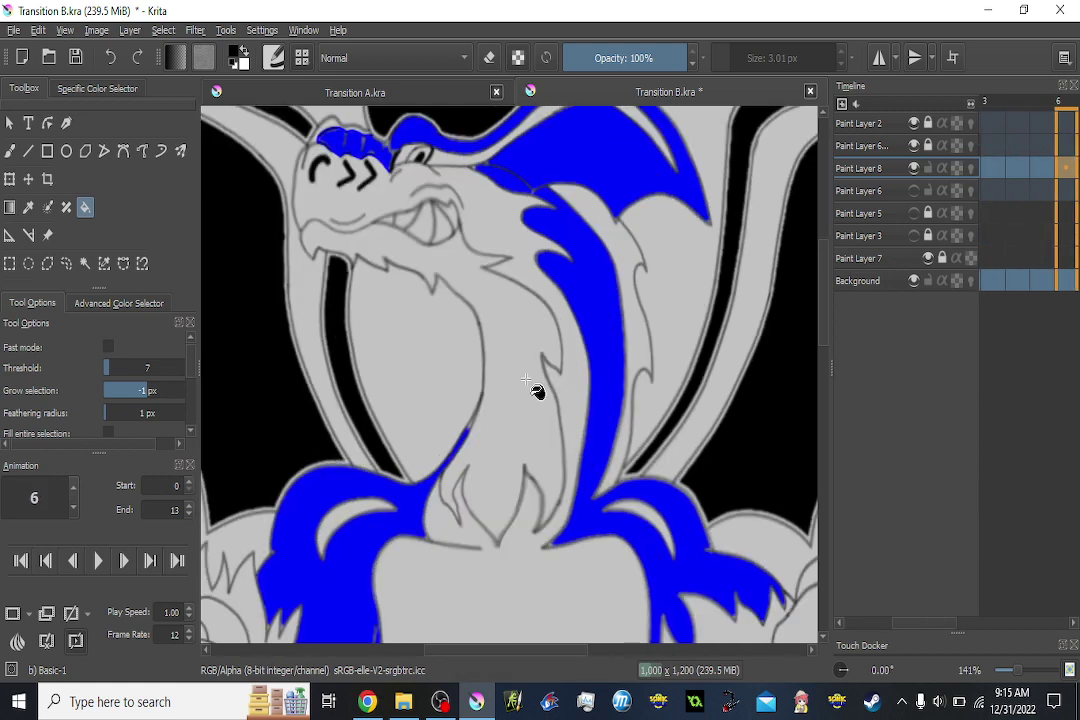
{"action": "key", "text": "Right"}
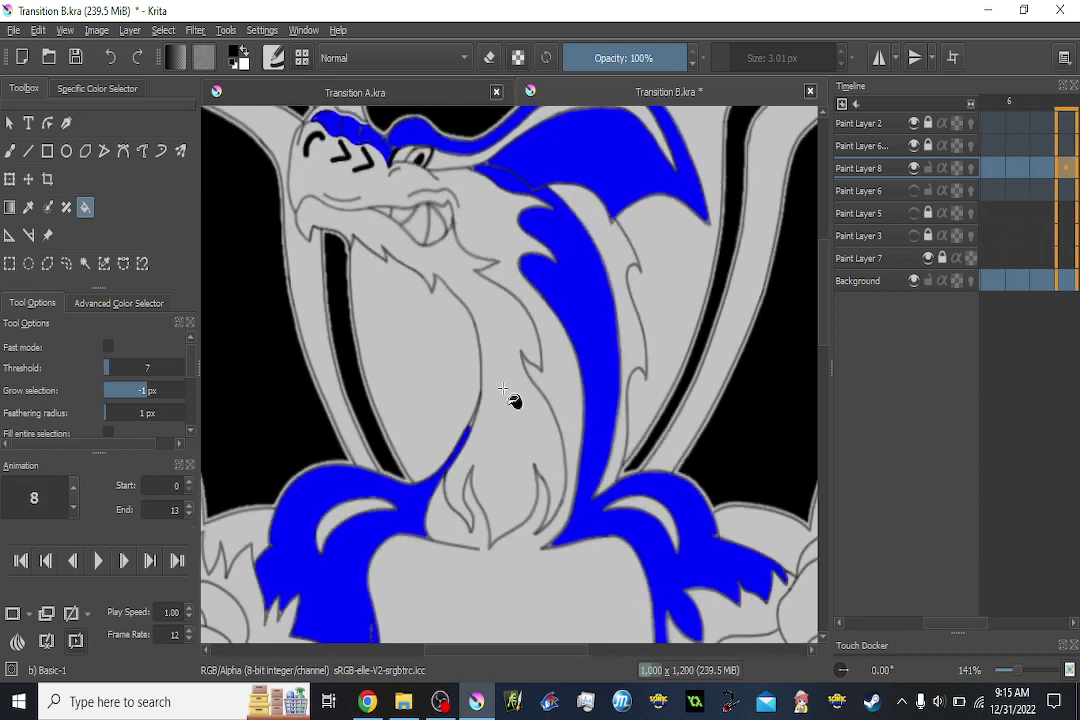
{"action": "key", "text": "Right"}
{"action": "key", "text": "Right"}
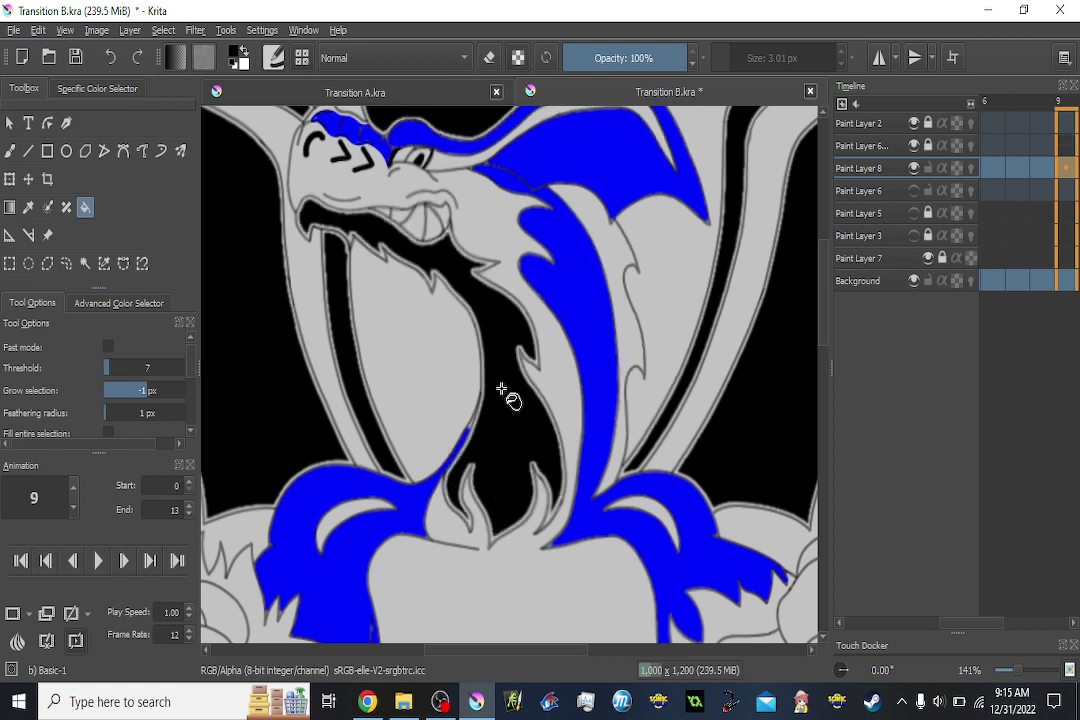
{"action": "key", "text": "Right"}
{"action": "key", "text": "Right"}
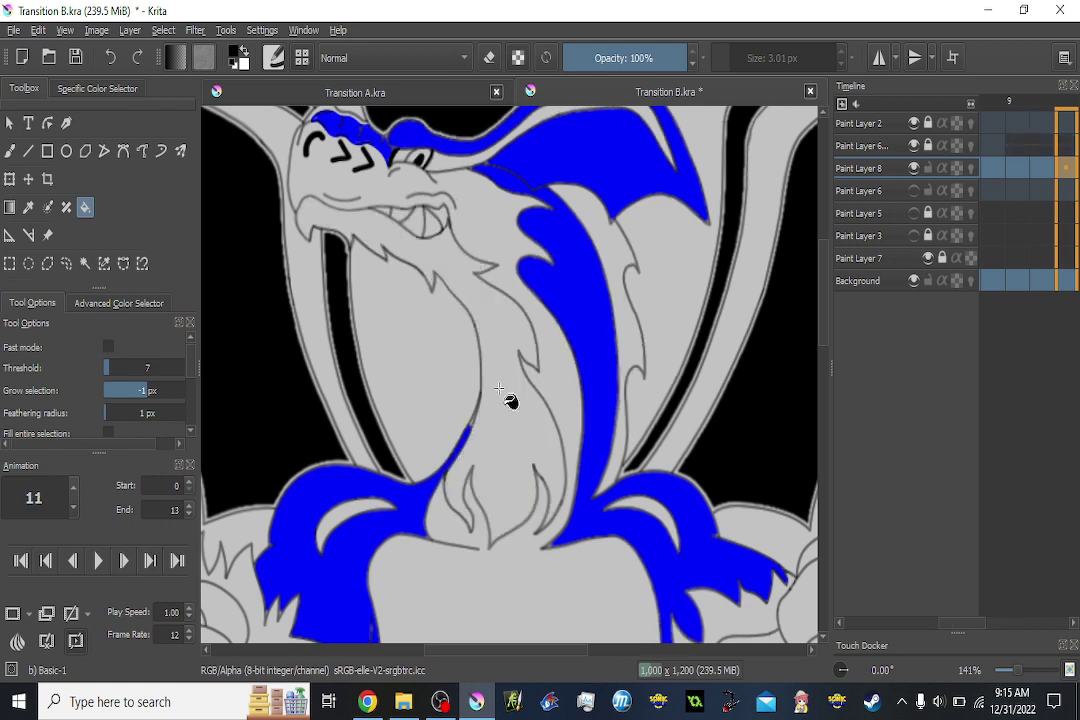
{"action": "key", "text": "Right"}
{"action": "key", "text": "Left"}
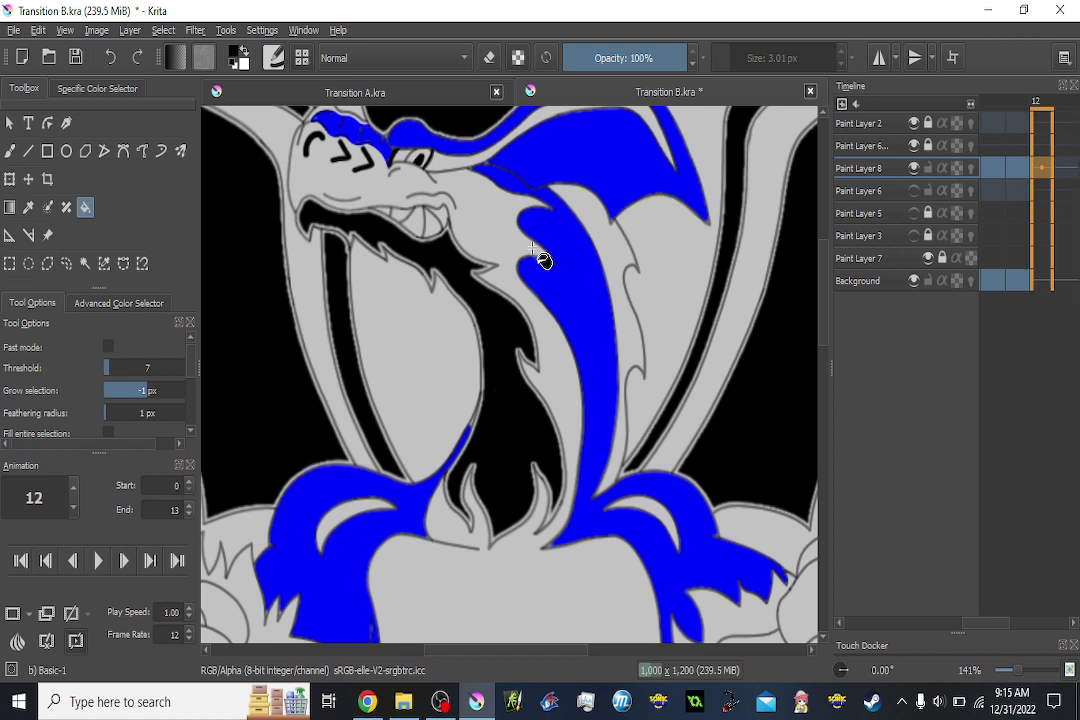
Fill the mane strip behind the neck and the light stripes of both ears black on frames 12 and 10.
{"action": "left_click_drag", "start_coordinate": [533, 250], "coordinate": [541, 342]}
{"action": "left_click", "coordinate": [601, 315]}
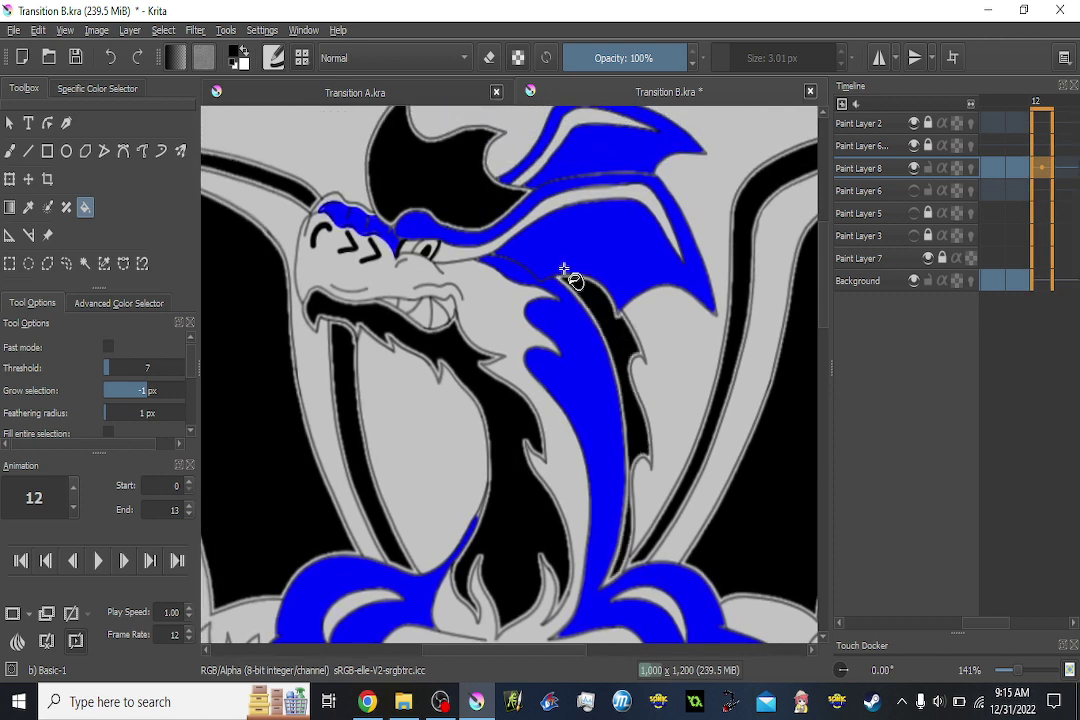
{"action": "left_click", "coordinate": [560, 184]}
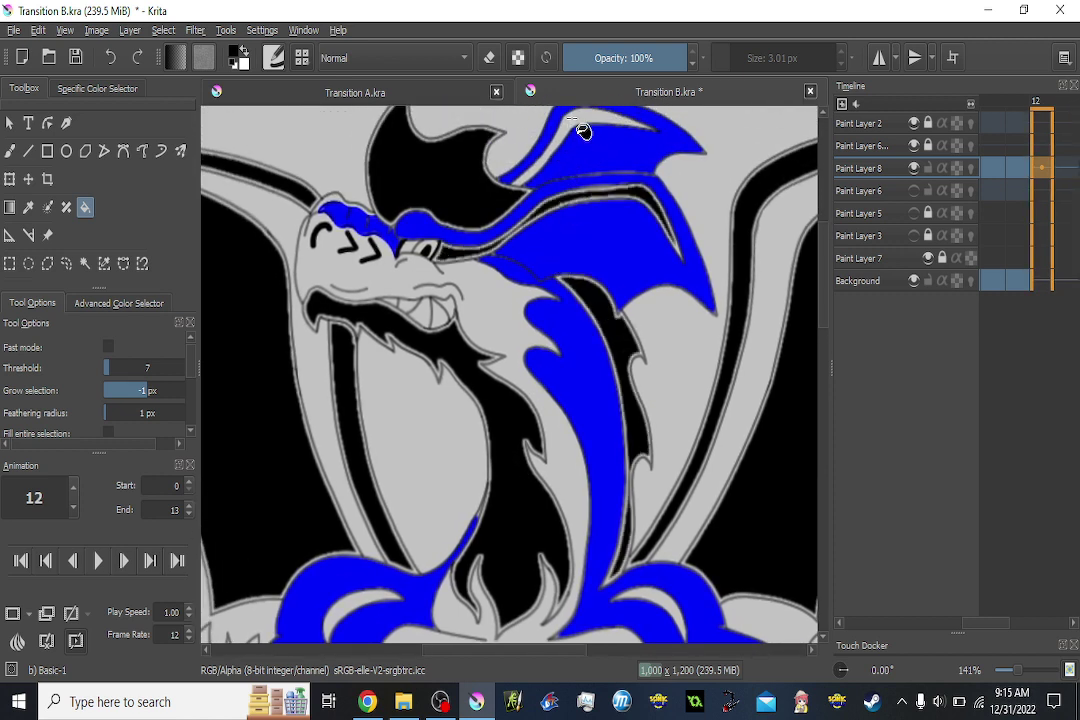
{"action": "key", "text": "Left"}
{"action": "key", "text": "Left"}
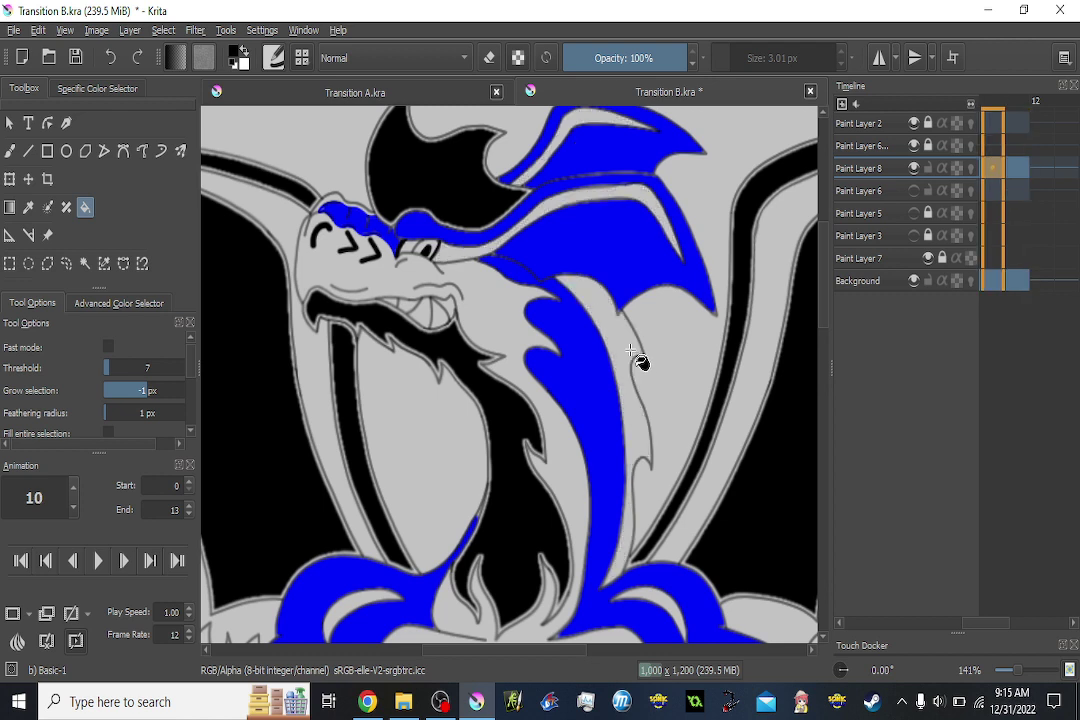
{"action": "left_click", "coordinate": [632, 355]}
{"action": "left_click", "coordinate": [586, 205]}
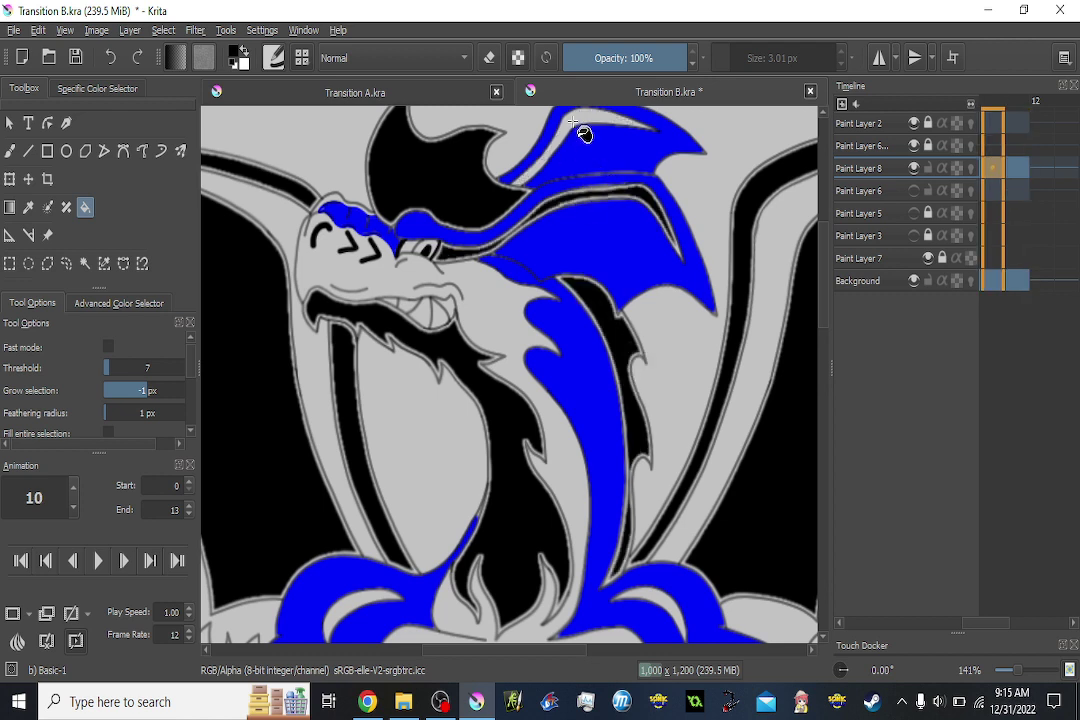
Fill the back-of-neck mane strip and both ear stripes black on frames 9 and 8.
{"action": "key", "text": "Left"}
{"action": "left_click", "coordinate": [624, 349]}
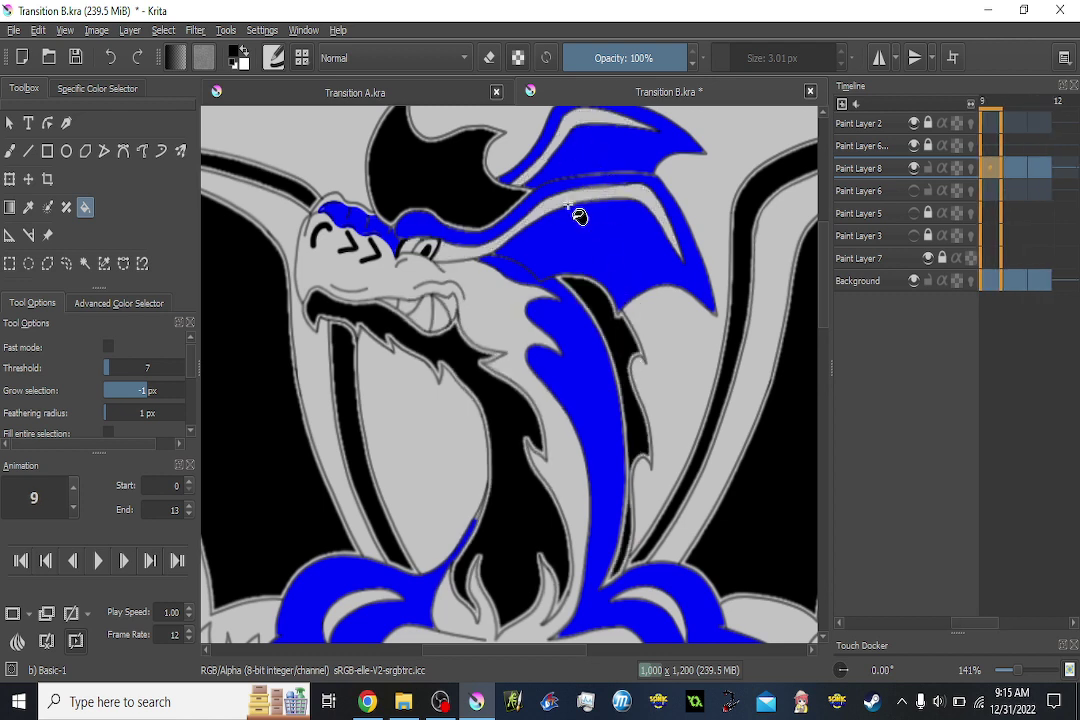
{"action": "left_click", "coordinate": [571, 192]}
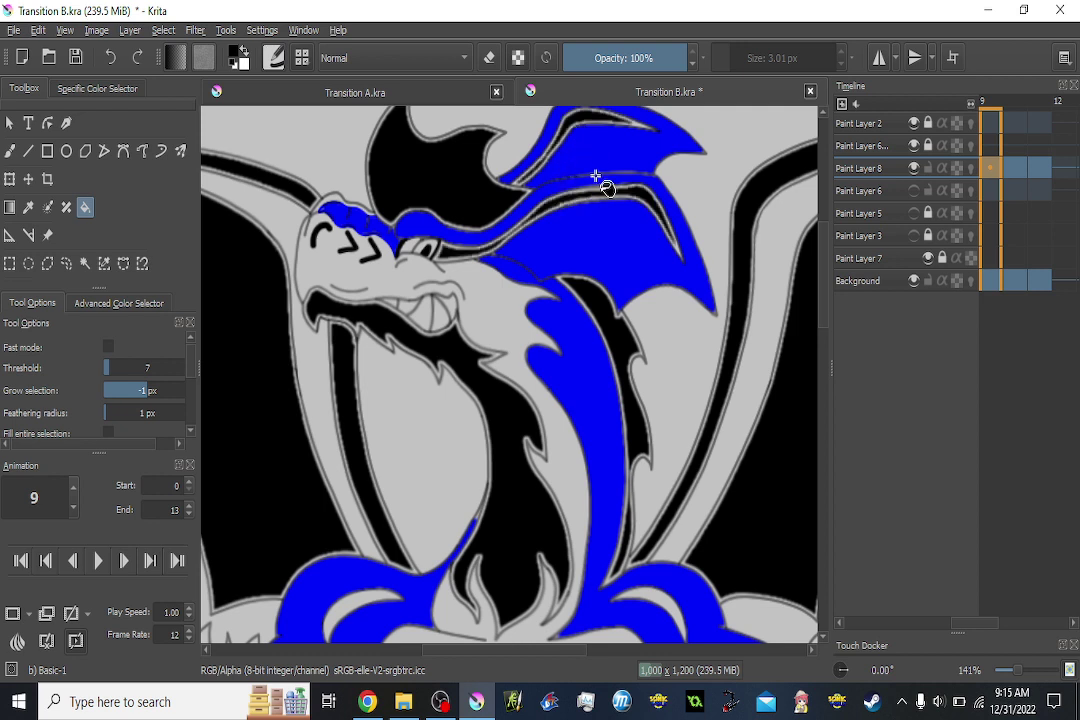
{"action": "key", "text": "Left"}
{"action": "left_click", "coordinate": [626, 350]}
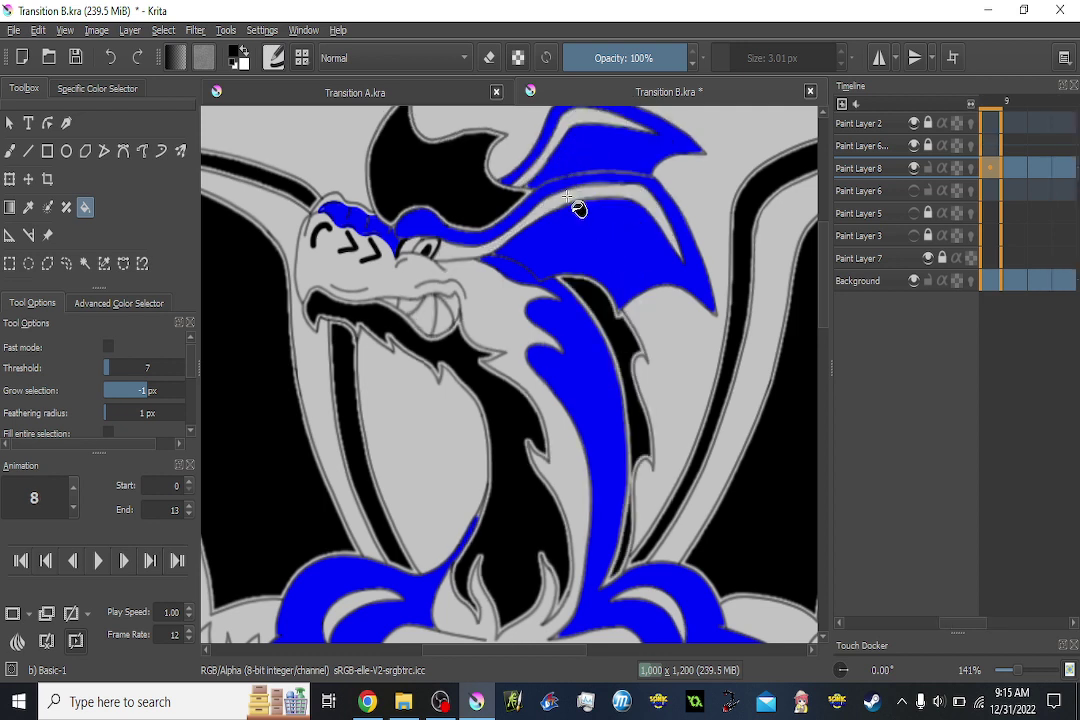
{"action": "left_click", "coordinate": [567, 197]}
Fill the back-of-neck mane strip and both ear stripes black on frames 7 and 6.
{"action": "key", "text": "Left"}
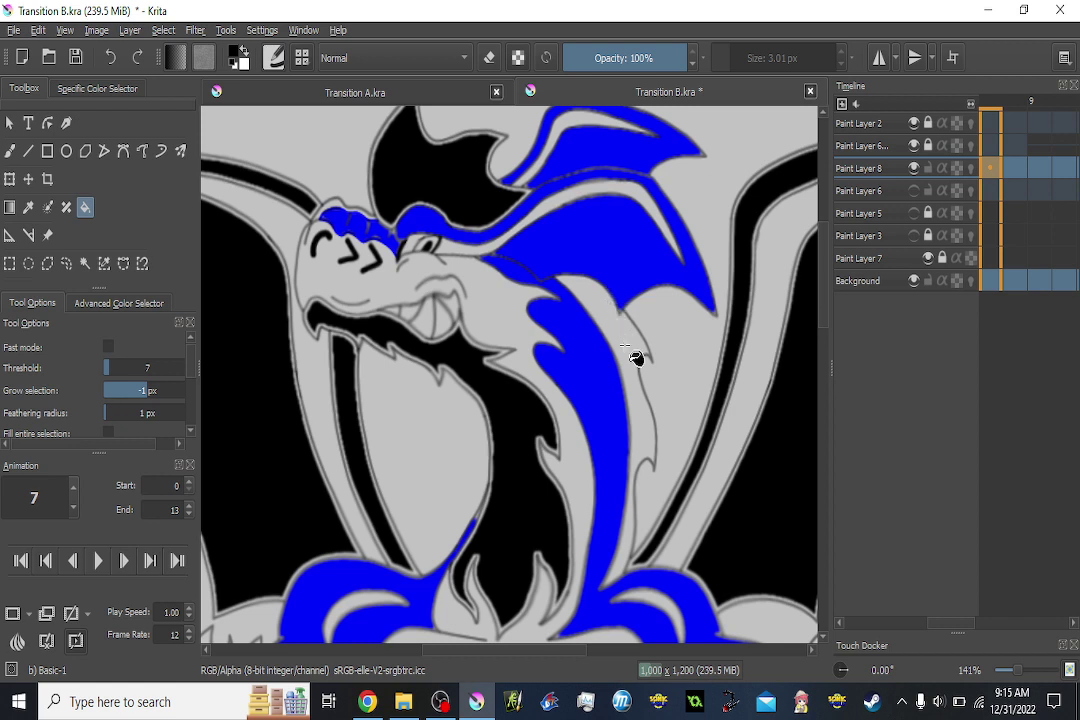
{"action": "left_click", "coordinate": [625, 345]}
{"action": "left_click", "coordinate": [558, 199]}
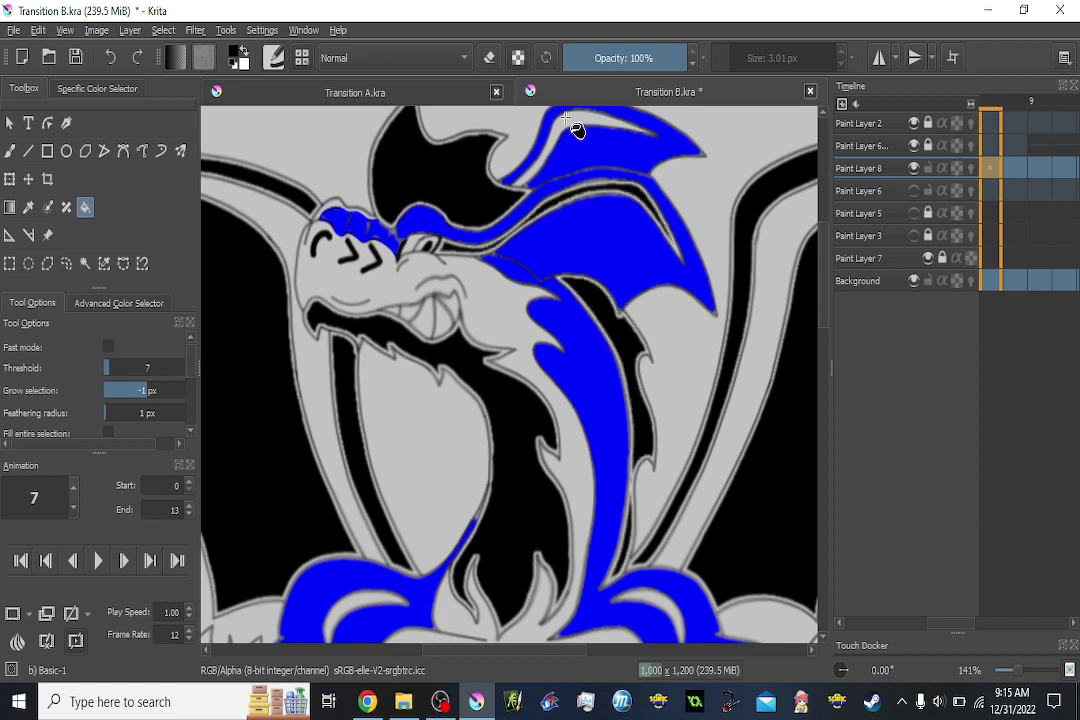
{"action": "key", "text": "Left"}
{"action": "left_click", "coordinate": [626, 349]}
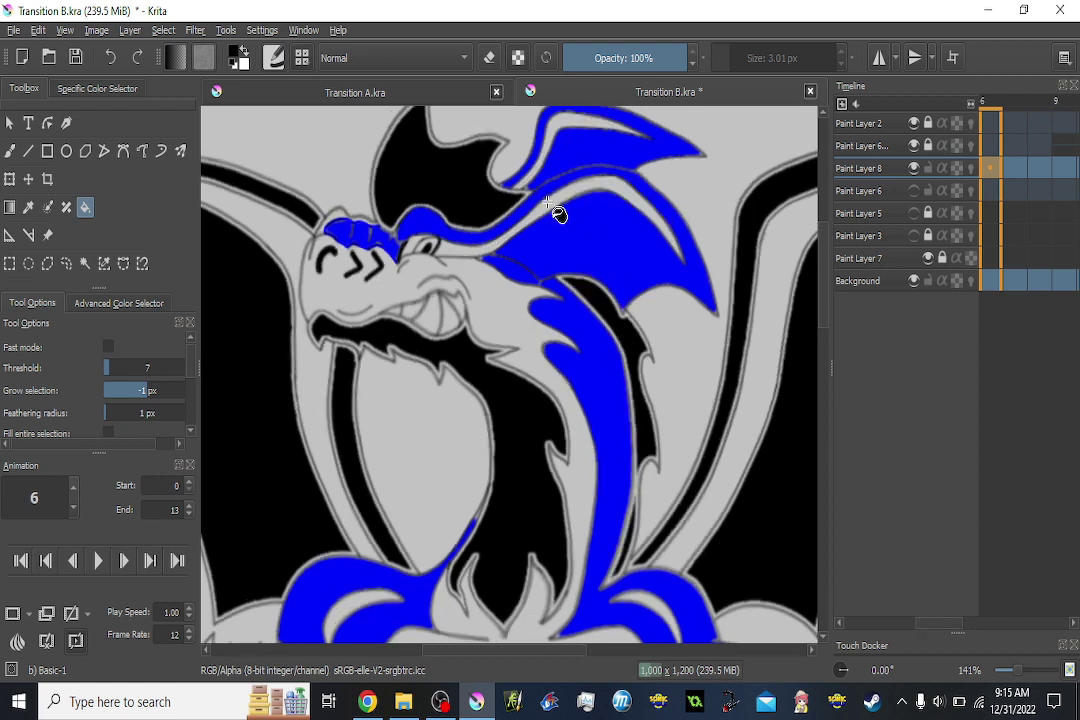
{"action": "left_click", "coordinate": [548, 202]}
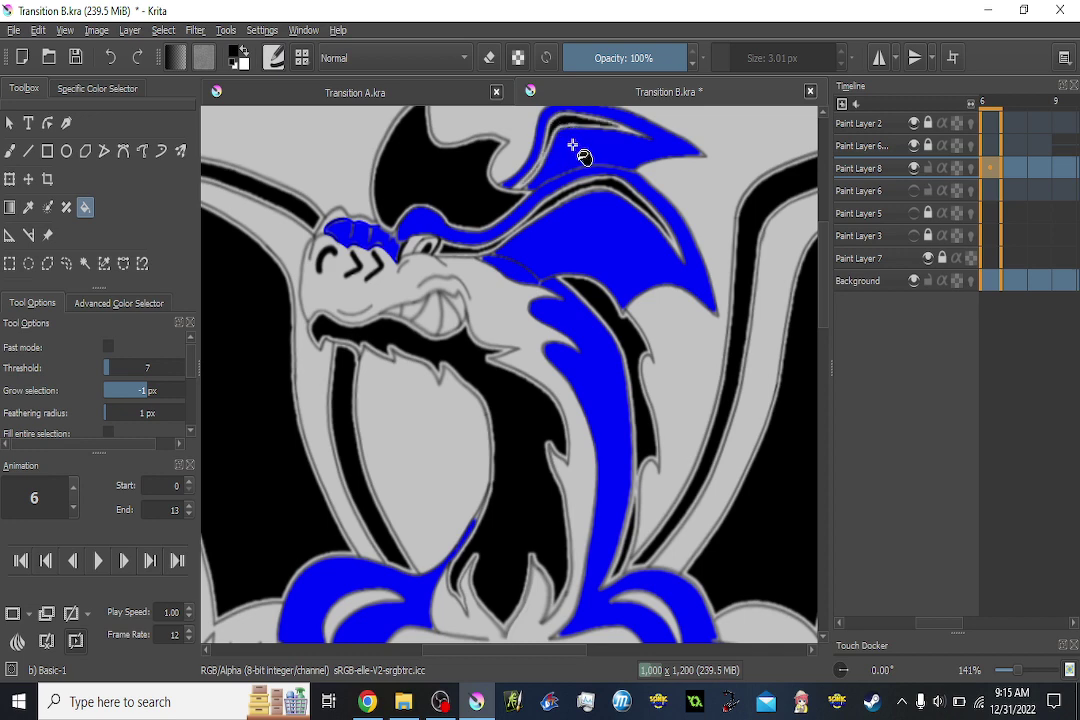
Fill the back-of-neck mane strip and the near ear's stripe black on each frame from 5 down to 1.
{"action": "key", "text": "Left"}
{"action": "left_click", "coordinate": [616, 270]}
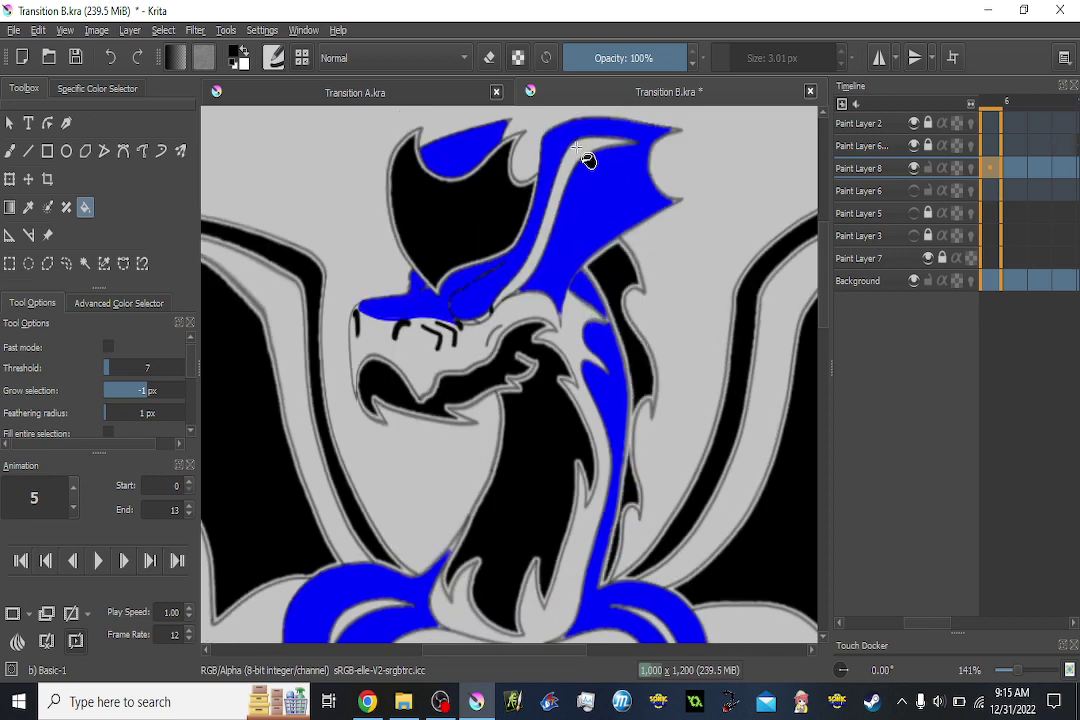
{"action": "key", "text": "Left"}
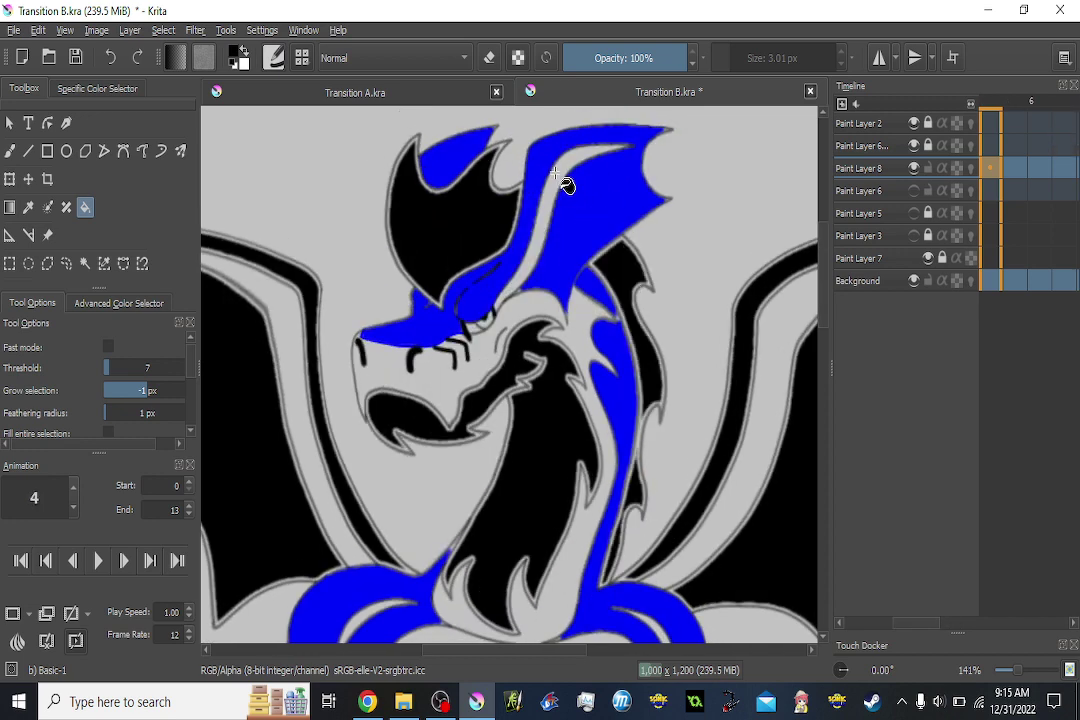
{"action": "key", "text": "Left"}
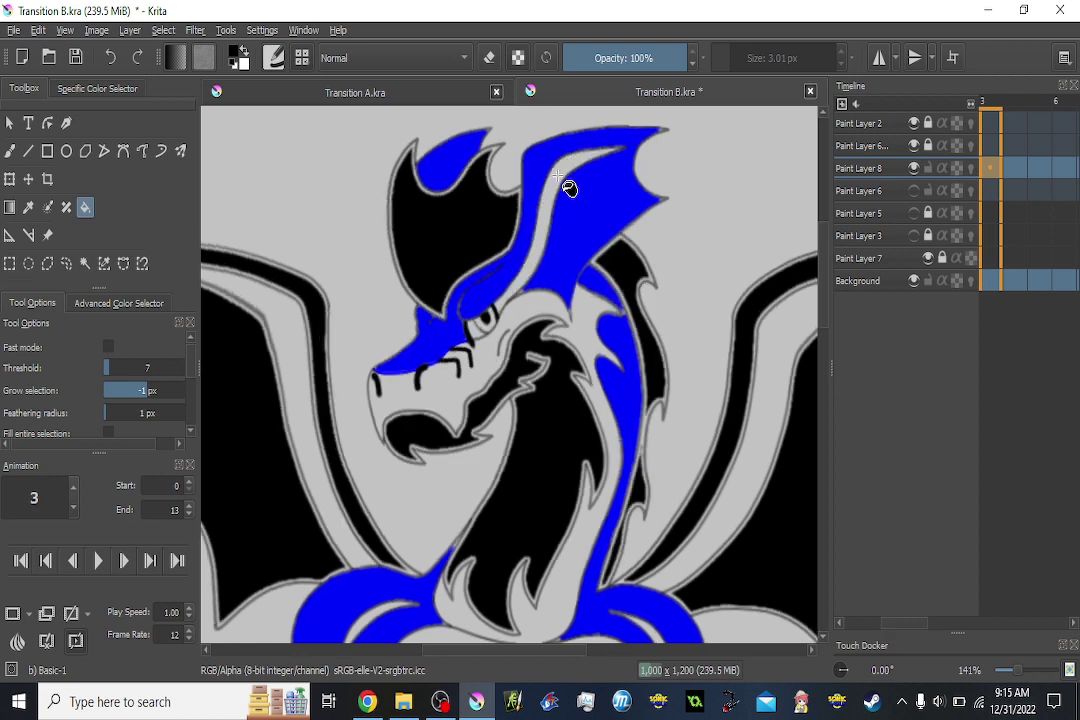
{"action": "key", "text": "Left"}
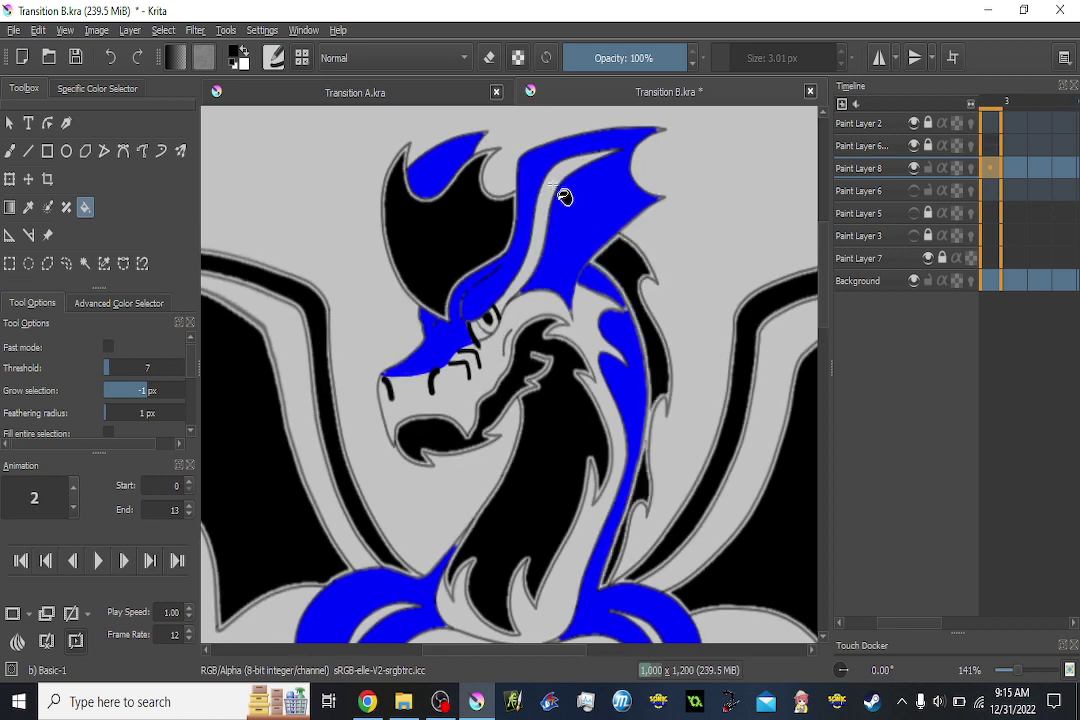
{"action": "key", "text": "Left"}
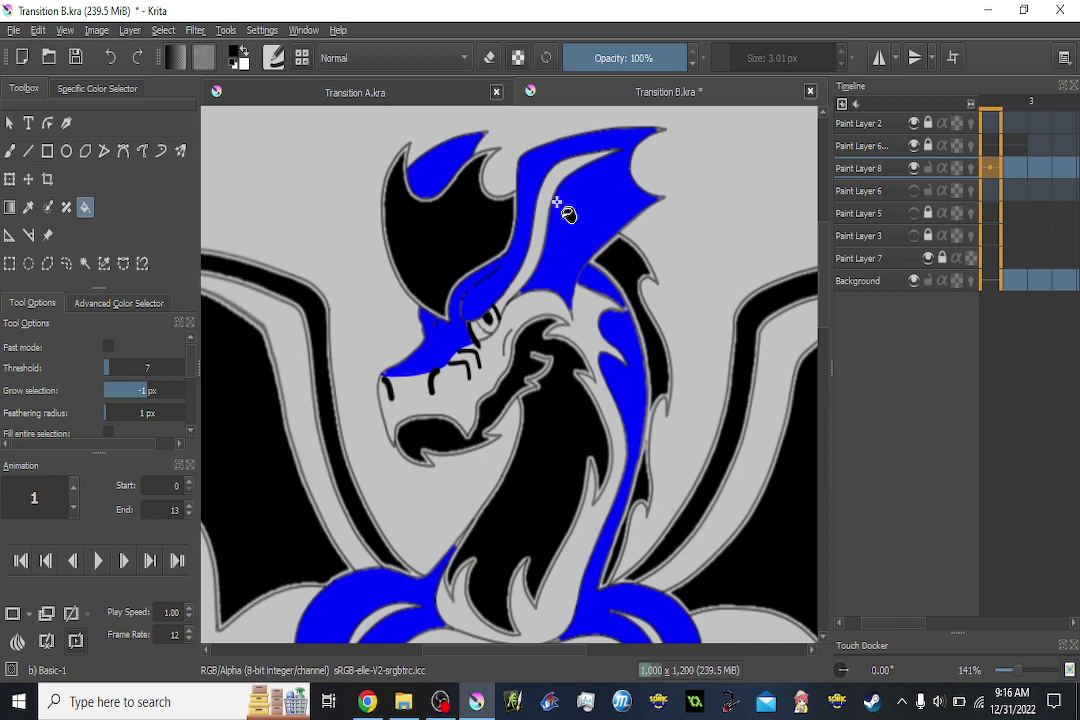
Step back and forth through the animation frames to check the black fills on the mane and ear stripes.
{"action": "key", "text": "Left"}
{"action": "key", "text": "Right"}
{"action": "key", "text": "Right"}
{"action": "key", "text": "Left"}
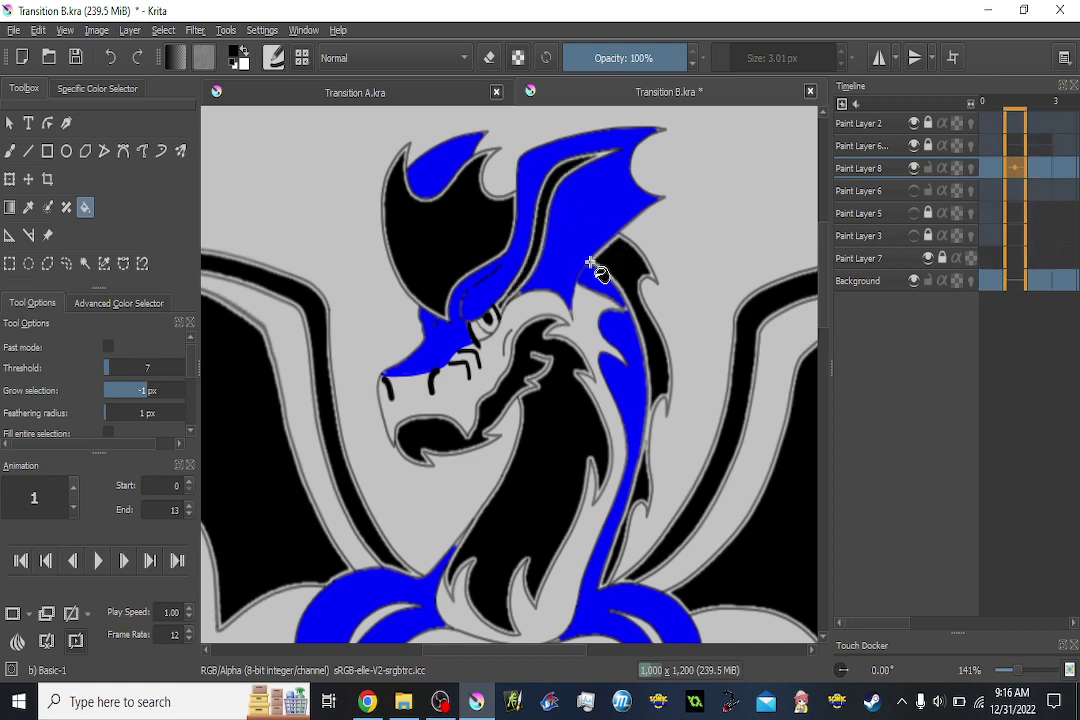
{"action": "key", "text": "Right"}
{"action": "key", "text": "Right"}
{"action": "key", "text": "Right"}
{"action": "key", "text": "Right"}
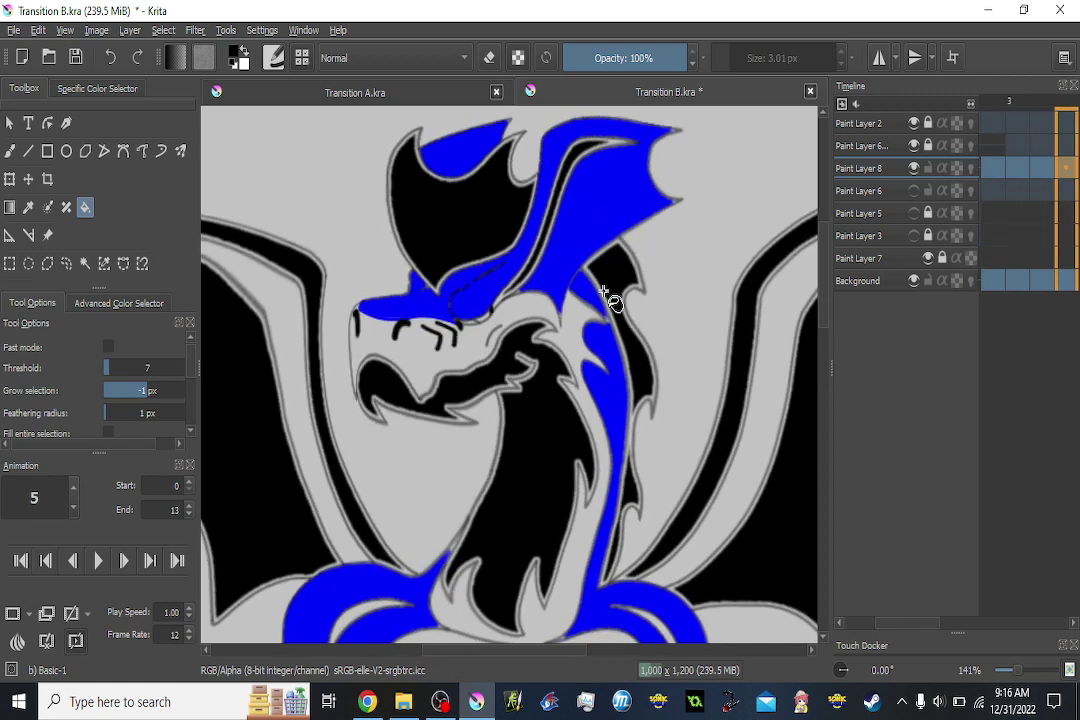
{"action": "key", "text": "Right"}
{"action": "key", "text": "Right"}
{"action": "key", "text": "Right"}
{"action": "key", "text": "Right"}
{"action": "key", "text": "Right"}
{"action": "key", "text": "Left"}
{"action": "key", "text": "Left"}
{"action": "key", "text": "Left"}
{"action": "key", "text": "Left"}
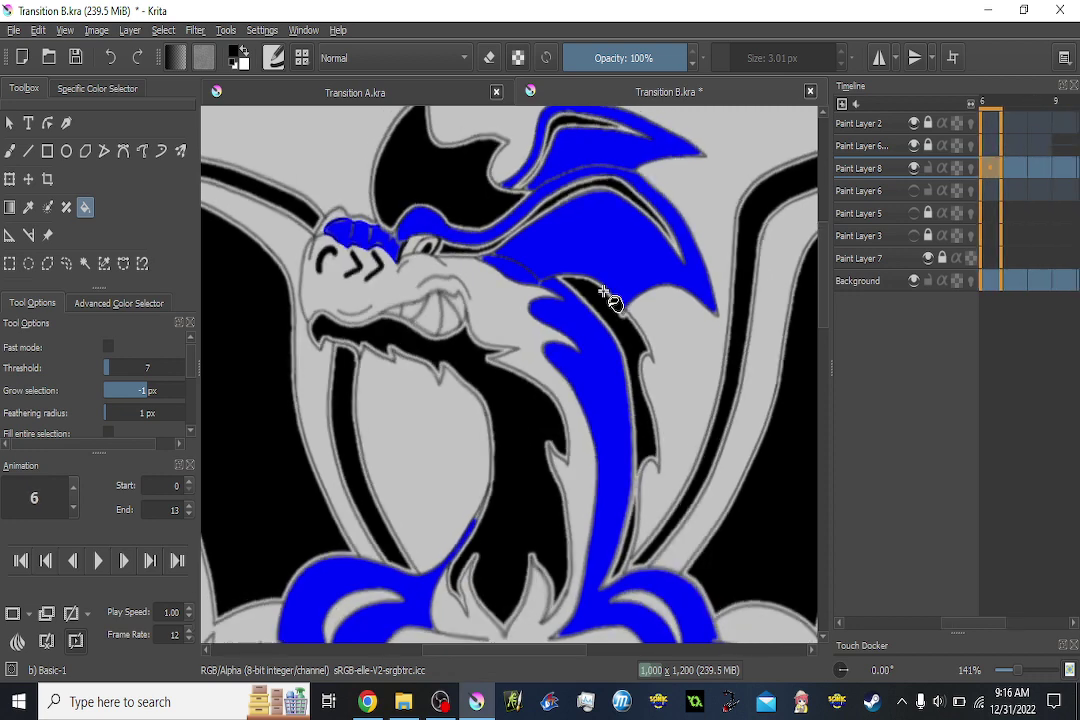
{"action": "key", "text": "Left"}
{"action": "key", "text": "Left"}
{"action": "key", "text": "Left"}
{"action": "key", "text": "Left"}
{"action": "key", "text": "Left"}
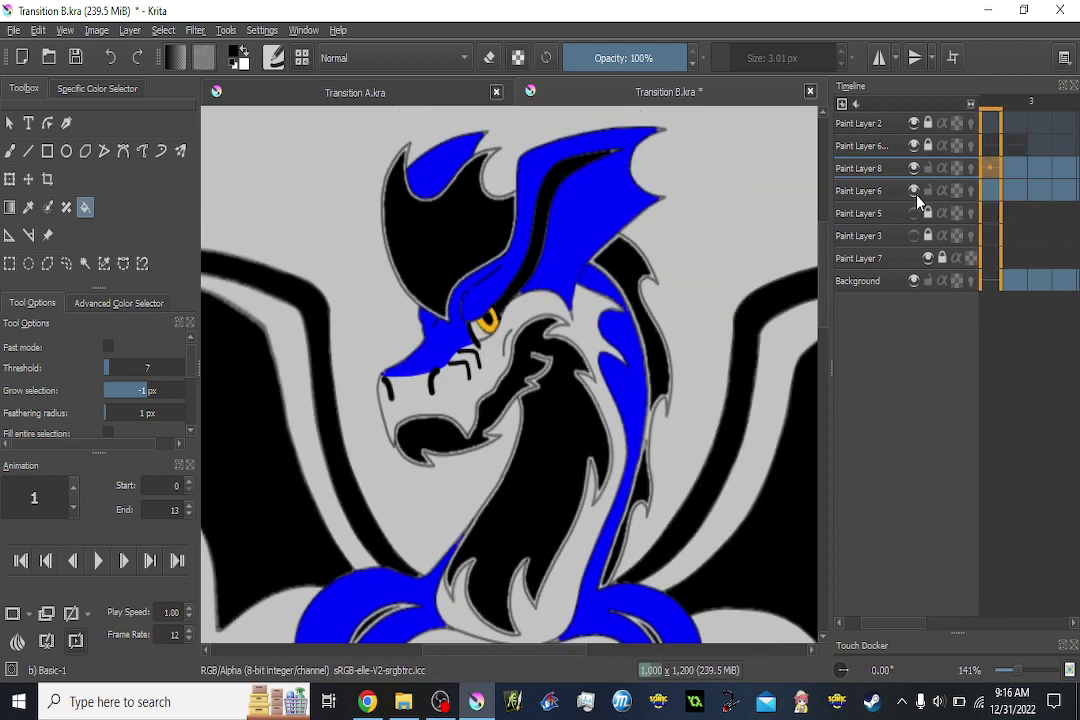
Sample the iris orange from Paint Layer 6 as the fill colour, go to frame 2 and hide Paint Layer 6.
{"action": "scroll", "coordinate": [494, 337], "scroll_direction": "up", "scroll_amount": 4}
{"action": "left_click", "coordinate": [478, 306], "text": "ctrl"}
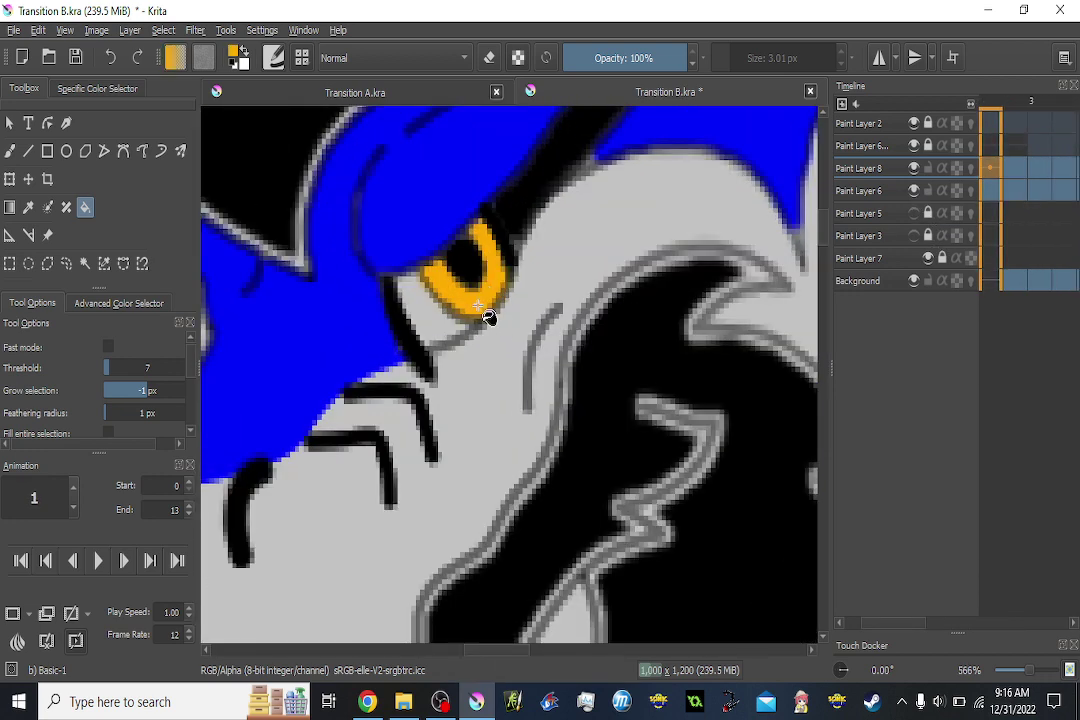
{"action": "left_click", "coordinate": [1011, 174]}
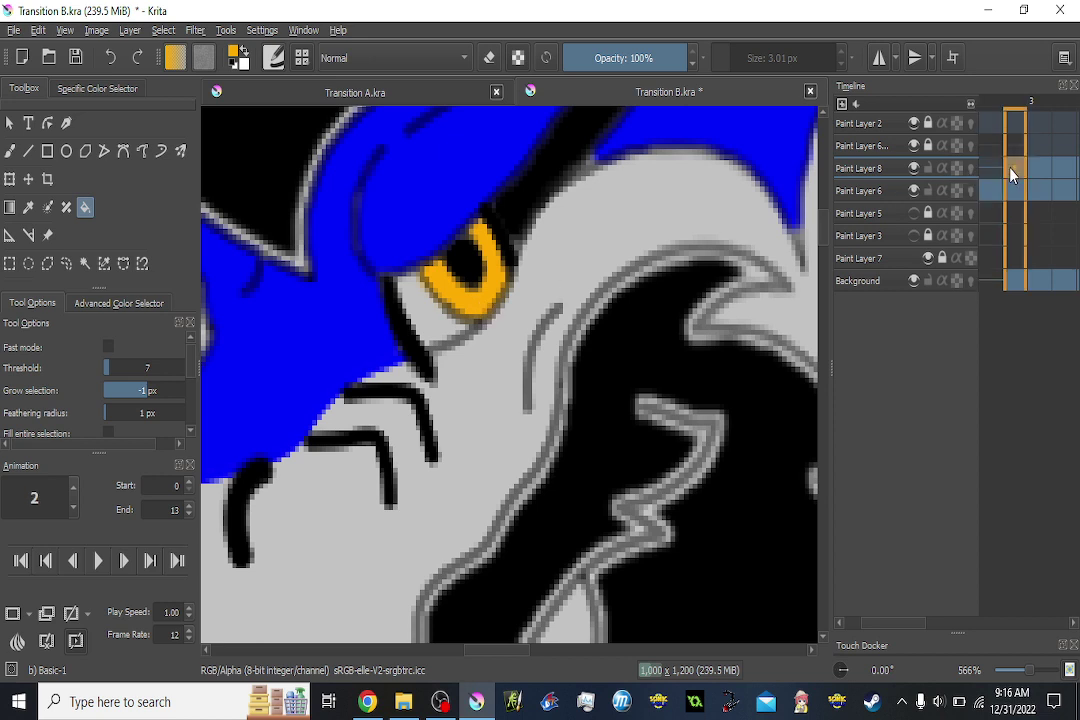
{"action": "left_click", "coordinate": [914, 189]}
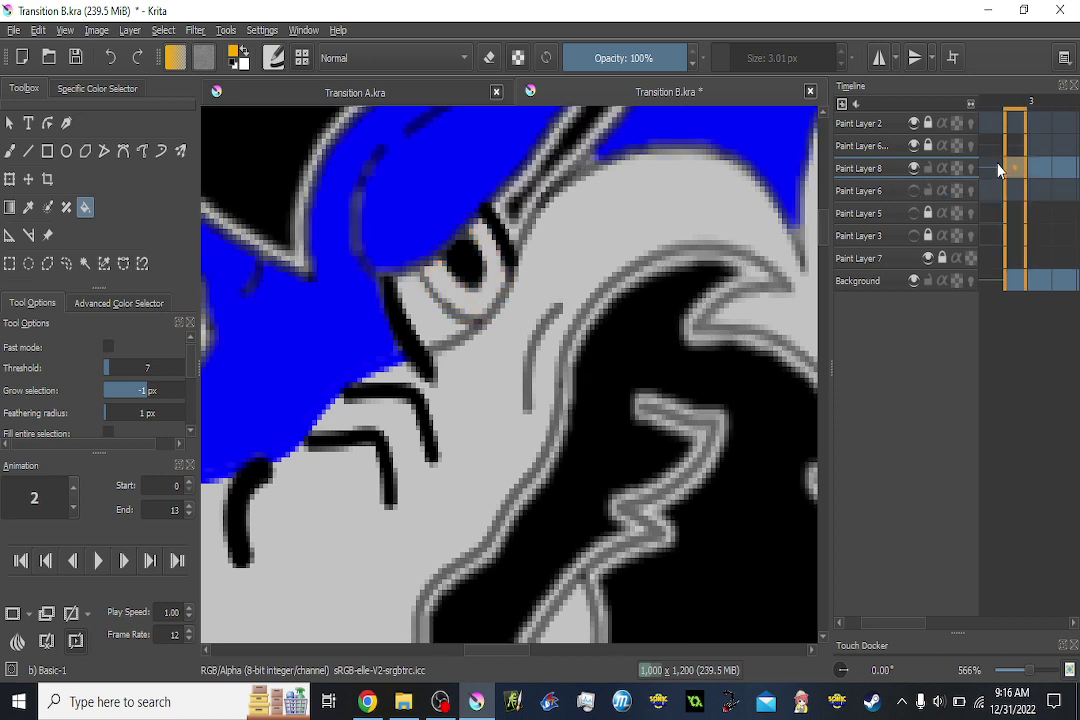
Set the fill's grow selection to 1 px and fill the dragon's iris orange on frames 0, 2, 3 and 4.
{"action": "key", "text": "Left"}
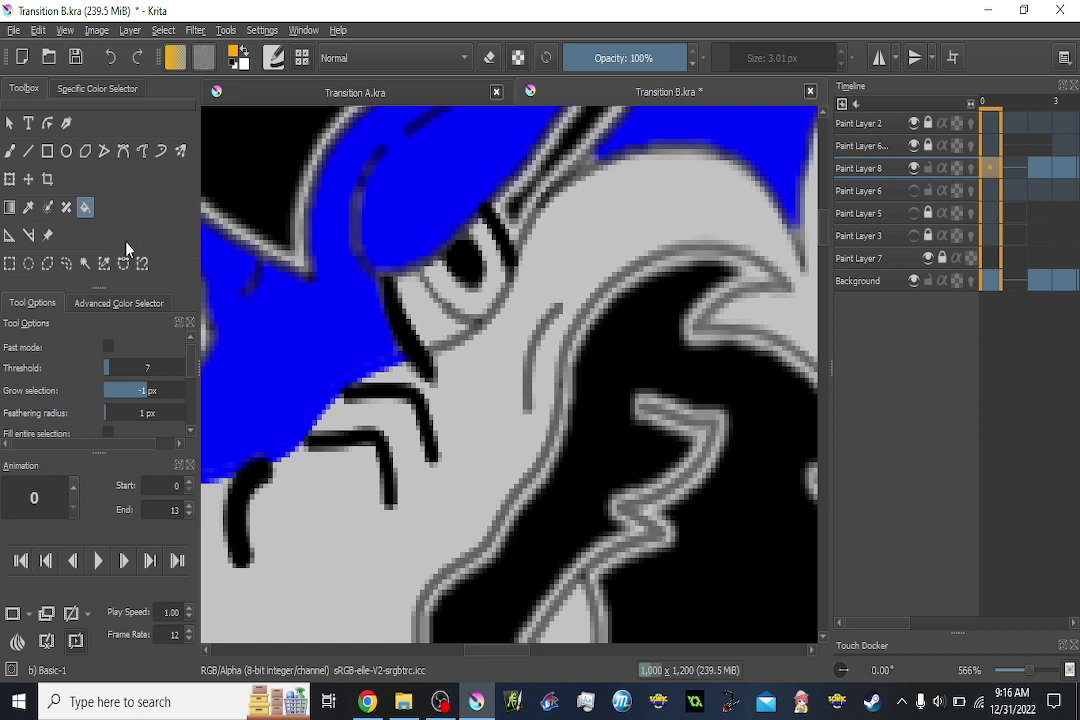
{"action": "left_click", "coordinate": [151, 394]}
{"action": "left_click", "coordinate": [470, 300]}
{"action": "key", "text": "Right"}
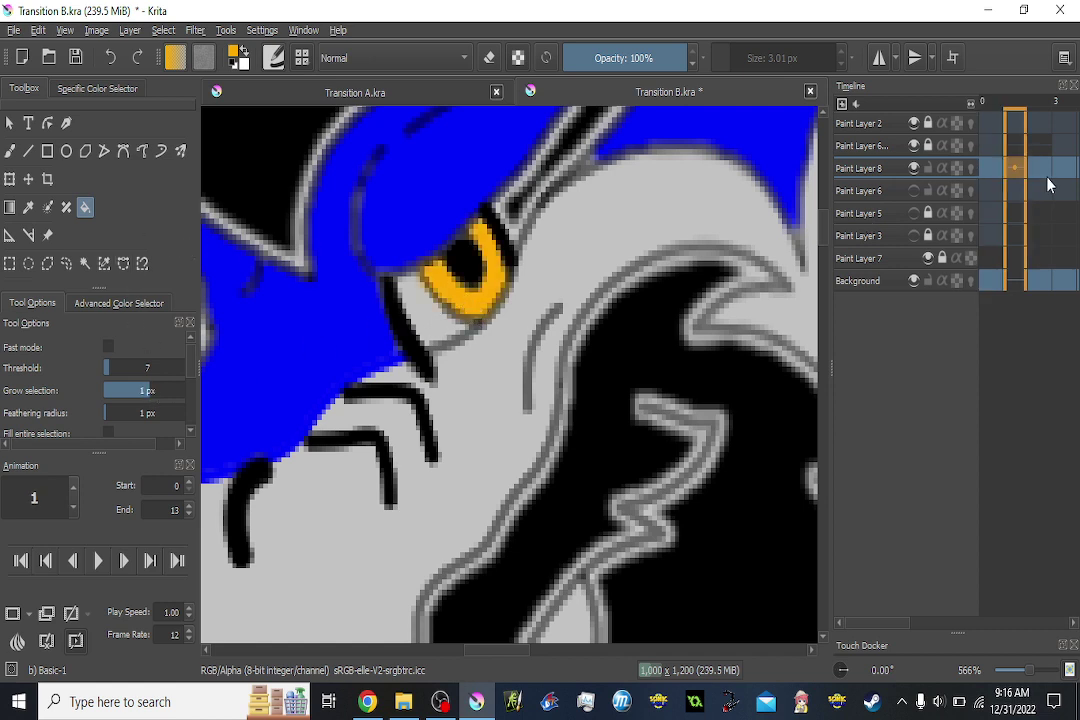
{"action": "key", "text": "Right"}
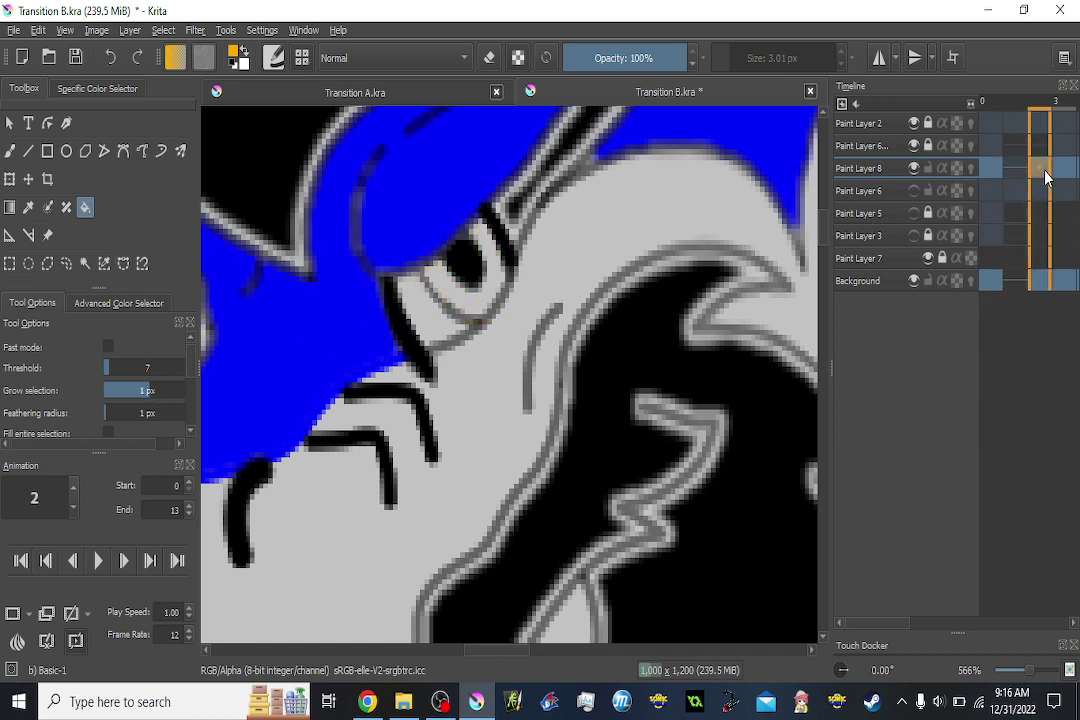
{"action": "left_click", "coordinate": [474, 310]}
{"action": "key", "text": "Right"}
{"action": "left_click", "coordinate": [452, 305]}
{"action": "key", "text": "Right"}
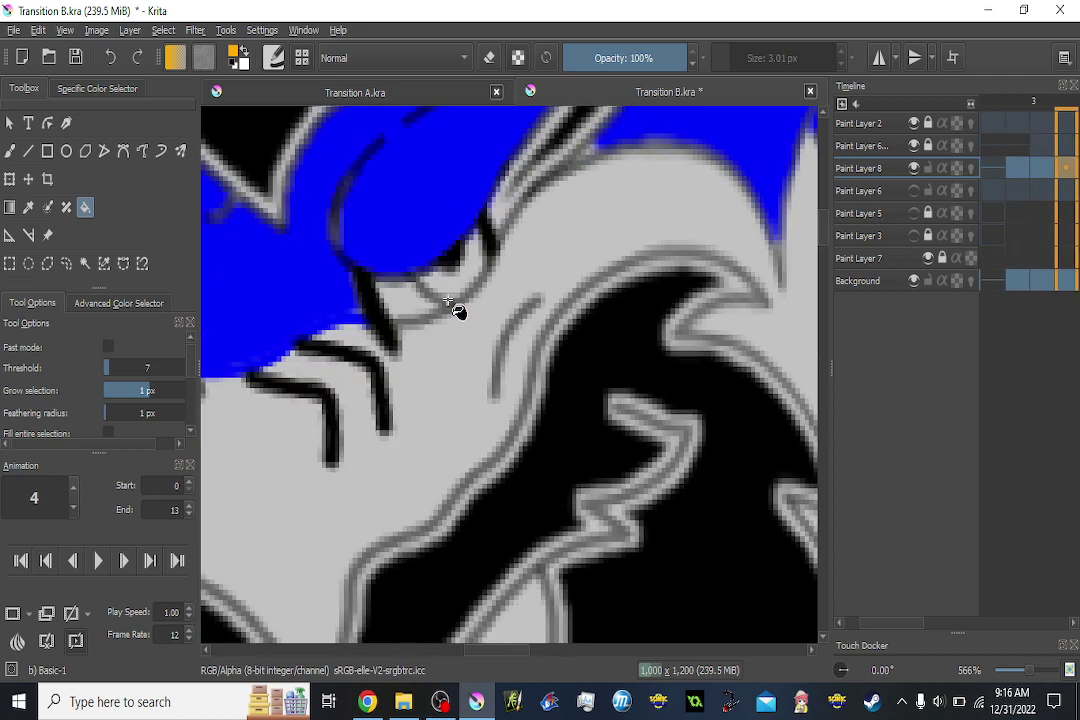
{"action": "left_click", "coordinate": [451, 300]}
Fill the narrow iris orange on frame 5 and brush orange over the gaps left around it.
{"action": "key", "text": "Right"}
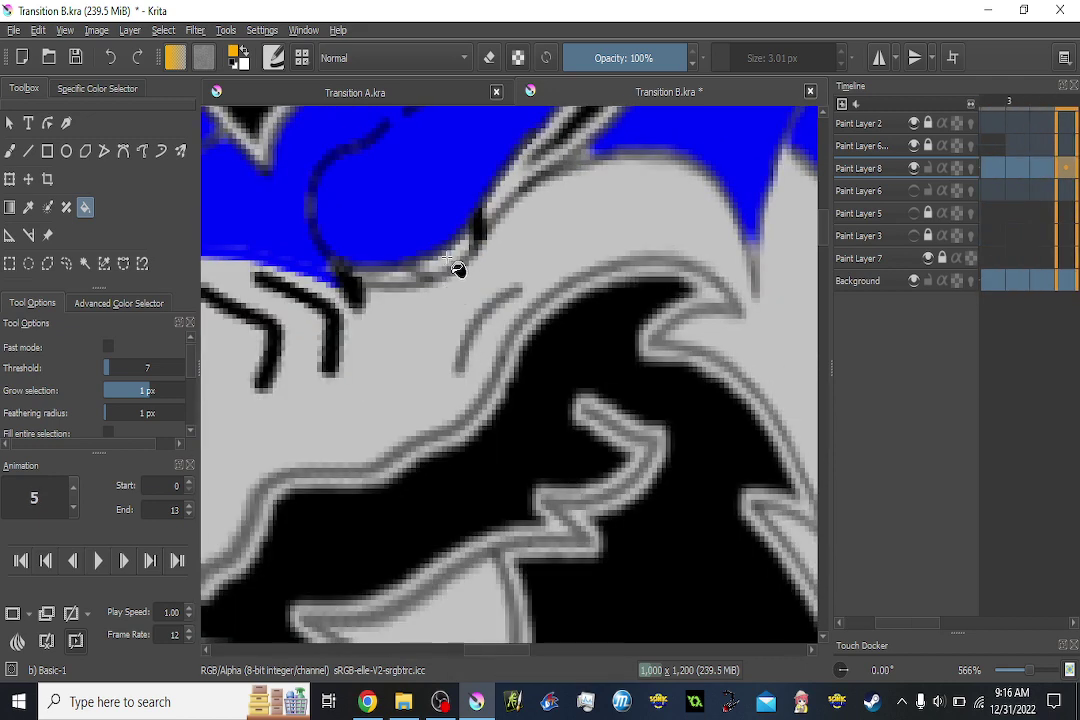
{"action": "left_click", "coordinate": [451, 257]}
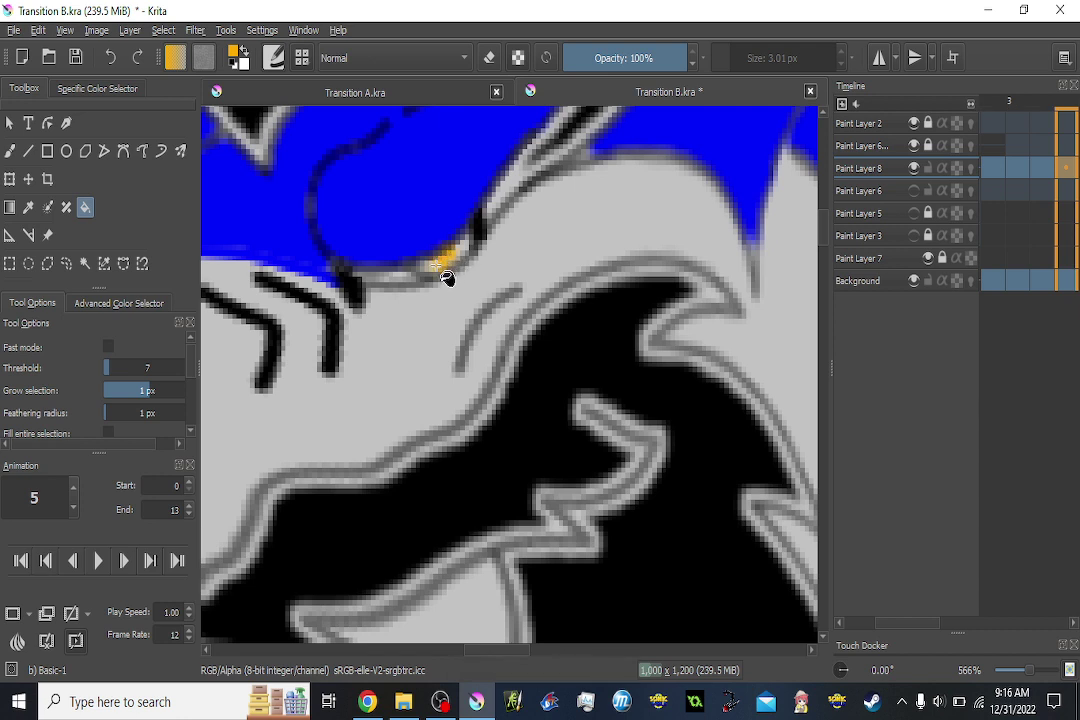
{"action": "key", "text": "b"}
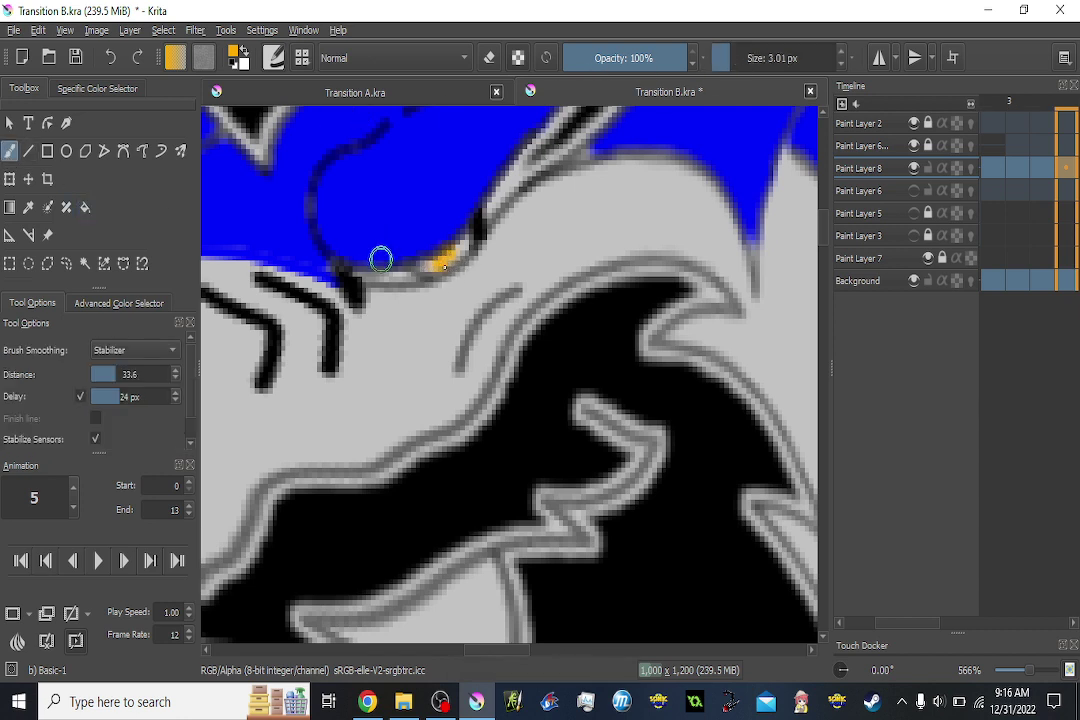
{"action": "left_click_drag", "start_coordinate": [425, 268], "coordinate": [482, 222]}
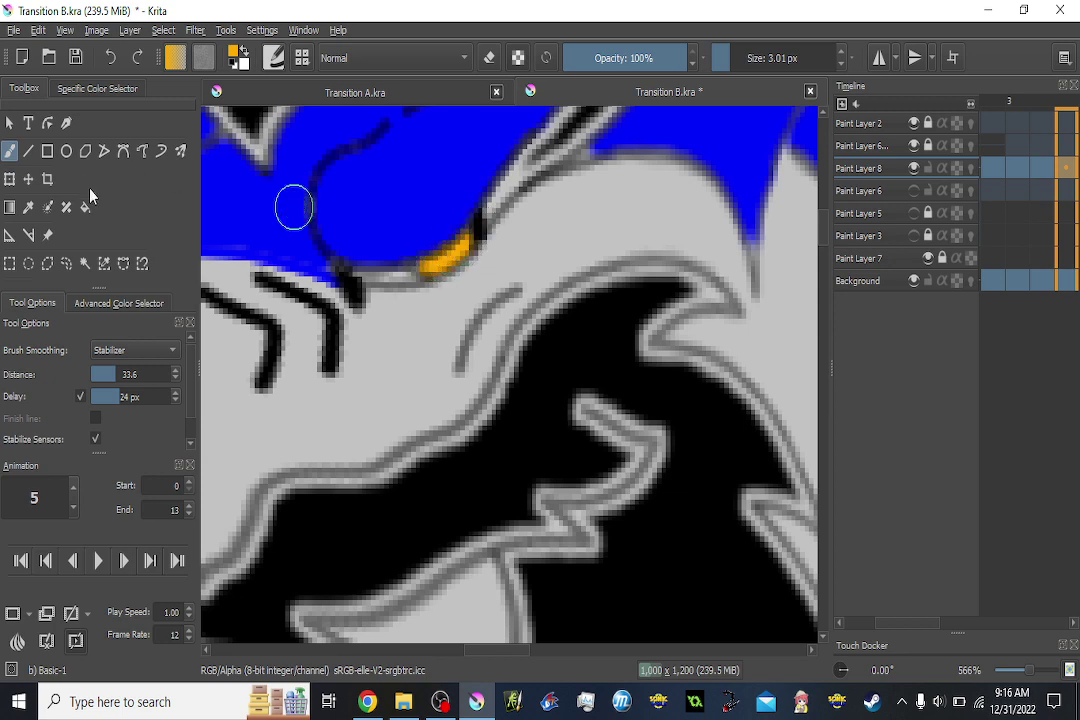
Fill the iris orange on frames 6, 7 and 8 with the Fill tool.
{"action": "key", "text": "Right"}
{"action": "left_click", "coordinate": [85, 207]}
{"action": "left_click_drag", "start_coordinate": [521, 120], "coordinate": [602, 400]}
{"action": "left_click_drag", "start_coordinate": [345, 250], "coordinate": [390, 393]}
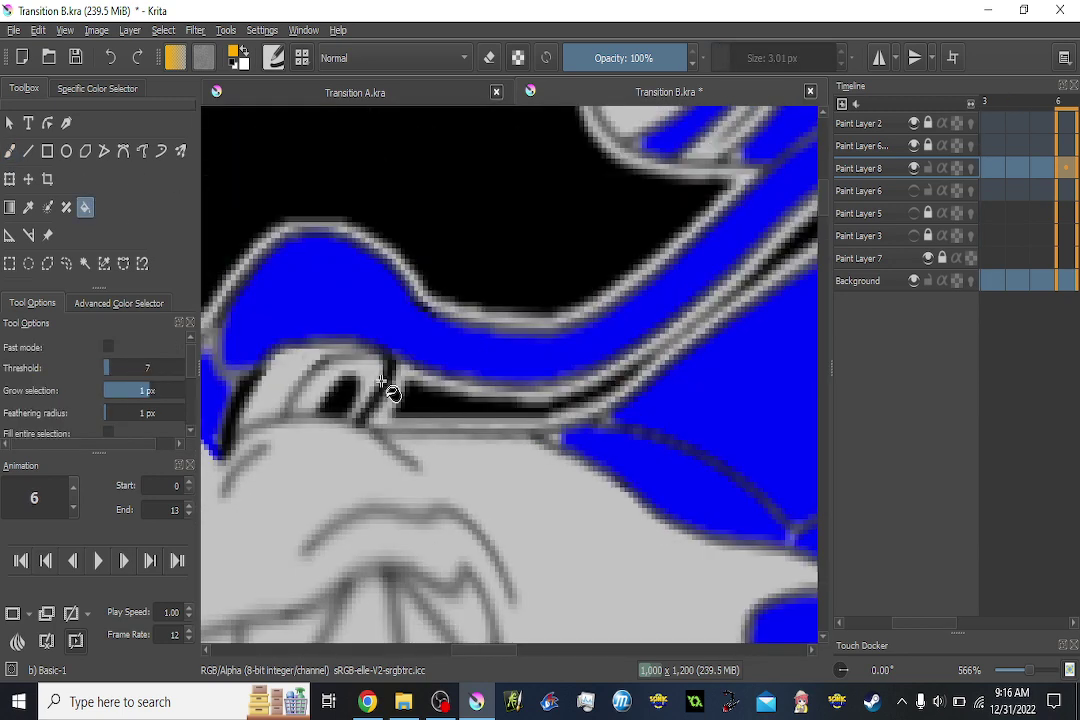
{"action": "left_click", "coordinate": [372, 374]}
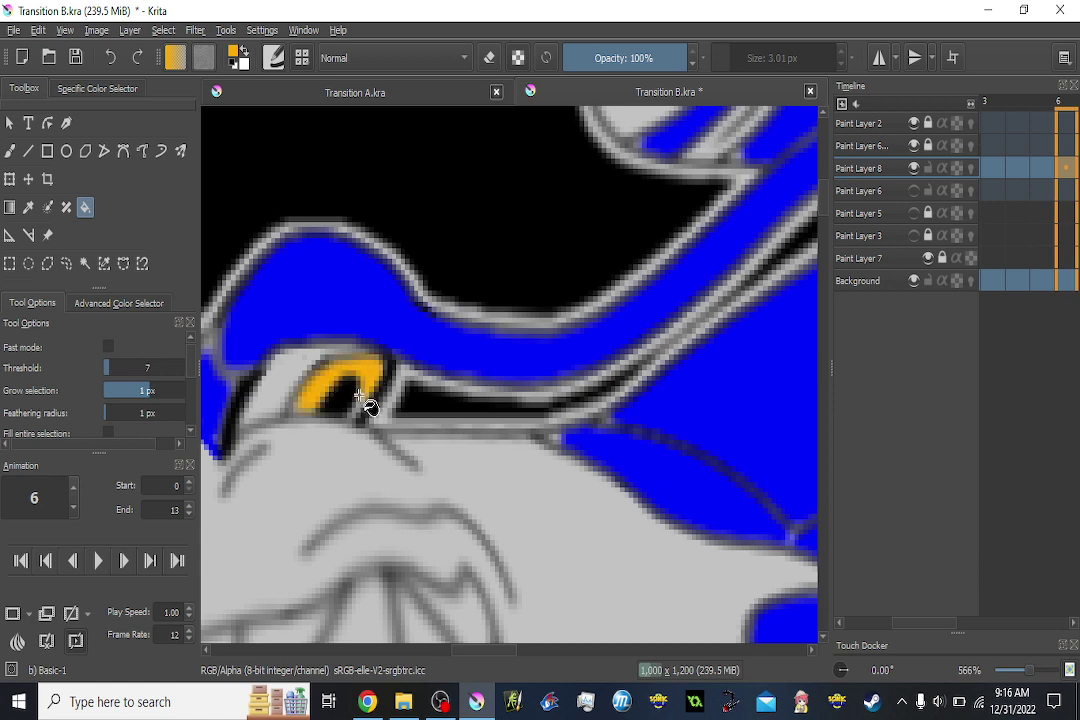
{"action": "key", "text": "Right"}
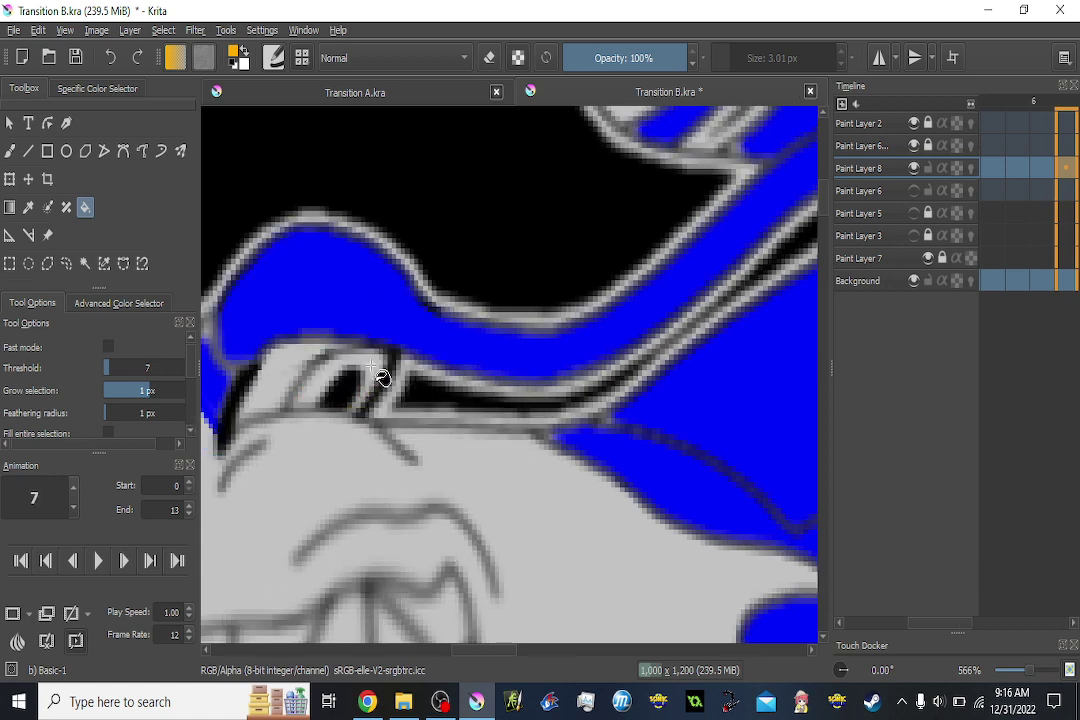
{"action": "left_click", "coordinate": [368, 372]}
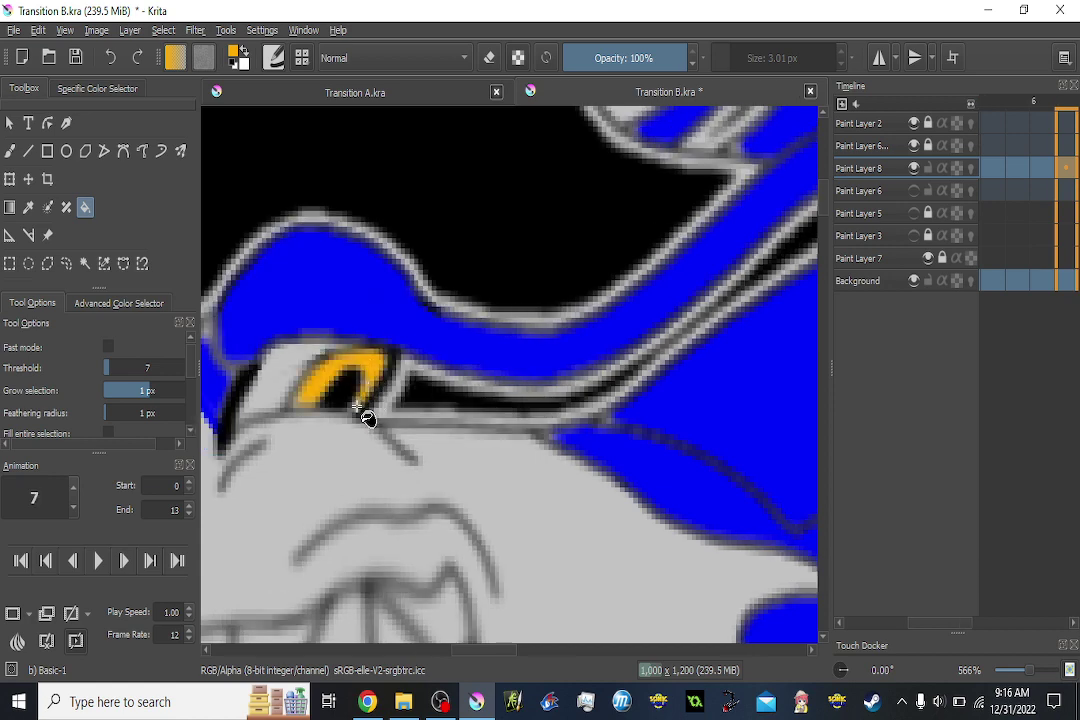
{"action": "key", "text": "Right"}
{"action": "left_click", "coordinate": [375, 398]}
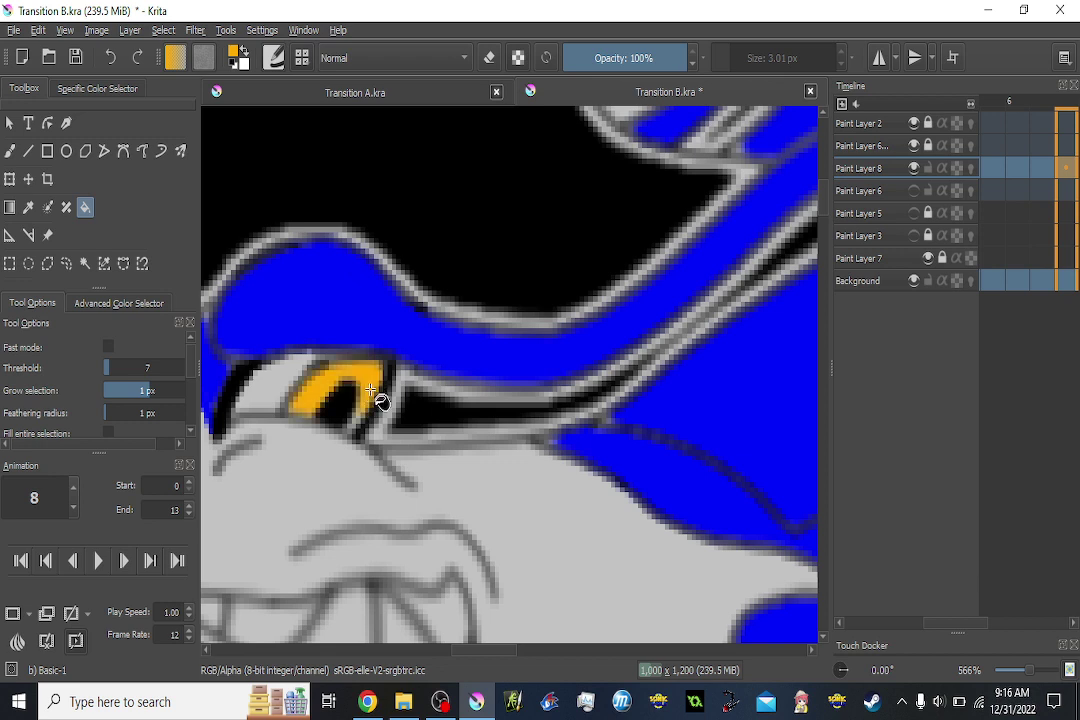
Fill the iris orange on frames 9, 10 and 11.
{"action": "key", "text": "Right"}
{"action": "left_click", "coordinate": [352, 440]}
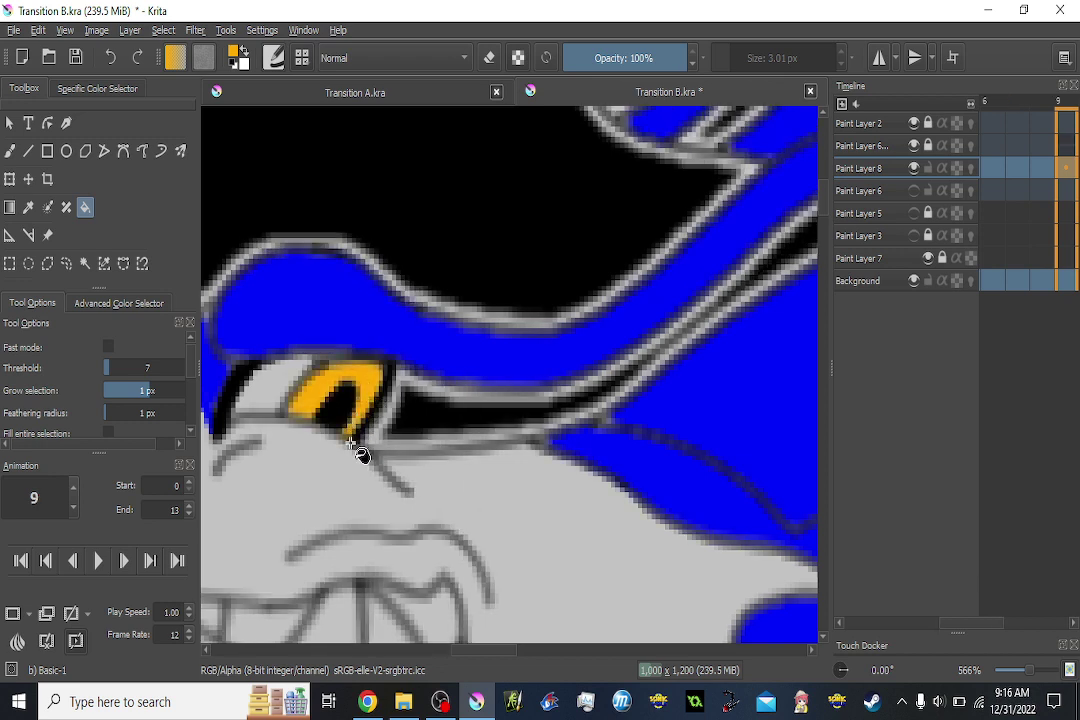
{"action": "key", "text": "Right"}
{"action": "left_click", "coordinate": [356, 432]}
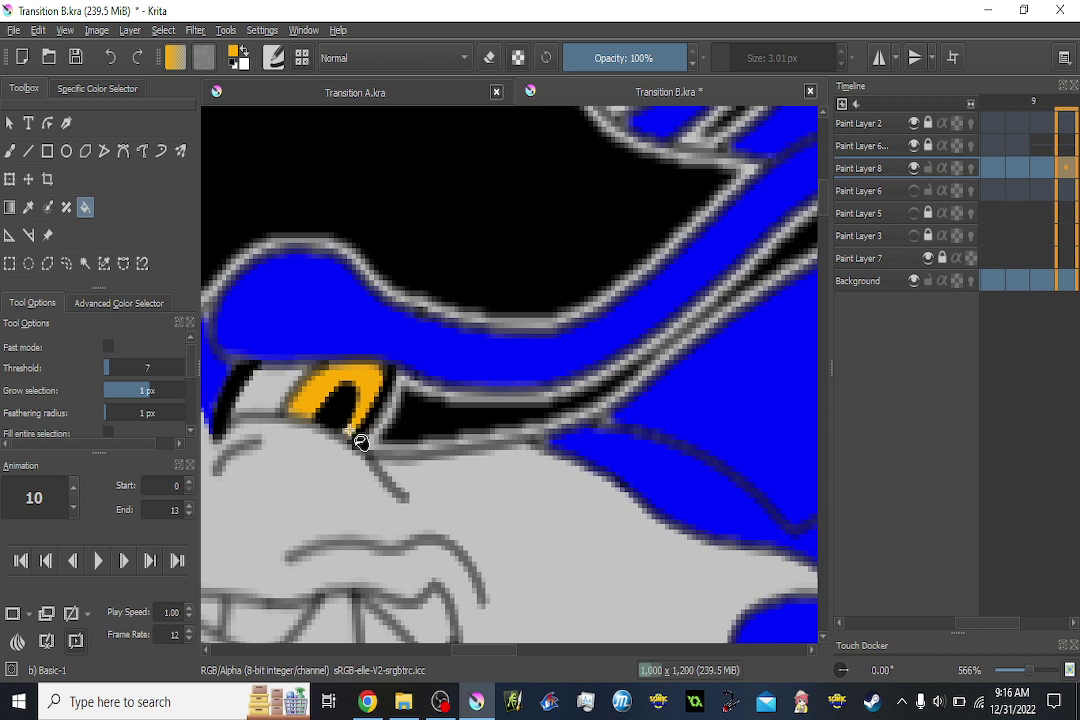
{"action": "key", "text": "Right"}
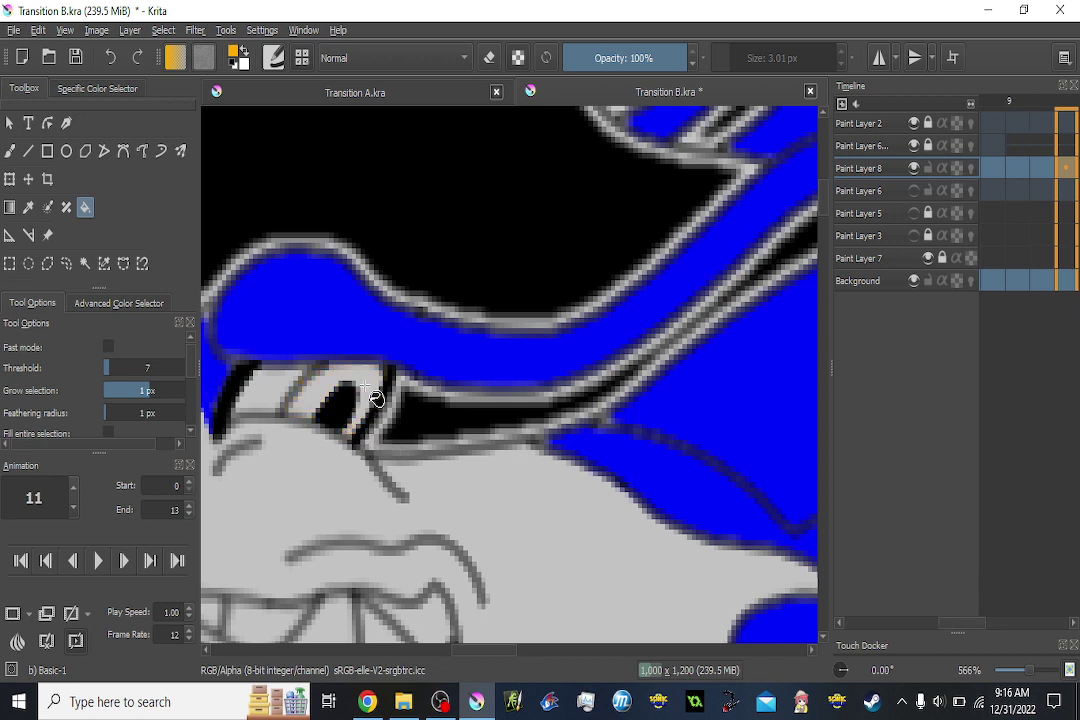
{"action": "left_click", "coordinate": [382, 391]}
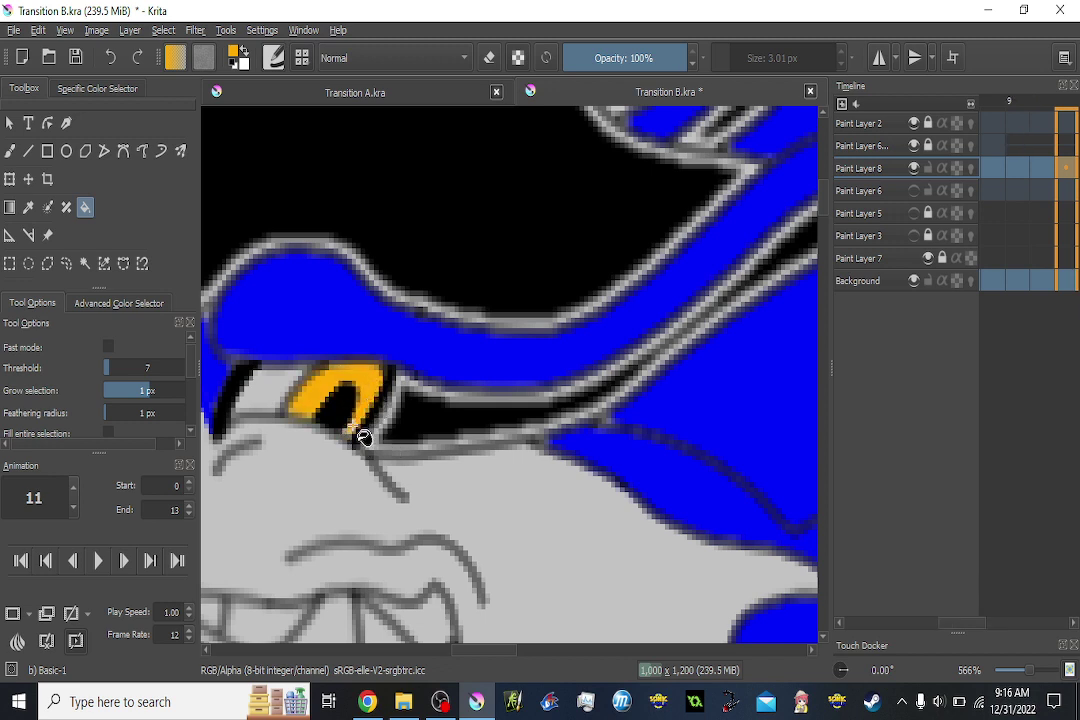
Sample black from the dragon's wing as the fill colour and set the grow selection to -1 px.
{"action": "scroll", "coordinate": [405, 430], "scroll_direction": "down", "scroll_amount": 5}
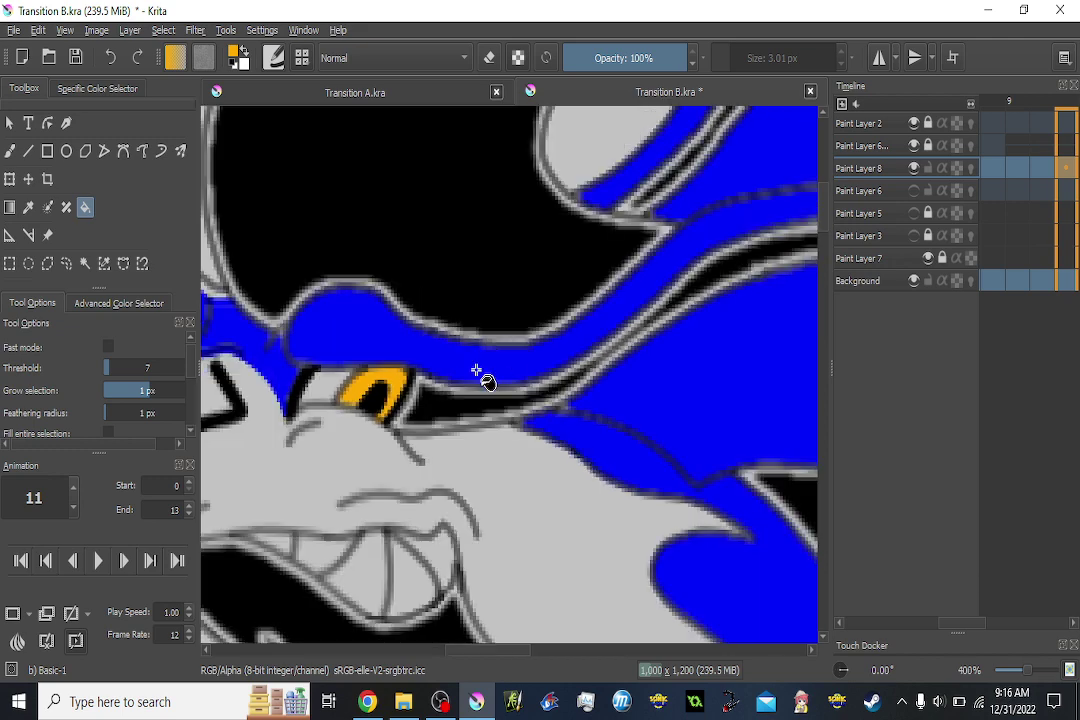
{"action": "key", "text": "Right"}
{"action": "key", "text": "Right"}
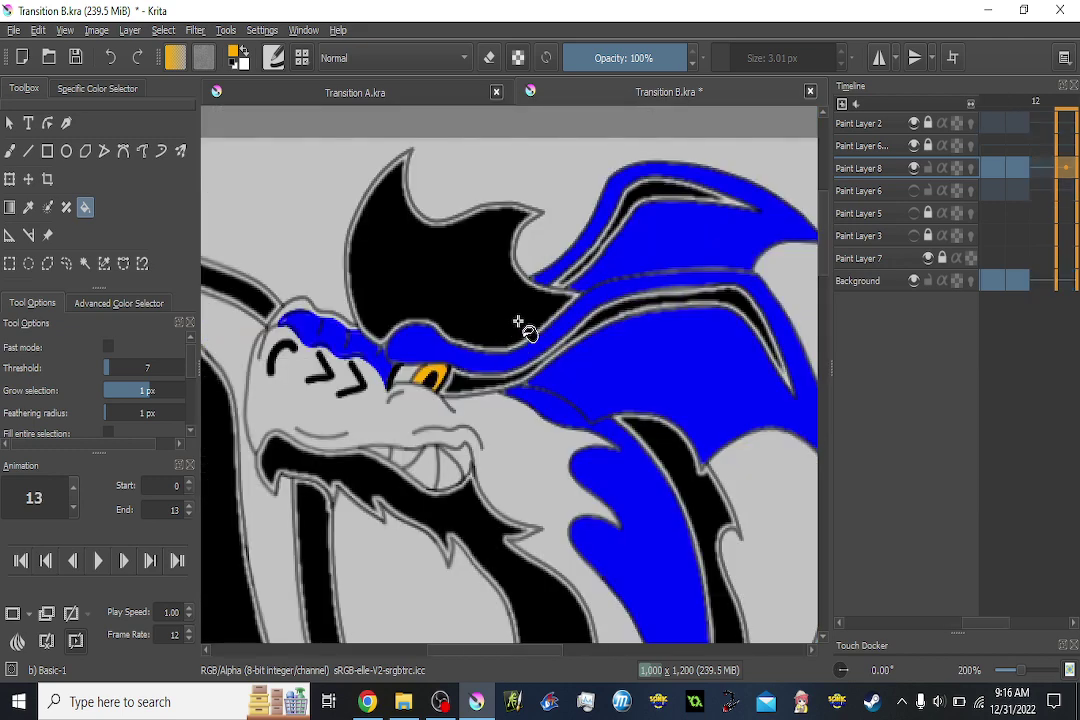
{"action": "scroll", "coordinate": [515, 328], "scroll_direction": "down", "scroll_amount": 4}
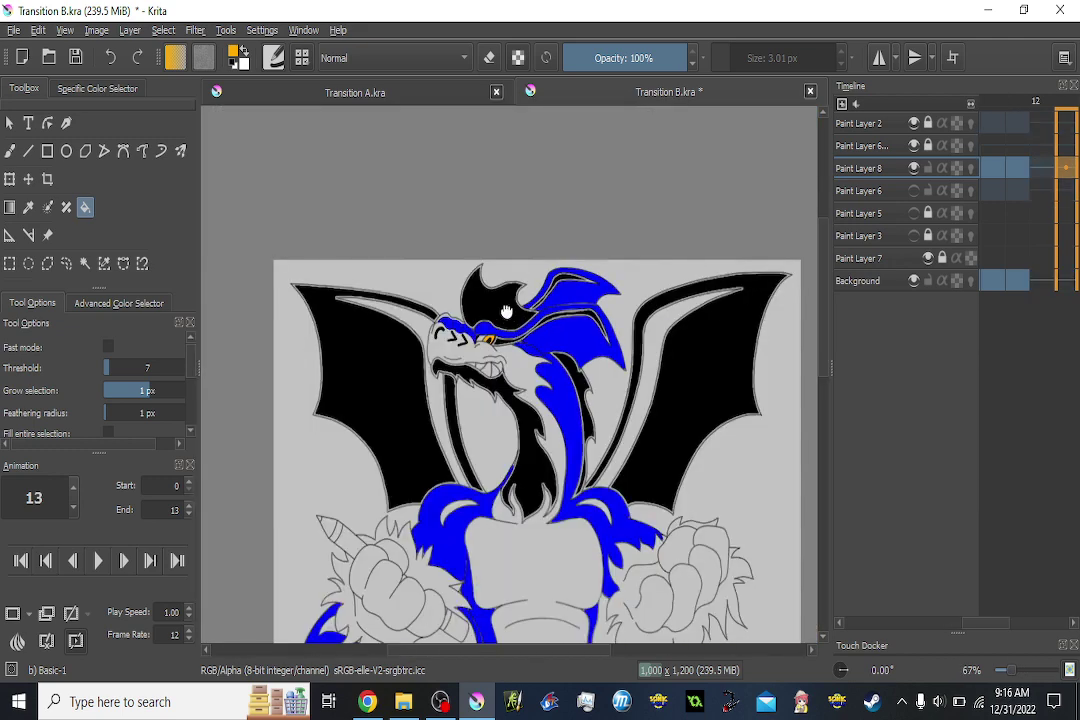
{"action": "scroll", "coordinate": [510, 300], "scroll_direction": "down", "scroll_amount": 5}
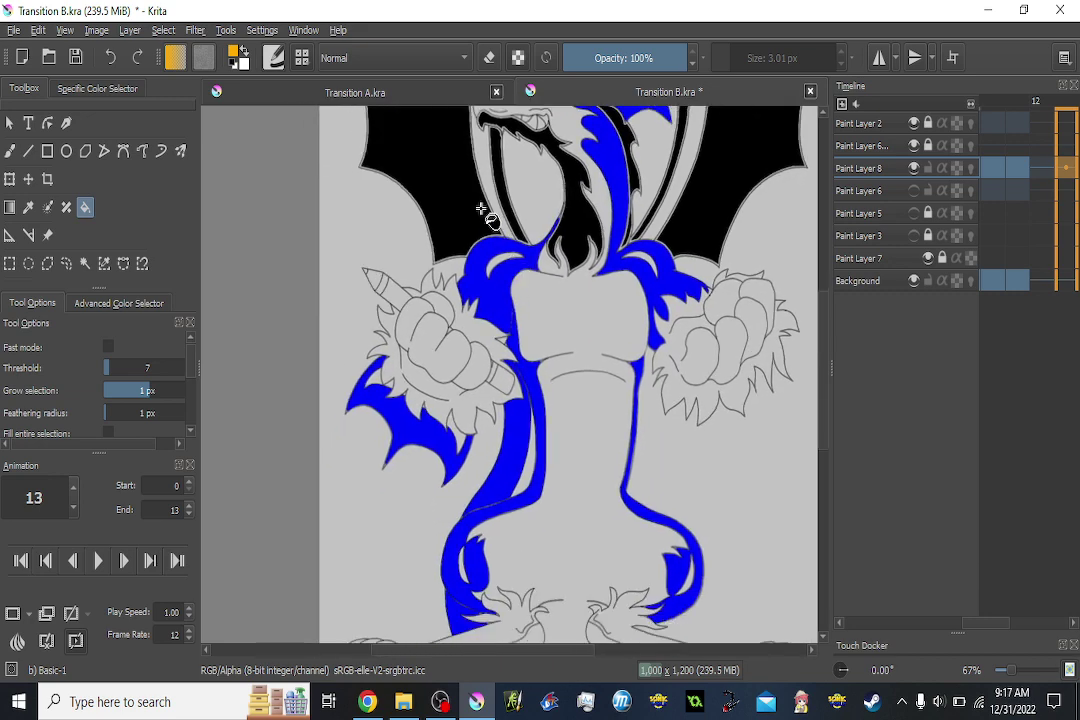
{"action": "left_click", "coordinate": [483, 210], "text": "ctrl"}
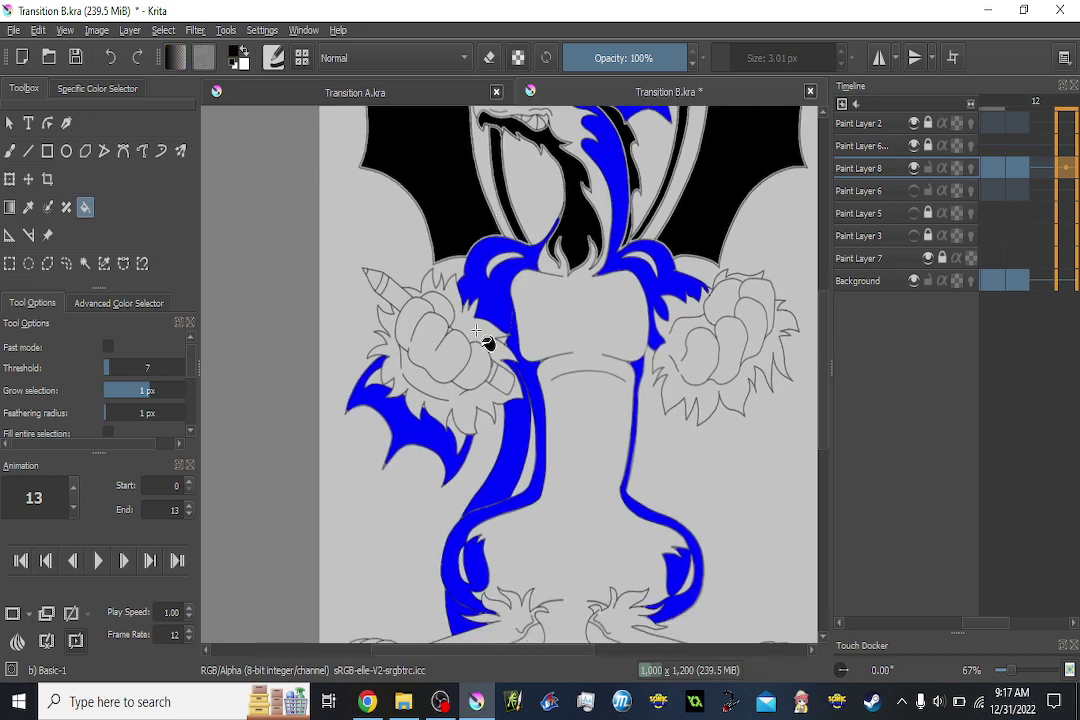
{"action": "scroll", "coordinate": [476, 330], "scroll_direction": "up", "scroll_amount": 1}
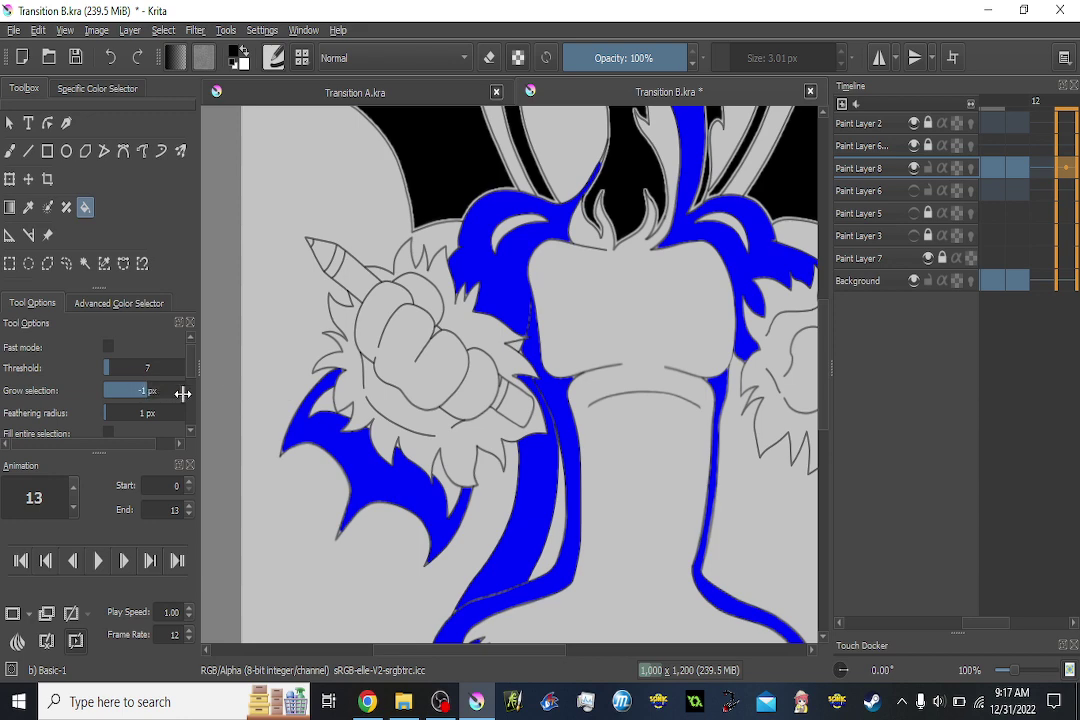
{"action": "scroll", "coordinate": [530, 403], "scroll_direction": "down", "scroll_amount": 1}
Fill the fingers and surrounding fur of the pencil-holding paw black on frame 11, leaving the pencil unfilled.
{"action": "scroll", "coordinate": [524, 414], "scroll_direction": "up", "scroll_amount": 2}
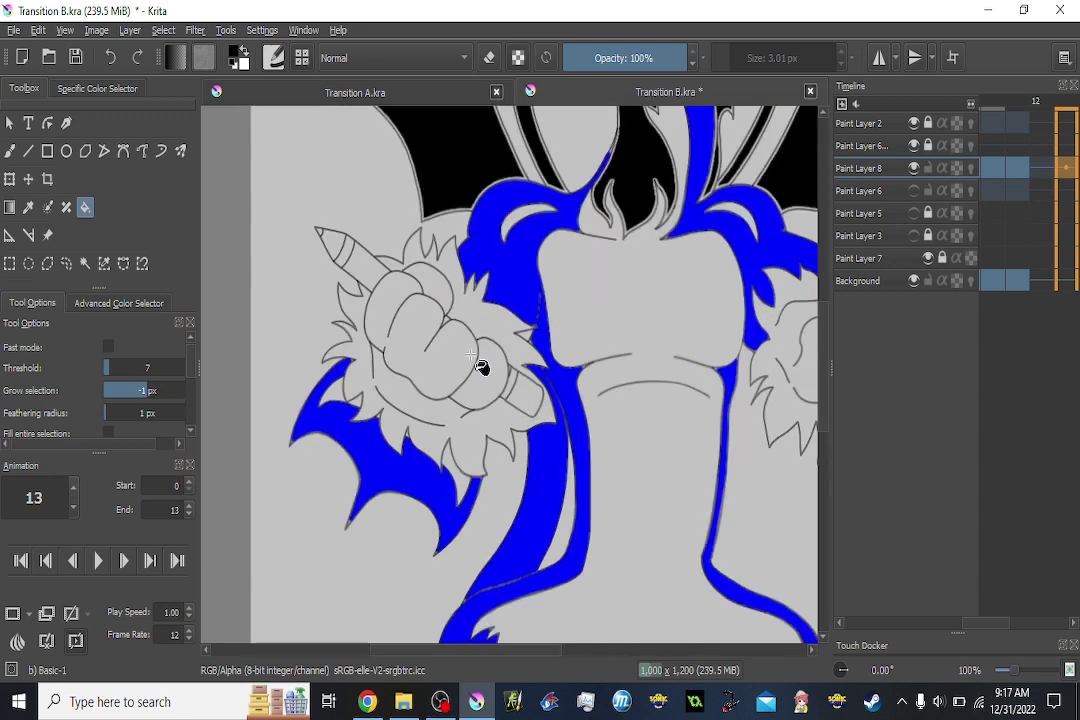
{"action": "scroll", "coordinate": [485, 368], "scroll_direction": "up", "scroll_amount": 1}
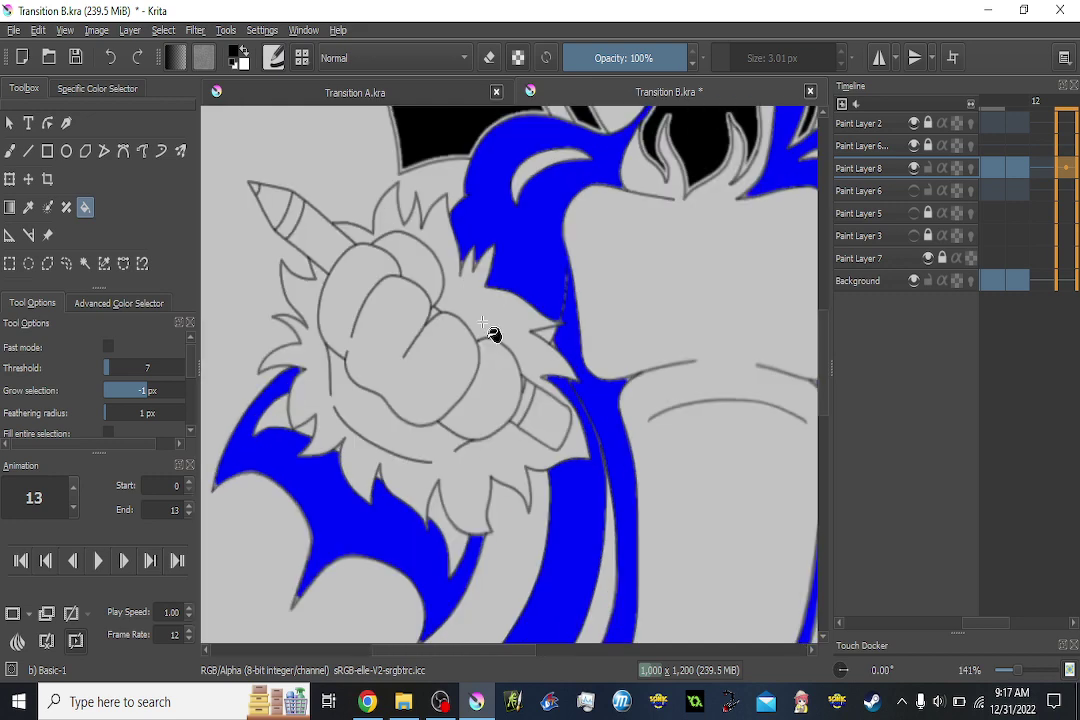
{"action": "key", "text": "Left"}
{"action": "key", "text": "Left"}
{"action": "left_click", "coordinate": [503, 318]}
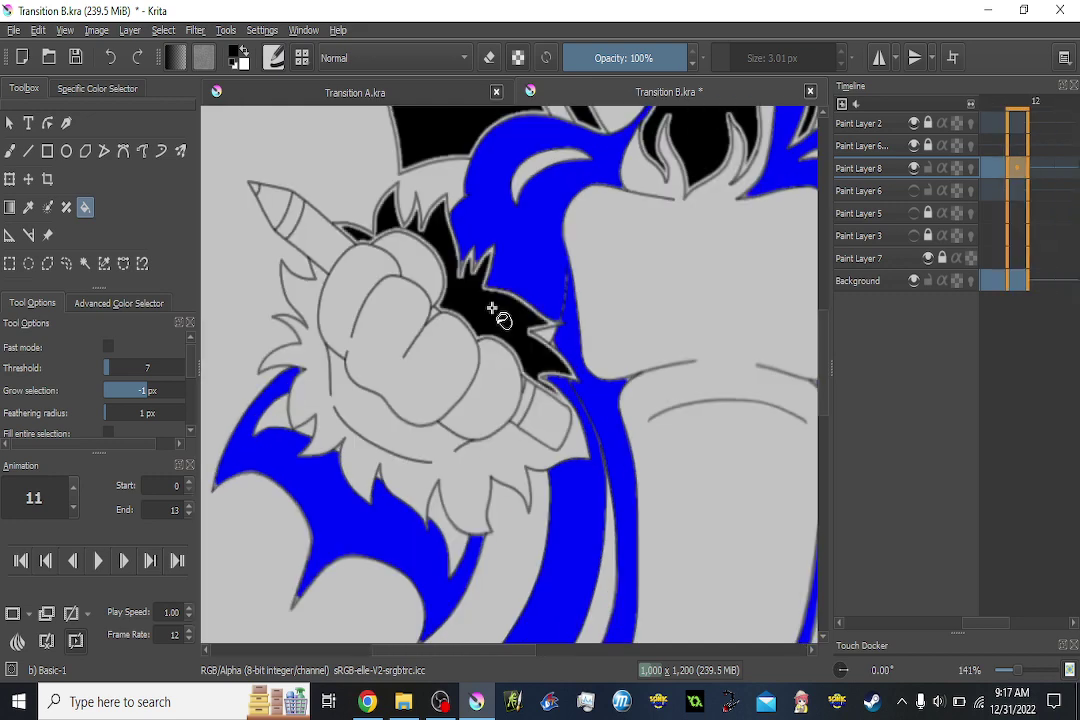
{"action": "left_click", "coordinate": [449, 361]}
{"action": "left_click", "coordinate": [426, 266]}
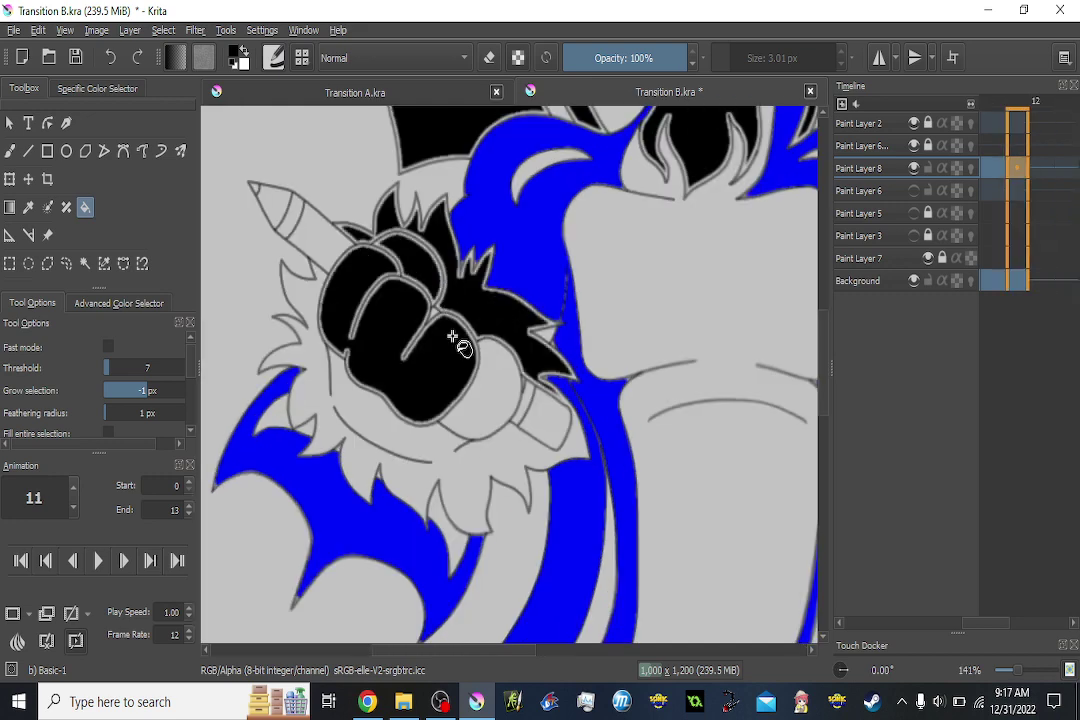
{"action": "left_click", "coordinate": [486, 383]}
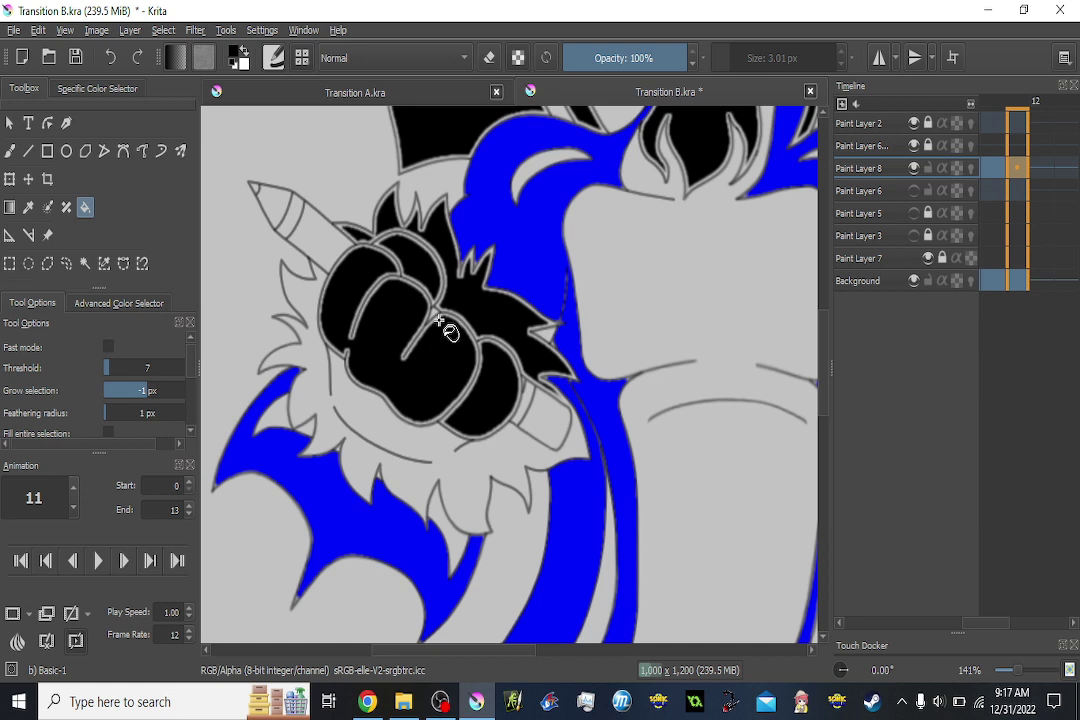
{"action": "left_click", "coordinate": [506, 451]}
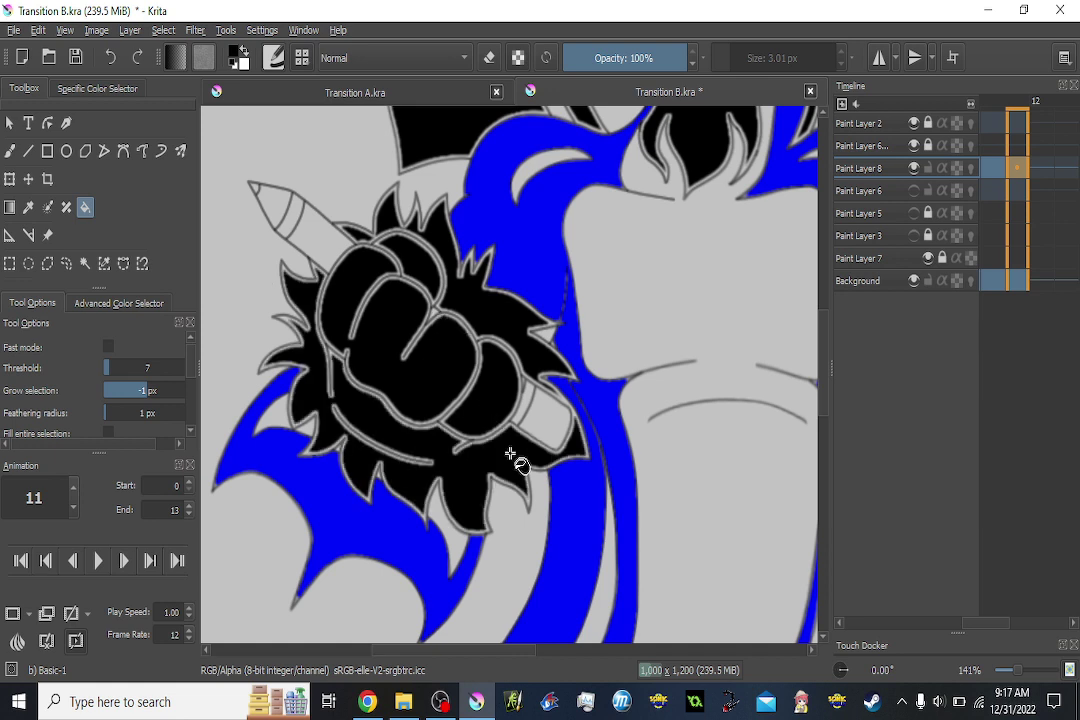
Fill the pencil-holding paw's fingers and surrounding fur black on frame 10.
{"action": "key", "text": "Left"}
{"action": "left_click", "coordinate": [507, 323]}
{"action": "left_click", "coordinate": [440, 348]}
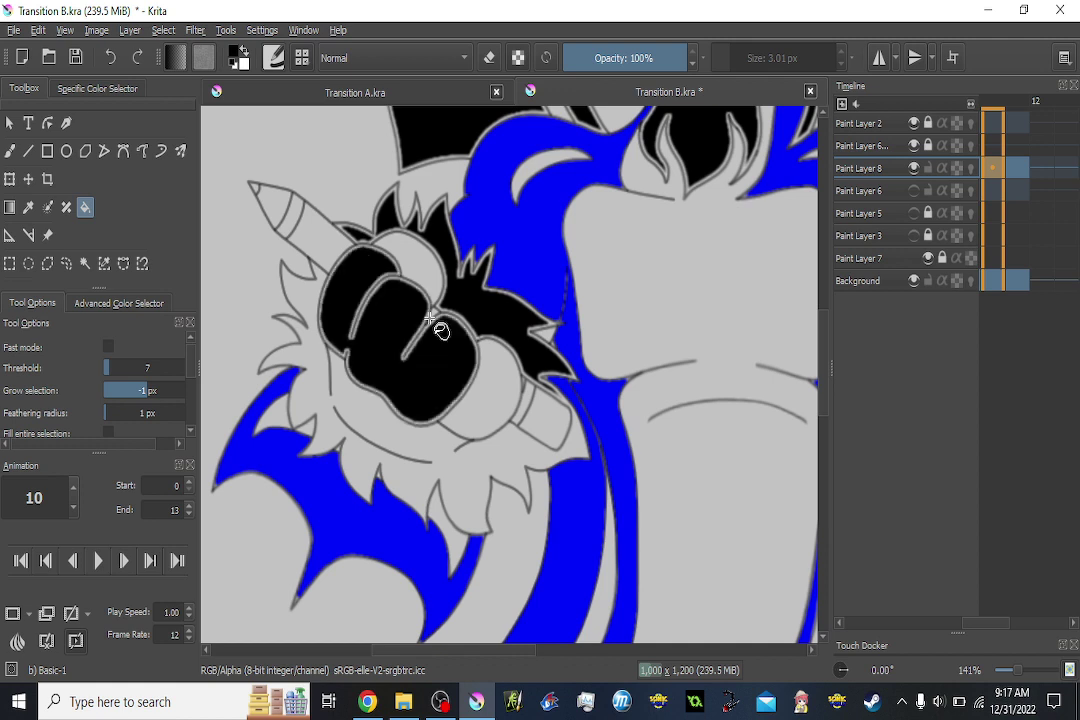
{"action": "left_click", "coordinate": [436, 292]}
{"action": "left_click", "coordinate": [465, 362]}
{"action": "left_click", "coordinate": [503, 392]}
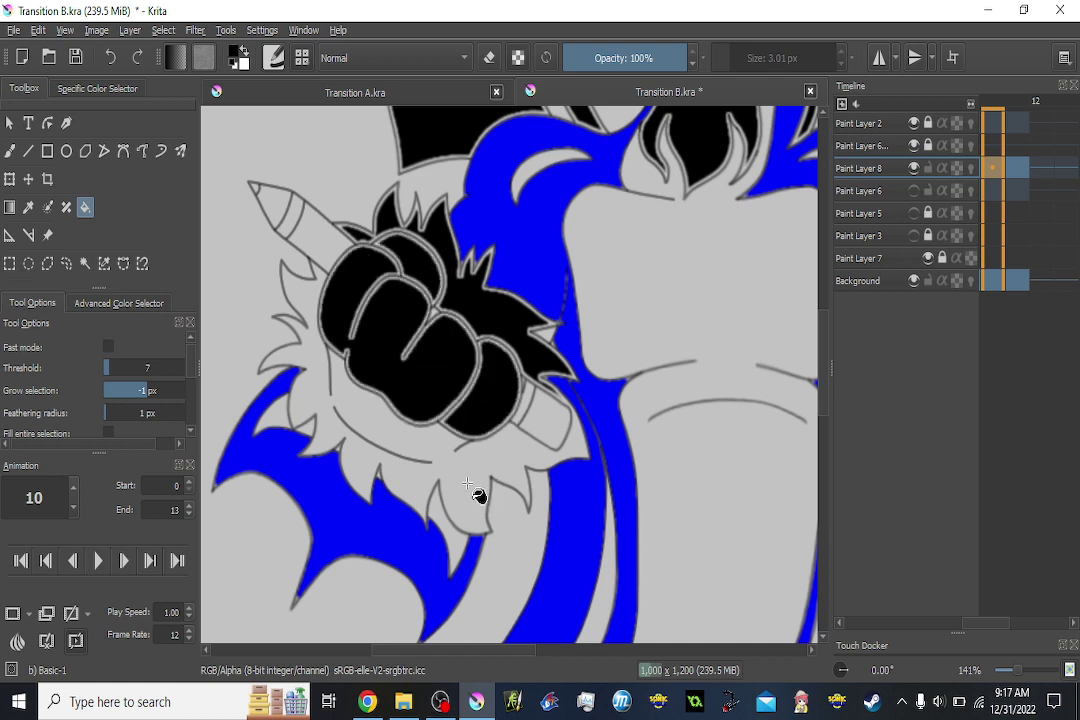
{"action": "left_click", "coordinate": [430, 473]}
Fill the pencil-holding paw's fingers and surrounding fur black on frame 9.
{"action": "key", "text": "Left"}
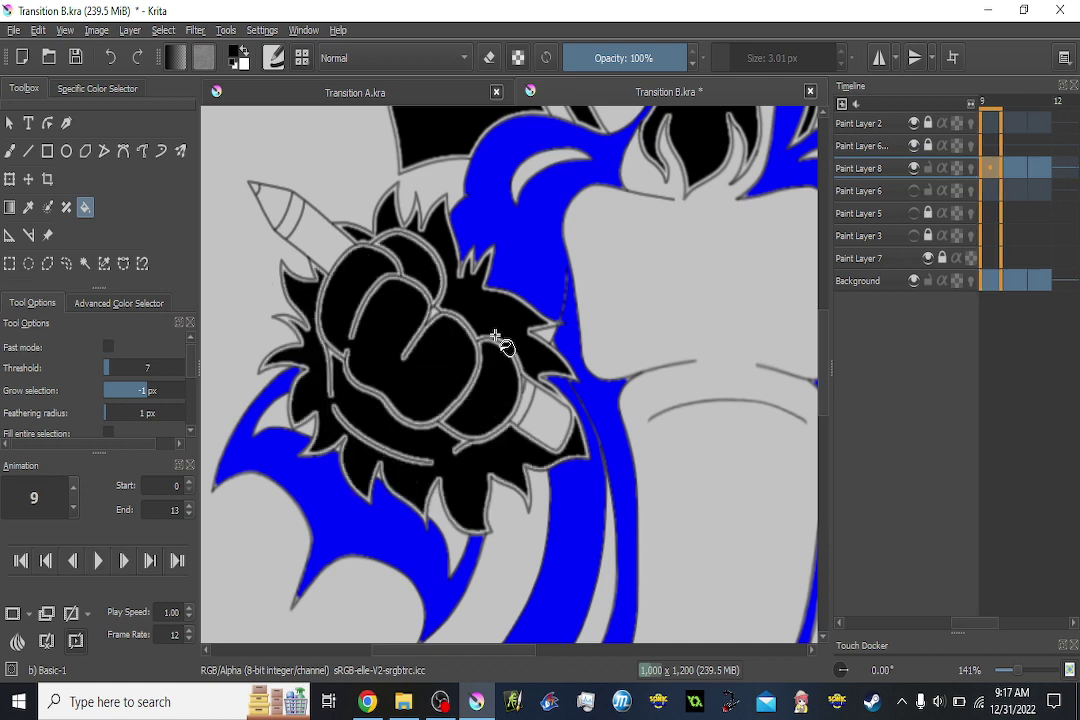
{"action": "left_click", "coordinate": [499, 318]}
{"action": "left_click", "coordinate": [435, 378]}
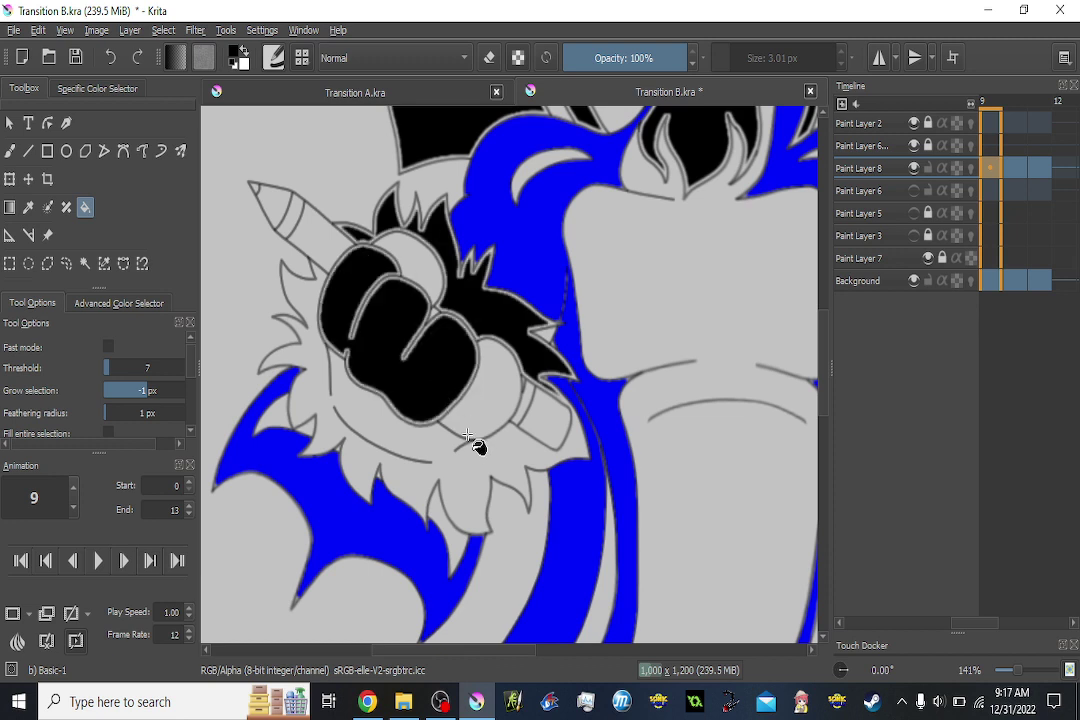
{"action": "left_click", "coordinate": [483, 405]}
{"action": "left_click", "coordinate": [423, 285]}
{"action": "left_click", "coordinate": [484, 470]}
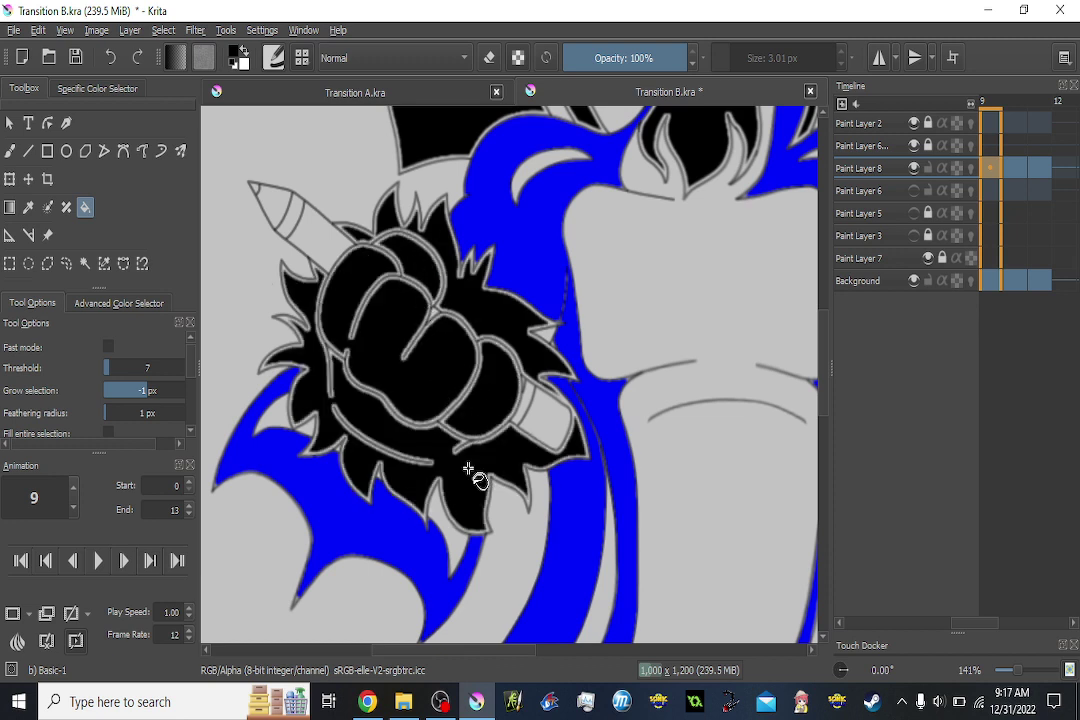
Fill the pencil-holding paw's fingers and surrounding fur black on frame 8, leaving the pencil unfilled.
{"action": "key", "text": "Left"}
{"action": "left_click", "coordinate": [395, 335]}
{"action": "left_click", "coordinate": [392, 272]}
{"action": "left_click", "coordinate": [422, 268]}
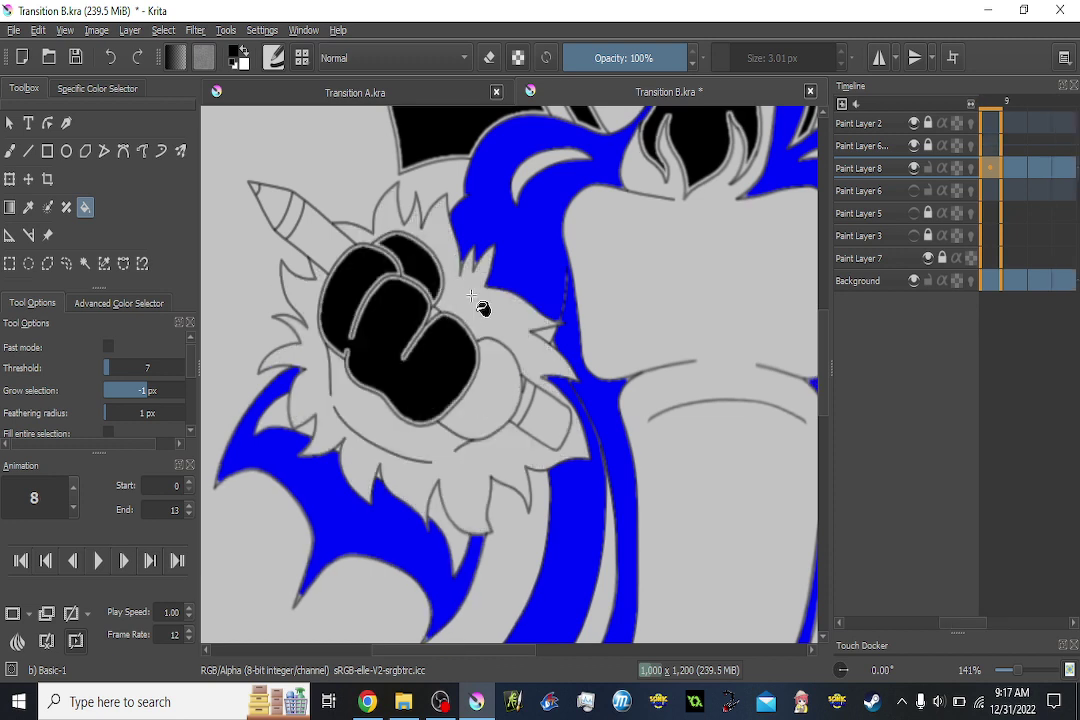
{"action": "left_click", "coordinate": [480, 301]}
{"action": "left_click", "coordinate": [453, 465]}
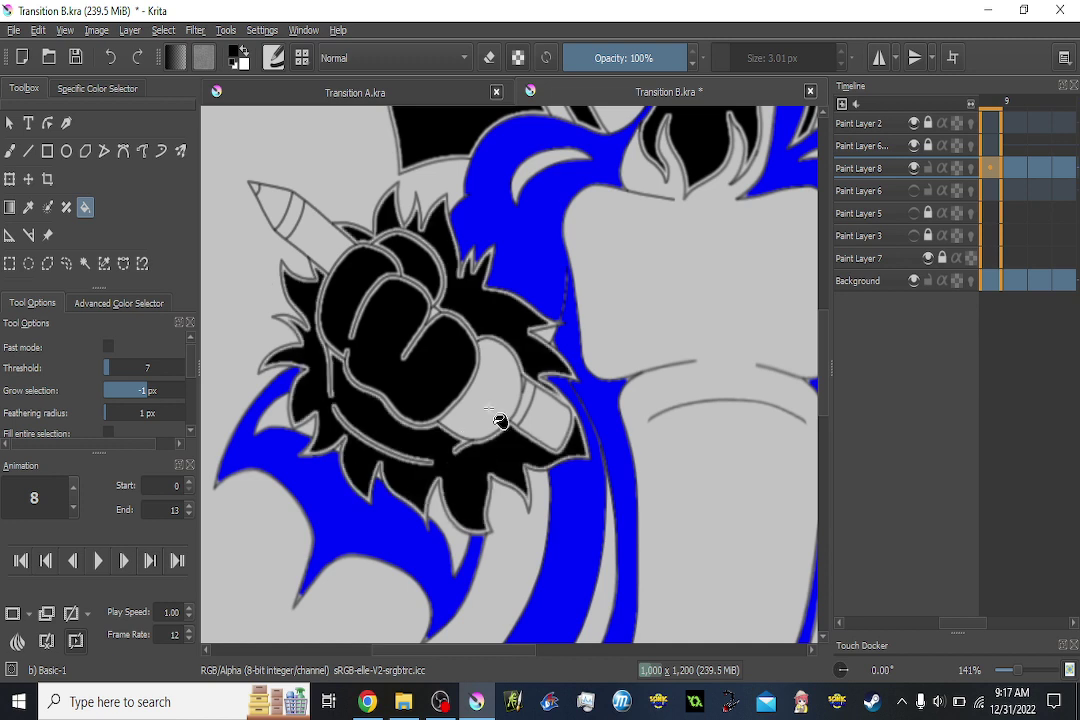
{"action": "left_click", "coordinate": [489, 408]}
{"action": "key", "text": "Right"}
{"action": "key", "text": "Left"}
Fill the pencil-holding paw's fingers and surrounding fur black on frame 7.
{"action": "key", "text": "Left"}
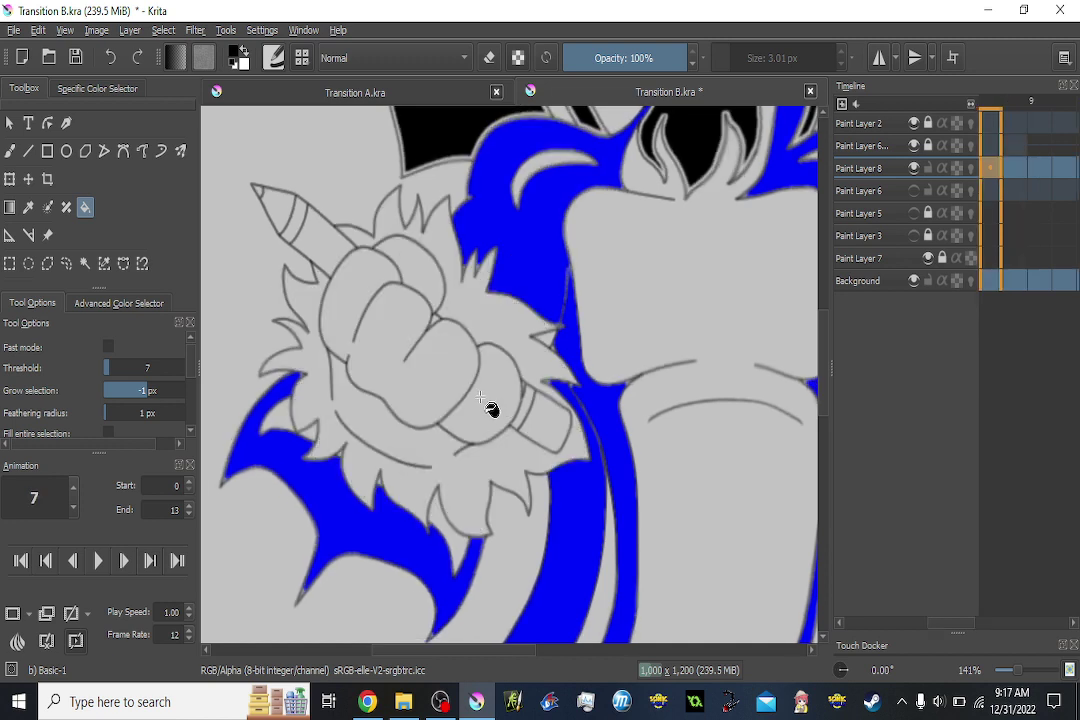
{"action": "left_click", "coordinate": [458, 386]}
{"action": "left_click", "coordinate": [489, 408]}
{"action": "left_click", "coordinate": [429, 273]}
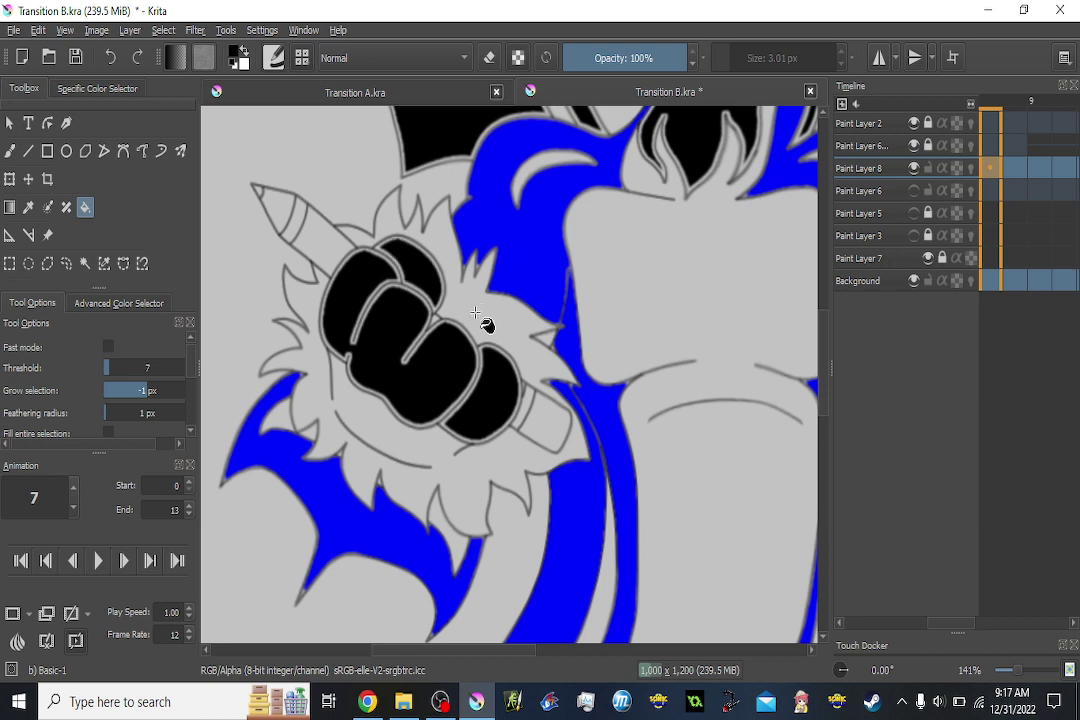
{"action": "left_click", "coordinate": [477, 315]}
{"action": "left_click", "coordinate": [400, 450]}
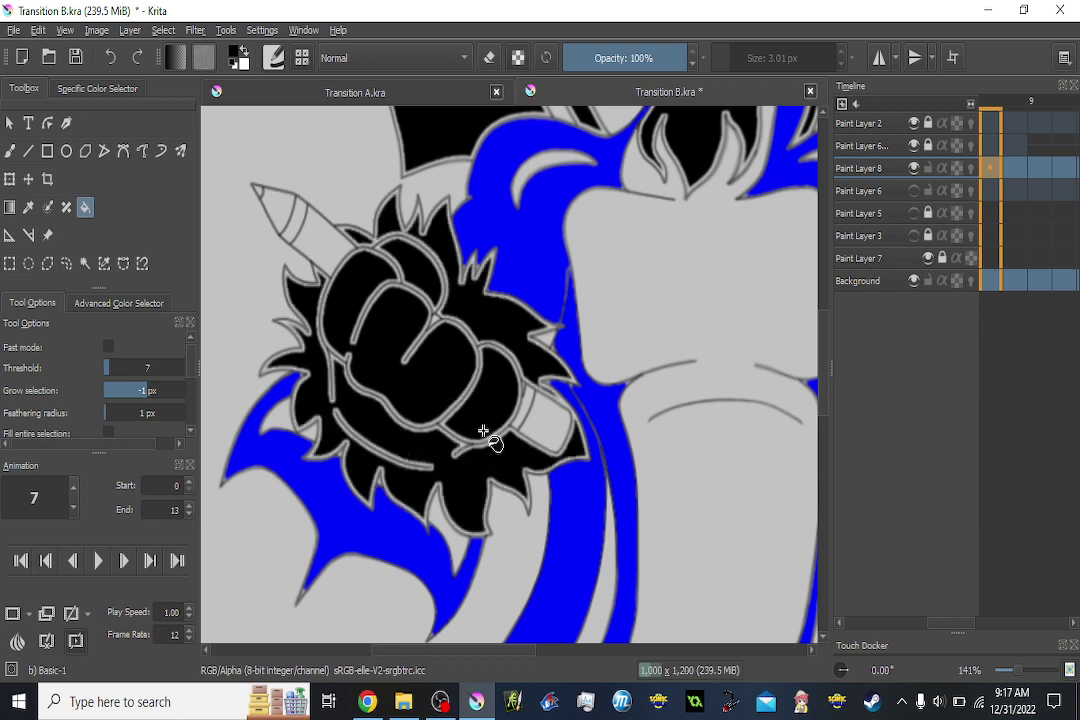
Fill the pencil-holding paw's fingers and surrounding fur black on frame 6.
{"action": "key", "text": "Left"}
{"action": "left_click", "coordinate": [434, 382]}
{"action": "left_click", "coordinate": [464, 319]}
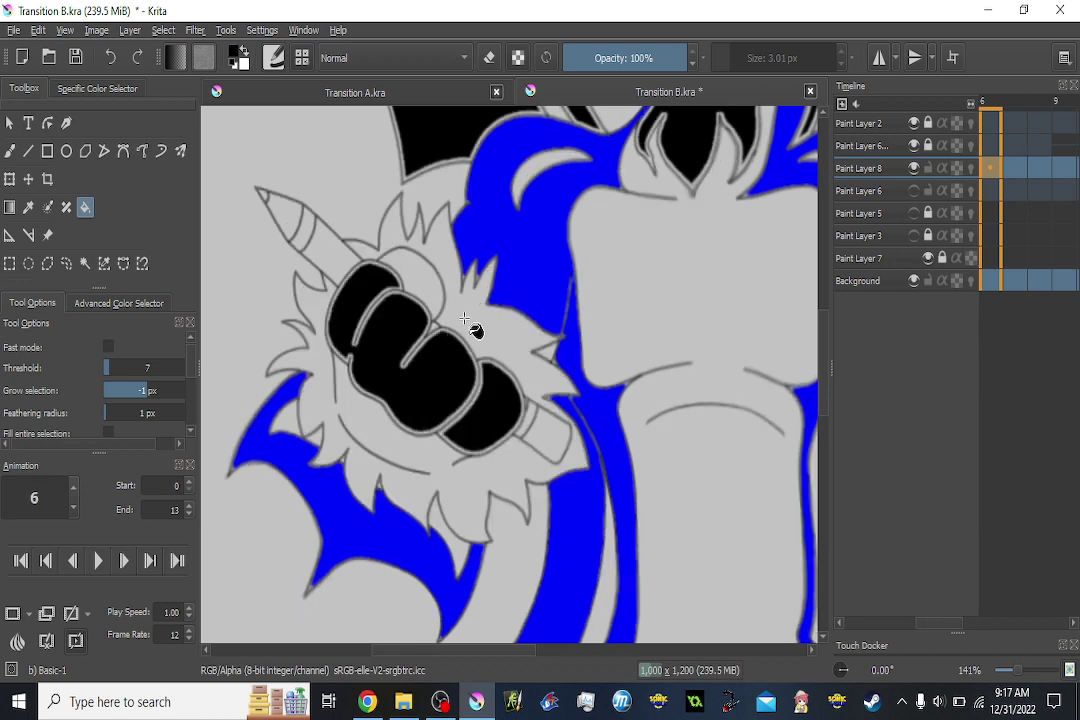
{"action": "left_click", "coordinate": [427, 283]}
{"action": "left_click", "coordinate": [342, 361]}
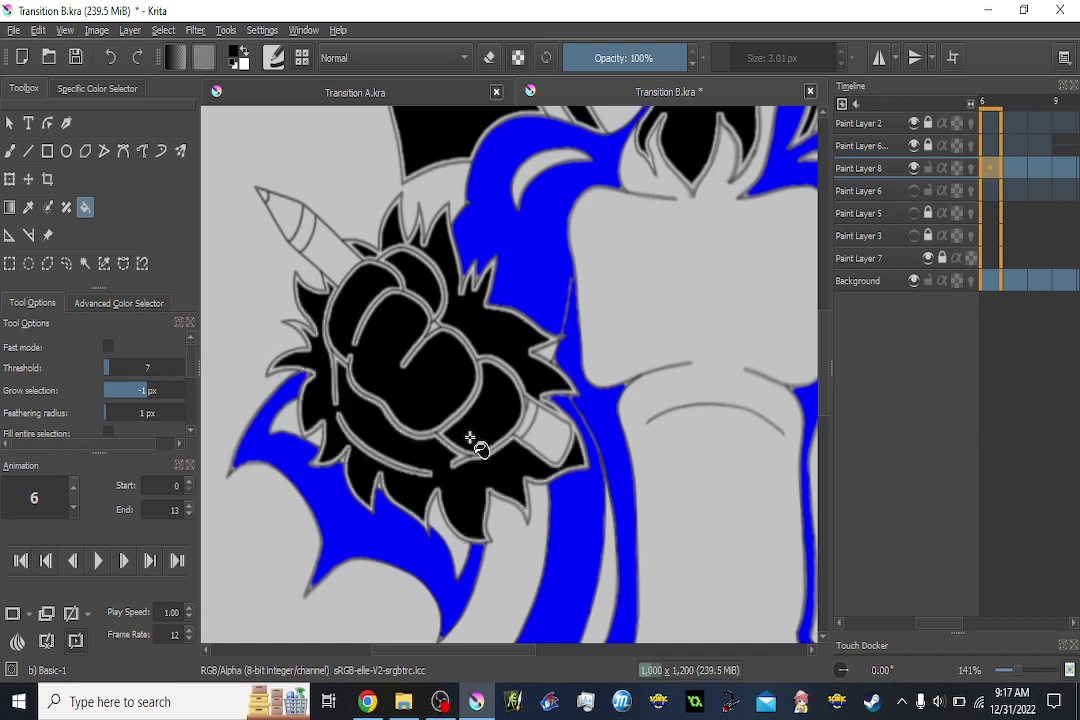
Fill the pencil-holding paw's fingers, the fur below and the fur tufts beside the pencil black on frame 5.
{"action": "key", "text": "Left"}
{"action": "left_click", "coordinate": [428, 440]}
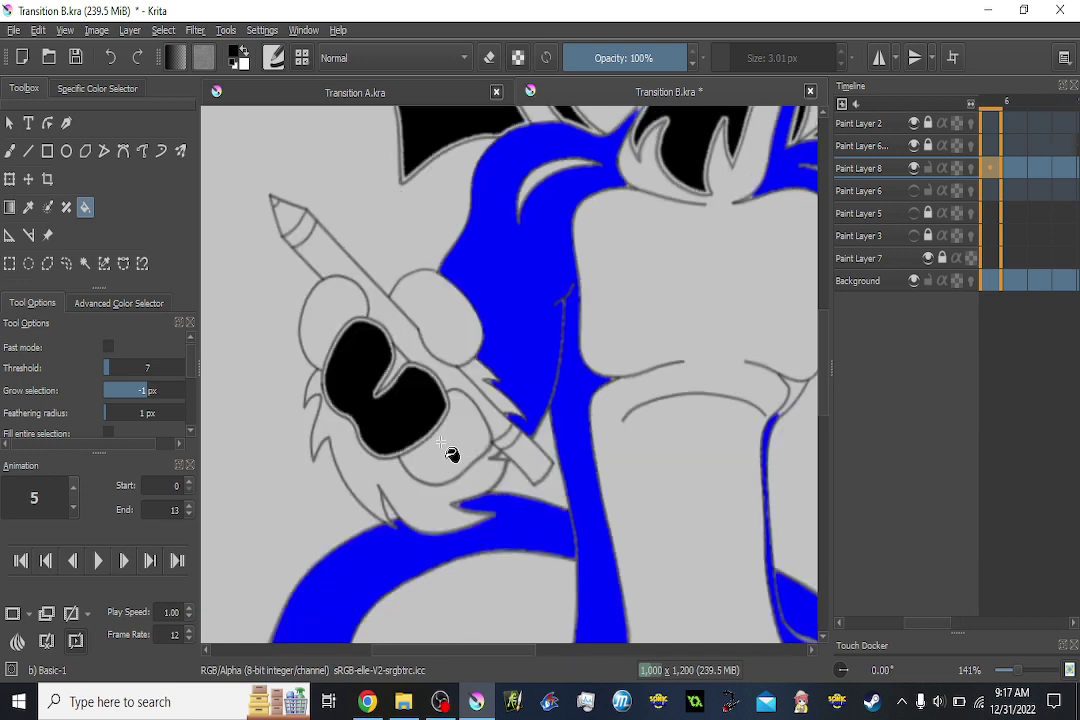
{"action": "left_click", "coordinate": [450, 318]}
{"action": "left_click", "coordinate": [350, 337]}
{"action": "left_click", "coordinate": [470, 410]}
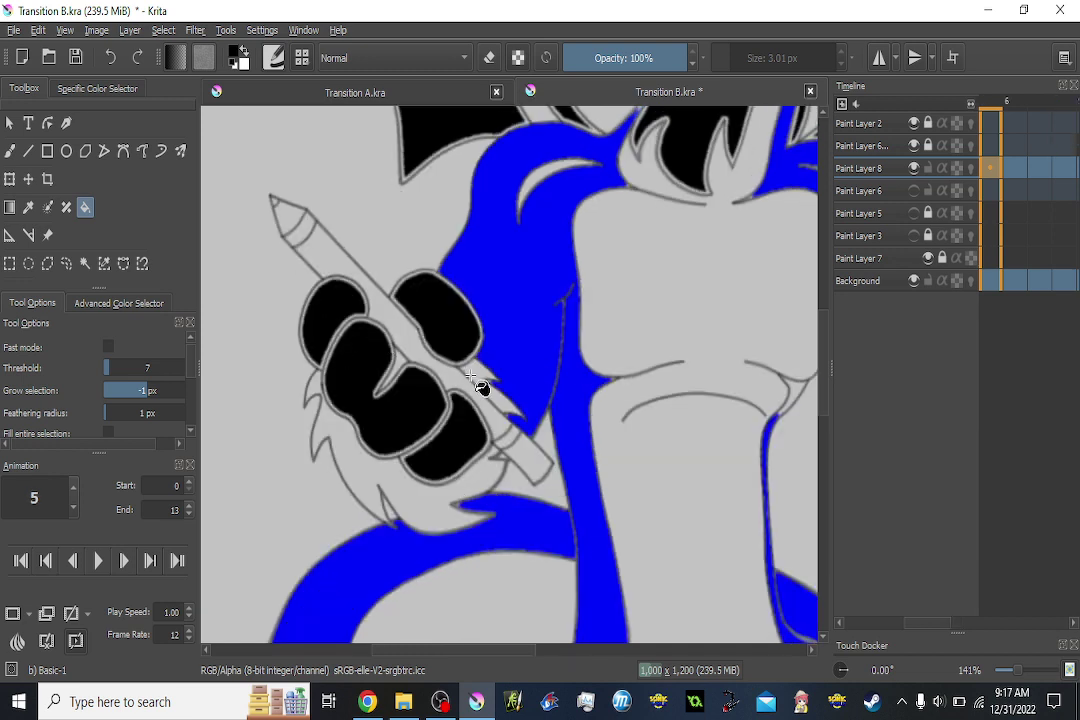
{"action": "left_click", "coordinate": [395, 368]}
{"action": "left_click", "coordinate": [415, 497]}
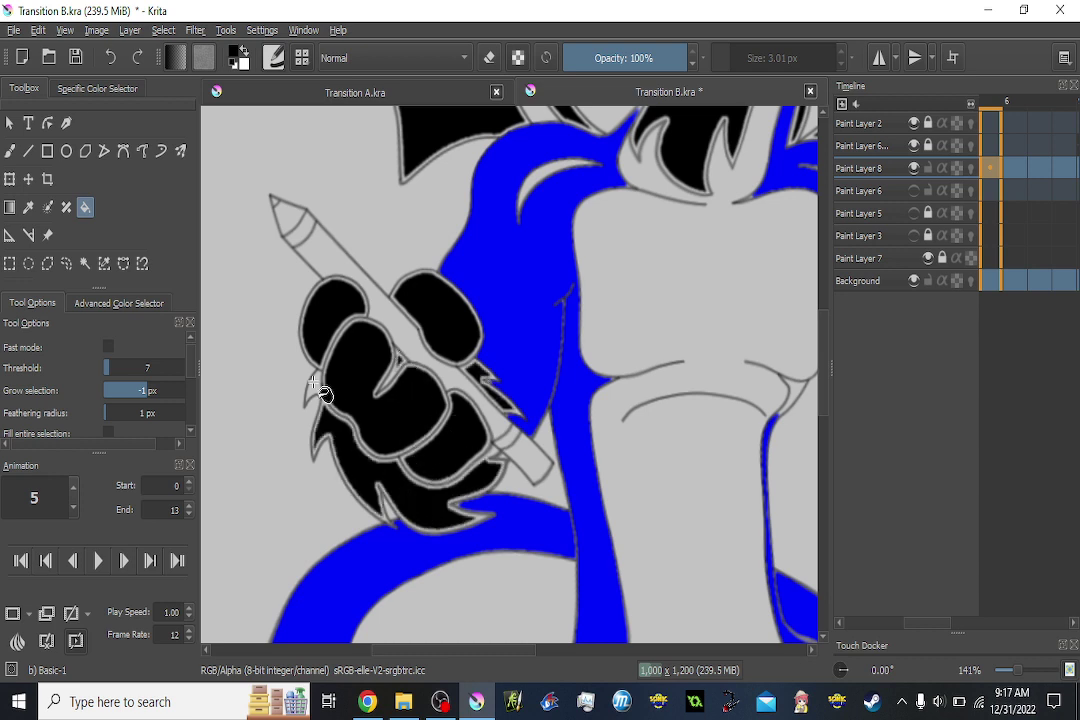
Fill the paw's fingers, lower fur and the tufts beside the pencil black on frame 4.
{"action": "key", "text": "Left"}
{"action": "left_click", "coordinate": [454, 328]}
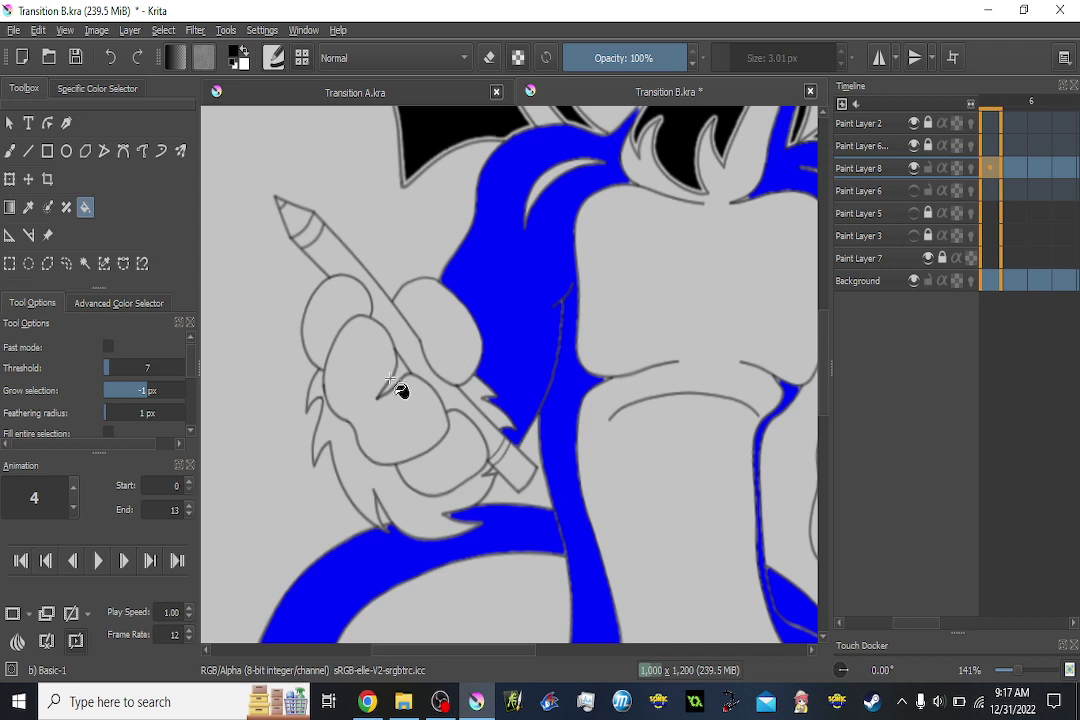
{"action": "left_click", "coordinate": [362, 345]}
{"action": "left_click", "coordinate": [337, 300]}
{"action": "left_click", "coordinate": [458, 463]}
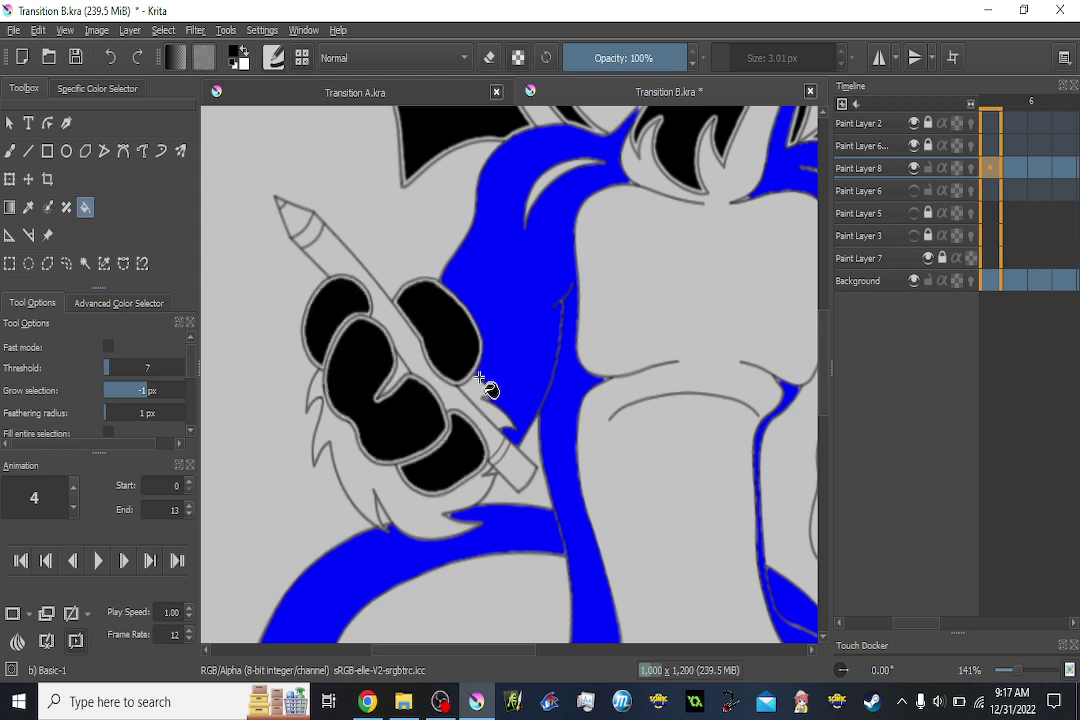
{"action": "left_click", "coordinate": [489, 386]}
{"action": "left_click", "coordinate": [475, 410]}
{"action": "left_click", "coordinate": [415, 512]}
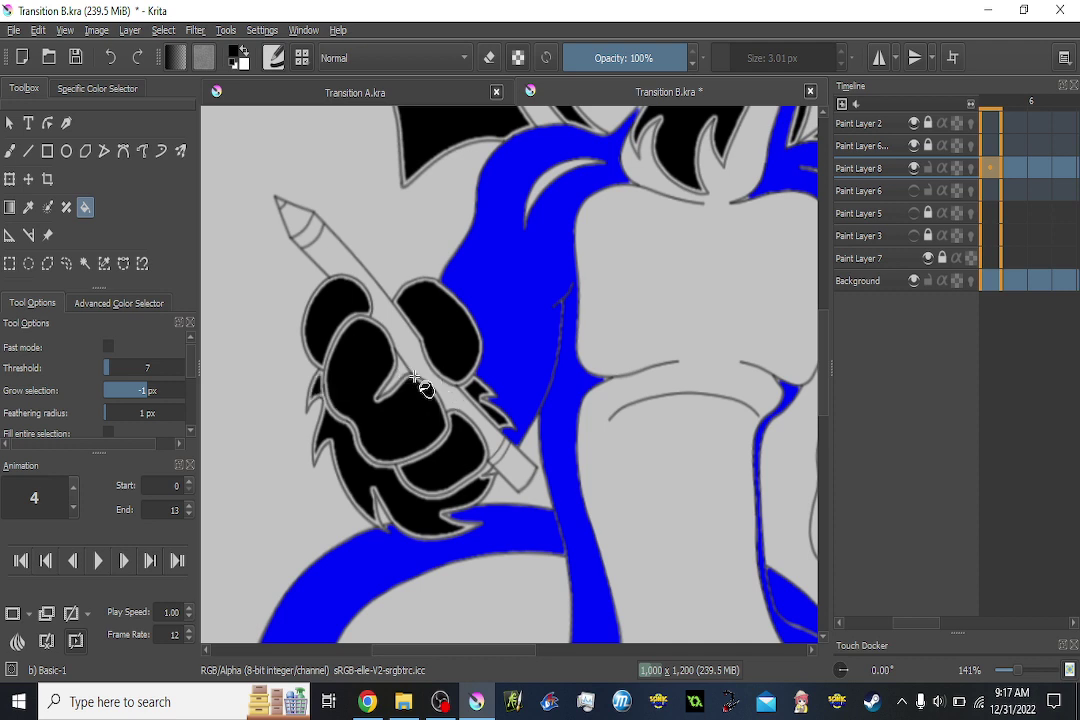
Fill the paw's fingers, lower fur and the tufts beside the pencil black on frame 3.
{"action": "key", "text": "Left"}
{"action": "left_click", "coordinate": [440, 352]}
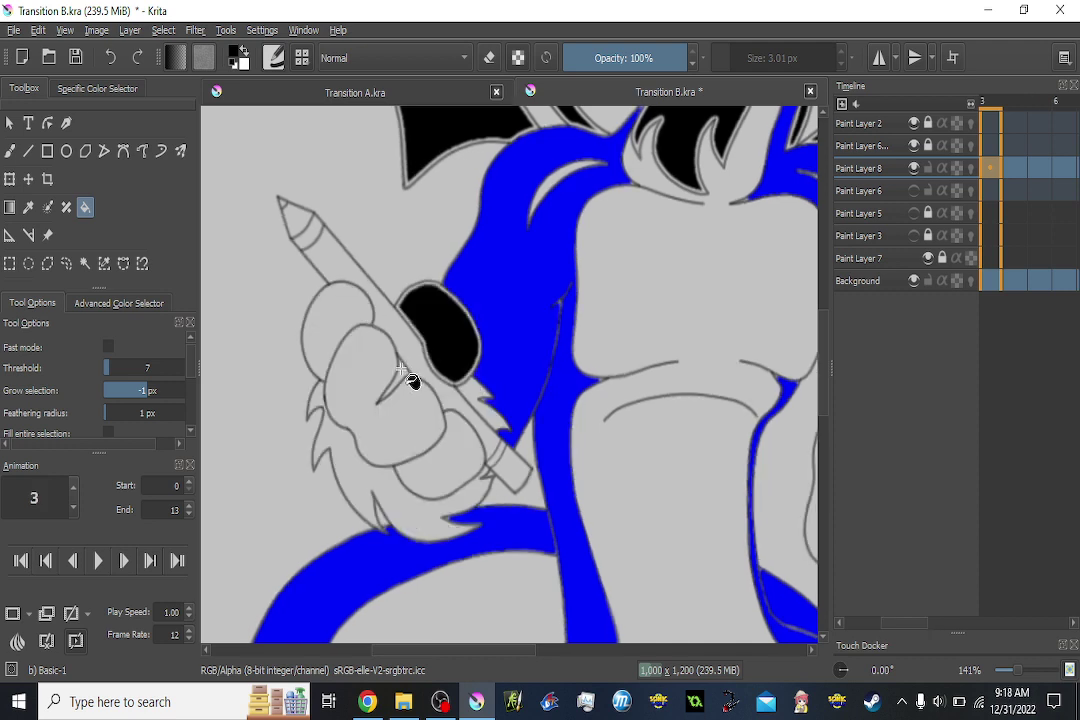
{"action": "left_click", "coordinate": [375, 395]}
{"action": "left_click", "coordinate": [335, 335]}
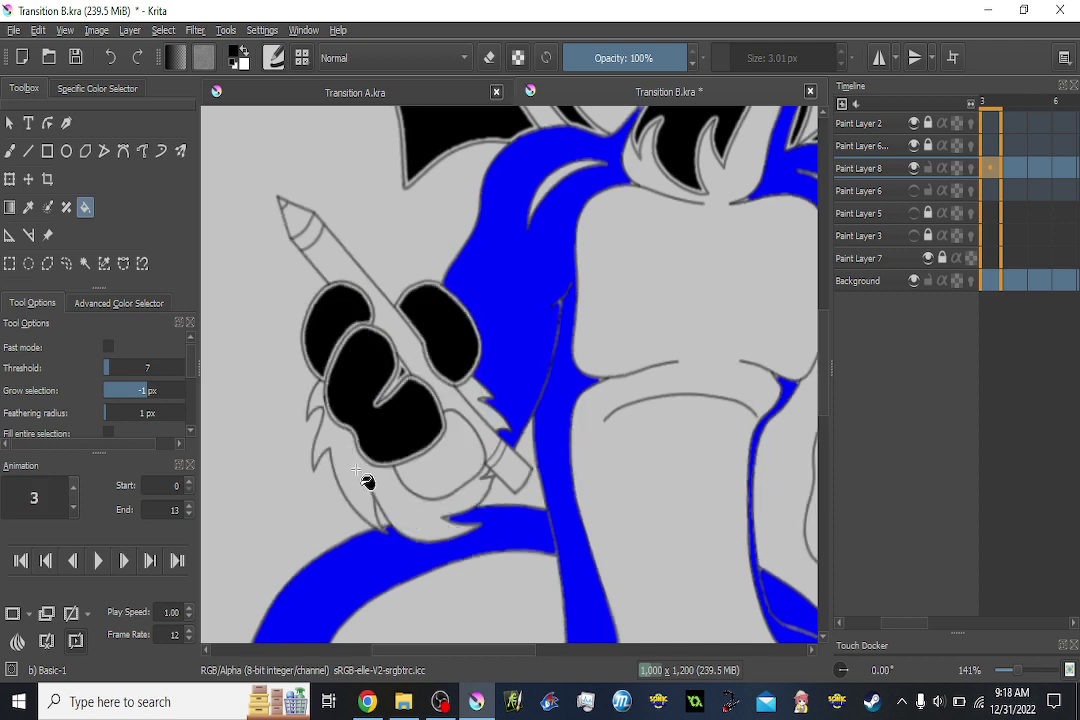
{"action": "left_click", "coordinate": [356, 469]}
{"action": "left_click", "coordinate": [451, 465]}
{"action": "left_click", "coordinate": [315, 404]}
{"action": "left_click", "coordinate": [321, 397]}
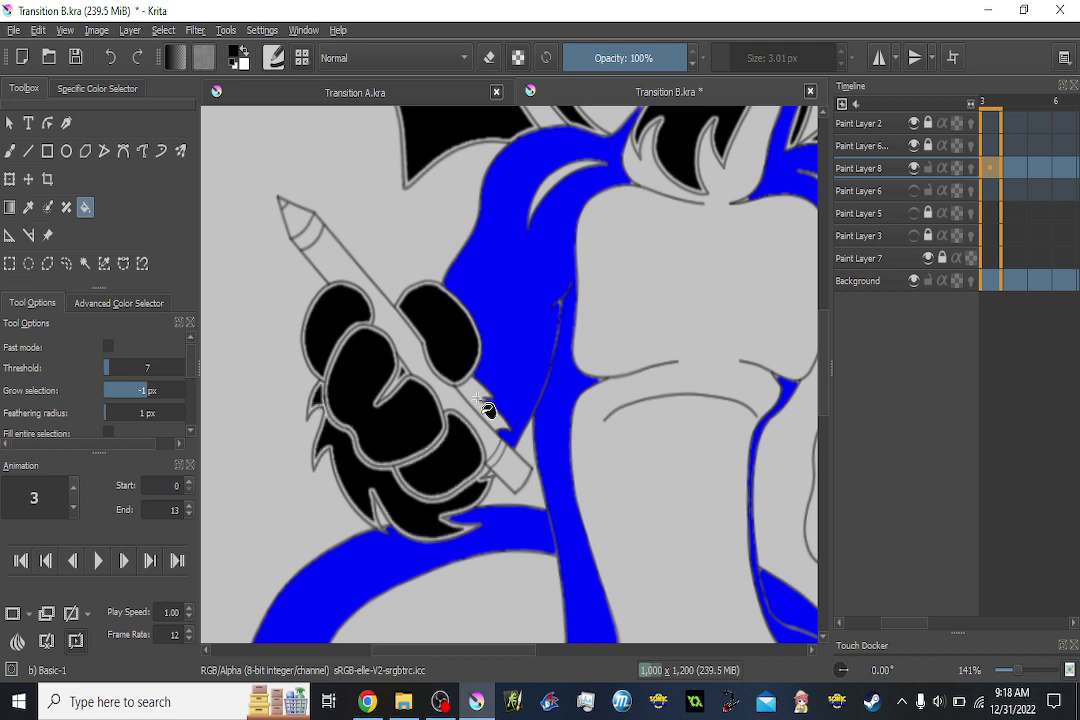
Fill the paw's fingers and surrounding fur black on frame 2, keeping the pencil unfilled.
{"action": "key", "text": "Left"}
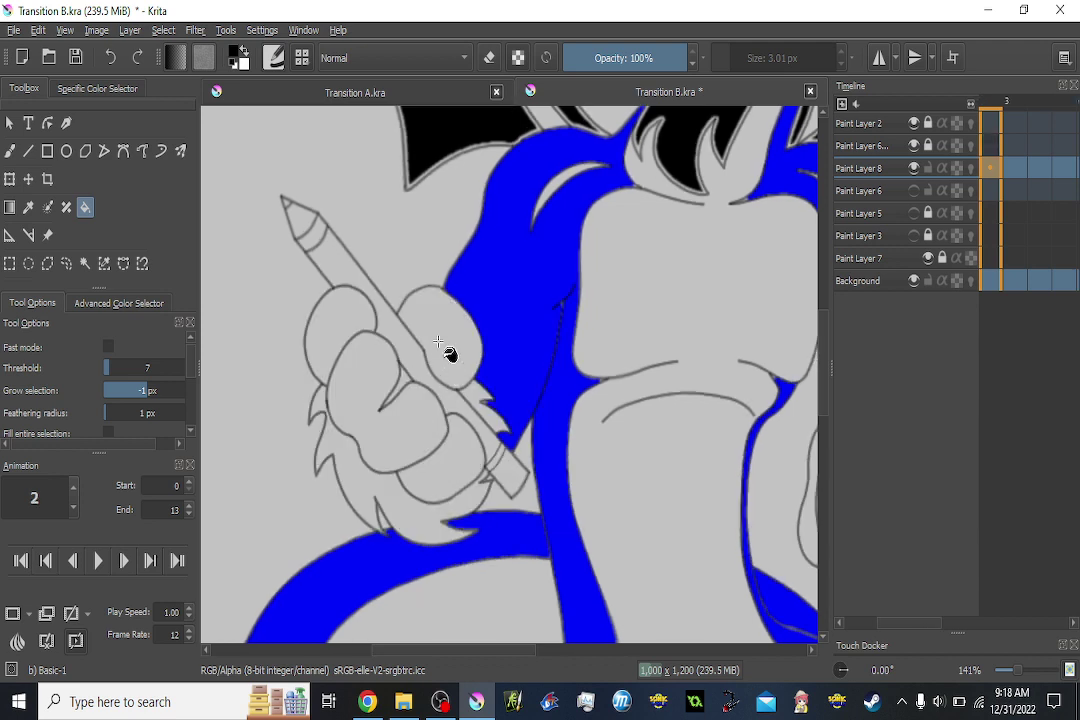
{"action": "left_click", "coordinate": [442, 350]}
{"action": "left_click", "coordinate": [398, 420]}
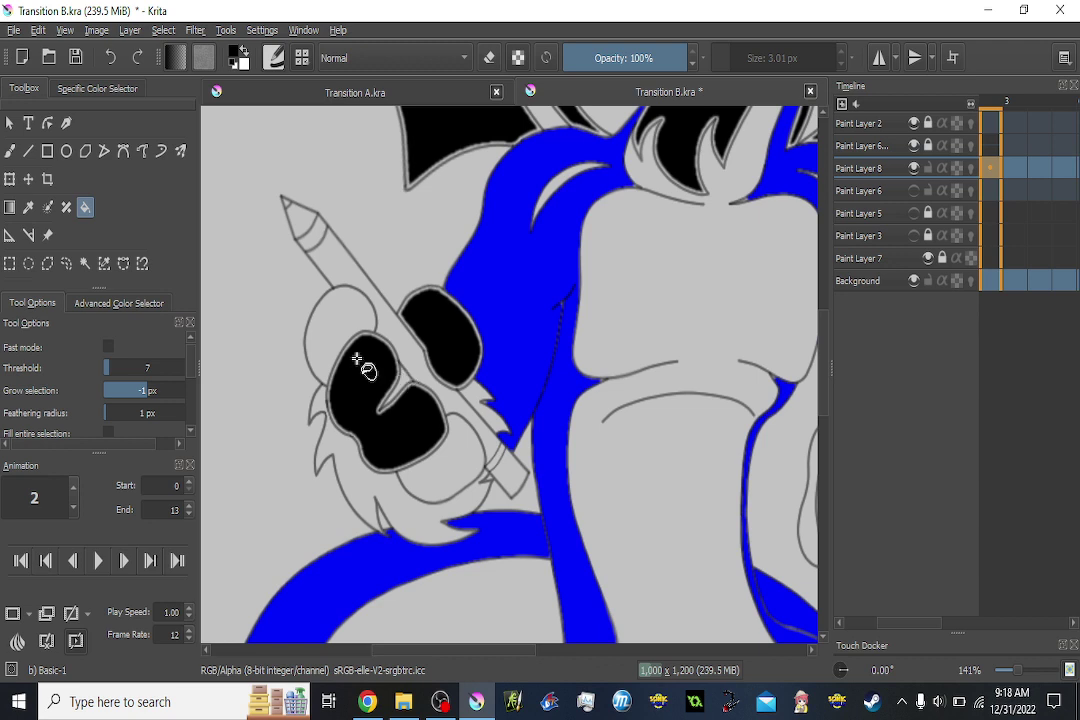
{"action": "left_click", "coordinate": [345, 318]}
{"action": "left_click", "coordinate": [455, 470]}
{"action": "left_click", "coordinate": [362, 502]}
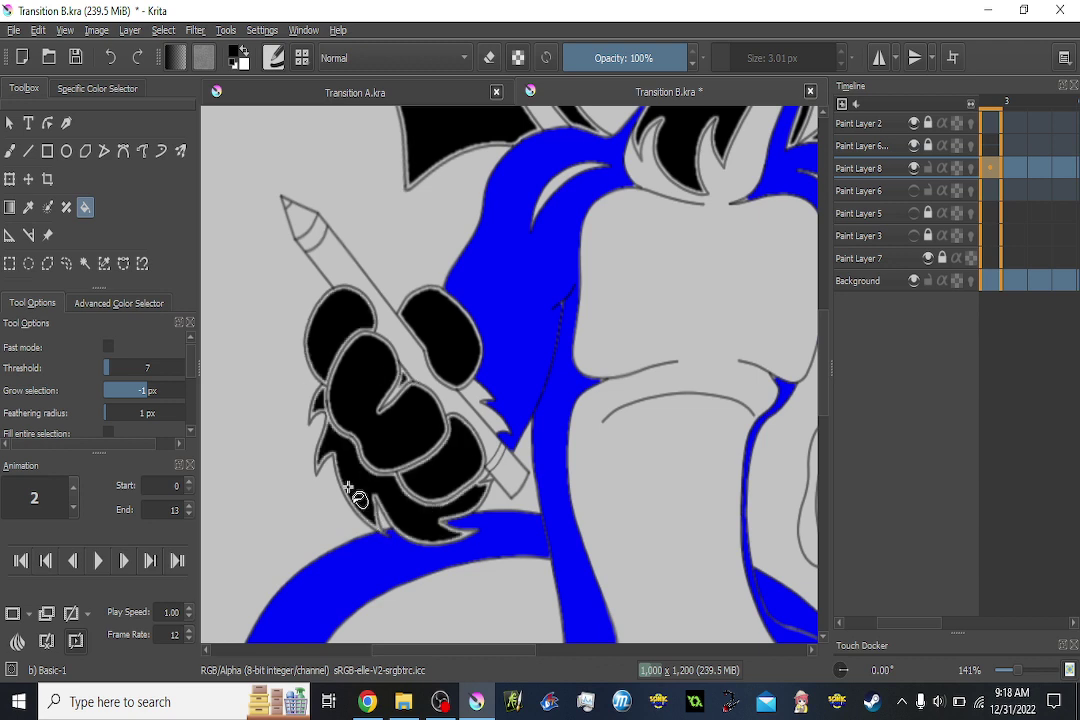
Fill the paw's fingers and surrounding fur black on frame 1, whose drawing is shared with frame 0.
{"action": "key", "text": "Left"}
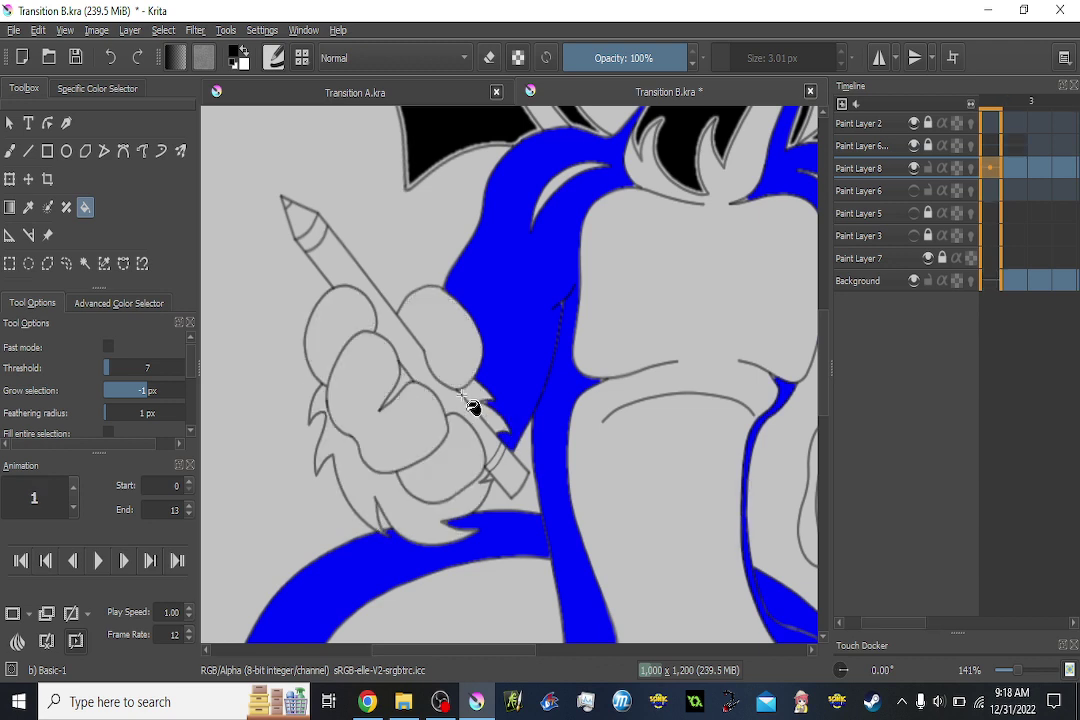
{"action": "left_click", "coordinate": [366, 378]}
{"action": "left_click", "coordinate": [340, 330]}
{"action": "left_click", "coordinate": [401, 381]}
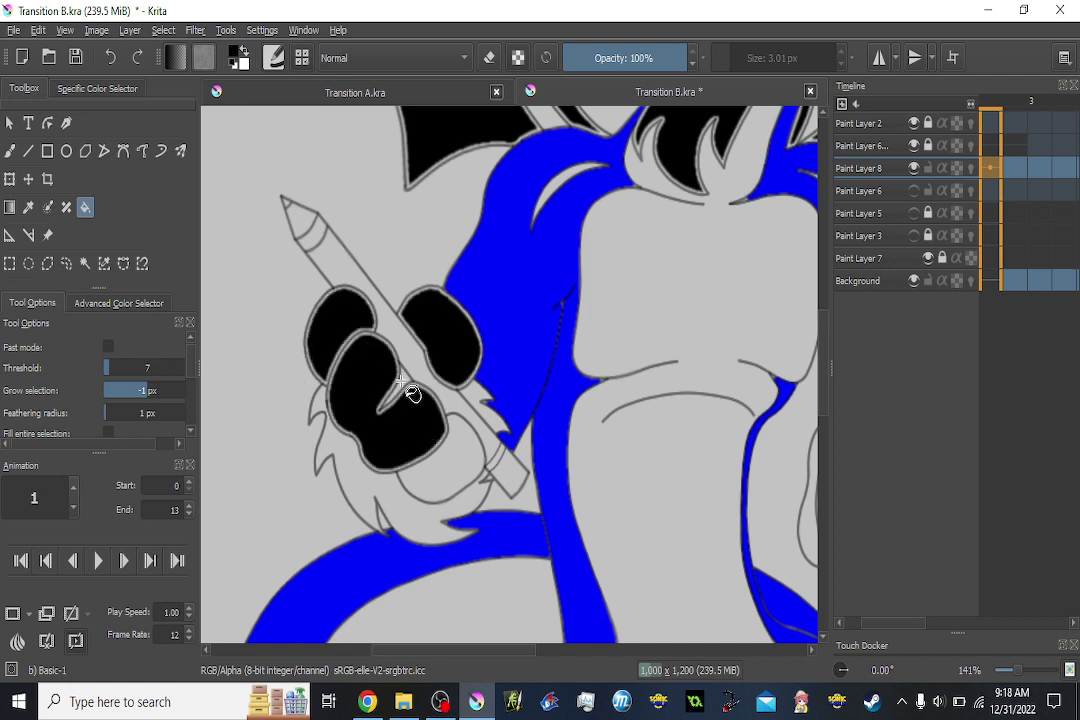
{"action": "left_click", "coordinate": [465, 475]}
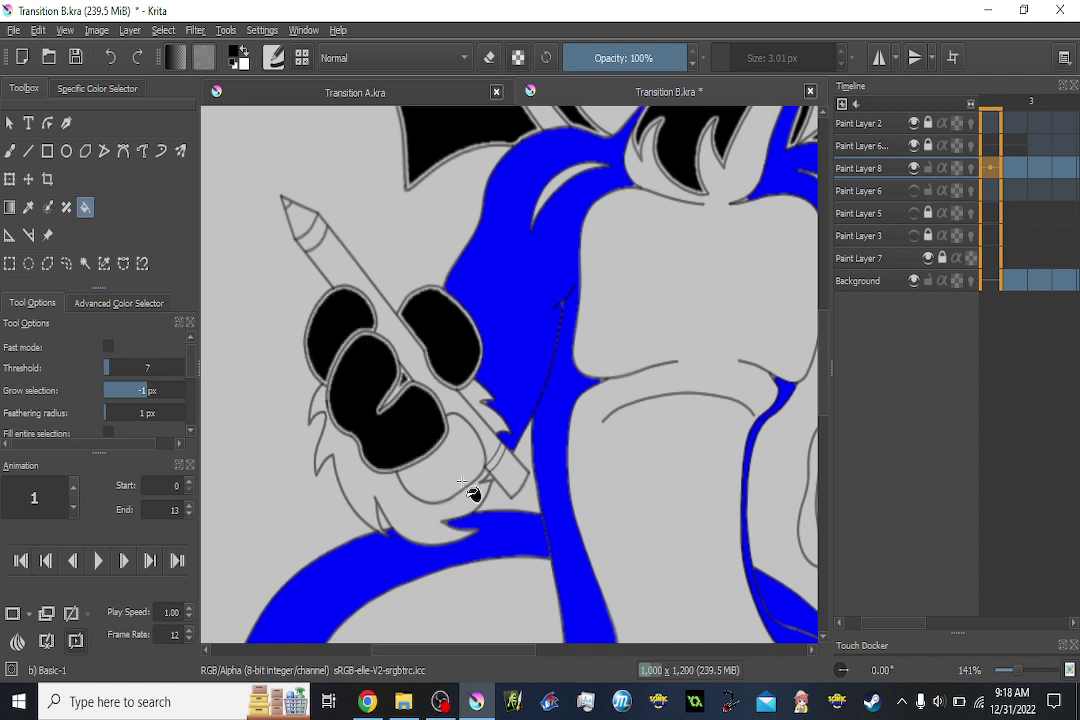
{"action": "left_click", "coordinate": [423, 527]}
{"action": "key", "text": "Left"}
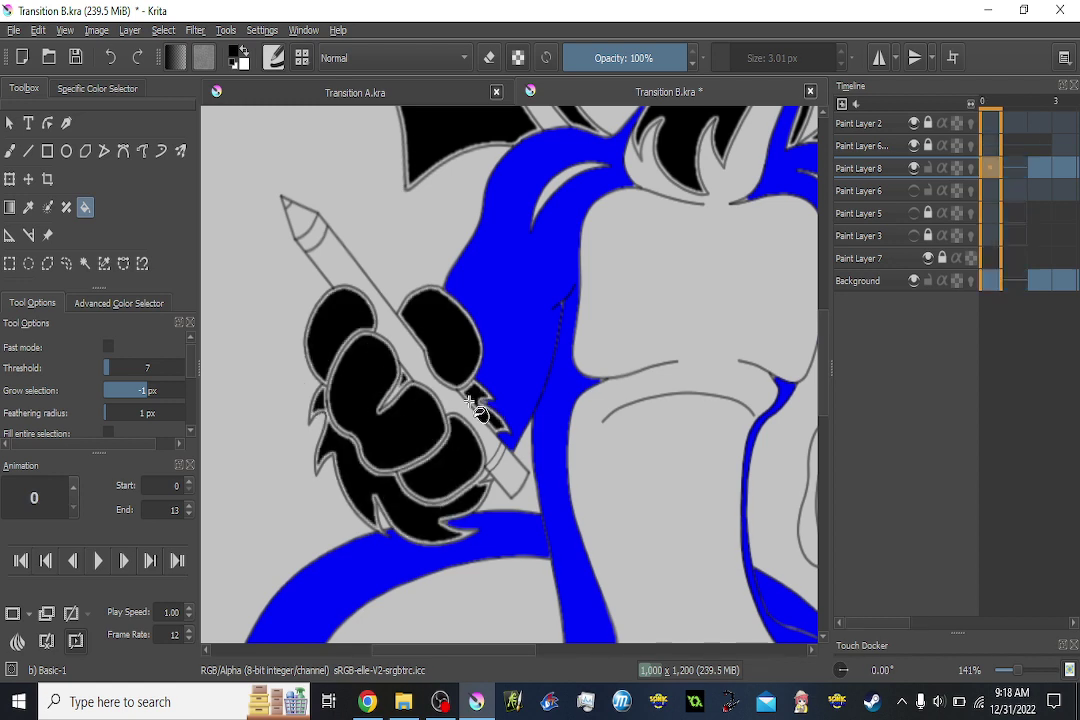
Sample blue from the dragon's arm as the fill colour and set the grow selection to 1 px.
{"action": "key", "text": "Right"}
{"action": "key", "text": "Right"}
{"action": "key", "text": "Right"}
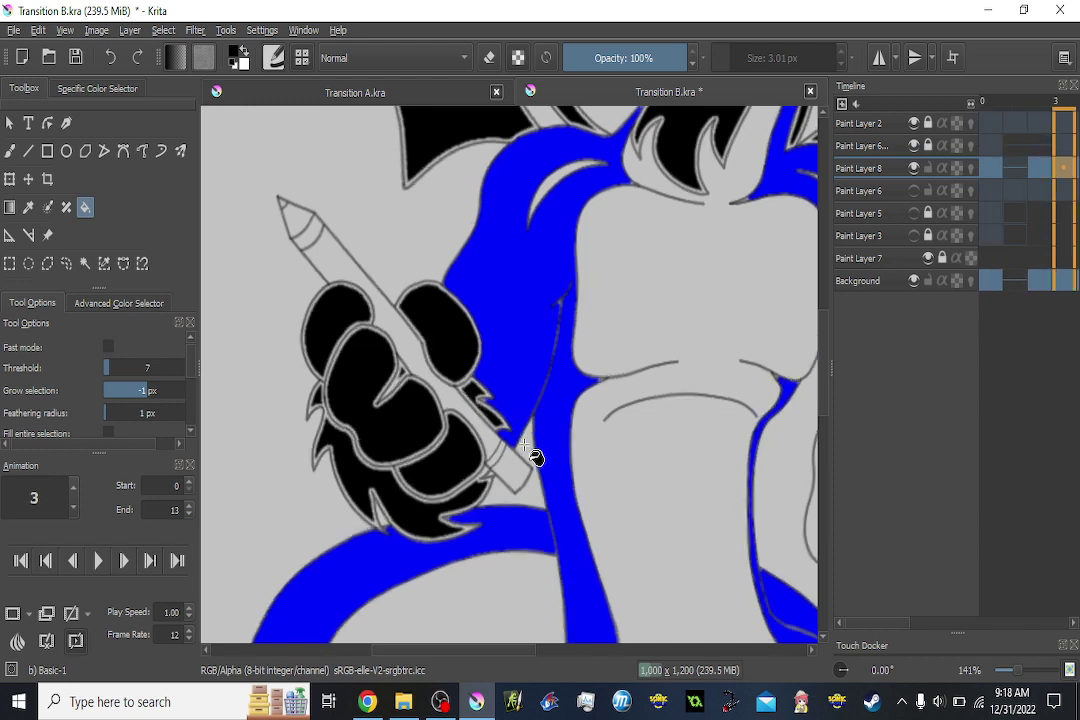
{"action": "left_click", "coordinate": [514, 345], "text": "ctrl"}
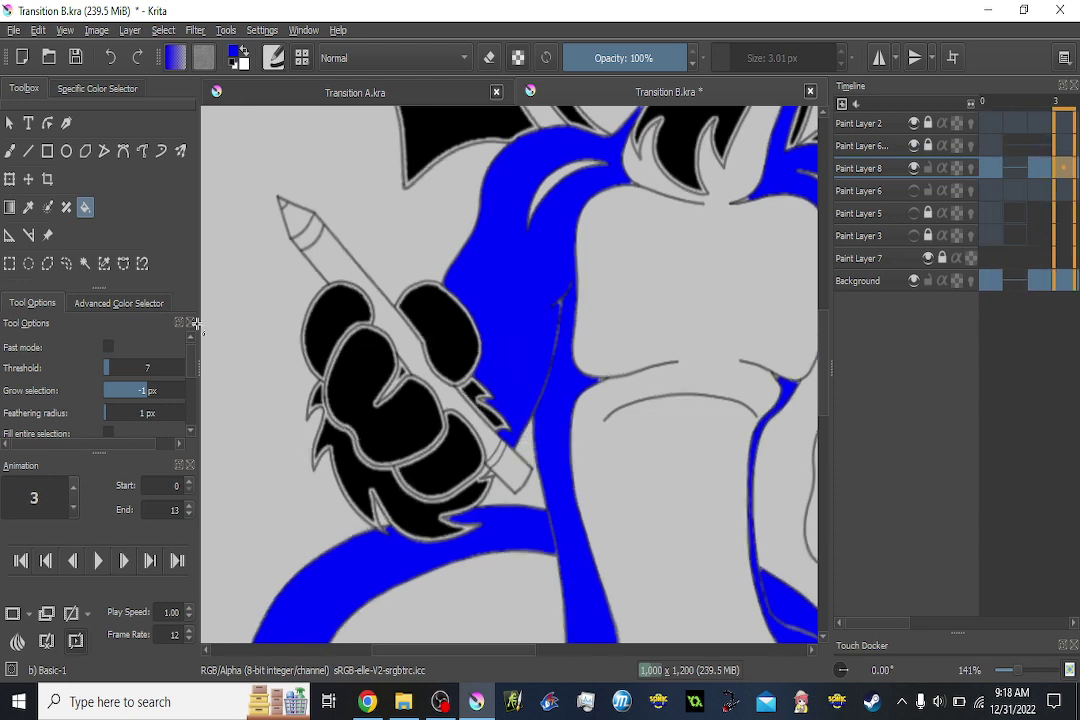
{"action": "scroll", "coordinate": [165, 396], "scroll_direction": "up", "scroll_amount": 1}
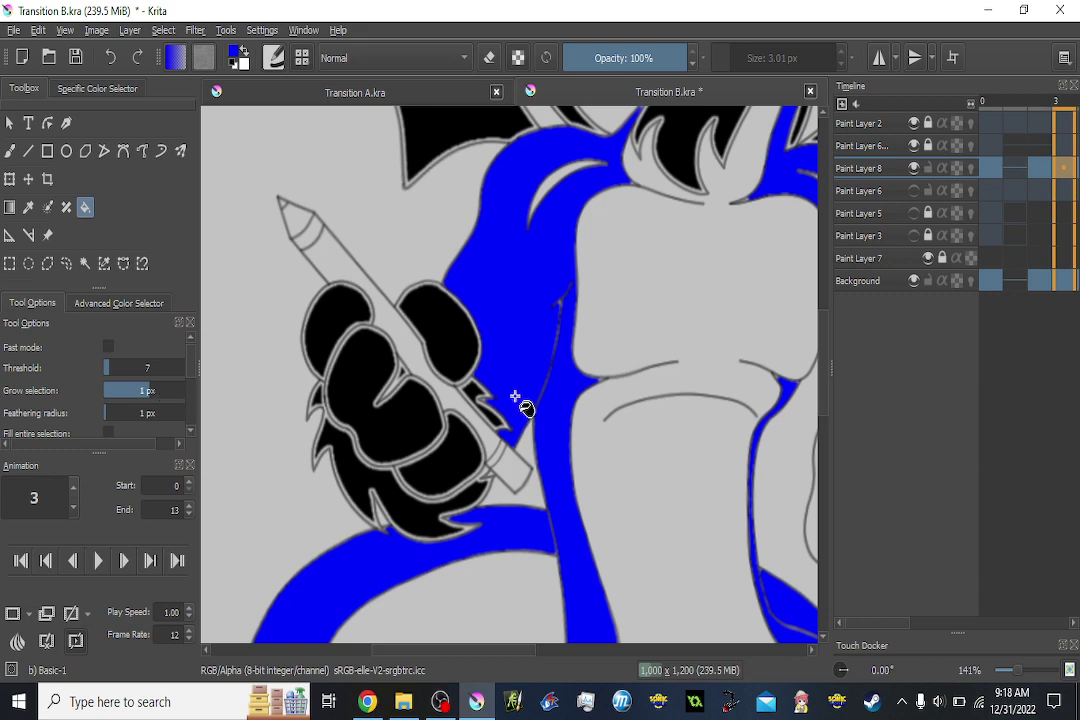
Fill the small gap between the paw's fur spikes and the body blue on frames 6 to 11.
{"action": "key", "text": "Right"}
{"action": "key", "text": "Right"}
{"action": "key", "text": "Right"}
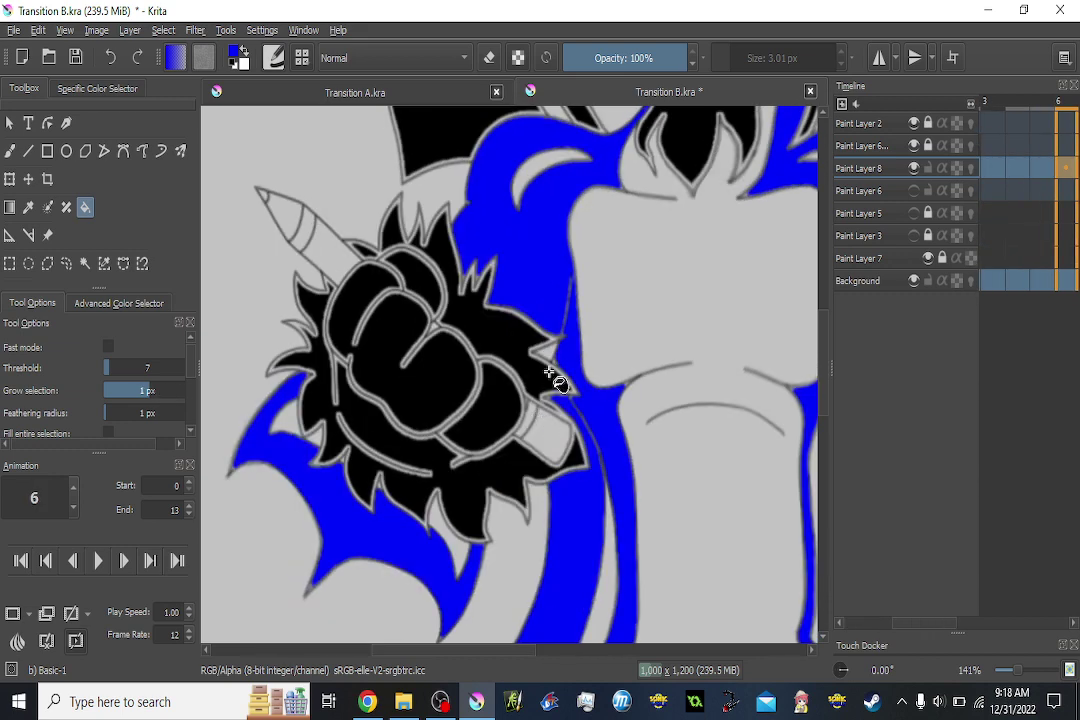
{"action": "key", "text": "Right"}
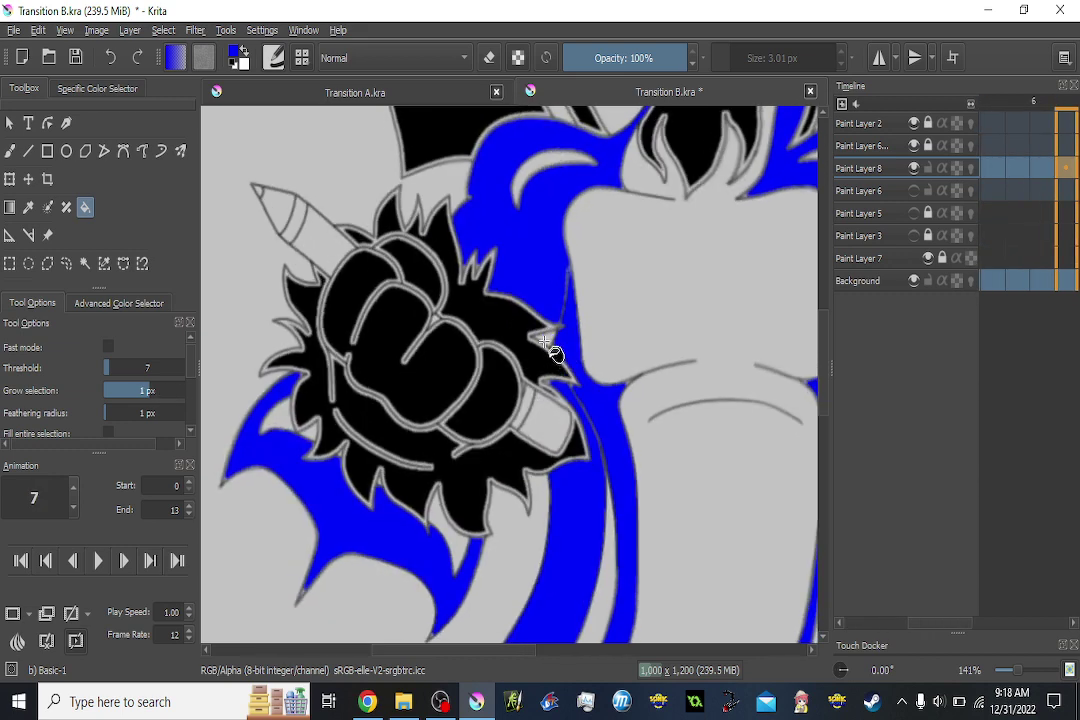
{"action": "key", "text": "Right"}
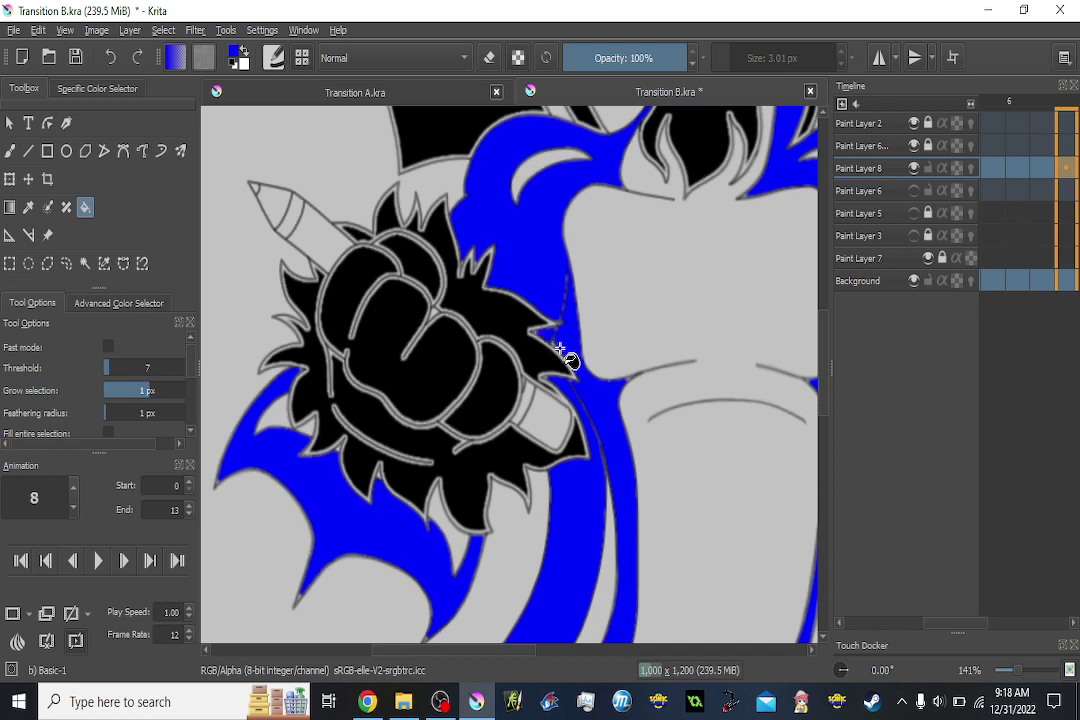
{"action": "key", "text": "Right"}
{"action": "key", "text": "Right"}
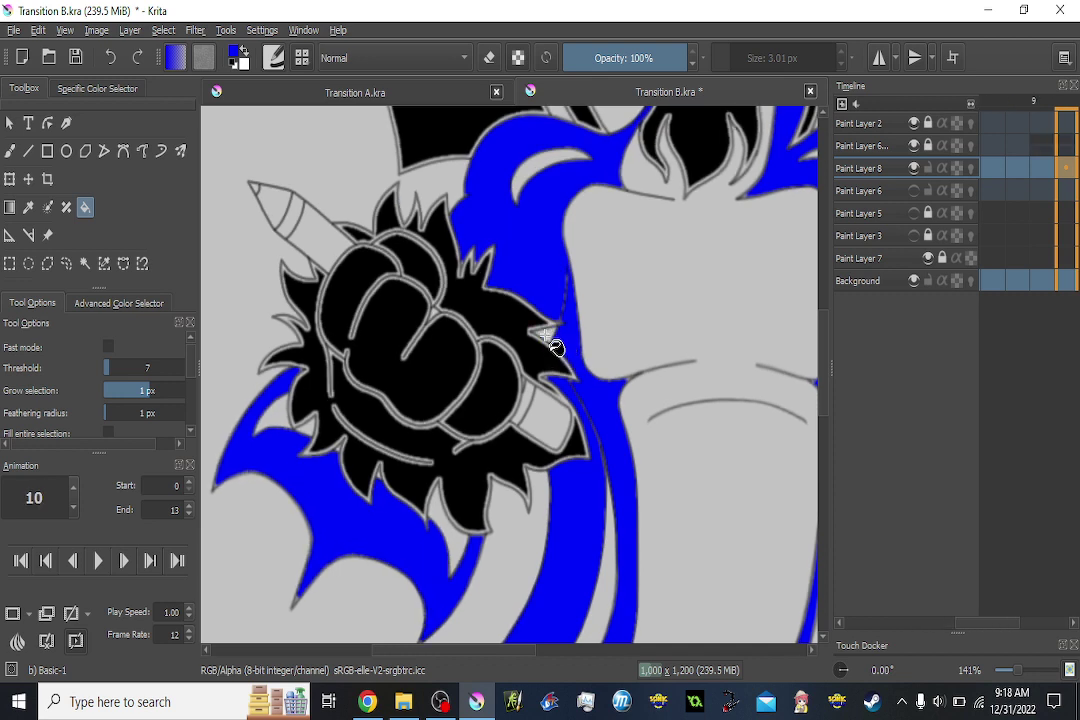
{"action": "key", "text": "Right"}
{"action": "left_click", "coordinate": [548, 337]}
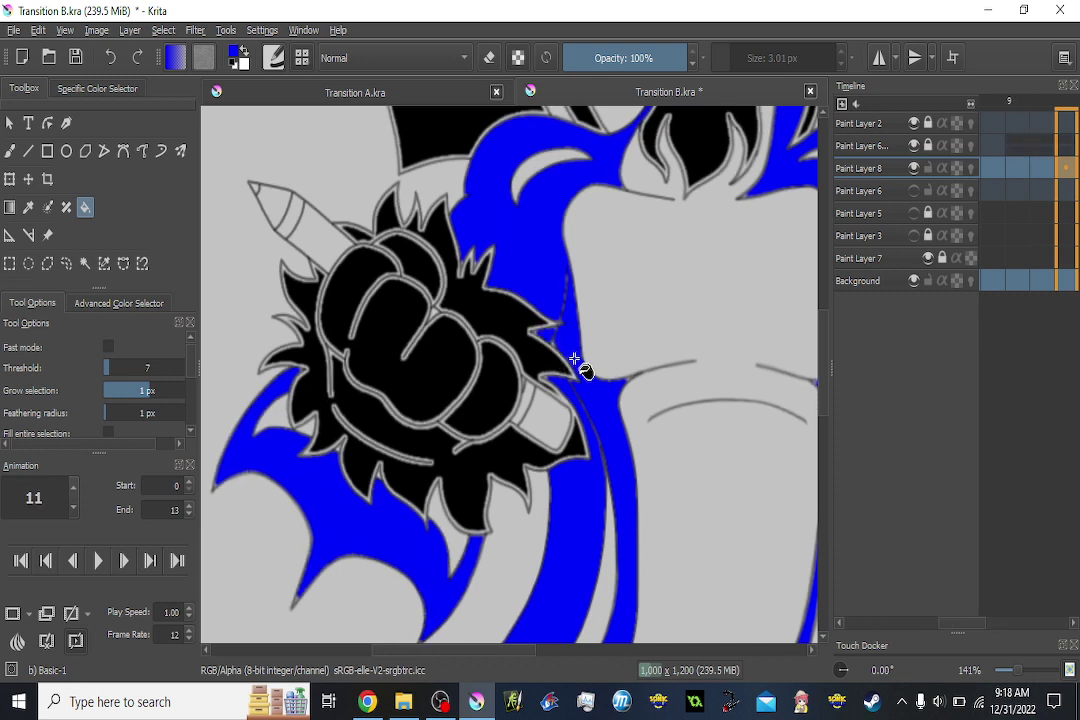
Go to the dragon's open paw and sample black from the wing as the fill colour.
{"action": "key", "text": "Right"}
{"action": "left_click_drag", "start_coordinate": [560, 360], "coordinate": [253, 375]}
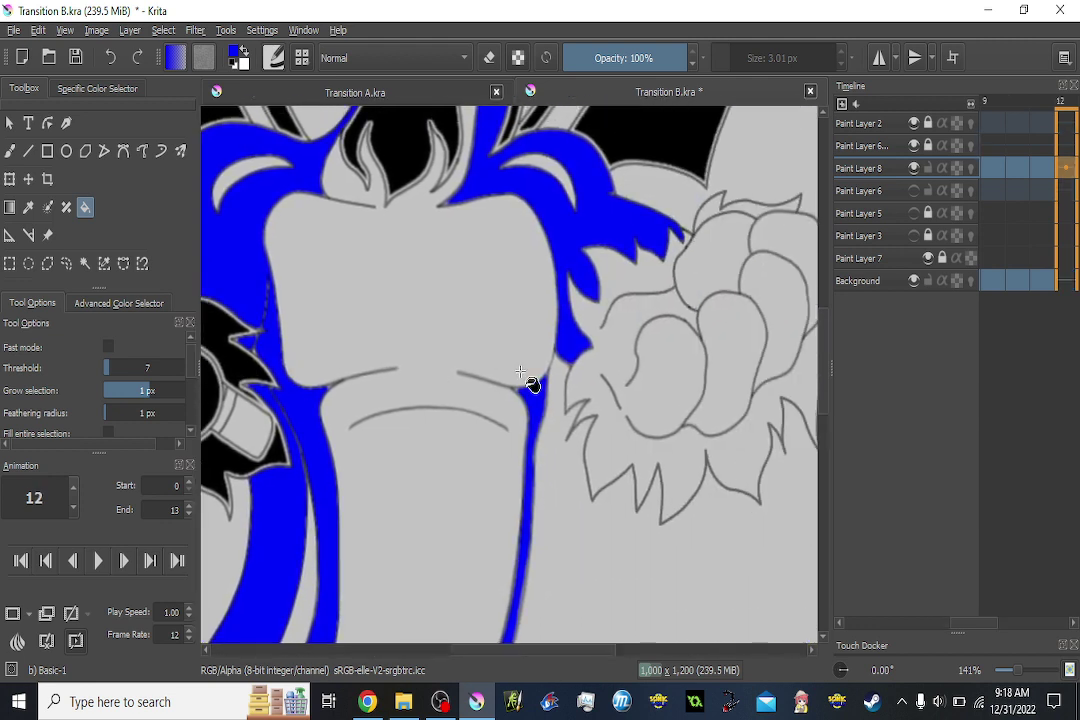
{"action": "left_click", "coordinate": [630, 147], "text": "ctrl"}
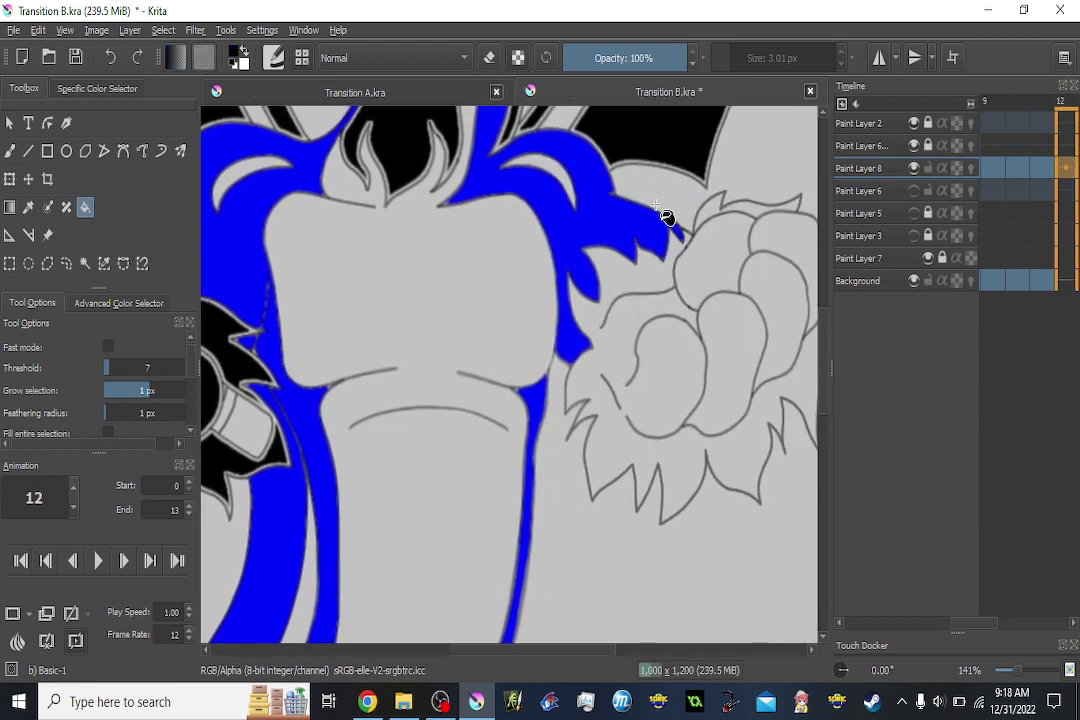
Try filling the open paw's outer finger and fur black on frame 11, and undo the fill.
{"action": "key", "text": "Left"}
{"action": "left_click", "coordinate": [659, 366]}
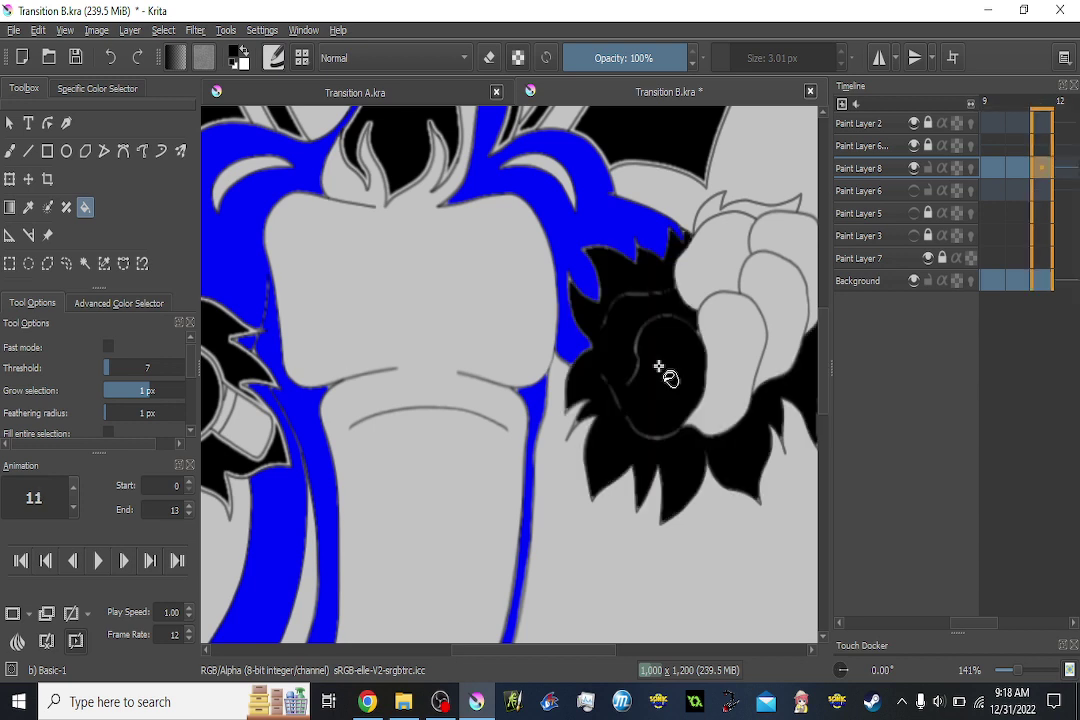
{"action": "key", "text": "ctrl+z"}
Try the open paw's black fill on frame 11 at 0 px grow, undo it, and set the grow selection to -1 px.
{"action": "left_click_drag", "start_coordinate": [556, 402], "coordinate": [363, 470]}
{"action": "scroll", "coordinate": [148, 400], "scroll_direction": "down", "scroll_amount": 1}
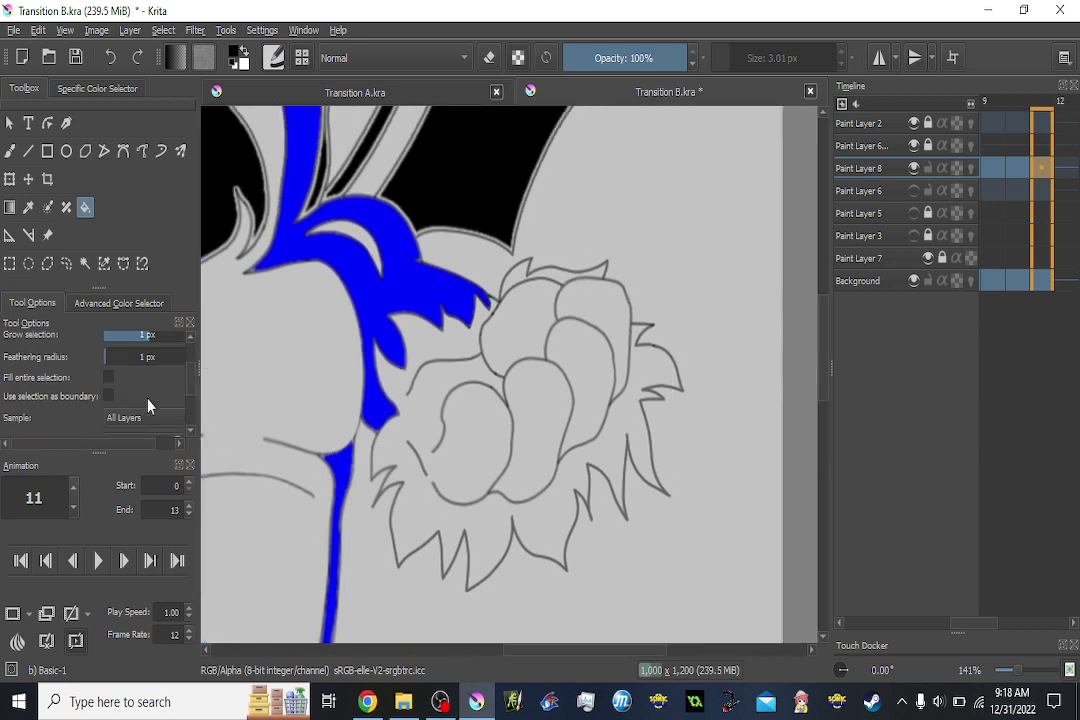
{"action": "scroll", "coordinate": [148, 399], "scroll_direction": "up", "scroll_amount": 1}
{"action": "scroll", "coordinate": [157, 389], "scroll_direction": "down", "scroll_amount": 2}
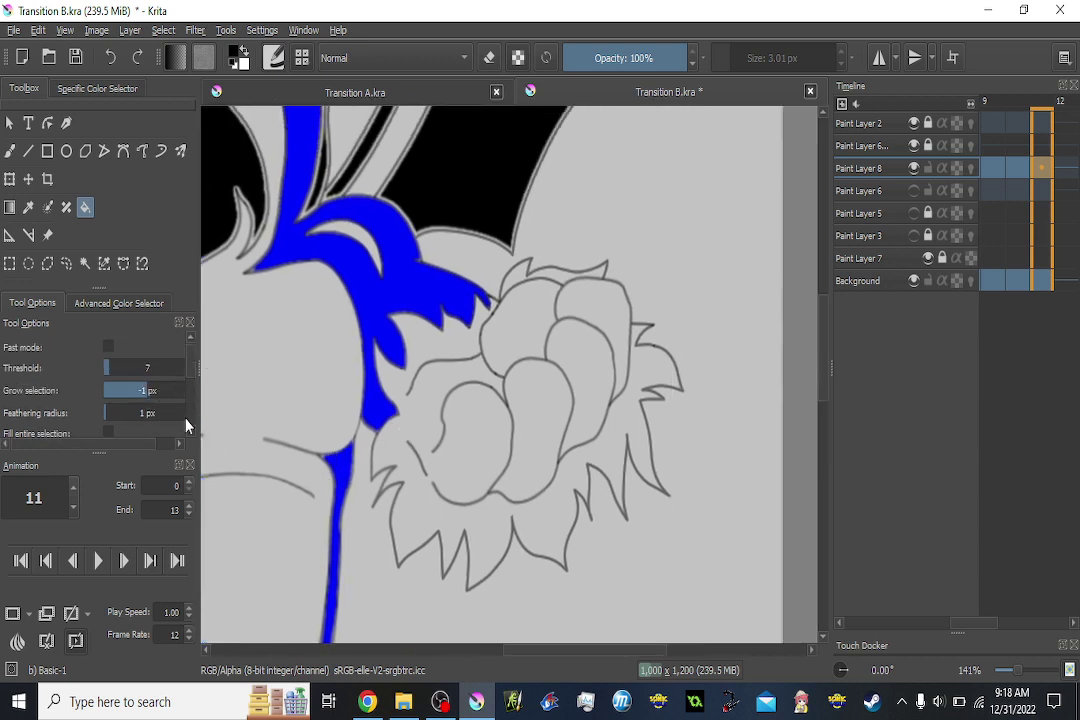
{"action": "left_click", "coordinate": [473, 428]}
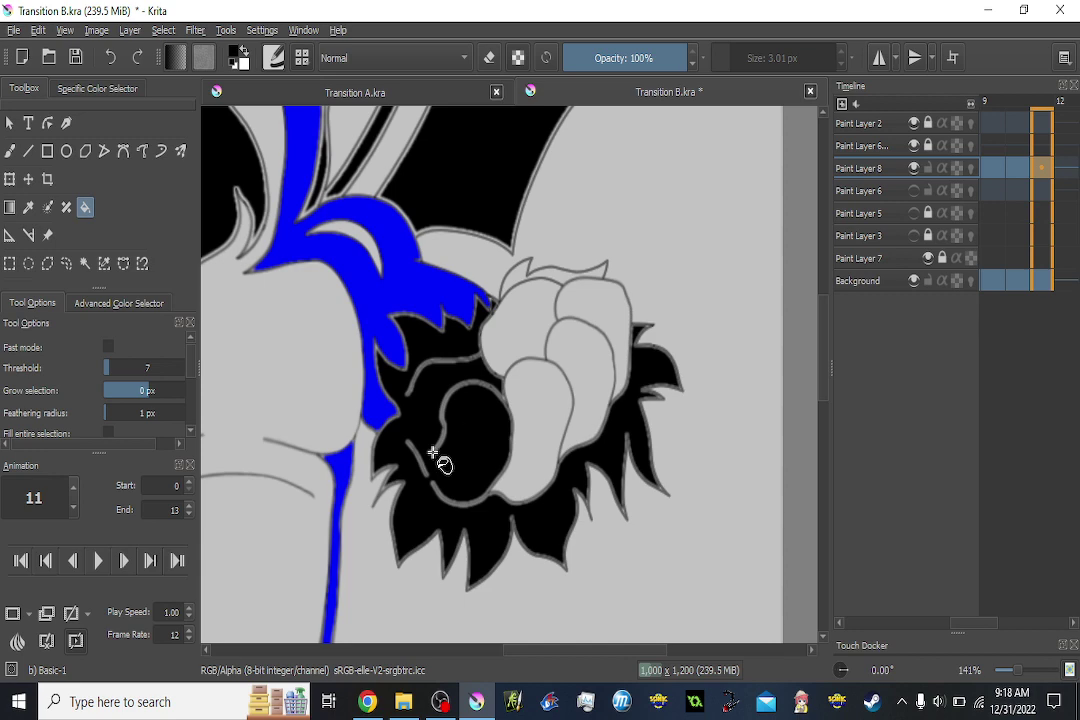
{"action": "mouse_move", "coordinate": [441, 458]}
{"action": "left_mouse_down"}
{"action": "mouse_move", "coordinate": [506, 431]}
{"action": "mouse_move", "coordinate": [826, 377]}
{"action": "mouse_move", "coordinate": [595, 411]}
{"action": "mouse_move", "coordinate": [634, 405]}
{"action": "mouse_move", "coordinate": [645, 385]}
{"action": "mouse_move", "coordinate": [588, 427]}
{"action": "mouse_move", "coordinate": [432, 440]}
{"action": "left_mouse_up"}
{"action": "key", "text": "ctrl+z"}
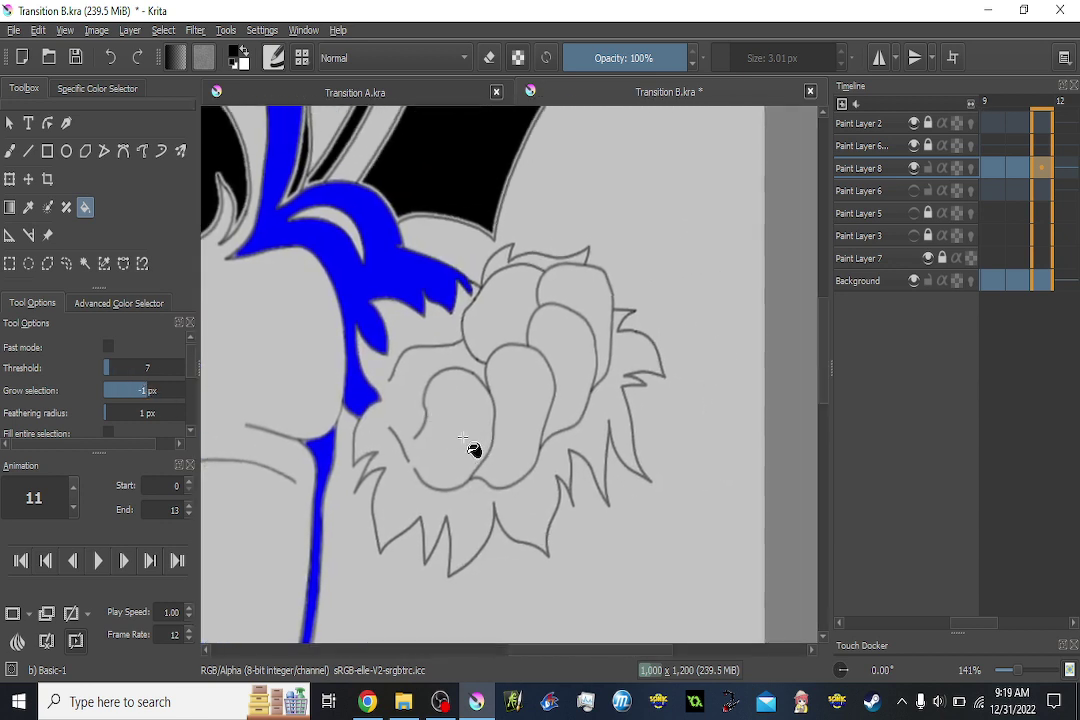
Fill the open paw's palm, fingers, surrounding fur and upper tuft black on frame 11.
{"action": "left_click", "coordinate": [470, 437]}
{"action": "left_click", "coordinate": [520, 401]}
{"action": "left_click", "coordinate": [560, 324]}
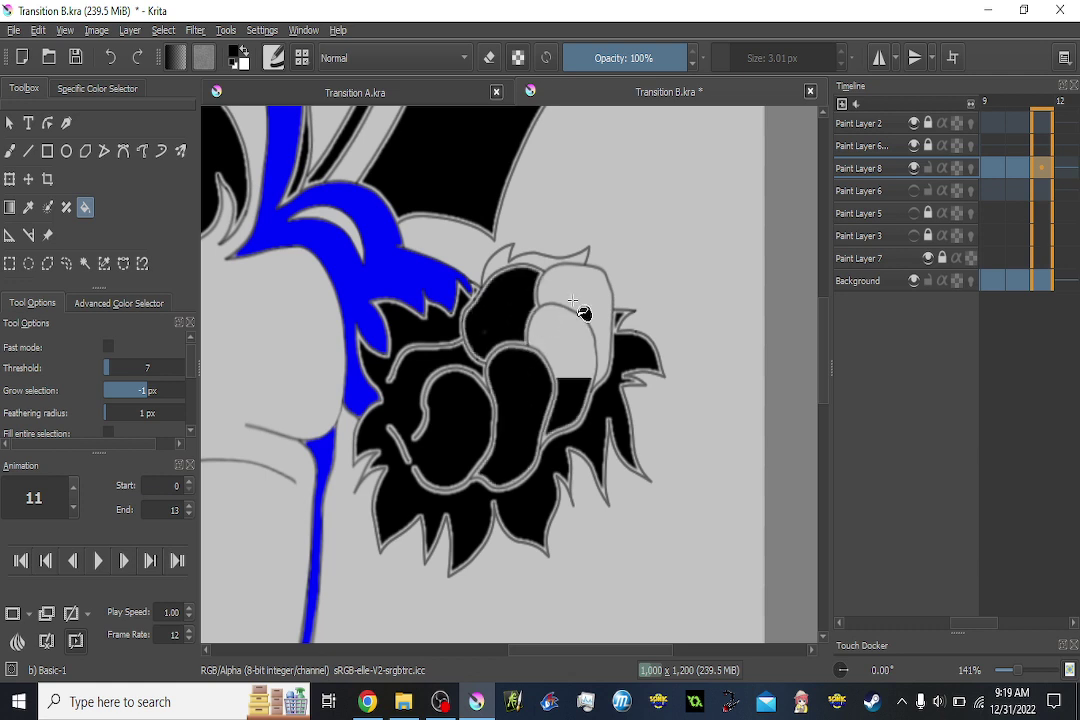
{"action": "left_click", "coordinate": [537, 275]}
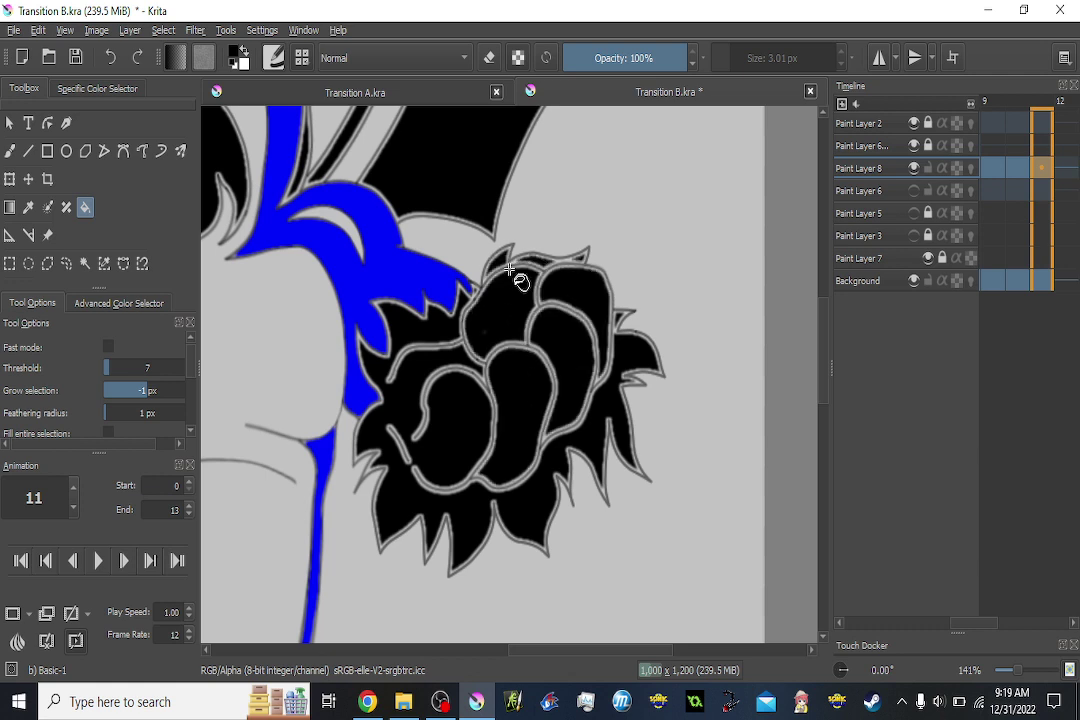
Go back to frame 10 and fill the open paw's fingers, palm and fur black.
{"action": "key", "text": "Left"}
{"action": "left_click", "coordinate": [507, 328]}
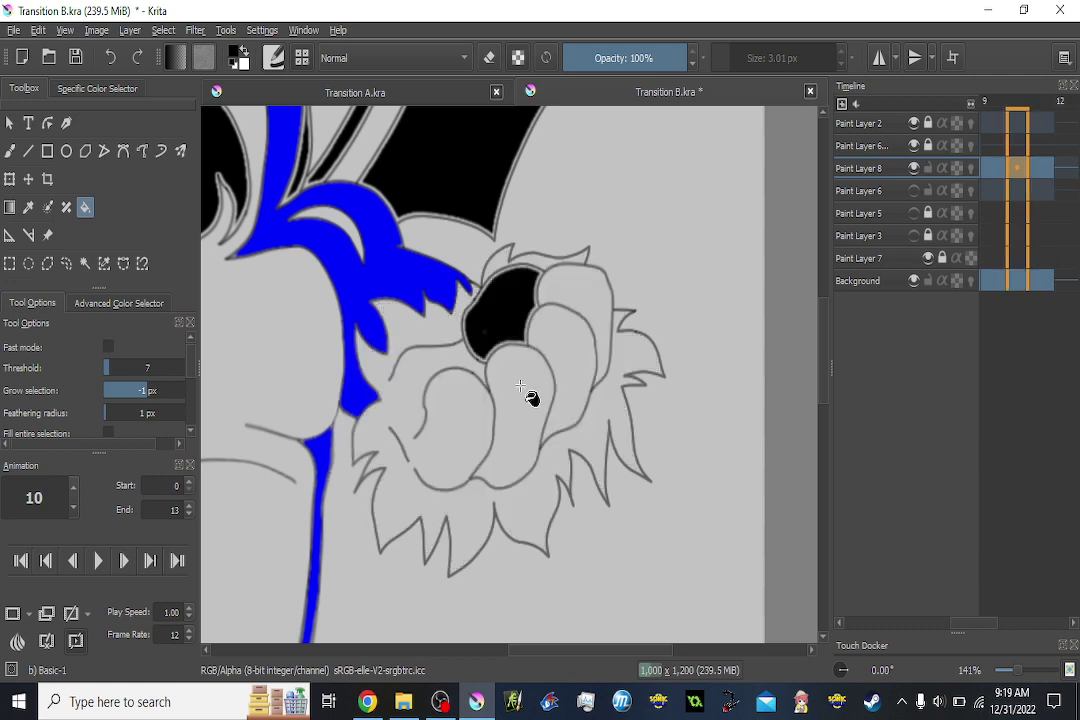
{"action": "left_click", "coordinate": [522, 405]}
{"action": "left_click", "coordinate": [568, 340]}
{"action": "left_click", "coordinate": [570, 285]}
{"action": "left_click", "coordinate": [445, 430]}
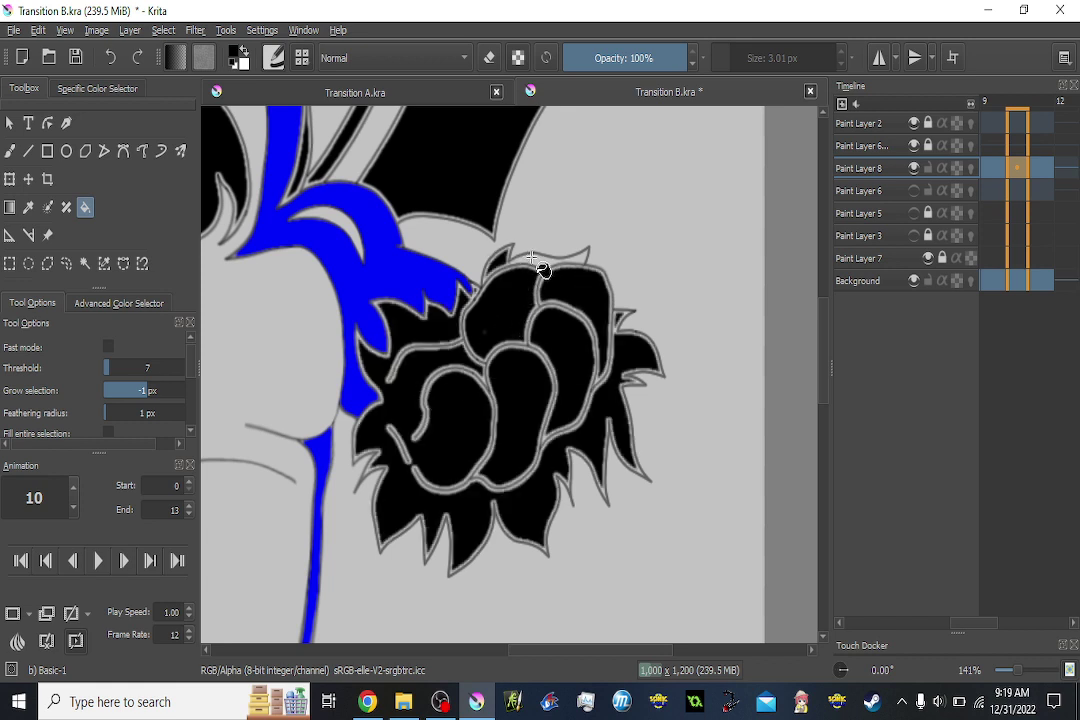
Go back to frame 9 and fill every finger, the palm and the fur of the open paw black.
{"action": "key", "text": "Left"}
{"action": "left_click", "coordinate": [586, 313]}
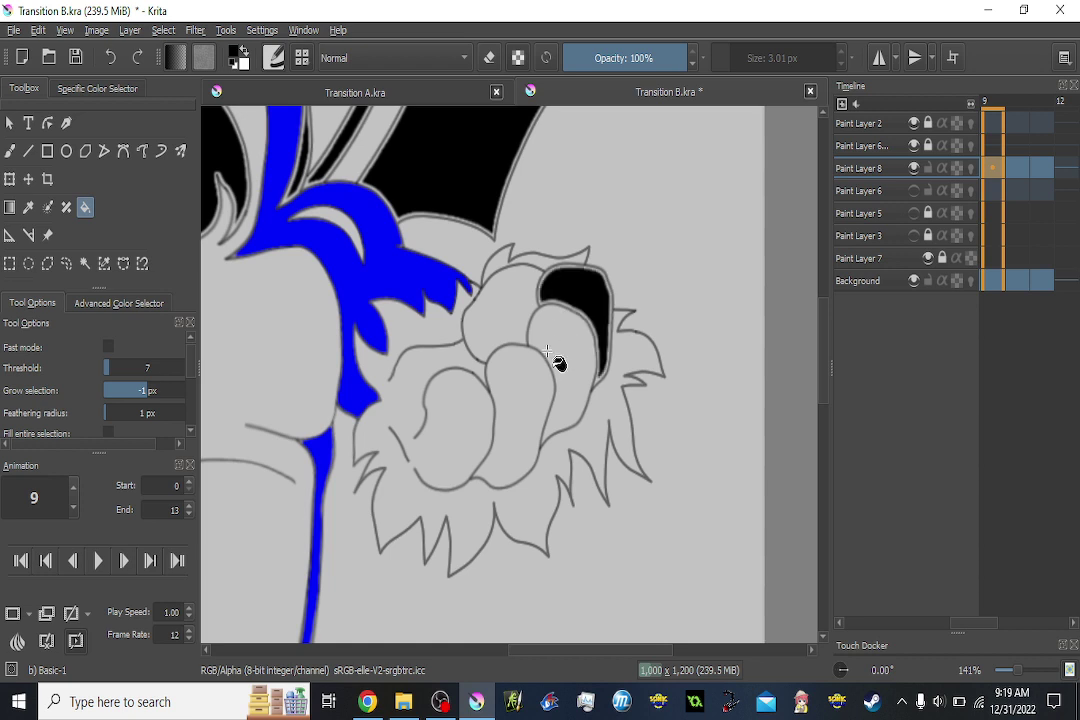
{"action": "left_click", "coordinate": [550, 362]}
{"action": "left_click", "coordinate": [513, 338]}
{"action": "left_click", "coordinate": [518, 427]}
{"action": "left_click", "coordinate": [405, 381]}
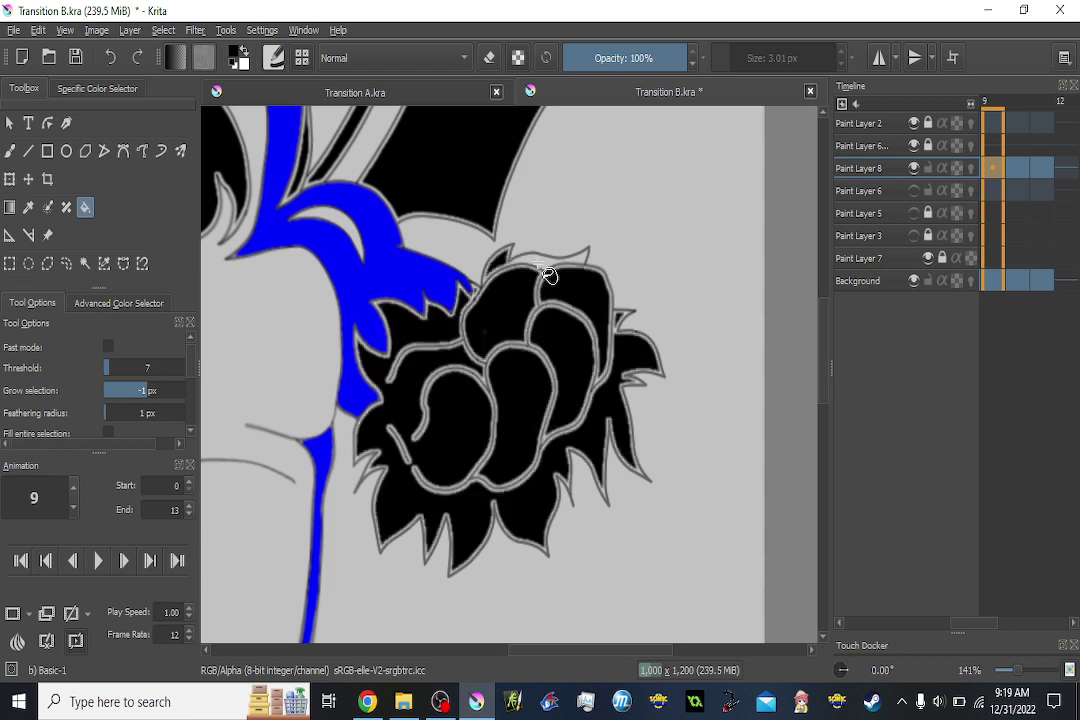
Fill the open paw's fingers, palm and fur black on frame 8.
{"action": "key", "text": "Left"}
{"action": "left_click", "coordinate": [586, 306]}
{"action": "left_click", "coordinate": [564, 369]}
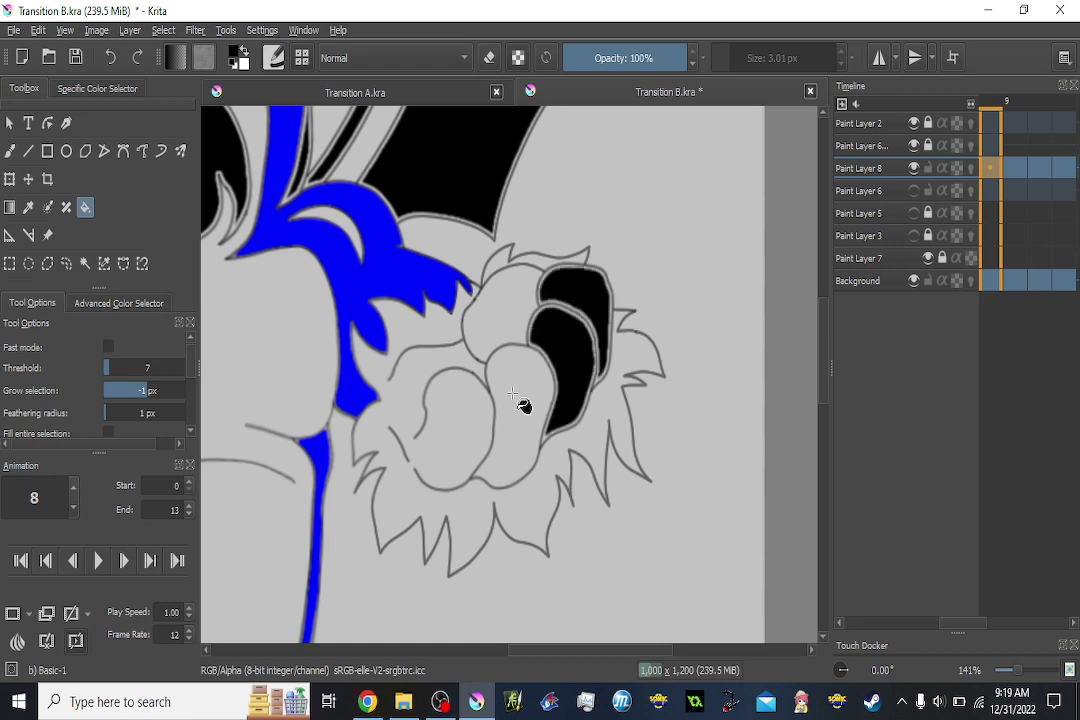
{"action": "left_click", "coordinate": [512, 393]}
{"action": "left_click", "coordinate": [489, 343]}
{"action": "left_click", "coordinate": [448, 424]}
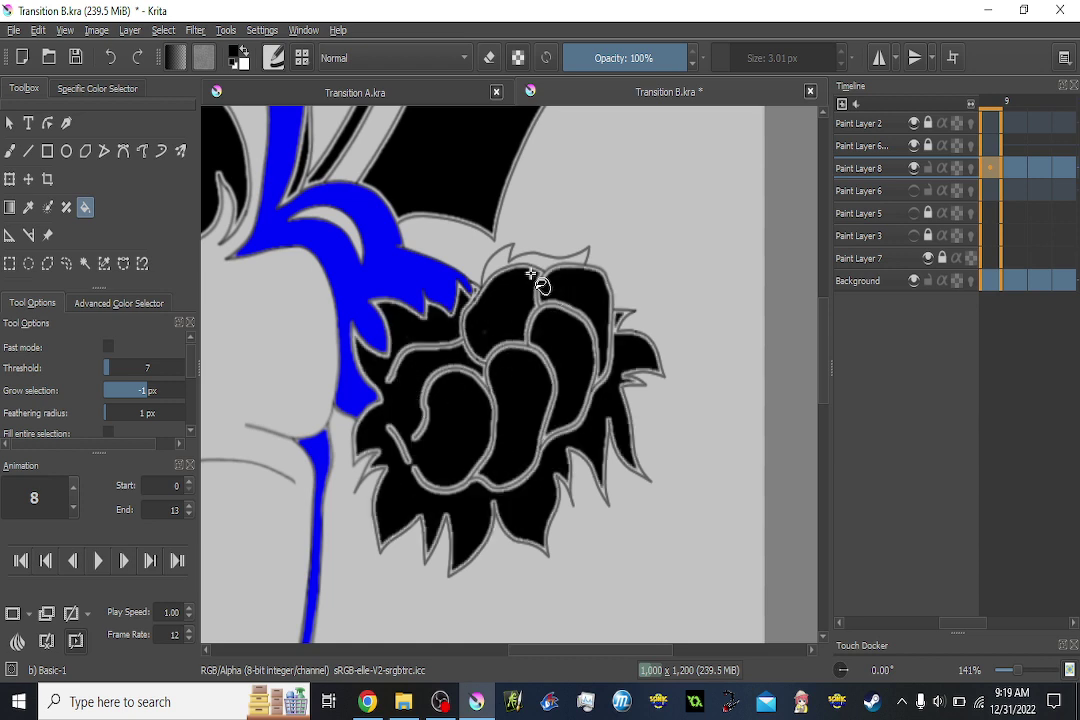
Fill the open paw's fingers, palm, fur and upper tuft black on frame 7.
{"action": "key", "text": "Left"}
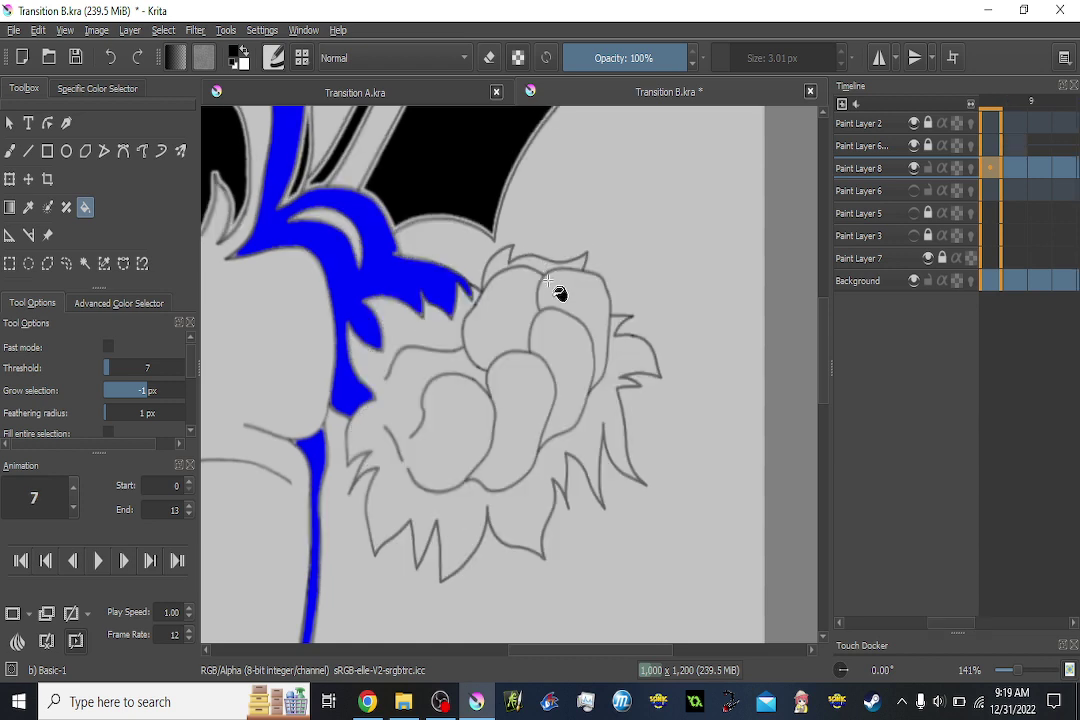
{"action": "left_click", "coordinate": [513, 325]}
{"action": "left_click", "coordinate": [499, 350]}
{"action": "left_click", "coordinate": [465, 434]}
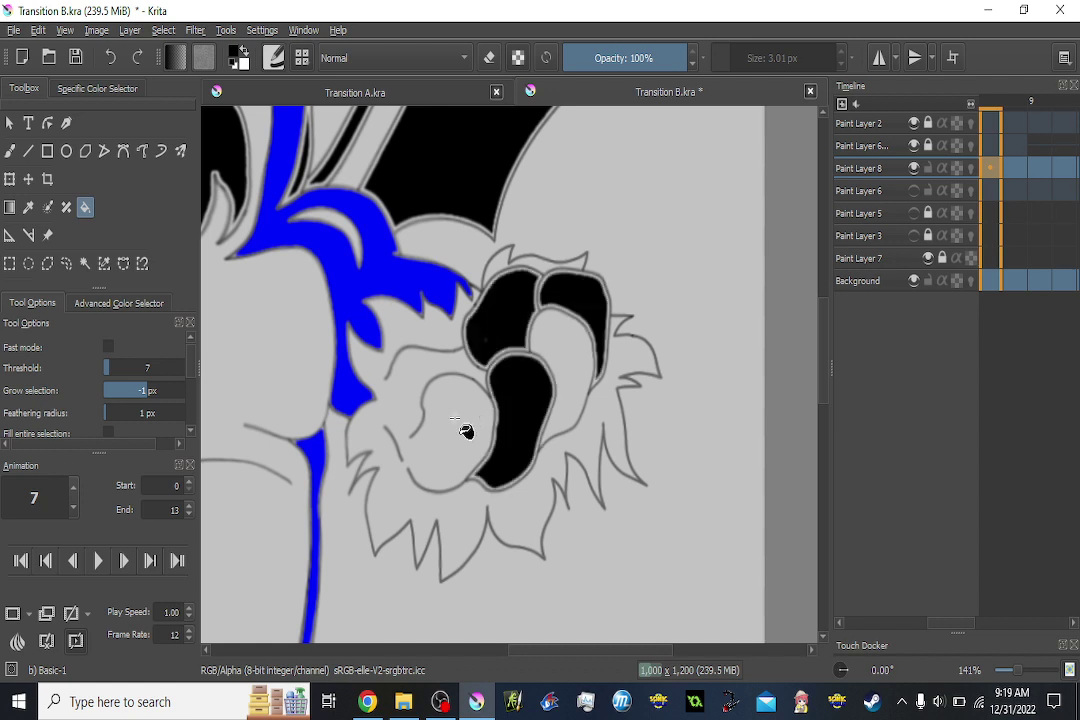
{"action": "left_click", "coordinate": [418, 377]}
{"action": "left_click", "coordinate": [511, 274]}
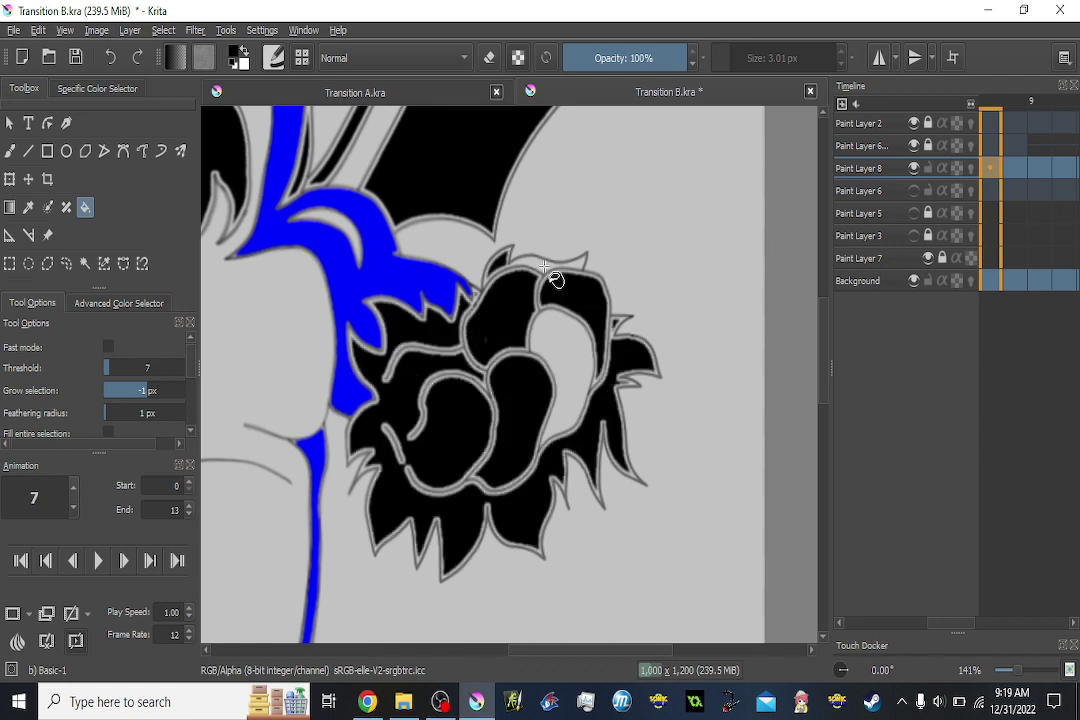
{"action": "left_click", "coordinate": [576, 355]}
Fill the open paw's upper tuft, fingers, palm and fur black on frame 6.
{"action": "key", "text": "Left"}
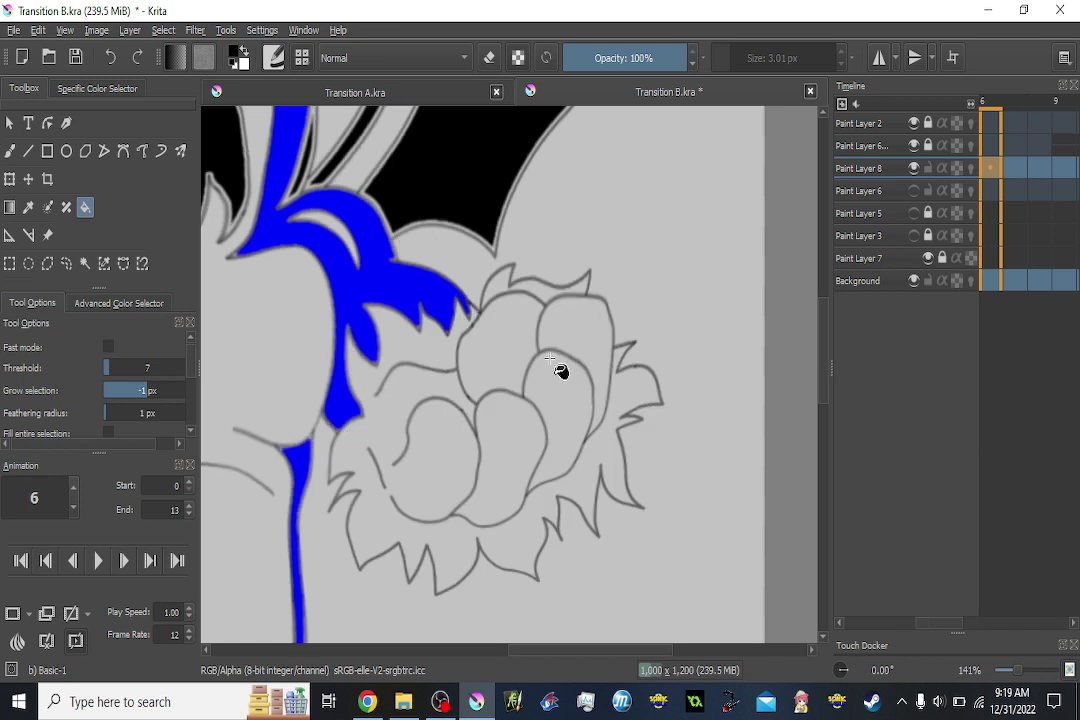
{"action": "left_click", "coordinate": [538, 318]}
{"action": "left_click", "coordinate": [509, 298]}
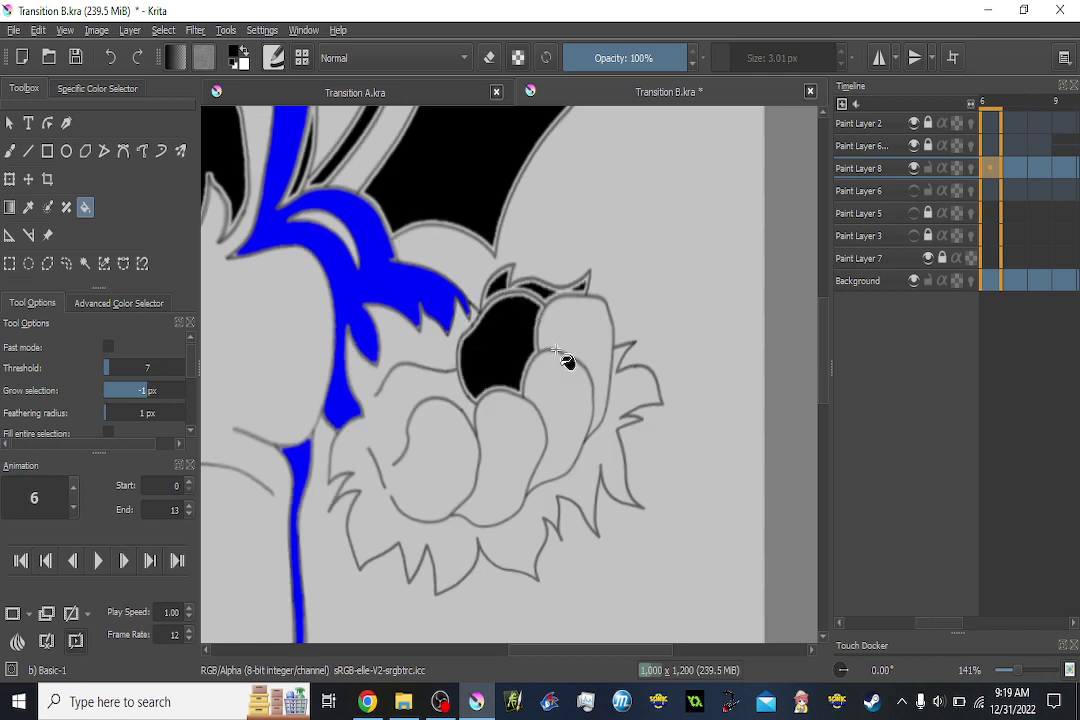
{"action": "left_click", "coordinate": [555, 384]}
{"action": "left_click", "coordinate": [518, 423]}
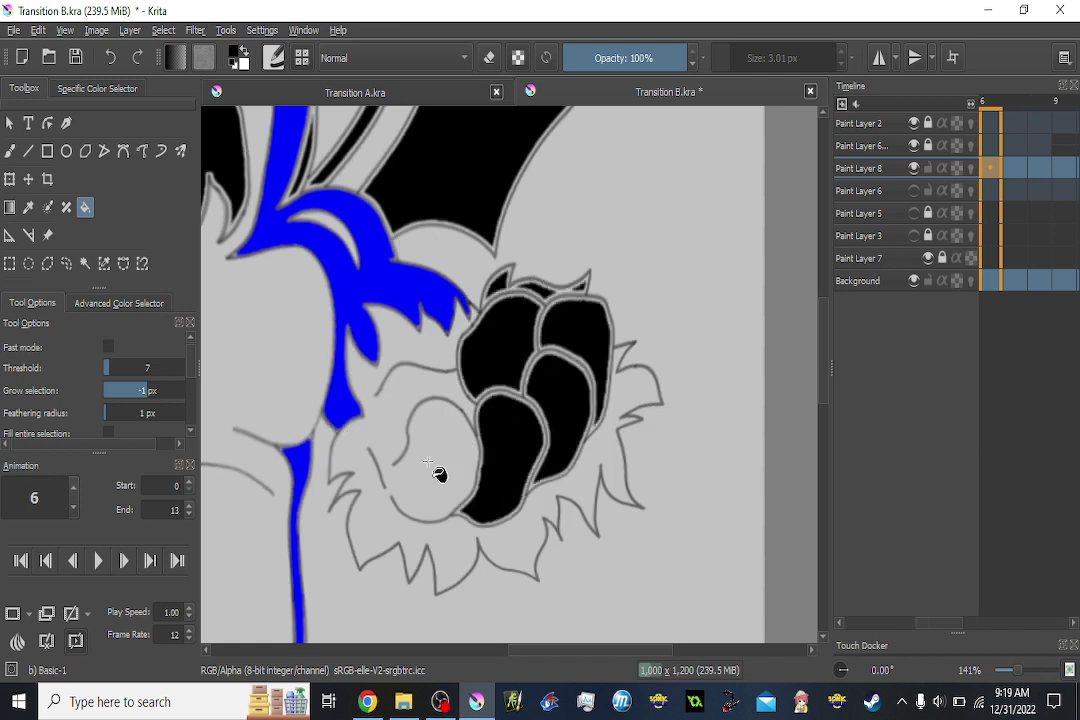
{"action": "left_click", "coordinate": [430, 463]}
Fill the lowered paw black on each frame from 5 back to 0.
{"action": "key", "text": "Left"}
{"action": "scroll", "coordinate": [540, 443], "scroll_direction": "down", "scroll_amount": 3}
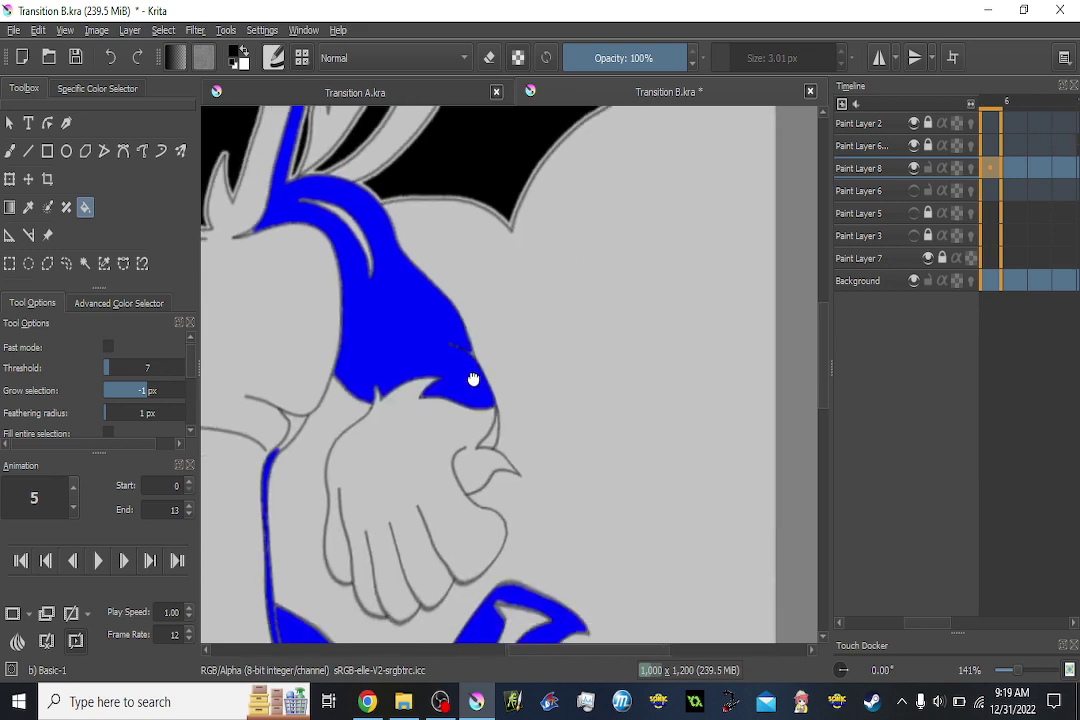
{"action": "left_click", "coordinate": [422, 408]}
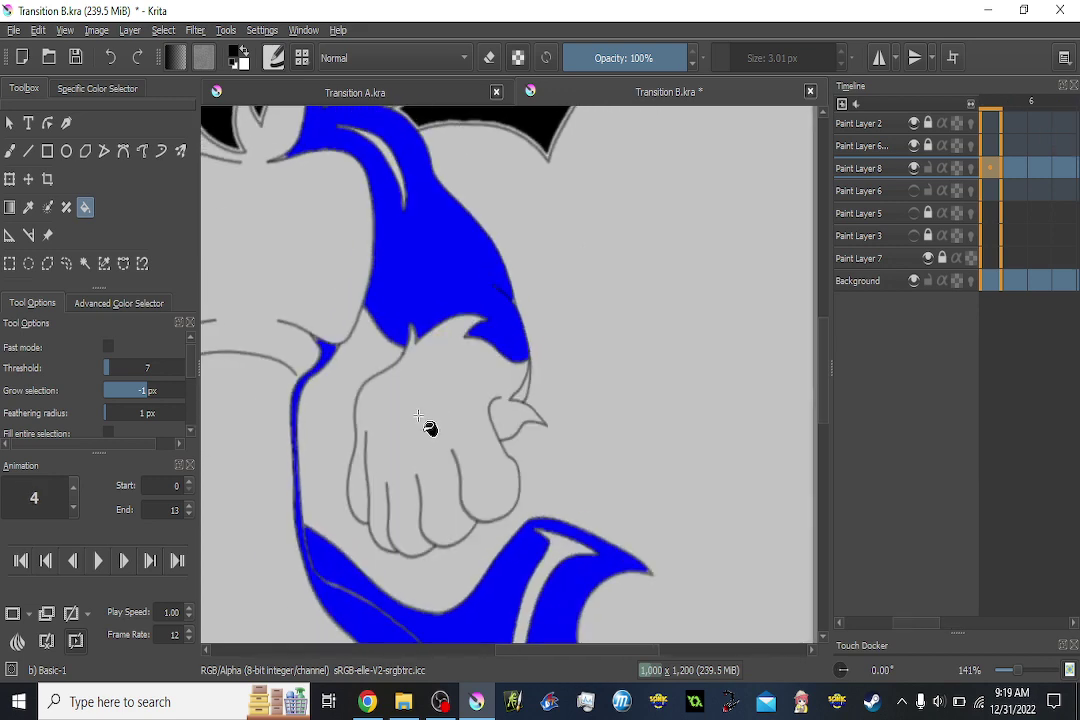
{"action": "left_click", "coordinate": [418, 416]}
{"action": "key", "text": "Left"}
{"action": "left_click", "coordinate": [418, 416]}
{"action": "key", "text": "Left"}
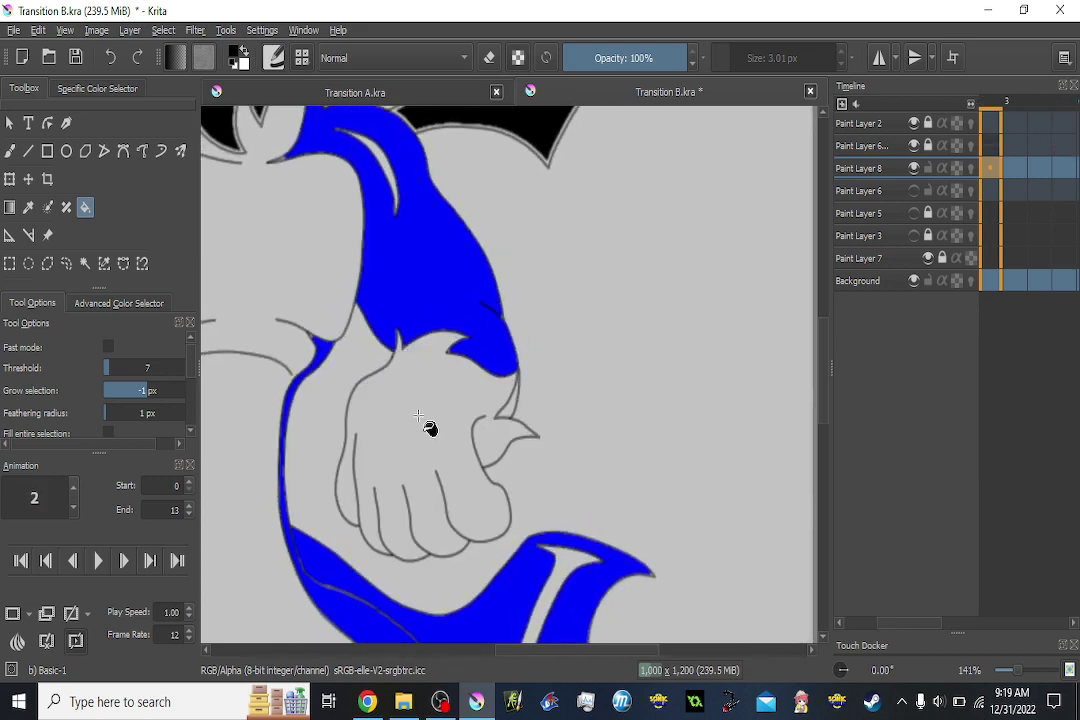
{"action": "left_click", "coordinate": [418, 416]}
{"action": "key", "text": "Left"}
{"action": "left_click", "coordinate": [418, 416]}
{"action": "key", "text": "Left"}
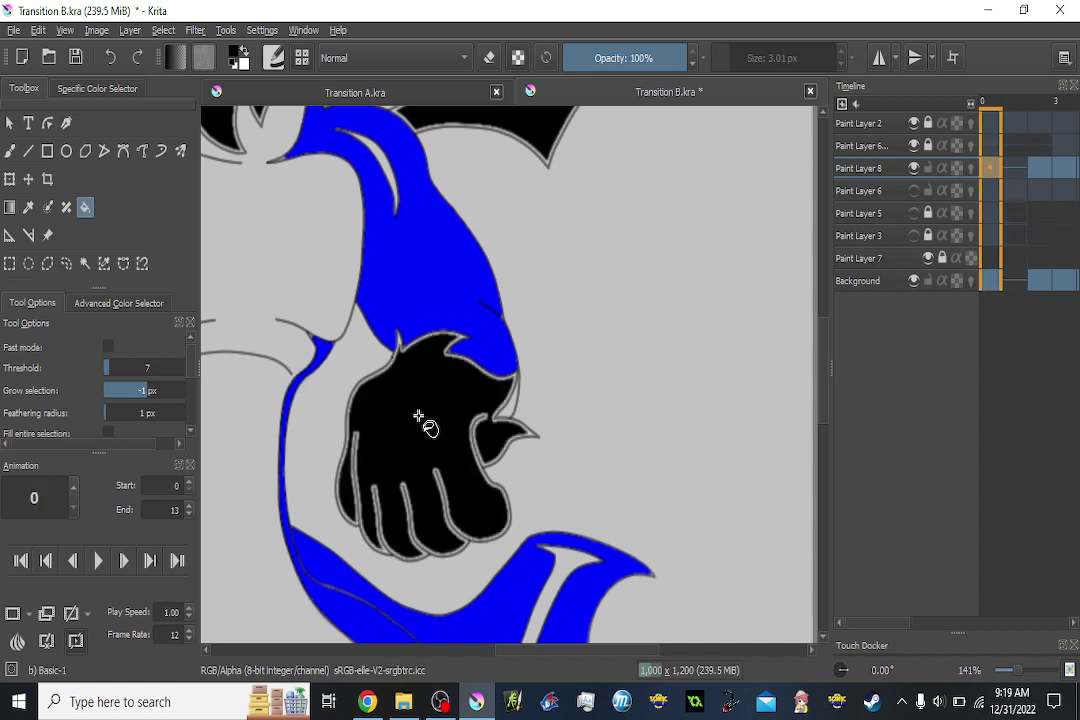
Sample blue from the arm, set the grow selection to 1 px, and fill the small wrist gap beside the lowered paw on frame 0.
{"action": "left_click", "coordinate": [438, 277], "text": "ctrl"}
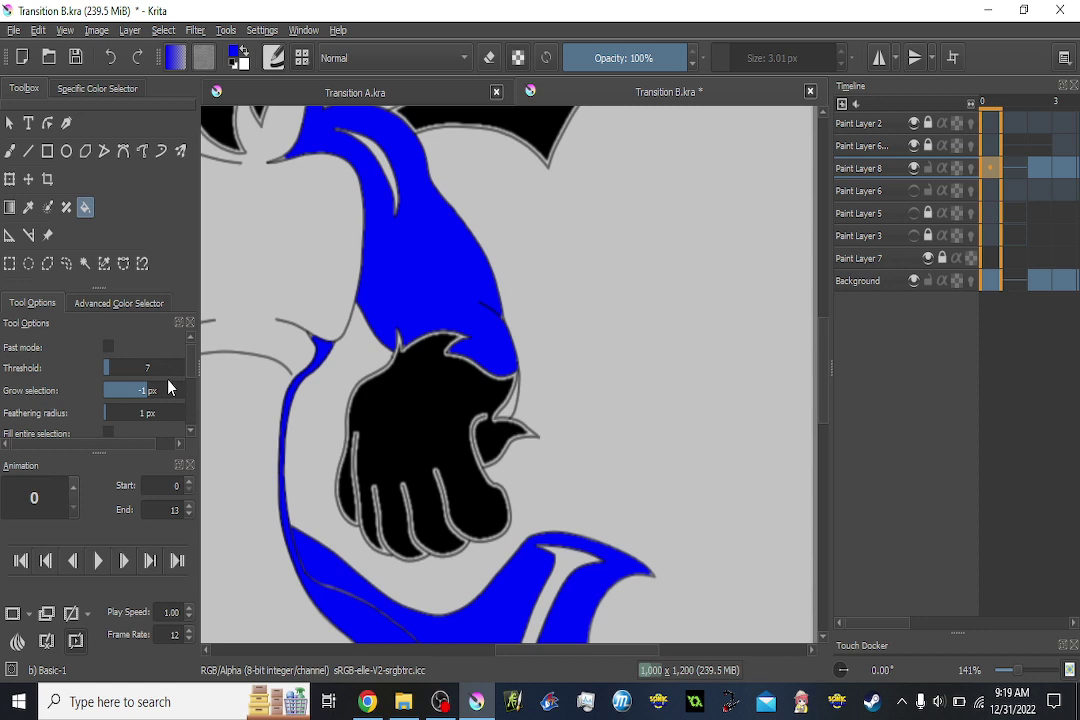
{"action": "scroll", "coordinate": [164, 387], "scroll_direction": "up", "scroll_amount": 2}
{"action": "scroll", "coordinate": [525, 425], "scroll_direction": "up", "scroll_amount": 2}
{"action": "left_click", "coordinate": [516, 410]}
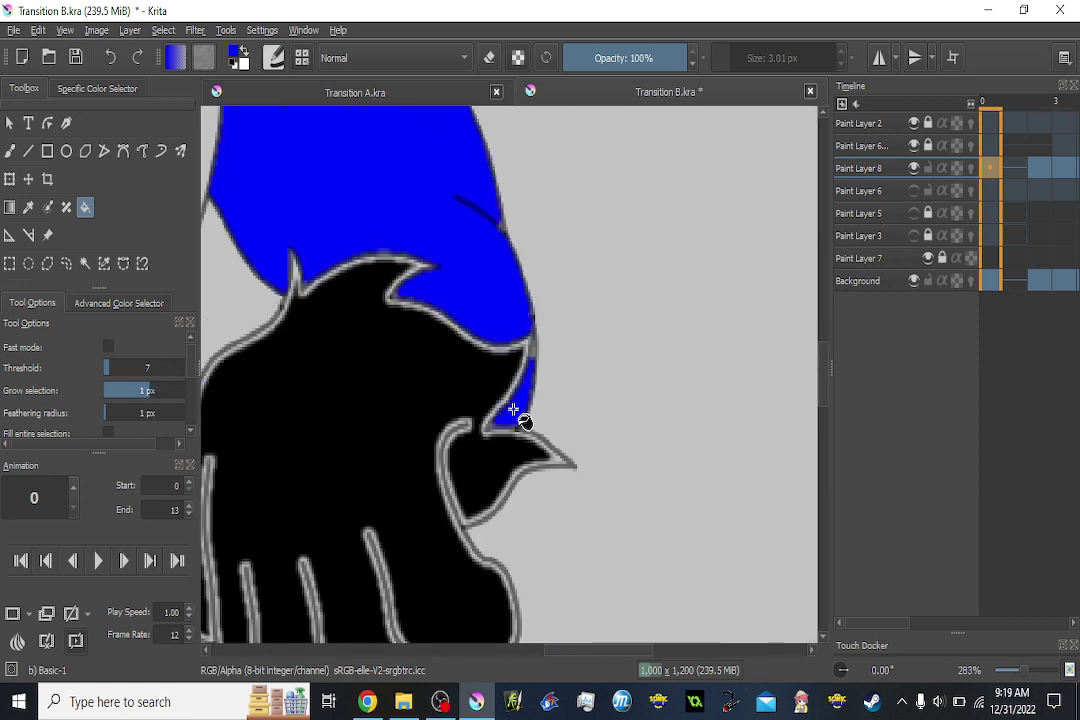
Fill the small wrist gap beside the lowered paw blue on frames 2 to 5.
{"action": "key", "text": "Right"}
{"action": "key", "text": "Right"}
{"action": "key", "text": "ctrl+z"}
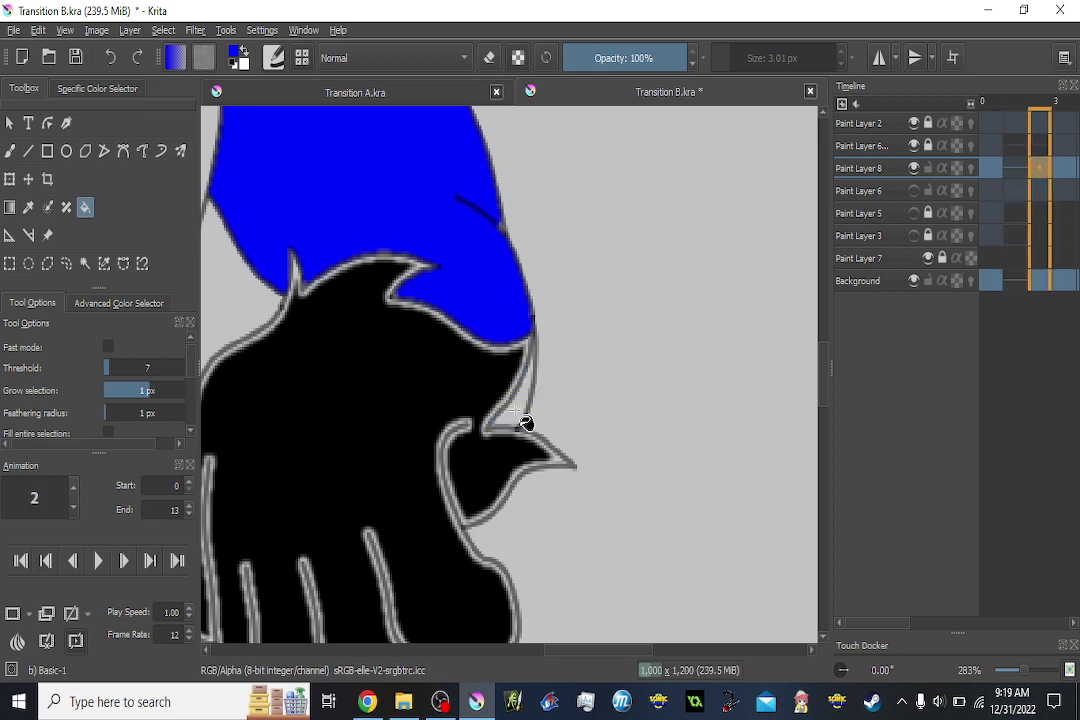
{"action": "left_click", "coordinate": [518, 418]}
{"action": "key", "text": "Right"}
{"action": "left_click", "coordinate": [530, 403]}
{"action": "key", "text": "Right"}
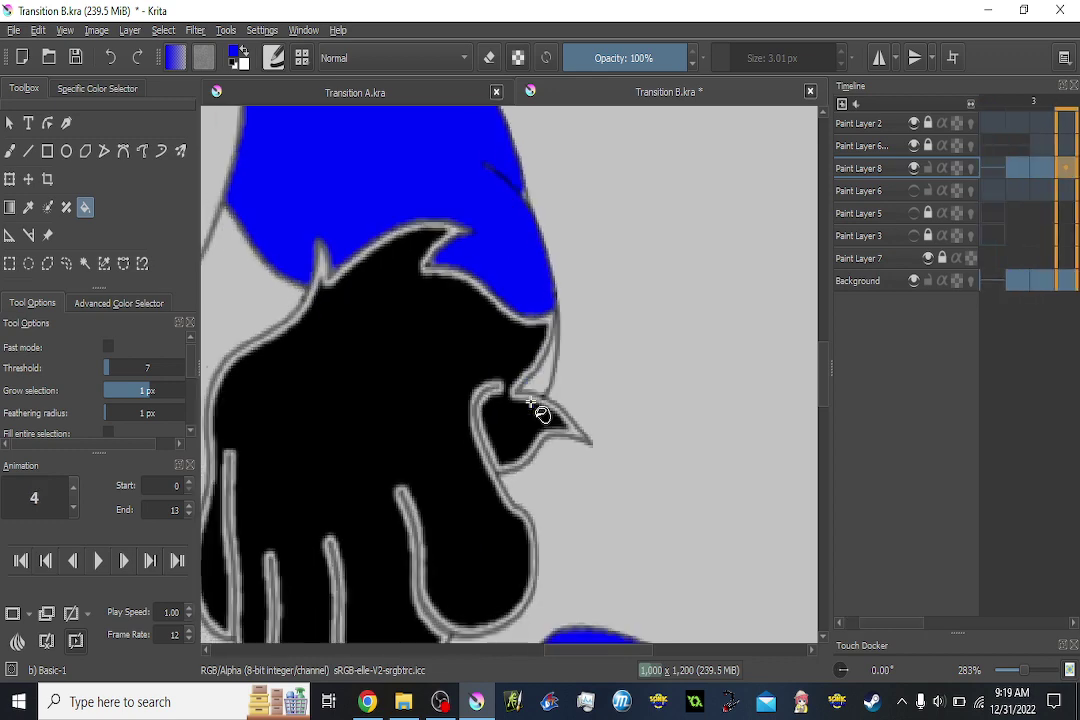
{"action": "left_click", "coordinate": [538, 380]}
{"action": "key", "text": "Right"}
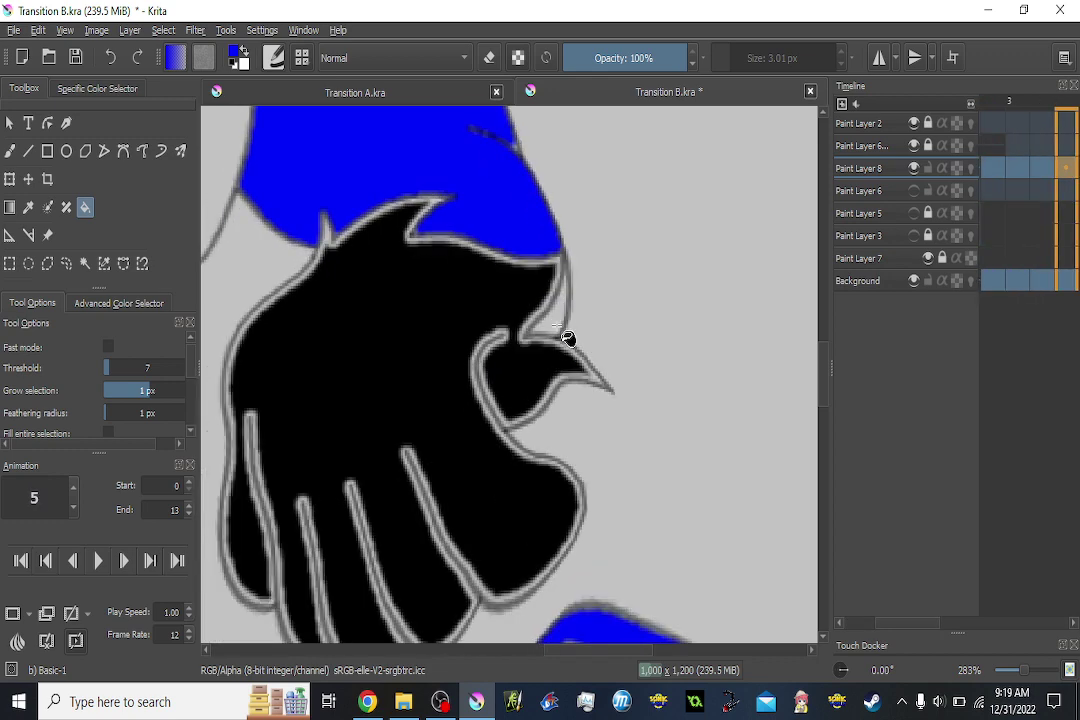
{"action": "left_click", "coordinate": [559, 329]}
Look through the frames from 6 onward to check the fills on the open paw and arm.
{"action": "key", "text": "Right"}
{"action": "key", "text": "minus"}
{"action": "scroll", "coordinate": [557, 326], "scroll_direction": "down", "scroll_amount": 1}
{"action": "left_click_drag", "start_coordinate": [561, 314], "coordinate": [589, 381]}
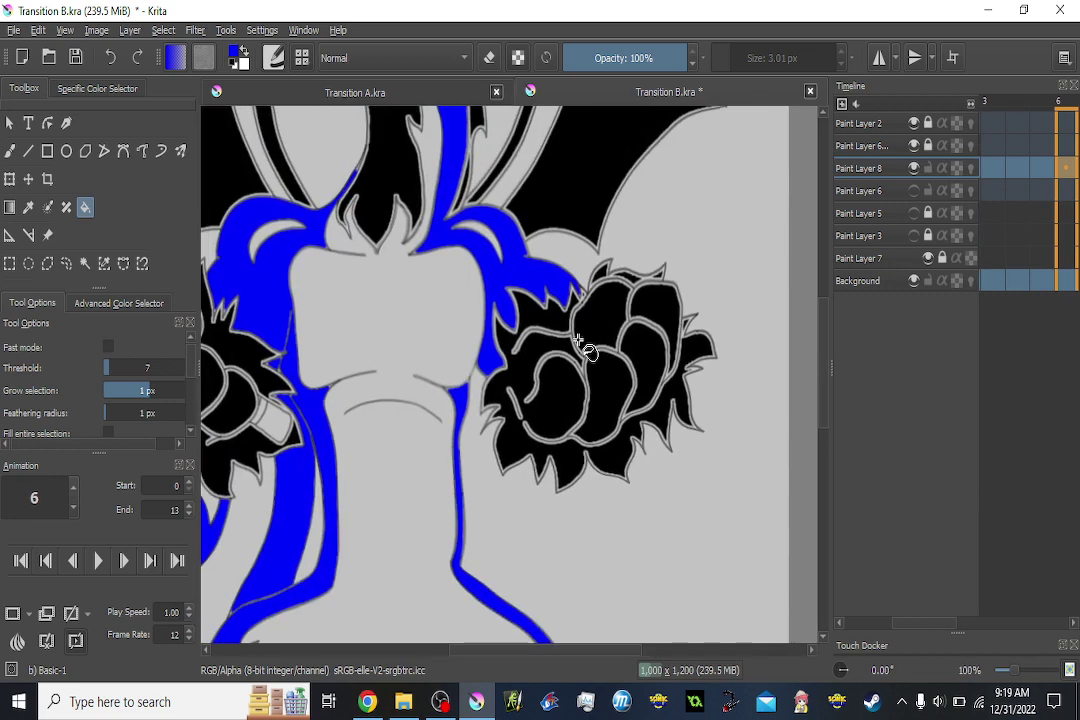
{"action": "scroll", "coordinate": [582, 342], "scroll_direction": "up", "scroll_amount": 1}
{"action": "key", "text": "Right"}
{"action": "key", "text": "Right"}
{"action": "key", "text": "Right"}
{"action": "key", "text": "Right"}
{"action": "key", "text": "Right"}
{"action": "key", "text": "Right"}
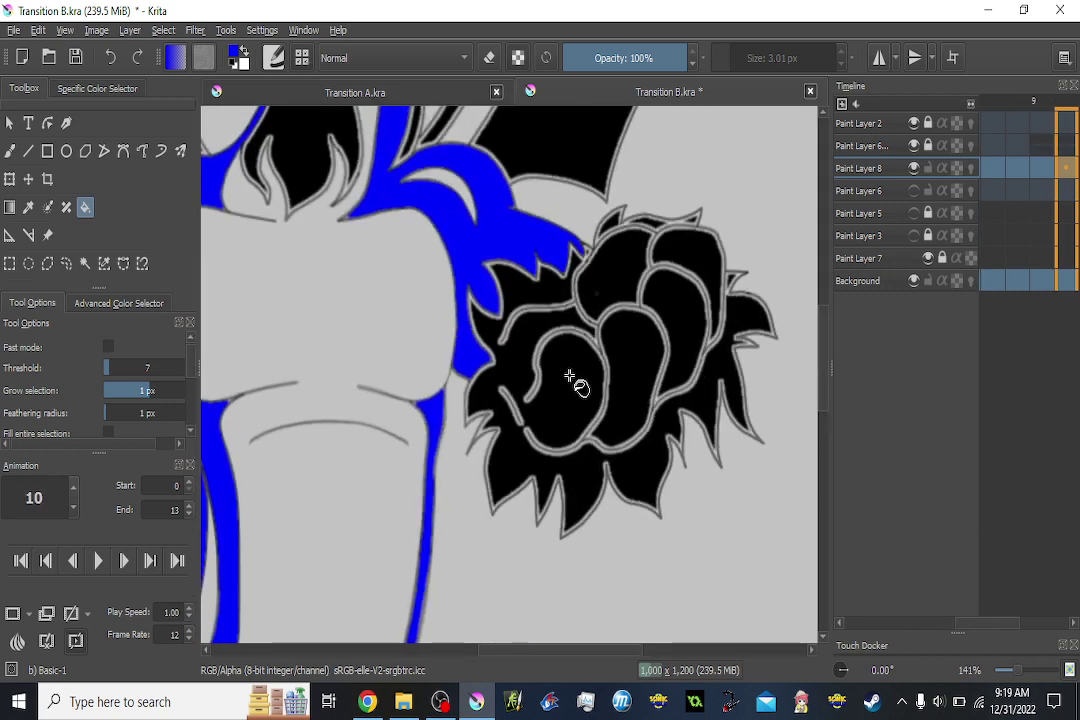
{"action": "key", "text": "Left"}
{"action": "key", "text": "Left"}
{"action": "left_click_drag", "start_coordinate": [503, 260], "coordinate": [597, 318]}
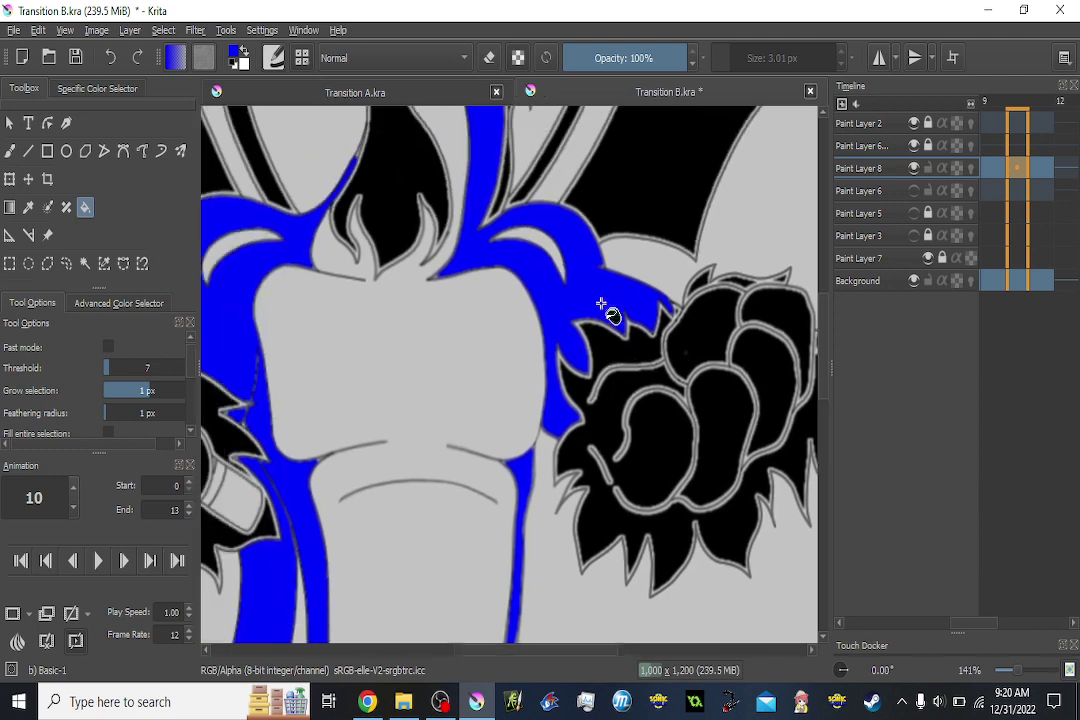
{"action": "left_click_drag", "start_coordinate": [620, 243], "coordinate": [626, 275]}
Sample black from the wing as the fill colour and go back to frame 0.
{"action": "left_click", "coordinate": [639, 229], "text": "ctrl"}
{"action": "key", "text": "Left"}
{"action": "key", "text": "Left"}
{"action": "key", "text": "Left"}
{"action": "key", "text": "Left"}
{"action": "key", "text": "Left"}
{"action": "key", "text": "Left"}
{"action": "key", "text": "Left"}
{"action": "key", "text": "Left"}
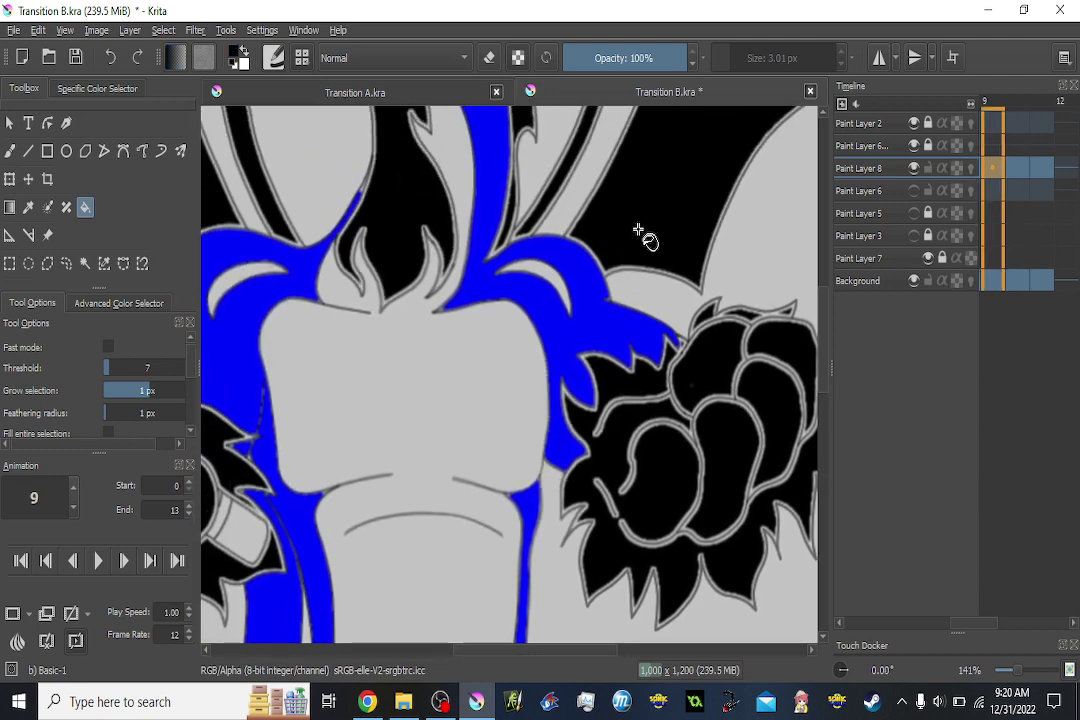
{"action": "key", "text": "Left"}
{"action": "key", "text": "Left"}
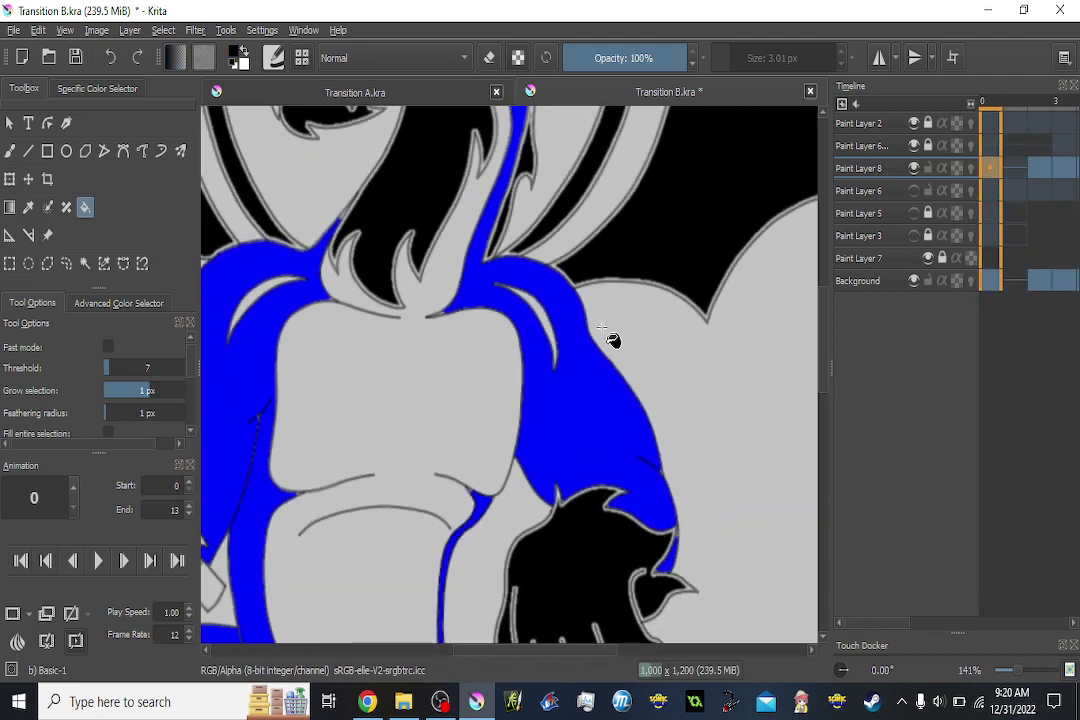
Try filling the crescent marking on the shoulder black on frame 0, undo the fill, and set the grow selection to -1 px.
{"action": "scroll", "coordinate": [550, 314], "scroll_direction": "up", "scroll_amount": 2}
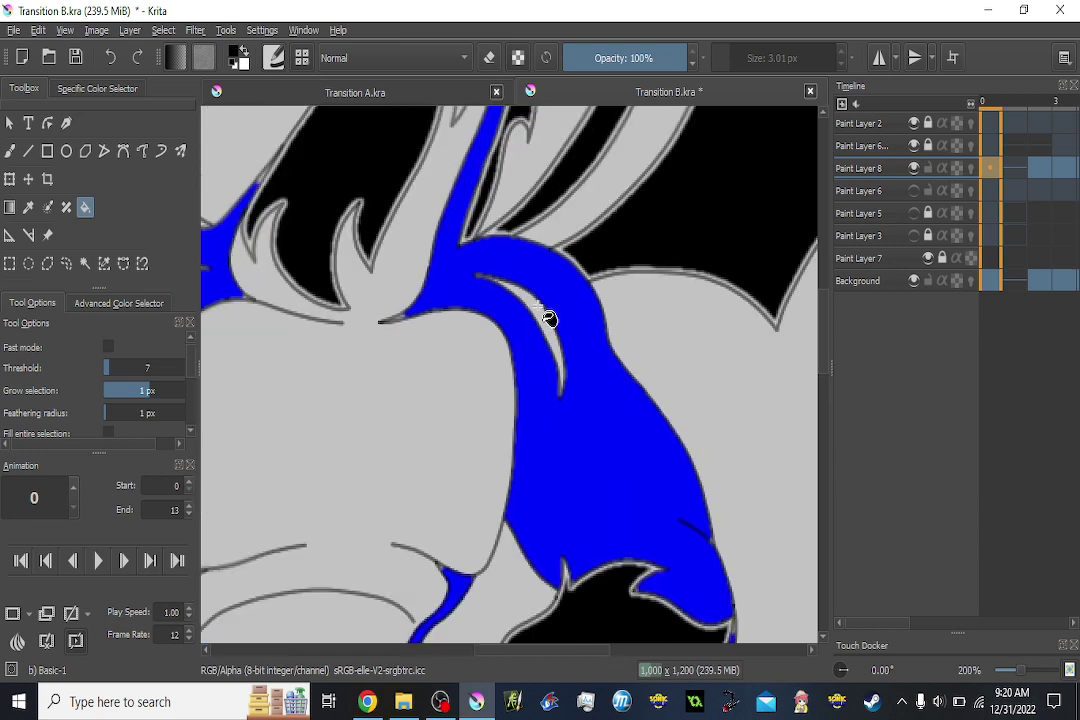
{"action": "left_click", "coordinate": [550, 330]}
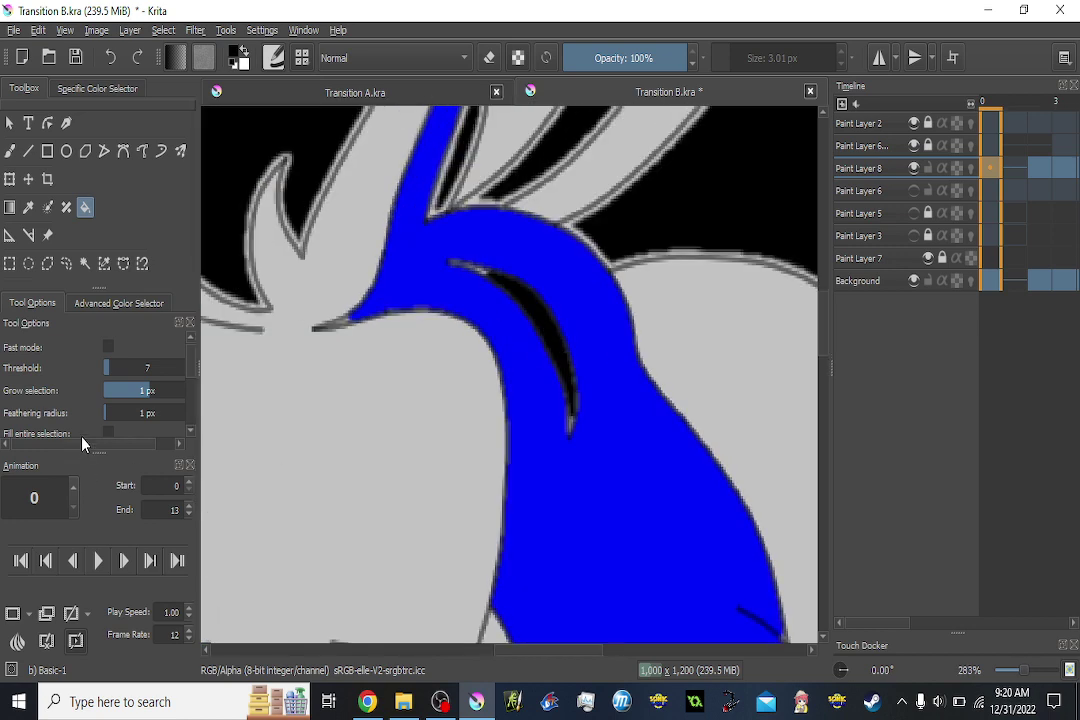
{"action": "key", "text": "ctrl+z"}
{"action": "left_click", "coordinate": [157, 392]}
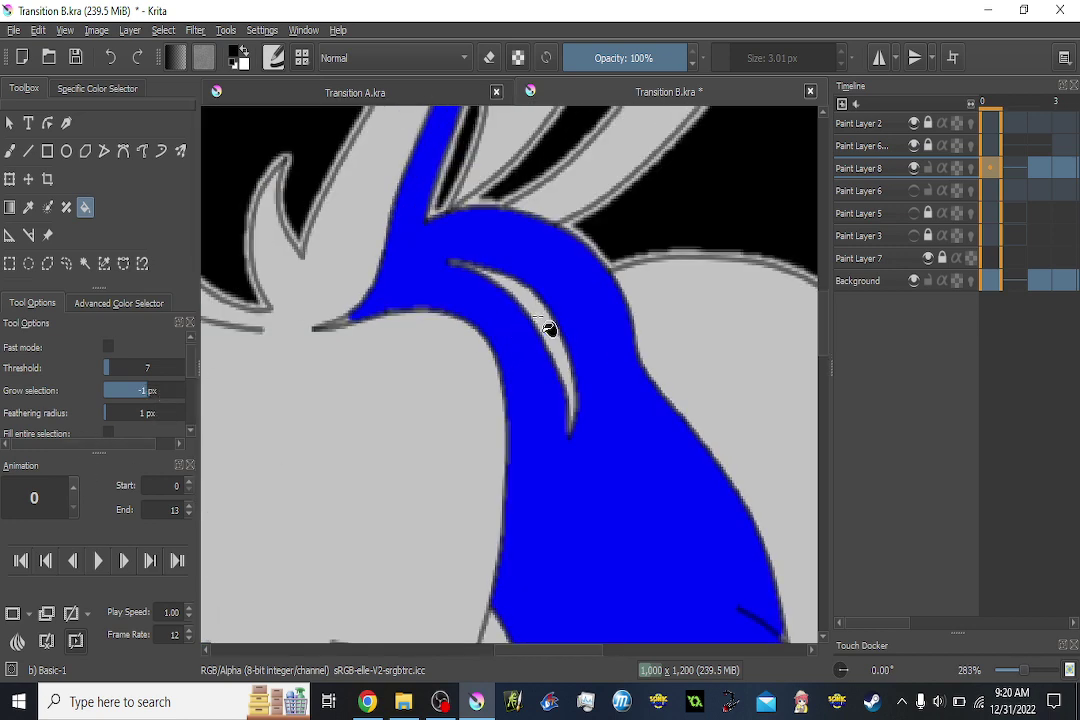
Fill the crescent marking on the shoulder of the lowered arm black on frames 0 to 4.
{"action": "left_click", "coordinate": [550, 330]}
{"action": "key", "text": "period"}
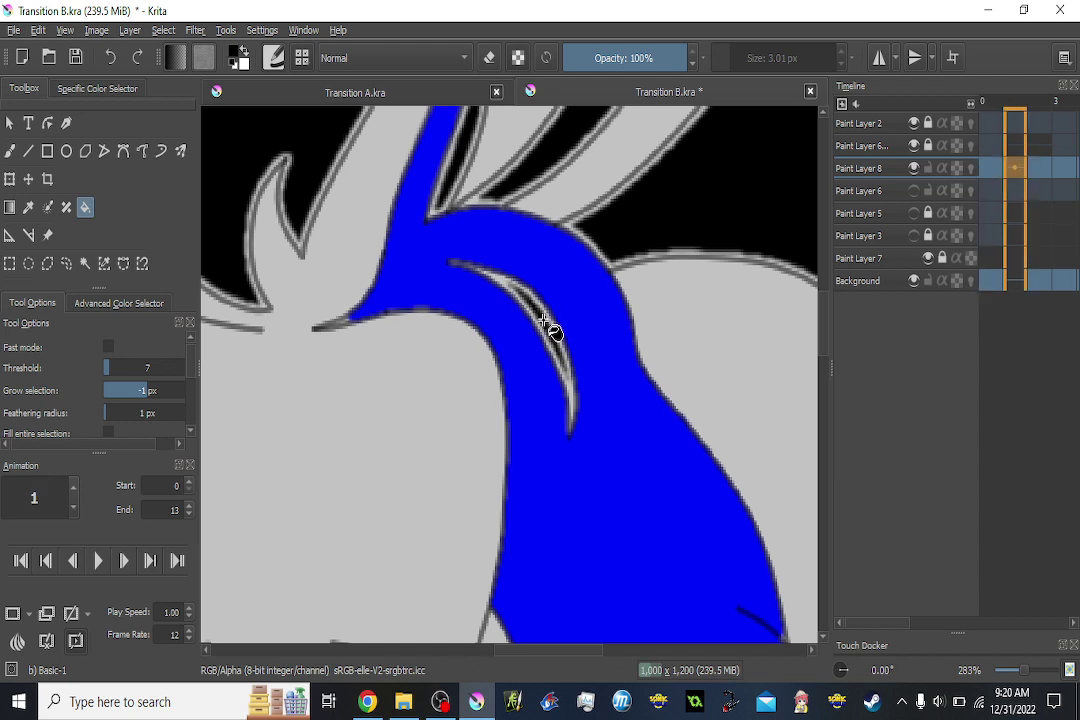
{"action": "key", "text": "period"}
{"action": "key", "text": "period"}
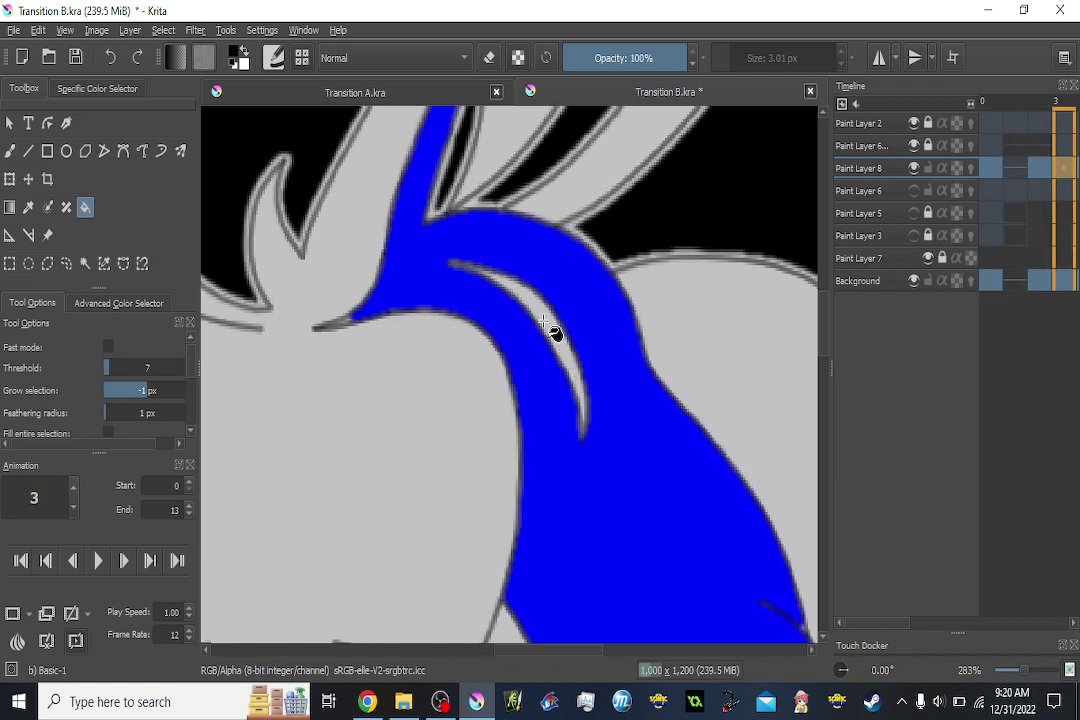
{"action": "key", "text": "period"}
{"action": "key", "text": "period"}
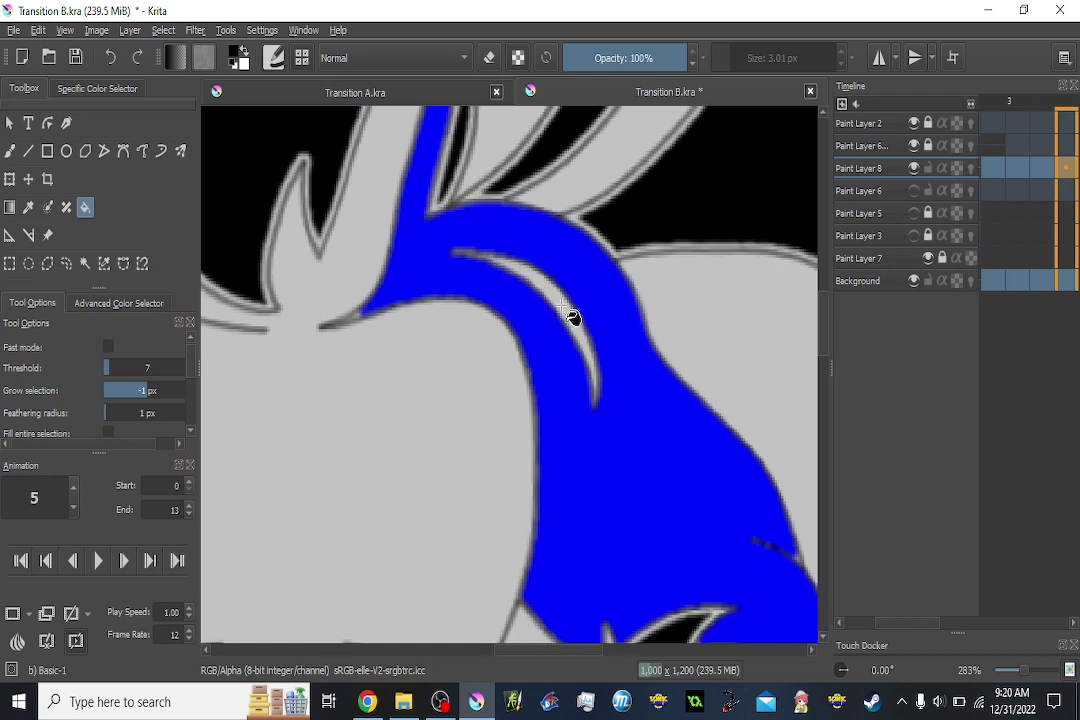
Fill the crescent marking on the same shoulder black on frames 5 to 11.
{"action": "key", "text": "period"}
{"action": "key", "text": "period"}
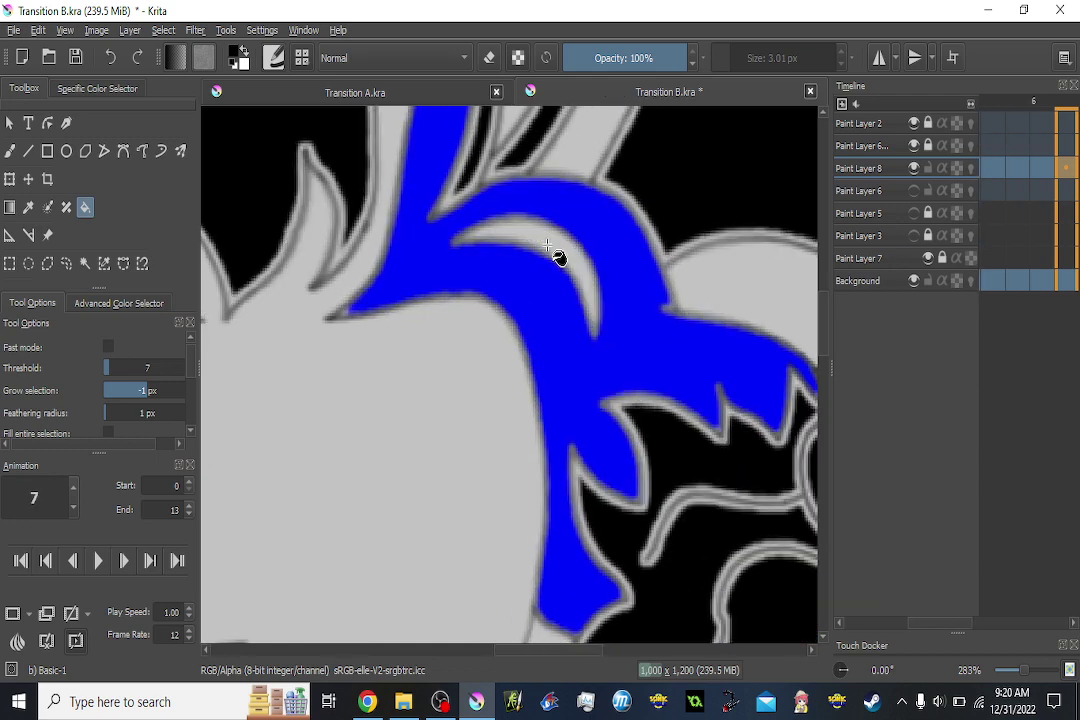
{"action": "key", "text": "period"}
{"action": "key", "text": "period"}
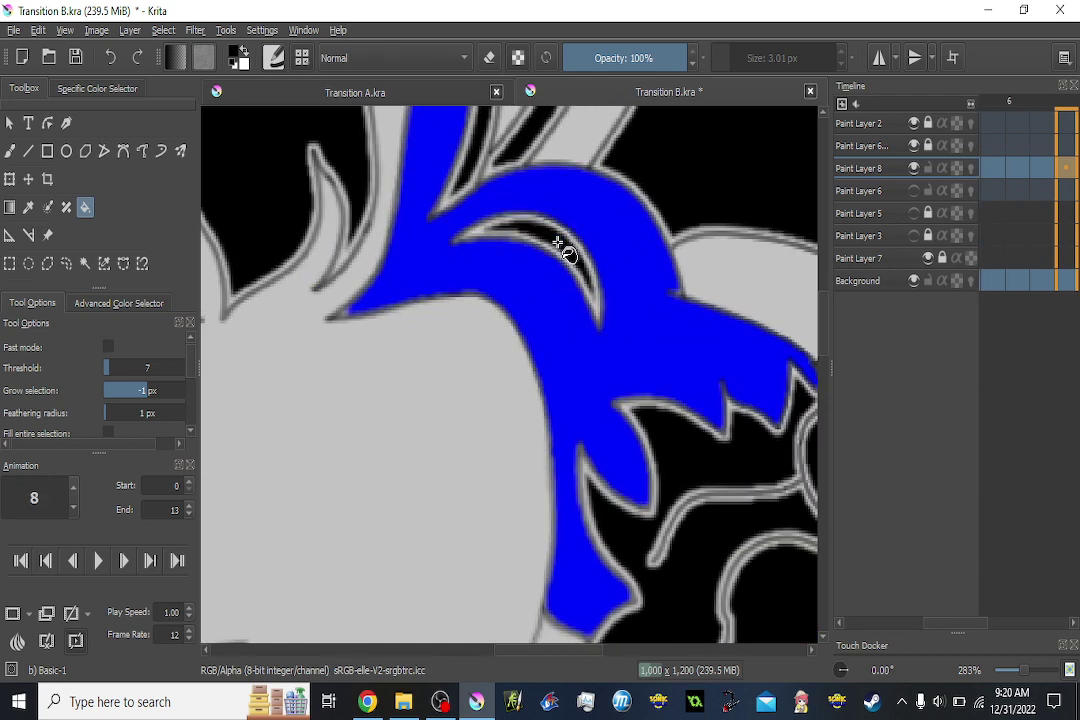
{"action": "key", "text": "period"}
{"action": "key", "text": "period"}
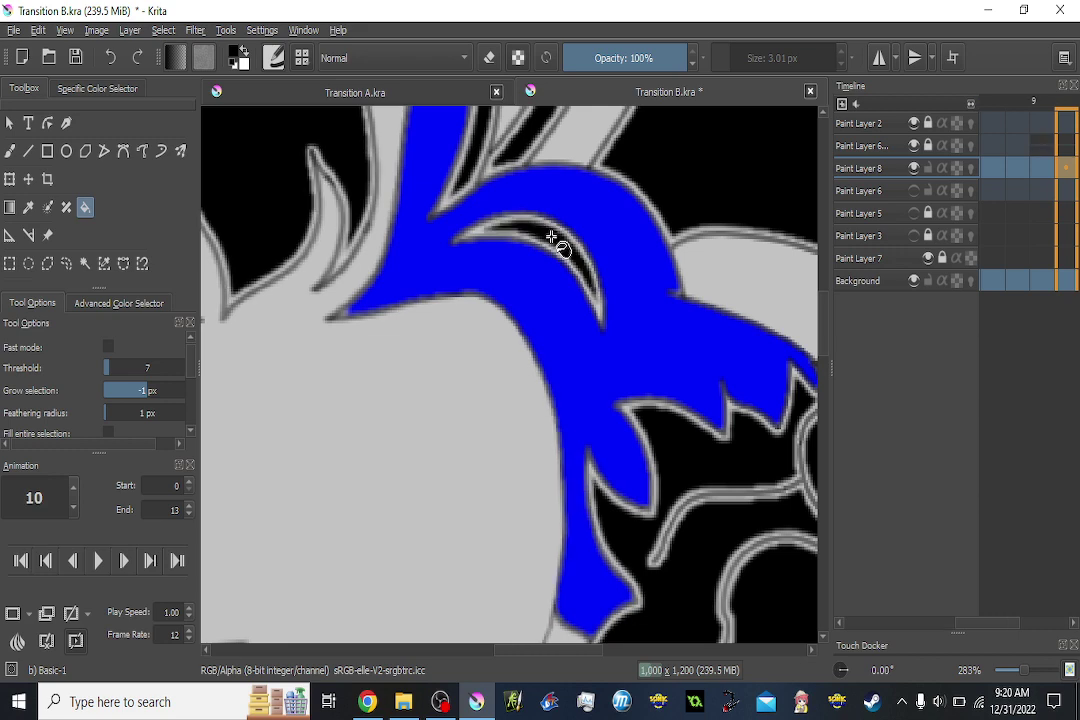
{"action": "left_click", "coordinate": [551, 236]}
{"action": "key", "text": "period"}
{"action": "key", "text": "comma"}
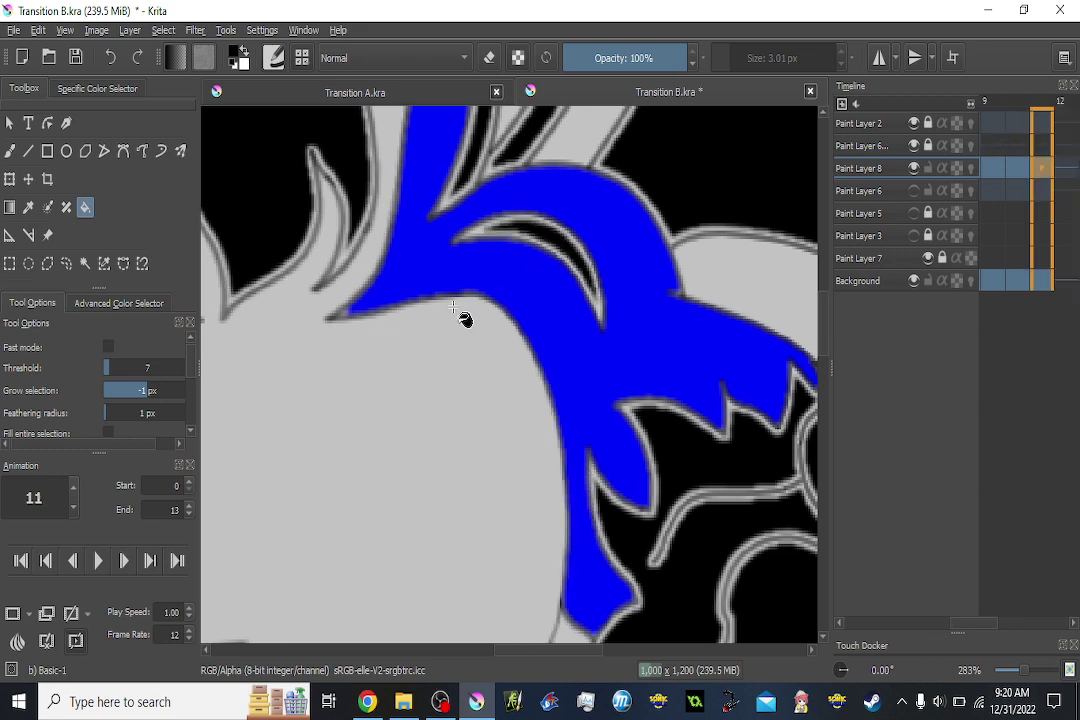
Fill the crescent marking on the pencil arm's shoulder black on frames 11 back to 5.
{"action": "left_click_drag", "start_coordinate": [390, 355], "coordinate": [740, 350]}
{"action": "left_click", "coordinate": [472, 242]}
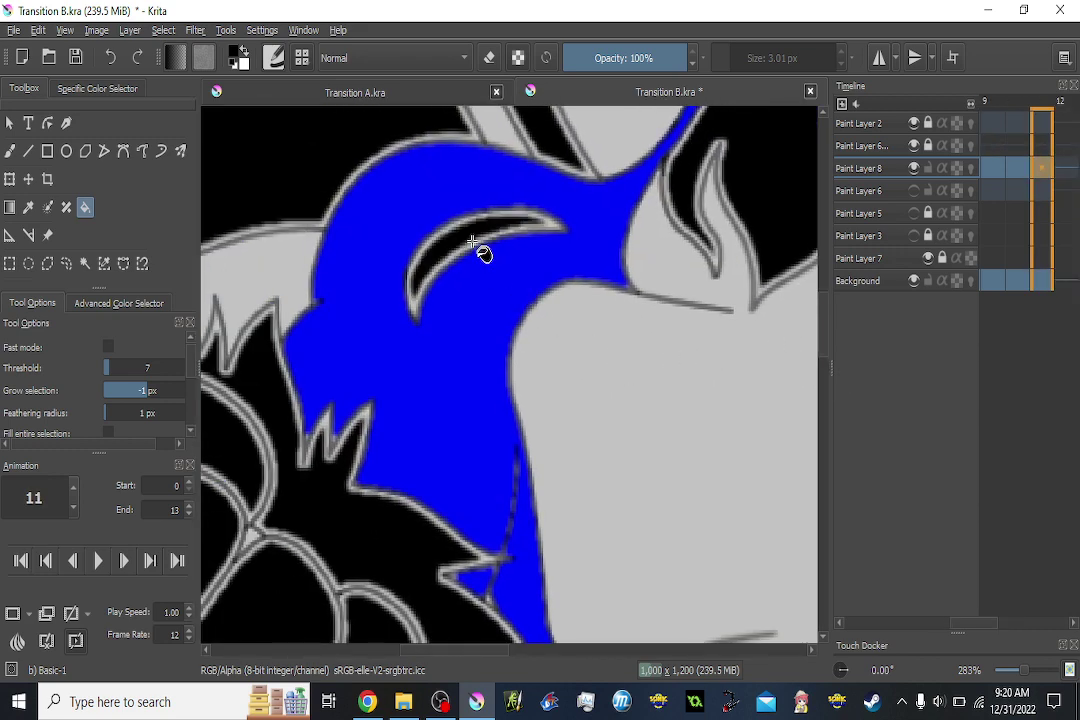
{"action": "key", "text": "comma"}
{"action": "left_click", "coordinate": [471, 242]}
{"action": "key", "text": "comma"}
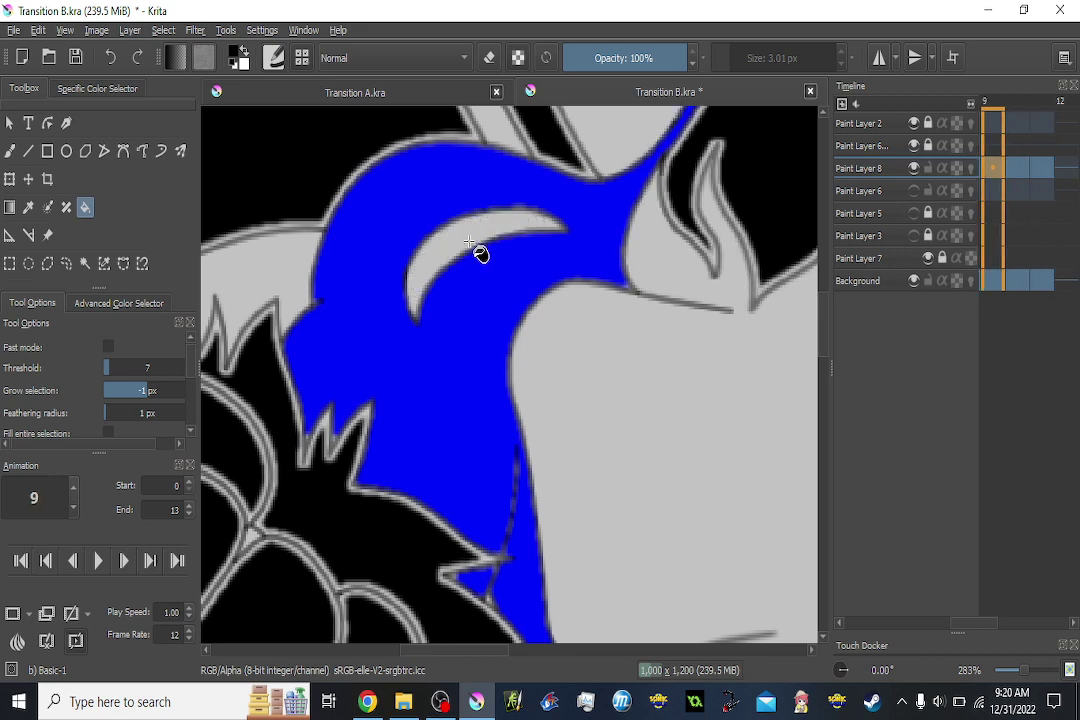
{"action": "left_click", "coordinate": [469, 242]}
{"action": "key", "text": "comma"}
{"action": "left_click", "coordinate": [468, 241]}
{"action": "key", "text": "comma"}
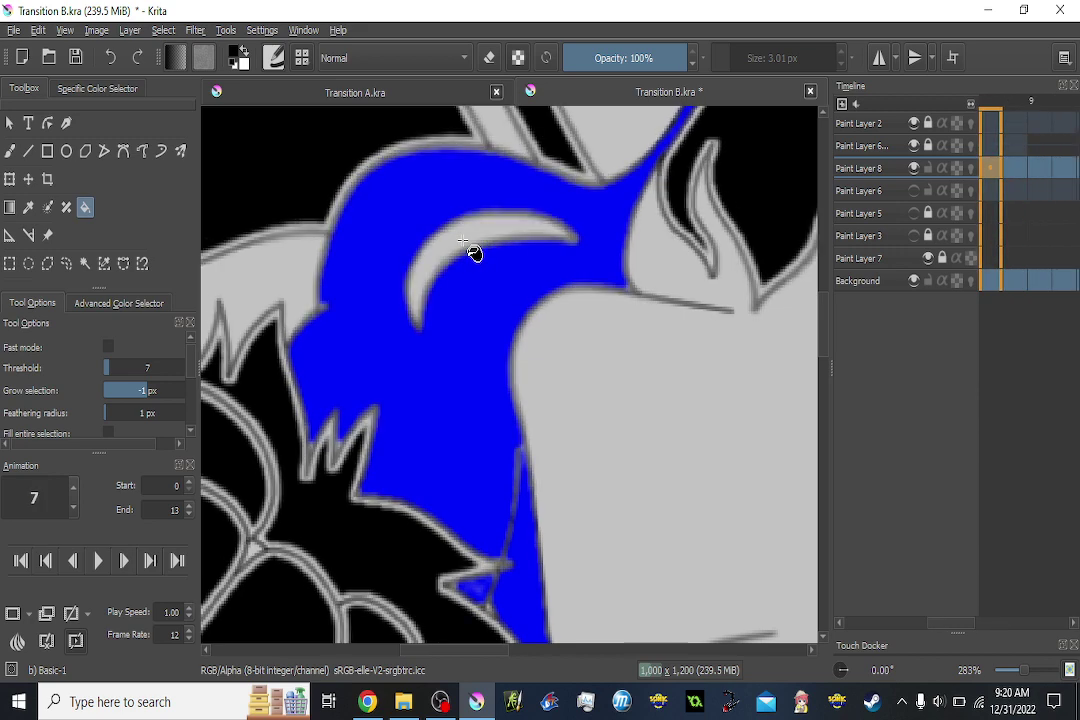
{"action": "left_click", "coordinate": [463, 240]}
{"action": "key", "text": "comma"}
{"action": "left_click", "coordinate": [462, 241]}
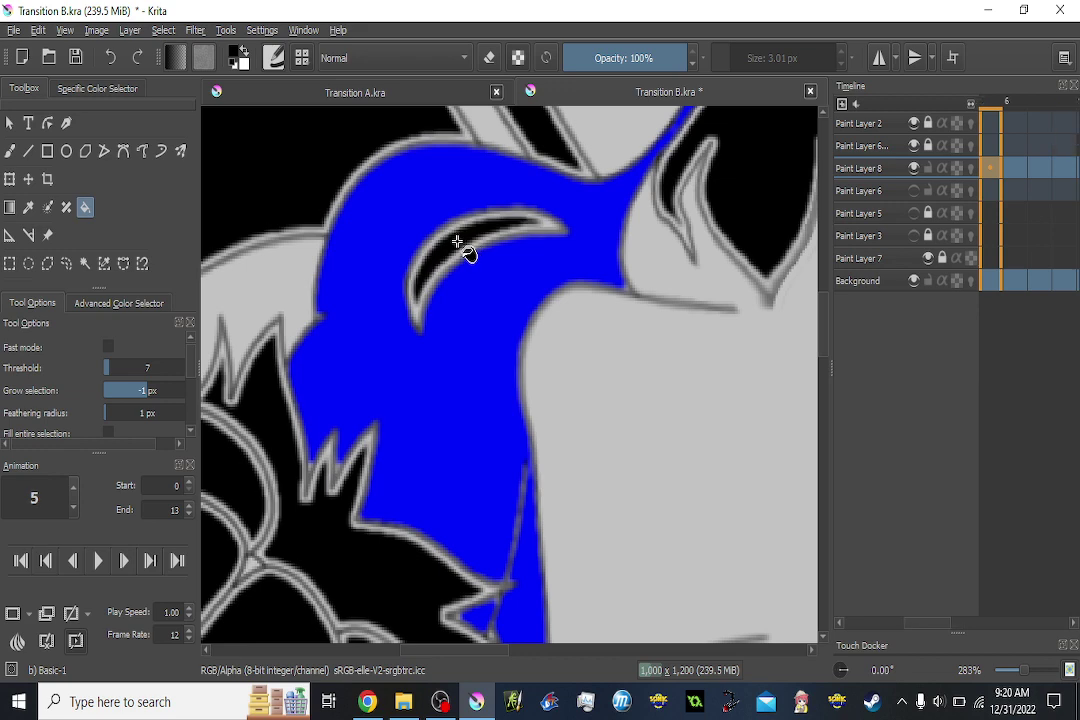
Fill the pencil arm's shoulder crescent black on frames 4 back to 0.
{"action": "key", "text": "comma"}
{"action": "left_click", "coordinate": [465, 264]}
{"action": "key", "text": "comma"}
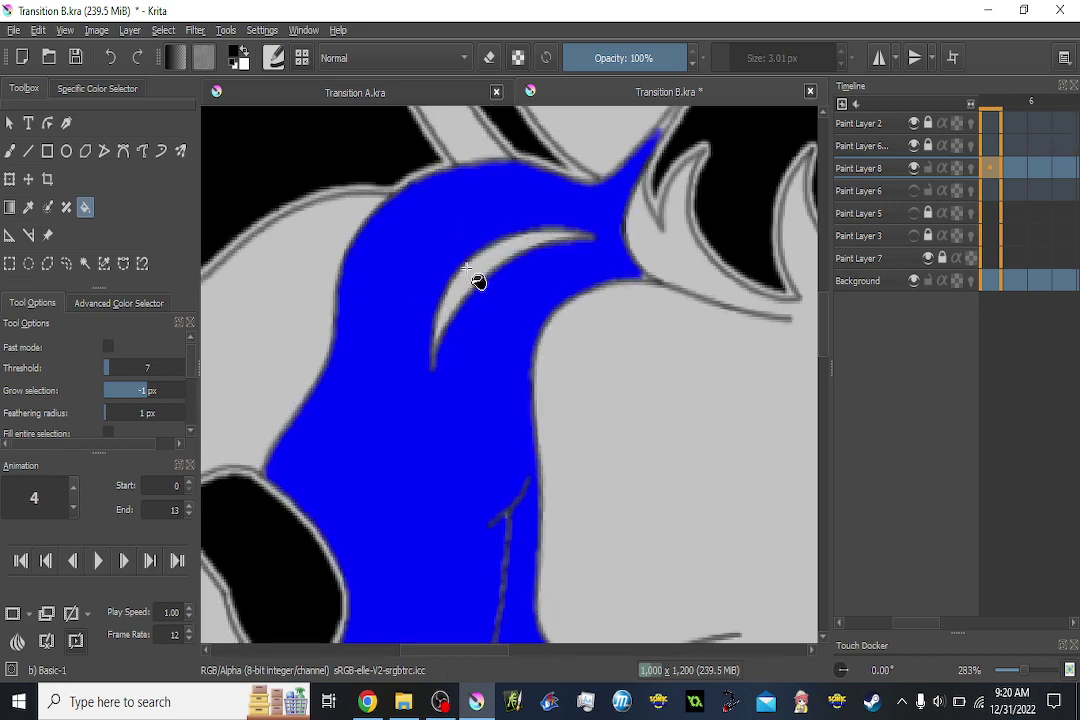
{"action": "left_click", "coordinate": [479, 269]}
{"action": "key", "text": "comma"}
{"action": "left_click", "coordinate": [487, 270]}
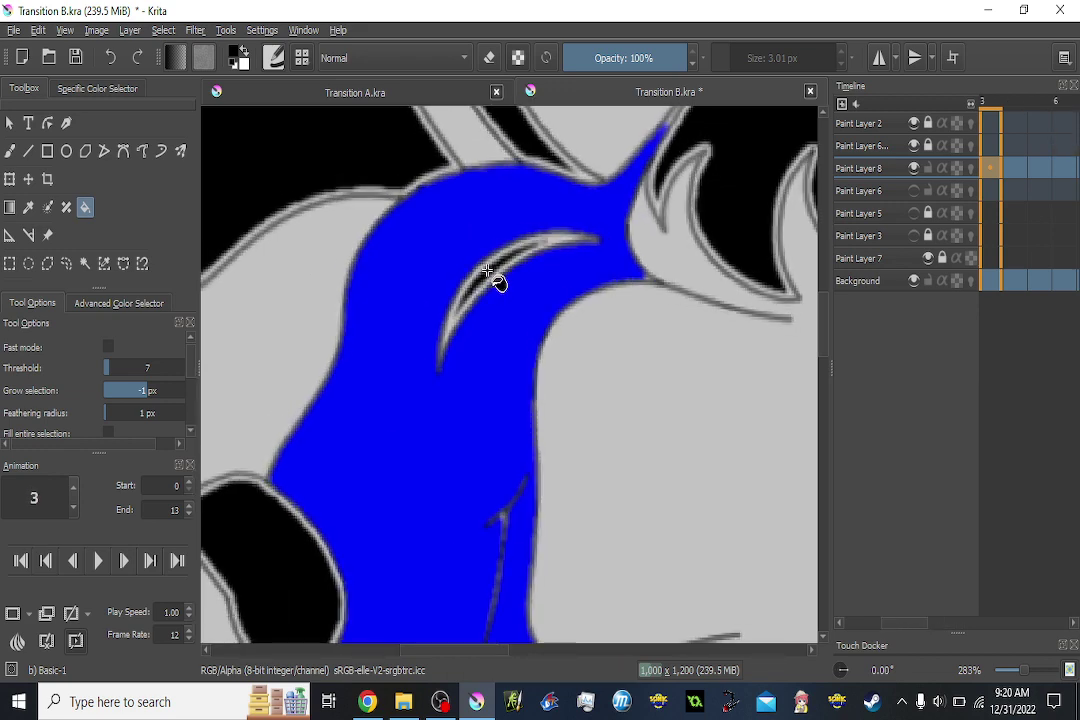
{"action": "key", "text": "comma"}
{"action": "left_click", "coordinate": [498, 273]}
{"action": "key", "text": "comma"}
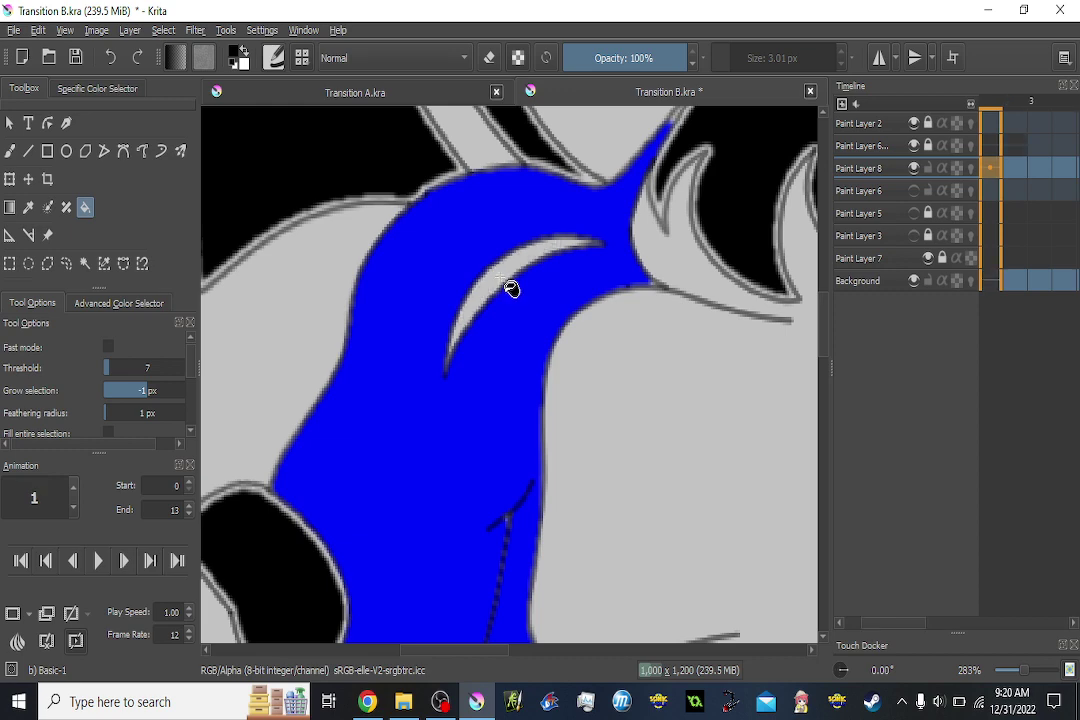
{"action": "left_click", "coordinate": [501, 278]}
{"action": "key", "text": "comma"}
Fill the long stripe across the blue tail fin black on frames 0 to 5.
{"action": "scroll", "coordinate": [510, 288], "scroll_direction": "down", "scroll_amount": 5}
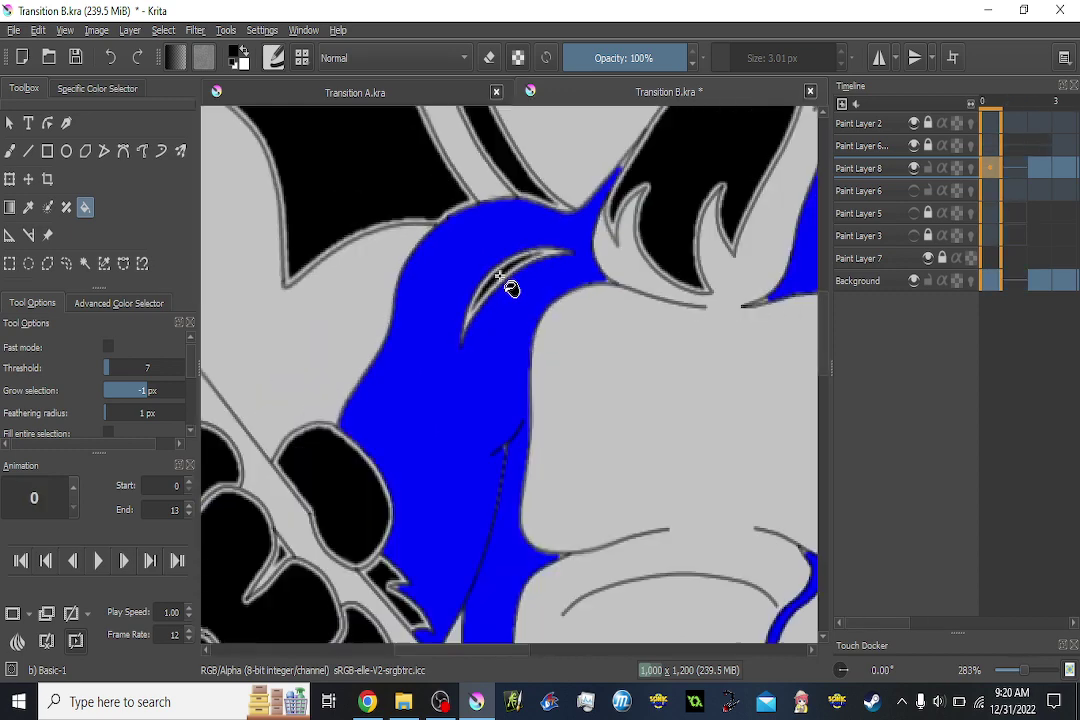
{"action": "scroll", "coordinate": [510, 288], "scroll_direction": "down", "scroll_amount": 5}
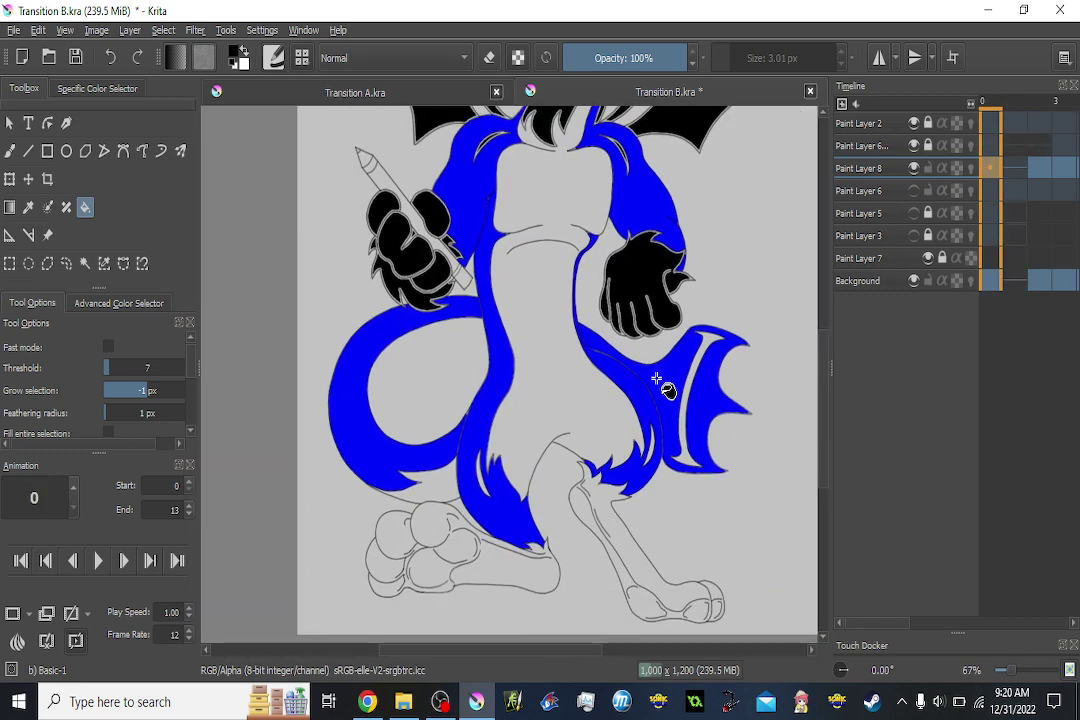
{"action": "scroll", "coordinate": [665, 380], "scroll_direction": "up", "scroll_amount": 4}
{"action": "scroll", "coordinate": [700, 365], "scroll_direction": "up", "scroll_amount": 2}
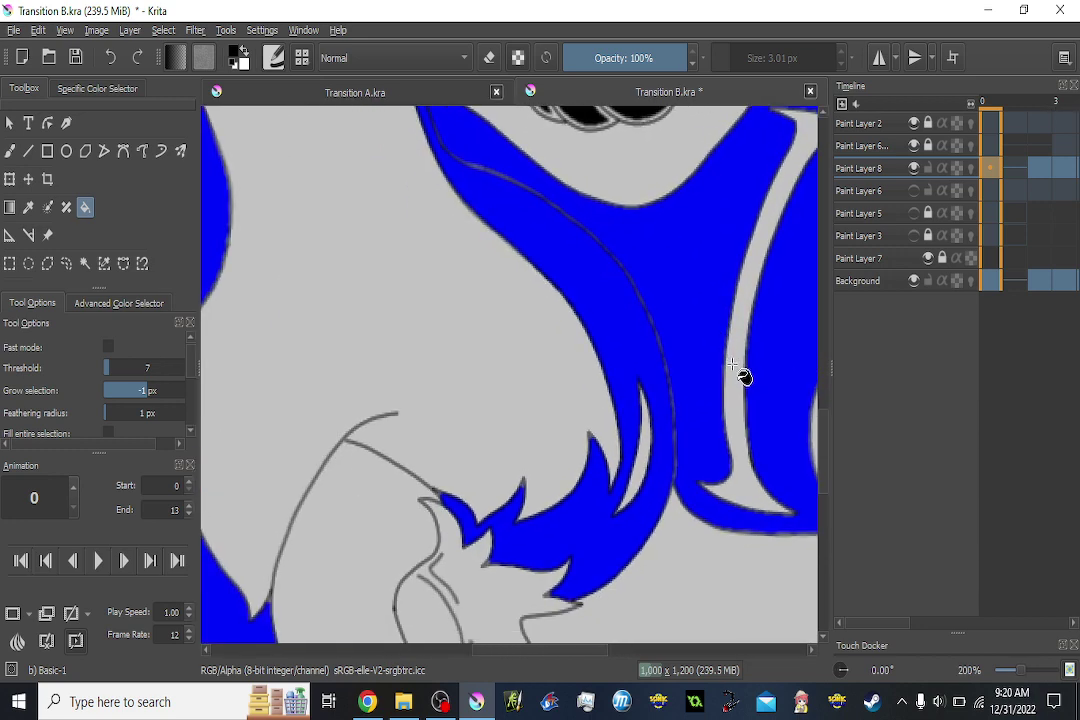
{"action": "left_click", "coordinate": [733, 370]}
{"action": "key", "text": "period"}
{"action": "key", "text": "period"}
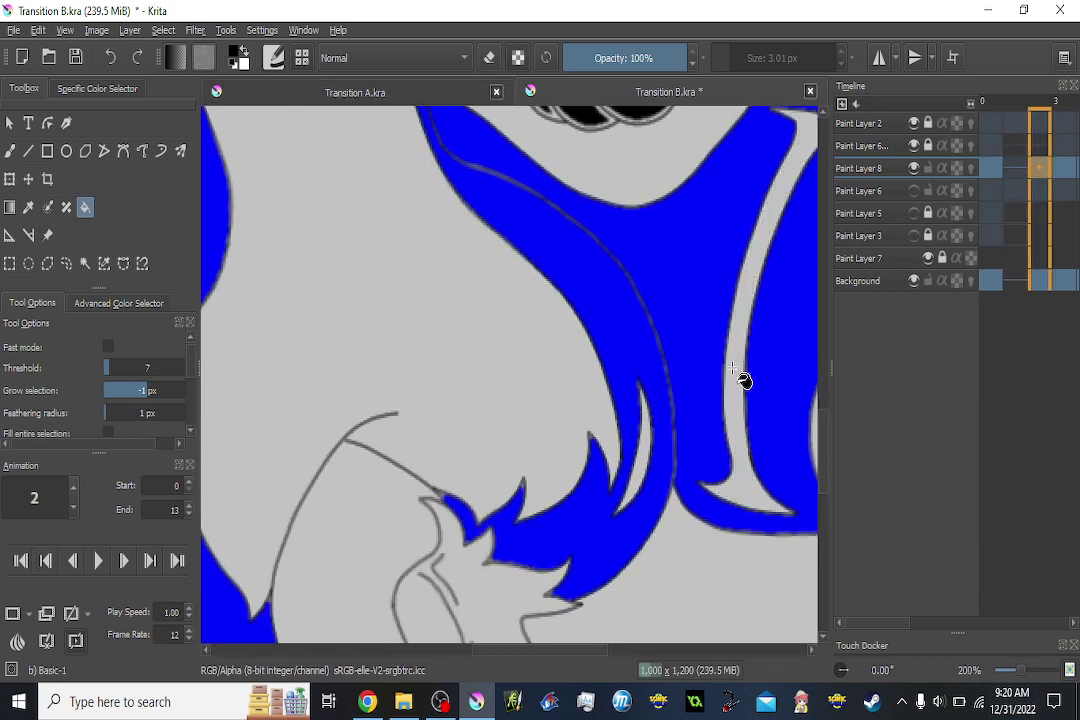
{"action": "left_click", "coordinate": [733, 370]}
{"action": "key", "text": "period"}
{"action": "key", "text": "period"}
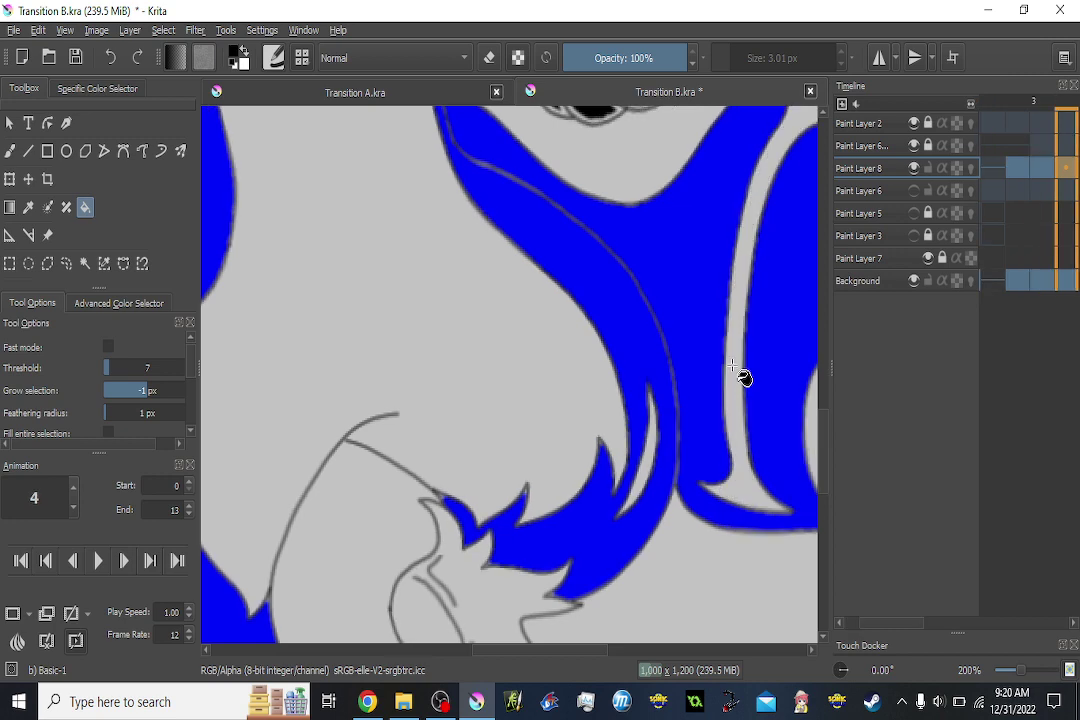
{"action": "key", "text": "period"}
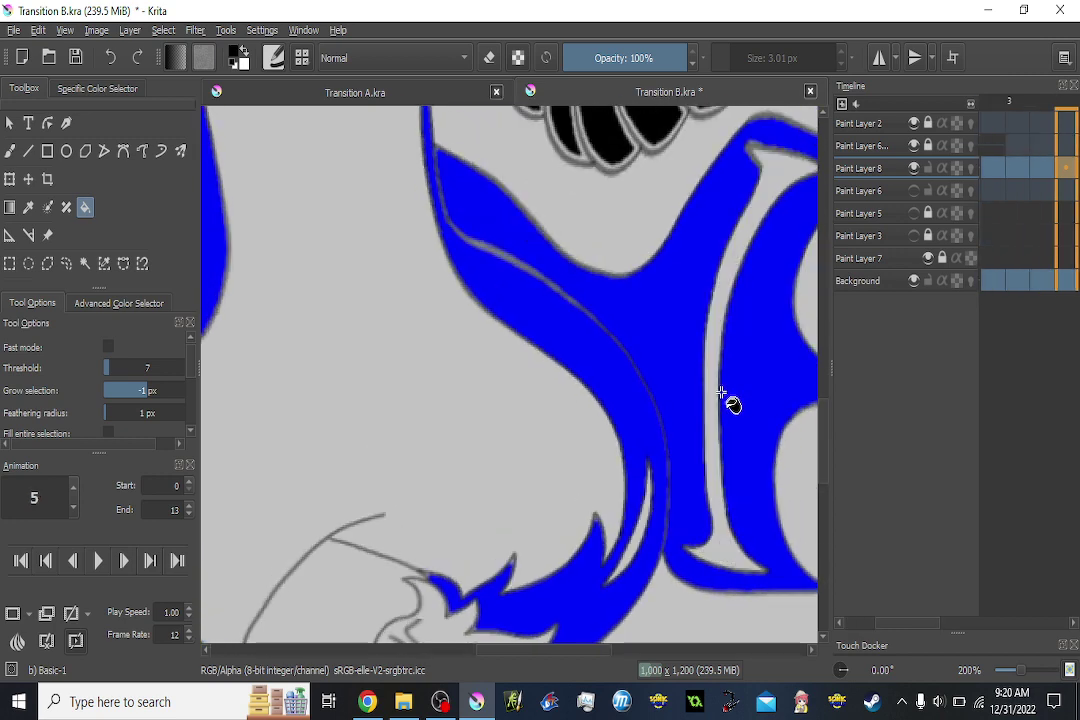
{"action": "left_click", "coordinate": [721, 386]}
{"action": "key", "text": "period"}
Fill the parts of the tail-fin stripe showing around the pencil paw's fur black on frames 6 to 8.
{"action": "scroll", "coordinate": [540, 405], "scroll_direction": "down", "scroll_amount": 2}
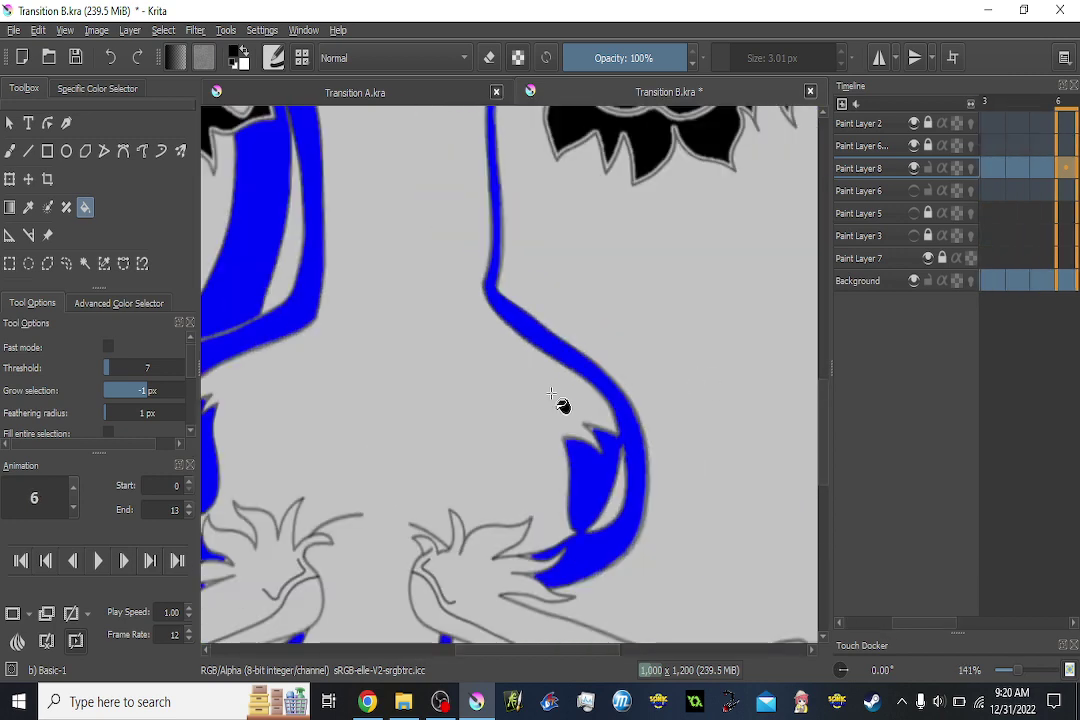
{"action": "left_click_drag", "start_coordinate": [570, 424], "coordinate": [773, 458]}
{"action": "scroll", "coordinate": [345, 186], "scroll_direction": "up", "scroll_amount": 1}
{"action": "scroll", "coordinate": [352, 197], "scroll_direction": "up", "scroll_amount": 1}
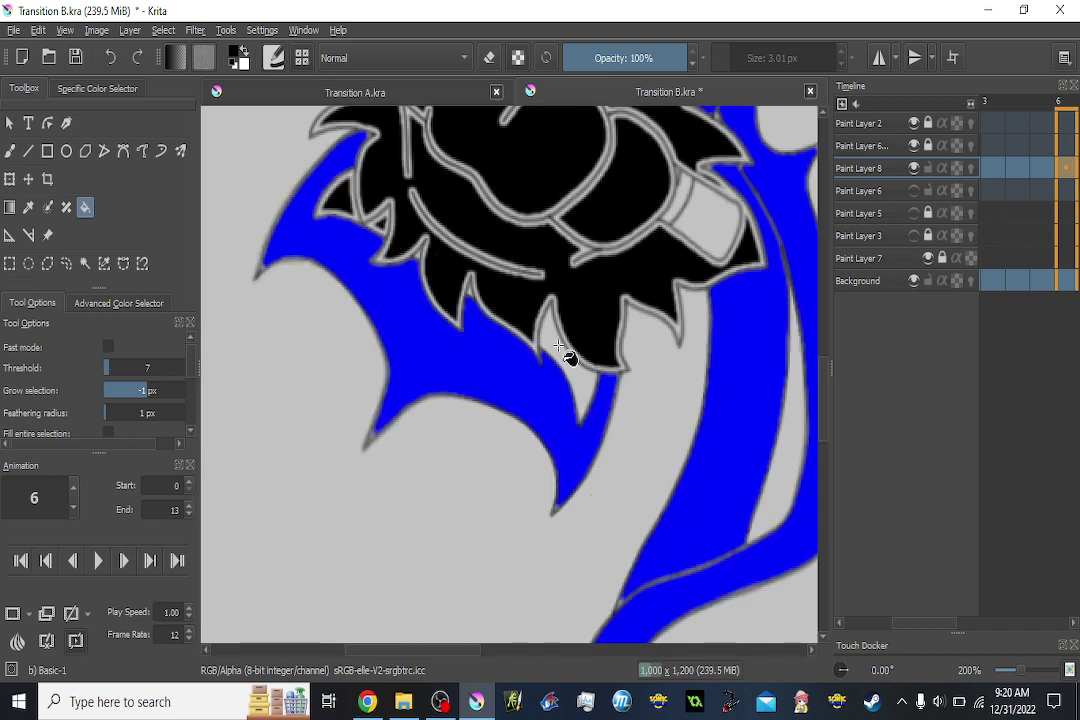
{"action": "key", "text": "period"}
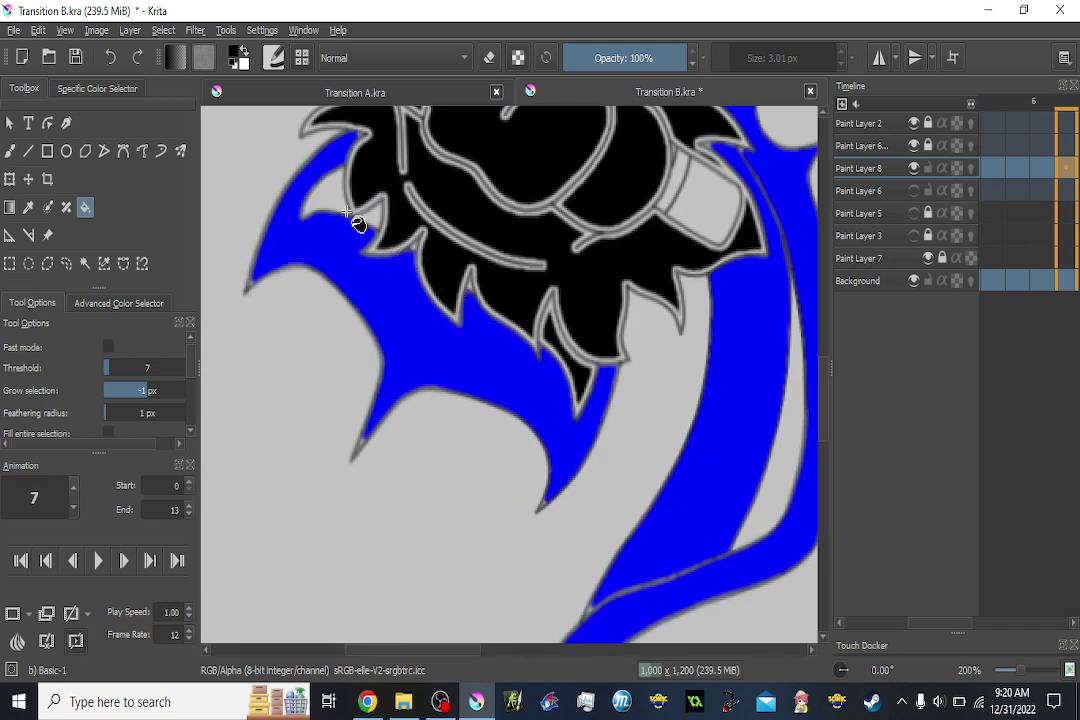
{"action": "key", "text": "period"}
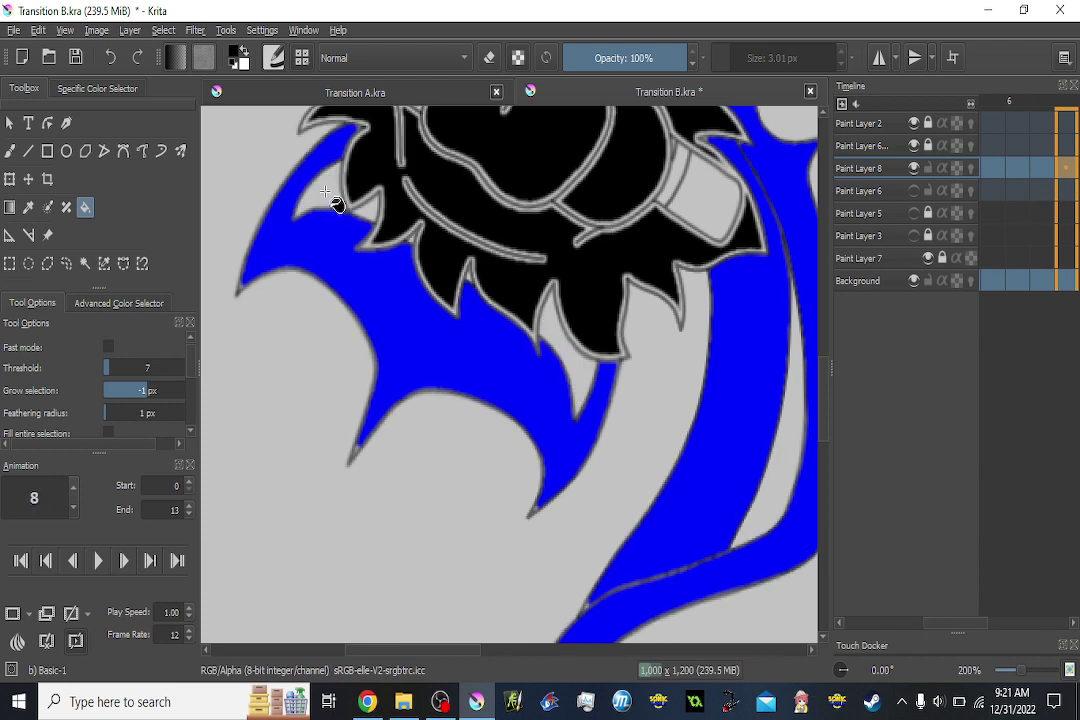
{"action": "left_click", "coordinate": [325, 191]}
{"action": "left_click", "coordinate": [366, 207]}
{"action": "left_click", "coordinate": [559, 342]}
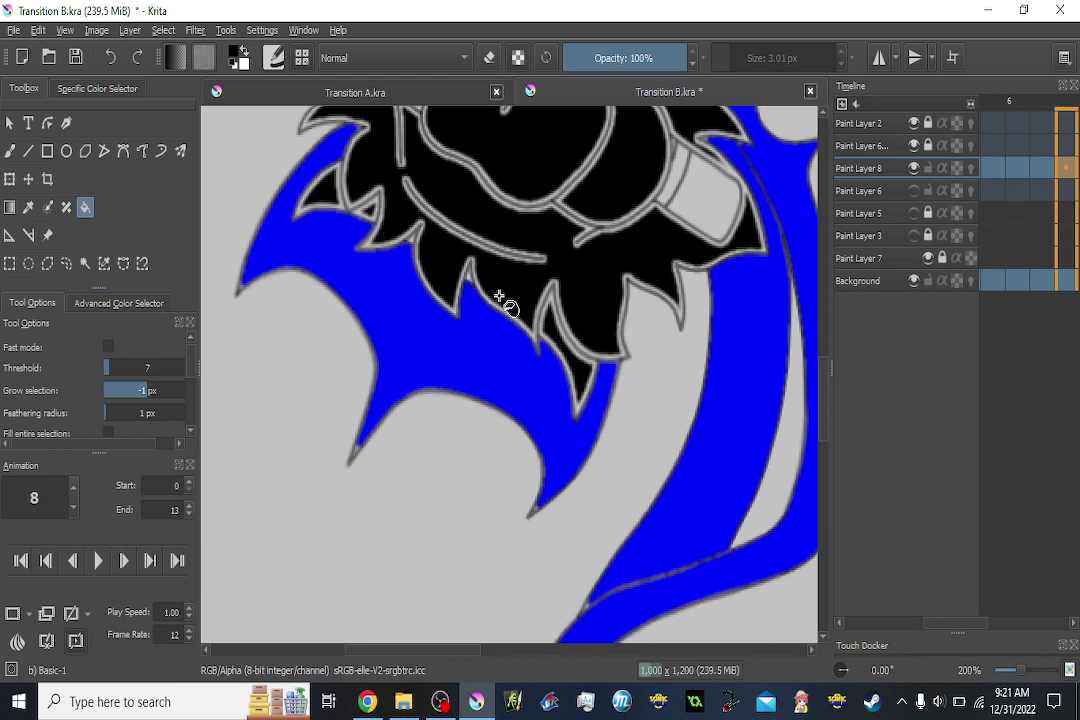
Fill the tail-fin stripe gaps beside the pencil paw's fur black on frames 9 to 11.
{"action": "key", "text": "period"}
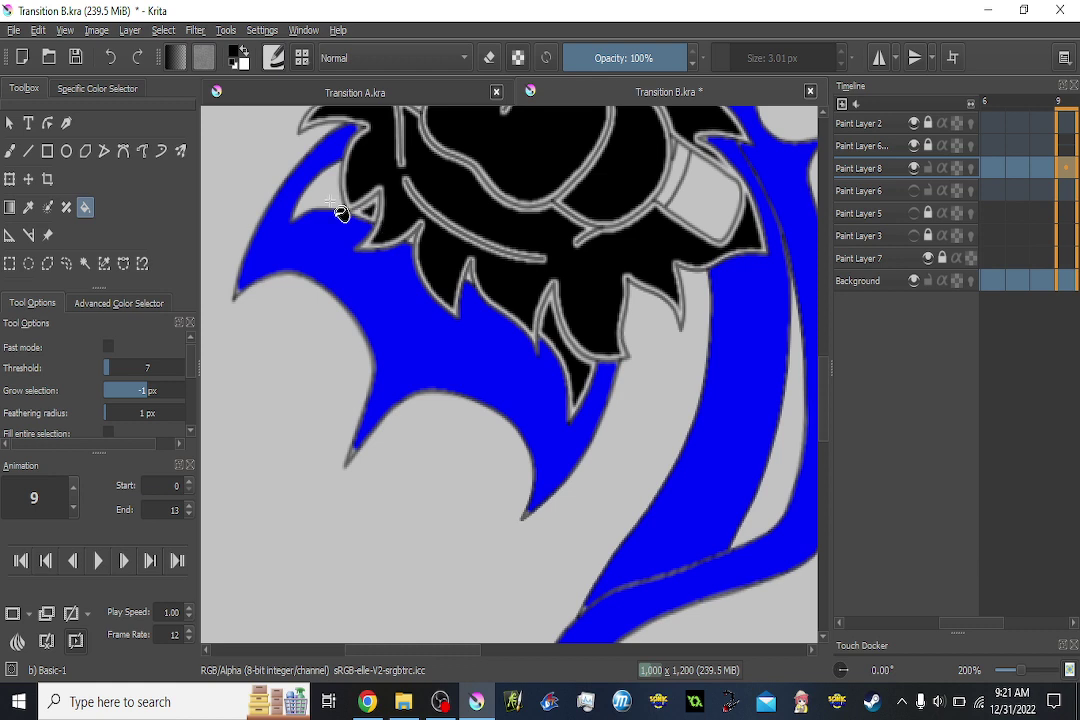
{"action": "key", "text": "period"}
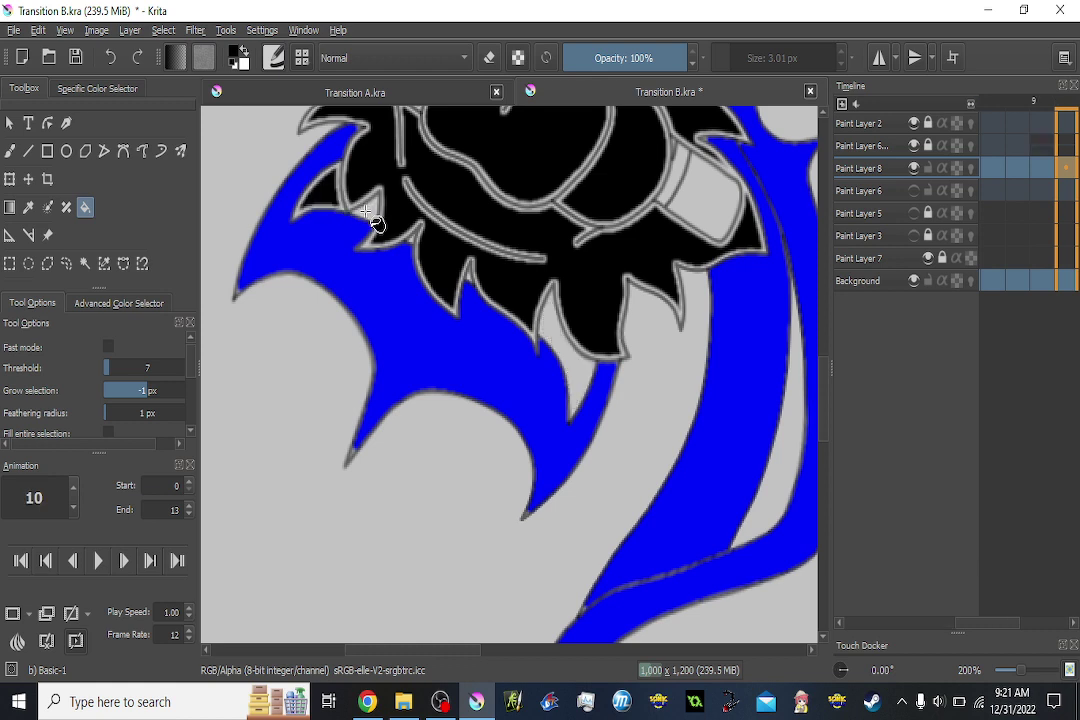
{"action": "left_click", "coordinate": [571, 355]}
{"action": "key", "text": "period"}
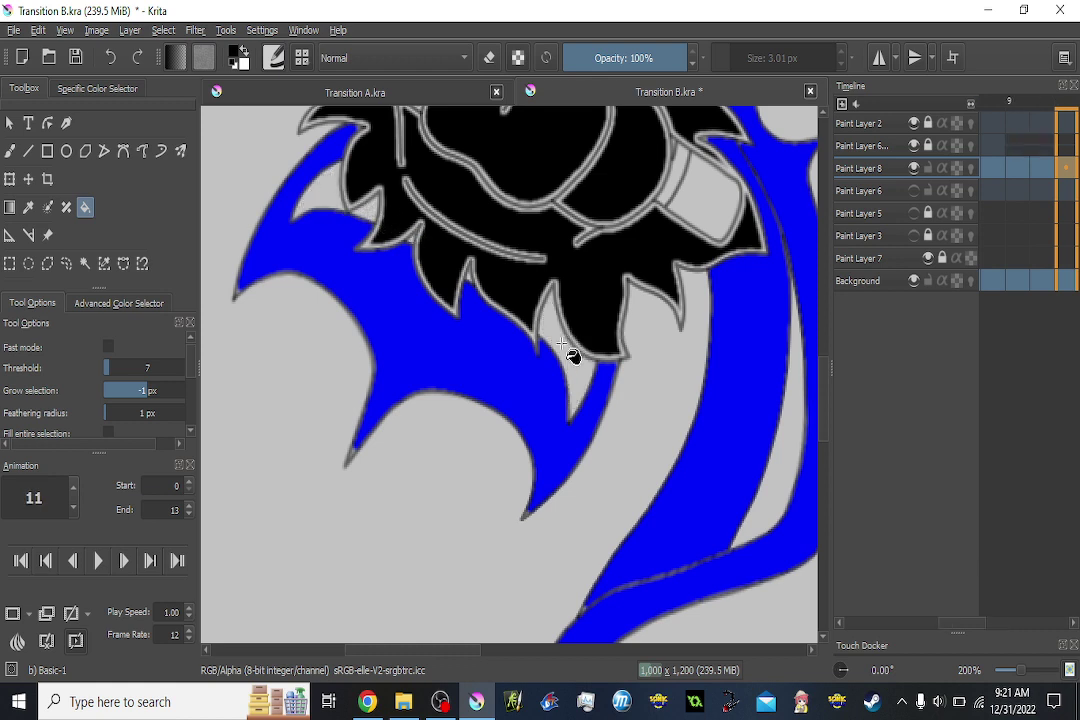
{"action": "left_click", "coordinate": [562, 345]}
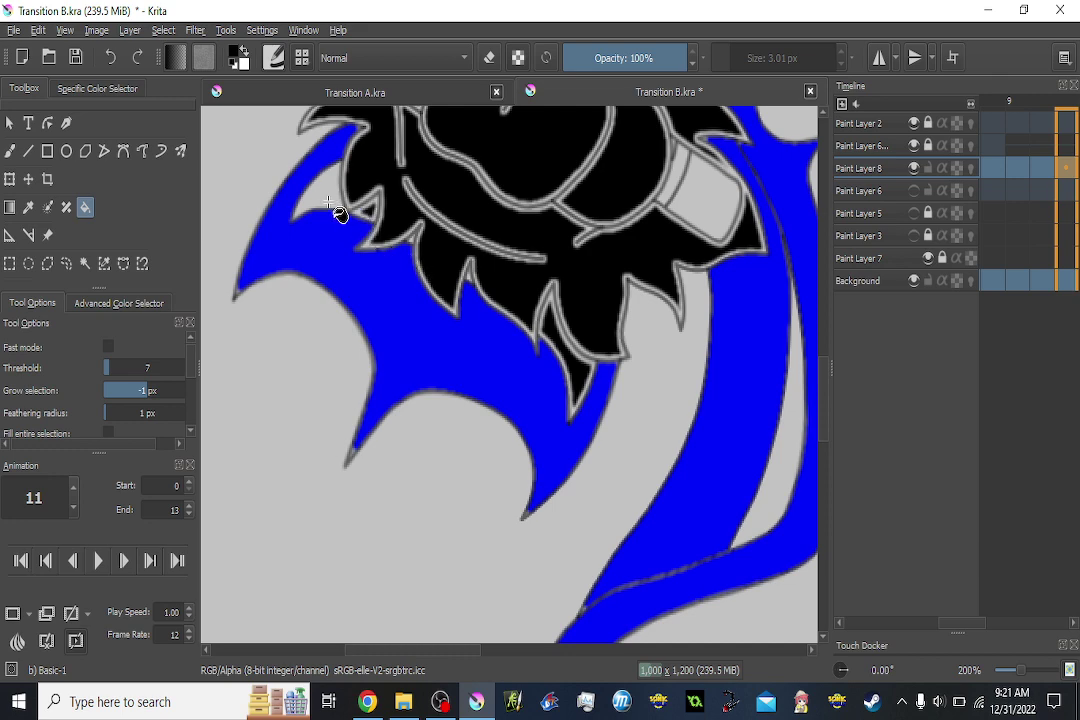
Fill the narrow slit beside the blue hip fur, below the pencil paw, black on frames 11 back to 9.
{"action": "scroll", "coordinate": [441, 258], "scroll_direction": "down", "scroll_amount": 4}
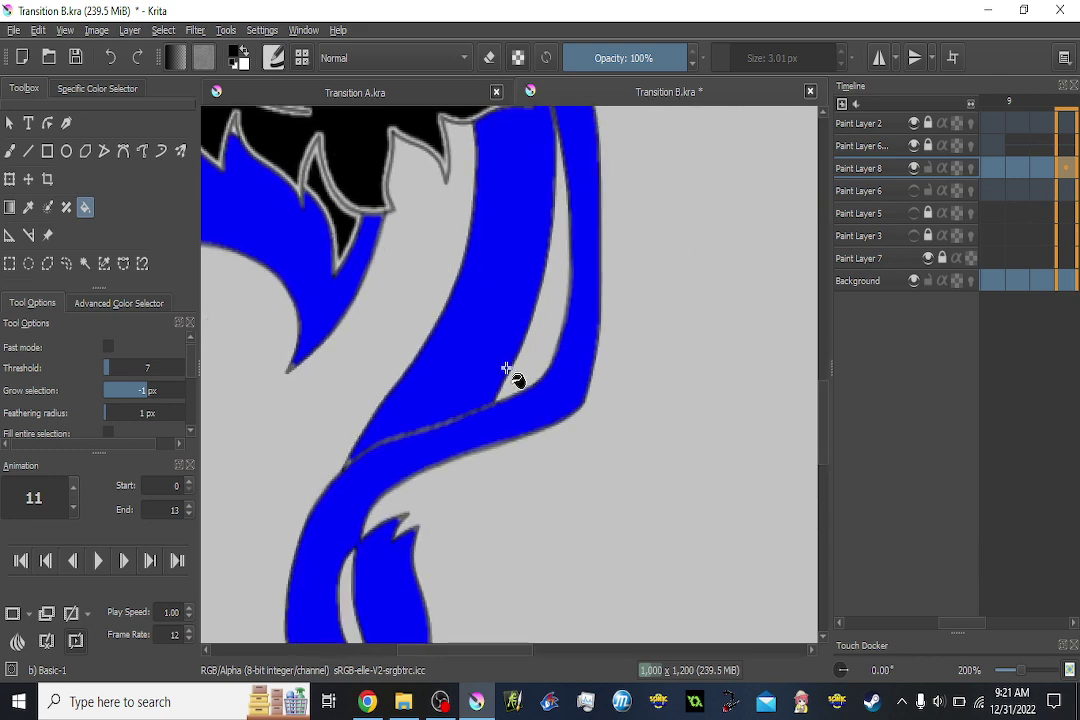
{"action": "scroll", "coordinate": [513, 378], "scroll_direction": "down", "scroll_amount": 2}
{"action": "left_click", "coordinate": [405, 465]}
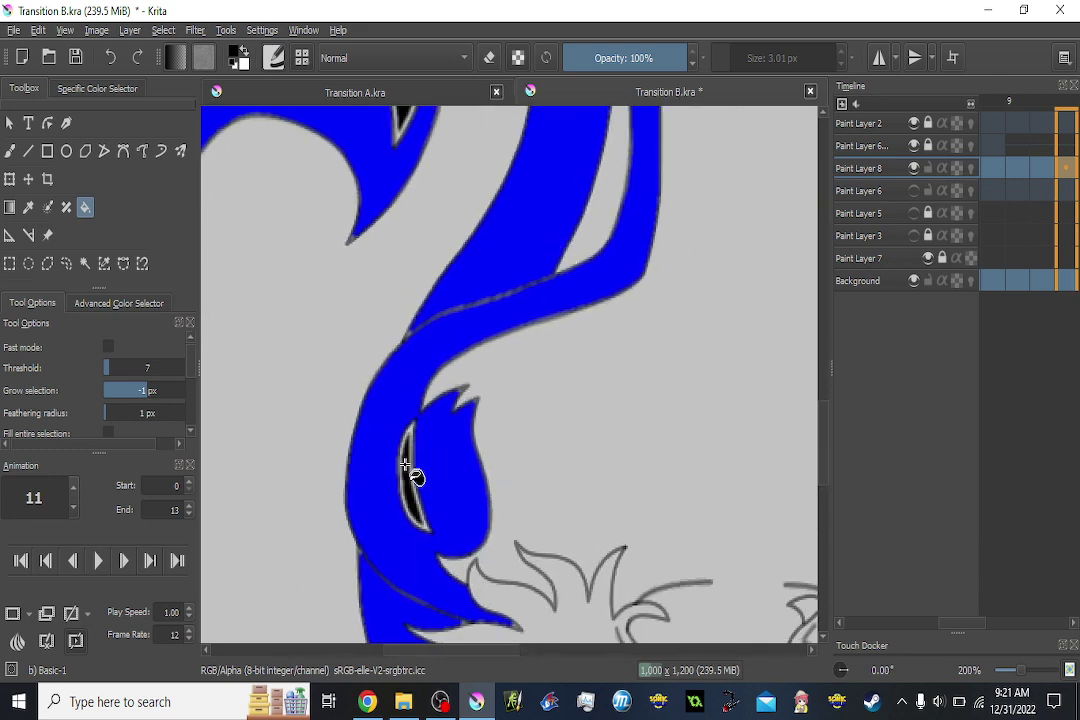
{"action": "key", "text": "Right"}
{"action": "key", "text": "Left"}
{"action": "key", "text": "Left"}
{"action": "left_click", "coordinate": [407, 472]}
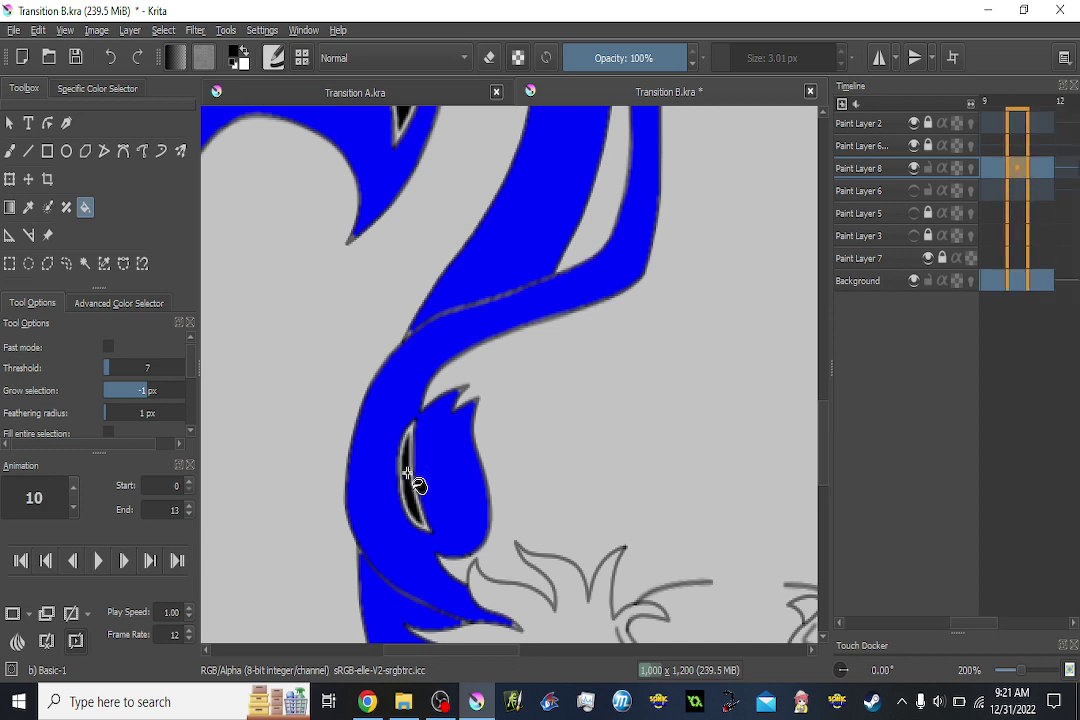
{"action": "key", "text": "Left"}
{"action": "left_click", "coordinate": [409, 482]}
Fill the narrow slit beside the left-hand blue hip fur black on frames 9 back to 6.
{"action": "key", "text": "Left"}
{"action": "left_click", "coordinate": [412, 492]}
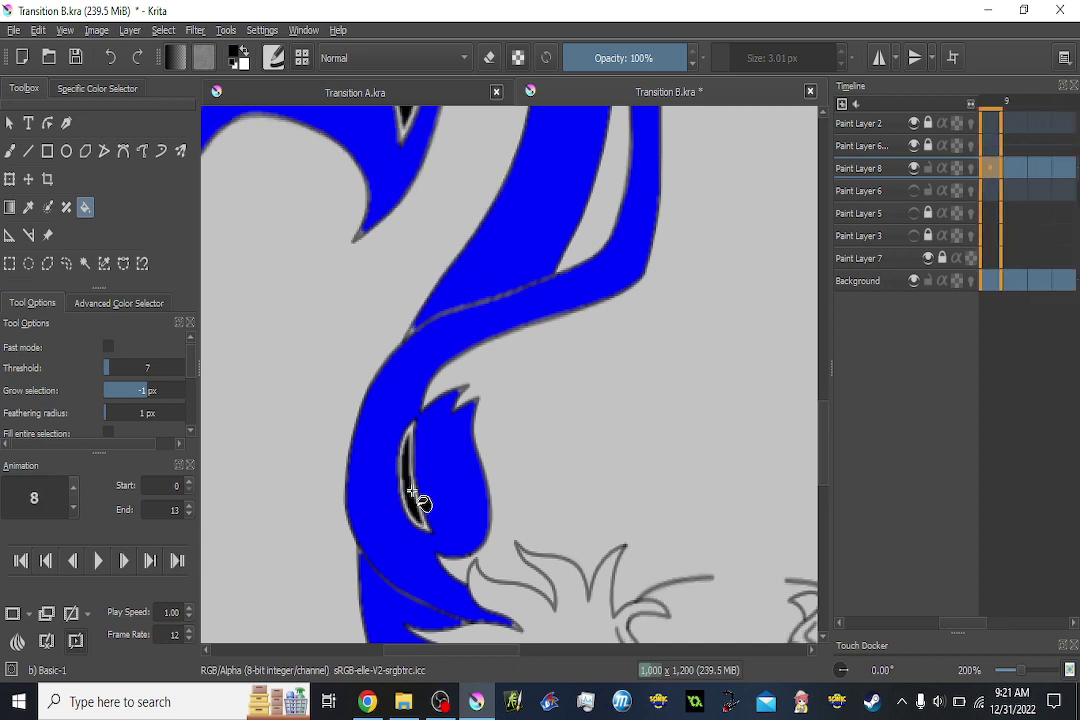
{"action": "key", "text": "Left"}
{"action": "left_click", "coordinate": [420, 492]}
{"action": "key", "text": "Left"}
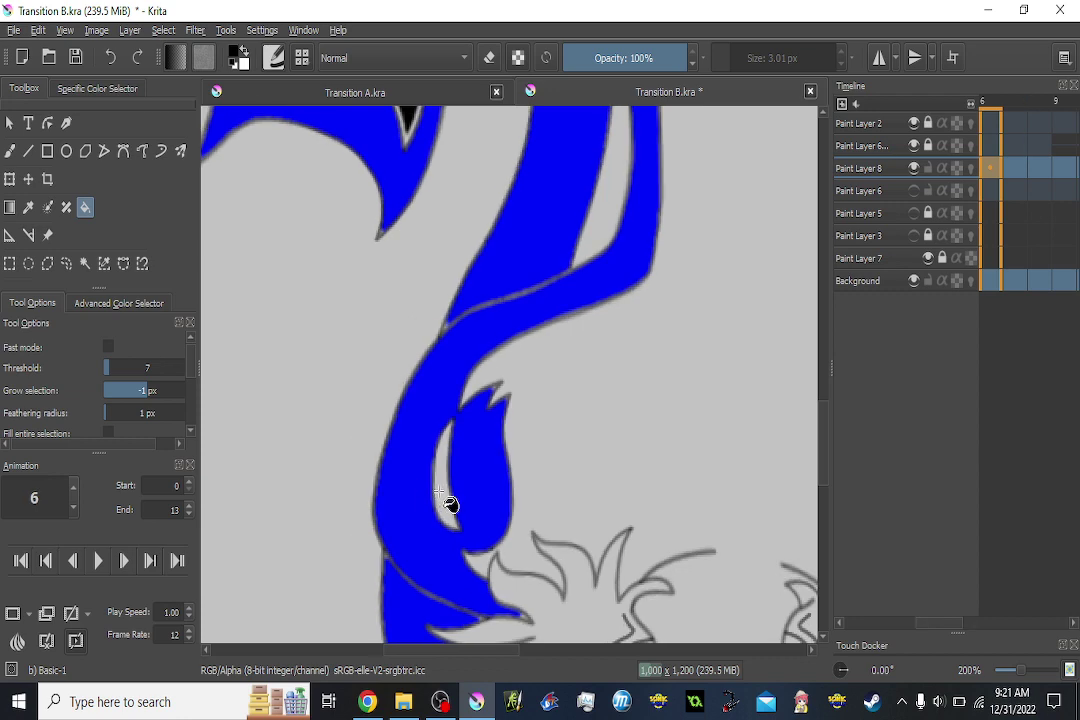
{"action": "left_click", "coordinate": [441, 494]}
Fill the curved slit in the left-hand blue hip marking black on frames 5 back to 1.
{"action": "key", "text": "Left"}
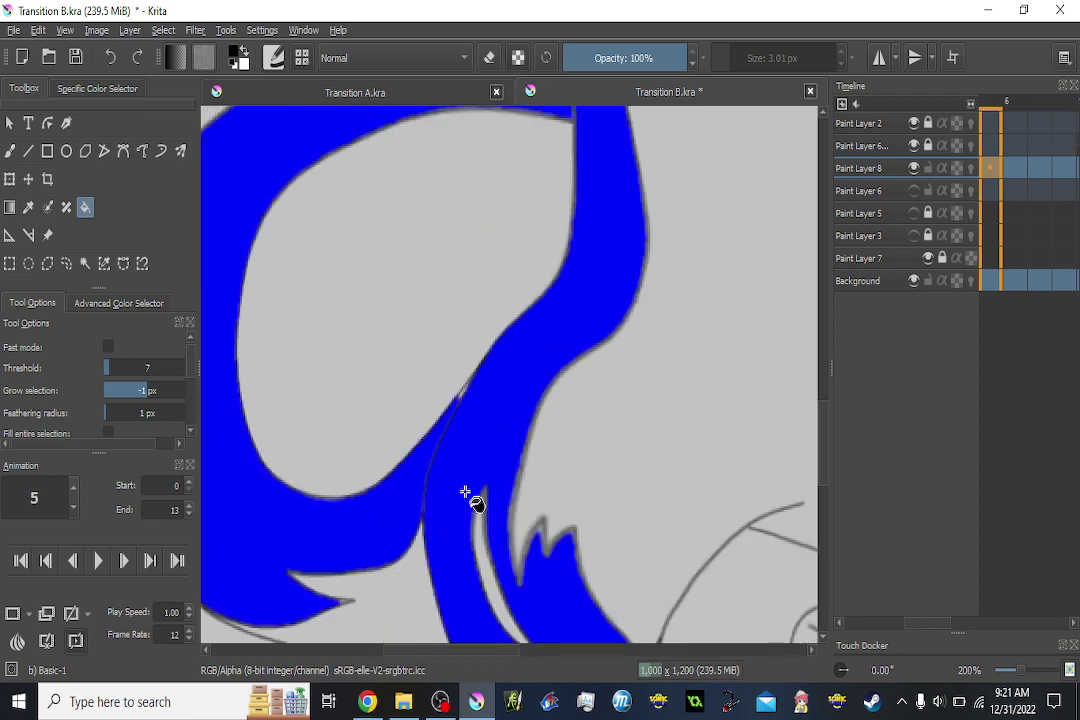
{"action": "left_click", "coordinate": [481, 565]}
{"action": "key", "text": "Left"}
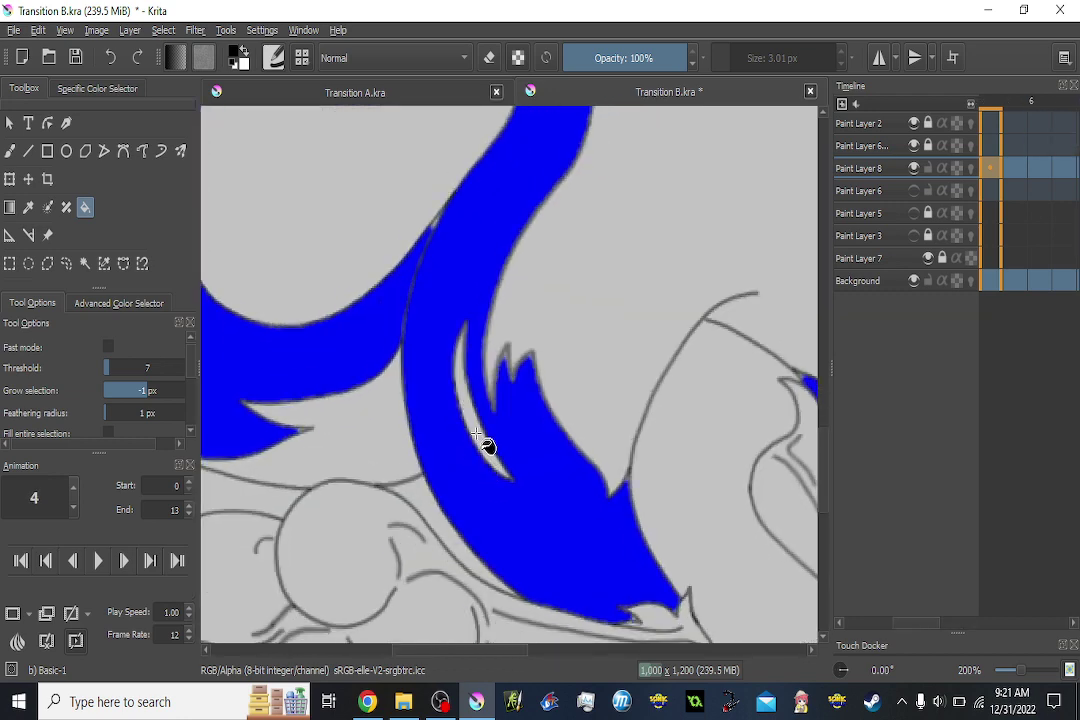
{"action": "left_click", "coordinate": [478, 437]}
{"action": "key", "text": "Left"}
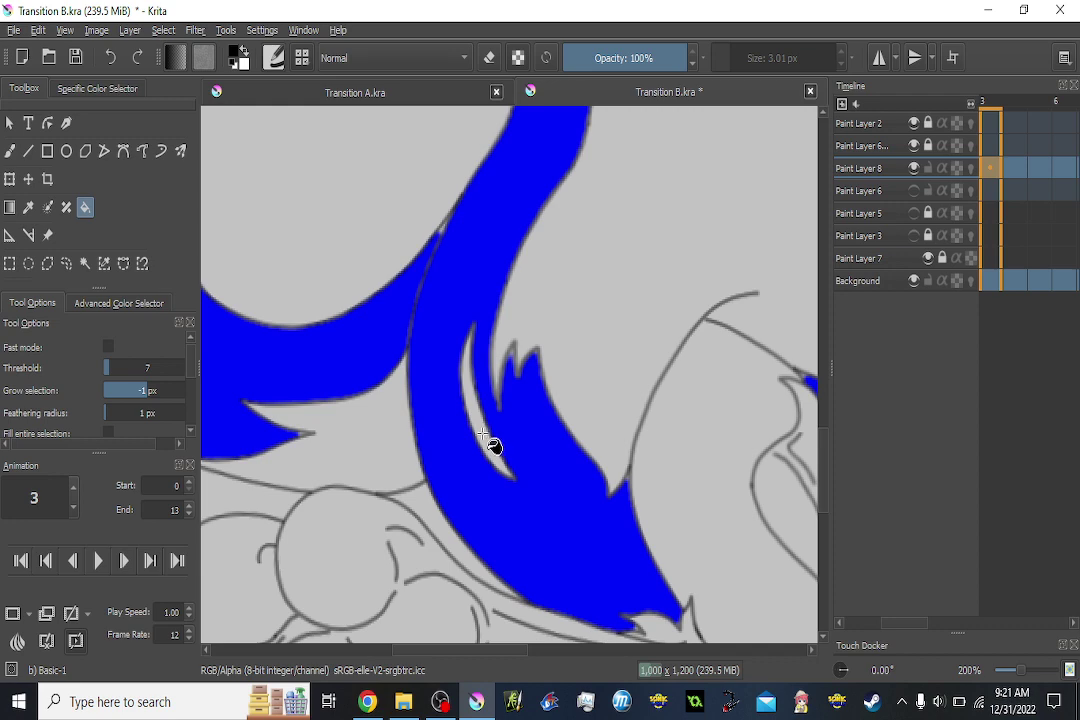
{"action": "left_click", "coordinate": [483, 433]}
{"action": "key", "text": "Left"}
{"action": "left_click", "coordinate": [490, 438]}
{"action": "key", "text": "Left"}
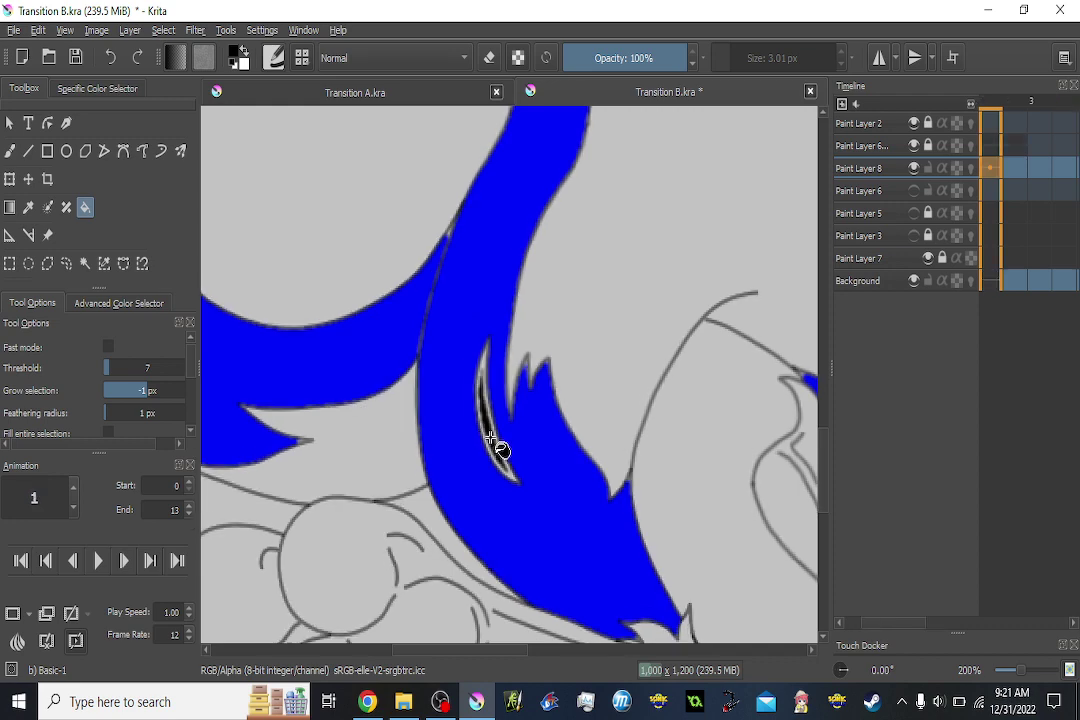
{"action": "left_click", "coordinate": [490, 438]}
Fill the matching slit in the right-hand blue hip marking black on frames 0 to 6.
{"action": "key", "text": "Left"}
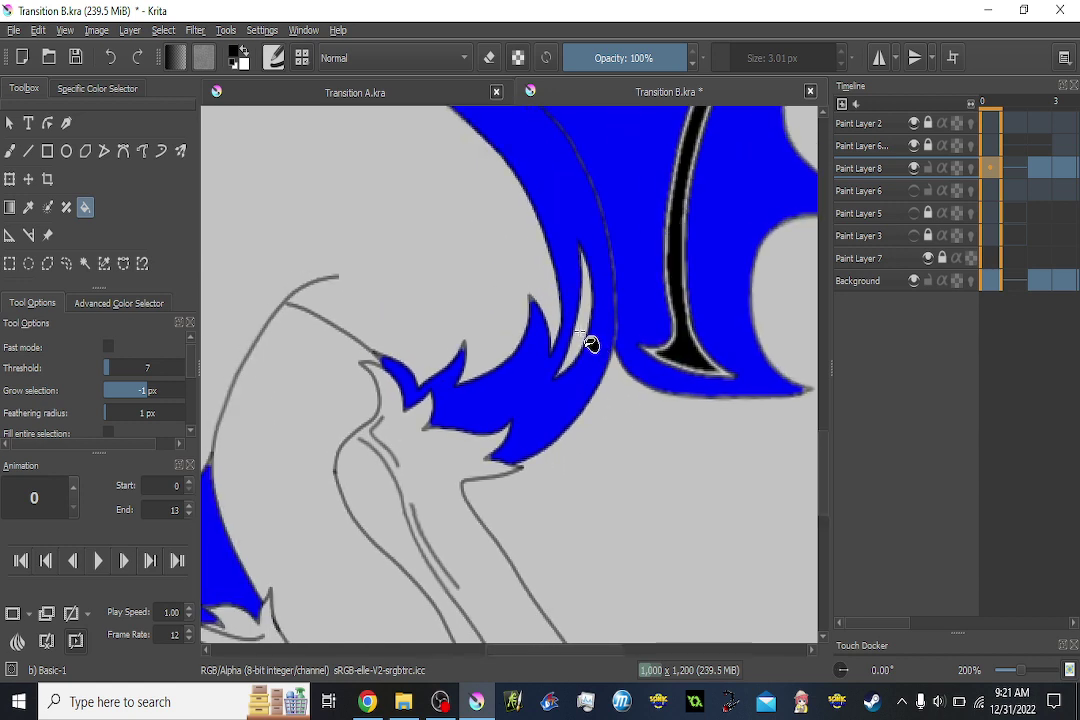
{"action": "key", "text": "Right"}
{"action": "key", "text": "Right"}
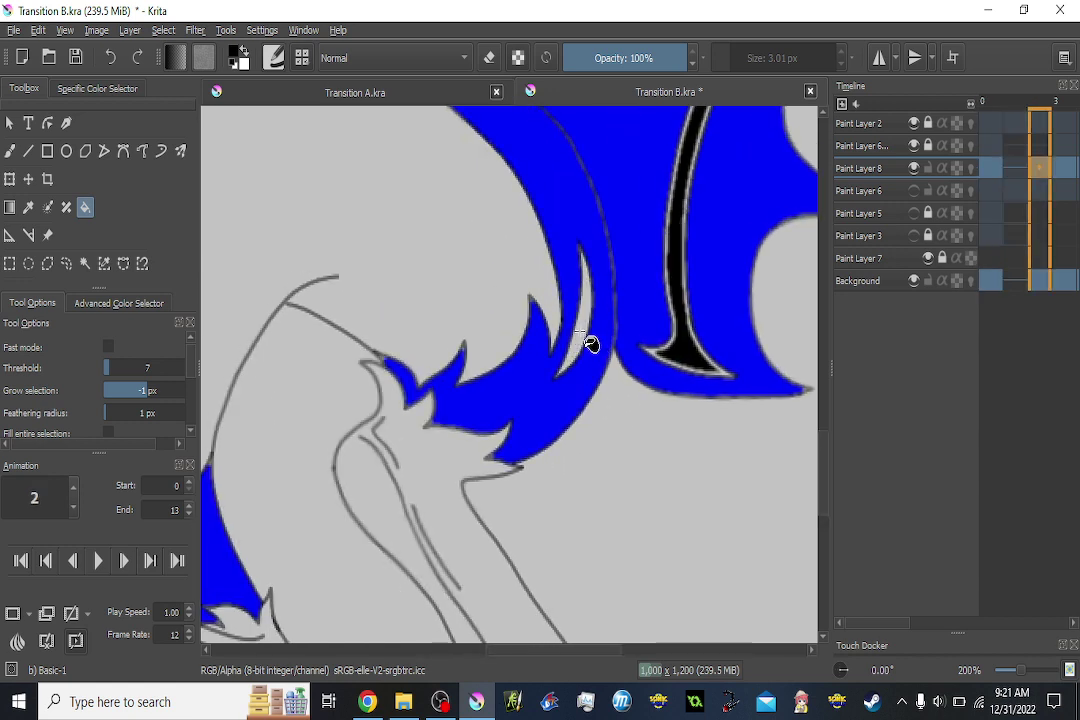
{"action": "key", "text": "Right"}
{"action": "key", "text": "Right"}
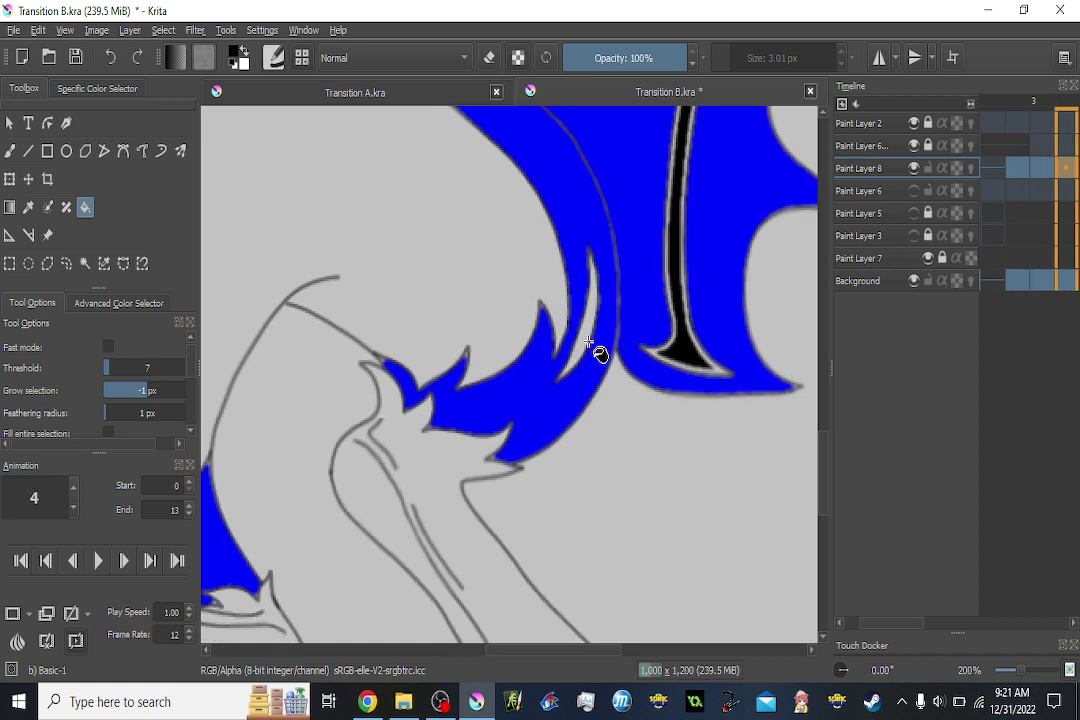
{"action": "key", "text": "Right"}
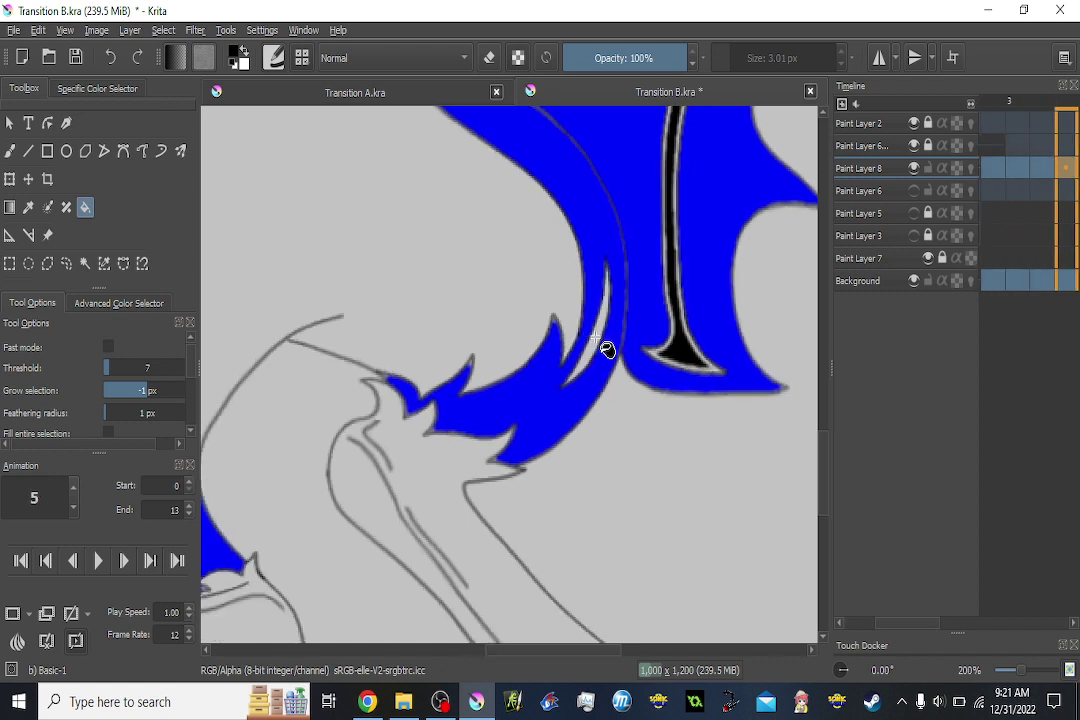
{"action": "key", "text": "Right"}
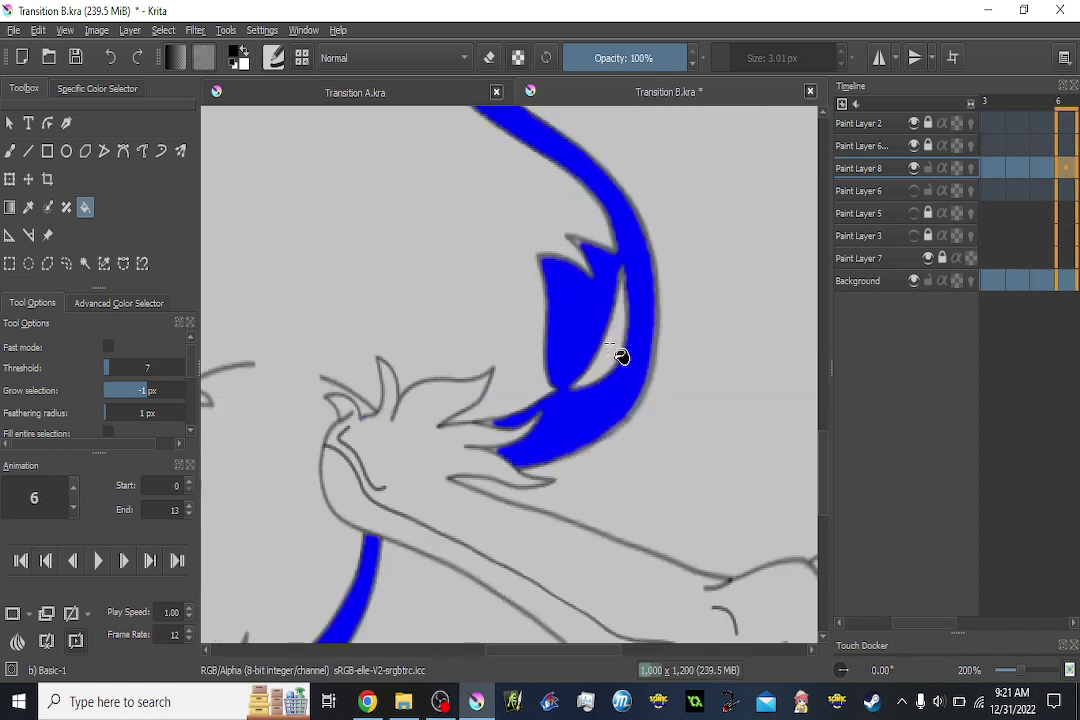
Fill the slit beside the right-hand blue hip fur black on frames 7 to 12.
{"action": "key", "text": "Right"}
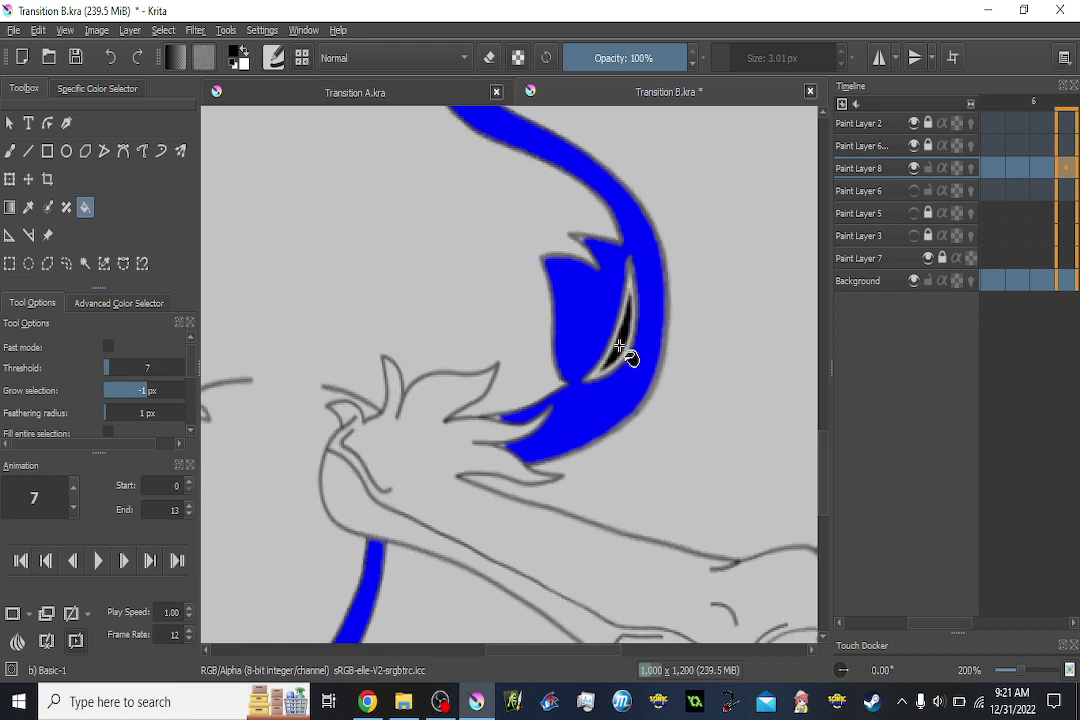
{"action": "key", "text": "Right"}
{"action": "key", "text": "Right"}
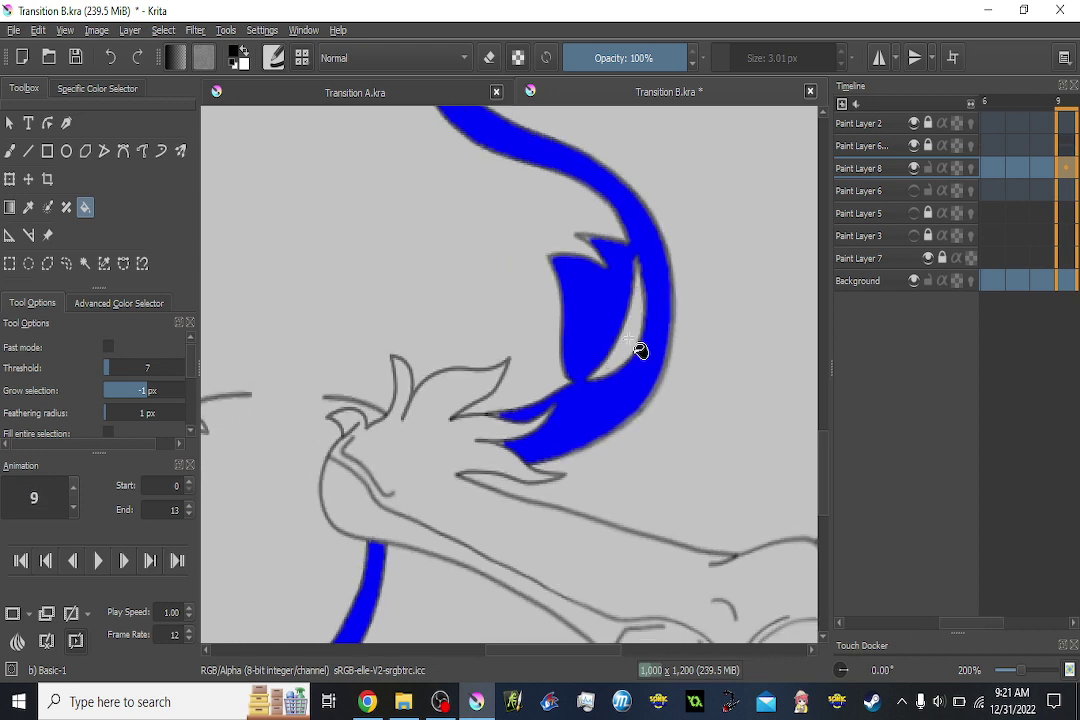
{"action": "key", "text": "Right"}
{"action": "key", "text": "Right"}
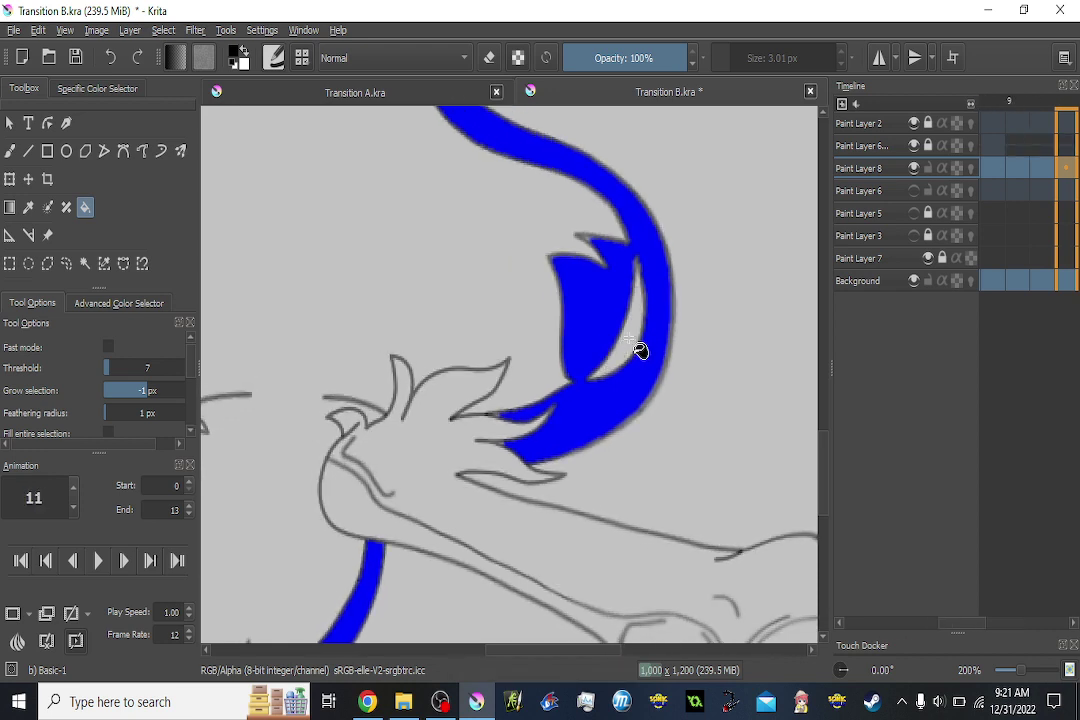
{"action": "key", "text": "Right"}
{"action": "key", "text": "Right"}
{"action": "key", "text": "Left"}
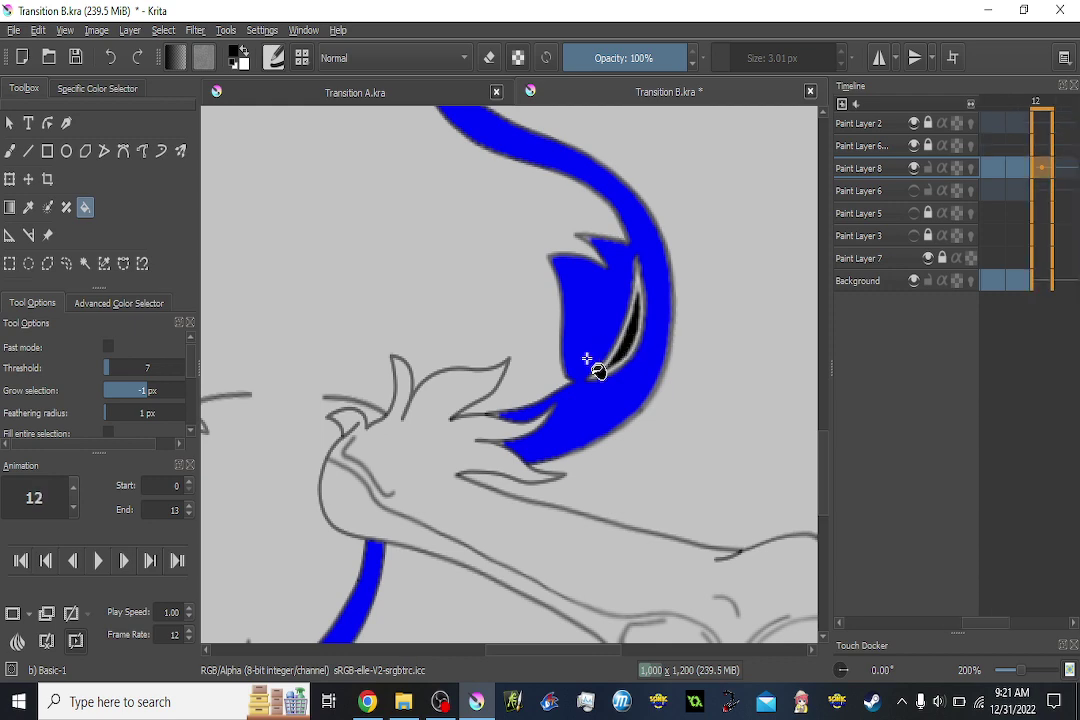
Fill the fur and upper surface of both hind legs, plus the right-hand leg's underside, black on frame 12.
{"action": "scroll", "coordinate": [598, 366], "scroll_direction": "down", "scroll_amount": 3}
{"action": "mouse_move", "coordinate": [553, 377]}
{"action": "left_mouse_down"}
{"action": "mouse_move", "coordinate": [641, 401]}
{"action": "mouse_move", "coordinate": [622, 477]}
{"action": "mouse_move", "coordinate": [612, 635]}
{"action": "left_mouse_up"}
{"action": "left_click_drag", "start_coordinate": [571, 505], "coordinate": [537, 332]}
{"action": "left_click_drag", "start_coordinate": [597, 488], "coordinate": [562, 366]}
{"action": "scroll", "coordinate": [521, 424], "scroll_direction": "up", "scroll_amount": 1}
{"action": "left_click_drag", "start_coordinate": [483, 426], "coordinate": [524, 455]}
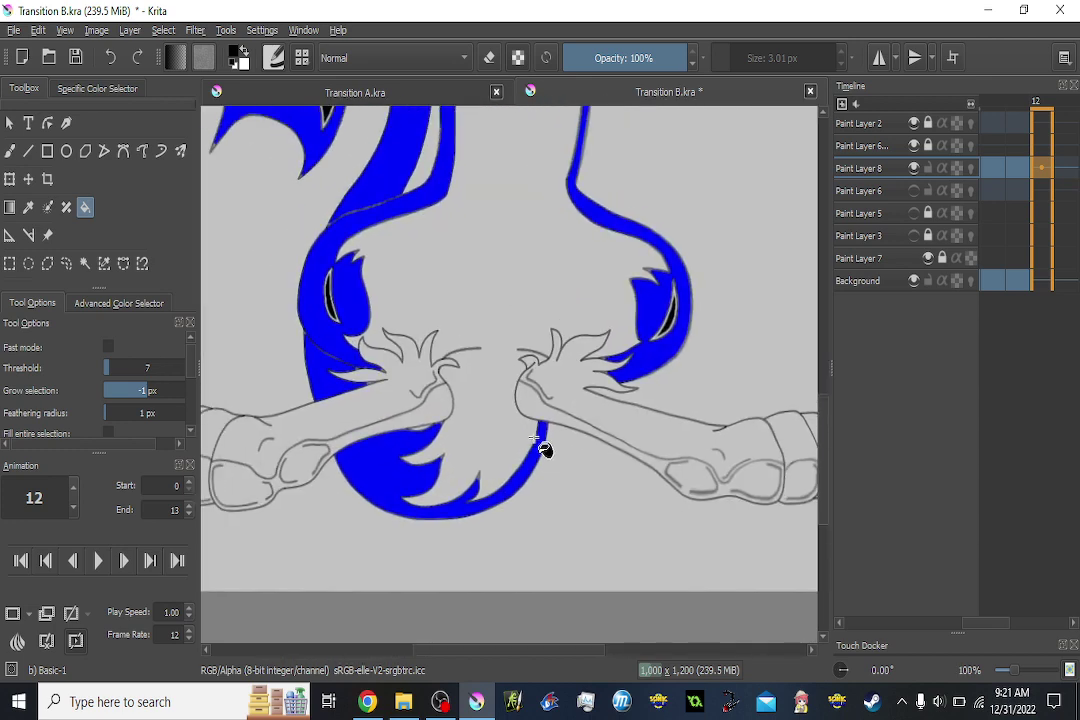
{"action": "scroll", "coordinate": [534, 441], "scroll_direction": "down", "scroll_amount": 1}
{"action": "left_click", "coordinate": [563, 411]}
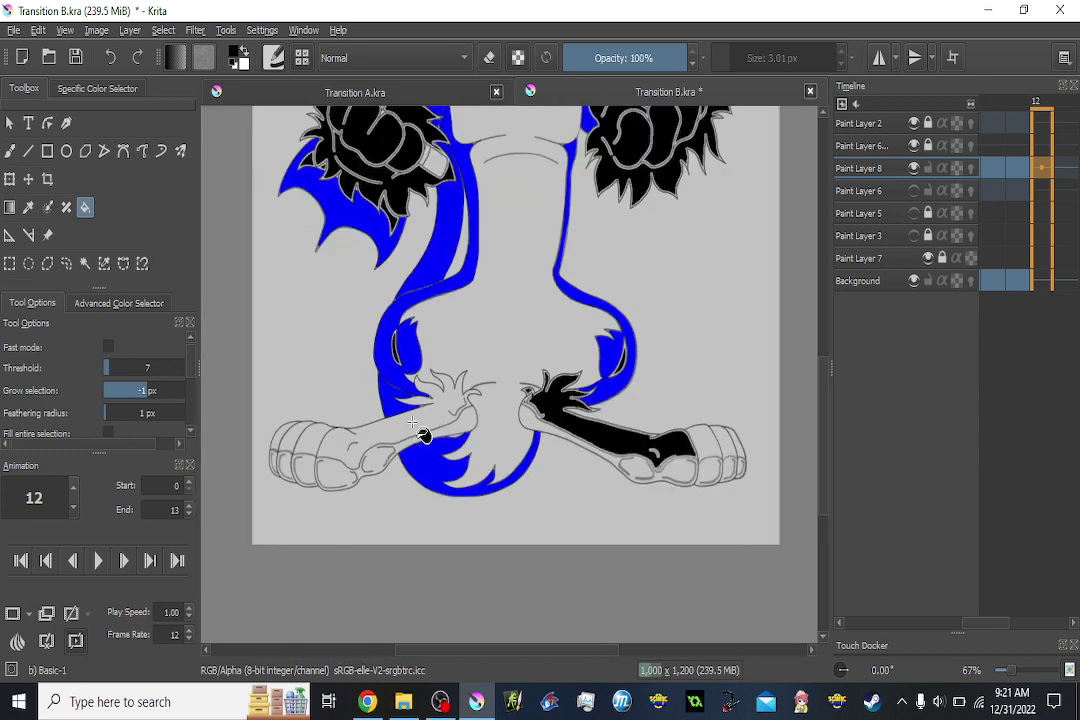
{"action": "left_click", "coordinate": [417, 434]}
{"action": "left_click", "coordinate": [540, 432]}
{"action": "left_click", "coordinate": [536, 425]}
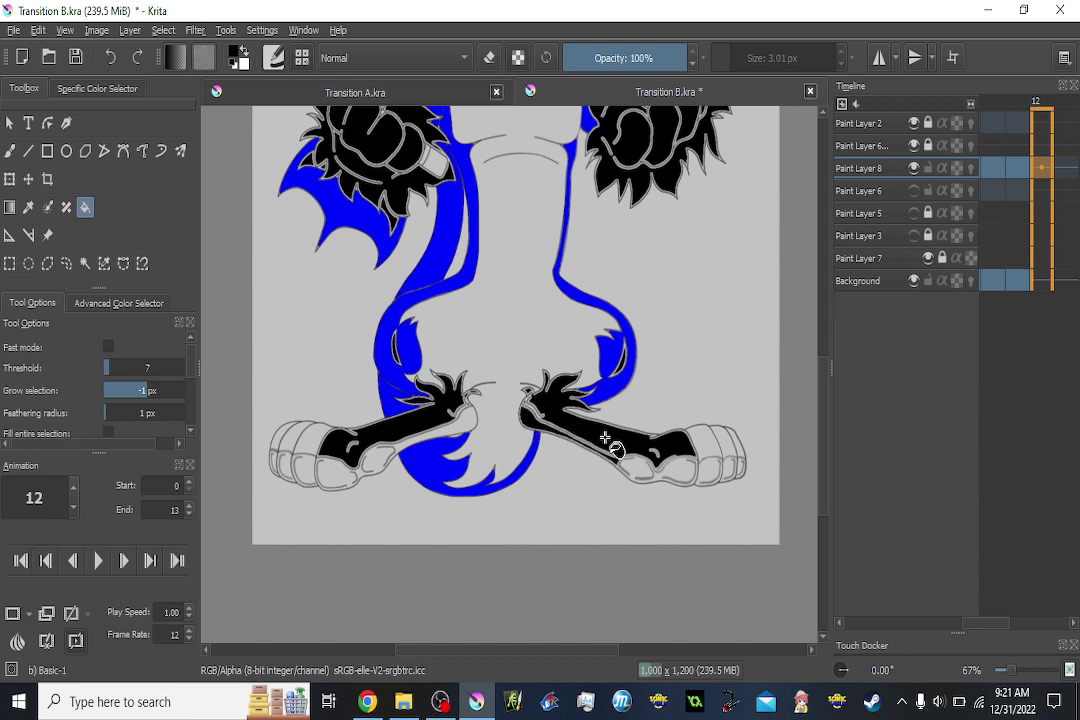
Fill the sole pads and toes of the right-hand hind paw black on frame 12.
{"action": "left_click", "coordinate": [664, 470]}
{"action": "left_click", "coordinate": [700, 449]}
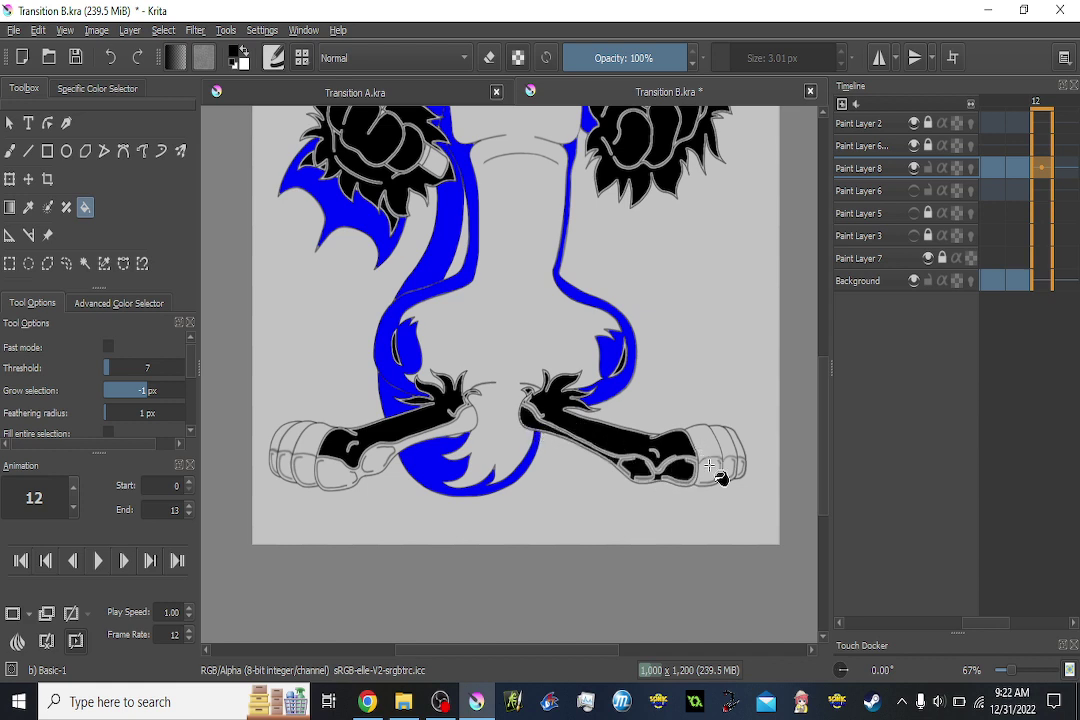
{"action": "left_click", "coordinate": [708, 473]}
{"action": "left_click", "coordinate": [723, 448]}
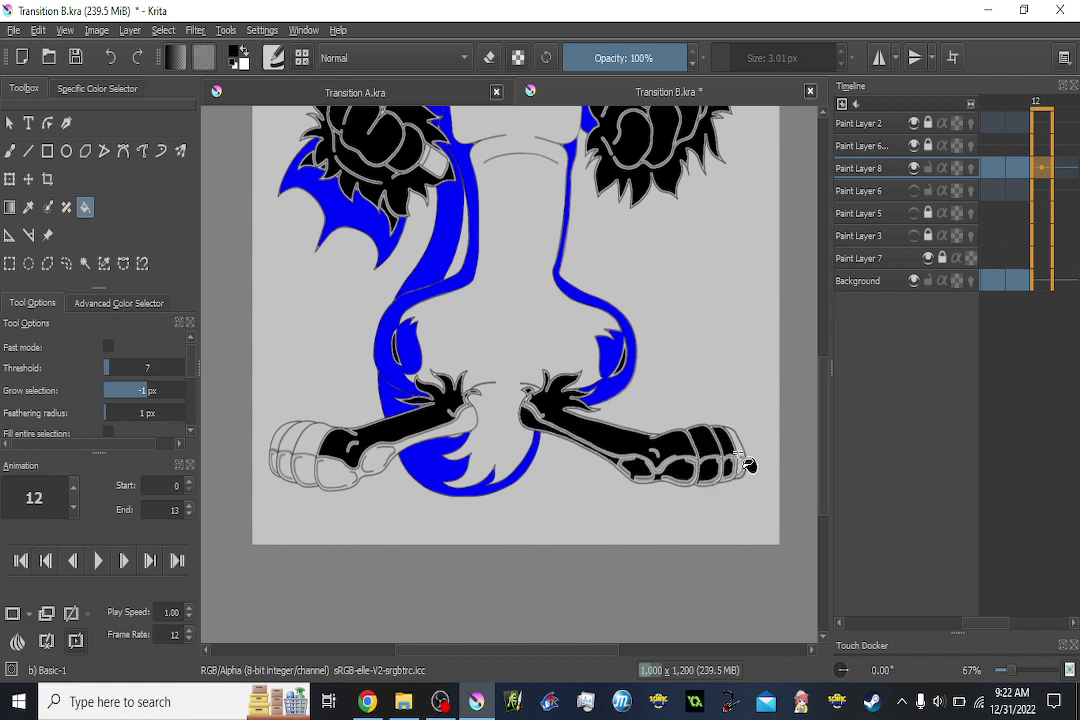
{"action": "left_click", "coordinate": [742, 466]}
{"action": "scroll", "coordinate": [752, 459], "scroll_direction": "up", "scroll_amount": 2}
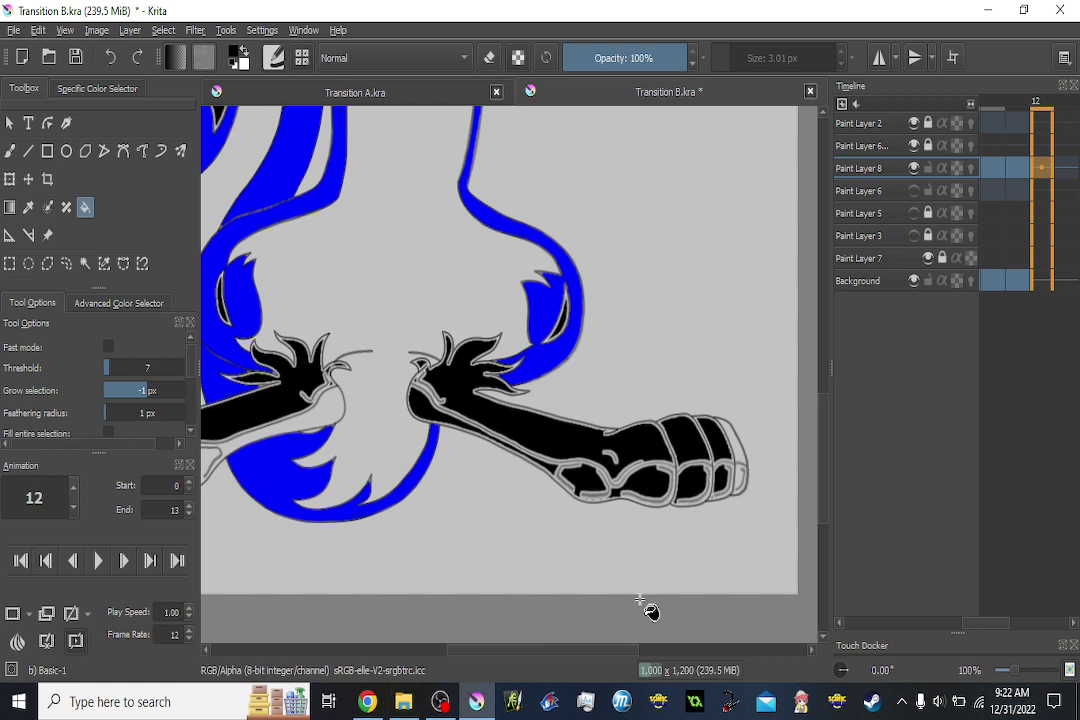
{"action": "scroll", "coordinate": [752, 459], "scroll_direction": "up", "scroll_amount": 1}
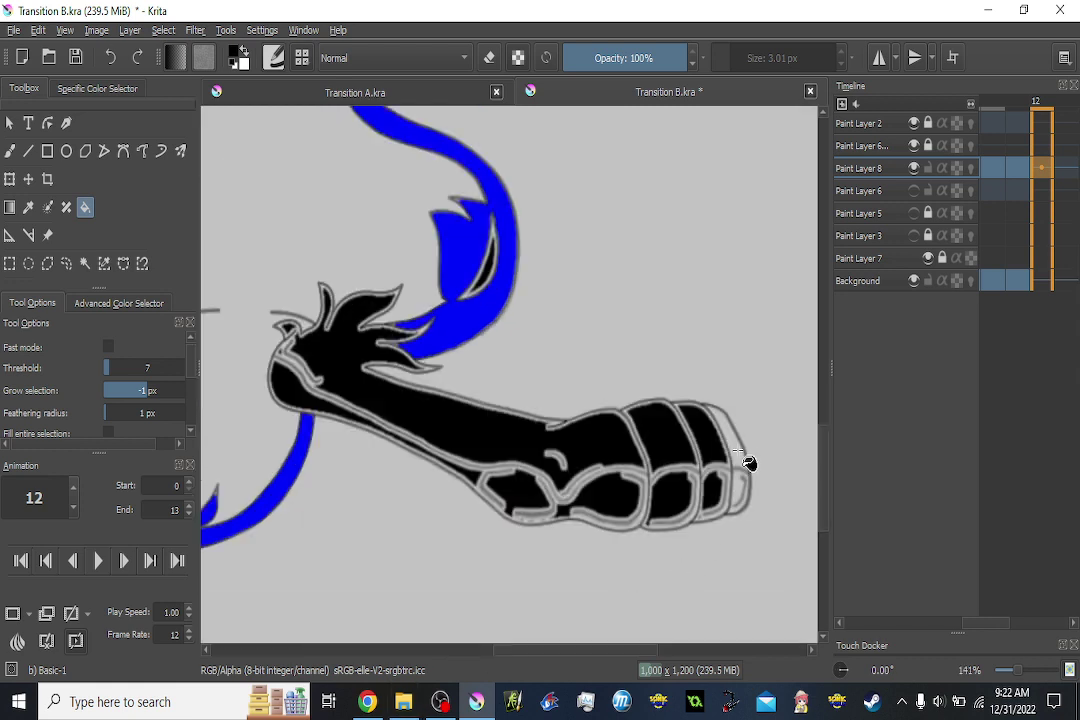
{"action": "left_click", "coordinate": [740, 452]}
Fill the right-hand hind paw's toes and pads and the leg's furry upper surface black on frame 10.
{"action": "key", "text": "Left"}
{"action": "key", "text": "Left"}
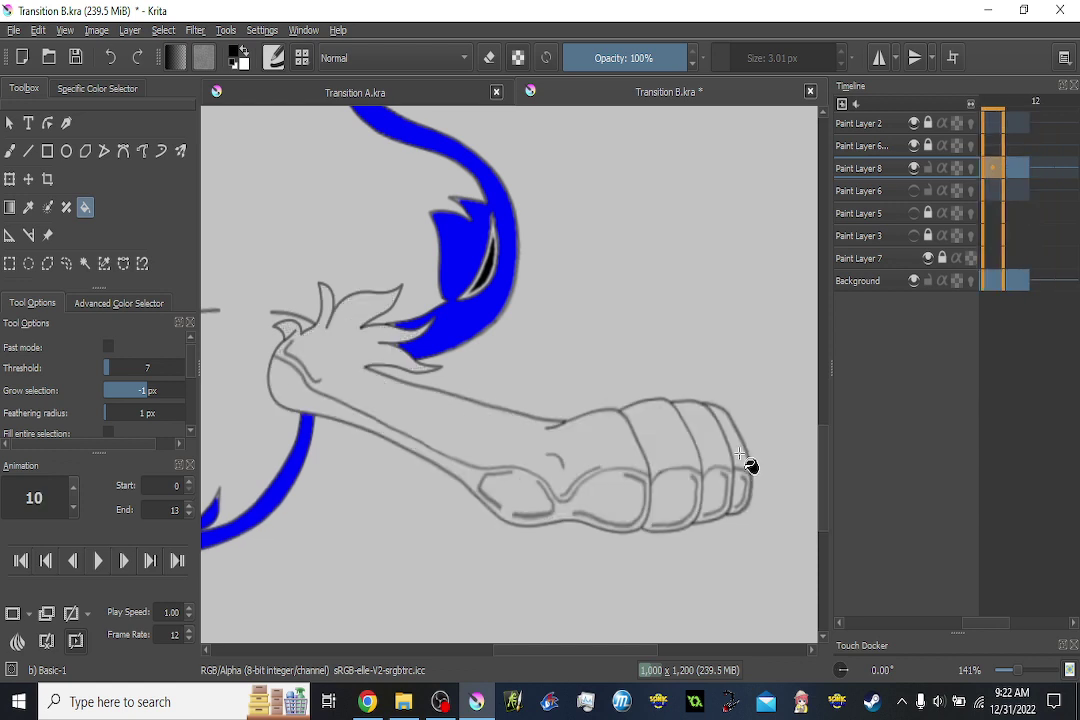
{"action": "left_click", "coordinate": [739, 453]}
{"action": "left_click", "coordinate": [708, 438]}
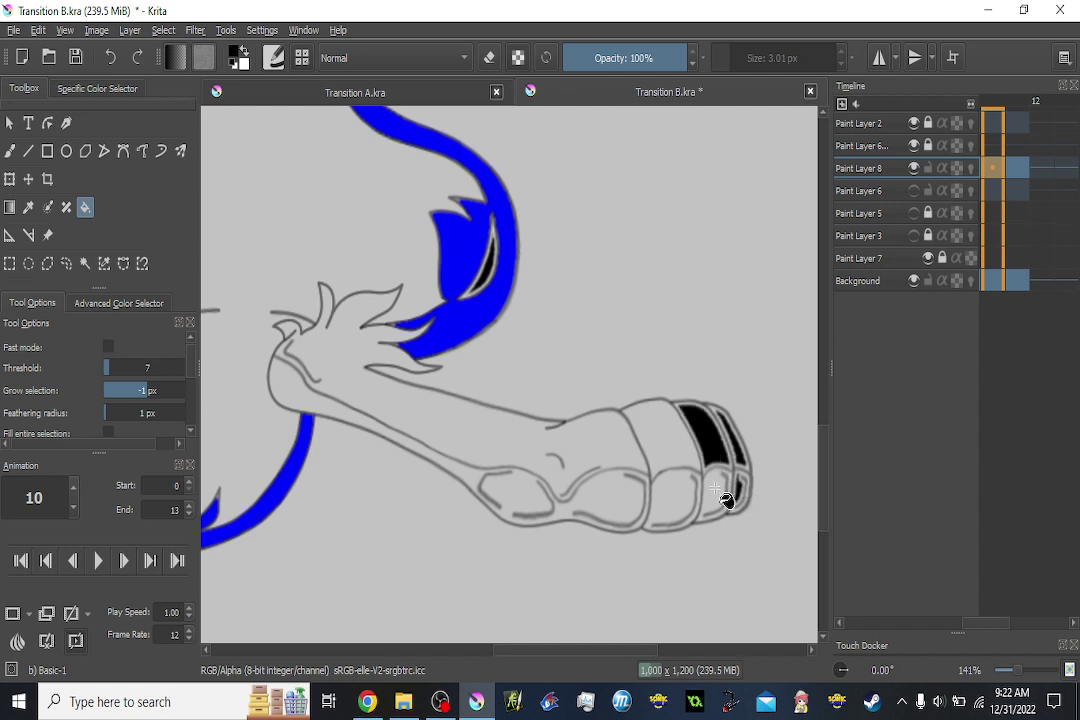
{"action": "left_click", "coordinate": [716, 488]}
{"action": "left_click", "coordinate": [738, 492]}
{"action": "left_click", "coordinate": [652, 440]}
{"action": "left_click", "coordinate": [660, 505]}
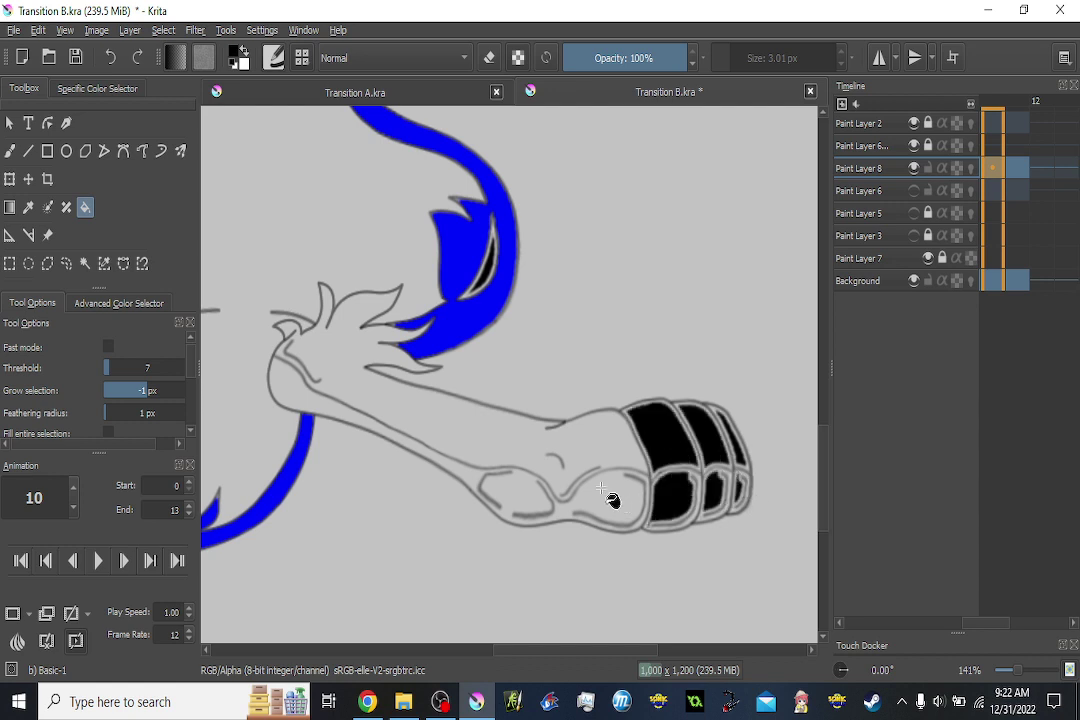
{"action": "left_click", "coordinate": [608, 498]}
{"action": "left_click", "coordinate": [506, 448]}
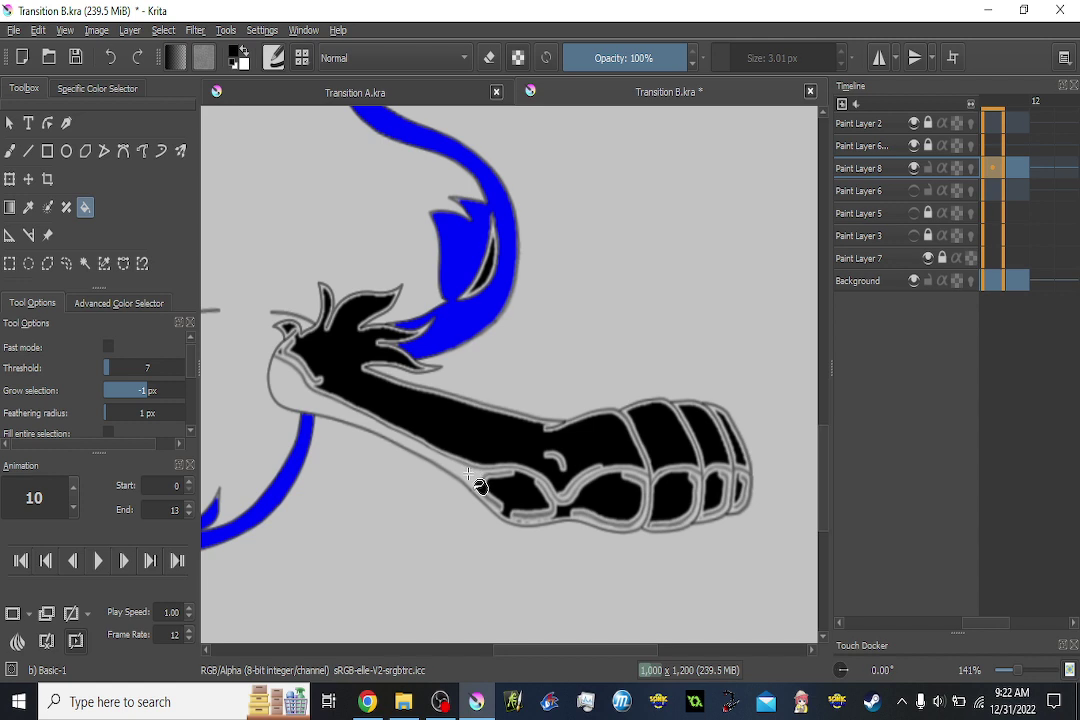
Fill the right-hand hind leg's fur, heel and underside, along with its paw pads and toes, black on frame 9.
{"action": "key", "text": "Left"}
{"action": "left_click", "coordinate": [338, 405]}
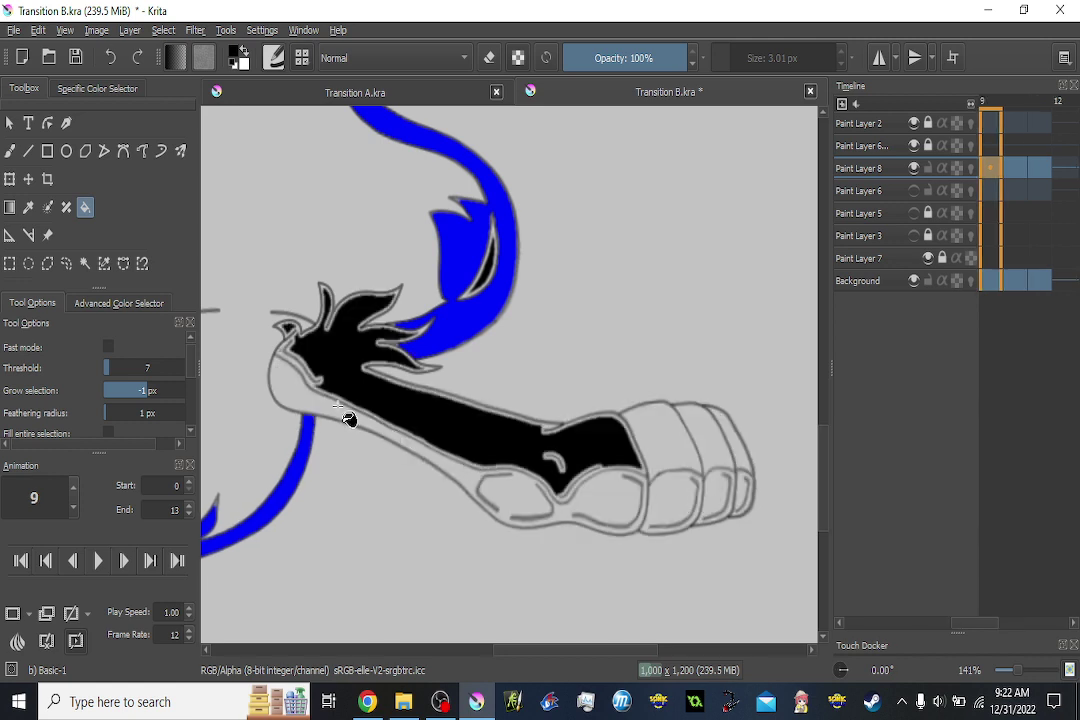
{"action": "left_click", "coordinate": [296, 387]}
{"action": "left_click", "coordinate": [525, 487]}
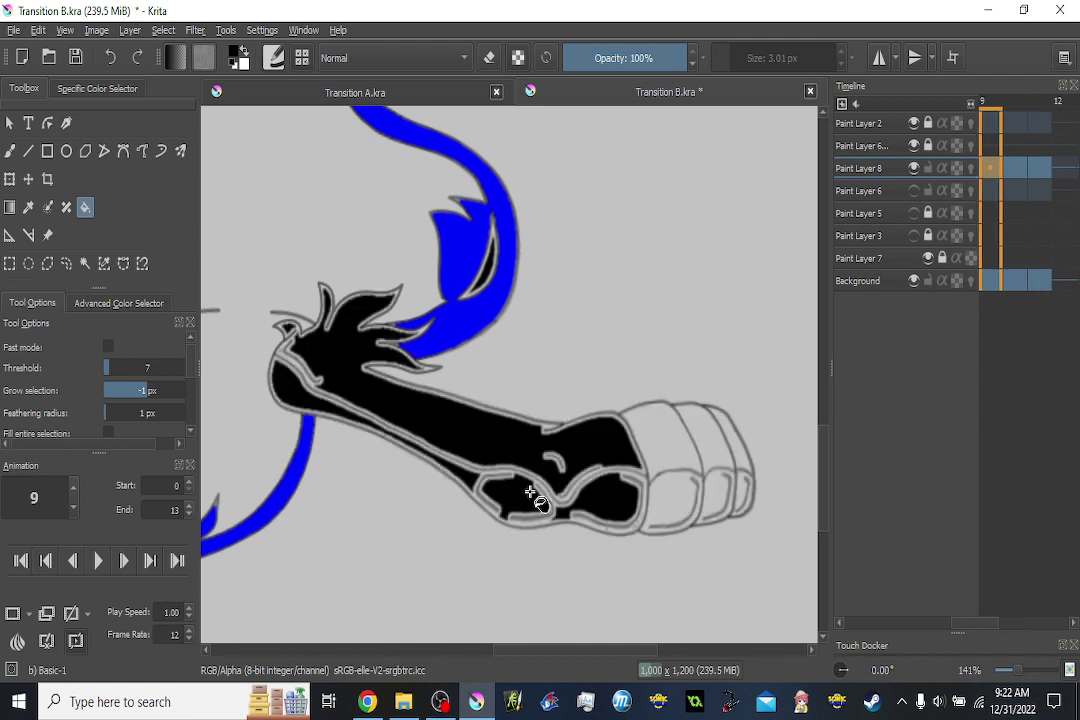
{"action": "left_click", "coordinate": [676, 458]}
{"action": "left_click", "coordinate": [666, 495]}
{"action": "left_click", "coordinate": [709, 454]}
{"action": "left_click", "coordinate": [717, 496]}
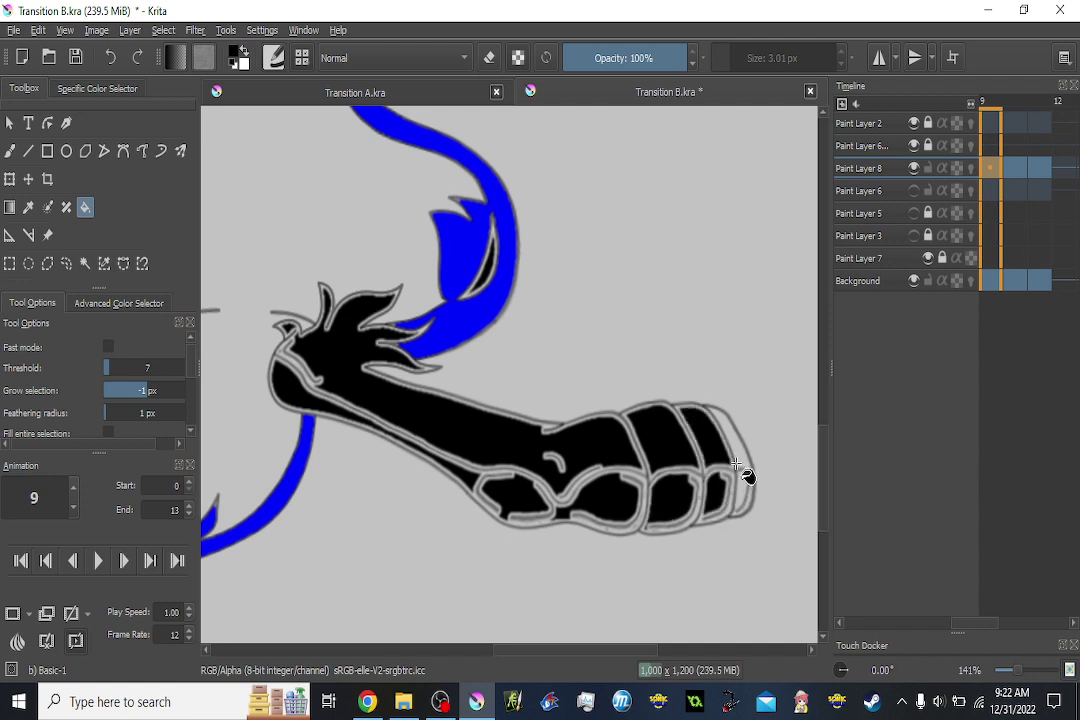
{"action": "left_click", "coordinate": [746, 460]}
Fill the right-hand hind paw's toes and the leg's furry upper surface black on frame 8.
{"action": "key", "text": "Left"}
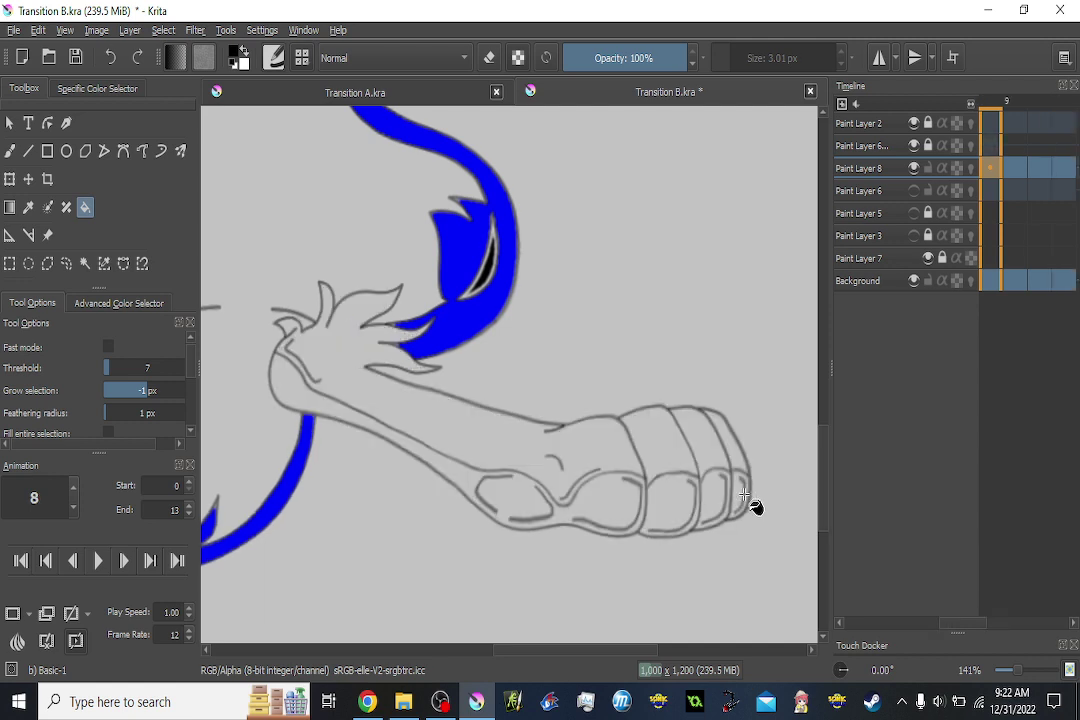
{"action": "left_click", "coordinate": [732, 454]}
{"action": "key", "text": "ctrl+z"}
{"action": "left_click", "coordinate": [738, 492]}
{"action": "left_click", "coordinate": [733, 455]}
{"action": "left_click", "coordinate": [709, 448]}
{"action": "left_click", "coordinate": [709, 484]}
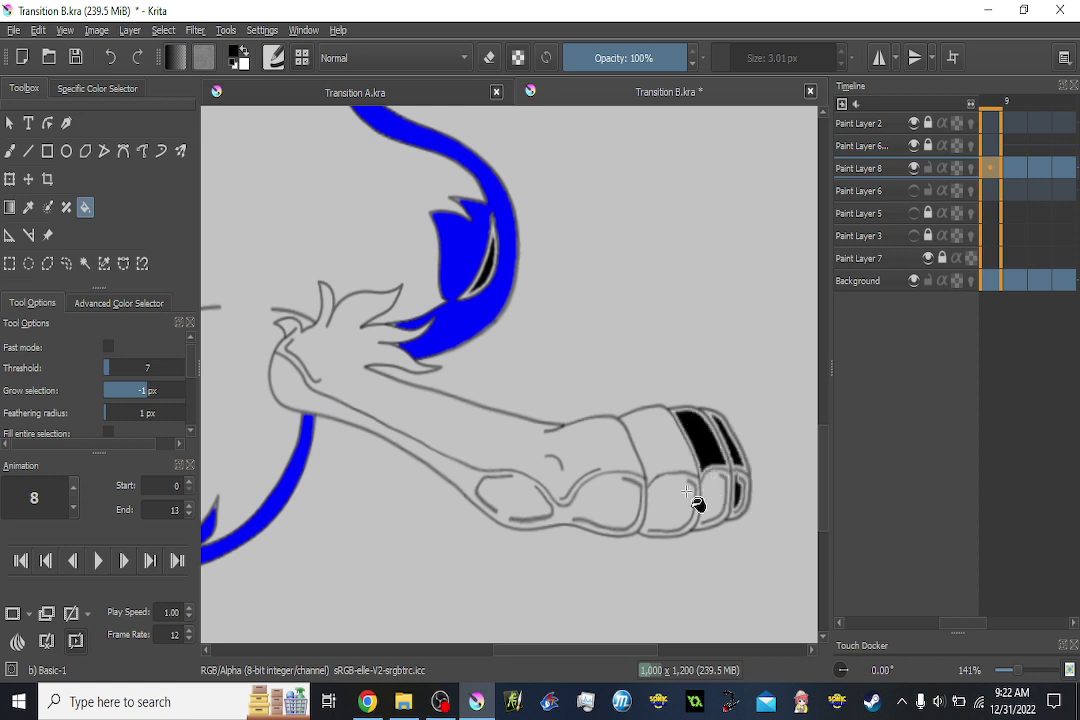
{"action": "left_click", "coordinate": [670, 495]}
{"action": "left_click", "coordinate": [664, 449]}
{"action": "left_click", "coordinate": [590, 482]}
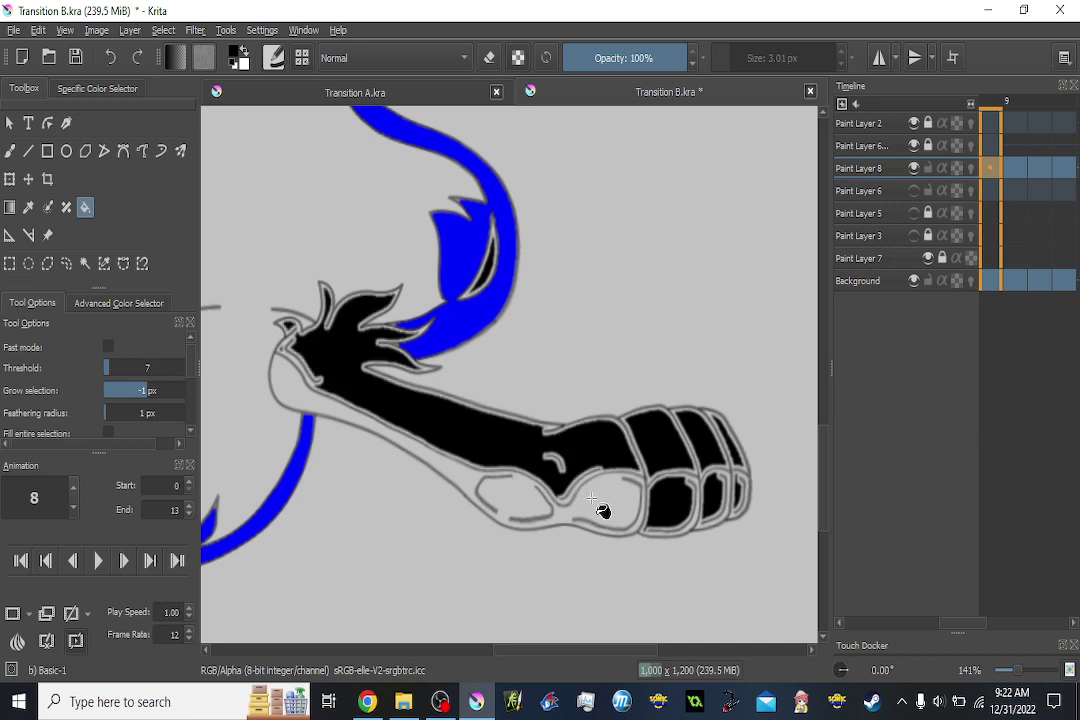
Fill the right-hand hind leg's fur, heel and underside, plus its paw pads and toes, black on frame 7.
{"action": "key", "text": "Left"}
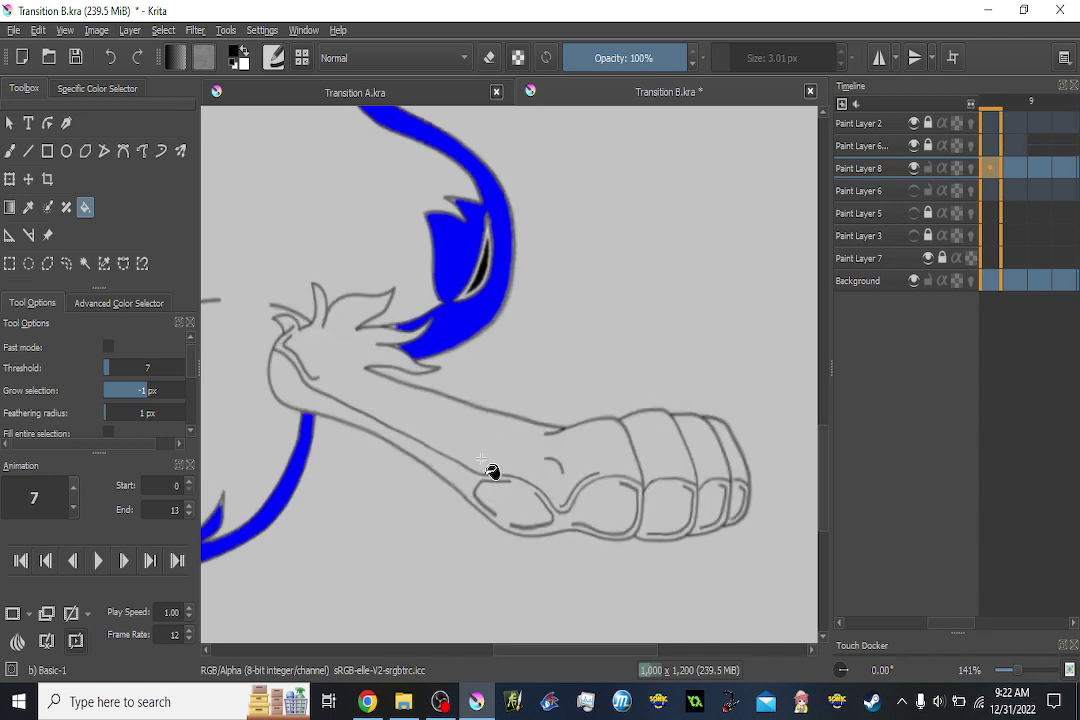
{"action": "left_click", "coordinate": [481, 459]}
{"action": "left_click", "coordinate": [505, 500]}
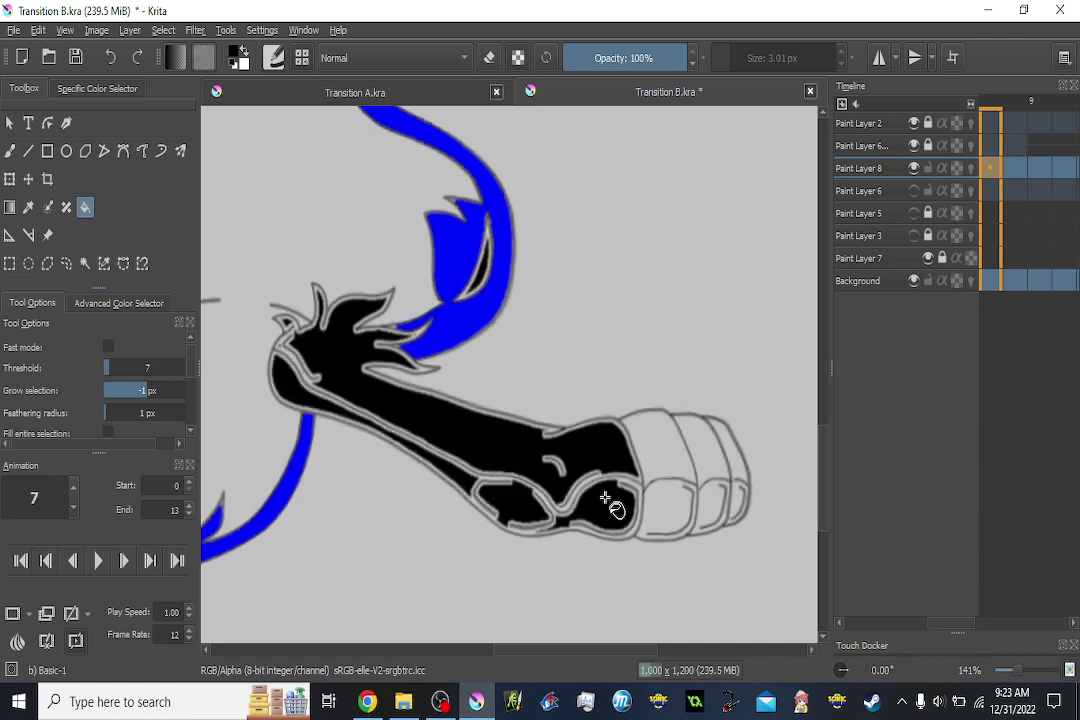
{"action": "left_click", "coordinate": [660, 458]}
{"action": "left_click", "coordinate": [690, 495]}
{"action": "left_click", "coordinate": [716, 439]}
{"action": "left_click", "coordinate": [723, 513]}
{"action": "left_click", "coordinate": [740, 480]}
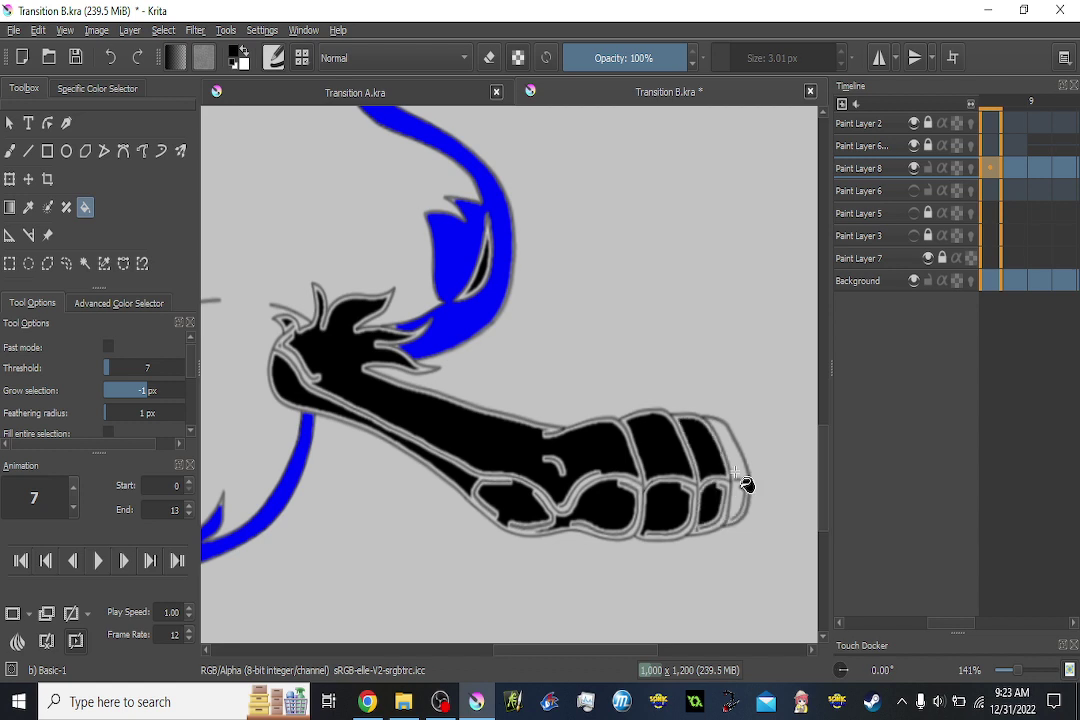
{"action": "left_click", "coordinate": [737, 486]}
Fill the right-hand hind paw's toes and pads, the leg's underside and its furry upper surface black on frame 6.
{"action": "key", "text": "Left"}
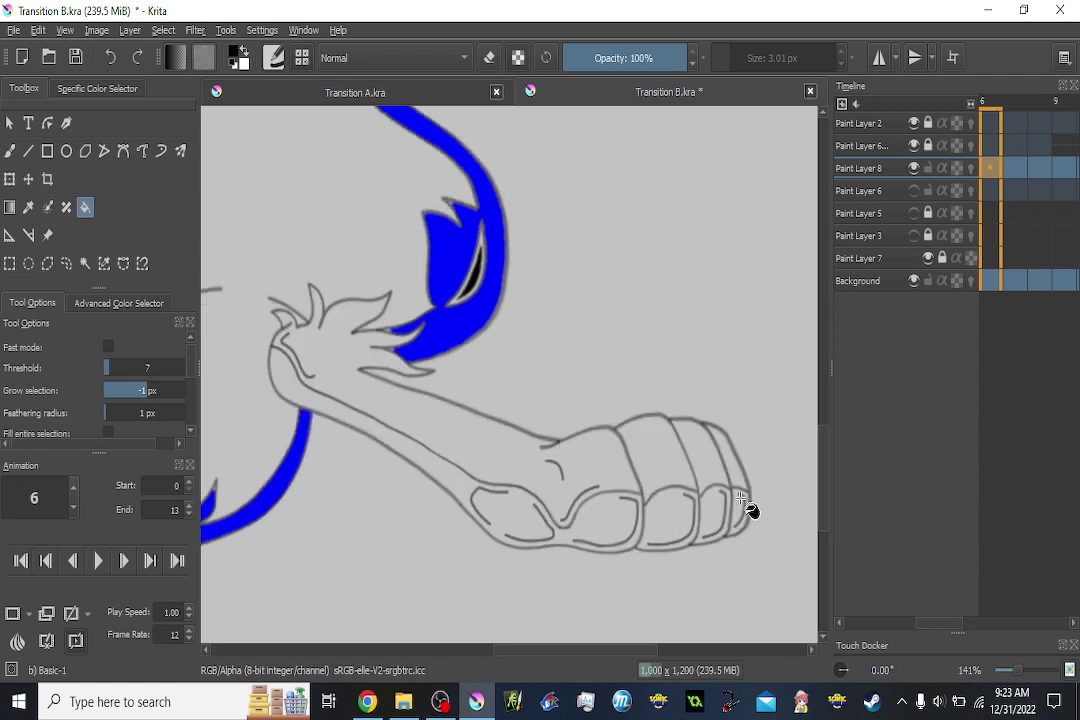
{"action": "left_click", "coordinate": [729, 462]}
{"action": "left_click", "coordinate": [703, 468]}
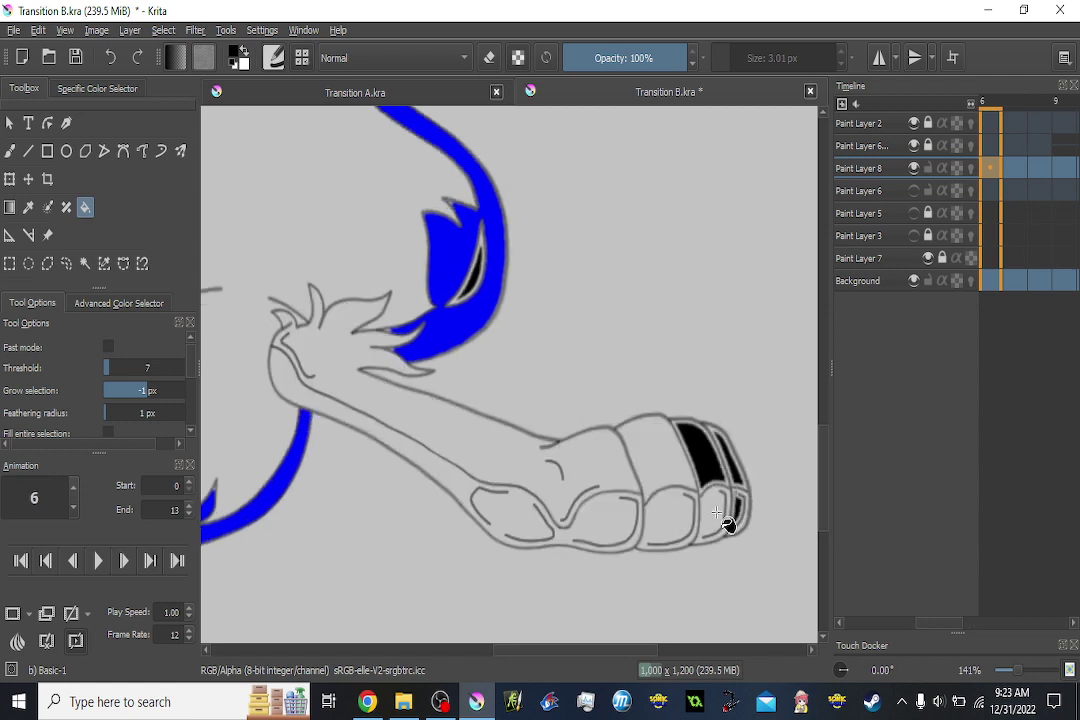
{"action": "left_click", "coordinate": [662, 472]}
{"action": "left_click", "coordinate": [668, 512]}
{"action": "left_click", "coordinate": [600, 516]}
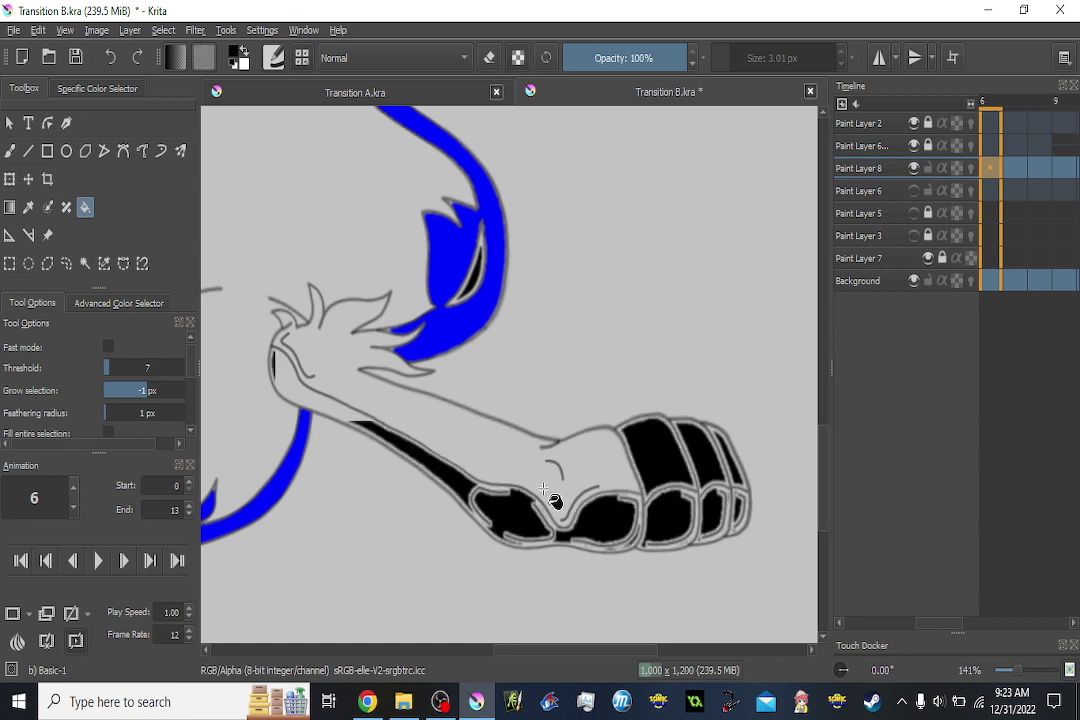
{"action": "left_click", "coordinate": [531, 470]}
Fill the right-hand hind leg, its sole pads and its toes black on frames 5 and 4.
{"action": "key", "text": "Left"}
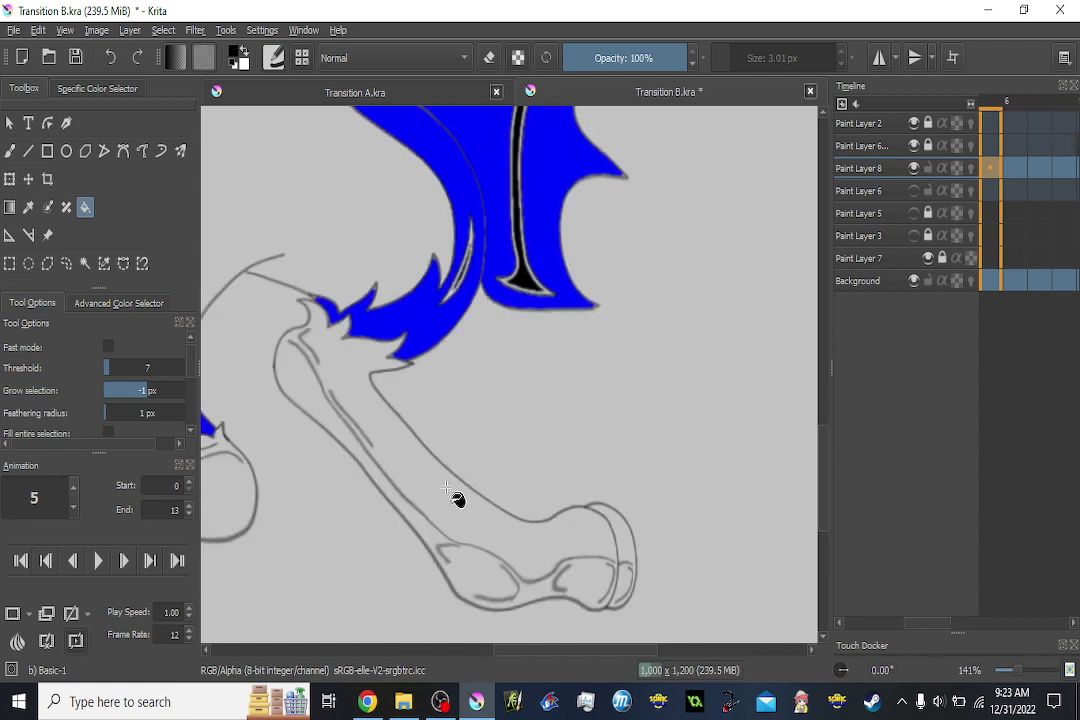
{"action": "left_click", "coordinate": [476, 578]}
{"action": "left_click", "coordinate": [633, 588]}
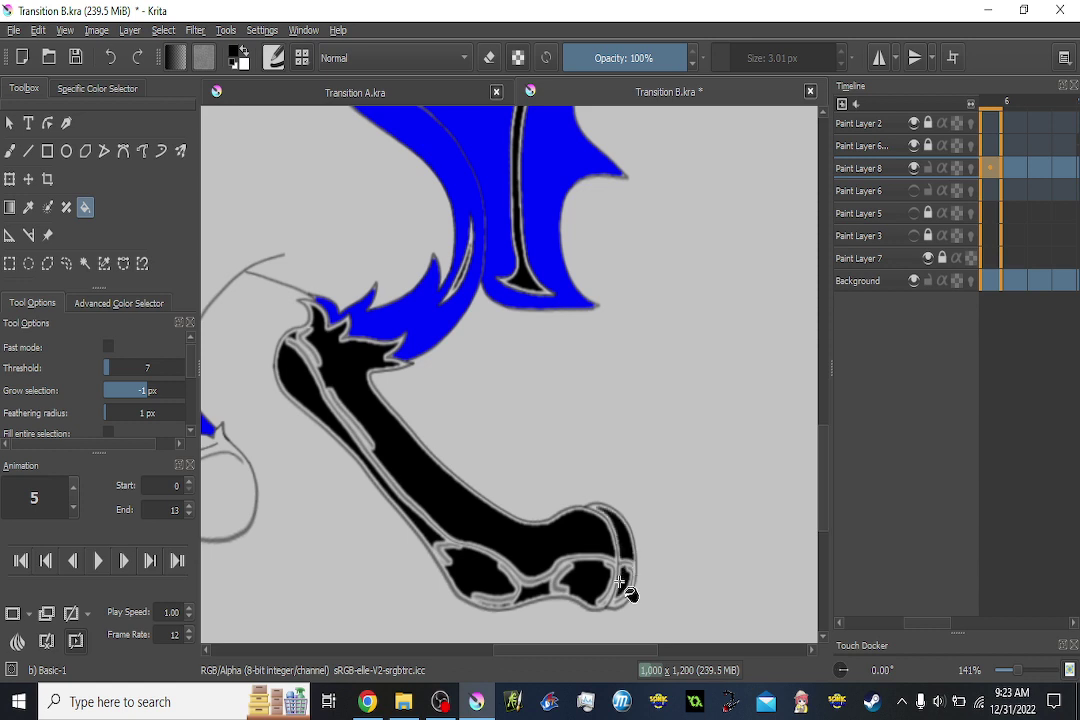
{"action": "key", "text": "Left"}
{"action": "left_click", "coordinate": [585, 555]}
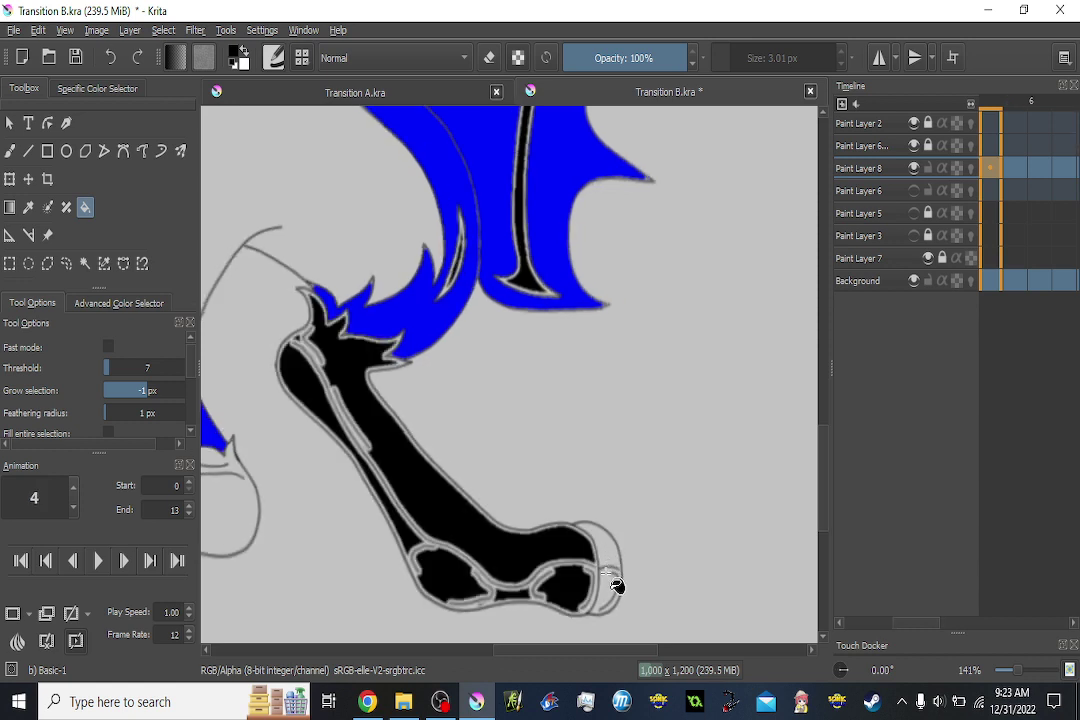
Fill the right-hand hind leg, sole pads and outer toe black on frames 3 and 2.
{"action": "key", "text": "Left"}
{"action": "left_click", "coordinate": [453, 580]}
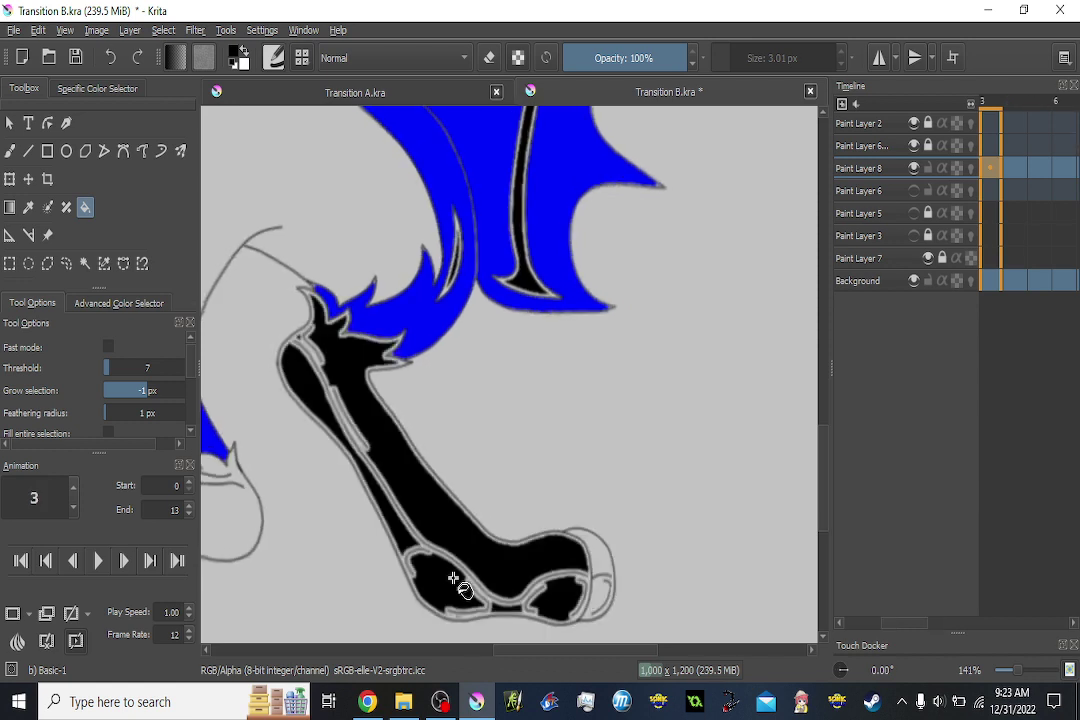
{"action": "left_click", "coordinate": [605, 595]}
{"action": "key", "text": "Left"}
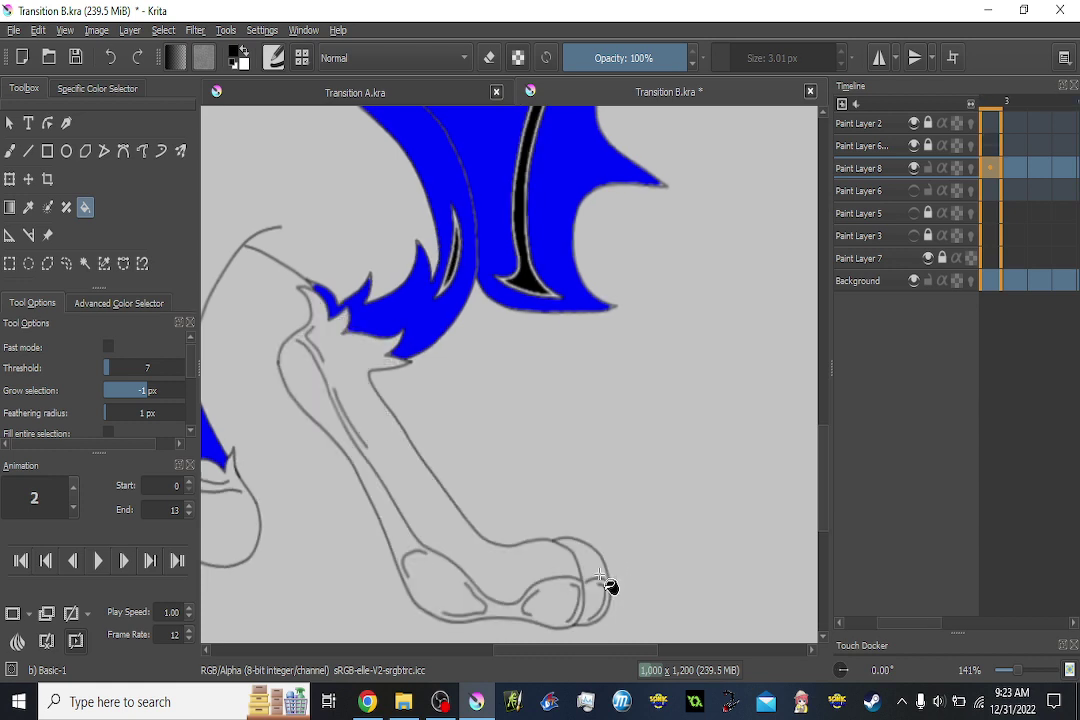
{"action": "left_click", "coordinate": [580, 570]}
{"action": "left_click", "coordinate": [547, 578]}
{"action": "left_click", "coordinate": [560, 598]}
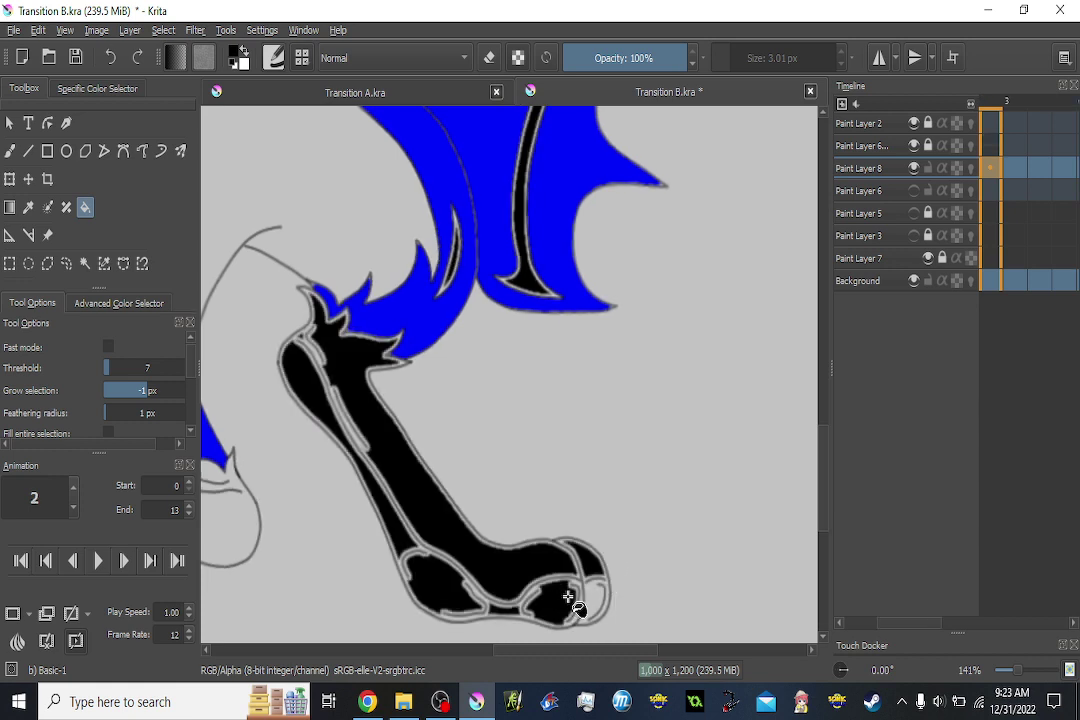
{"action": "left_click", "coordinate": [593, 595]}
Fill the right-hand hind leg and all of its paw sections black on frame 1.
{"action": "key", "text": "Left"}
{"action": "left_click_drag", "start_coordinate": [592, 583], "coordinate": [642, 586]}
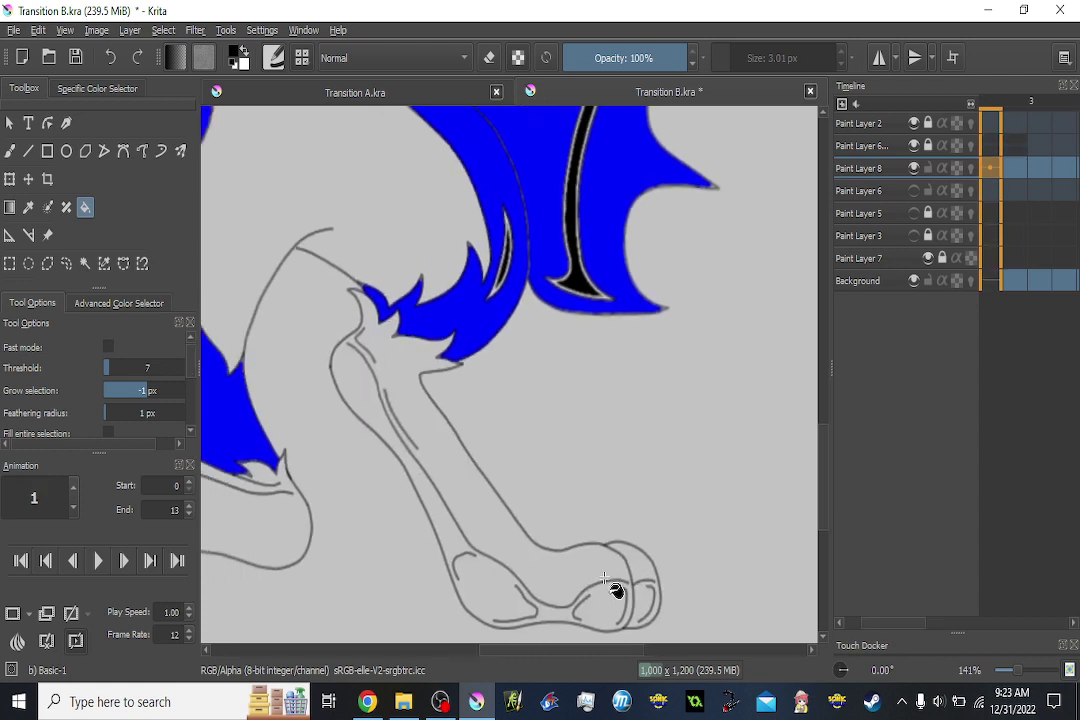
{"action": "left_click", "coordinate": [648, 580]}
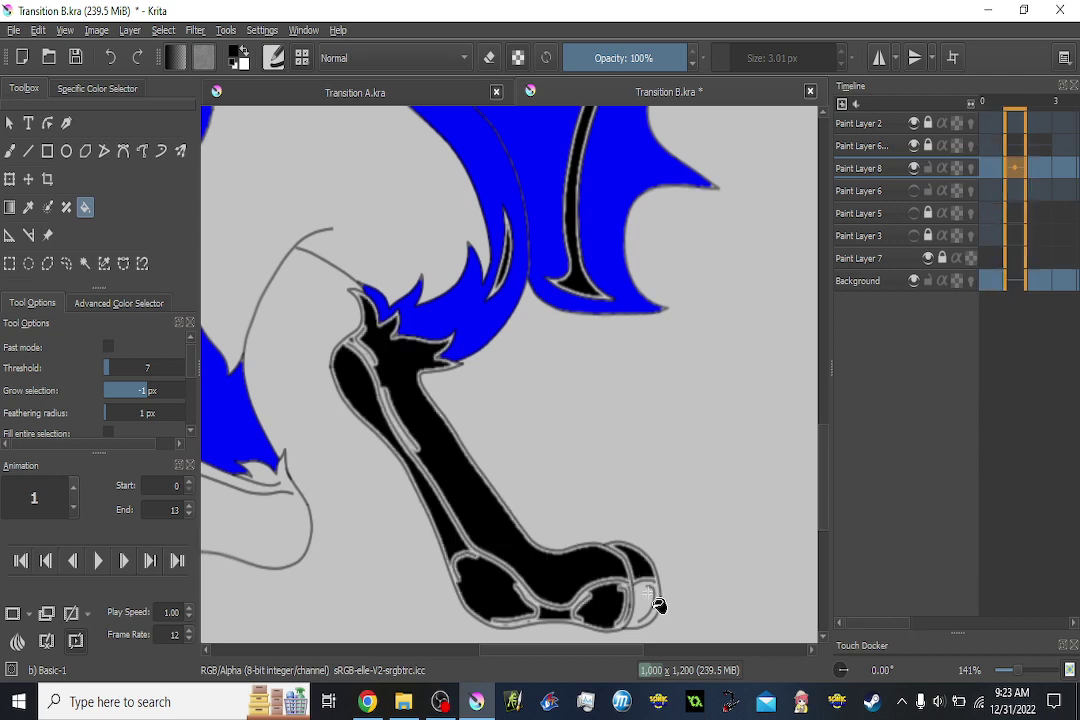
{"action": "key", "text": "Right"}
{"action": "key", "text": "Left"}
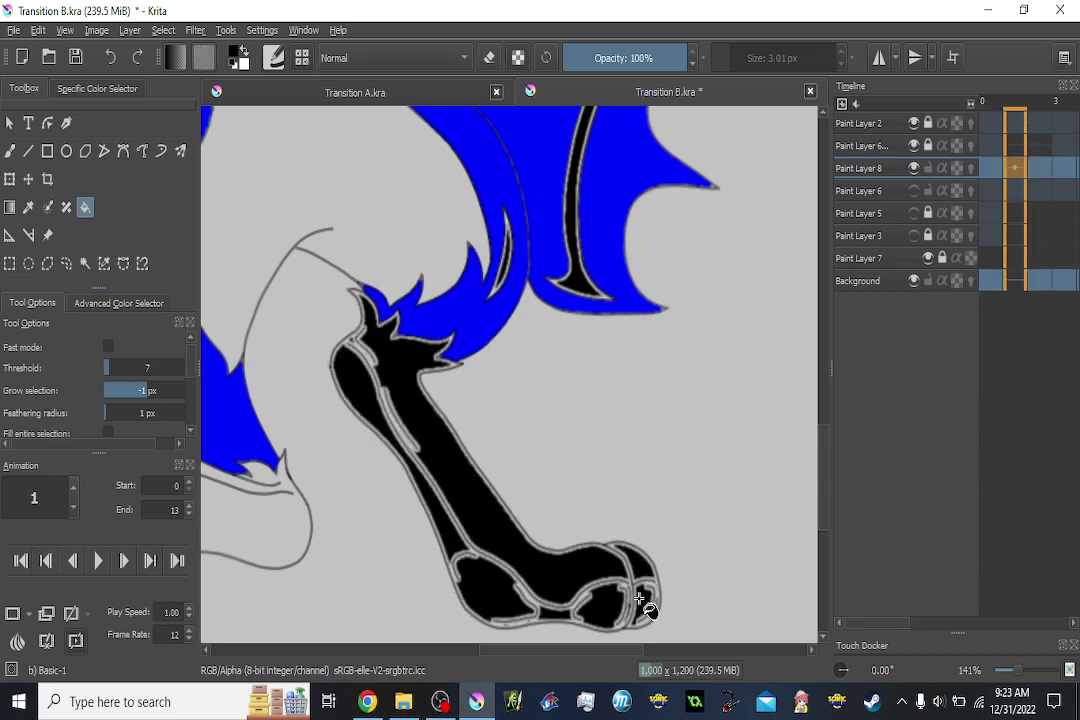
Fill the left-hand hind leg and its upturned paw black on frame 0.
{"action": "key", "text": "Left"}
{"action": "scroll", "coordinate": [694, 555], "scroll_direction": "down", "scroll_amount": 3}
{"action": "key", "text": "Right"}
{"action": "key", "text": "Right"}
{"action": "key", "text": "Right"}
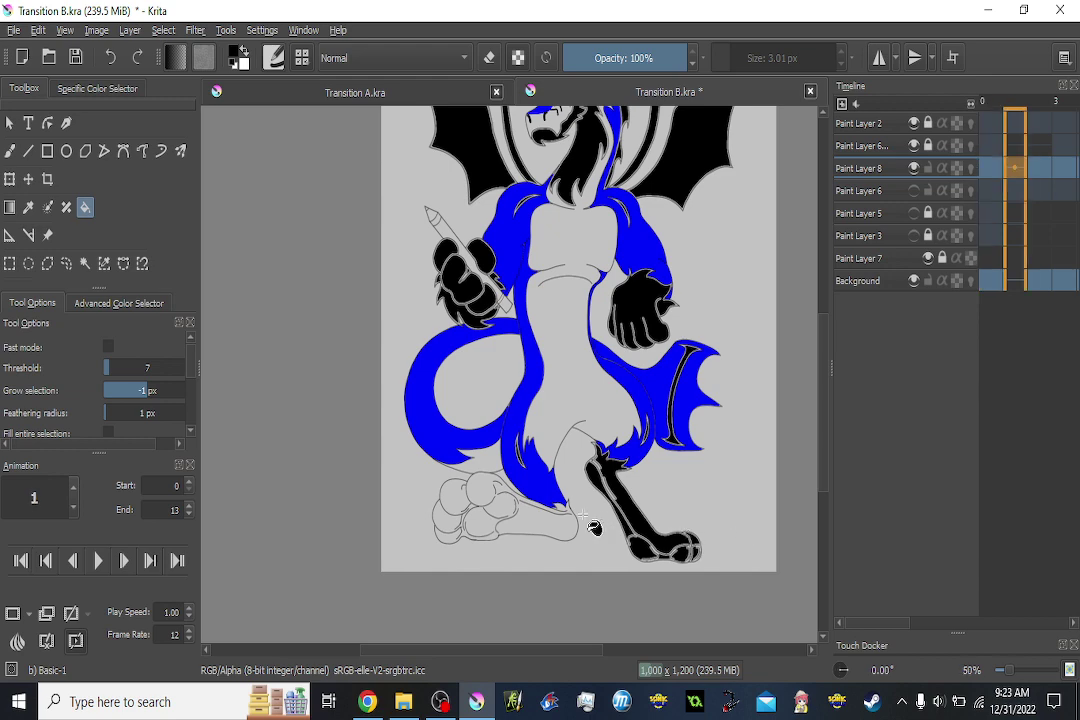
{"action": "scroll", "coordinate": [518, 497], "scroll_direction": "up", "scroll_amount": 2}
{"action": "key", "text": "Left"}
{"action": "key", "text": "Right"}
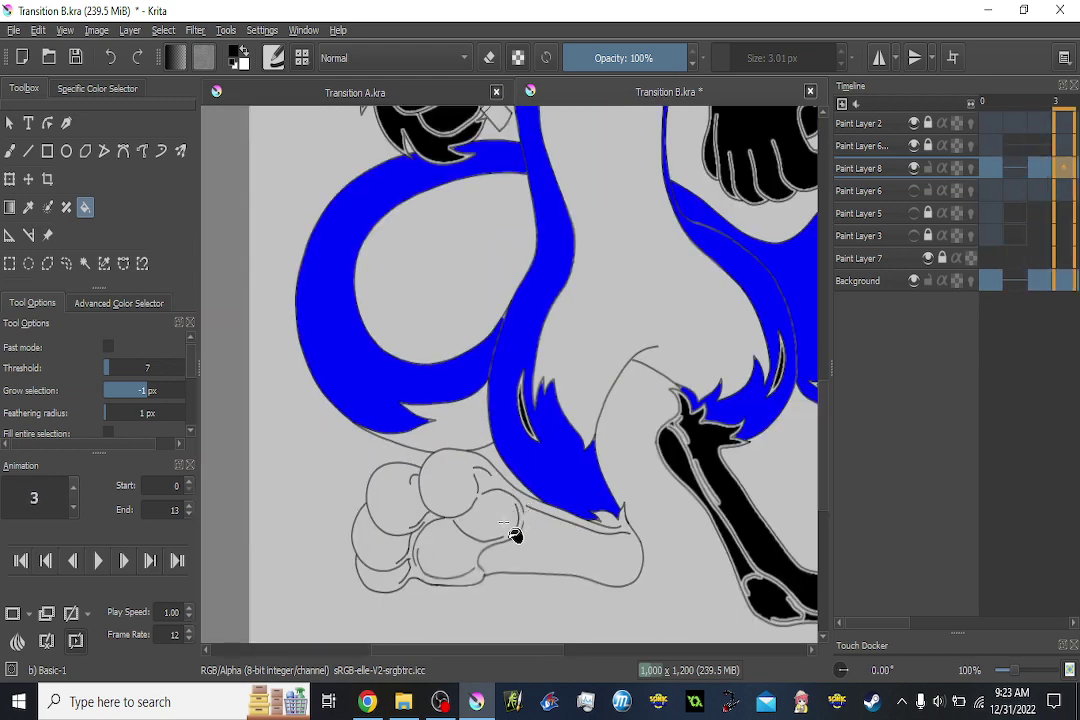
{"action": "key", "text": "Left"}
{"action": "key", "text": "Left"}
{"action": "key", "text": "Left"}
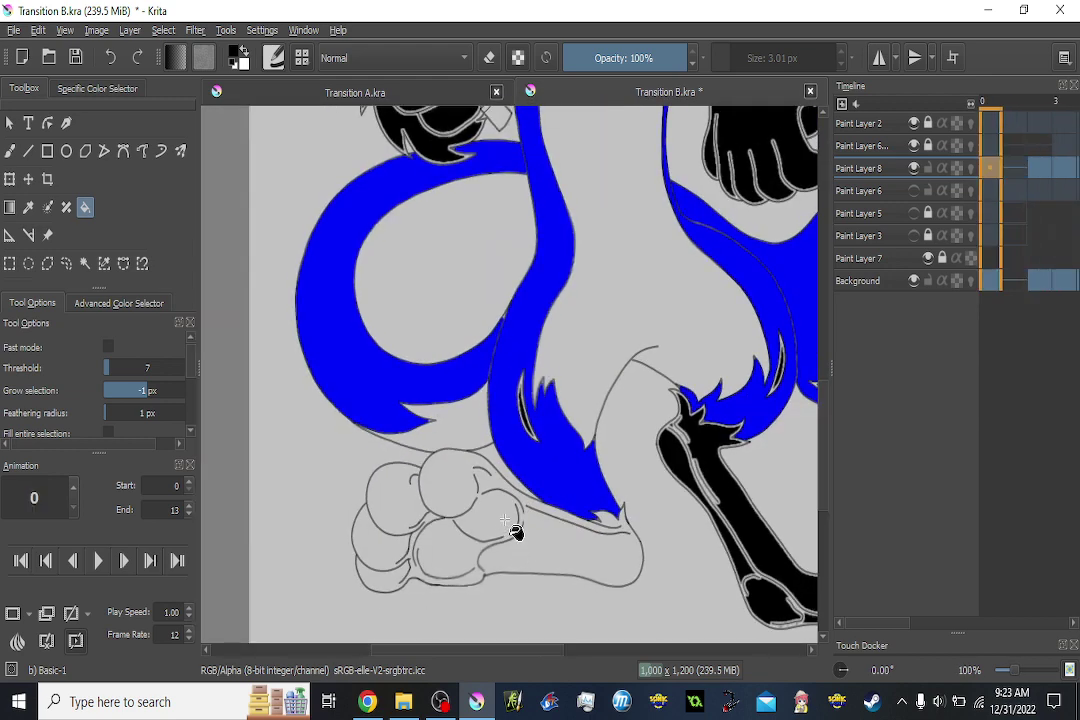
{"action": "left_click", "coordinate": [504, 521]}
Fill the left-hand hind leg, sole pads and toes black on frames 2 and 3.
{"action": "key", "text": "Right"}
{"action": "key", "text": "Right"}
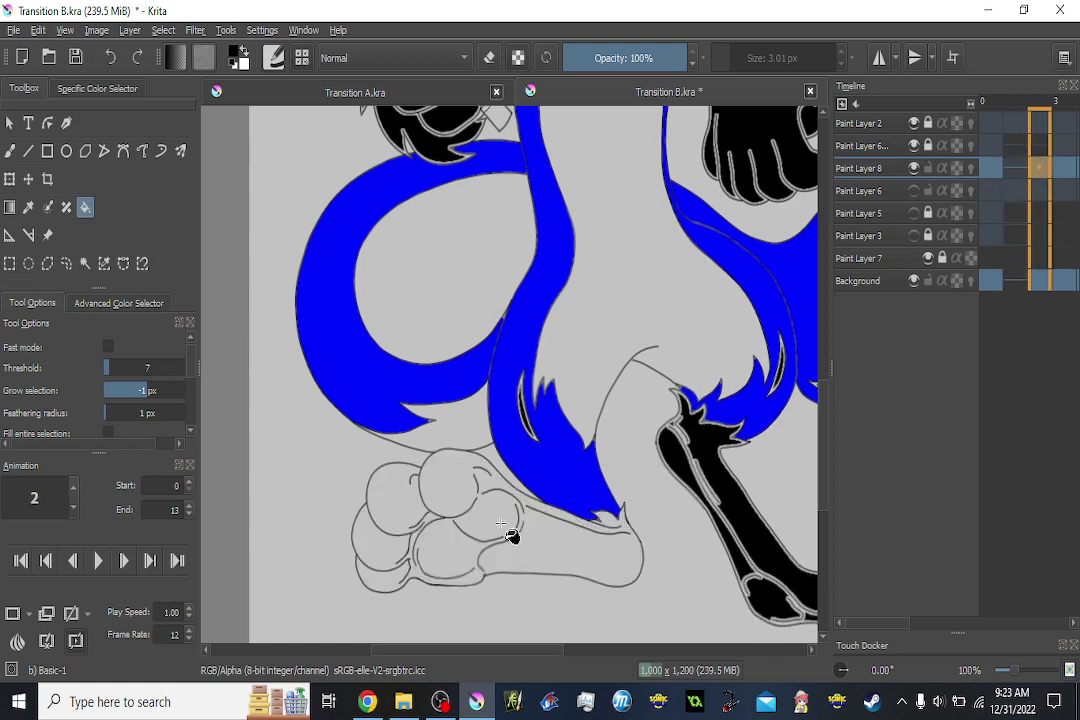
{"action": "left_click", "coordinate": [501, 524]}
{"action": "key", "text": "Right"}
{"action": "left_click", "coordinate": [501, 524]}
{"action": "key", "text": "Right"}
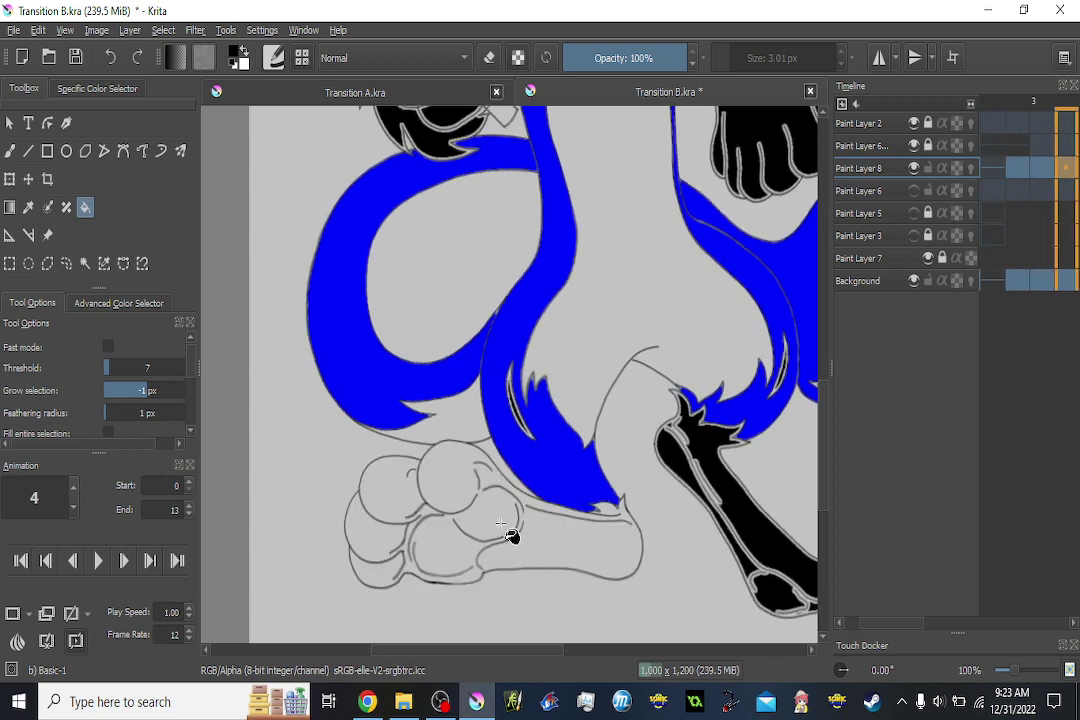
{"action": "key", "text": "Left"}
{"action": "left_click", "coordinate": [386, 490]}
Fill the left-hand hind leg, paw pads and toes black on frame 4, and compare it with the preceding frames.
{"action": "key", "text": "Right"}
{"action": "left_click", "coordinate": [501, 524]}
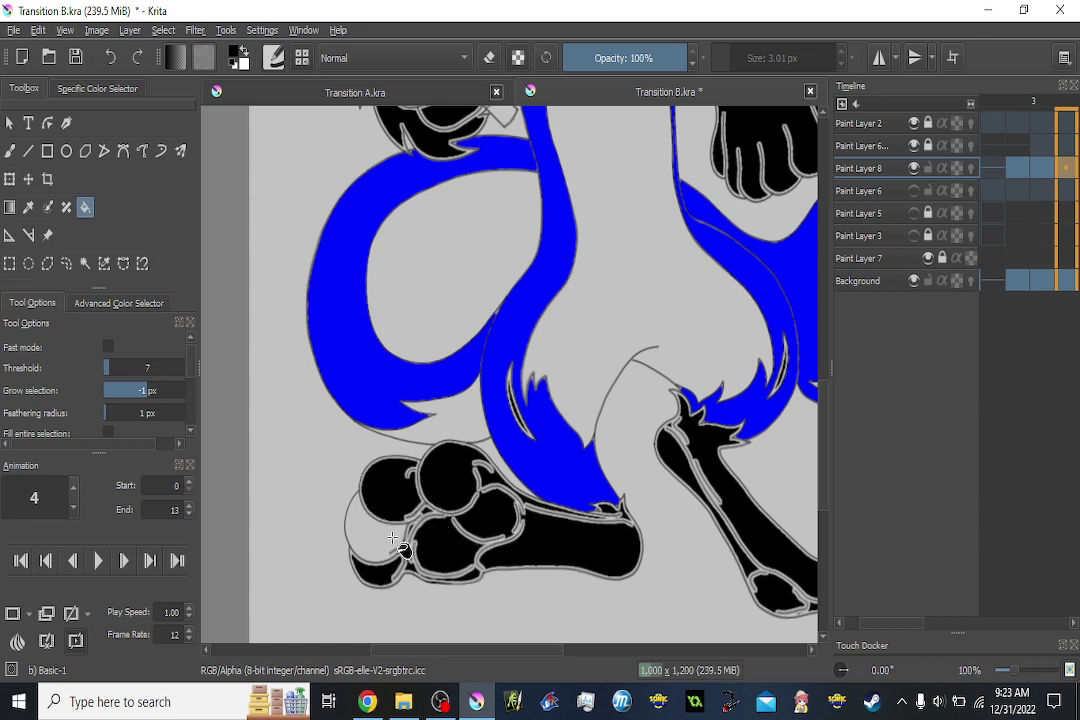
{"action": "left_click", "coordinate": [392, 537]}
{"action": "key", "text": "Left"}
{"action": "key", "text": "Left"}
{"action": "key", "text": "Right"}
{"action": "key", "text": "Right"}
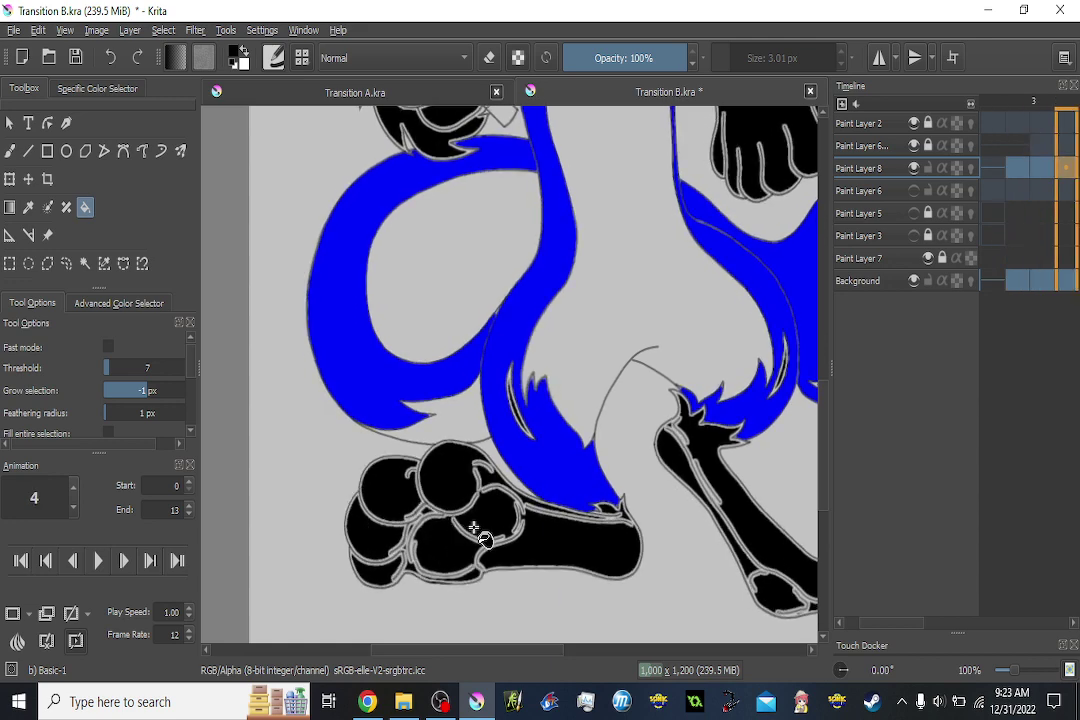
Fill the left-hand hind leg and paw black on frame 5, and advance to frame 6.
{"action": "key", "text": "Right"}
{"action": "left_click", "coordinate": [545, 535]}
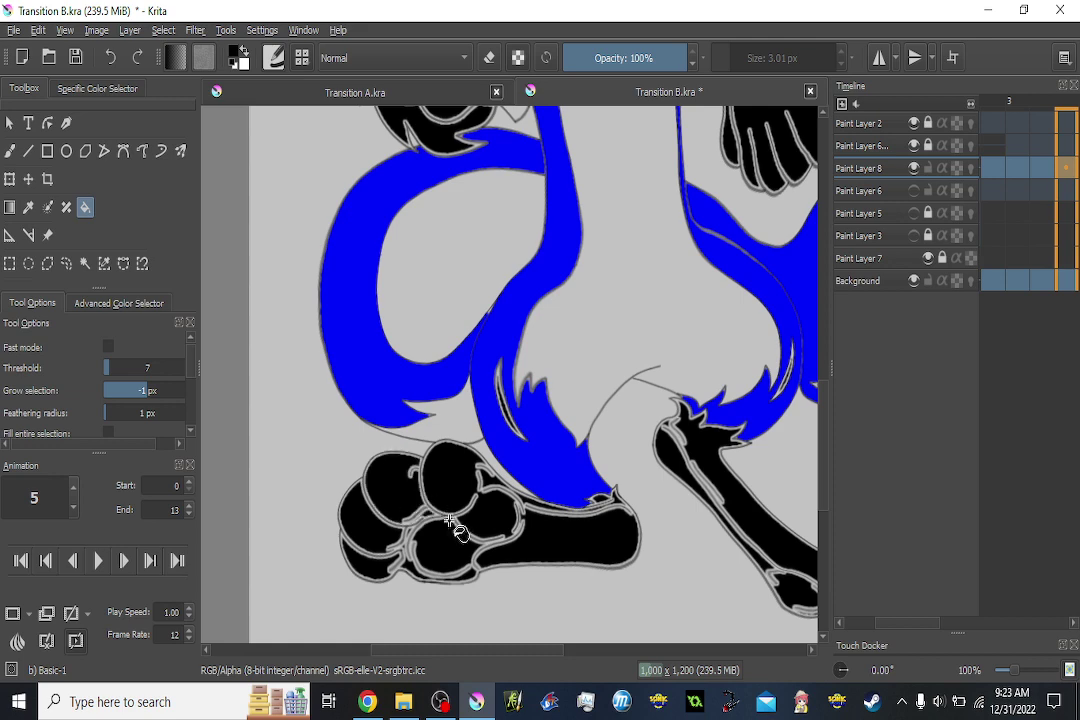
{"action": "key", "text": "Right"}
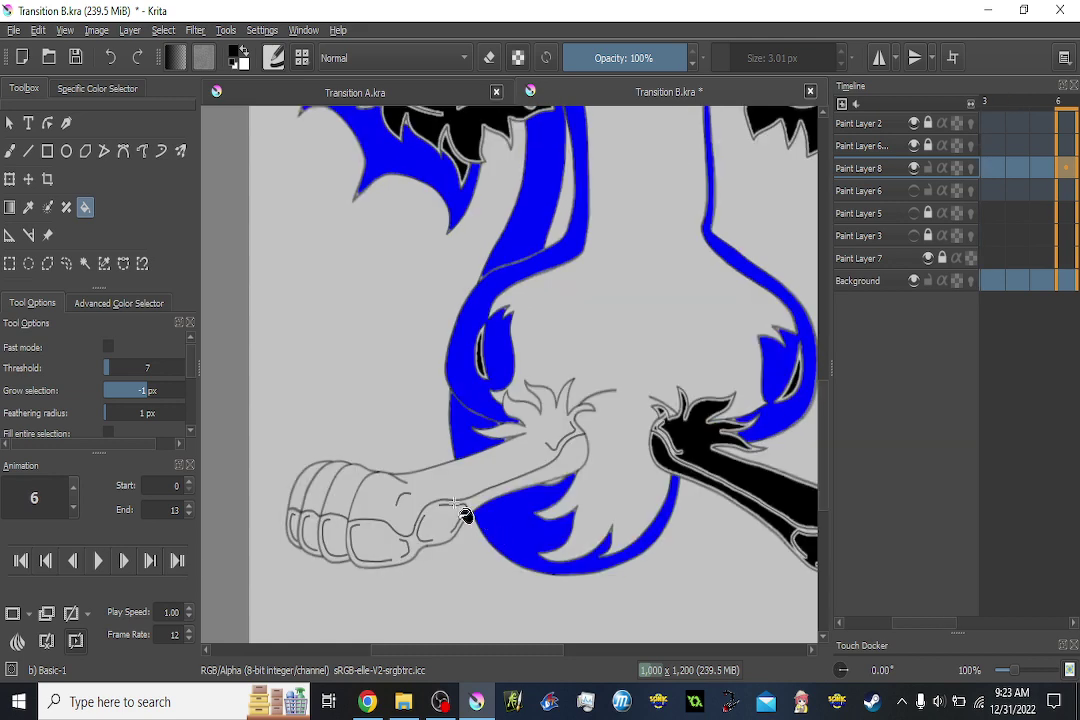
{"action": "left_click", "coordinate": [455, 505]}
{"action": "left_click", "coordinate": [356, 510]}
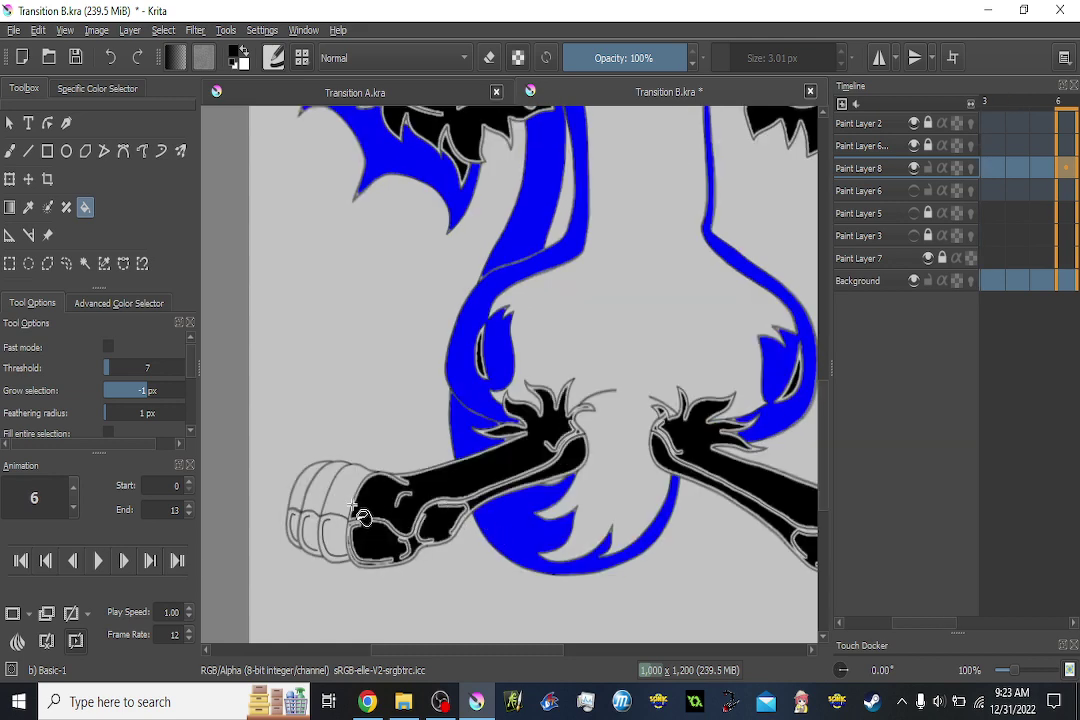
{"action": "left_click", "coordinate": [328, 508]}
{"action": "left_click", "coordinate": [318, 509]}
{"action": "left_click", "coordinate": [314, 532]}
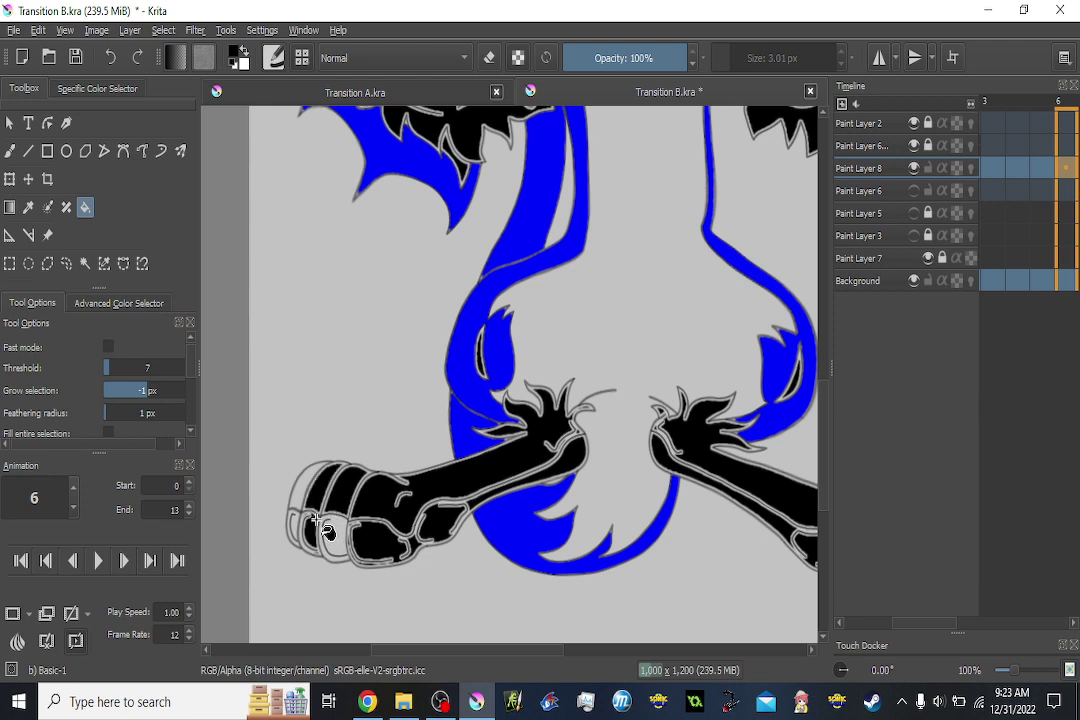
{"action": "left_click", "coordinate": [329, 534]}
{"action": "left_click", "coordinate": [303, 505]}
{"action": "left_click", "coordinate": [297, 504]}
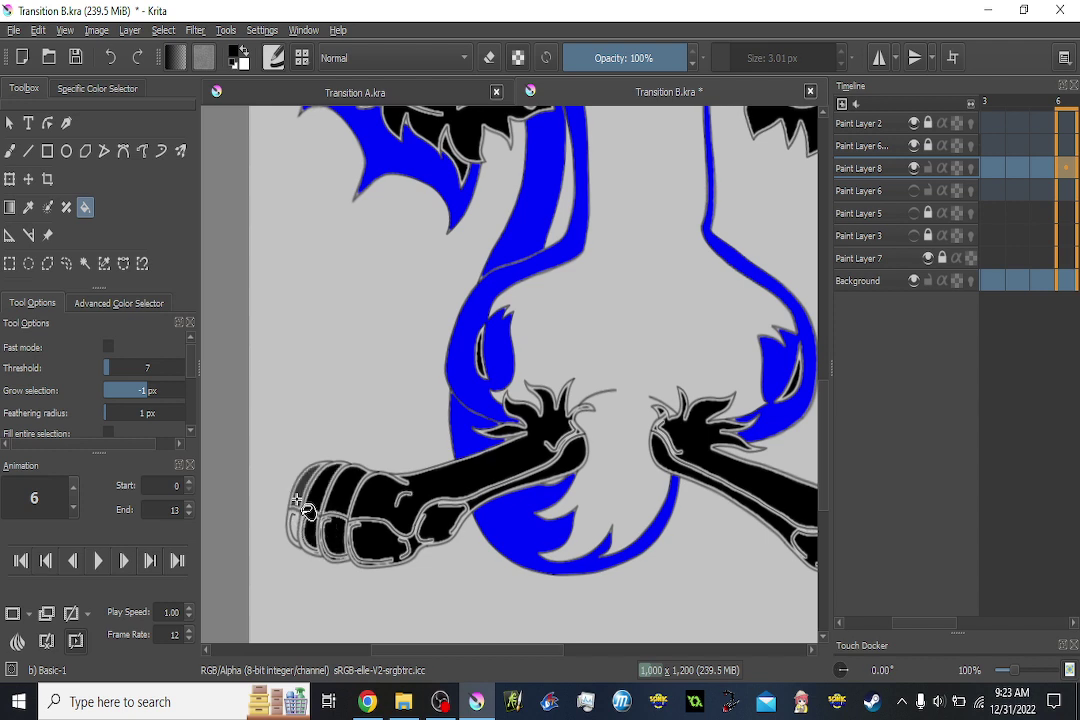
{"action": "left_click", "coordinate": [298, 500]}
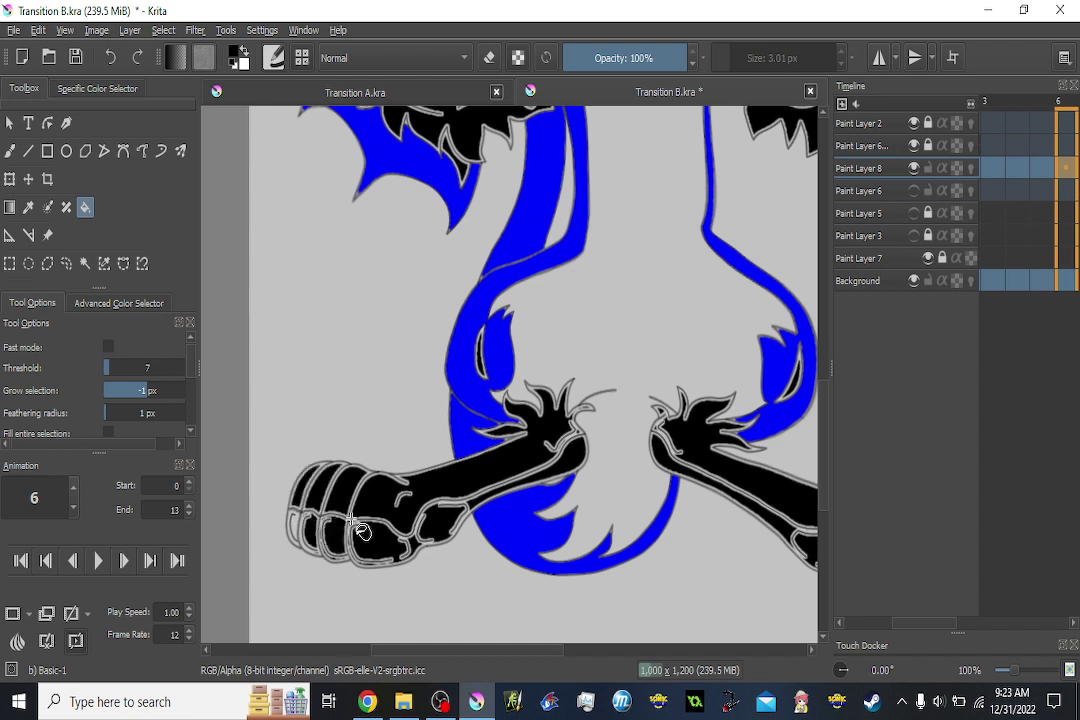
{"action": "key", "text": "ctrl+z"}
{"action": "key", "text": "ctrl+z"}
{"action": "key", "text": "ctrl+z"}
{"action": "key", "text": "ctrl+z"}
{"action": "key", "text": "ctrl+z"}
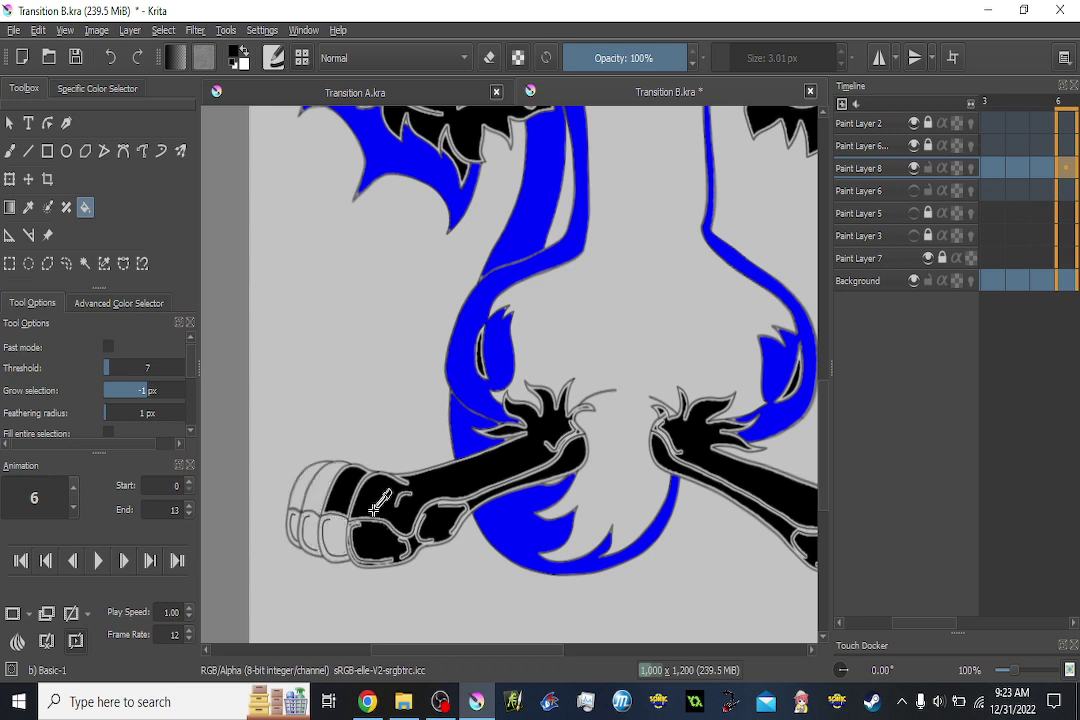
{"action": "key", "text": "ctrl+z"}
{"action": "key", "text": "ctrl+z"}
{"action": "key", "text": "ctrl+z"}
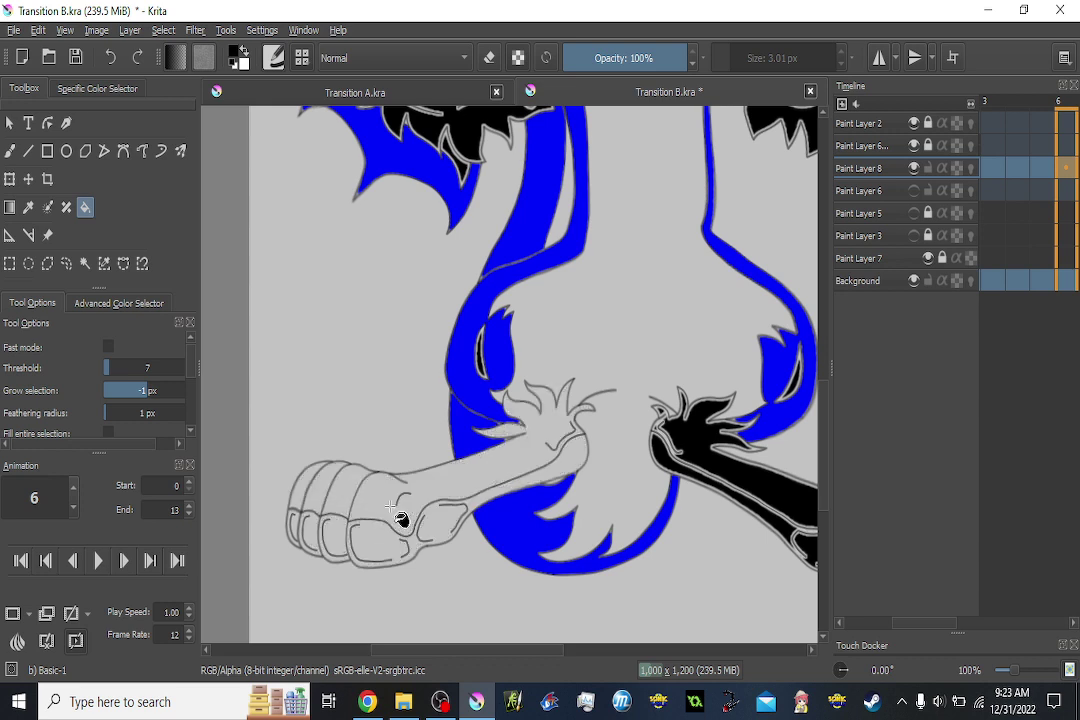
Fill the left-hand hind leg's furry upper surface and underside, plus its paw pads and toes, black on frame 6.
{"action": "key", "text": "ctrl+shift+z"}
{"action": "left_click", "coordinate": [351, 492]}
{"action": "left_click", "coordinate": [382, 537]}
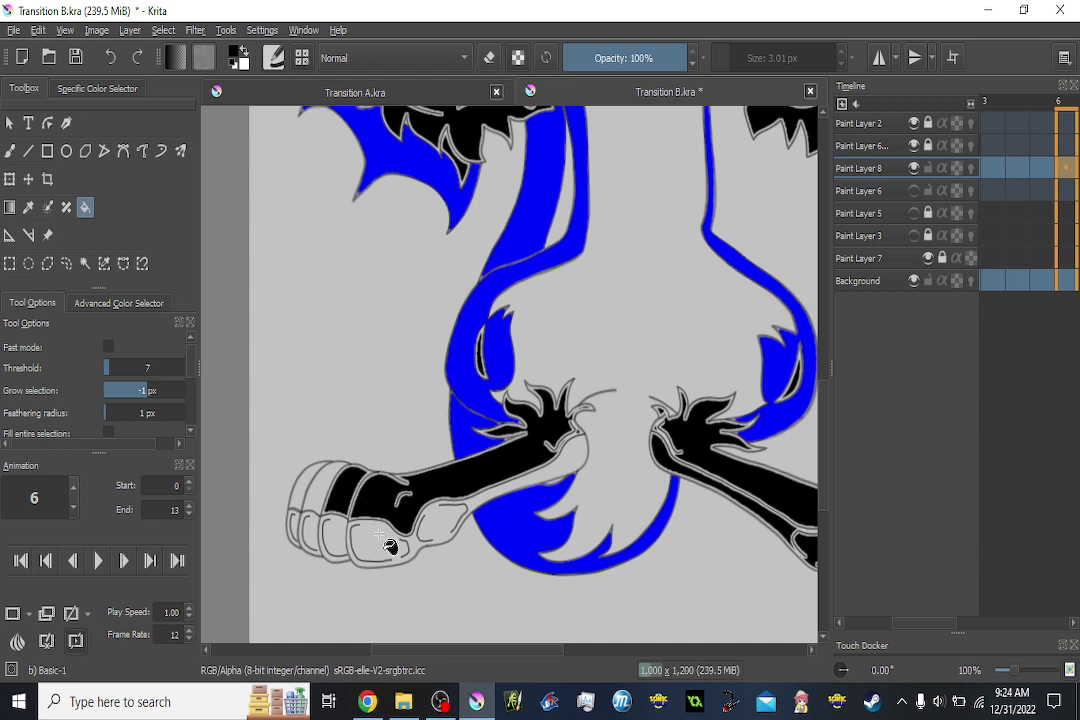
{"action": "left_click", "coordinate": [340, 529]}
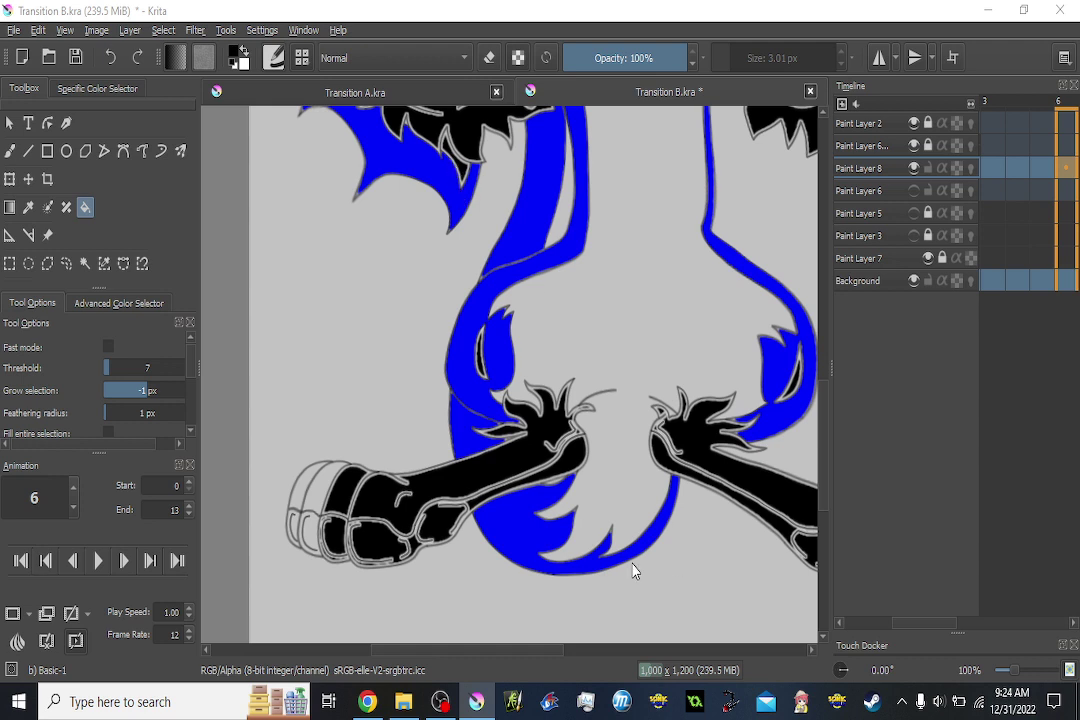
{"action": "left_click", "coordinate": [322, 492]}
{"action": "left_click", "coordinate": [311, 532]}
{"action": "left_click", "coordinate": [300, 508]}
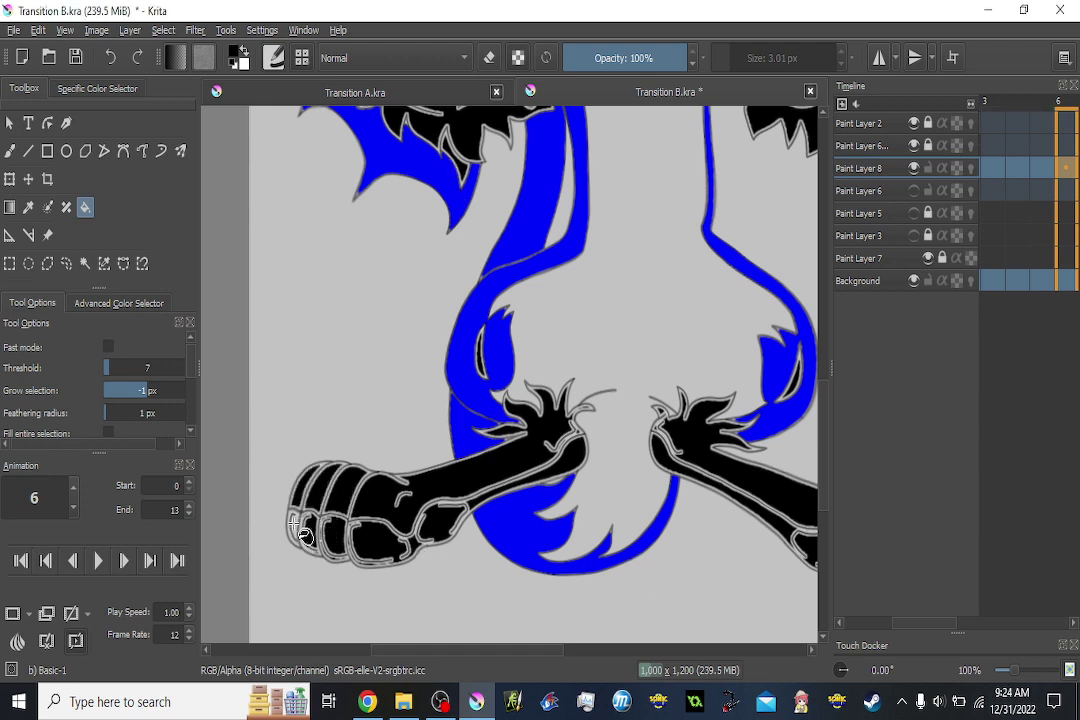
Fill the left-hand hind leg's underside, the paw pads and the toes black on frame 7.
{"action": "key", "text": "period"}
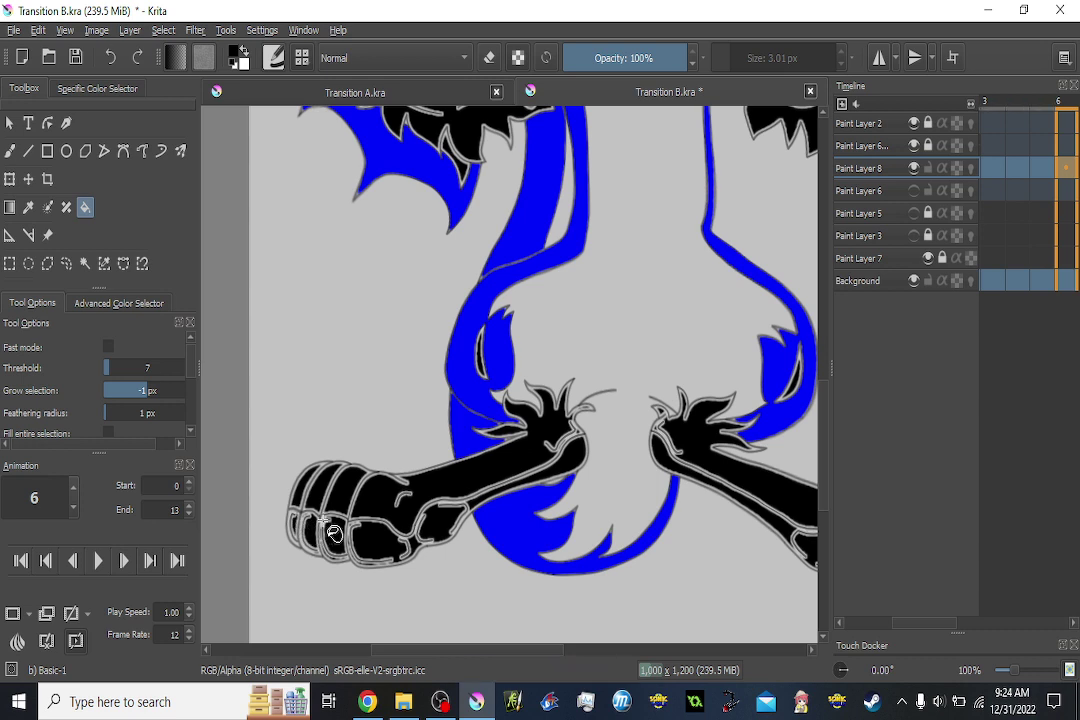
{"action": "left_click", "coordinate": [430, 508]}
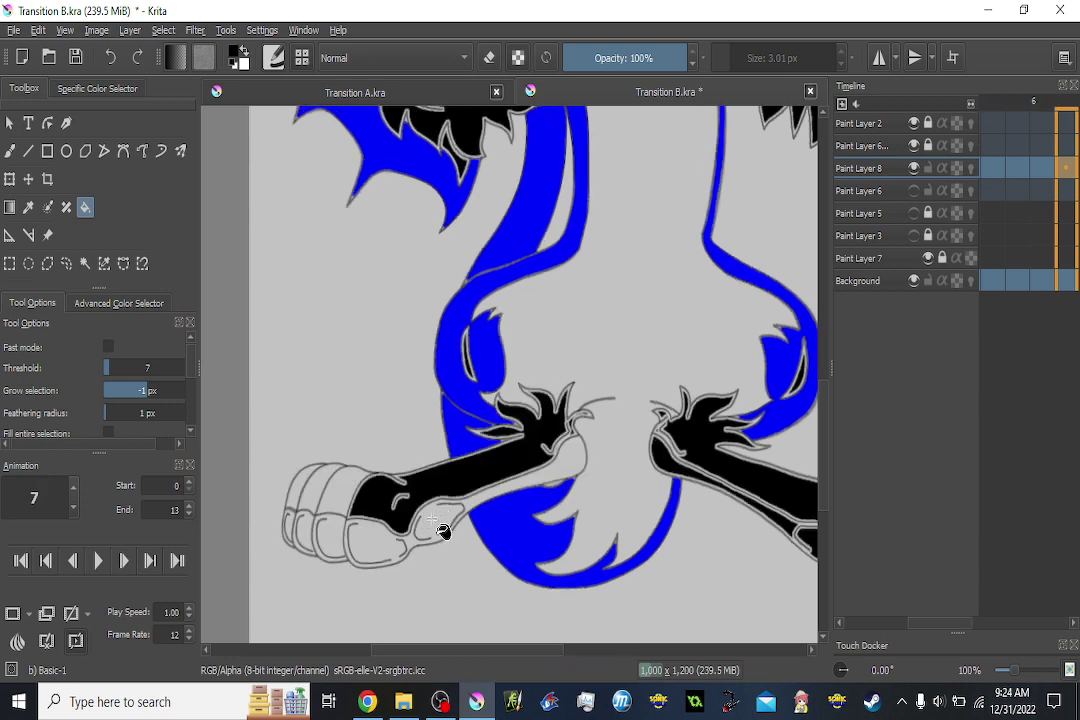
{"action": "left_click", "coordinate": [432, 518]}
{"action": "left_click", "coordinate": [335, 504]}
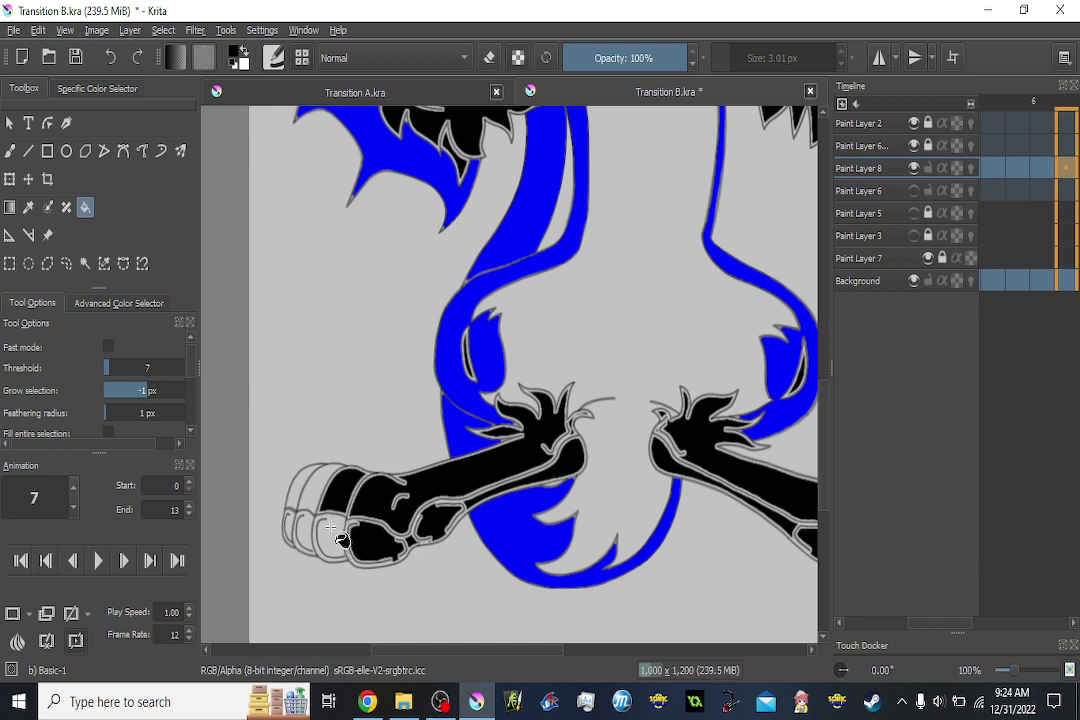
{"action": "left_click", "coordinate": [336, 535]}
{"action": "left_click", "coordinate": [310, 490]}
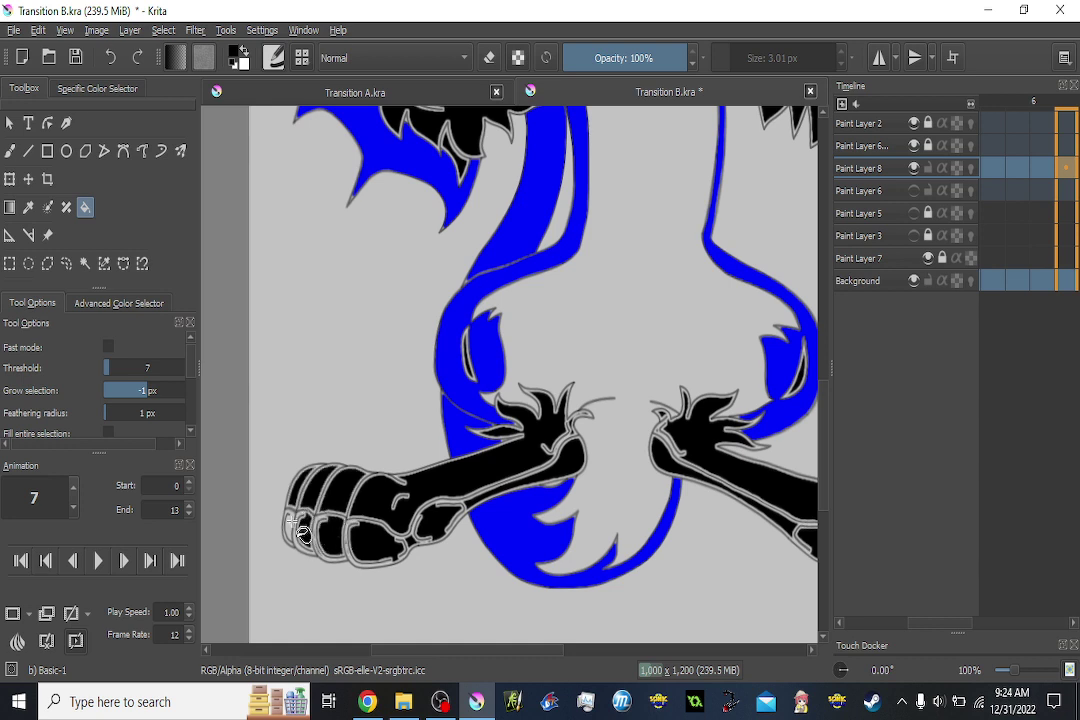
Fill the three outer toes of the left-hand hind paw and their pads black on frame 8.
{"action": "key", "text": "Right"}
{"action": "left_click", "coordinate": [289, 519]}
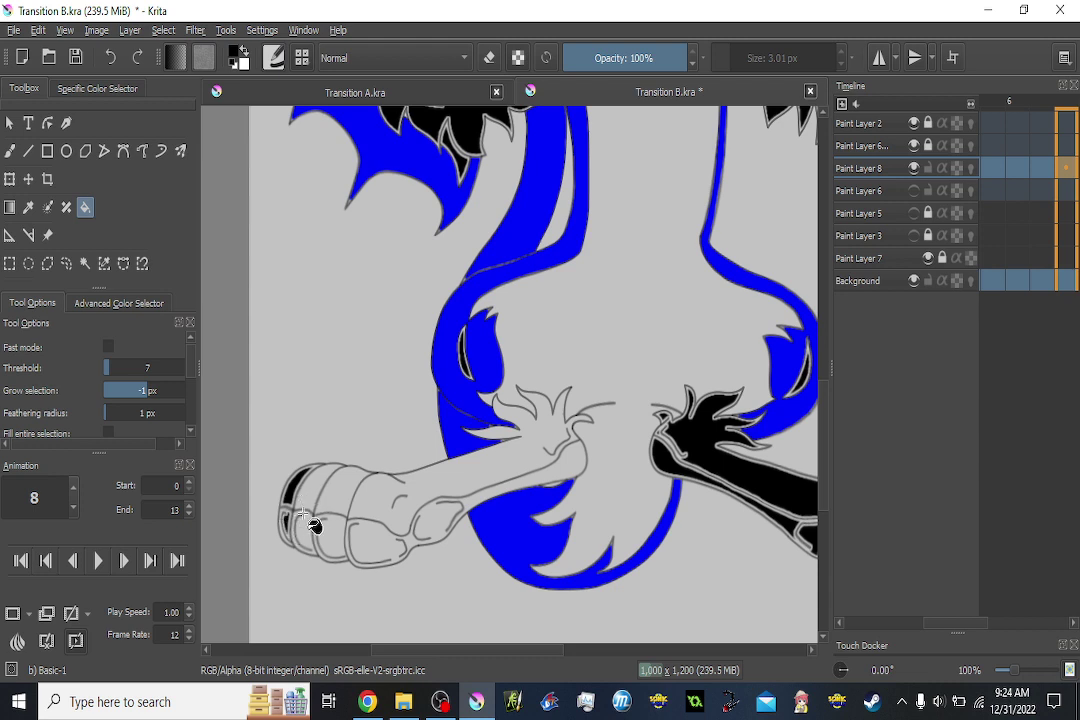
{"action": "left_click", "coordinate": [307, 536]}
{"action": "left_click", "coordinate": [338, 501]}
{"action": "left_click", "coordinate": [335, 539]}
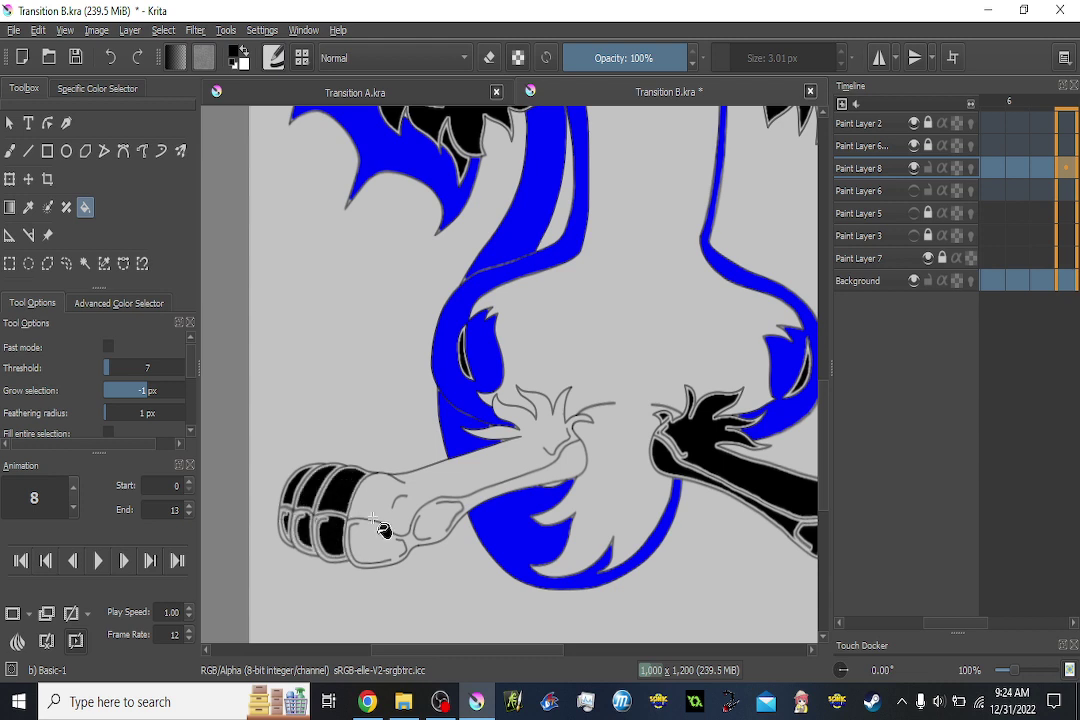
Fill the left-hand hind leg, sole pad and all toes black on frame 9.
{"action": "key", "text": "Right"}
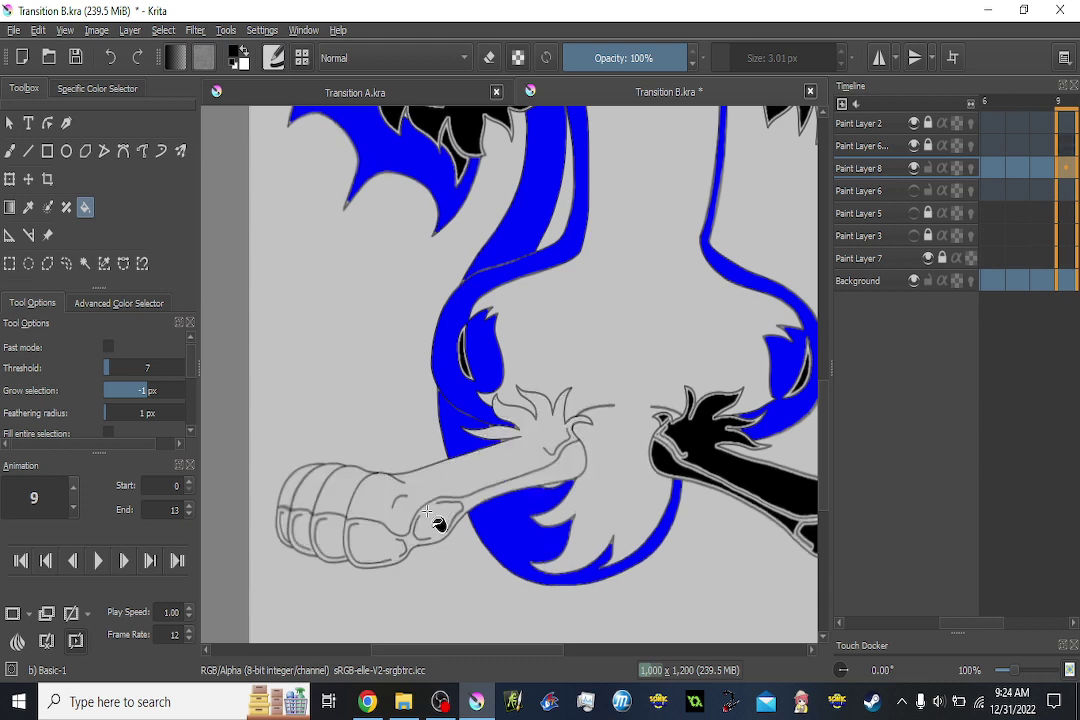
{"action": "mouse_move", "coordinate": [432, 507]}
{"action": "left_mouse_down"}
{"action": "mouse_move", "coordinate": [368, 535]}
{"action": "mouse_move", "coordinate": [343, 496]}
{"action": "mouse_move", "coordinate": [335, 531]}
{"action": "mouse_move", "coordinate": [315, 503]}
{"action": "left_mouse_up"}
{"action": "left_click", "coordinate": [315, 503]}
{"action": "left_click", "coordinate": [302, 533]}
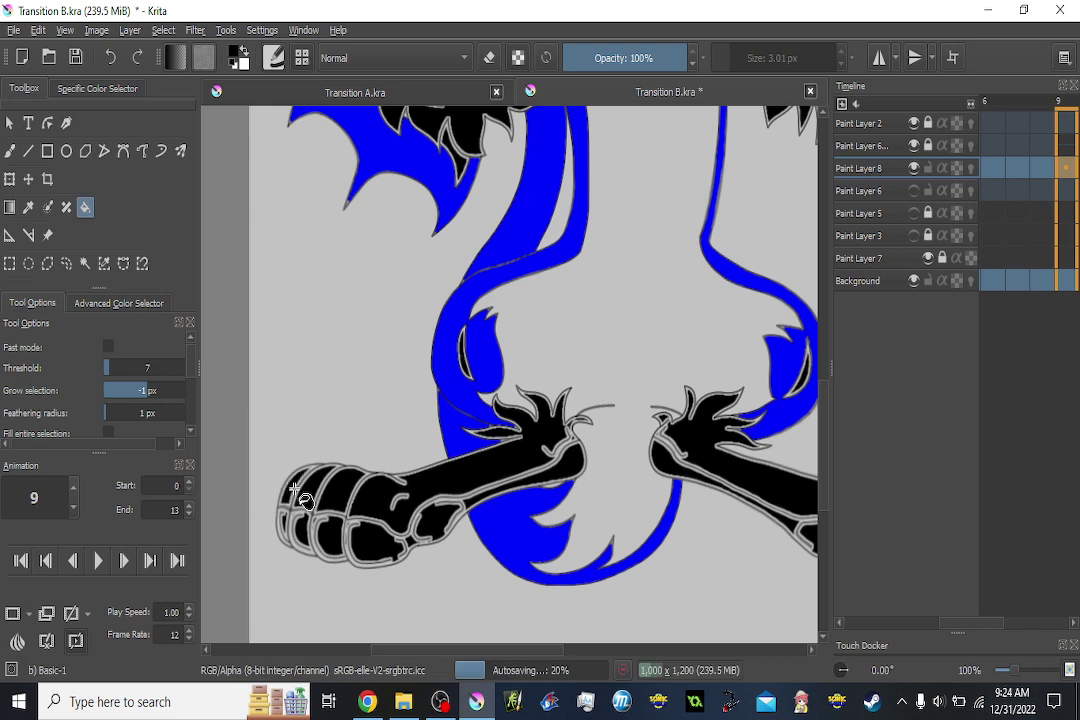
Fill the left-hand hind paw's toes and pads, plus the leg's underside and furry upper surface, black on frame 10.
{"action": "key", "text": "Right"}
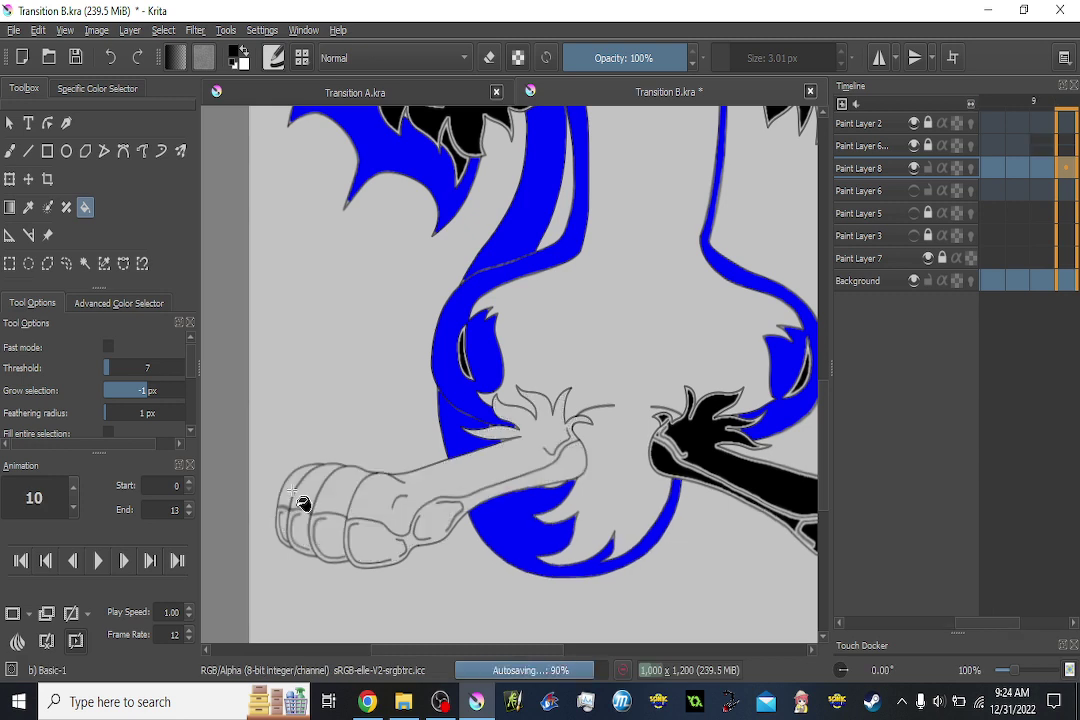
{"action": "left_click", "coordinate": [294, 492]}
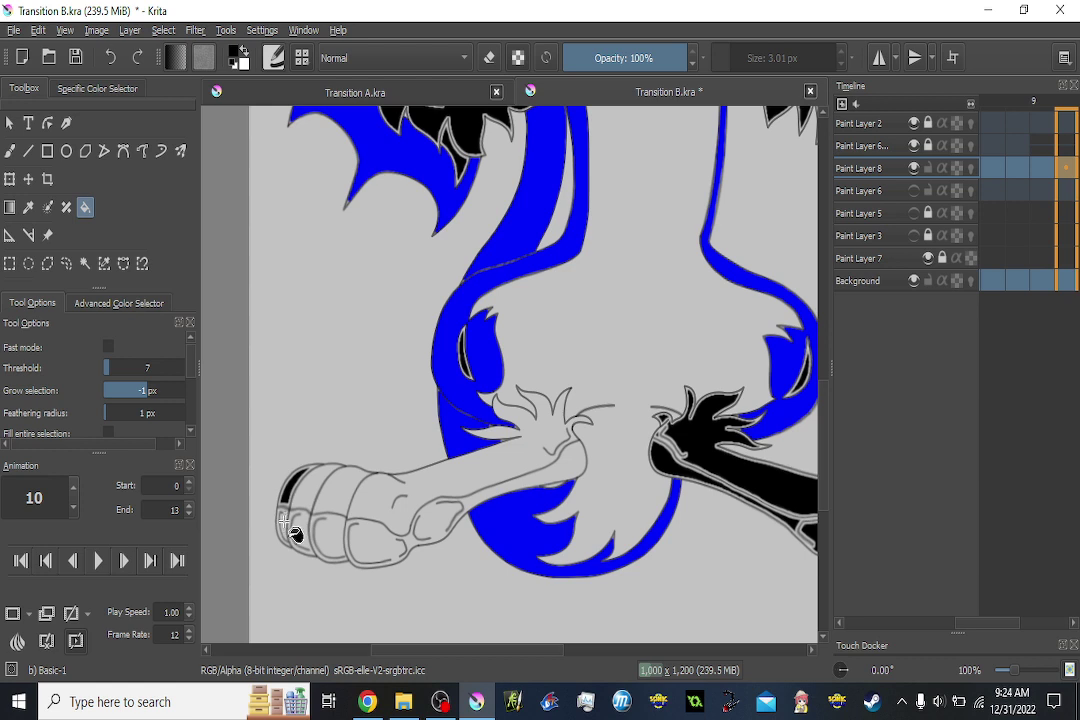
{"action": "left_click", "coordinate": [314, 495]}
{"action": "left_click", "coordinate": [342, 492]}
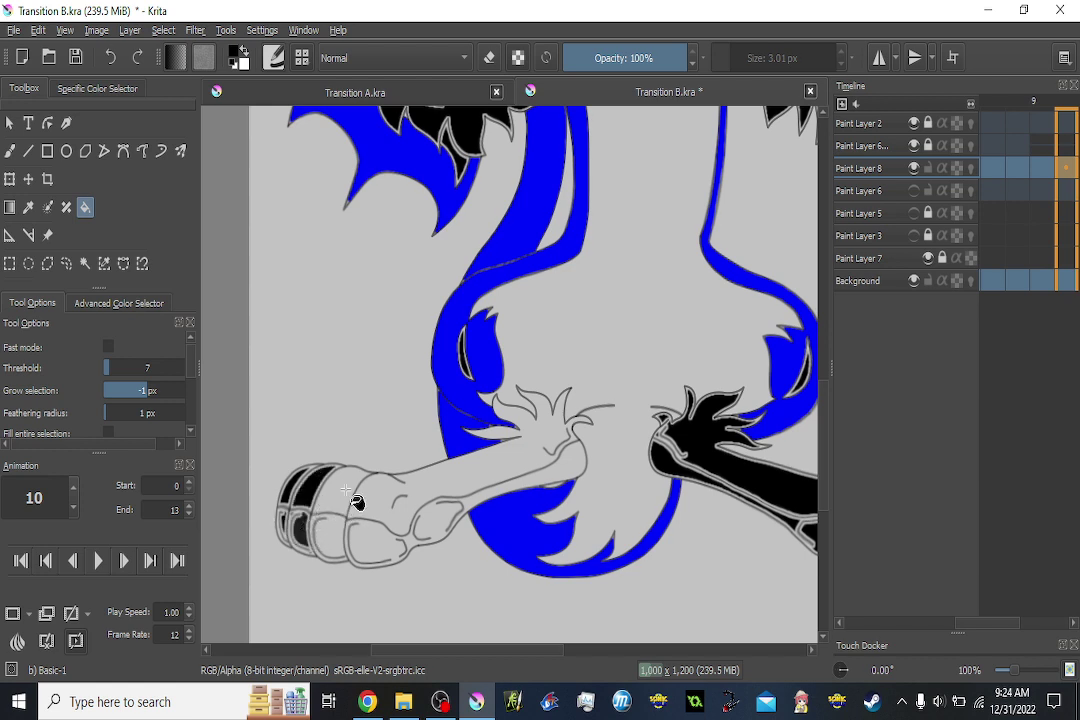
{"action": "left_click", "coordinate": [333, 539]}
{"action": "left_click", "coordinate": [369, 540]}
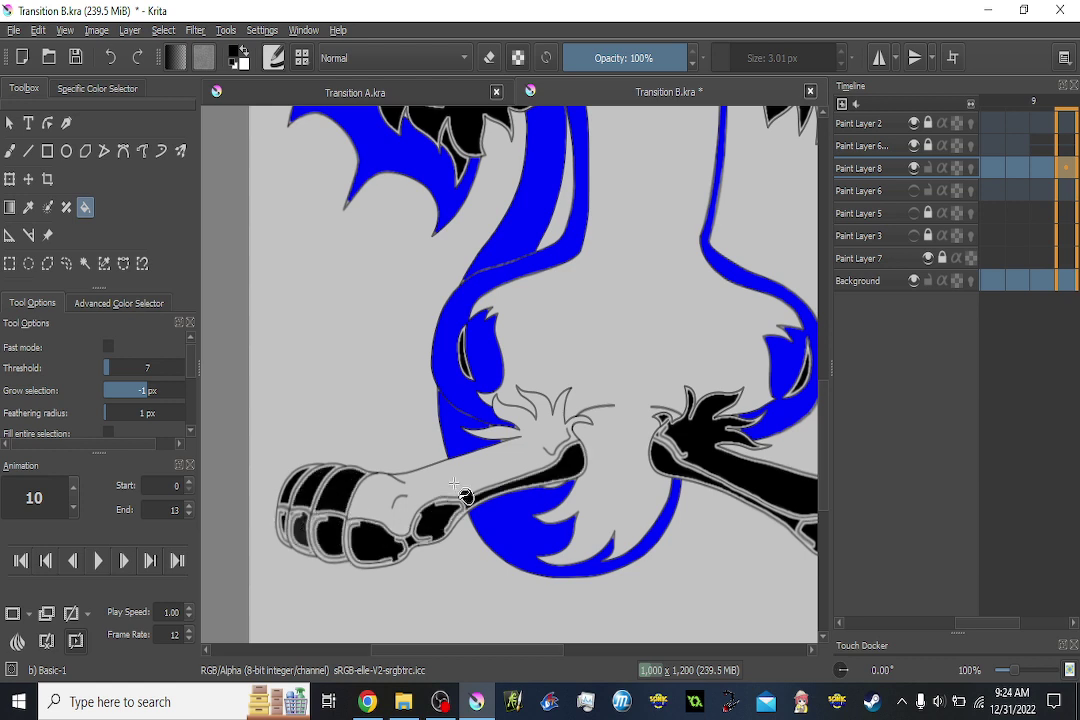
{"action": "left_click", "coordinate": [530, 453]}
Fill the left-hand hind leg, its paw pads and toes black on frame 11.
{"action": "key", "text": "Right"}
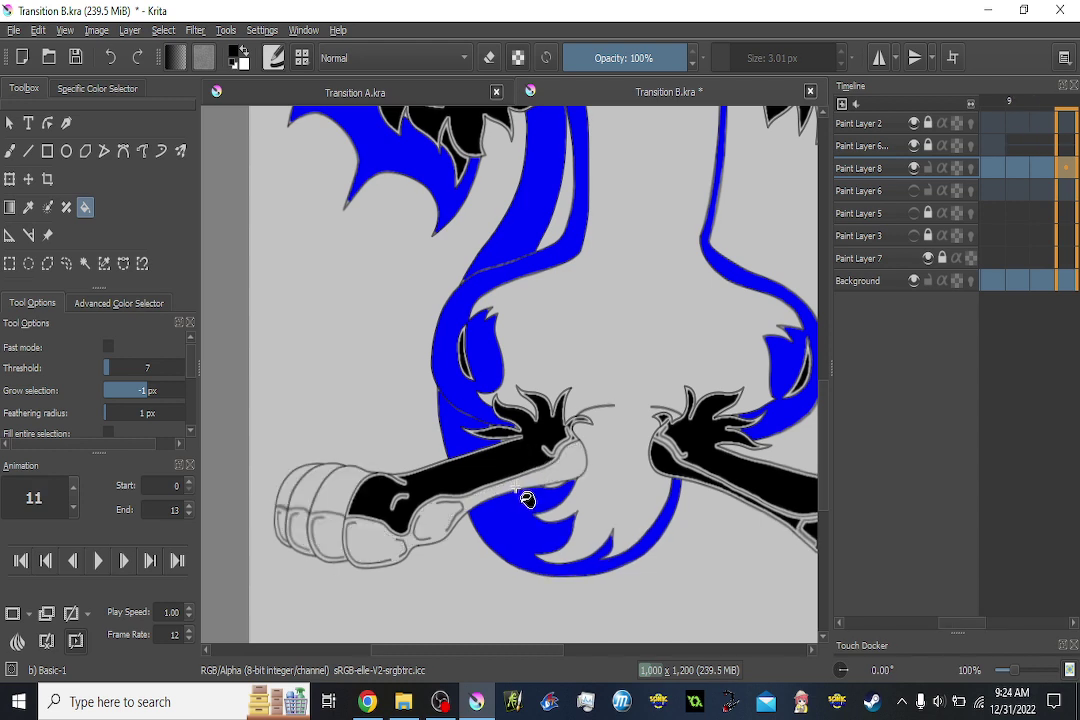
{"action": "left_click", "coordinate": [470, 512]}
{"action": "left_click", "coordinate": [322, 512]}
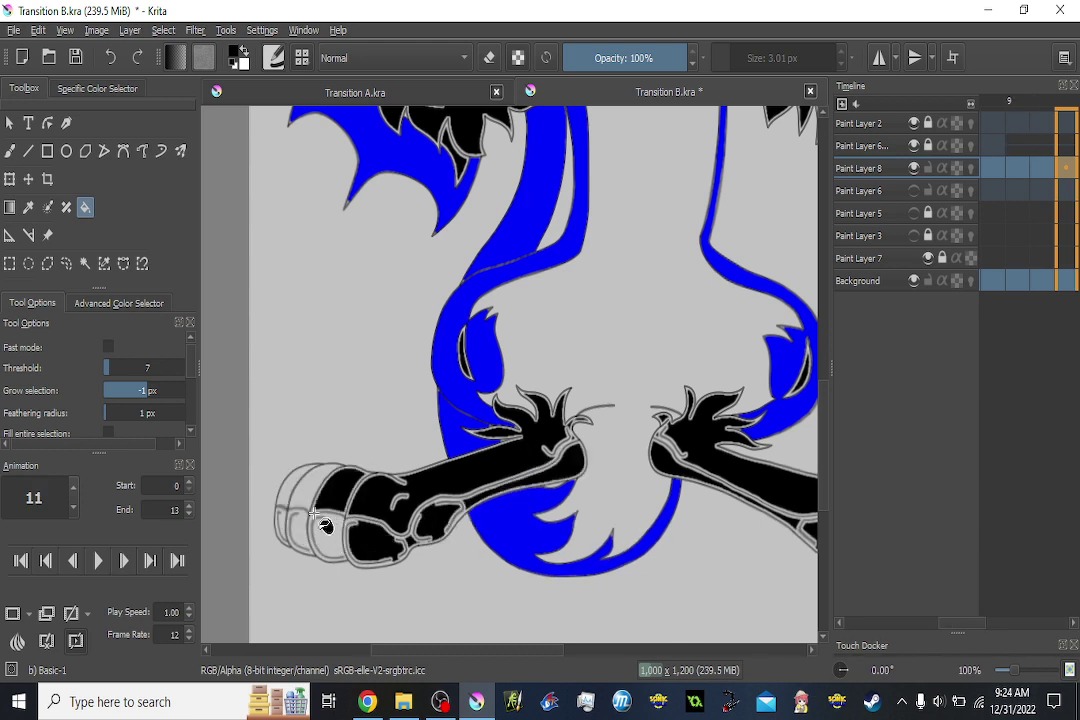
{"action": "left_click", "coordinate": [314, 530]}
{"action": "left_click", "coordinate": [309, 493]}
{"action": "left_click", "coordinate": [298, 529]}
{"action": "left_click", "coordinate": [290, 495]}
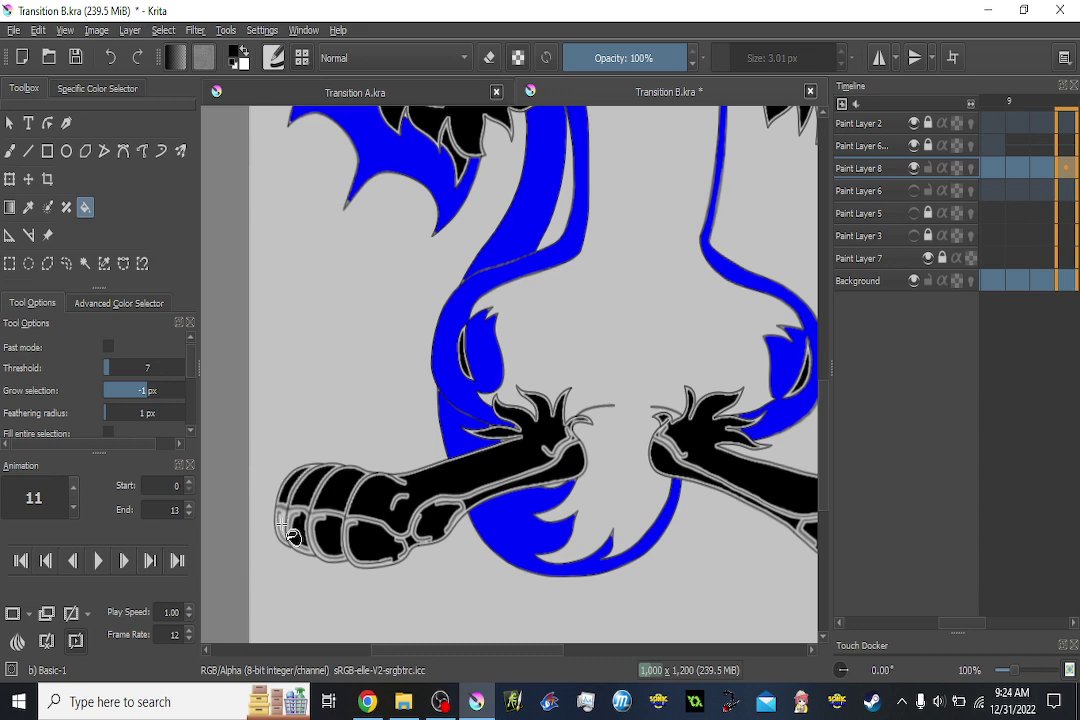
Review the whole dragon's fills by stepping back and forth through frames 0 to 12.
{"action": "key", "text": "Right"}
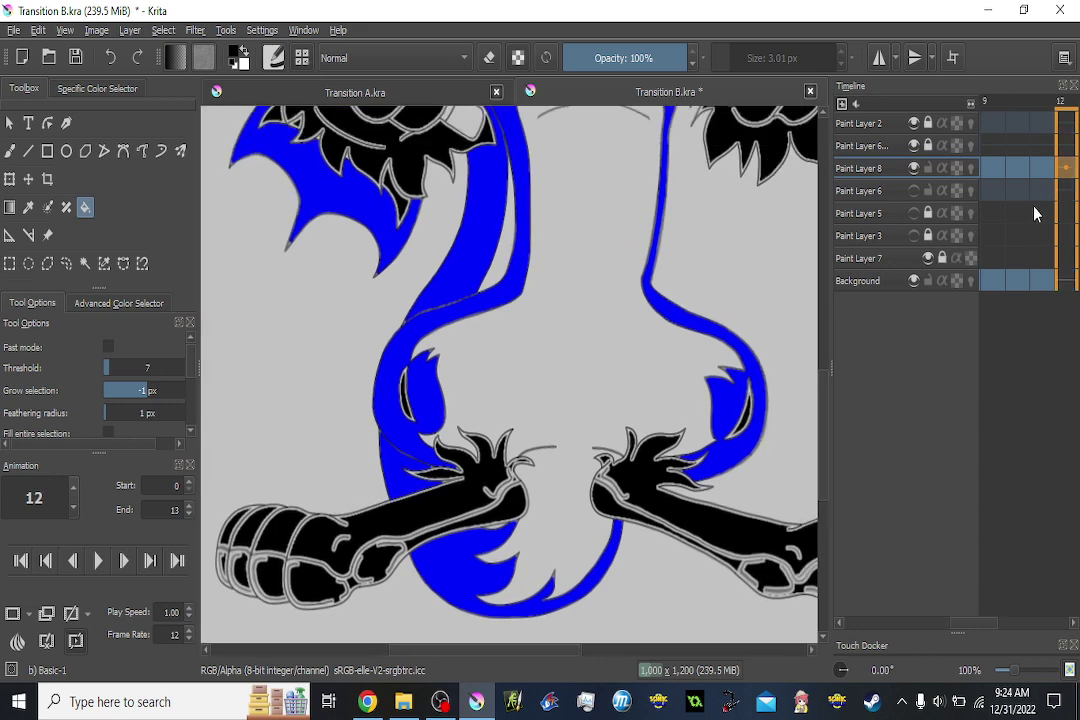
{"action": "scroll", "coordinate": [672, 378], "scroll_direction": "down", "scroll_amount": 2}
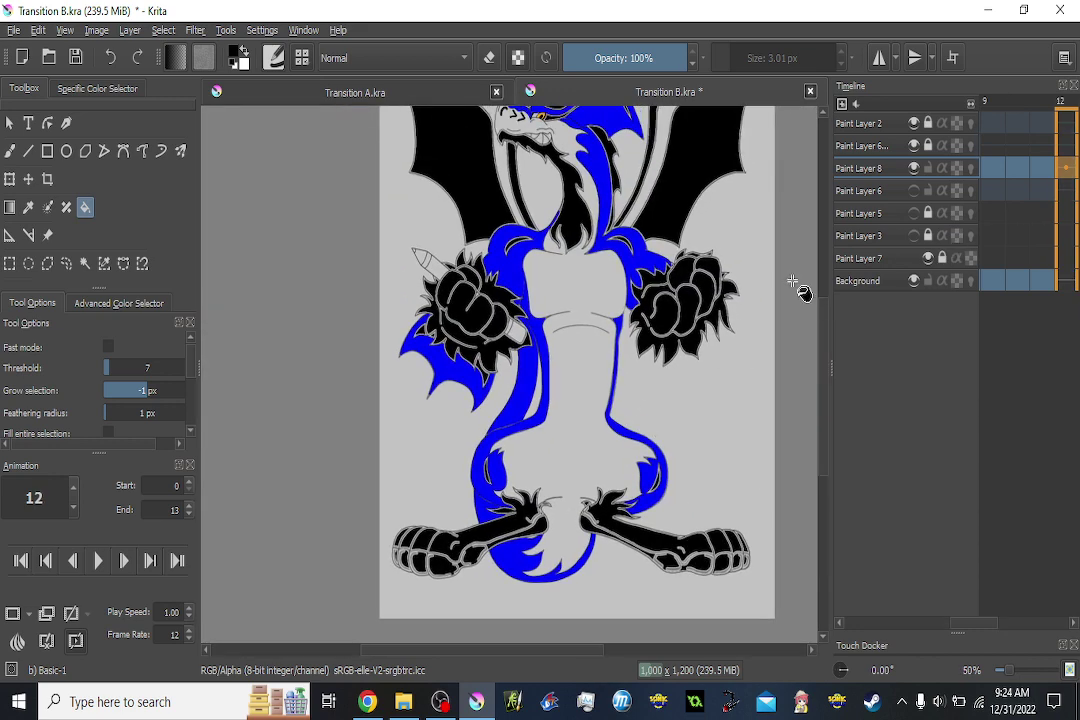
{"action": "key", "text": "Left"}
{"action": "key", "text": "Left"}
{"action": "key", "text": "Left"}
{"action": "key", "text": "Left"}
{"action": "key", "text": "Left"}
{"action": "key", "text": "Left"}
{"action": "key", "text": "Left"}
{"action": "key", "text": "Left"}
{"action": "key", "text": "Left"}
{"action": "key", "text": "Left"}
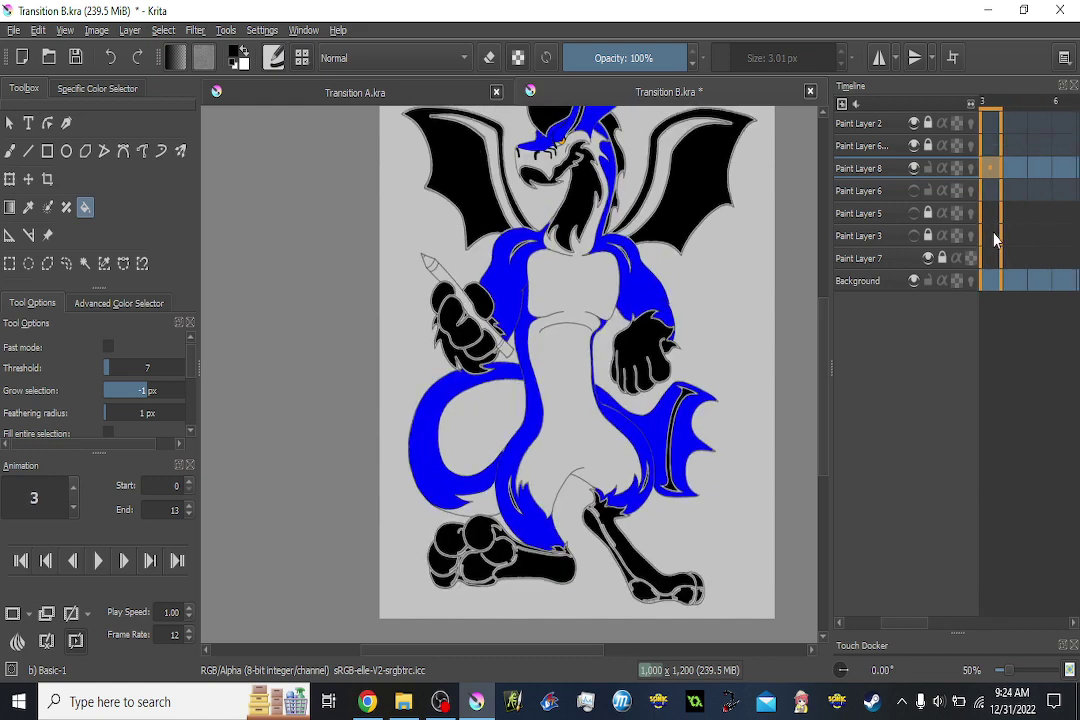
{"action": "key", "text": "Left"}
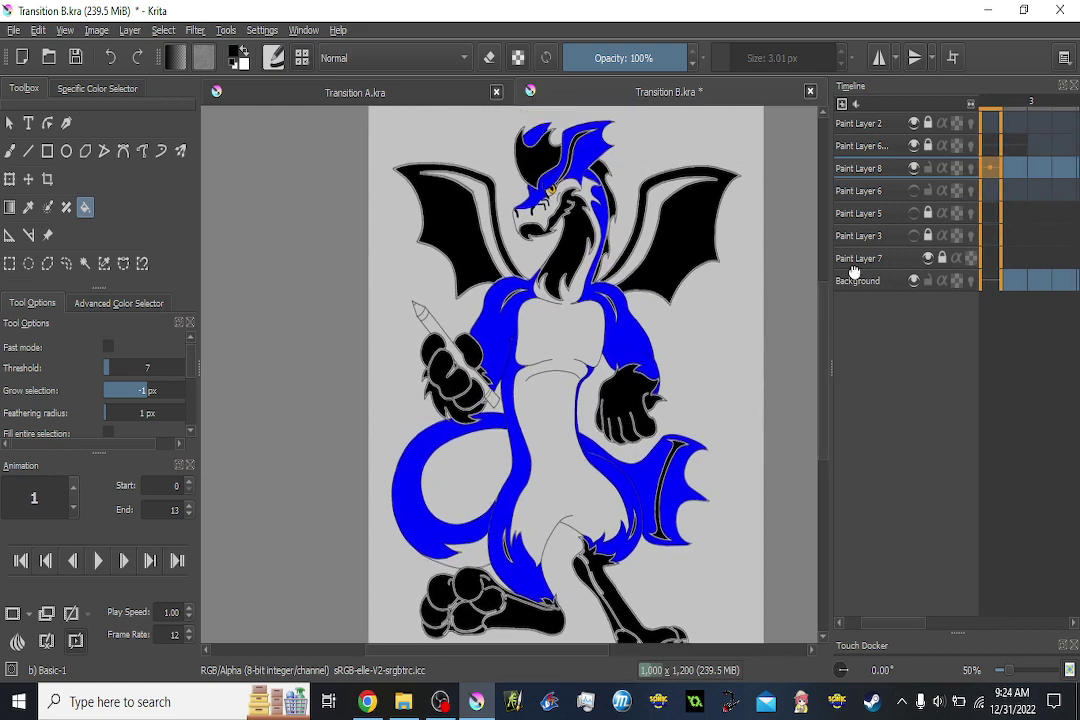
{"action": "key", "text": "Right"}
{"action": "key", "text": "Right"}
{"action": "key", "text": "Right"}
{"action": "key", "text": "Right"}
{"action": "key", "text": "Right"}
{"action": "key", "text": "Right"}
{"action": "key", "text": "Right"}
{"action": "key", "text": "Right"}
{"action": "key", "text": "Right"}
{"action": "key", "text": "Right"}
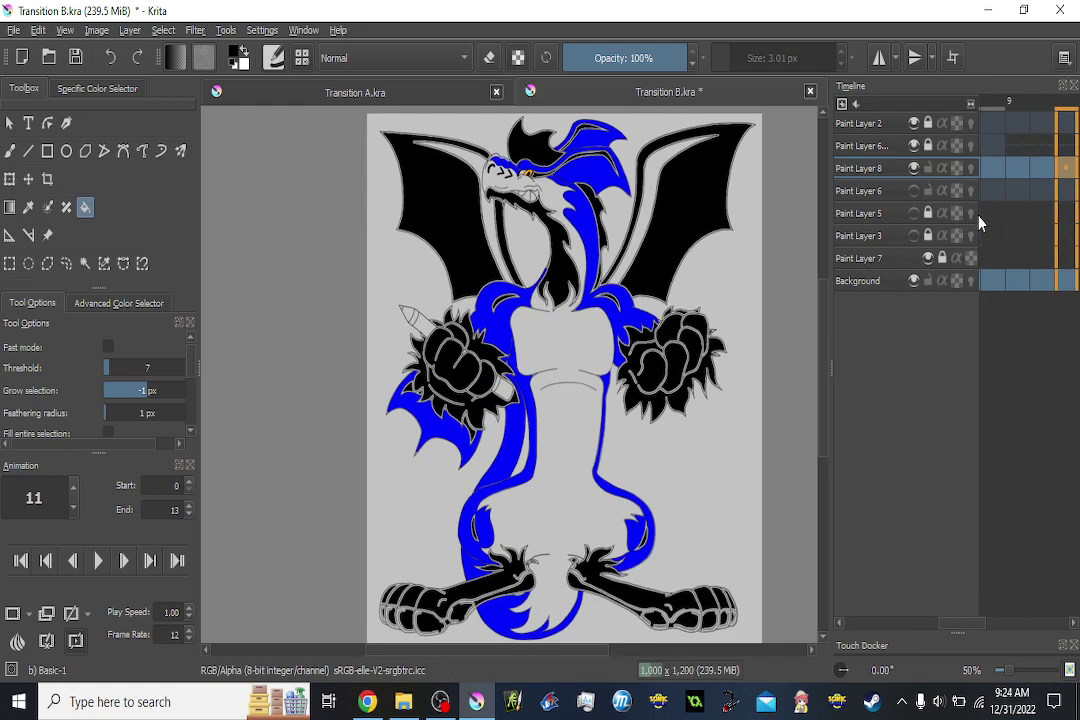
{"action": "key", "text": "Left"}
{"action": "key", "text": "Left"}
{"action": "key", "text": "Left"}
{"action": "key", "text": "Left"}
{"action": "key", "text": "Left"}
{"action": "key", "text": "Left"}
{"action": "key", "text": "Left"}
{"action": "key", "text": "Left"}
{"action": "key", "text": "Left"}
{"action": "key", "text": "Left"}
{"action": "key", "text": "Left"}
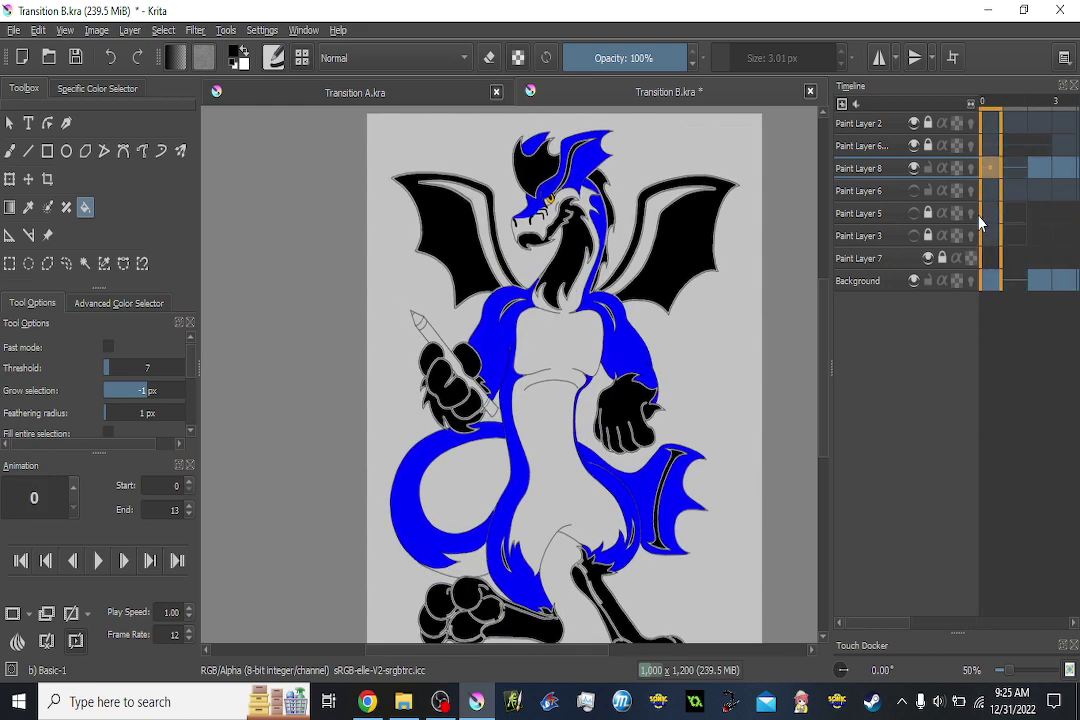
{"action": "key", "text": "Right"}
{"action": "key", "text": "Right"}
{"action": "key", "text": "Right"}
{"action": "key", "text": "Right"}
{"action": "key", "text": "Right"}
{"action": "key", "text": "Right"}
{"action": "key", "text": "Right"}
{"action": "key", "text": "Right"}
{"action": "key", "text": "Right"}
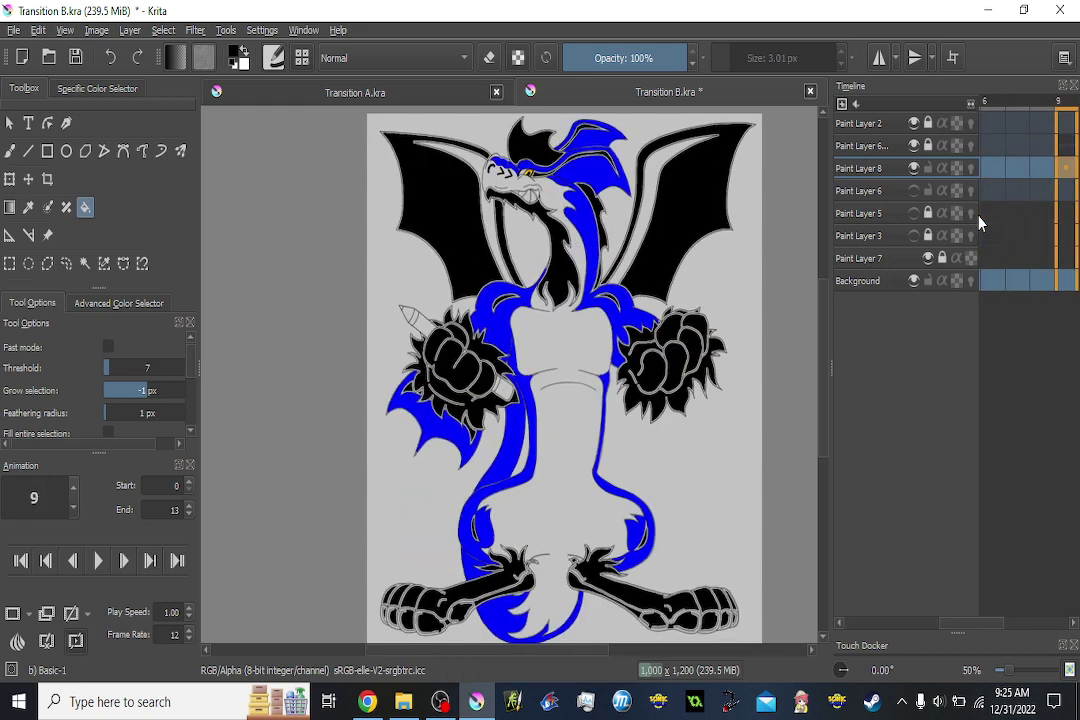
Sample the pencil body's orange from Paint Layer 6 on frame 3, showing that layer only for the sampling.
{"action": "scroll", "coordinate": [460, 395], "scroll_direction": "up", "scroll_amount": 2}
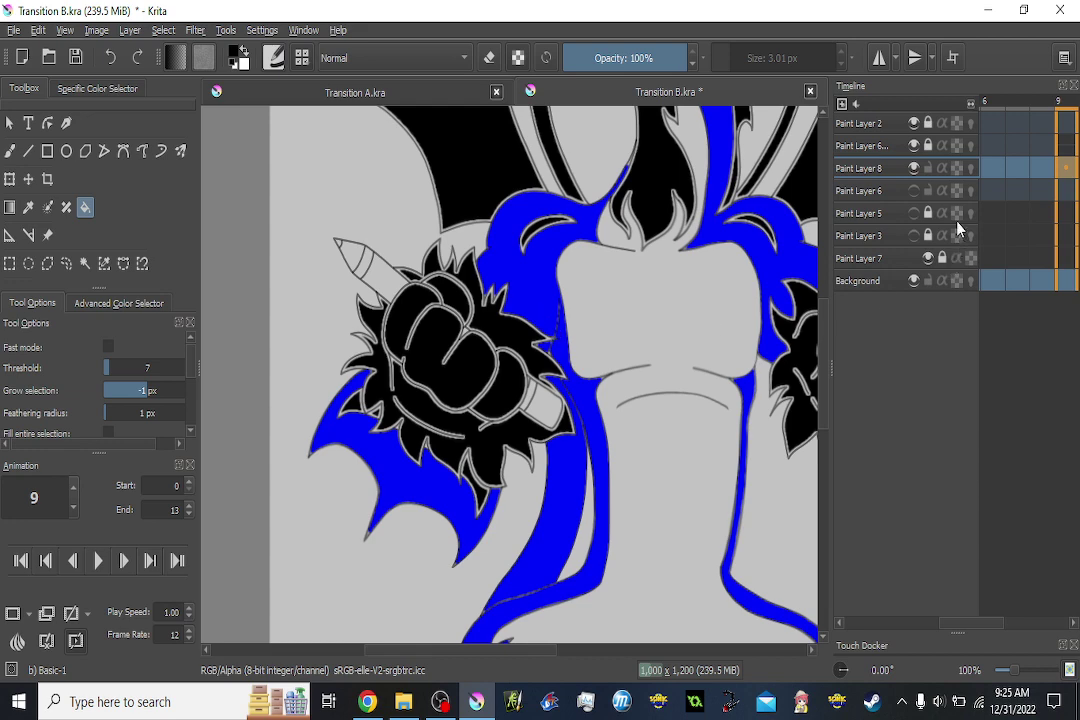
{"action": "key", "text": "Left"}
{"action": "key", "text": "Left"}
{"action": "key", "text": "Left"}
{"action": "key", "text": "Left"}
{"action": "key", "text": "Left"}
{"action": "key", "text": "Left"}
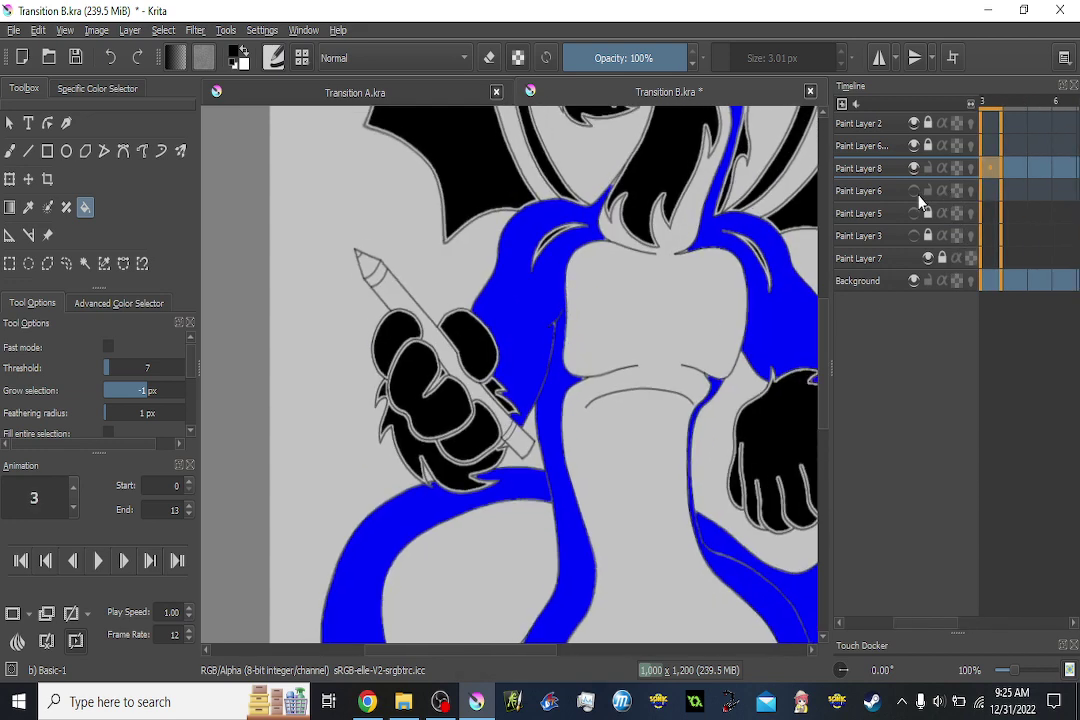
{"action": "left_click", "coordinate": [914, 191]}
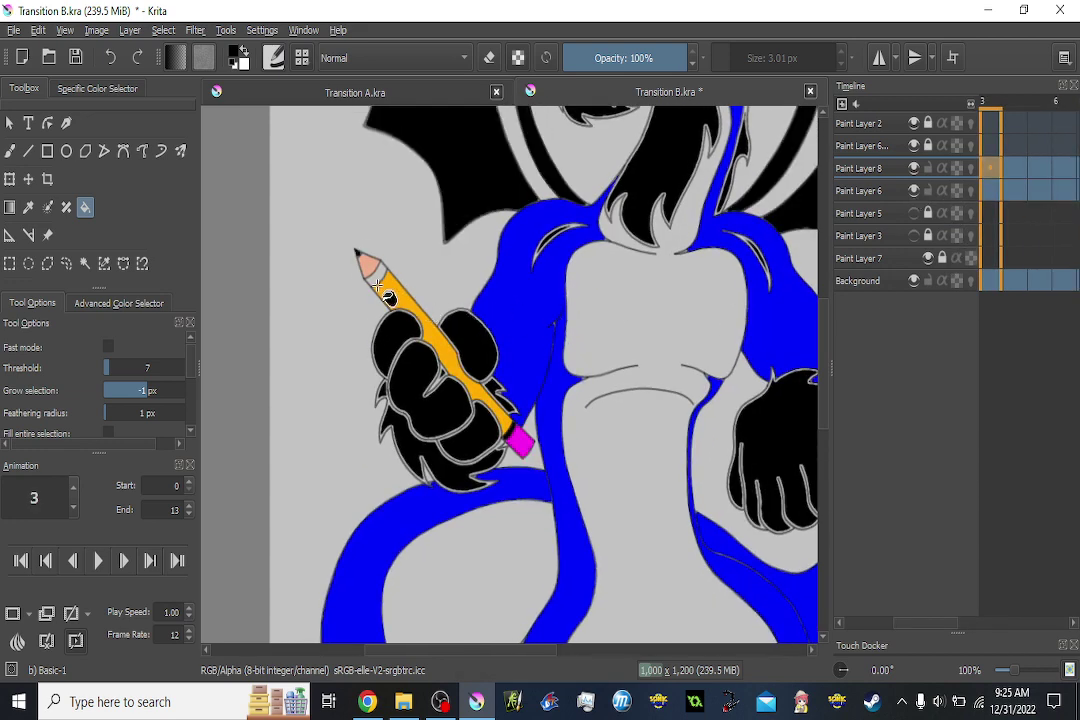
{"action": "scroll", "coordinate": [330, 255], "scroll_direction": "up", "scroll_amount": 3}
{"action": "left_click", "coordinate": [408, 299], "text": "ctrl"}
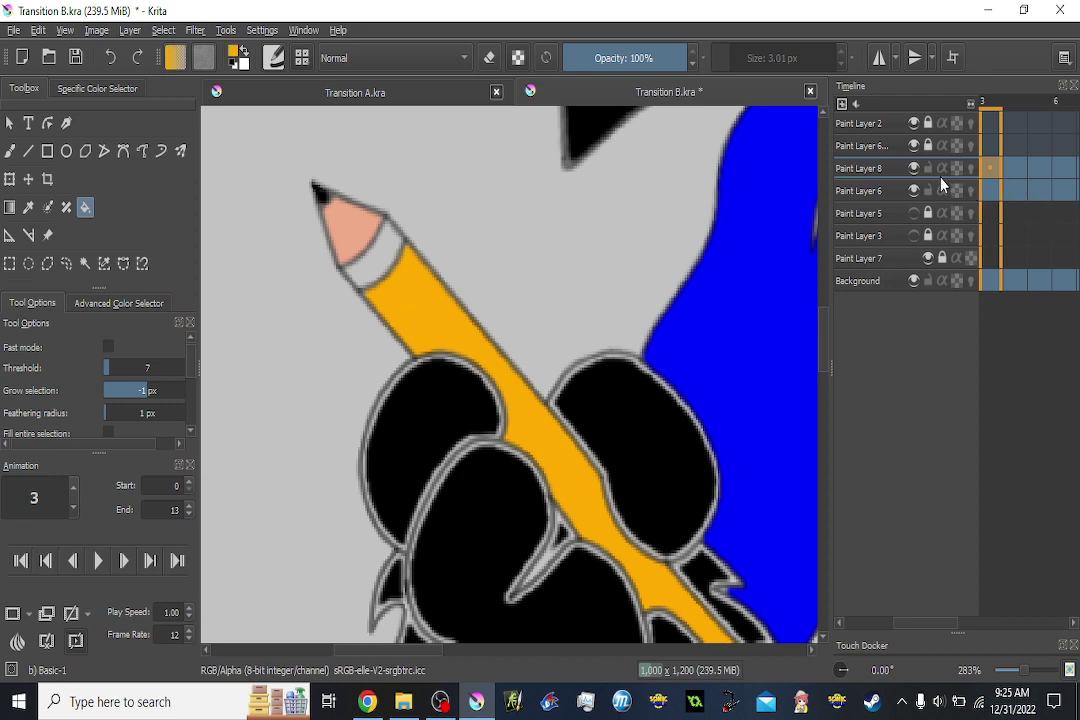
{"action": "left_click", "coordinate": [914, 191]}
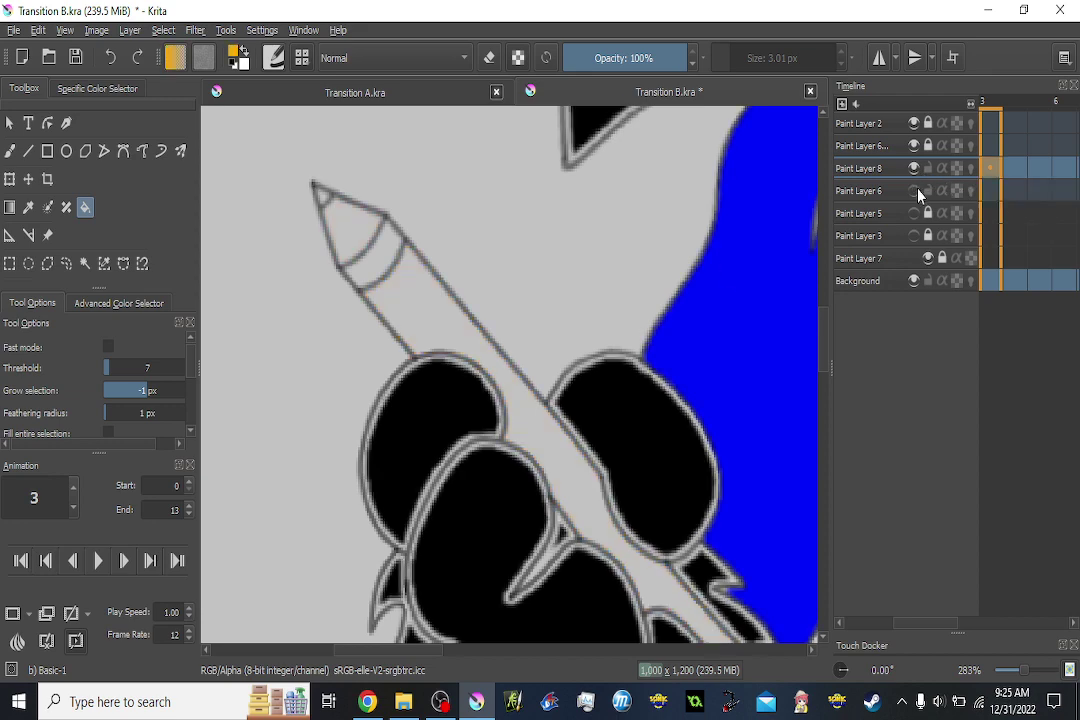
Set the fill's grow selection to 1 px and fill the pencil body orange on frame 0 of Paint Layer 8.
{"action": "left_click", "coordinate": [996, 172]}
{"action": "scroll", "coordinate": [995, 167], "scroll_direction": "down", "scroll_amount": 2}
{"action": "scroll", "coordinate": [629, 362], "scroll_direction": "down", "scroll_amount": 1}
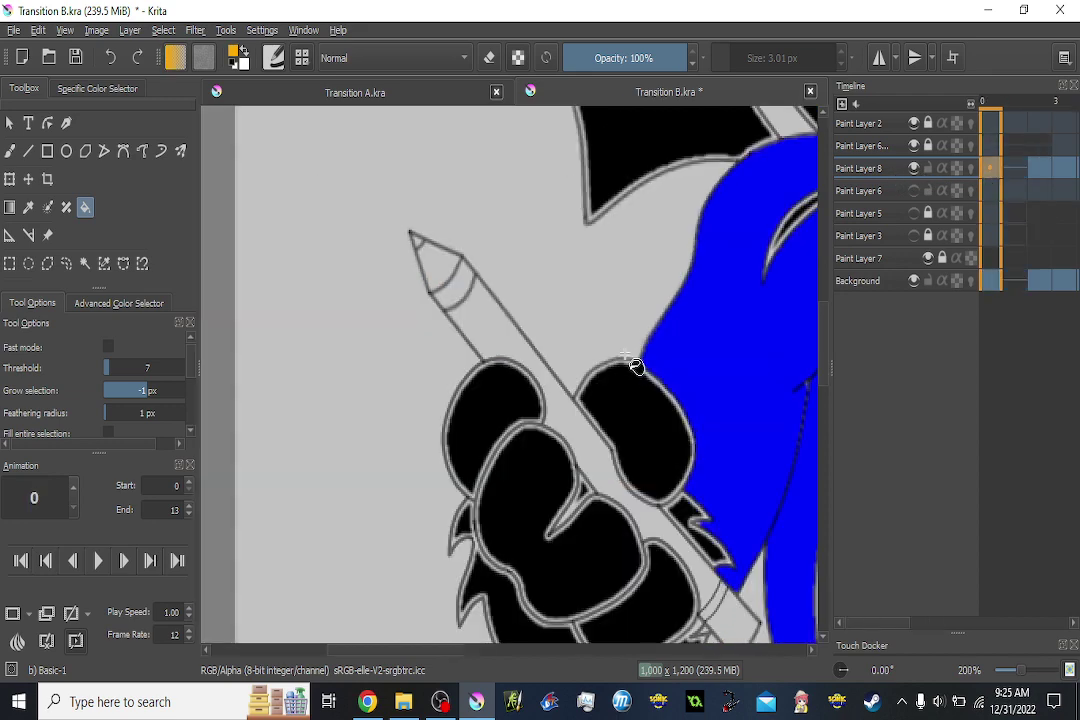
{"action": "left_click_drag", "start_coordinate": [617, 369], "coordinate": [625, 286]}
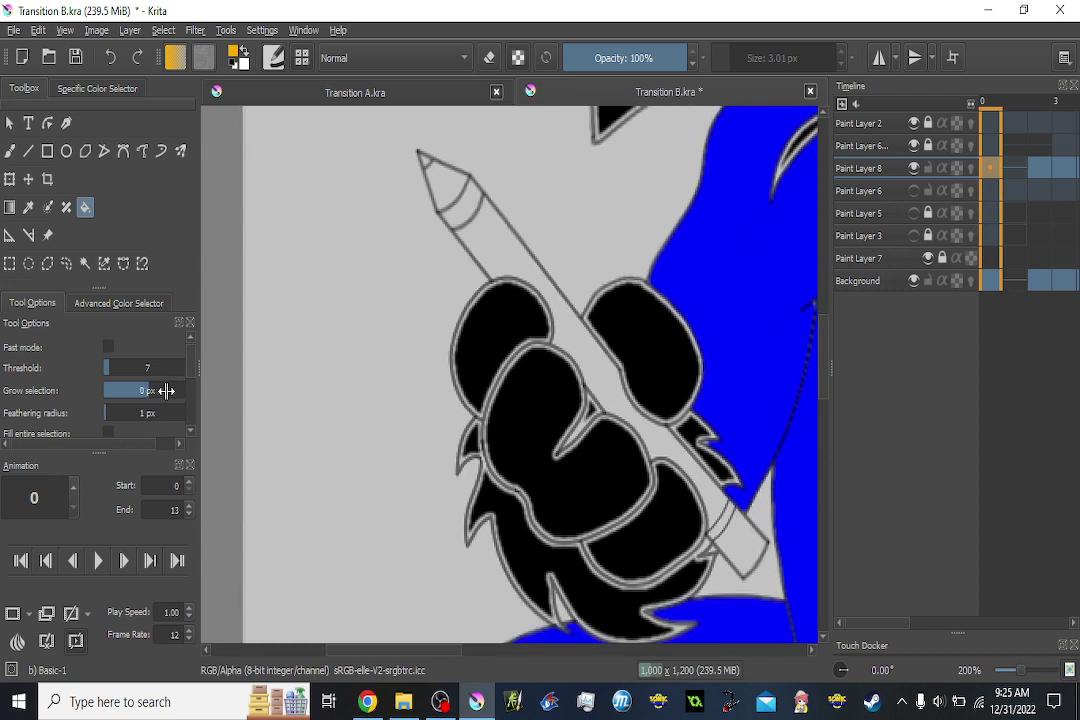
{"action": "left_click", "coordinate": [591, 333]}
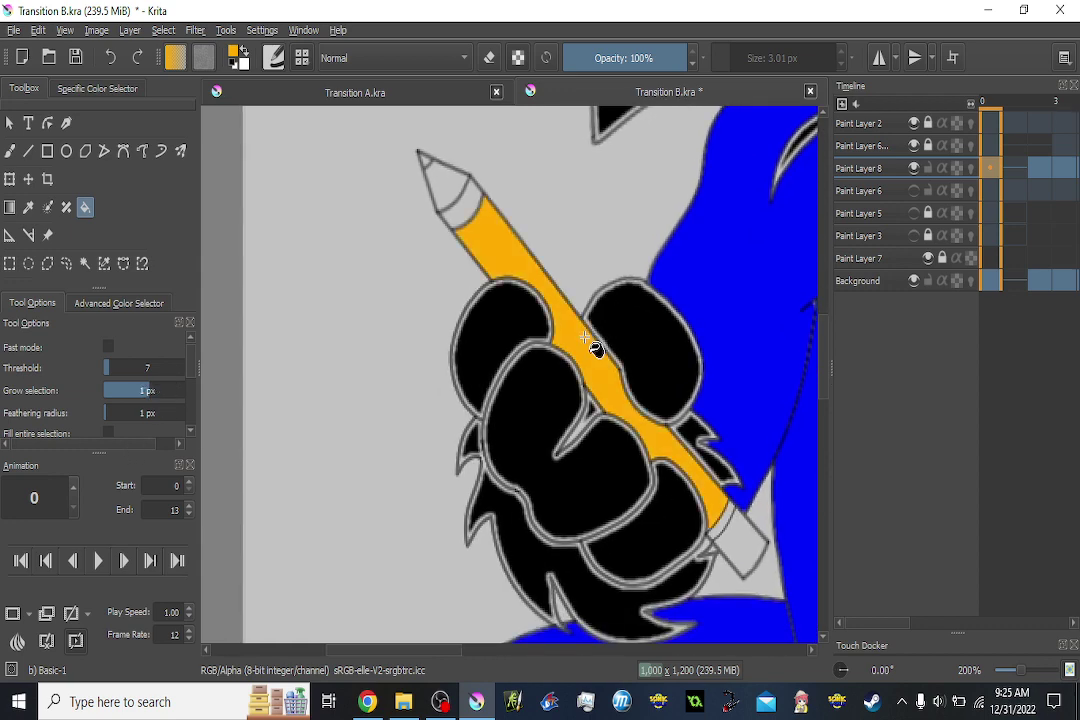
Fill the pencil body orange on frames 2 and 3.
{"action": "left_click_drag", "start_coordinate": [576, 320], "coordinate": [545, 357]}
{"action": "key", "text": "Right"}
{"action": "key", "text": "Right"}
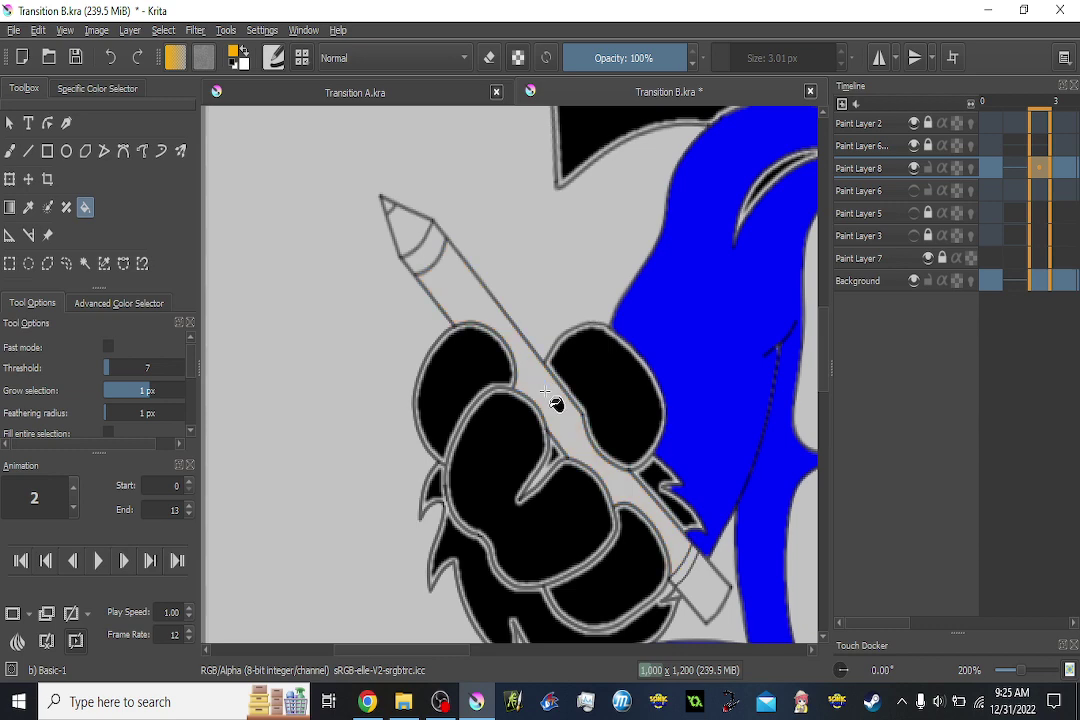
{"action": "left_click", "coordinate": [546, 392]}
{"action": "key", "text": "Right"}
{"action": "left_click", "coordinate": [546, 392]}
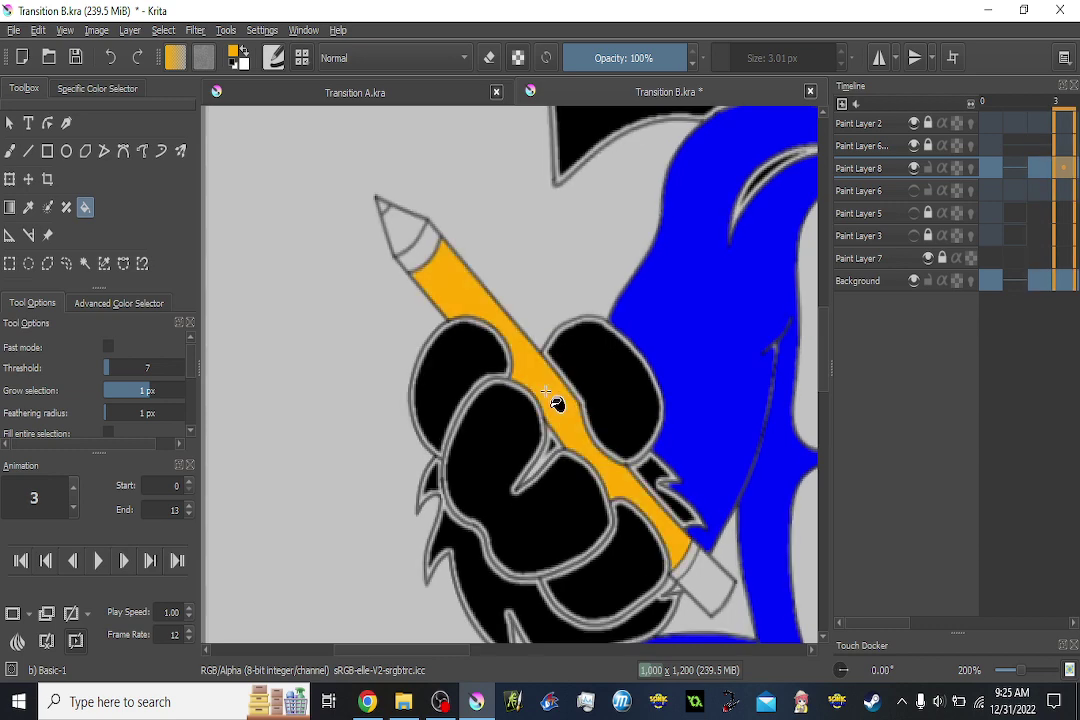
Fill the pencil body orange on frames 4 and 5, and its exposed upper section on frame 6.
{"action": "key", "text": "Right"}
{"action": "key", "text": "Right"}
{"action": "left_click", "coordinate": [546, 392]}
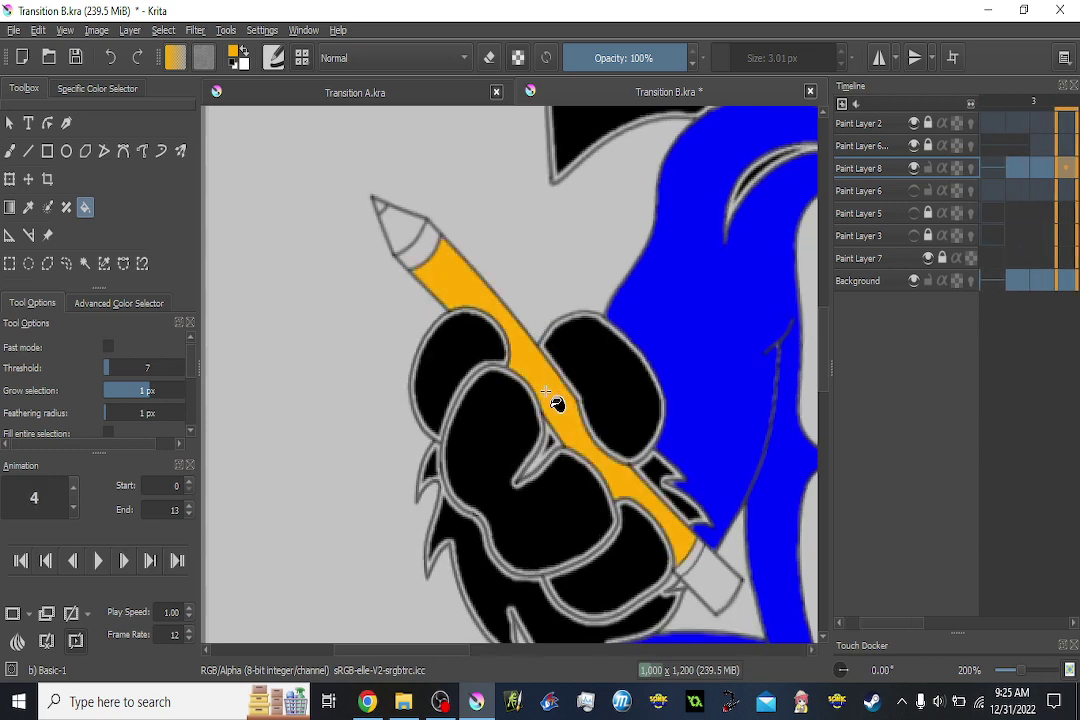
{"action": "key", "text": "Right"}
{"action": "left_click", "coordinate": [546, 392]}
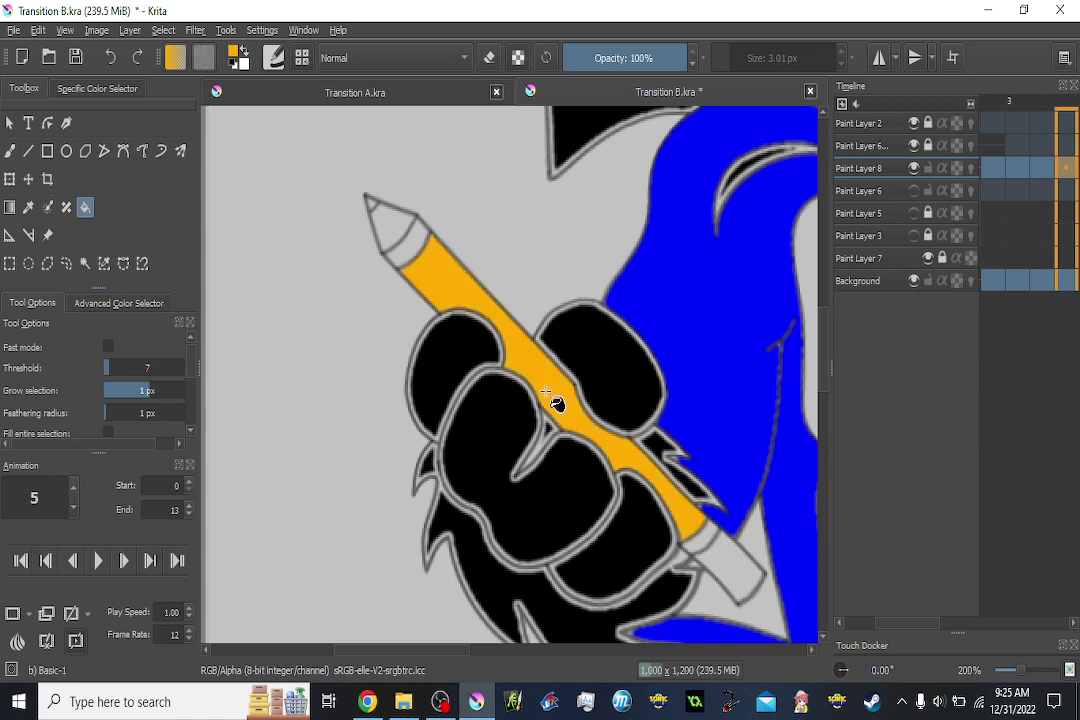
{"action": "key", "text": "Right"}
{"action": "left_click", "coordinate": [435, 275]}
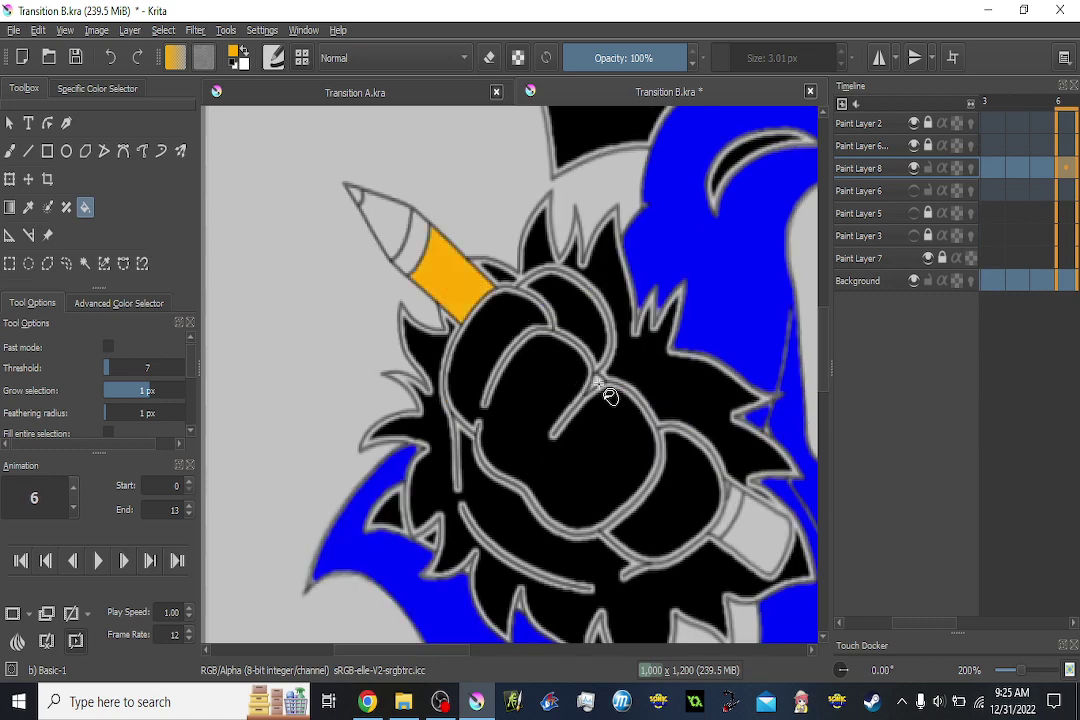
Fill the finger gap orange on frame 6 and the pencil body and finger gap on frame 7, undoing stray fills on the end band.
{"action": "left_click", "coordinate": [595, 380]}
{"action": "left_click", "coordinate": [735, 500]}
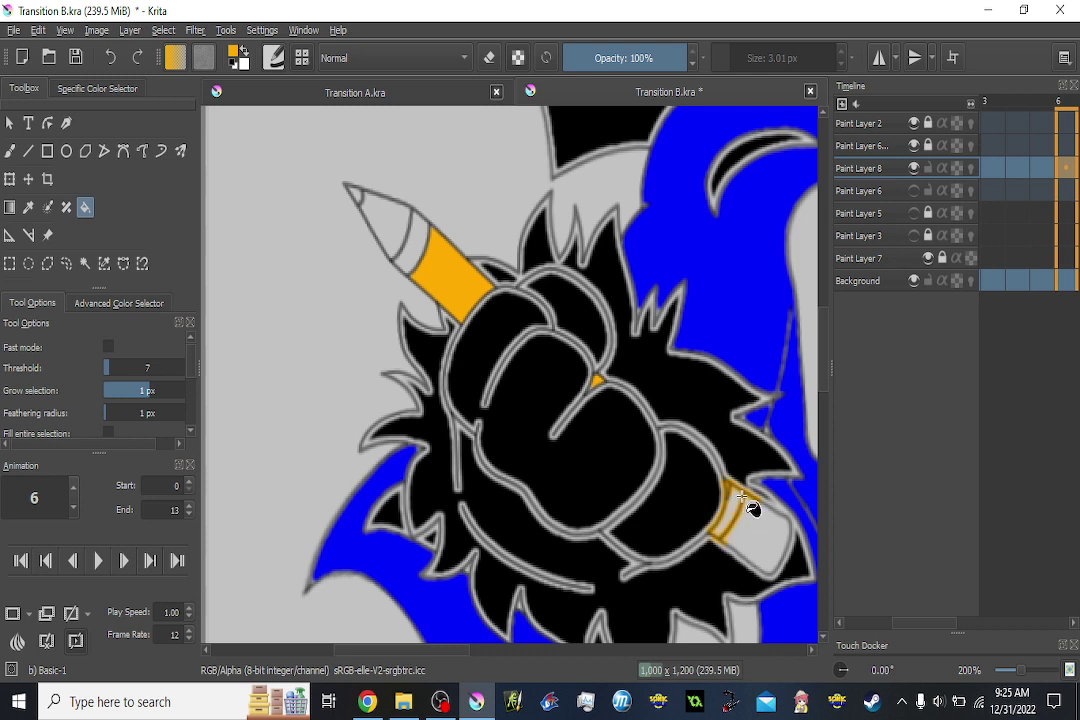
{"action": "key", "text": "Right"}
{"action": "left_click", "coordinate": [452, 278]}
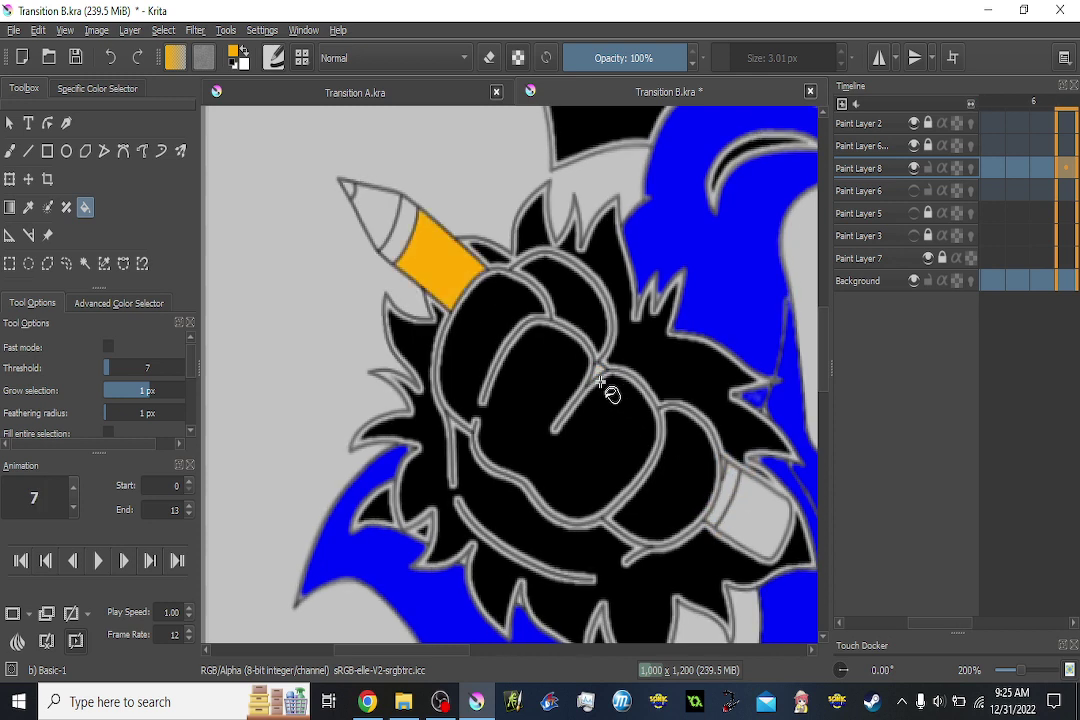
{"action": "left_click", "coordinate": [598, 372]}
{"action": "left_click", "coordinate": [724, 465]}
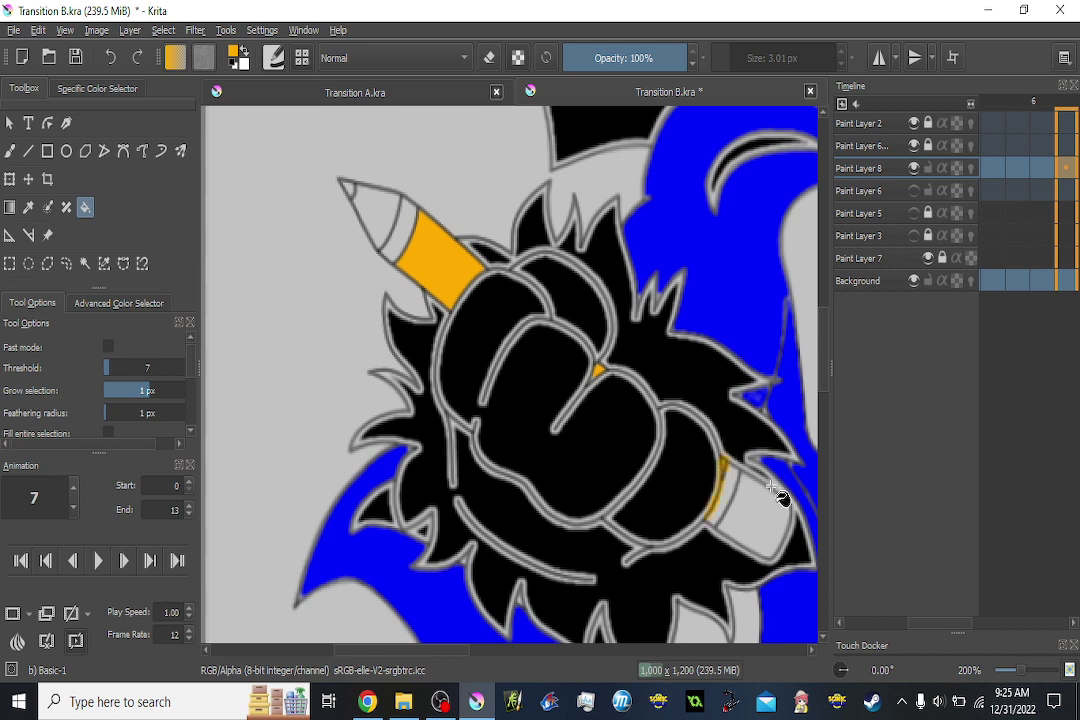
{"action": "key", "text": "ctrl+z"}
{"action": "left_click", "coordinate": [914, 170]}
{"action": "left_click", "coordinate": [914, 170]}
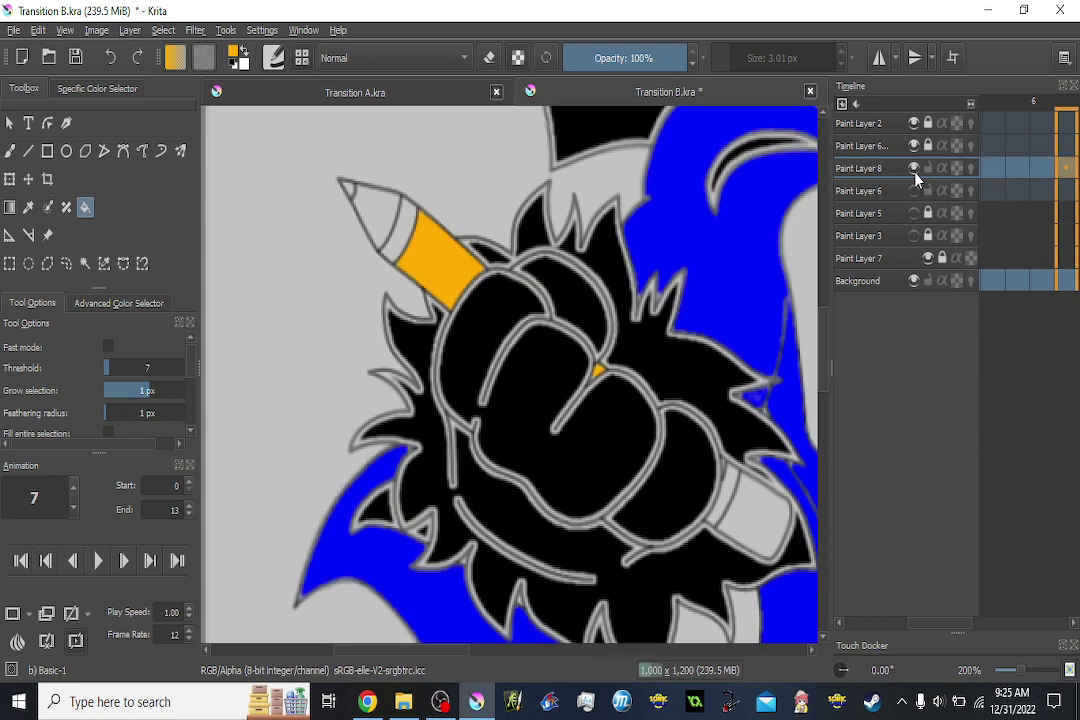
Fill the exposed pencil body and the small gap between the fingers orange on frames 8 to 11.
{"action": "key", "text": "Right"}
{"action": "left_click", "coordinate": [440, 260]}
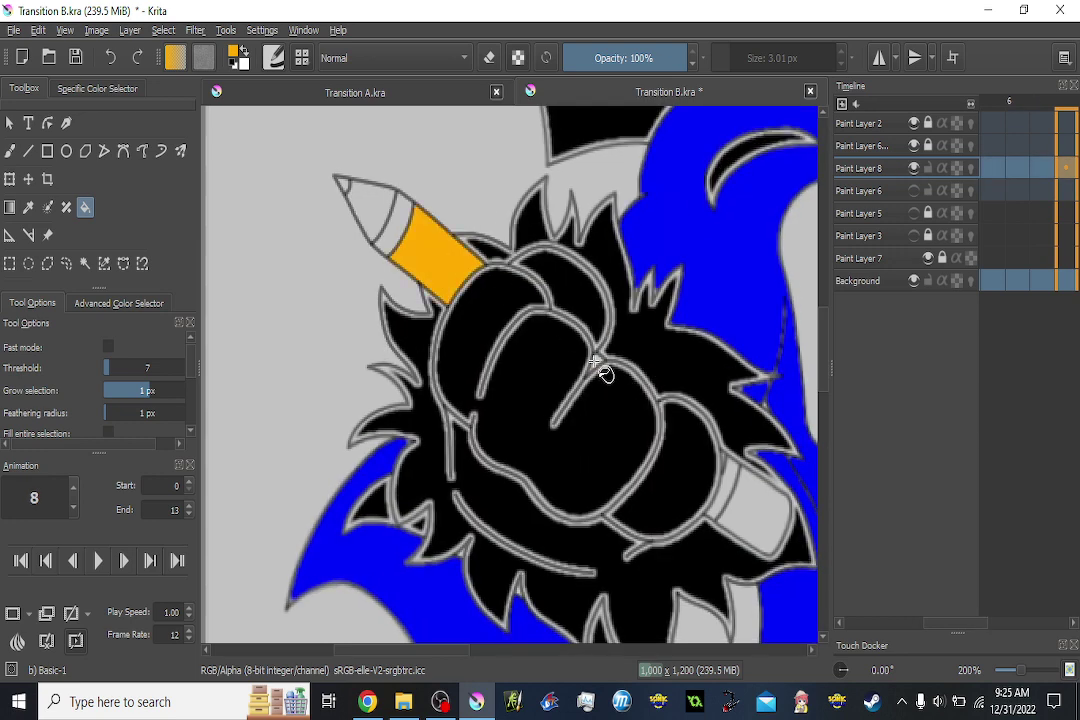
{"action": "key", "text": "Right"}
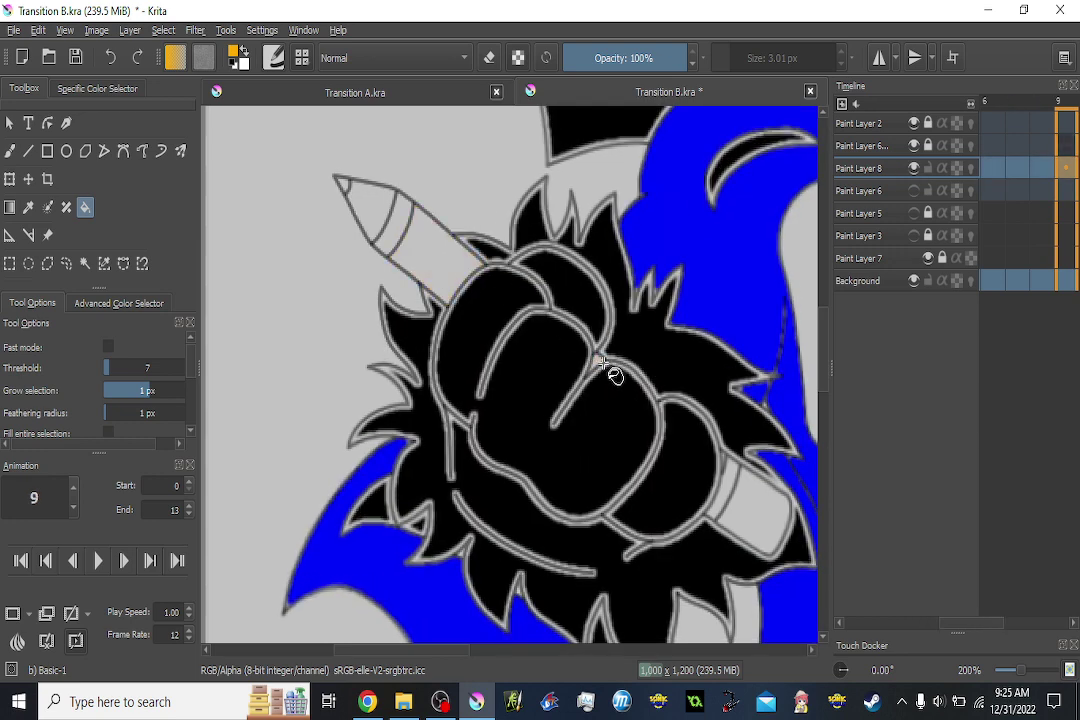
{"action": "left_click", "coordinate": [459, 270]}
{"action": "key", "text": "Right"}
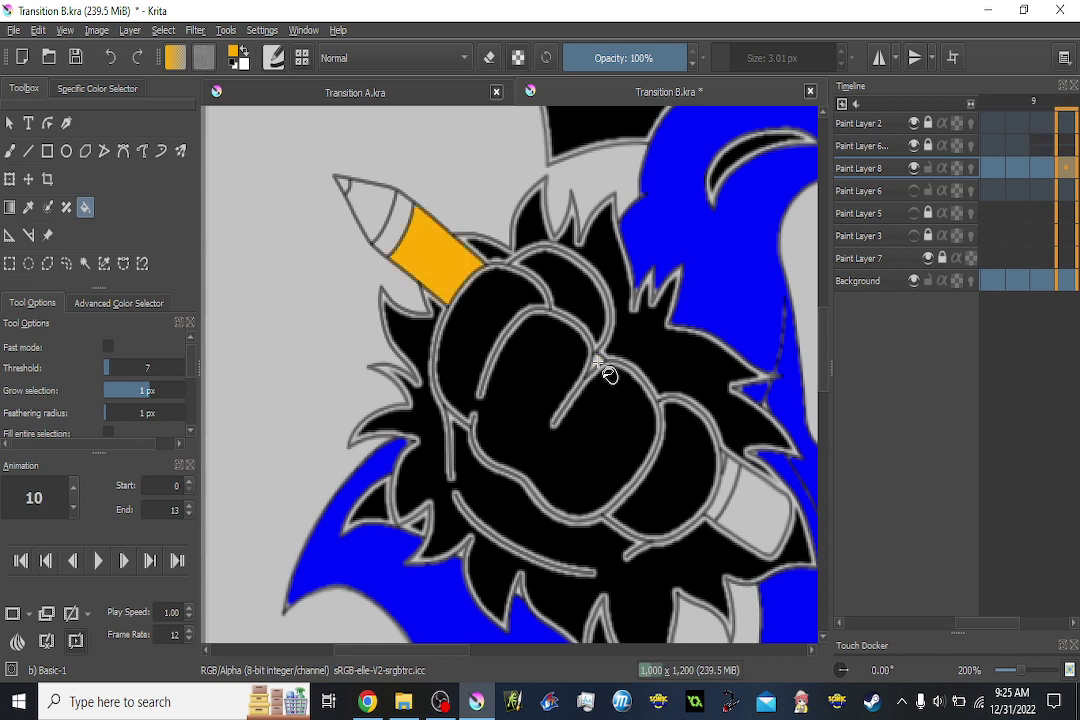
{"action": "key", "text": "Right"}
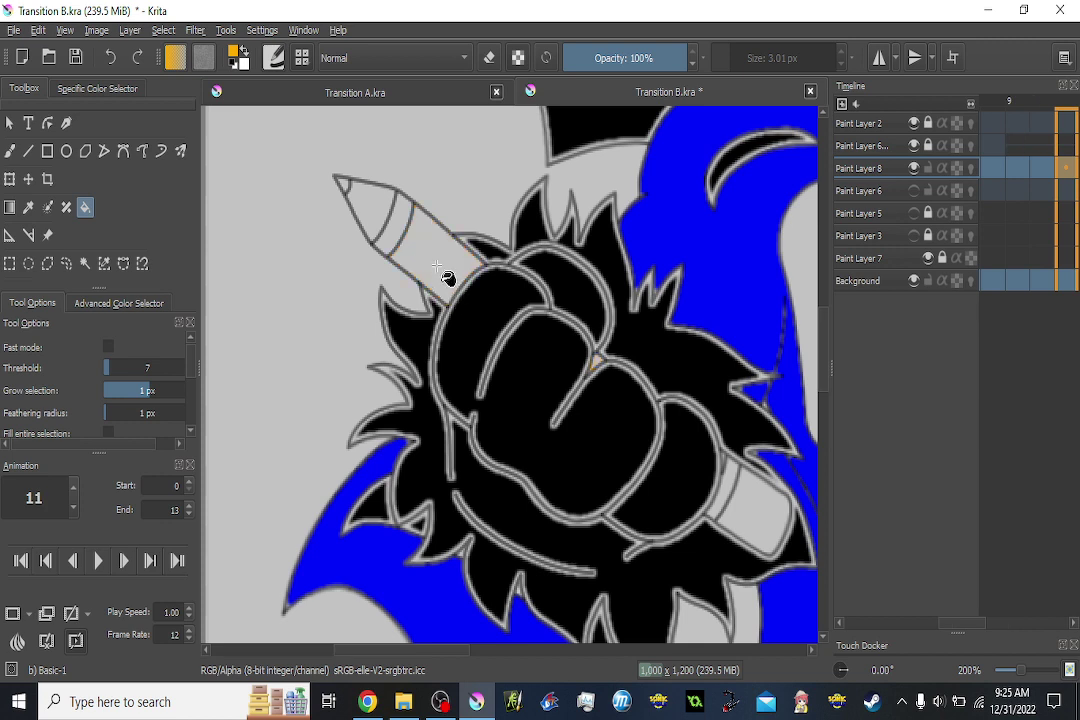
{"action": "left_click", "coordinate": [437, 267]}
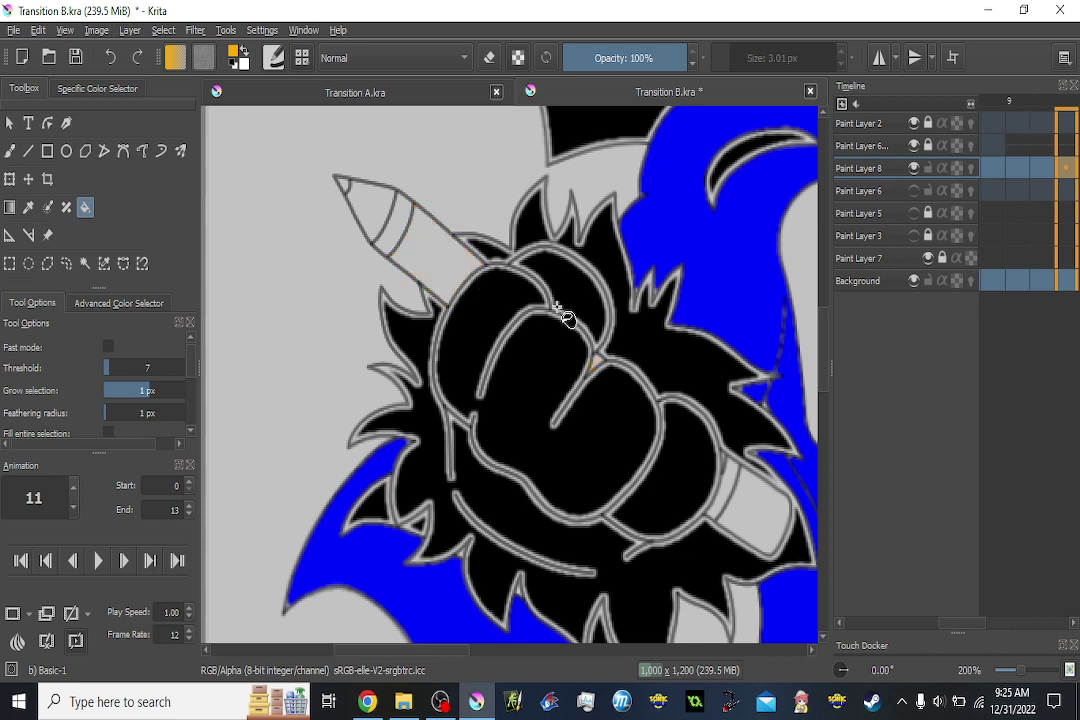
{"action": "left_click", "coordinate": [597, 360]}
{"action": "key", "text": "Right"}
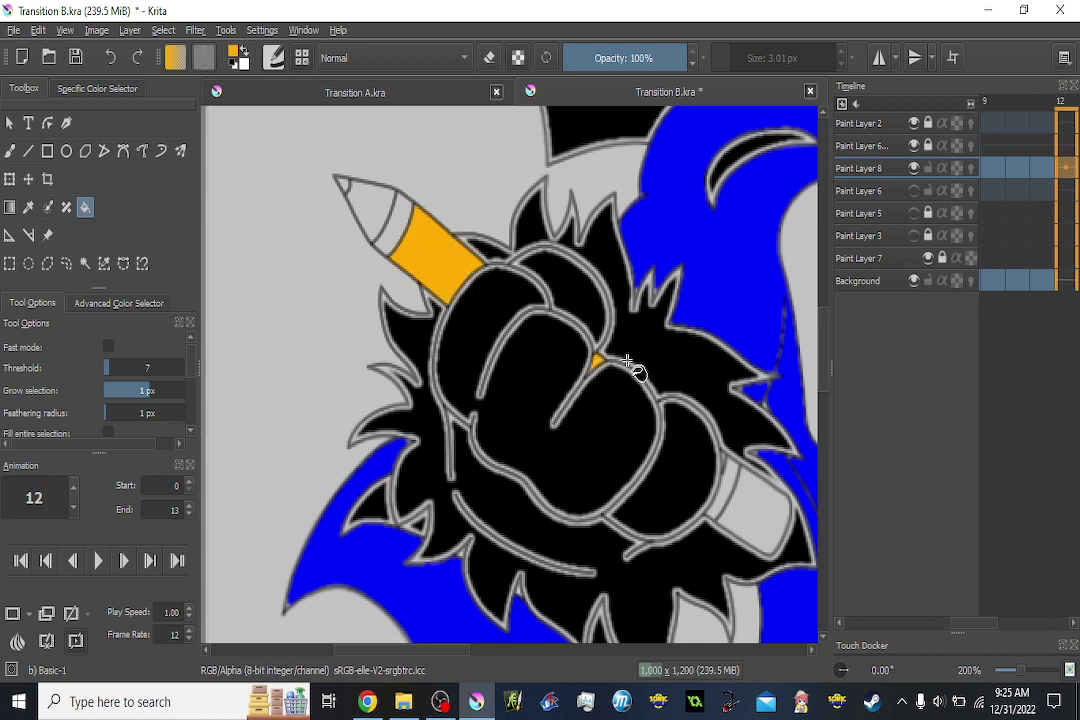
Return to frame 0 with black as the fill colour and fill the pencil's lead tip there.
{"action": "key", "text": "Left"}
{"action": "key", "text": "Left"}
{"action": "key", "text": "Left"}
{"action": "key", "text": "Left"}
{"action": "key", "text": "Left"}
{"action": "key", "text": "Left"}
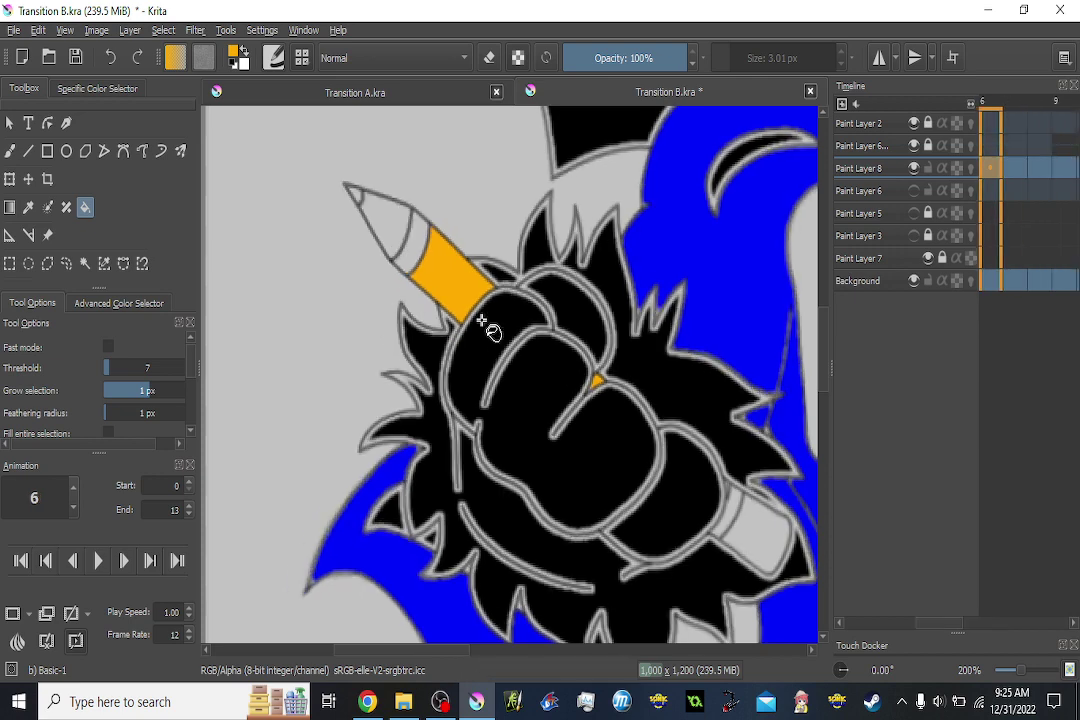
{"action": "key", "text": "Left"}
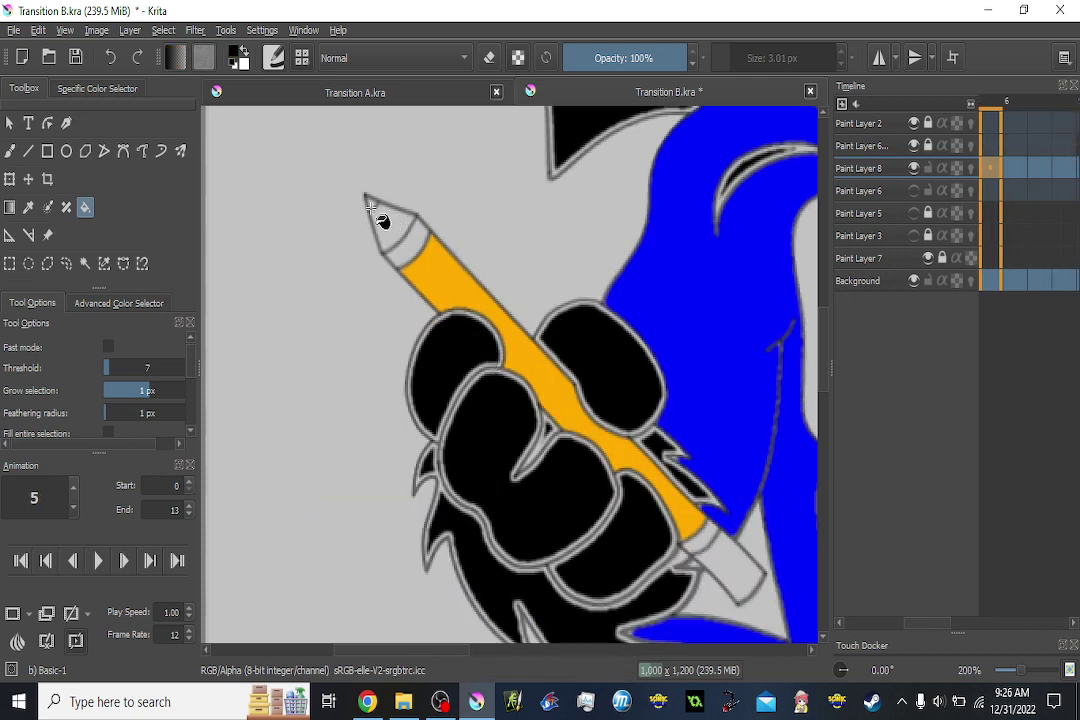
{"action": "key", "text": "Left"}
{"action": "key", "text": "Left"}
{"action": "key", "text": "Left"}
{"action": "key", "text": "Left"}
{"action": "key", "text": "Left"}
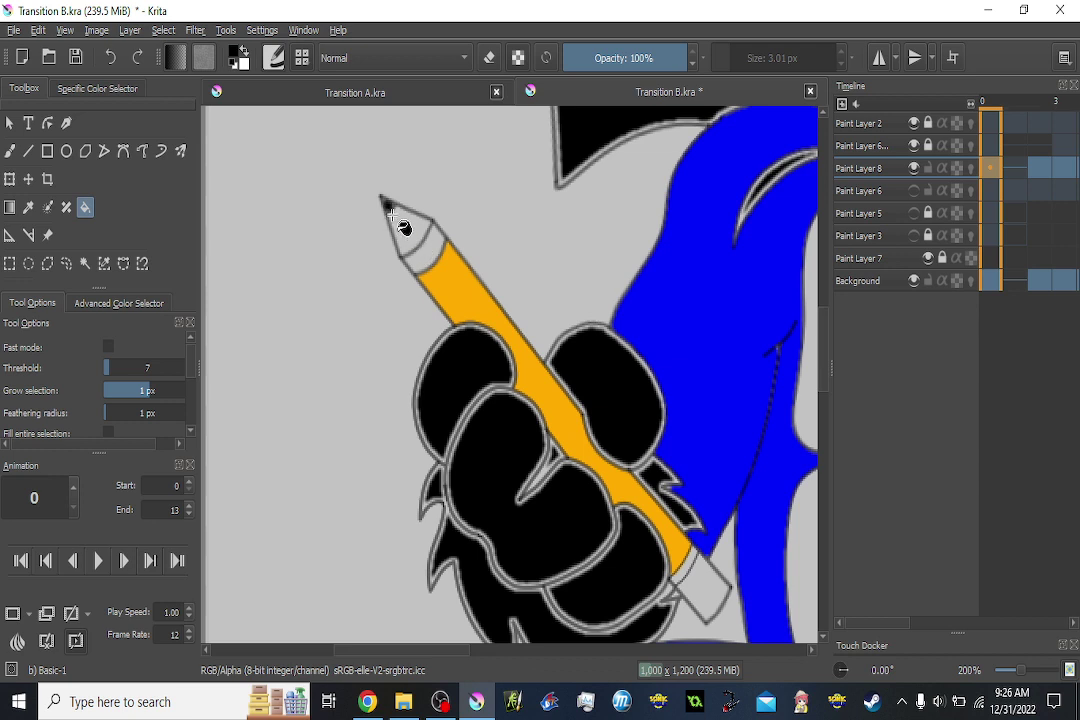
Fill the pencil's lead tip black on frames 2 to 5.
{"action": "key", "text": "Right"}
{"action": "key", "text": "Right"}
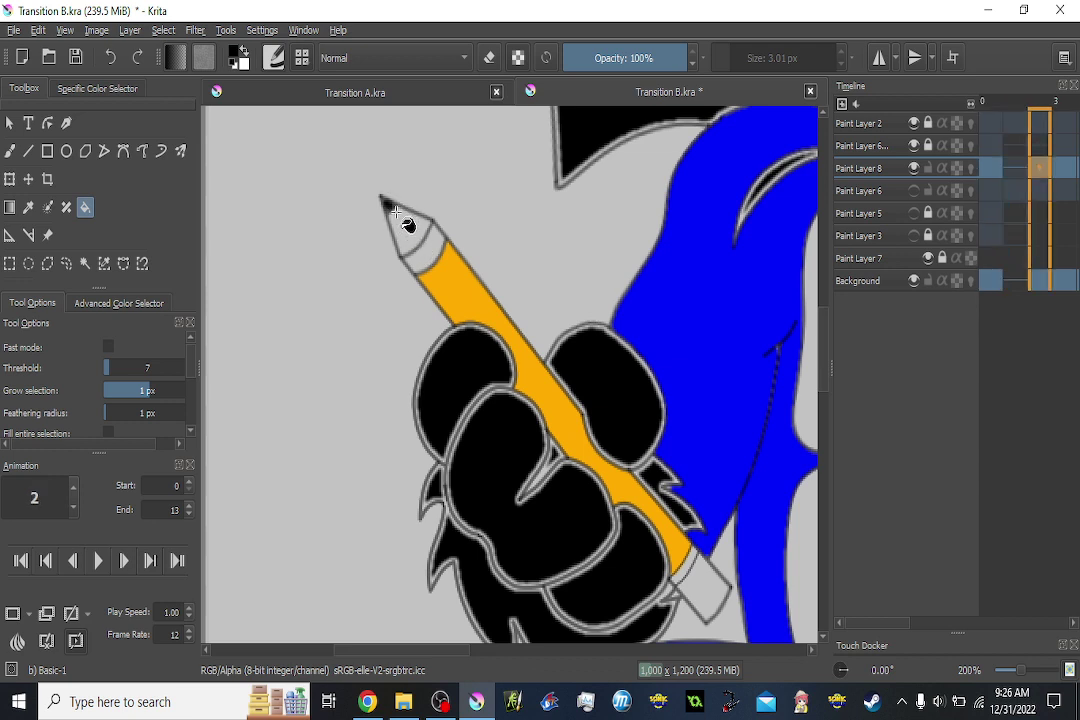
{"action": "key", "text": "Right"}
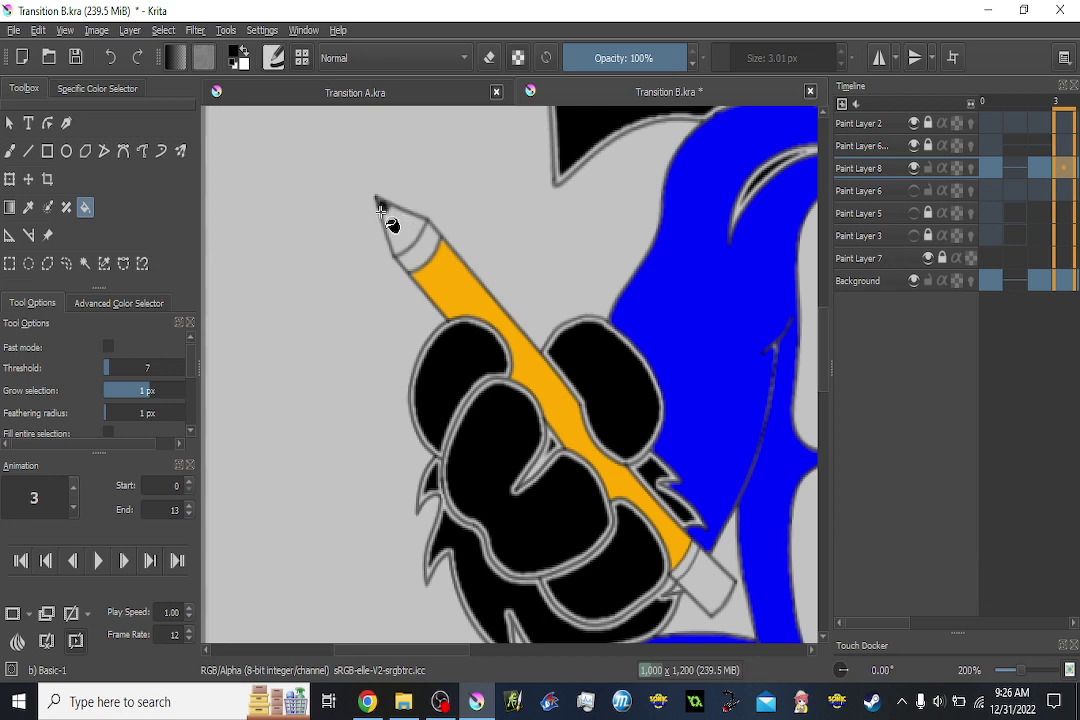
{"action": "key", "text": "Right"}
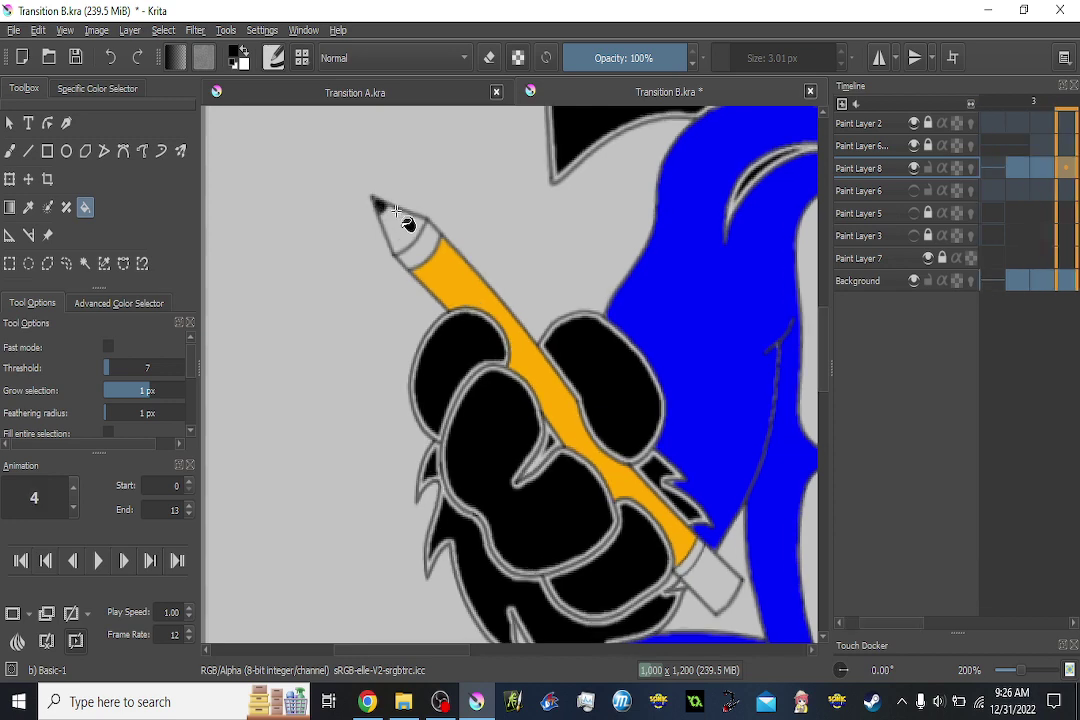
{"action": "key", "text": "Right"}
Fill the pencil's lead tip black on frames 6 to 11.
{"action": "key", "text": "Right"}
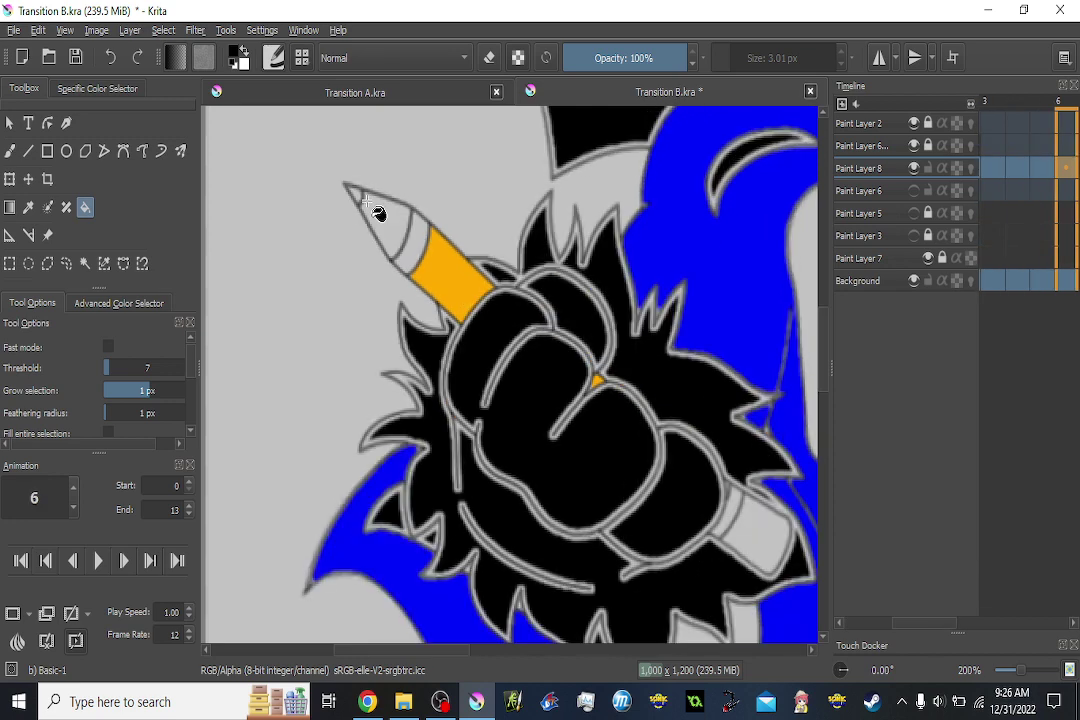
{"action": "key", "text": "Right"}
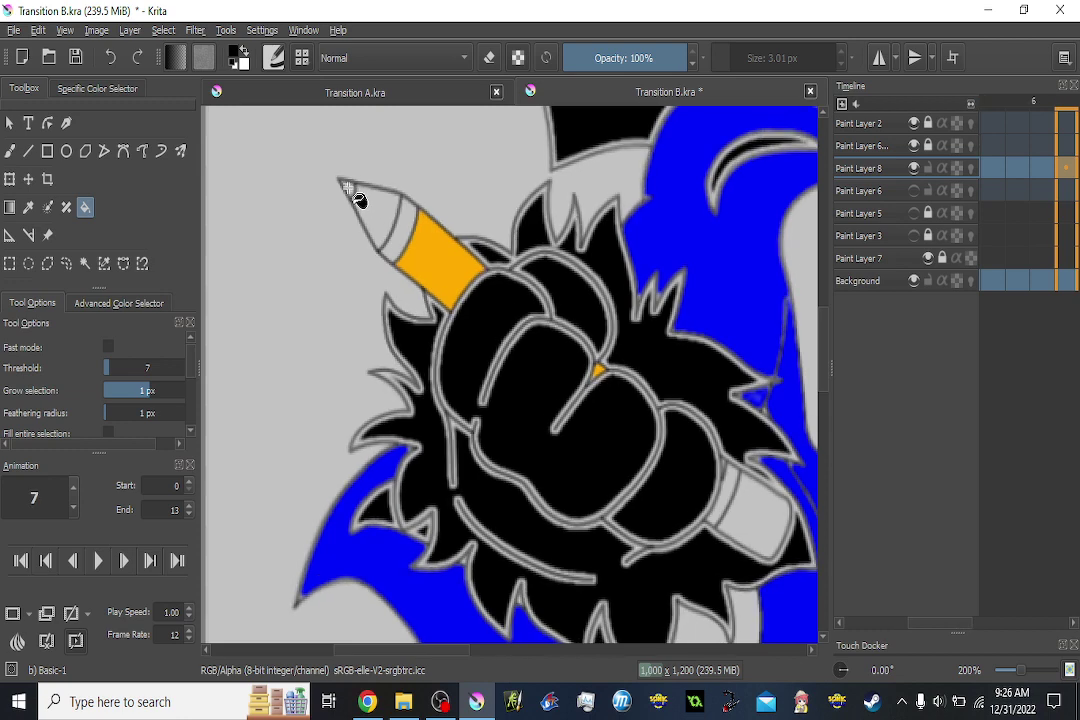
{"action": "key", "text": "Right"}
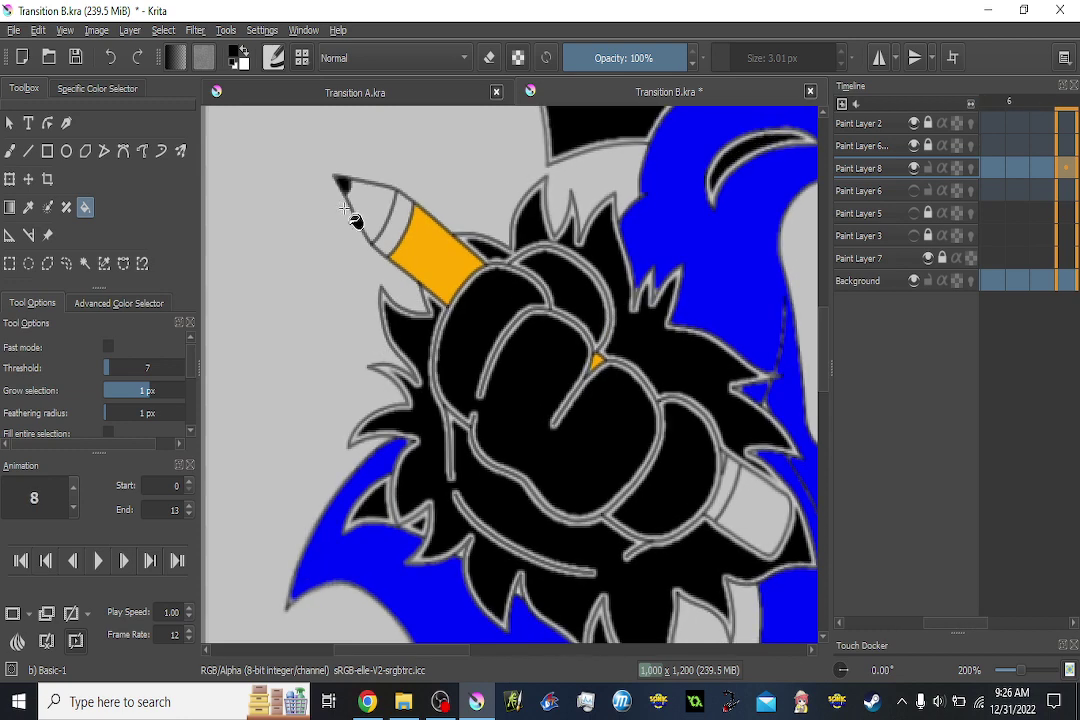
{"action": "key", "text": "period"}
{"action": "key", "text": "period"}
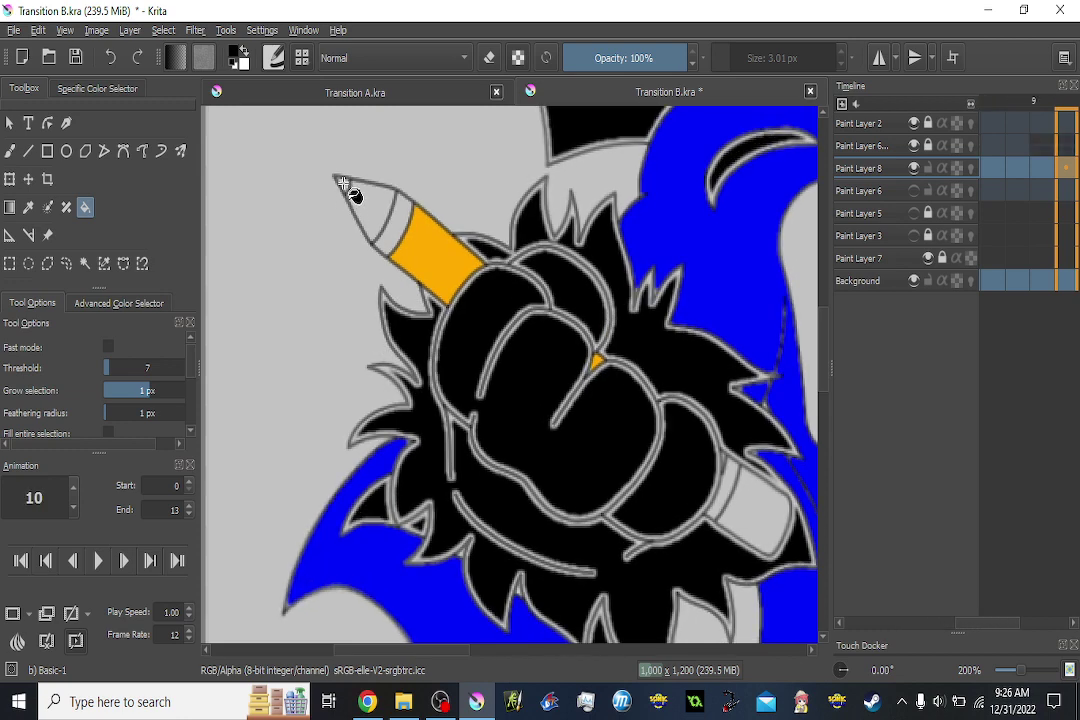
{"action": "key", "text": "period"}
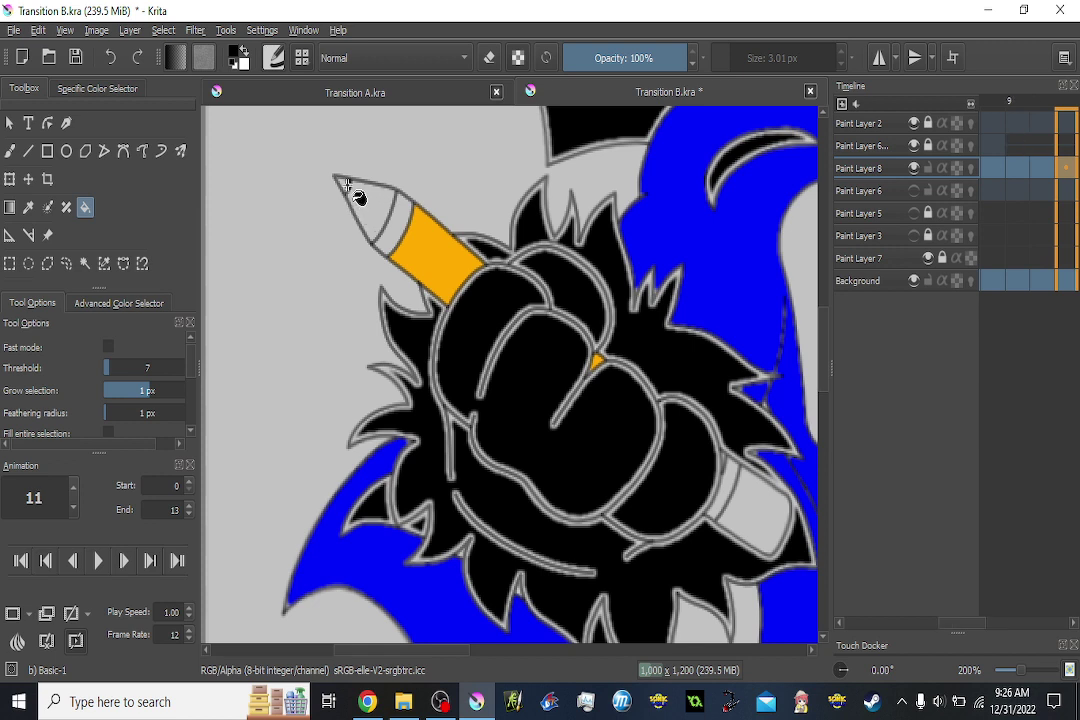
{"action": "left_click", "coordinate": [343, 185]}
Fill the band next to the pencil's eraser black, working back from frame 11 to frame 7.
{"action": "left_click", "coordinate": [733, 476]}
{"action": "key", "text": "Right"}
{"action": "key", "text": "Left"}
{"action": "key", "text": "Left"}
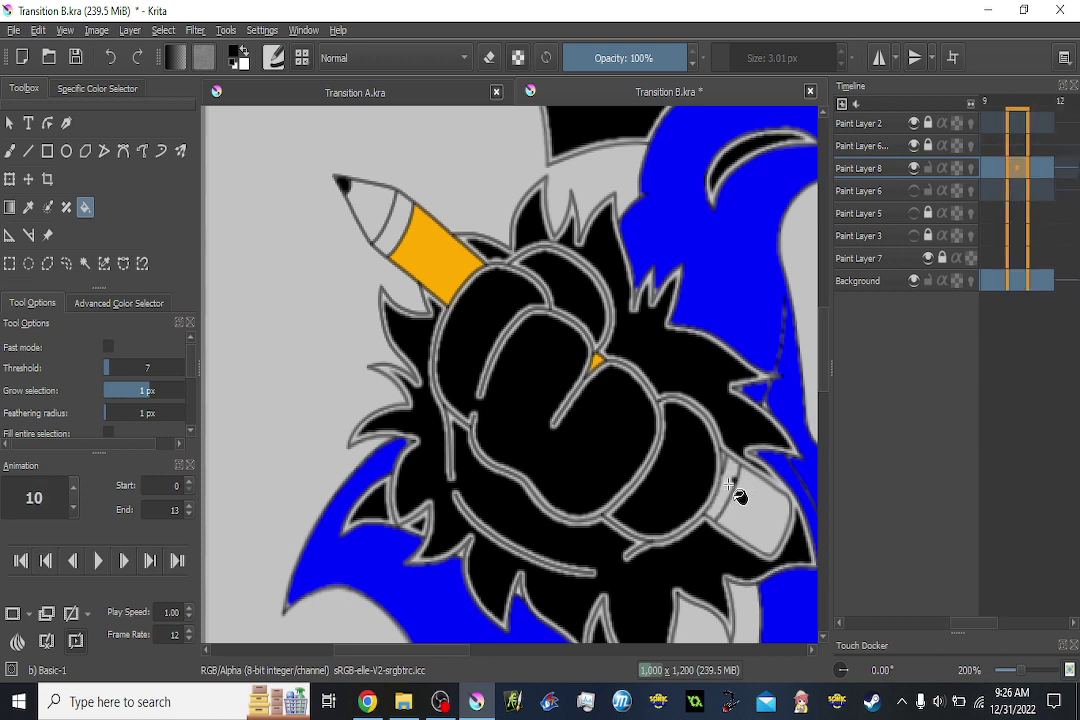
{"action": "key", "text": "Left"}
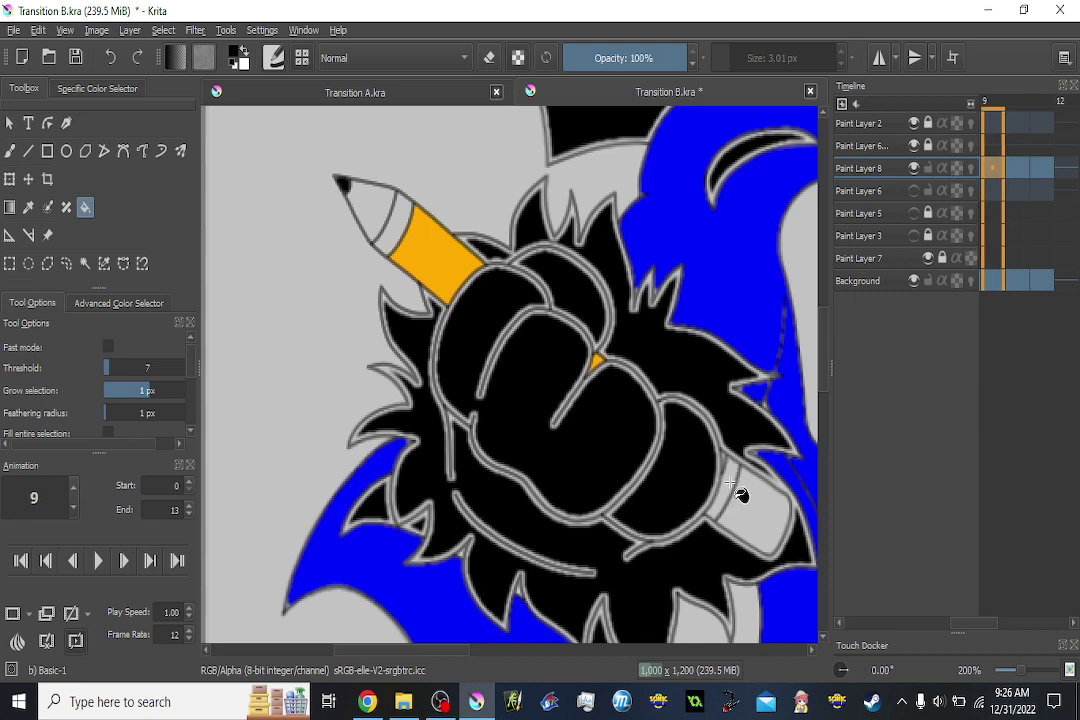
{"action": "key", "text": "Left"}
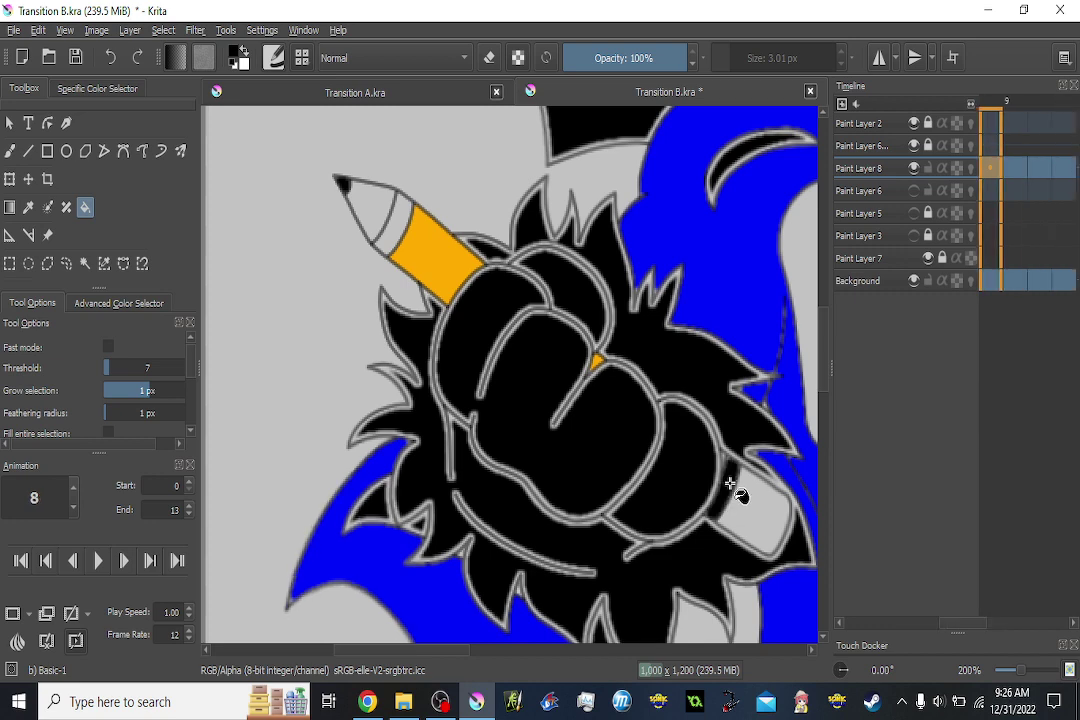
{"action": "key", "text": "Left"}
Fill the eraser band black from frame 6 back to frame 2 and on frame 0.
{"action": "key", "text": "Left"}
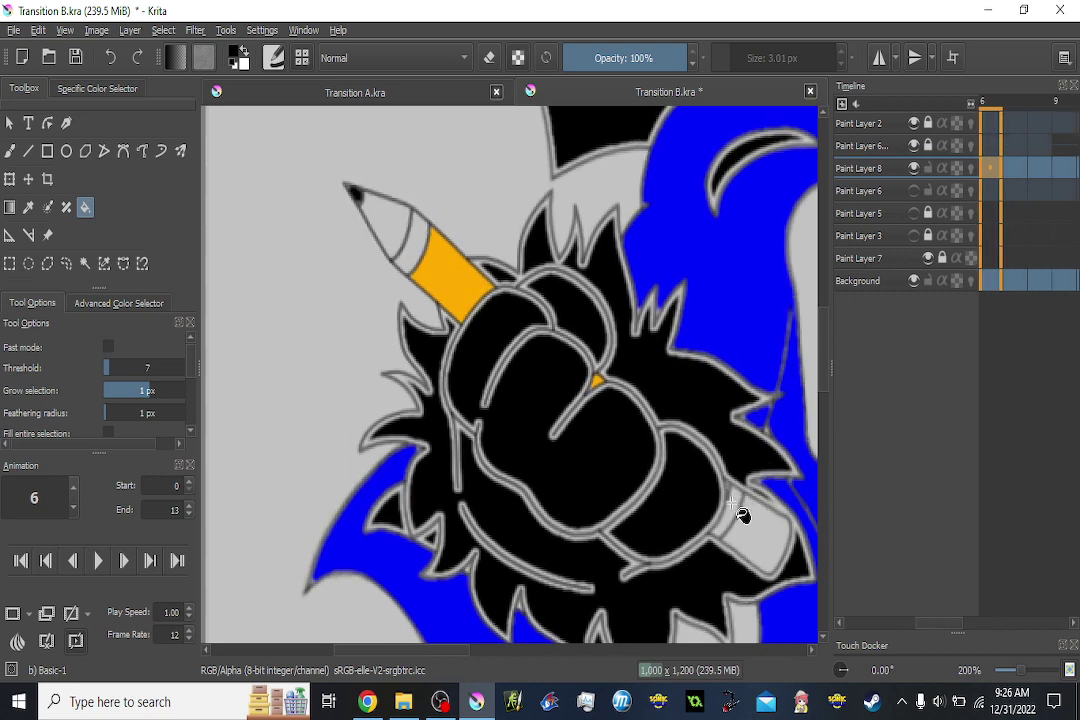
{"action": "key", "text": "Left"}
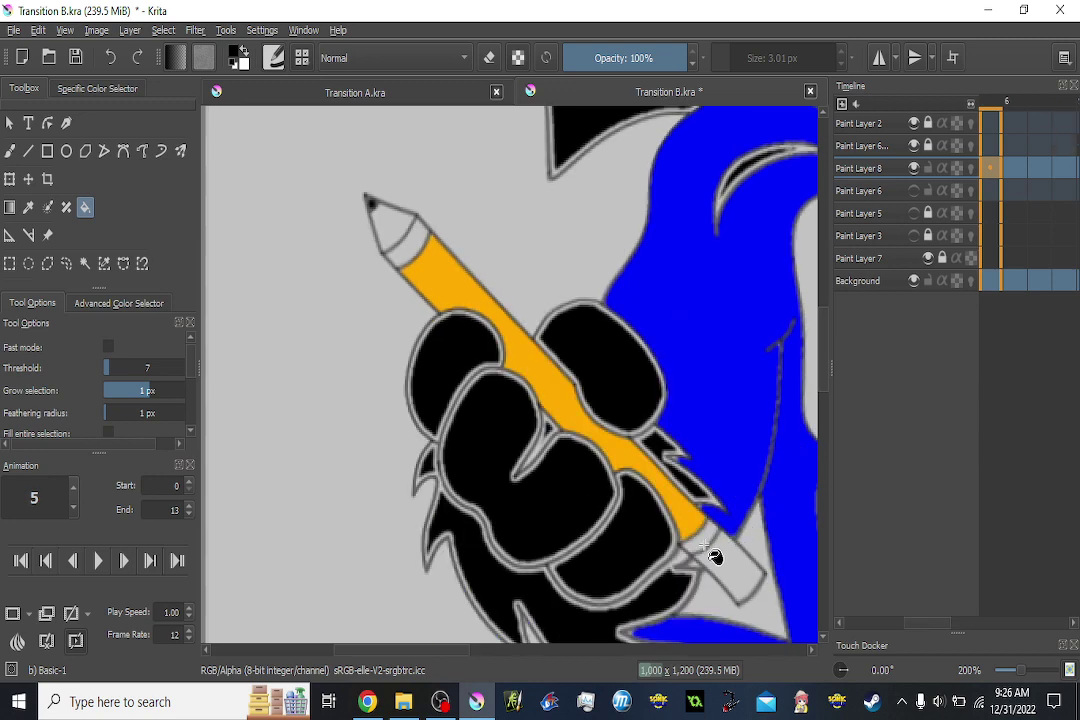
{"action": "key", "text": "Left"}
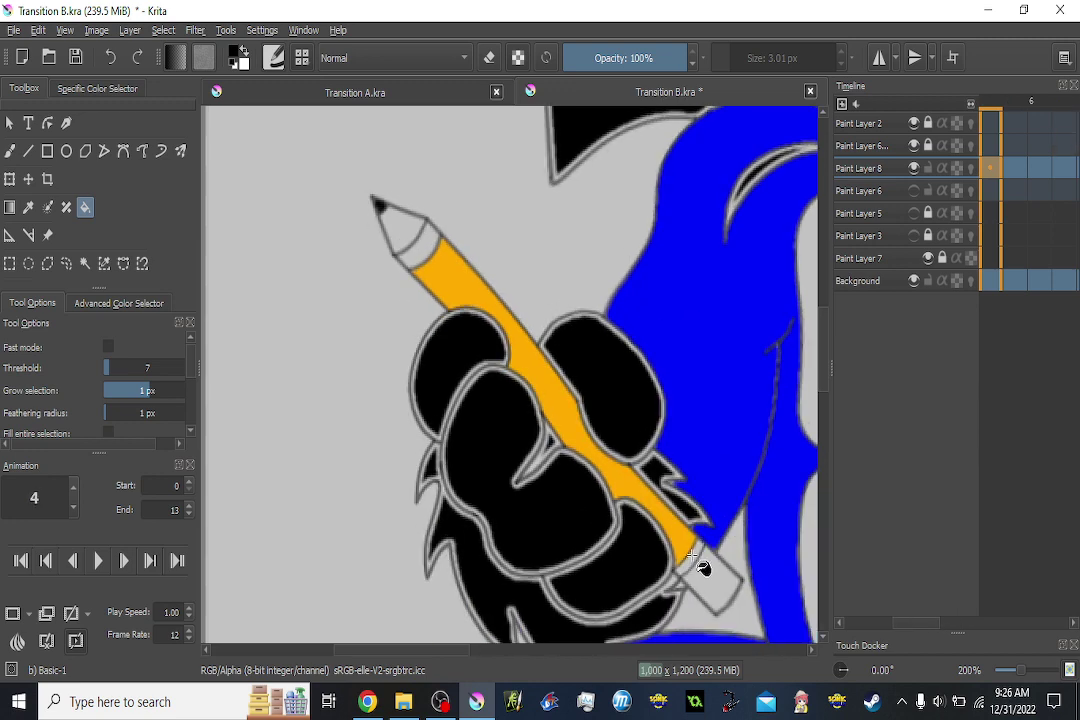
{"action": "key", "text": "Left"}
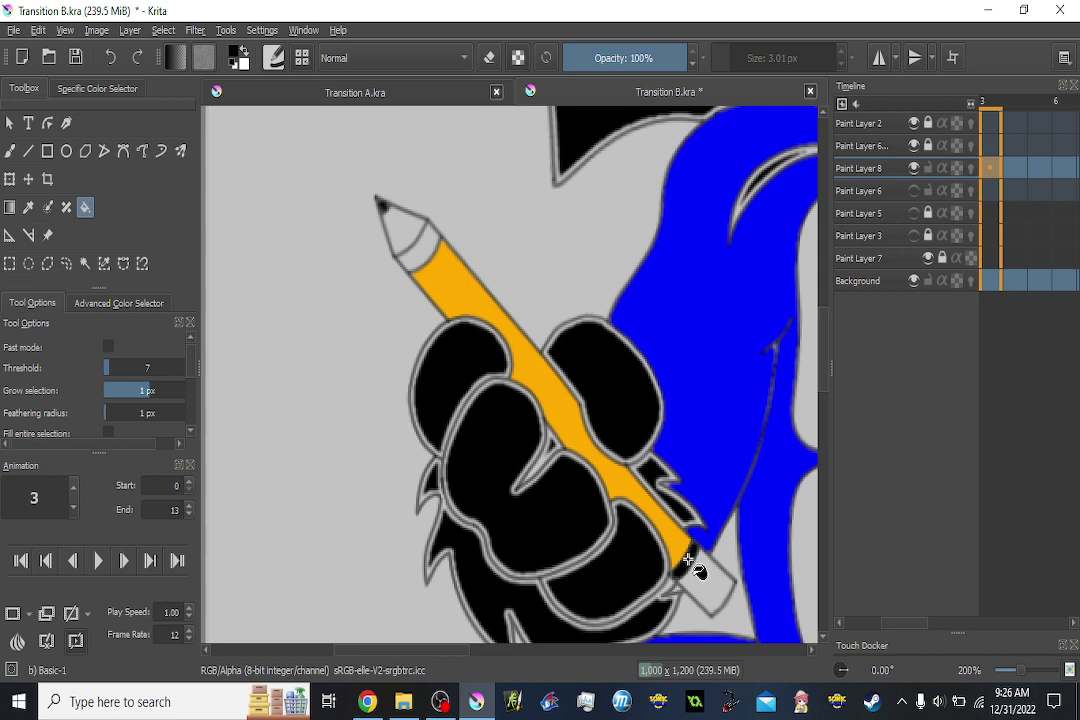
{"action": "key", "text": "Left"}
{"action": "key", "text": "Left"}
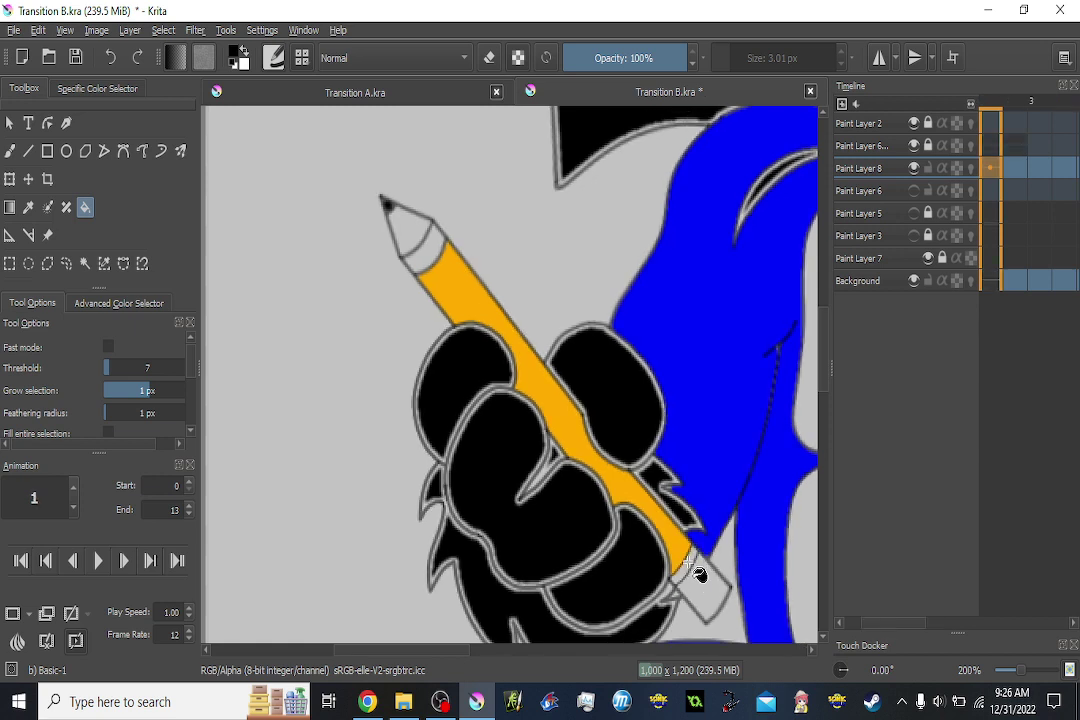
{"action": "key", "text": "Left"}
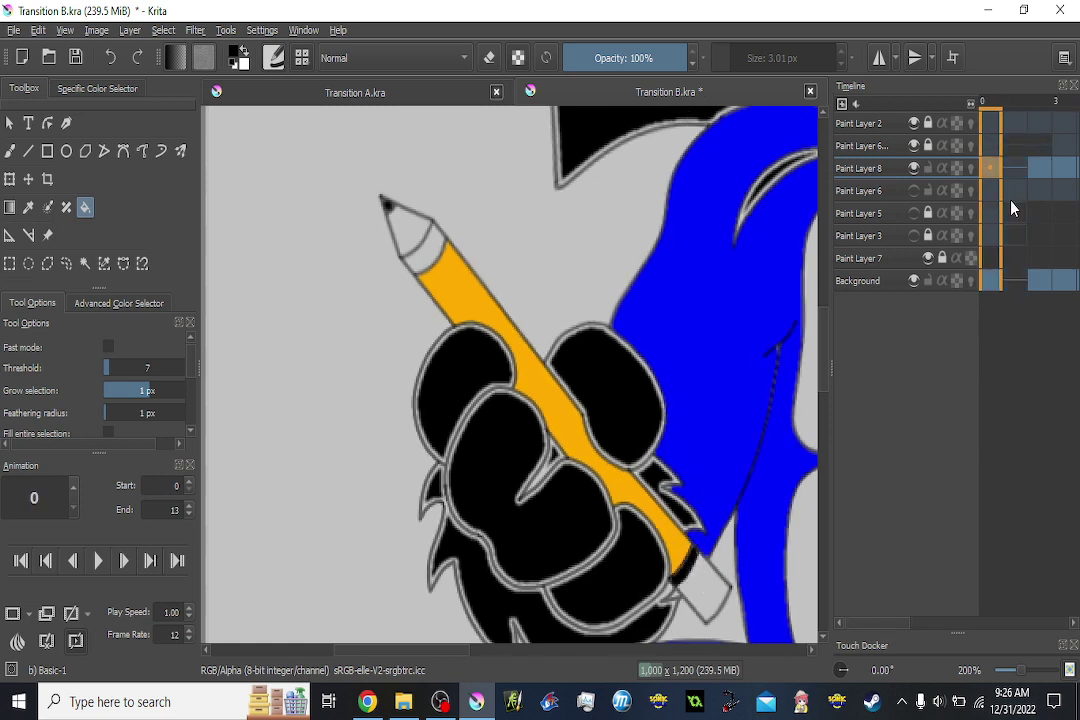
Sample the pencil wood's peach from Paint Layer 6, hide that layer again and fill the wood section on frame 0 of Paint Layer 8.
{"action": "left_click", "coordinate": [913, 194]}
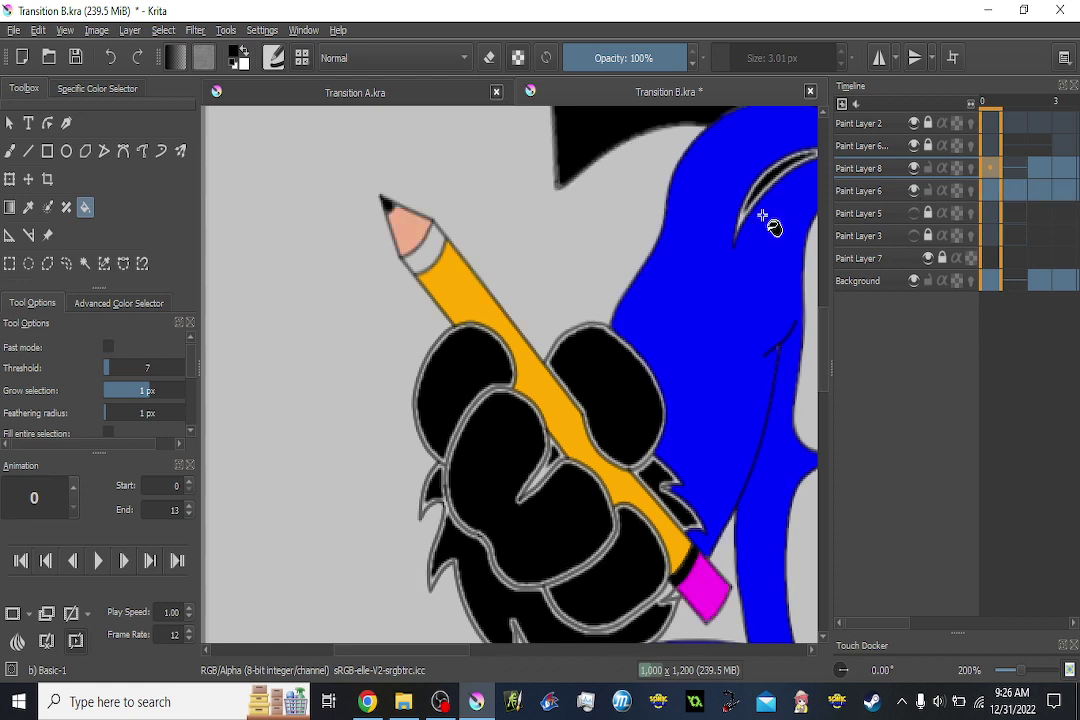
{"action": "left_click", "coordinate": [405, 234], "text": "ctrl"}
{"action": "left_click", "coordinate": [913, 190]}
{"action": "left_click", "coordinate": [991, 170]}
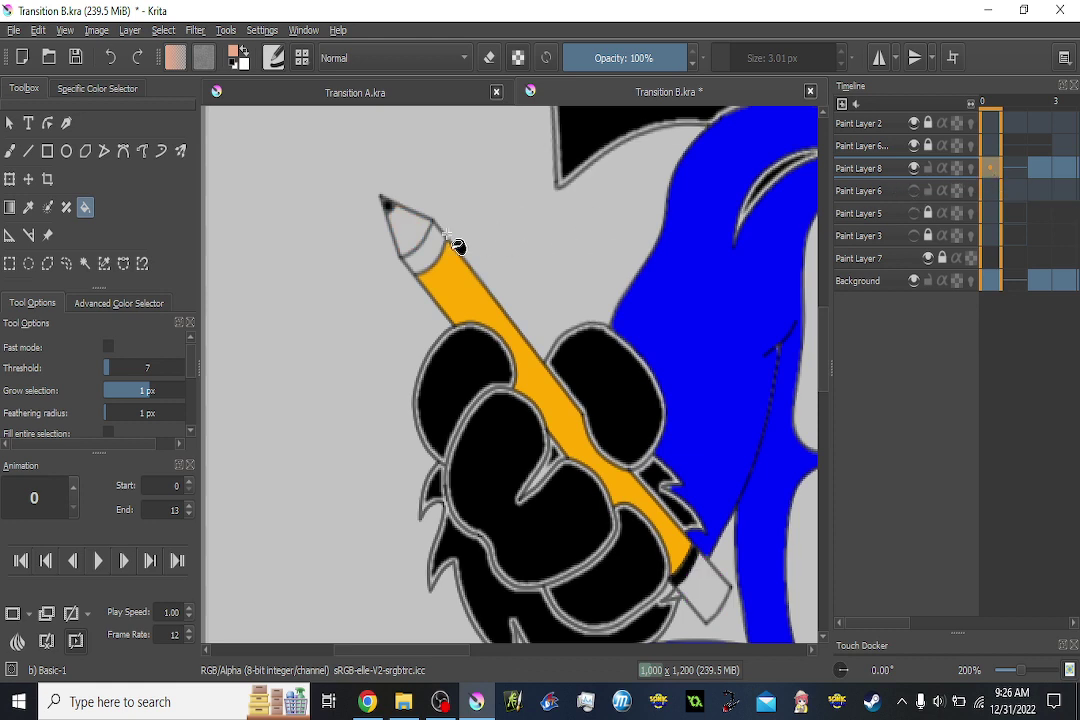
{"action": "left_click", "coordinate": [407, 231]}
{"action": "left_click", "coordinate": [913, 169]}
{"action": "left_click", "coordinate": [913, 169]}
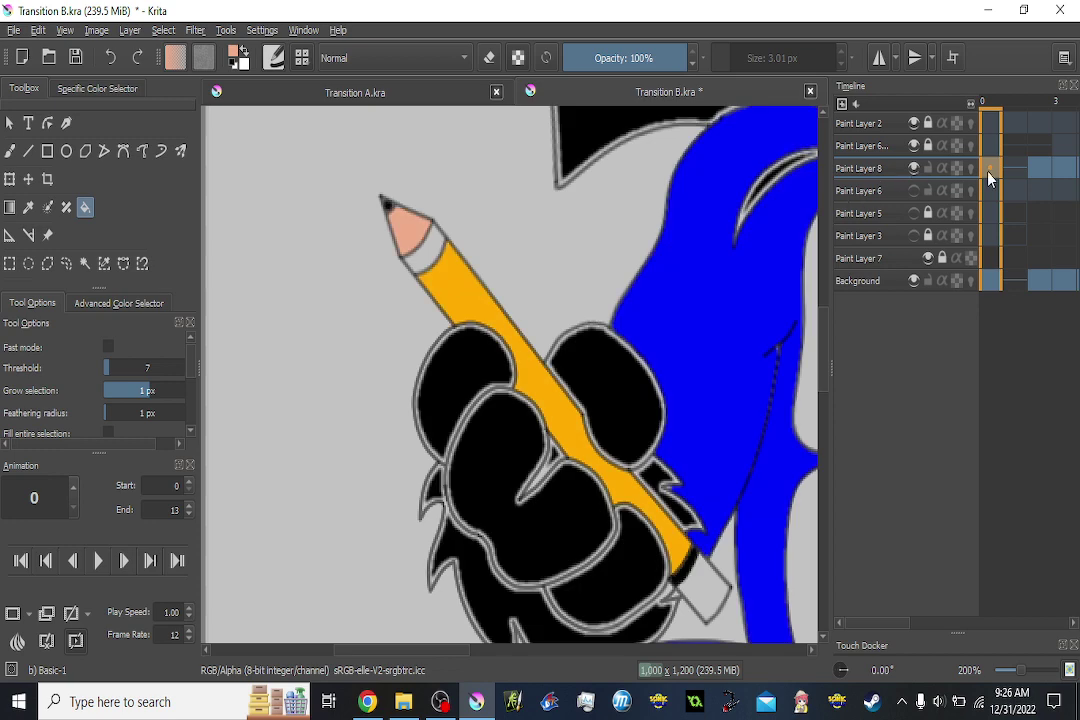
Fill the pencil's wood section peach on frames 2 to 7 of Paint Layer 8.
{"action": "key", "text": "period"}
{"action": "key", "text": "period"}
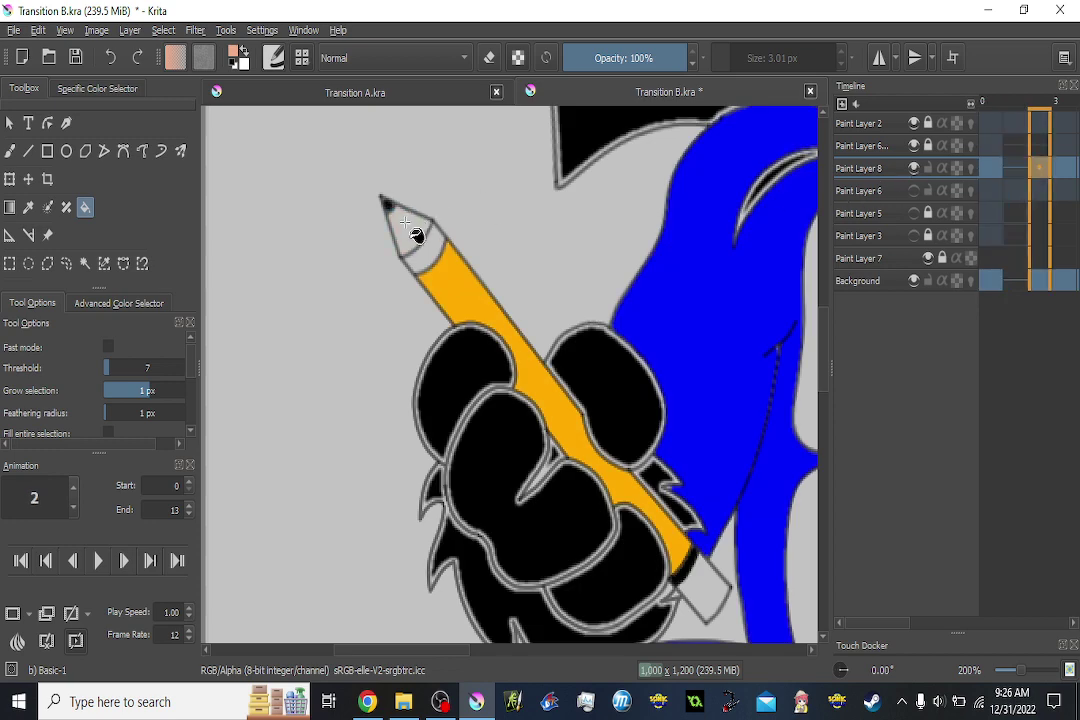
{"action": "left_click", "coordinate": [409, 231]}
{"action": "key", "text": "period"}
{"action": "key", "text": "period"}
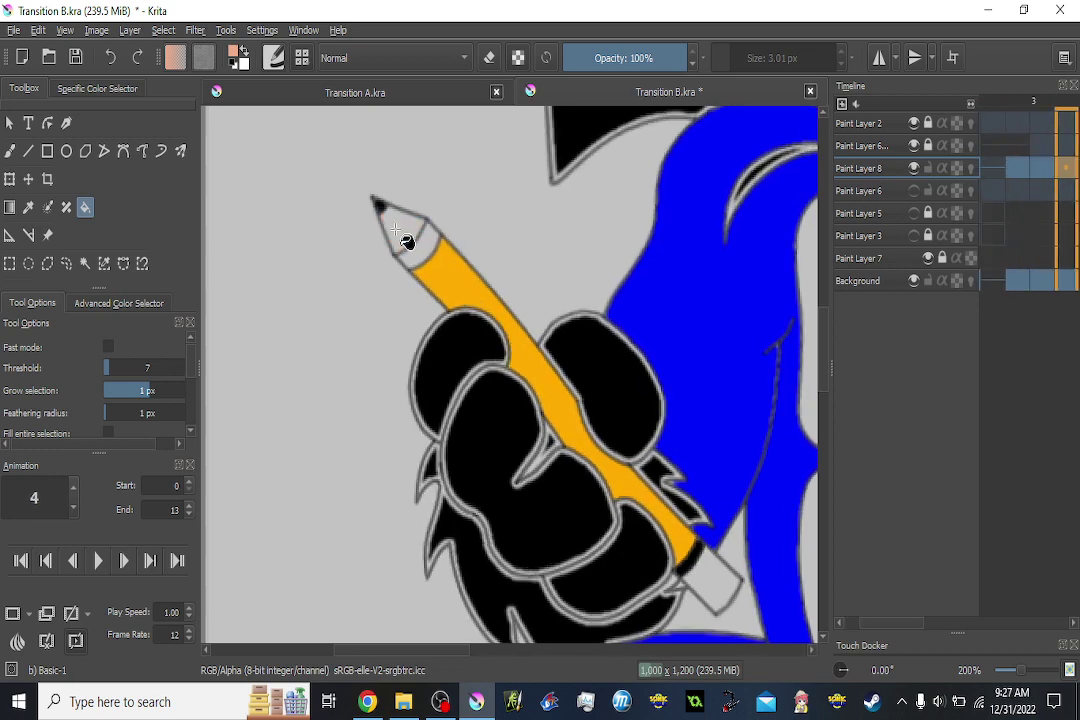
{"action": "key", "text": "period"}
{"action": "left_click", "coordinate": [403, 234]}
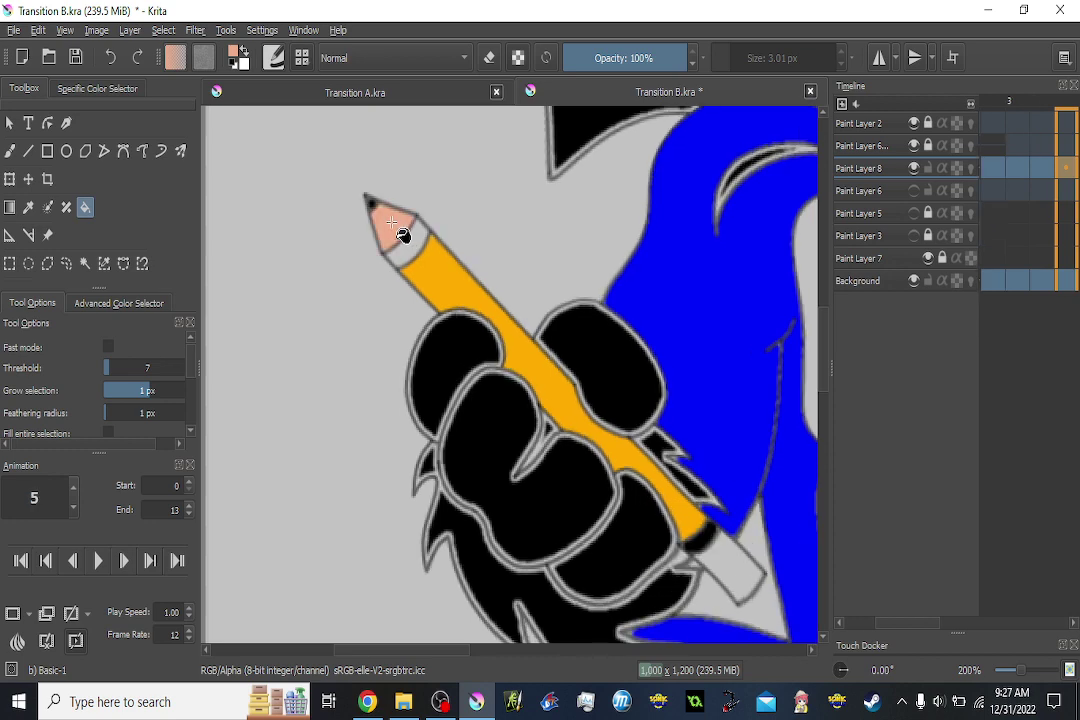
{"action": "key", "text": "period"}
{"action": "left_click", "coordinate": [398, 232]}
{"action": "key", "text": "period"}
{"action": "left_click", "coordinate": [393, 229]}
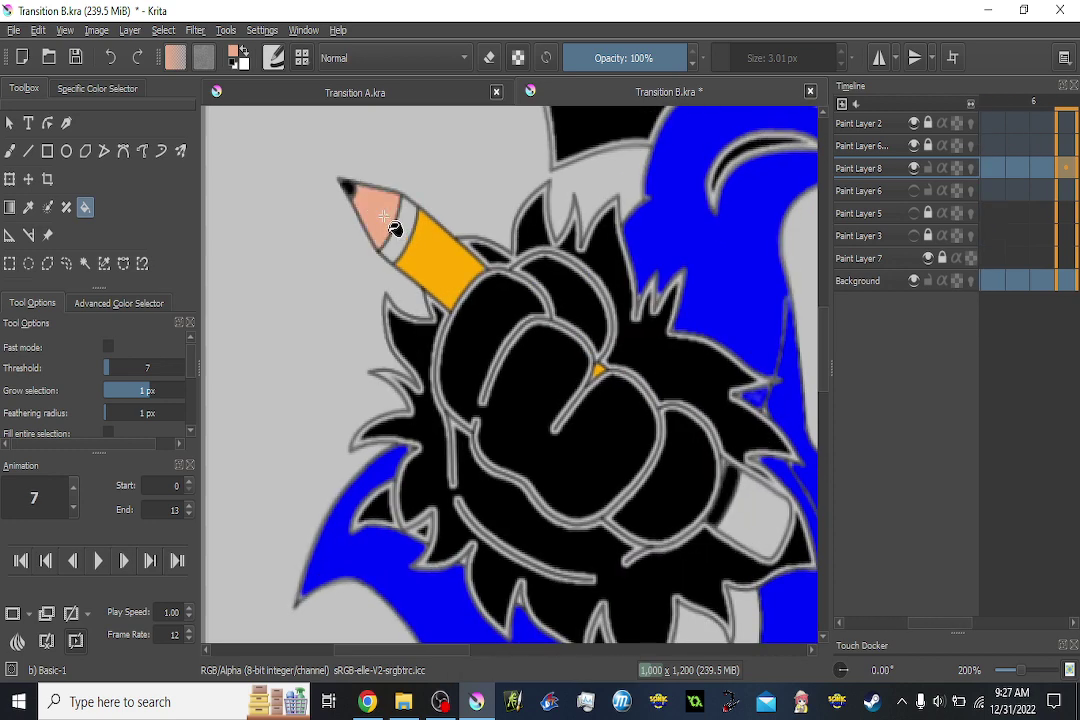
Fill the pencil's wood section peach on frames 8 to 11.
{"action": "key", "text": "period"}
{"action": "left_click", "coordinate": [382, 216]}
{"action": "key", "text": "period"}
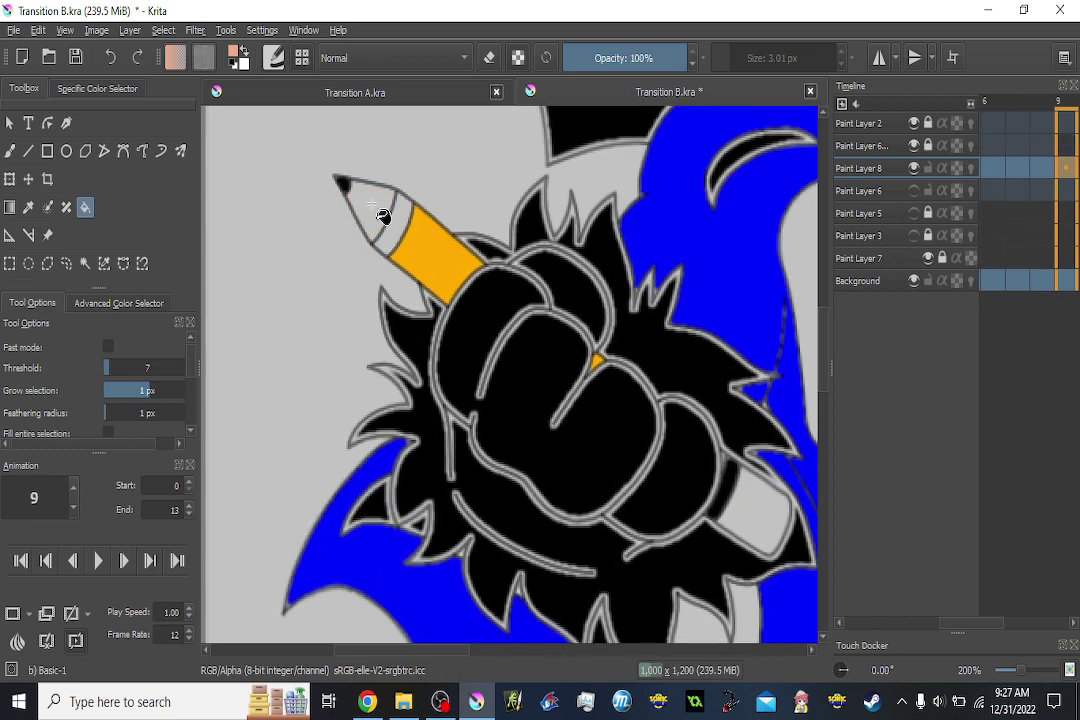
{"action": "left_click", "coordinate": [382, 216]}
{"action": "key", "text": "period"}
{"action": "left_click", "coordinate": [382, 216]}
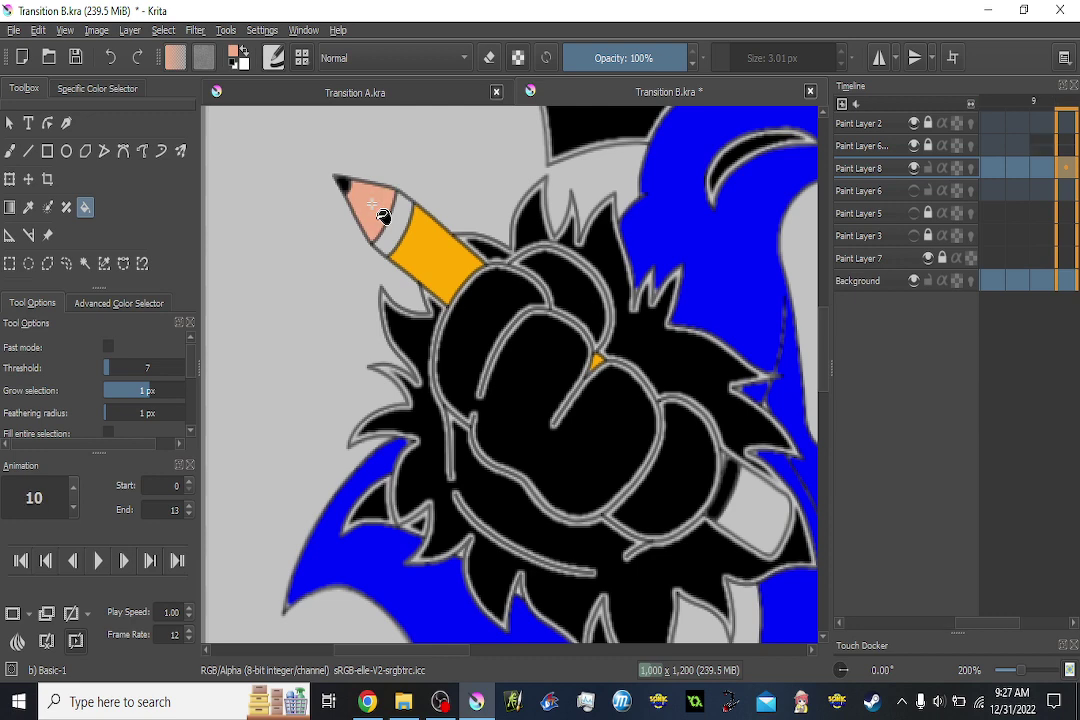
{"action": "key", "text": "period"}
{"action": "left_click", "coordinate": [382, 216]}
{"action": "key", "text": "period"}
{"action": "left_click", "coordinate": [395, 220]}
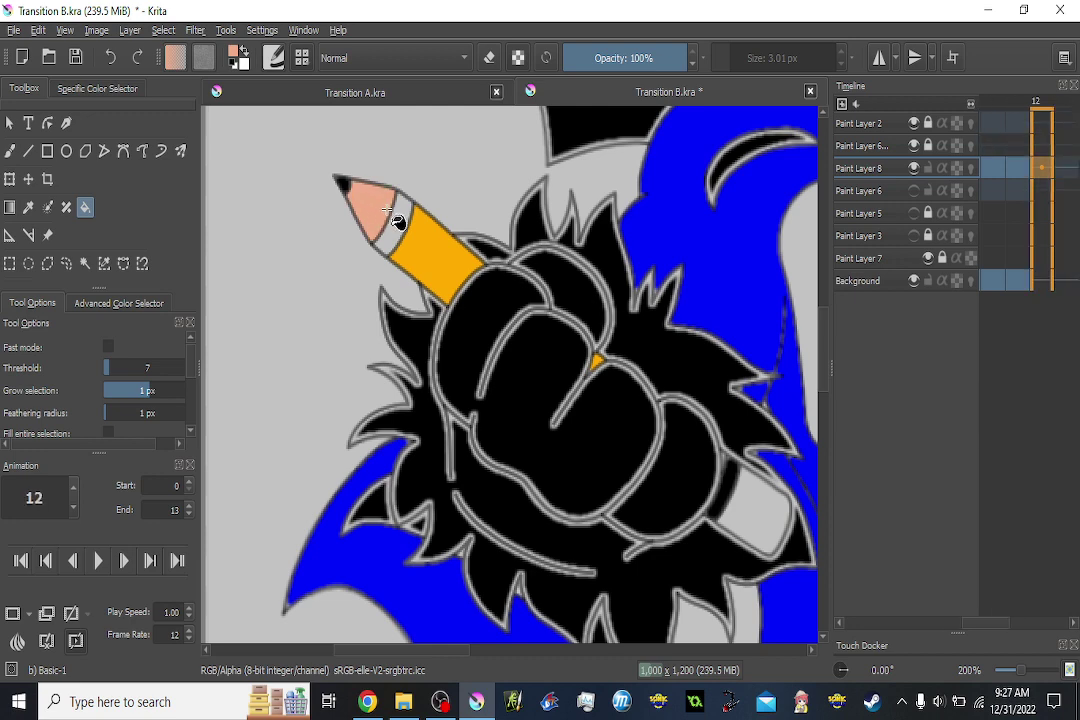
Sample the eraser's magenta from Paint Layer 6, hide that layer again and fill the eraser on frame 0 of Paint Layer 8.
{"action": "key", "text": "comma"}
{"action": "key", "text": "comma"}
{"action": "key", "text": "comma"}
{"action": "key", "text": "comma"}
{"action": "key", "text": "comma"}
{"action": "key", "text": "comma"}
{"action": "key", "text": "comma"}
{"action": "key", "text": "comma"}
{"action": "key", "text": "comma"}
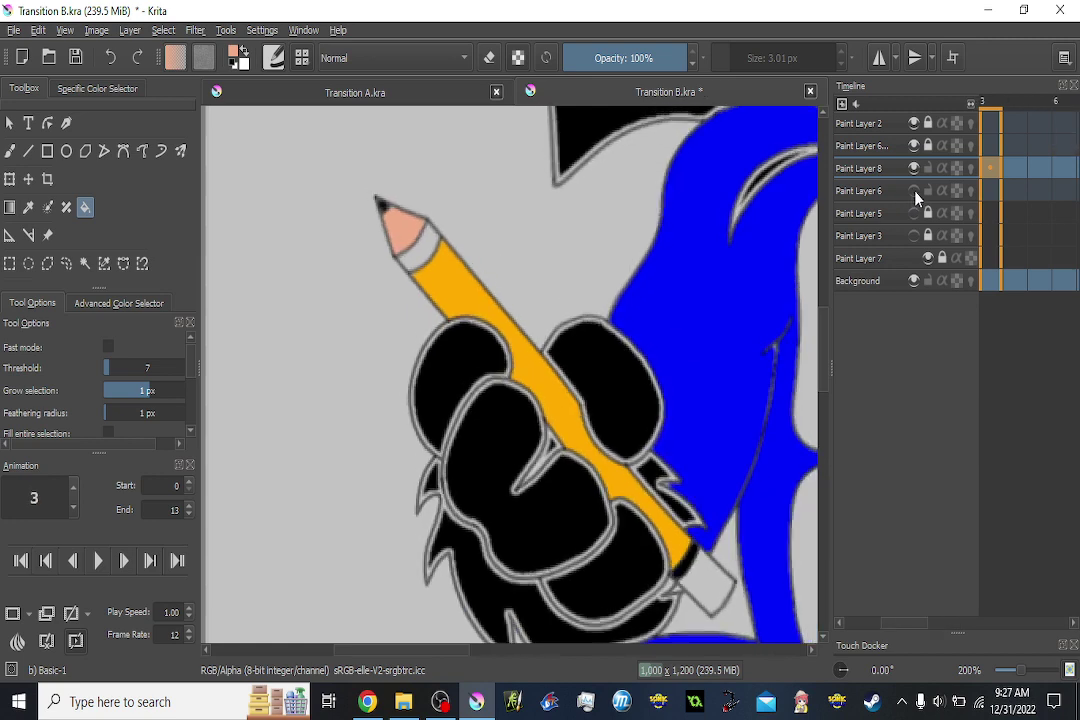
{"action": "key", "text": "comma"}
{"action": "key", "text": "comma"}
{"action": "key", "text": "comma"}
{"action": "left_click", "coordinate": [913, 190]}
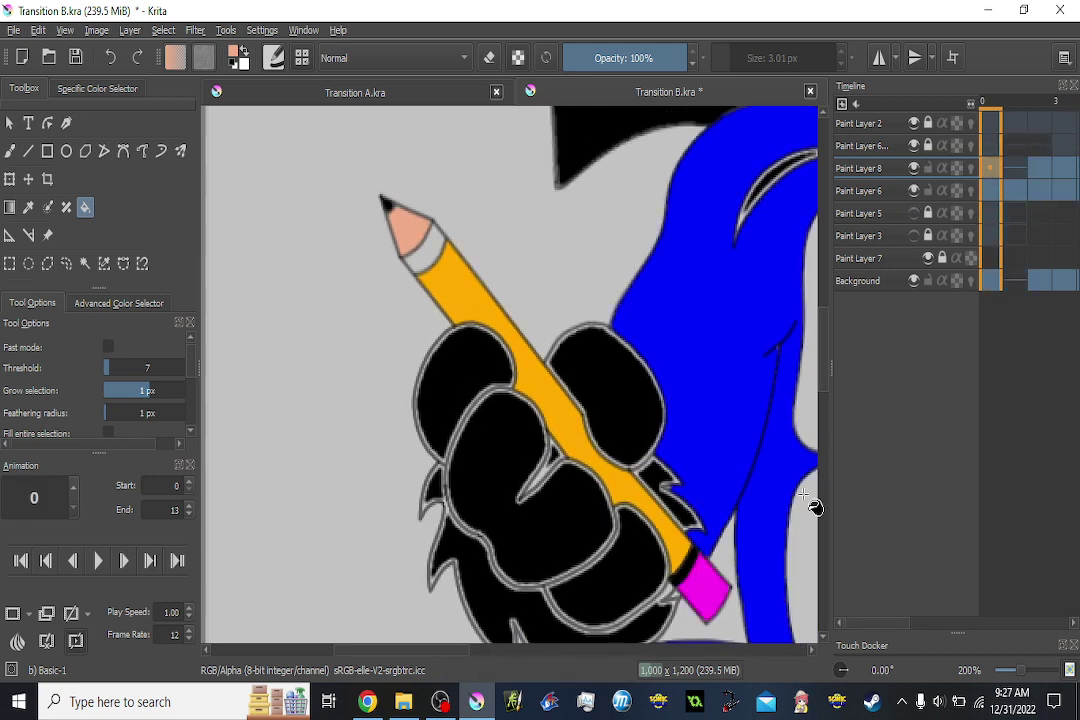
{"action": "left_click", "coordinate": [718, 600], "text": "ctrl"}
{"action": "left_click", "coordinate": [913, 190]}
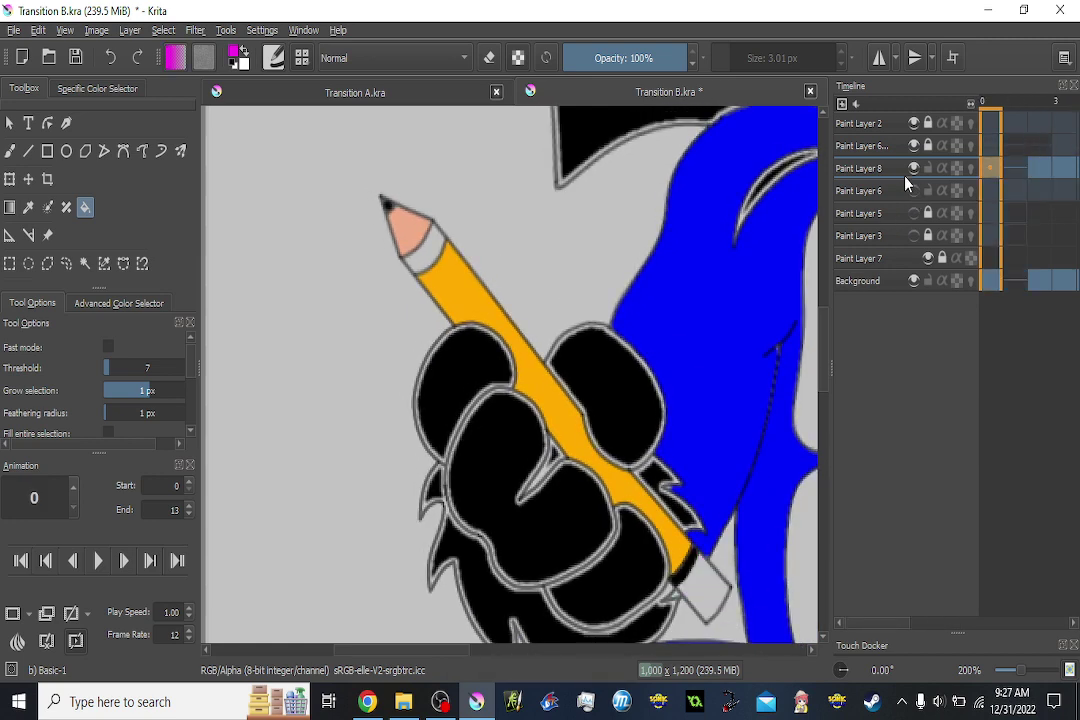
{"action": "left_click", "coordinate": [1015, 168]}
{"action": "scroll", "coordinate": [715, 440], "scroll_direction": "down", "scroll_amount": 1}
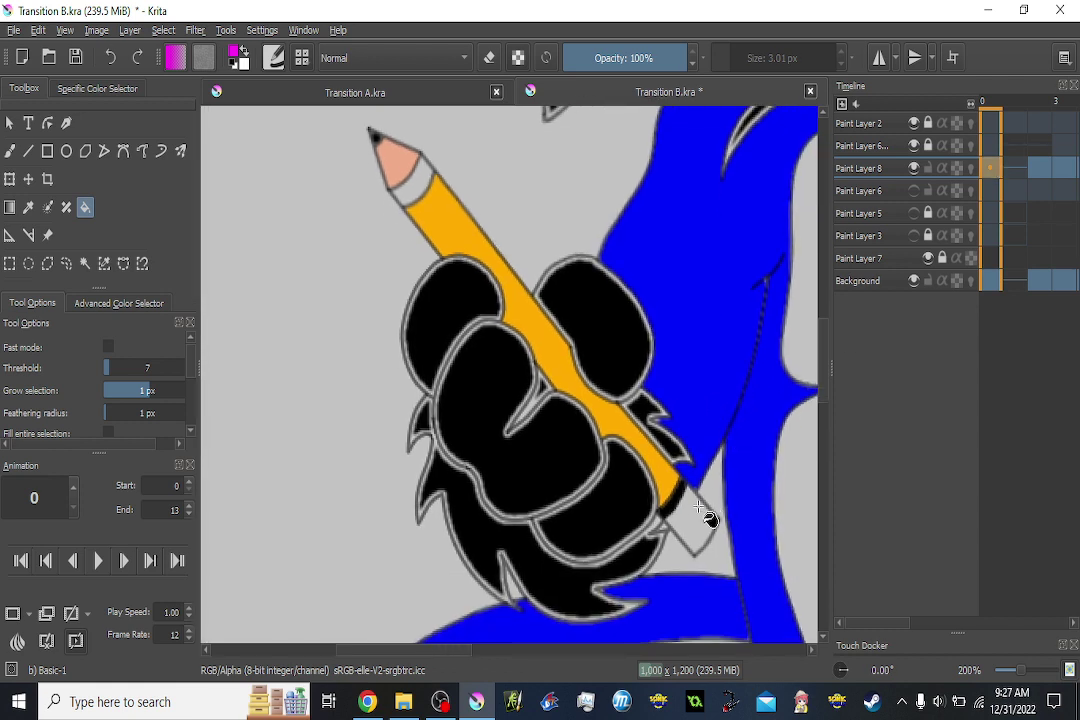
{"action": "left_click", "coordinate": [697, 518]}
Fill the pencil's eraser magenta on frames 2 to 6.
{"action": "key", "text": "Right"}
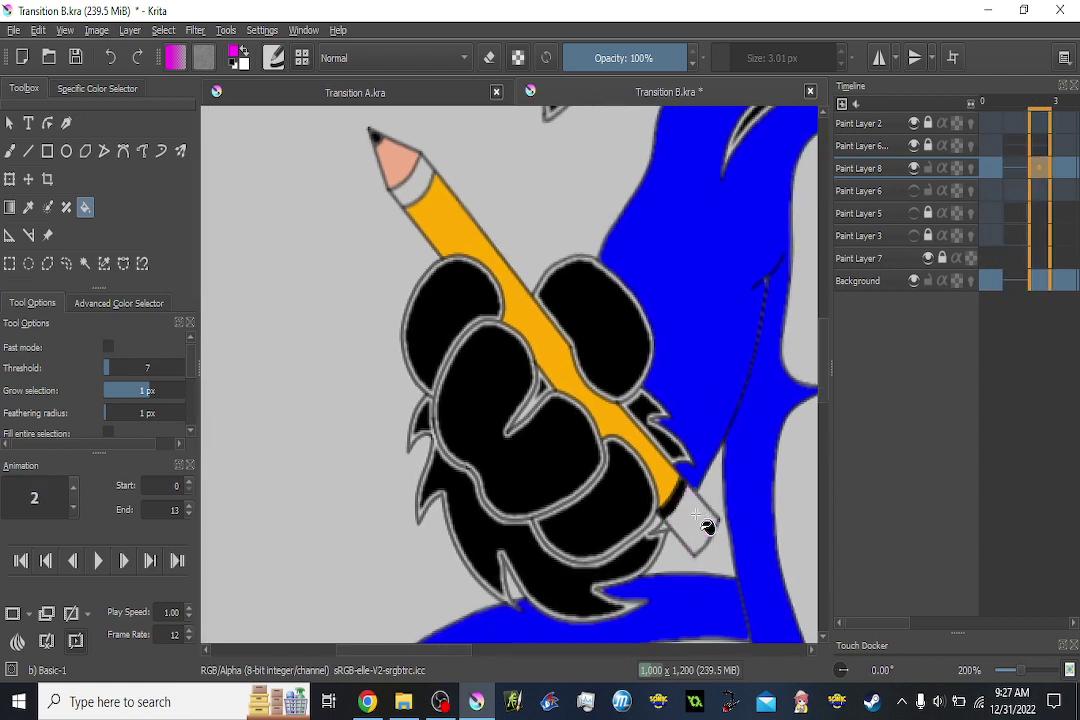
{"action": "key", "text": "Right"}
{"action": "left_click", "coordinate": [697, 516]}
{"action": "key", "text": "Right"}
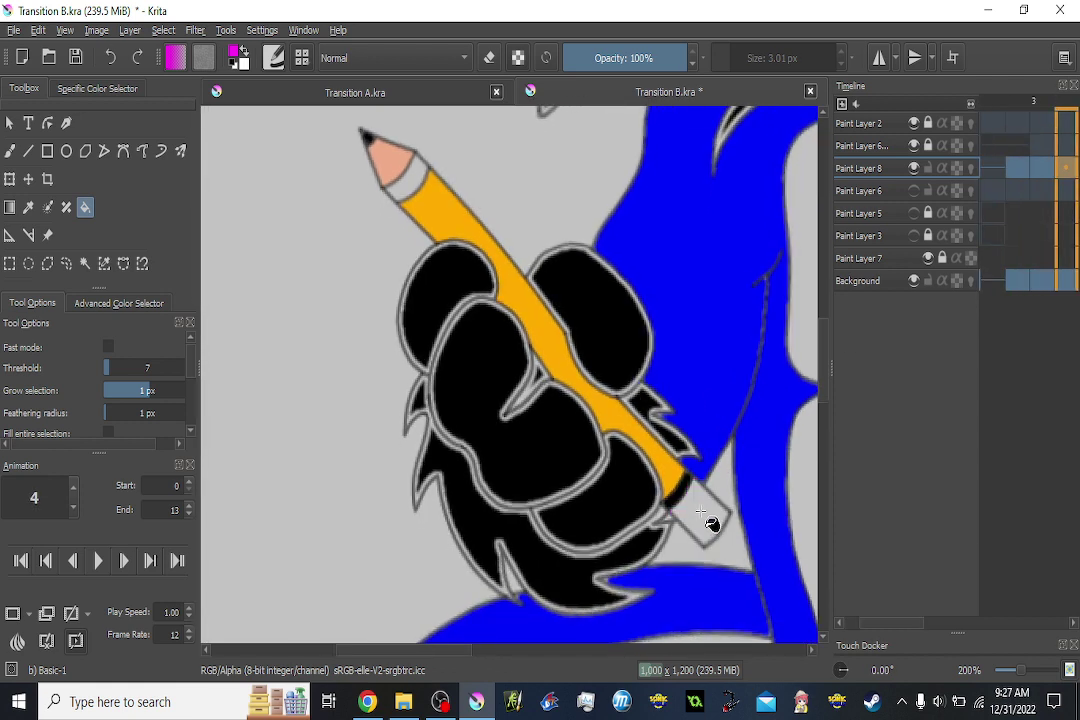
{"action": "left_click", "coordinate": [701, 512]}
{"action": "key", "text": "Right"}
{"action": "left_click", "coordinate": [725, 506]}
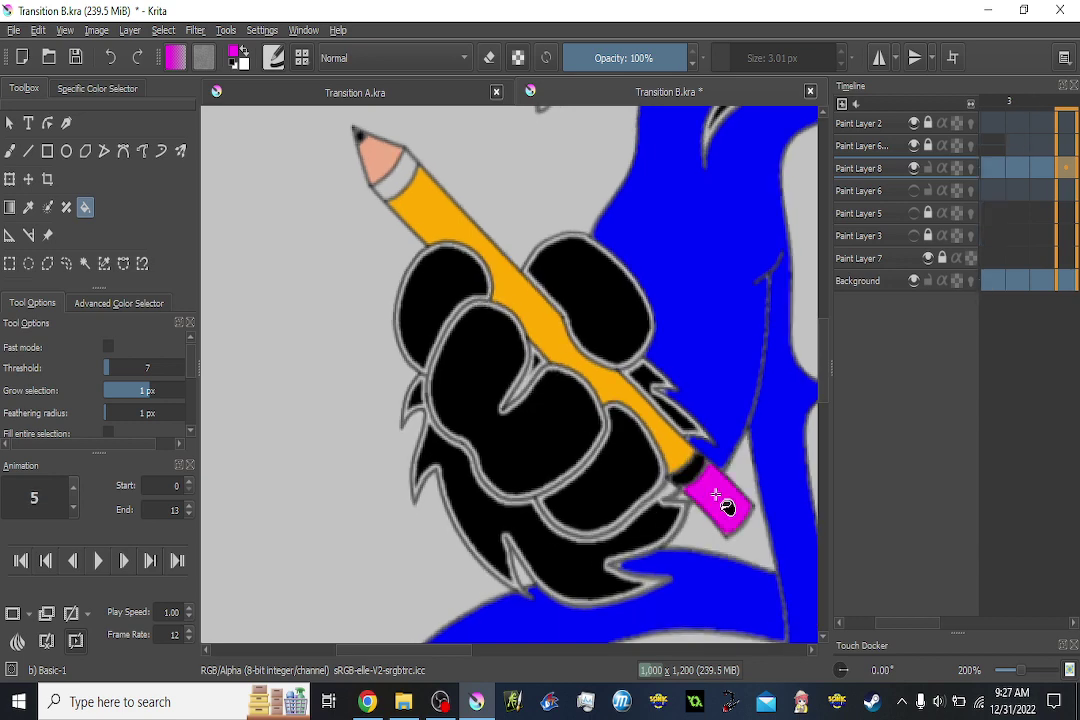
{"action": "key", "text": "Right"}
{"action": "left_click", "coordinate": [745, 484]}
Fill the pencil's eraser magenta on frames 7 to 11.
{"action": "key", "text": "Right"}
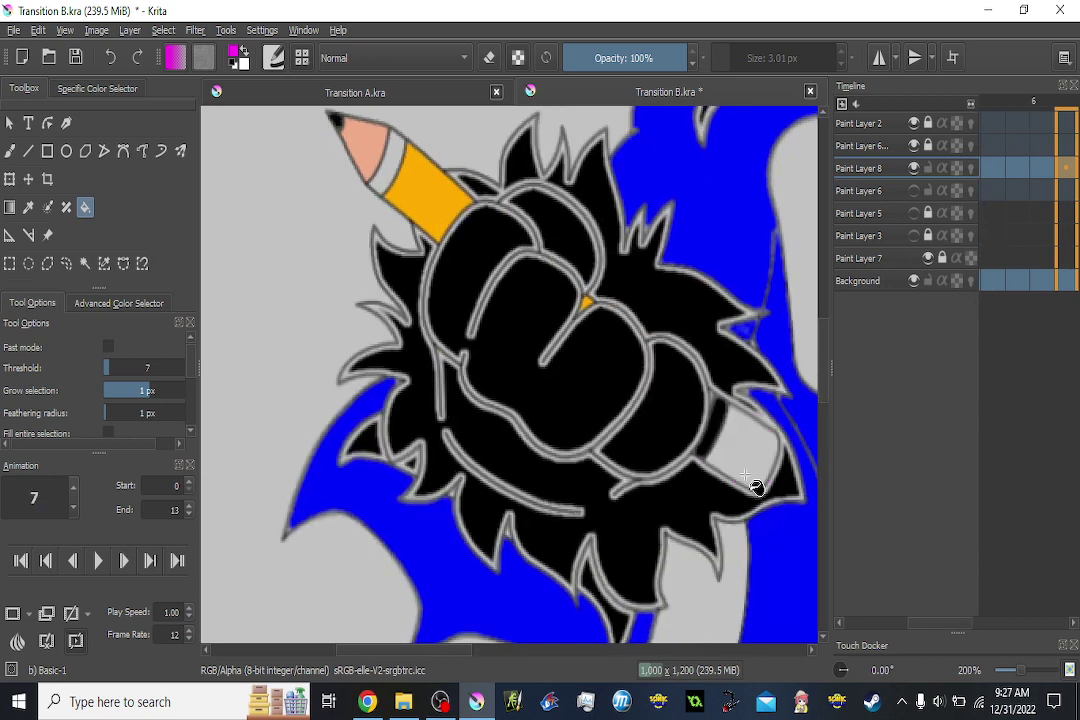
{"action": "left_click", "coordinate": [736, 457]}
{"action": "key", "text": "Right"}
{"action": "left_click", "coordinate": [743, 442]}
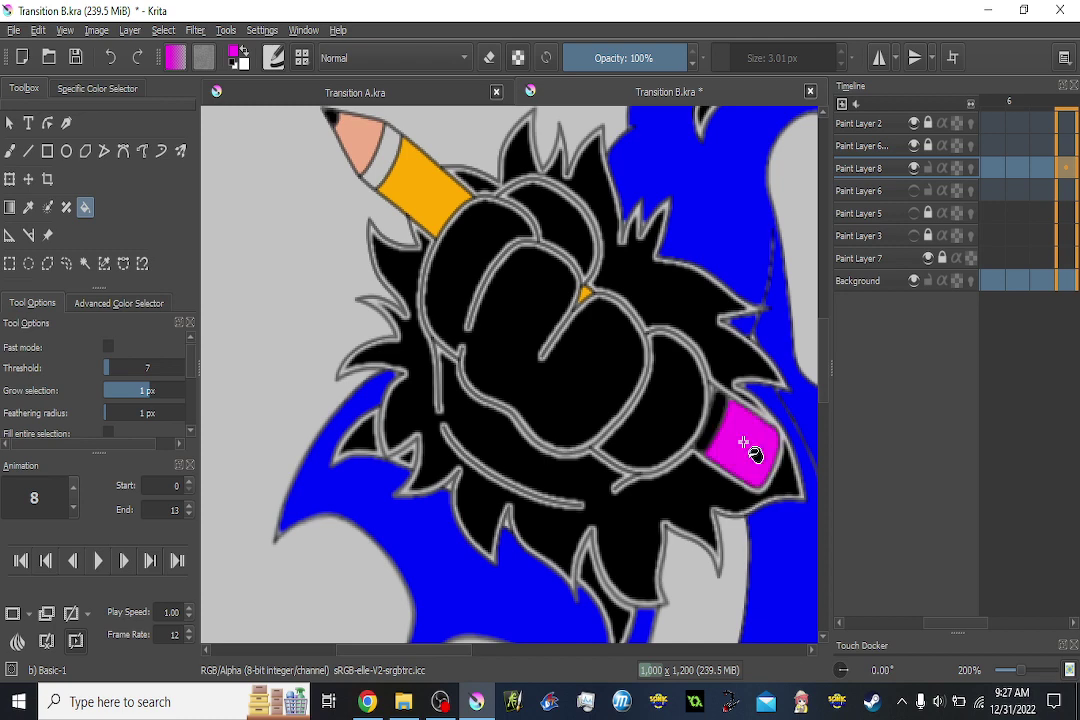
{"action": "key", "text": "Right"}
{"action": "left_click", "coordinate": [743, 441]}
{"action": "key", "text": "Right"}
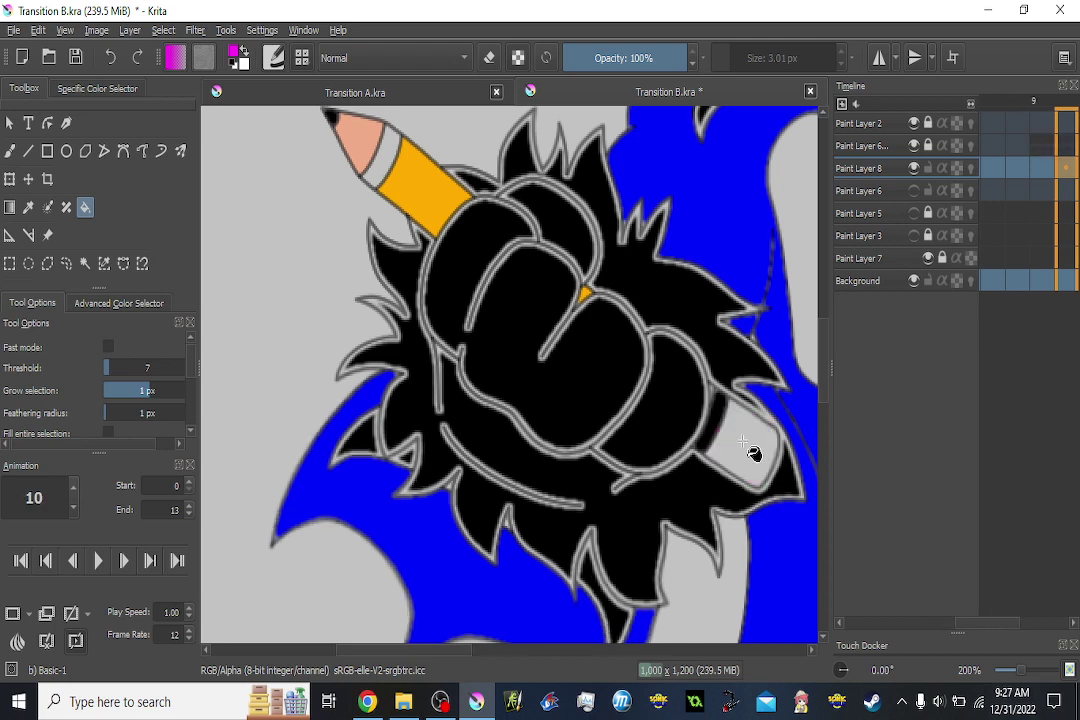
{"action": "left_click", "coordinate": [743, 442]}
{"action": "key", "text": "Right"}
{"action": "left_click", "coordinate": [743, 442]}
{"action": "key", "text": "Right"}
{"action": "key", "text": "Right"}
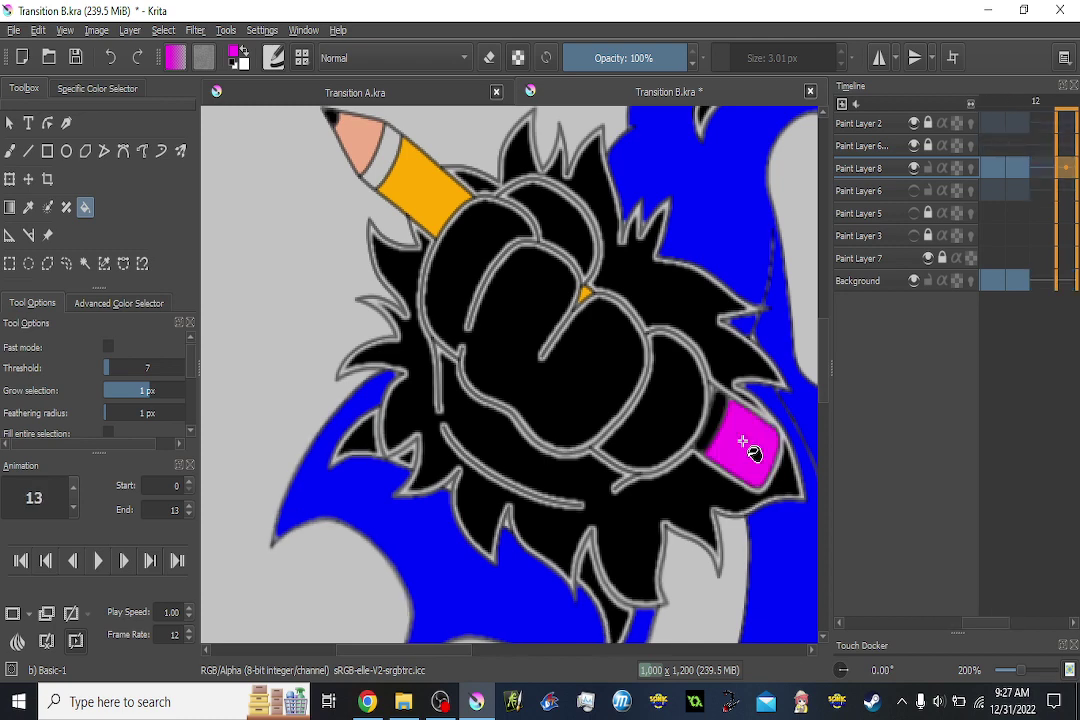
Examine the whole dragon frame by frame, from frame 13 back to the early frames, for missed fills.
{"action": "scroll", "coordinate": [625, 408], "scroll_direction": "down", "scroll_amount": 5, "text": "ctrl"}
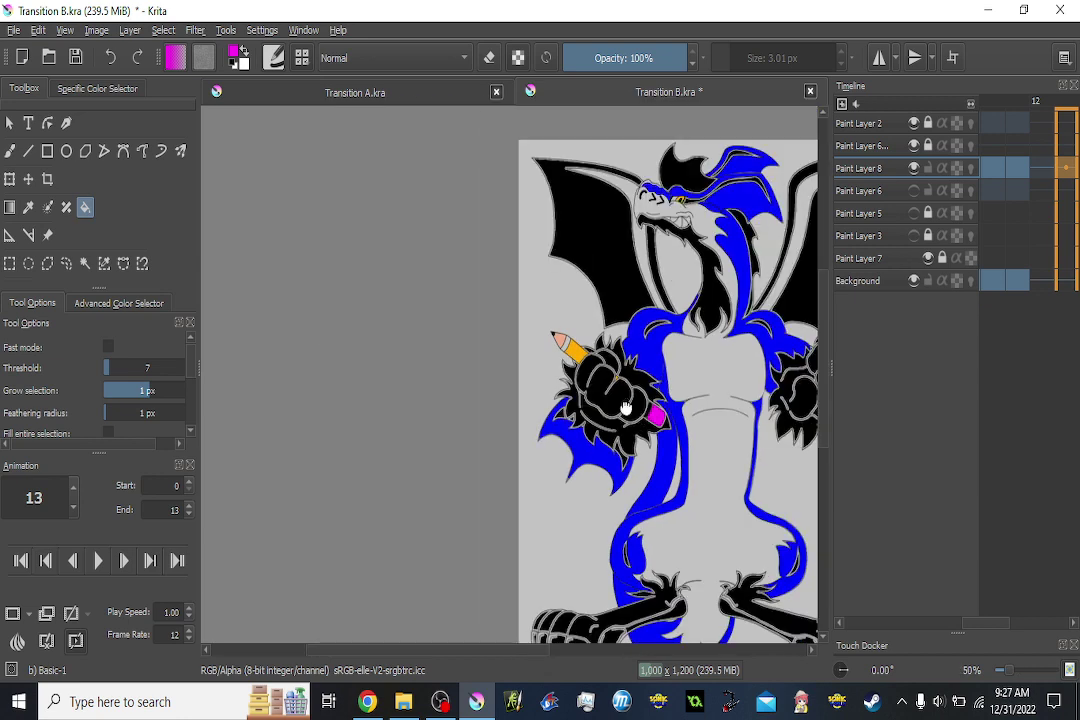
{"action": "left_click_drag", "start_coordinate": [626, 408], "coordinate": [562, 400]}
{"action": "key", "text": "Left"}
{"action": "key", "text": "Left"}
{"action": "key", "text": "Left"}
{"action": "key", "text": "Left"}
{"action": "key", "text": "Left"}
{"action": "key", "text": "Left"}
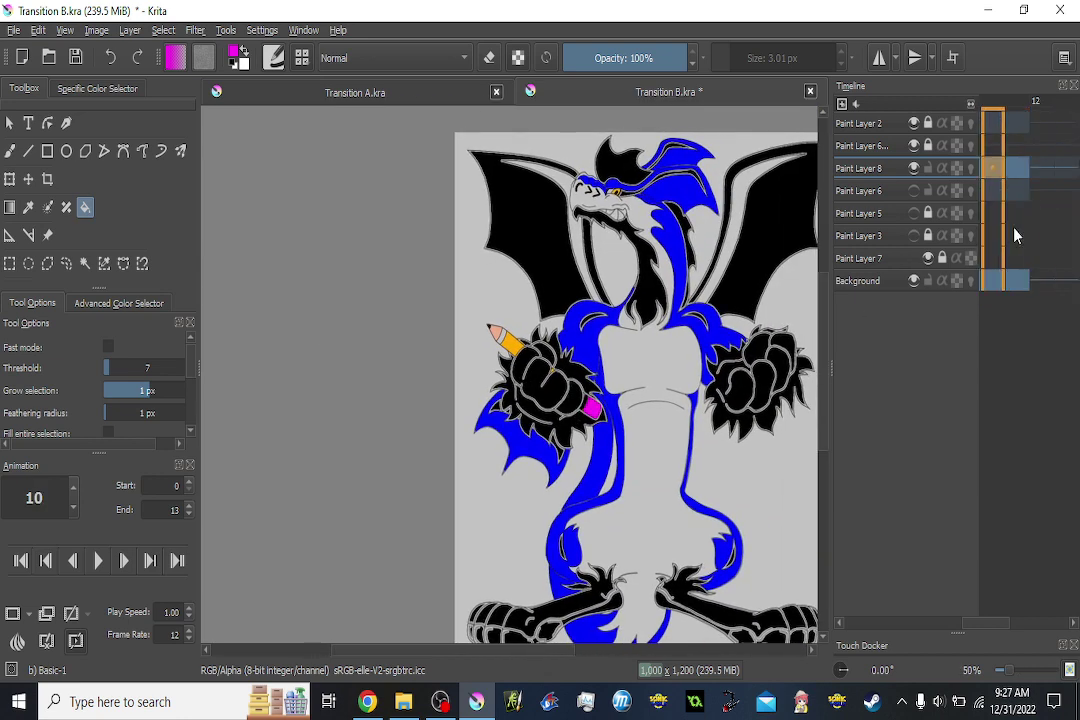
{"action": "key", "text": "Left"}
{"action": "key", "text": "Left"}
{"action": "key", "text": "Left"}
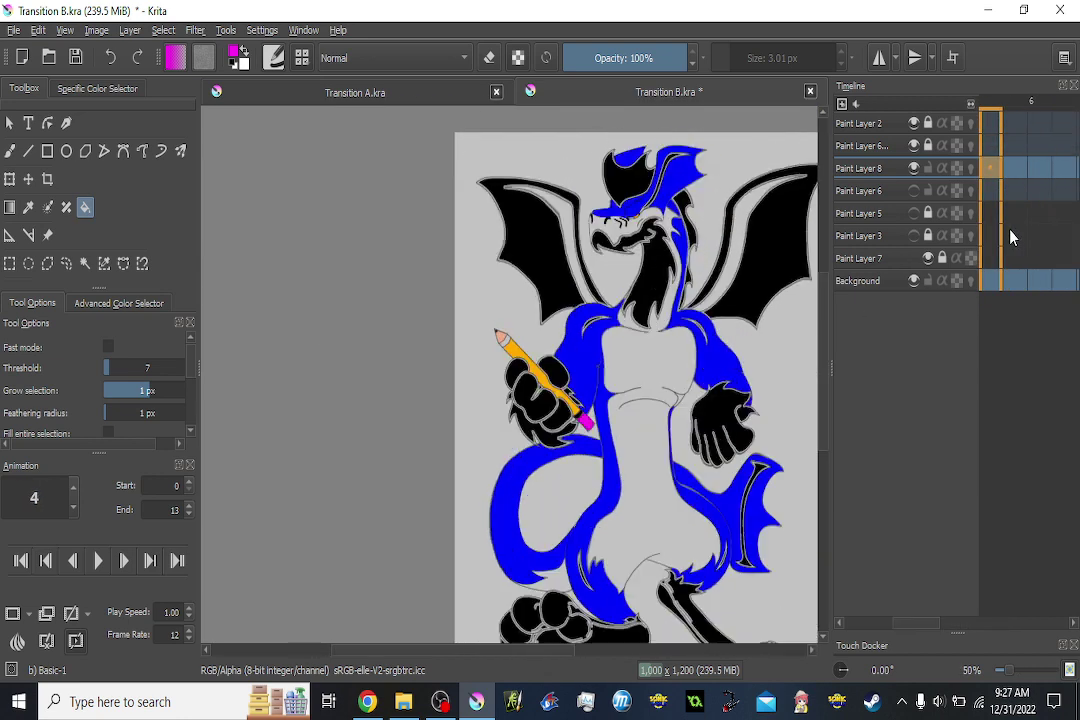
{"action": "key", "text": "Left"}
{"action": "key", "text": "Left"}
{"action": "key", "text": "Right"}
{"action": "key", "text": "Right"}
Sample the body's blue on frame 4 and fill the small gap beside the waist, just below the chest, on frame 5.
{"action": "scroll", "coordinate": [706, 412], "scroll_direction": "up", "scroll_amount": 1, "text": "ctrl"}
{"action": "scroll", "coordinate": [706, 412], "scroll_direction": "up", "scroll_amount": 2}
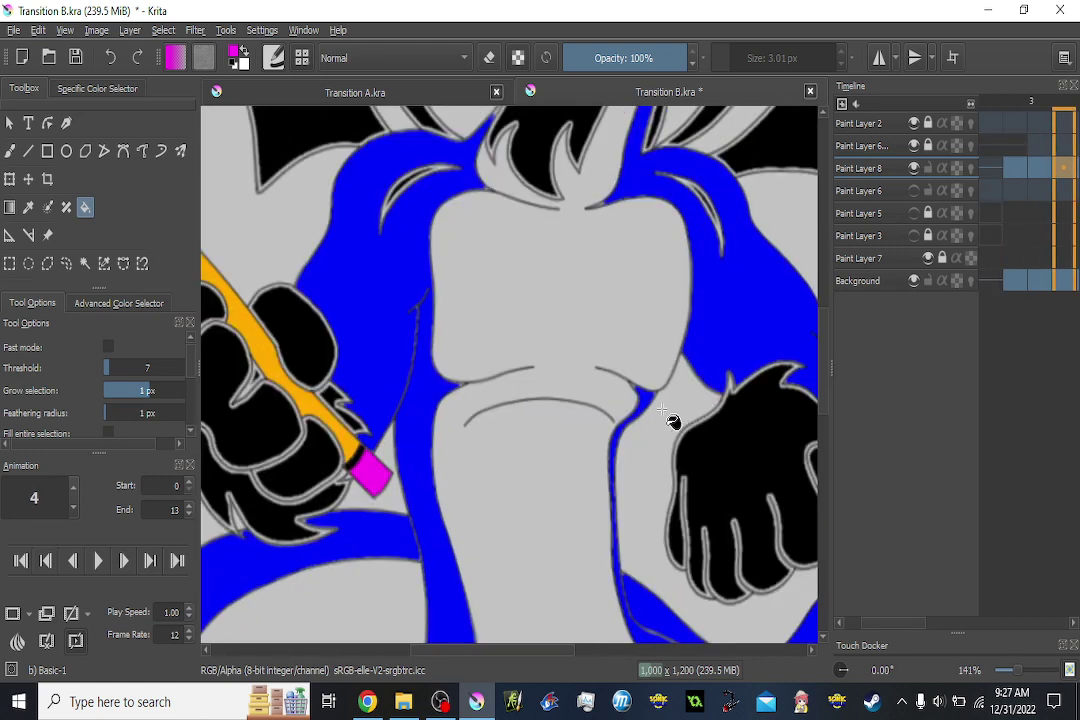
{"action": "left_click", "coordinate": [647, 393], "text": "ctrl"}
{"action": "key", "text": "Right"}
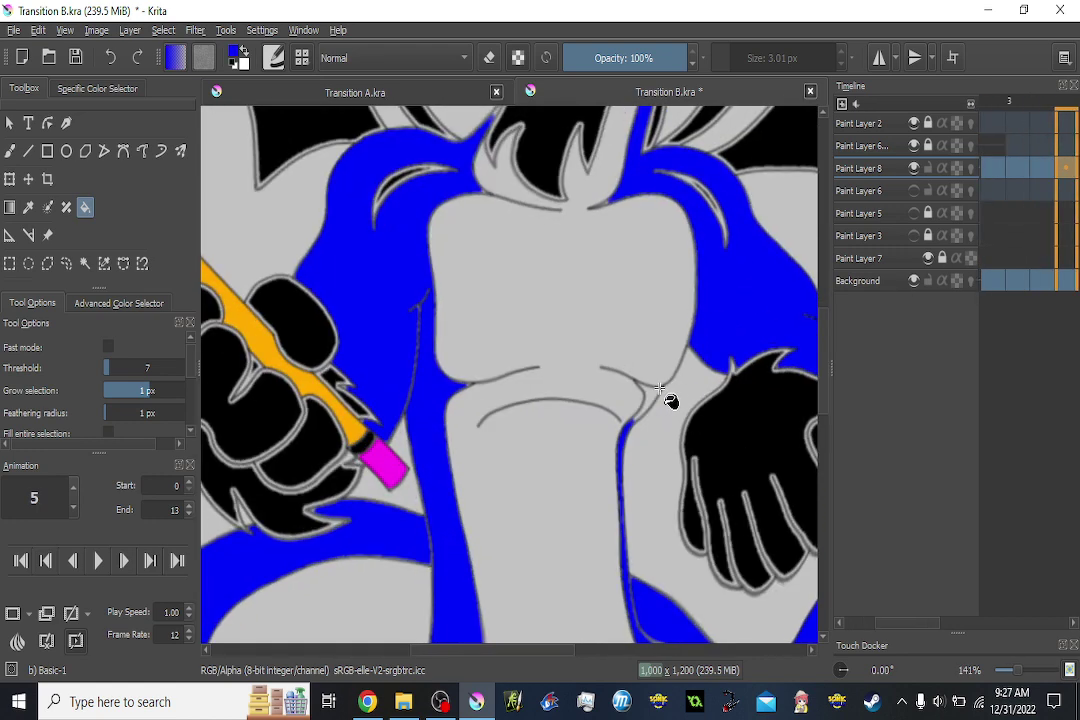
{"action": "scroll", "coordinate": [658, 404], "scroll_direction": "up", "scroll_amount": 2}
{"action": "left_click", "coordinate": [651, 394]}
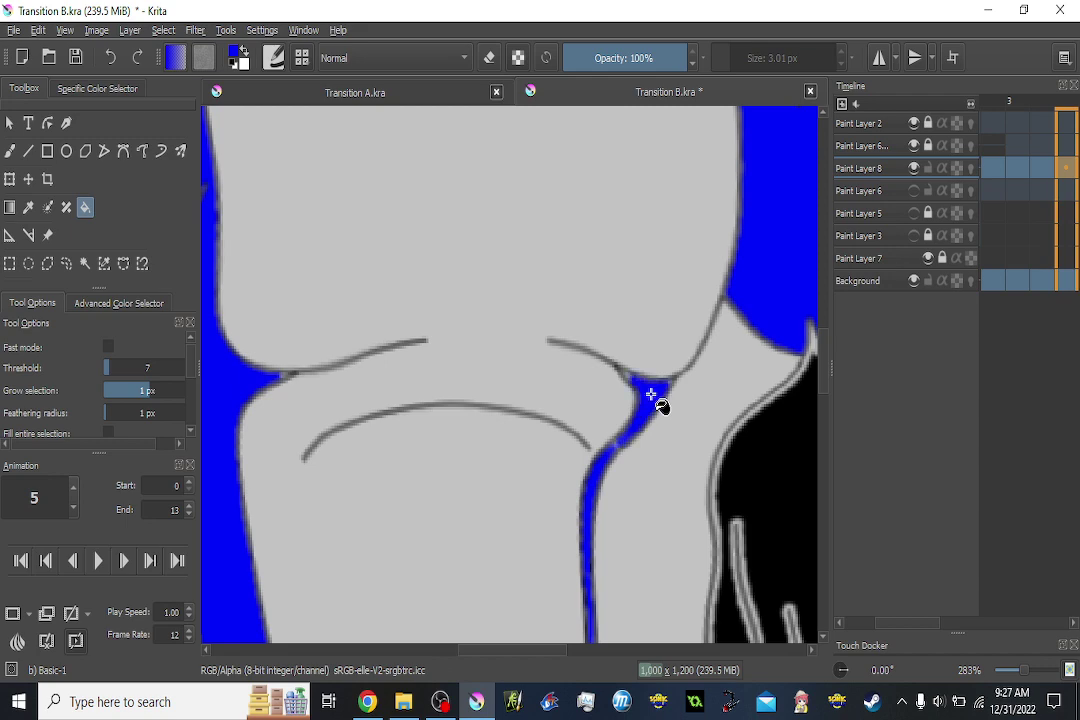
{"action": "left_click", "coordinate": [622, 436]}
Step back and forth through all the animation frames to check the dragon's and pencil's fills for remaining gaps.
{"action": "scroll", "coordinate": [668, 357], "scroll_direction": "down", "scroll_amount": 3}
{"action": "key", "text": "Left"}
{"action": "key", "text": "Left"}
{"action": "key", "text": "Left"}
{"action": "key", "text": "Left"}
{"action": "key", "text": "Left"}
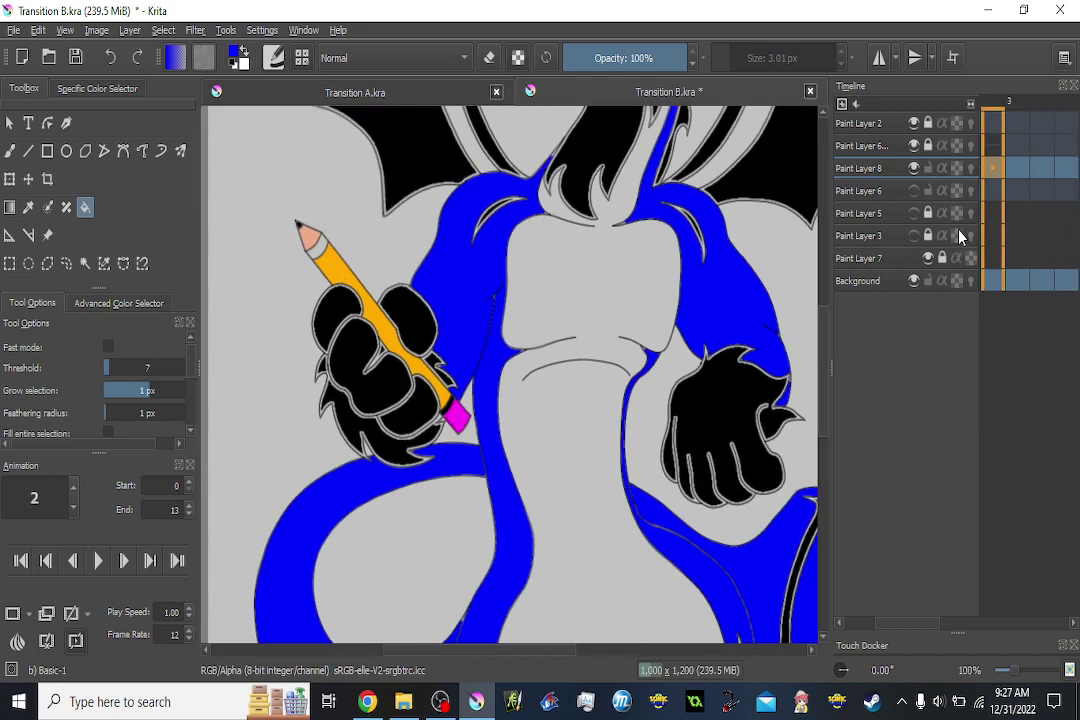
{"action": "key", "text": "Right"}
{"action": "key", "text": "Right"}
{"action": "key", "text": "Right"}
{"action": "key", "text": "Right"}
{"action": "key", "text": "Right"}
{"action": "key", "text": "Right"}
{"action": "key", "text": "Right"}
{"action": "key", "text": "Right"}
{"action": "key", "text": "Right"}
{"action": "key", "text": "Right"}
{"action": "key", "text": "Right"}
{"action": "key", "text": "Right"}
{"action": "key", "text": "Right"}
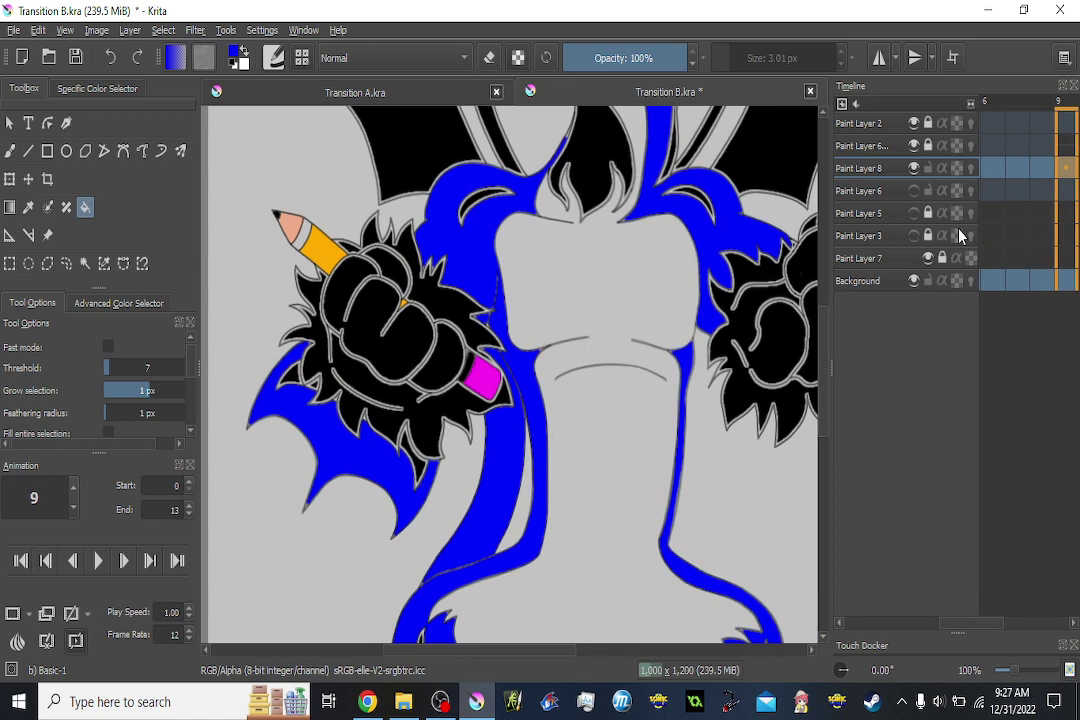
{"action": "scroll", "coordinate": [688, 292], "scroll_direction": "down", "scroll_amount": 1}
{"action": "scroll", "coordinate": [688, 292], "scroll_direction": "down", "scroll_amount": 1}
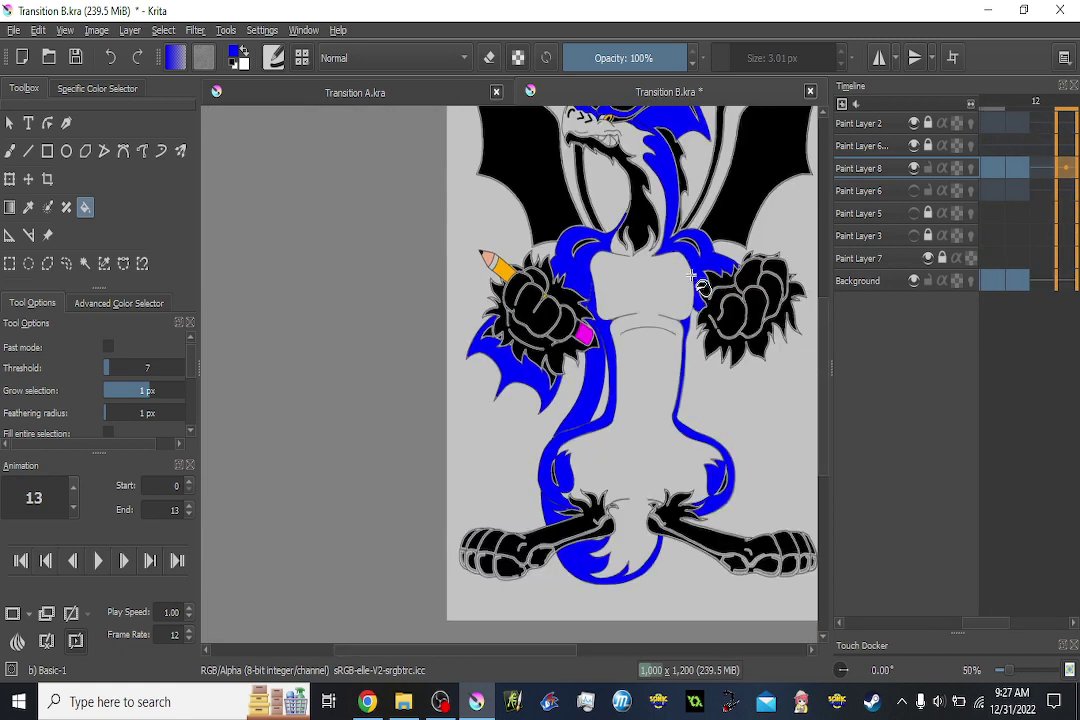
{"action": "key", "text": "Left"}
{"action": "key", "text": "Left"}
{"action": "key", "text": "Left"}
{"action": "key", "text": "Left"}
{"action": "key", "text": "Left"}
{"action": "key", "text": "Left"}
{"action": "key", "text": "Left"}
{"action": "key", "text": "Left"}
{"action": "key", "text": "Left"}
{"action": "key", "text": "Left"}
{"action": "key", "text": "Left"}
{"action": "key", "text": "Left"}
{"action": "key", "text": "Left"}
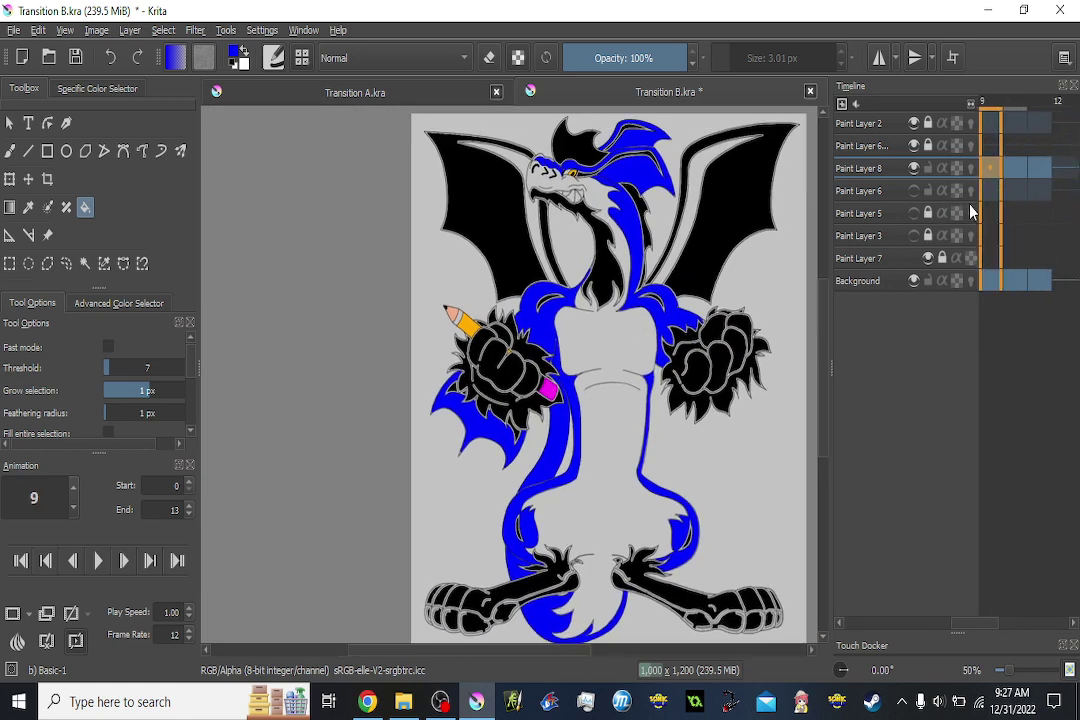
{"action": "key", "text": "Right"}
{"action": "key", "text": "Right"}
{"action": "key", "text": "Right"}
{"action": "key", "text": "Right"}
{"action": "key", "text": "Right"}
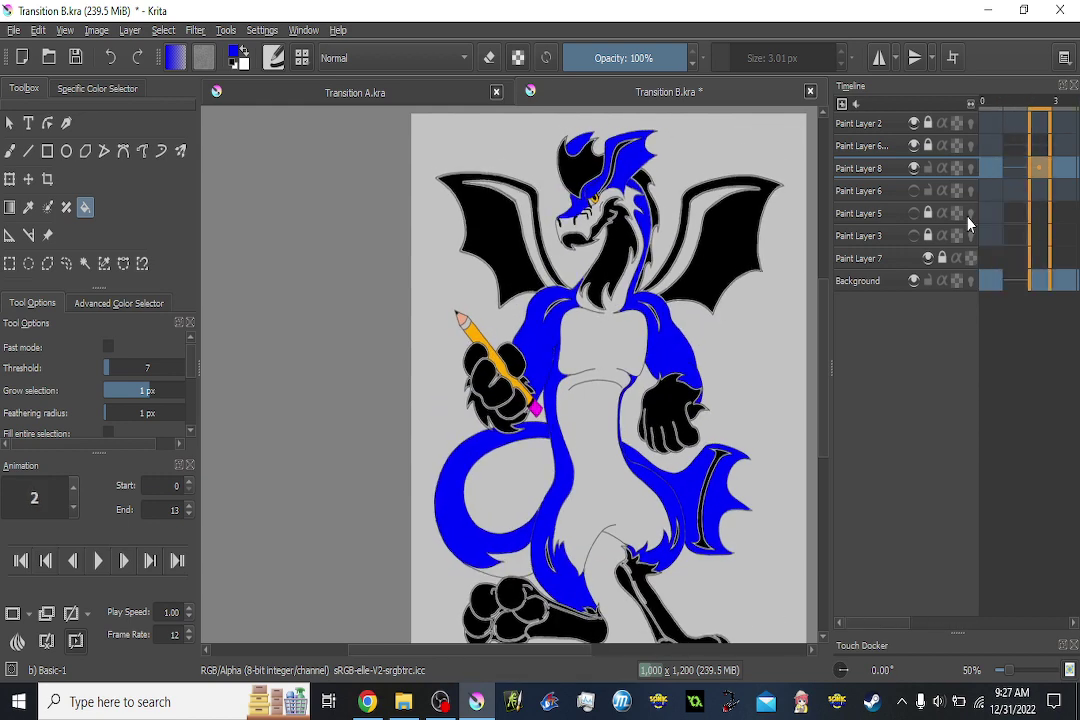
{"action": "key", "text": "Right"}
{"action": "key", "text": "Right"}
{"action": "key", "text": "Right"}
{"action": "key", "text": "Right"}
{"action": "key", "text": "Right"}
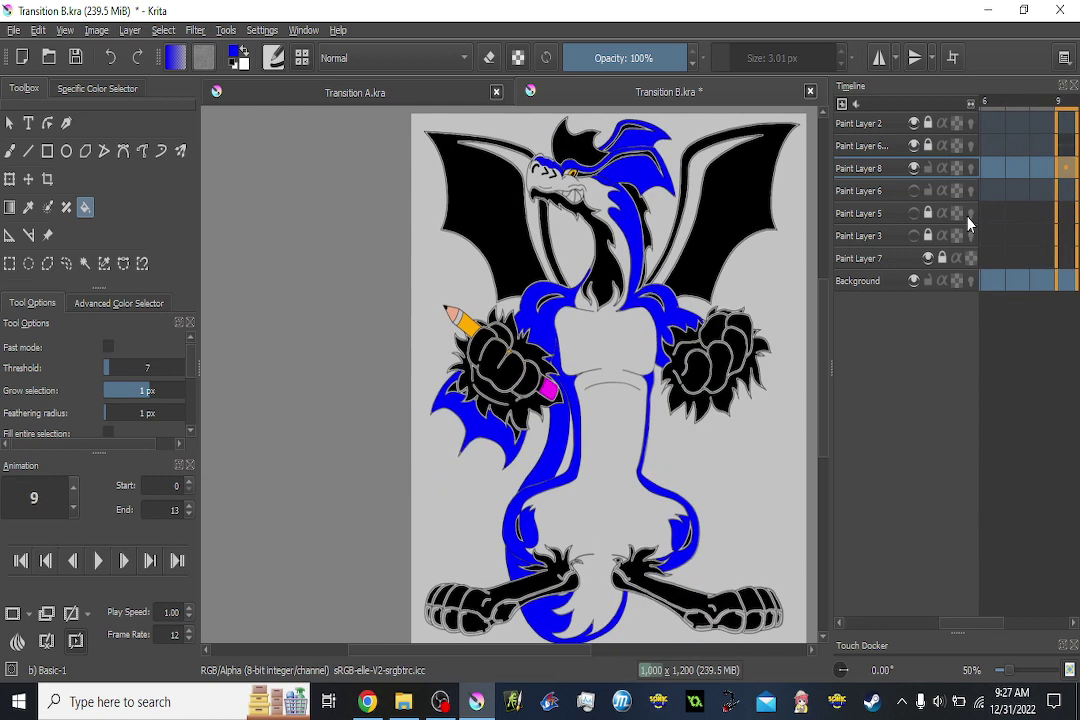
{"action": "key", "text": "Left"}
{"action": "key", "text": "Left"}
{"action": "key", "text": "Left"}
{"action": "key", "text": "Left"}
{"action": "key", "text": "Left"}
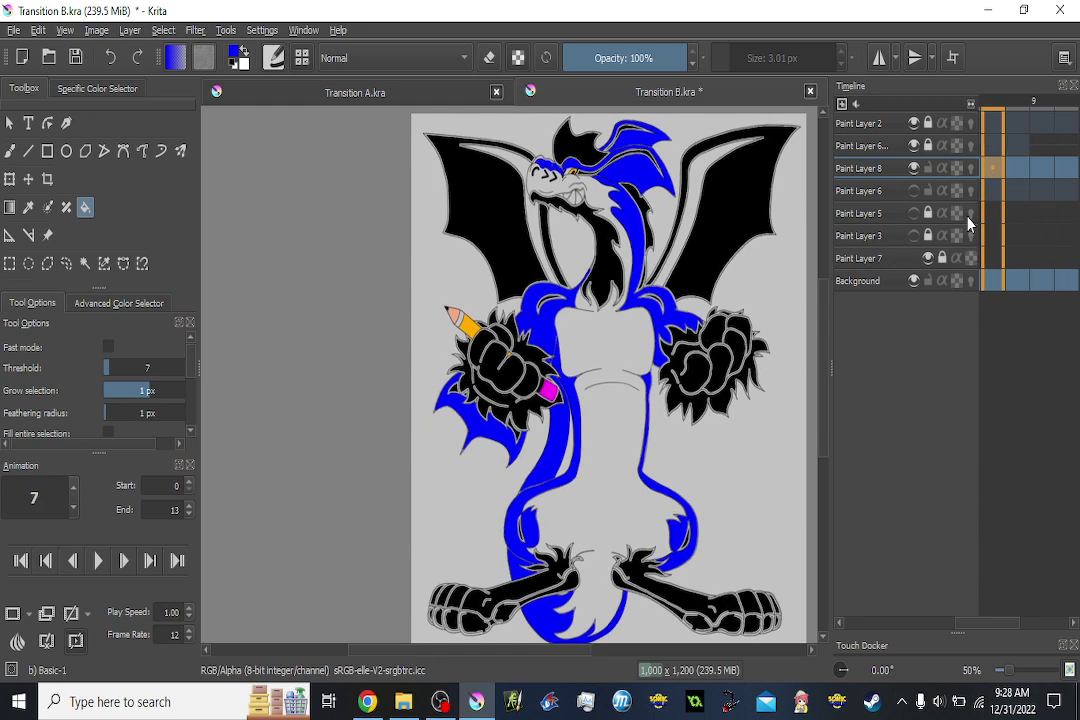
{"action": "key", "text": "Left"}
{"action": "key", "text": "Left"}
{"action": "key", "text": "Left"}
{"action": "key", "text": "Left"}
{"action": "key", "text": "Left"}
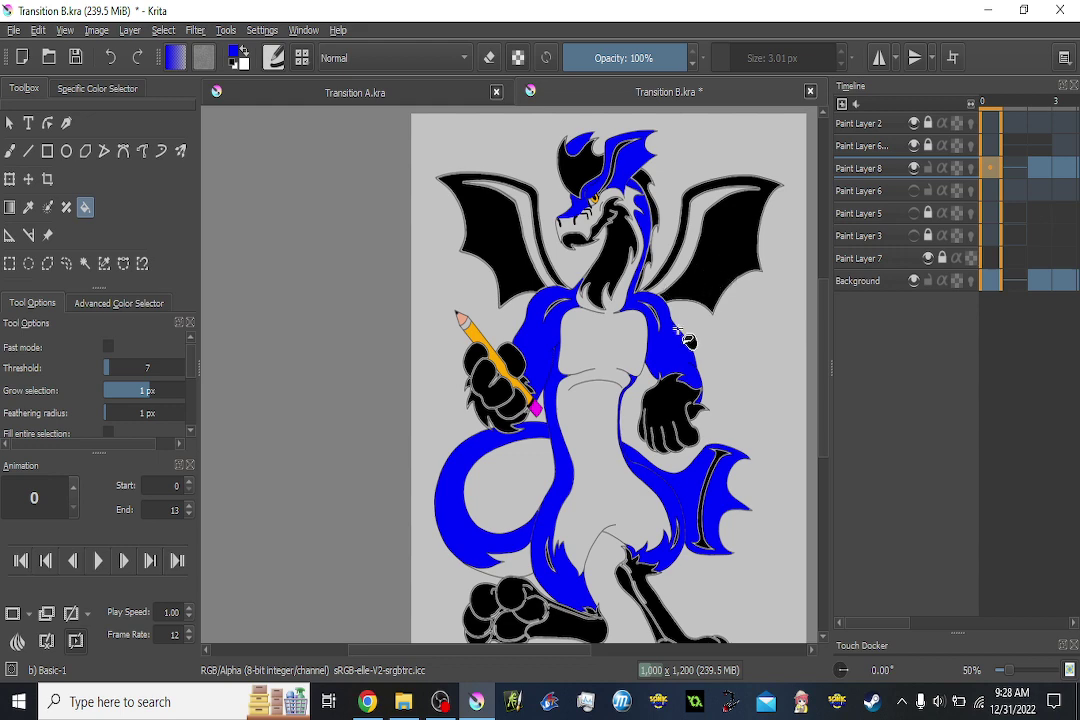
Save the Transition B document.
{"action": "left_click_drag", "start_coordinate": [585, 502], "coordinate": [568, 497]}
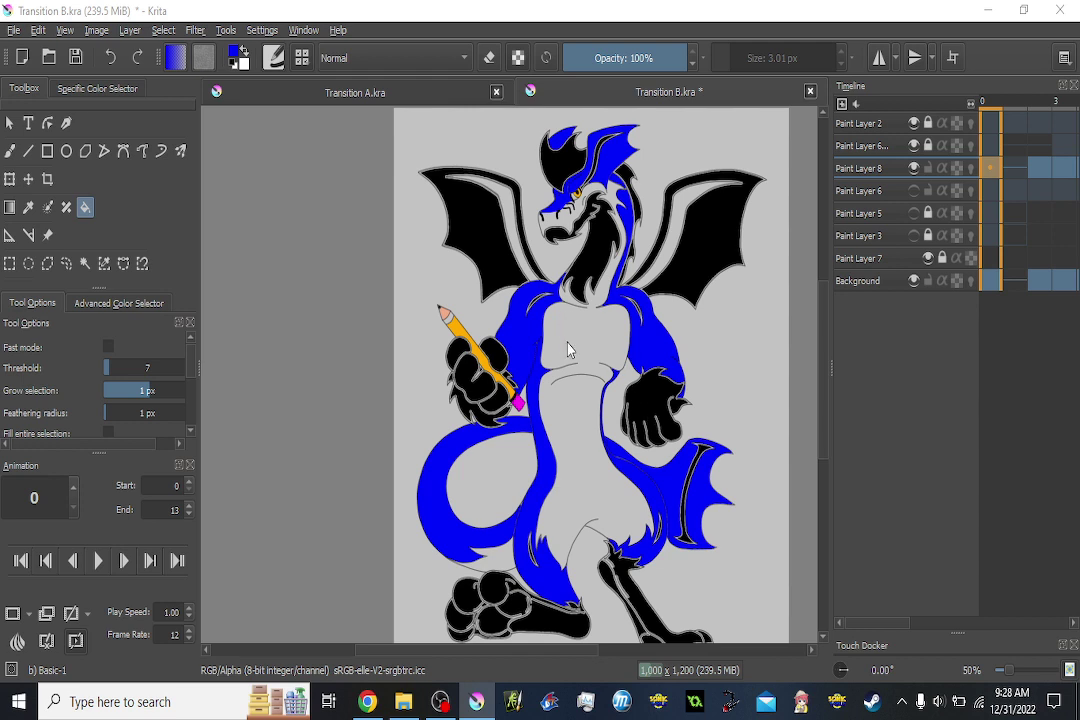
{"action": "key", "text": "ctrl+s"}
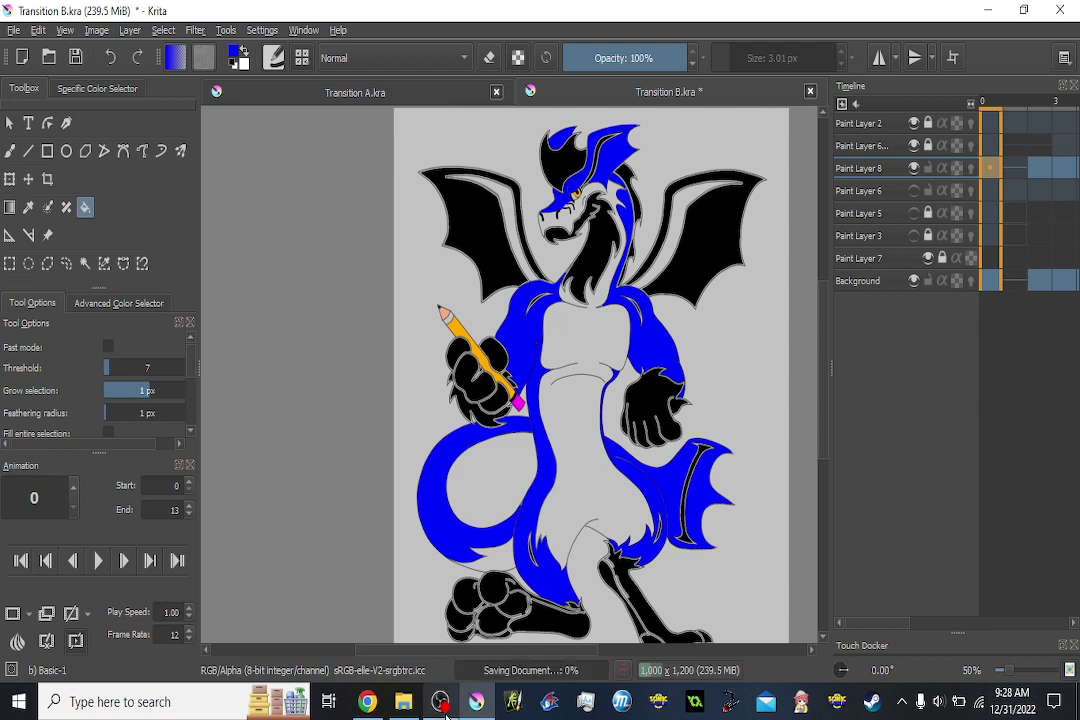